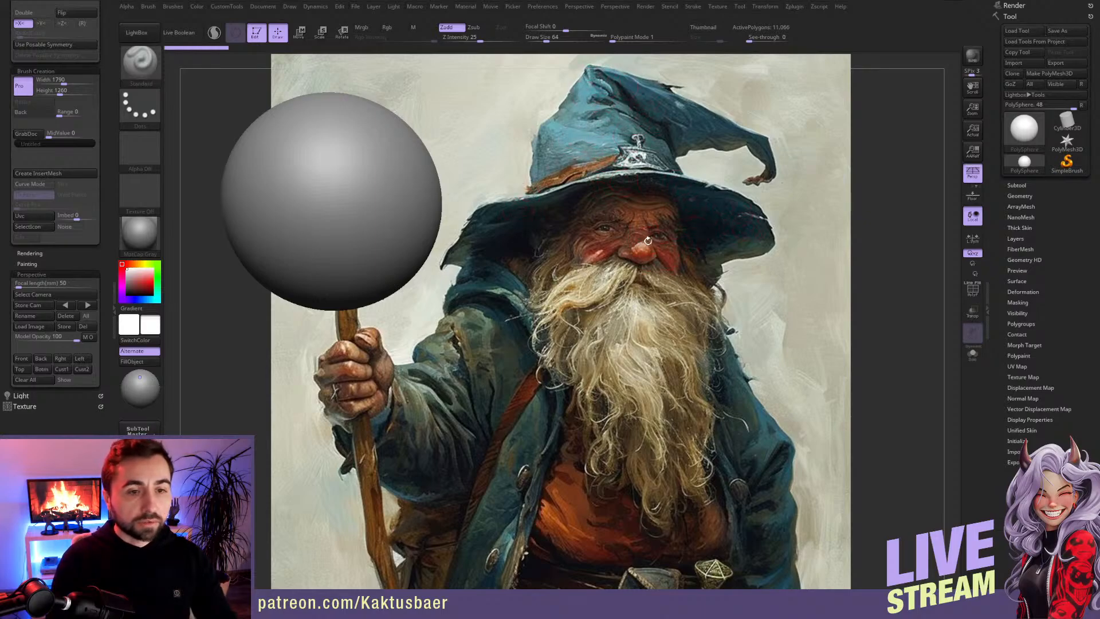
Step: Place the sphere over the wizard's head in the view and scale it down to about three quarters with the transpose line
left_click_drag(524, 263, 692, 288, "alt")
mouse_move(665, 298)
right_mouse_down("alt")
mouse_move(668, 266)
mouse_move(670, 283)
right_mouse_up("alt")
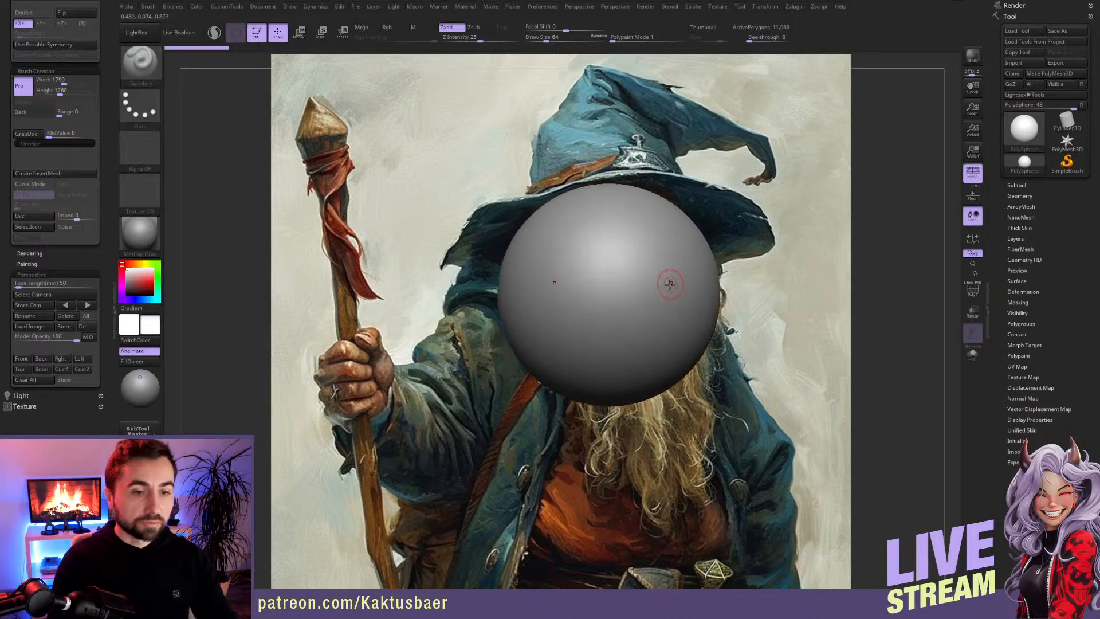
key("w")
key("e")
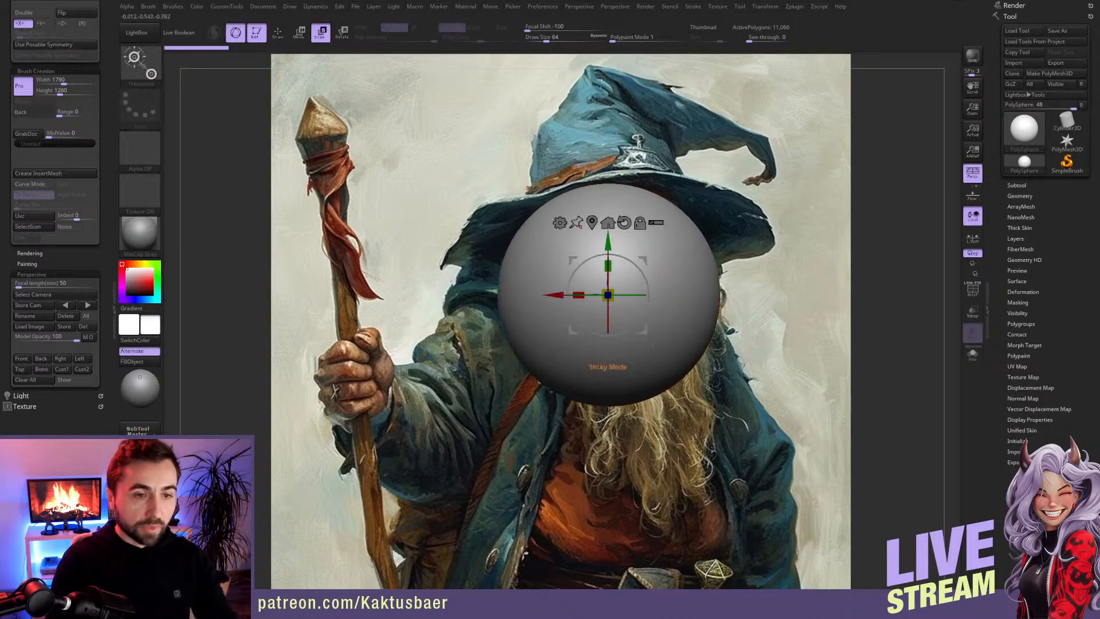
left_click(236, 38)
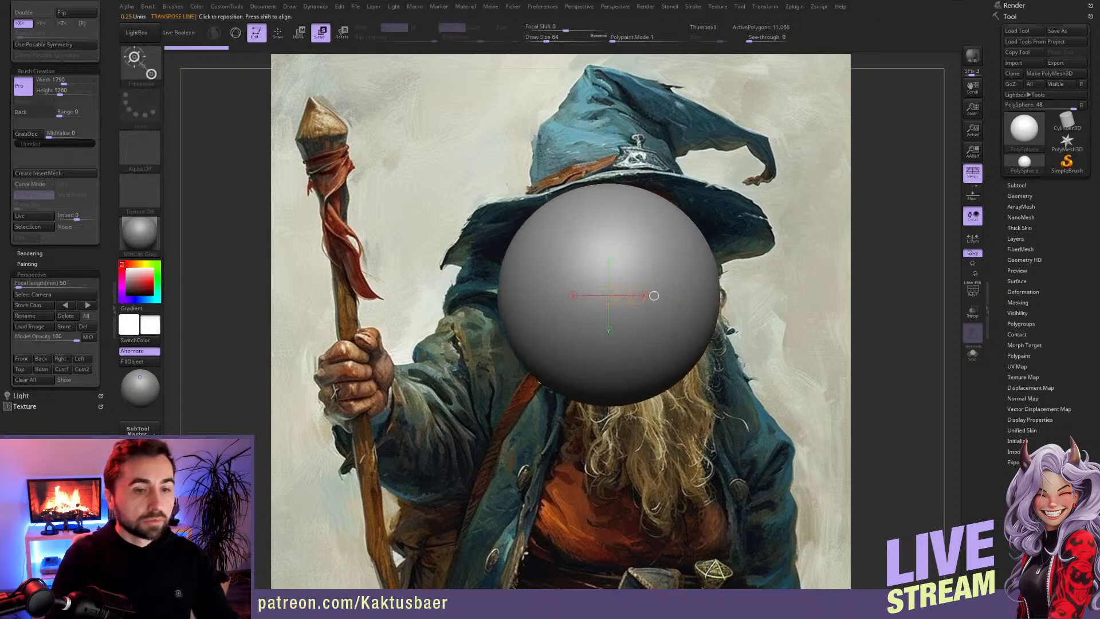
mouse_move(659, 237)
left_mouse_down()
mouse_move(659, 315)
mouse_move(641, 285)
left_mouse_up()
right_click_drag(619, 274, 640, 312, "ctrl")
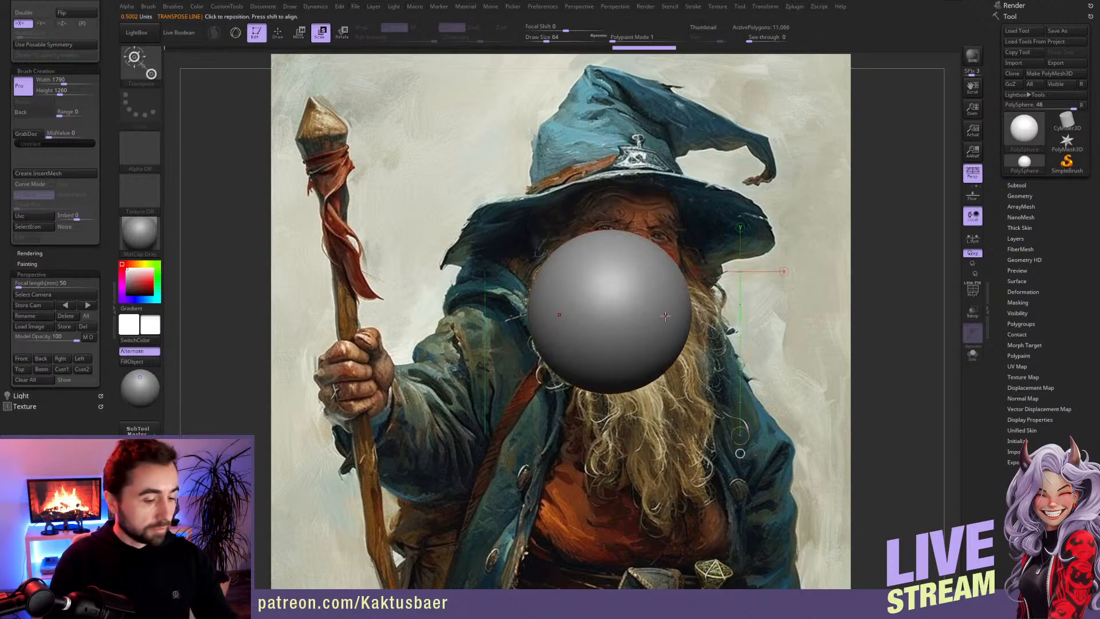
Step: Flatten both sides of the sphere with the ClipCurve brush, with symmetry on and perspective turned off
key("b")
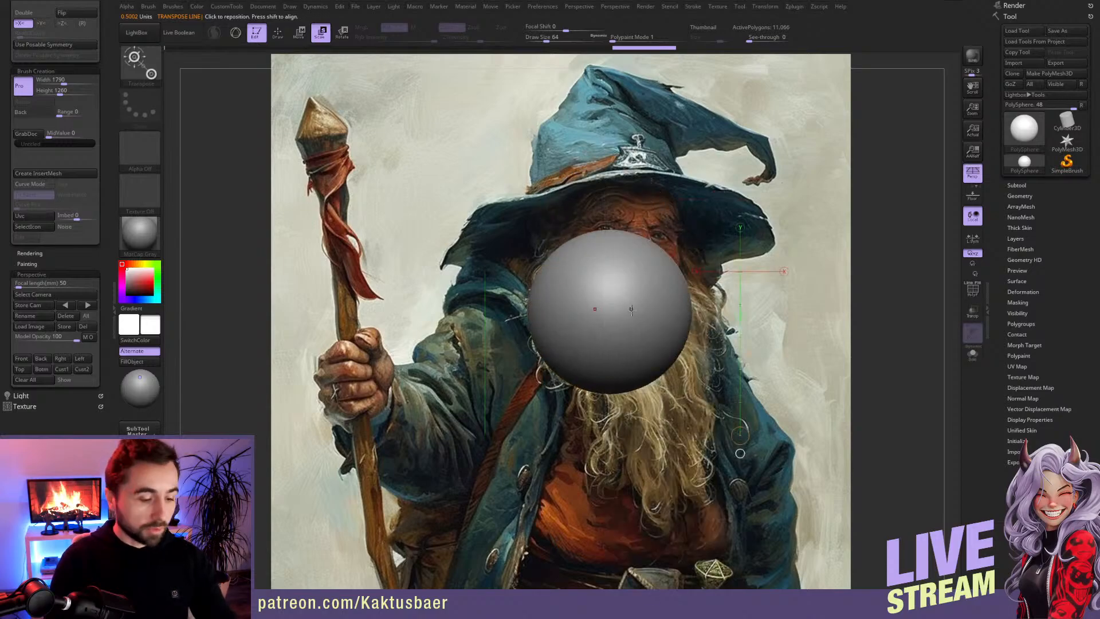
key("q")
key("b")
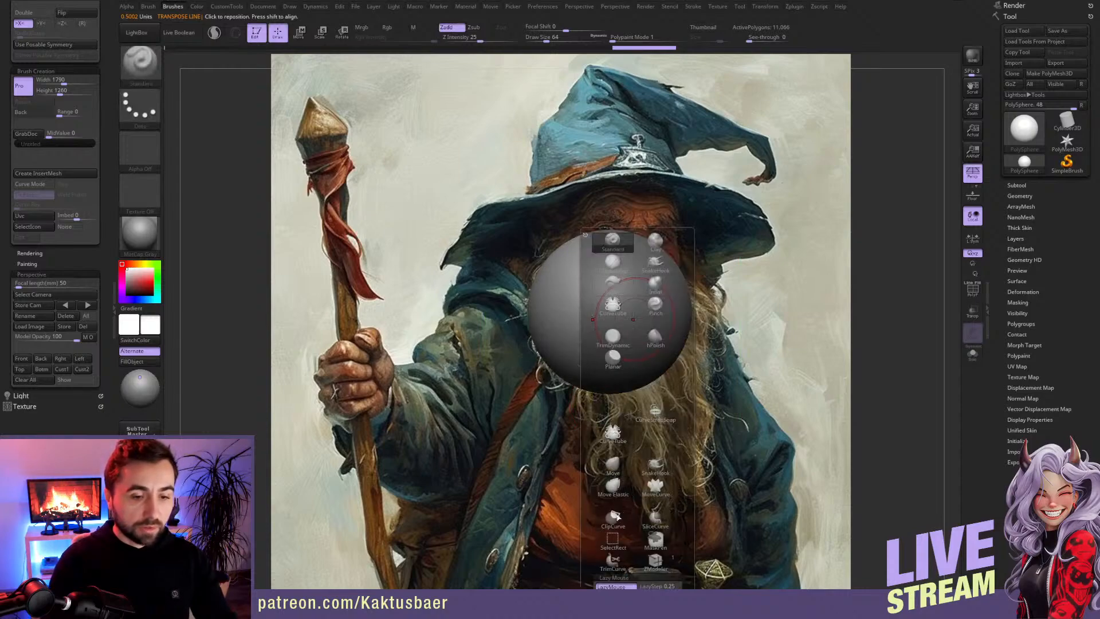
left_click(613, 541)
left_click(652, 533)
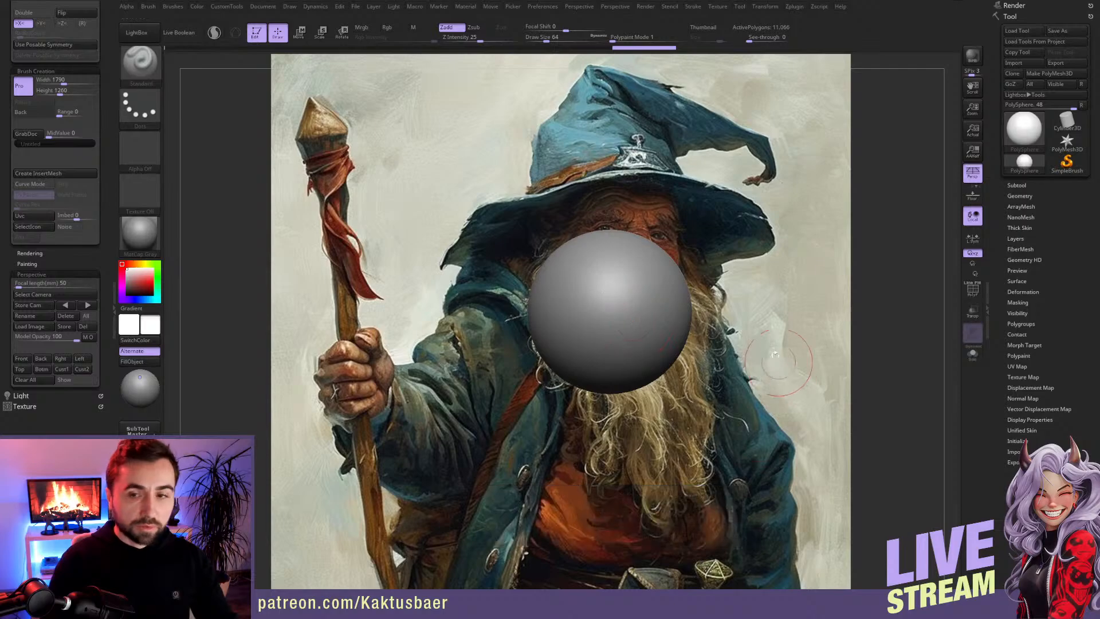
left_click_drag(672, 205, 676, 438, "ctrl+shift")
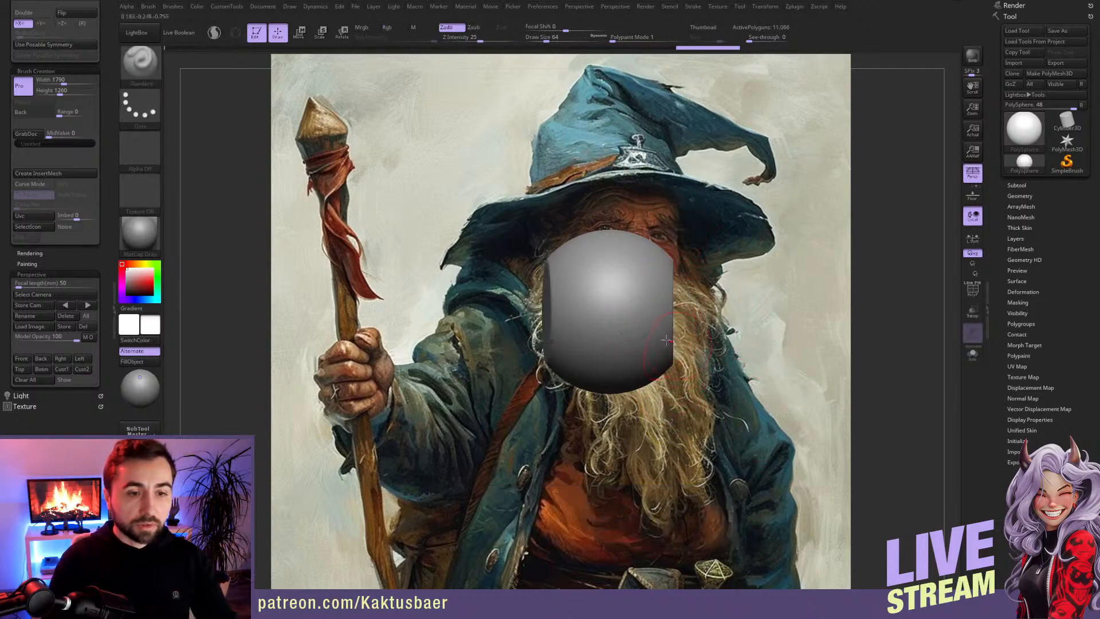
left_click(972, 172)
key("ctrl+z")
left_click_drag(655, 235, 655, 432, "ctrl+shift")
Step: Duplicate the flattened sphere straight down in side view as the base for the jaw
right_click_drag(610, 312, 745, 335)
key("w")
left_click_drag(575, 355, 575, 451, "ctrl")
Step: Clip the jaw copy vertically at the back and diagonally along its underside with ClipCurve
key("q")
left_click_drag(659, 286, 650, 547, "ctrl+shift")
mouse_move(693, 455)
left_mouse_down("ctrl+shift")
mouse_move(541, 501)
mouse_move(536, 484)
left_mouse_up("ctrl+shift")
right_click_drag(572, 430, 608, 377)
Step: Pull the chin of the jaw piece downward in side view with an enlarged Move brush
key("b")
key("m")
key("v")
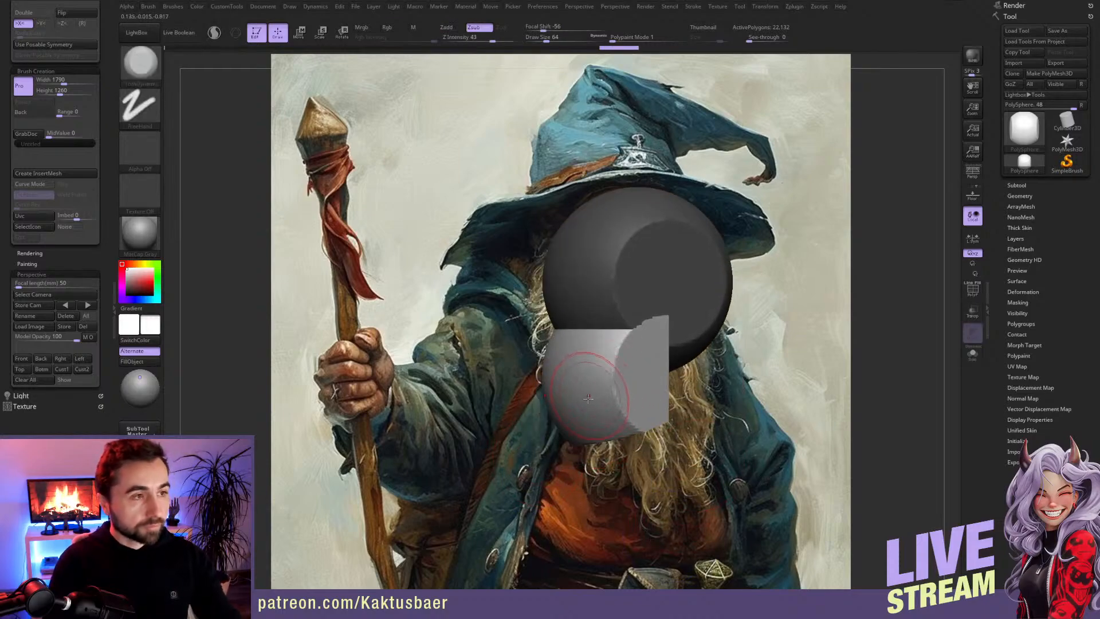
key("bracketright")
mouse_move(594, 404)
right_mouse_down("alt")
mouse_move(597, 380)
mouse_move(593, 426)
right_mouse_up("alt")
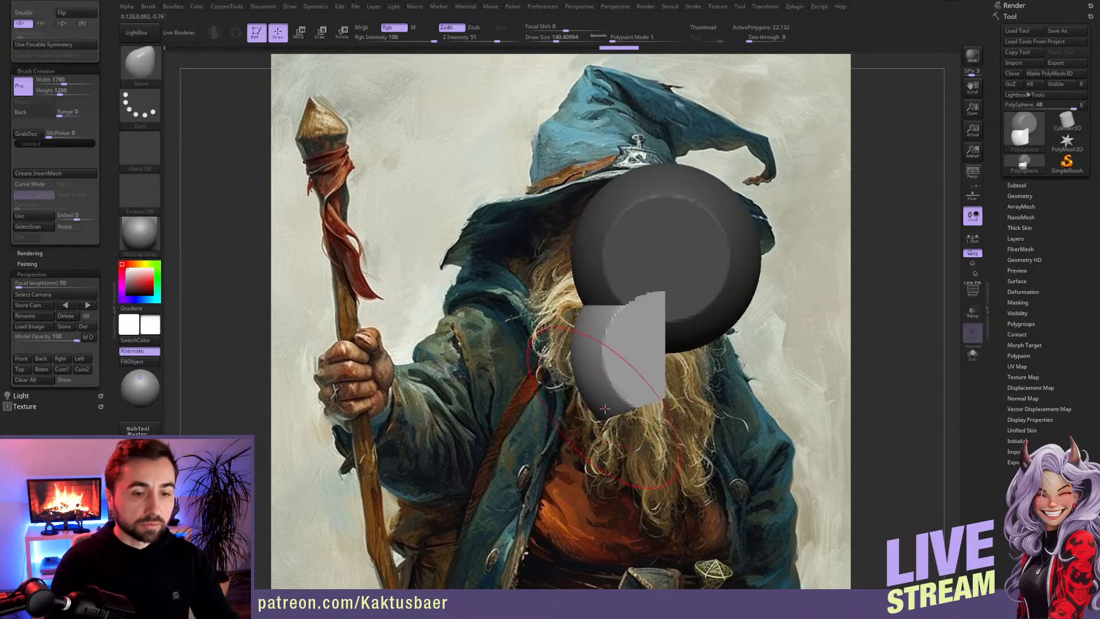
Step: Invert the mask and reshape the back and top of the cranium with the Move brush in side view
key("bracketright")
key("bracketright")
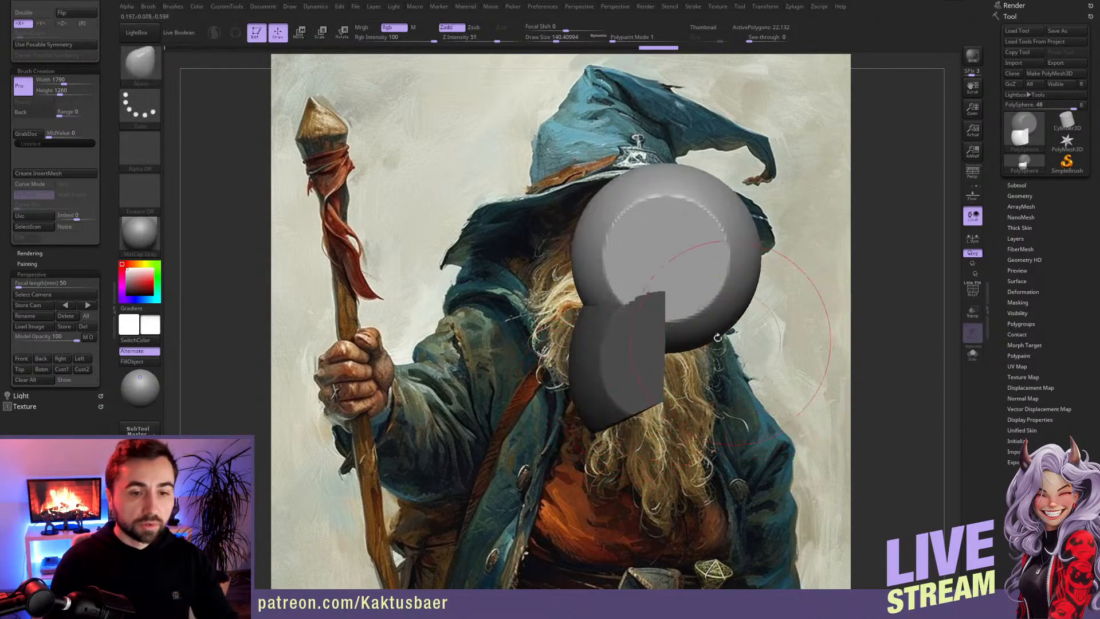
left_click_drag(682, 339, 668, 314)
key("bracketleft")
left_click_drag(613, 189, 606, 170)
mouse_move(743, 179)
right_mouse_down()
mouse_move(740, 229)
mouse_move(747, 189)
right_mouse_up()
left_click_drag(734, 184, 740, 173)
Step: Measure the head's height between crown and chin with a transpose line in front view
left_click_drag(615, 306, 604, 314)
right_click_drag(605, 313, 716, 317)
key("w")
left_click_drag(552, 429, 553, 126)
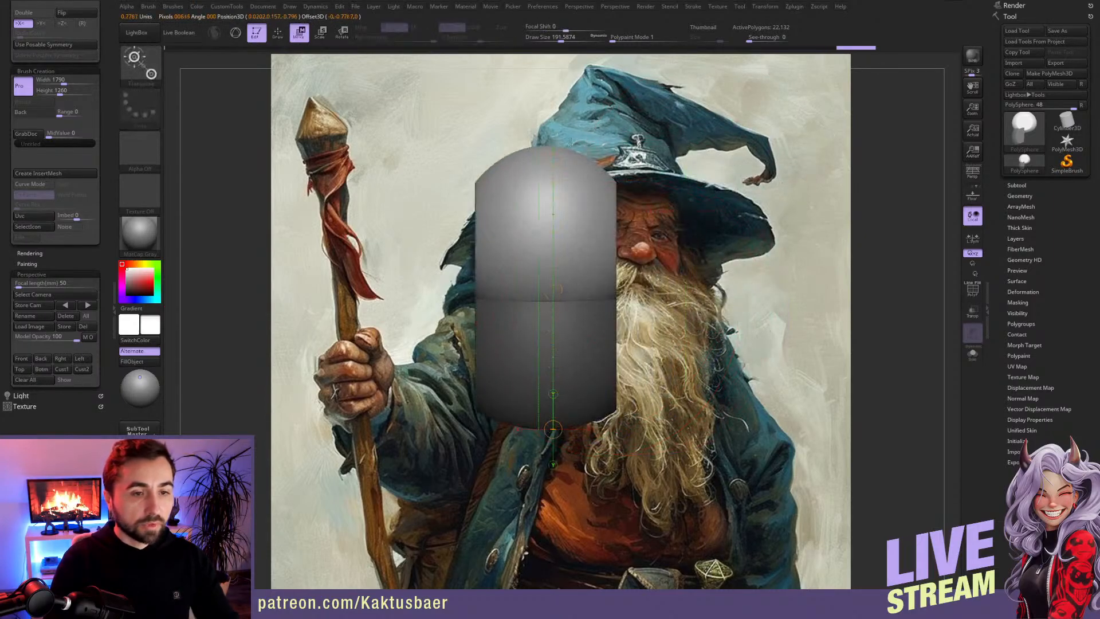
key("q")
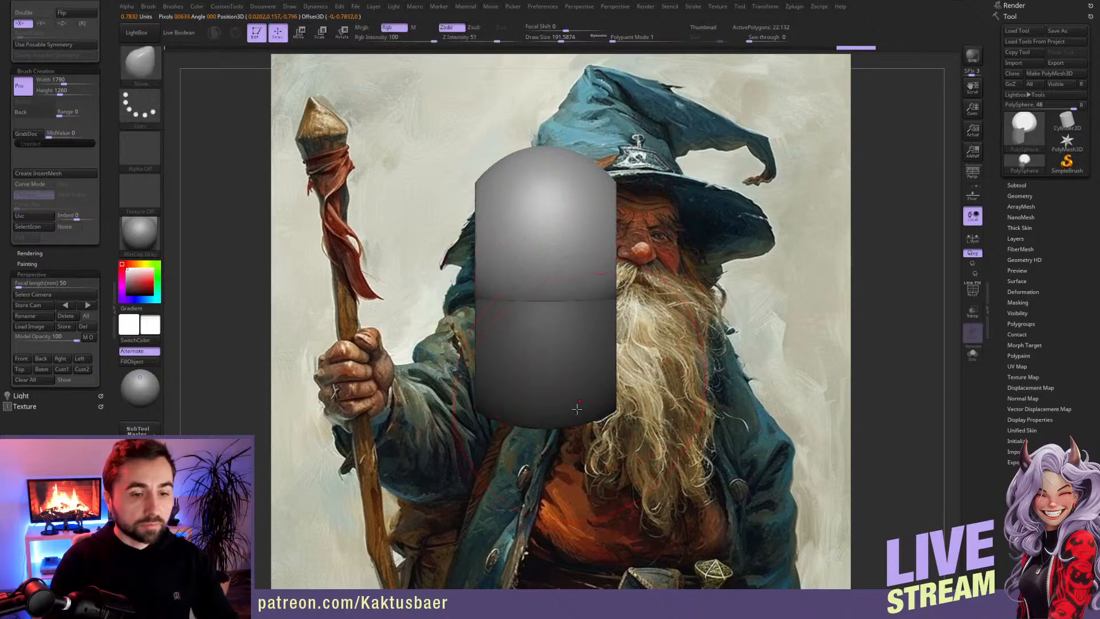
Step: Switch the mask to the cranium, refine the jaw and chin shape with the Move brush, and clear the mask
left_click(650, 371, "ctrl")
mouse_move(553, 427)
right_mouse_down()
mouse_move(618, 378)
mouse_move(607, 335)
right_mouse_up()
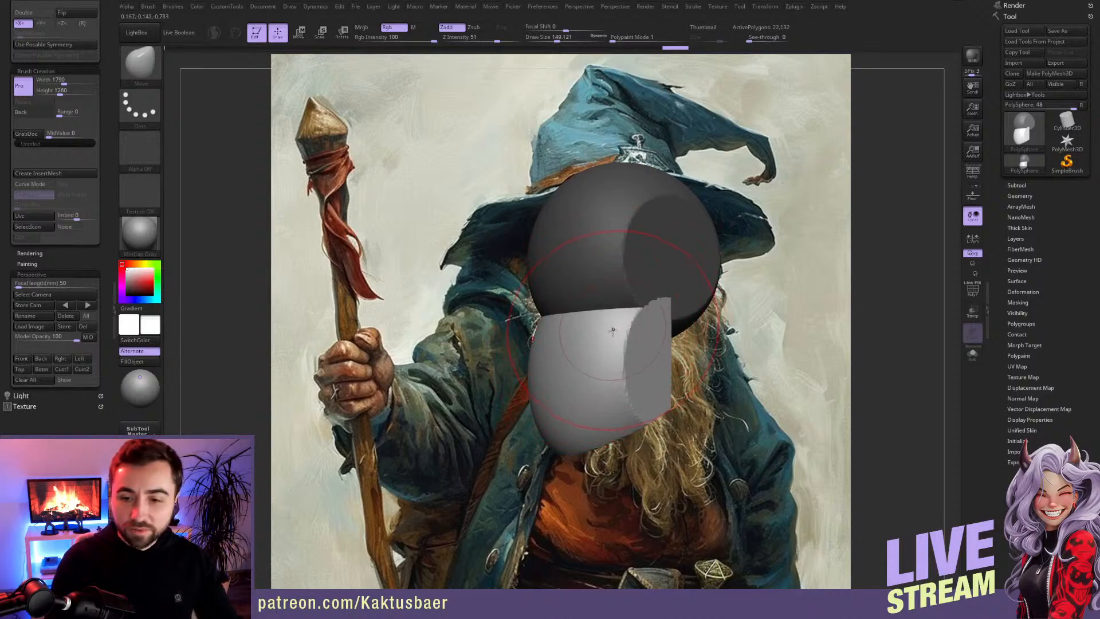
right_click_drag(626, 325, 652, 306)
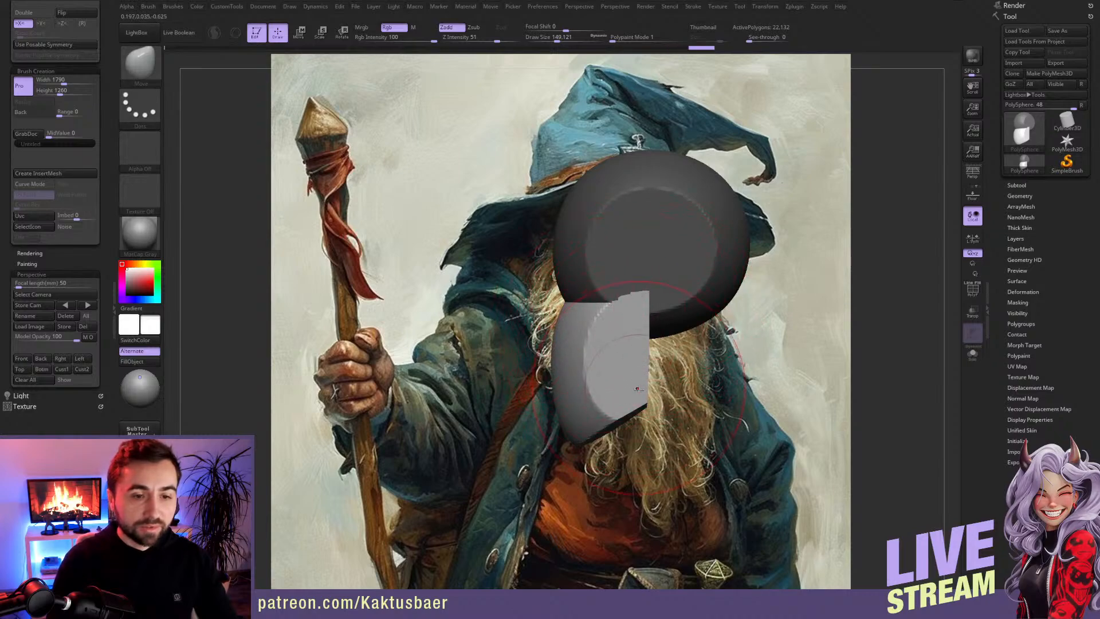
left_click_drag(697, 379, 713, 394, "ctrl")
key("s")
left_click_drag(580, 430, 576, 431)
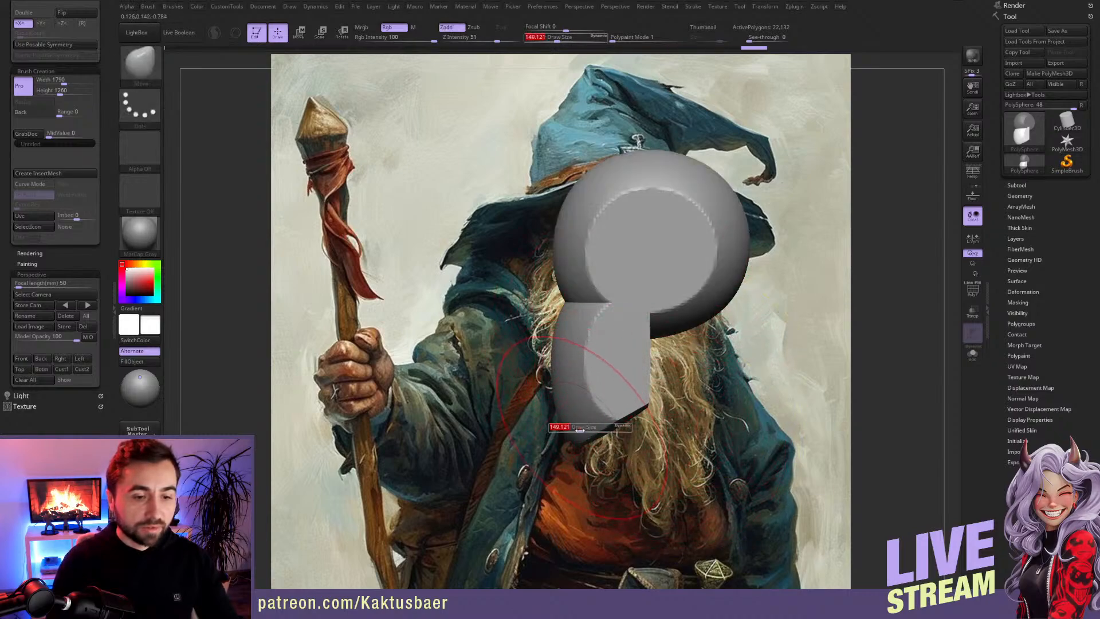
mouse_move(576, 443)
right_mouse_down()
mouse_move(643, 366)
mouse_move(626, 333)
right_mouse_up()
Step: Widen the whole head slightly in front view with the transpose line
right_click_drag(626, 334, 544, 332, "alt")
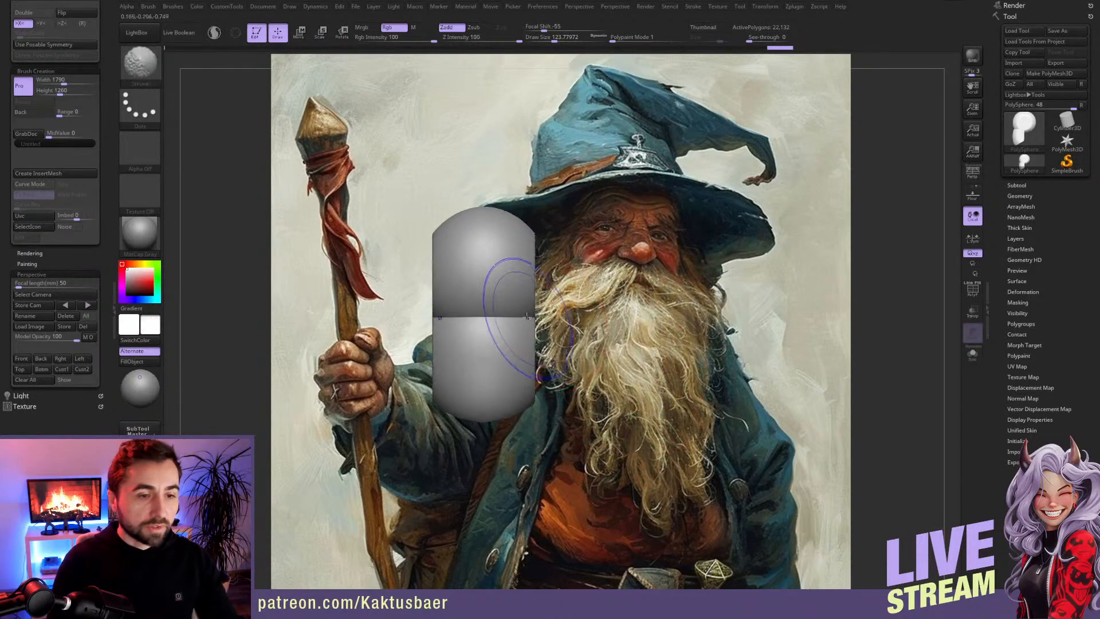
key("w")
left_click_drag(488, 312, 481, 316)
left_click_drag(483, 278, 558, 279, "shift")
key("q")
Step: Insert a PolySphere from the IMM Primitives brush at the middle of the face as the nose
mouse_move(554, 323)
right_mouse_down("alt")
mouse_move(589, 332)
mouse_move(561, 351)
right_mouse_up("alt")
right_click_drag(561, 352, 590, 361, "alt")
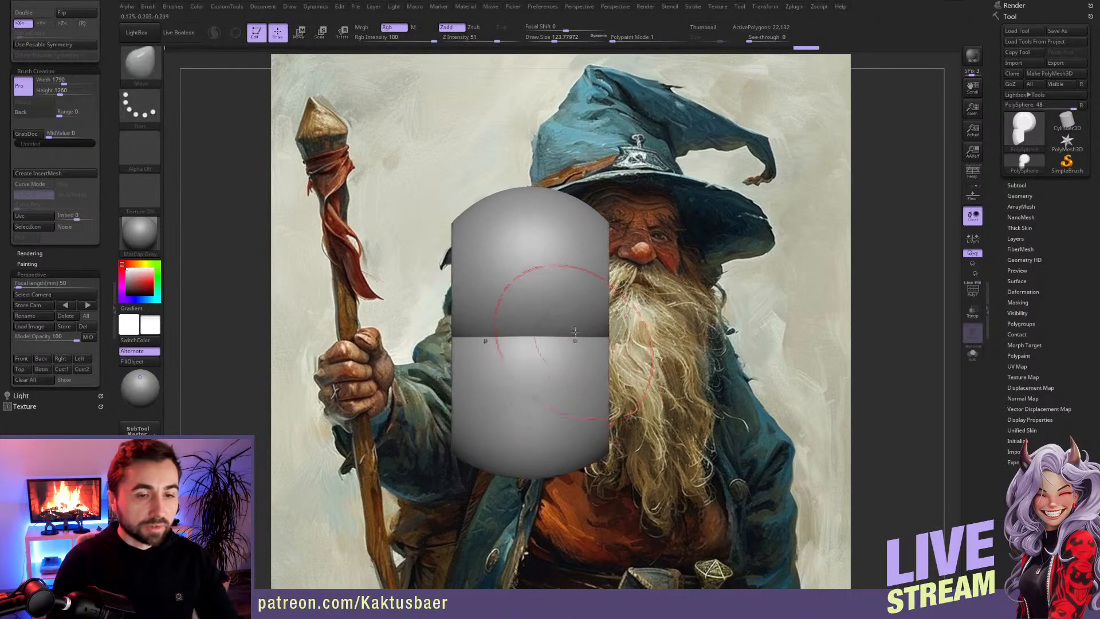
key("s")
left_click_drag(559, 257, 552, 256)
right_click_drag(623, 244, 559, 256, "alt")
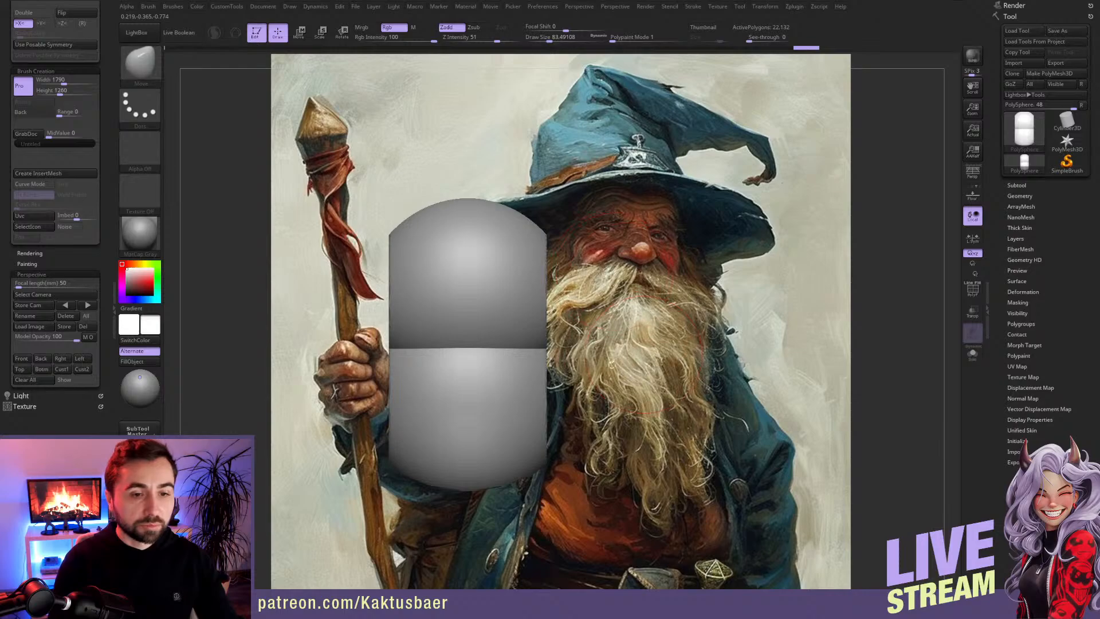
right_click_drag(484, 338, 556, 347, "alt")
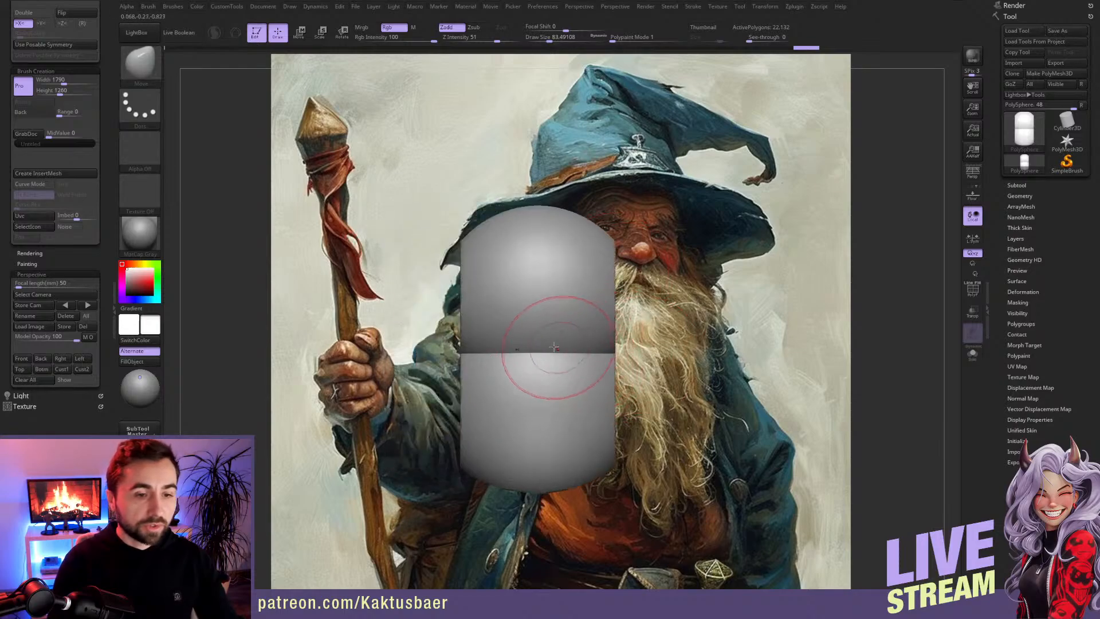
key("b")
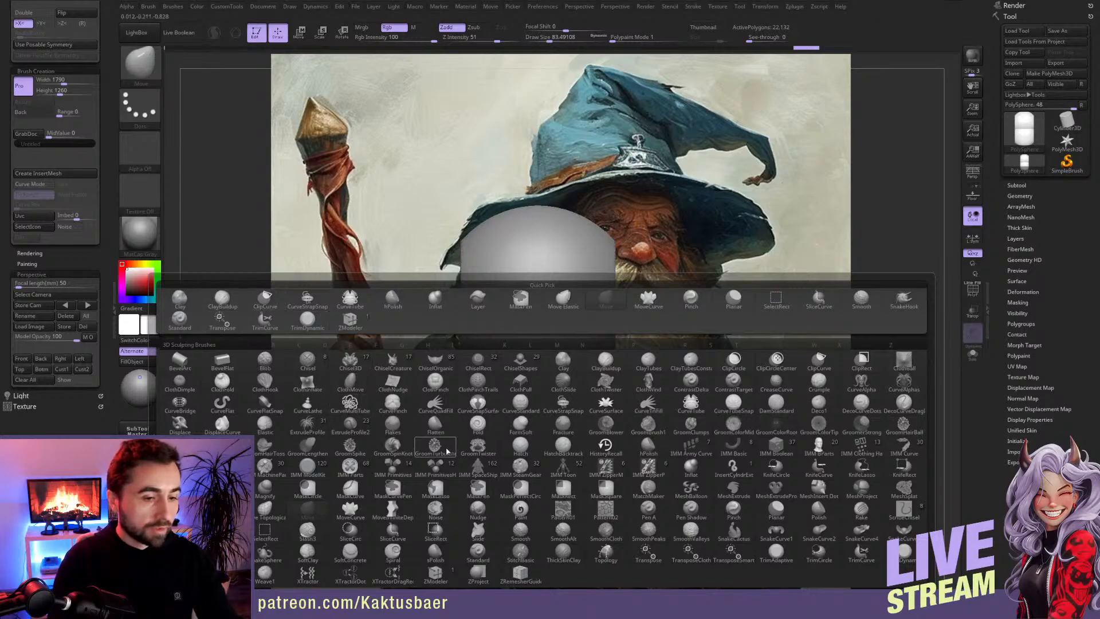
left_click(401, 468)
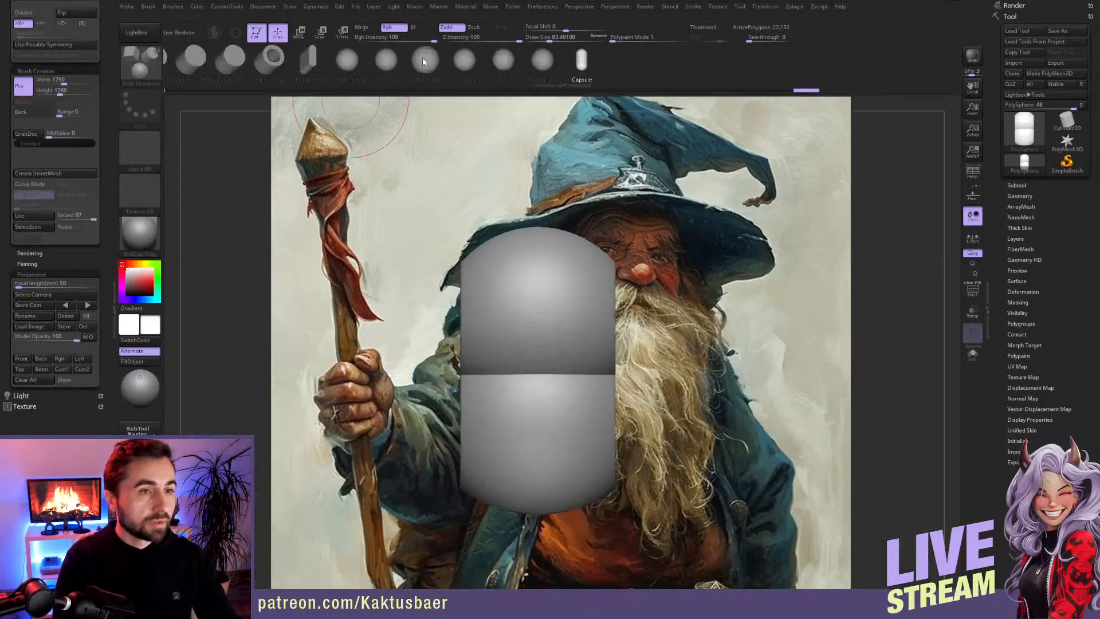
left_click_drag(528, 369, 544, 396)
mouse_move(543, 397)
right_mouse_down()
mouse_move(526, 367)
mouse_move(527, 379)
right_mouse_up()
Step: Shape the nose sphere into a narrow, elongated block in front view with the Move brush
key("b")
key("m")
key("v")
key("s")
left_click_drag(528, 381, 538, 417)
right_click_drag(542, 410, 493, 383)
key("s")
left_click_drag(543, 358, 551, 358)
left_click_drag(540, 360, 565, 362)
right_click_drag(564, 367, 622, 372)
left_click_drag(520, 362, 560, 355)
left_click_drag(554, 408, 556, 392)
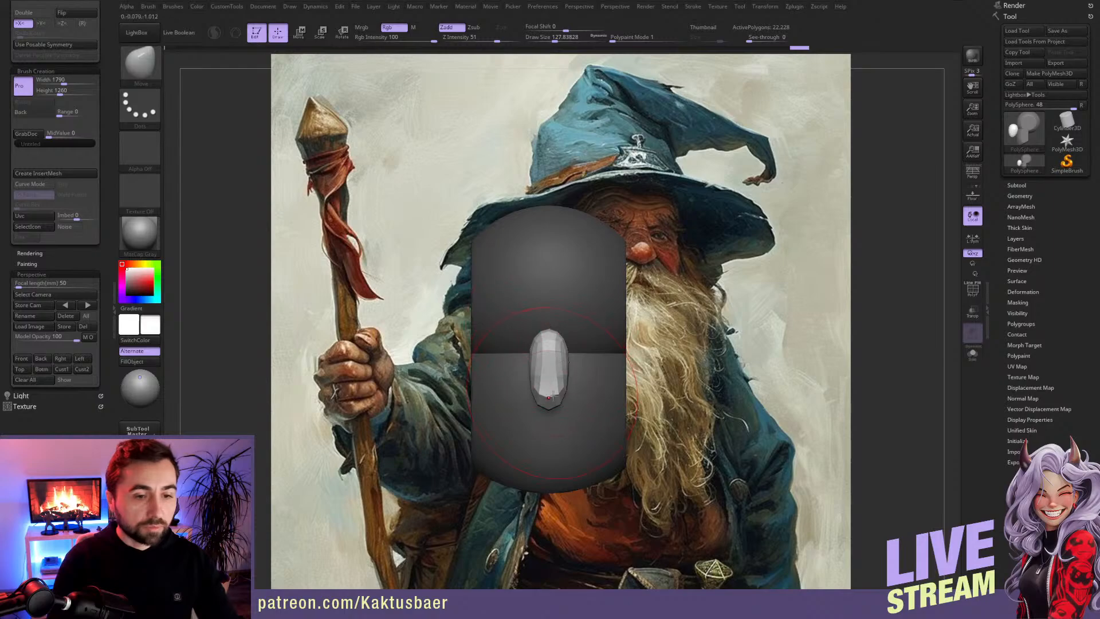
Step: Form the nose's side profile into a wedge with a forward tip, using smaller Move brush sizes
left_click_drag(569, 387, 563, 387)
mouse_move(573, 390)
right_mouse_down()
mouse_move(530, 385)
mouse_move(553, 380)
mouse_move(525, 396)
right_mouse_up()
key("s")
left_click_drag(524, 398, 515, 399)
right_click_drag(517, 404, 510, 409)
key("s")
left_click_drag(534, 406, 520, 400)
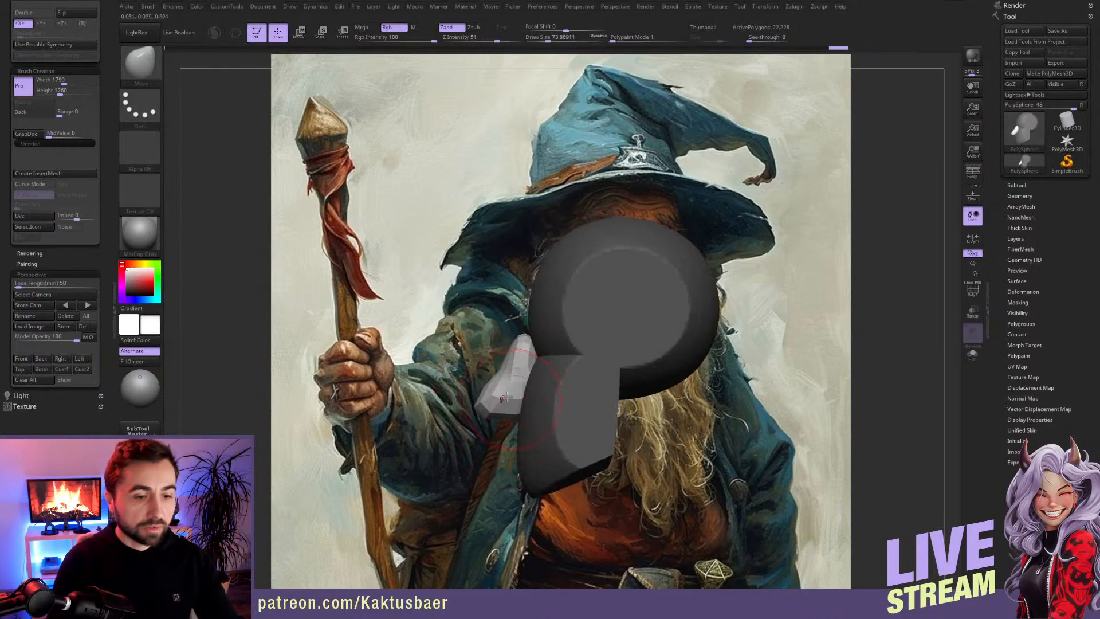
left_click_drag(524, 338, 533, 345)
right_click_drag(534, 347, 590, 350)
left_click_drag(533, 361, 529, 362)
mouse_move(590, 367)
right_mouse_down()
mouse_move(584, 378)
mouse_move(583, 363)
right_mouse_up()
Step: Insert a mirrored pair of PolySpheres at the sides of the head as ears with the IMM Primitives brush
key("b")
left_click(479, 298)
left_click_drag(604, 368, 626, 385)
right_click_drag(625, 383, 600, 376)
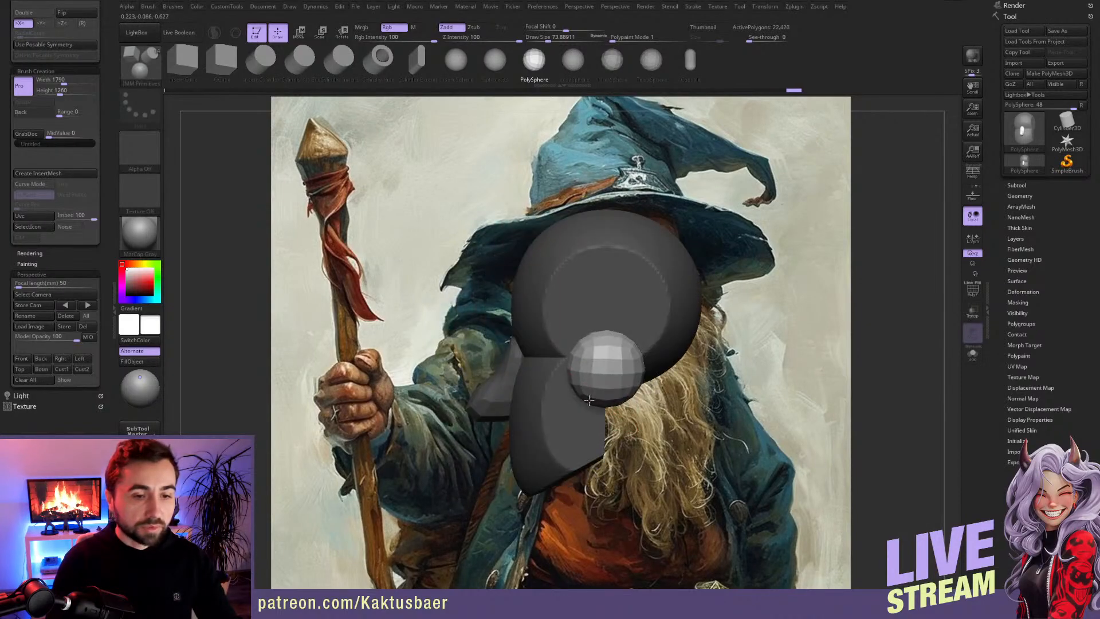
Step: Narrow the ear spheres with the transpose line, then shift them backward and tilt them in side view
key("w")
mouse_move(607, 345)
left_mouse_down("shift")
mouse_move(658, 345)
mouse_move(644, 344)
left_mouse_up("shift")
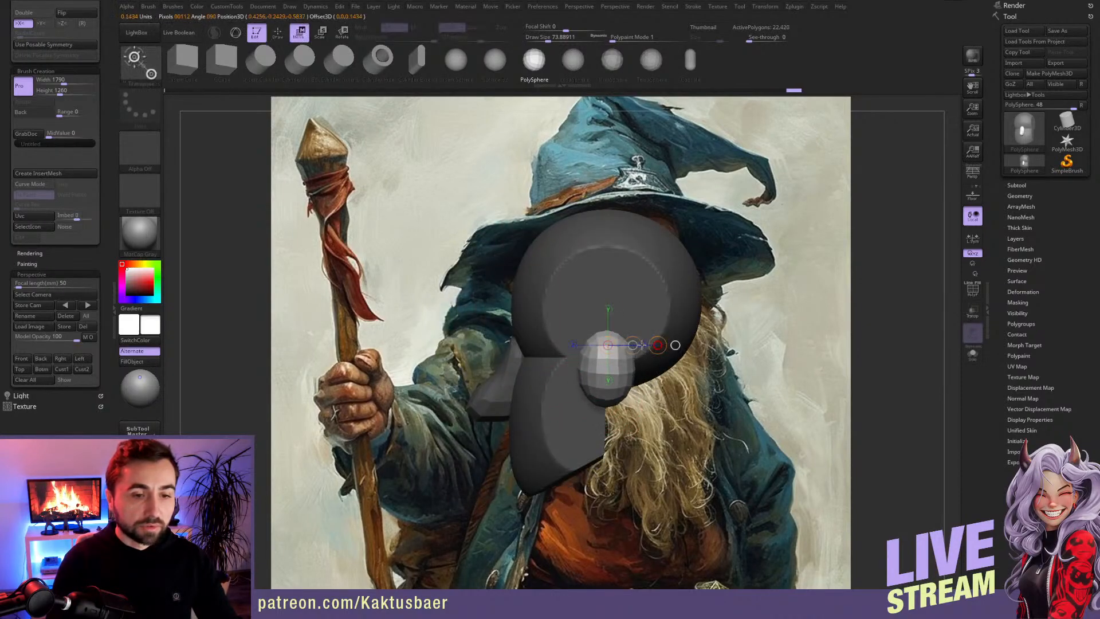
left_click_drag(586, 367, 591, 289, "shift")
key("r")
key("q")
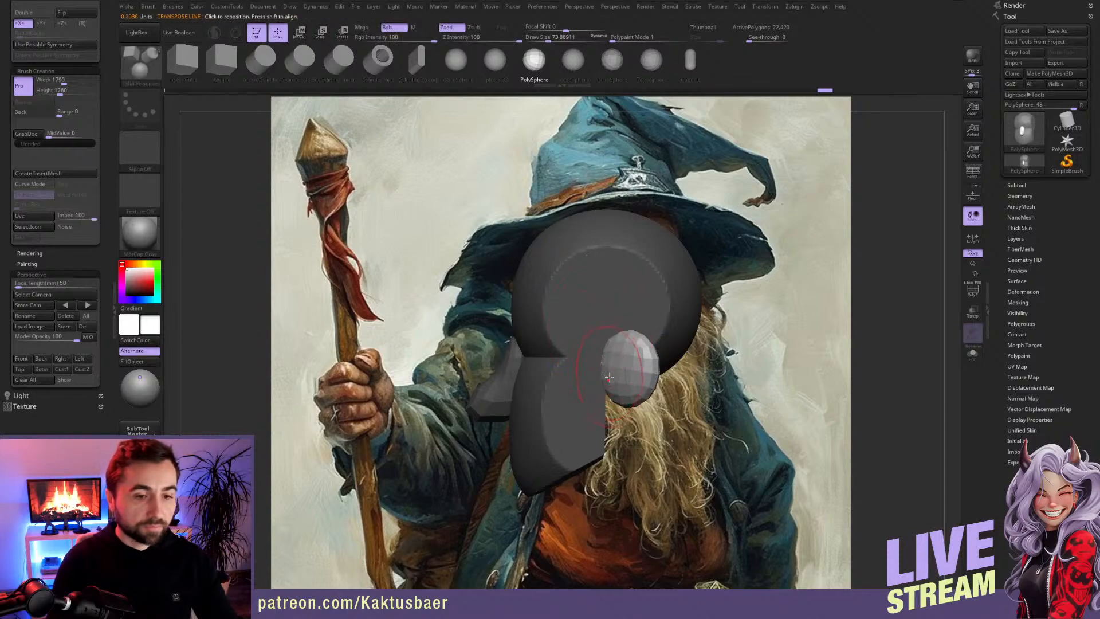
Step: Flatten and taper the ears into simple ear shapes with the Move brush
key("b")
key("m")
key("v")
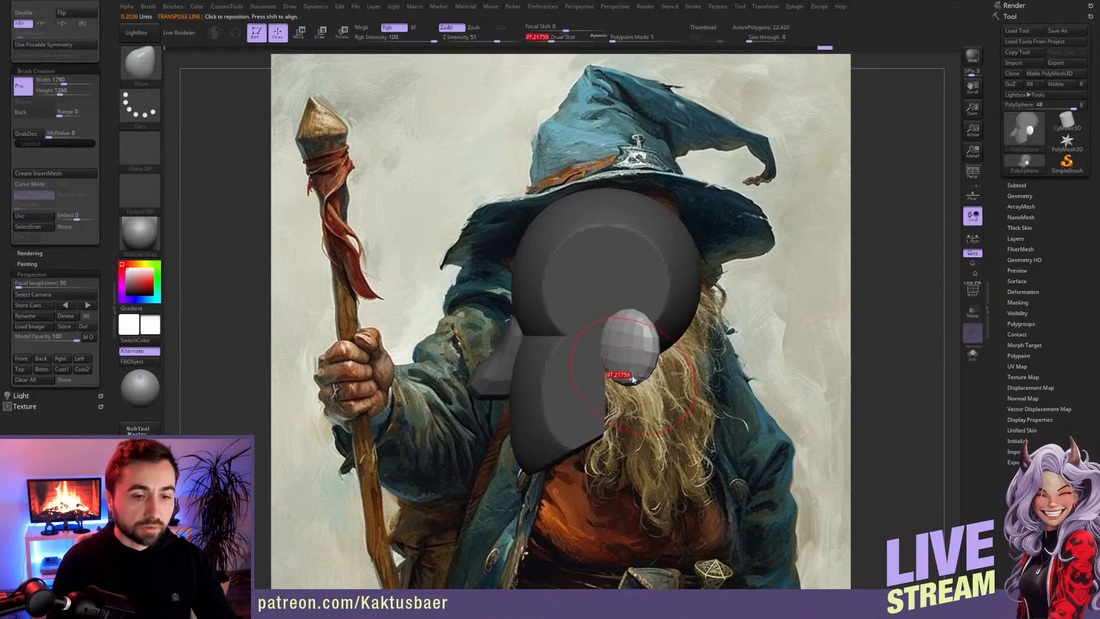
mouse_move(608, 376)
right_mouse_down()
mouse_move(650, 373)
mouse_move(574, 349)
mouse_move(625, 354)
mouse_move(610, 352)
right_mouse_up()
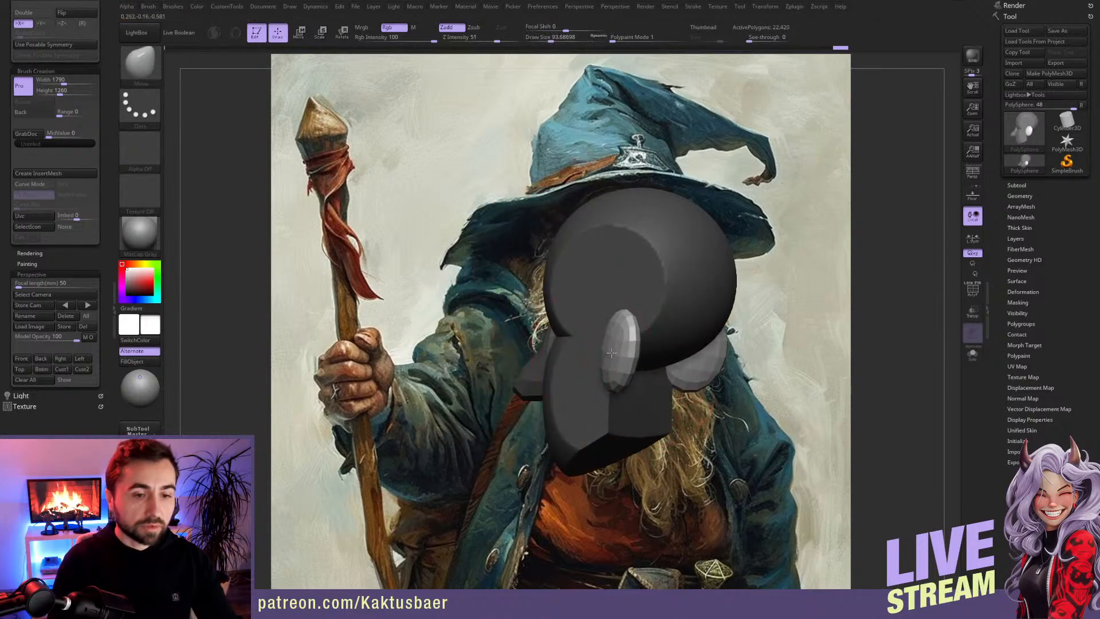
mouse_move(603, 311)
right_mouse_down()
mouse_move(602, 381)
mouse_move(638, 370)
mouse_move(613, 344)
mouse_move(630, 343)
mouse_move(573, 343)
right_mouse_up()
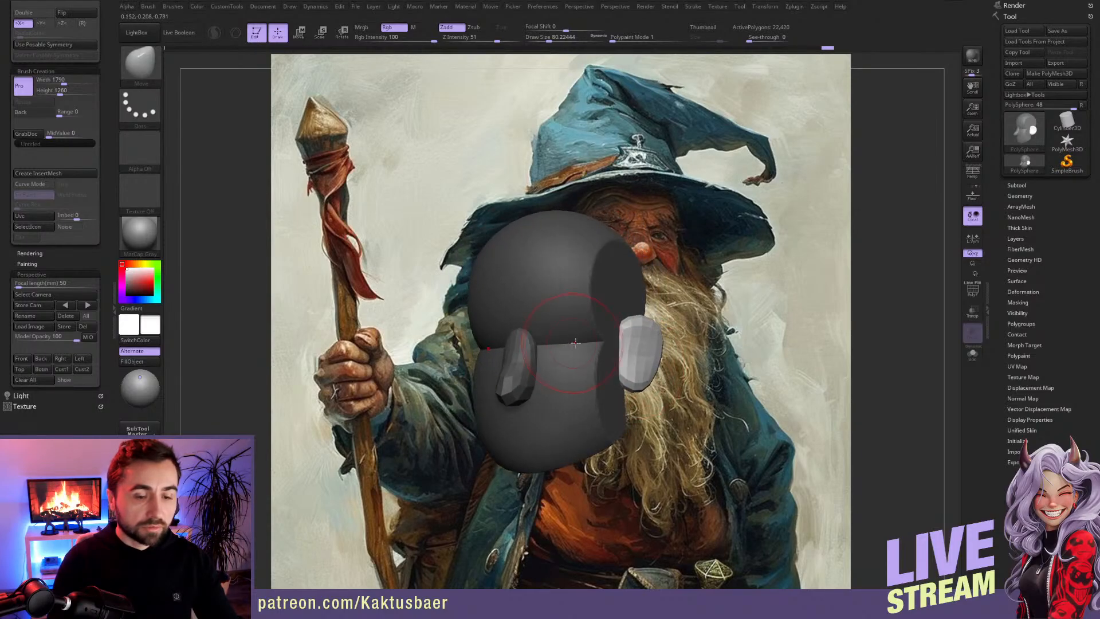
Step: Expand the Subtool settings, clear the mask, and push in the eye sockets with the Move brush at size 46
left_click(1018, 185)
left_click_drag(1000, 294, 1000, 295)
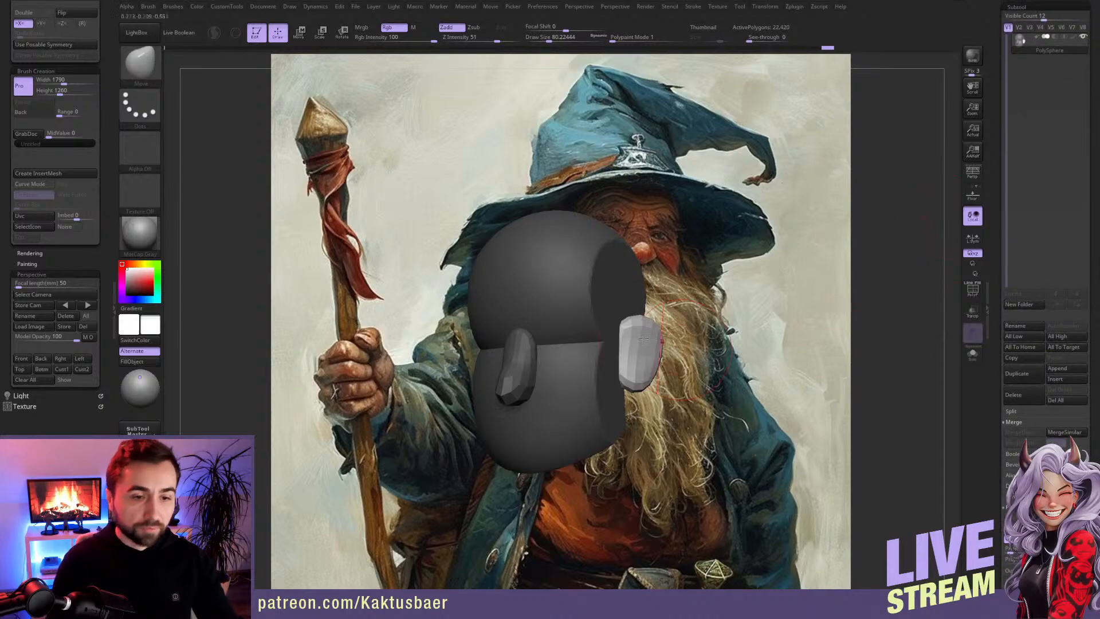
left_click(551, 347, "alt")
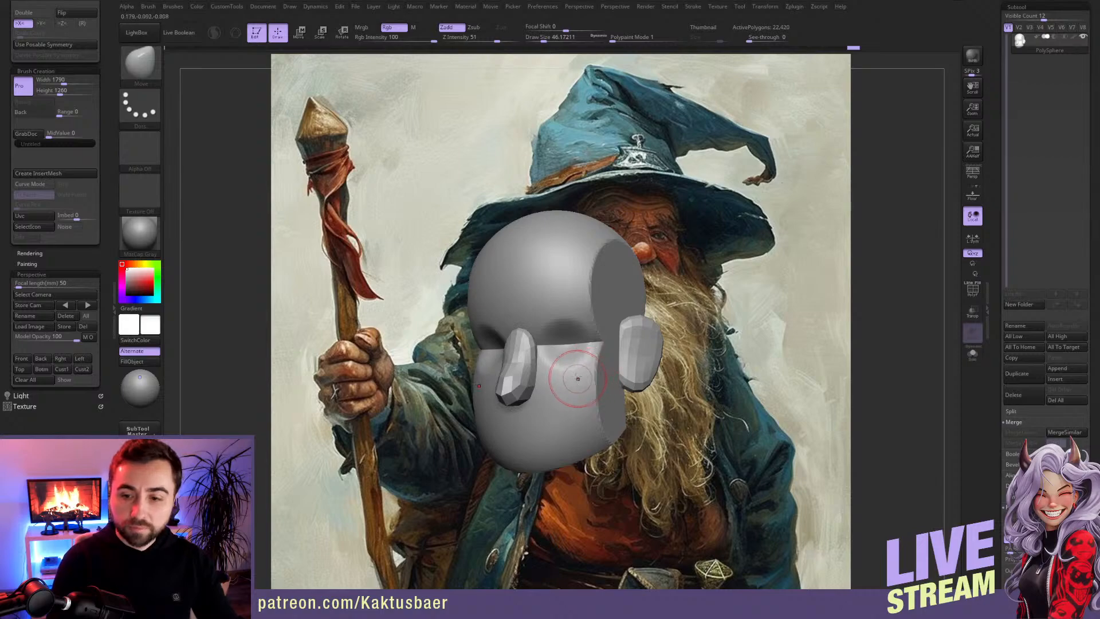
right_click_drag(590, 361, 535, 364, "alt")
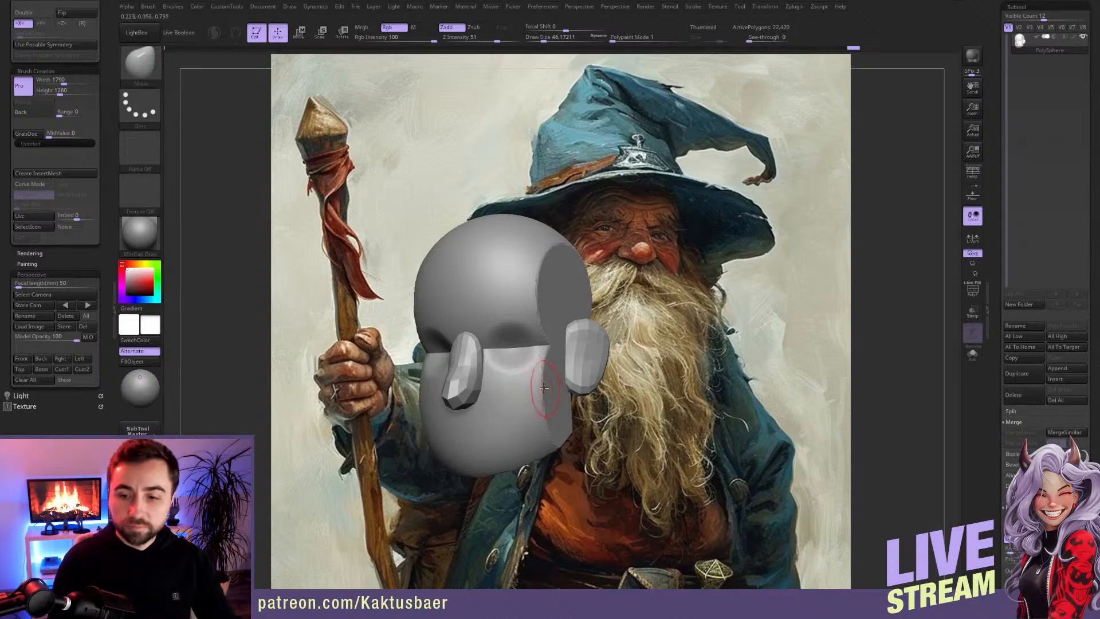
right_click_drag(533, 343, 514, 348)
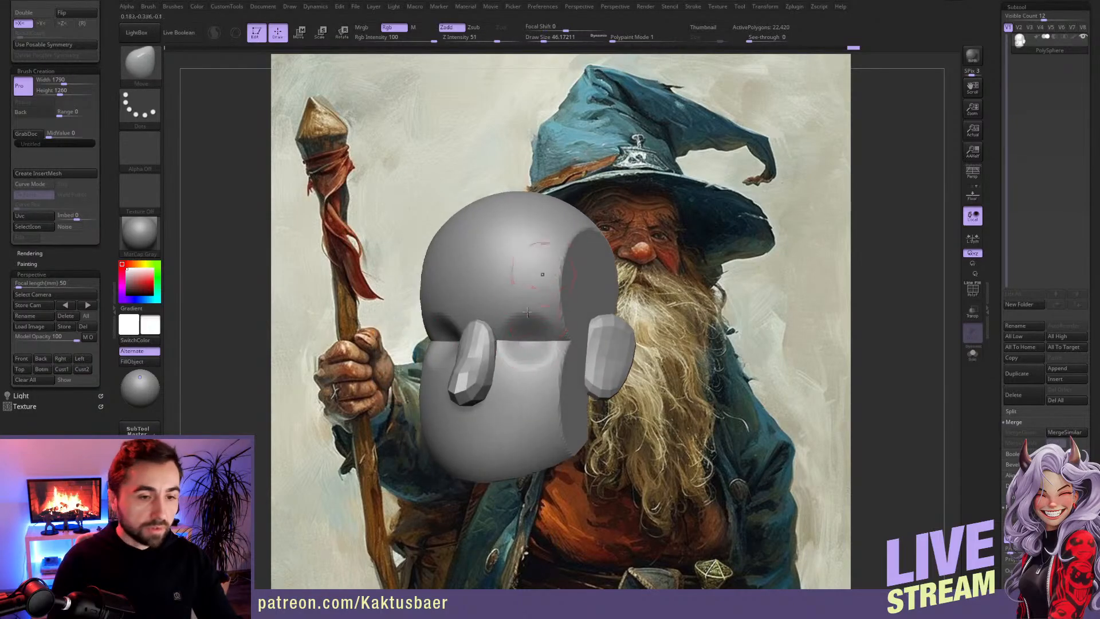
Step: Mask the ears and the nose as separate pieces in Move transpose mode
key("w")
left_click(607, 342, "ctrl")
left_click(475, 350, "ctrl")
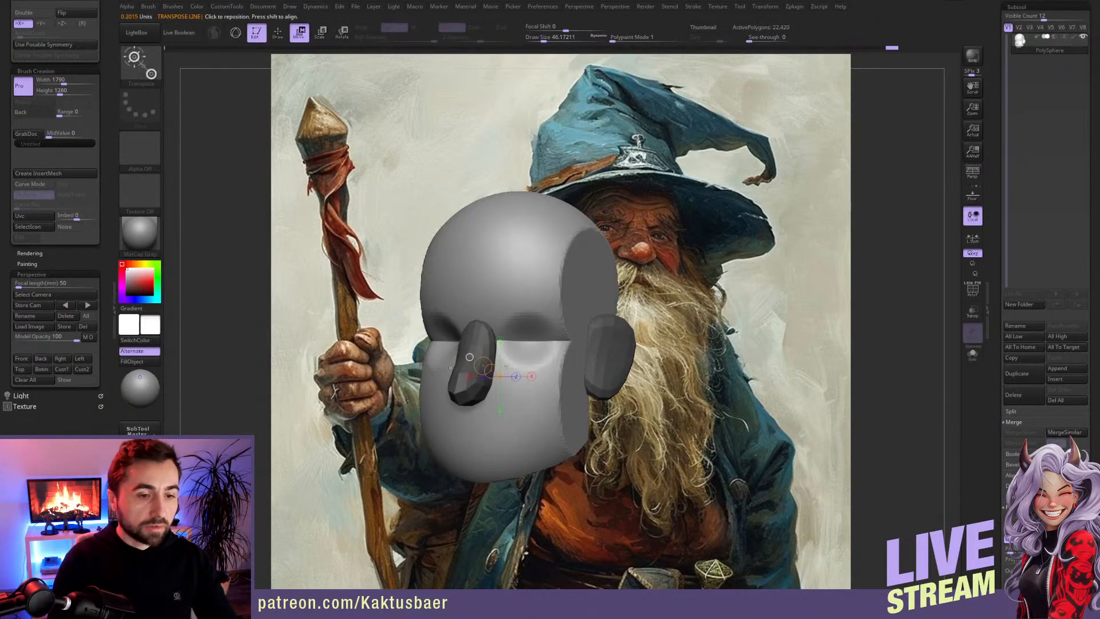
Step: Show the polyframe and assign separate polygroups to the head pieces with Auto Groups
key("q")
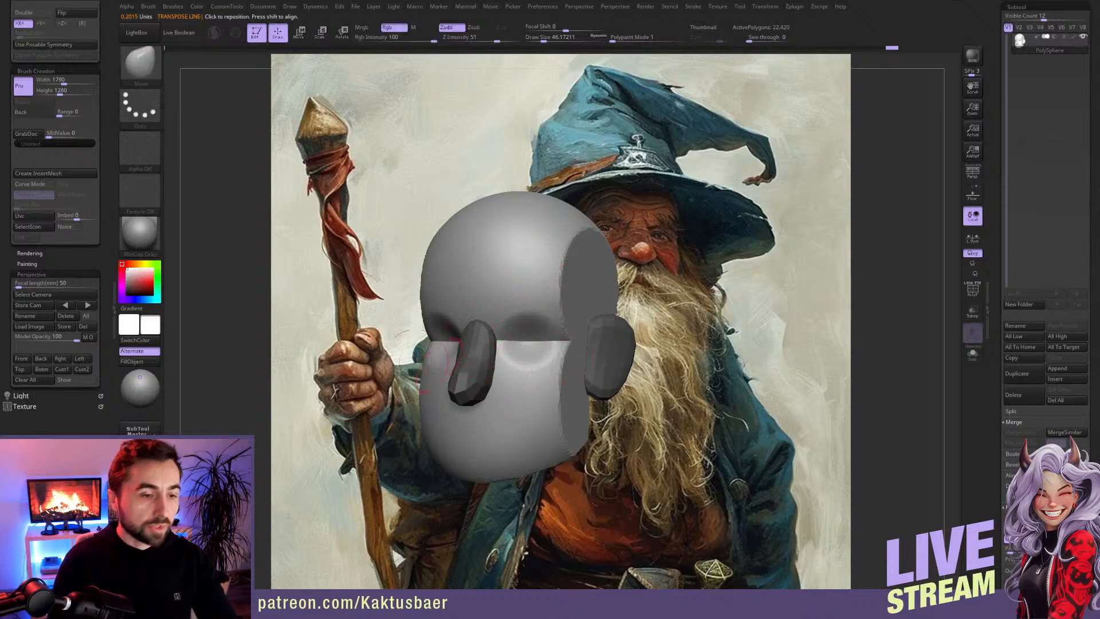
left_click_drag(94, 253, 93, 250)
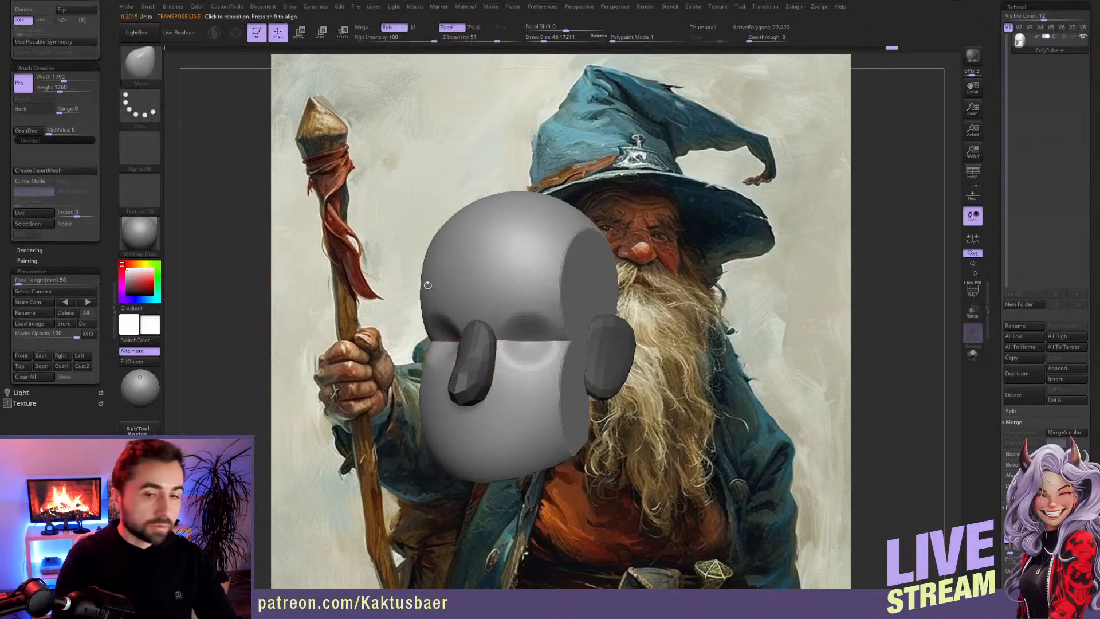
left_click(974, 293)
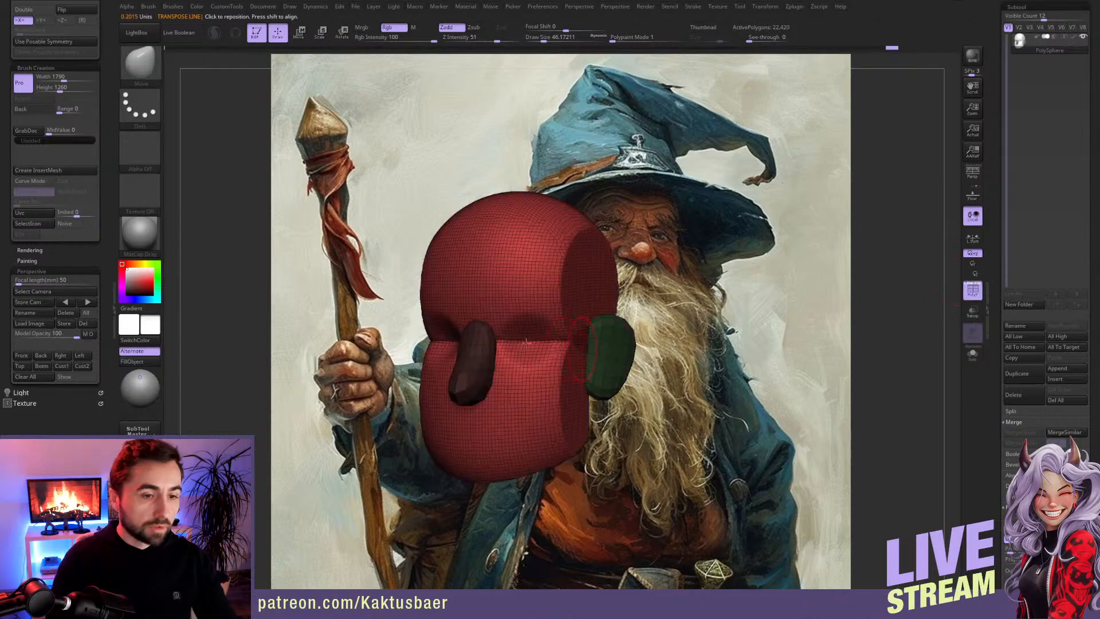
scroll(105, 100, "up", 5)
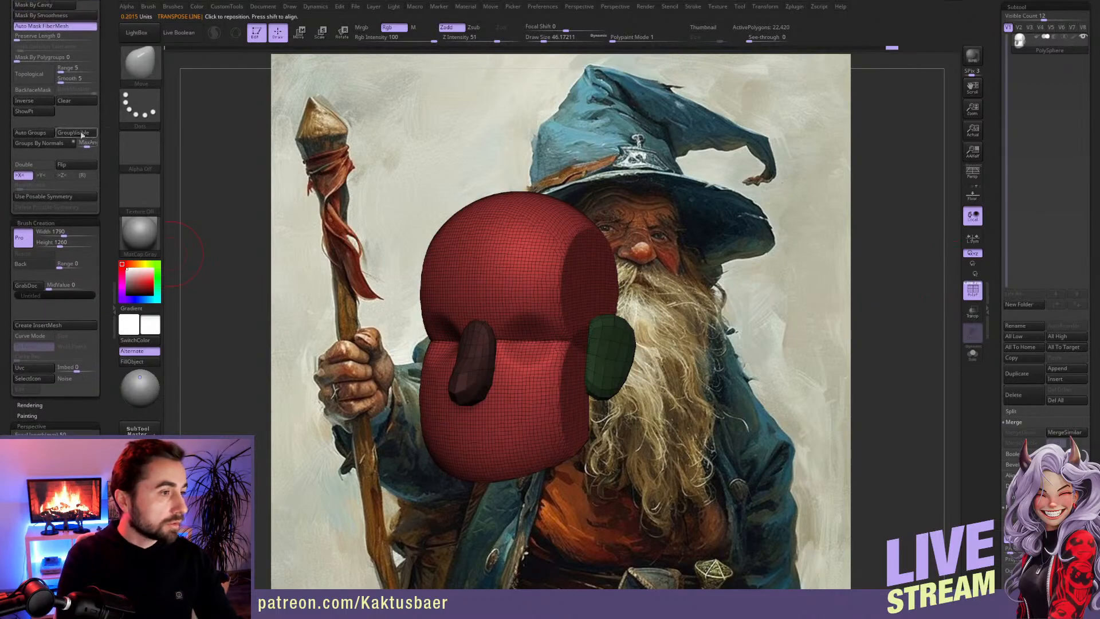
left_click(35, 133)
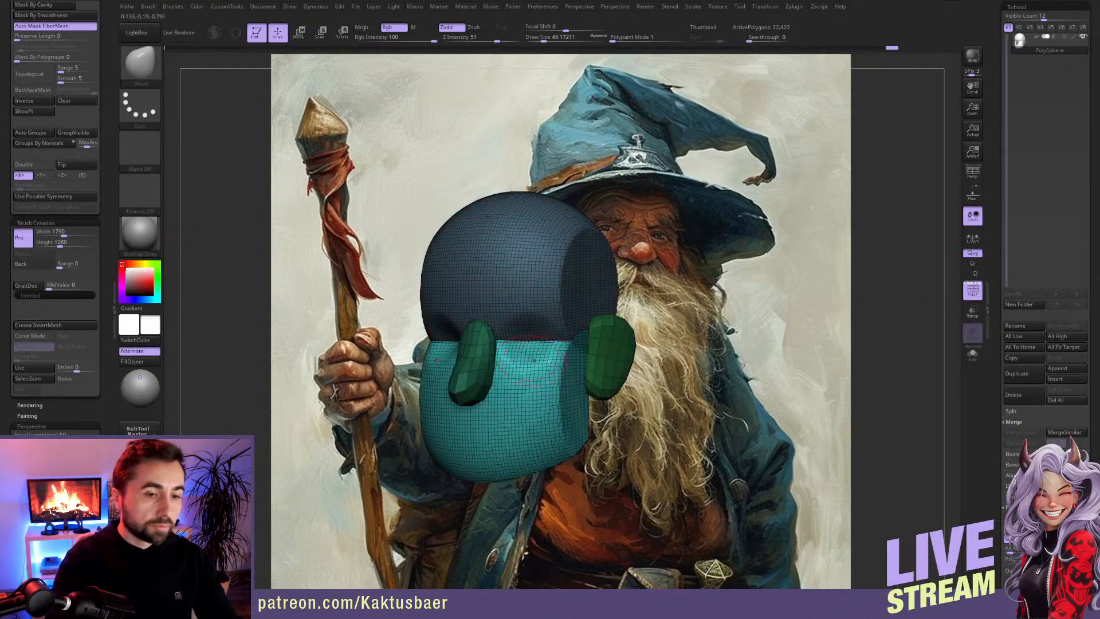
right_click_drag(543, 358, 526, 373)
left_click_drag(626, 323, 660, 333, "ctrl")
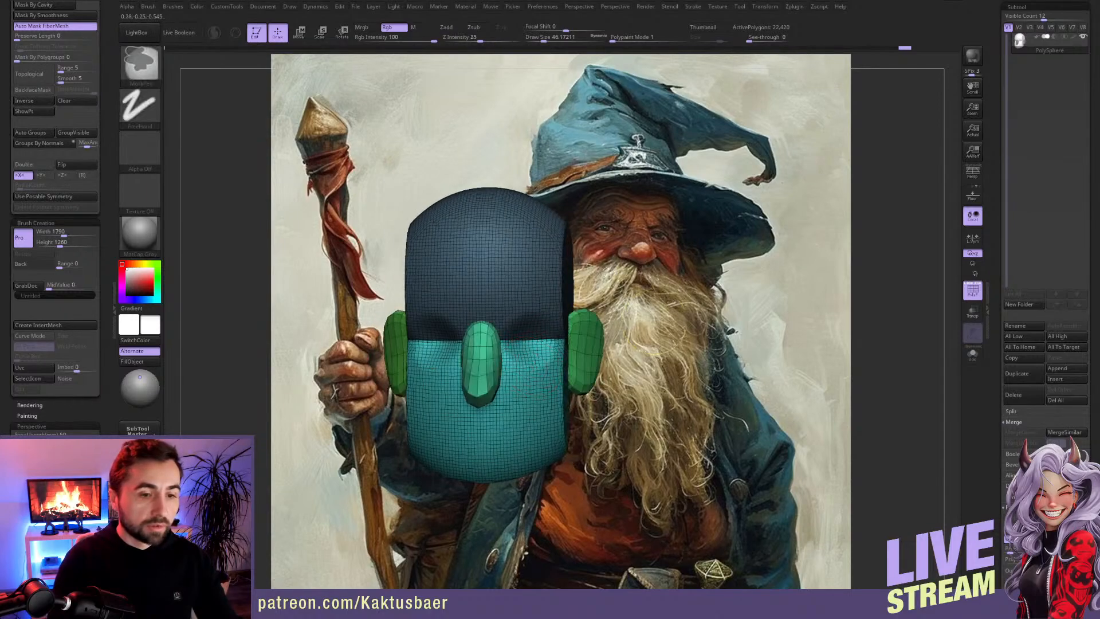
Step: Try a new polygroup assignment on the head, then revert to the earlier polygroups
right_click_drag(557, 351, 571, 351, "alt")
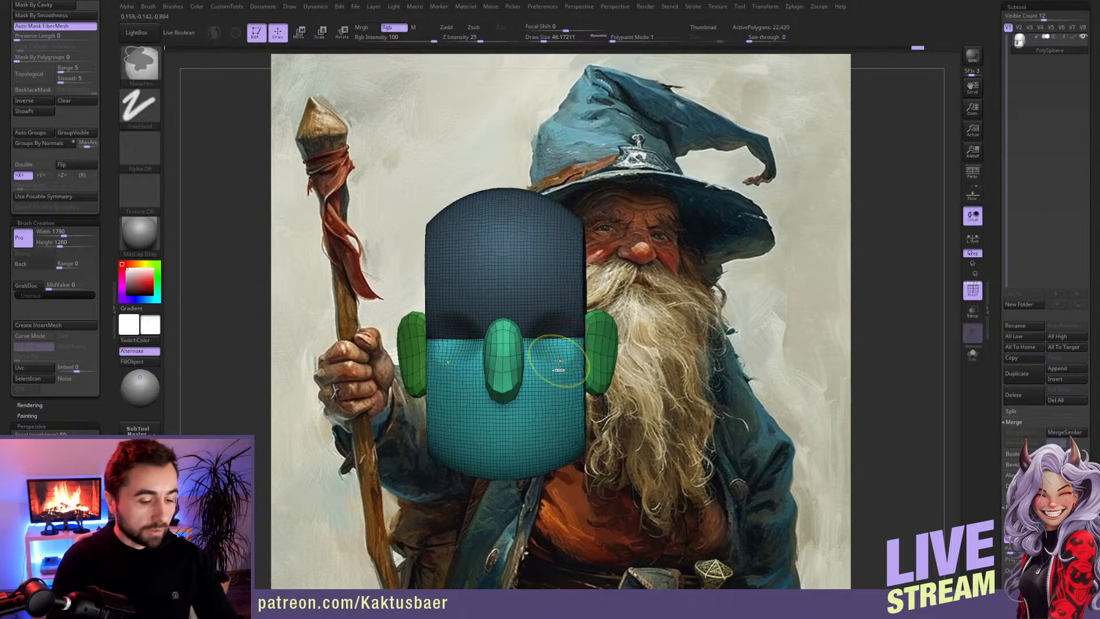
left_click(560, 365, "ctrl")
key("ctrl+w")
right_click_drag(561, 367, 549, 353)
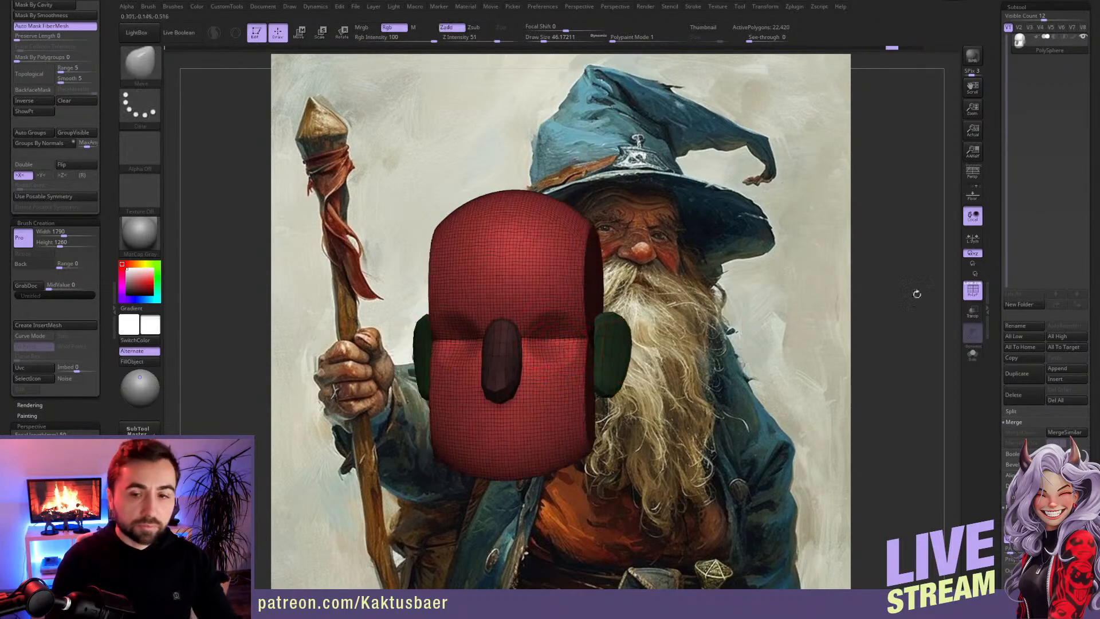
Step: Regenerate the polygroups for the cranium, jaw, nose and ears with Auto Groups
left_click(973, 292)
left_click(965, 292)
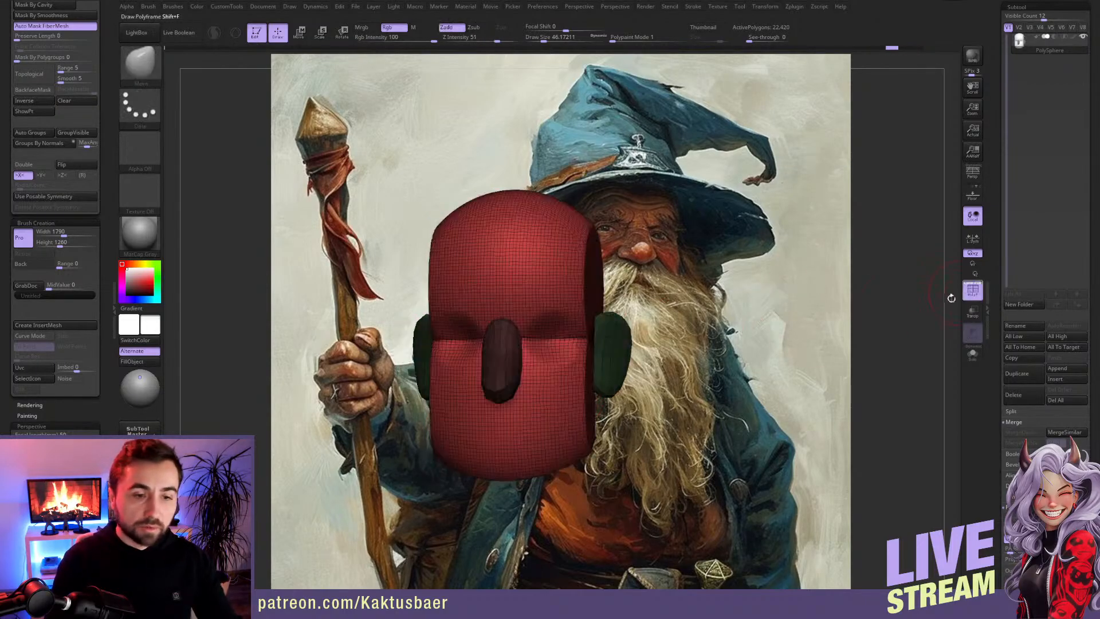
left_click(31, 132)
right_click_drag(550, 356, 575, 359)
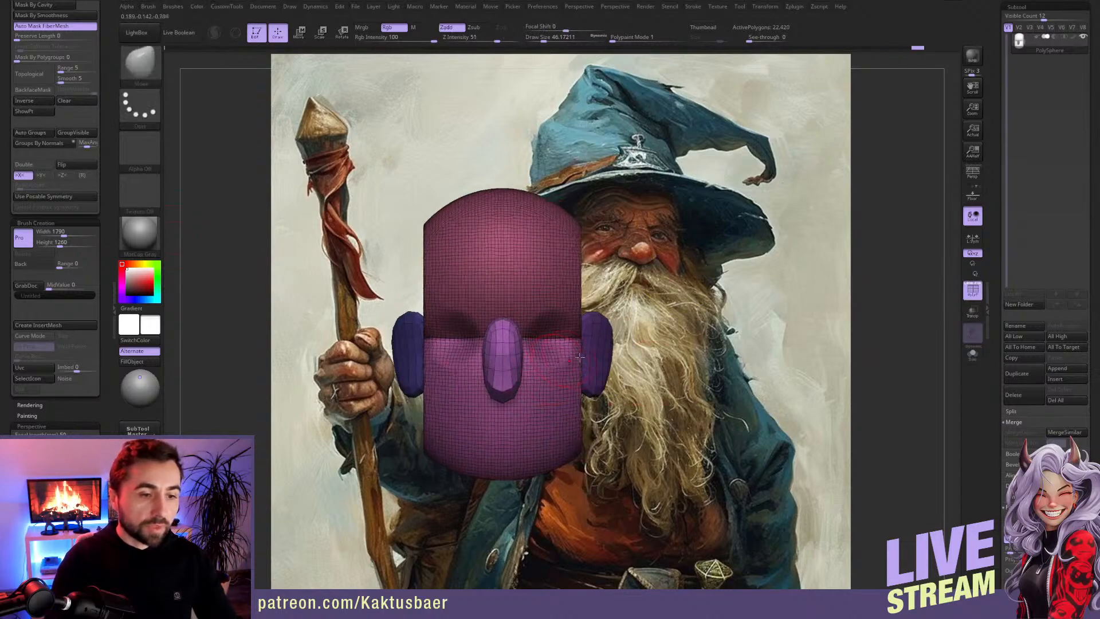
Step: Test isolating the cranium, jaw and ears with masks in Move transpose mode, then clear the mask
key("w")
left_click(550, 312, "ctrl")
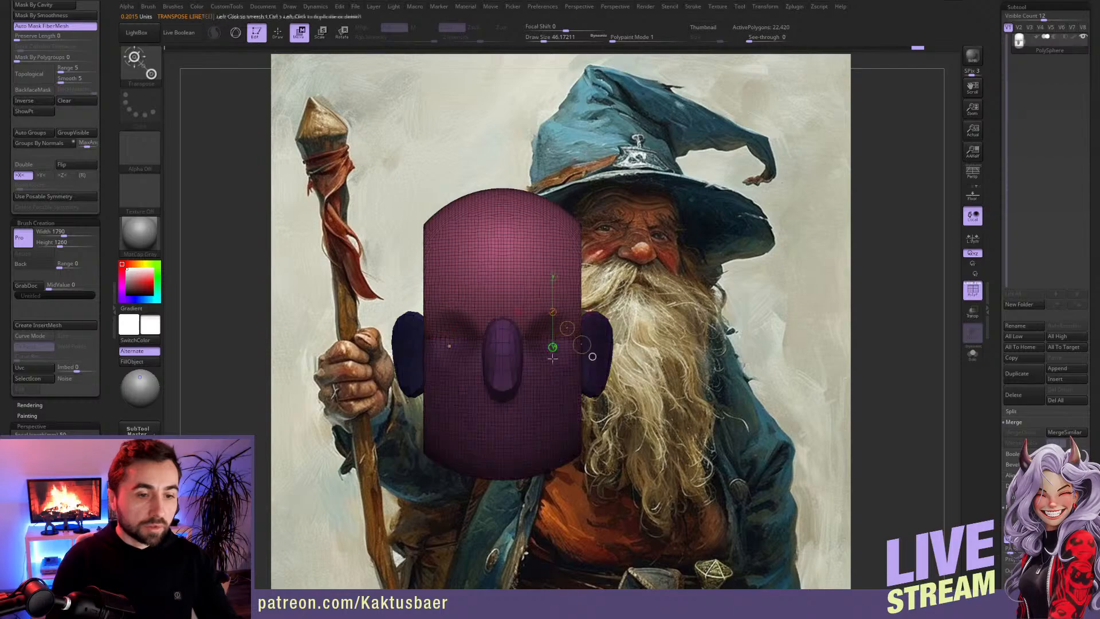
left_click(550, 375, "ctrl")
left_click(597, 348, "ctrl")
key("q")
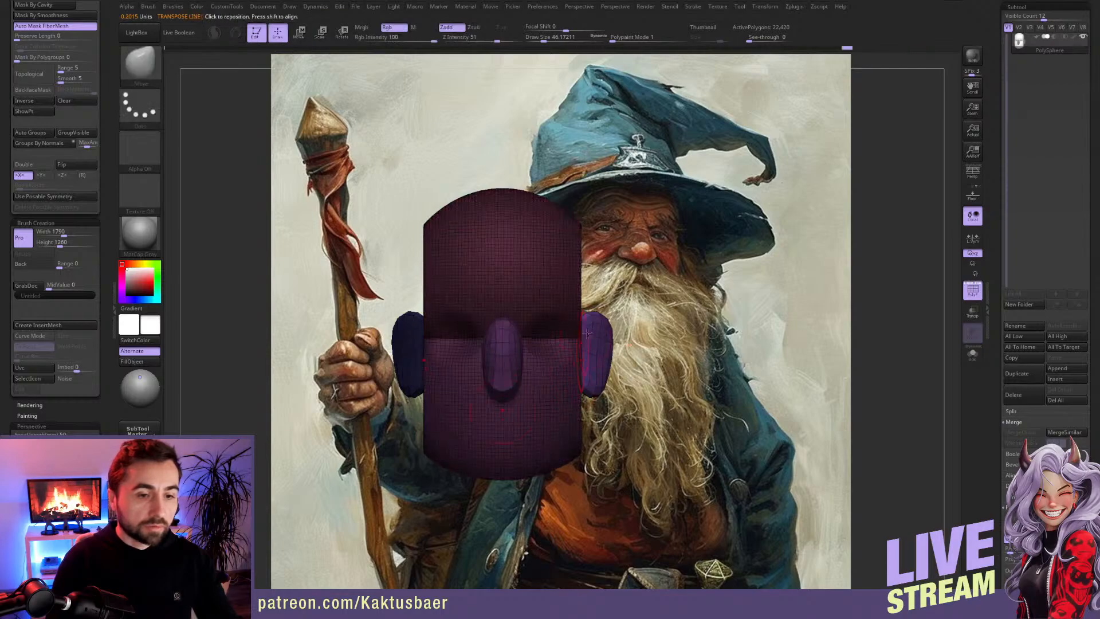
right_click_drag(594, 334, 581, 342)
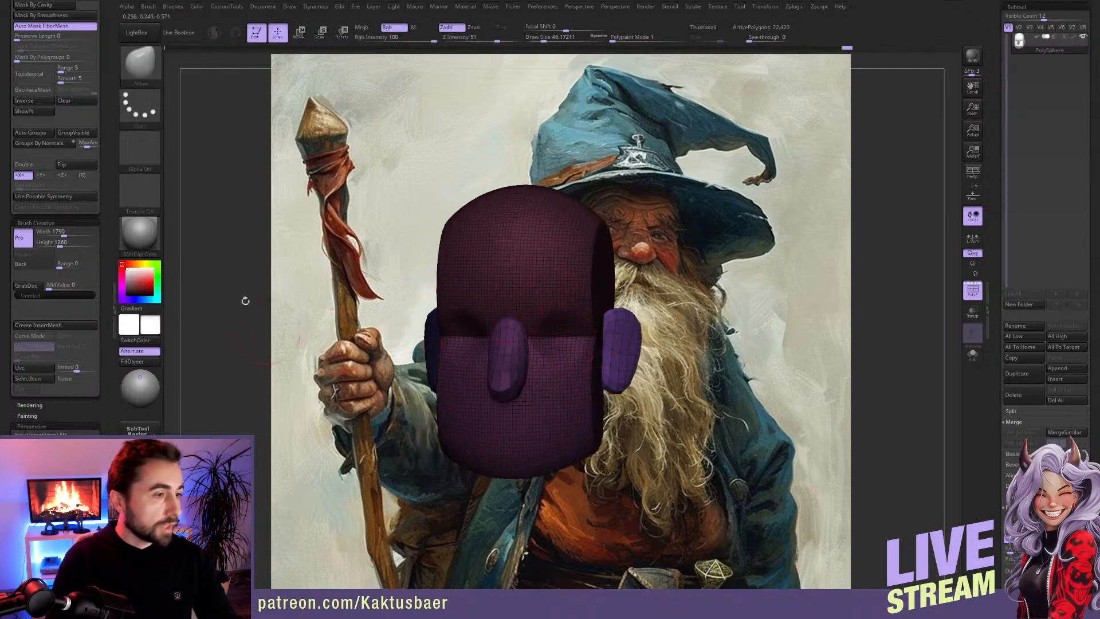
left_click_drag(254, 318, 271, 338, "ctrl")
right_click_drag(252, 310, 272, 305)
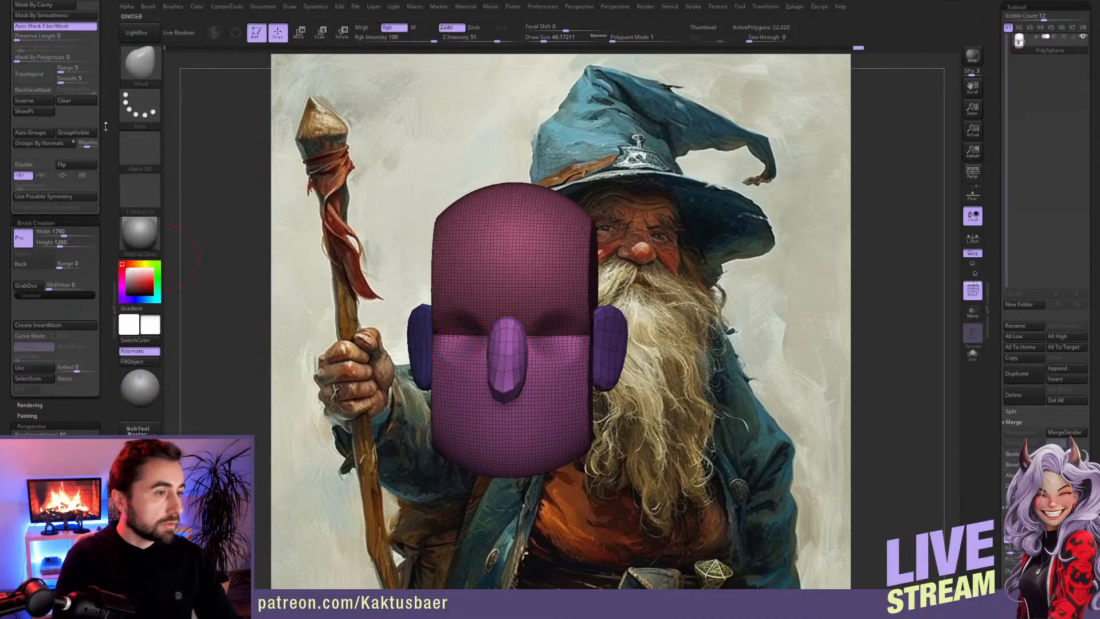
Step: Isolate the ears, the jaw and the cranium one after another by masking the remaining pieces in Move transpose mode
scroll(111, 141, "up", 4)
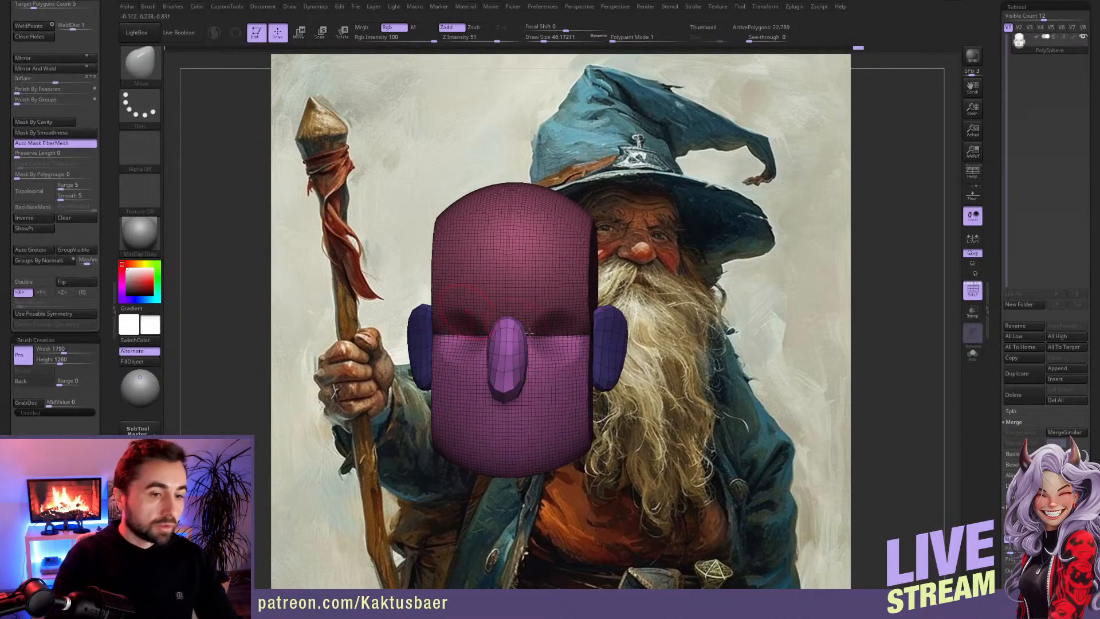
key("w")
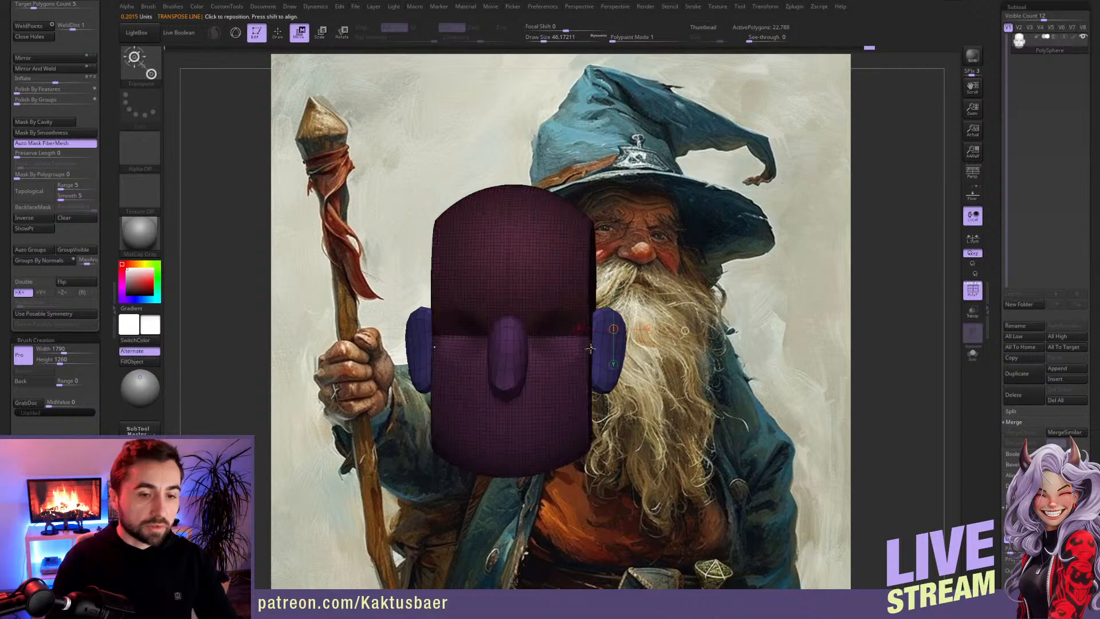
right_click_drag(534, 362, 515, 361)
key("q")
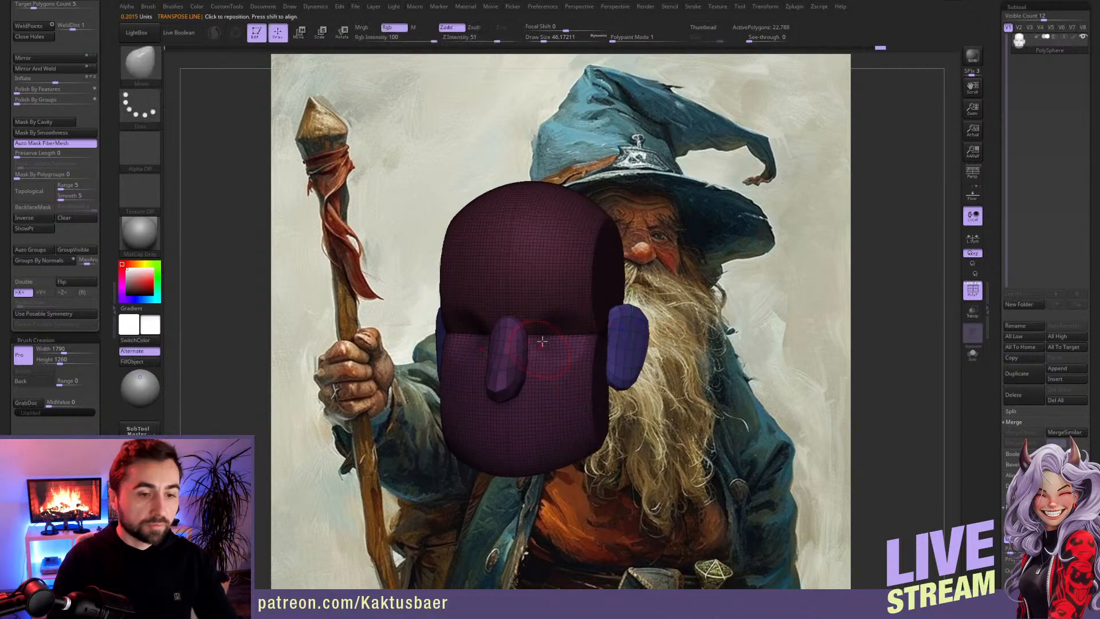
key("w")
left_click(560, 282, "ctrl")
left_click(555, 361, "ctrl")
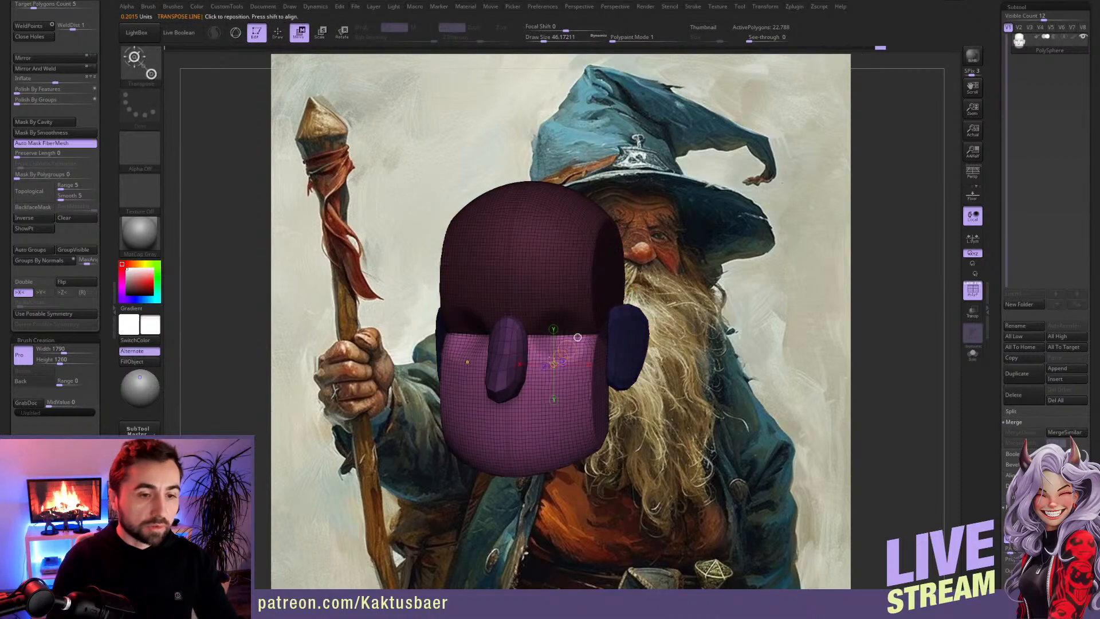
left_click(543, 283, "ctrl")
Step: Hide the polyframe lines, test isolating individual head pieces with transpose masks, and clear the mask
left_click(970, 290)
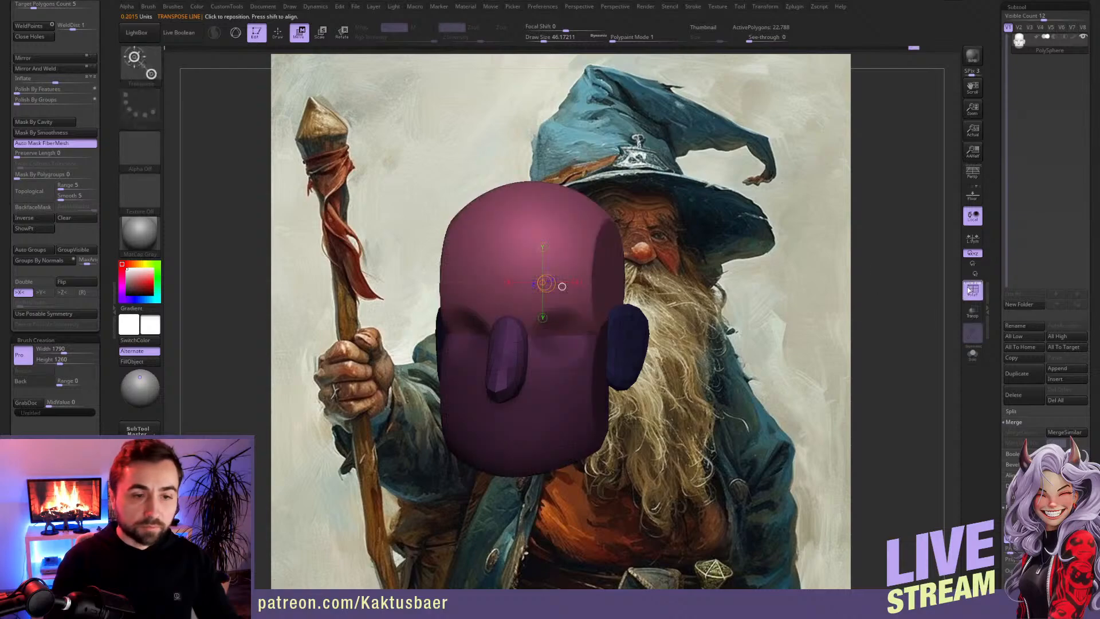
left_click(582, 357, "ctrl")
left_click(585, 309, "ctrl")
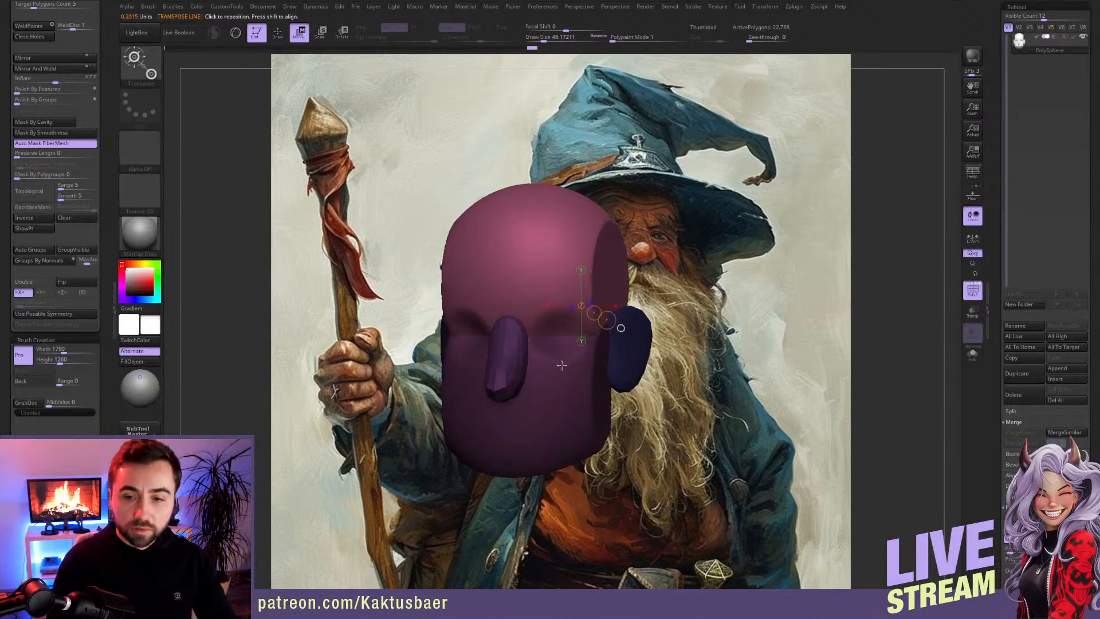
left_click(523, 354, "ctrl")
left_click(522, 354, "ctrl")
left_click(551, 328, "ctrl")
left_click(568, 379, "ctrl")
left_click(633, 340, "ctrl")
key("q")
mouse_move(602, 364)
right_mouse_down()
mouse_move(572, 342)
mouse_move(594, 343)
mouse_move(587, 337)
right_mouse_up()
left_click_drag(882, 232, 920, 224, "ctrl")
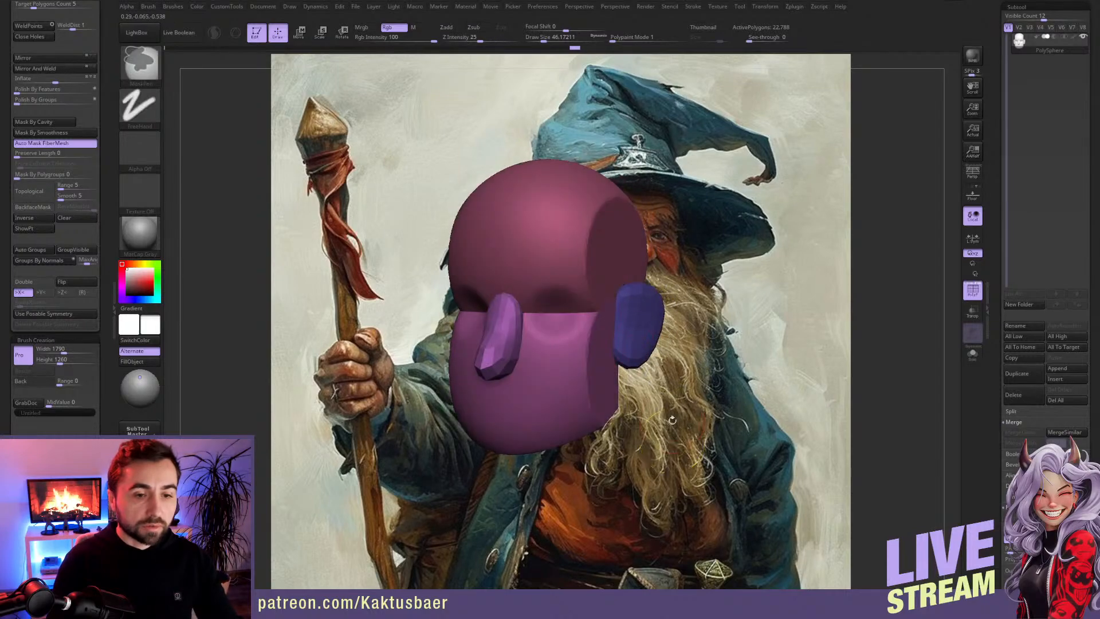
Step: Append a sphere subtool for the eyeball and show its wireframe
scroll(996, 330, "down", 2)
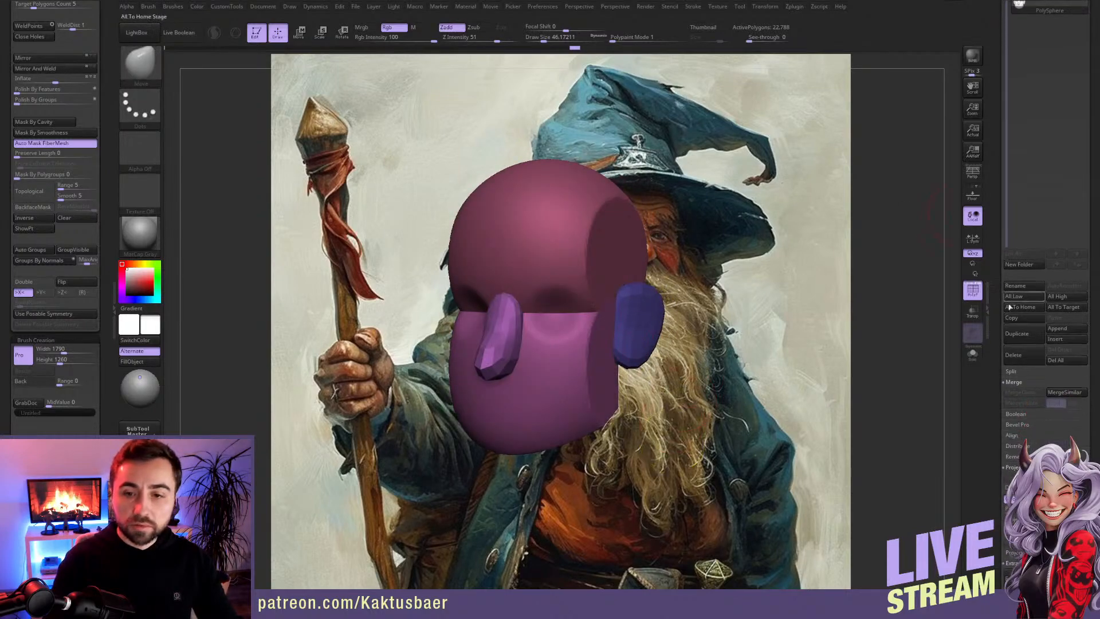
left_click(1057, 329)
left_click(760, 383)
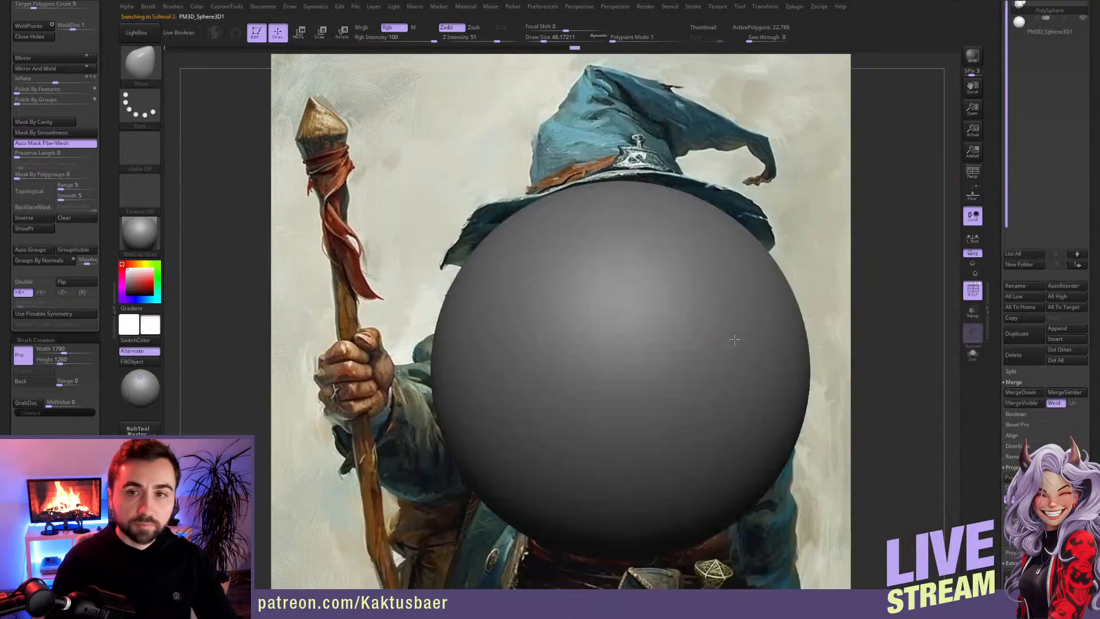
right_click_drag(526, 356, 632, 331, "alt")
left_click(974, 289)
Step: Rotate the appended sphere so its pole faces forward, and try out a scale change on it
key("r")
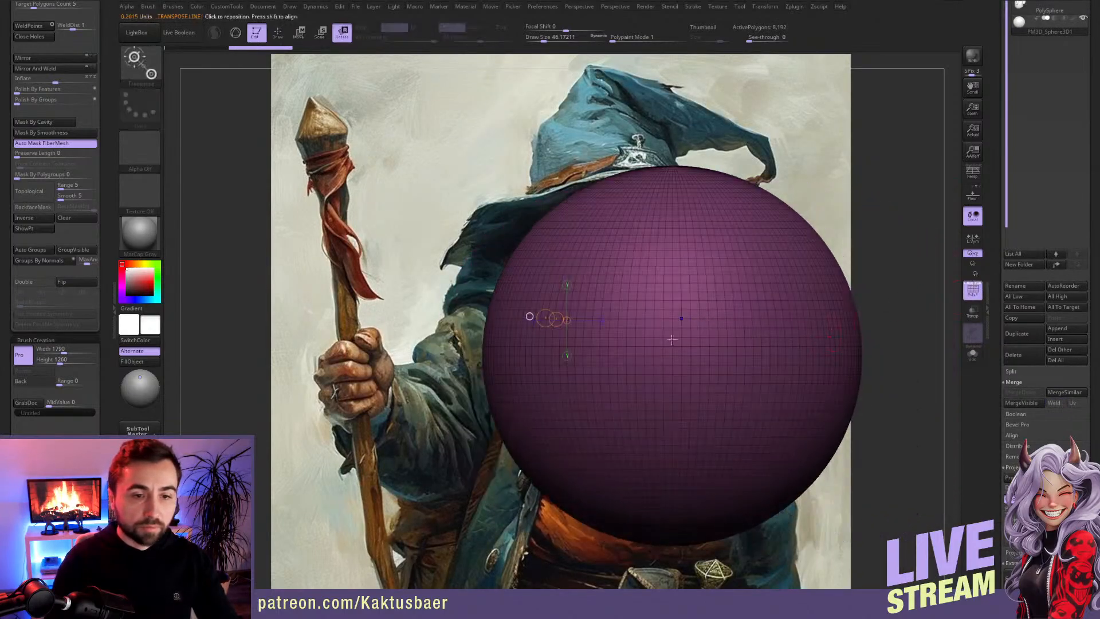
left_click_drag(634, 248, 583, 342)
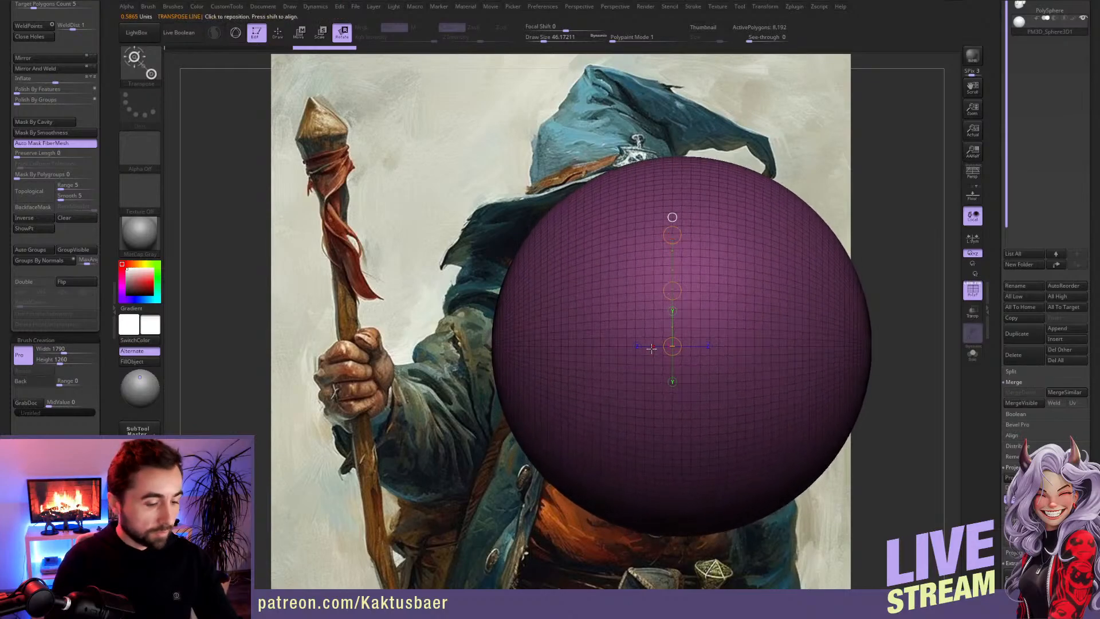
key("e")
left_click_drag(674, 232, 532, 256)
key("ctrl+z")
Step: Shrink the sphere to eyeball size and fit it into one eye socket beside the nose
key("w")
right_click_drag(541, 286, 663, 289, "alt")
mouse_move(663, 290)
right_mouse_down("ctrl")
mouse_move(664, 387)
mouse_move(782, 386)
right_mouse_up("ctrl")
right_click_drag(782, 386, 898, 380, "alt")
mouse_move(758, 302)
left_mouse_down("shift")
mouse_move(830, 301)
mouse_move(477, 309)
left_mouse_up("shift")
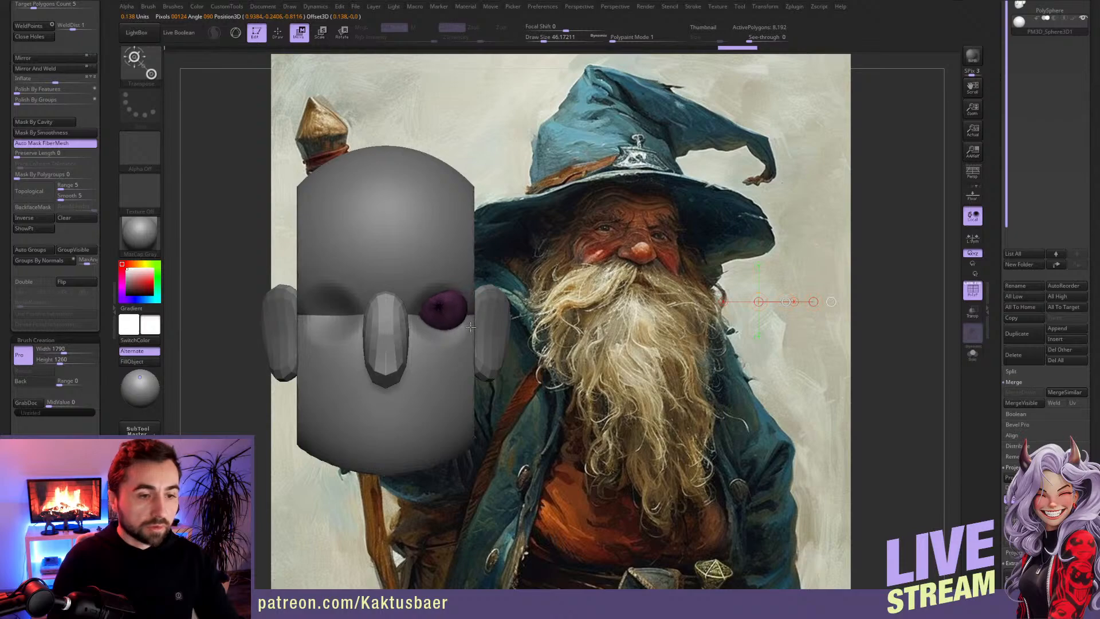
mouse_move(490, 329)
right_mouse_down("alt")
mouse_move(613, 342)
mouse_move(615, 395)
right_mouse_up("alt")
mouse_move(550, 312)
left_mouse_down("shift")
mouse_move(549, 234)
mouse_move(552, 282)
left_mouse_up("shift")
key("e")
key("w")
key("q")
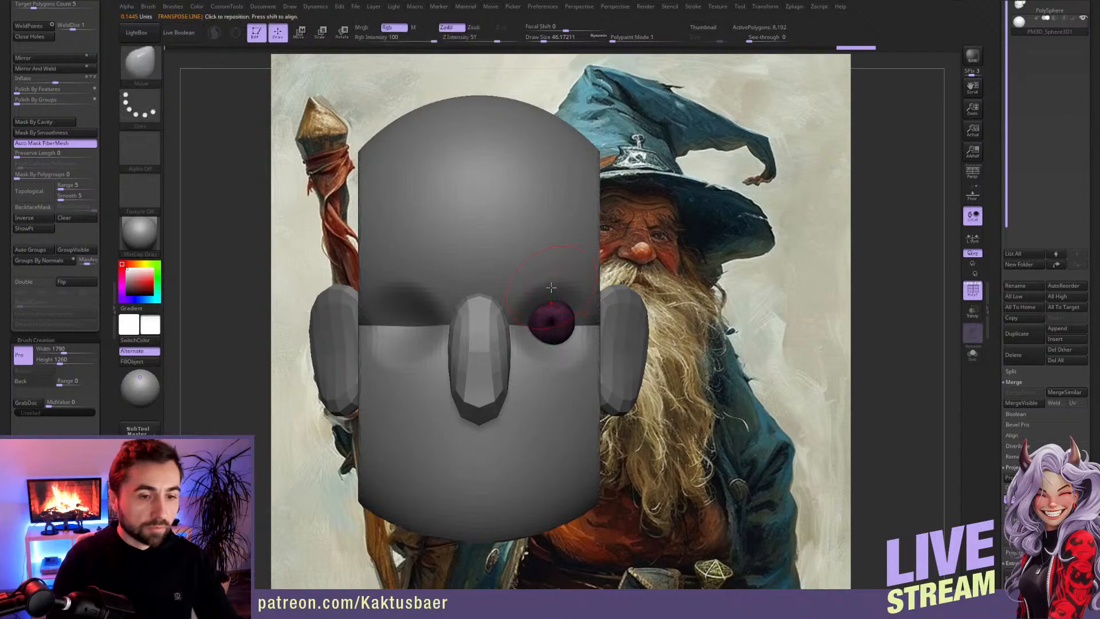
Step: Mirror and weld the eyeball to the other socket and toggle on X symmetry
left_click(55, 68)
key("x")
right_click_drag(593, 332, 490, 372)
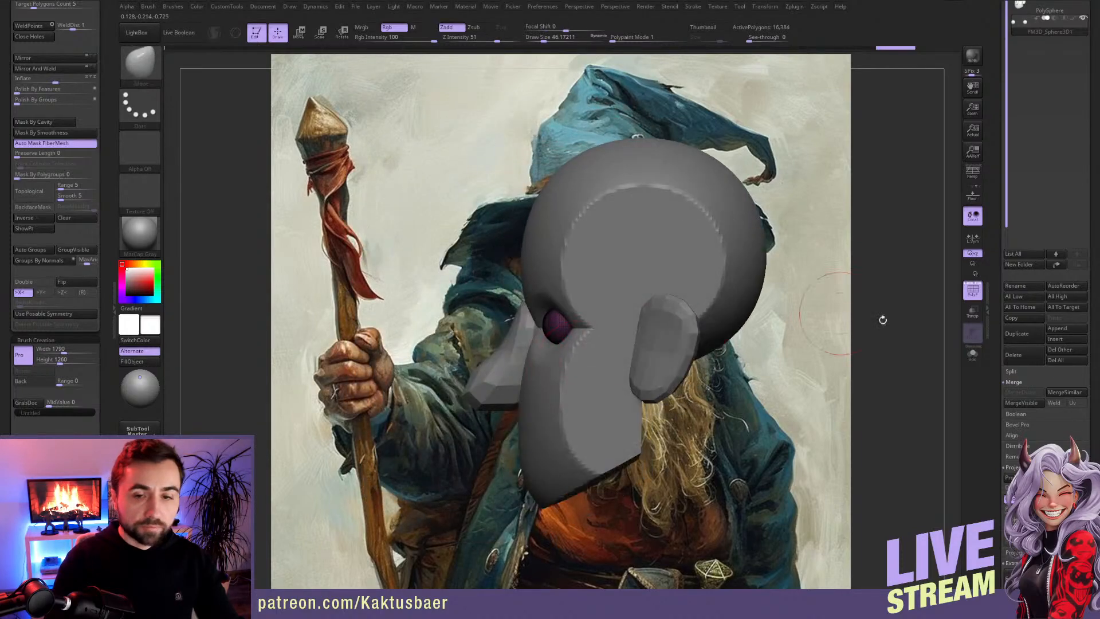
Step: Duplicate the eyeball subtool and cut away the copy's upper half to form a lower eyelid shell
left_click(1020, 335)
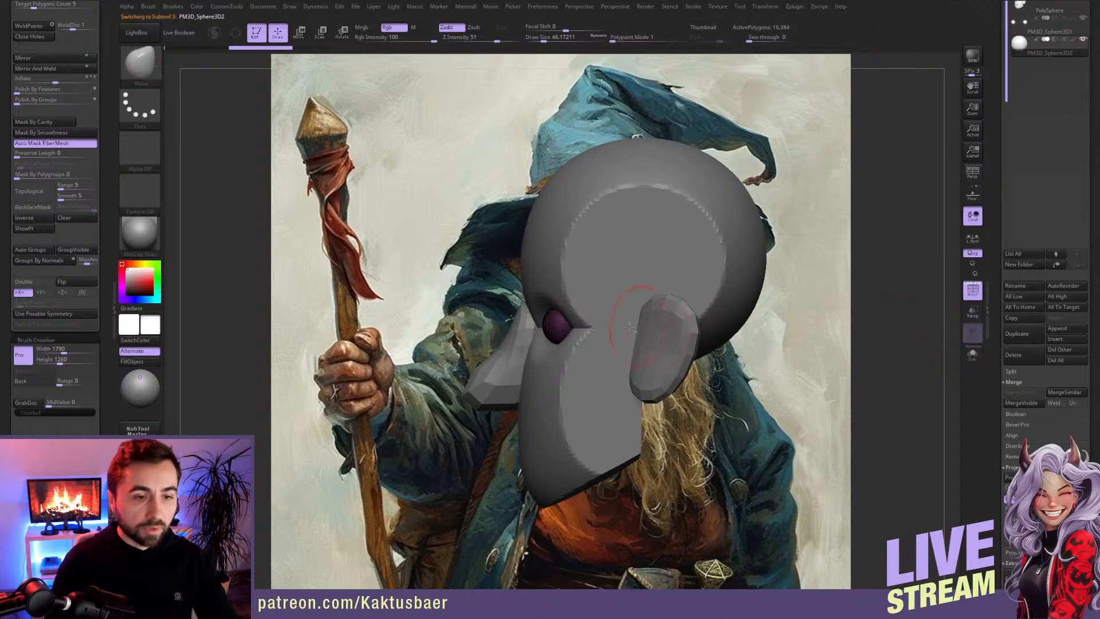
right_click_drag(653, 330, 619, 356, "ctrl")
key("w")
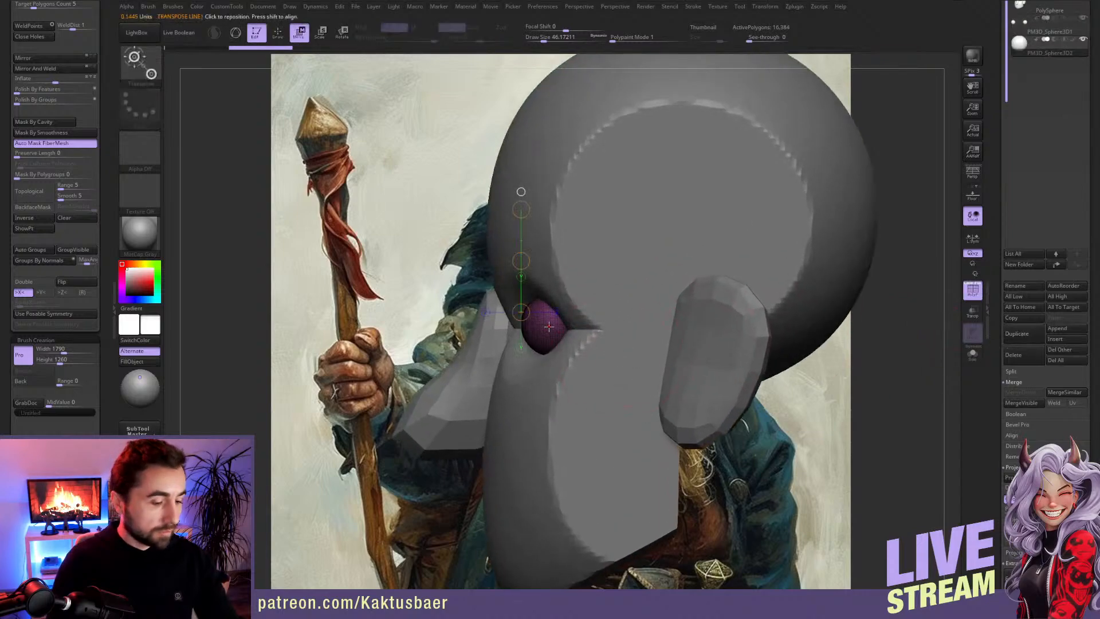
key("b")
left_click(543, 512)
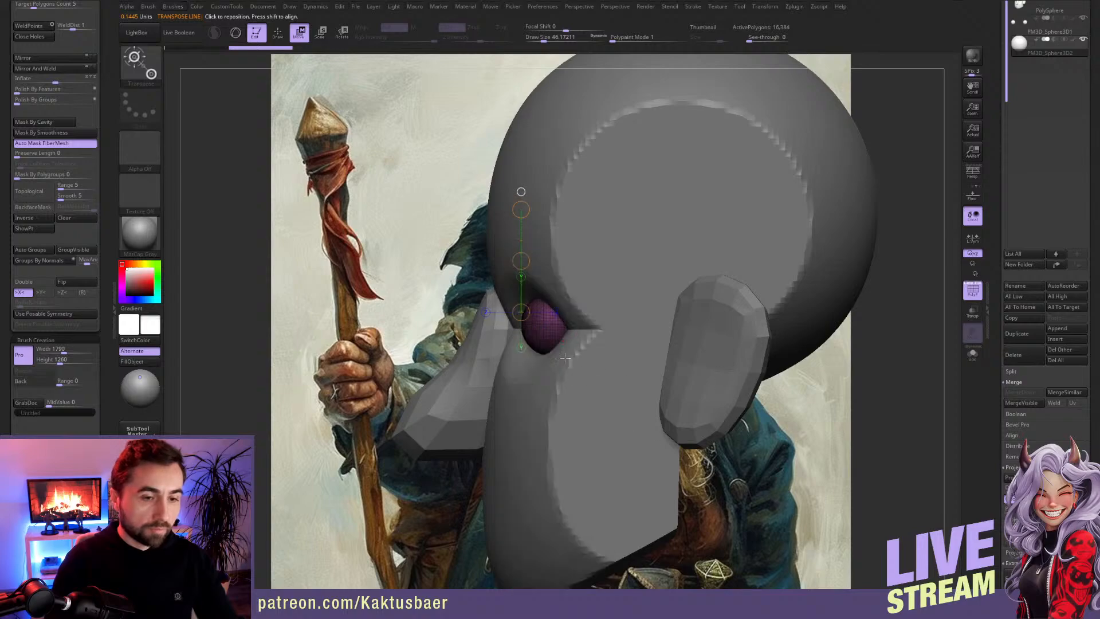
key("q")
left_click_drag(500, 326, 616, 326, "ctrl+shift")
right_click_drag(611, 333, 519, 343)
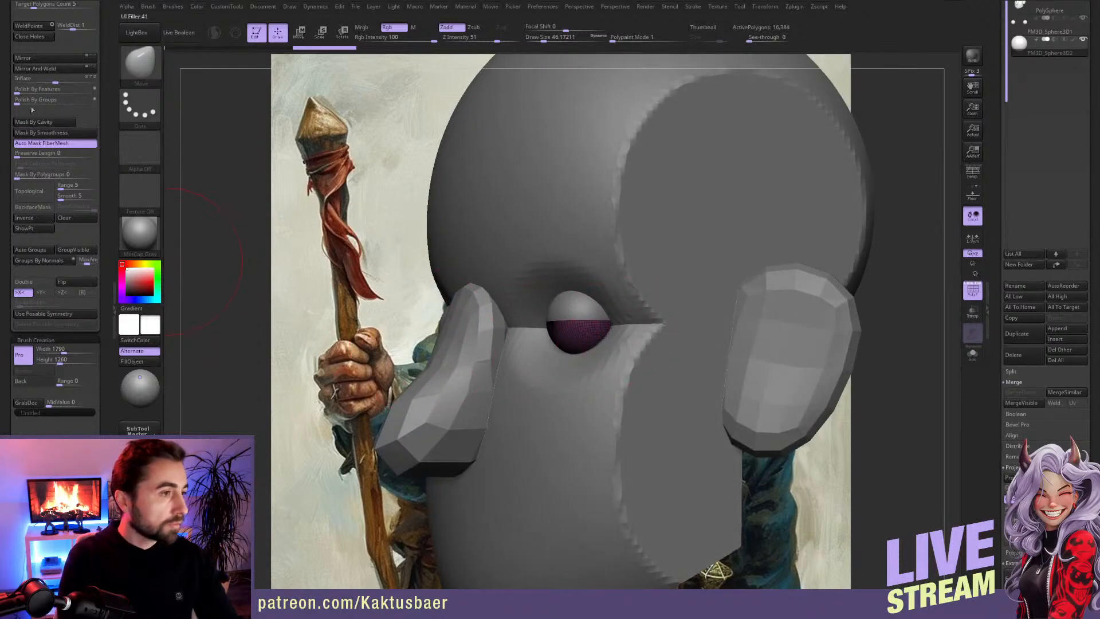
Step: Inflate the lower eyelid shell slightly around the eyeball and tilt it in side view
left_click_drag(58, 81, 59, 84)
right_click_drag(608, 322, 536, 322)
key("r")
mouse_move(602, 317)
left_mouse_down("shift")
mouse_move(675, 320)
mouse_move(661, 286)
mouse_move(669, 317)
mouse_move(548, 290)
left_mouse_up("shift")
Step: Duplicate the eyelid shell and rotate the copy over the top of the eyeball as the upper eyelid
left_click(1015, 339)
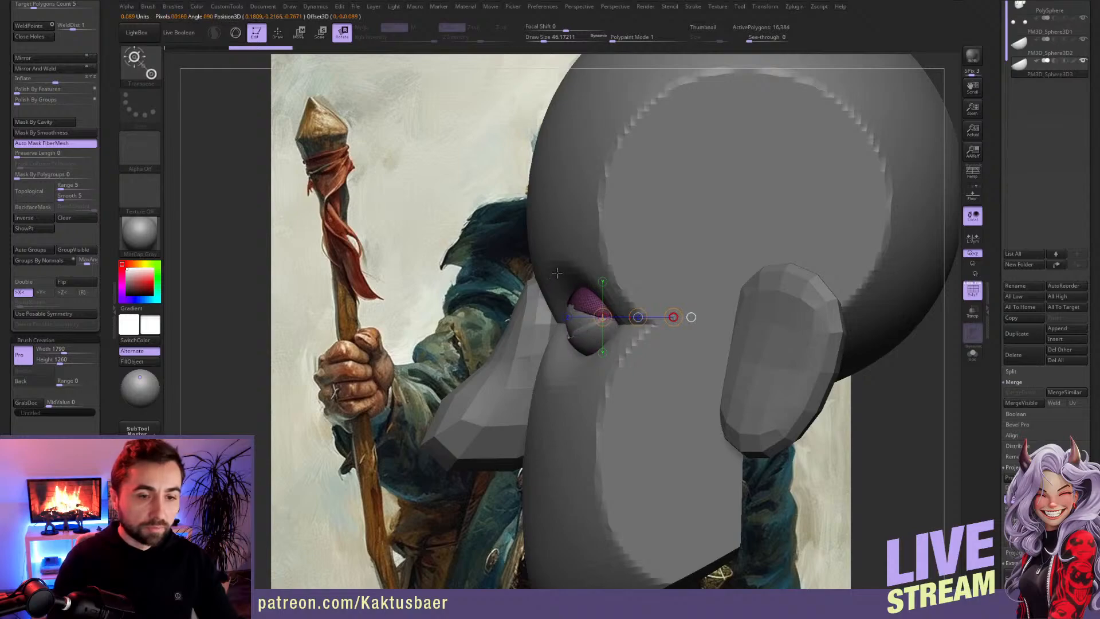
key("w")
key("q")
right_click_drag(573, 327, 590, 331)
left_click_drag(832, 221, 836, 292, "ctrl")
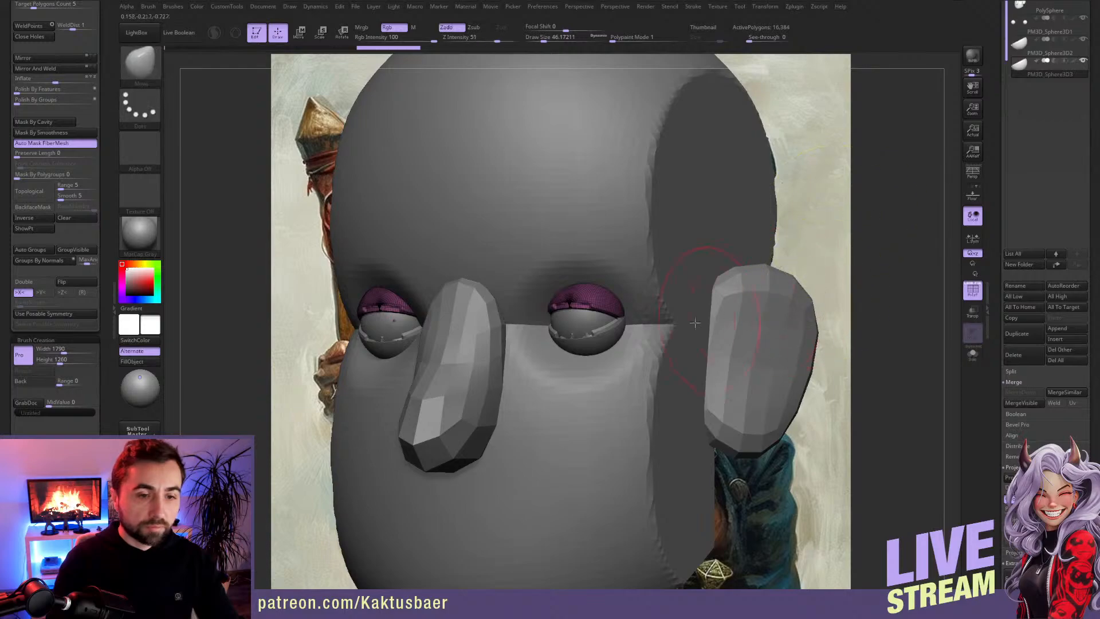
scroll(55, 118, "up", 5)
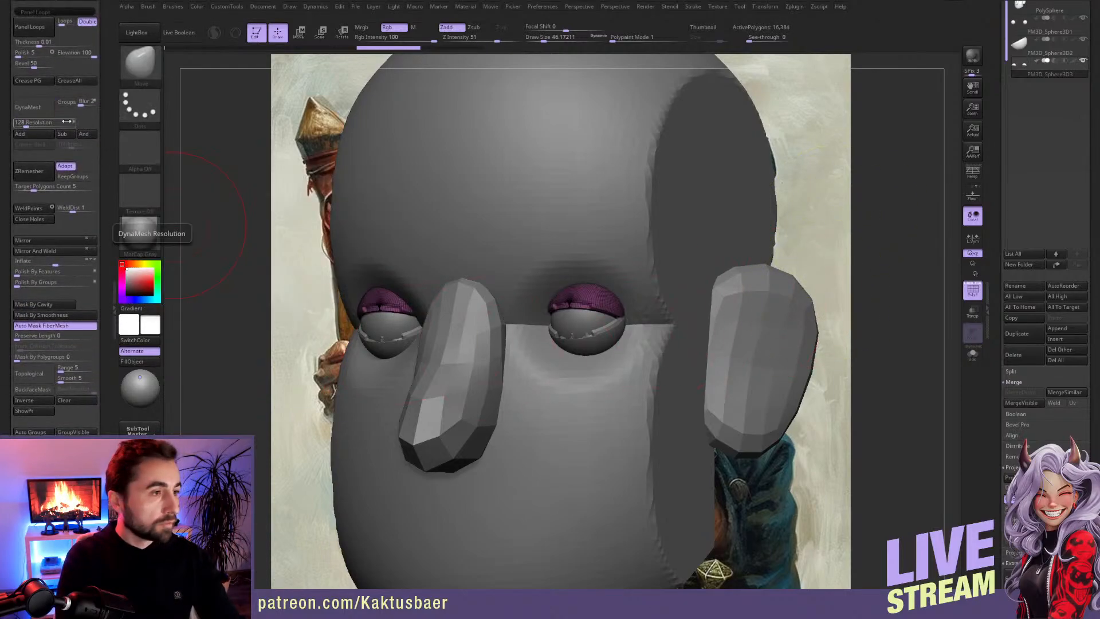
Step: Remesh the upper eyelid with DynaMesh at resolution 272
left_click(28, 107)
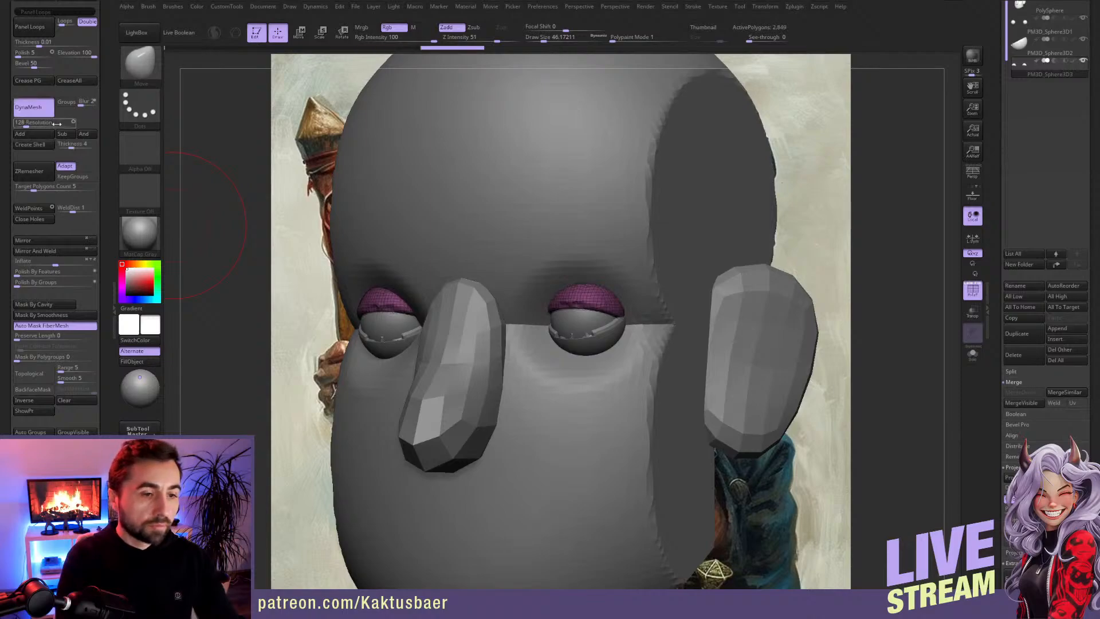
key("ctrl+z")
left_click(31, 124)
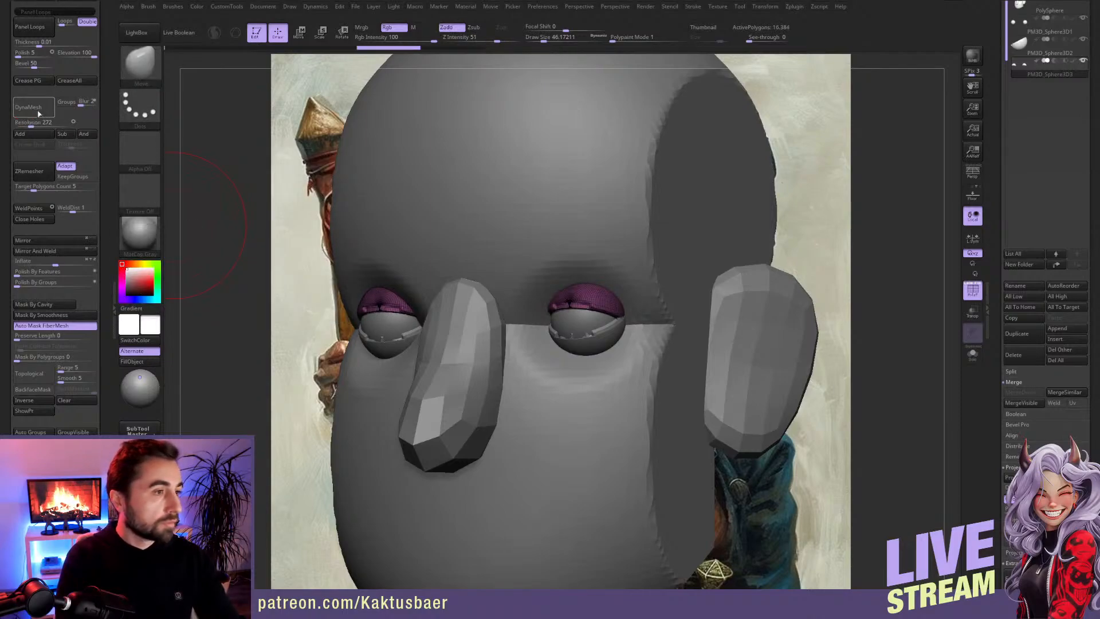
left_click(36, 111)
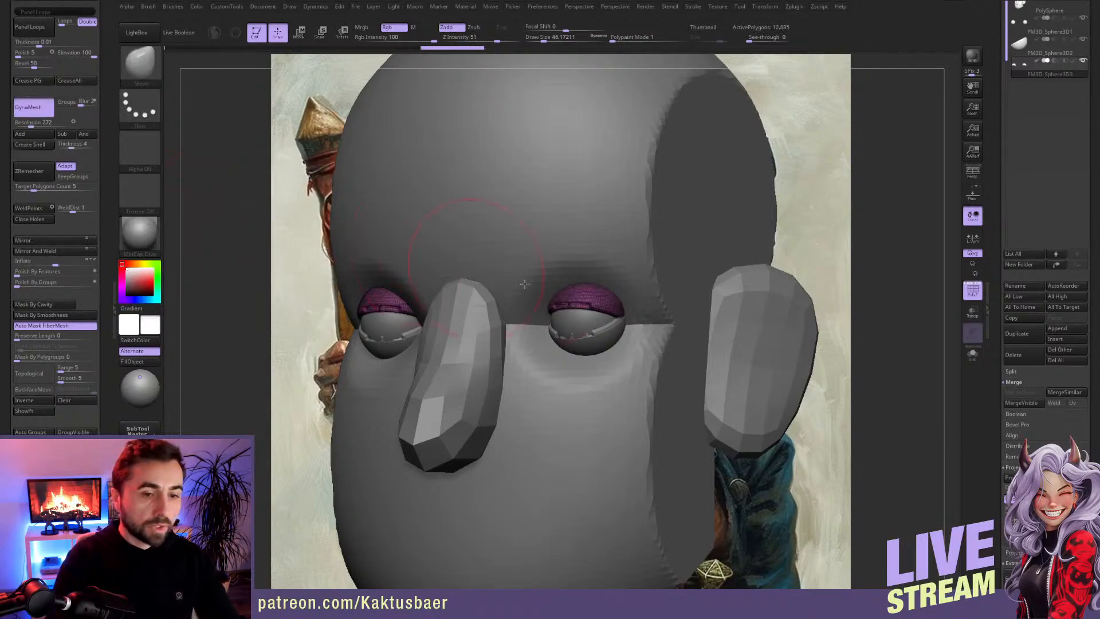
Step: Switch to the lower eyelid subtool and remesh it with DynaMesh at resolution 344
left_click(591, 350, "alt")
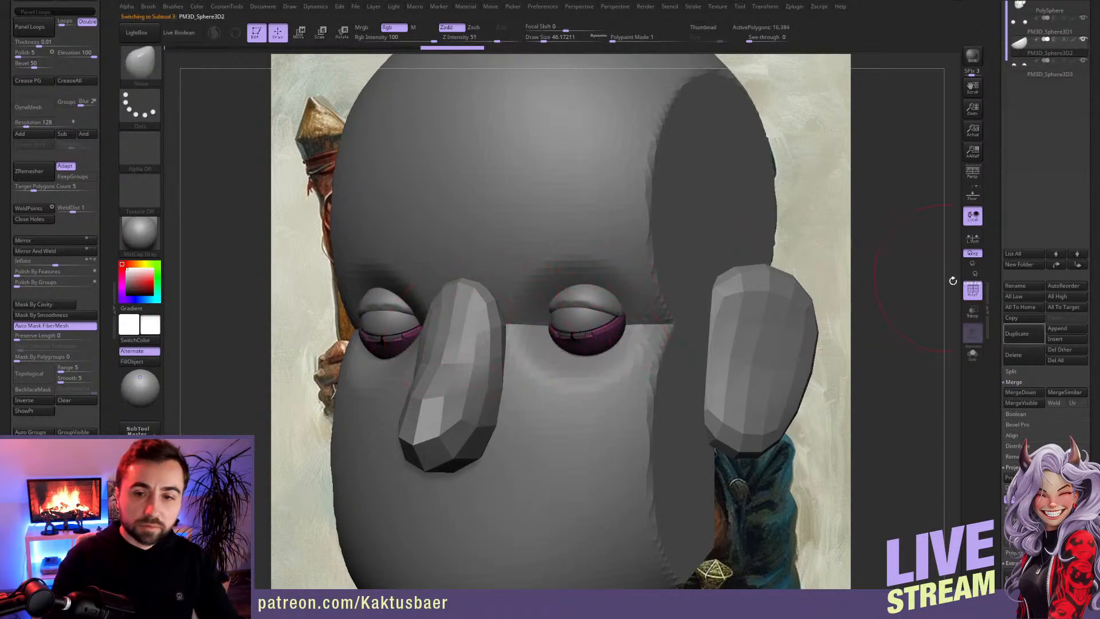
left_click_drag(34, 124, 38, 124)
left_click(28, 107)
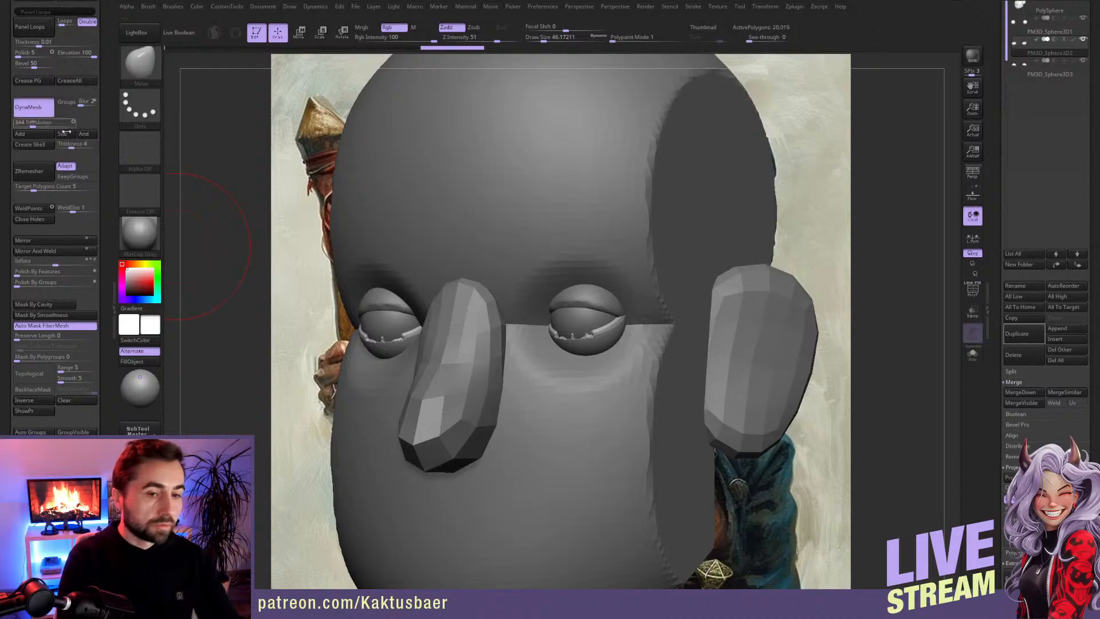
Step: Shape the eyelids around the eyeball from the side with the Move brush, adjusting the brush size, and select the head
left_click_drag(574, 338, 591, 340, "shift")
right_click_drag(659, 338, 571, 335)
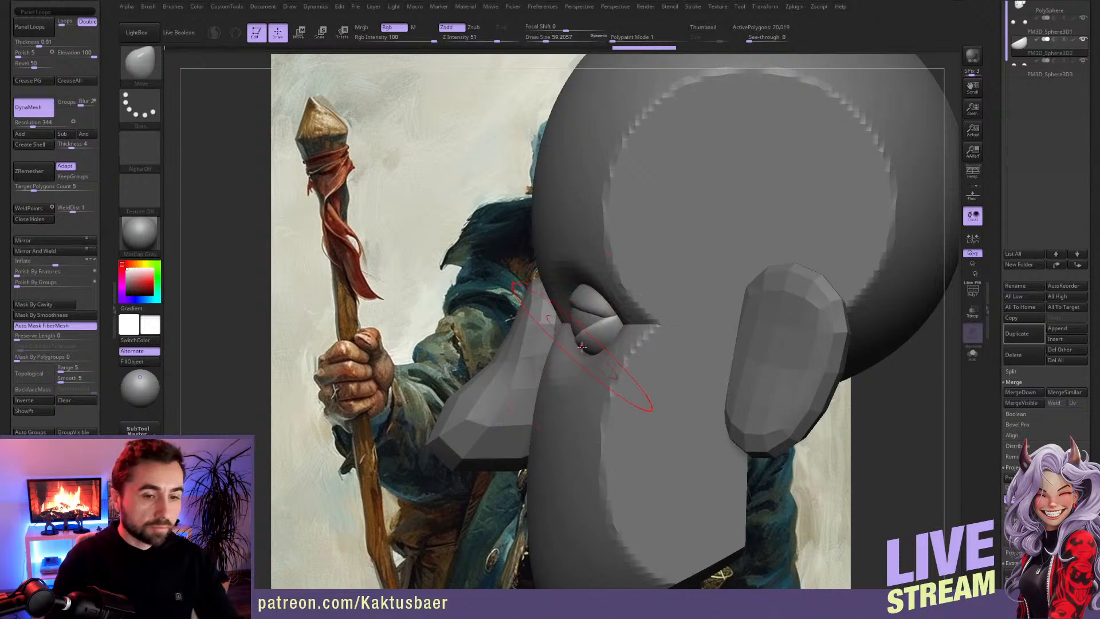
left_click(587, 308, "alt")
left_click_drag(586, 307, 575, 305)
right_click_drag(575, 309, 611, 300, "shift")
key("s")
left_click_drag(609, 304, 618, 336)
right_click_drag(513, 362, 550, 352, "alt")
left_click(553, 352, "alt")
key("f")
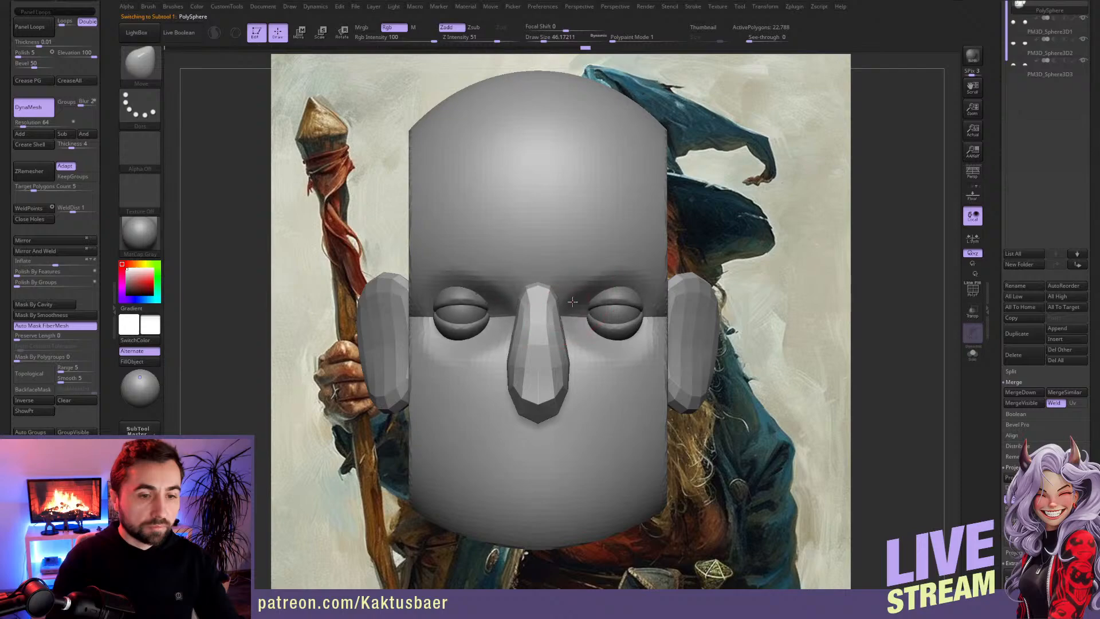
Step: Move the eyeballs and both eyelid shells slightly inward toward the nose, keeping X symmetry
right_click_drag(572, 317, 492, 255, "ctrl")
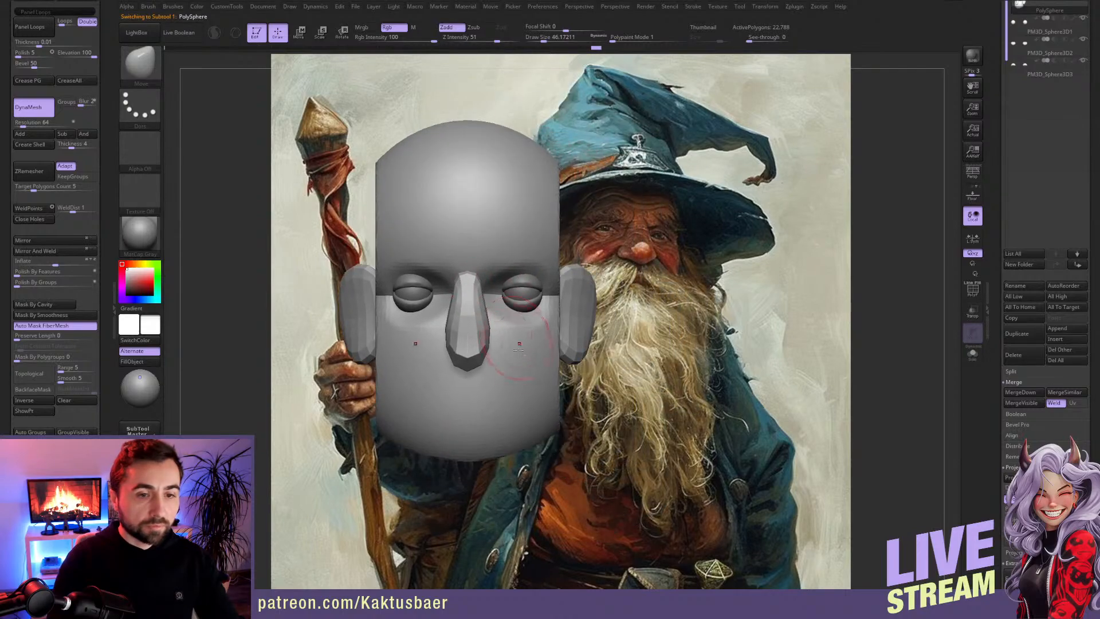
right_click_drag(492, 388, 482, 368)
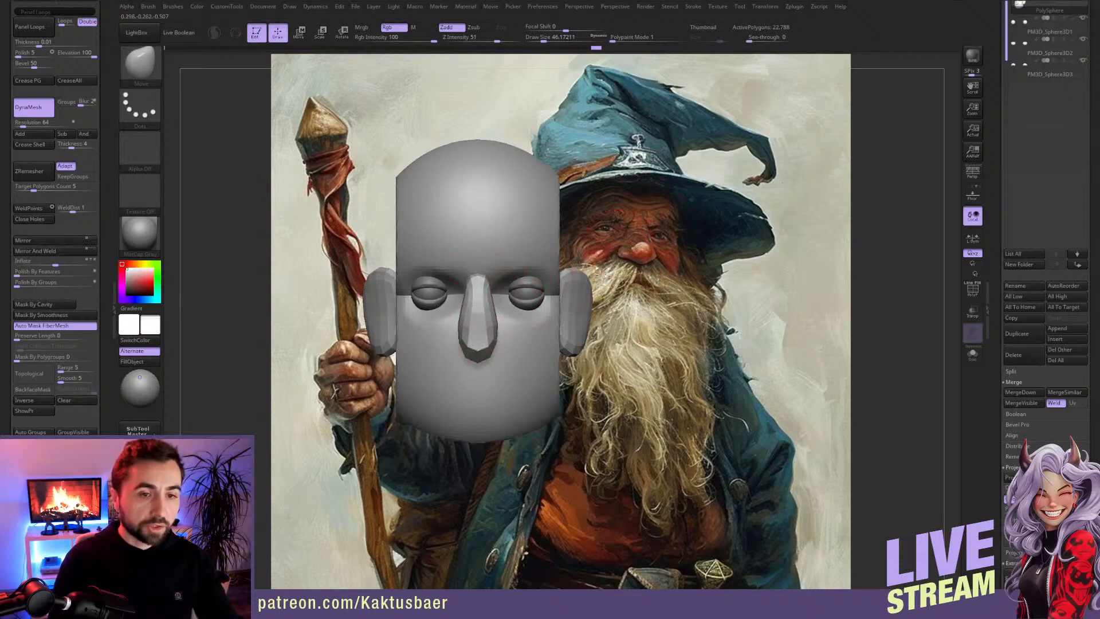
right_click_drag(472, 340, 418, 346)
mouse_move(503, 350)
right_mouse_down()
mouse_move(544, 347)
mouse_move(517, 322)
mouse_move(508, 329)
right_mouse_up()
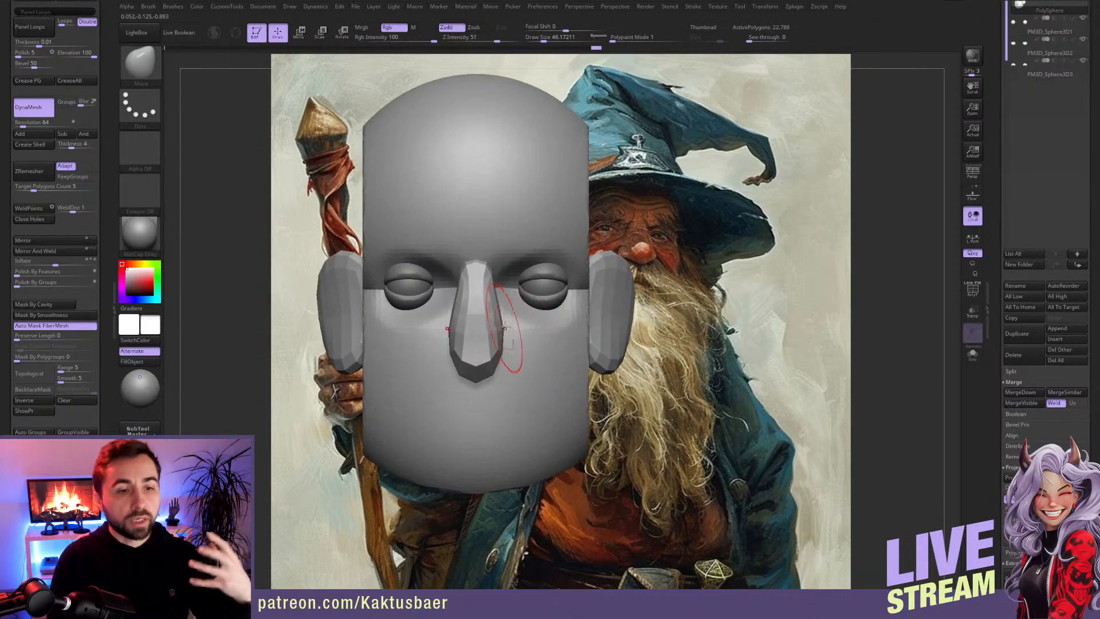
key("w")
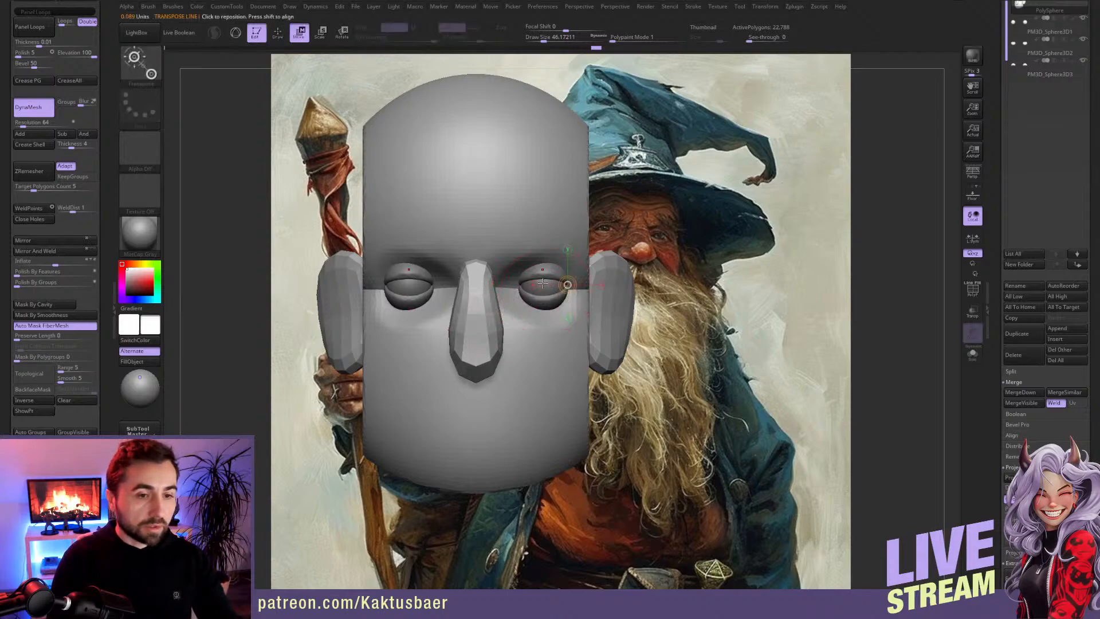
left_click(543, 283, "alt")
left_click_drag(551, 278, 546, 280)
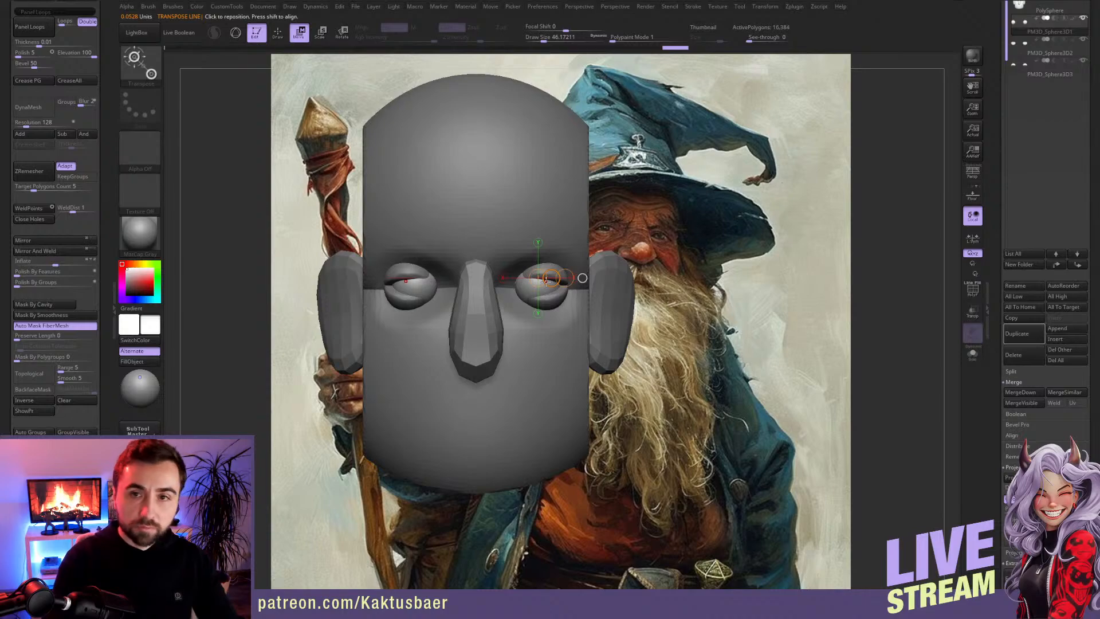
left_click(546, 280, "alt")
left_click(546, 281, "alt")
key("q")
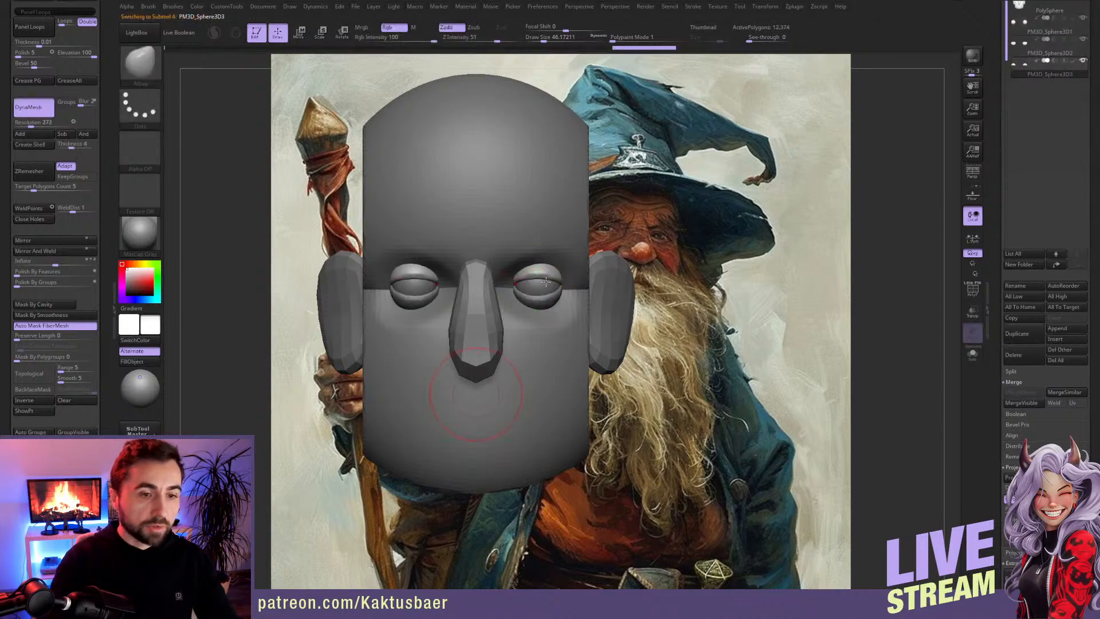
Step: Turn on perspective distortion for the head view
right_click_drag(553, 340, 673, 268, "ctrl")
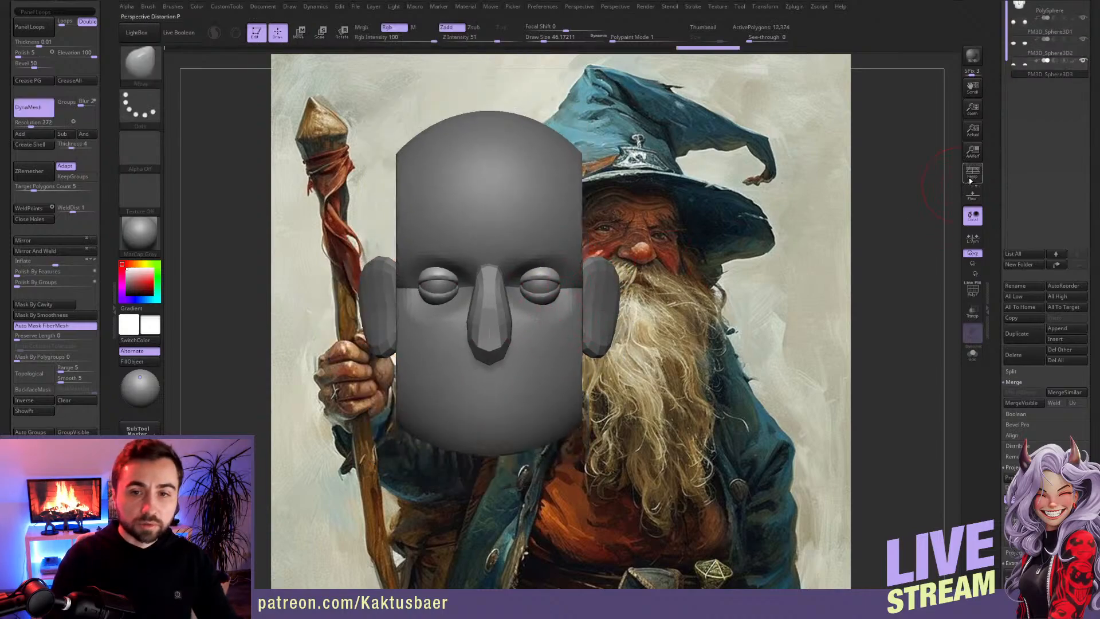
left_click(971, 177)
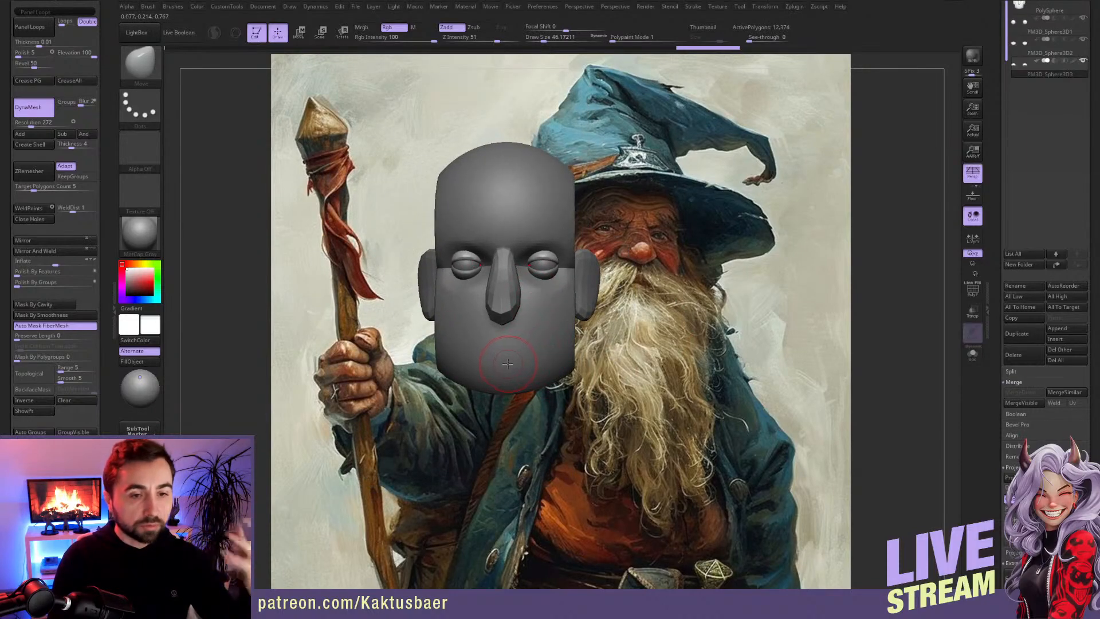
mouse_move(499, 374)
right_mouse_down()
mouse_move(515, 348)
mouse_move(493, 325)
mouse_move(559, 367)
right_mouse_up()
key("ctrl")
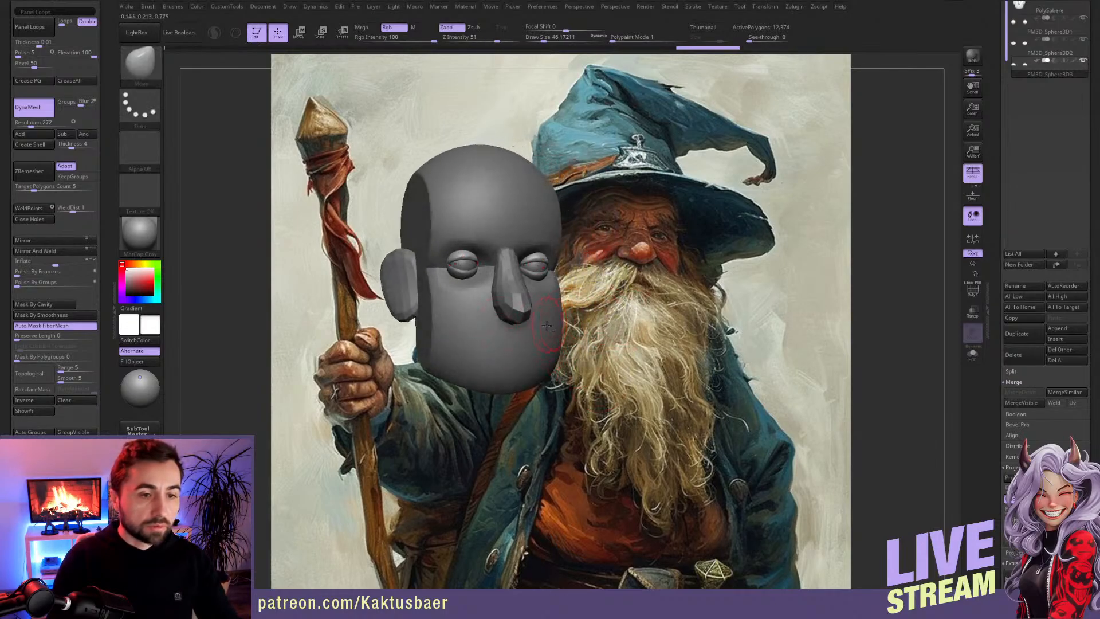
Step: Select the head subtool and switch off its DynaMesh mode
left_click(547, 326, "alt")
key("shift+f")
key("shift+f")
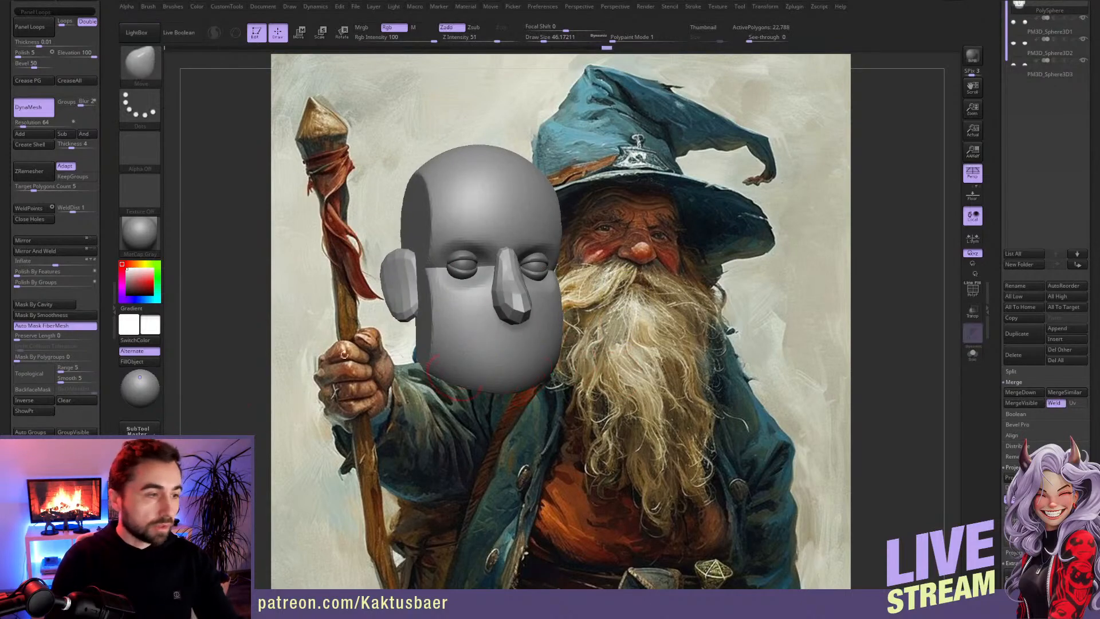
left_click(41, 103)
scroll(108, 367, "down", 5)
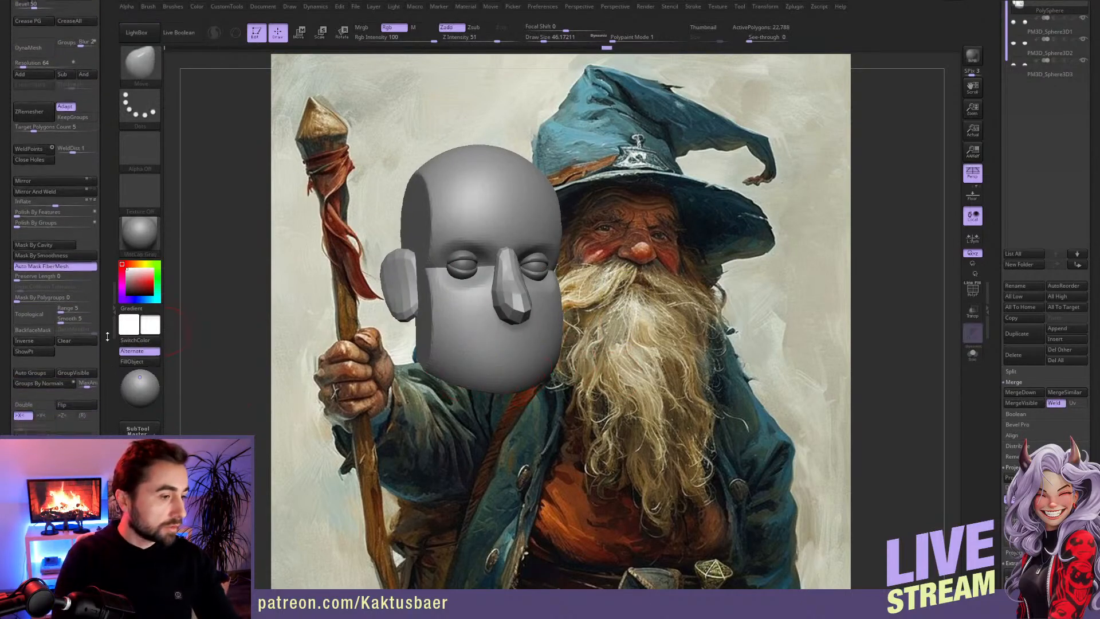
scroll(105, 311, "down", 10)
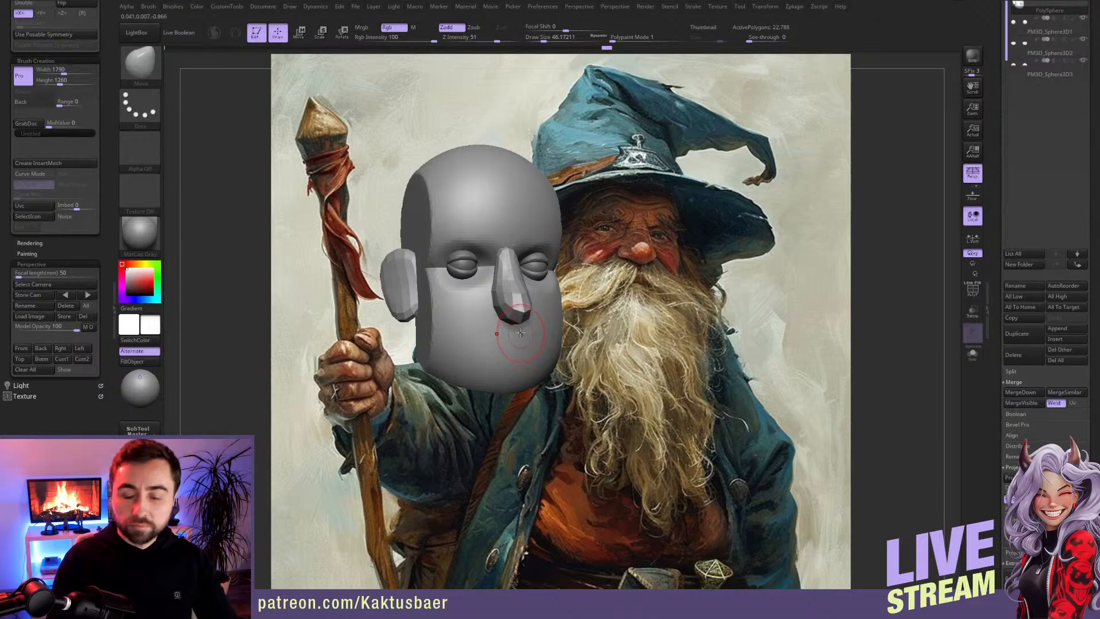
Step: Try inserting mirrored PolySpheres on the forehead and cheeks with the IMM Primitives brush, showing the polygroups and isolating the cheek spheres
mouse_move(511, 281)
right_mouse_down("ctrl")
mouse_move(511, 293)
mouse_move(474, 303)
right_mouse_up("ctrl")
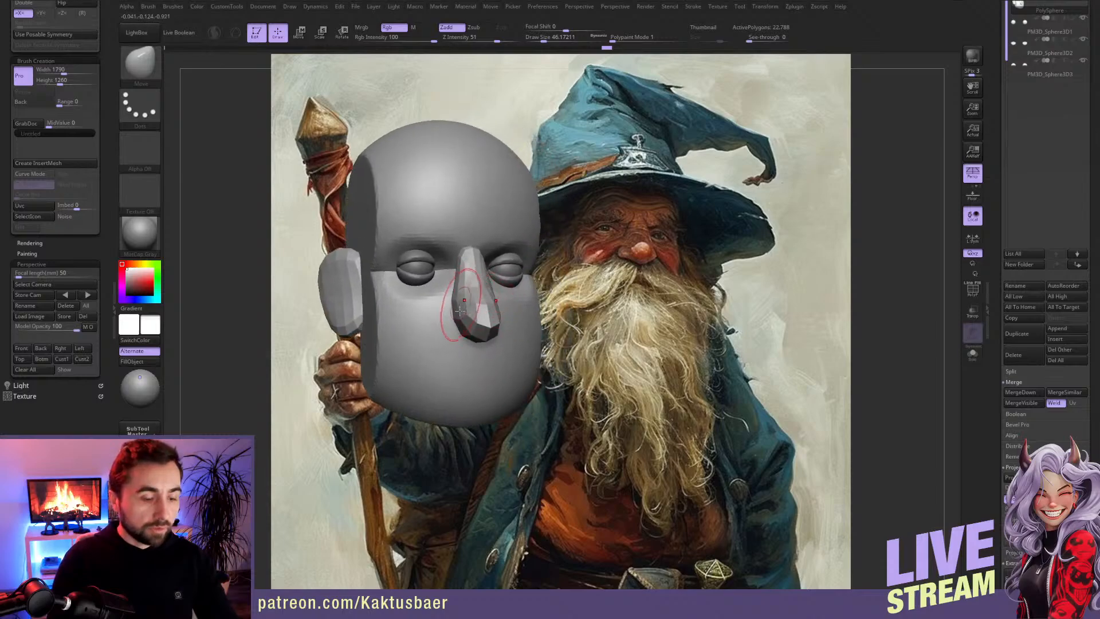
key("b")
left_click(340, 305)
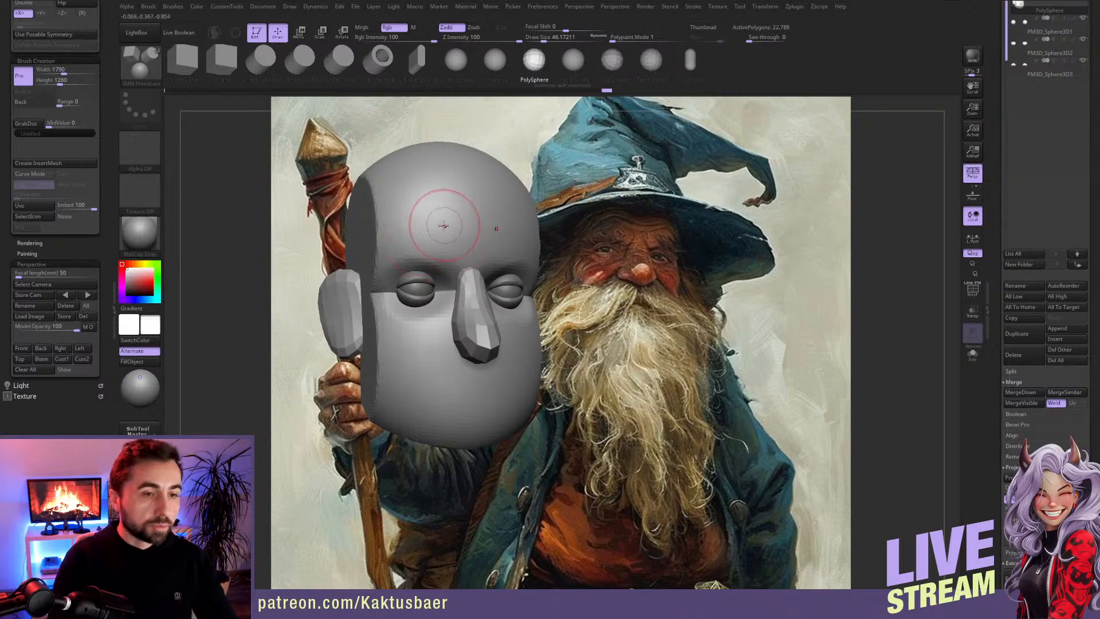
left_click_drag(417, 216, 418, 275)
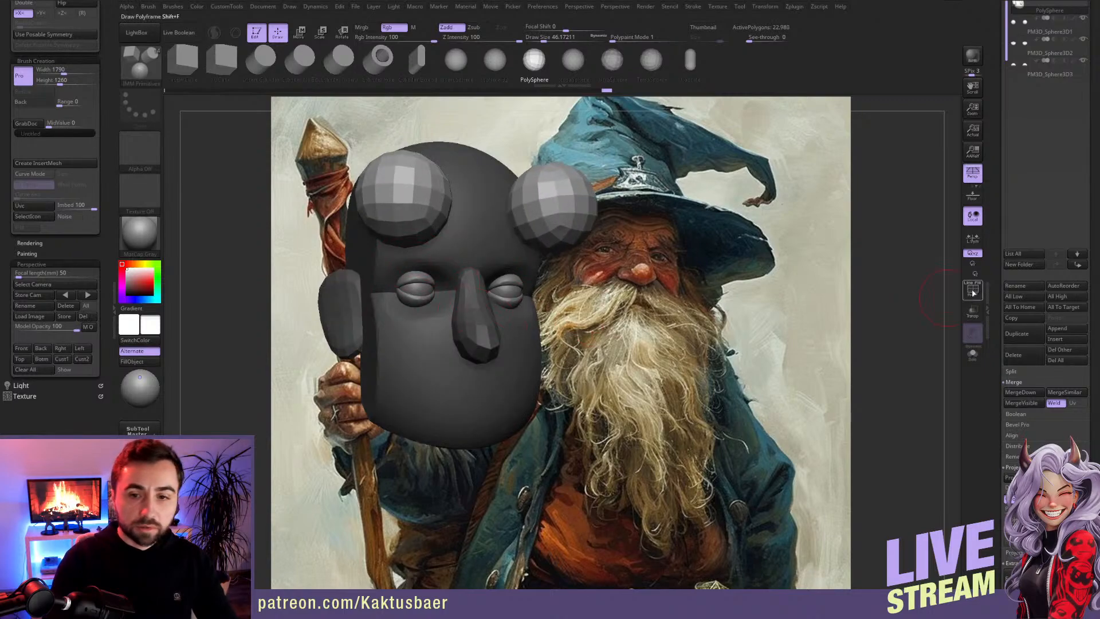
left_click(972, 291)
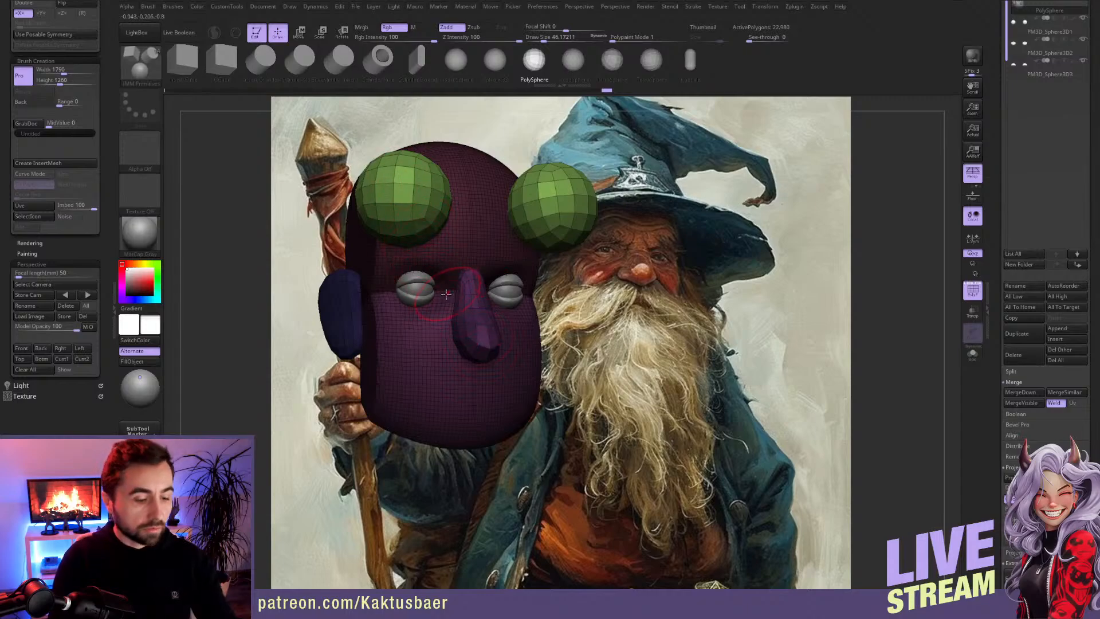
left_click_drag(394, 336, 482, 448)
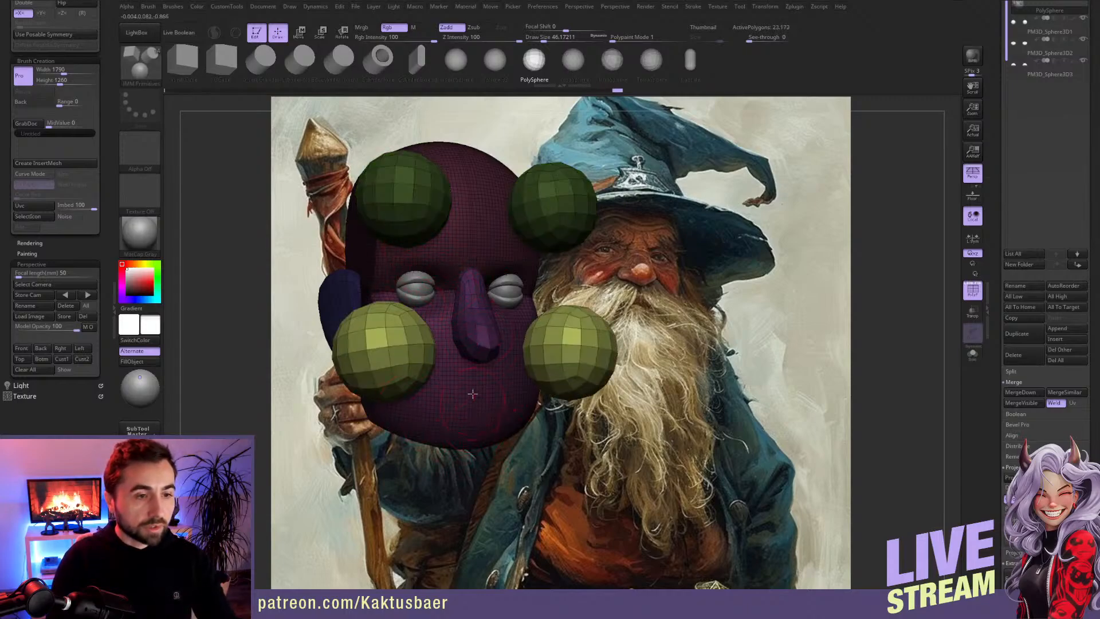
left_click_drag(694, 291, 678, 304, "ctrl")
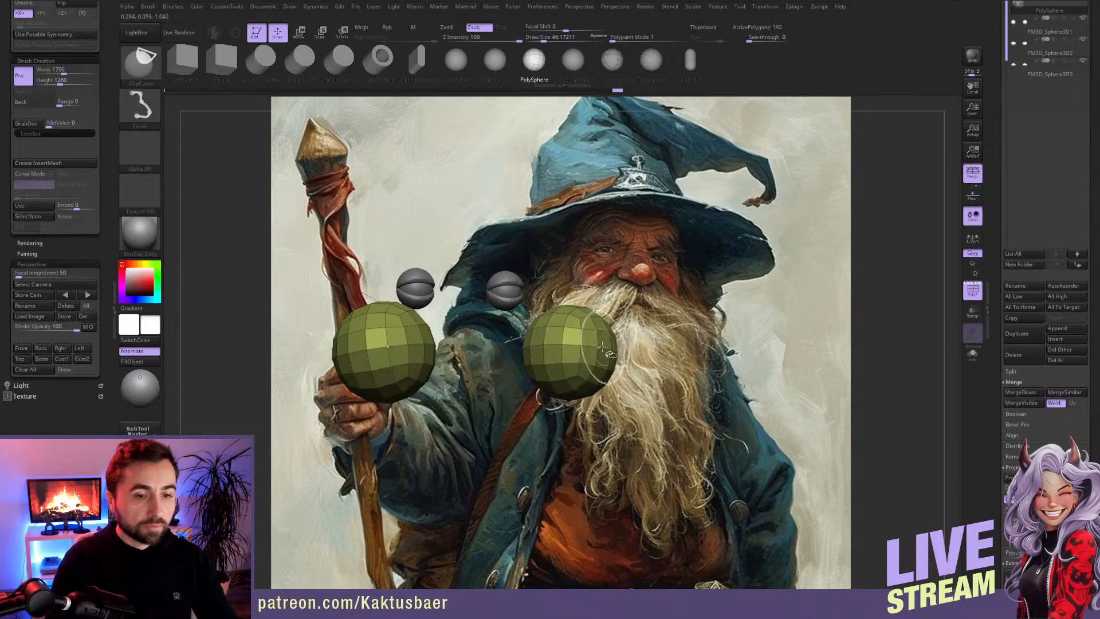
Step: Undo the isolation and the inserted forehead and cheek spheres
left_click(668, 342, "ctrl+shift")
key("ctrl+z")
key("ctrl+z")
key("ctrl+z")
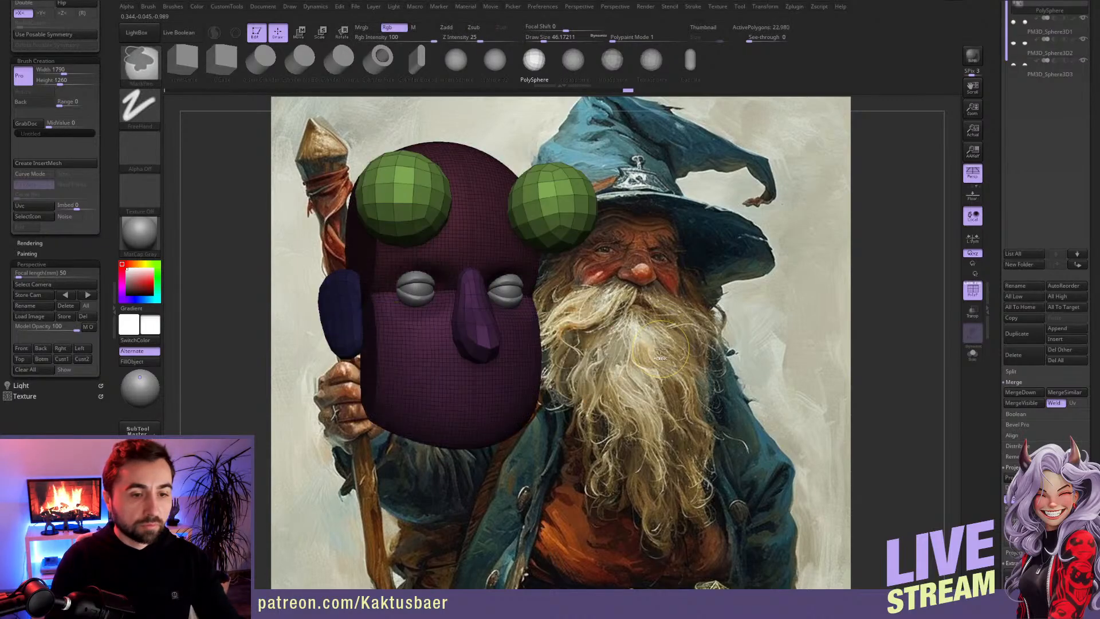
key("ctrl+z")
key("ctrl+z")
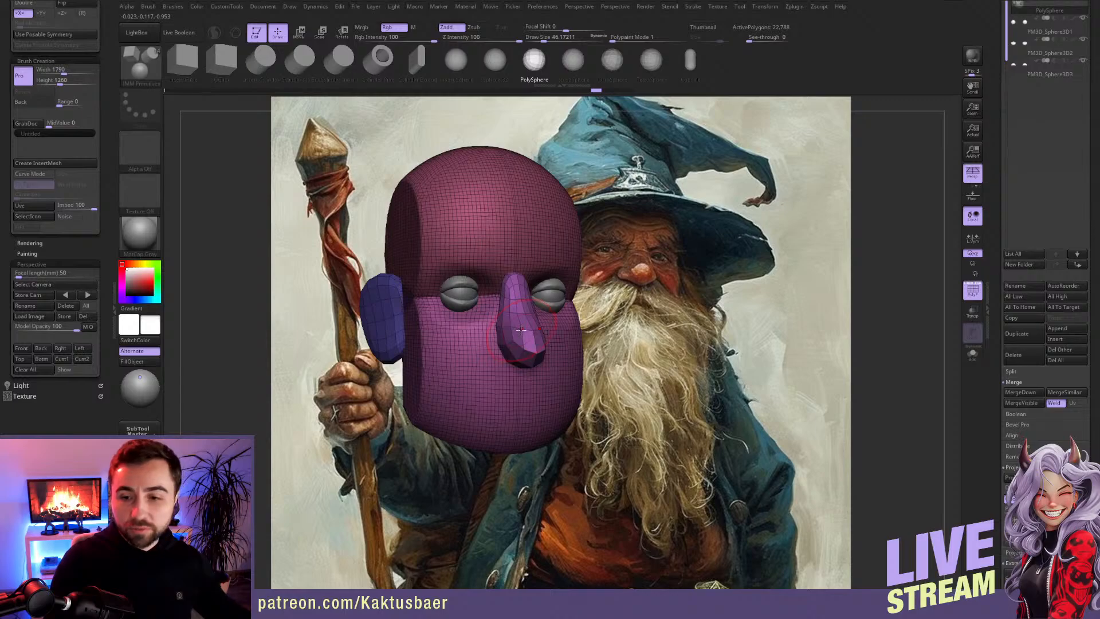
Step: Scale and place the head view over the wizard's face in the reference painting and hide the polyframe
right_click_drag(506, 352, 539, 365)
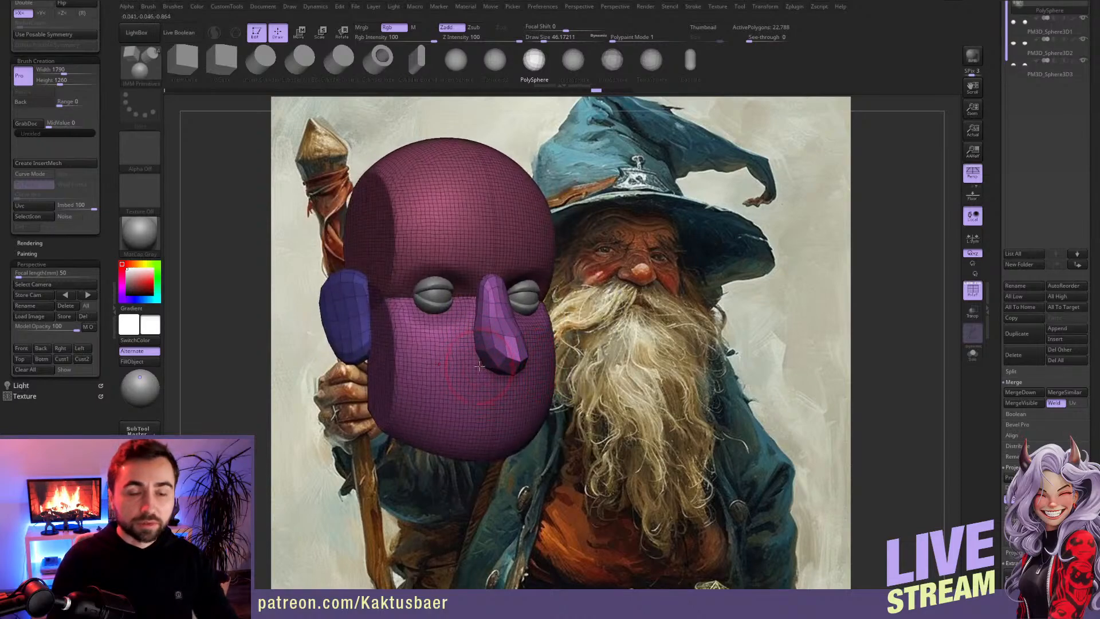
right_click_drag(478, 362, 467, 363)
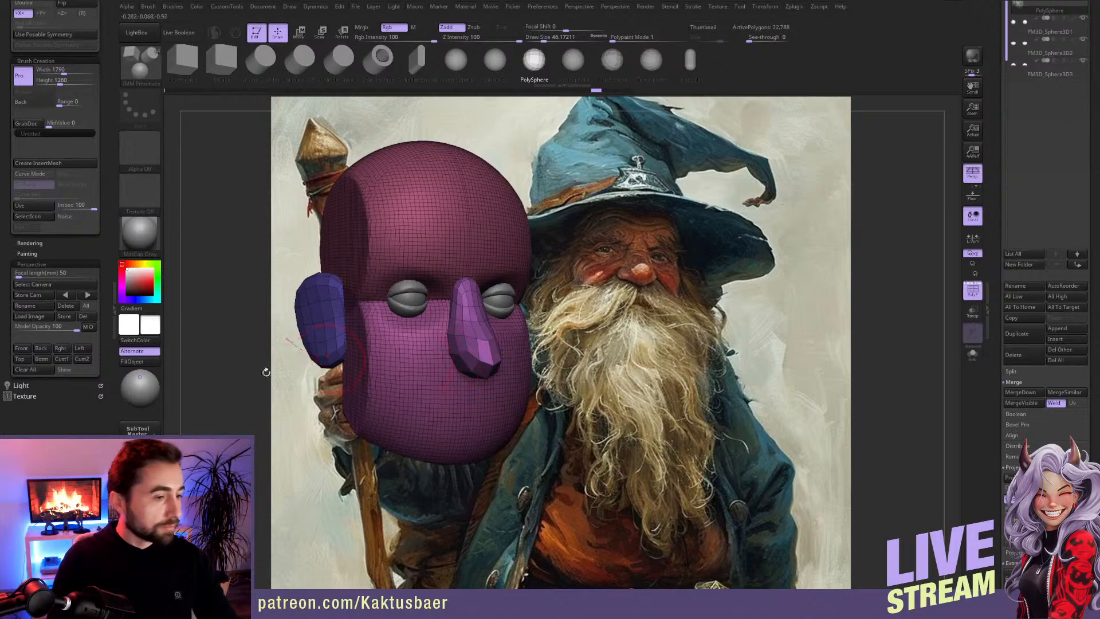
right_click_drag(462, 318, 653, 274, "ctrl")
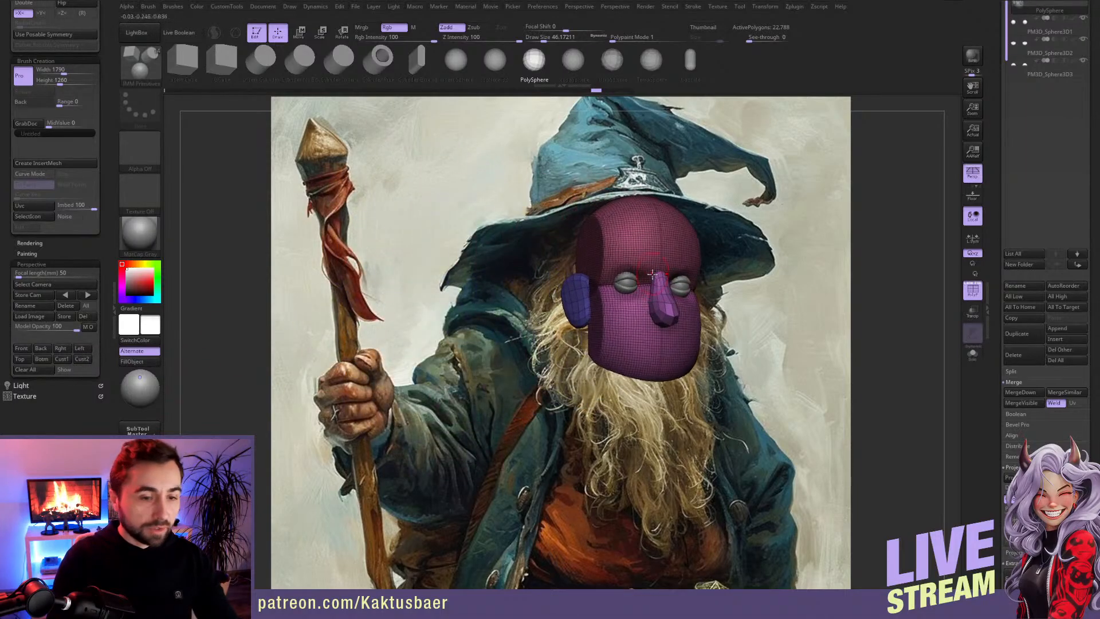
left_click(973, 291)
key("shift")
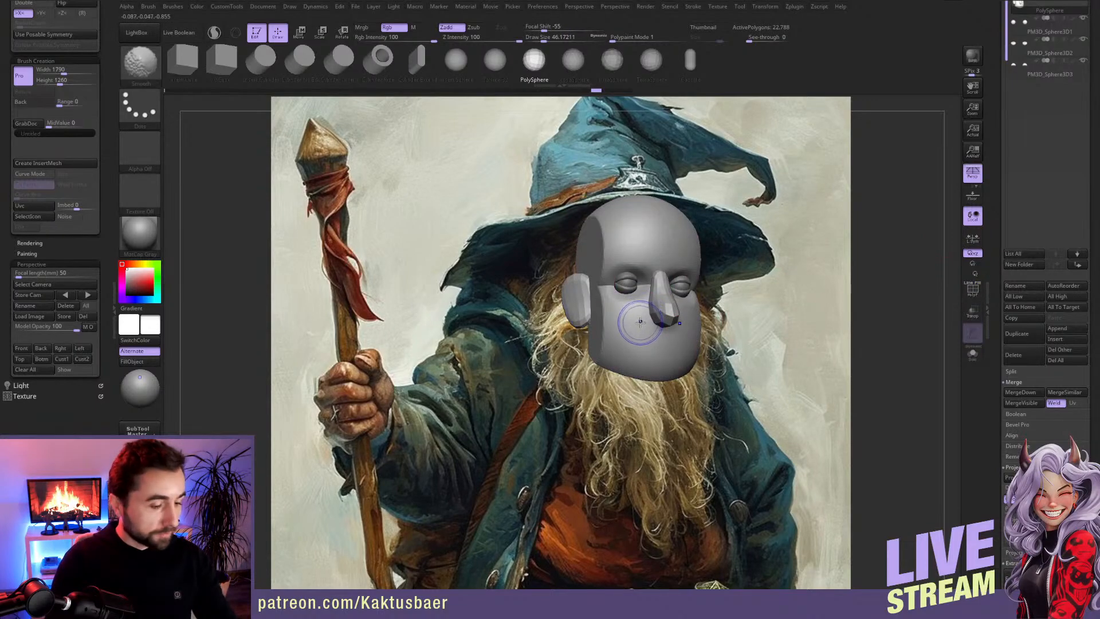
Step: Set the model opacity to 48 and line up the see-through head with the painted face
left_click_drag(75, 330, 57, 331)
right_click_drag(667, 324, 648, 288, "alt")
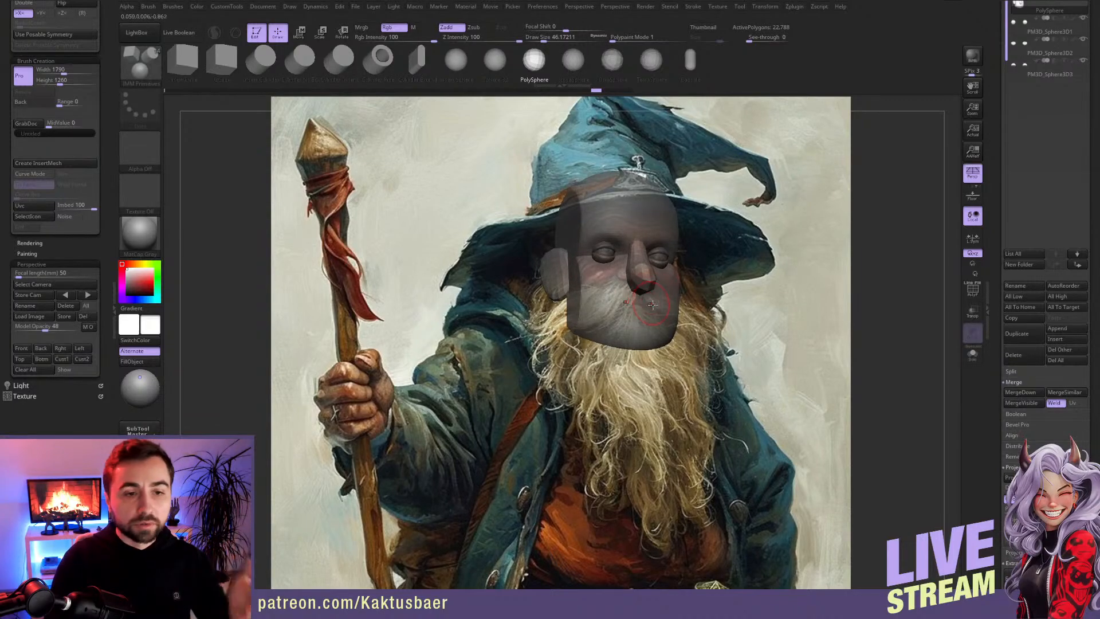
right_click_drag(646, 292, 646, 290, "alt")
key("shift")
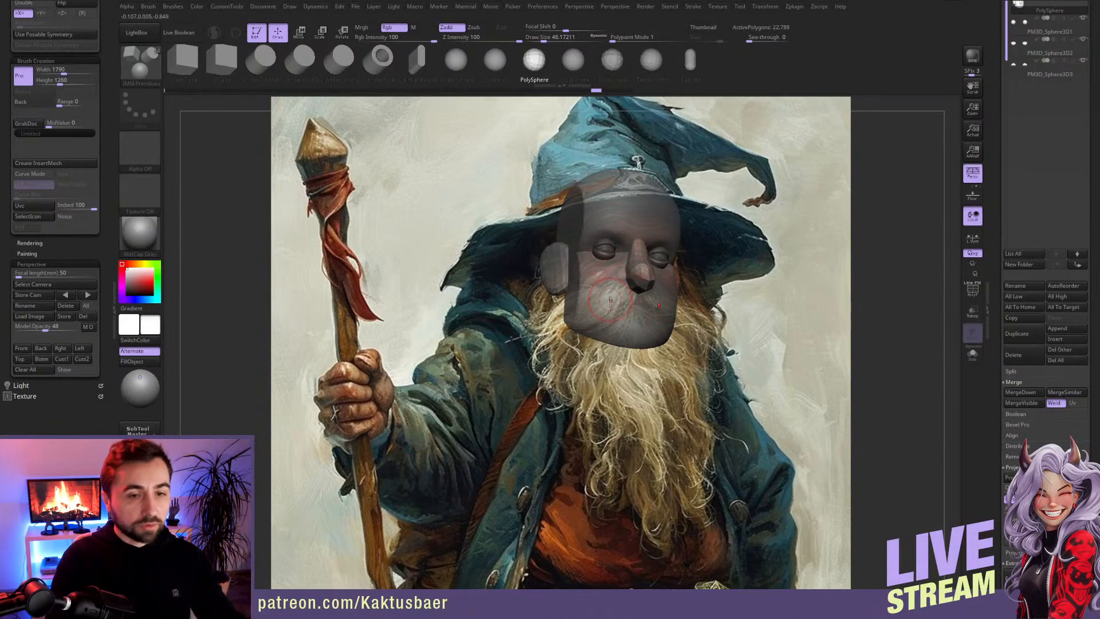
Step: Place a transpose line on the head, return to draw mode and set the brush draw size to about 77
key("w")
left_click(639, 277, "ctrl")
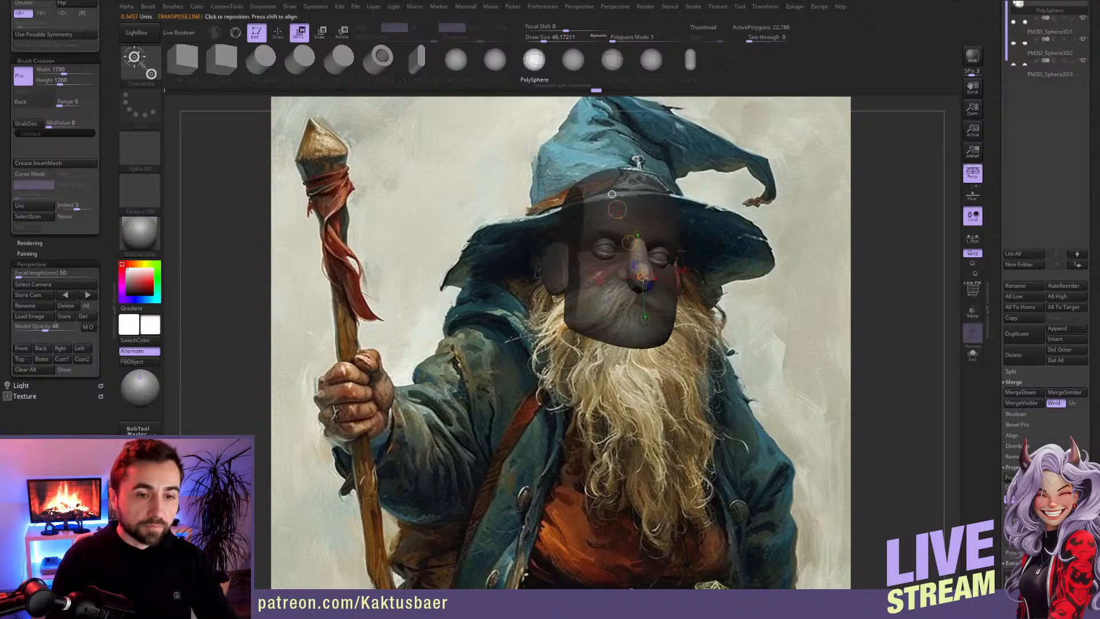
key("q")
key("s")
key("s")
left_click_drag(630, 289, 635, 289)
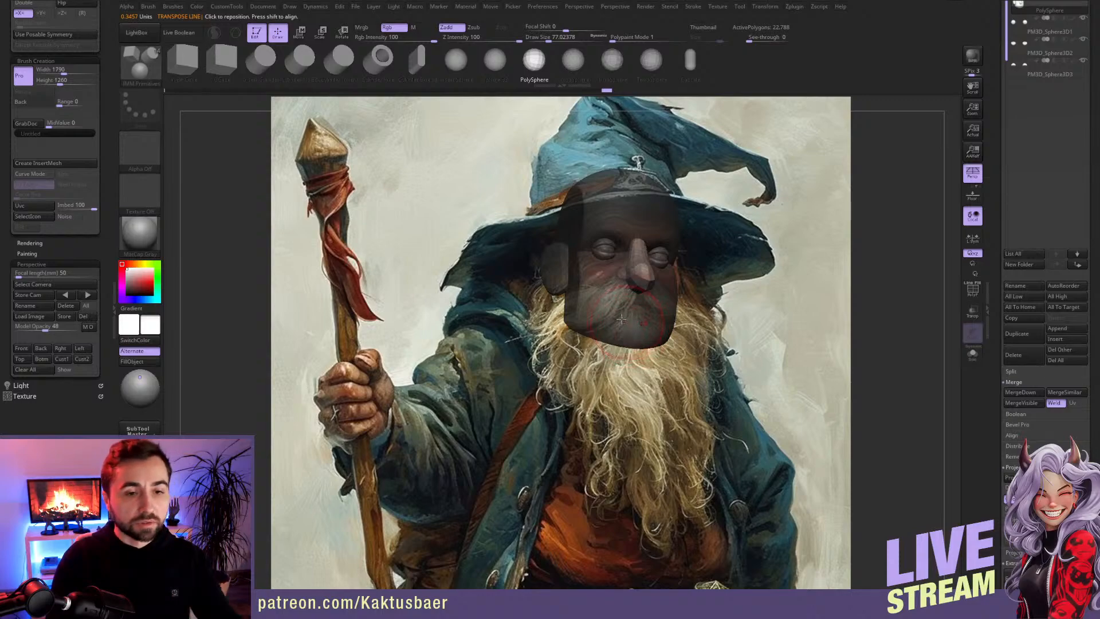
Step: Reshape the wizard's nose with the Move brush so it sits shorter and wider over the painted nose
key("bracketright")
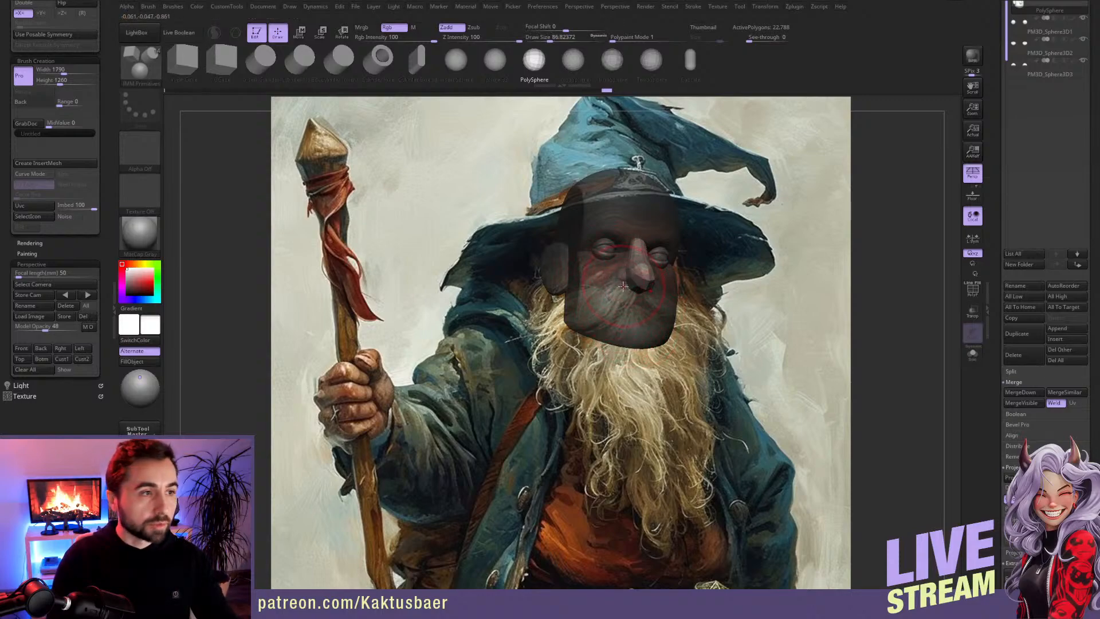
key("b")
key("m")
key("v")
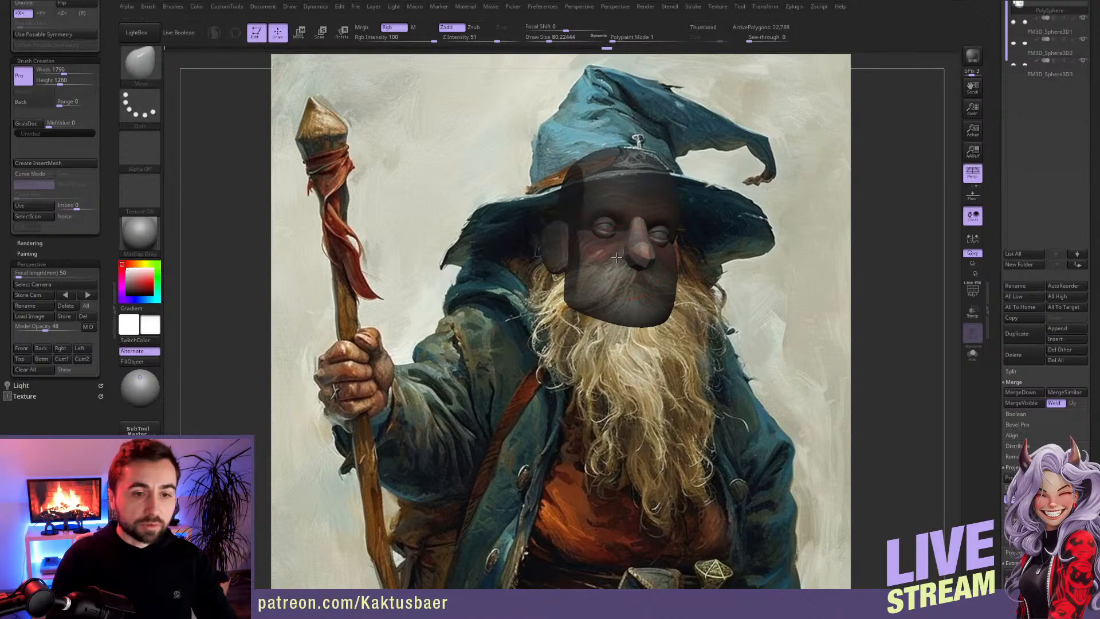
key("bracketleft")
key("bracketleft")
mouse_move(640, 261)
left_mouse_down()
mouse_move(626, 220)
mouse_move(624, 230)
left_mouse_up()
Step: Mask everything except the cranium and nudge the brow area with the Move brush
key("w")
left_click(628, 201)
key("q")
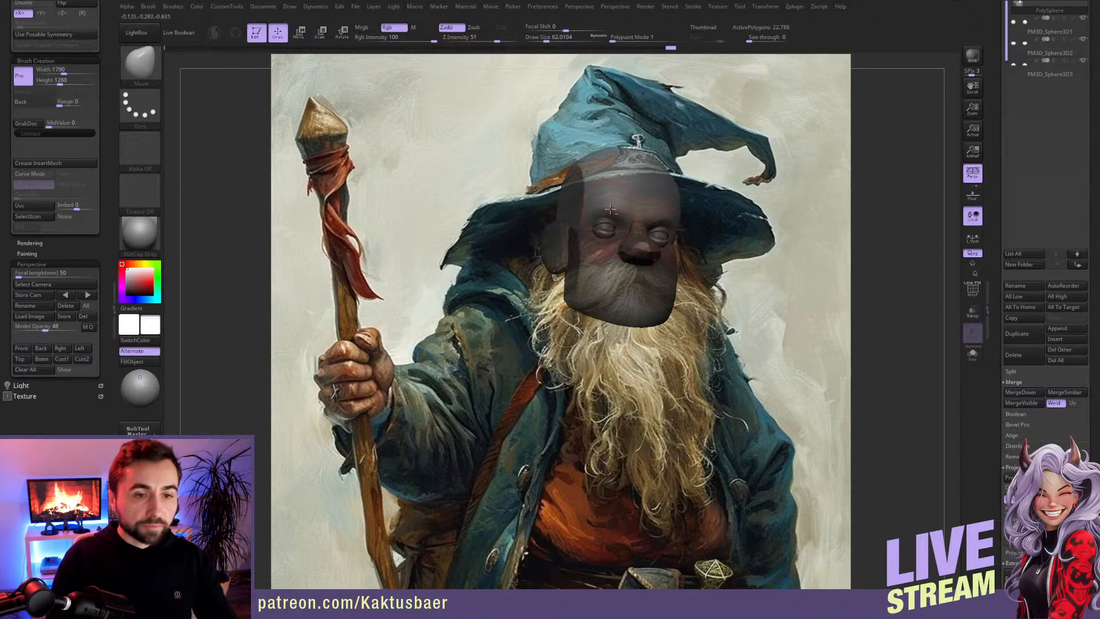
left_click_drag(629, 214, 628, 213)
Step: Isolate the ear with a mask and set the Move brush draw size to about 120
key("s")
mouse_move(561, 222)
left_mouse_down()
mouse_move(572, 229)
mouse_move(545, 249)
left_mouse_up()
key("w")
left_click(554, 237)
key("q")
key("s")
key("r")
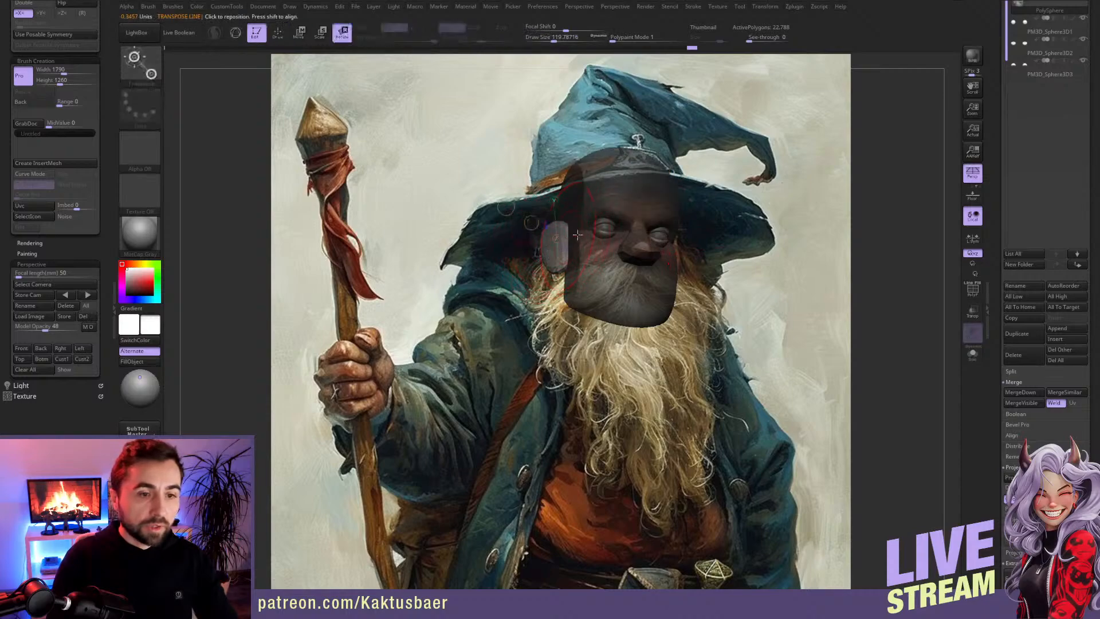
key("q")
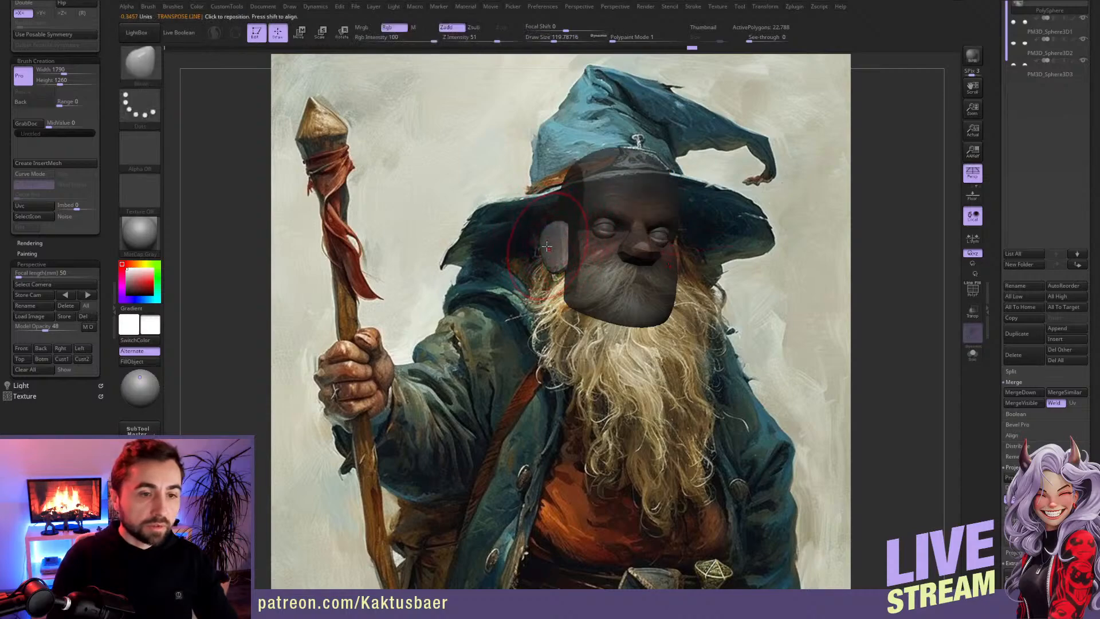
Step: Move the head aside to examine the uncovered painted face, and restore the stored front view
mouse_move(648, 234)
right_mouse_down()
mouse_move(781, 290)
mouse_move(780, 337)
mouse_move(752, 364)
right_mouse_up()
left_click(644, 238, "alt")
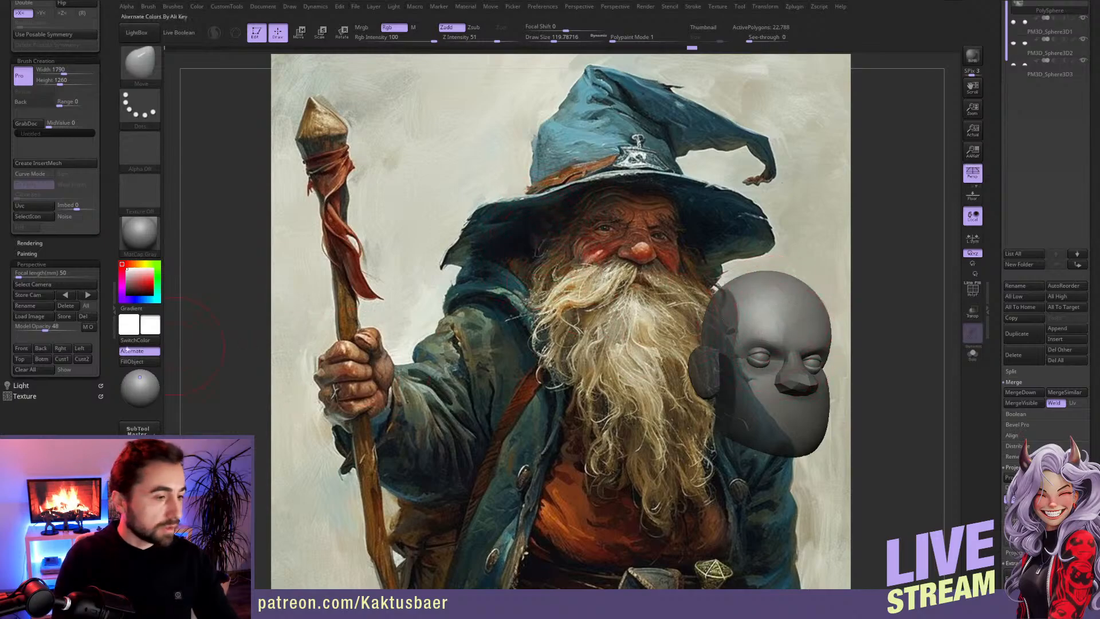
left_click(22, 348)
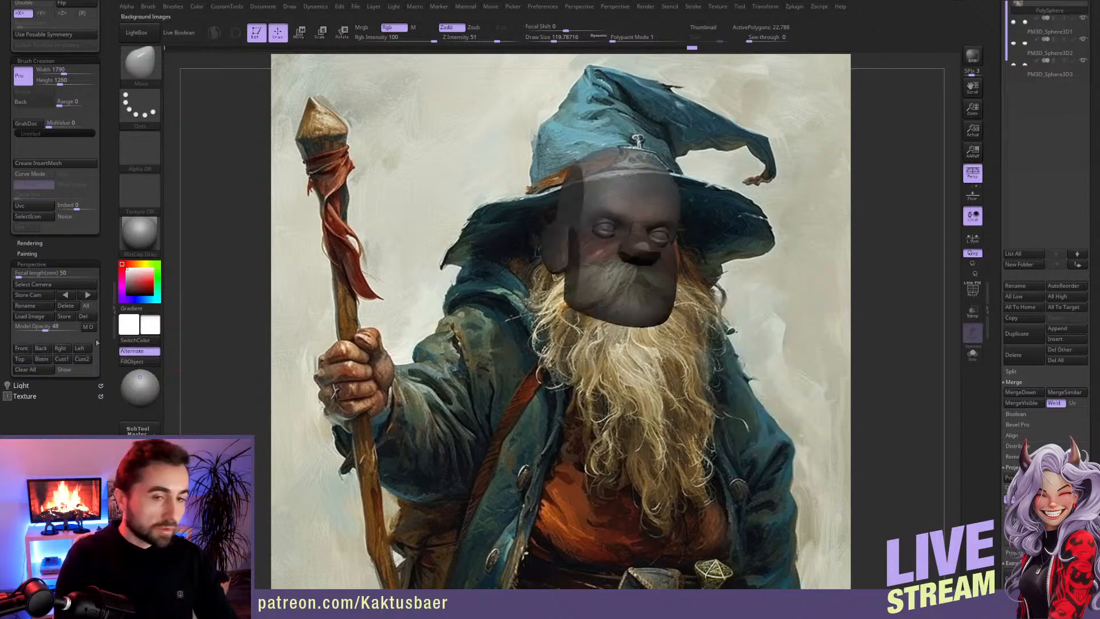
Step: Enlarge and round the ear with the Move brush, using a draw size of about 104
left_click(558, 236, "alt")
key("s")
left_click(548, 236)
left_click_drag(541, 225, 533, 214)
mouse_move(551, 259)
left_mouse_down()
mouse_move(537, 220)
mouse_move(551, 236)
left_mouse_up()
key("s")
left_click(537, 238)
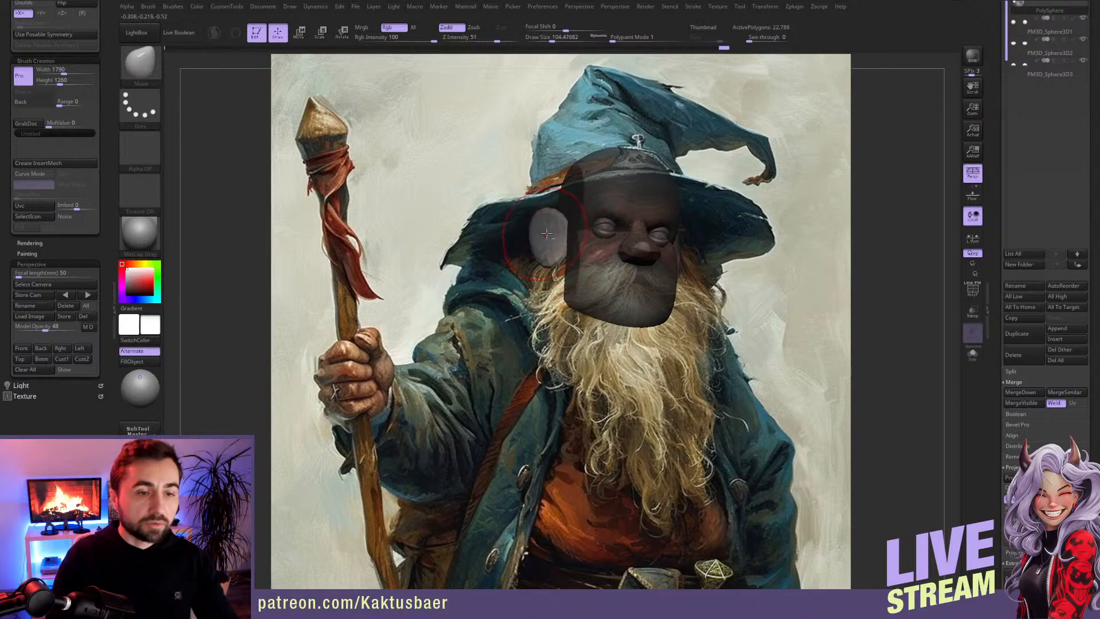
Step: Nudge the ear from a side view with the Move brush and restore the stored front view
mouse_move(551, 236)
right_mouse_down()
mouse_move(597, 244)
mouse_move(573, 240)
right_mouse_up()
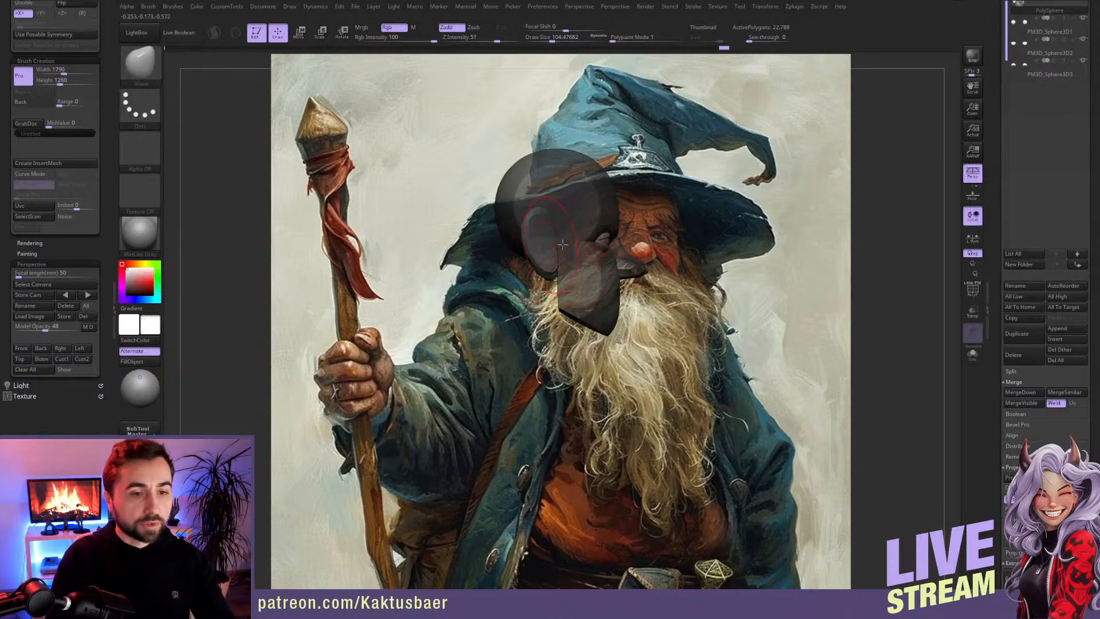
right_click_drag(552, 250, 547, 244)
left_click(22, 347)
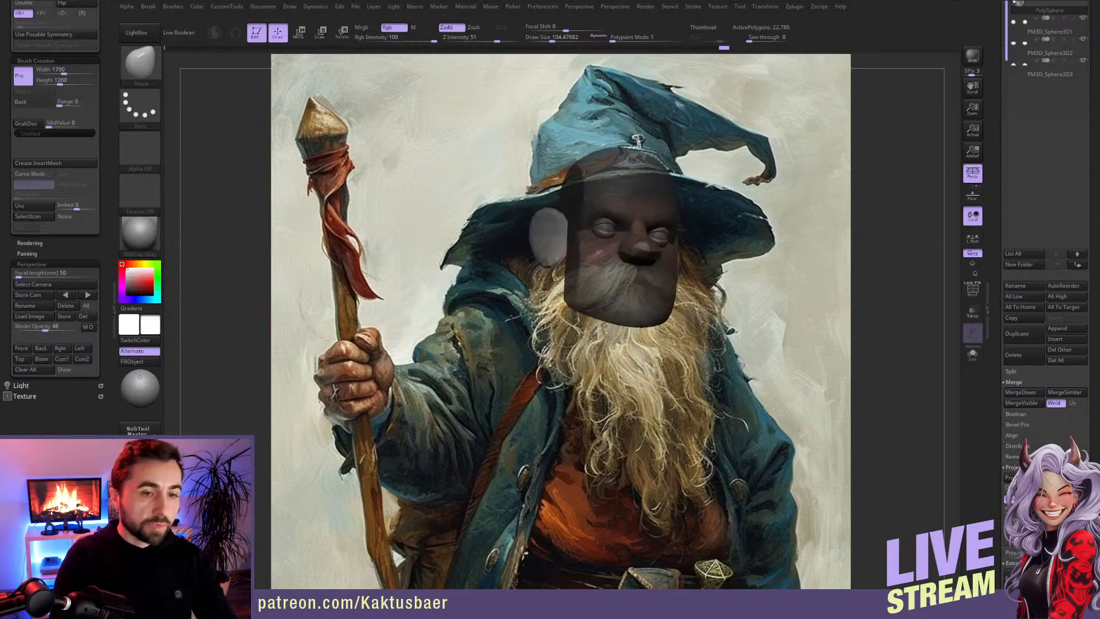
Step: Mask the ears, adjust the outline of the skull and face with a large Move brush, and clear the mask
key("s")
key("w")
key("q")
left_click(606, 219, "alt")
key("s")
left_click_drag(559, 222, 554, 224)
key("bracketleft")
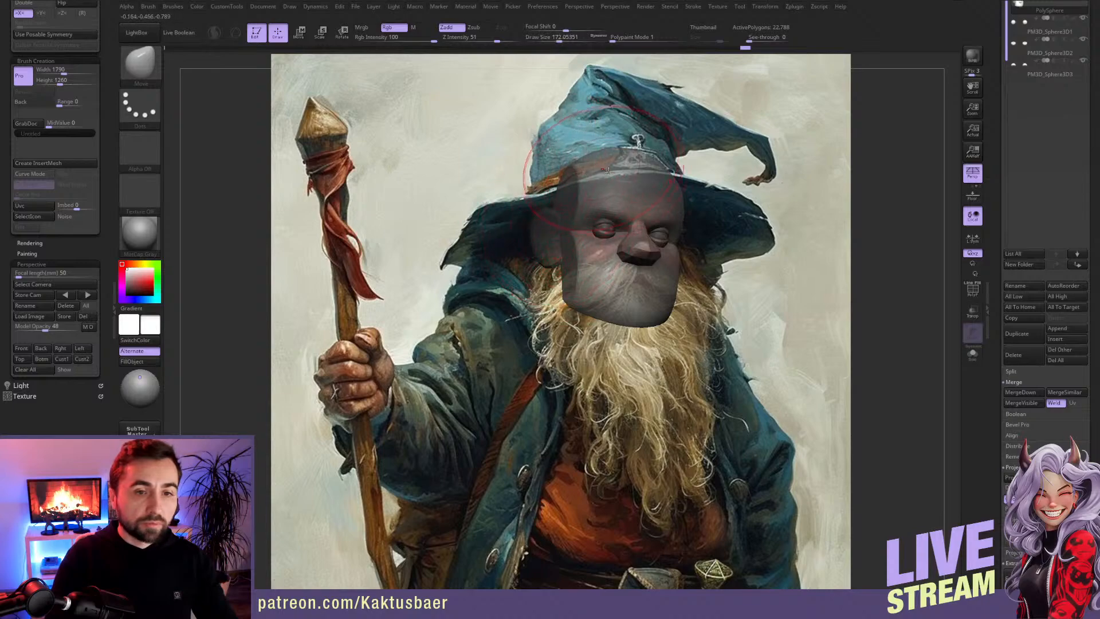
key("bracketleft")
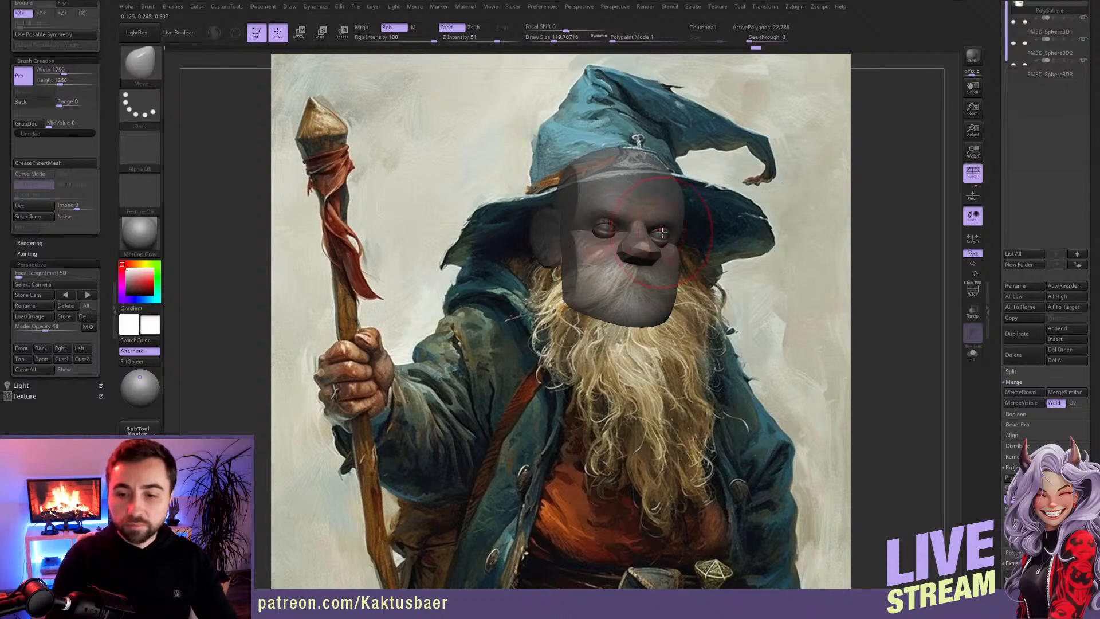
left_click(748, 227, "ctrl")
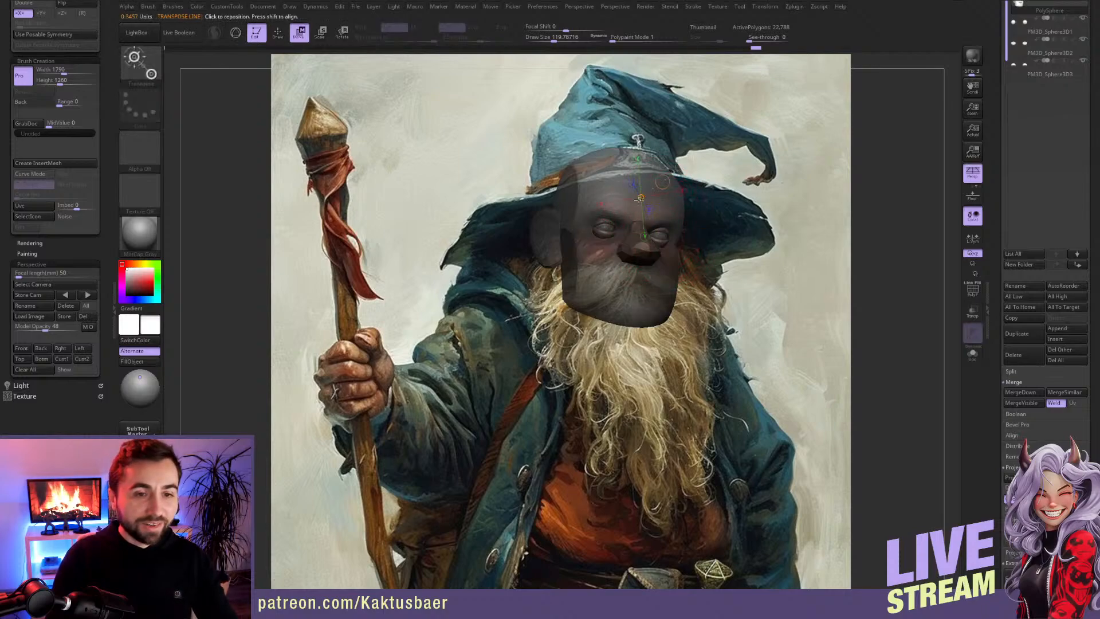
left_click_drag(739, 254, 793, 289, "ctrl")
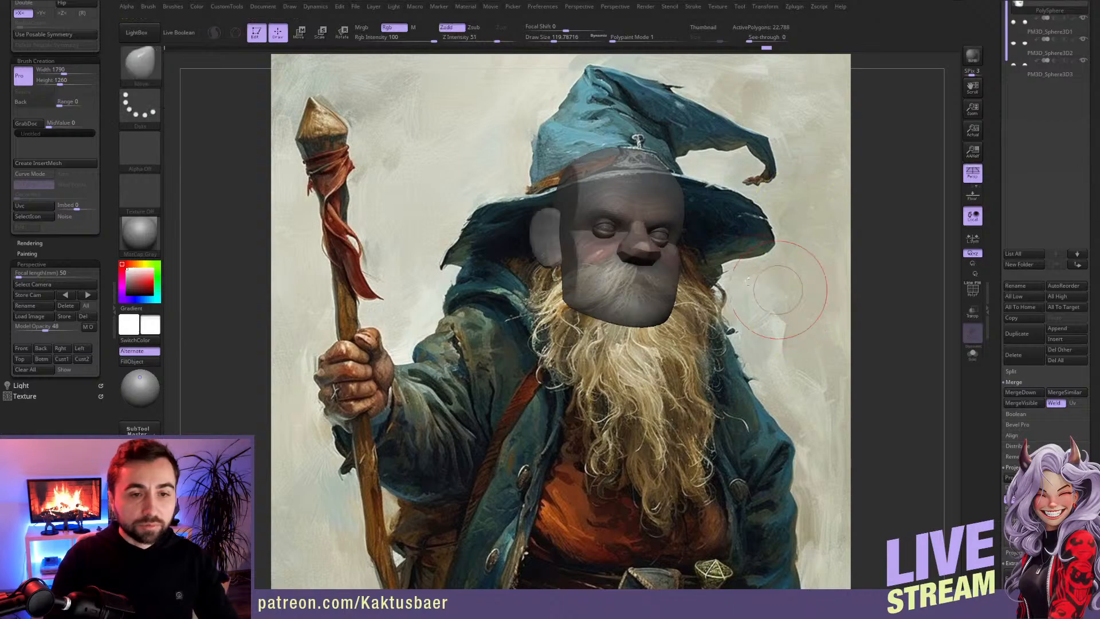
Step: Set the draw size to about 74 and switch from the head to the PM3D_Sphere3D1 eye subtool
key("s")
left_click_drag(610, 228, 604, 228)
left_click_drag(1002, 70, 1002, 168)
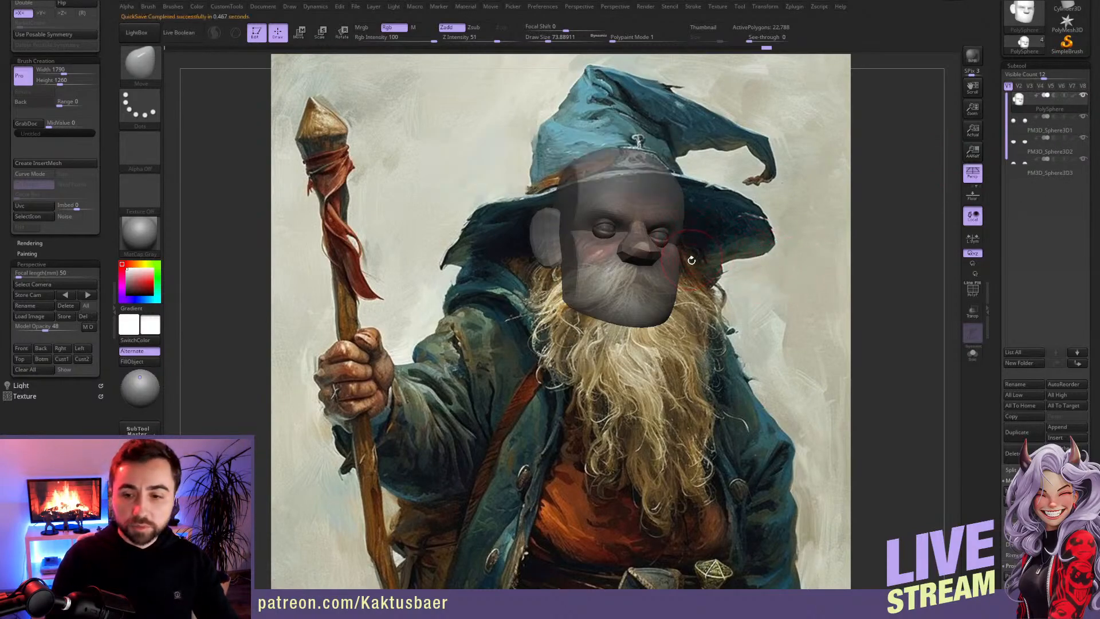
left_click(608, 225, "alt")
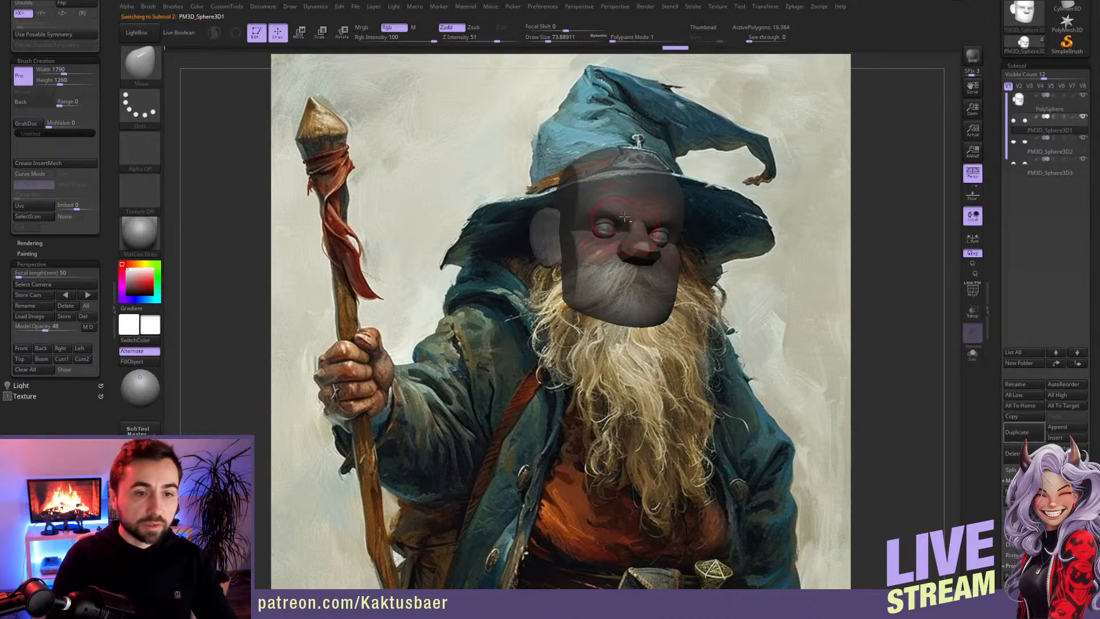
left_click(581, 250, "alt")
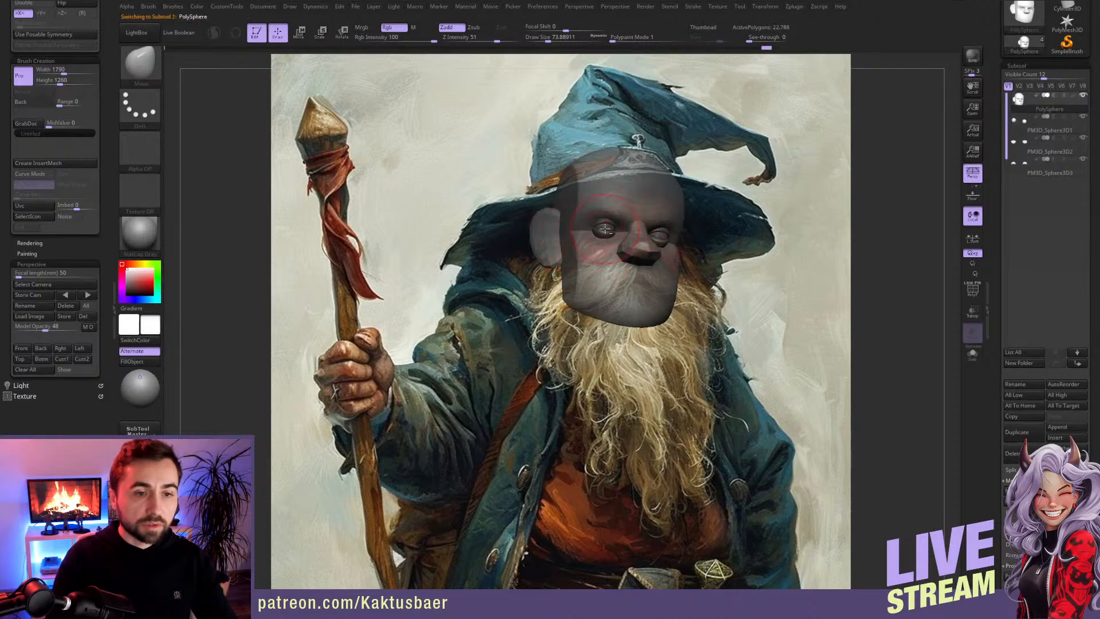
left_click(605, 224, "alt")
left_click(607, 235, "alt")
left_click(606, 244, "alt")
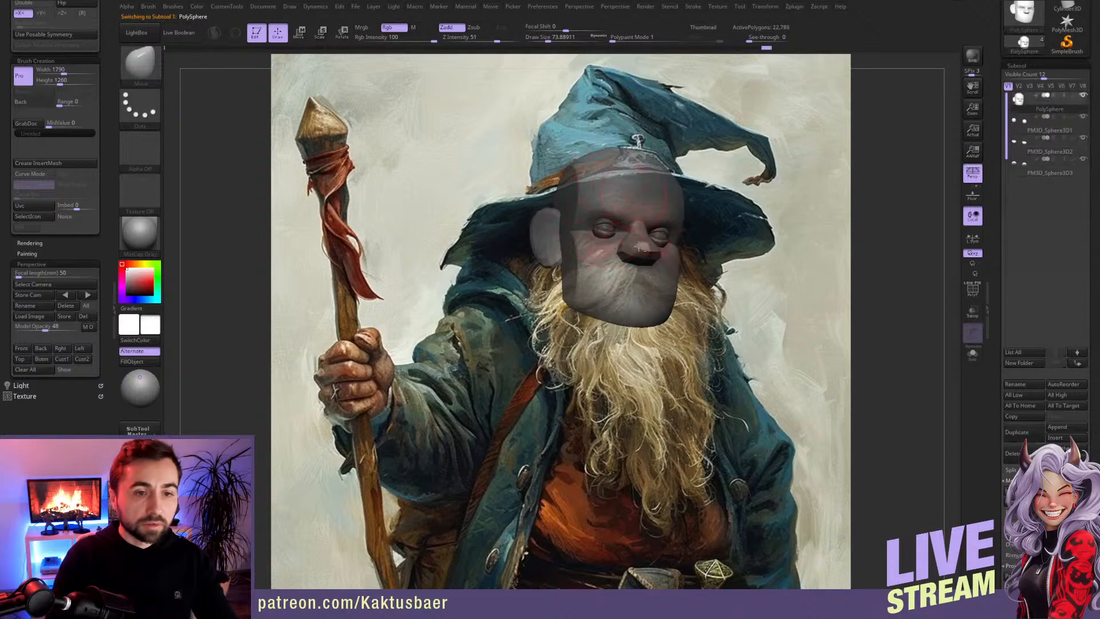
left_click(617, 231, "alt")
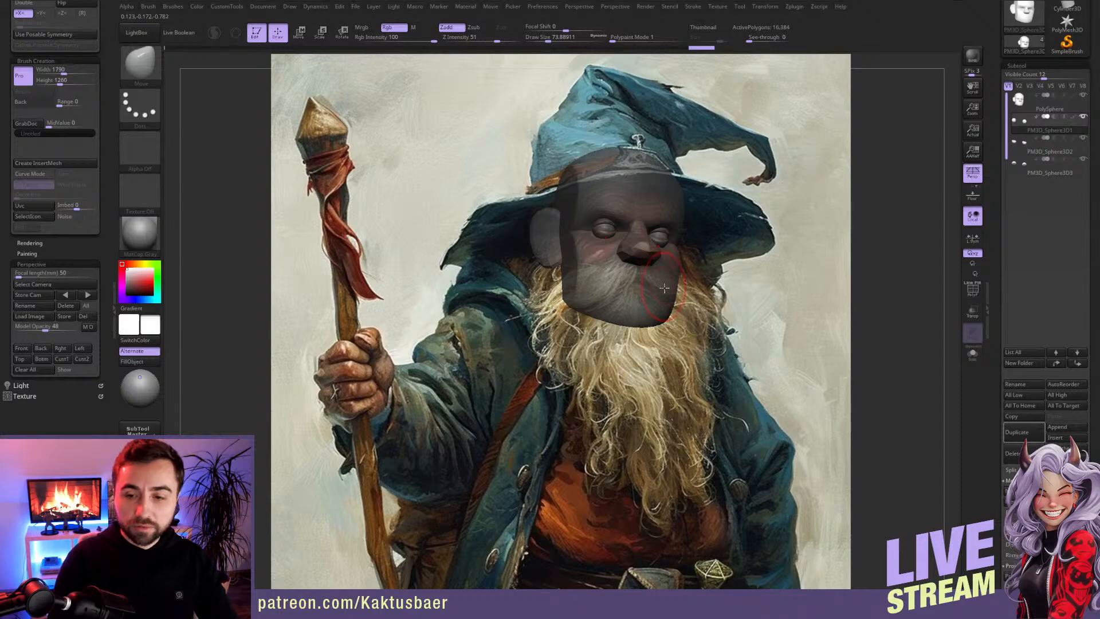
Step: Return to the head subtool, isolate the nose with a mask and refine its tip using a draw size of about 29
left_click(618, 269, "alt")
key("w")
left_click(637, 251, "ctrl")
key("q")
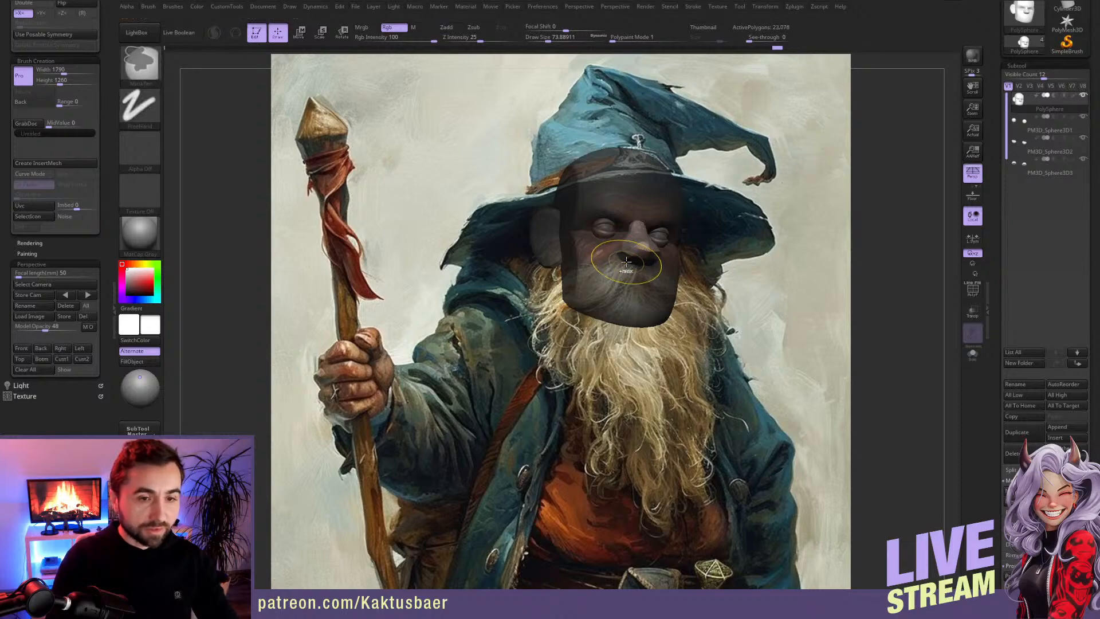
mouse_move(627, 253)
left_mouse_down("shift")
mouse_move(637, 230)
mouse_move(617, 257)
left_mouse_up("shift")
key("s")
left_click_drag(620, 259, 627, 259)
key("s")
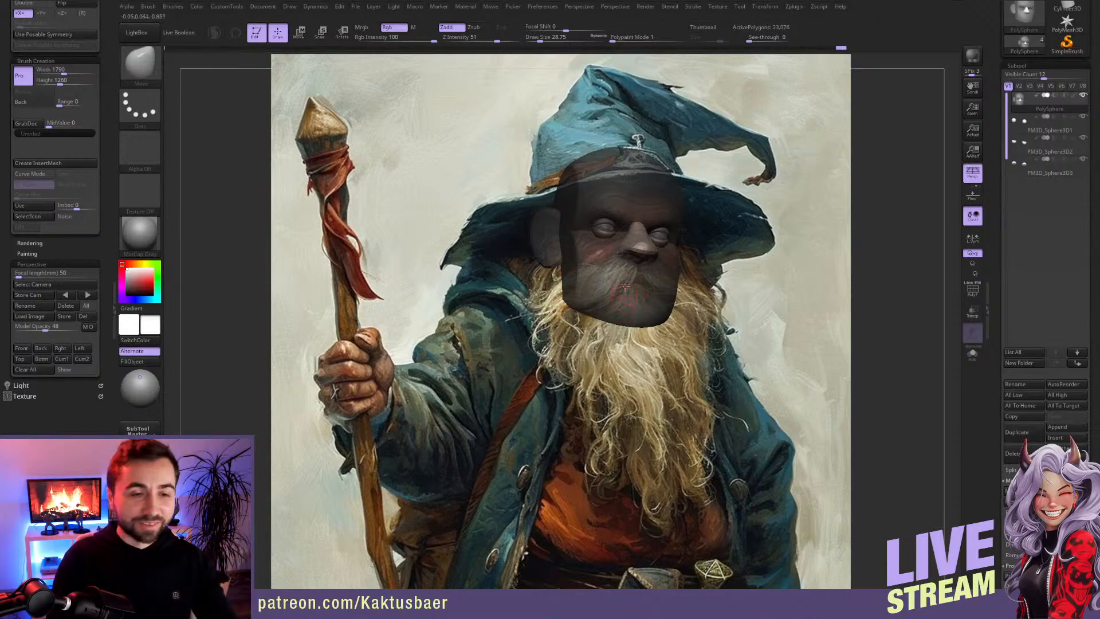
Step: Isolate the ear with a mask, adjust its shape with the Move brush at draw size about 65, and clear the mask
key("w")
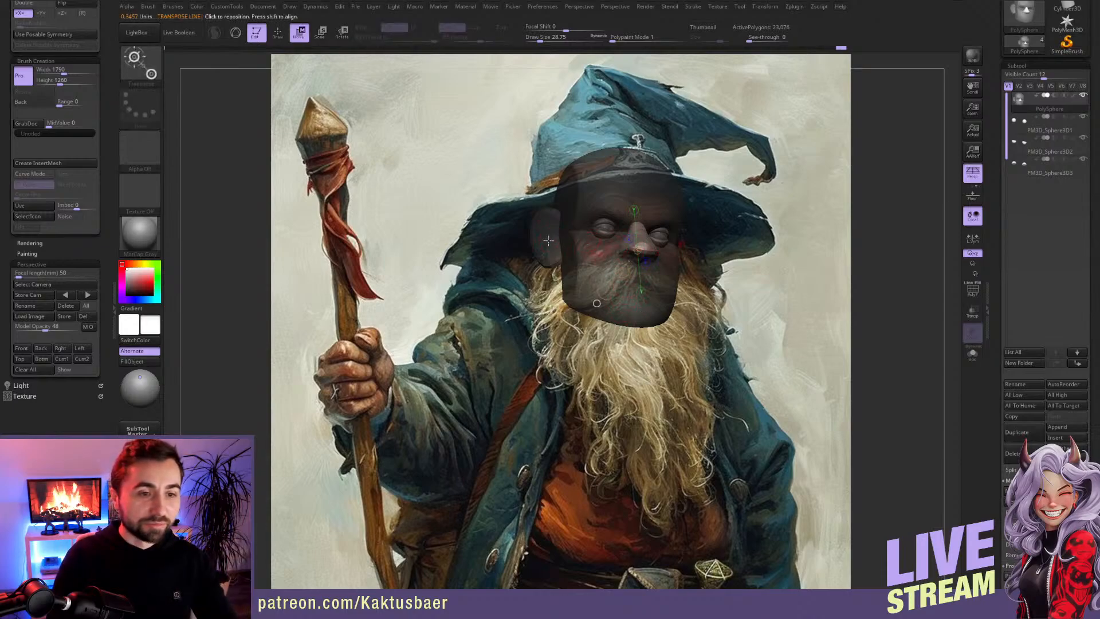
left_click(550, 240, "ctrl")
key("q")
key("s")
left_click_drag(543, 244, 550, 243)
left_click_drag(545, 244, 542, 226, "shift")
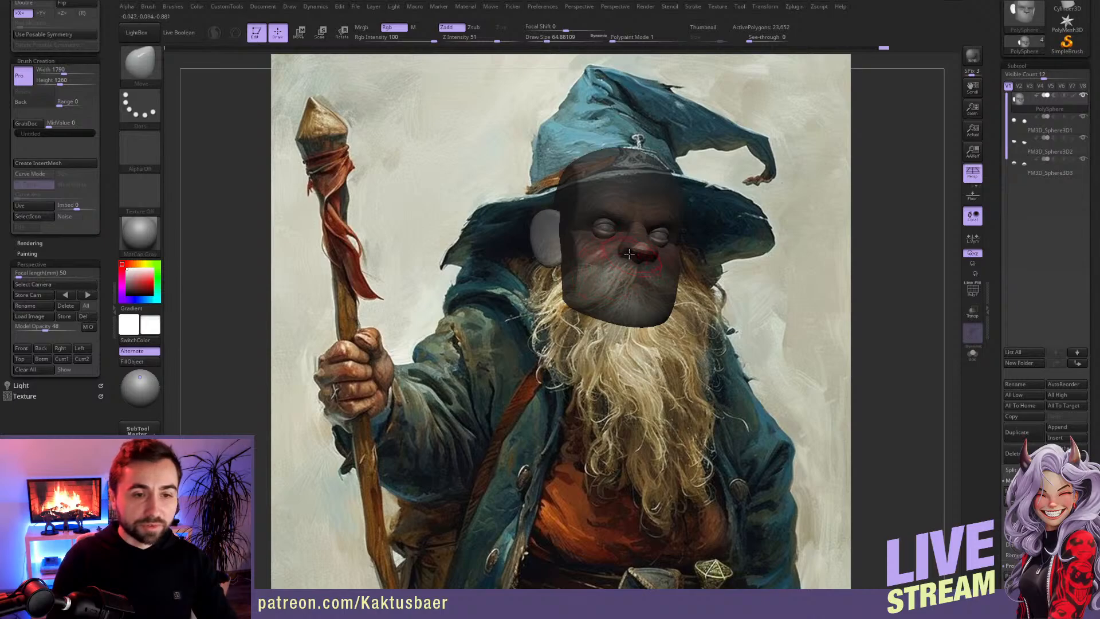
left_click_drag(747, 225, 744, 247, "ctrl")
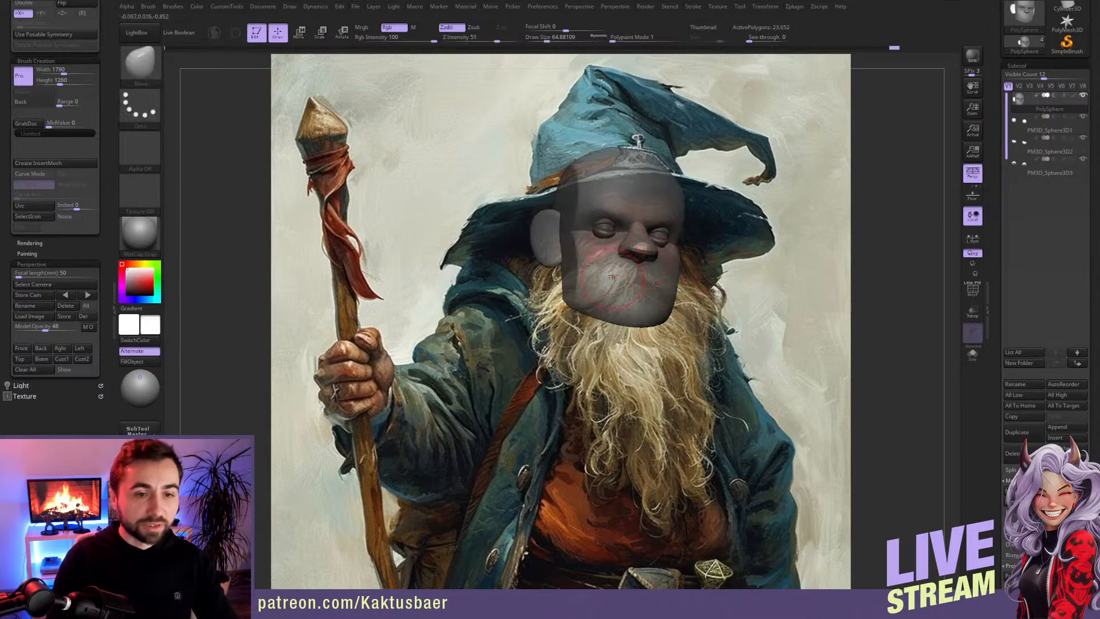
Step: Shape the lower cheeks, jawline and chin with the Move brush, working from the front and the side
right_click_drag(619, 261, 600, 288, "ctrl")
right_click_drag(600, 289, 587, 307, "shift")
key("bracketright")
left_click_drag(559, 335, 567, 331)
right_click_drag(564, 322, 618, 319)
mouse_move(555, 281)
left_mouse_down("shift")
mouse_move(557, 336)
mouse_move(539, 338)
left_mouse_up("shift")
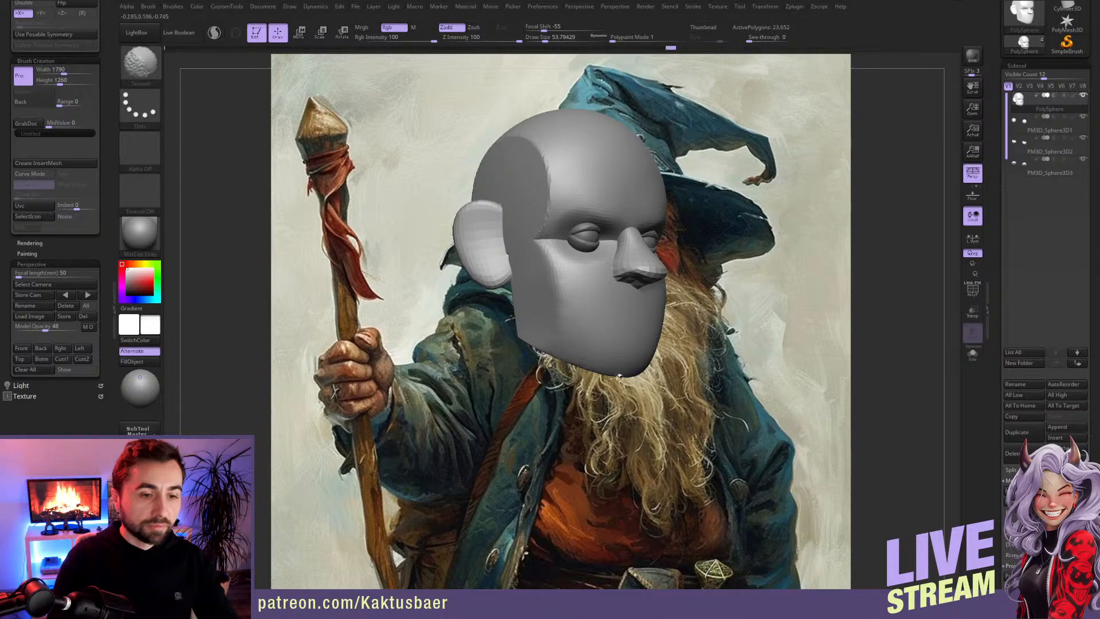
right_click_drag(600, 323, 617, 343)
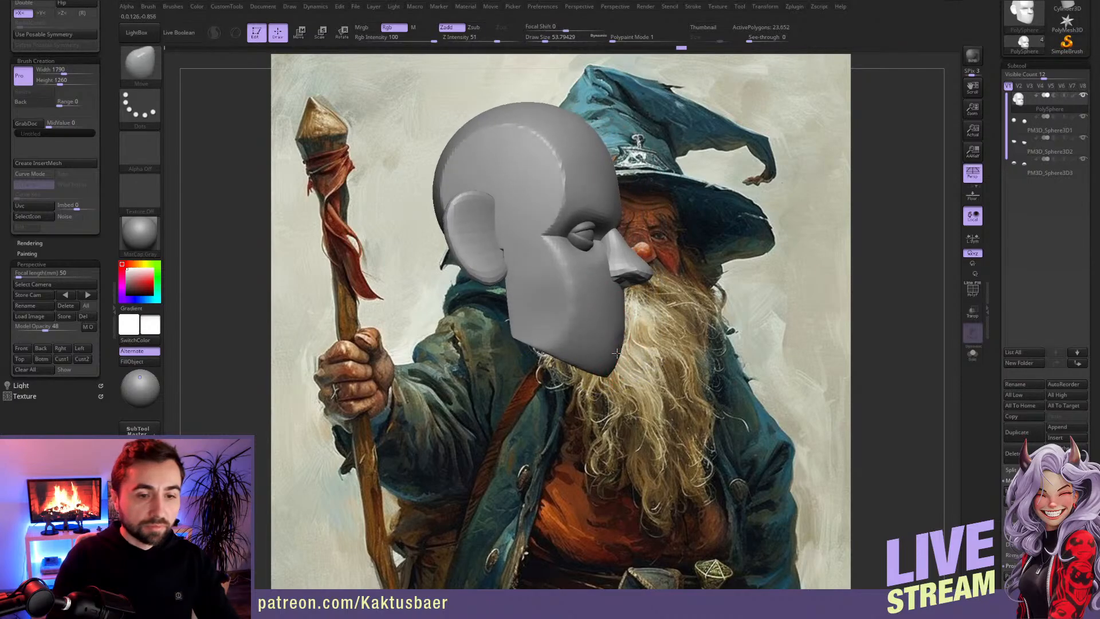
key("ctrl")
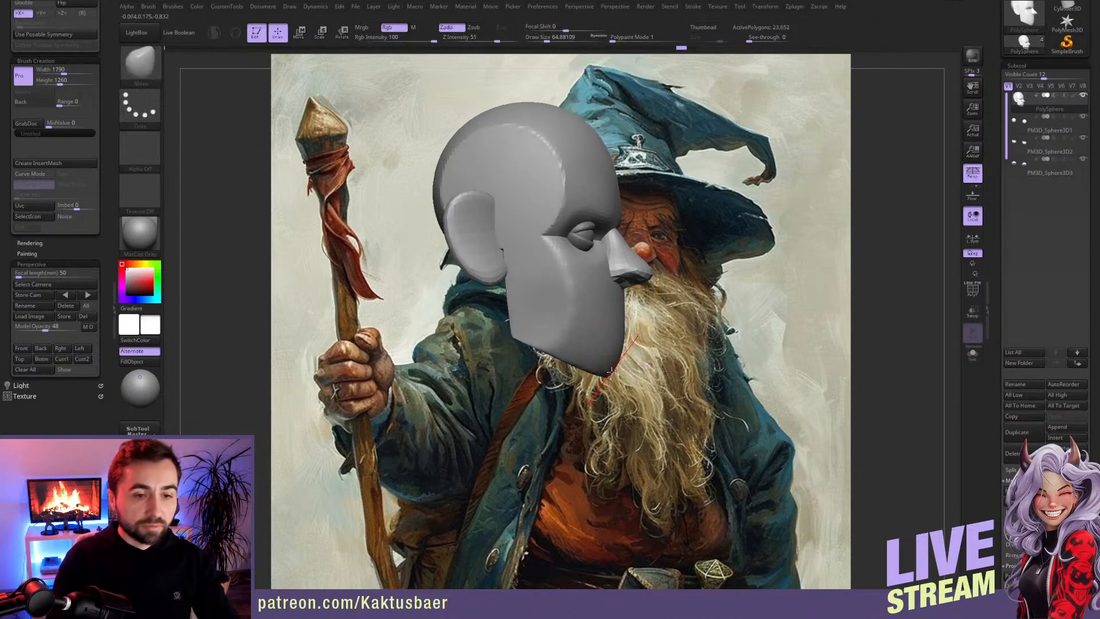
Step: Adjust the nose in profile using a mask, and place the enlarged head beside the painted wizard's face
mouse_move(608, 363)
right_mouse_down()
mouse_move(591, 332)
mouse_move(610, 261)
right_mouse_up()
key("w")
left_click_drag(610, 241, 609, 274, "ctrl")
key("q")
mouse_move(610, 270)
right_mouse_down("alt")
mouse_move(432, 272)
mouse_move(415, 284)
mouse_move(417, 254)
mouse_move(421, 262)
right_mouse_up("alt")
right_click_drag(615, 270, 592, 209)
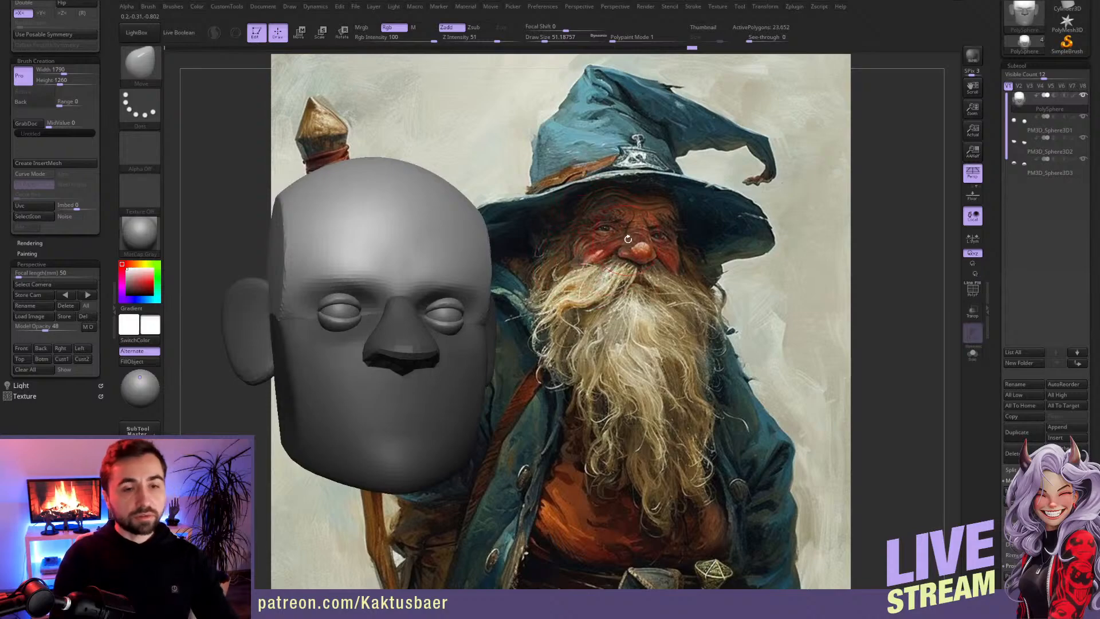
Step: Adjust the brow above the nose bridge with the Move brush at draw size about 30
key("s")
left_click_drag(402, 275, 396, 277)
right_click_drag(407, 280, 448, 283, "alt")
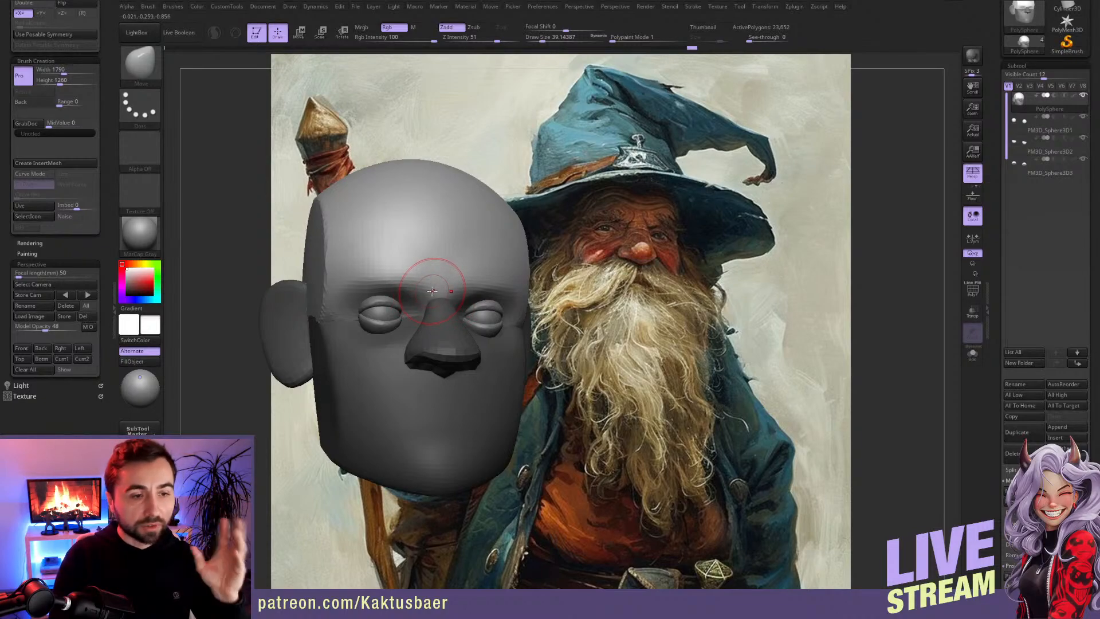
key("s")
left_click_drag(402, 278, 413, 293)
Step: Build up the brow ridge and outer forehead with the ClayBuildup brush at draw size about 41
key("b")
key("c")
key("b")
key("s")
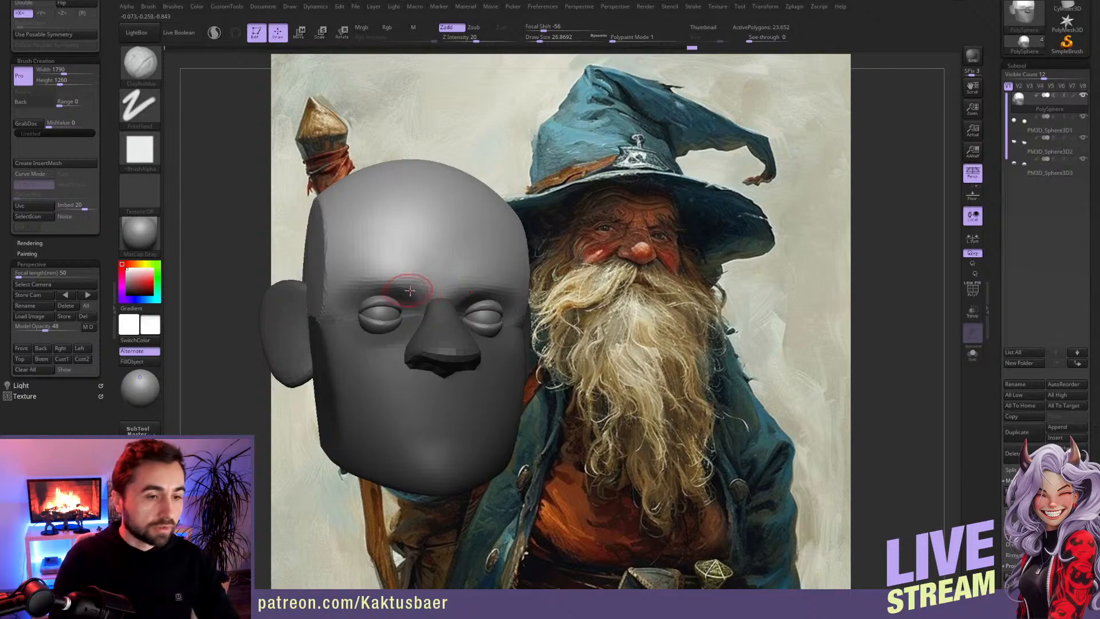
key("s")
left_click_drag(377, 257, 381, 256)
right_click_drag(365, 258, 375, 258)
mouse_move(336, 258)
left_mouse_down("alt")
mouse_move(325, 230)
mouse_move(327, 263)
mouse_move(318, 220)
mouse_move(307, 233)
left_mouse_up("alt")
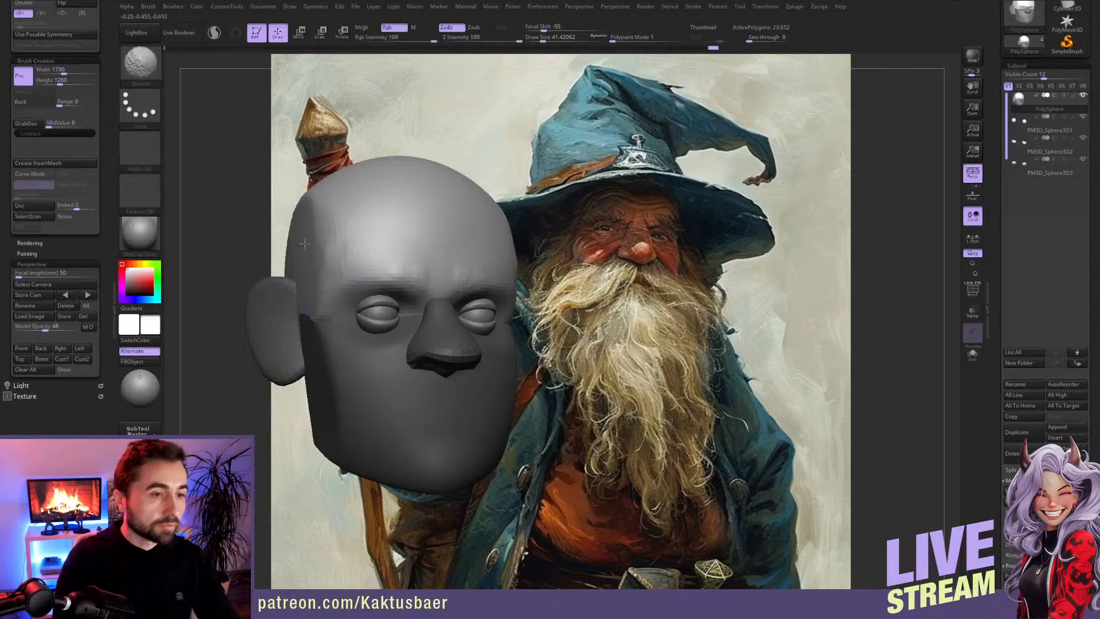
Step: Add clay to the temple and the middle of the forehead, and smooth the side of the face
left_click_drag(329, 273, 334, 266)
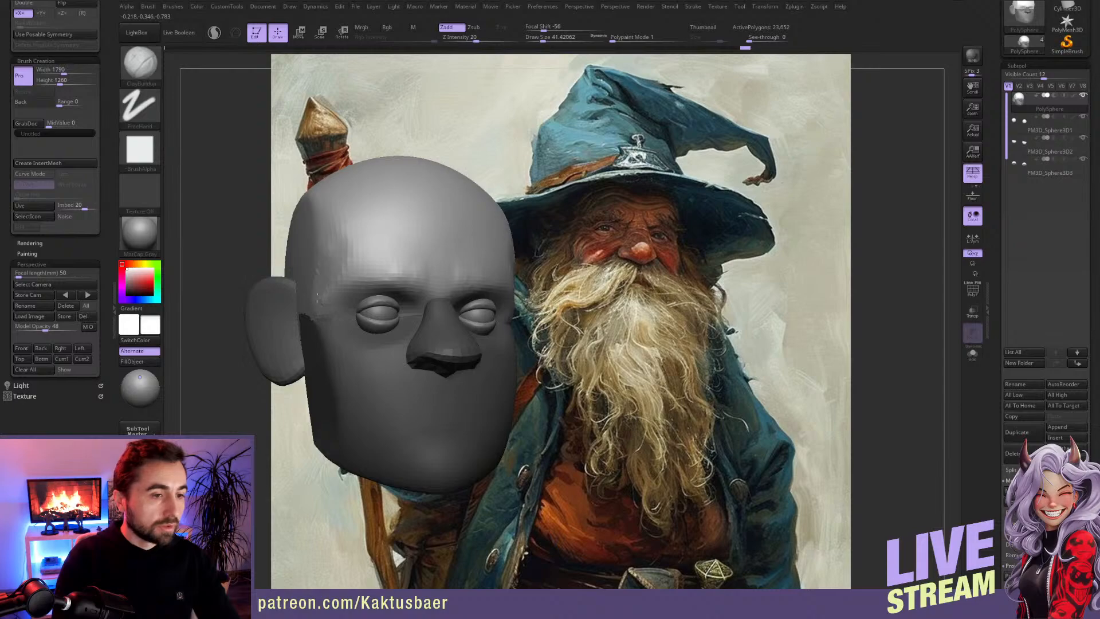
right_click_drag(403, 257, 425, 265, "alt")
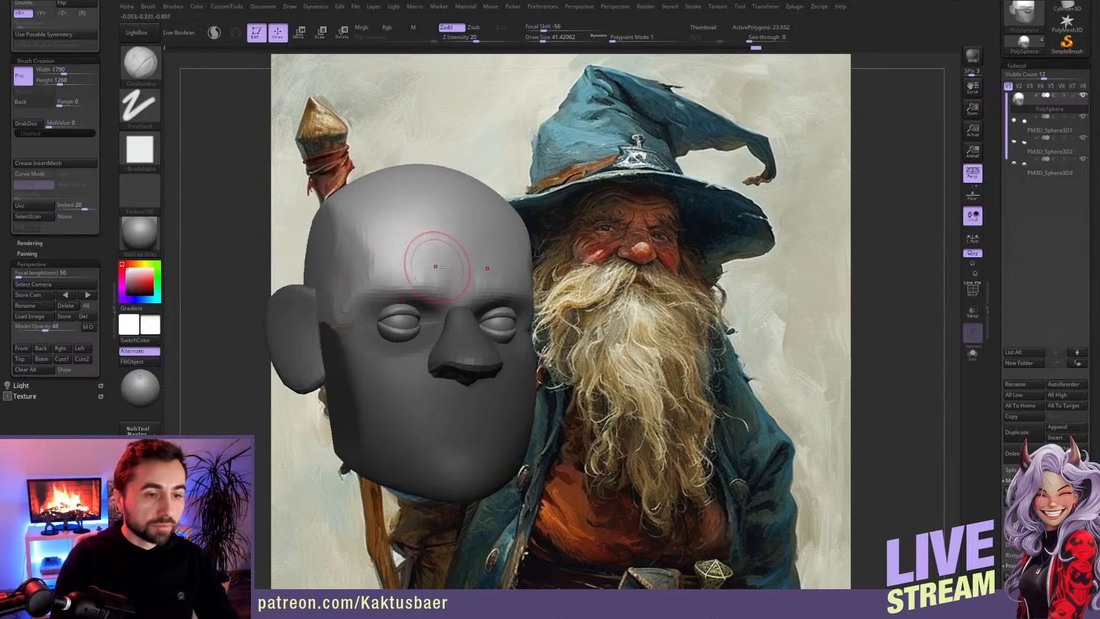
mouse_move(473, 258)
left_mouse_down()
mouse_move(428, 264)
mouse_move(416, 247)
mouse_move(437, 252)
mouse_move(401, 251)
mouse_move(449, 288)
mouse_move(339, 223)
left_mouse_up()
left_click_drag(343, 295, 339, 354, "shift")
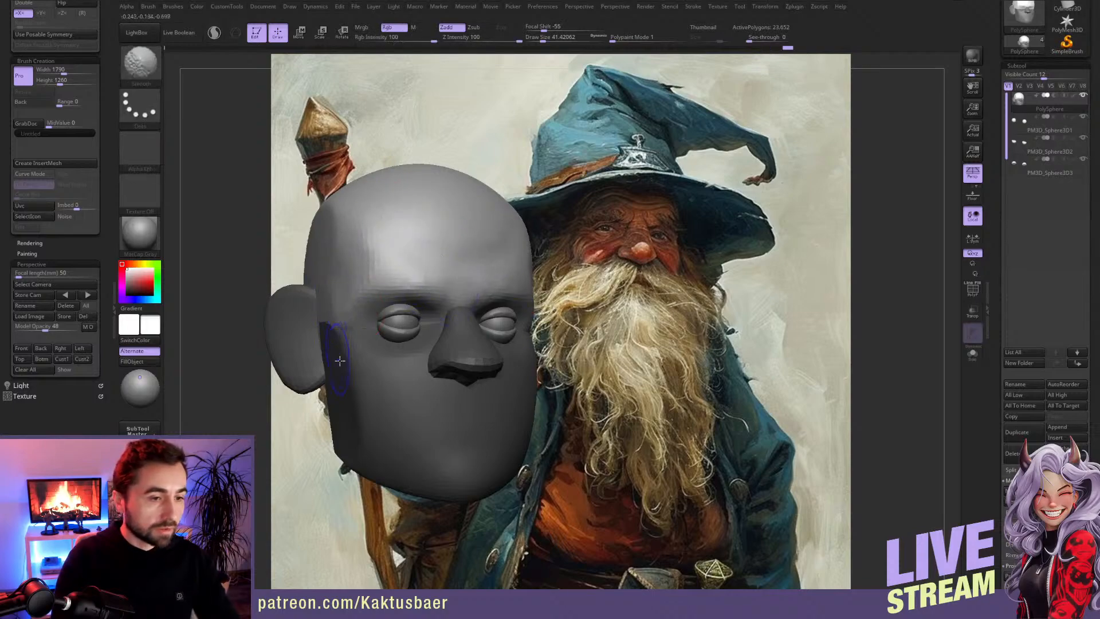
Step: Reshape the brow above the eyes and near the nose bridge with the Move brush at draw size about 39
key("b")
key("m")
key("v")
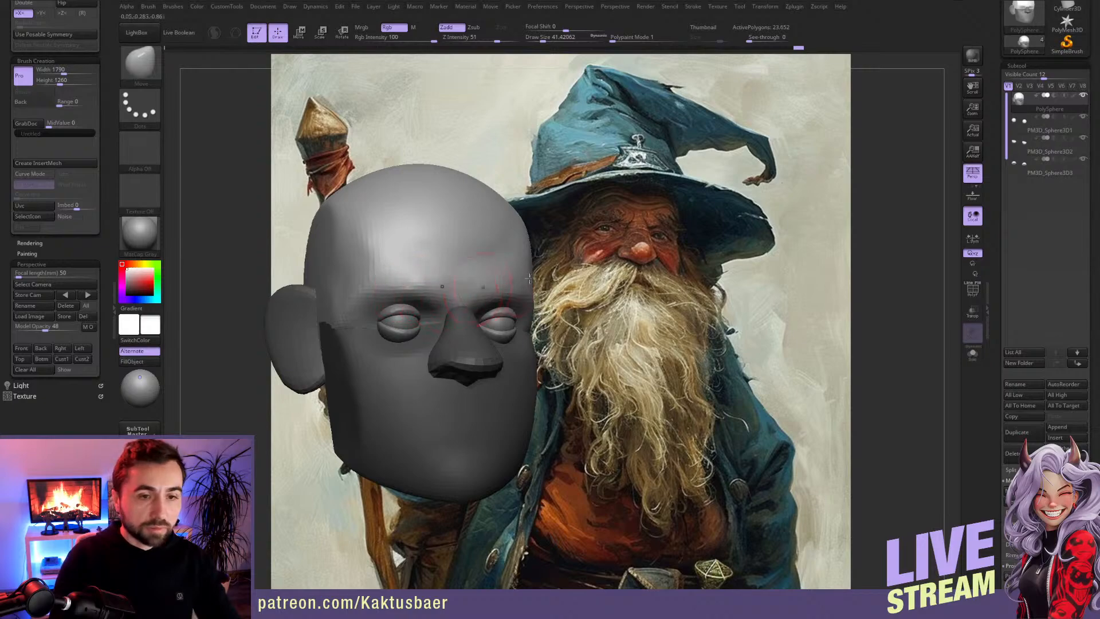
key("s")
left_click(405, 279)
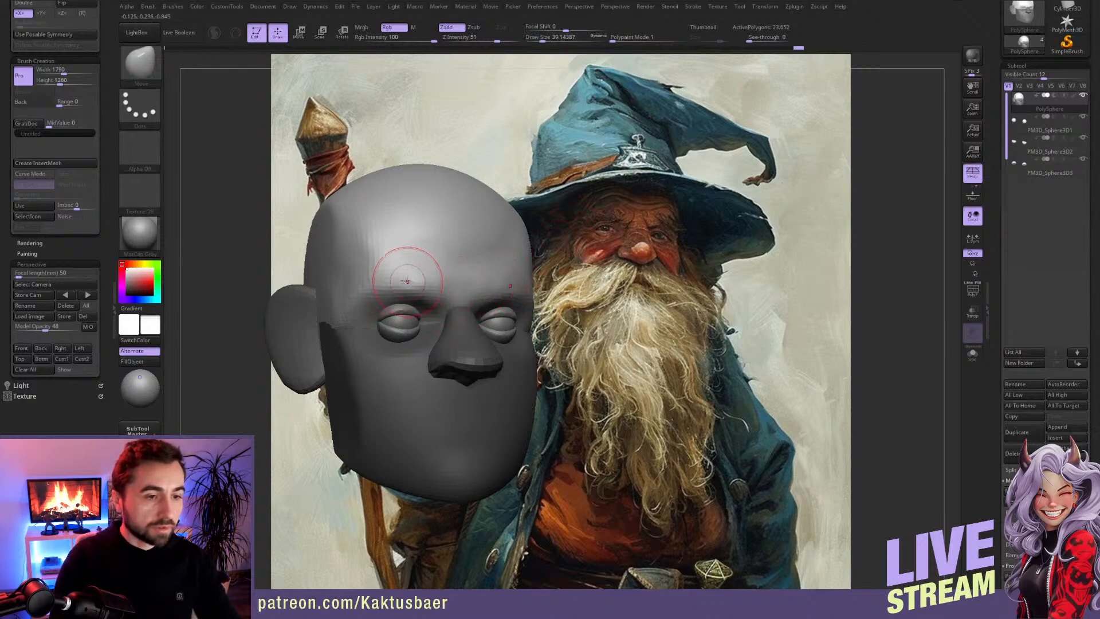
left_click_drag(404, 278, 387, 270)
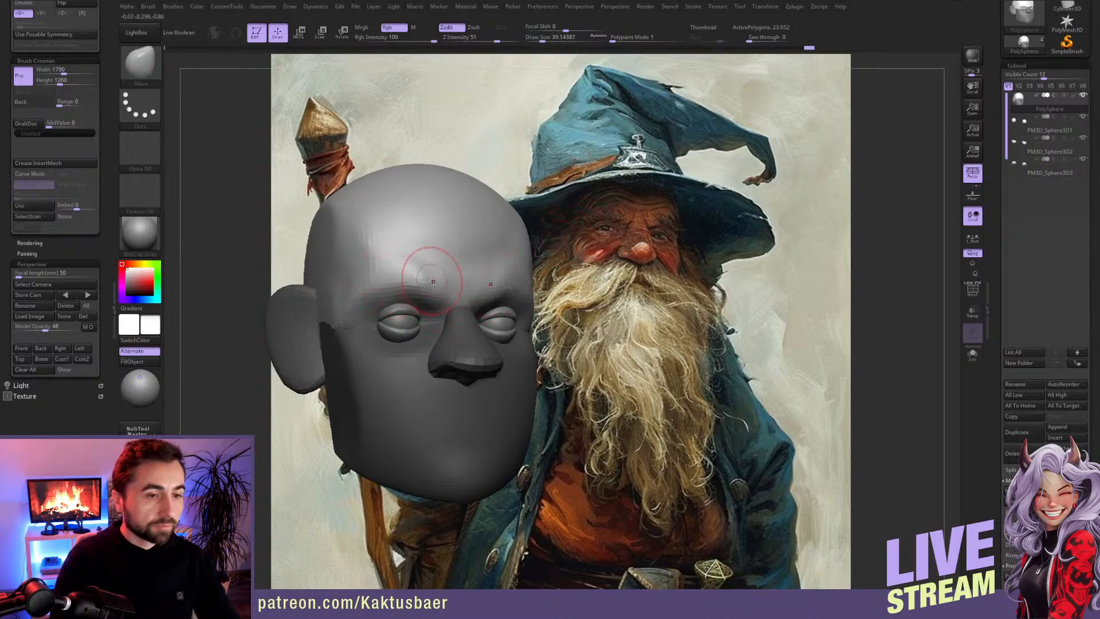
right_click_drag(437, 298, 443, 295, "alt")
Step: Subdivide the head mesh once and start building up the inner brow with the ClayBuildup brush at draw size about 23
key("bracketleft")
key("b")
key("c")
key("b")
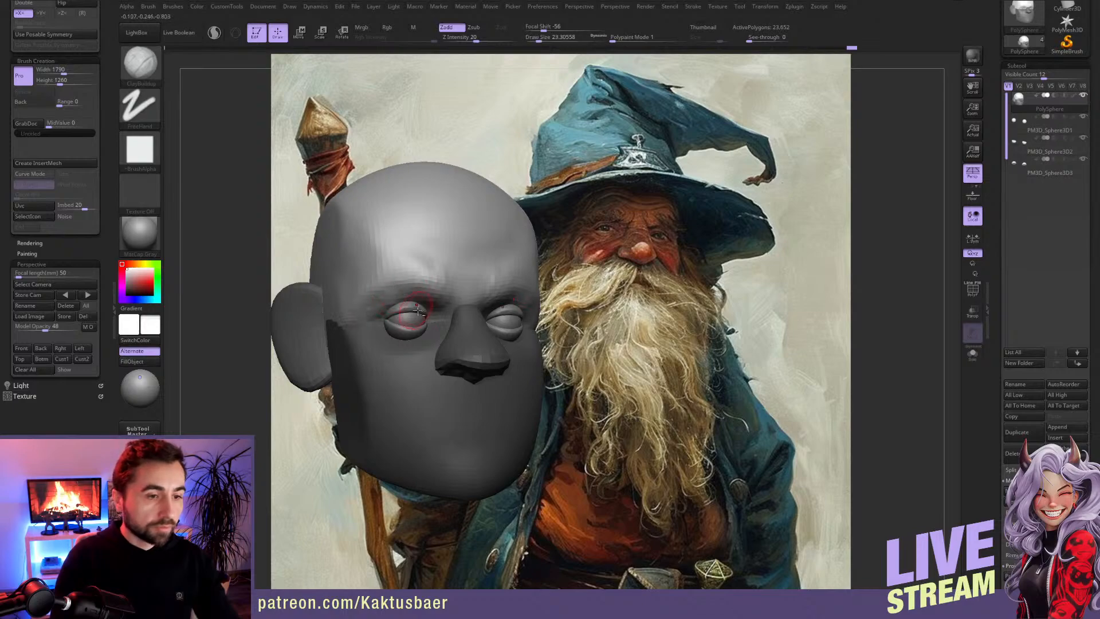
key("ctrl+d")
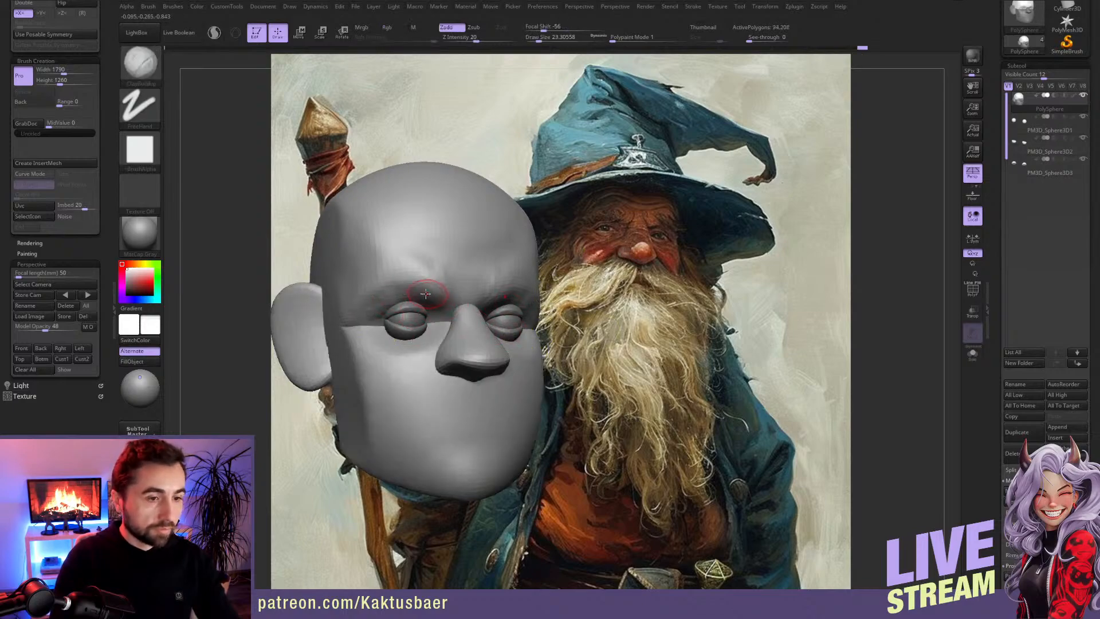
key("ctrl+i")
mouse_move(424, 287)
right_mouse_down("alt")
mouse_move(408, 283)
mouse_move(431, 296)
right_mouse_up("alt")
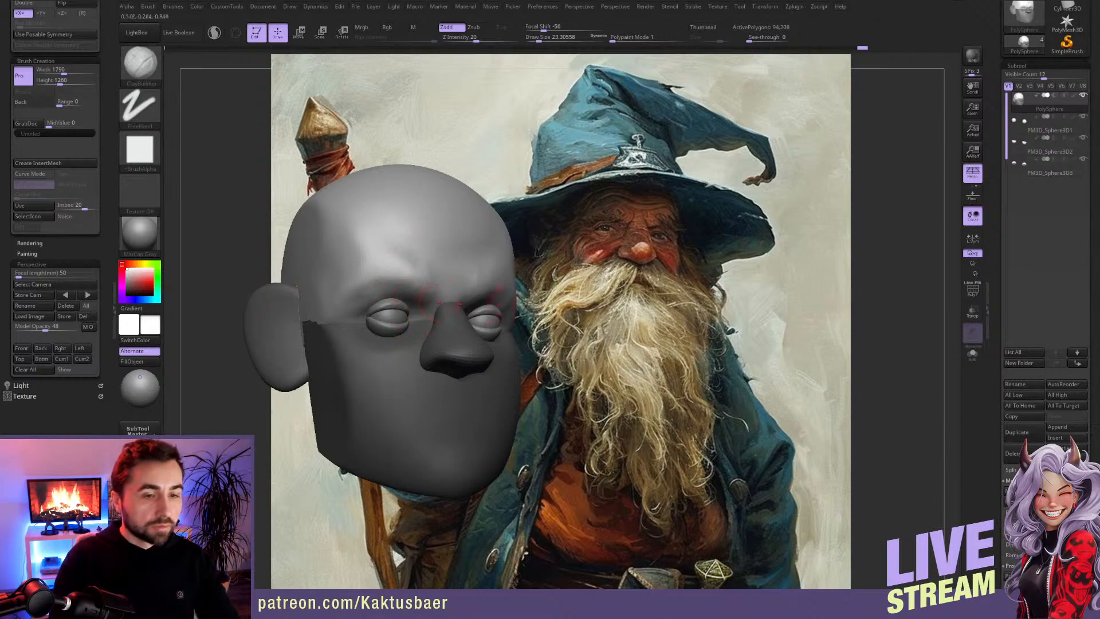
Step: Sculpt the frown folds between the eyebrows and add clay above the inner eye with the ClayBuildup brush
left_click_drag(995, 401, 994, 322)
scroll(1012, 401, "down", 5)
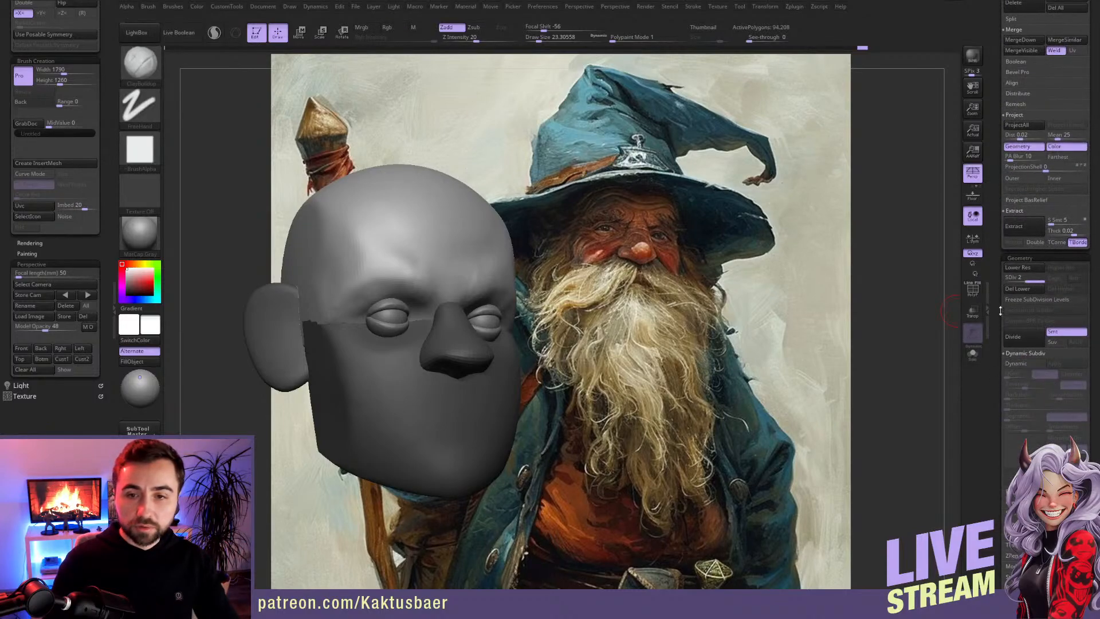
left_click_drag(999, 305, 1000, 321)
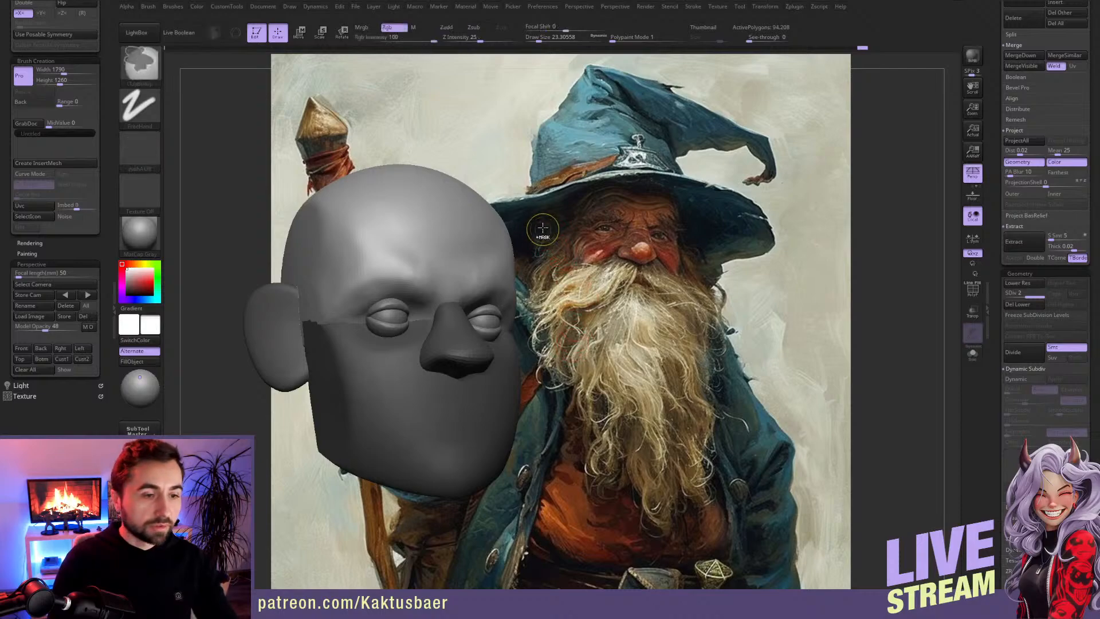
left_click_drag(543, 227, 548, 322, "ctrl")
left_click_drag(461, 276, 457, 286)
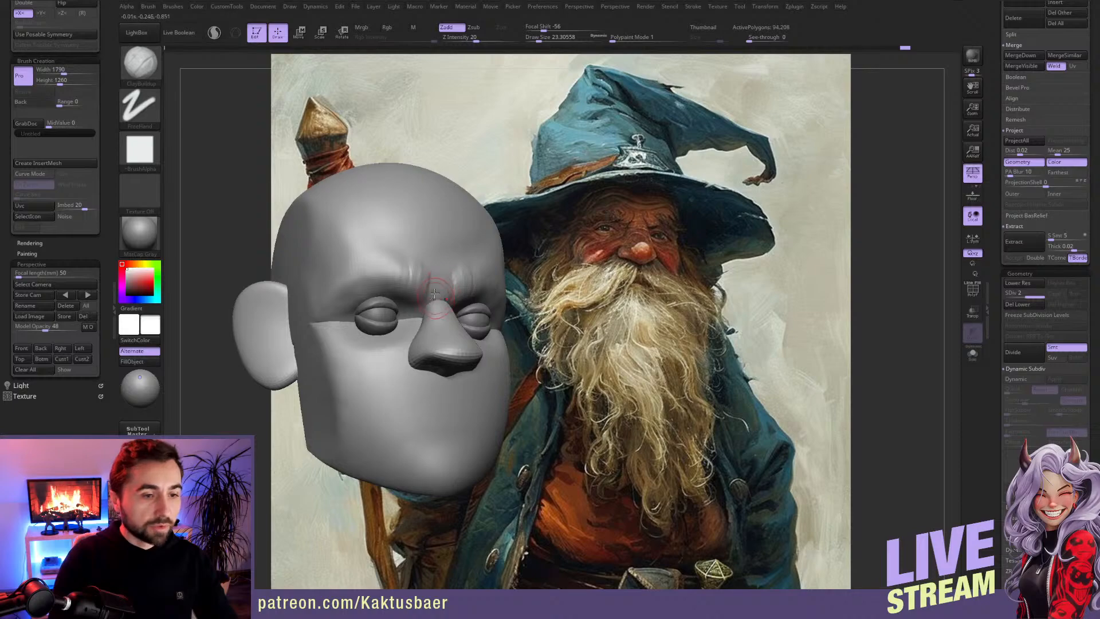
left_click(498, 214, "ctrl")
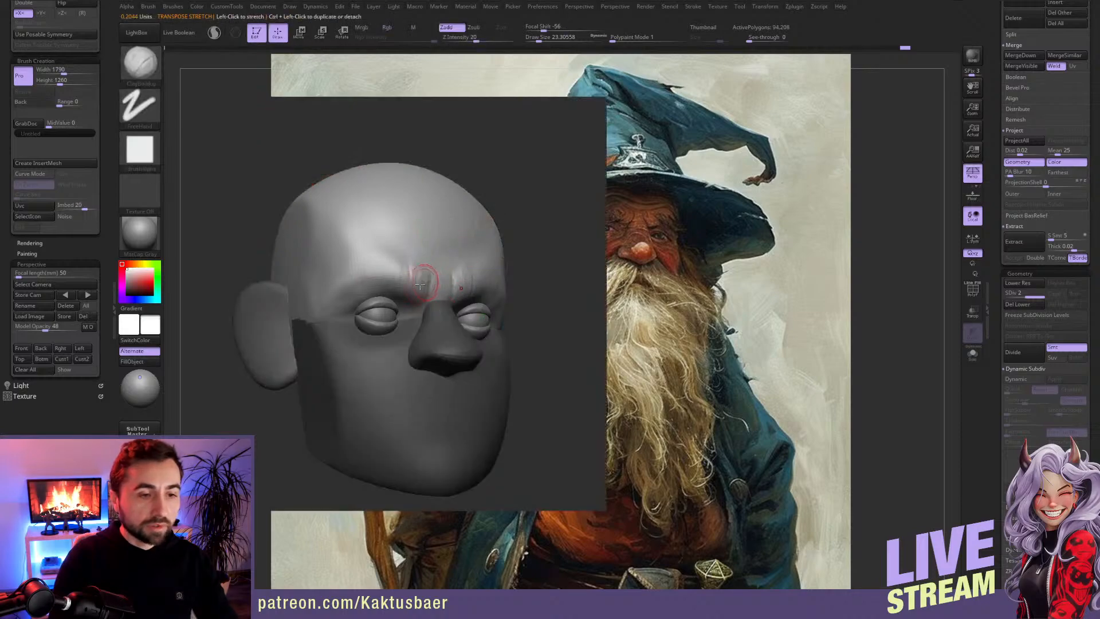
mouse_move(395, 305)
right_mouse_down()
mouse_move(403, 344)
mouse_move(389, 316)
mouse_move(424, 307)
right_mouse_up()
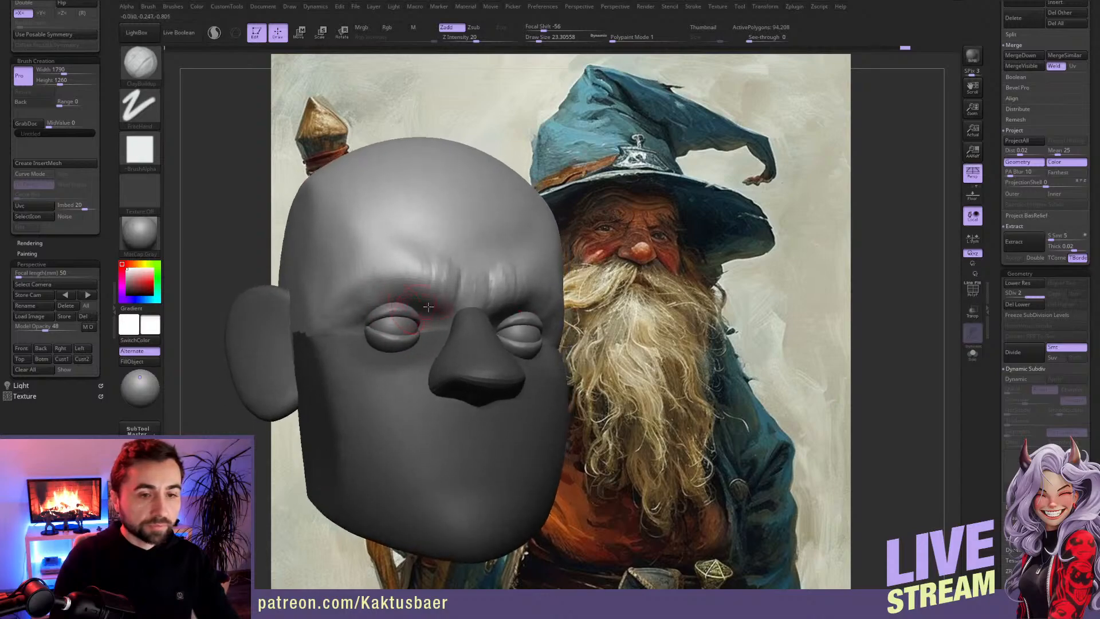
Step: Adjust the inner brow and the sides of the nose bridge with the Move brush at draw size about 27
key("b")
key("m")
key("v")
key("bracketright")
mouse_move(432, 285)
left_mouse_down()
mouse_move(425, 275)
mouse_move(442, 273)
mouse_move(407, 283)
left_mouse_up()
key("s")
right_click_drag(410, 285, 440, 275, "ctrl")
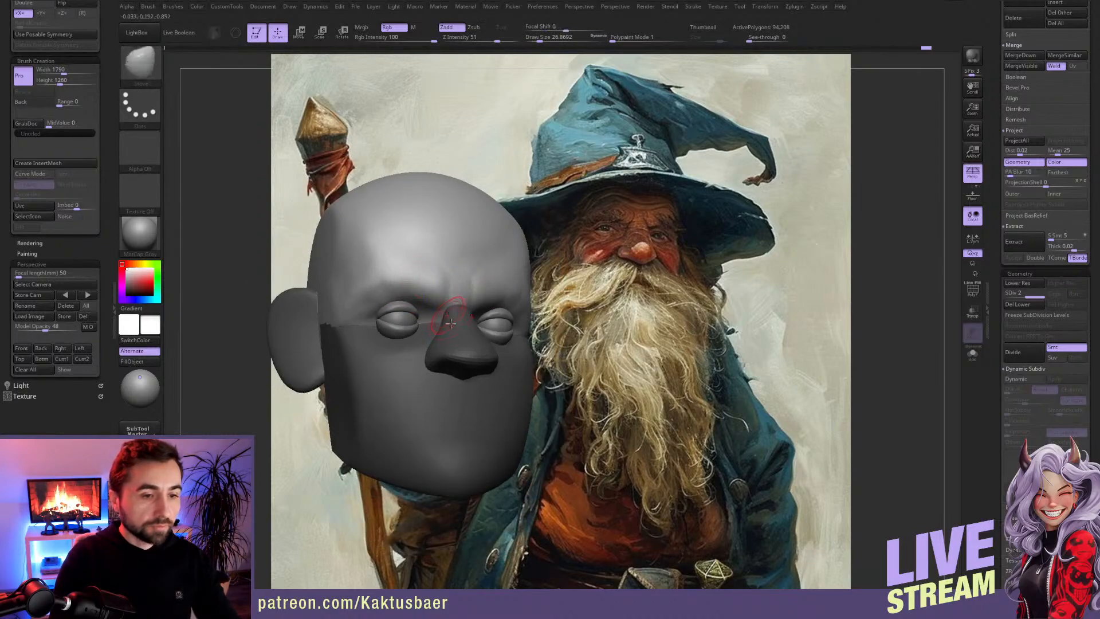
left_click_drag(446, 324, 433, 323, "shift")
mouse_move(504, 329)
right_mouse_down()
mouse_move(473, 333)
mouse_move(453, 321)
mouse_move(461, 305)
mouse_move(518, 320)
right_mouse_up()
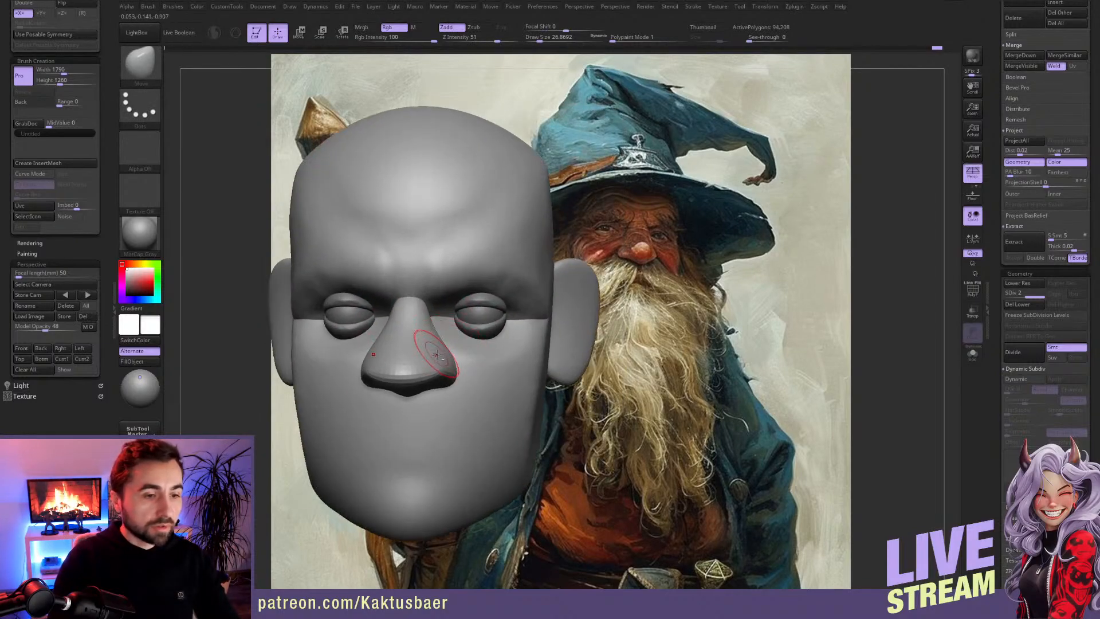
Step: Mask everything except the nose and reshape its wings with the Move brush at draw size about 25
key("w")
mouse_move(446, 367)
right_mouse_down()
mouse_move(438, 362)
mouse_move(473, 364)
right_mouse_up()
key("q")
key("]")
key("s")
left_click_drag(483, 357, 475, 350)
key("[")
right_click_drag(460, 356, 463, 348)
left_click_drag(458, 359, 466, 365, "shift")
right_click_drag(466, 365, 460, 346)
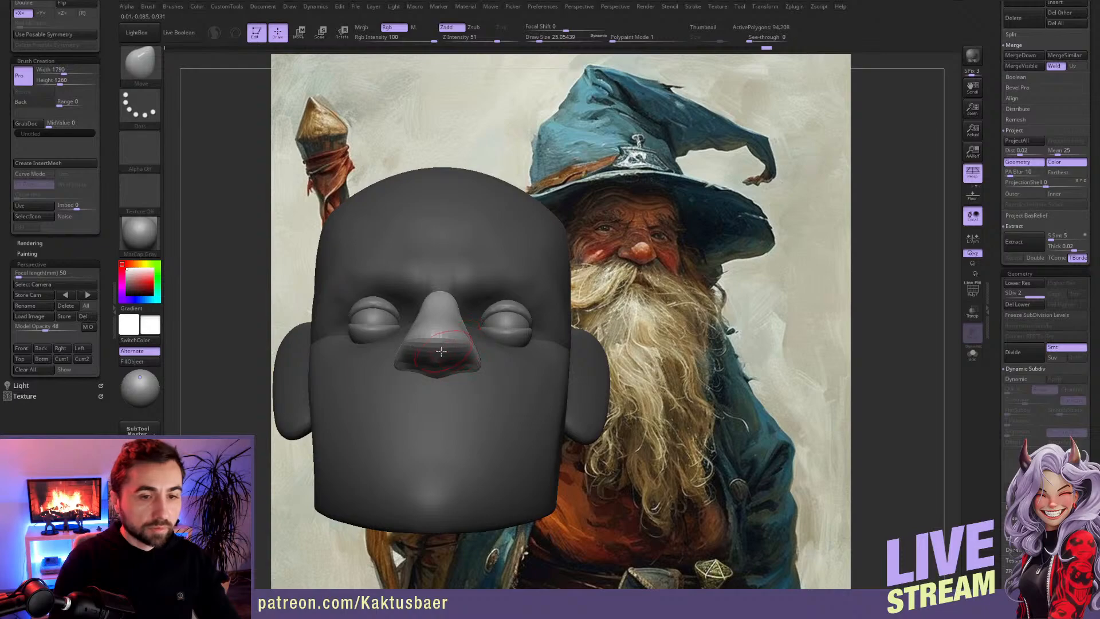
Step: Refine the underside and bridge of the nose from several angles, and smooth its wing
left_click_drag(439, 359, 442, 365)
right_click_drag(451, 341, 442, 342)
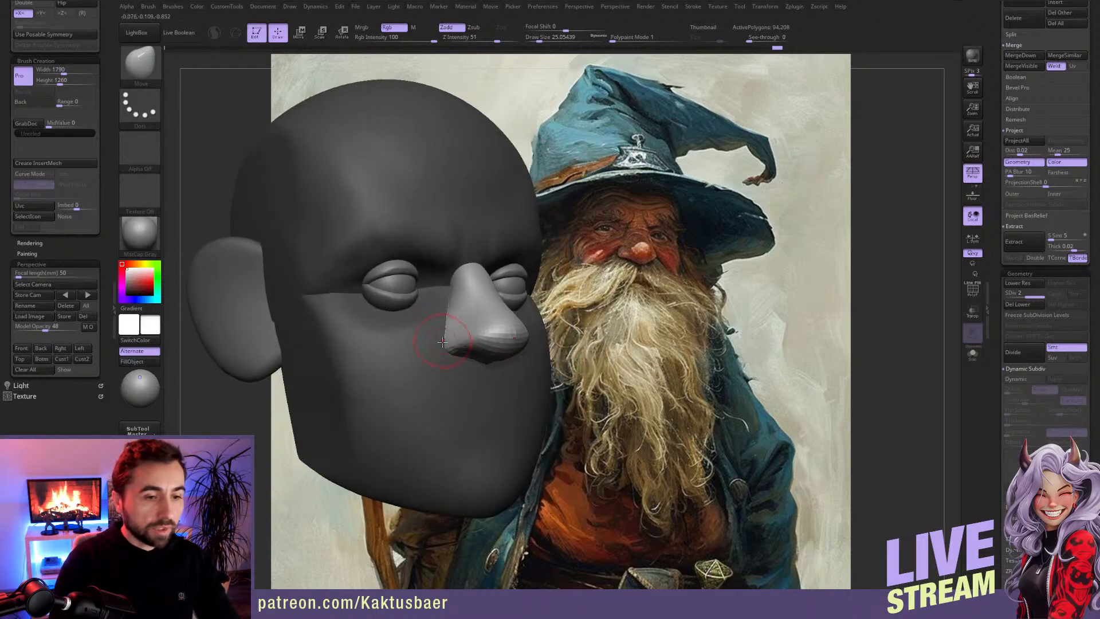
right_click_drag(445, 300, 445, 295)
left_click_drag(448, 291, 452, 291)
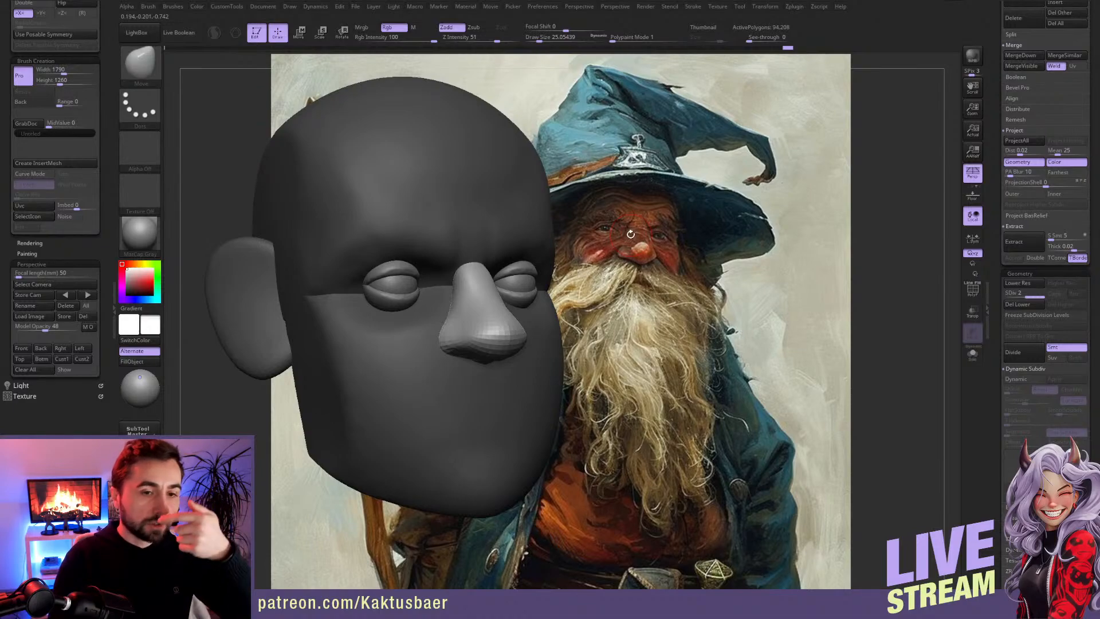
right_click_drag(499, 305, 408, 386)
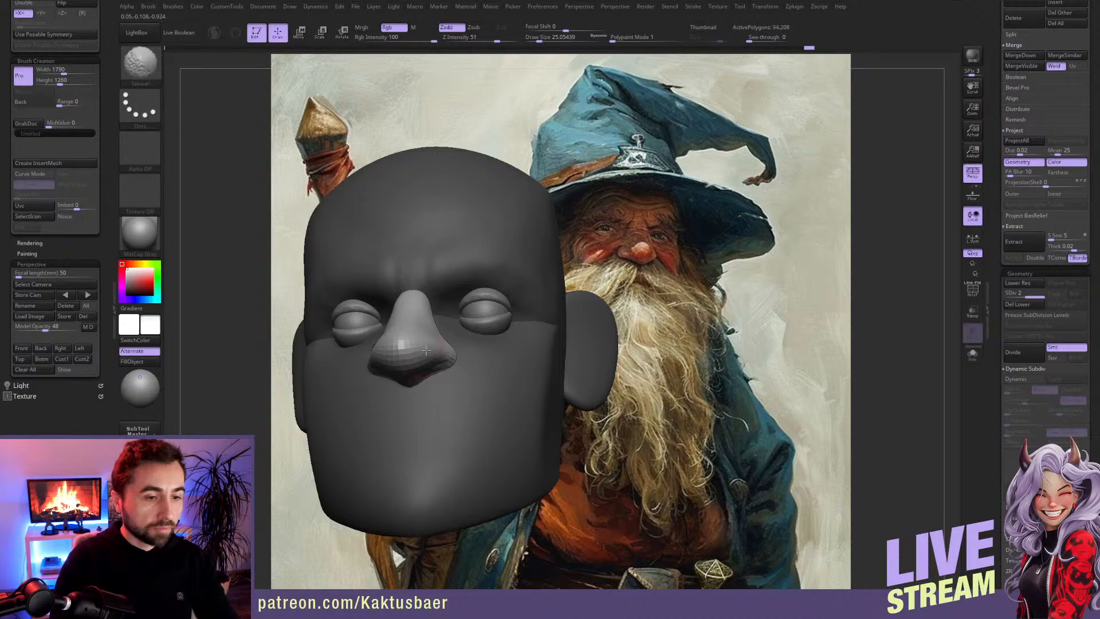
right_click_drag(408, 328, 431, 346)
Step: Puff up the nose tip and wings with the Inflate brush at Z Intensity 10 and draw size about 33
key("b")
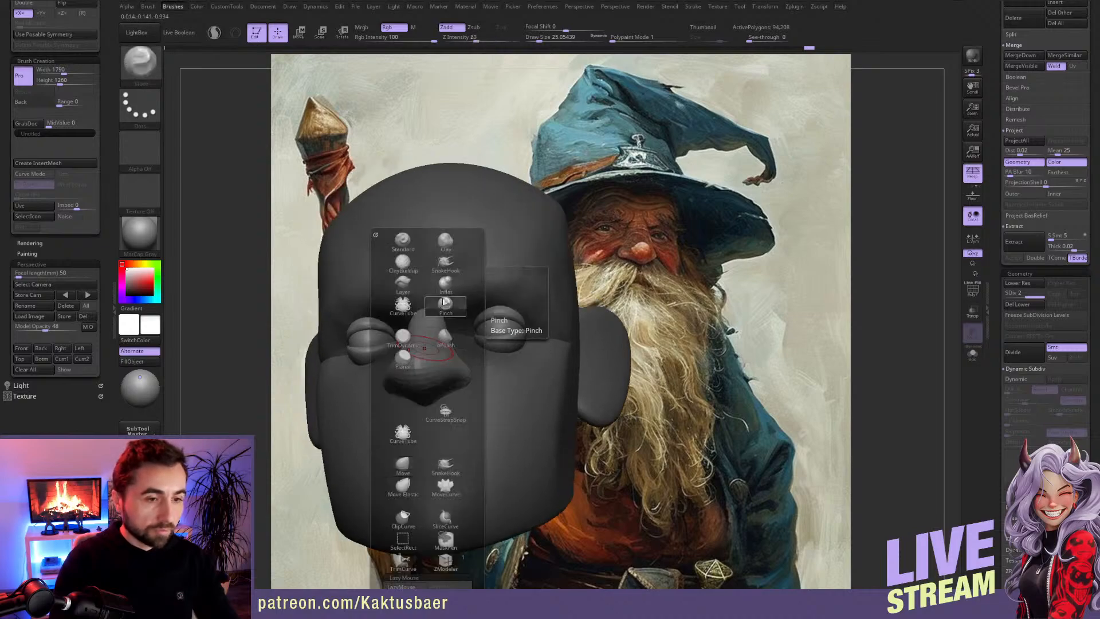
key("i")
key("n")
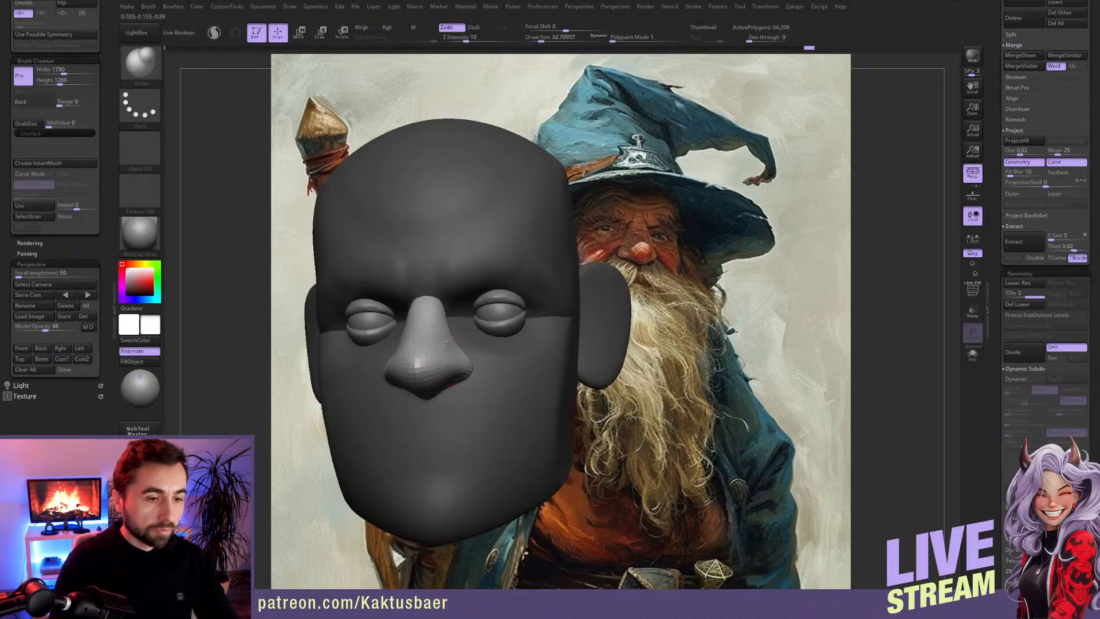
left_click_drag(428, 370, 429, 366, "shift")
mouse_move(428, 367)
right_mouse_down("ctrl")
mouse_move(431, 344)
mouse_move(446, 337)
right_mouse_up("ctrl")
key("bracketleft")
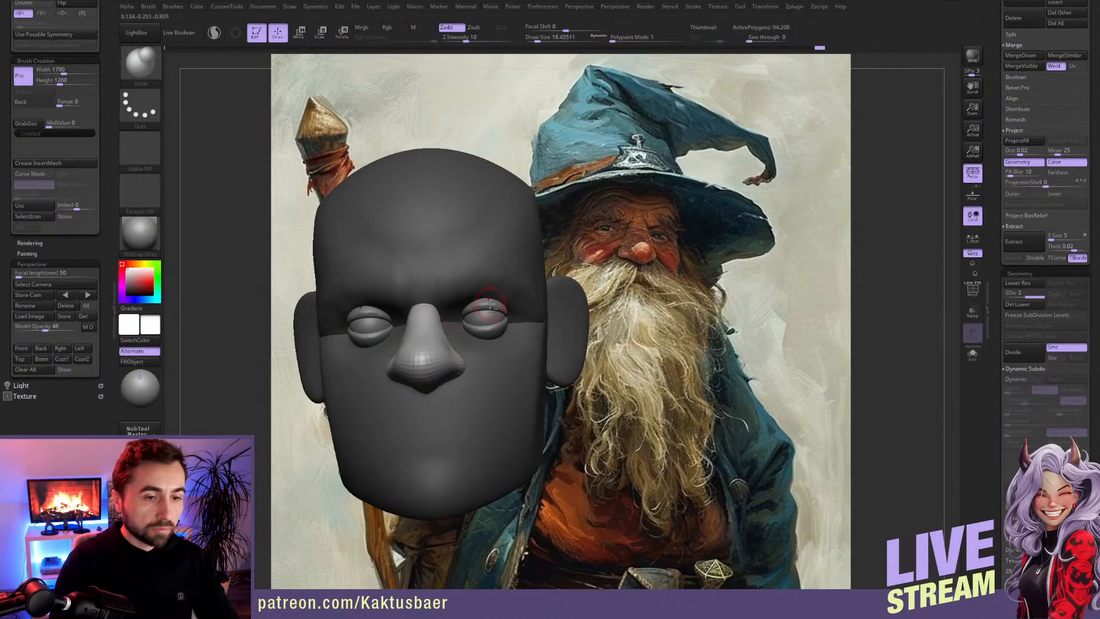
Step: Sharpen the eyelids toward their inner corners with the Pinch brush at draw sizes of about 12 to 16
left_click(490, 304, "alt")
right_click_drag(490, 304, 470, 308, "ctrl")
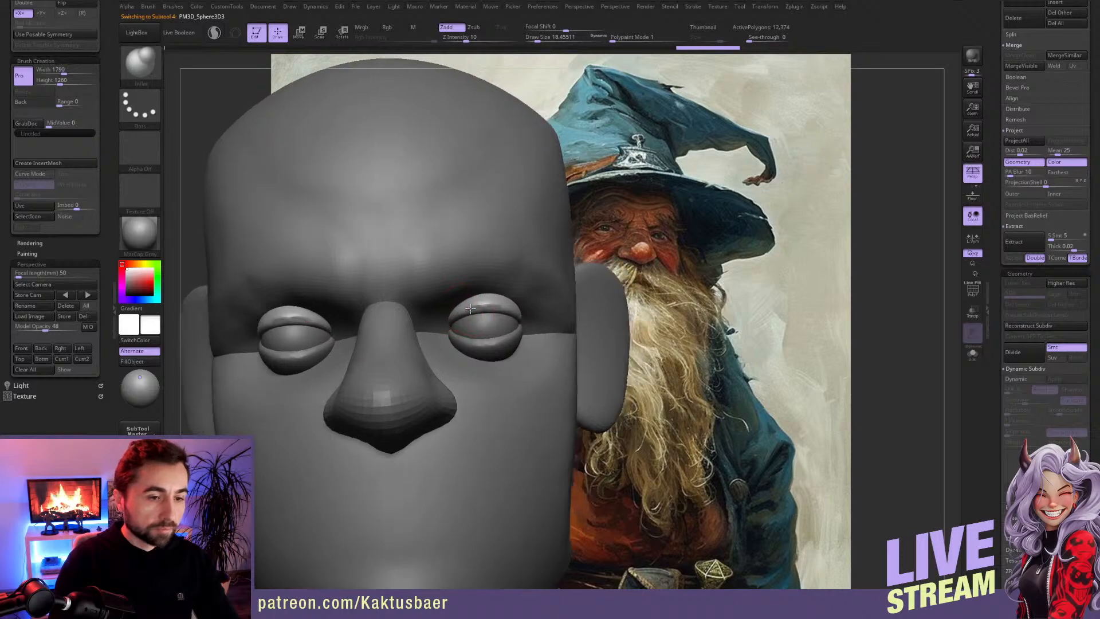
key("b")
key("p")
key("i")
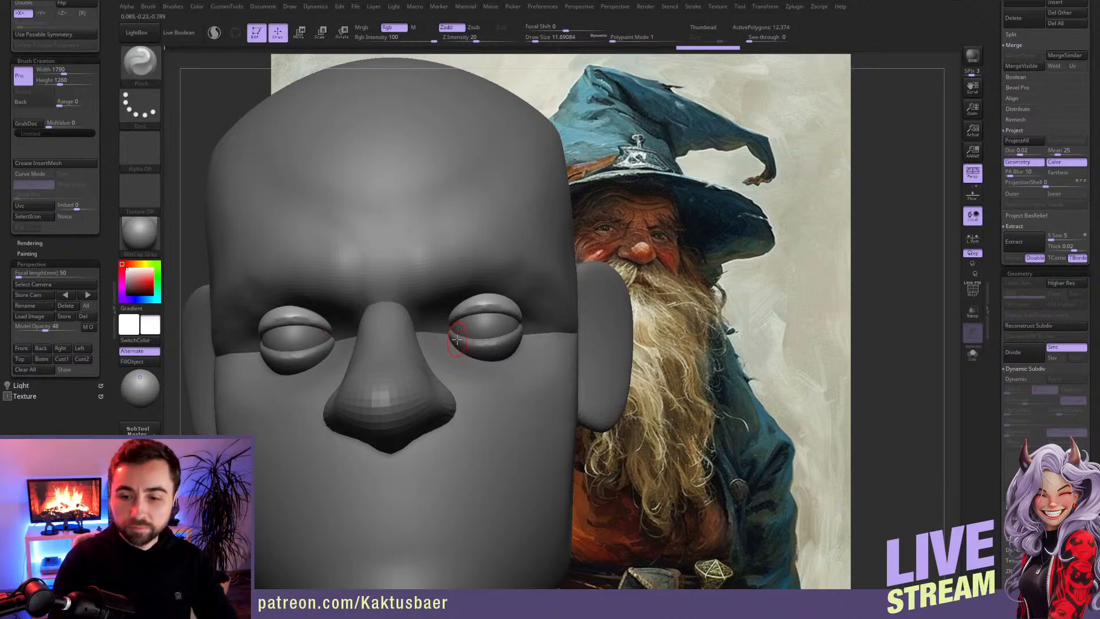
right_click_drag(475, 336, 442, 318, "alt")
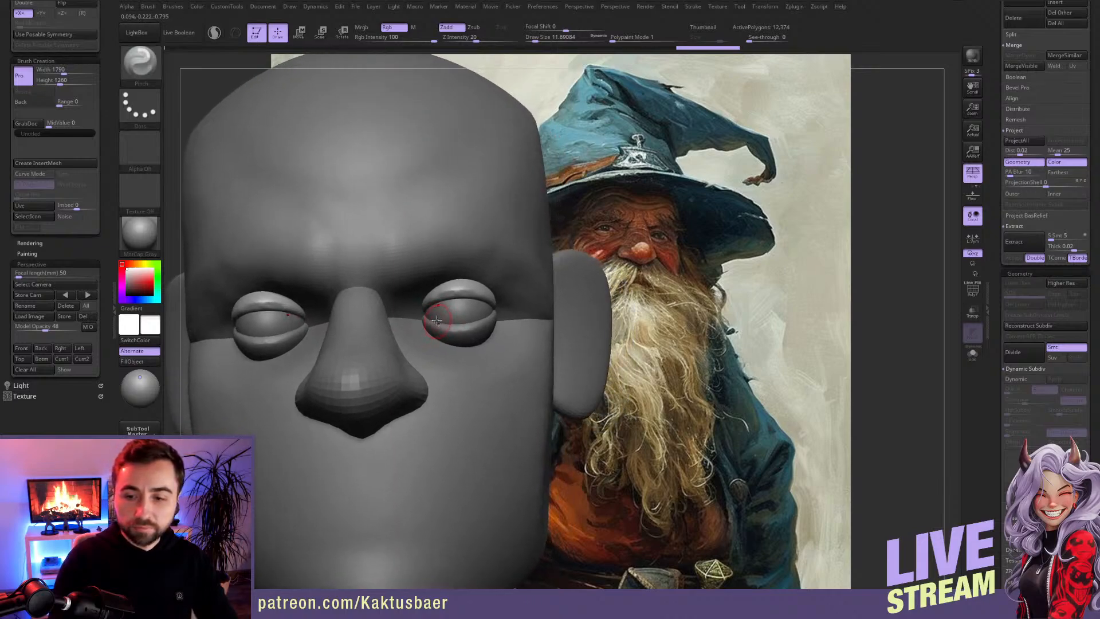
right_click_drag(421, 312, 427, 305)
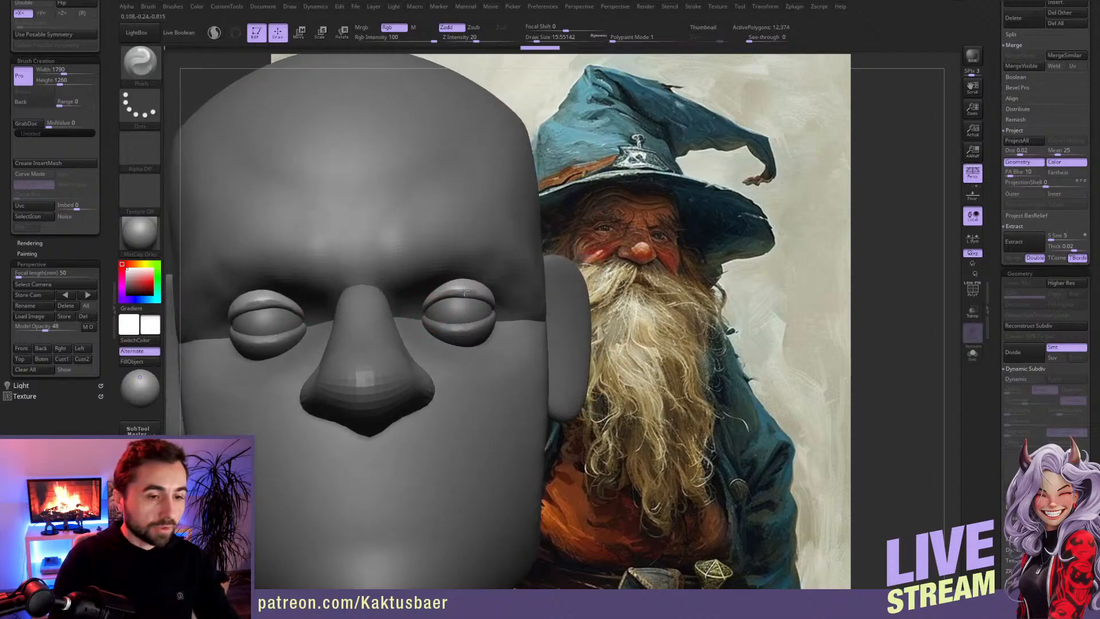
mouse_move(449, 290)
right_mouse_down()
mouse_move(481, 299)
mouse_move(440, 299)
right_mouse_up()
left_click(436, 304, "alt")
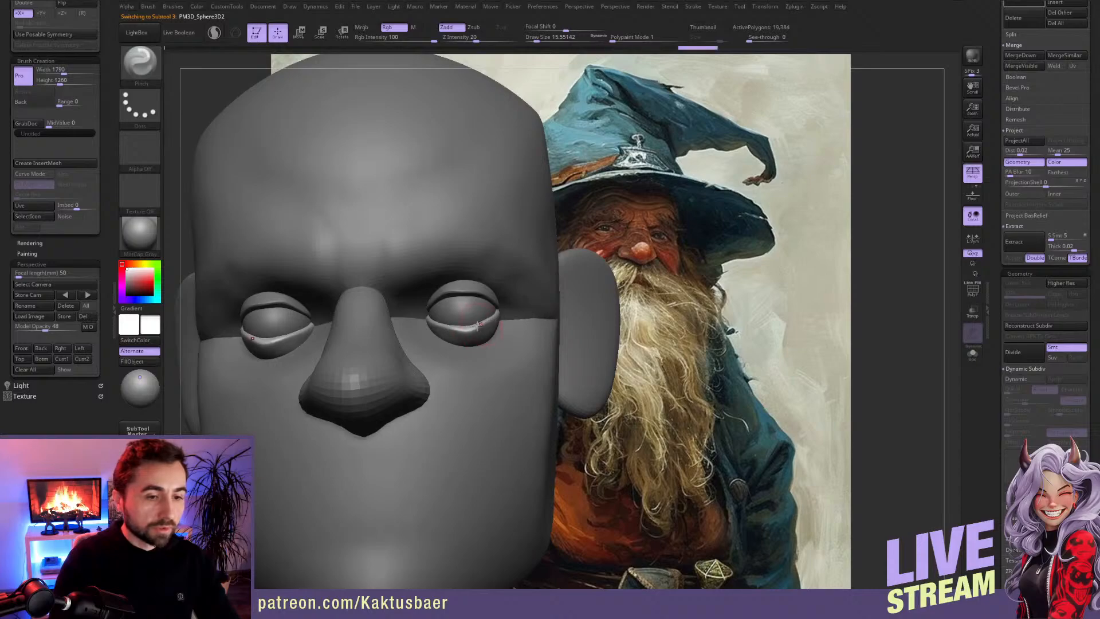
Step: Pull the inner corners of the eyelids toward the nose with the Move brush
mouse_move(495, 317)
right_mouse_down()
mouse_move(423, 312)
mouse_move(410, 326)
mouse_move(420, 309)
right_mouse_up()
key("b")
key("m")
key("v")
left_click_drag(396, 311, 395, 310)
mouse_move(401, 310)
right_mouse_down()
mouse_move(393, 307)
mouse_move(422, 305)
right_mouse_up()
left_click(428, 306, "alt")
left_click_drag(408, 310, 407, 311)
Step: Taper the inner eye corners and adjust the lid curves with the Move brush at draw sizes of about 14 to 22
key("bracketleft")
key("bracketleft")
right_click_drag(412, 316, 424, 318)
left_click_drag(422, 320, 420, 316)
right_click_drag(420, 316, 464, 302)
key("s")
mouse_move(464, 299)
left_mouse_down()
mouse_move(473, 306)
mouse_move(462, 304)
left_mouse_up()
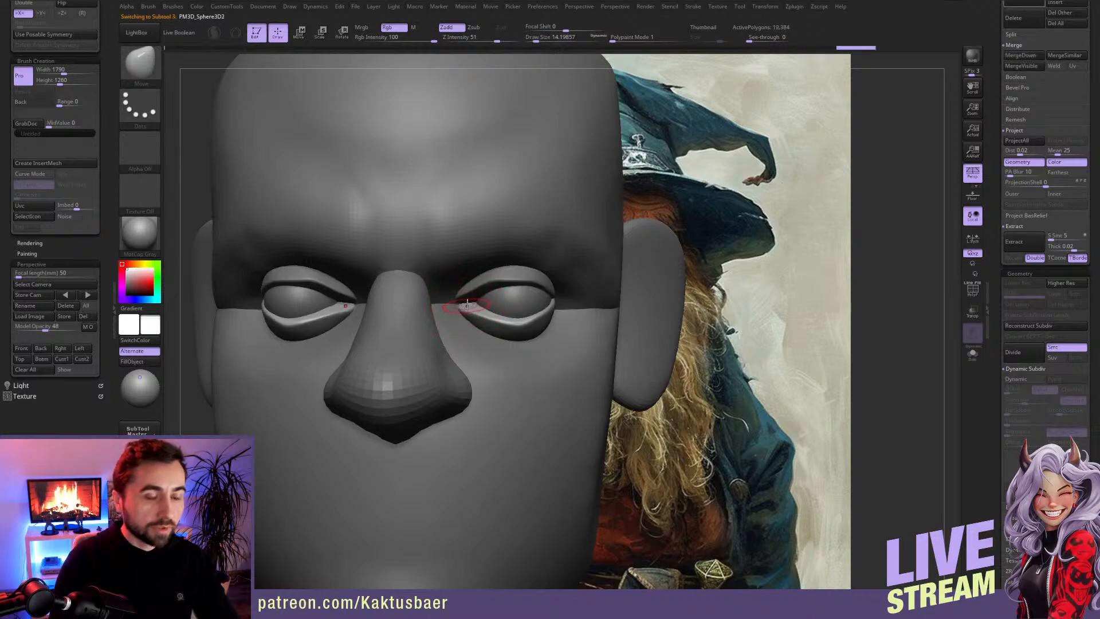
right_click_drag(479, 314, 488, 308)
left_click_drag(491, 309, 494, 306)
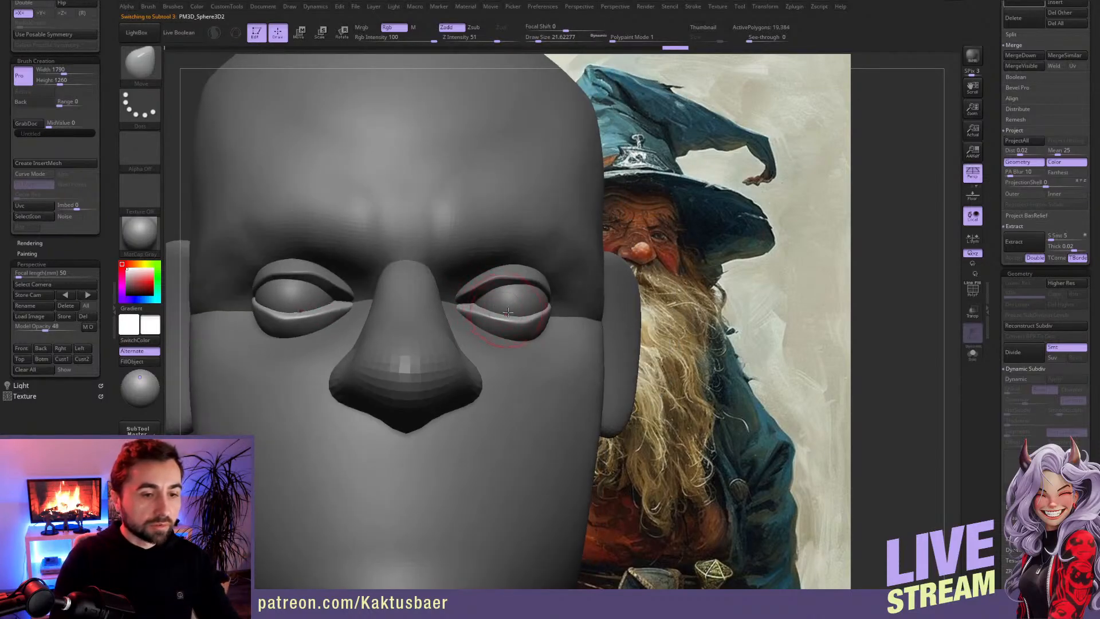
right_click_drag(506, 312, 500, 310)
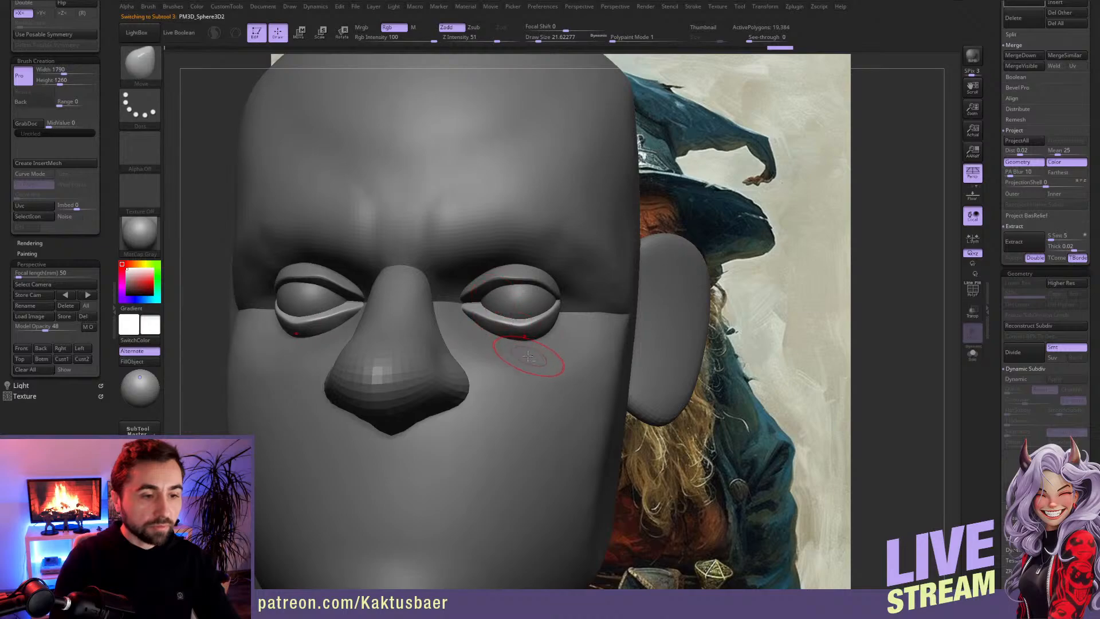
Step: Mask the head except the lower face and sculpt under-eye bags with the ClayBuildup brush at draw size about 18
left_click(508, 345, "alt")
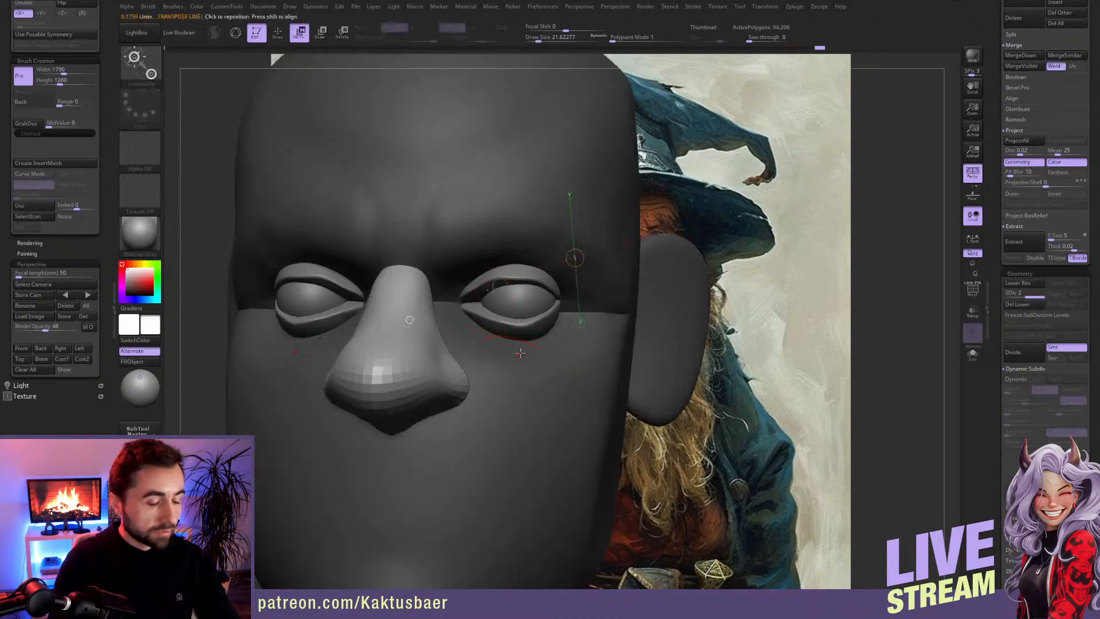
key("w")
left_click(526, 359, "ctrl")
key("q")
key("b")
key("c")
key("b")
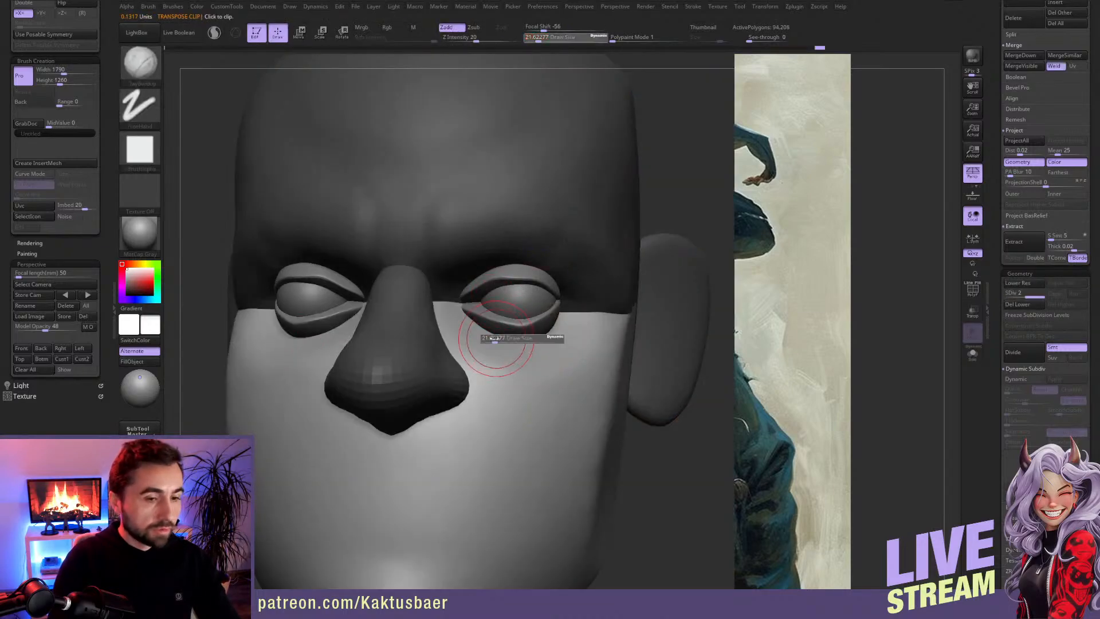
left_click_drag(570, 332, 510, 349)
mouse_move(496, 346)
right_mouse_down("ctrl")
mouse_move(367, 337)
mouse_move(423, 335)
right_mouse_up("ctrl")
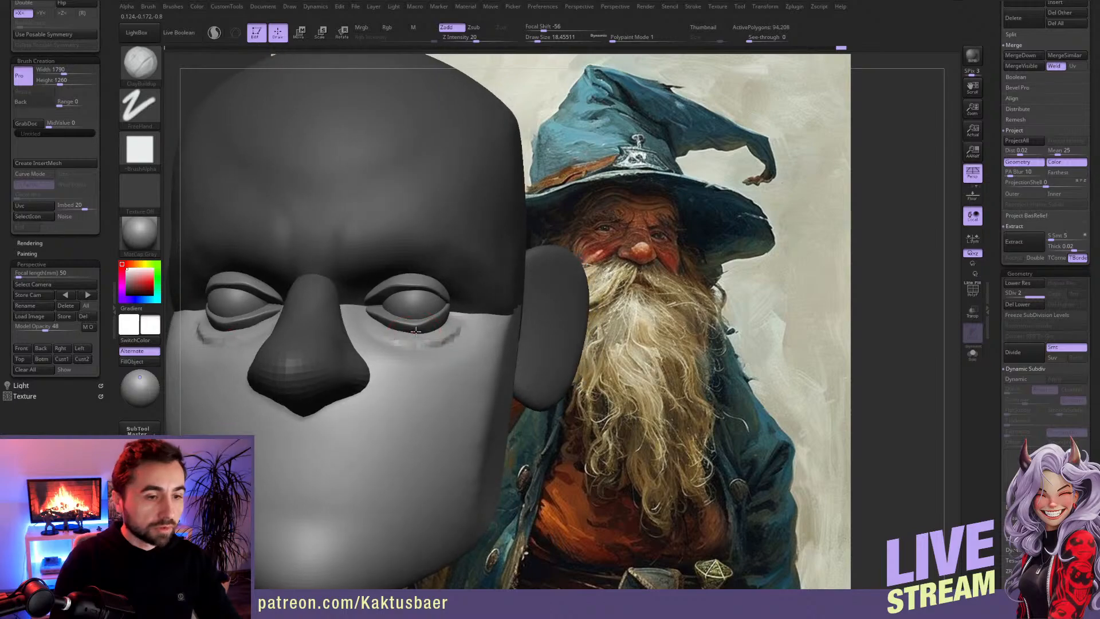
Step: Make the eyelids the active subtool and work over the lower lid with the ClayBuildup brush
left_click(417, 318, "alt")
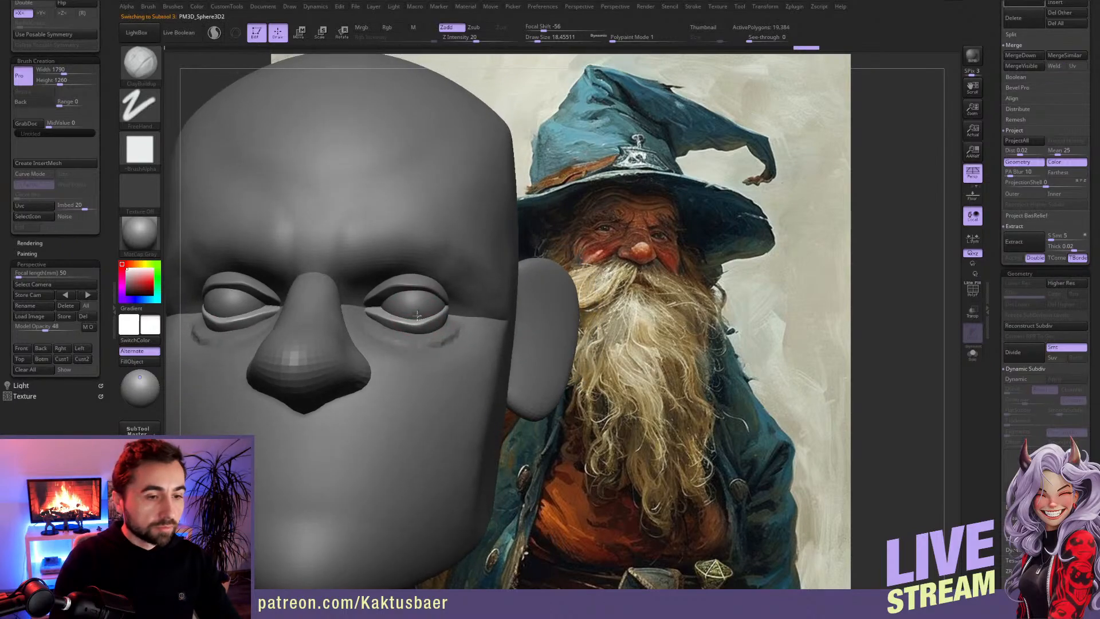
key("w")
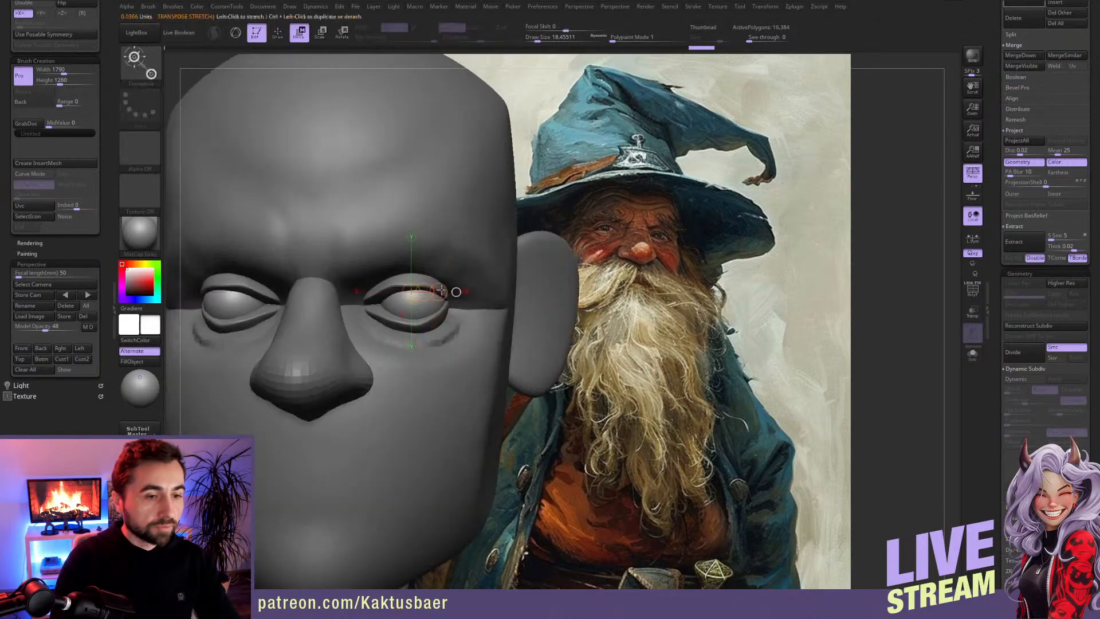
key("q")
left_click(421, 327, "alt")
mouse_move(422, 327)
right_mouse_down()
mouse_move(409, 323)
mouse_move(417, 318)
mouse_move(406, 331)
right_mouse_up()
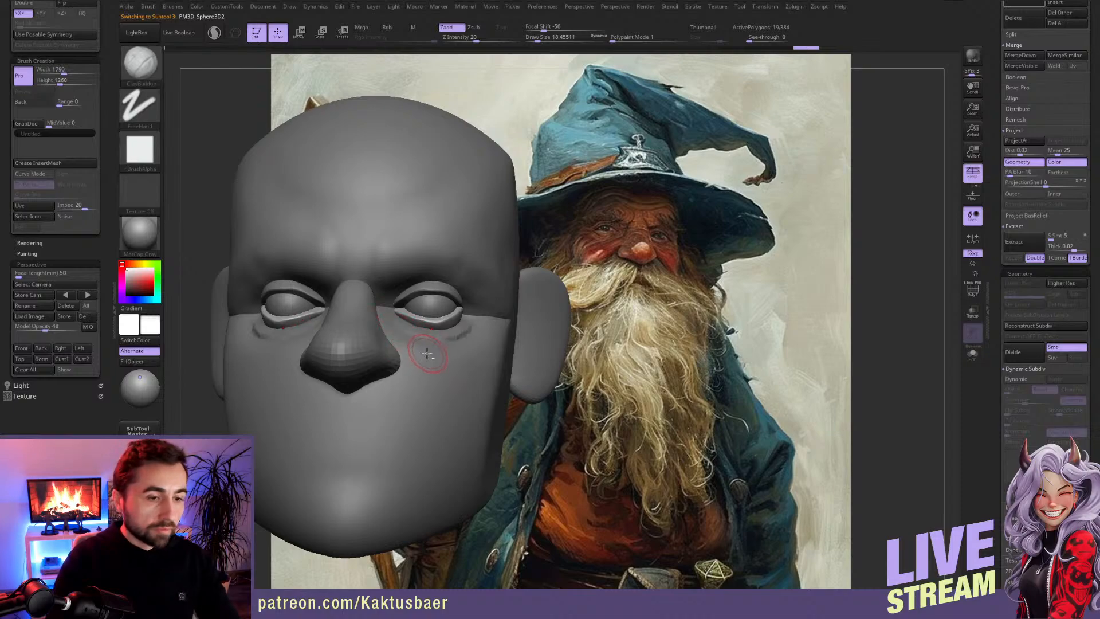
Step: Return to the head and build up the cheek beside the nose with the ClayBuildup brush at draw size about 27
left_click(390, 322, "alt")
key("s")
mouse_move(413, 341)
left_mouse_down()
mouse_move(434, 366)
mouse_move(417, 351)
left_mouse_up()
mouse_move(432, 367)
left_mouse_down()
mouse_move(397, 331)
mouse_move(437, 385)
mouse_move(446, 363)
mouse_move(422, 350)
mouse_move(421, 366)
mouse_move(454, 367)
mouse_move(456, 335)
left_mouse_up()
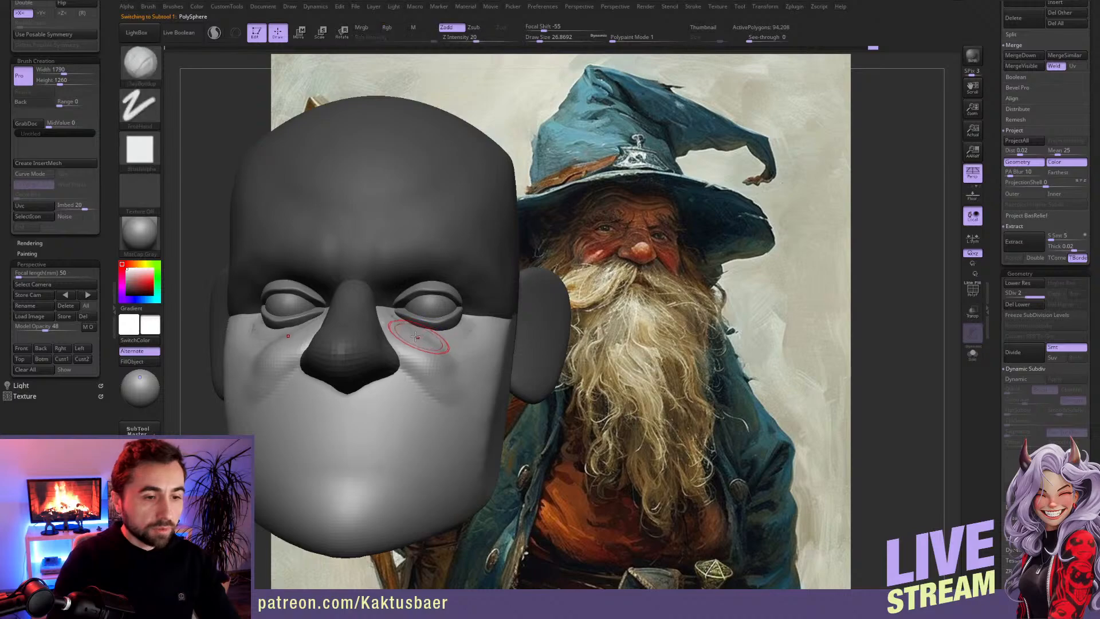
Step: Build up the cheek and the fold from the nose to the mouth corner with the ClayBuildup brush at draw size about 27
right_click_drag(425, 338, 413, 338)
left_click_drag(410, 348, 435, 373, "shift")
mouse_move(436, 375)
right_mouse_down()
mouse_move(413, 376)
mouse_move(425, 408)
mouse_move(469, 419)
right_mouse_up()
Step: Carve the mouth line and sketch the upper and lower lips with the DamStandard brush at draw size about 17
key("b")
key("d")
key("s")
left_click_drag(469, 420, 401, 435)
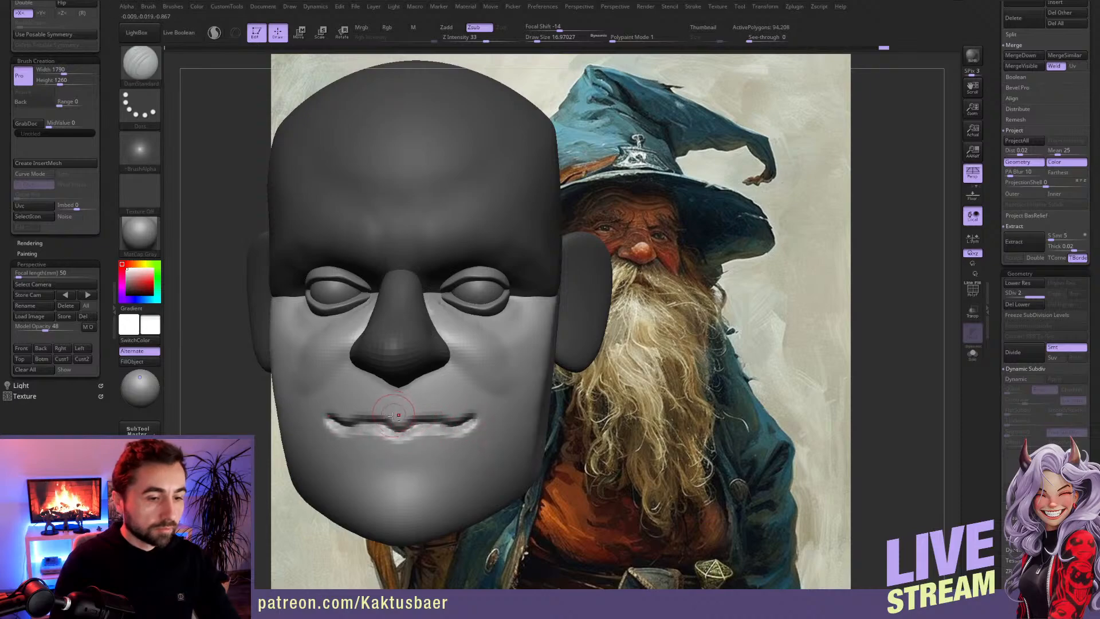
mouse_move(394, 413)
left_mouse_down()
mouse_move(468, 425)
mouse_move(437, 432)
mouse_move(452, 434)
left_mouse_up()
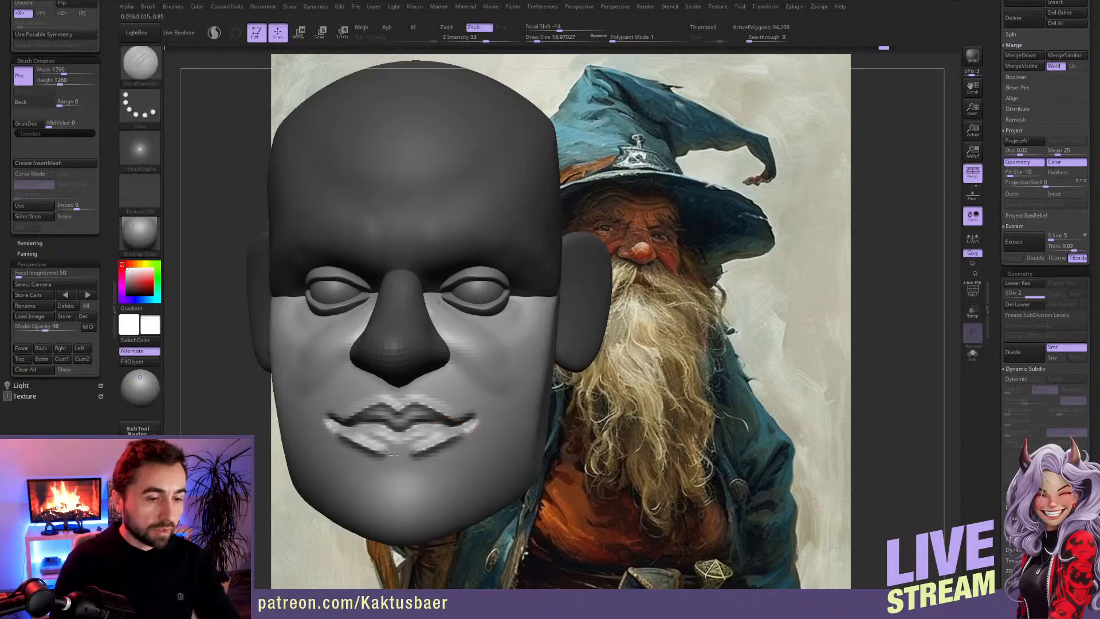
mouse_move(414, 425)
right_mouse_down()
mouse_move(364, 425)
mouse_move(425, 418)
right_mouse_up()
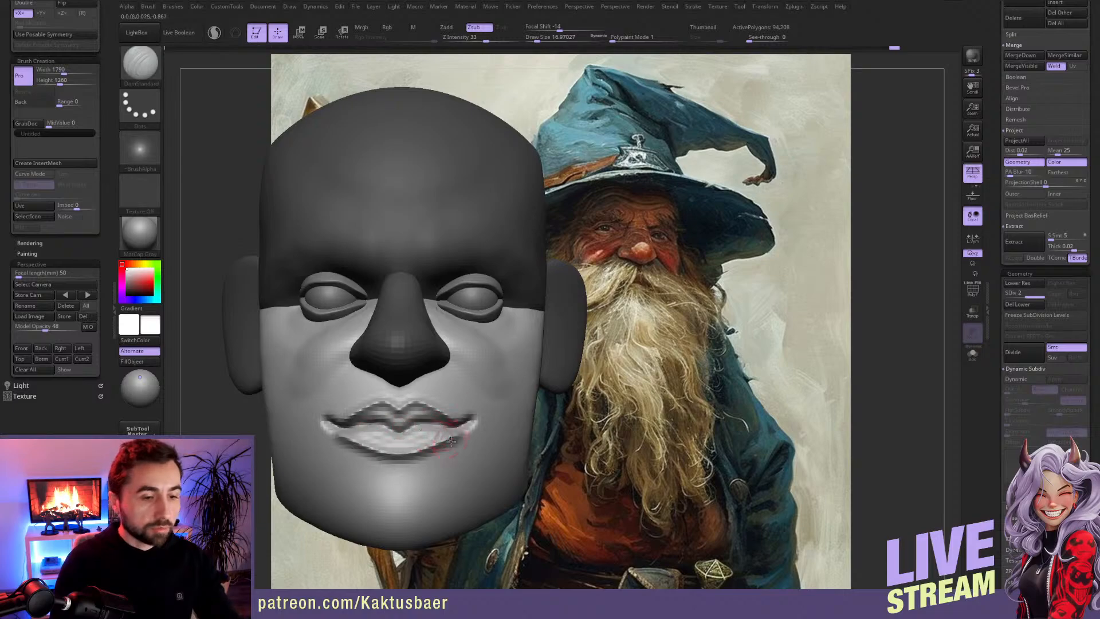
Step: Reshape the lips and chin in profile with the Move brush at draw sizes of about 51 to 73
key("b")
key("m")
key("v")
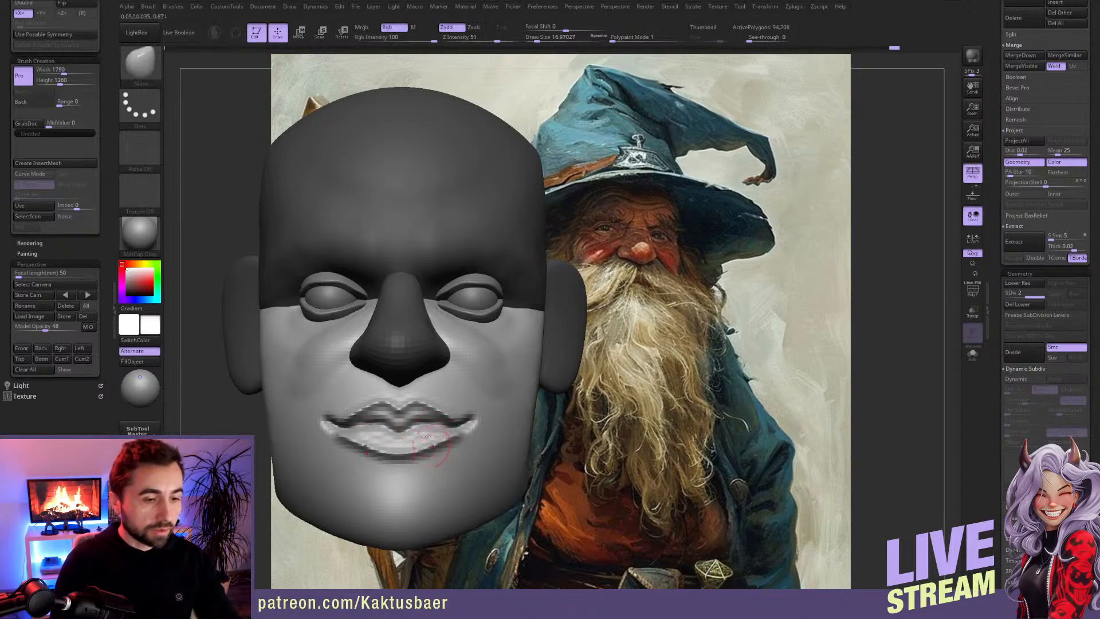
right_click_drag(414, 427, 402, 414)
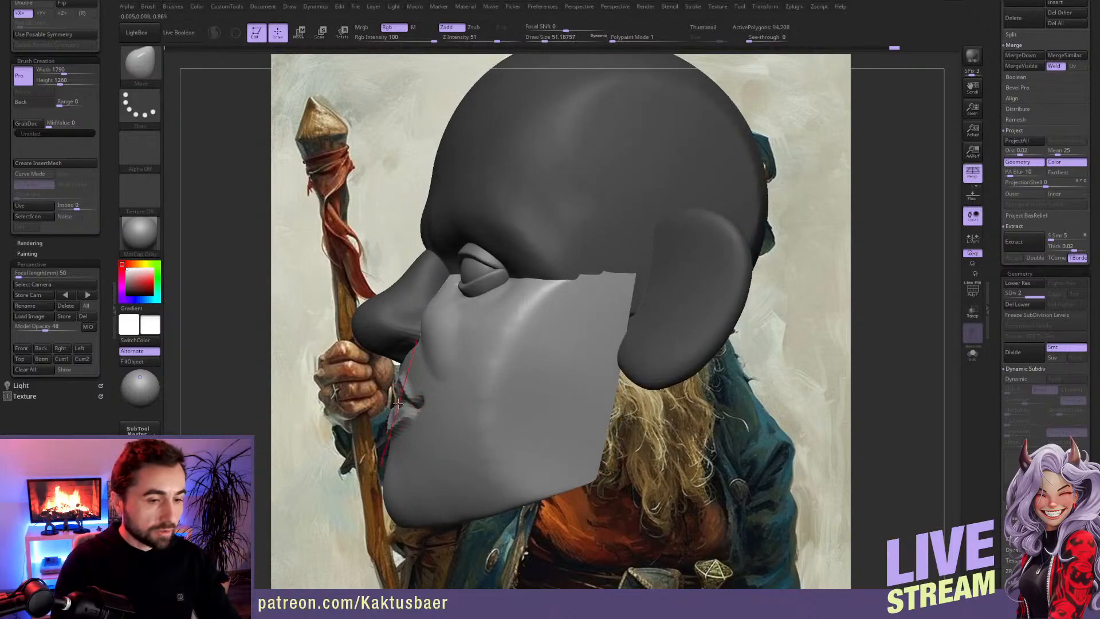
right_click_drag(393, 450, 391, 408, "alt")
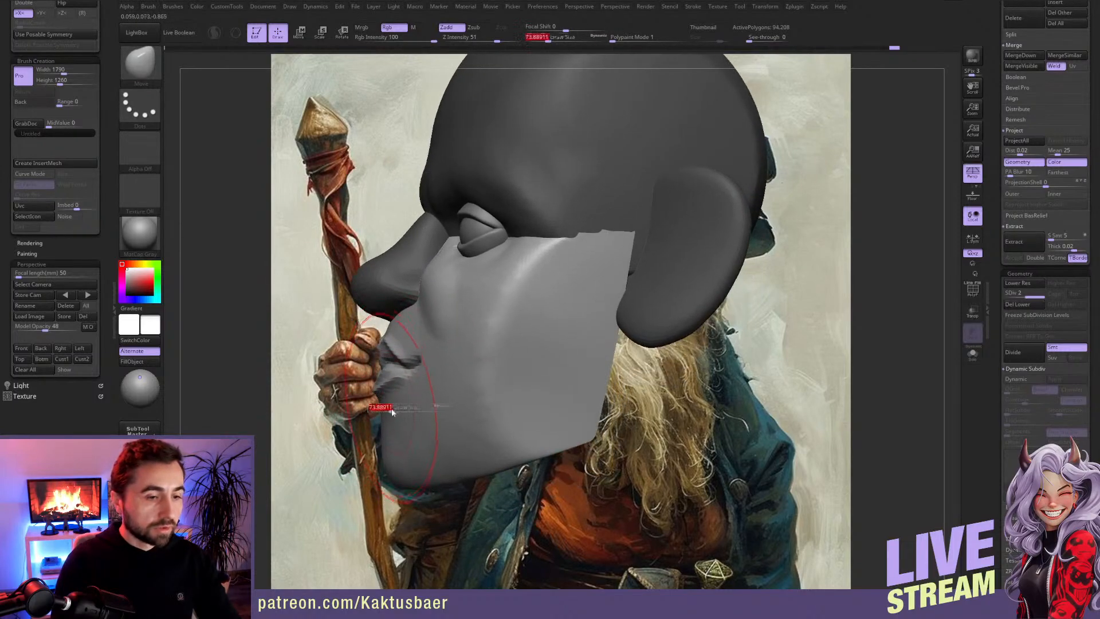
left_click_drag(387, 413, 377, 414)
key("s")
left_click_drag(385, 452, 374, 440)
right_click_drag(373, 440, 431, 441)
Step: Soften and adjust the mouth and lower face with the Move brush at draw size about 33
right_click_drag(384, 394, 452, 400, "alt")
key("s")
mouse_move(446, 398)
left_mouse_down()
mouse_move(504, 367)
mouse_move(435, 355)
mouse_move(492, 389)
left_mouse_up()
mouse_move(494, 388)
right_mouse_down()
mouse_move(512, 376)
mouse_move(447, 375)
right_mouse_up()
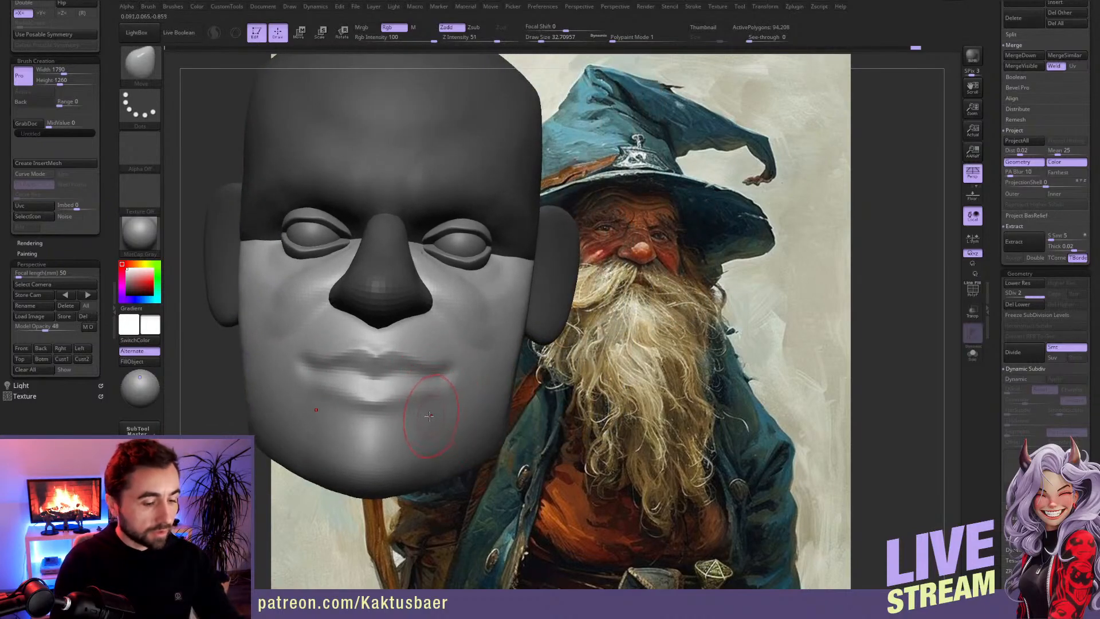
Step: Build up the philtrum and lips with the ClayBuildup brush at draw sizes of about 13 to 18, smoothing the strokes
key("b")
key("c")
key("b")
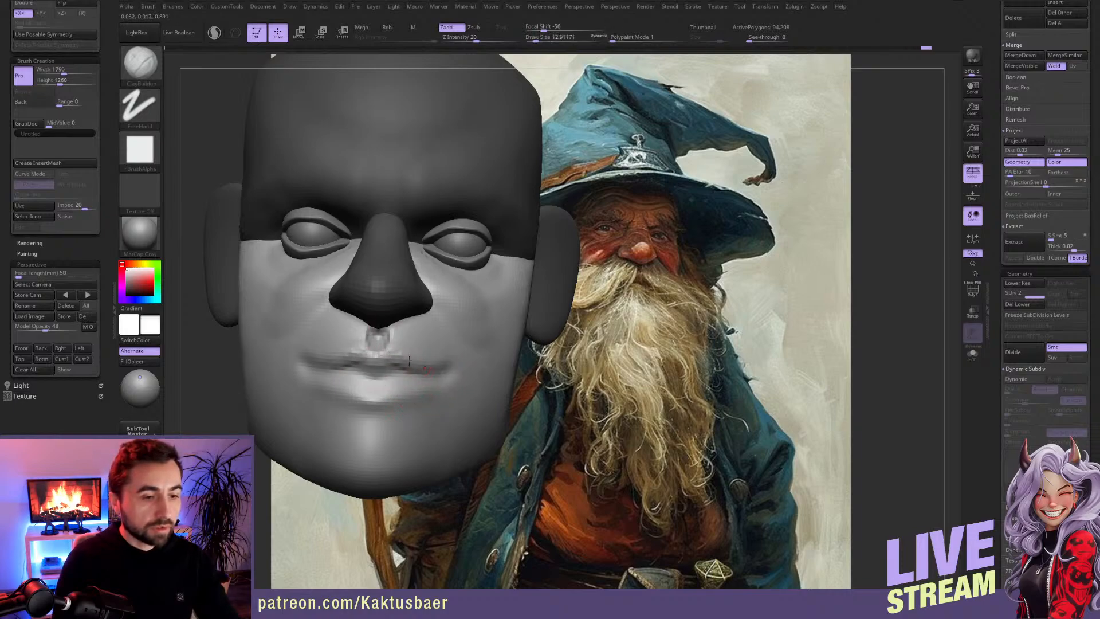
left_click_drag(405, 373, 411, 378)
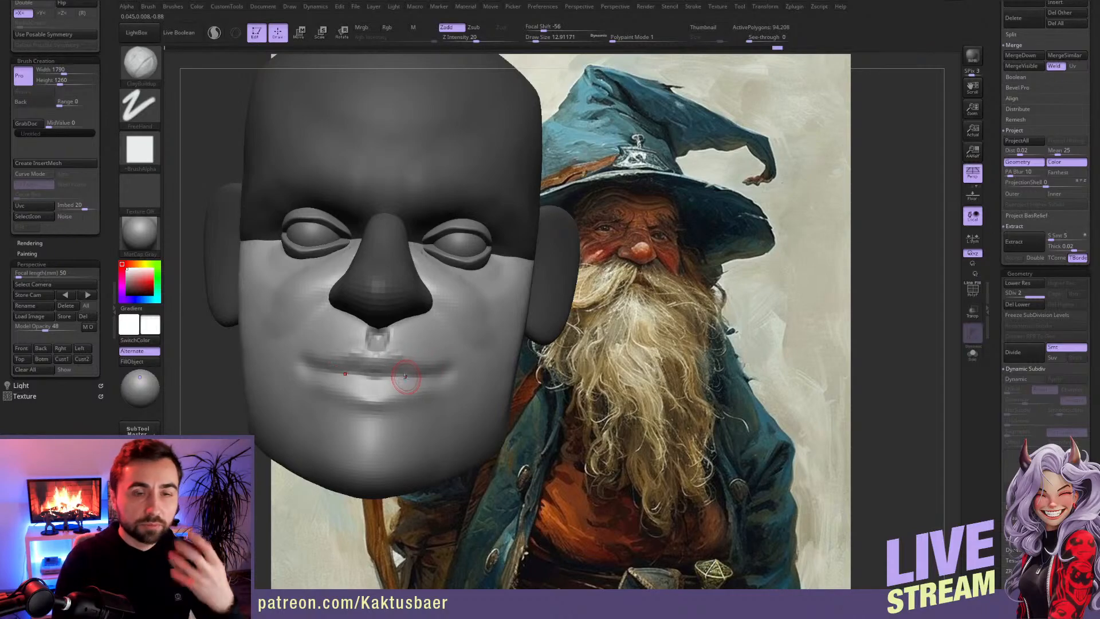
key("bracketright")
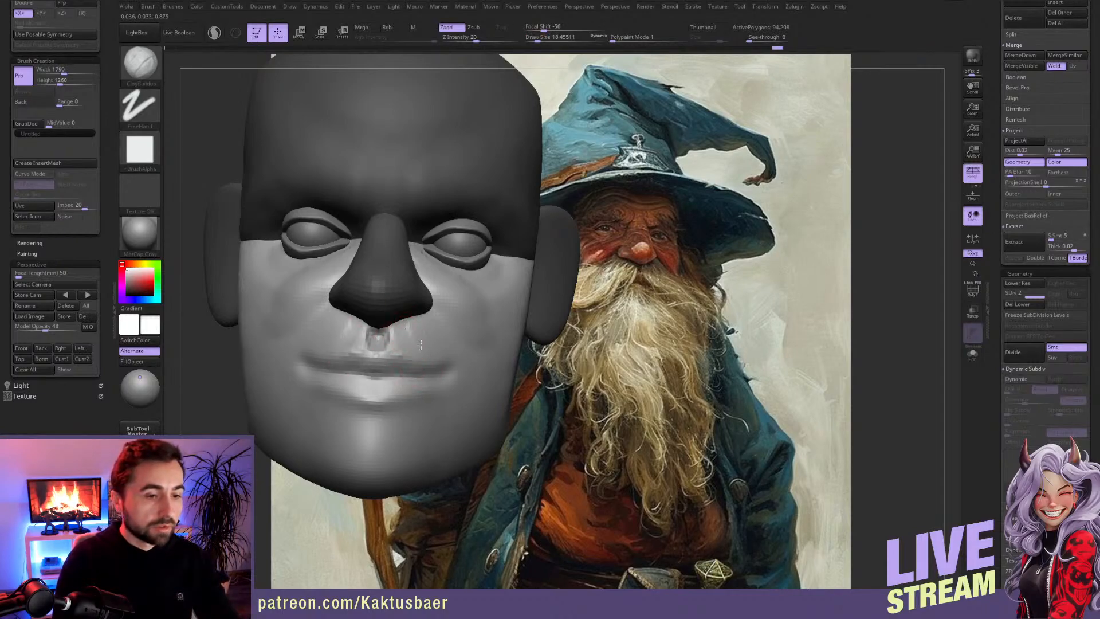
key("shift")
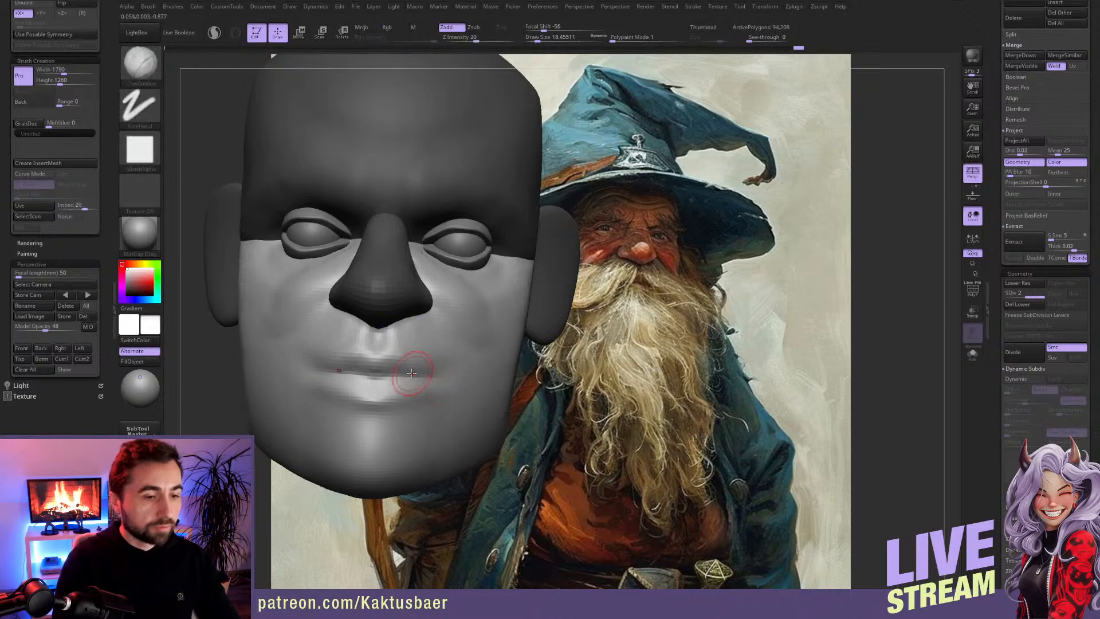
mouse_move(408, 380)
left_mouse_down()
mouse_move(391, 389)
mouse_move(406, 388)
left_mouse_up()
Step: Recut the line between the lips and deepen the mouth corners with the DamStandard brush at draw size about 14
key("b")
key("d")
key("s")
right_click_drag(424, 377, 409, 381)
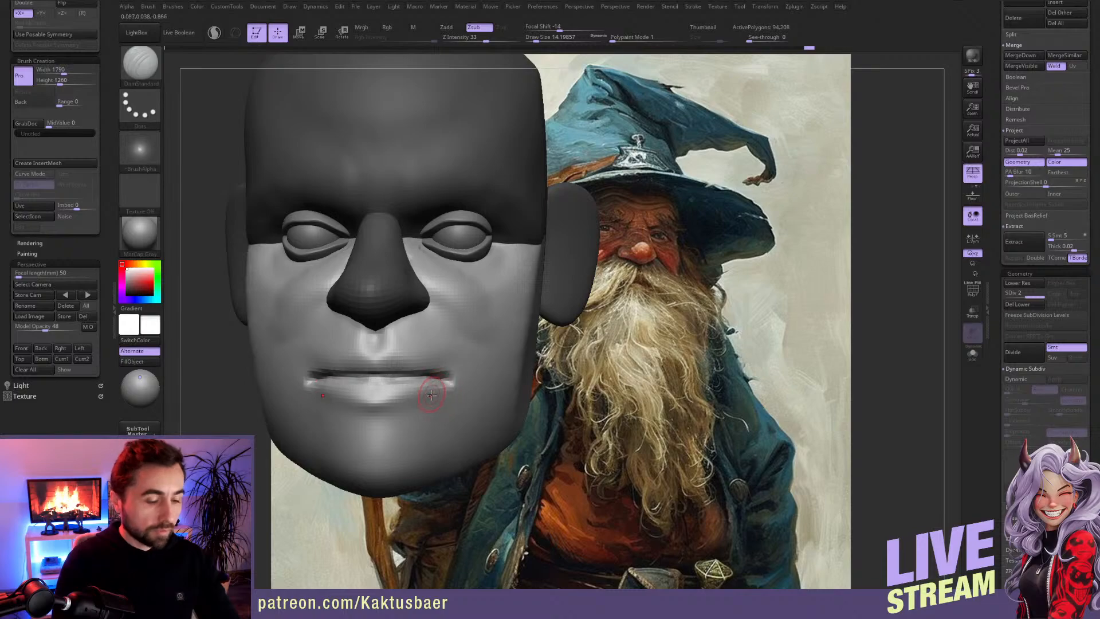
Step: Adjust the curve and corners of the lips with the Move brush at draw size about 24
key("b")
key("m")
key("v")
key("s")
mouse_move(436, 384)
left_mouse_down()
mouse_move(454, 381)
mouse_move(377, 379)
left_mouse_up()
key("s")
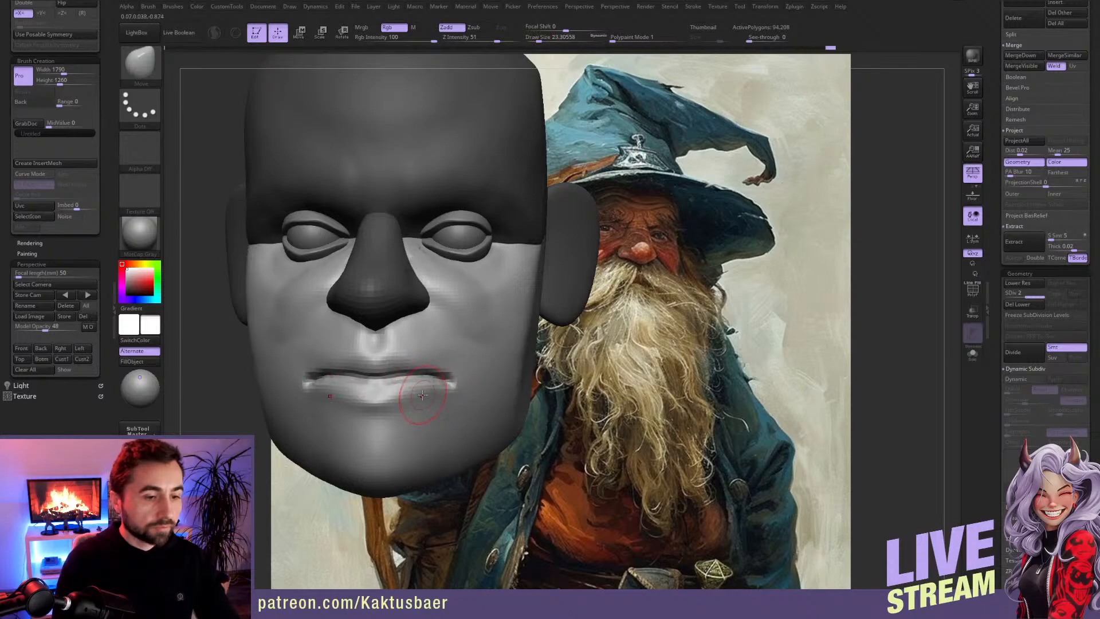
Step: Add volume to the lower lip, chin and mouth corners with the ClayBuildup brush, enlarging the draw size to about 37
key("b")
key("c")
key("b")
mouse_move(396, 402)
left_mouse_down()
mouse_move(379, 402)
mouse_move(408, 424)
mouse_move(390, 429)
mouse_move(420, 427)
mouse_move(401, 441)
mouse_move(415, 452)
mouse_move(381, 458)
mouse_move(423, 461)
mouse_move(391, 406)
mouse_move(422, 409)
mouse_move(414, 381)
mouse_move(450, 378)
left_mouse_up()
key("s")
right_click_drag(445, 383, 438, 355, "ctrl")
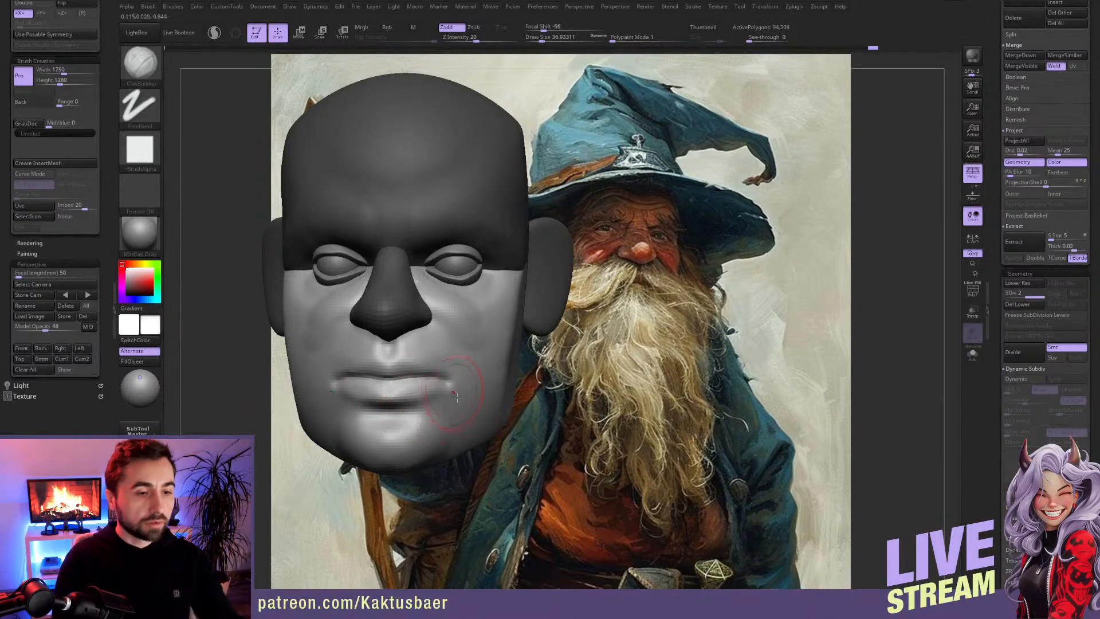
Step: Build up the nasolabial folds, cheekbones and jaw sides with the ClayBuildup brush at draw size about 37
mouse_move(430, 383)
right_mouse_down()
mouse_move(378, 379)
mouse_move(385, 367)
right_mouse_up()
mouse_move(458, 318)
left_mouse_down()
mouse_move(491, 340)
mouse_move(477, 332)
mouse_move(480, 358)
left_mouse_up()
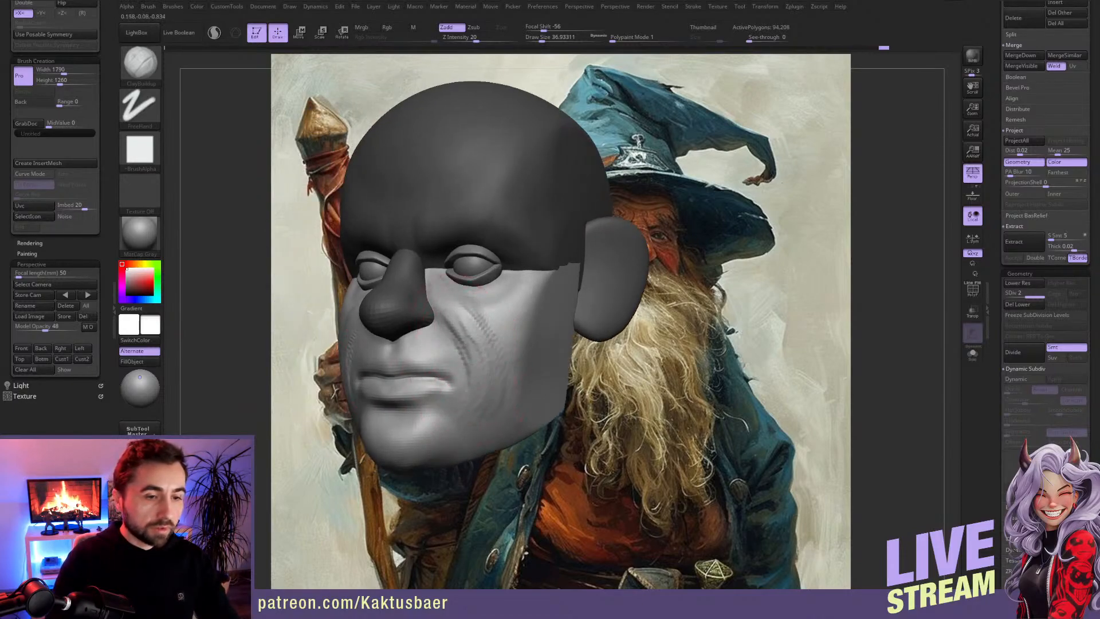
right_click_drag(480, 385, 471, 384)
mouse_move(524, 329)
left_mouse_down()
mouse_move(517, 395)
mouse_move(526, 360)
mouse_move(498, 424)
left_mouse_up()
right_click_drag(486, 376, 427, 369, "alt")
left_click_drag(435, 321, 449, 352)
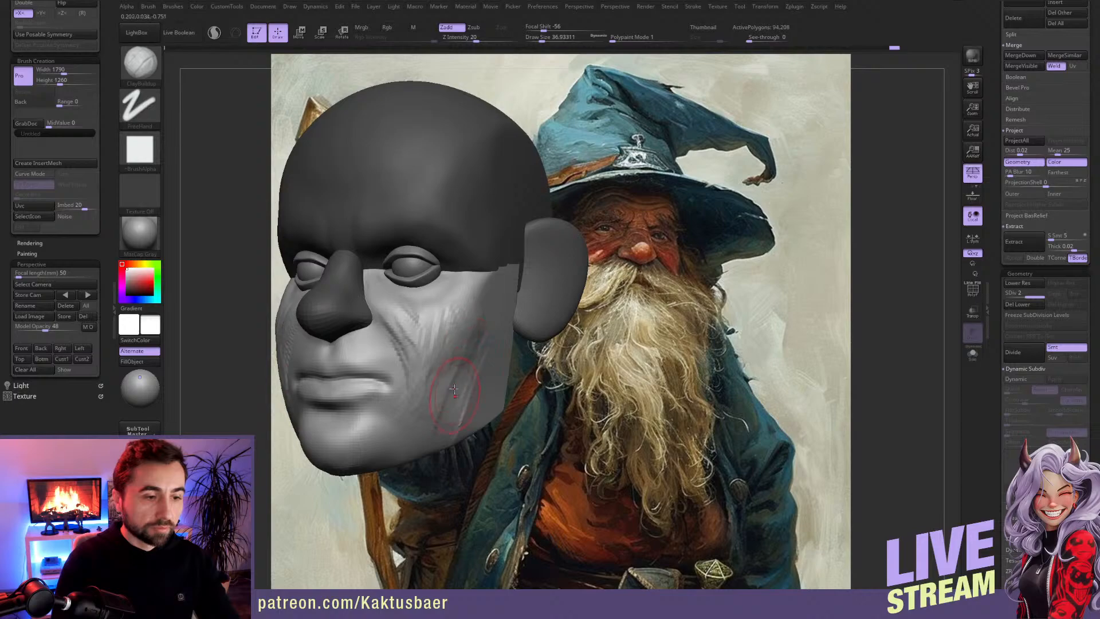
Step: Smooth the chin and cheeks and refine the area beneath the eyes with ClayBuildup at draw size about 18
right_click_drag(363, 465, 371, 373, "alt")
mouse_move(371, 372)
left_mouse_down()
mouse_move(367, 413)
mouse_move(376, 400)
left_mouse_up()
mouse_move(361, 406)
right_mouse_down()
mouse_move(384, 369)
mouse_move(423, 370)
right_mouse_up()
left_click_drag(424, 350, 417, 312, "shift")
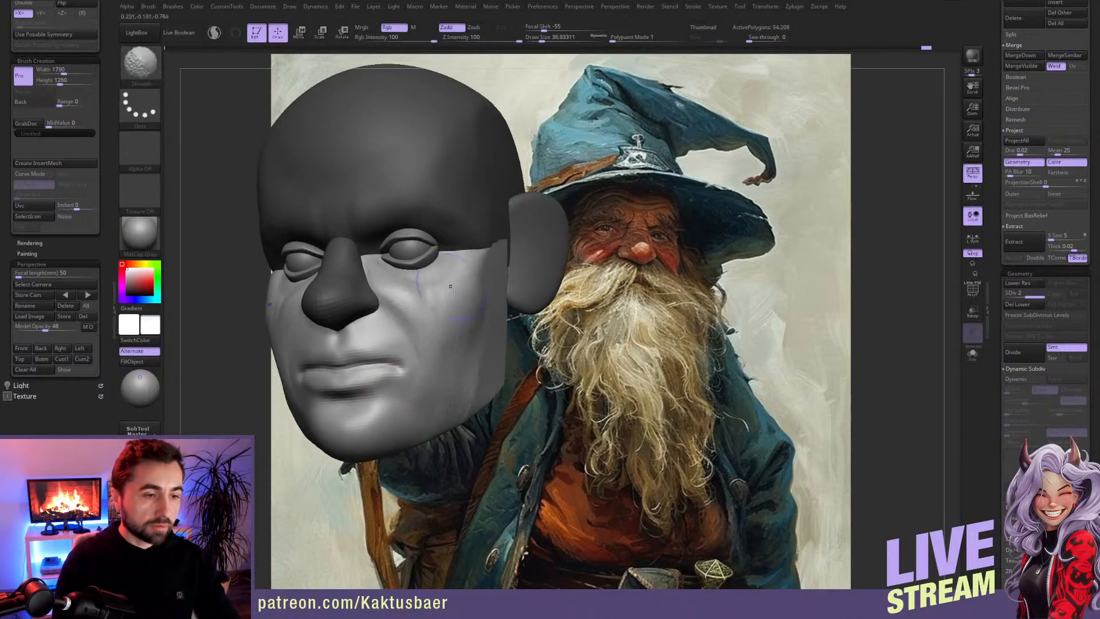
key("bracketleft")
mouse_move(422, 277)
right_mouse_down()
mouse_move(411, 277)
mouse_move(412, 300)
right_mouse_up()
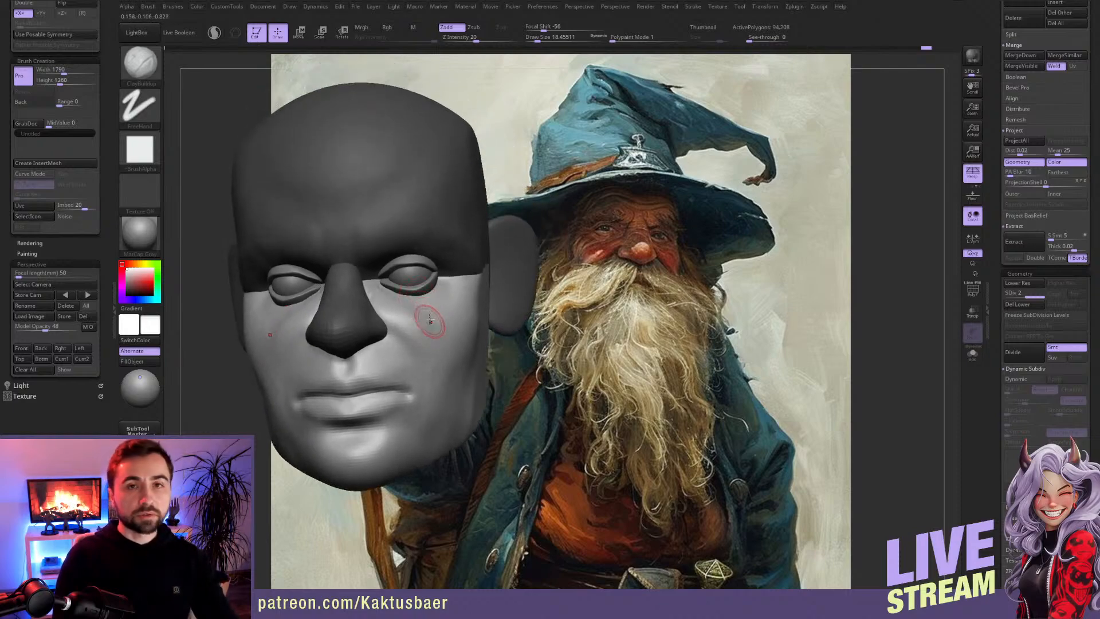
Step: Clear the mask and adjust the sides of the face with the Move brush at draw sizes of about 56 and 44
right_click_drag(452, 314, 462, 279)
key("b")
key("m")
key("v")
key("]")
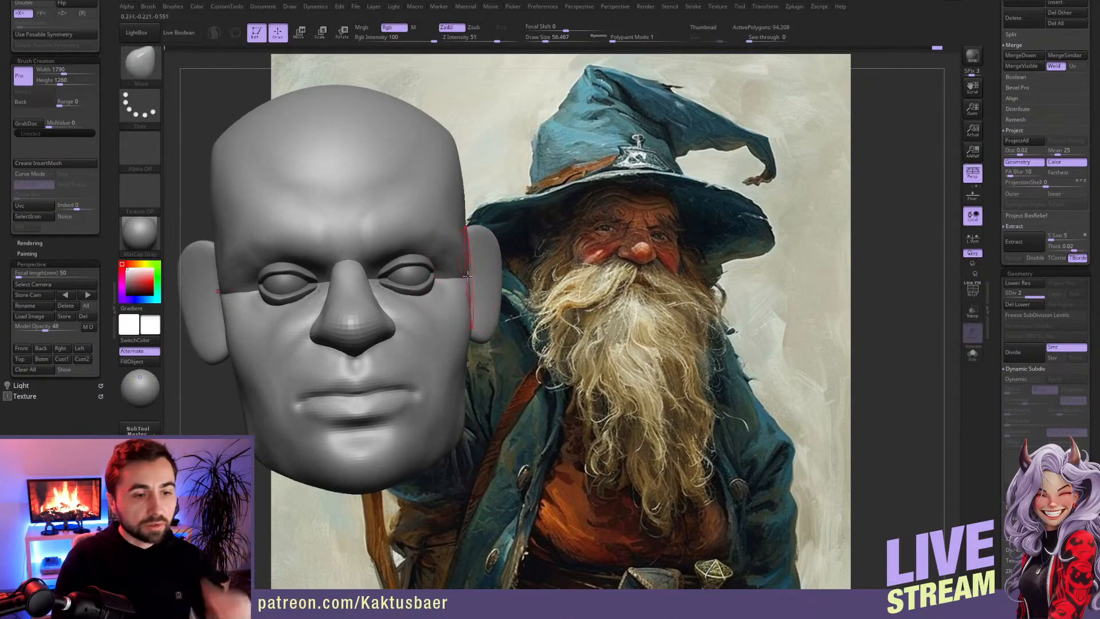
right_click_drag(468, 295, 440, 312)
mouse_move(473, 356)
left_mouse_down()
mouse_move(472, 331)
mouse_move(467, 350)
left_mouse_up()
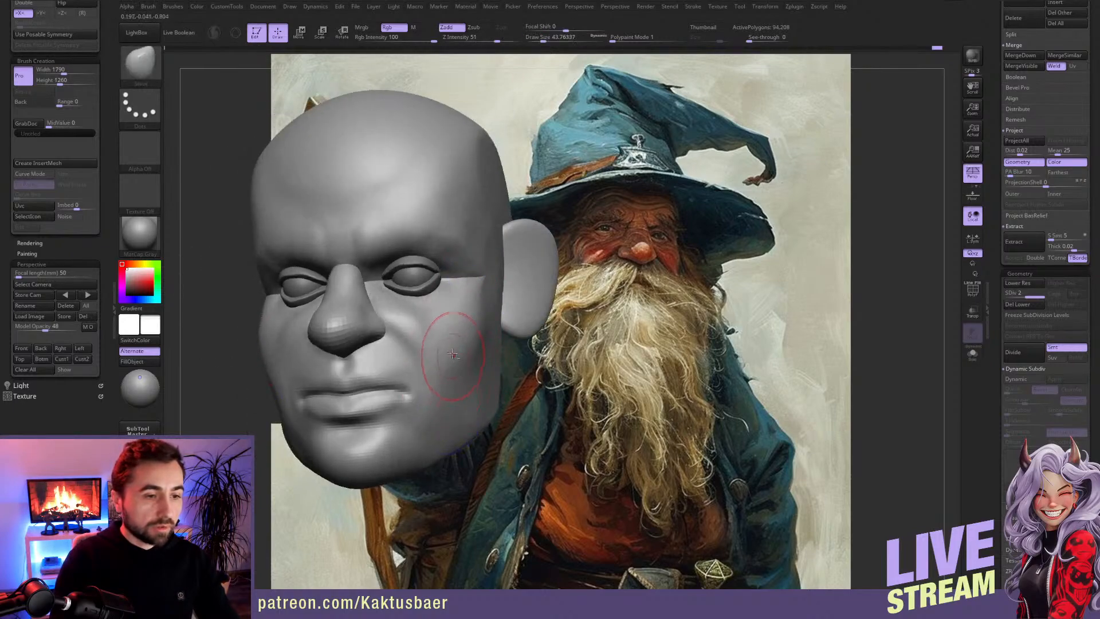
Step: Reshape the back of the skull in side view with the Move brush at draw size about 145
right_click_drag(442, 363, 375, 220)
mouse_move(485, 238)
right_mouse_down()
mouse_move(527, 226)
mouse_move(601, 247)
right_mouse_up()
key("bracketright")
left_click_drag(621, 249, 631, 245)
left_click_drag(632, 358, 626, 368)
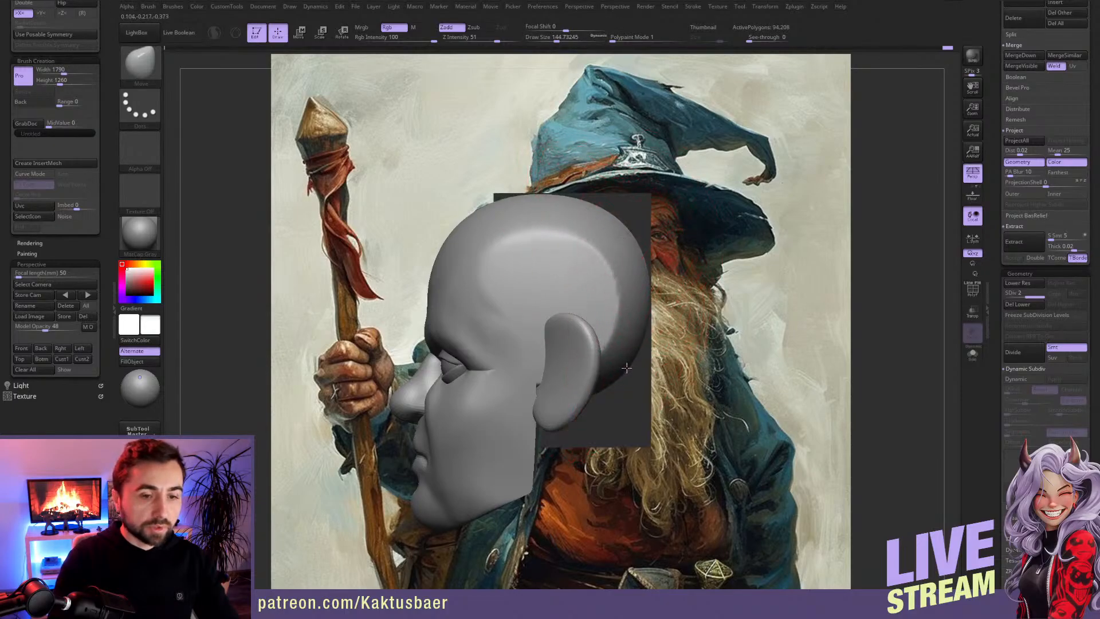
right_click_drag(544, 344, 595, 358)
right_click_drag(498, 381, 564, 337, "alt")
Step: Reduce the Move brush to draw size about 44 and mask the whole head except the ears
key("bracketleft")
key("bracketleft")
key("bracketleft")
key("bracketleft")
key("bracketleft")
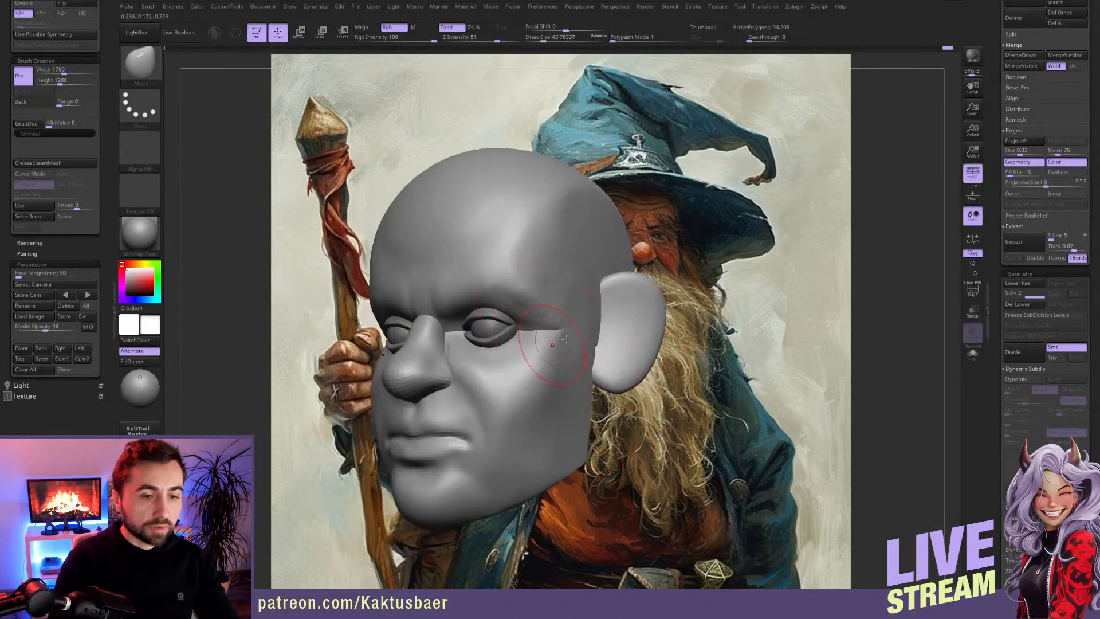
key("w")
left_click(628, 331, "alt")
key("q")
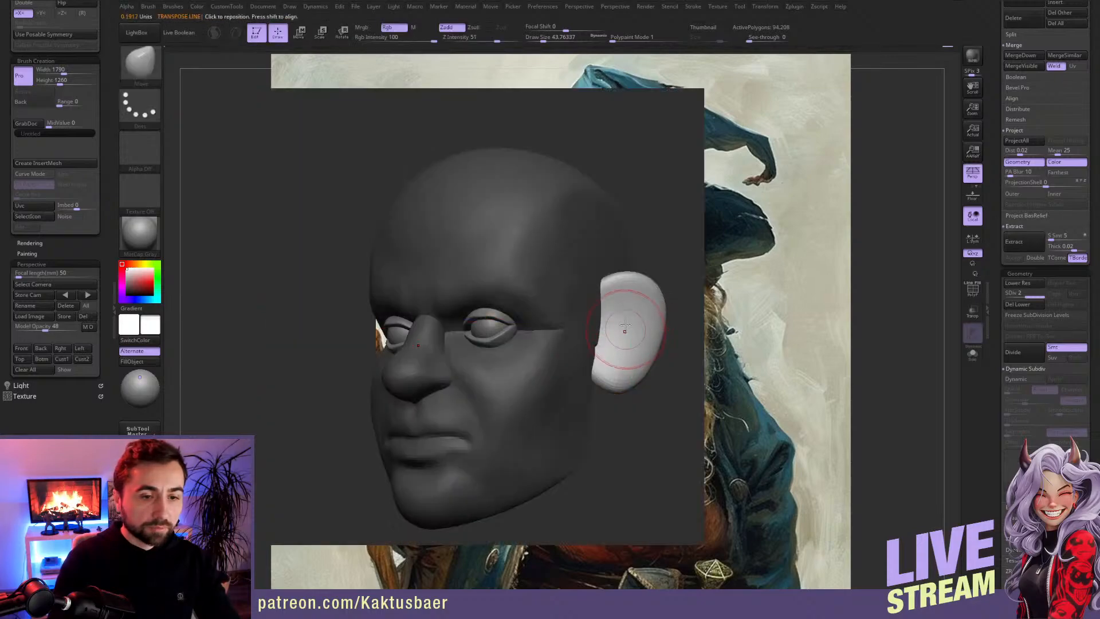
right_click_drag(621, 318, 597, 322, "alt")
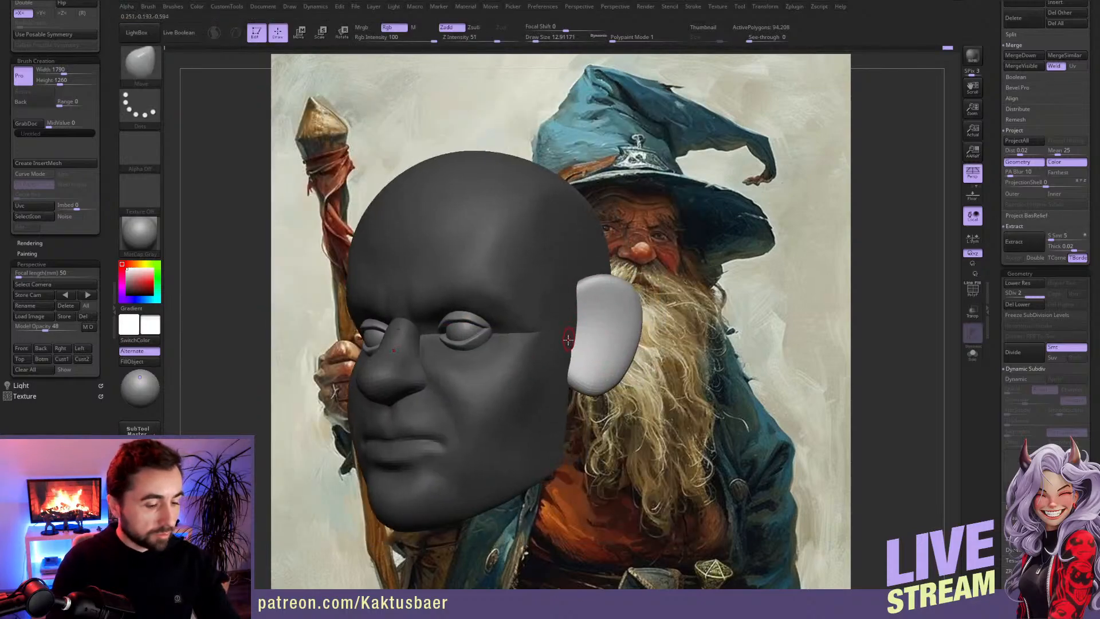
Step: Carve the inner hollow and rim of the ears with the ClayBuildup brush at draw size about 22
key("b")
key("c")
key("b")
mouse_move(606, 345)
left_mouse_down()
mouse_move(606, 292)
mouse_move(594, 324)
left_mouse_up()
key("bracketright")
key("bracketright")
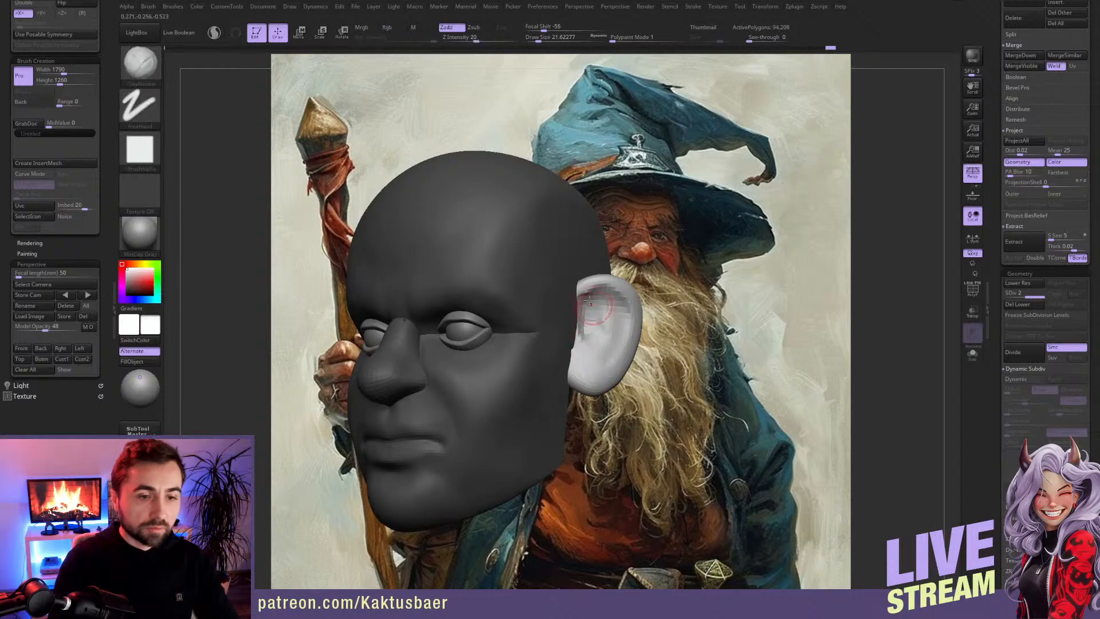
mouse_move(616, 331)
left_mouse_down()
mouse_move(613, 361)
mouse_move(599, 368)
left_mouse_up()
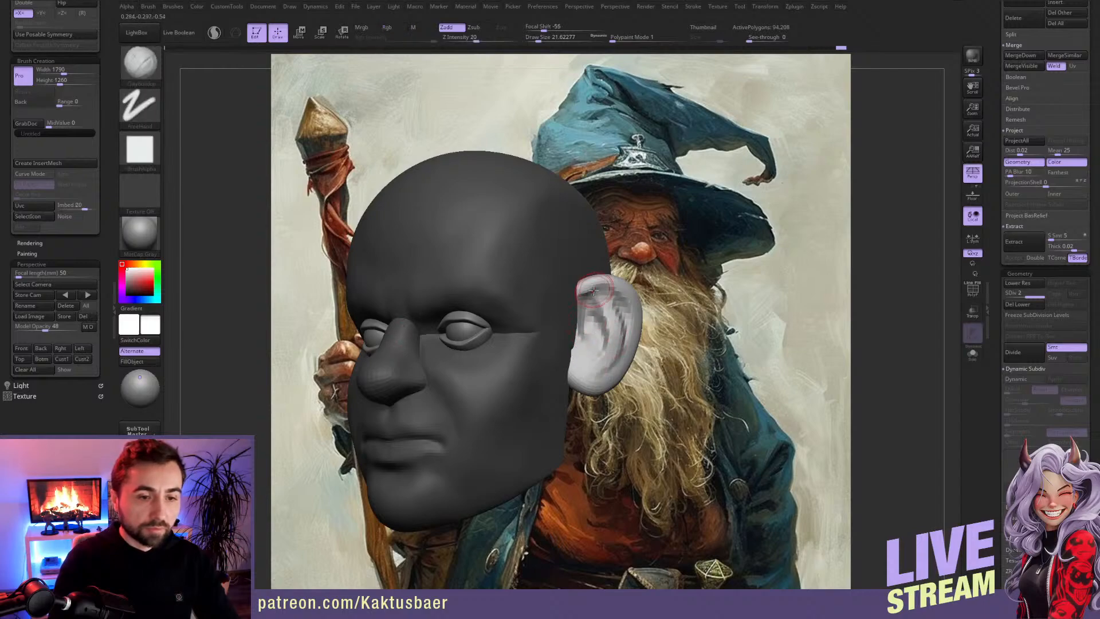
mouse_move(572, 325)
left_mouse_down()
mouse_move(593, 290)
mouse_move(580, 298)
left_mouse_up()
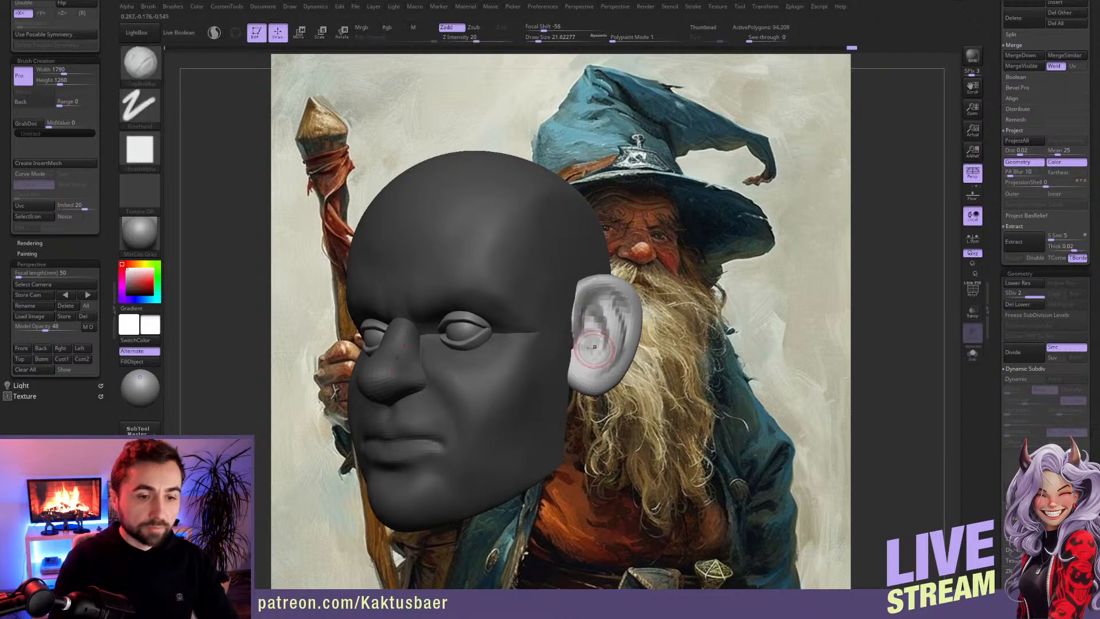
Step: Smooth and refine the inner folds of the ears with the ClayBuildup brush
key("ctrl+shift")
right_click_drag(602, 353, 618, 351)
mouse_move(600, 298)
left_mouse_down()
mouse_move(623, 317)
mouse_move(607, 368)
mouse_move(614, 340)
left_mouse_up()
mouse_move(569, 334)
right_mouse_down()
mouse_move(623, 323)
mouse_move(608, 328)
right_mouse_up()
Step: Adjust the outline of the ears with the Move brush
key("b")
key("m")
key("v")
key("s")
left_click_drag(610, 313, 617, 313)
Step: Keep only the upper head unmasked and flatten and smooth the forehead and skull with the TrimDynamic brush
mouse_move(558, 254)
right_mouse_down()
mouse_move(550, 233)
mouse_move(564, 229)
mouse_move(565, 259)
right_mouse_up()
key("b")
key("t")
key("d")
mouse_move(565, 259)
left_mouse_down()
mouse_move(572, 245)
mouse_move(543, 292)
mouse_move(517, 235)
left_mouse_up()
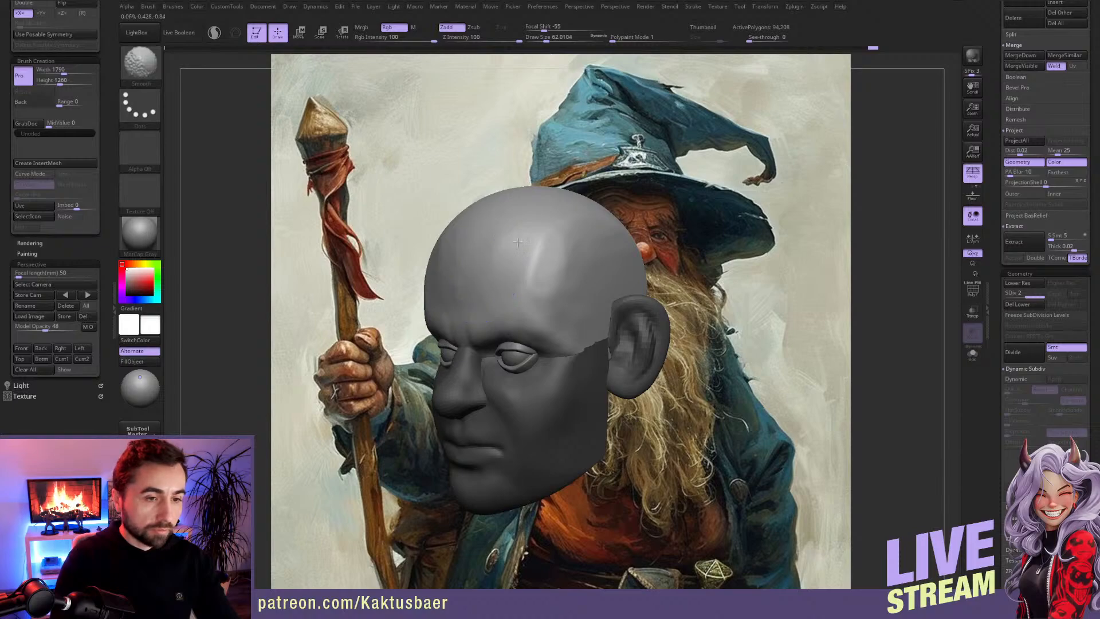
left_click_drag(564, 276, 563, 286, "shift")
right_click_drag(551, 286, 519, 285)
left_click_drag(566, 282, 566, 291, "shift")
mouse_move(566, 294)
right_mouse_down()
mouse_move(597, 312)
mouse_move(545, 277)
mouse_move(564, 280)
mouse_move(494, 285)
mouse_move(487, 313)
mouse_move(497, 292)
mouse_move(461, 306)
mouse_move(361, 299)
right_mouse_up()
Step: Build up the outer brow and temple with the ClayBuildup brush at draw sizes of about 20 to 31, smoothing the strokes
key("bracketleft")
key("b")
key("c")
key("b")
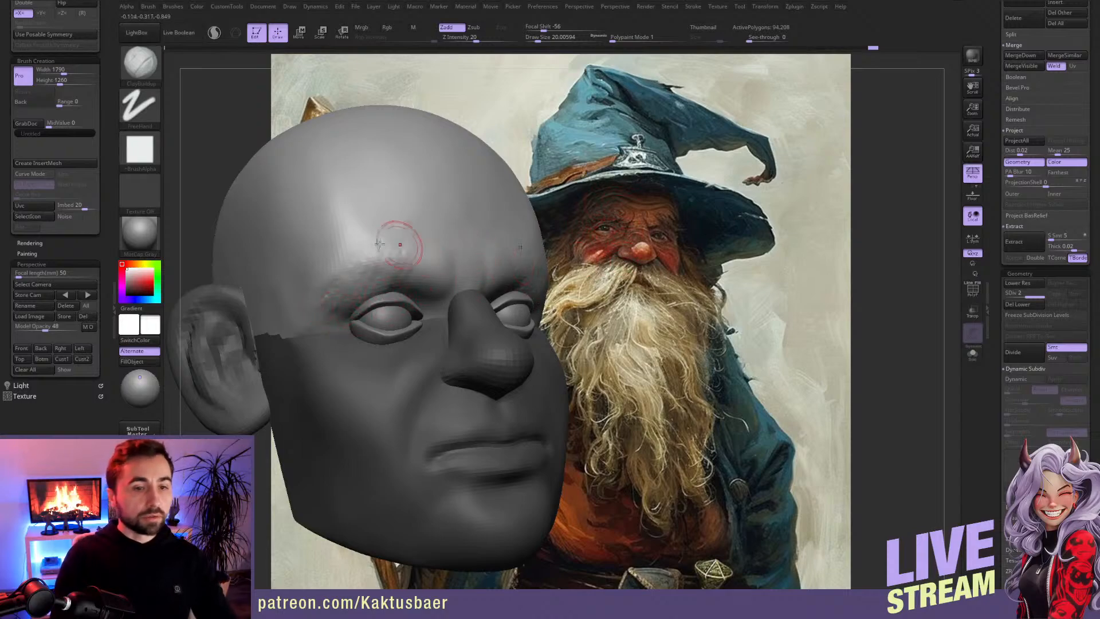
mouse_move(326, 285)
left_mouse_down()
mouse_move(358, 251)
mouse_move(340, 264)
mouse_move(355, 243)
mouse_move(324, 233)
left_mouse_up()
key("s")
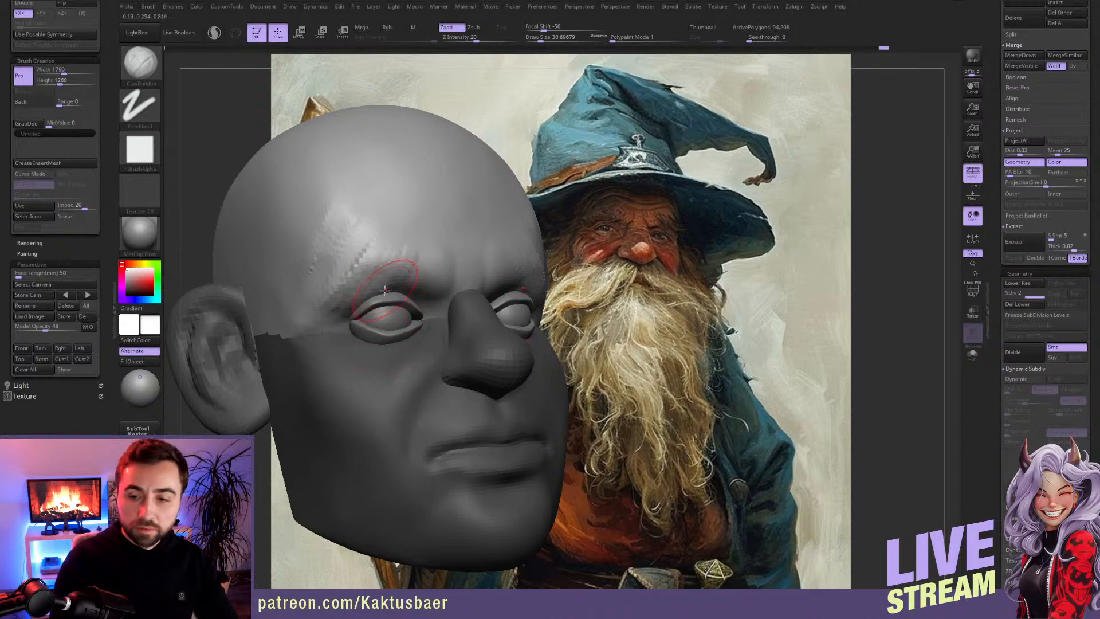
right_click_drag(382, 311, 398, 327, "alt")
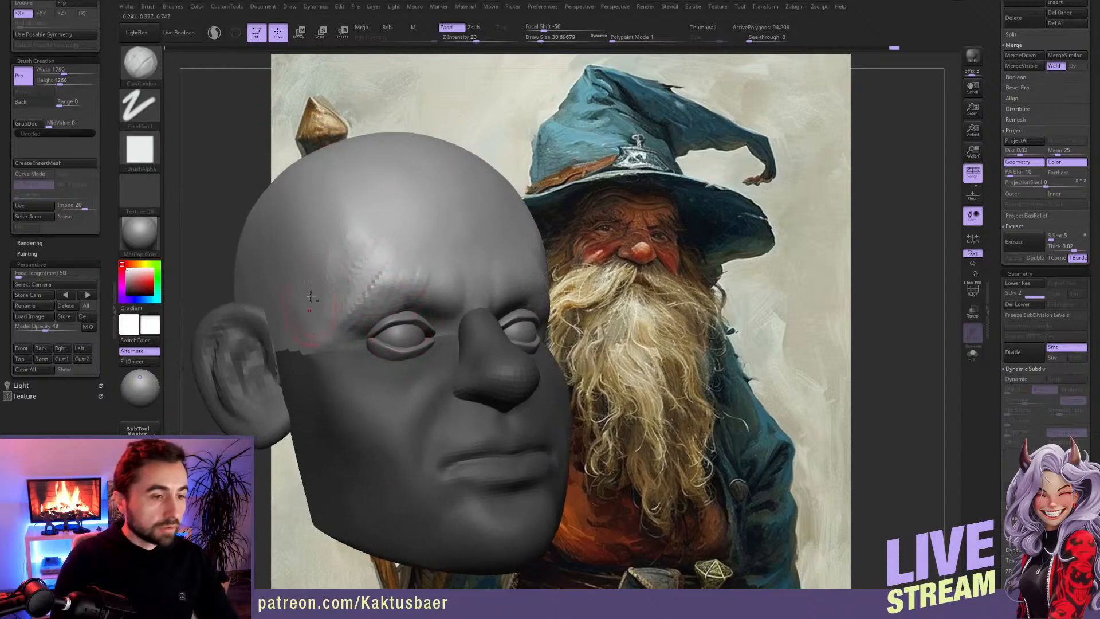
key("shift")
mouse_move(356, 258)
left_mouse_down("shift")
mouse_move(354, 324)
mouse_move(390, 281)
mouse_move(367, 288)
mouse_move(395, 308)
left_mouse_up("shift")
Step: Add a fleshy fold over the outer eye and brow with ClayBuildup at draw sizes of about 11 to 20, and smooth it
key("s")
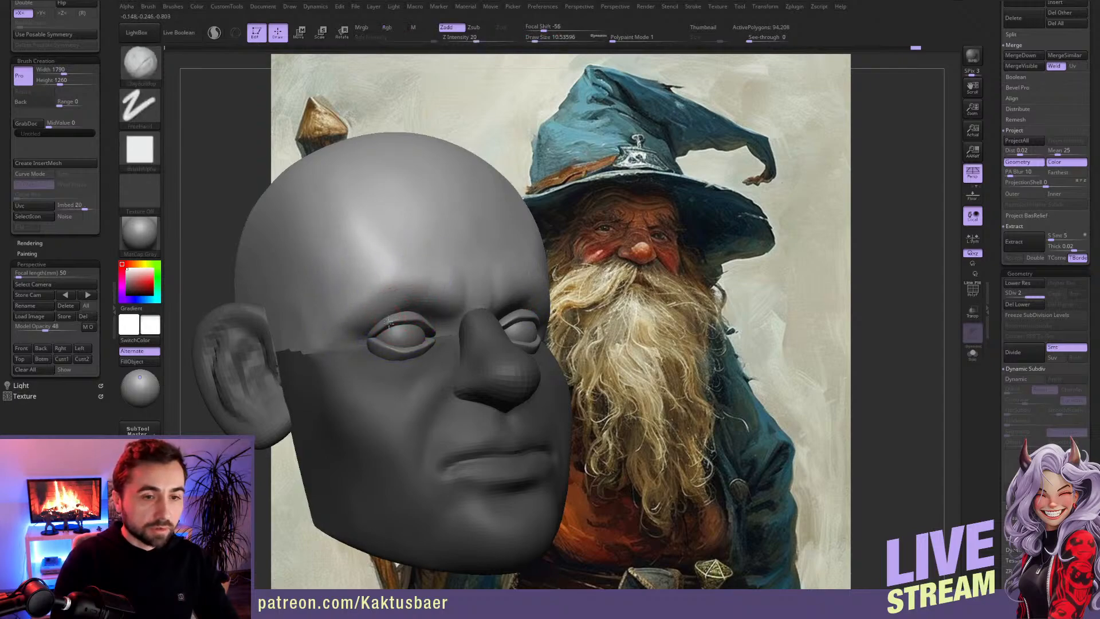
right_click_drag(389, 322, 375, 324, "ctrl")
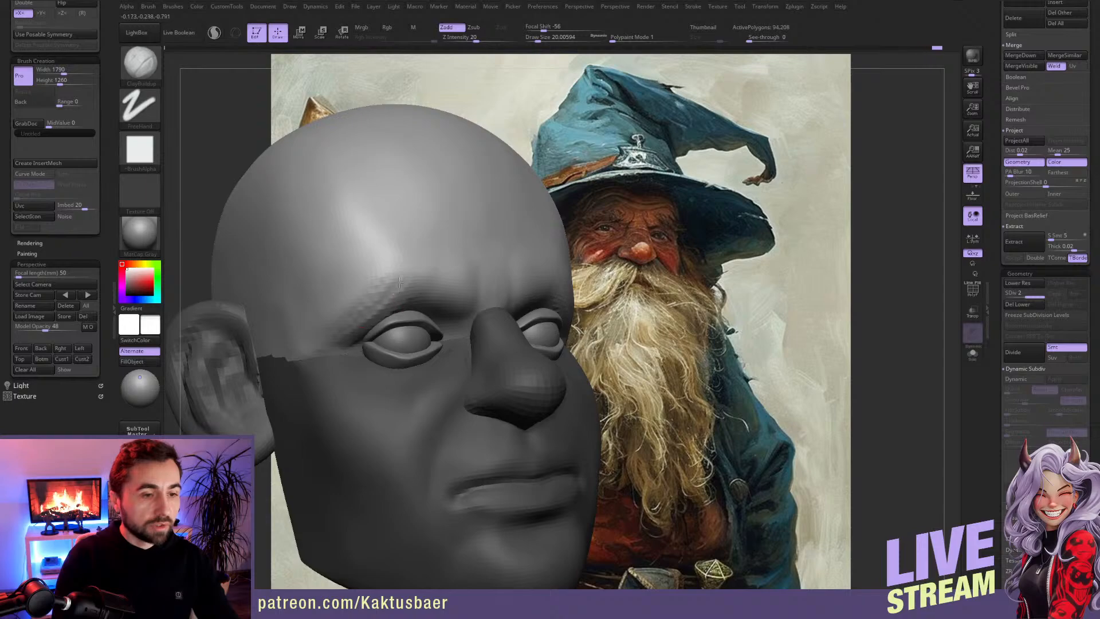
mouse_move(388, 310)
left_mouse_down()
mouse_move(364, 298)
mouse_move(396, 270)
mouse_move(363, 277)
mouse_move(380, 256)
mouse_move(334, 311)
left_mouse_up()
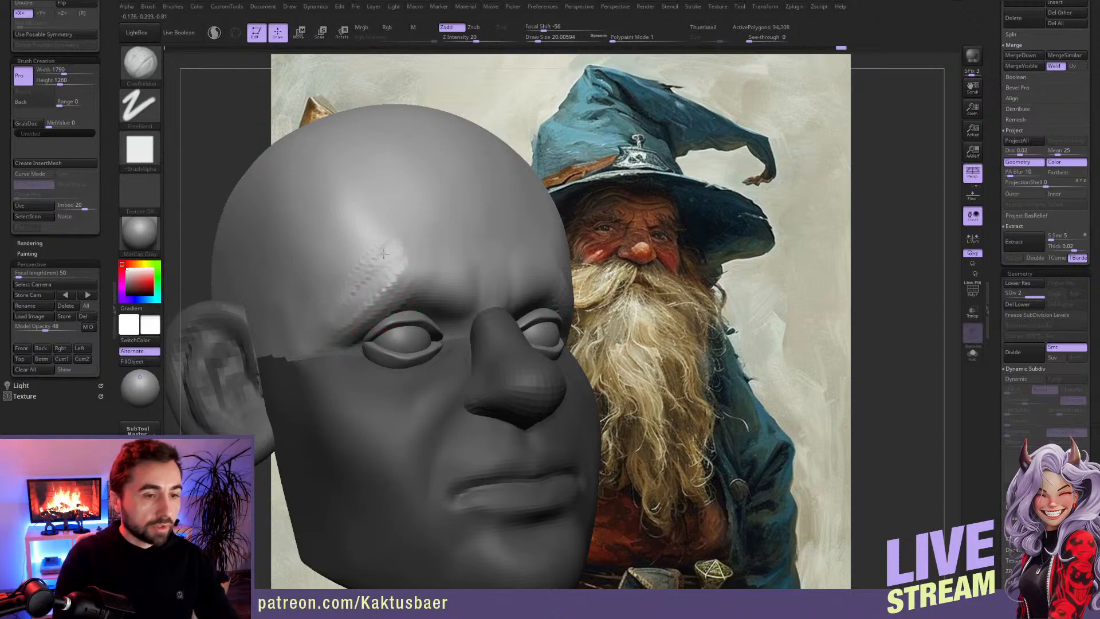
mouse_move(413, 287)
left_mouse_down("shift")
mouse_move(374, 292)
mouse_move(394, 255)
left_mouse_up("shift")
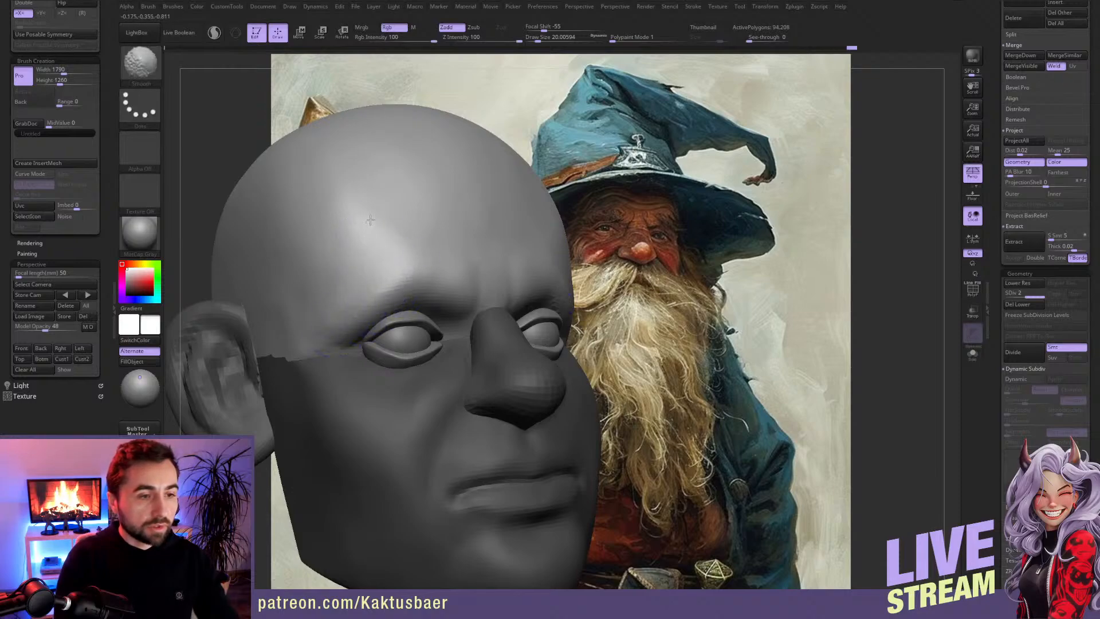
Step: Smooth the temple and build up the brow and horizontal forehead wrinkles with ClayBuildup at draw sizes of about 14 to 27
left_click_drag(313, 211, 323, 286, "shift")
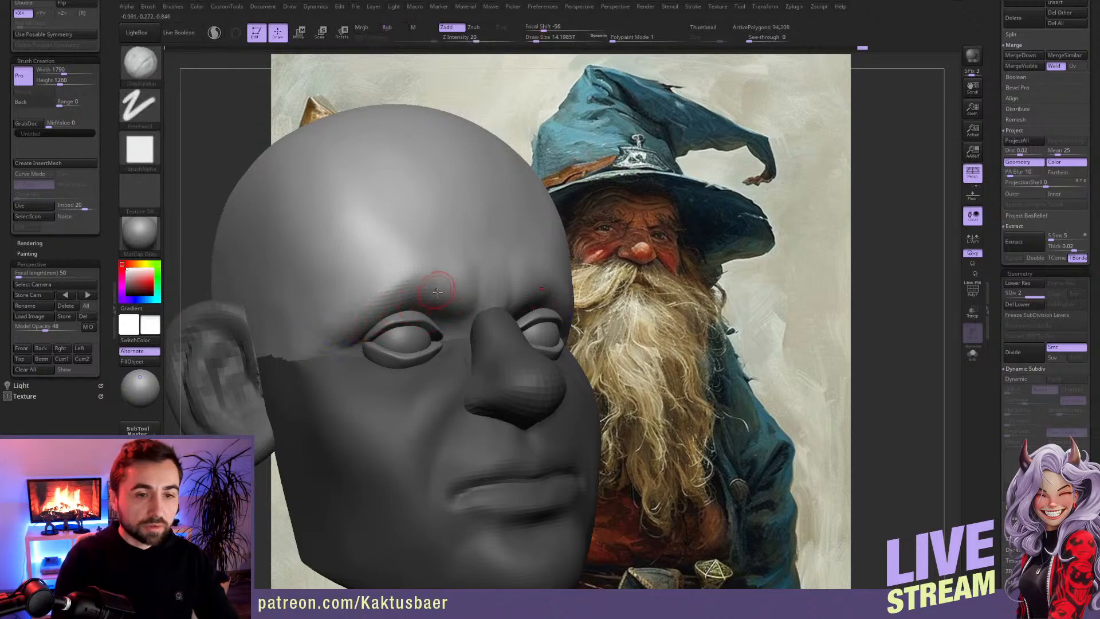
right_click_drag(461, 278, 449, 279)
key("s")
left_click_drag(470, 292, 474, 293)
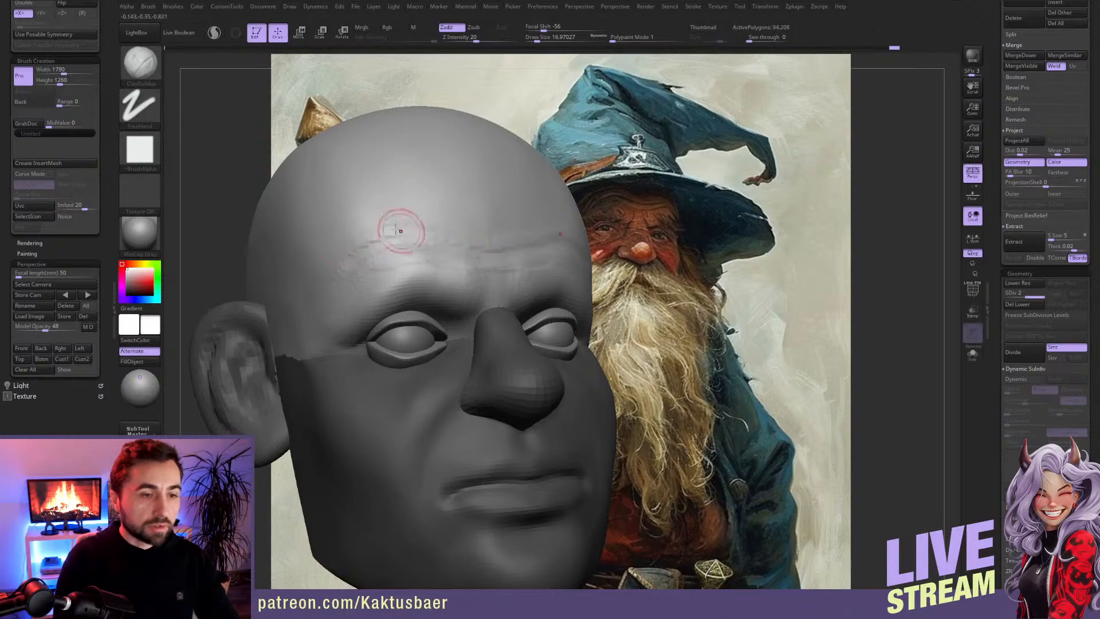
key("s")
left_click(458, 239)
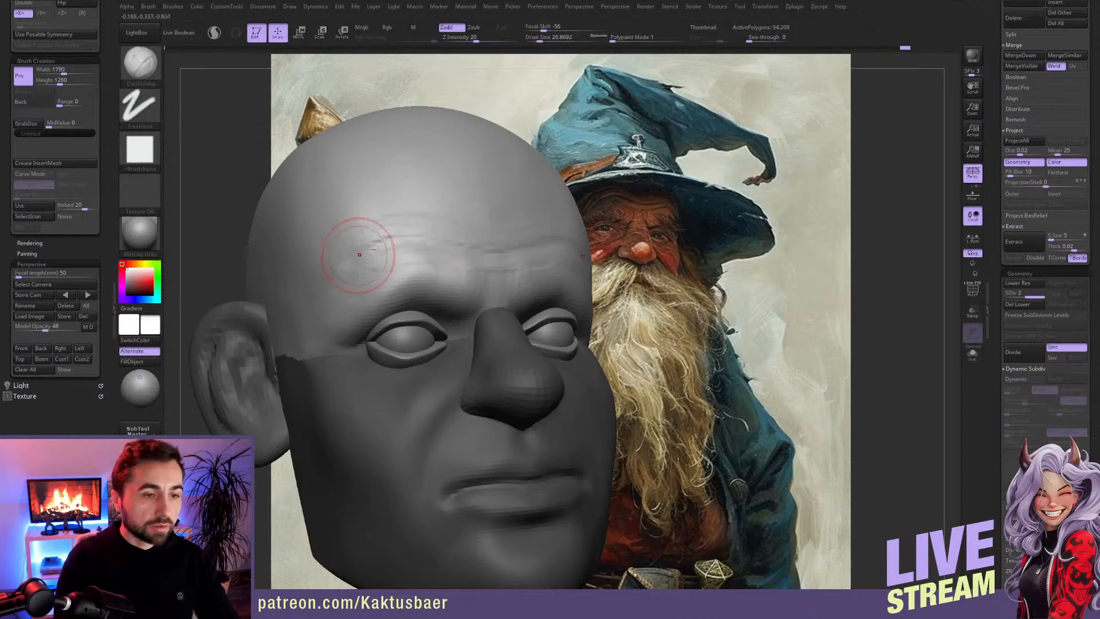
mouse_move(387, 210)
left_mouse_down()
mouse_move(496, 202)
mouse_move(452, 204)
left_mouse_up()
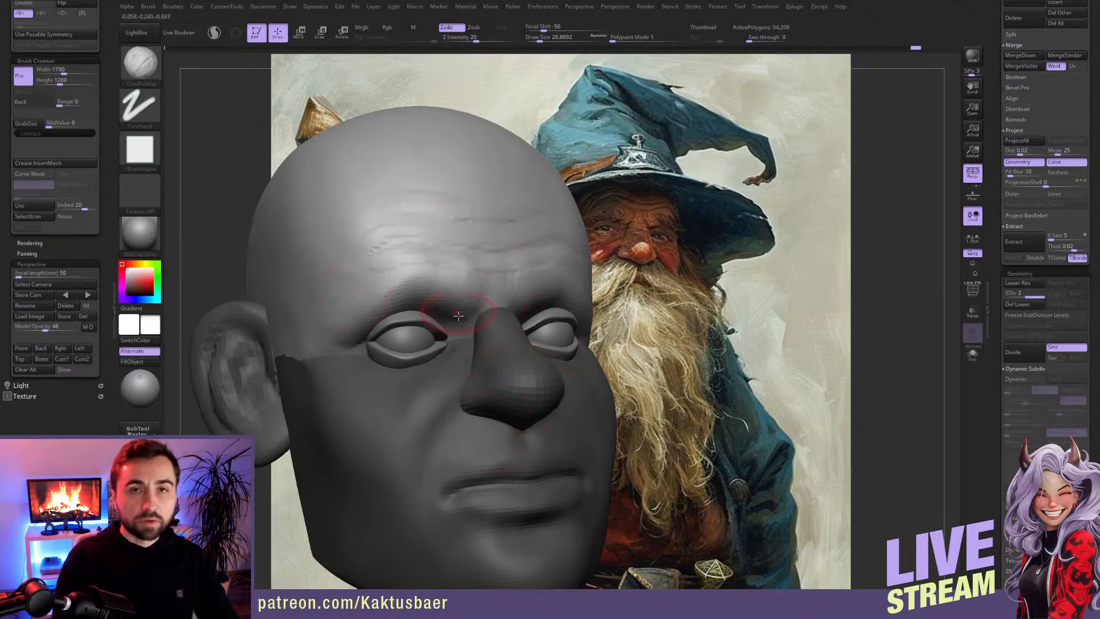
Step: Build up the inner brow and the bridge of the nose with ClayBuildup at a draw size of about 13, and clear the mask
right_click_drag(449, 320, 427, 313, "alt")
key("s")
left_click_drag(430, 312, 450, 306)
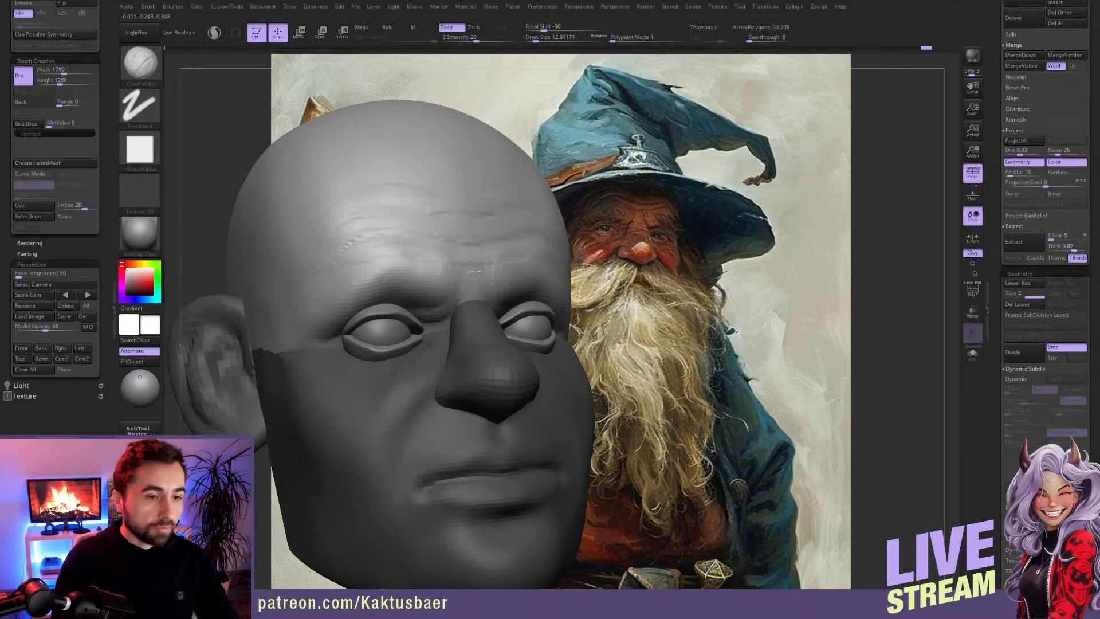
left_click_drag(470, 278, 450, 329)
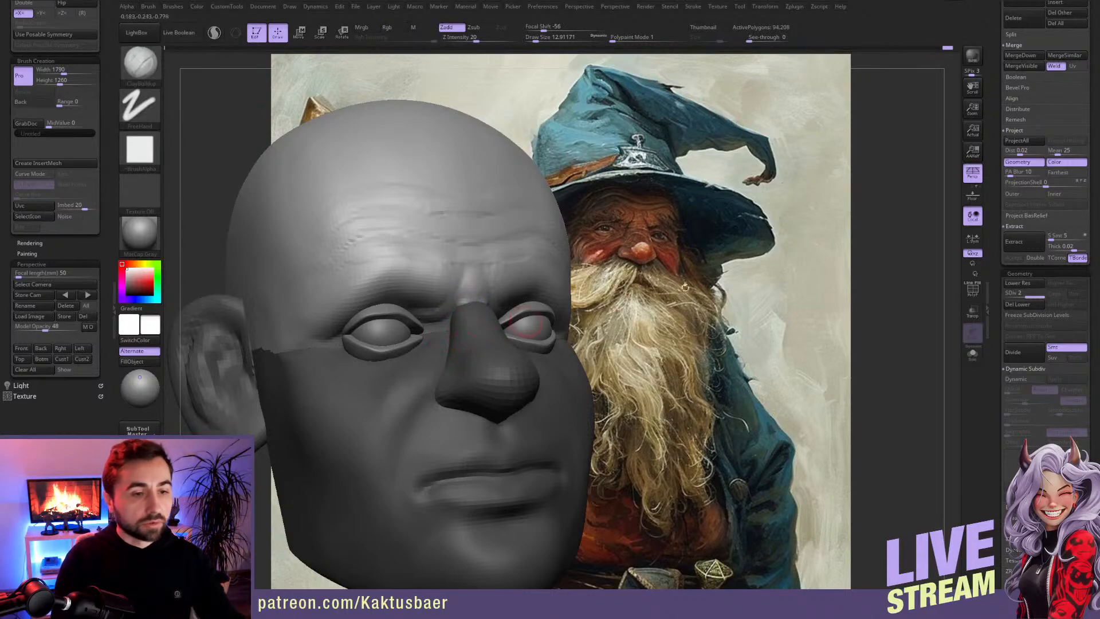
left_click_drag(815, 281, 799, 295, "ctrl")
right_click_drag(481, 298, 472, 298)
left_click_drag(458, 308, 467, 302, "shift")
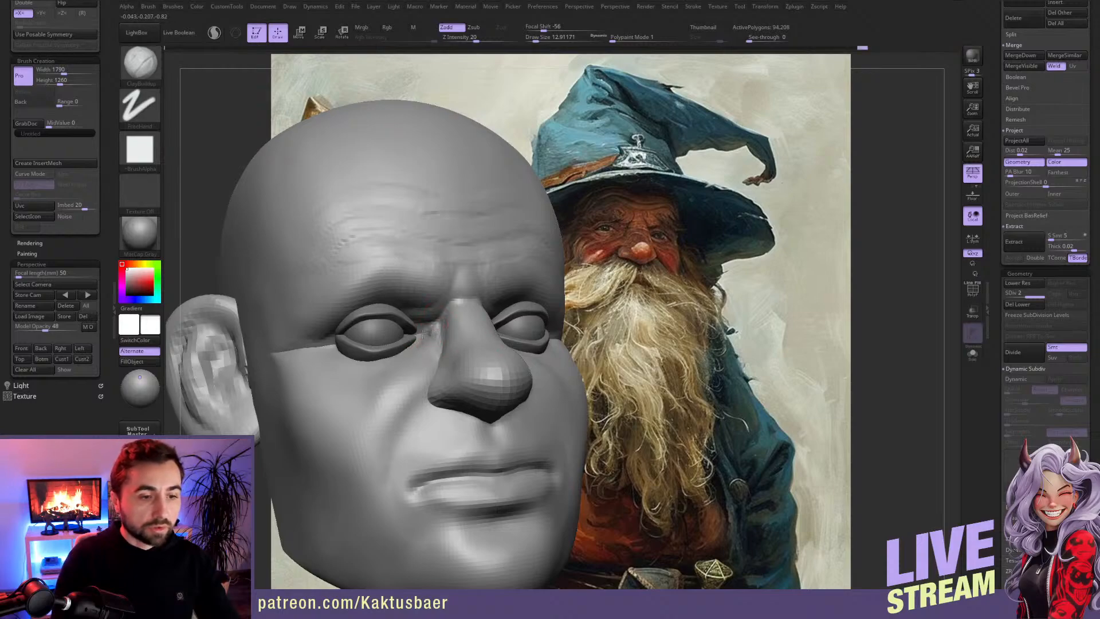
Step: Sculpt the transition from the inner eye corner to the side of the nose with ClayBuildup at a draw size of about 18
mouse_move(421, 331)
right_mouse_down("shift")
mouse_move(433, 334)
mouse_move(416, 348)
right_mouse_up("shift")
mouse_move(416, 363)
left_mouse_down()
mouse_move(405, 349)
mouse_move(422, 343)
mouse_move(449, 358)
mouse_move(427, 350)
left_mouse_up()
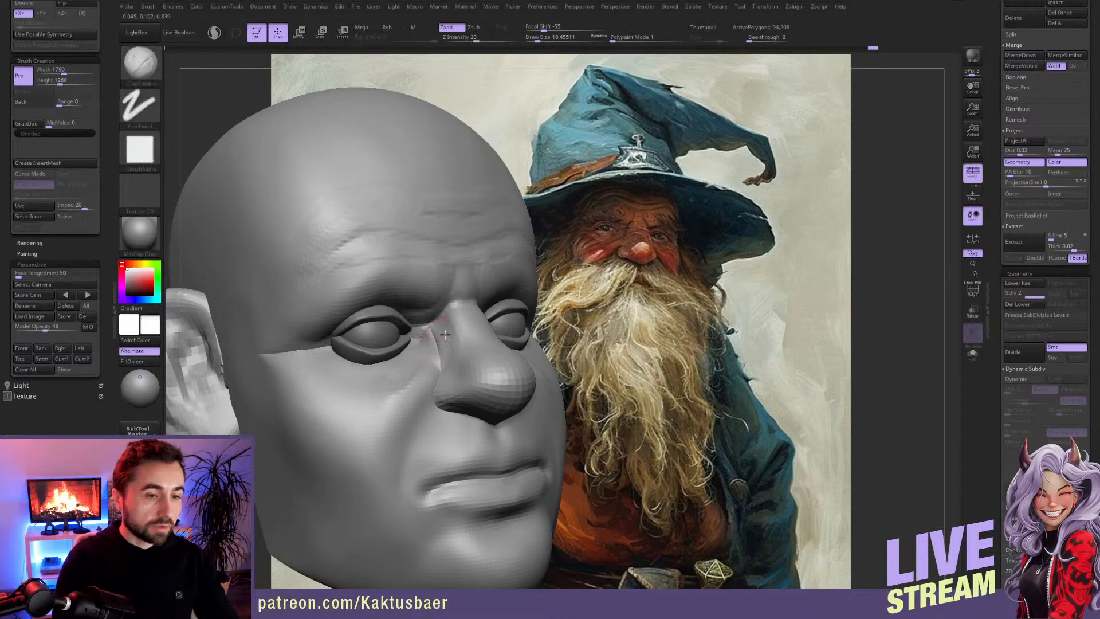
right_click_drag(436, 332, 443, 327, "alt")
mouse_move(441, 341)
left_mouse_down()
mouse_move(445, 362)
mouse_move(378, 402)
mouse_move(372, 384)
mouse_move(396, 370)
left_mouse_up()
Step: Build up the cheek below the eye and beside the nose with ClayBuildup at a draw size of about 18
mouse_move(341, 416)
left_mouse_down()
mouse_move(382, 372)
mouse_move(354, 466)
mouse_move(370, 470)
left_mouse_up()
mouse_move(389, 386)
left_mouse_down()
mouse_move(376, 413)
mouse_move(391, 484)
left_mouse_up()
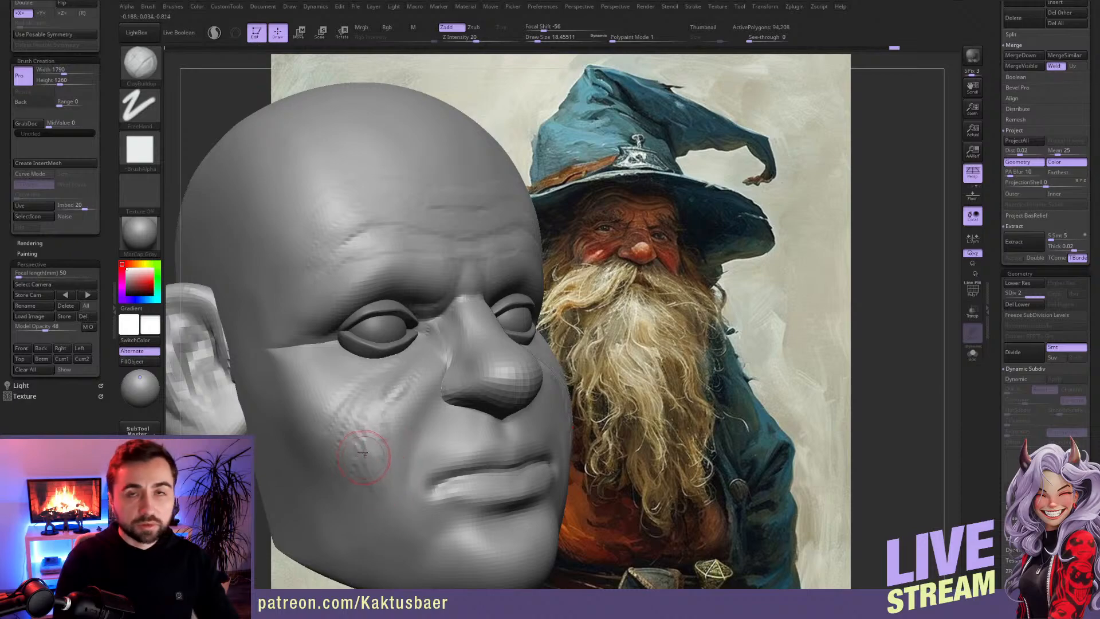
left_click_drag(385, 386, 374, 461)
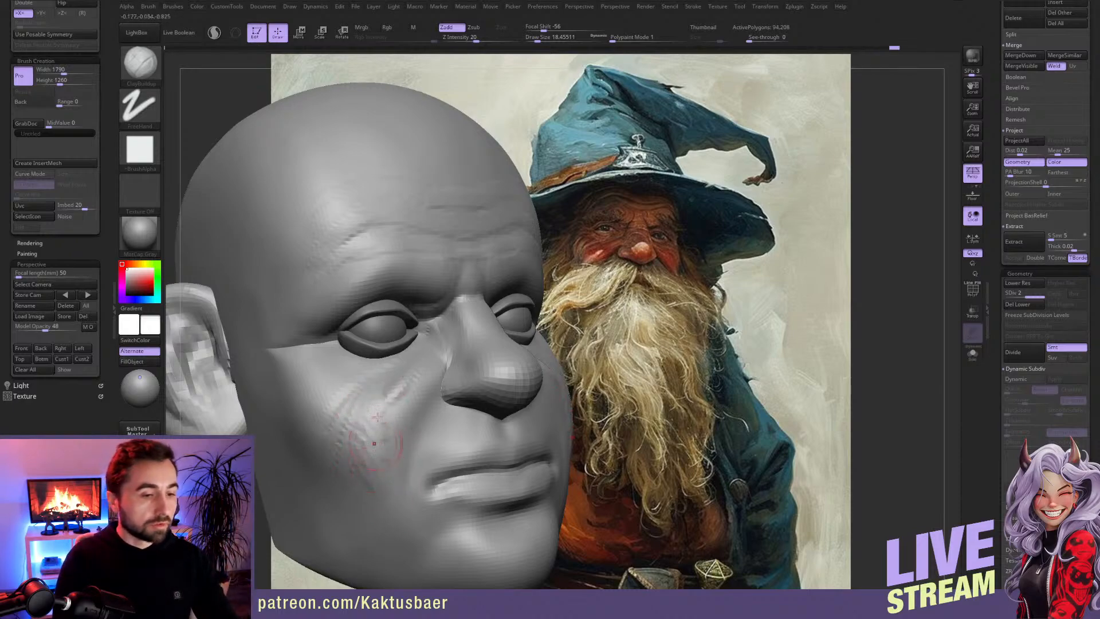
left_click_drag(385, 384, 395, 427)
left_click_drag(413, 390, 406, 404)
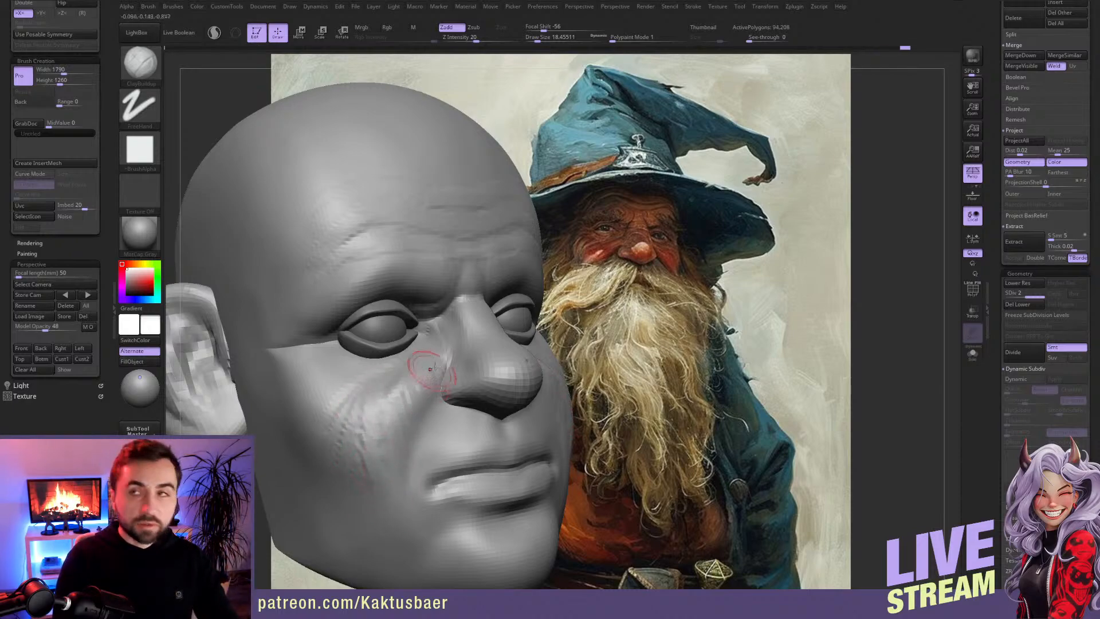
left_click_drag(429, 362, 425, 411)
mouse_move(427, 376)
right_mouse_down("alt")
mouse_move(419, 351)
mouse_move(448, 326)
right_mouse_up("alt")
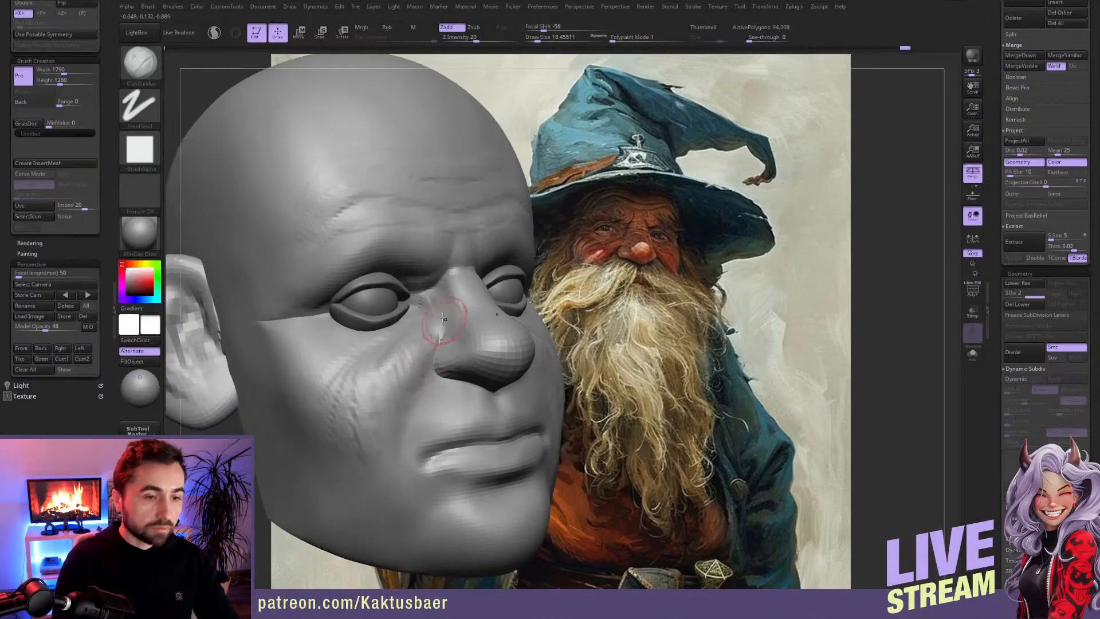
Step: Shape the side of the nose, the under-eye area and the fold running into the inner cheek with ClayBuildup
mouse_move(461, 307)
left_mouse_down()
mouse_move(457, 281)
mouse_move(457, 315)
mouse_move(440, 296)
left_mouse_up()
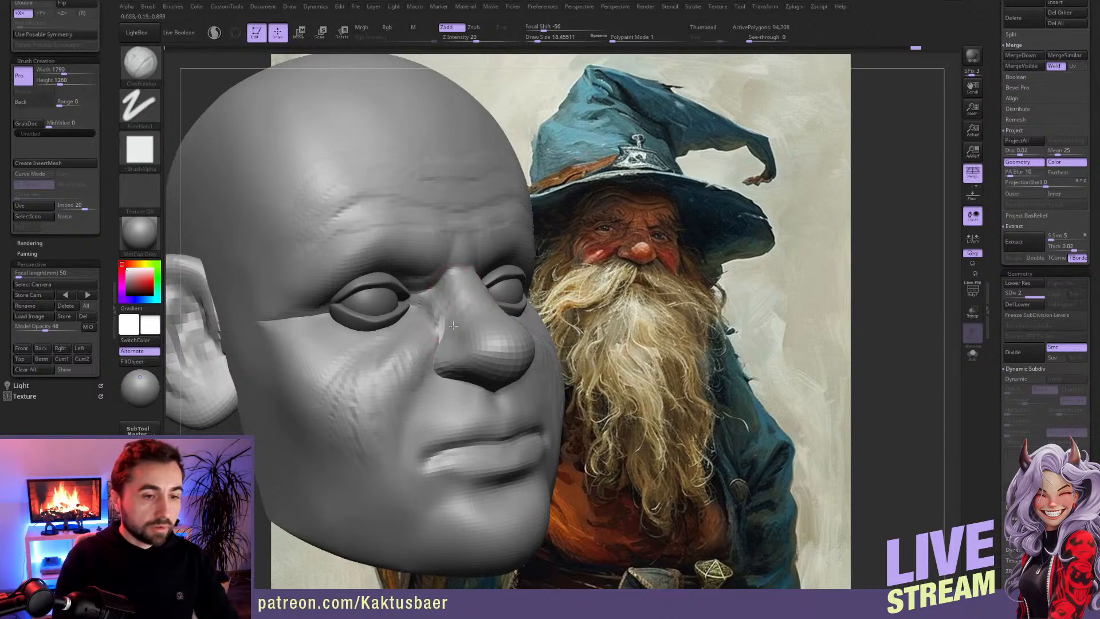
left_click_drag(444, 303, 440, 344)
right_click_drag(436, 330, 398, 329)
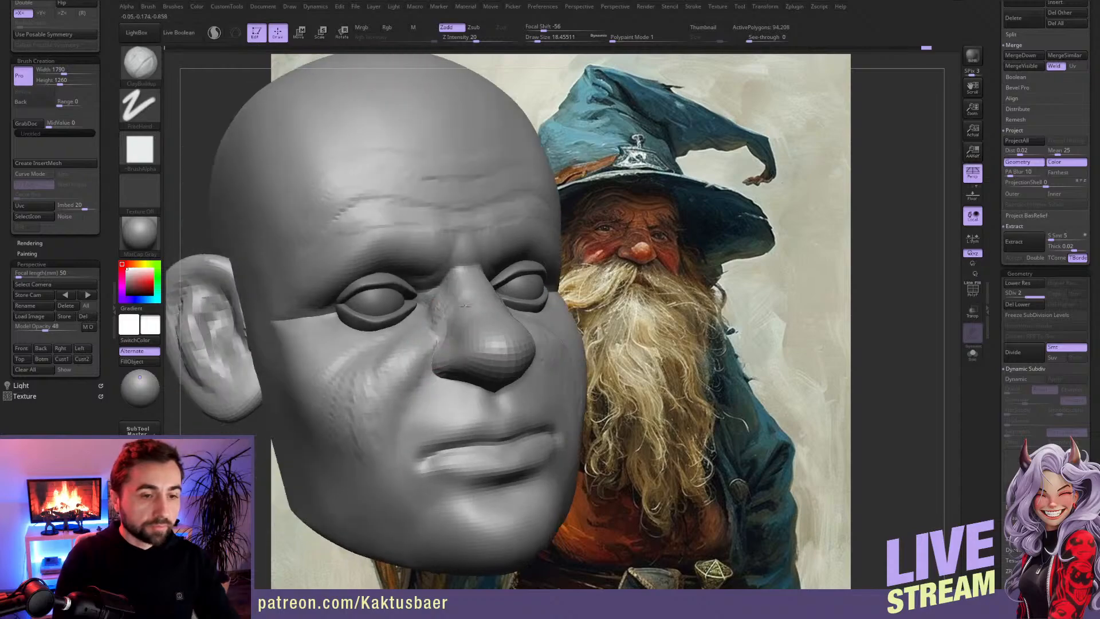
left_click_drag(434, 311, 425, 332, "shift")
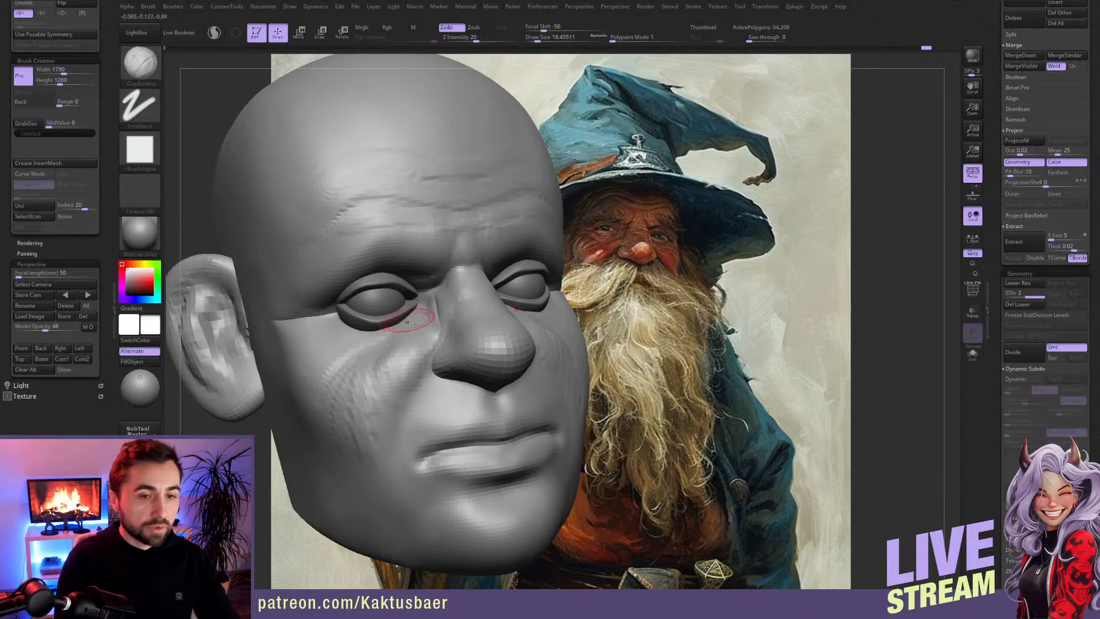
left_click_drag(405, 336, 398, 350)
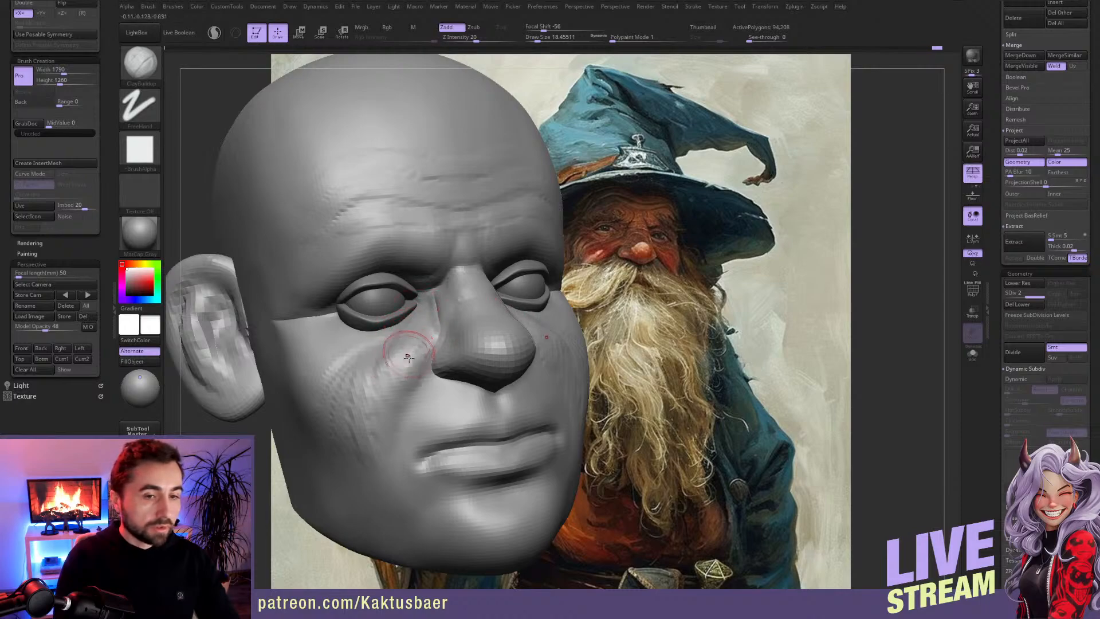
mouse_move(422, 337)
left_mouse_down()
mouse_move(402, 358)
mouse_move(396, 386)
left_mouse_up()
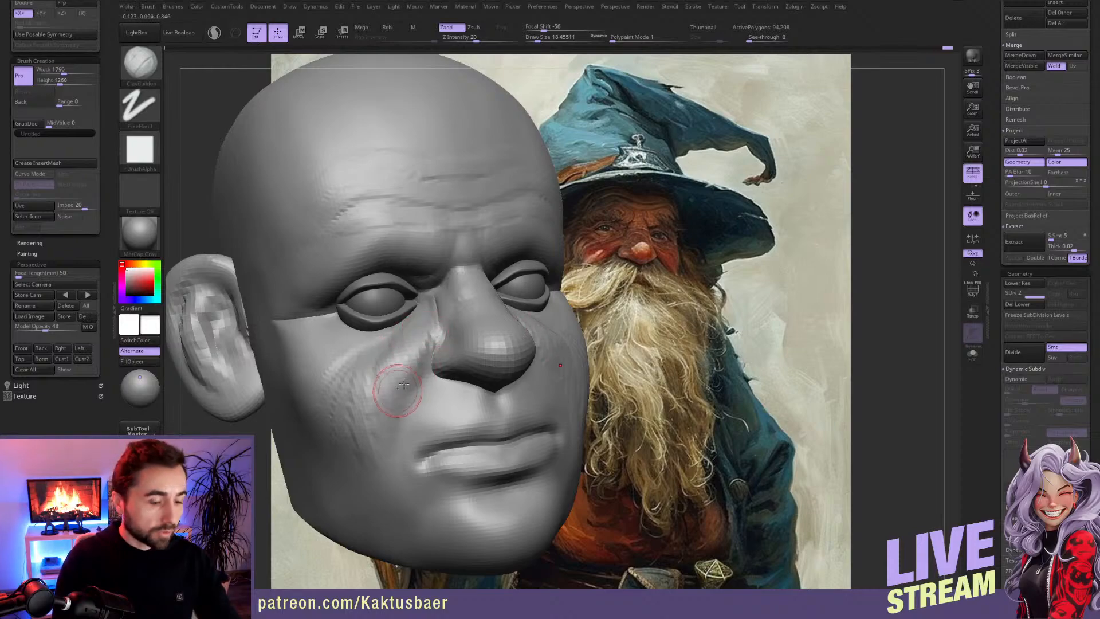
Step: Carve the nasolabial fold from the nostril towards the mouth corner with DamStandard at draw sizes of about 12 to 17, and smooth its edge
key("b")
key("d")
key("s")
key("bracketleft")
key("bracketleft")
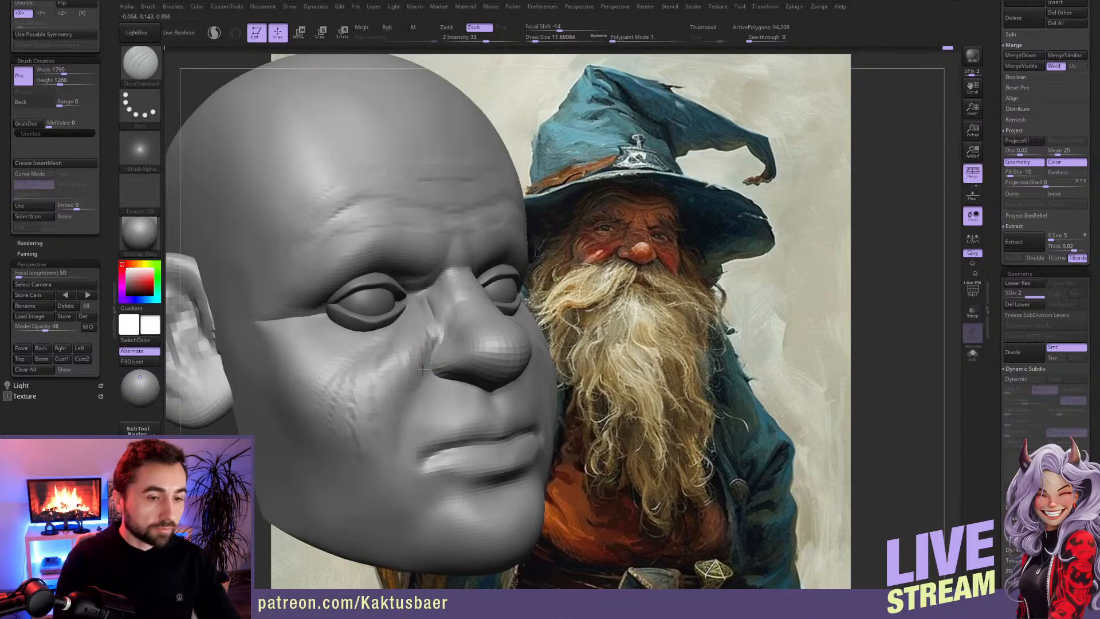
left_click_drag(422, 373, 401, 396)
mouse_move(433, 350)
left_mouse_down()
mouse_move(399, 444)
mouse_move(425, 380)
mouse_move(411, 422)
left_mouse_up()
key("s")
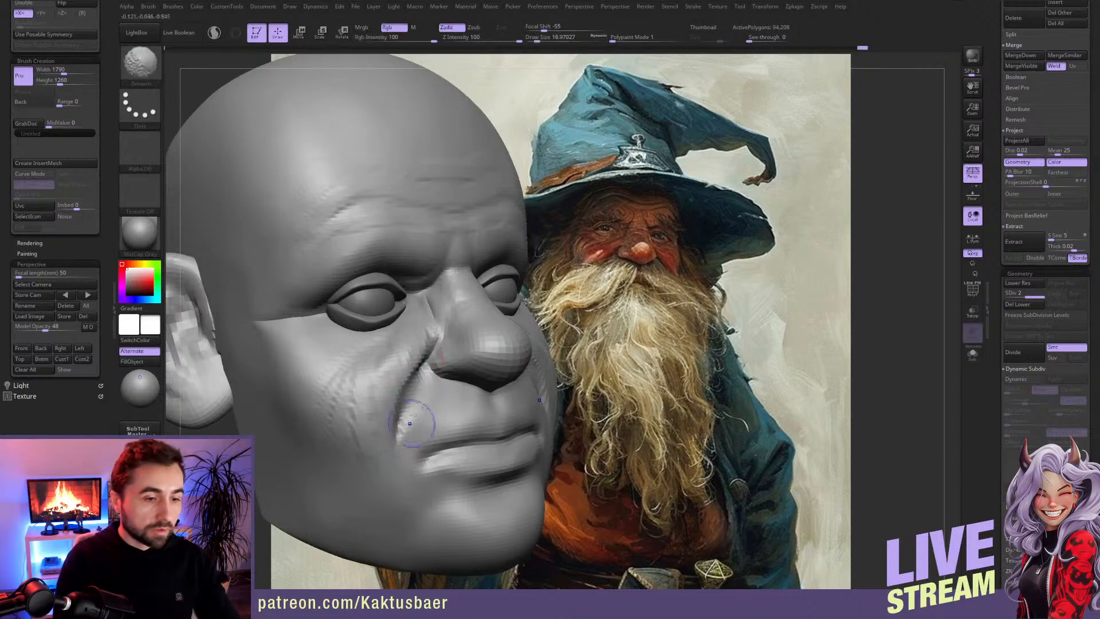
left_click_drag(435, 356, 422, 392, "shift")
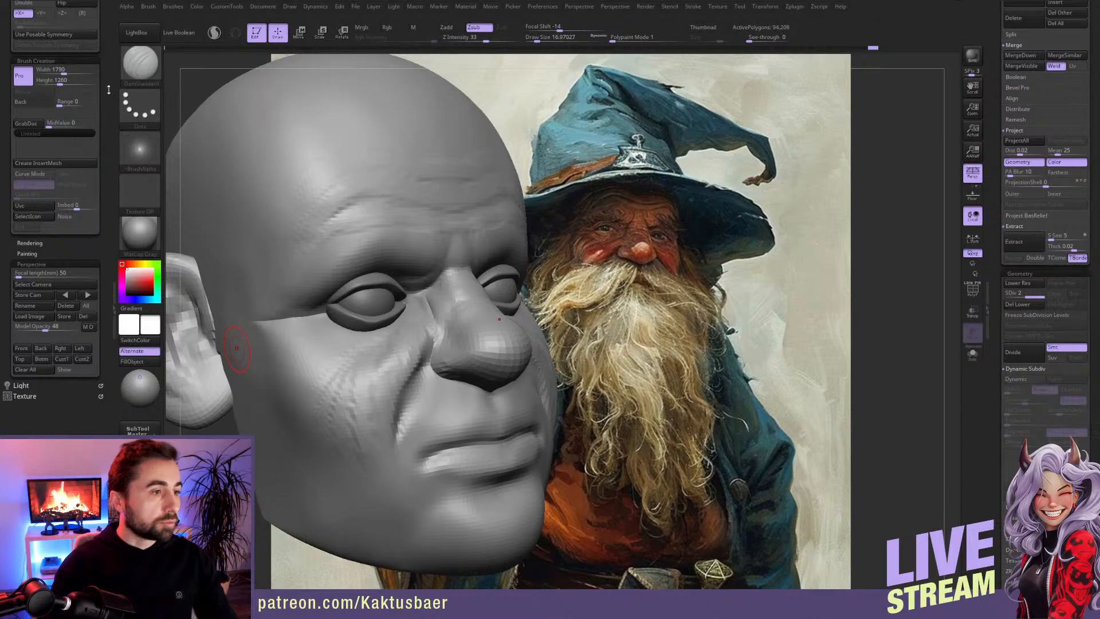
scroll(105, 180, "up", 5)
scroll(105, 179, "up", 1)
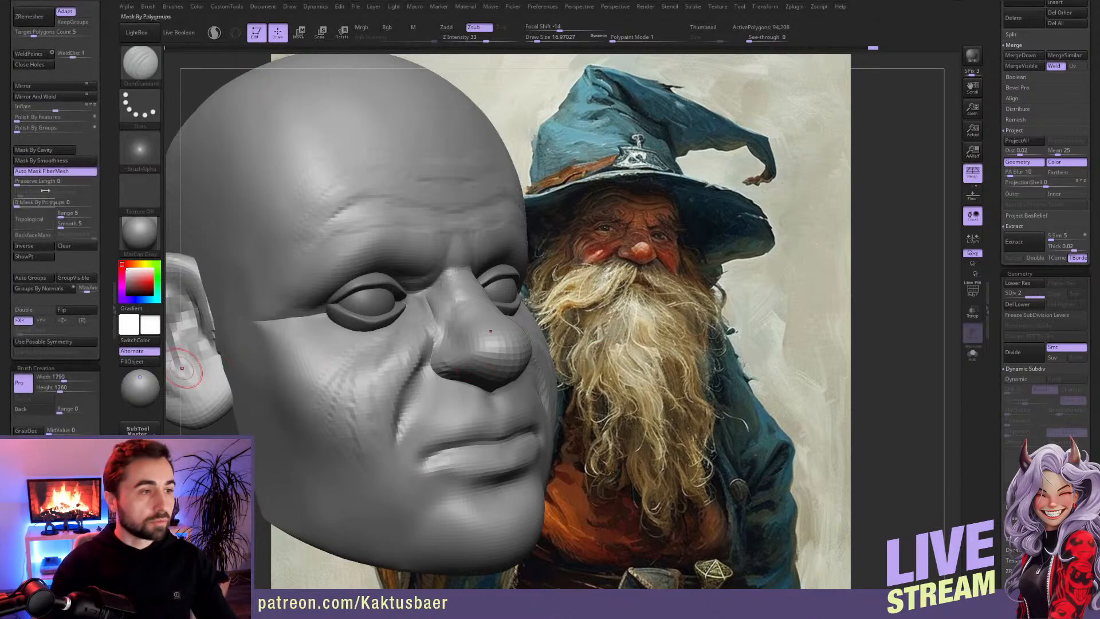
scroll(107, 73, "down", 3)
scroll(107, 73, "down", 6)
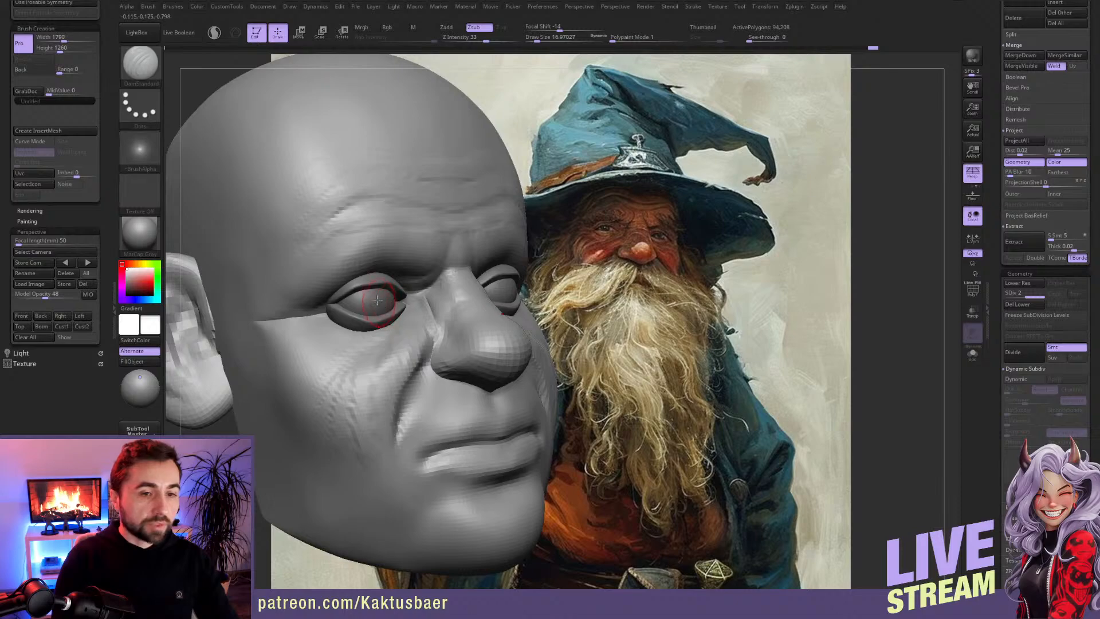
Step: Carve the crease above the upper eyelid with DamStandard at a reduced draw size
right_click_drag(356, 279, 358, 285)
key("s")
left_click_drag(357, 278, 353, 264)
key("s")
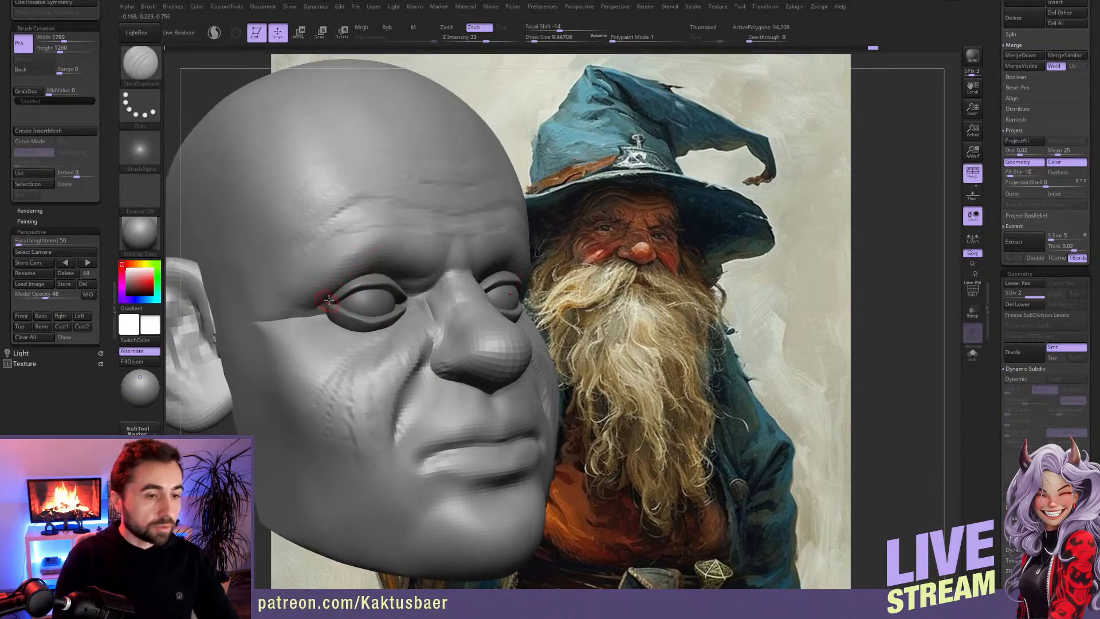
Step: Add radiating wrinkles and cheek volume below the outer eye corner with ClayBuildup at a draw size of about 14
key("b")
key("c")
key("b")
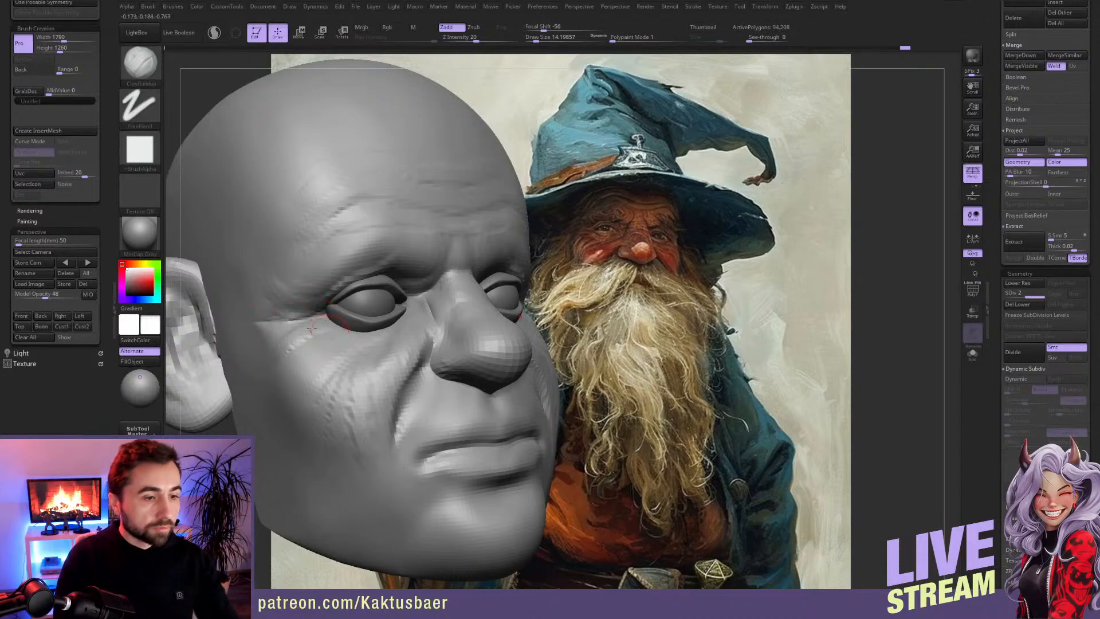
mouse_move(338, 333)
left_mouse_down()
mouse_move(312, 373)
mouse_move(292, 365)
left_mouse_up()
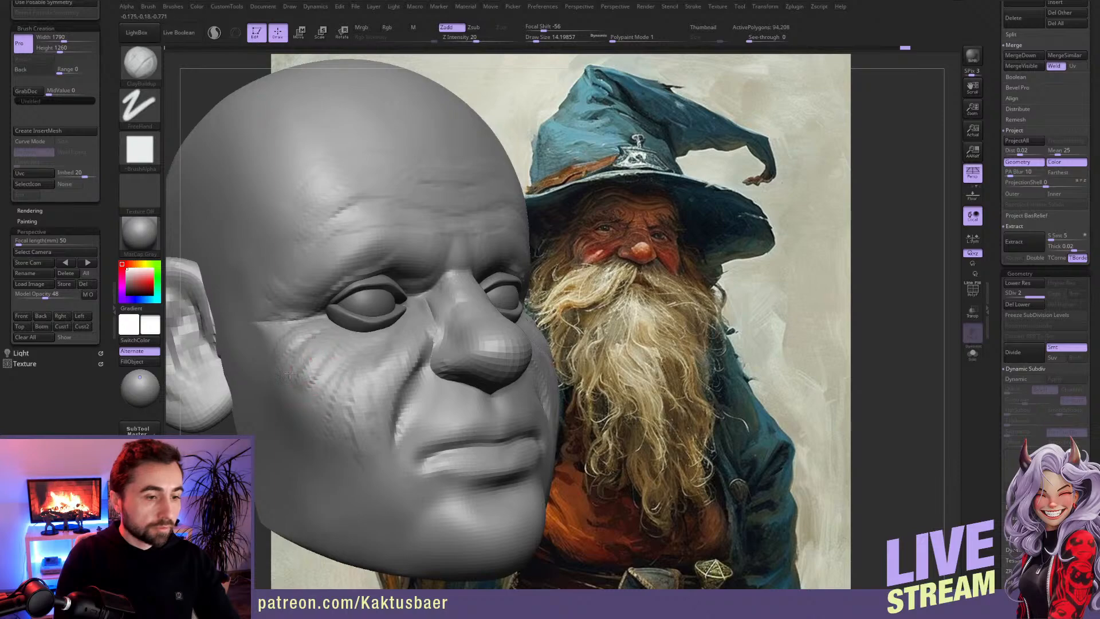
Step: Recall the stored front view over the painting, choose the Move brush and make the head the active subtool
left_click(21, 317)
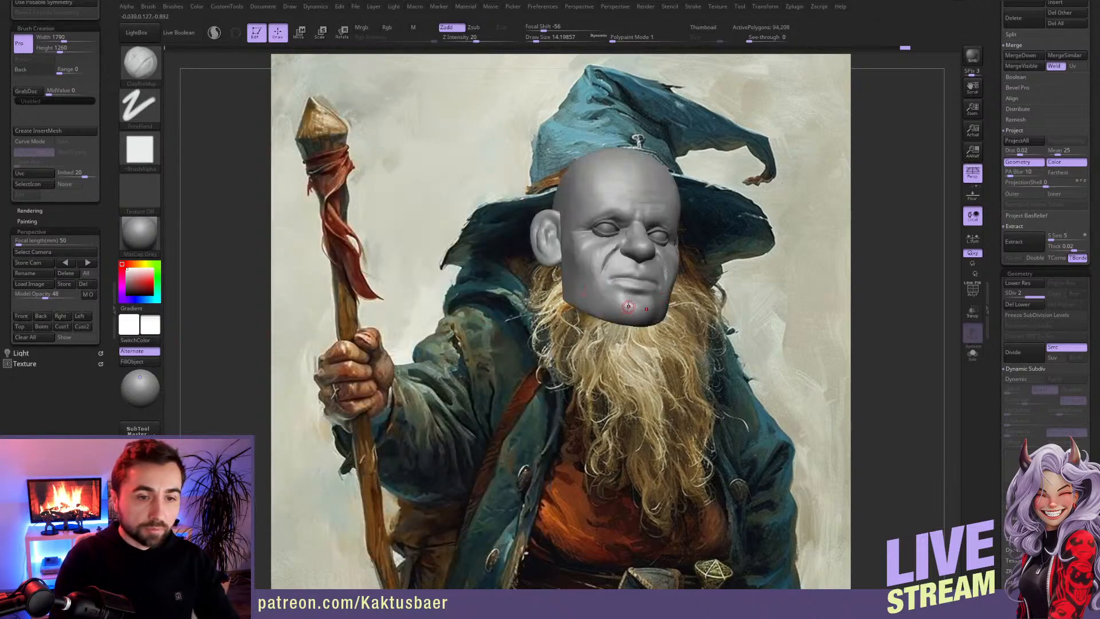
key("shift")
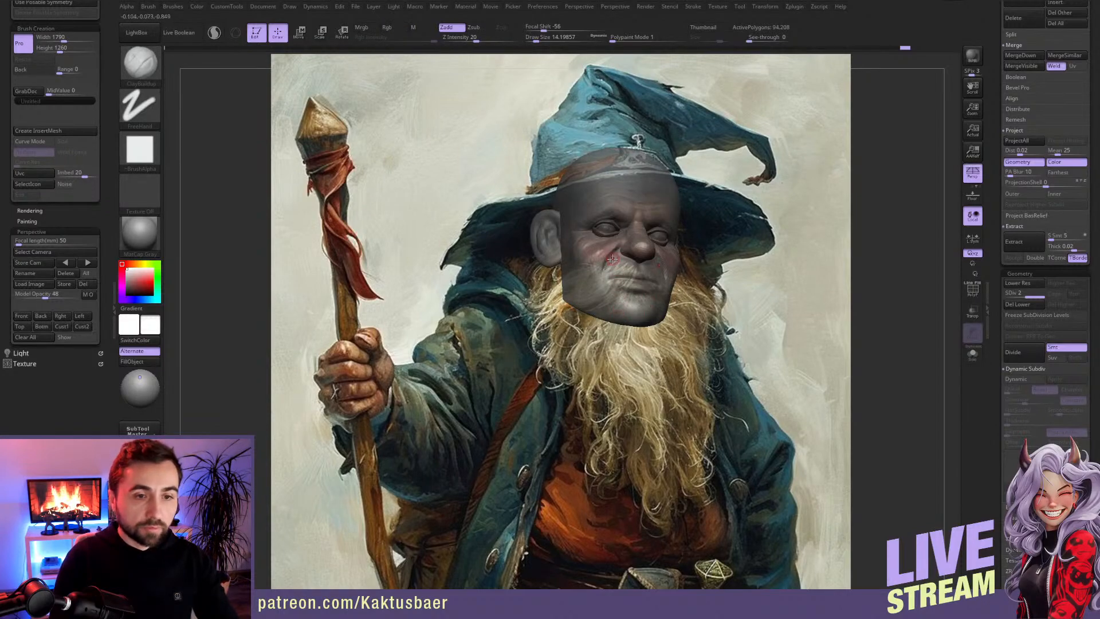
left_click(616, 229, "alt")
key("b")
key("m")
key("v")
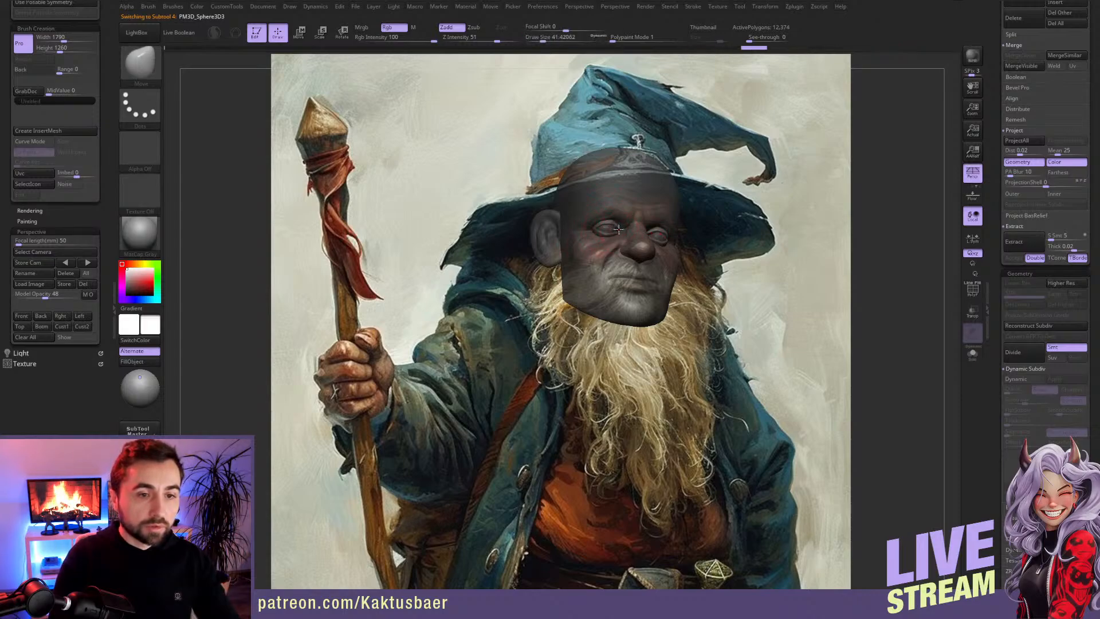
left_click(610, 235, "alt")
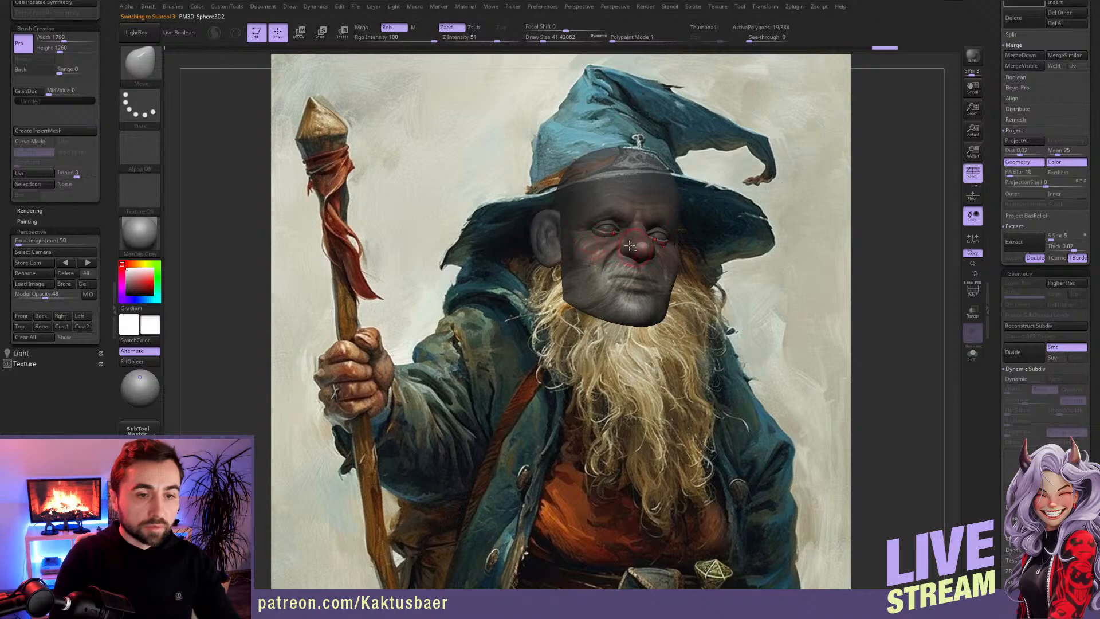
left_click(631, 246, "alt")
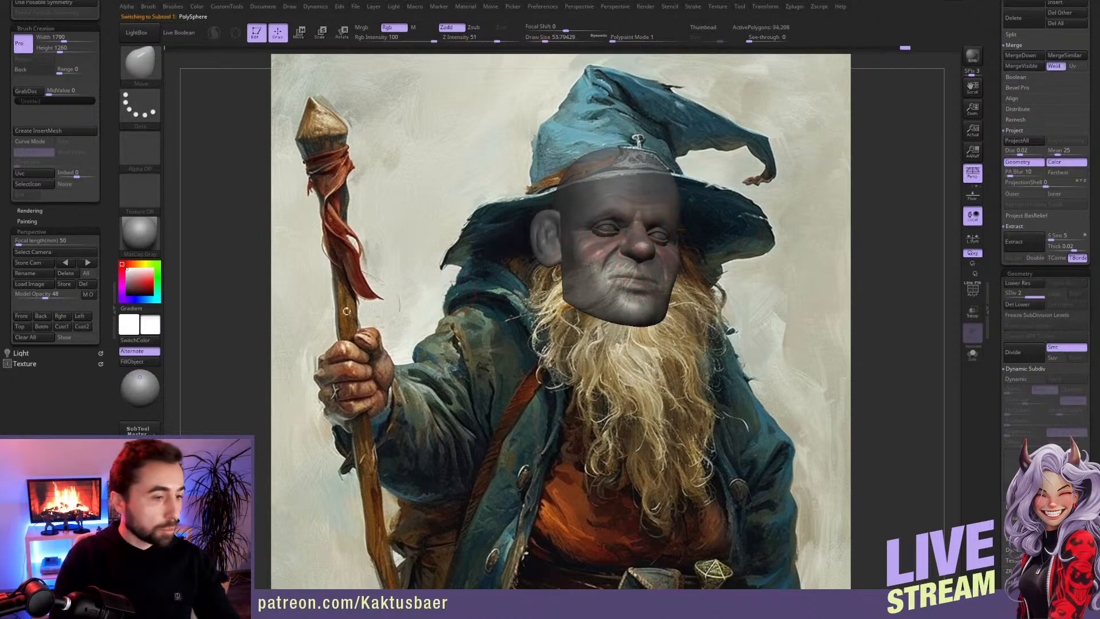
Step: Set the model opacity to 41, check the head off the painting and recall the stored front view
left_click(44, 294)
left_click_drag(40, 295, 38, 295)
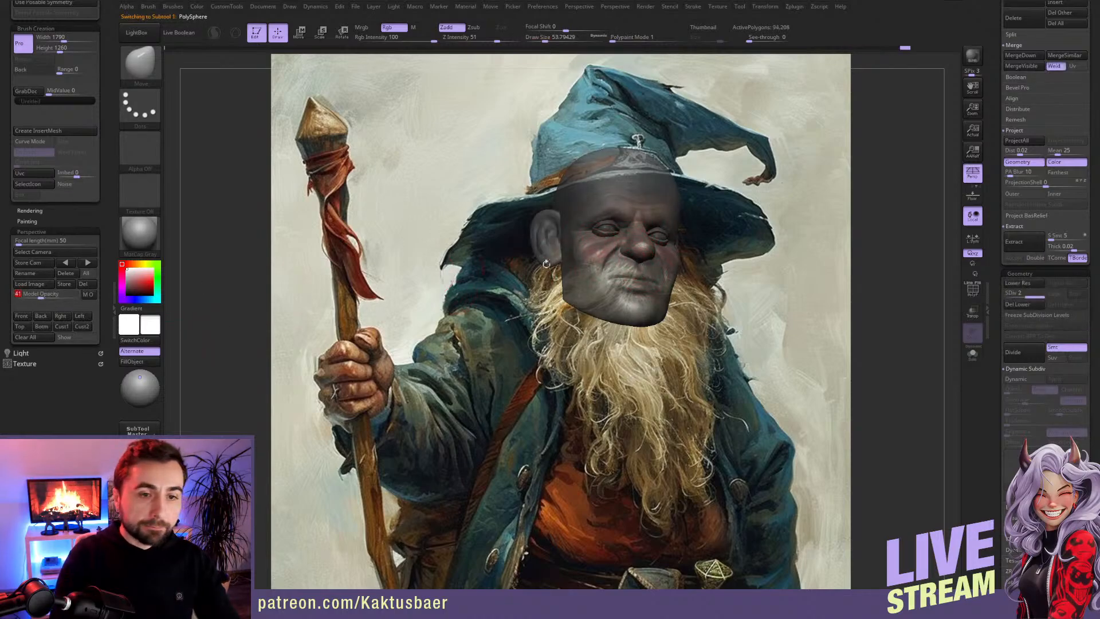
key("]")
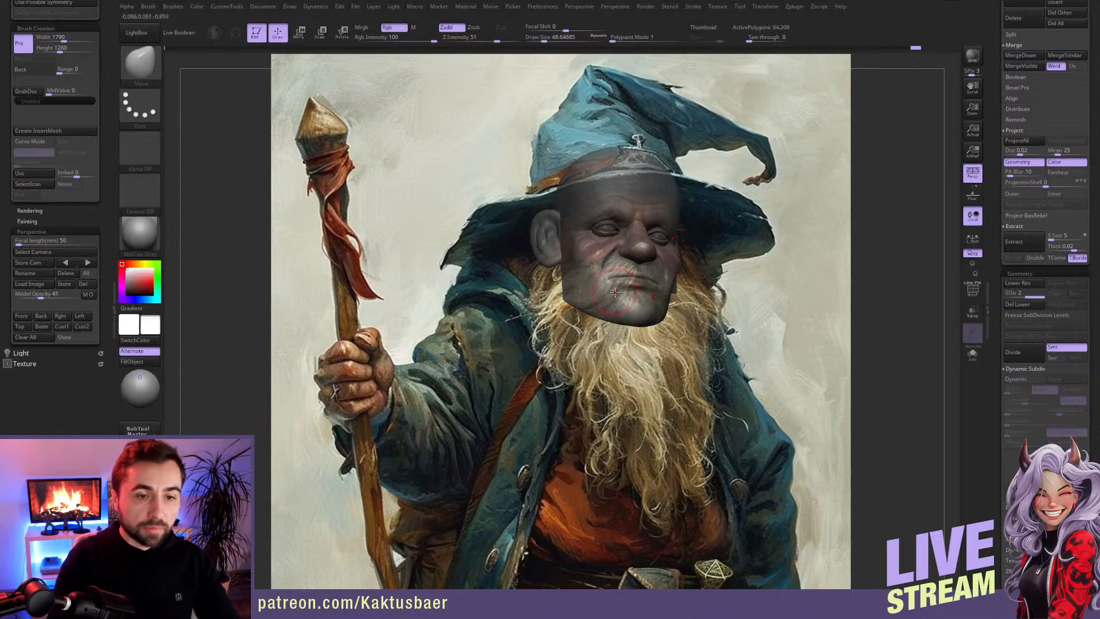
right_click_drag(622, 288, 753, 307, "alt")
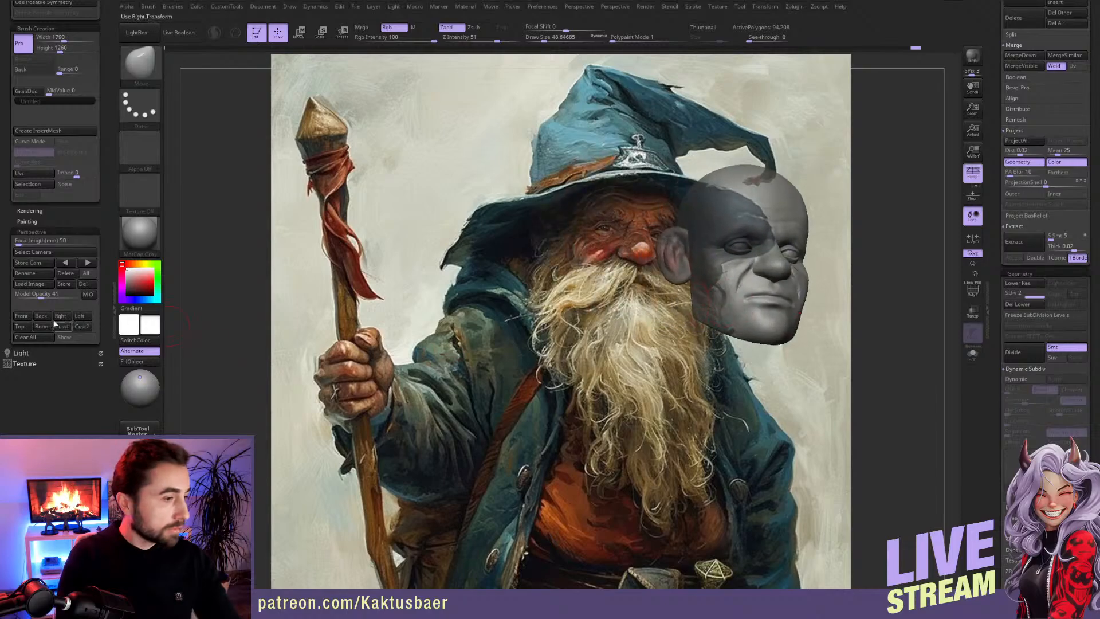
left_click(21, 316)
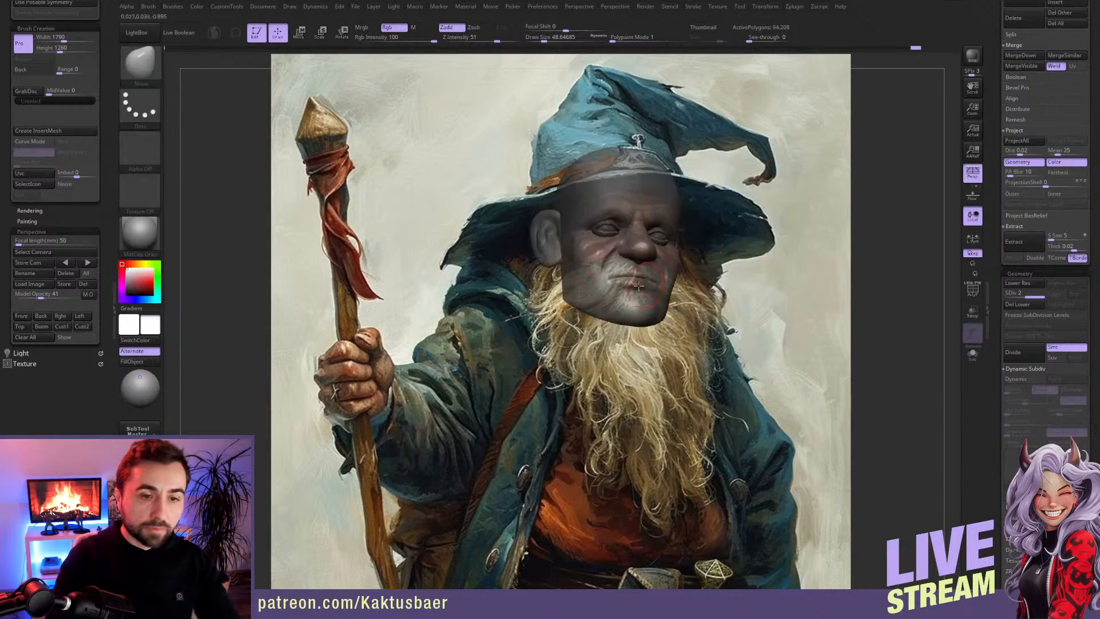
Step: Adjust the head's proportions to the painted face with the Move brush at a draw size of about 87
key("s")
left_click_drag(633, 290, 636, 290)
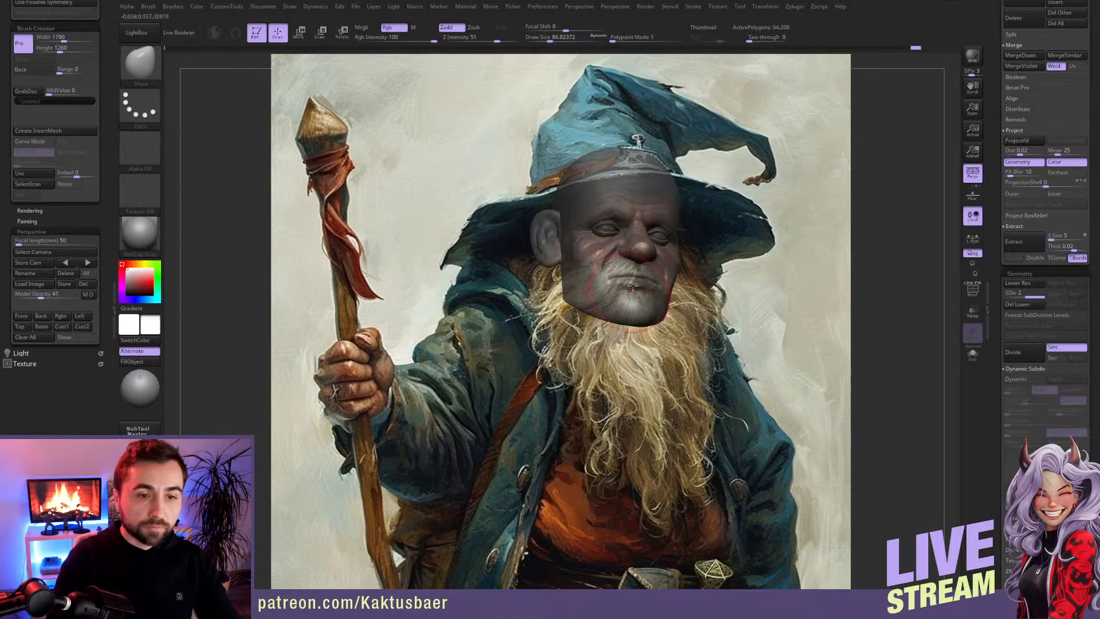
right_click_drag(620, 228, 618, 227)
key("shift")
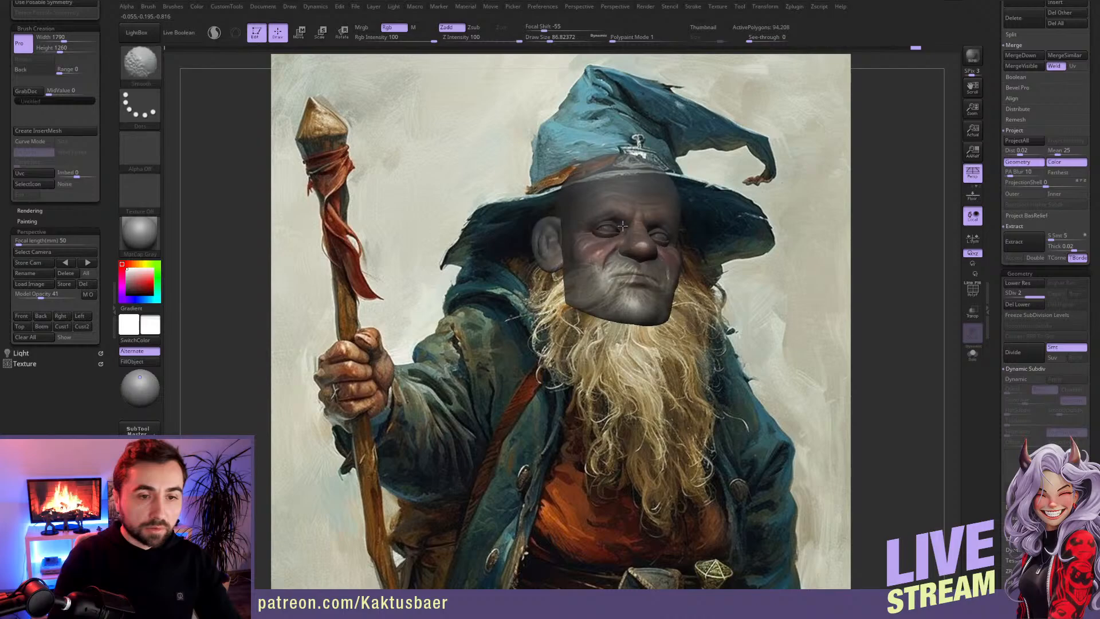
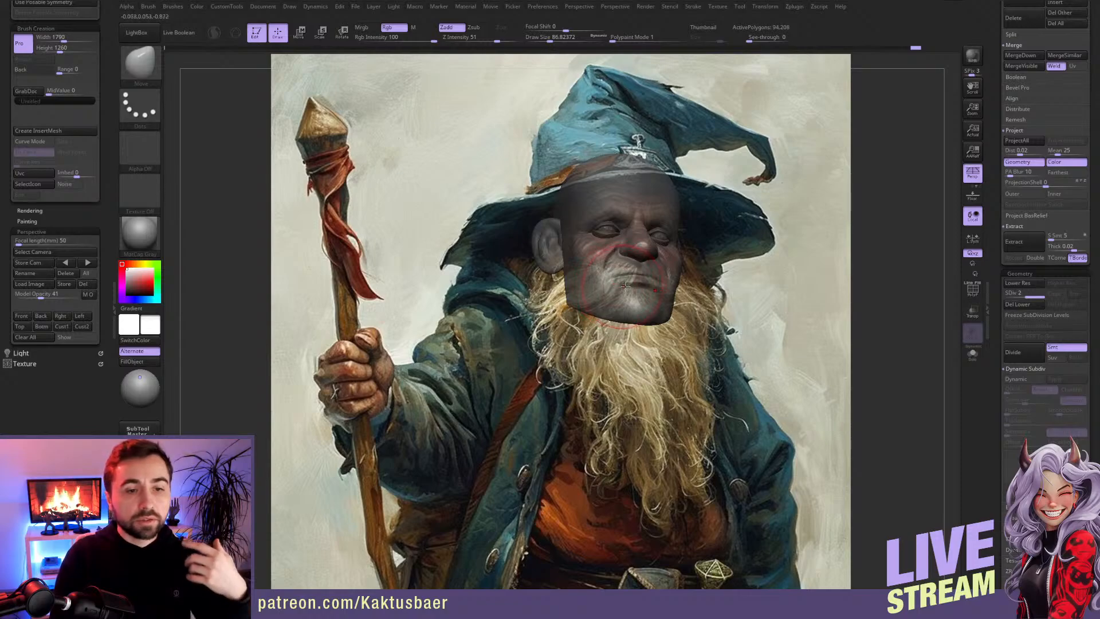
Step: Clear all stored view transforms and adjust the jaw and chin over the painting with the Move brush at draw sizes of about 128 and 90
left_click(55, 336)
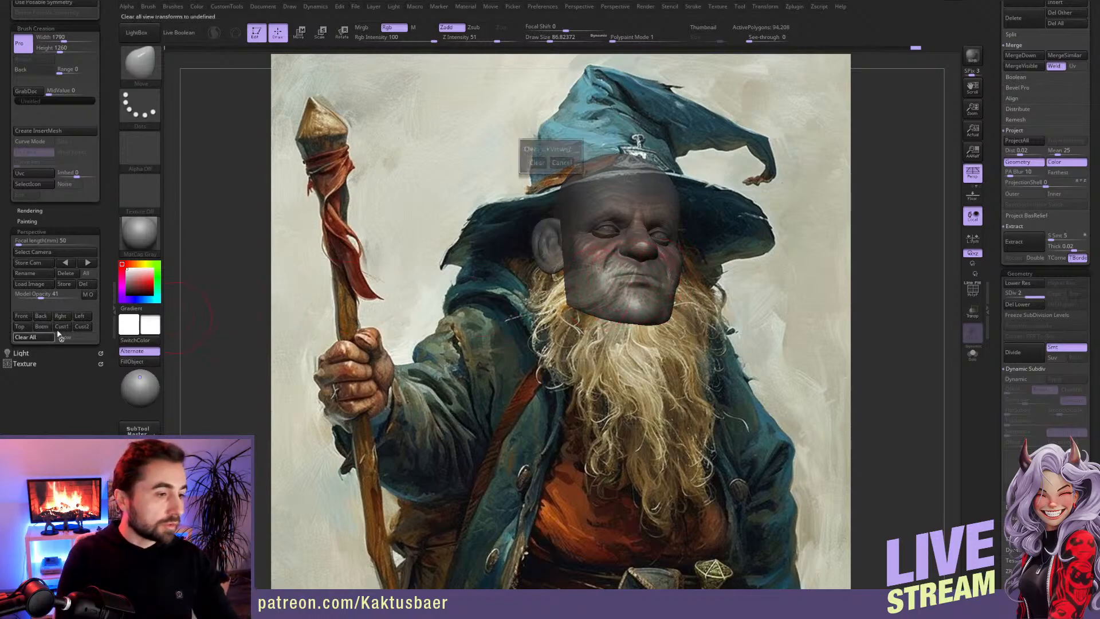
left_click(537, 163)
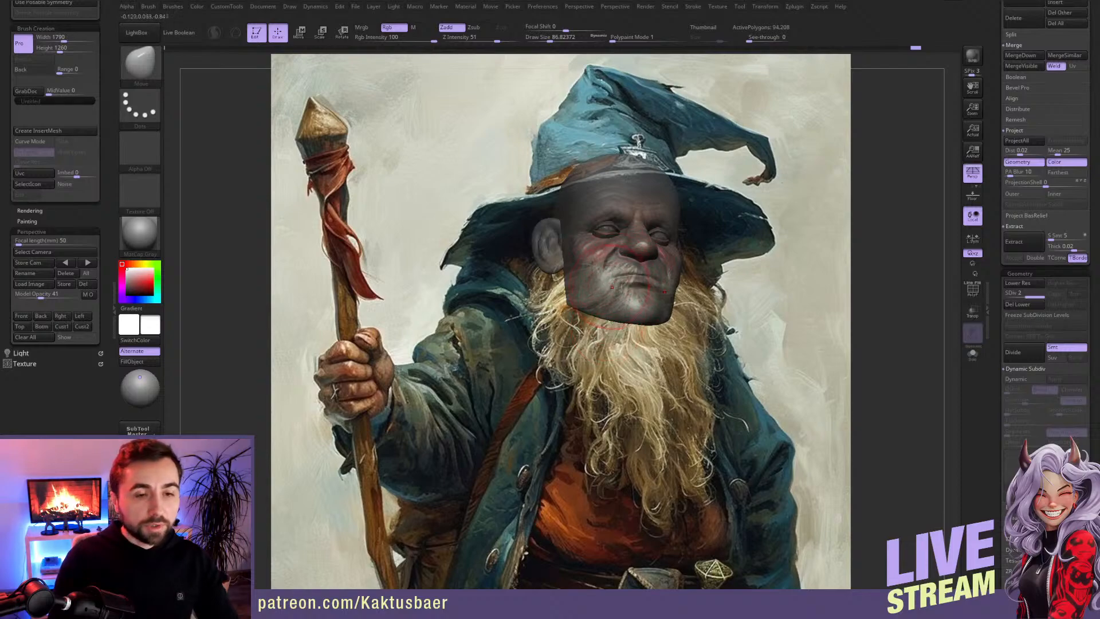
key("bracketright")
left_click_drag(627, 315, 626, 317)
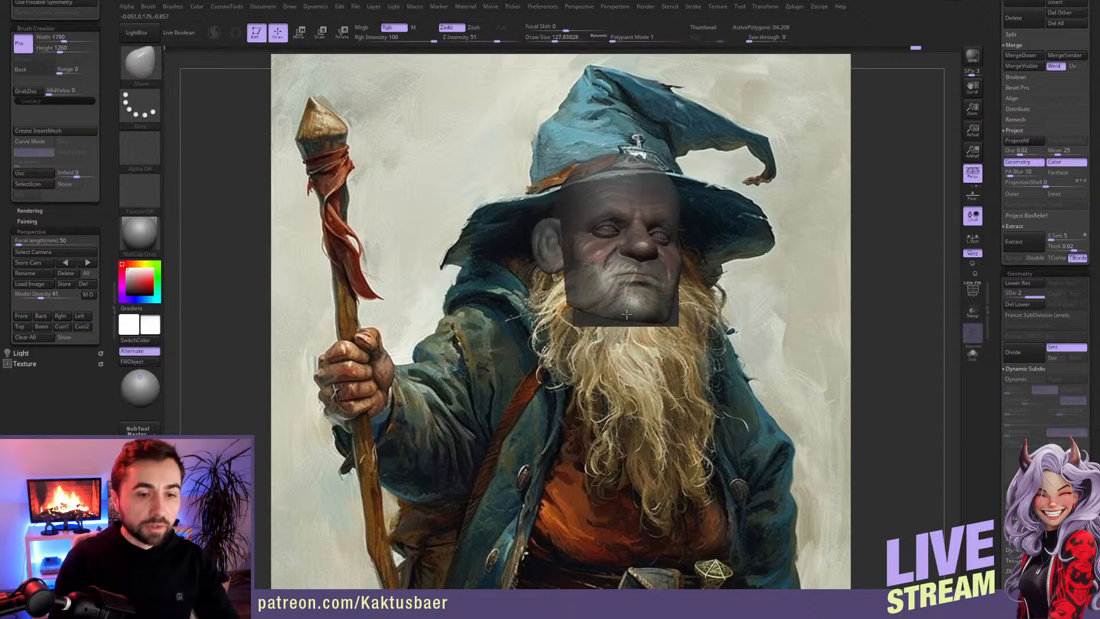
key("bracketleft")
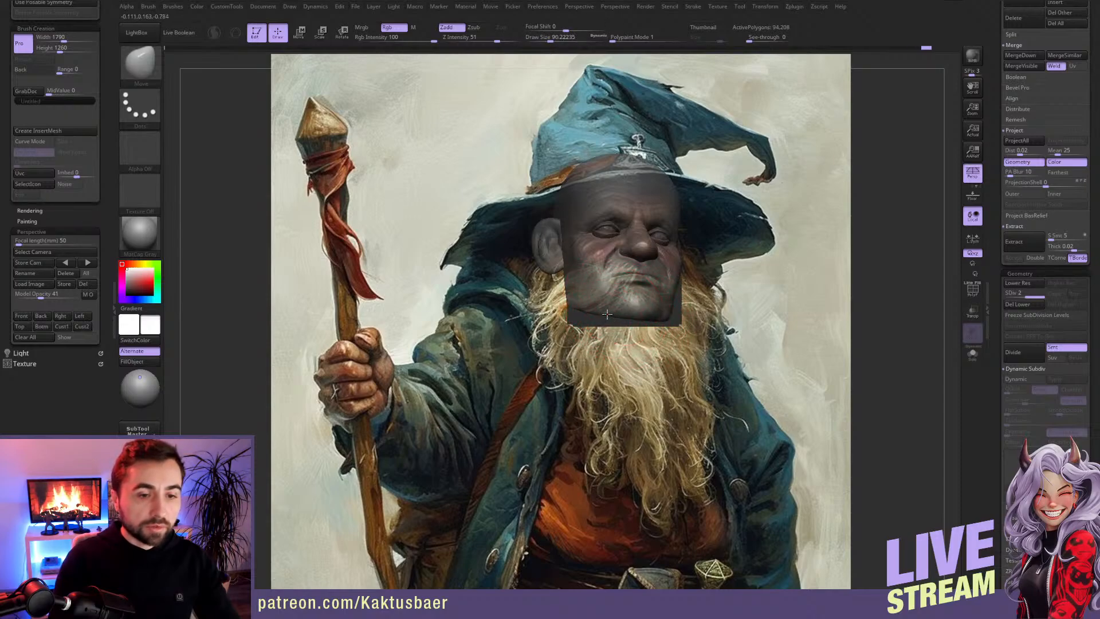
mouse_move(618, 340)
right_mouse_down()
mouse_move(621, 327)
mouse_move(616, 341)
right_mouse_up()
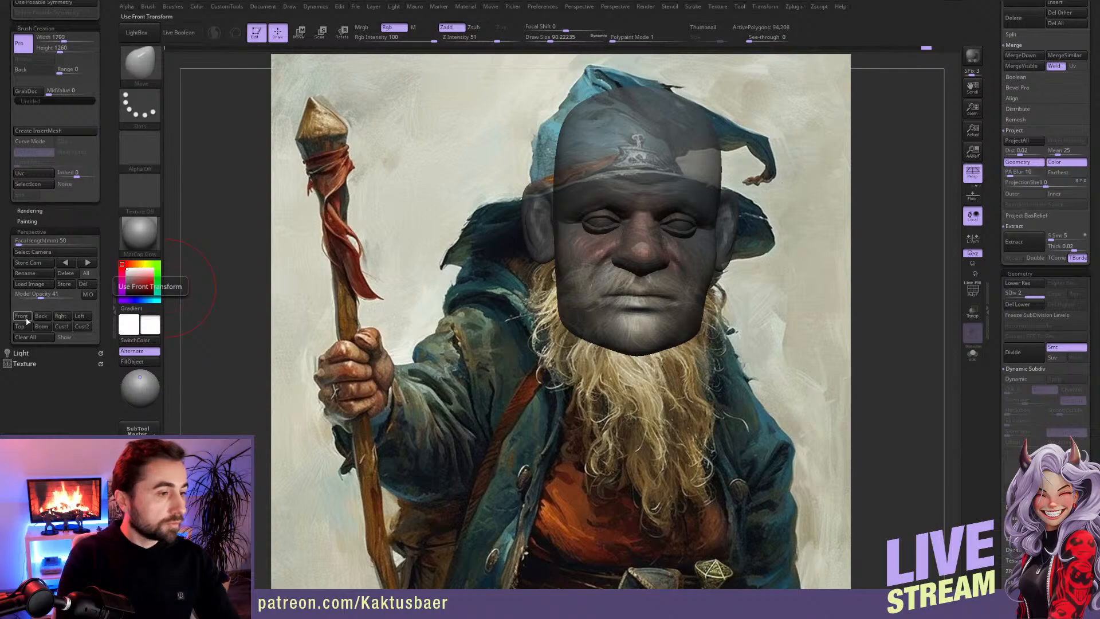
Step: Check the head over the painting in front view, and examine it as an opaque model from a three-quarter angle
key("shift")
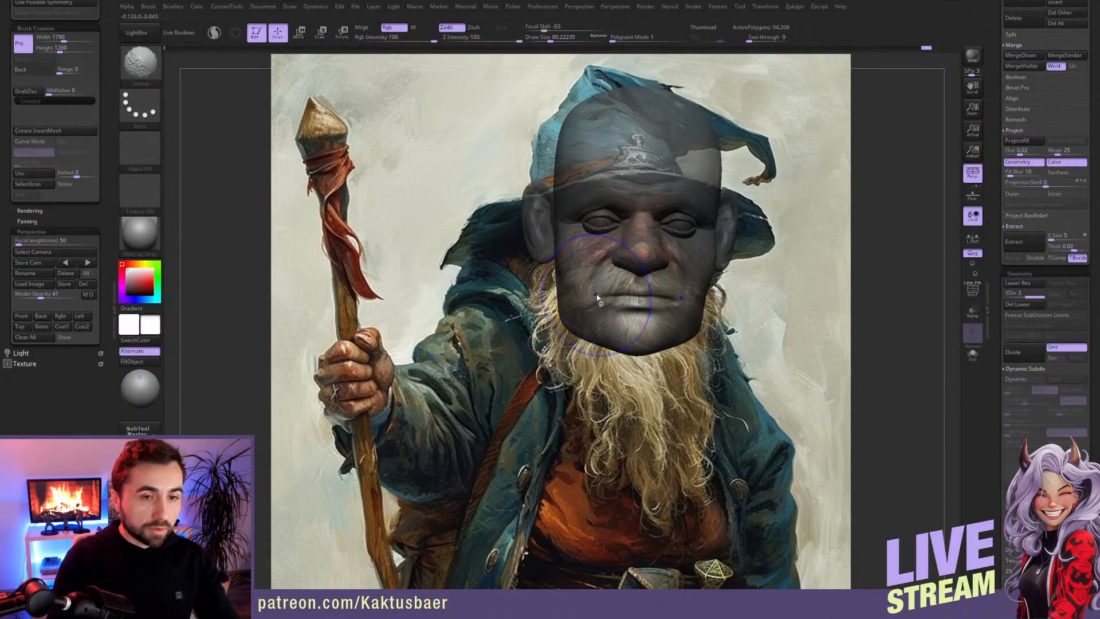
key("shift+z")
right_click_drag(596, 296, 596, 330, "alt")
right_click_drag(530, 280, 558, 278)
right_click_drag(598, 240, 595, 291, "alt")
key("s")
left_click_drag(594, 291, 581, 291)
mouse_move(579, 291)
right_mouse_down()
mouse_move(654, 313)
mouse_move(630, 319)
right_mouse_up()
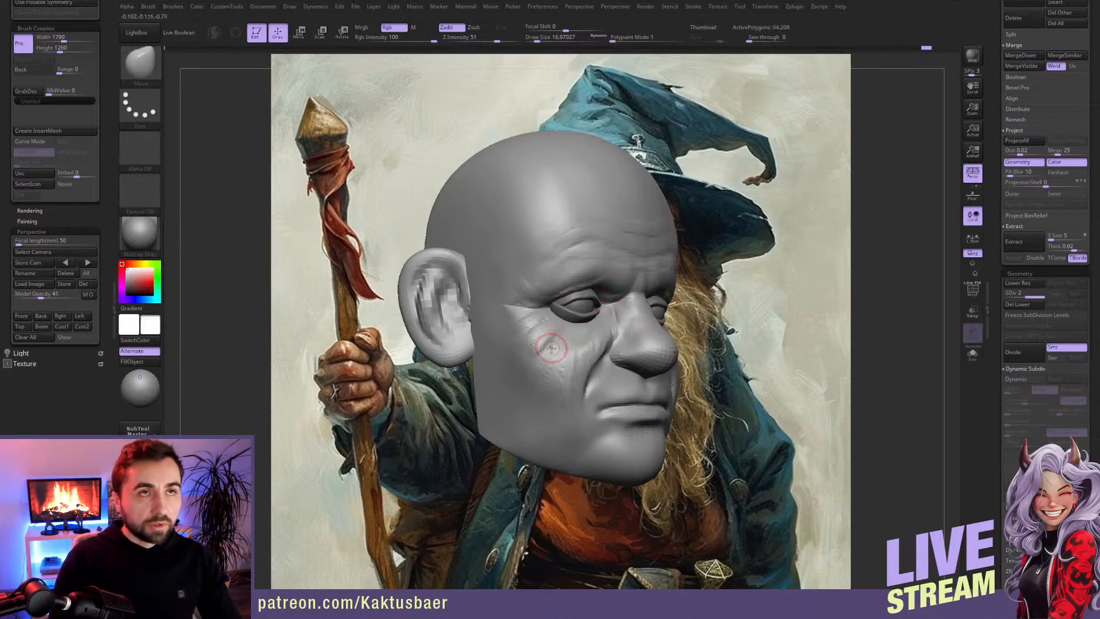
Step: Try remeshing the head with DynaMesh at a resolution of 440
scroll(113, 127, "up", 5)
scroll(114, 127, "up", 5)
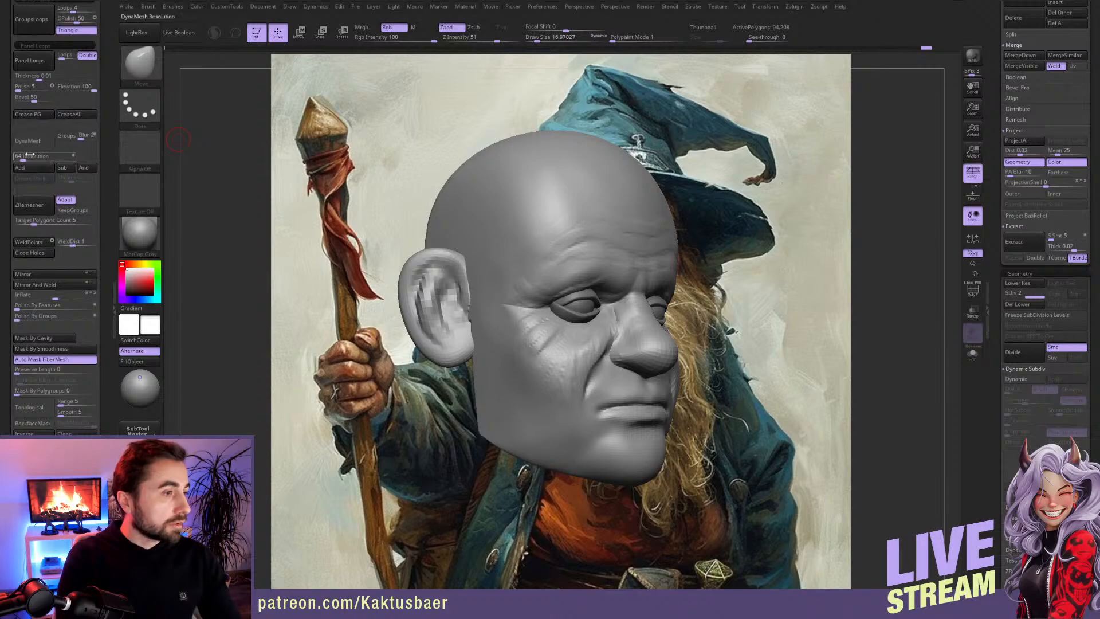
left_click(35, 160)
type("9")
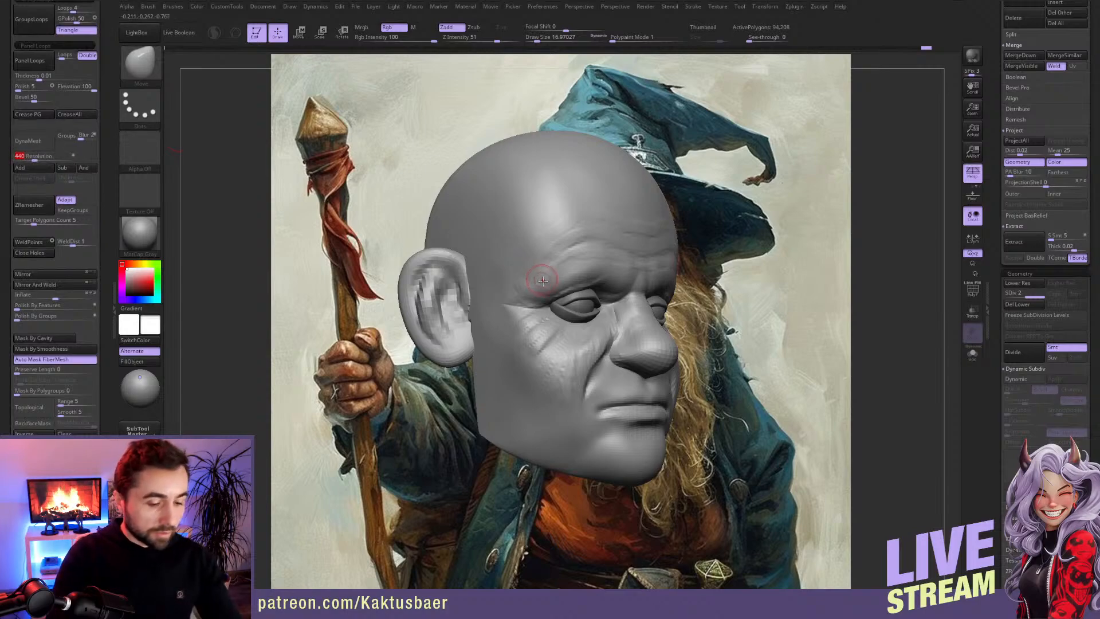
key("Escape")
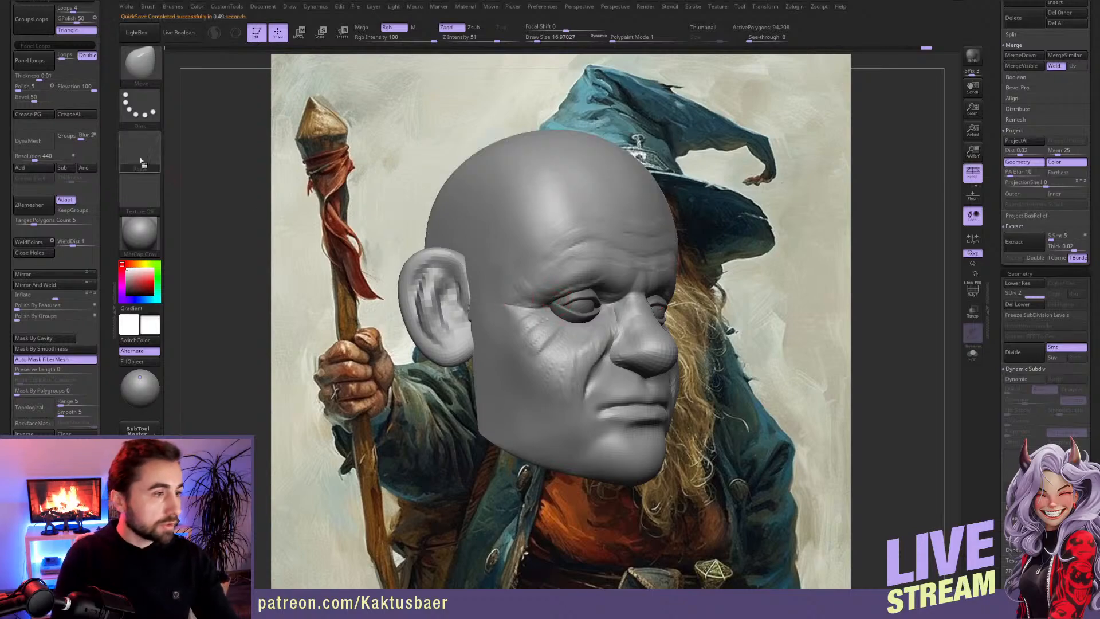
left_click(35, 141)
left_click(92, 158)
Step: Examine the remeshed head's wireframe and polygroups around the eye, nose and ear
key("bracketright")
key("bracketright")
left_click(978, 293)
right_click_drag(546, 318, 478, 315)
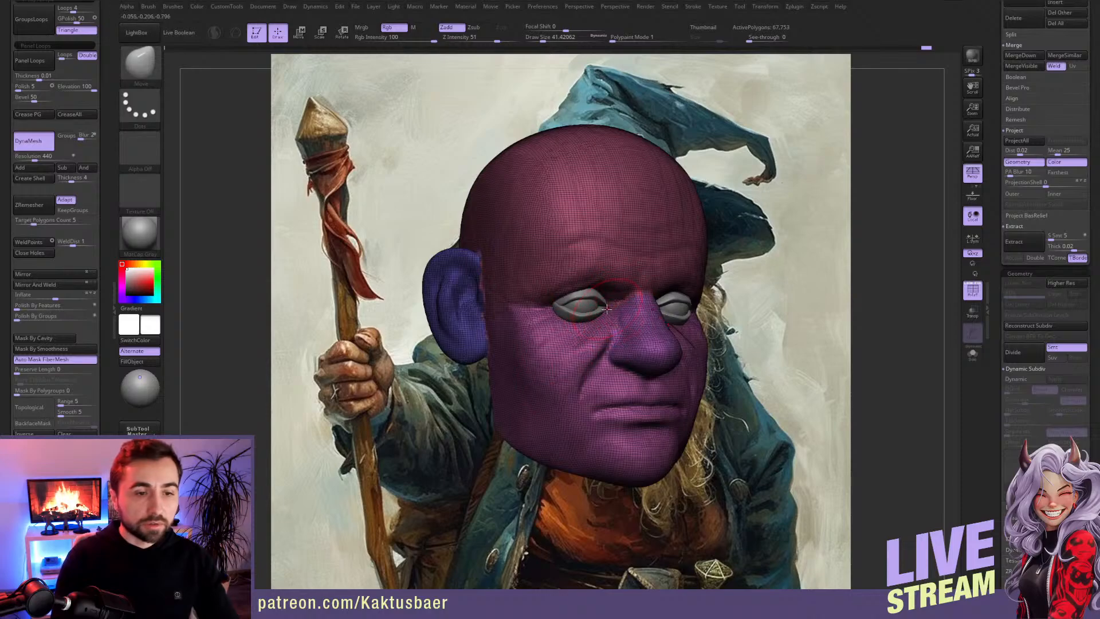
right_click_drag(609, 304, 617, 308)
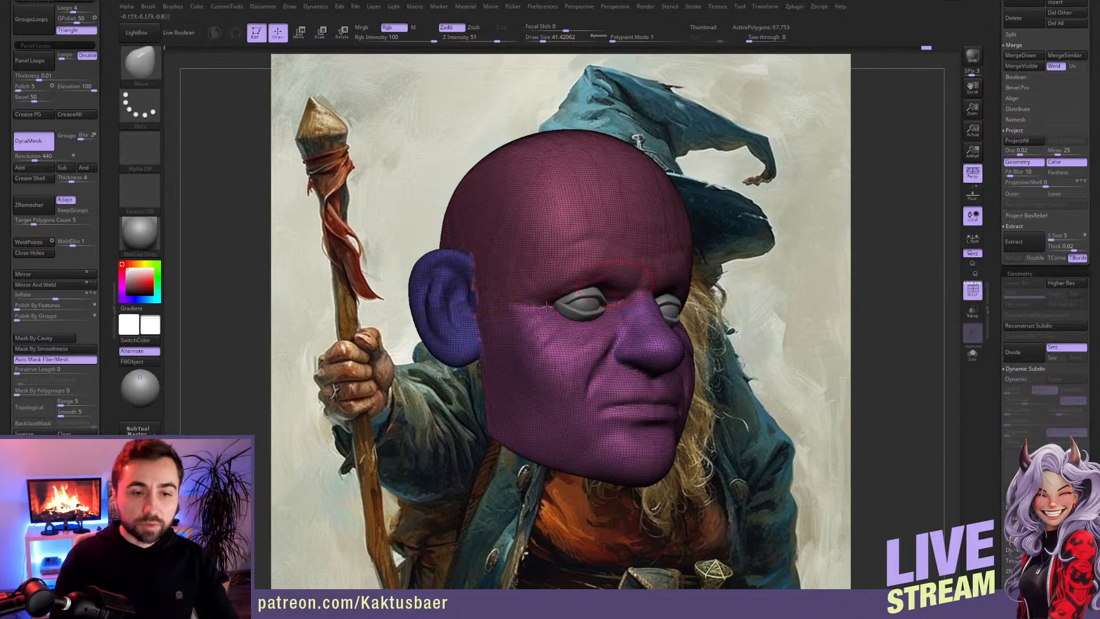
key("shift+f")
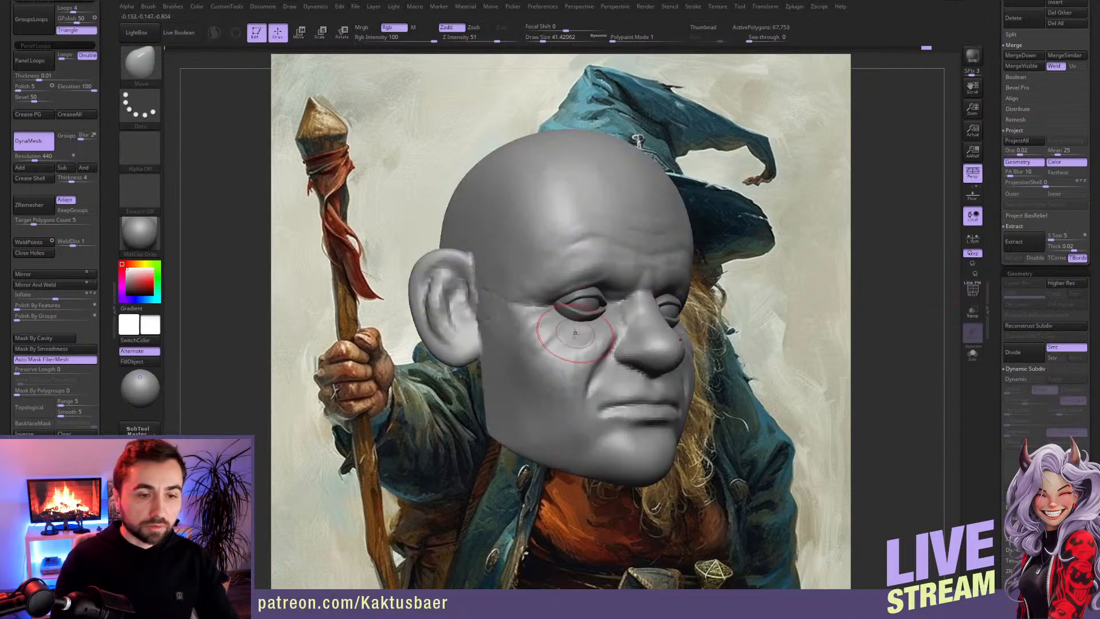
Step: Try subdividing the remeshed head twice, and undo both the subdivisions and the DynaMesh
key("ctrl+d")
key("ctrl+d")
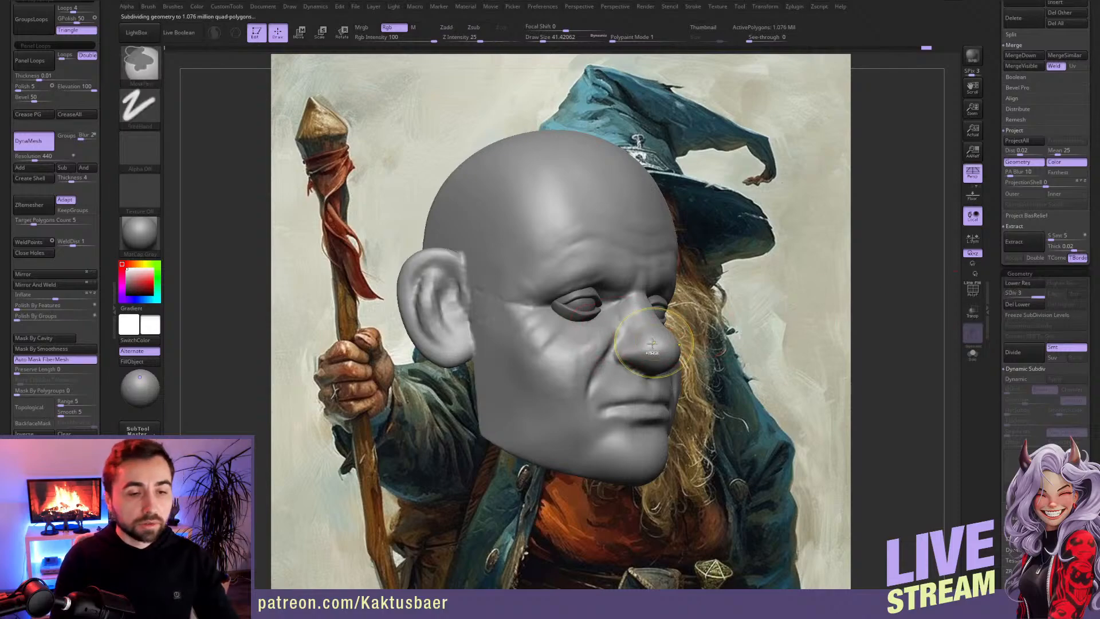
key("ctrl+z")
key("ctrl+z")
key("ctrl+z")
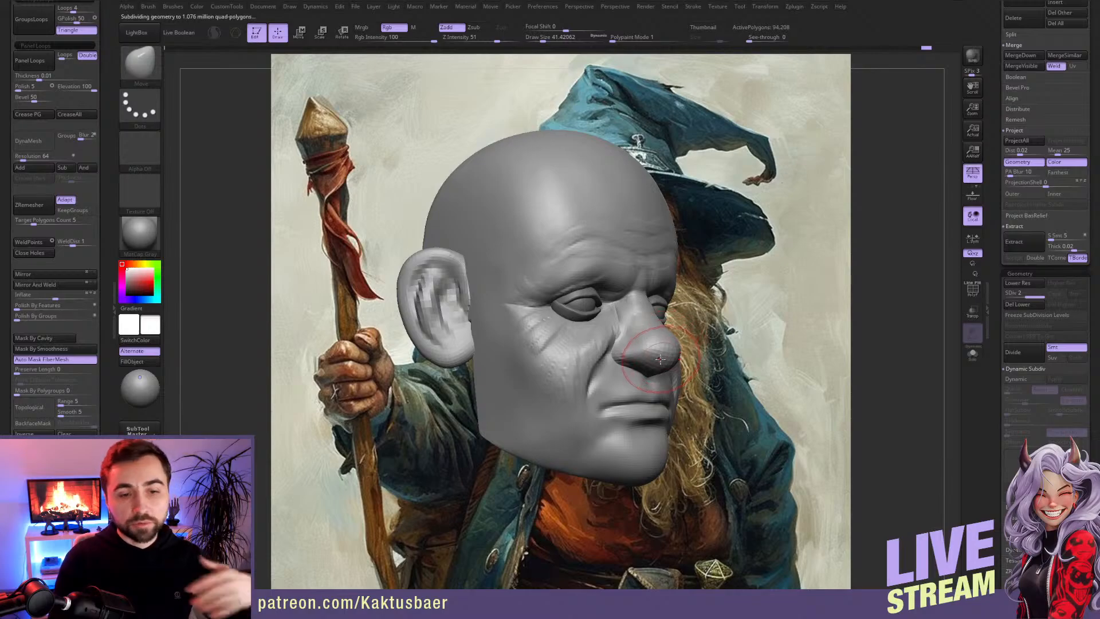
Step: Isolate the nose and face polygroups in turn to inspect the separate parts, and restore the head's visibility
left_click(641, 331, "ctrl+shift")
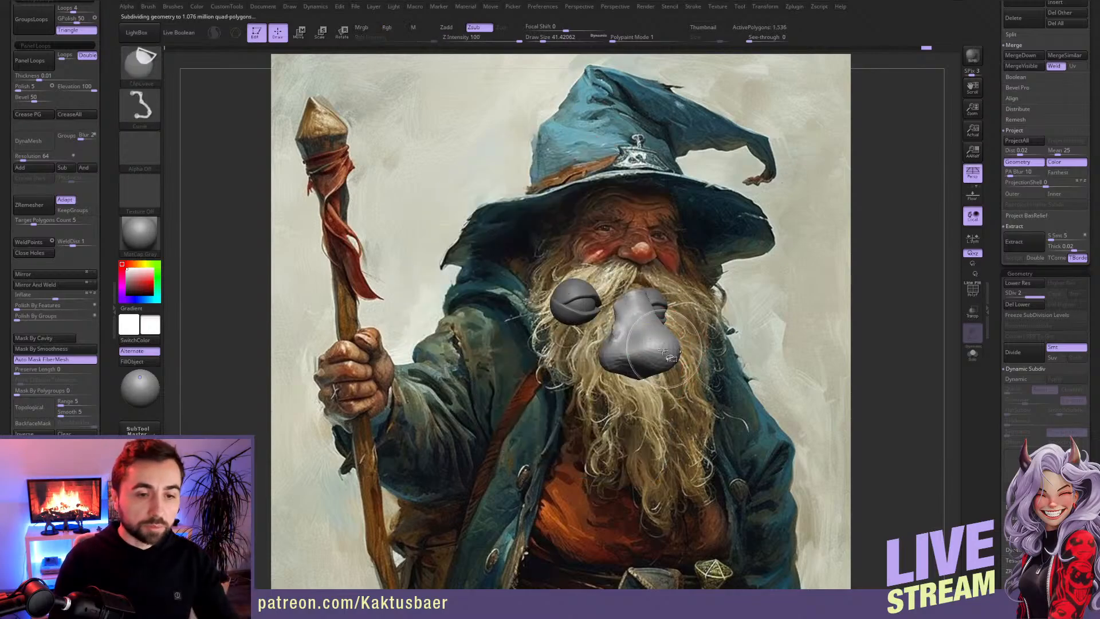
left_click(544, 347, "ctrl+shift")
left_click(544, 348, "ctrl+shift")
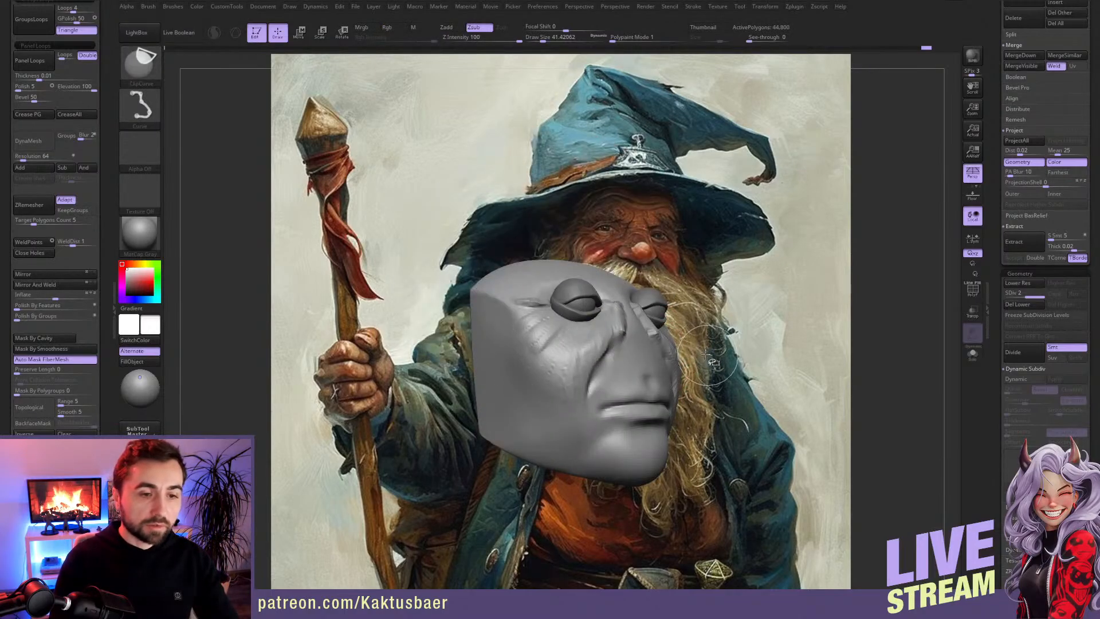
left_click(711, 361, "ctrl+shift")
left_click(642, 246, "ctrl+shift")
left_click(752, 307, "ctrl+shift")
left_click(457, 323, "ctrl+shift")
left_click(739, 361, "ctrl+shift")
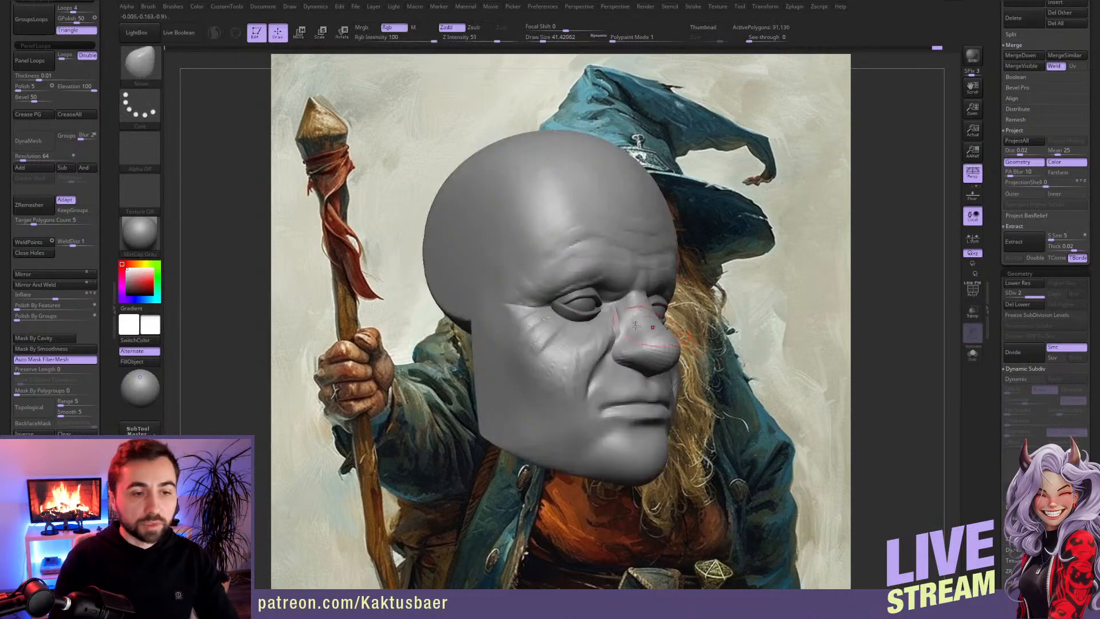
Step: Build up the cheek along the fold beside the nose with ClayBuildup at a draw size of about 20
mouse_move(566, 324)
right_mouse_down()
mouse_move(599, 329)
mouse_move(553, 338)
mouse_move(561, 347)
right_mouse_up()
key("s")
left_click_drag(565, 354, 561, 354)
mouse_move(562, 344)
right_mouse_down("alt")
mouse_move(461, 341)
mouse_move(460, 358)
mouse_move(428, 342)
right_mouse_up("alt")
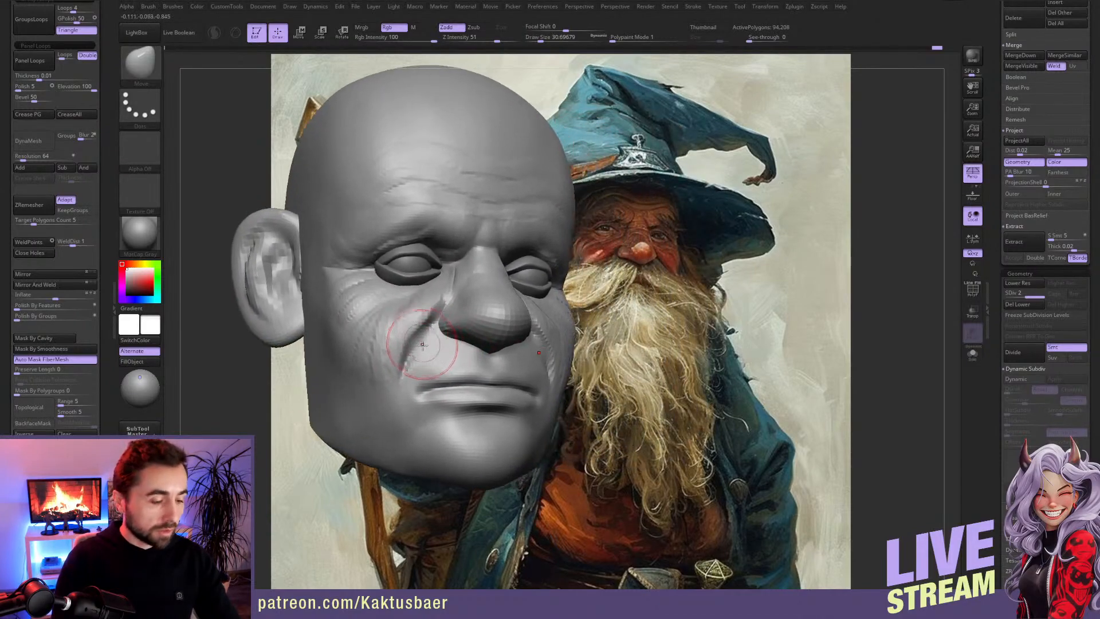
key("b")
key("c")
key("b")
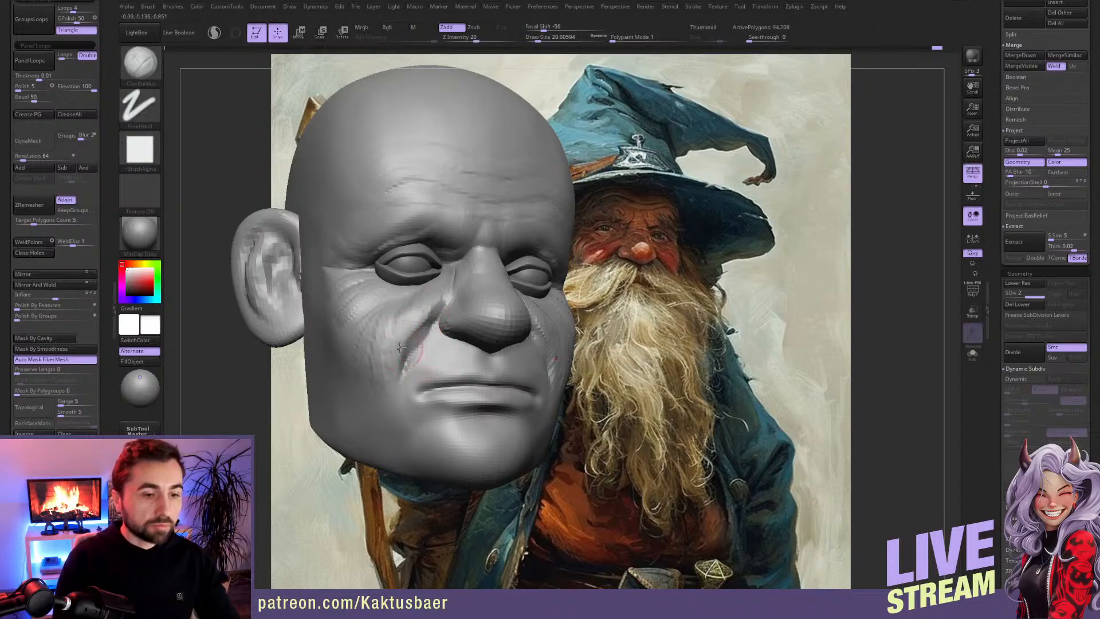
left_click_drag(393, 346, 426, 302)
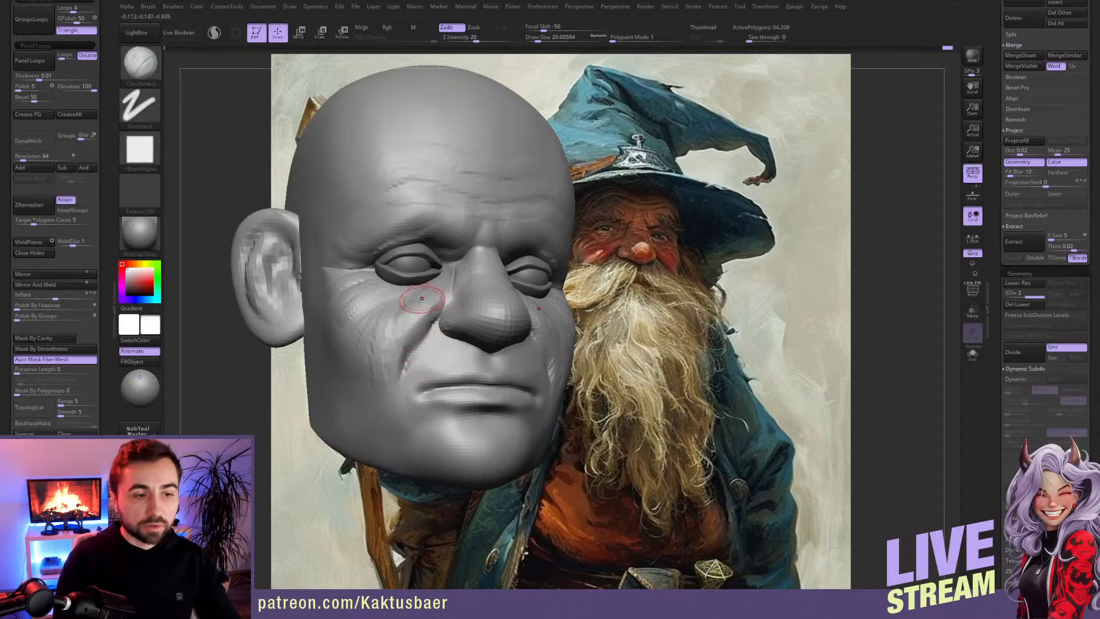
right_click_drag(404, 314, 417, 319)
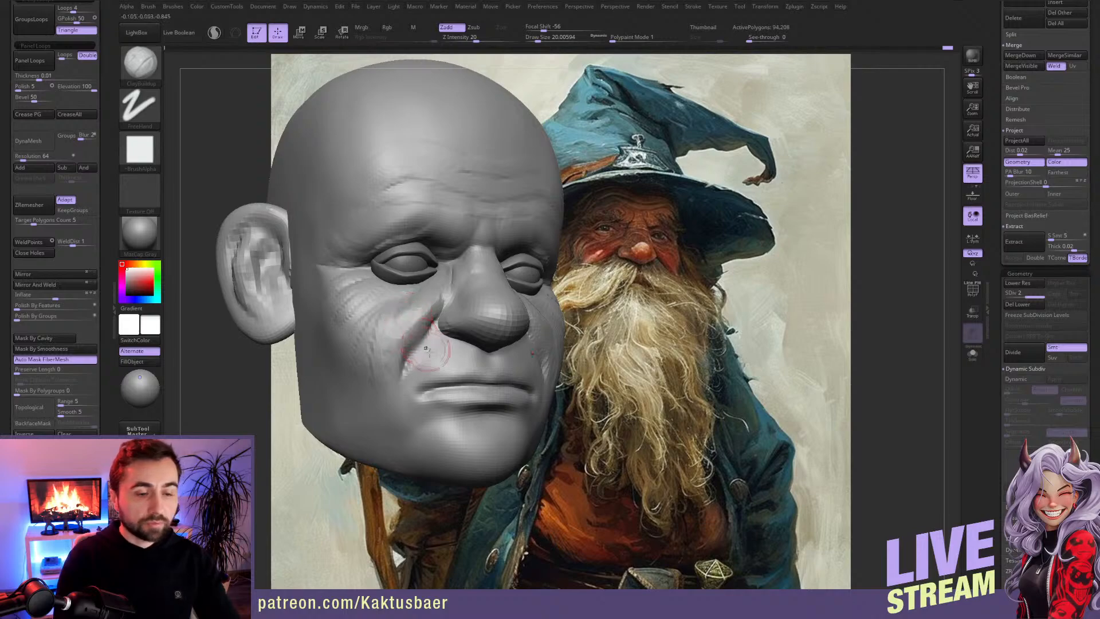
mouse_move(401, 344)
left_mouse_down()
mouse_move(417, 334)
mouse_move(411, 343)
left_mouse_up()
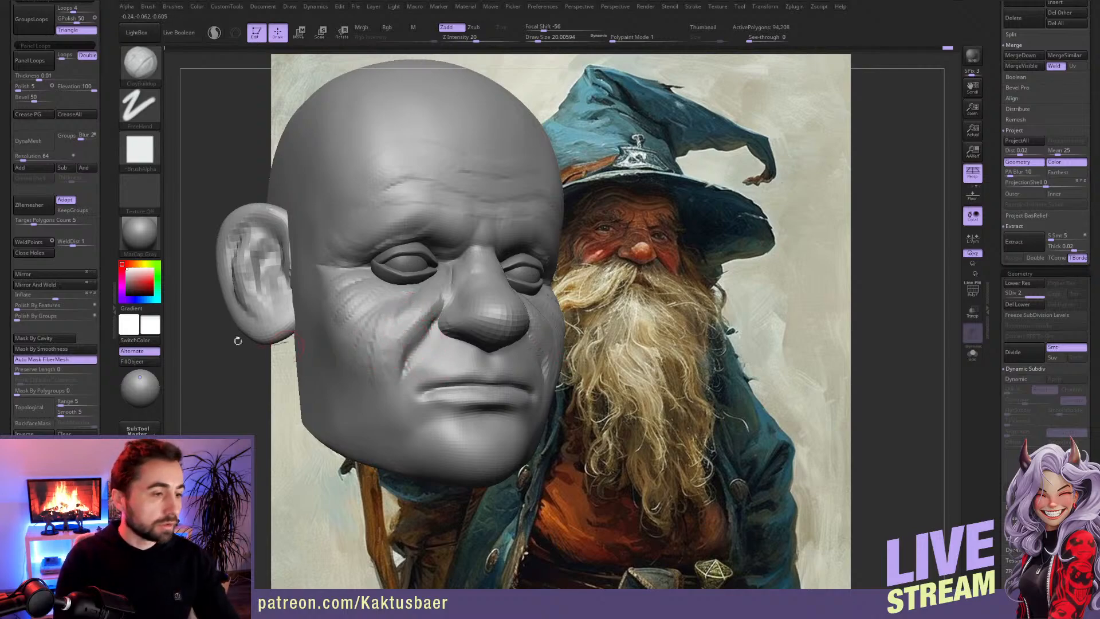
Step: Recall the stored camera and make the model see-through to line the head up with the painted face
scroll(106, 424, "down", 7)
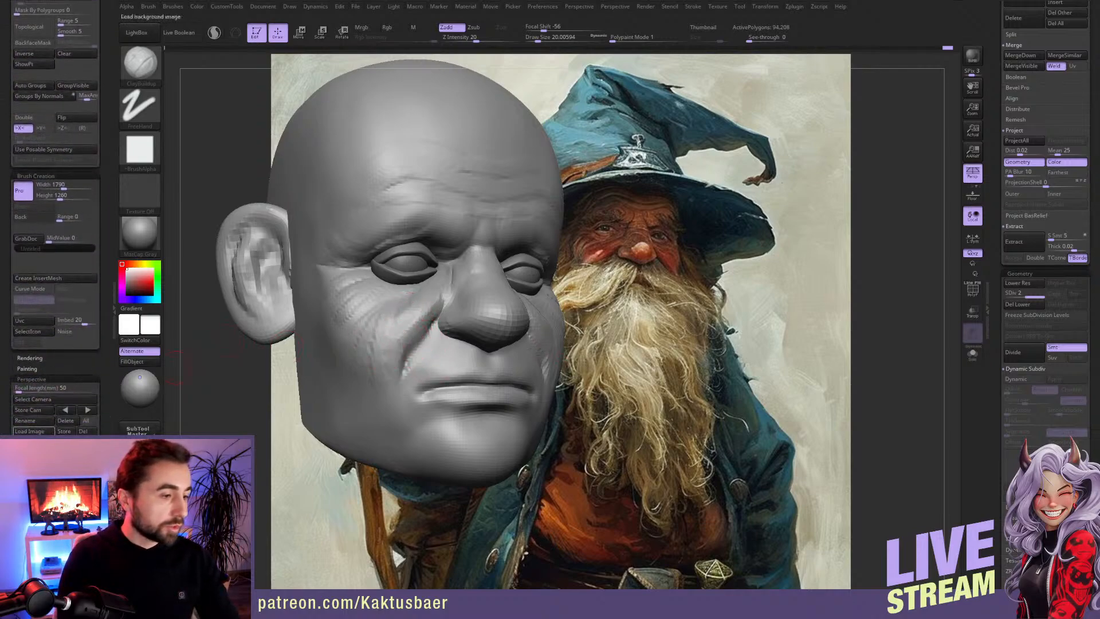
left_click(88, 410)
key("shift+z")
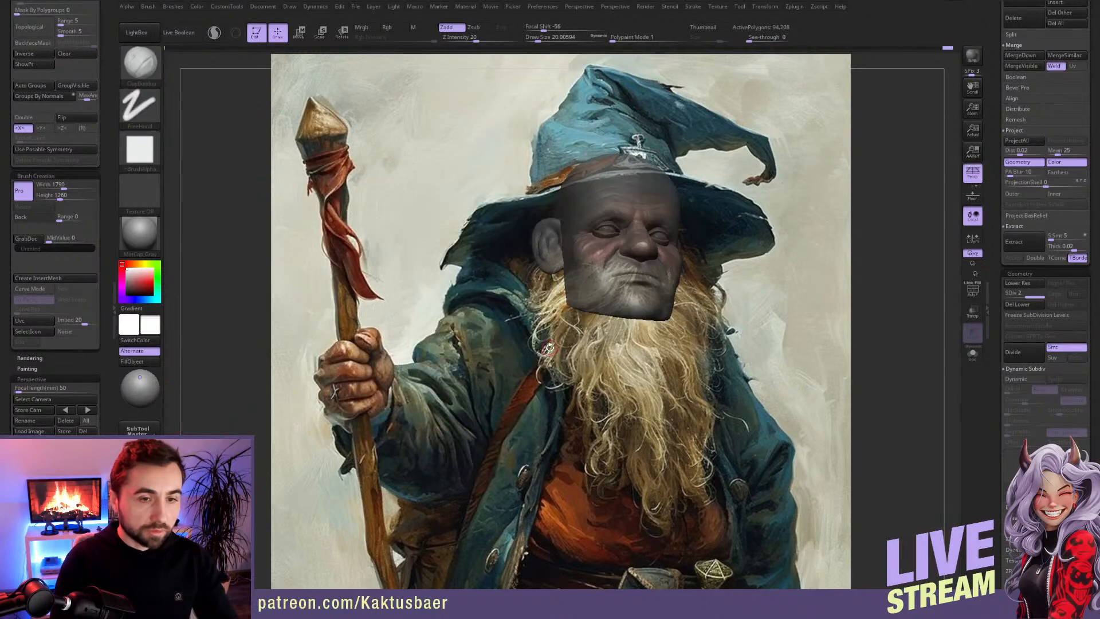
key("w")
key("q")
key("s")
left_click(628, 258)
key("s")
left_click(626, 258)
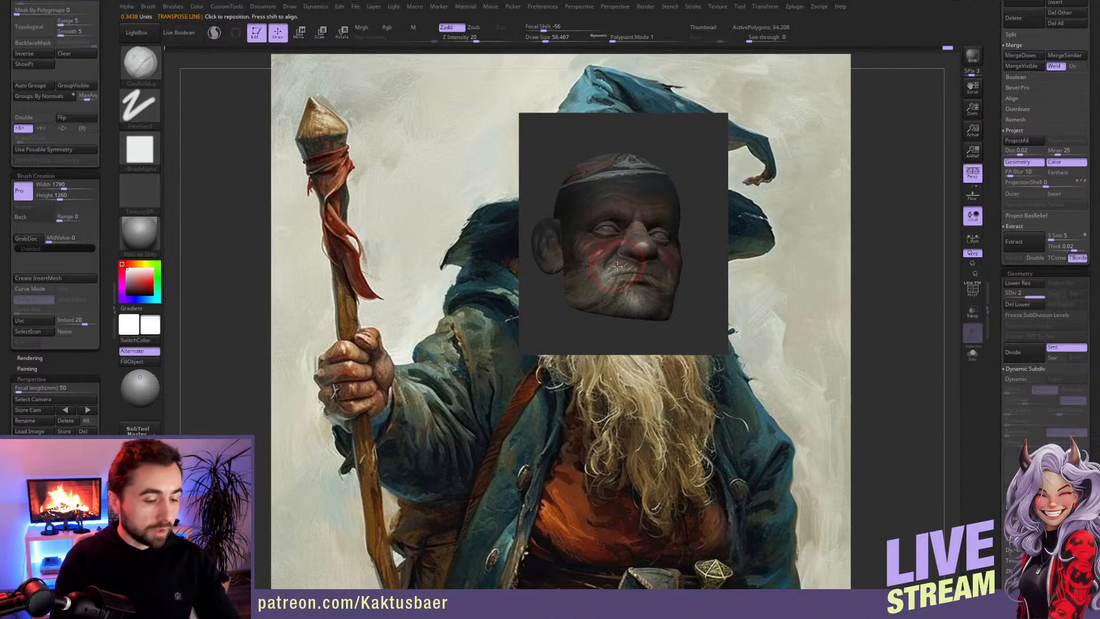
Step: Match the inner cheek and nose area to the painting with the Move brush, reducing the draw size from about 46 to 29
key("b")
key("m")
key("v")
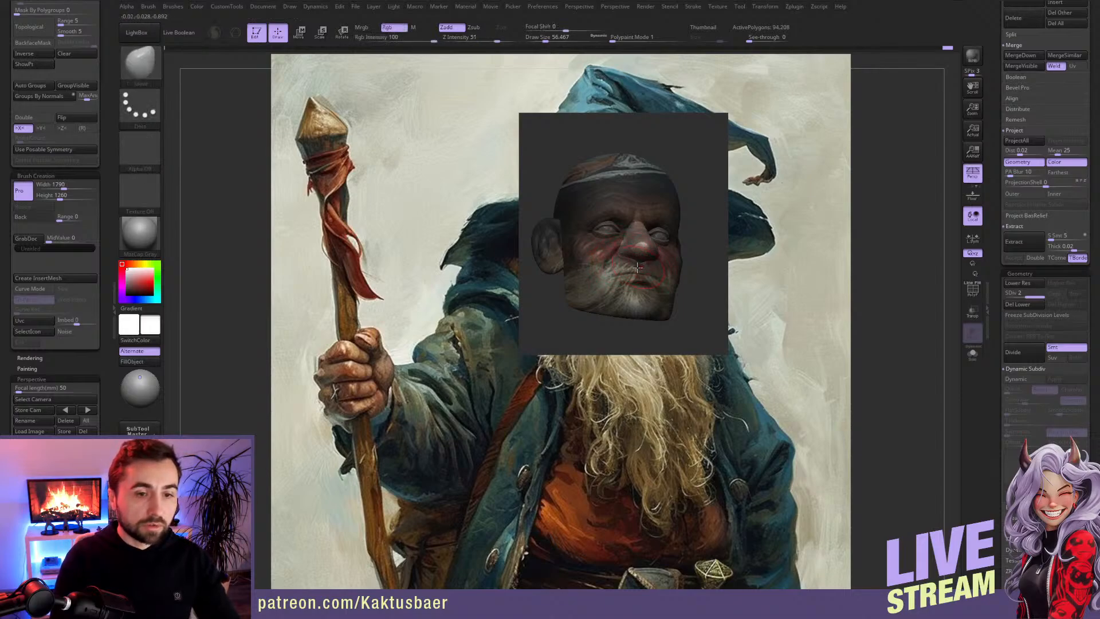
key("s")
left_click(625, 265)
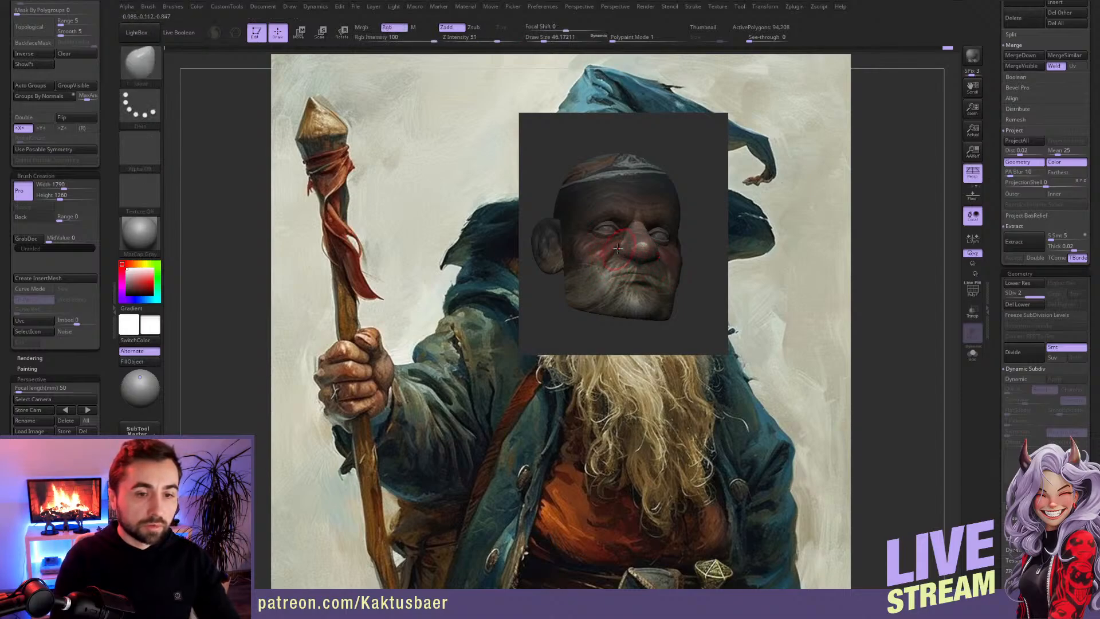
key("bracketleft")
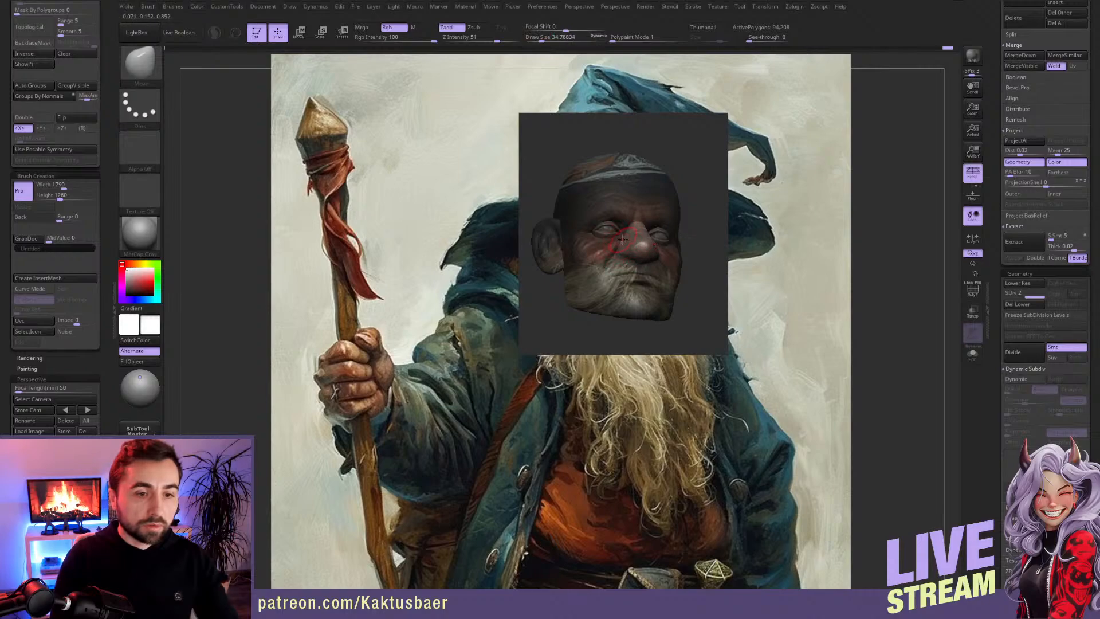
key("bracketleft")
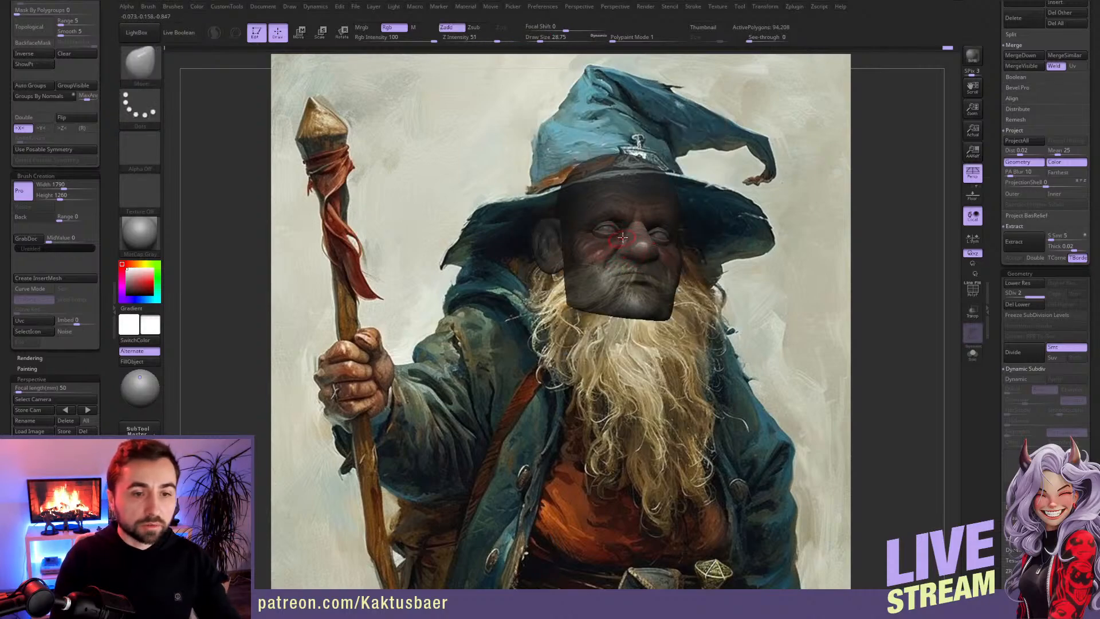
right_click_drag(625, 248, 619, 310, "ctrl")
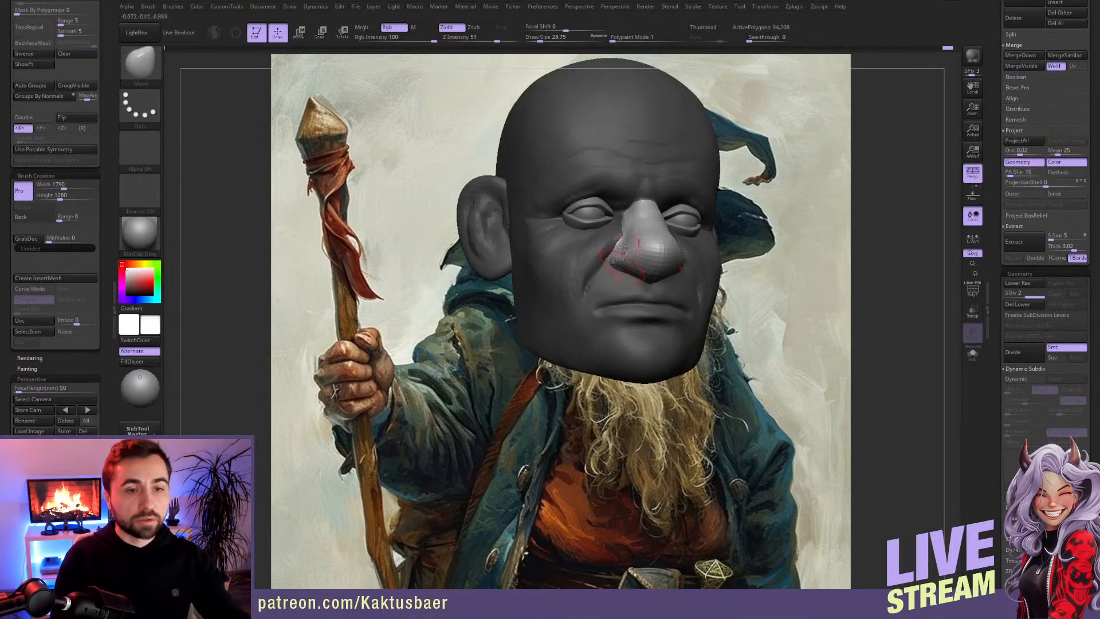
Step: Refine the side of the nose and the adjoining cheek with the Move brush, and view the opaque head from a three-quarter angle
mouse_move(620, 250)
right_mouse_down("ctrl")
mouse_move(618, 239)
mouse_move(607, 273)
mouse_move(628, 235)
right_mouse_up("ctrl")
left_click_drag(622, 236, 618, 232)
mouse_move(599, 229)
right_mouse_down()
mouse_move(611, 224)
mouse_move(565, 238)
right_mouse_up()
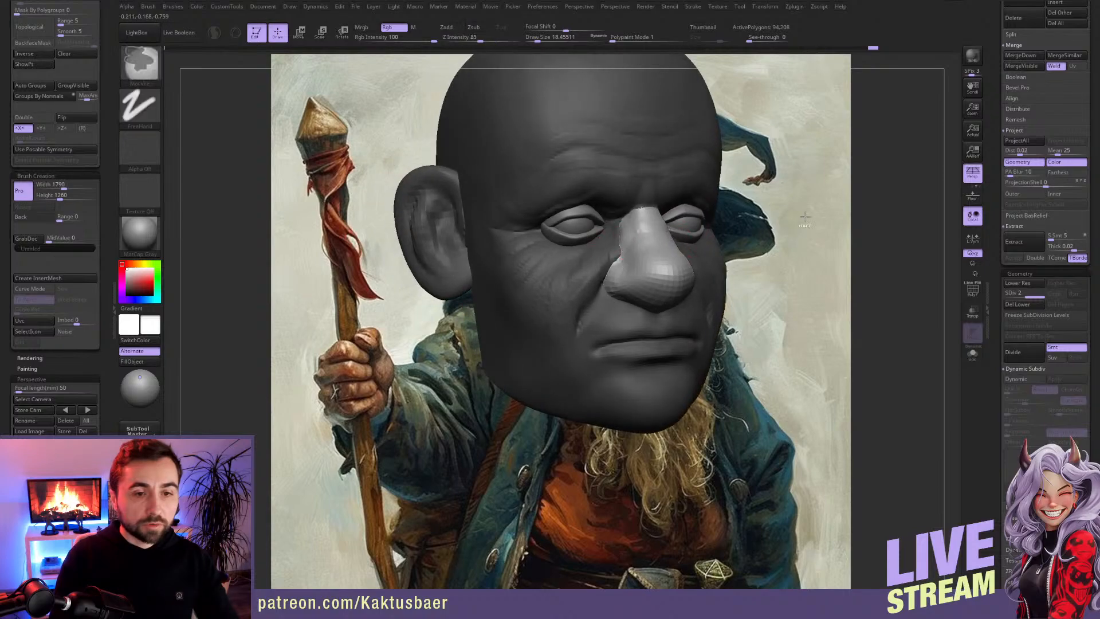
left_click_drag(785, 309, 814, 338, "ctrl")
mouse_move(650, 260)
right_mouse_down("alt")
mouse_move(614, 316)
mouse_move(597, 284)
right_mouse_up("alt")
Step: Build up and smooth the temple beside the outer brow with the ClayBuildup brush at a draw size of about 31
key("b")
key("c")
key("b")
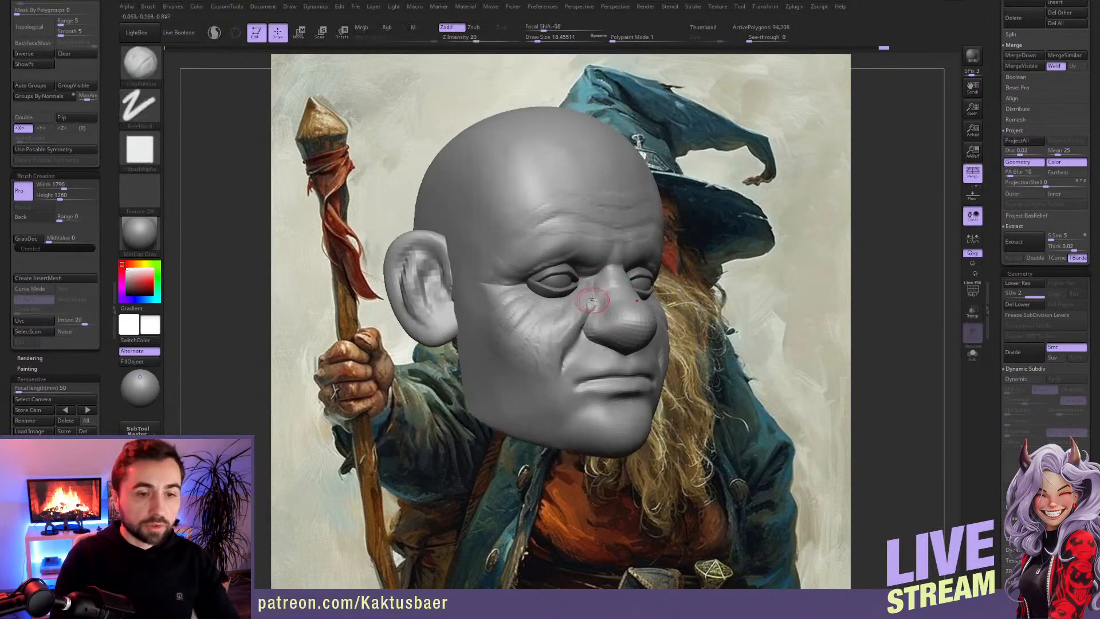
right_click_drag(516, 221, 461, 255, "alt")
right_click_drag(538, 253, 436, 279)
key("bracketright")
key("bracketright")
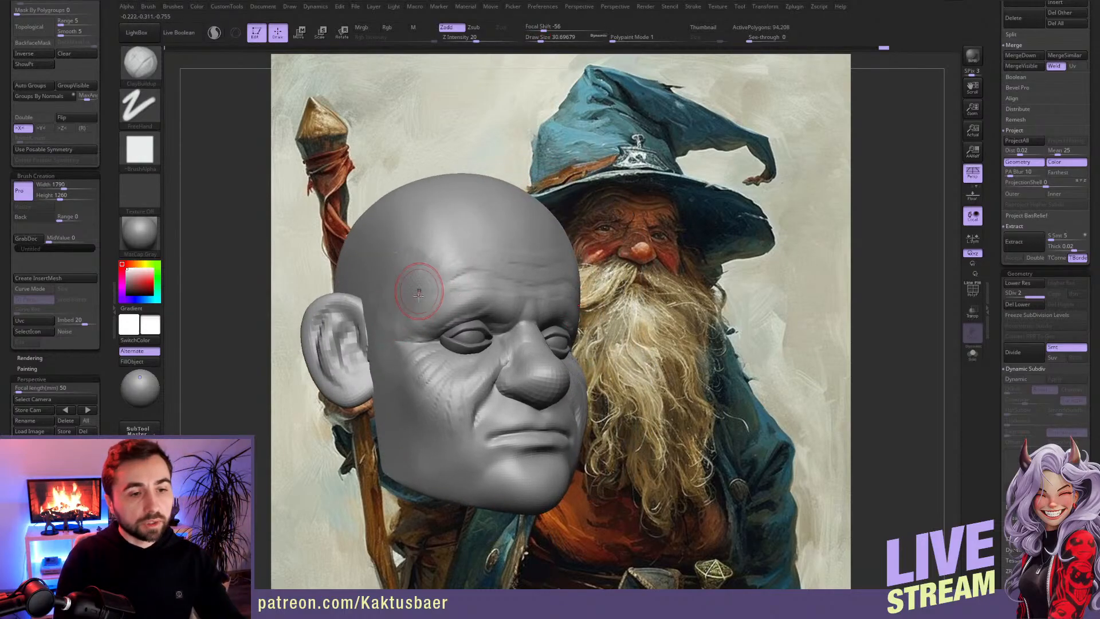
key("shift")
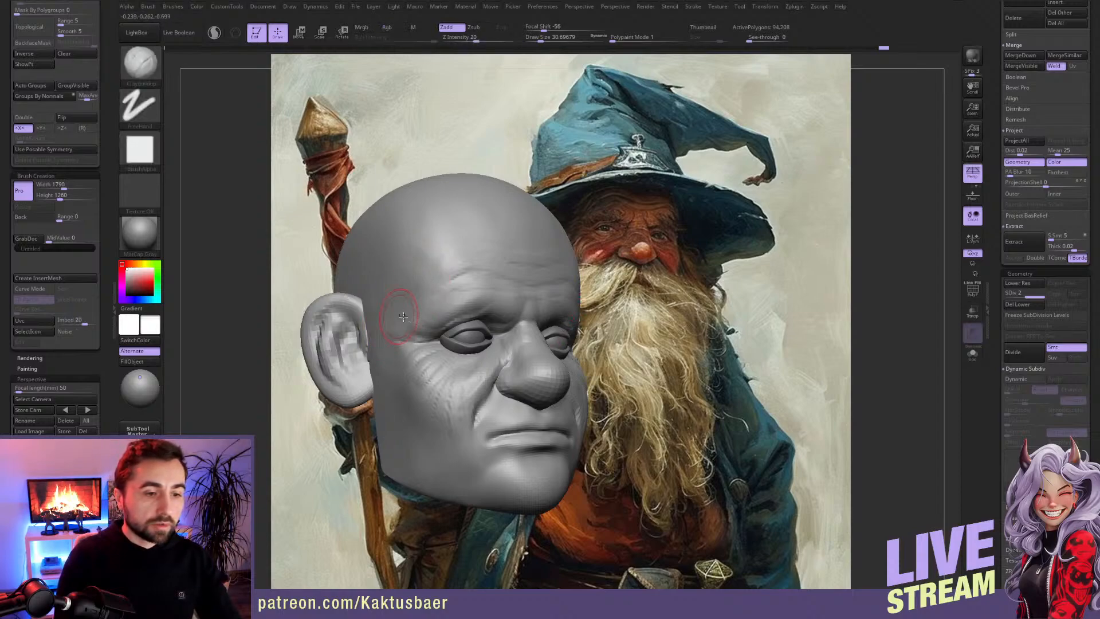
right_click_drag(392, 337, 372, 315, "alt")
Step: Build up the upper cheek and the creases beside the eye with ClayBuildup at a draw size of about 17 to 20
key("s")
left_click_drag(392, 328, 396, 320)
key("s")
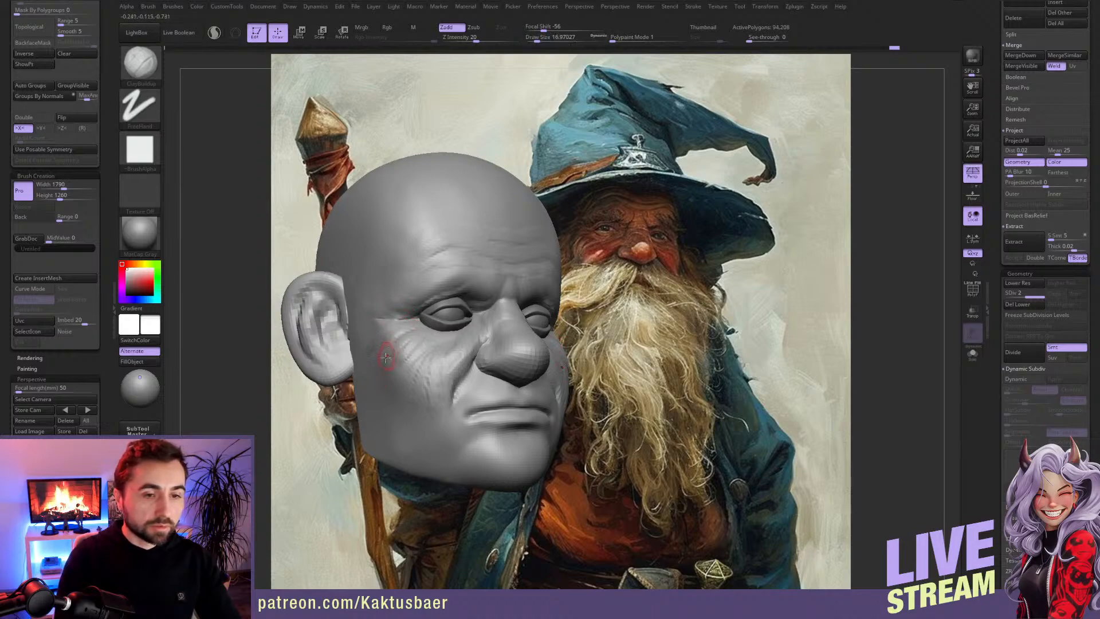
mouse_move(423, 375)
right_mouse_down()
mouse_move(400, 380)
mouse_move(425, 370)
right_mouse_up()
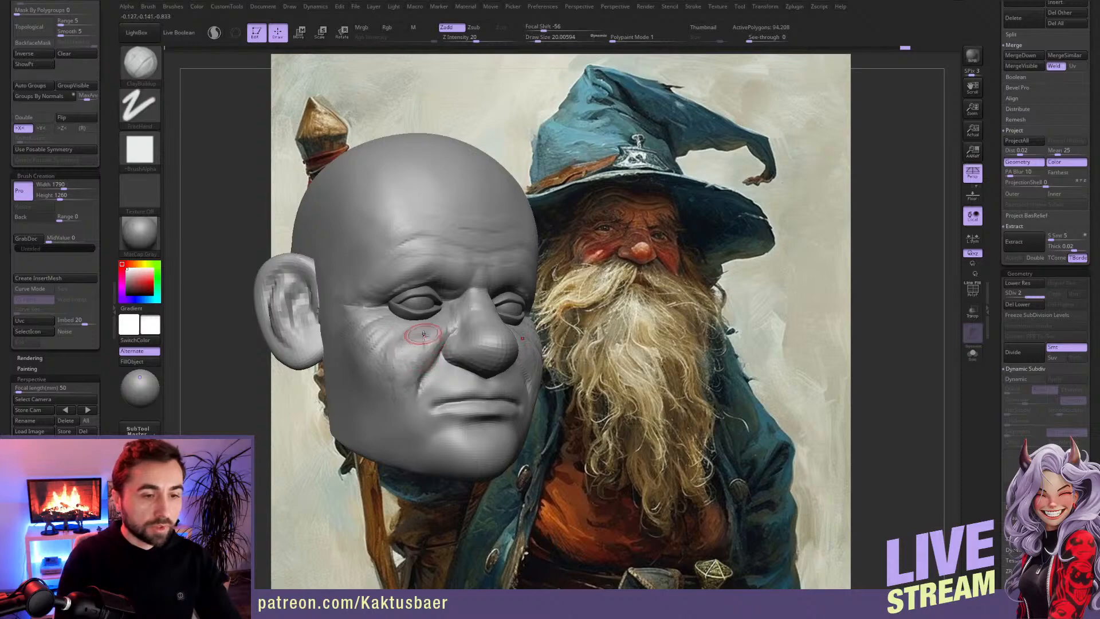
right_click_drag(419, 332, 373, 305, "ctrl")
left_click_drag(341, 299, 354, 302)
Step: Shift the outer eye folds with the Move brush and sculpt finer cheek wrinkles with ClayBuildup at a draw size of about 12
key("b")
key("m")
key("v")
right_click_drag(356, 306, 401, 324)
key("b")
key("c")
key("b")
mouse_move(399, 316)
left_mouse_down()
mouse_move(373, 339)
mouse_move(398, 329)
left_mouse_up()
key("shift")
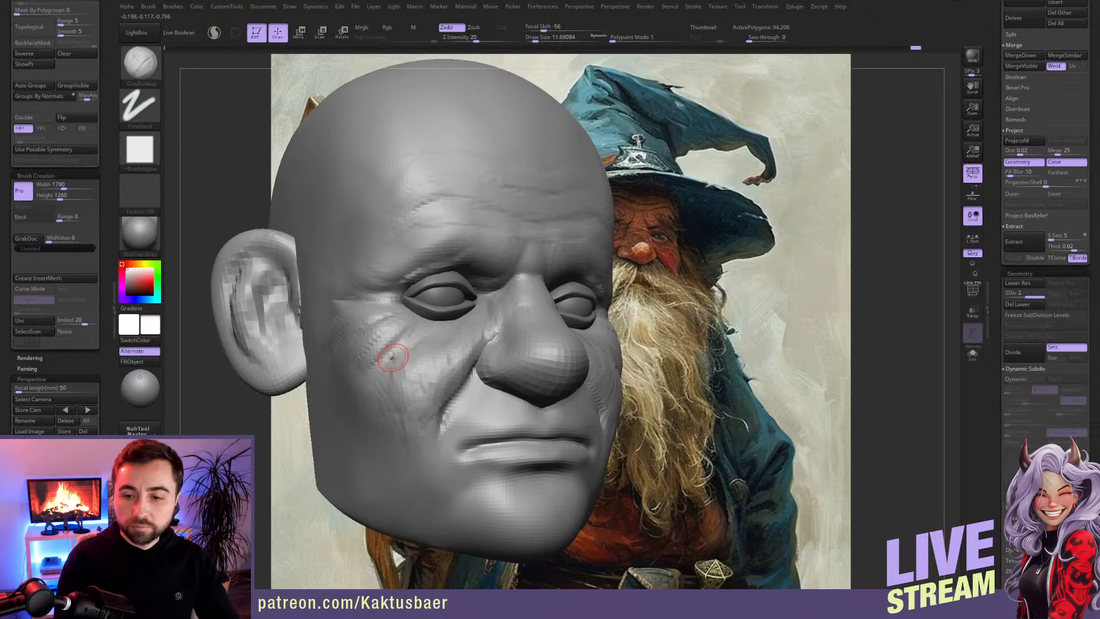
mouse_move(400, 358)
left_mouse_down()
mouse_move(381, 346)
mouse_move(393, 339)
left_mouse_up()
mouse_move(397, 337)
right_mouse_down("ctrl")
mouse_move(401, 326)
mouse_move(459, 331)
mouse_move(423, 320)
right_mouse_up("ctrl")
Step: Reshape the outer eye corner and eyelids with the Move brush at draw sizes of about 8 and 18
key("b")
key("m")
key("v")
key("s")
left_click_drag(423, 320, 428, 325)
key("s")
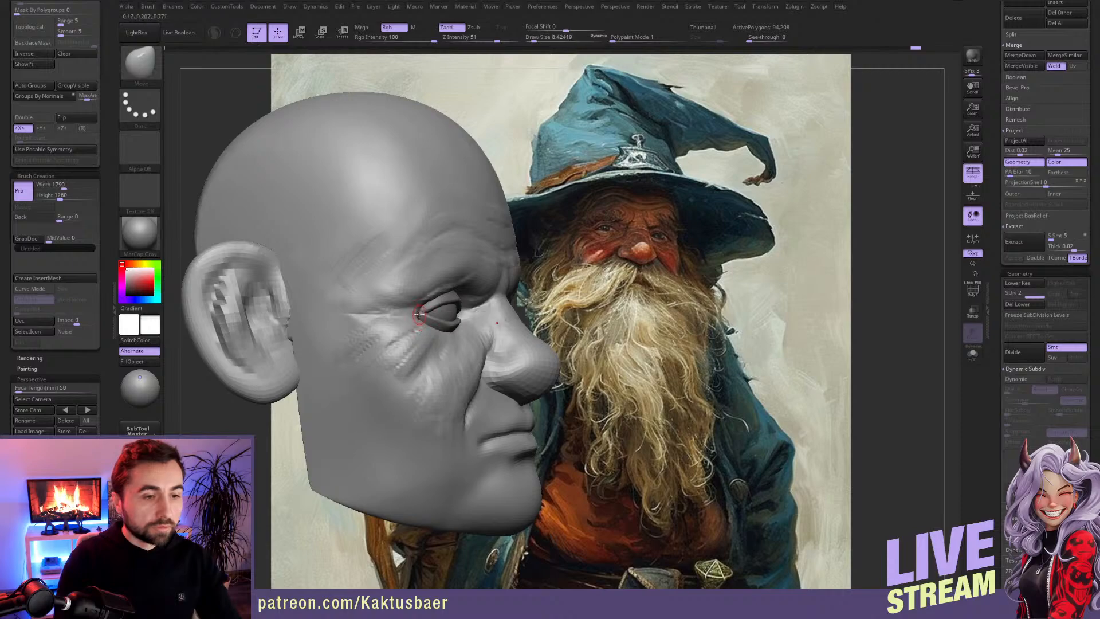
key("s")
left_click_drag(414, 314, 447, 292)
right_click_drag(507, 298, 453, 296)
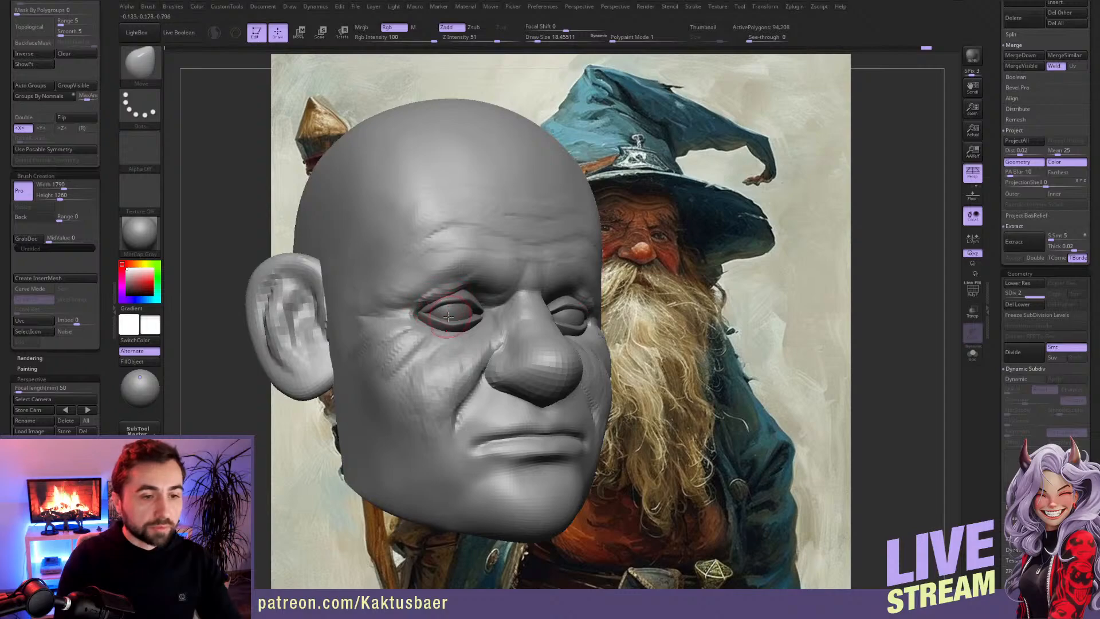
mouse_move(452, 310)
right_mouse_down()
mouse_move(415, 316)
mouse_move(498, 320)
right_mouse_up()
Step: Isolate the eyeballs with perspective off, mask a round iris on the front, and show the whole head again
key("shift+d")
key("w")
key("q")
left_click(973, 172)
key("alt+s")
key("ctrl")
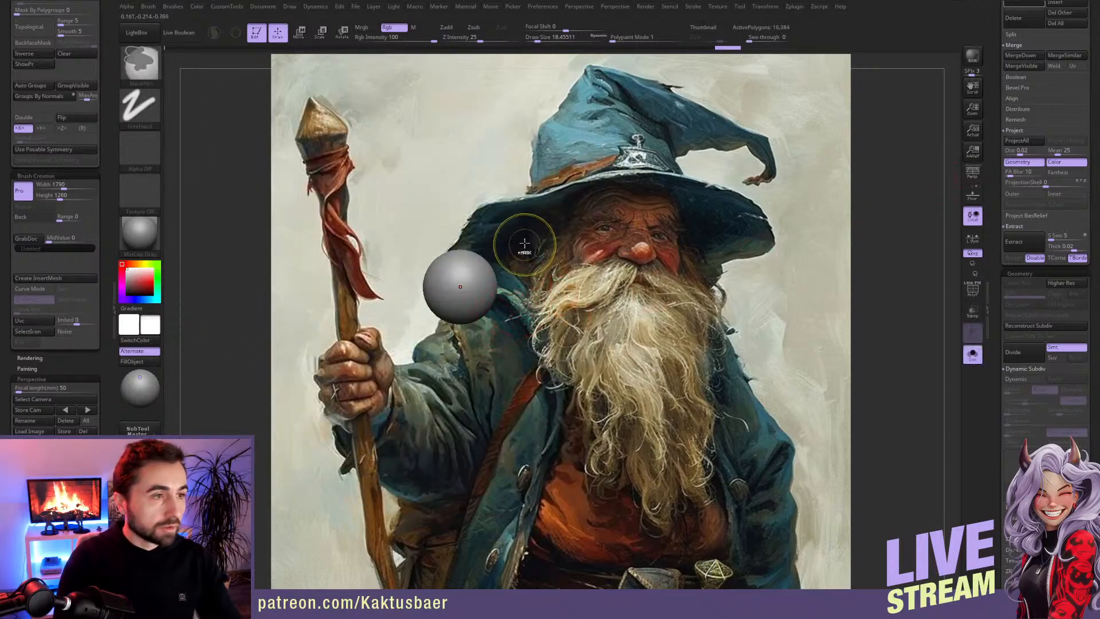
right_click_drag(502, 267, 265, 256, "alt")
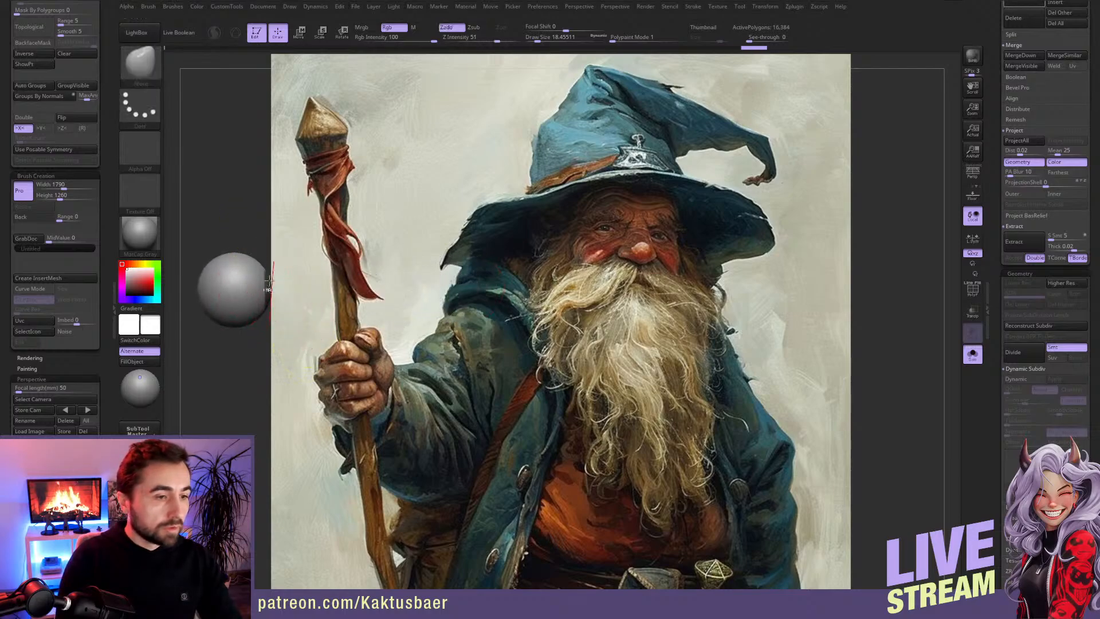
mouse_move(265, 246)
left_mouse_down("ctrl")
mouse_move(288, 317)
mouse_move(462, 326)
mouse_move(360, 339)
left_mouse_up("ctrl")
key("alt+s")
right_click_drag(484, 340, 475, 330)
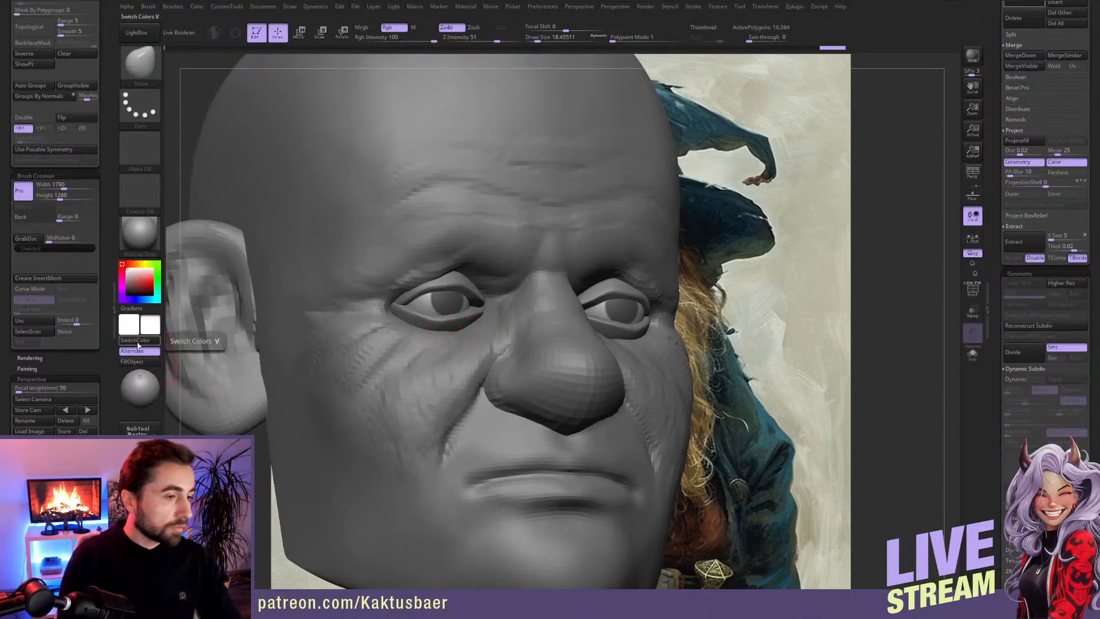
Step: Invert the eyeball mask, try filling the irises with grey, and restore the mask and the white colour
left_click(255, 441, "ctrl")
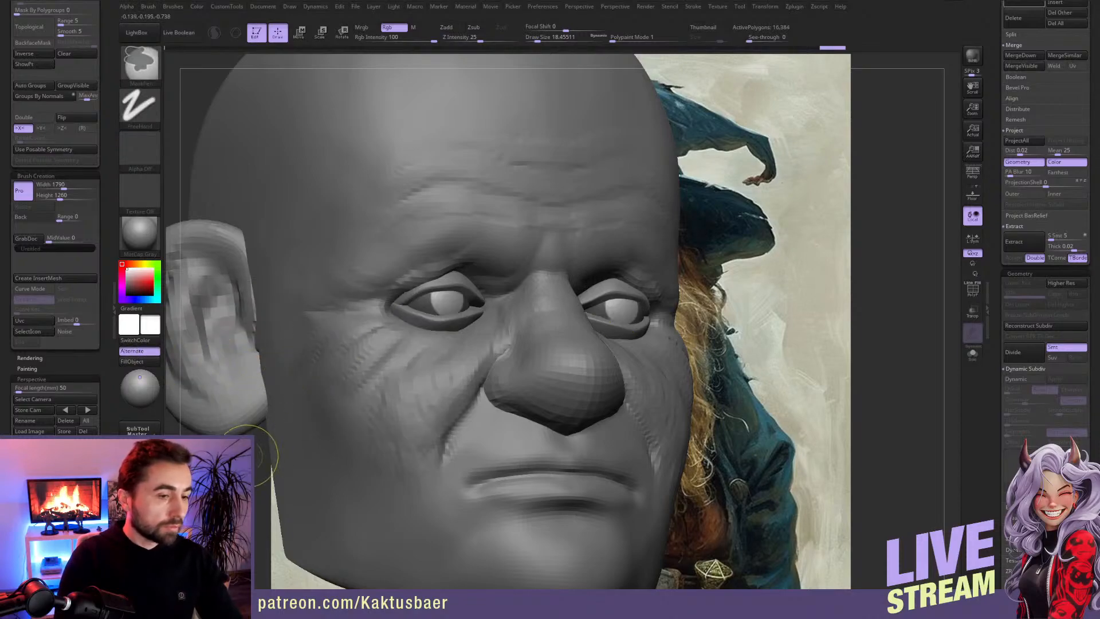
left_click_drag(127, 270, 126, 281)
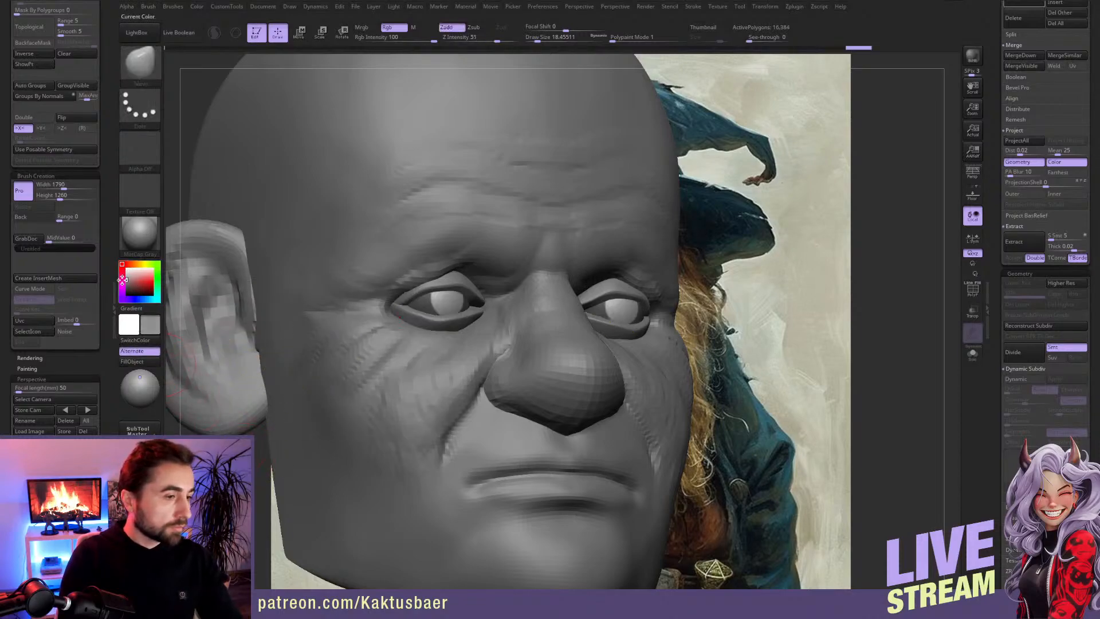
left_click(135, 362)
left_click(142, 363)
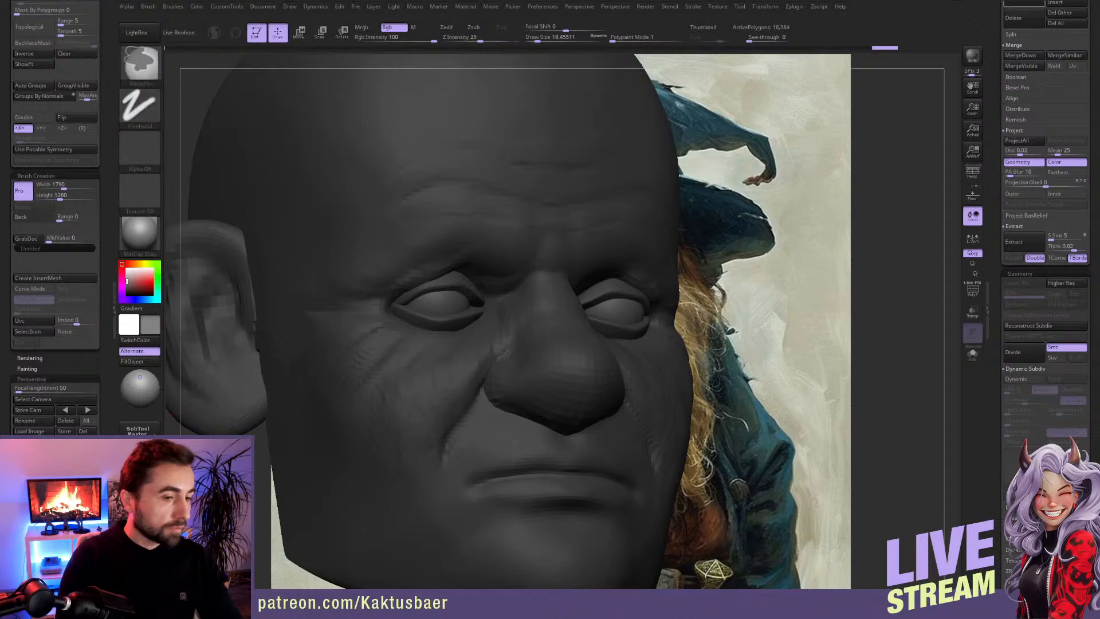
left_click_drag(176, 424, 184, 431, "ctrl")
left_click_drag(130, 268, 124, 267)
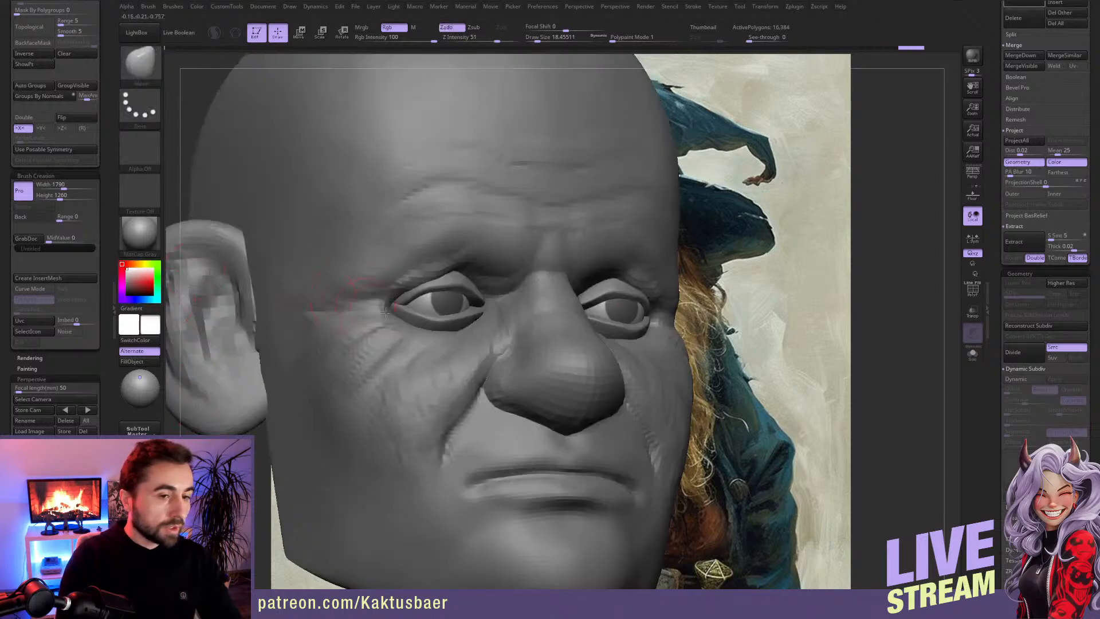
Step: Turn perspective back on, check the gaze from several angles, and make the head the active subtool
right_click_drag(444, 294, 441, 331, "ctrl")
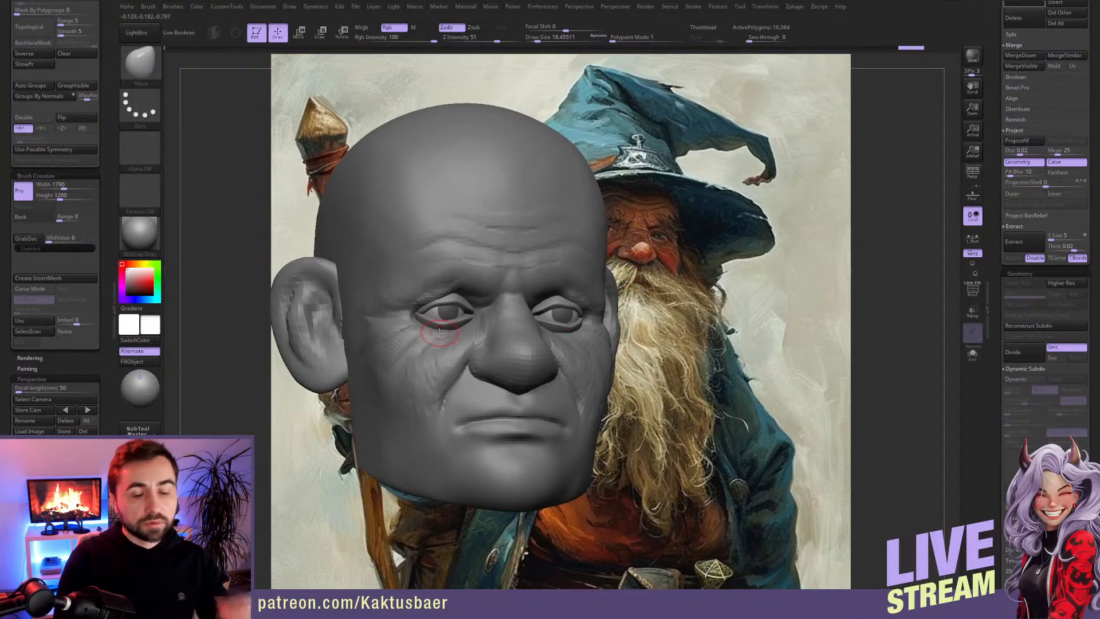
key("p")
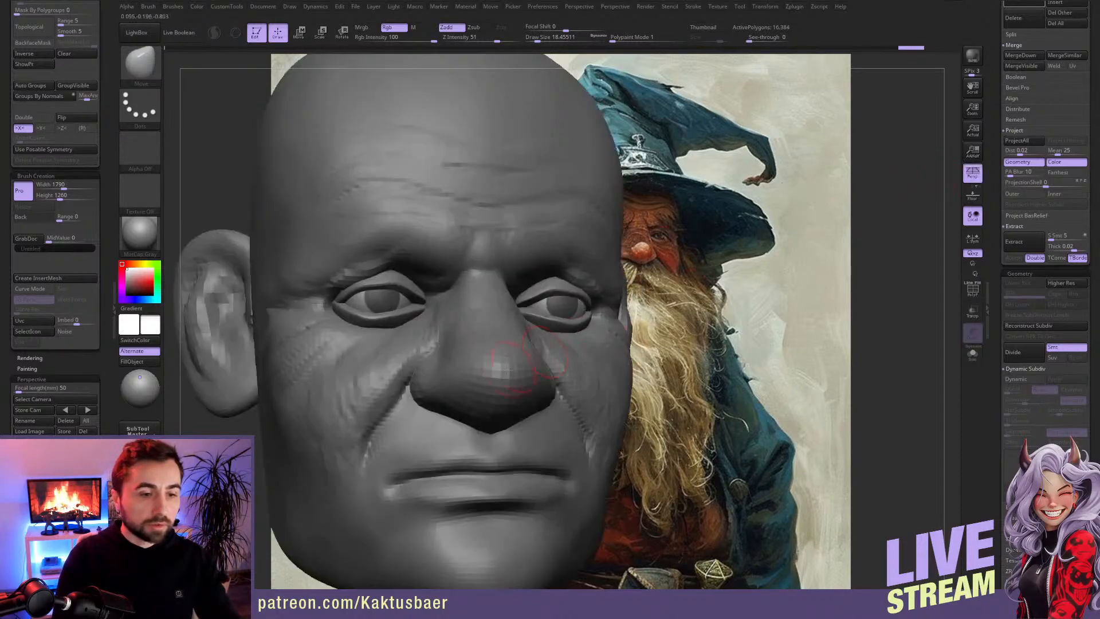
right_click_drag(498, 308, 510, 308)
right_click_drag(510, 308, 551, 309, "alt")
right_click_drag(471, 341, 479, 371)
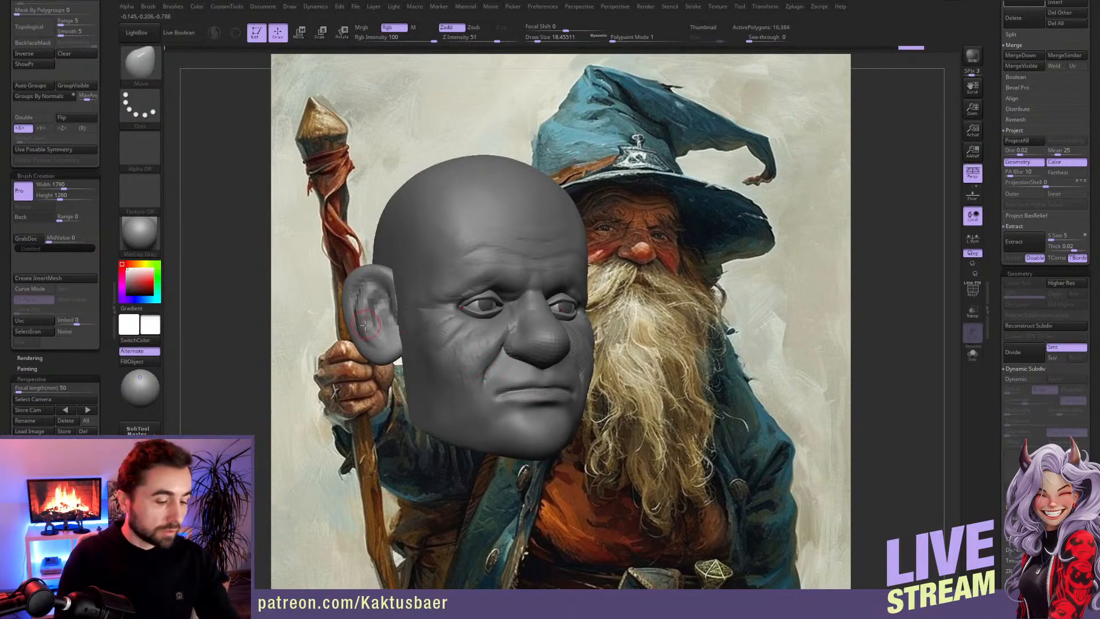
left_click(389, 346, "alt")
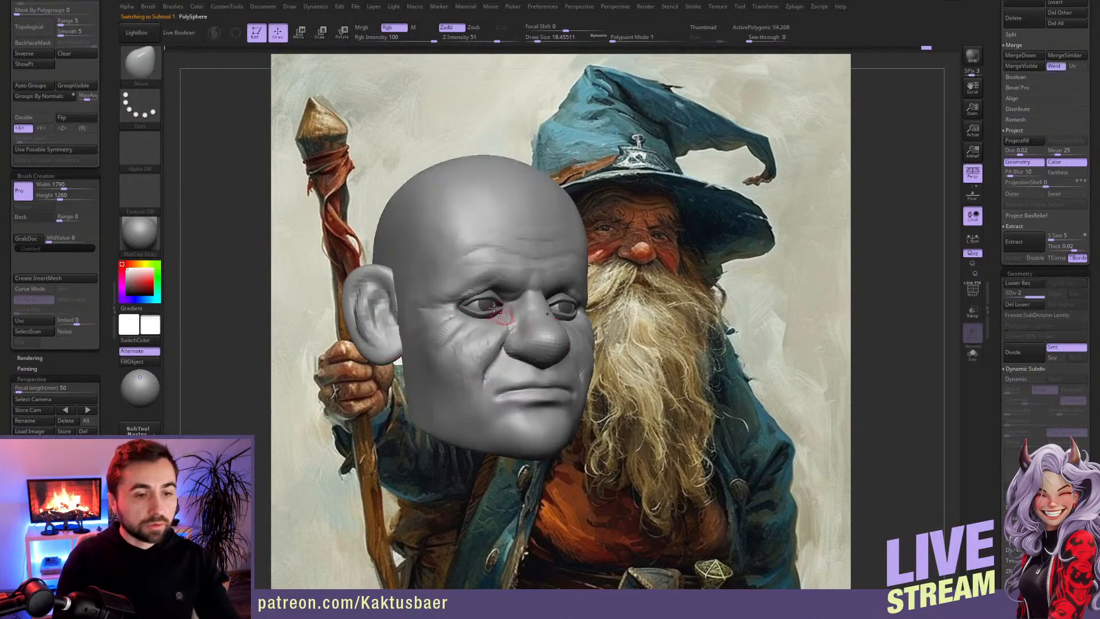
Step: Adjust and smooth the upper eyelid at a draw size of about 18, and raise the head to subdivision level 3
right_click_drag(484, 295, 404, 331, "alt")
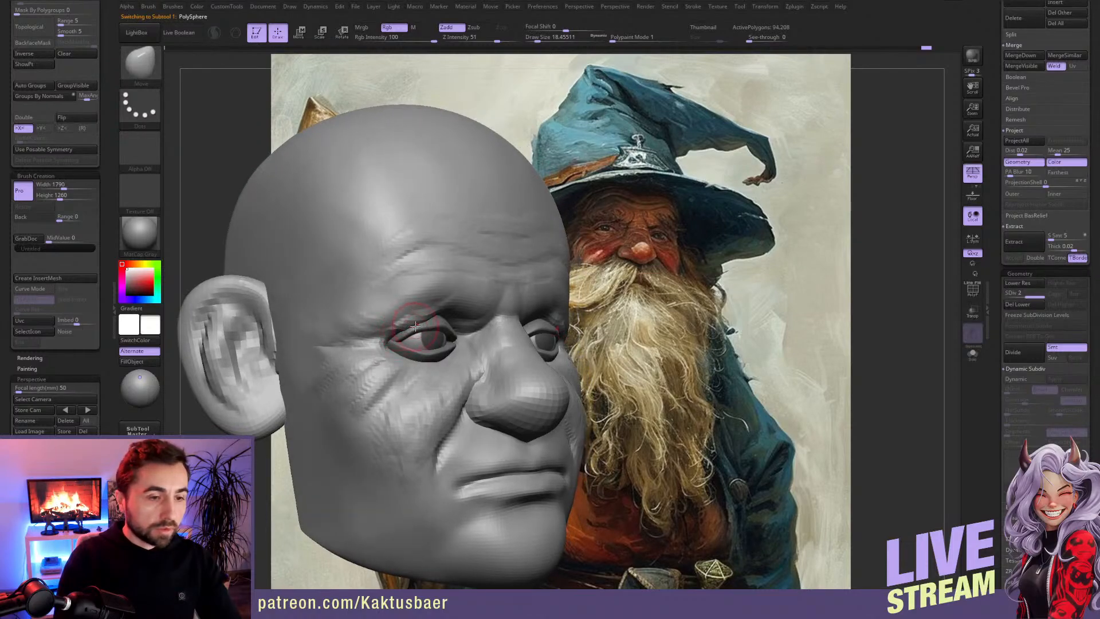
key("bracketright")
key("bracketleft")
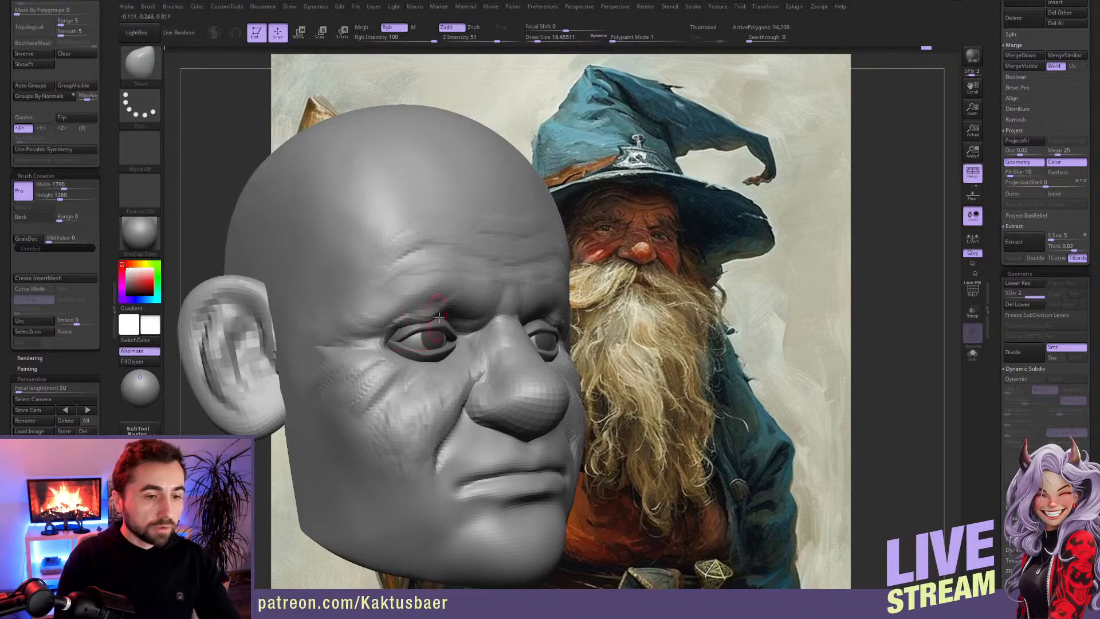
left_click_drag(408, 324, 414, 328, "shift")
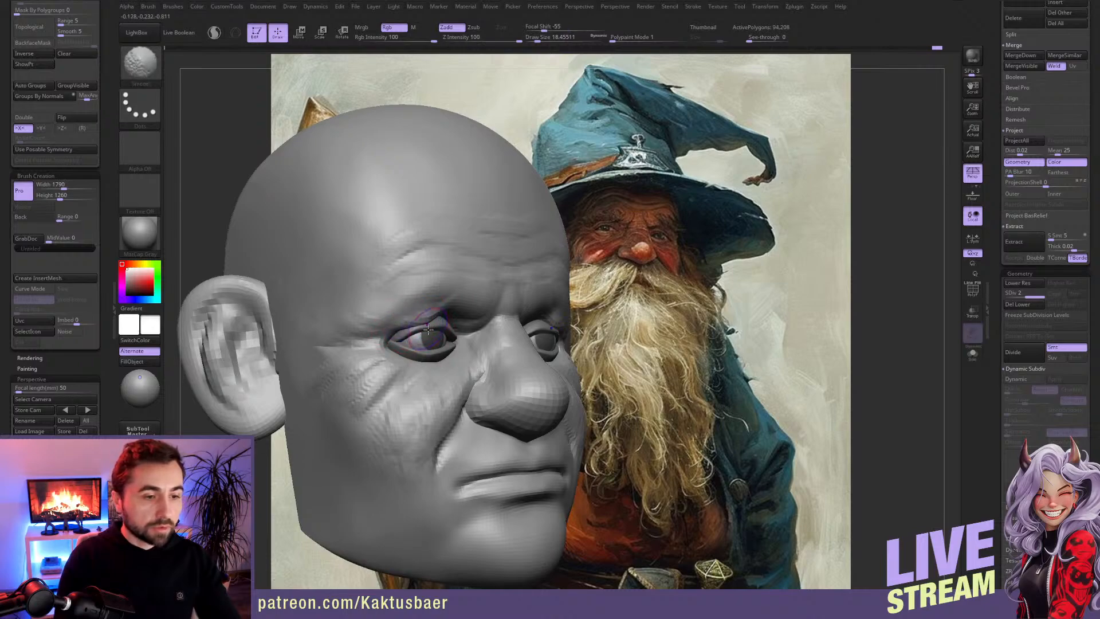
key("d")
mouse_move(449, 369)
right_mouse_down("ctrl")
mouse_move(432, 328)
mouse_move(443, 342)
mouse_move(411, 344)
right_mouse_up("ctrl")
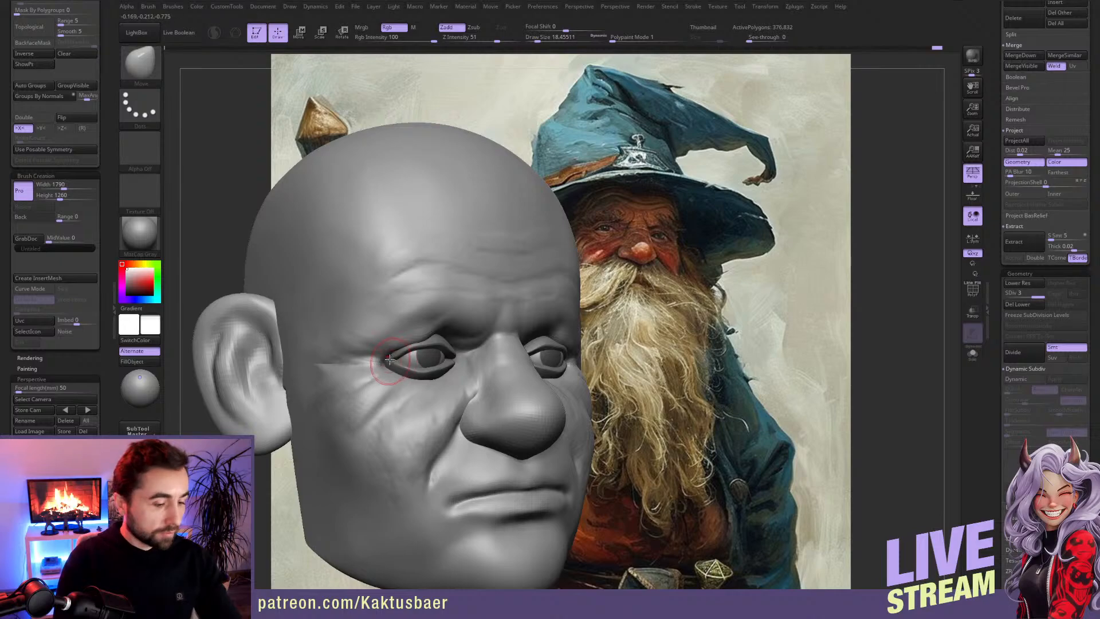
Step: Sculpt the drooping skin folds above the outer eye with ClayBuildup, reducing the draw size from about 14 to 12
key("b")
key("c")
key("b")
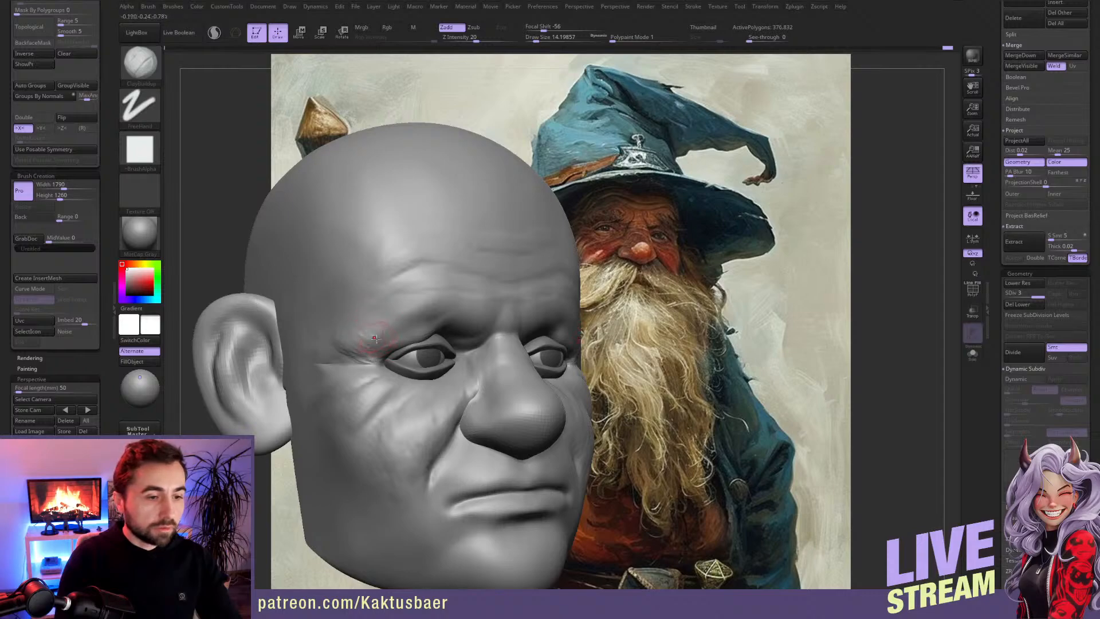
left_click_drag(395, 328, 381, 322)
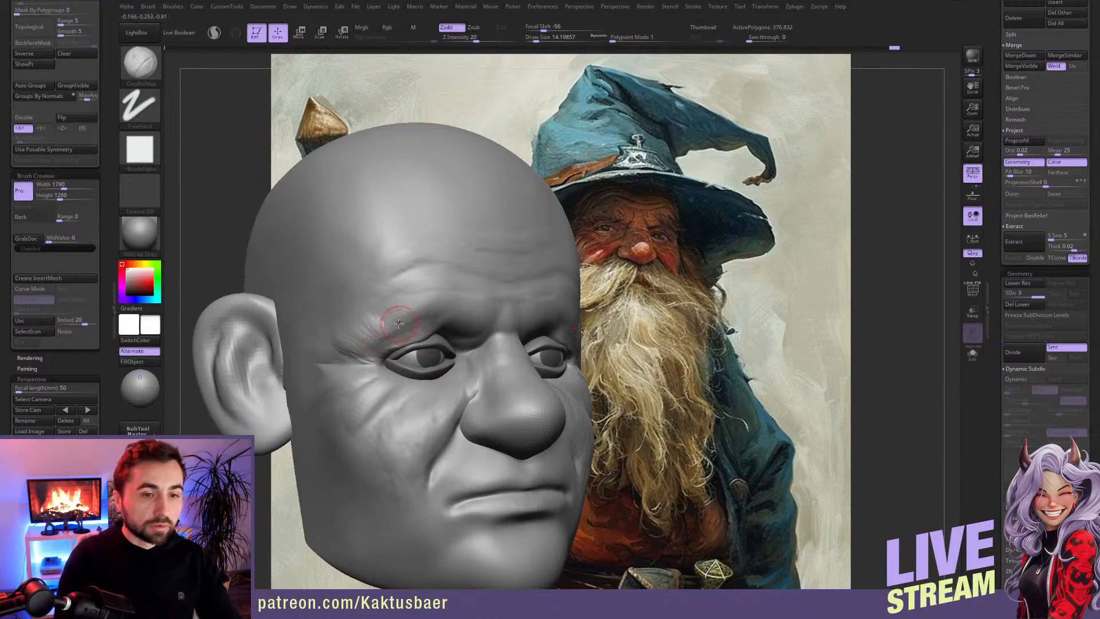
key("bracketleft")
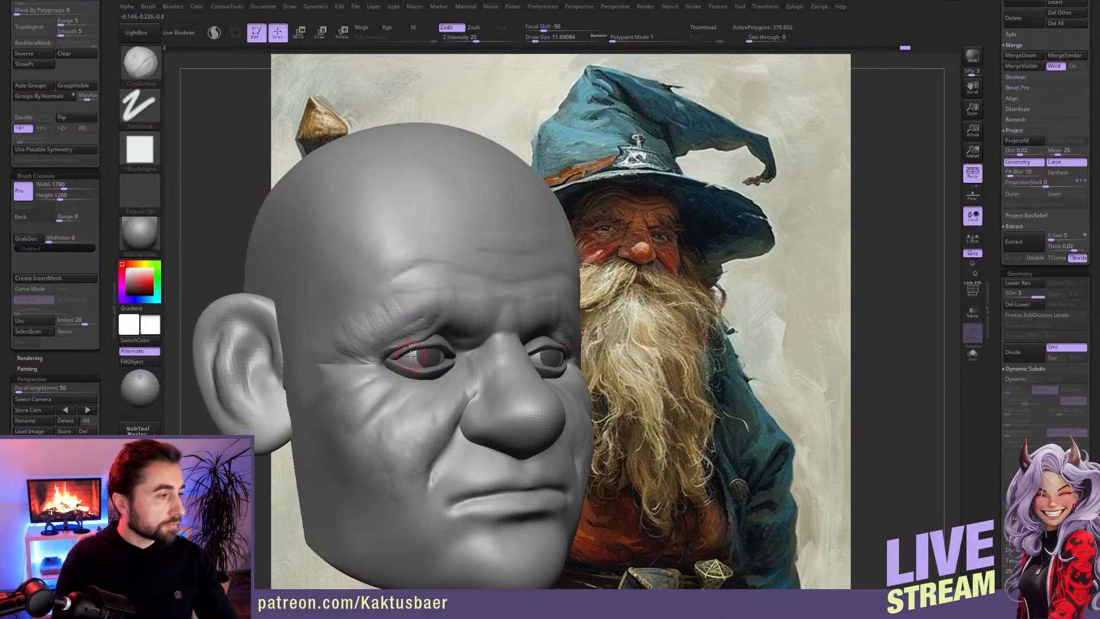
mouse_move(405, 316)
right_mouse_down()
mouse_move(391, 314)
mouse_move(403, 319)
mouse_move(390, 339)
mouse_move(395, 314)
right_mouse_up()
right_click_drag(449, 337, 452, 339)
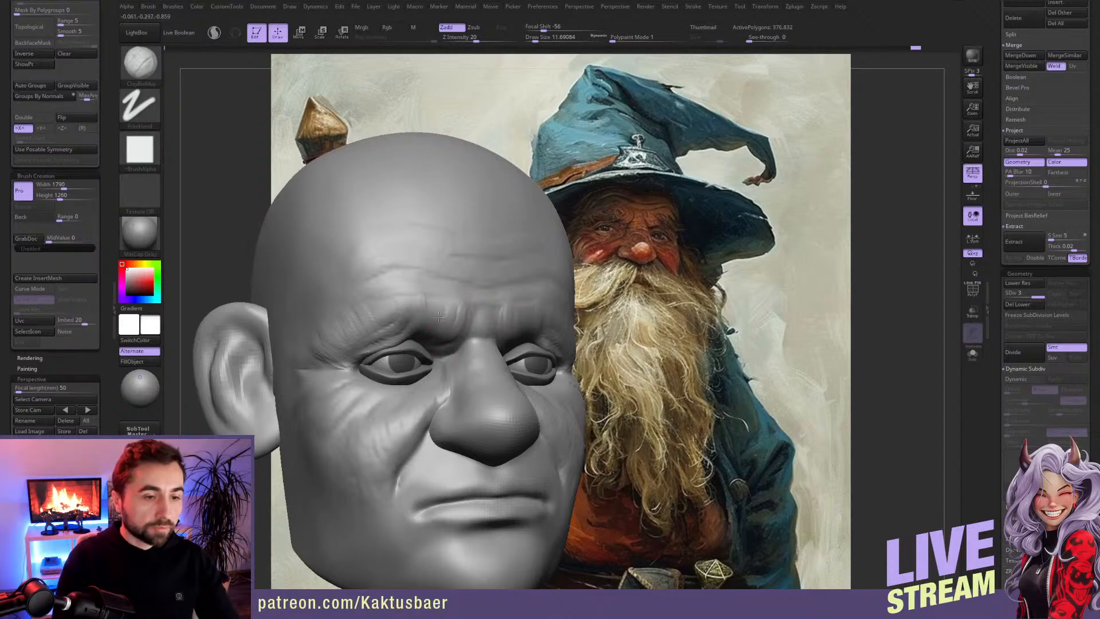
Step: Sculpt the frown between the brows and the inner eye corners with ClayBuildup at a draw size of about 12
right_click_drag(458, 314, 438, 361)
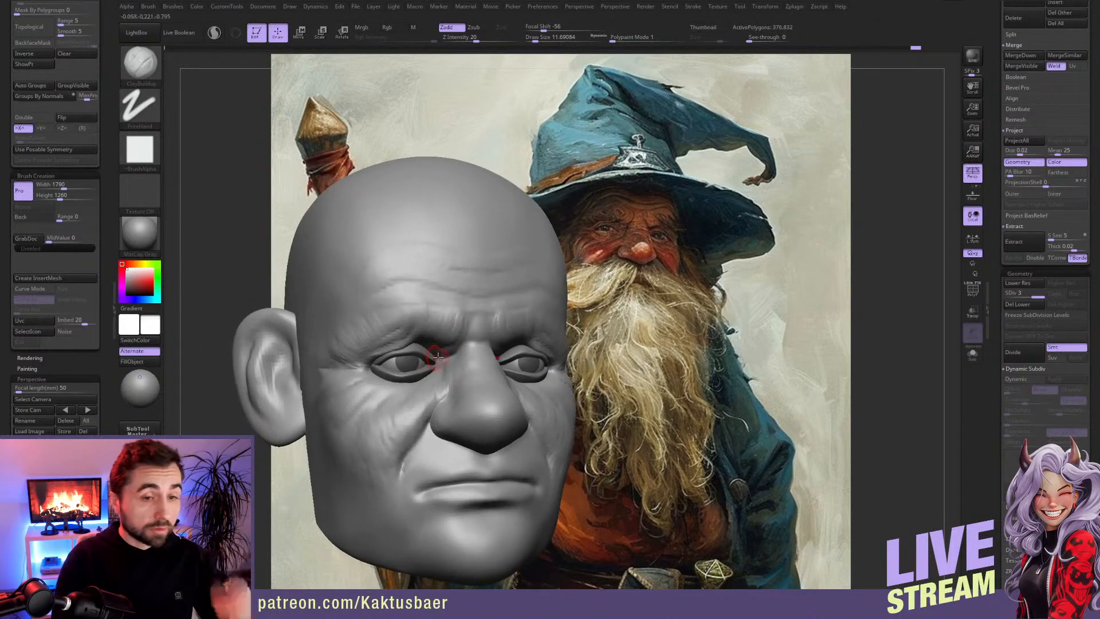
mouse_move(422, 345)
right_mouse_down("ctrl")
mouse_move(466, 367)
mouse_move(436, 351)
right_mouse_up("ctrl")
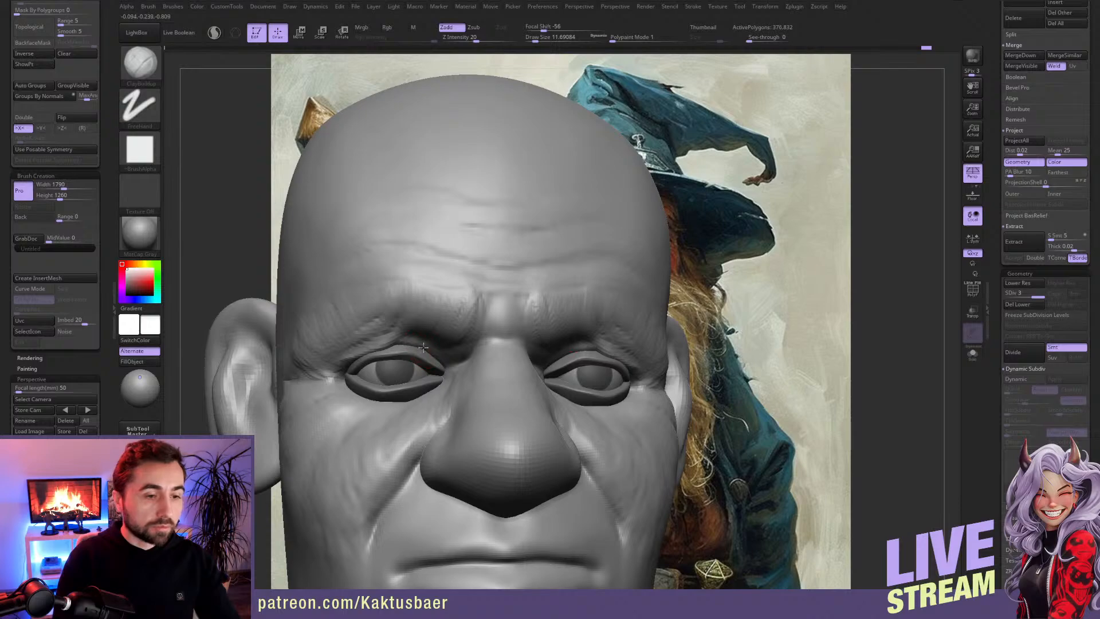
mouse_move(446, 367)
right_mouse_down()
mouse_move(500, 371)
mouse_move(471, 363)
right_mouse_up()
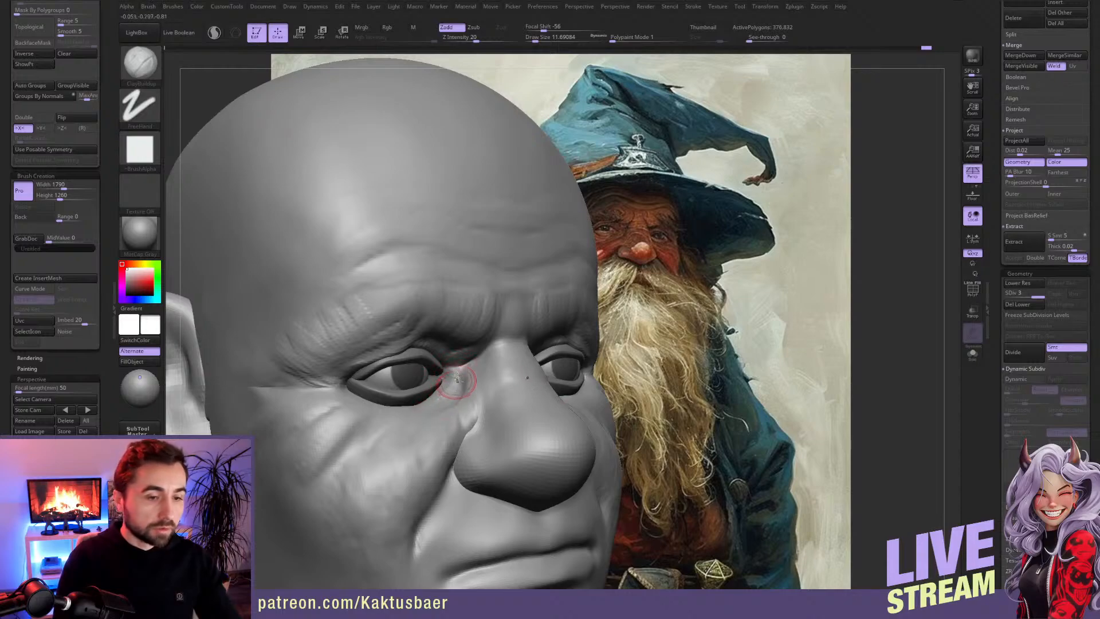
Step: Sculpt the bags under the eyes and the upper cheek wrinkles with ClayBuildup, raising the draw size to about 24
right_click_drag(422, 407, 341, 386)
left_click_drag(324, 377, 387, 390)
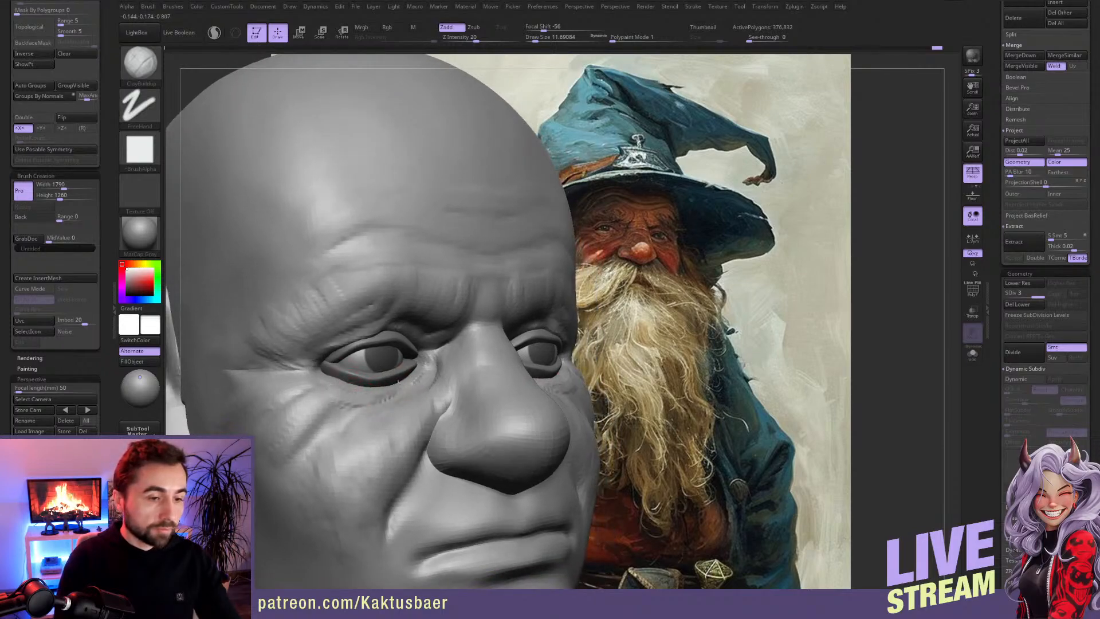
mouse_move(338, 377)
left_mouse_down()
mouse_move(401, 390)
mouse_move(319, 404)
left_mouse_up()
right_click_drag(326, 399, 327, 410, "ctrl")
mouse_move(330, 404)
left_mouse_down()
mouse_move(286, 429)
mouse_move(308, 408)
left_mouse_up()
right_click_drag(308, 432, 303, 388, "alt")
key("s")
left_click_drag(303, 388, 287, 379)
mouse_move(315, 389)
right_mouse_down()
mouse_move(366, 361)
mouse_move(361, 353)
right_mouse_up()
right_click_drag(395, 388, 406, 393)
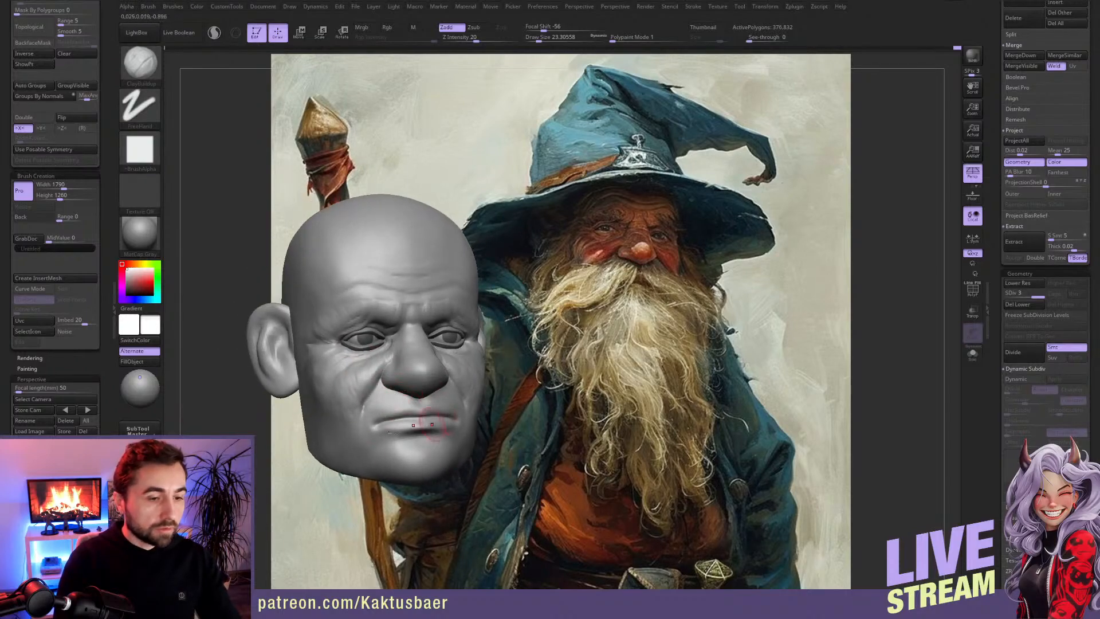
Step: Append a Sphere3D subtool to the head as the base for the beard
scroll(1026, 283, "up", 2)
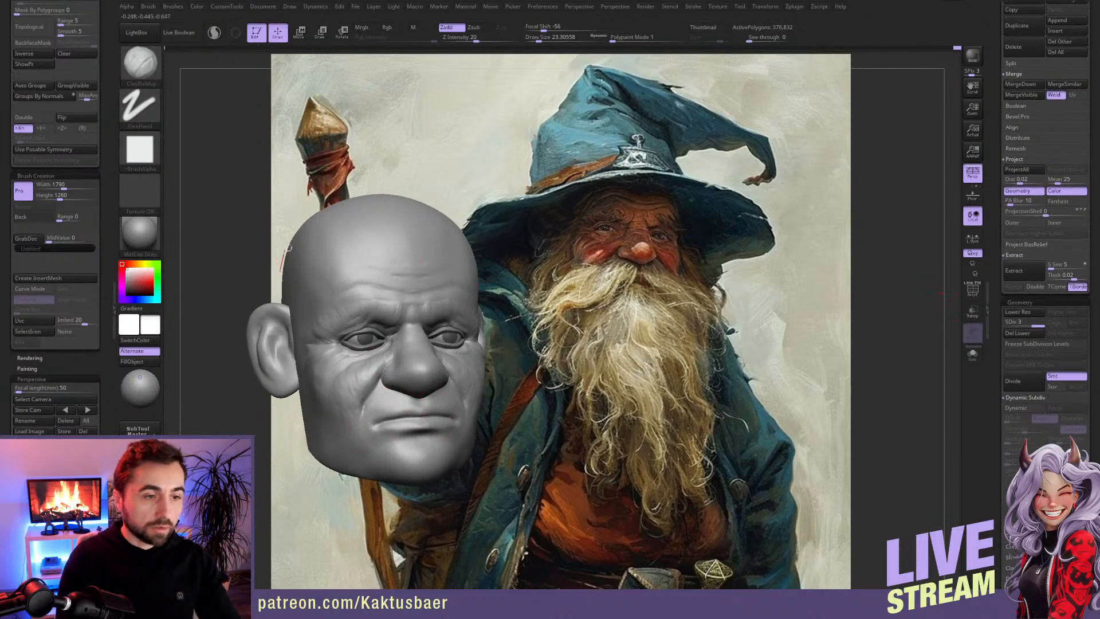
left_click_drag(1003, 255, 1002, 507)
right_click_drag(450, 395, 437, 374, "ctrl")
left_click_drag(993, 211, 996, 289)
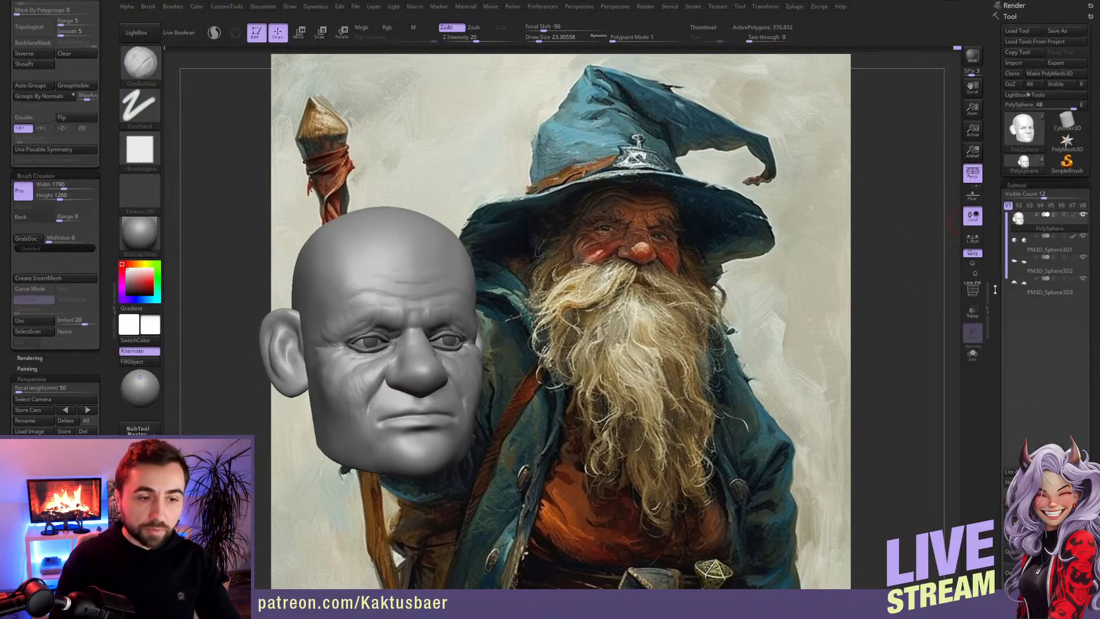
left_click_drag(1006, 428, 1006, 216)
left_click(1060, 336)
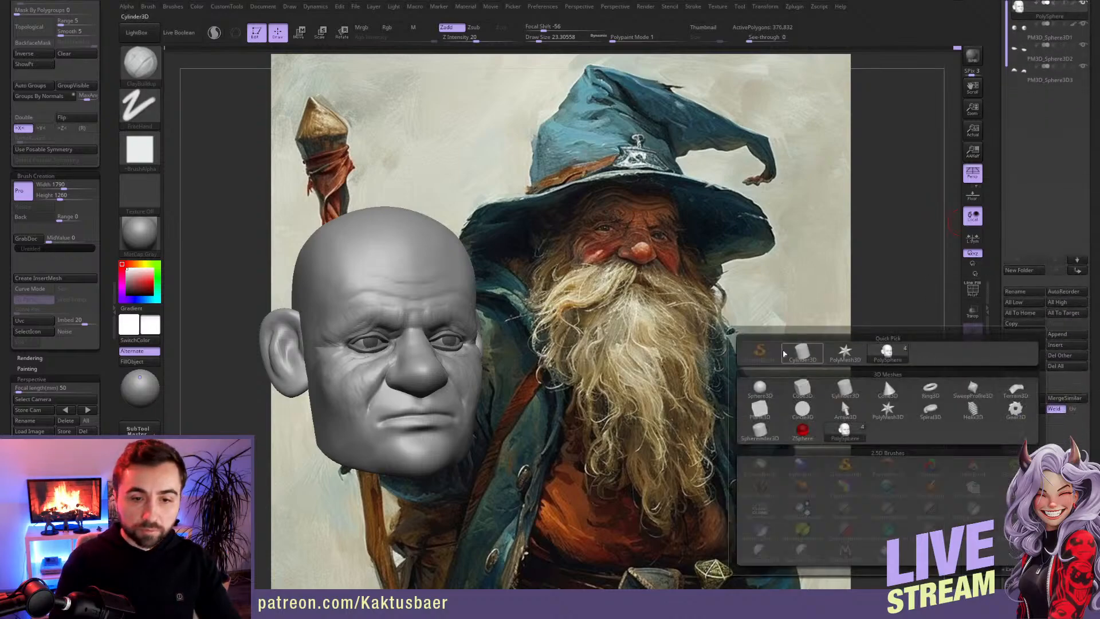
left_click(760, 389)
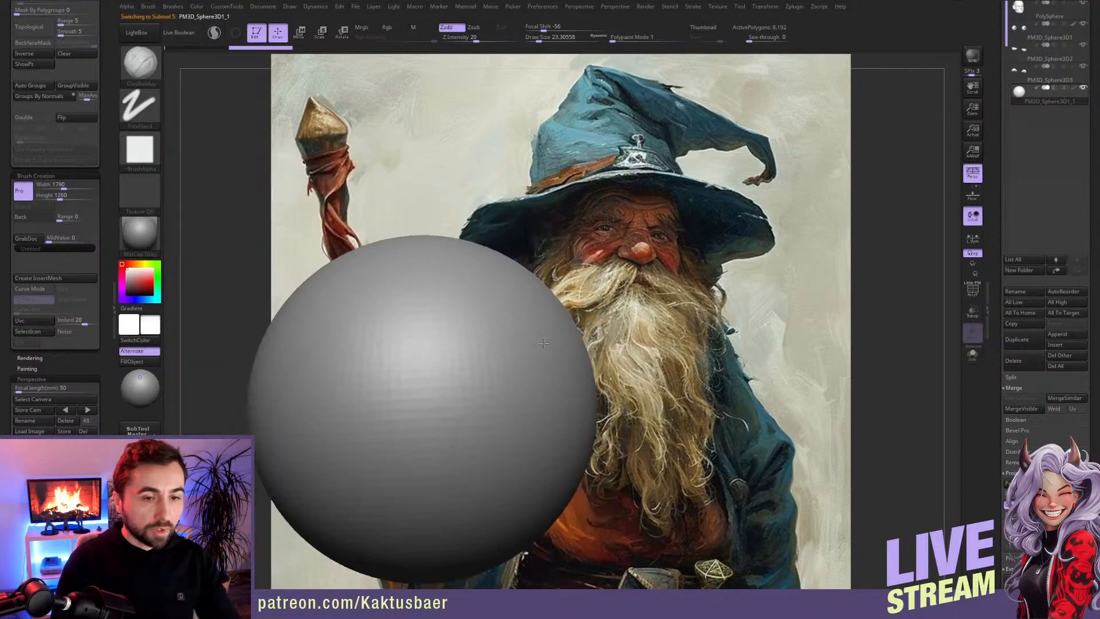
left_click_drag(594, 281, 619, 265, "alt")
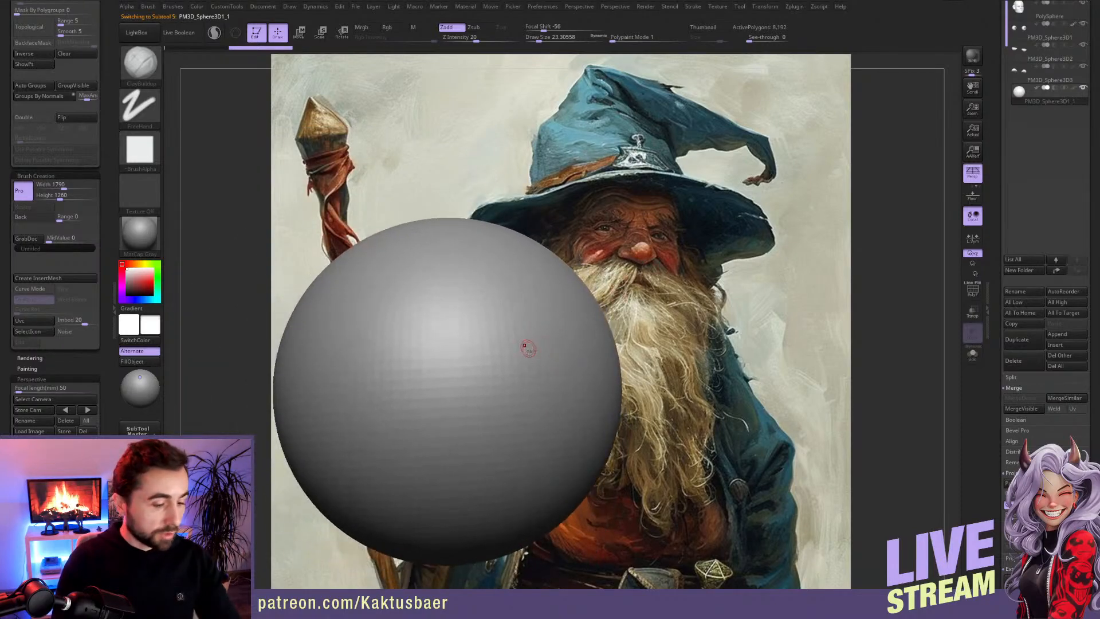
Step: Scale the new sphere down to about head size and move it over the mouth and chin
key("e")
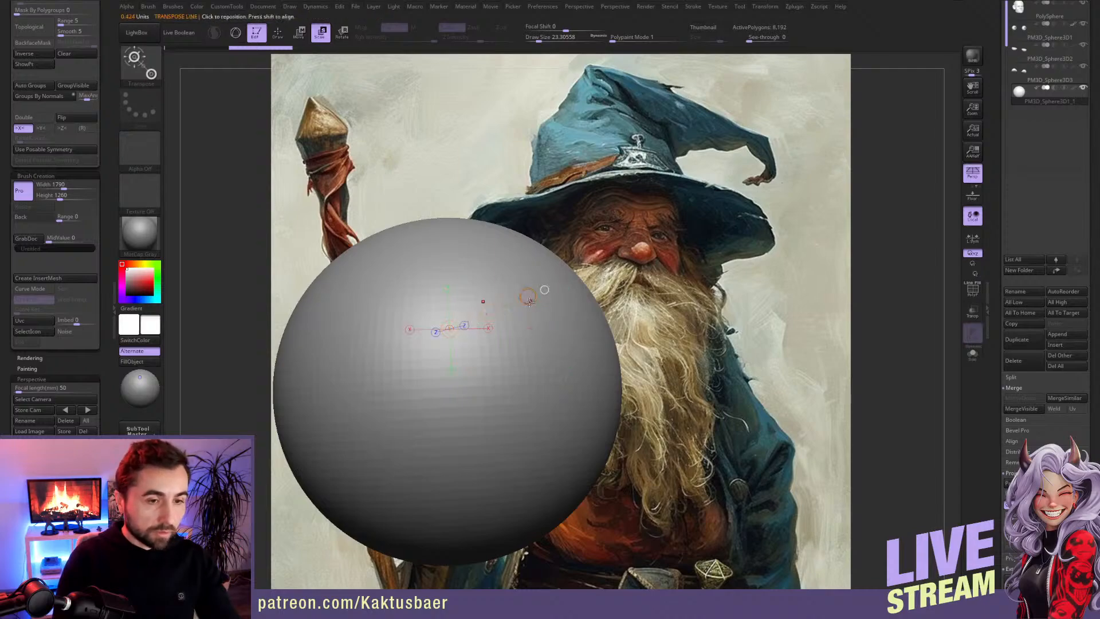
left_click_drag(528, 296, 504, 366)
mouse_move(496, 375)
right_mouse_down()
mouse_move(514, 366)
mouse_move(497, 375)
right_mouse_up()
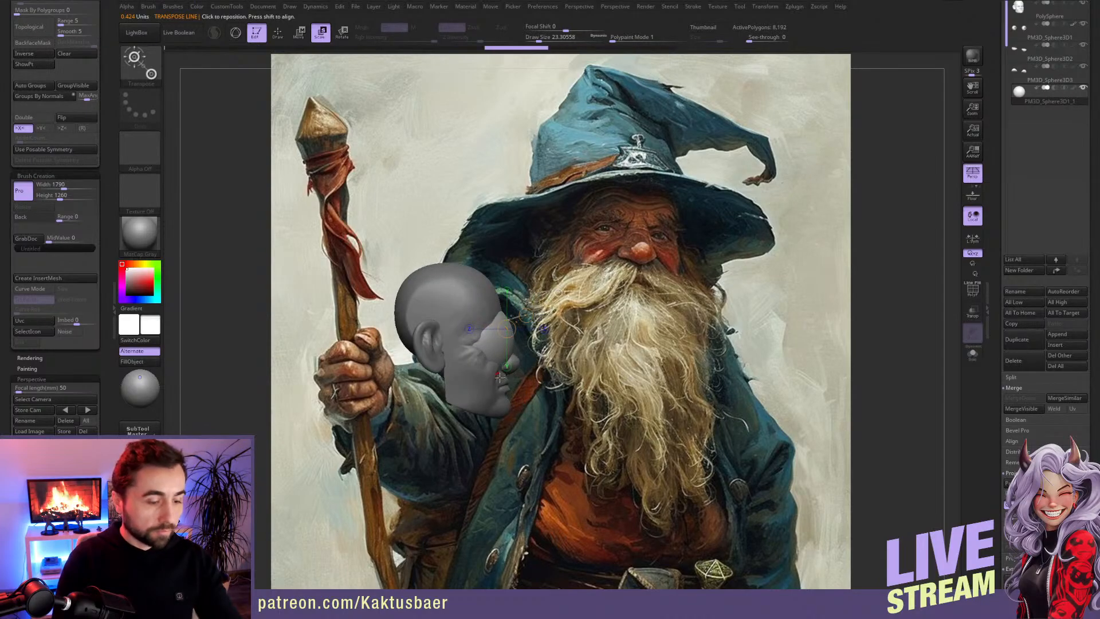
key("w")
left_click_drag(494, 342, 494, 400)
key("q")
Step: Reshape the sphere around the lower face and under the nose with the Move brush at a draw size of about 124
right_click_drag(493, 400, 450, 384)
key("b")
key("m")
key("v")
key("s")
left_click_drag(450, 384, 468, 385)
right_click_drag(449, 405, 453, 385, "alt")
key("s")
mouse_move(453, 384)
left_mouse_down()
mouse_move(472, 383)
mouse_move(432, 356)
left_mouse_up()
key("s")
left_click_drag(526, 326, 525, 350)
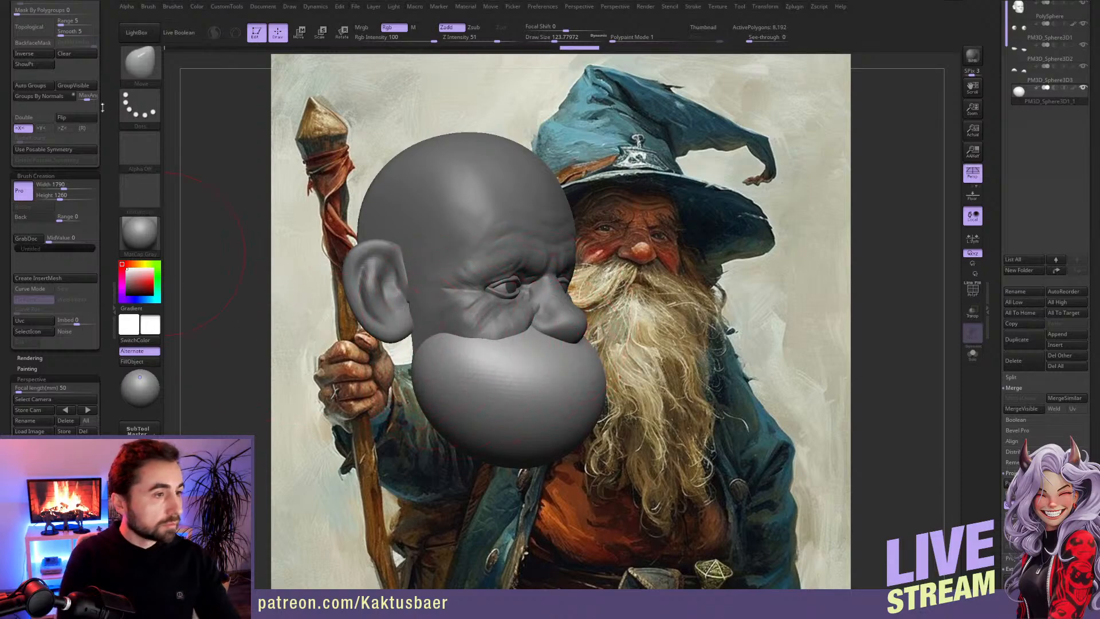
Step: Convert the beard sphere to a DynaMesh at resolution 128
scroll(103, 140, "up", 5)
scroll(103, 140, "up", 3)
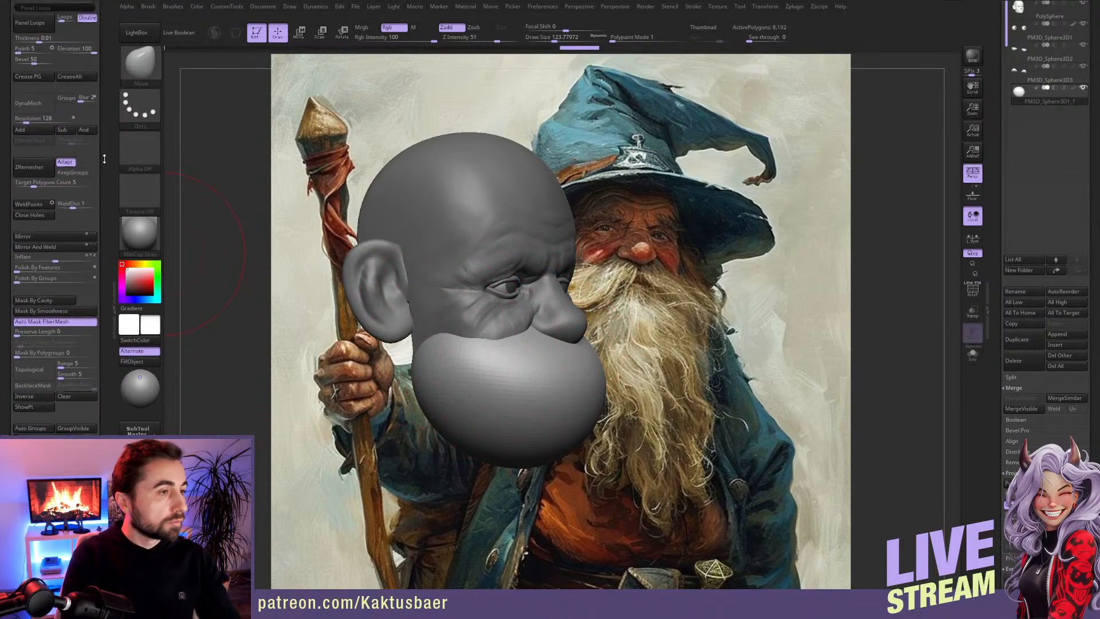
left_click(34, 132)
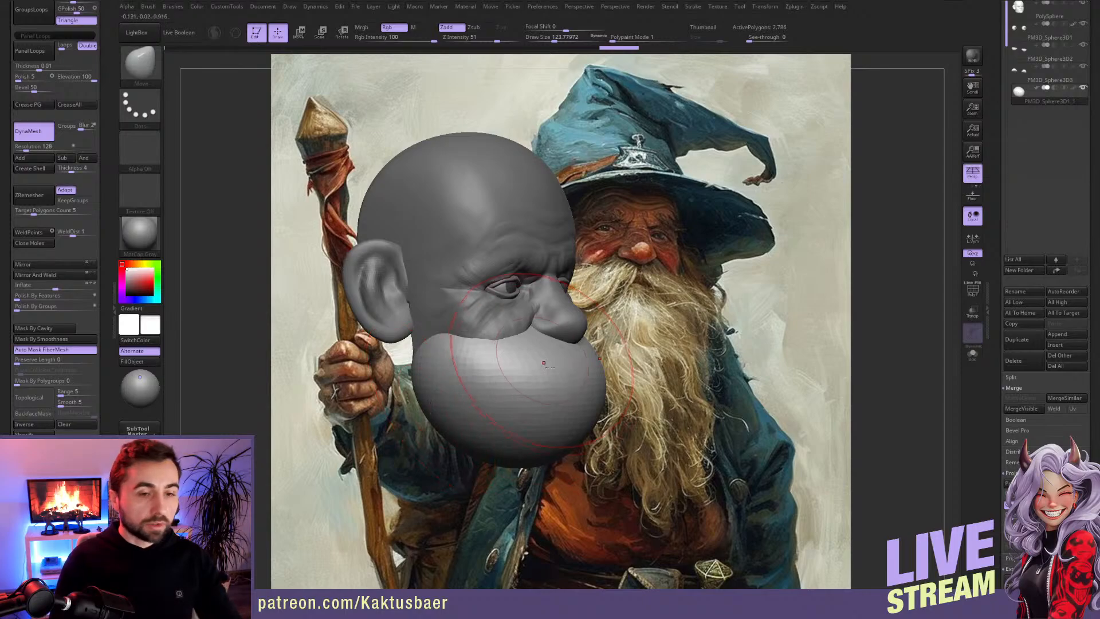
Step: Pull the beard down into a long tapered shape and open it around the mouth with the Move brush, then remesh it
right_click_drag(539, 375, 516, 342, "alt")
key("bracketleft")
key("bracketleft")
key("bracketleft")
key("bracketleft")
key("bracketleft")
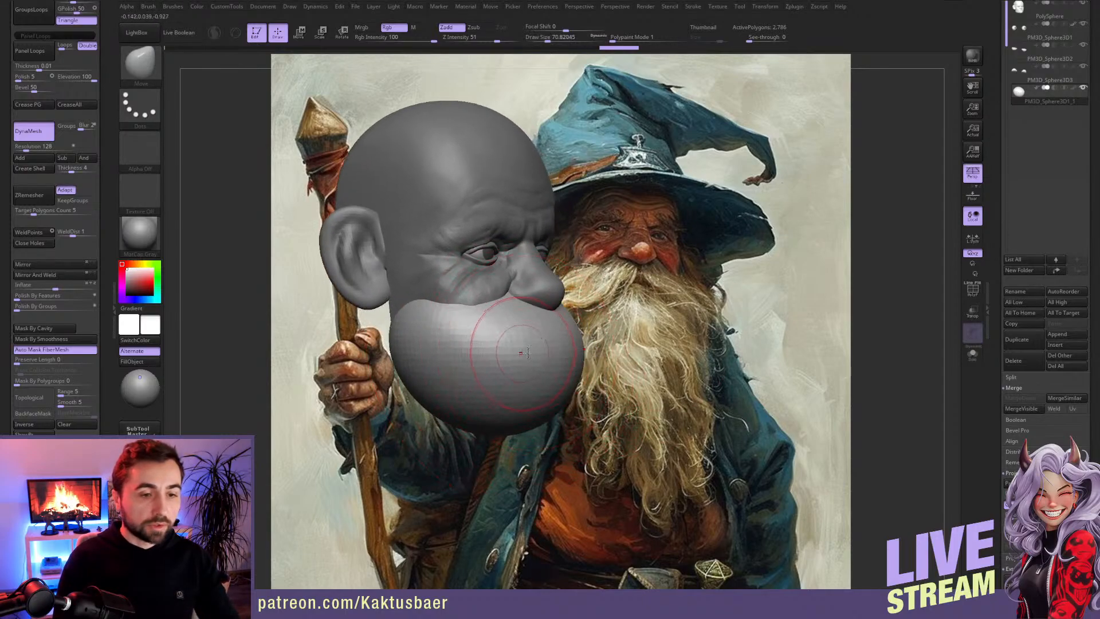
mouse_move(520, 355)
left_mouse_down("alt")
mouse_move(542, 350)
mouse_move(515, 343)
mouse_move(533, 350)
mouse_move(524, 504)
left_mouse_up("alt")
key("bracketright")
key("bracketright")
key("bracketright")
key("bracketright")
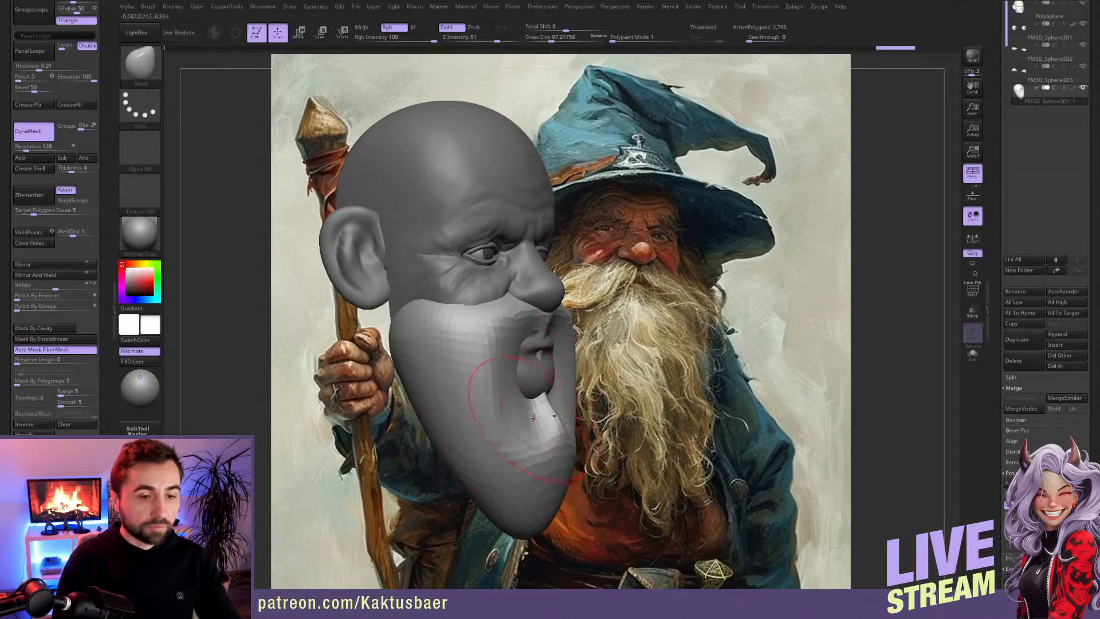
left_click_drag(532, 418, 531, 381)
left_click_drag(771, 281, 778, 324, "ctrl")
right_click_drag(500, 359, 480, 362)
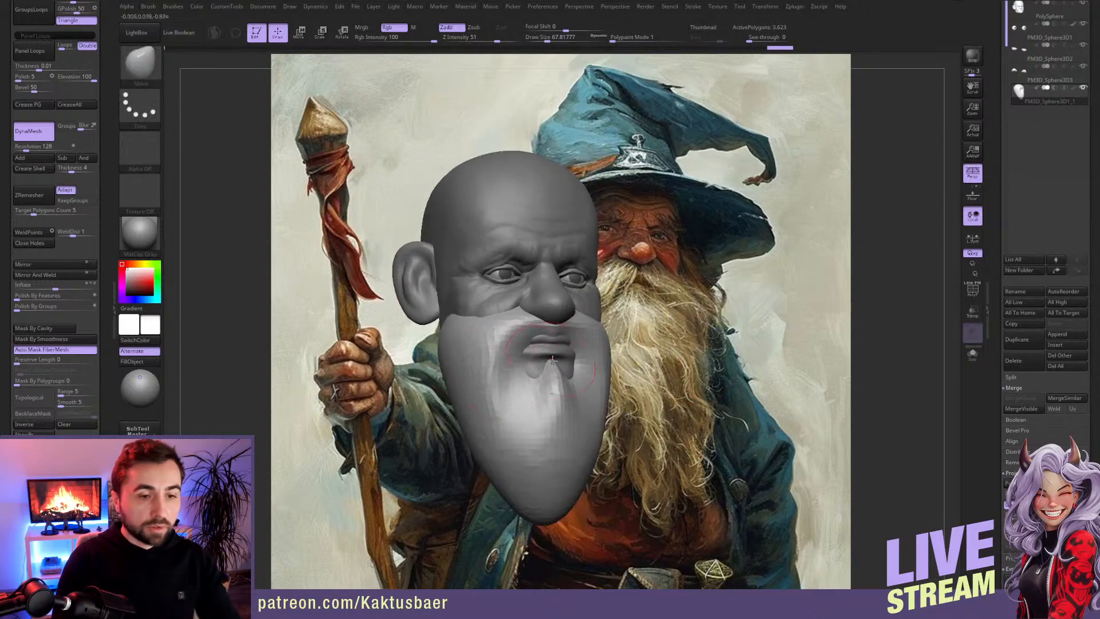
Step: Adjust and smooth the beard's opening around the mouth at a draw size of about 48
key("bracketleft")
key("bracketleft")
key("shift")
left_click_drag(549, 350, 533, 352, "shift")
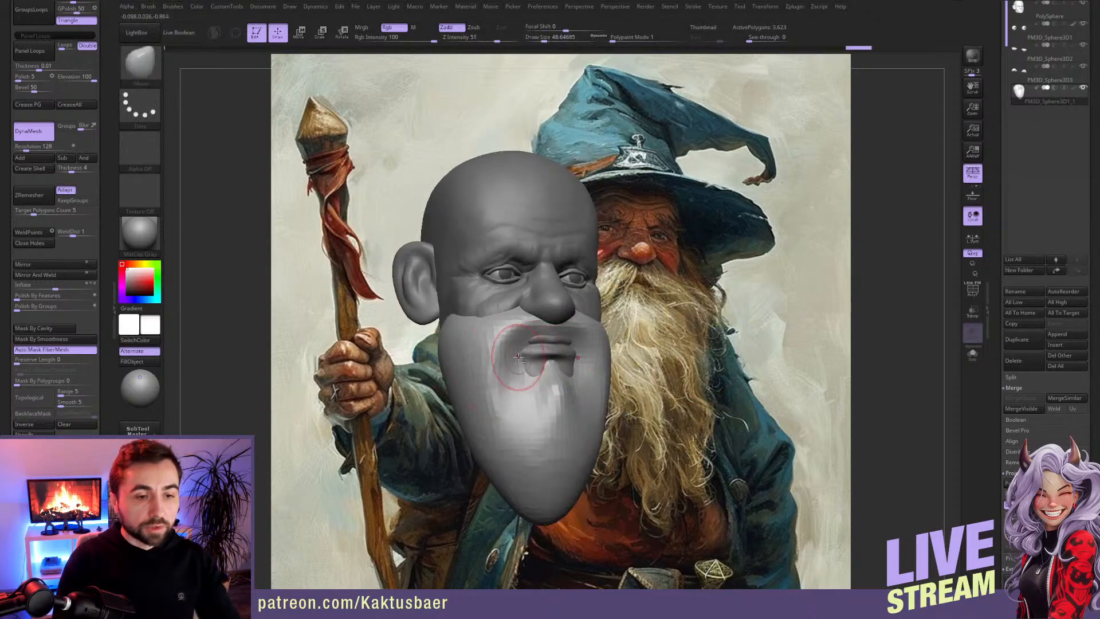
Step: Pull the beard's upper edge up into a sideburn in front of the ear at a draw size of about 90
key("bracketright")
key("bracketright")
key("bracketright")
key("bracketright")
key("bracketright")
key("bracketright")
key("bracketright")
key("bracketright")
mouse_move(479, 361)
right_mouse_down()
mouse_move(505, 338)
mouse_move(567, 350)
right_mouse_up()
right_click_drag(457, 299, 472, 305)
key("bracketleft")
key("bracketleft")
left_click_drag(474, 300, 463, 229)
right_click_drag(483, 268, 463, 258)
left_click_drag(497, 235, 493, 250)
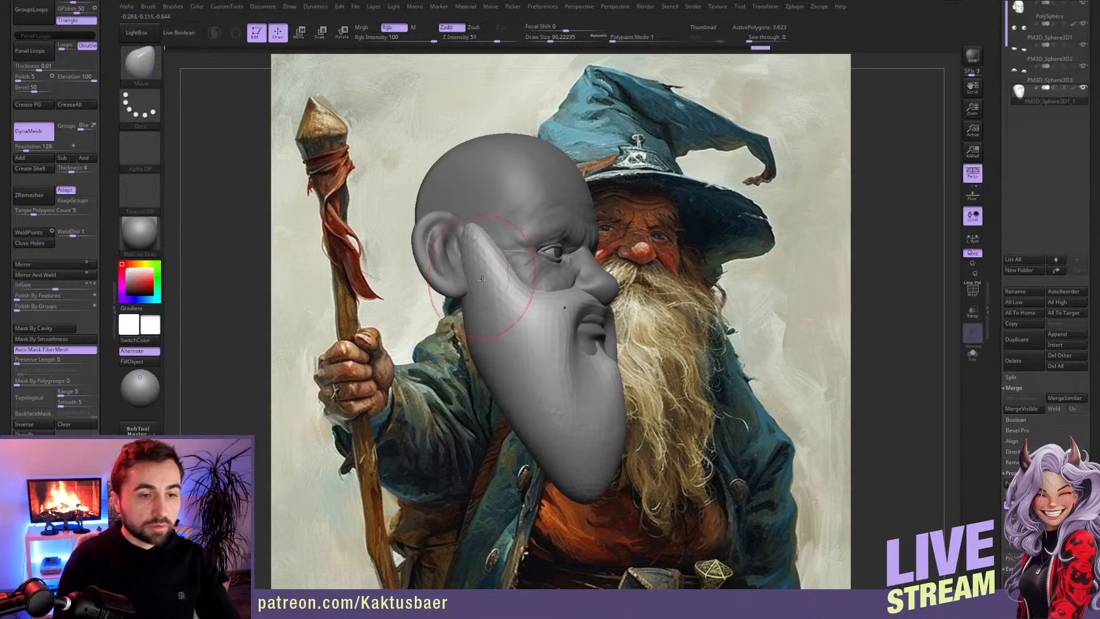
Step: Refine the sideburn and its transition into the cheek with the Move brush
right_click_drag(495, 280, 464, 274)
left_click_drag(513, 261, 502, 267)
left_click_drag(509, 268, 502, 276)
mouse_move(501, 276)
right_mouse_down()
mouse_move(465, 276)
mouse_move(442, 309)
mouse_move(430, 269)
right_mouse_up()
left_click_drag(410, 316, 400, 322)
right_click_drag(403, 344, 428, 327)
Step: Fill out the beard's sides and lower volume with the Move brush, and remesh it with DynaMesh
key("bracketright")
key("bracketright")
key("bracketright")
left_click_drag(373, 318, 385, 305)
mouse_move(383, 335)
left_mouse_down()
mouse_move(395, 326)
mouse_move(391, 302)
left_mouse_up()
key("bracketleft")
key("bracketleft")
right_click_drag(444, 361, 463, 389)
left_click_drag(462, 388, 453, 390)
left_click_drag(455, 375, 487, 417)
right_click_drag(507, 412, 453, 416)
left_click_drag(596, 347, 609, 364, "ctrl")
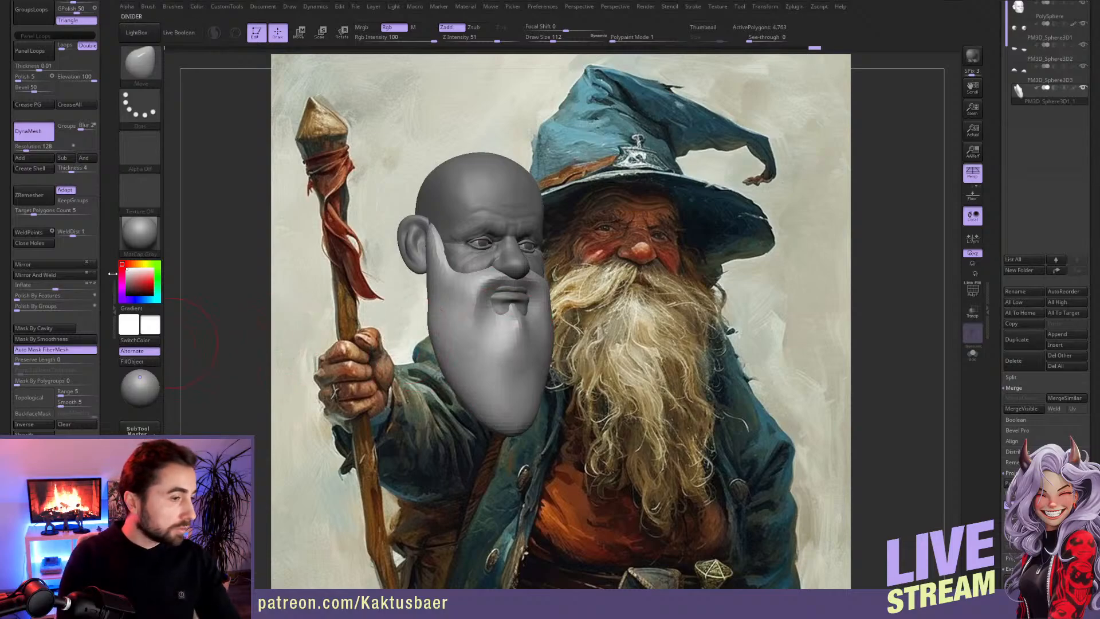
Step: Recall the front camera view over the painting and lengthen the beard towards the painted one with the Move brush
scroll(105, 304, "down", 6)
left_click_drag(63, 583, 63, 323)
left_click(24, 335)
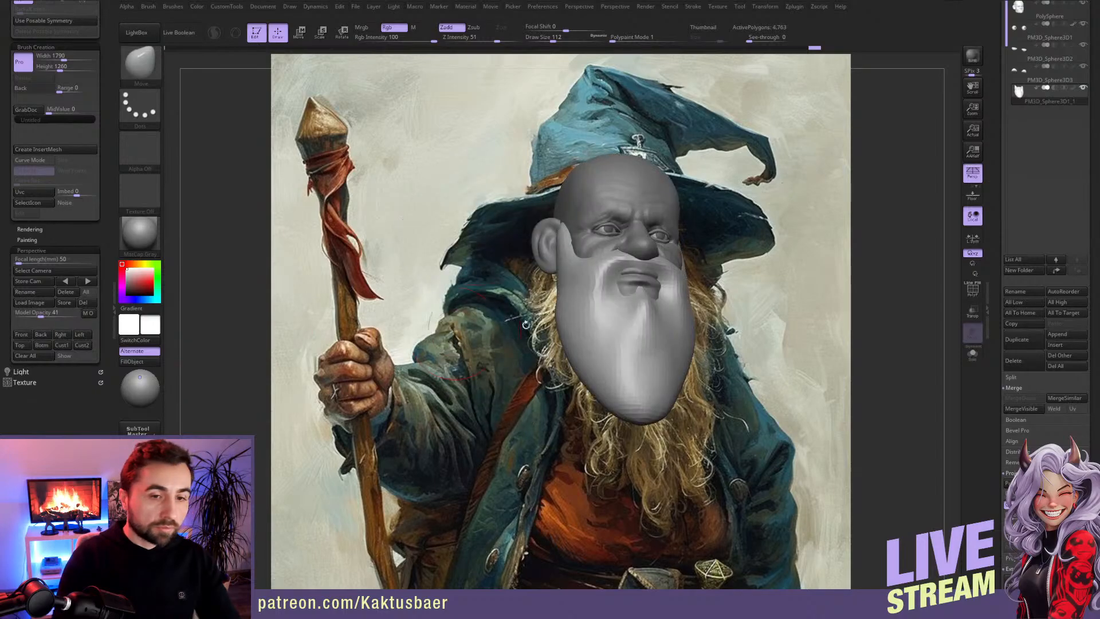
mouse_move(570, 324)
left_mouse_down()
mouse_move(551, 314)
mouse_move(644, 487)
mouse_move(649, 467)
left_mouse_up()
left_click_drag(623, 361, 606, 364)
key("bracketleft")
mouse_move(602, 414)
left_mouse_down()
mouse_move(615, 454)
mouse_move(601, 401)
left_mouse_up()
key("bracketleft")
Step: Widen the beard's sides and extend its tip, remesh it with DynaMesh, and smooth the surface at a draw size of about 128
mouse_move(573, 306)
right_mouse_down()
mouse_move(605, 324)
mouse_move(608, 357)
right_mouse_up()
left_click_drag(607, 359, 589, 373)
left_click_drag(667, 443, 666, 463, "shift")
right_click_drag(673, 367, 644, 357)
left_click_drag(800, 346, 807, 371, "ctrl")
right_click_drag(664, 343, 649, 345)
mouse_move(664, 343)
left_mouse_down("shift")
mouse_move(621, 346)
mouse_move(626, 332)
mouse_move(658, 369)
mouse_move(696, 469)
left_mouse_up("shift")
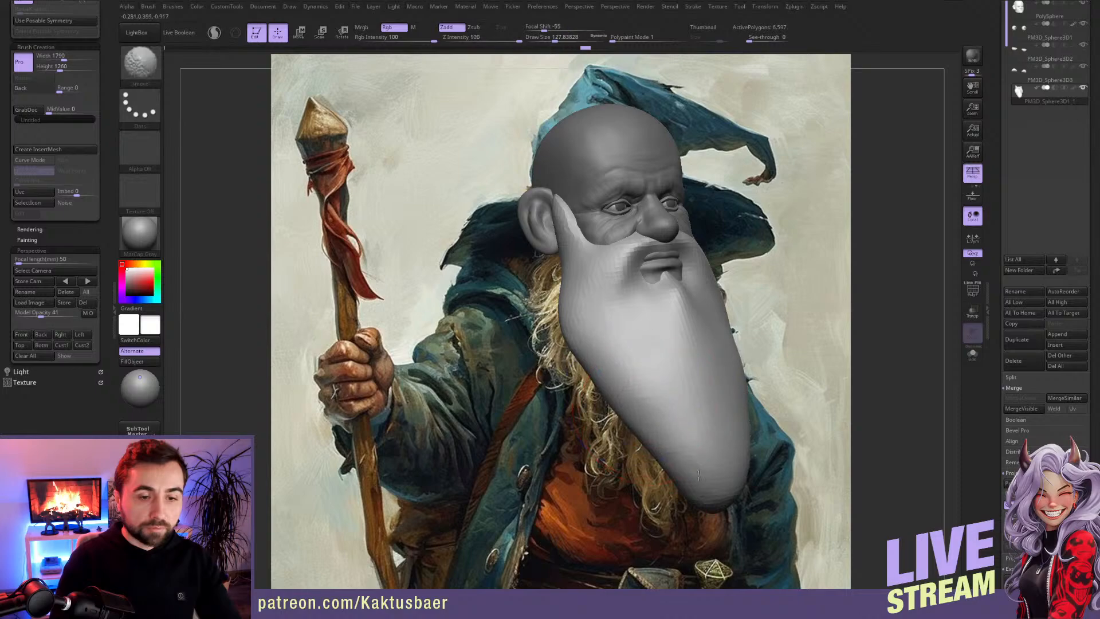
Step: Refine the beard's outline and the moustache area with the Move brush at a draw size of about 67
right_click_drag(660, 421, 577, 363)
left_click_drag(577, 363, 624, 346, "shift")
right_click_drag(625, 346, 594, 334)
left_click_drag(594, 334, 596, 315, "shift")
right_click_drag(581, 264, 558, 325, "alt")
left_click_drag(996, 180, 996, 291)
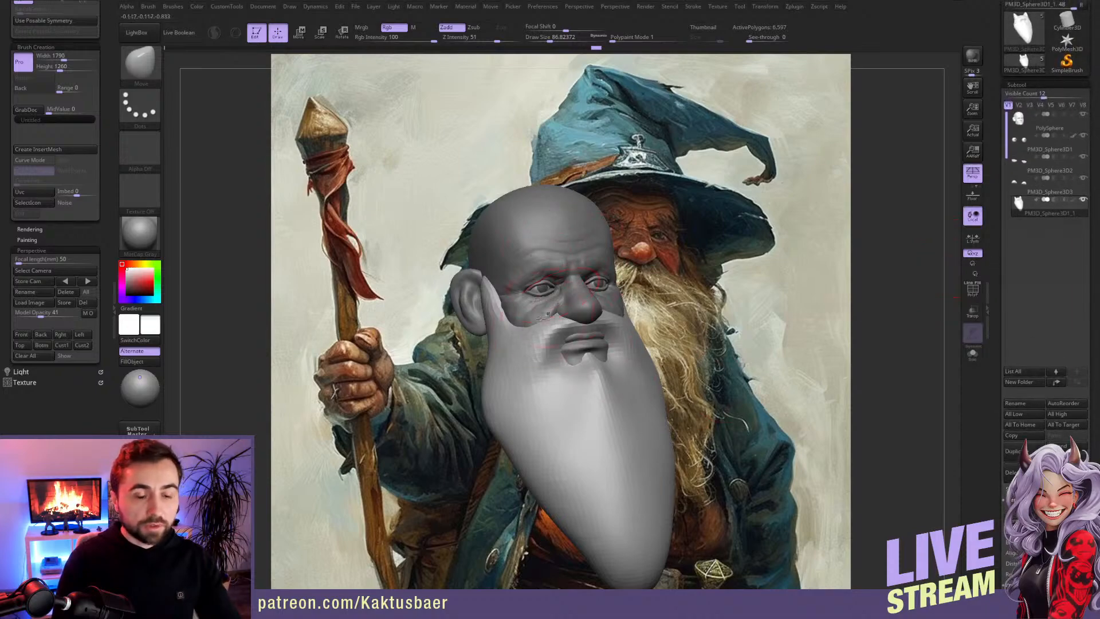
right_click_drag(574, 368, 534, 321, "alt")
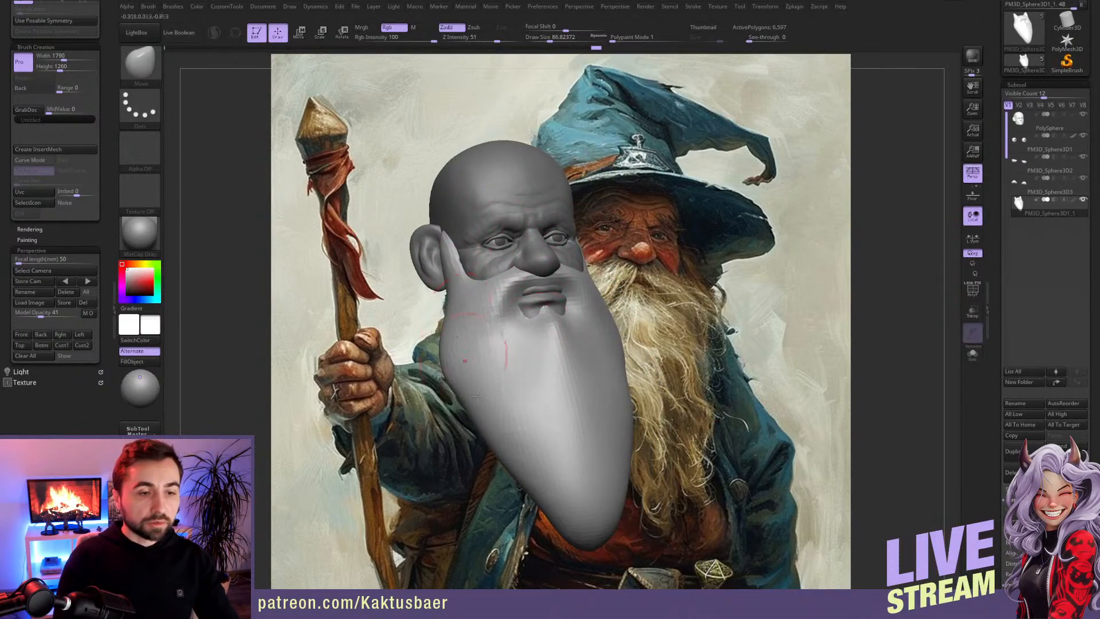
mouse_move(530, 371)
right_mouse_down()
mouse_move(503, 380)
mouse_move(539, 328)
right_mouse_up()
Step: Append a Cylinder3D subtool for the hat brim and flatten it into a wide, thin disc above the head
scroll(996, 275, "down", 3)
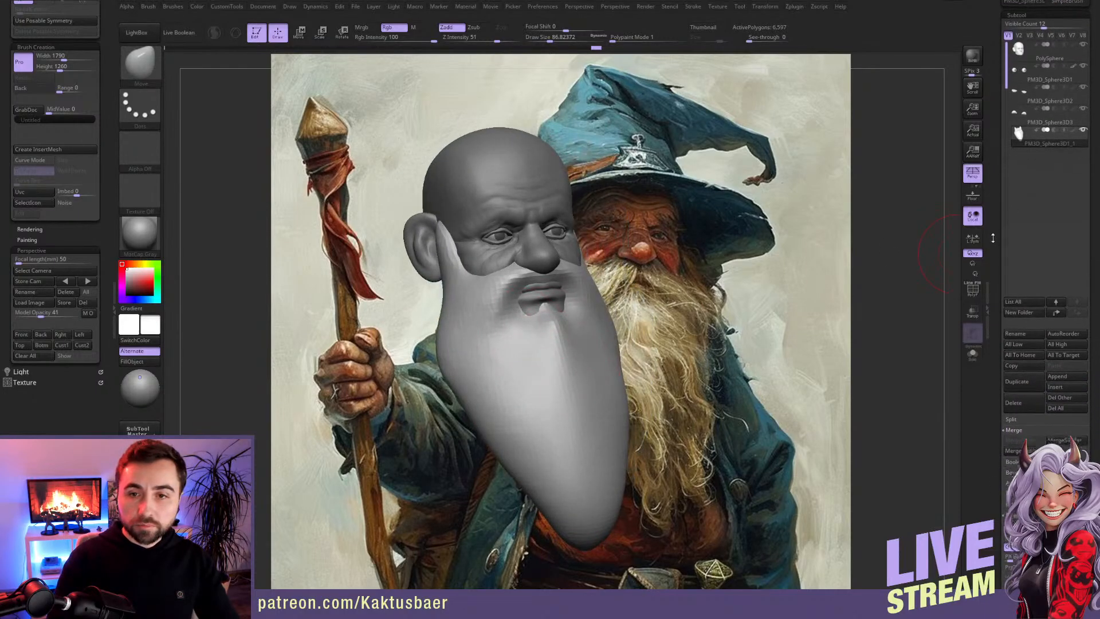
left_click(1062, 366)
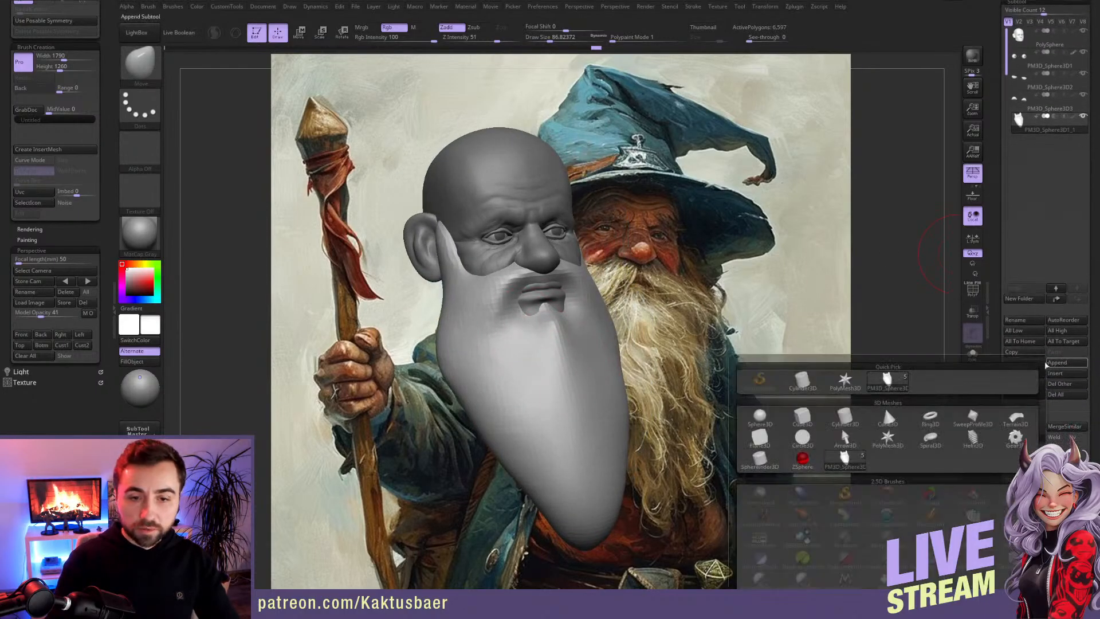
left_click(884, 406)
mouse_move(657, 328)
right_mouse_down()
mouse_move(637, 334)
mouse_move(636, 350)
right_mouse_up()
left_click(637, 335, "alt")
key("w")
mouse_move(657, 259)
left_mouse_down("shift")
mouse_move(658, 349)
mouse_move(658, 263)
left_mouse_up("shift")
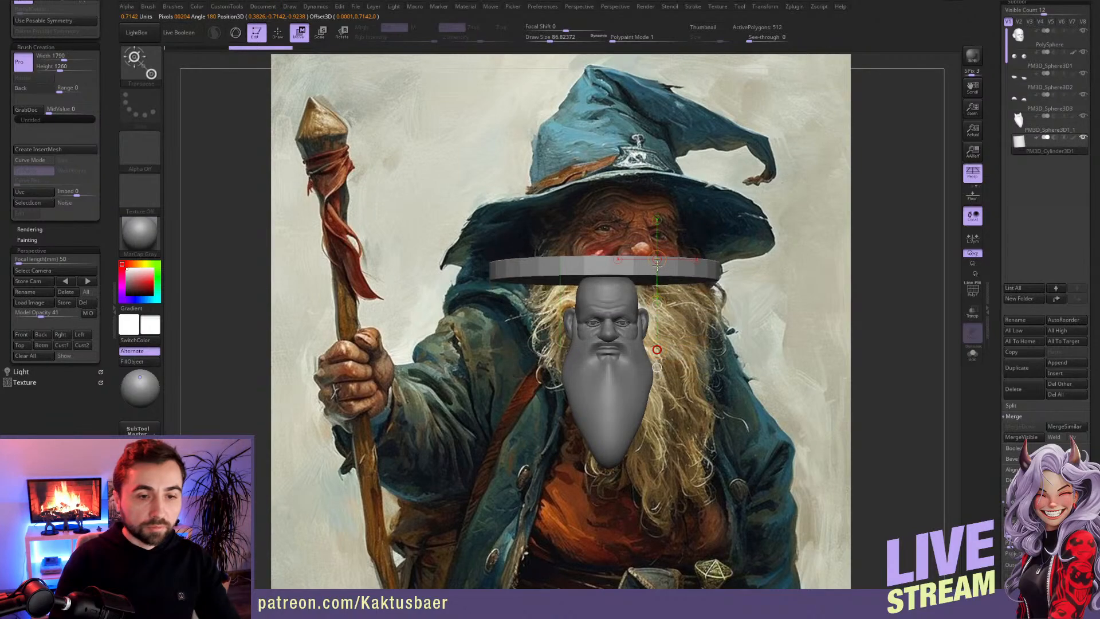
right_click_drag(657, 263, 600, 280)
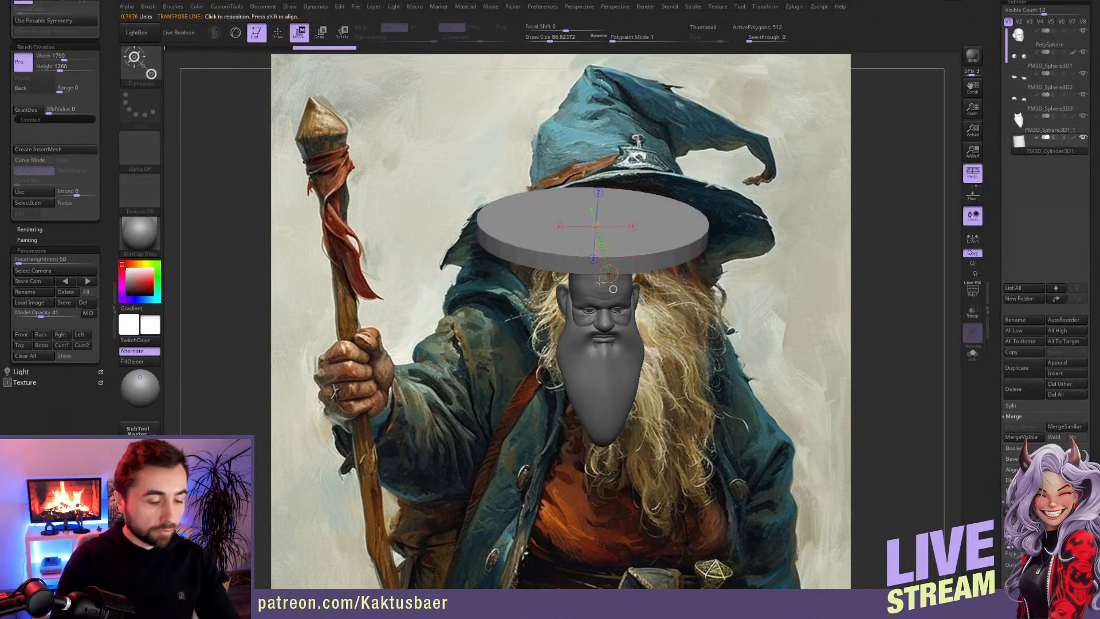
Step: Scale the brim disc down, centre it over the head in side view, and lower it onto the crown
key("e")
left_click_drag(608, 275, 595, 242)
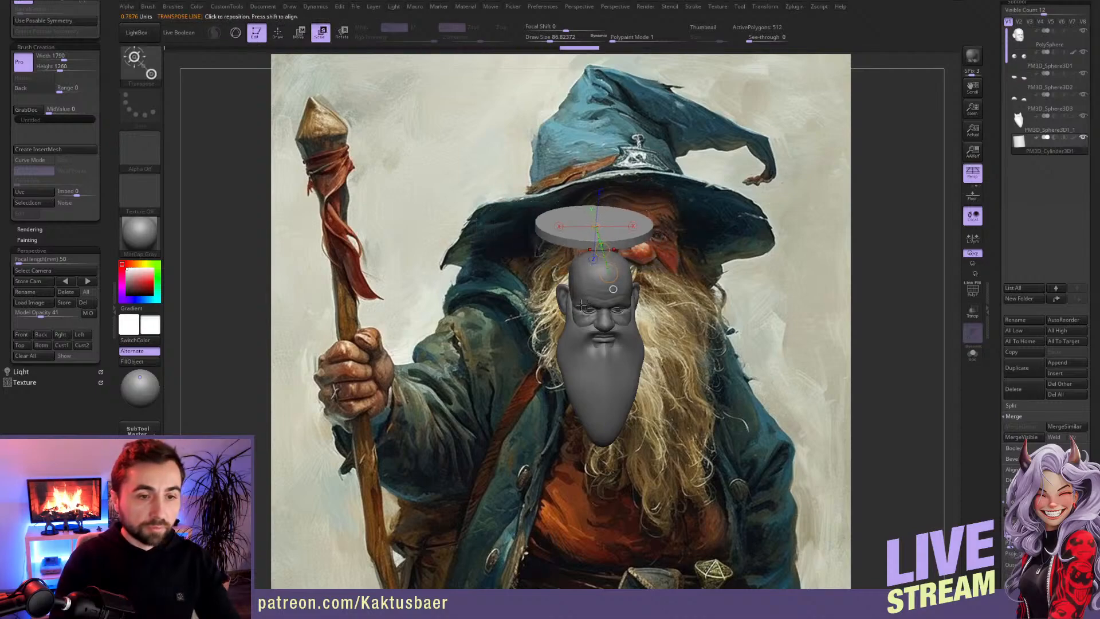
key("q")
right_click_drag(576, 306, 596, 341, "alt")
right_click_drag(626, 320, 690, 310)
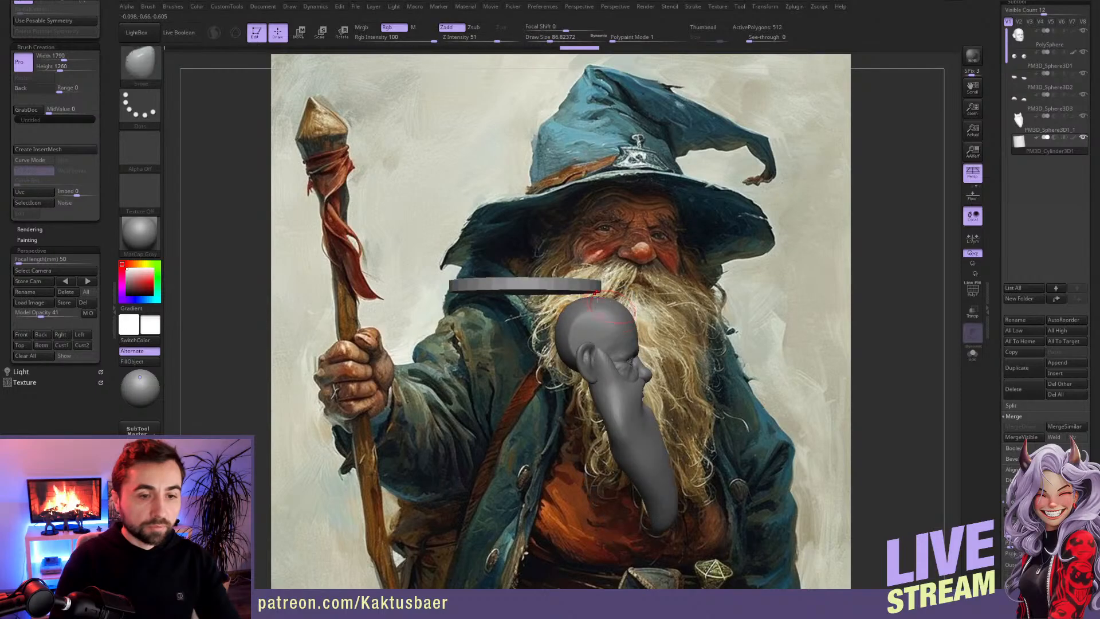
key("w")
left_click_drag(561, 280, 621, 359)
left_click(598, 281)
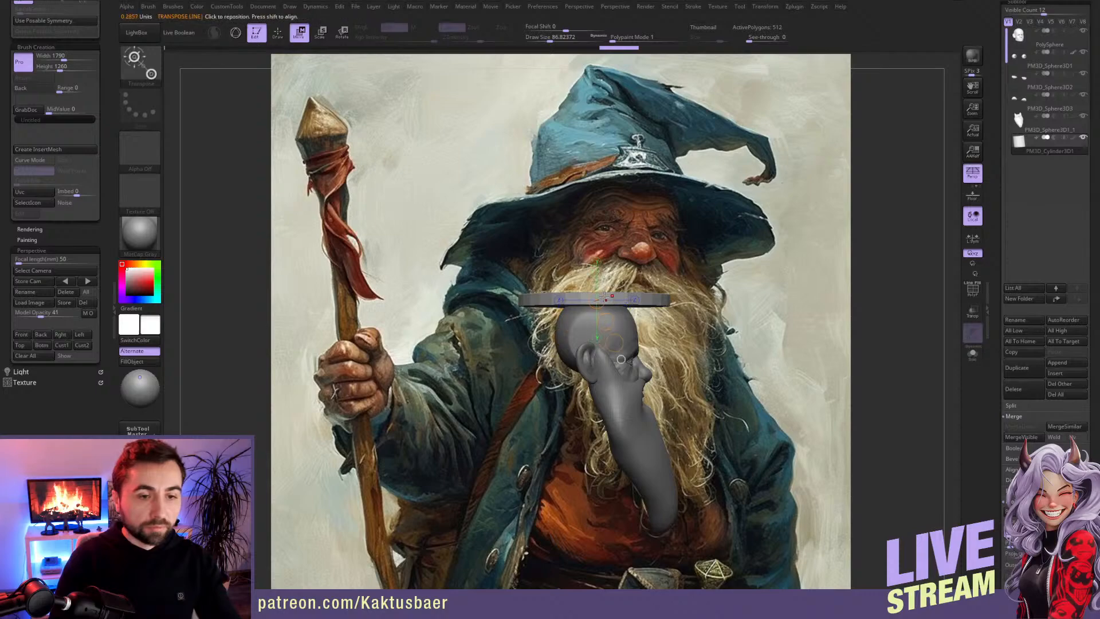
left_click_drag(595, 308, 594, 362)
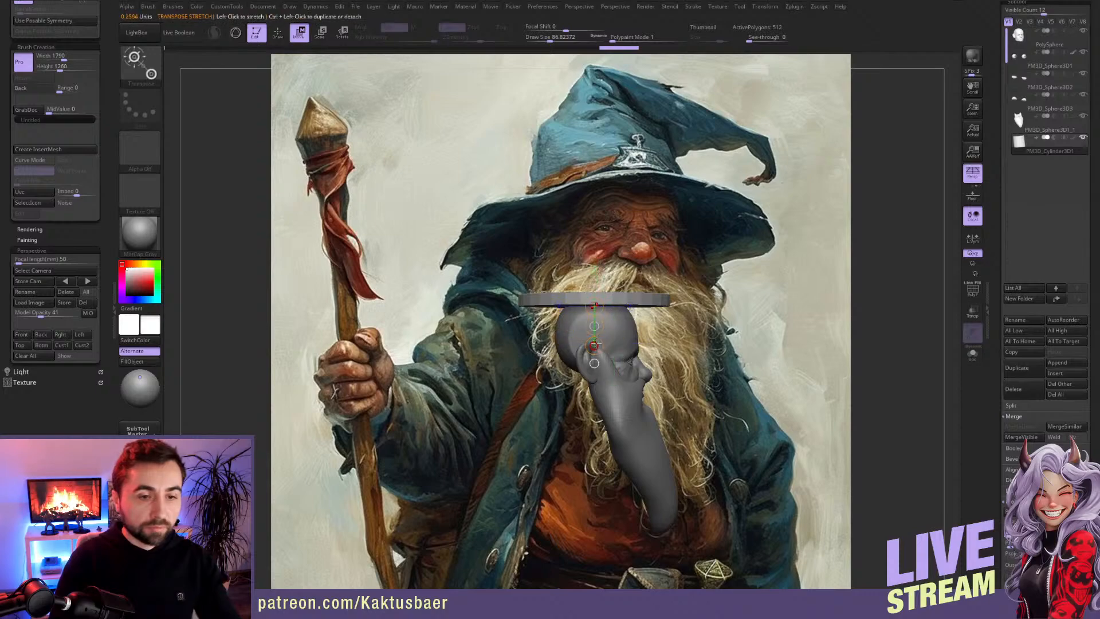
Step: Turn on the polyframe display for the brim disc
key("q")
mouse_move(602, 330)
right_mouse_down("ctrl")
mouse_move(624, 304)
mouse_move(625, 328)
mouse_move(654, 318)
mouse_move(617, 334)
right_mouse_up("ctrl")
key("shift+f")
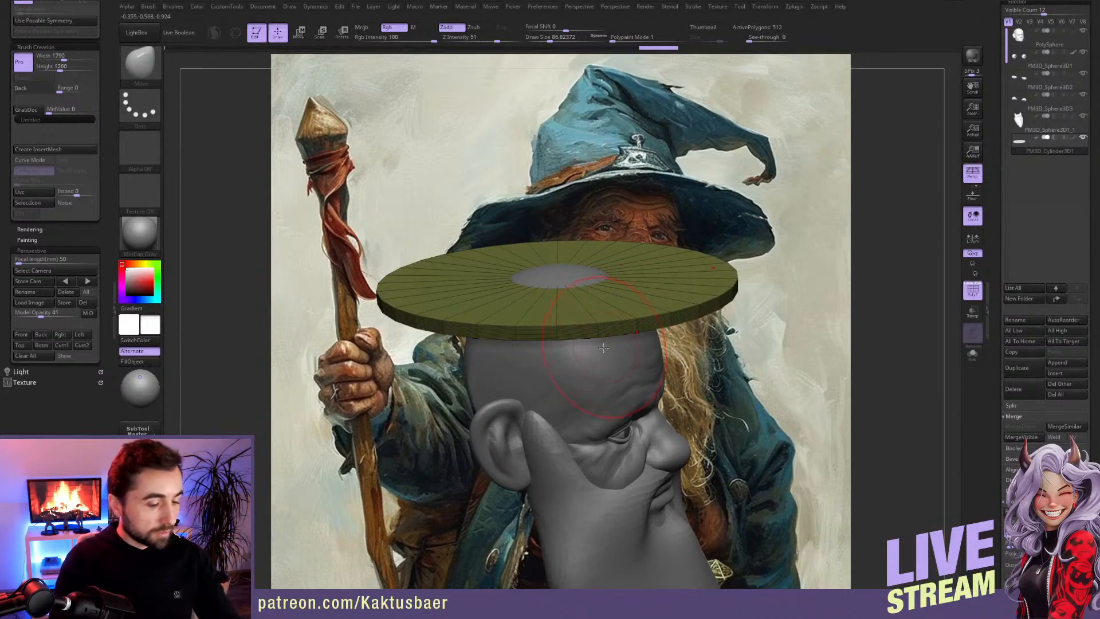
Step: Try subdividing the brim disc by one level, and undo it
key("ctrl")
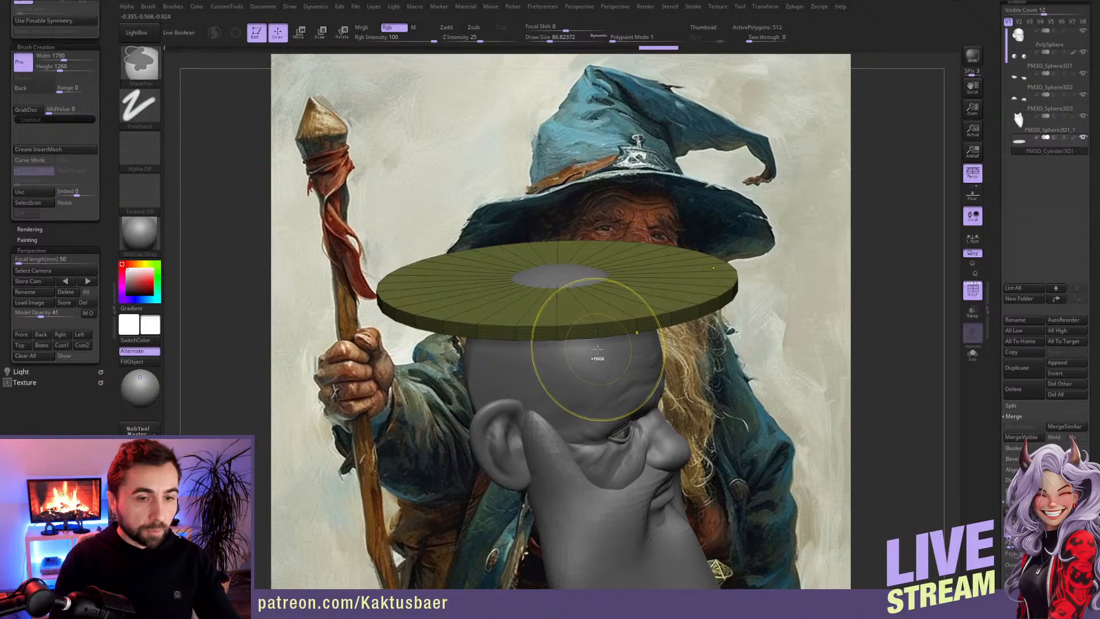
key("ctrl+d")
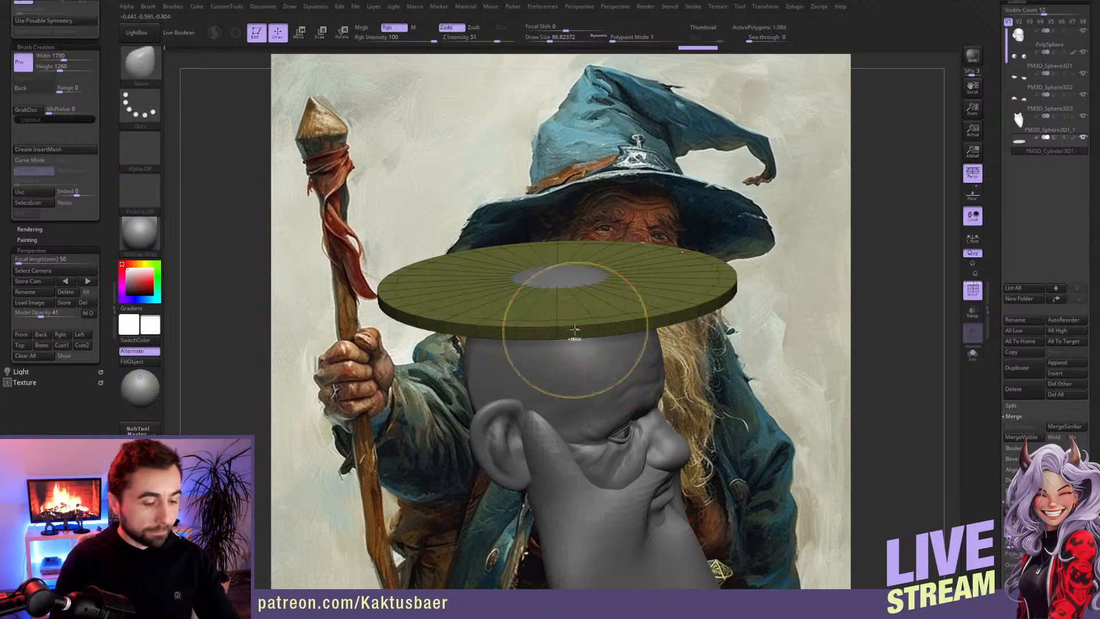
key("ctrl+z")
Step: Split the brim disc's flat faces and rim into separate polygroups by their normals
mouse_move(571, 316)
right_mouse_down("ctrl")
mouse_move(580, 345)
mouse_move(560, 368)
right_mouse_up("ctrl")
key("bracketleft")
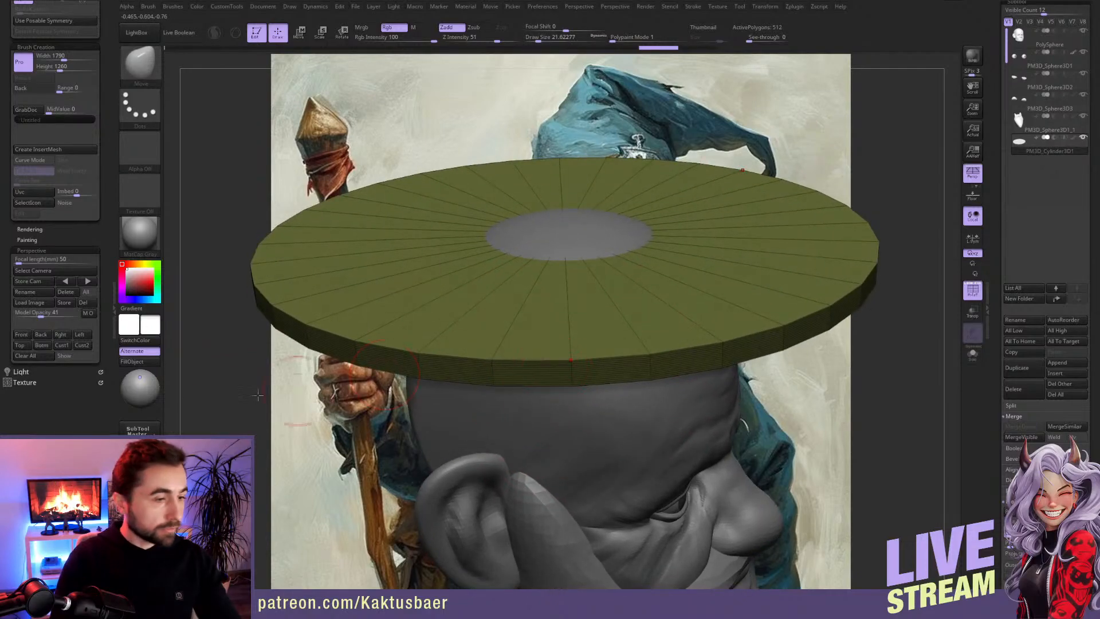
scroll(98, 202, "up", 5)
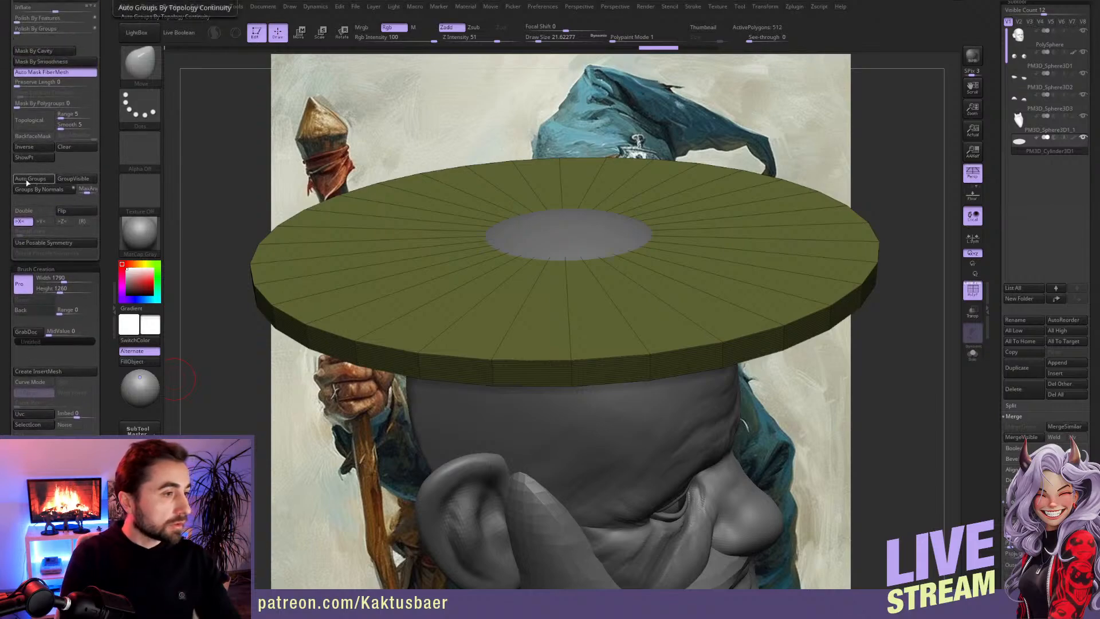
left_click(48, 188)
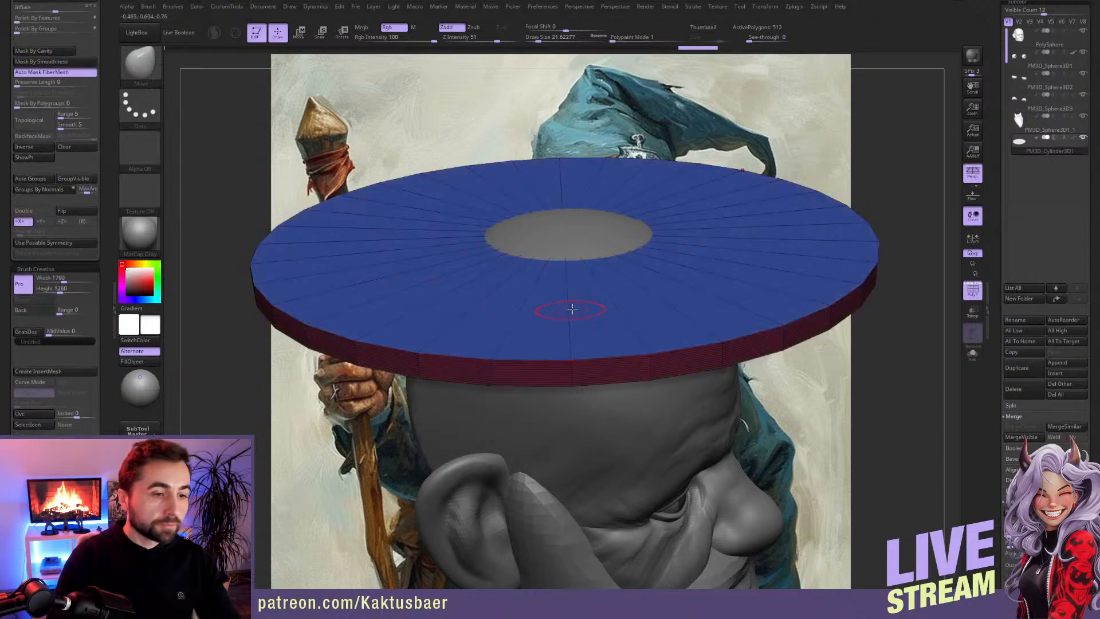
Step: Insert an edge loop around the brim disc midway across its flat face with the ZModeler brush
key("b")
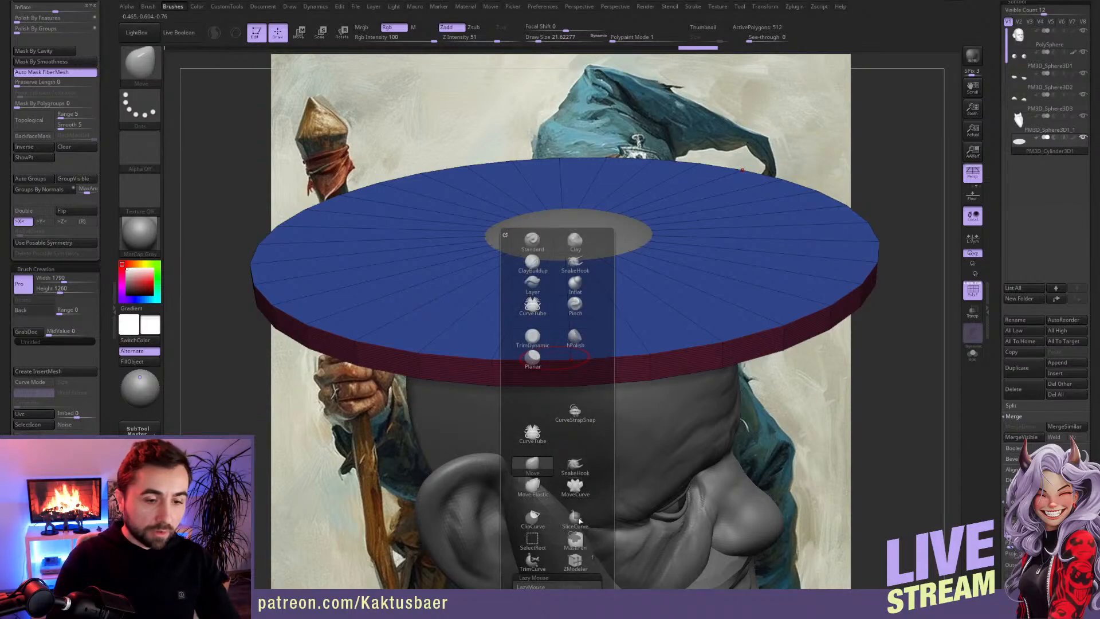
left_click(588, 551)
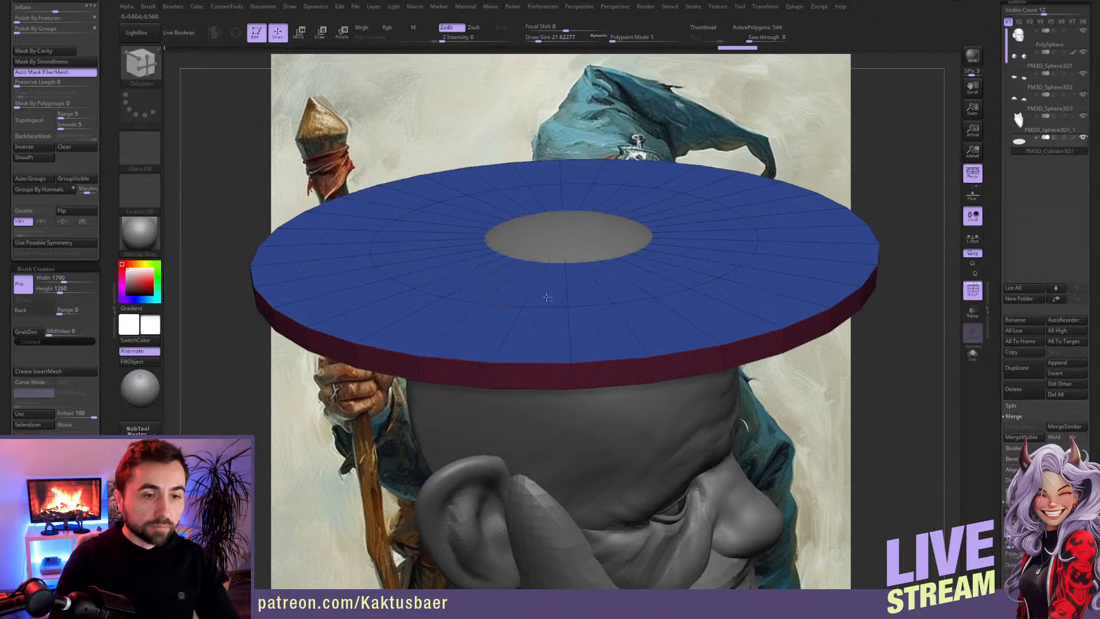
right_click_drag(546, 290, 559, 340, "alt")
Step: Set ZModeler to Extrude and assign the disc faces inside the new edge loop to their own polygroup
key("space")
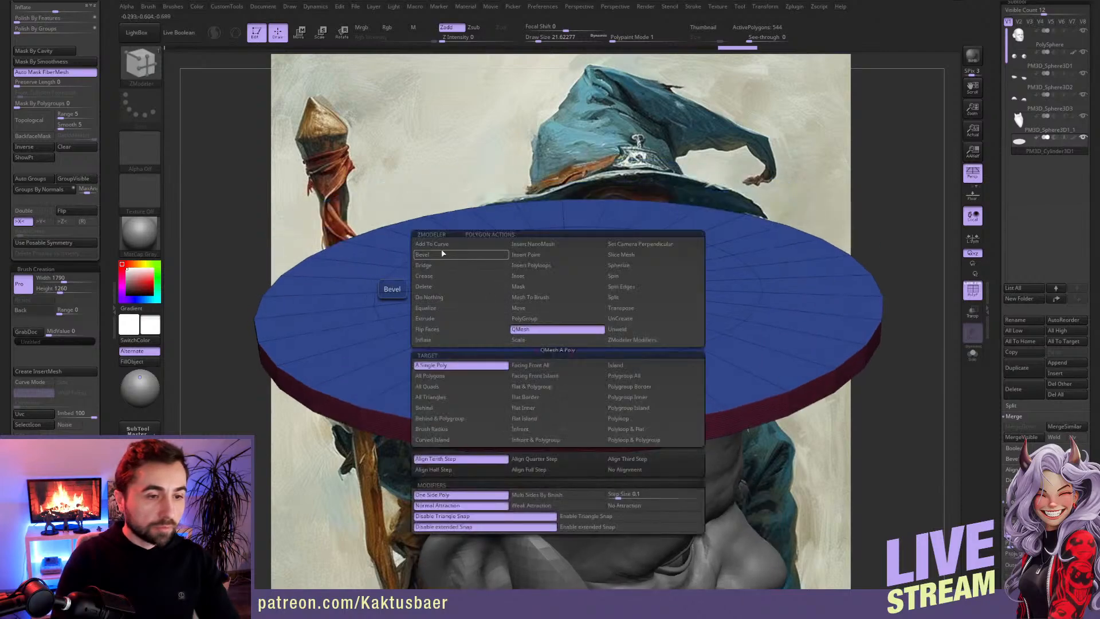
left_click(432, 320)
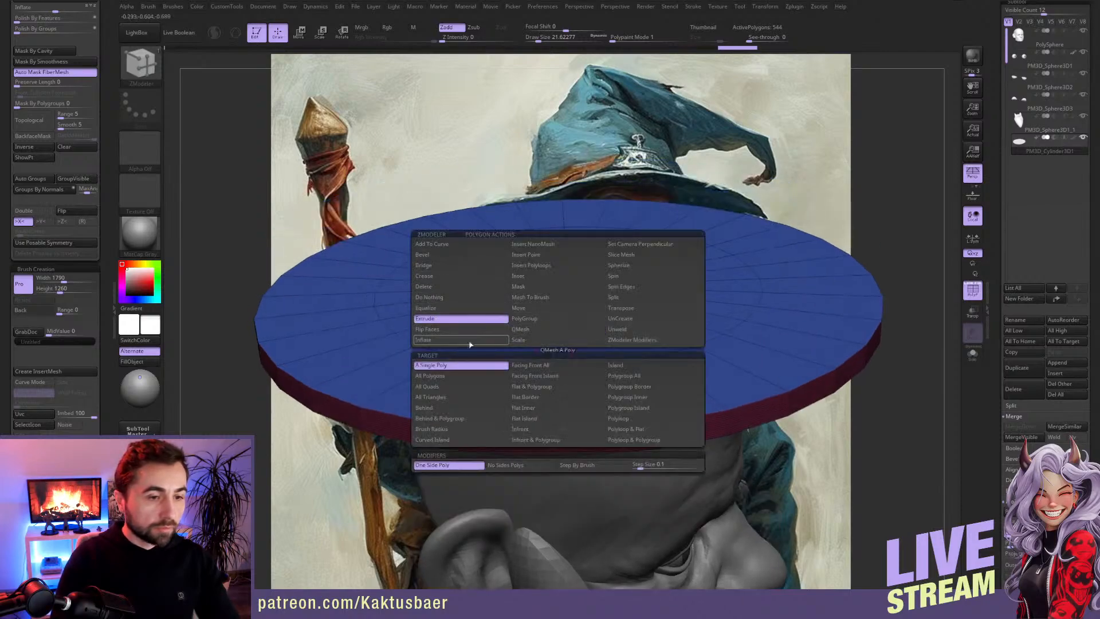
left_click(470, 376)
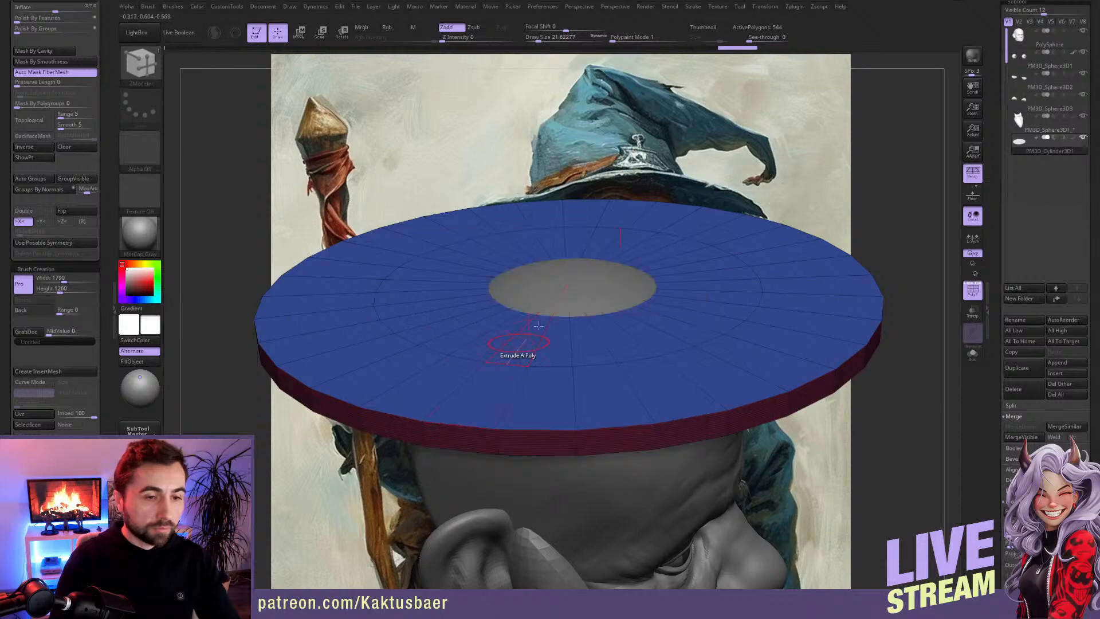
mouse_move(566, 332)
left_mouse_down("alt")
mouse_move(590, 321)
mouse_move(569, 333)
mouse_move(601, 266)
mouse_move(513, 275)
mouse_move(518, 287)
left_mouse_up("alt")
left_click(590, 330)
left_click_drag(630, 334, 659, 301, "alt")
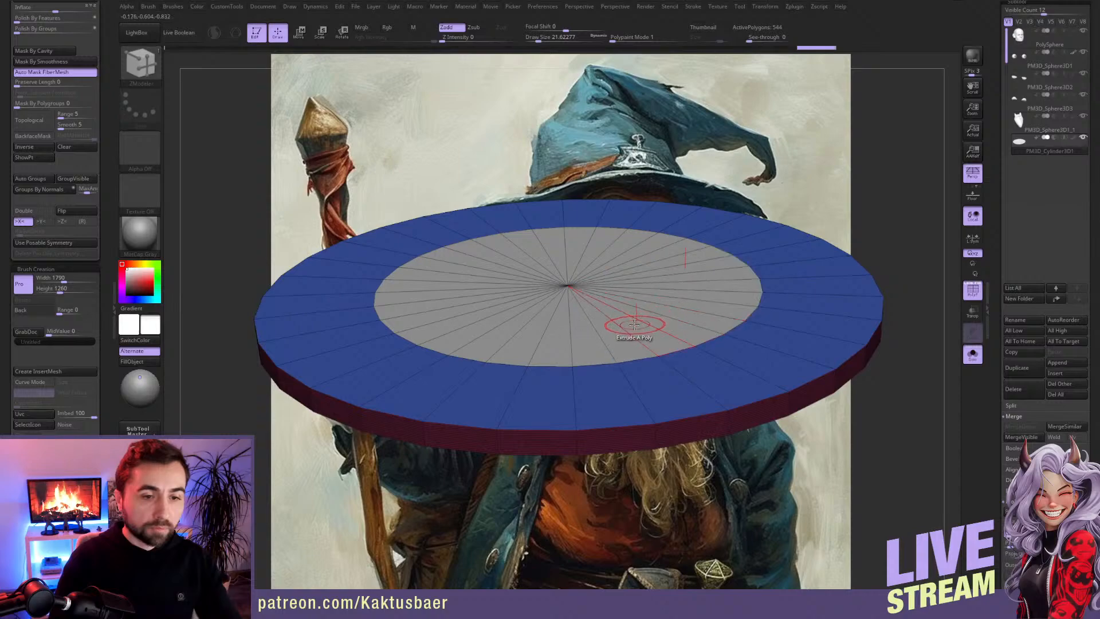
left_click(635, 325)
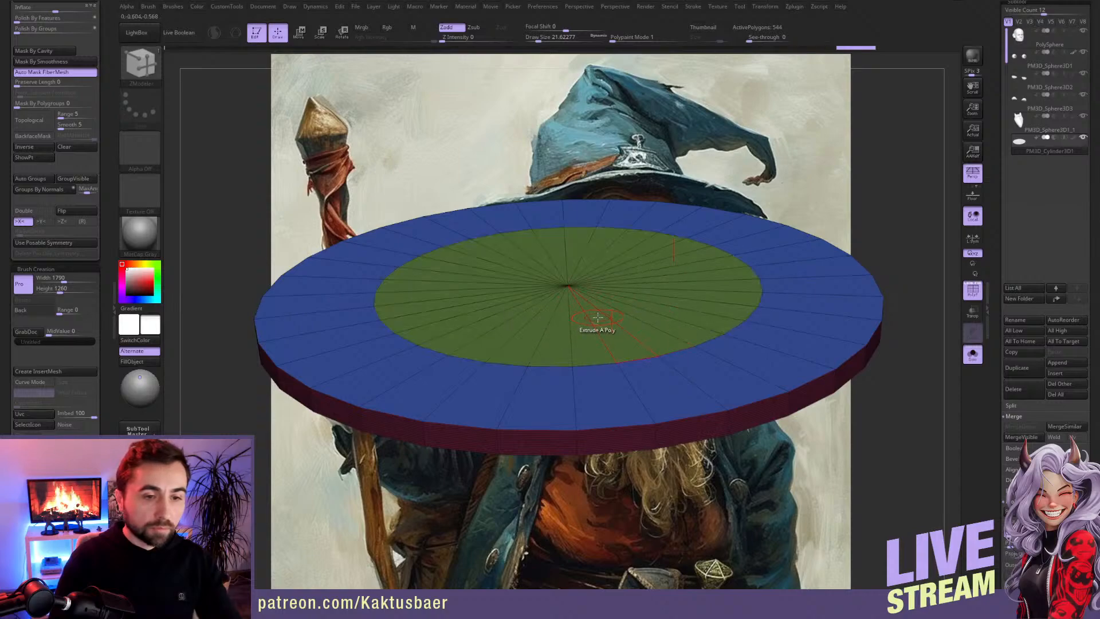
Step: Extrude the disc's inner polygroup upward into a tall crown, using the Polygroup All target
key("space")
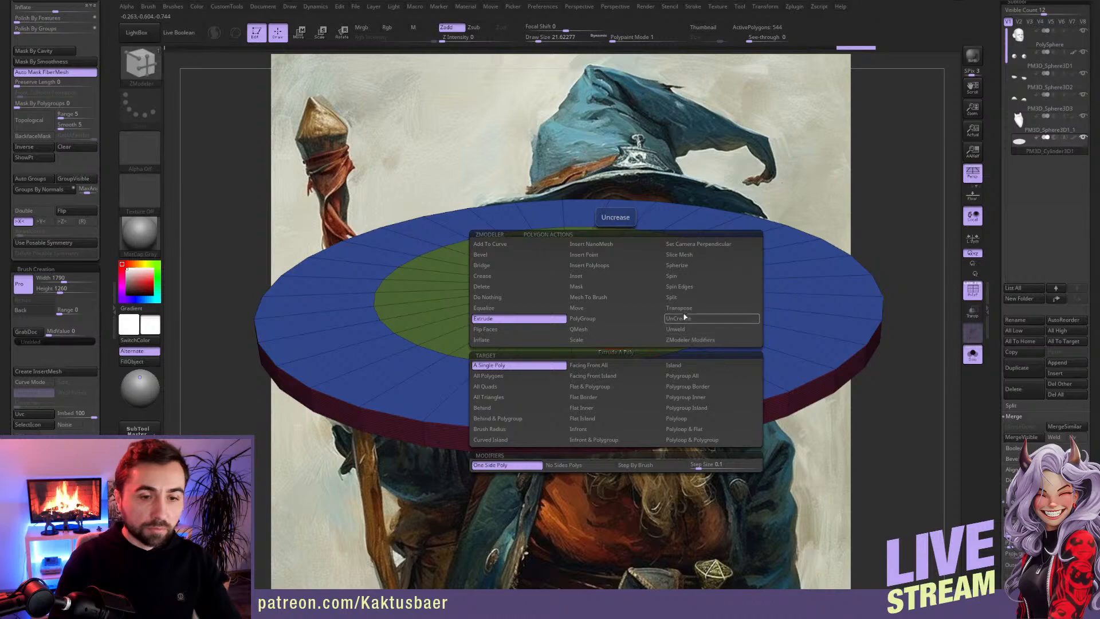
left_click(682, 420)
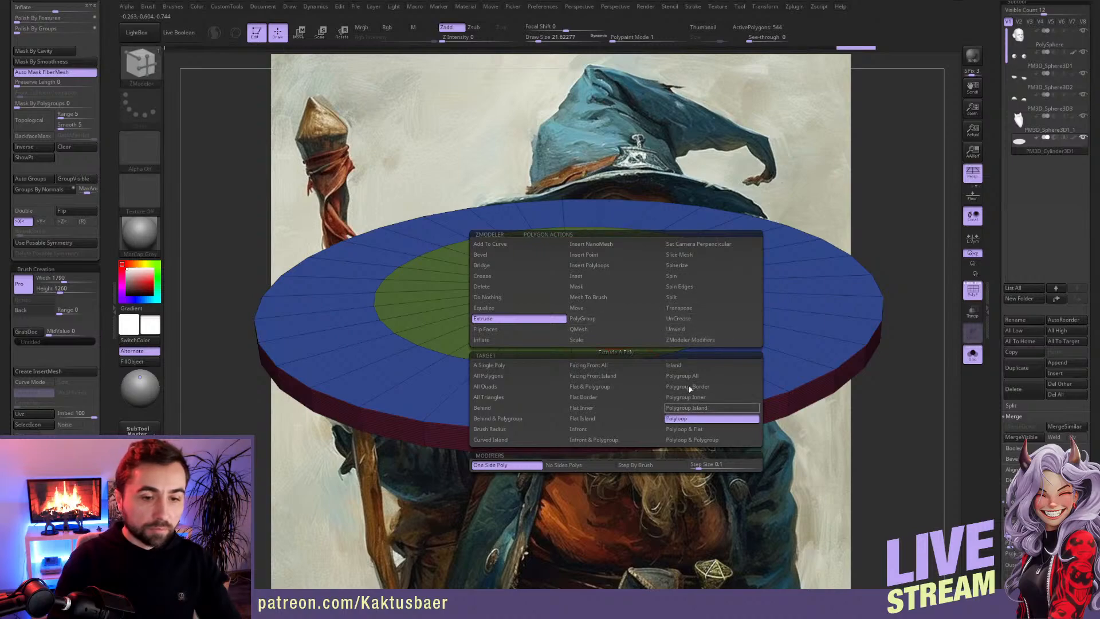
left_click(693, 376)
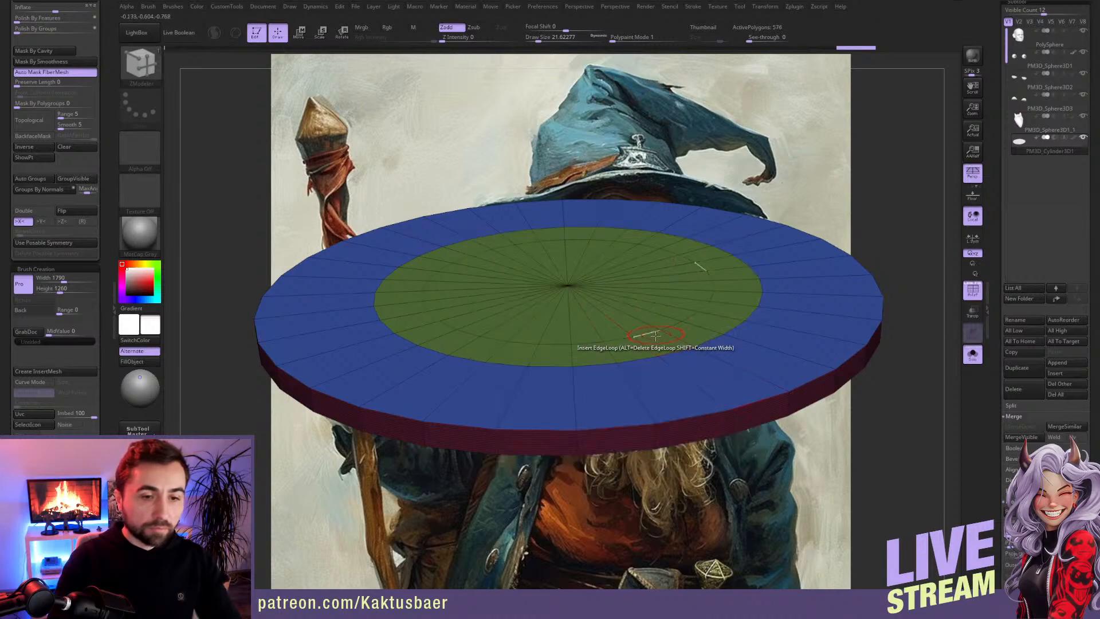
left_click_drag(655, 335, 641, 292)
right_click_drag(640, 293, 625, 276, "ctrl")
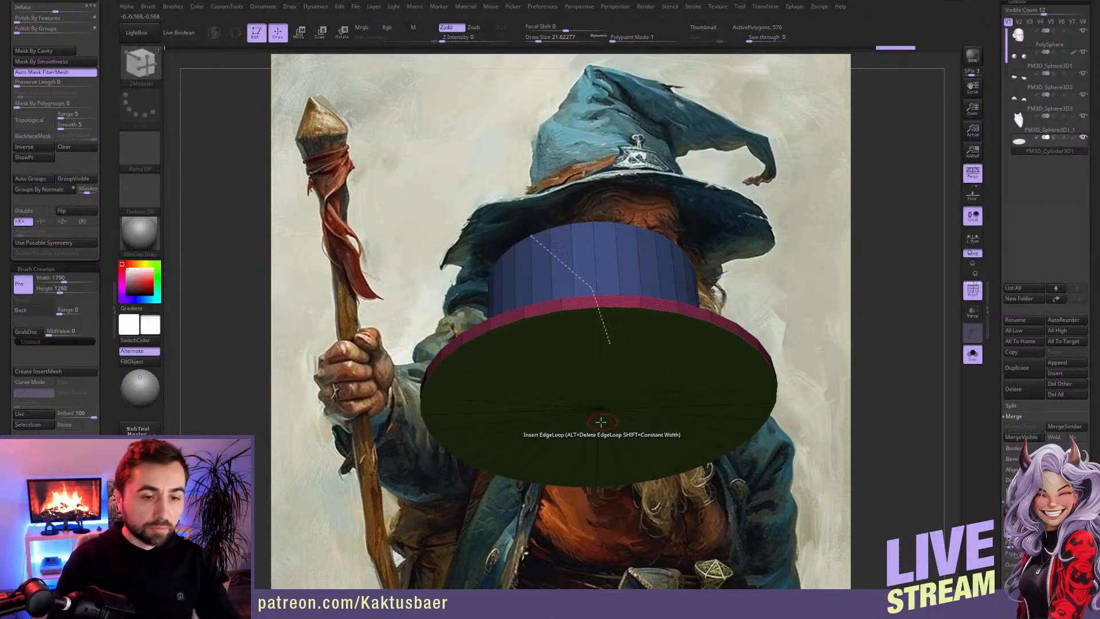
Step: Hide the disc's underside and outer rim, and delete the hidden faces to leave only the crown and flat brim
right_click_drag(596, 401, 519, 327)
left_click(567, 363, "ctrl+shift")
scroll(49, 149, "up", 8)
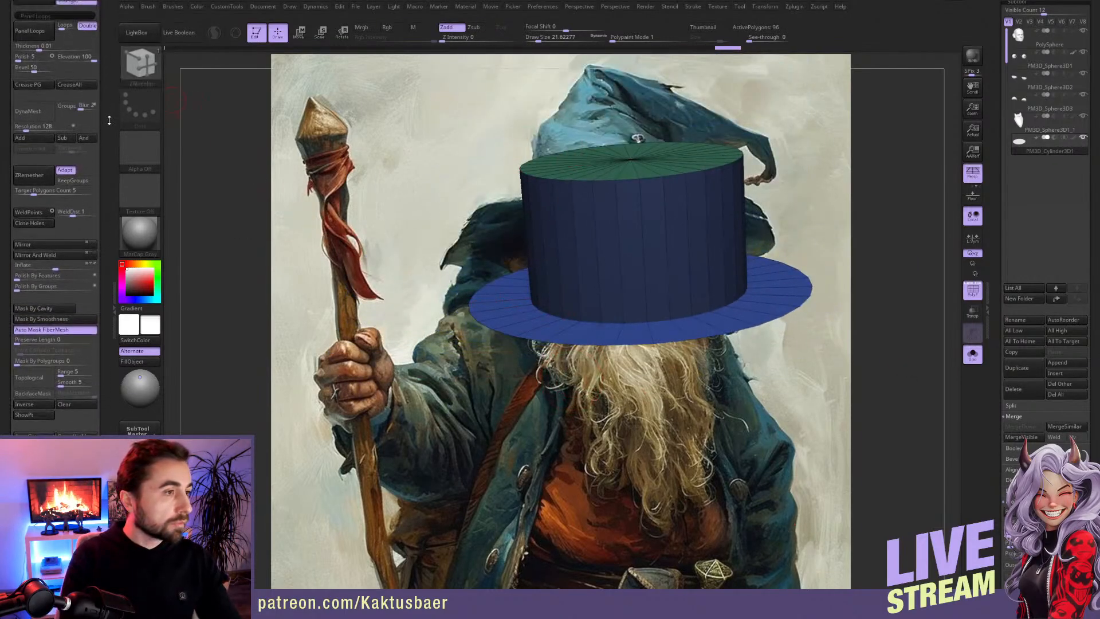
left_click(26, 135)
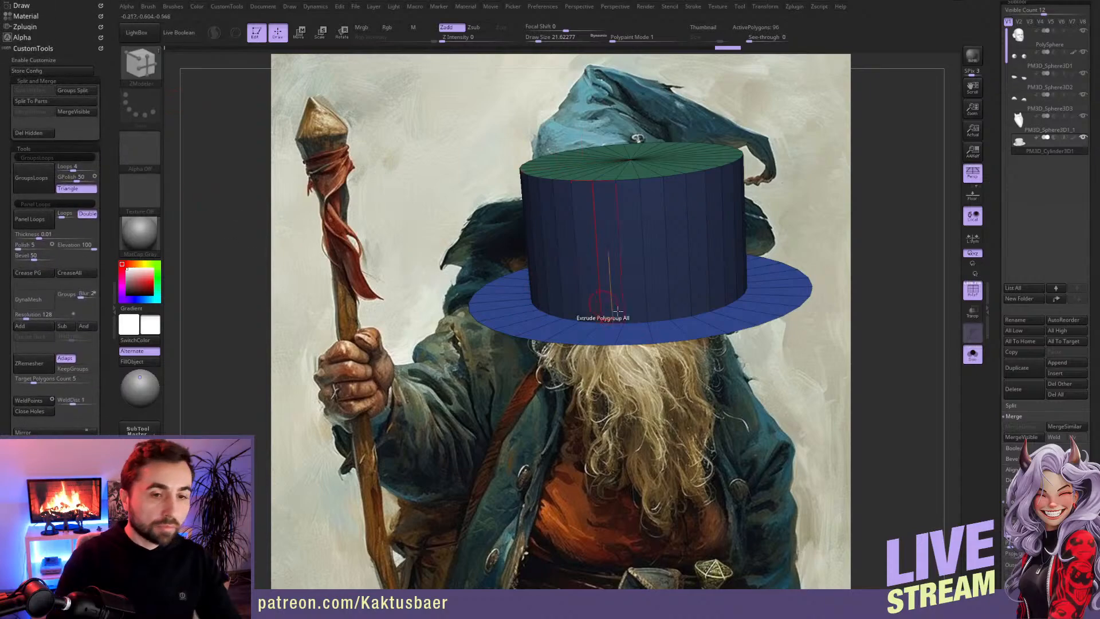
Step: Try isolating the brim and the crown polygroups in turn, and show the whole hat again
key("shift+s")
right_click_drag(650, 362, 611, 361)
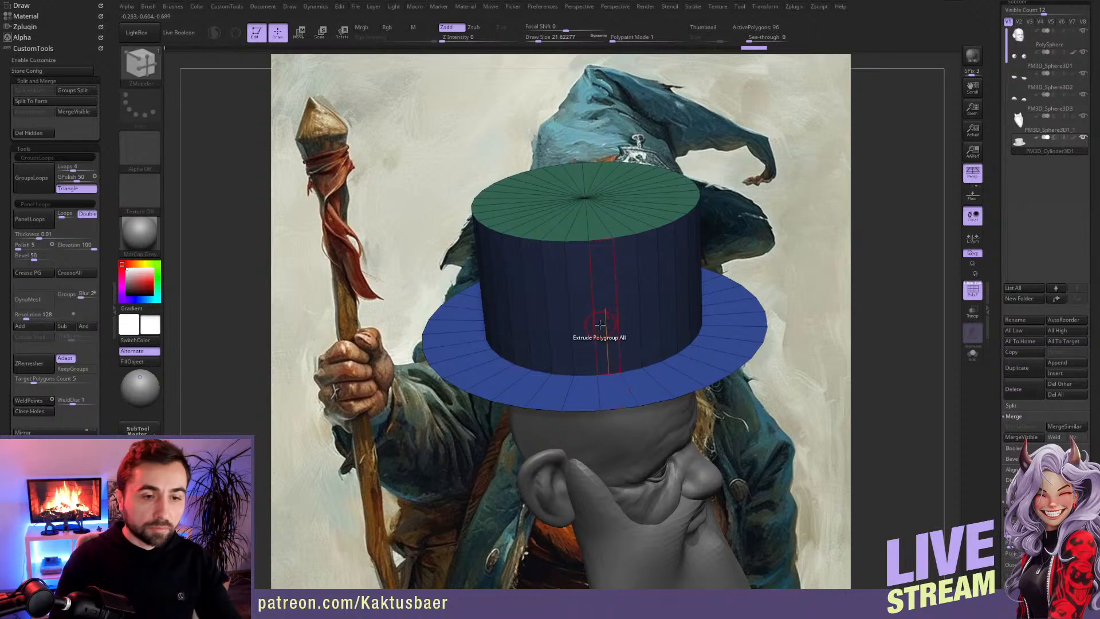
left_click(576, 396, "ctrl+shift")
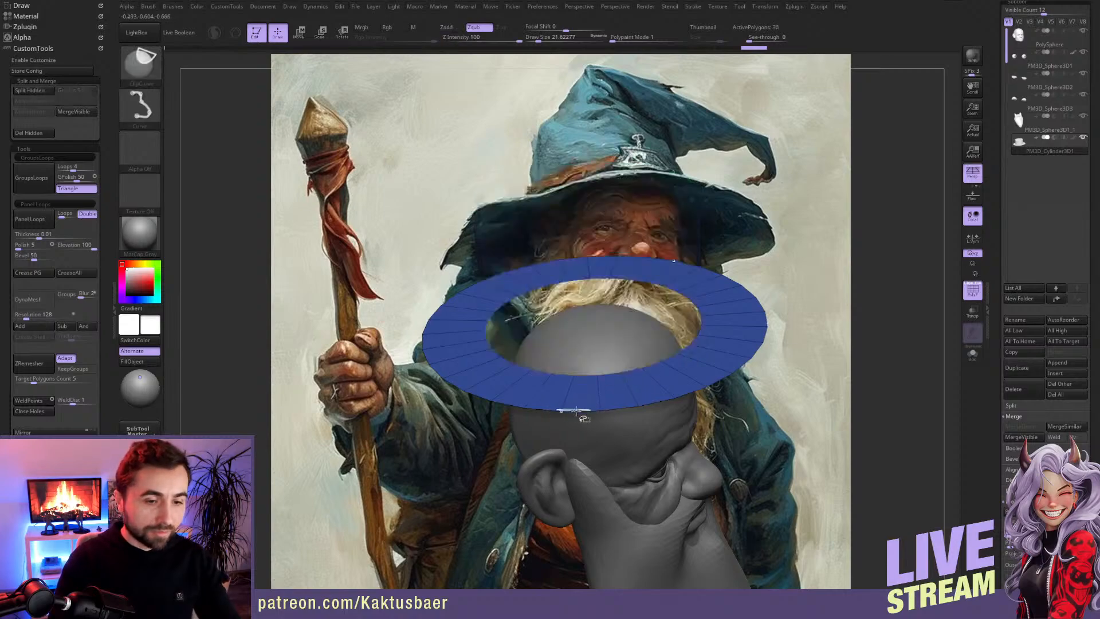
left_click(891, 378, "ctrl+shift")
left_click_drag(864, 369, 889, 350)
left_click_drag(889, 350, 890, 329, "alt")
key("b")
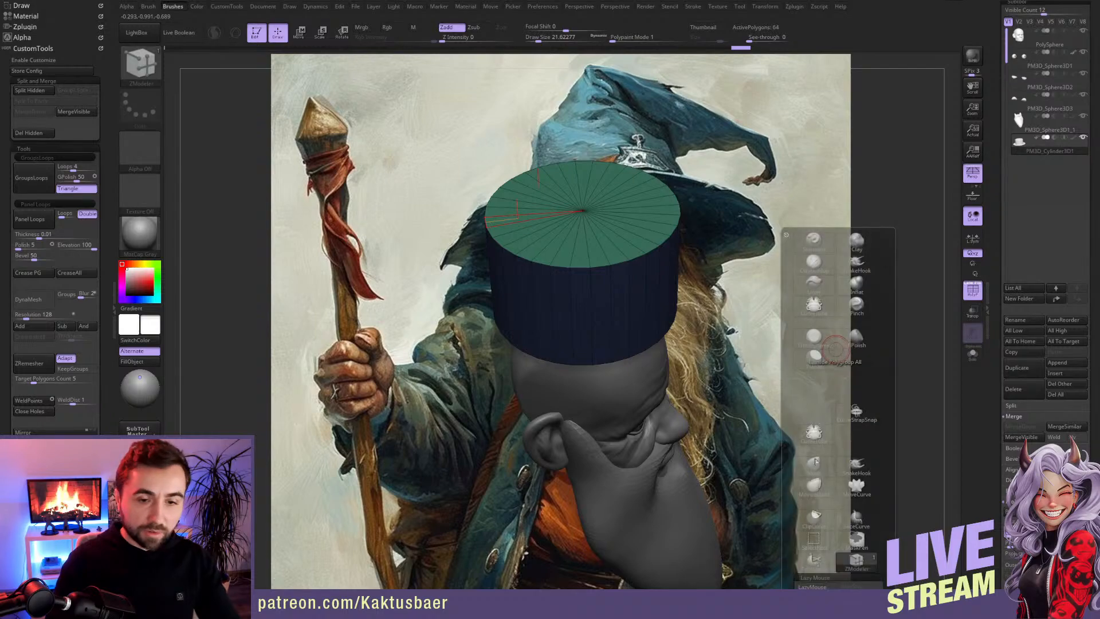
left_click(813, 526)
left_click(886, 315, "ctrl+shift")
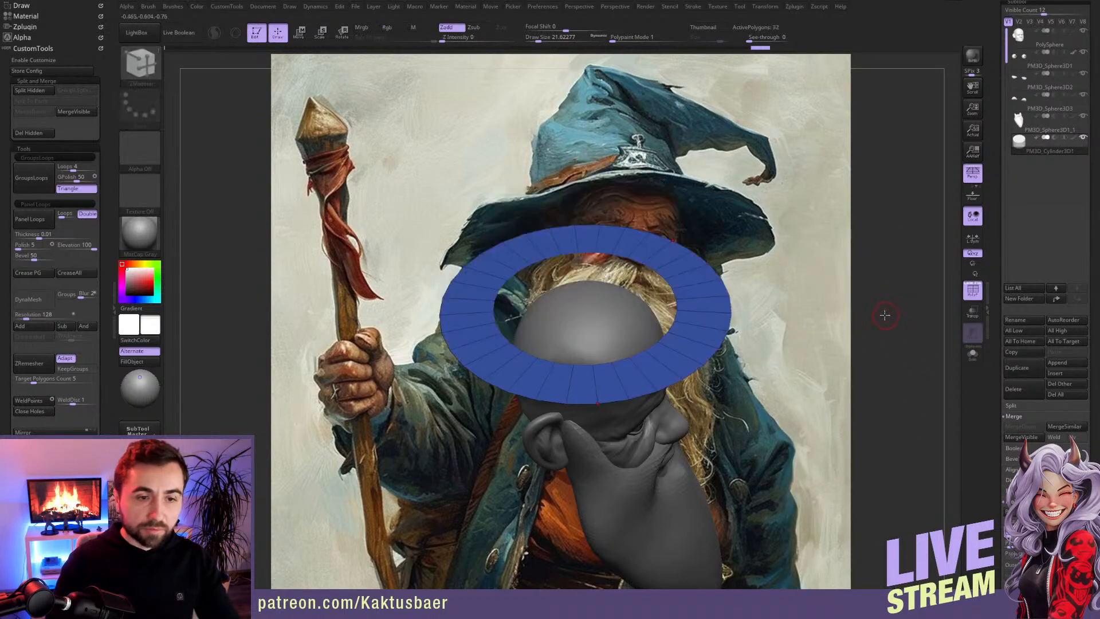
scroll(101, 304, "down", 5)
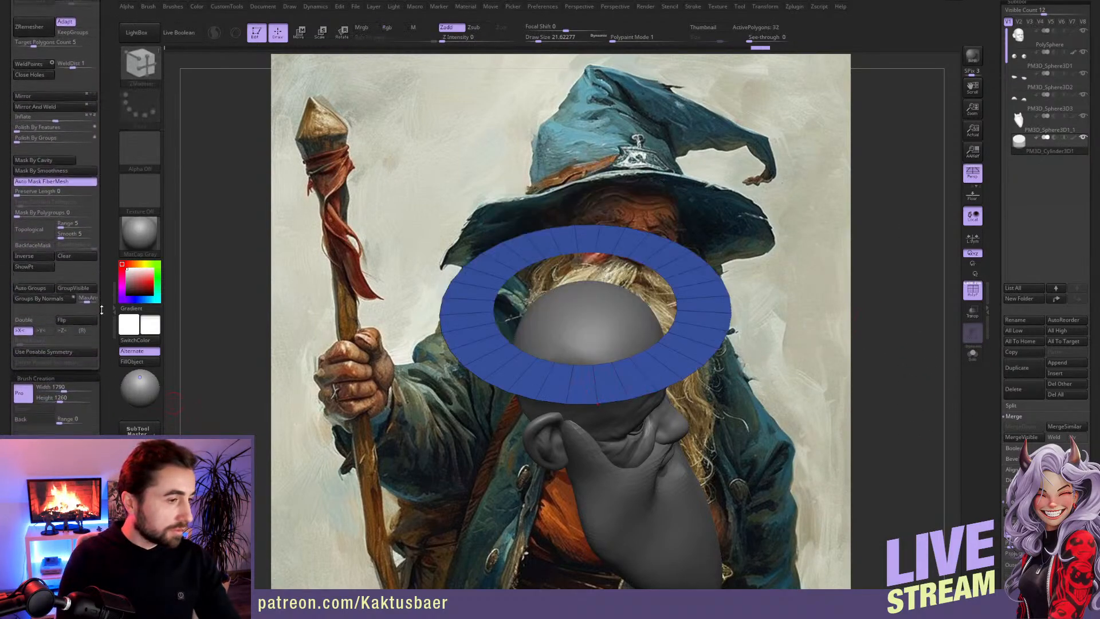
scroll(101, 304, "down", 1)
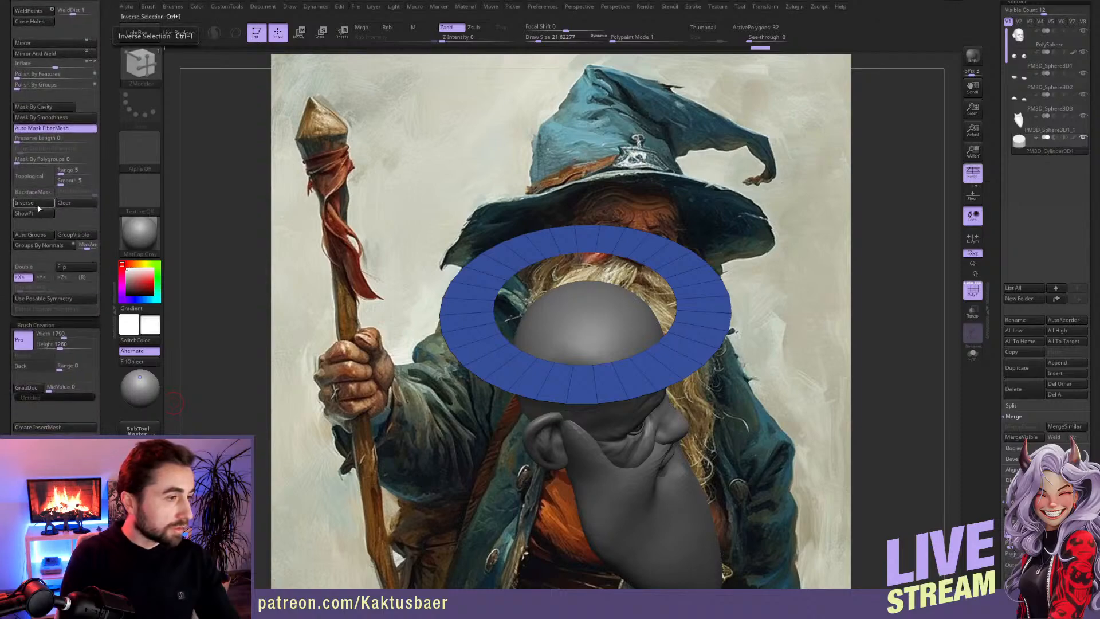
left_click(42, 214)
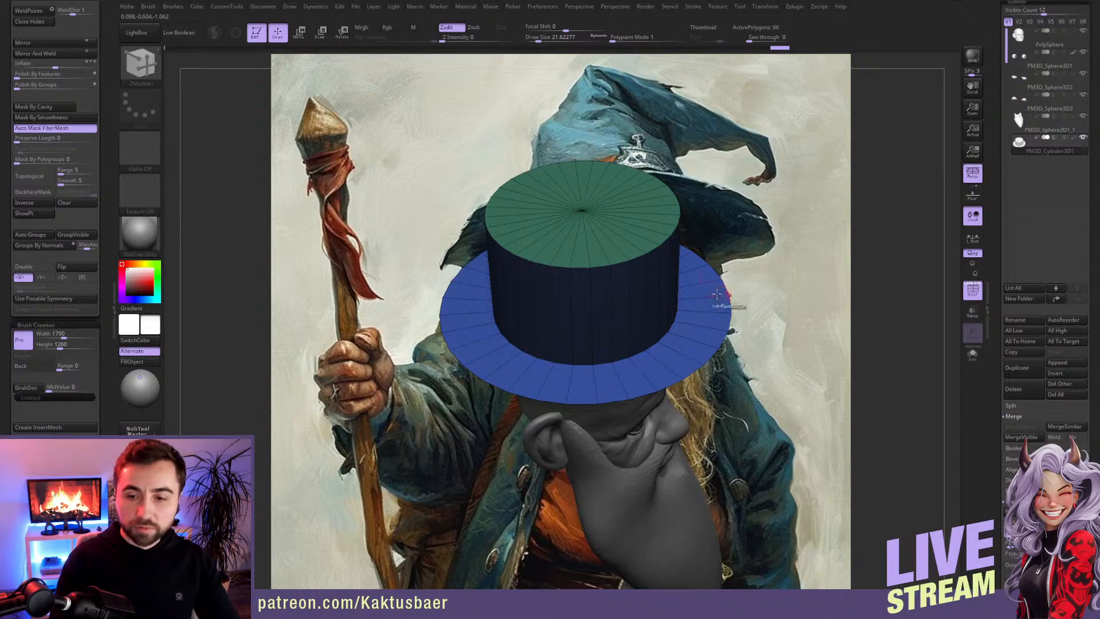
mouse_move(618, 328)
right_mouse_down()
mouse_move(607, 372)
mouse_move(596, 367)
right_mouse_up()
key("w")
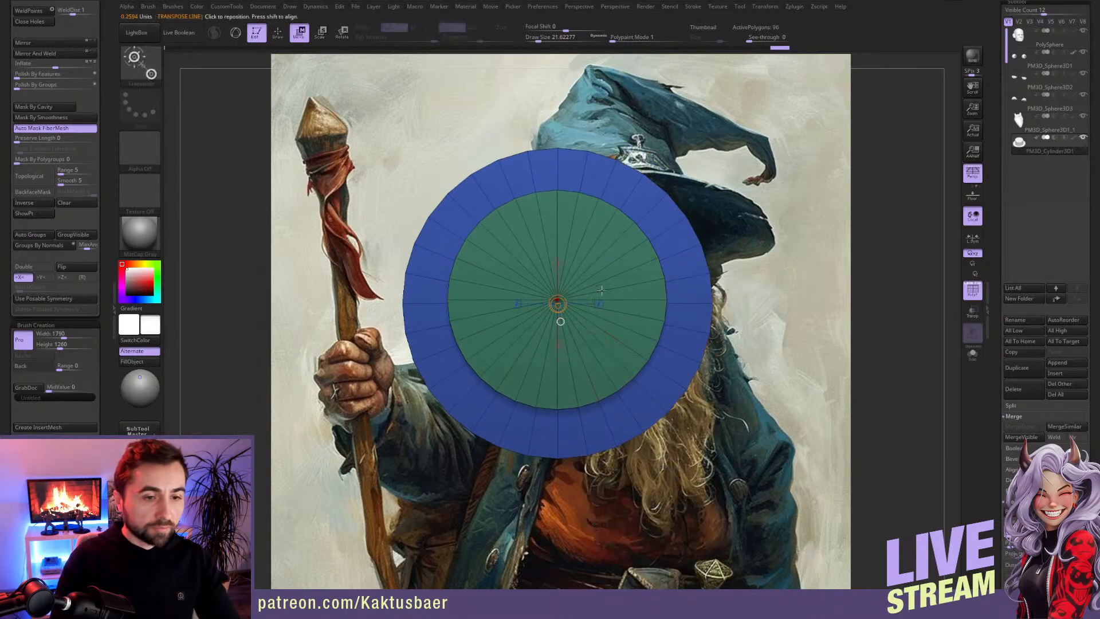
left_click_drag(558, 299, 575, 342)
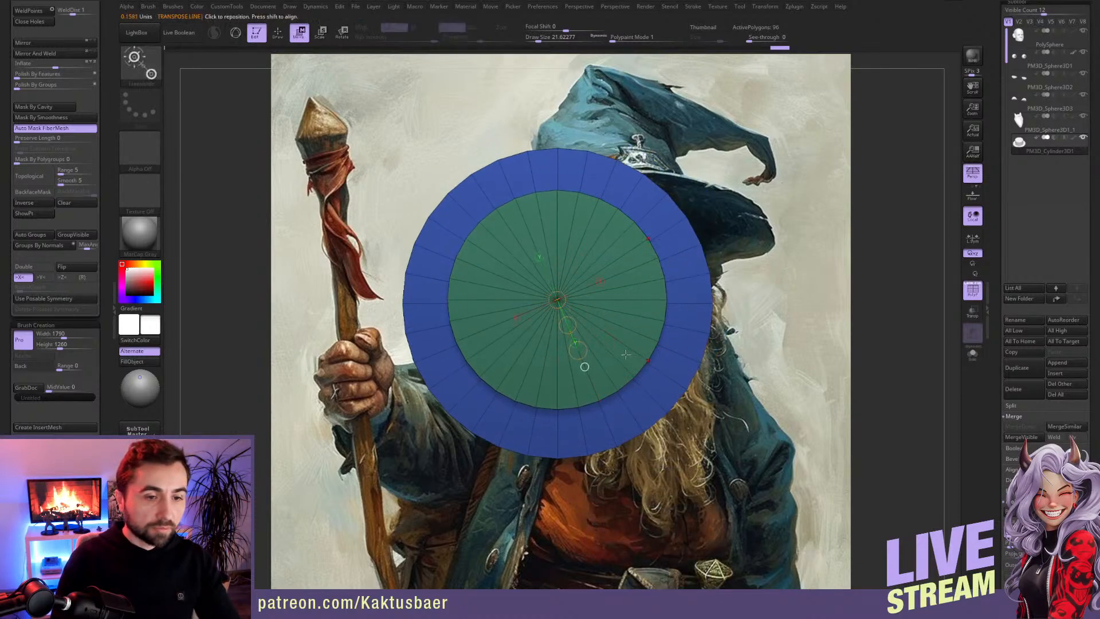
right_click_drag(619, 346, 627, 229)
key("q")
Step: Shrink the whole hat with the Size deformation
mouse_move(988, 321)
left_mouse_down()
mouse_move(989, 268)
mouse_move(1002, 241)
left_mouse_up()
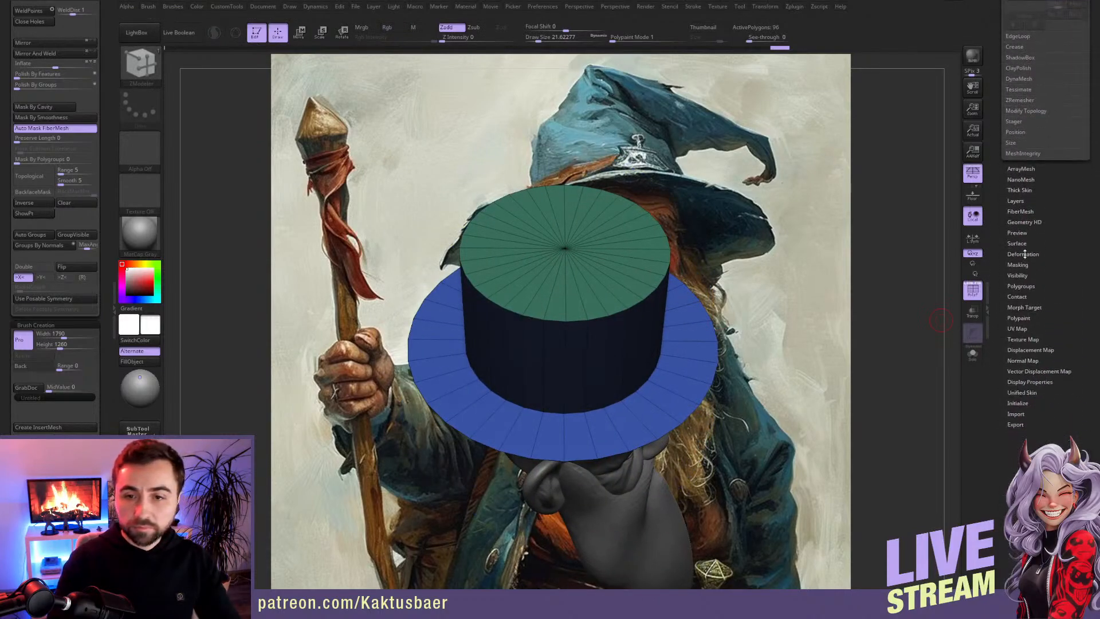
left_click(1024, 255)
left_click_drag(998, 311, 999, 193)
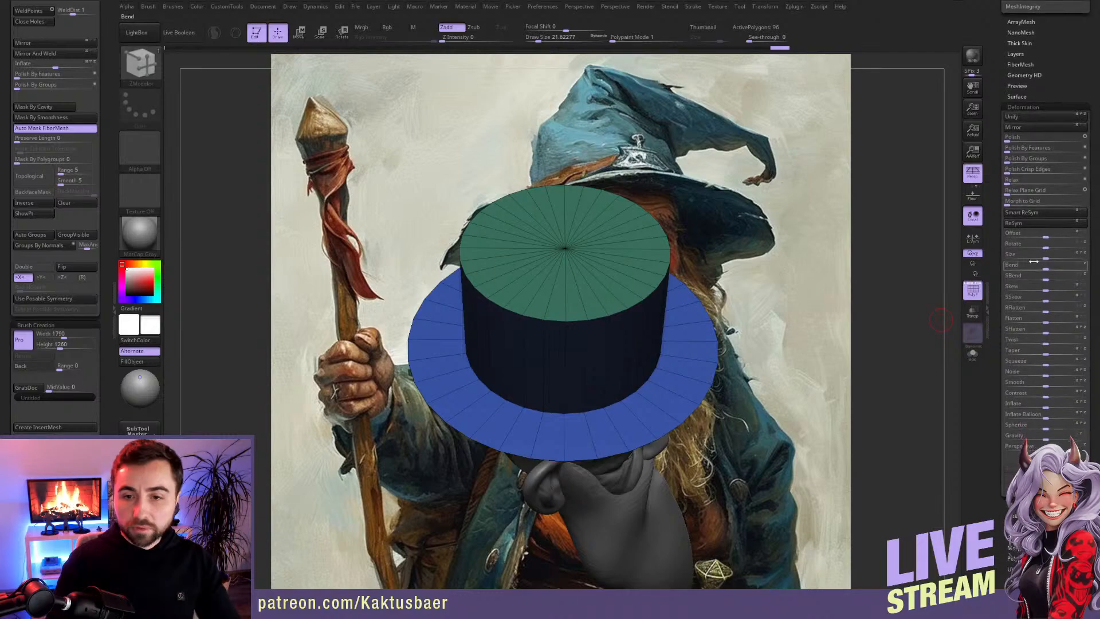
left_click_drag(1065, 258, 1019, 258)
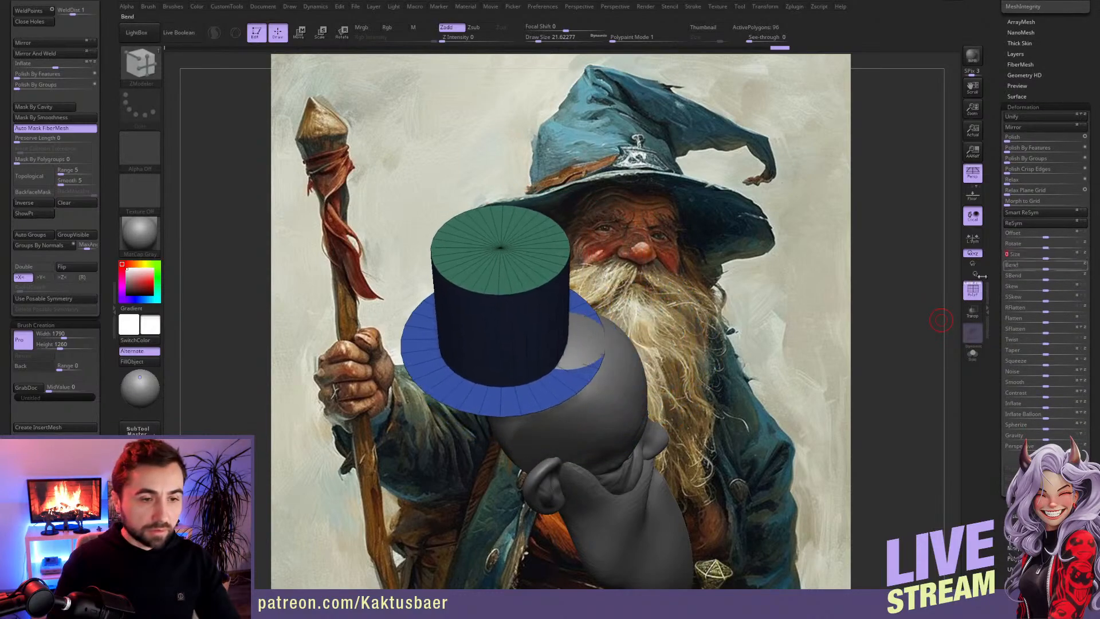
Step: Move the reduced hat back over the centre of the head
key("w")
right_click_drag(536, 304, 540, 395, "shift")
left_click_drag(539, 322, 624, 322, "shift")
key("q")
Step: Isolate the brim polygroup, hiding the hat's crown
mouse_move(601, 458)
right_mouse_down()
mouse_move(599, 372)
mouse_move(583, 361)
right_mouse_up()
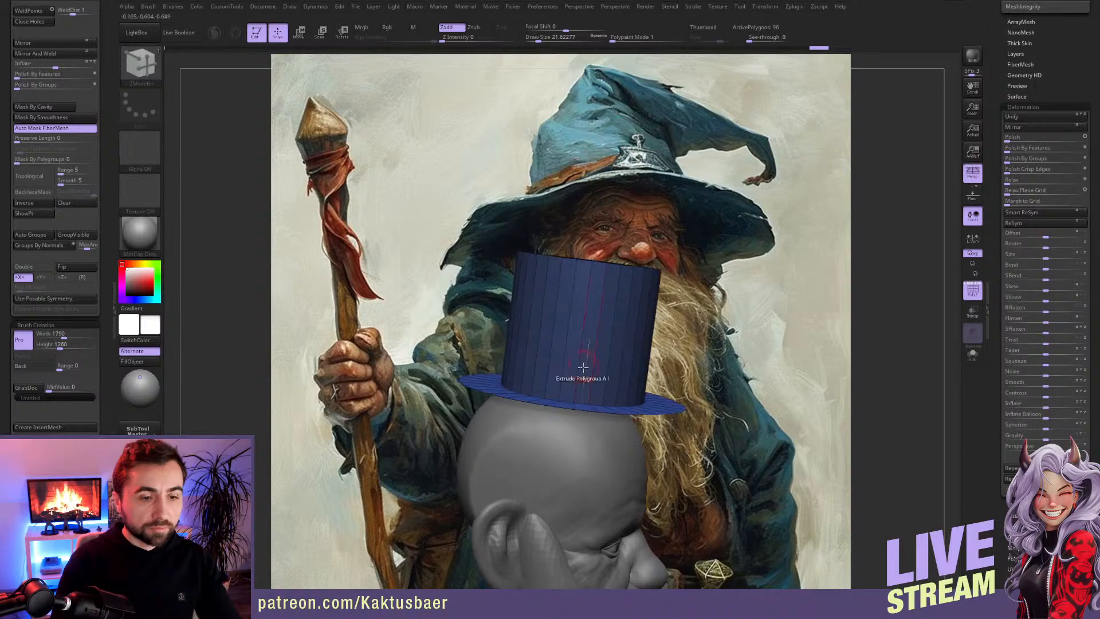
right_click_drag(634, 402, 656, 422)
left_click(660, 419, "ctrl+shift")
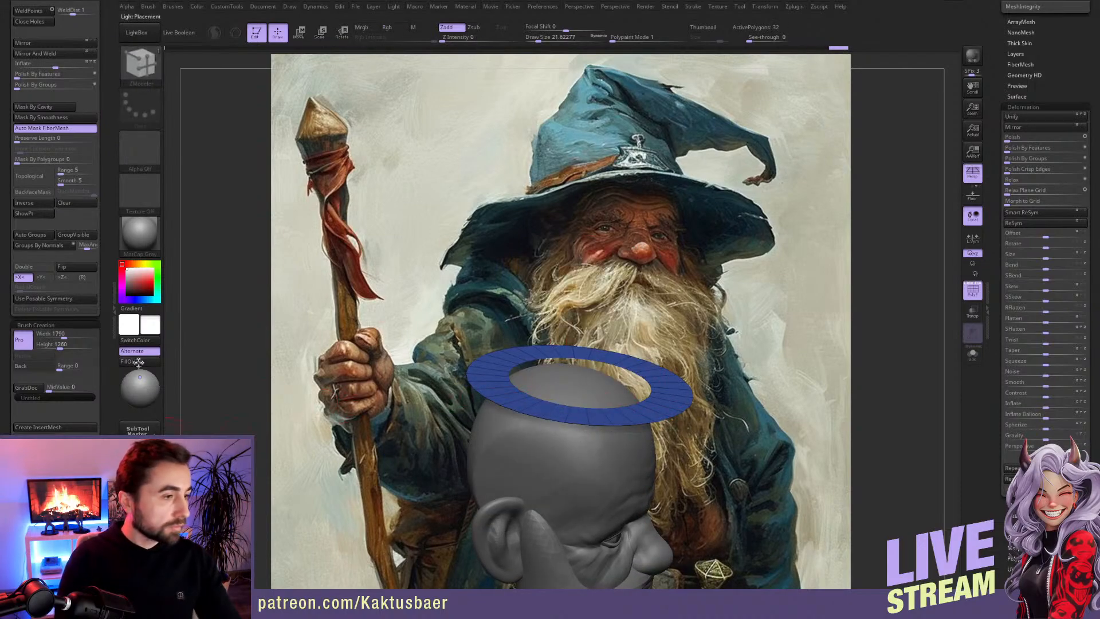
Step: Switch the mask stroke to Lasso and mask sections of the brim ring from above
scroll(77, 373, "down", 5)
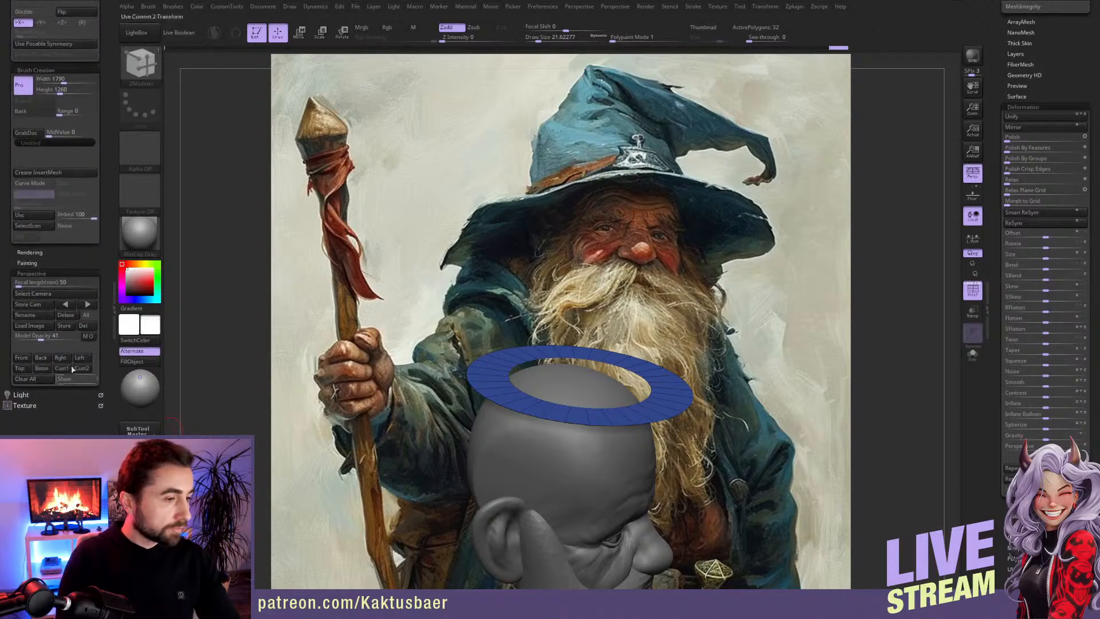
right_click_drag(519, 355, 588, 243)
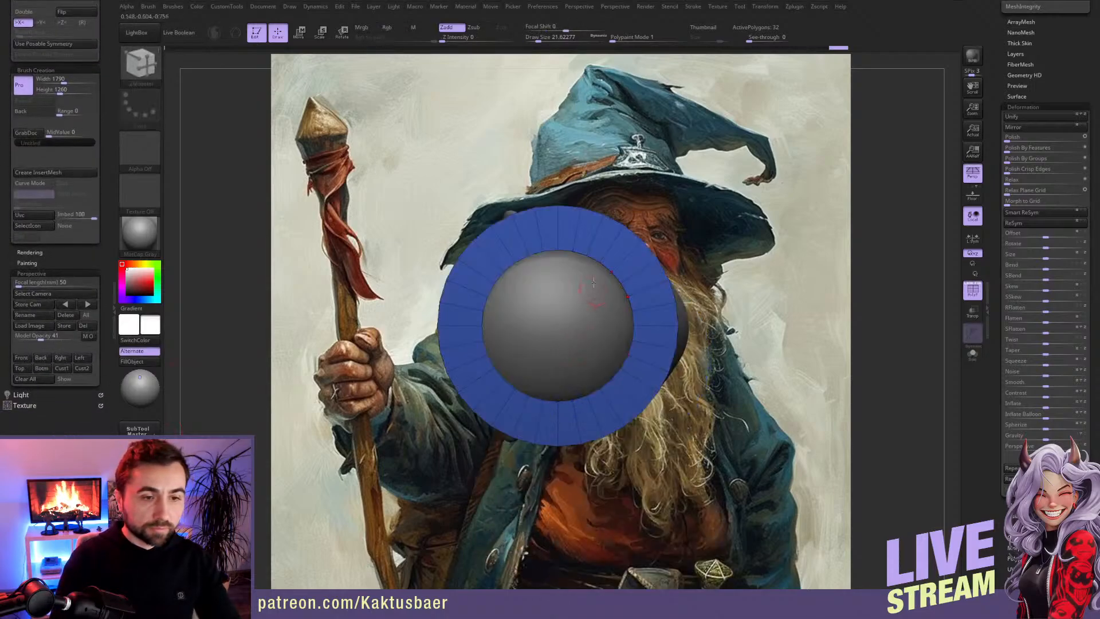
left_click(139, 107, "ctrl")
left_click(277, 134, "ctrl")
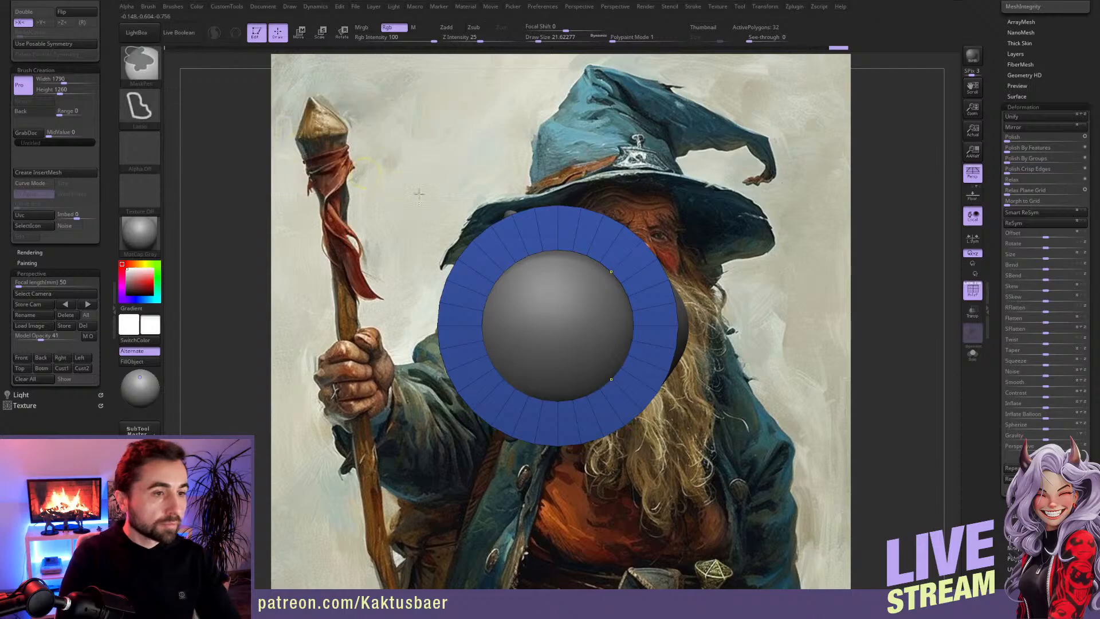
mouse_move(580, 236)
left_mouse_down("ctrl")
mouse_move(479, 260)
mouse_move(493, 396)
mouse_move(573, 412)
mouse_move(640, 346)
left_mouse_up("ctrl")
mouse_move(634, 281)
left_mouse_down("ctrl")
mouse_move(532, 396)
mouse_move(517, 339)
left_mouse_up("ctrl")
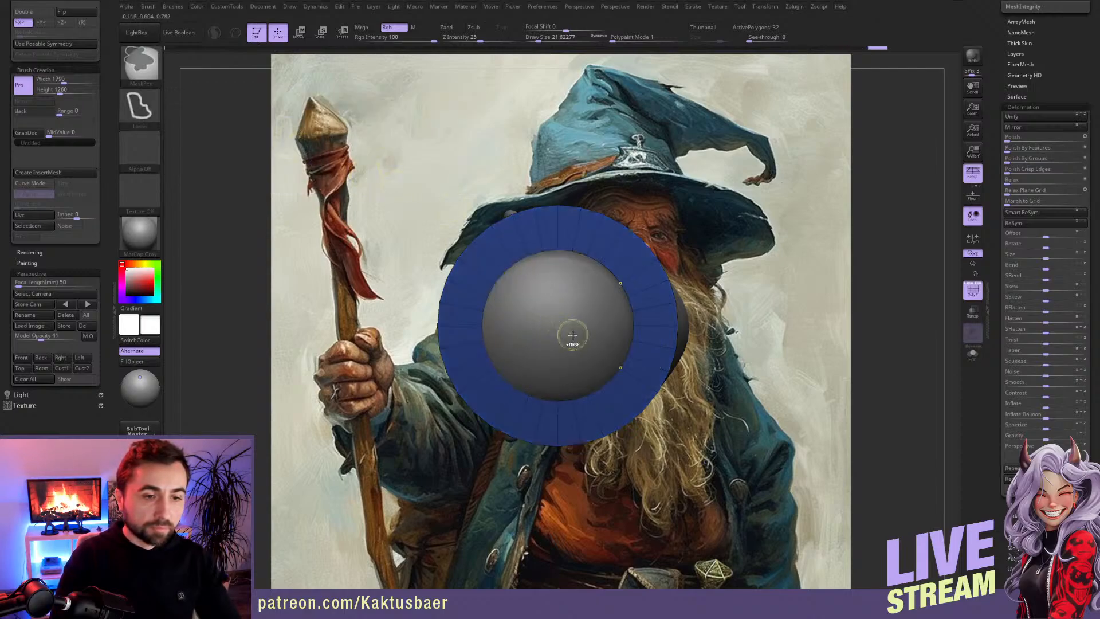
Step: Reshape the brim ring around the head with an enlarged Move brush
key("b")
key("m")
key("v")
key("s")
key("s")
left_click_drag(496, 420, 521, 419)
left_click_drag(516, 424, 499, 456)
left_click_drag(461, 395, 440, 401)
left_click_drag(621, 412, 640, 423)
left_click_drag(656, 350, 682, 350)
Step: Return to the view matched to the painting and turn on double-sided display for the brim
left_click_drag(19, 335, 41, 335)
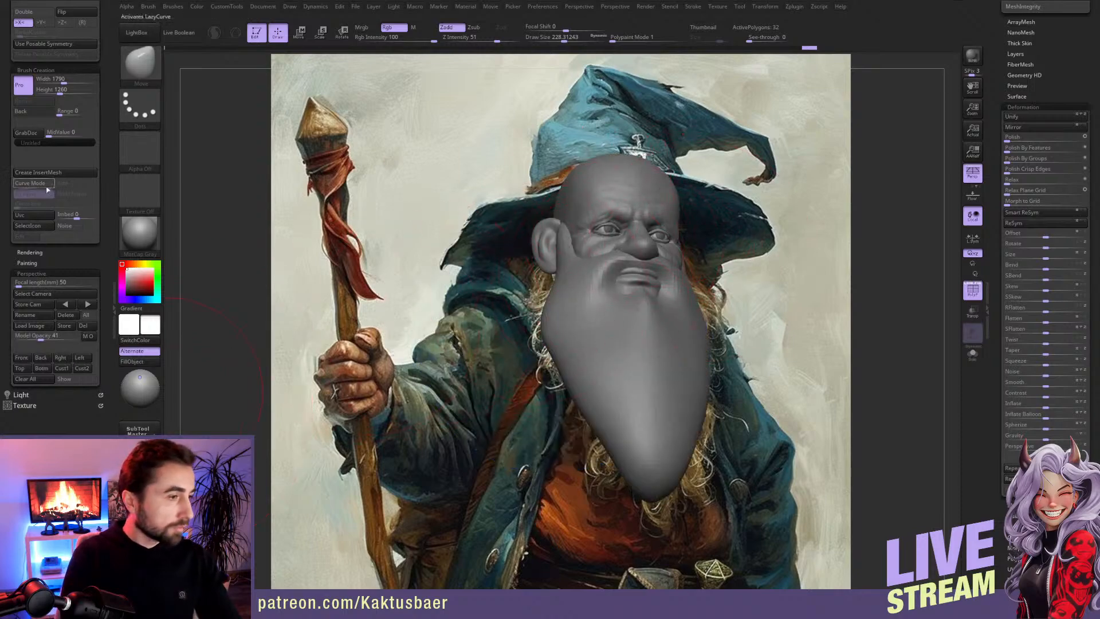
left_click_drag(110, 55, 111, 145)
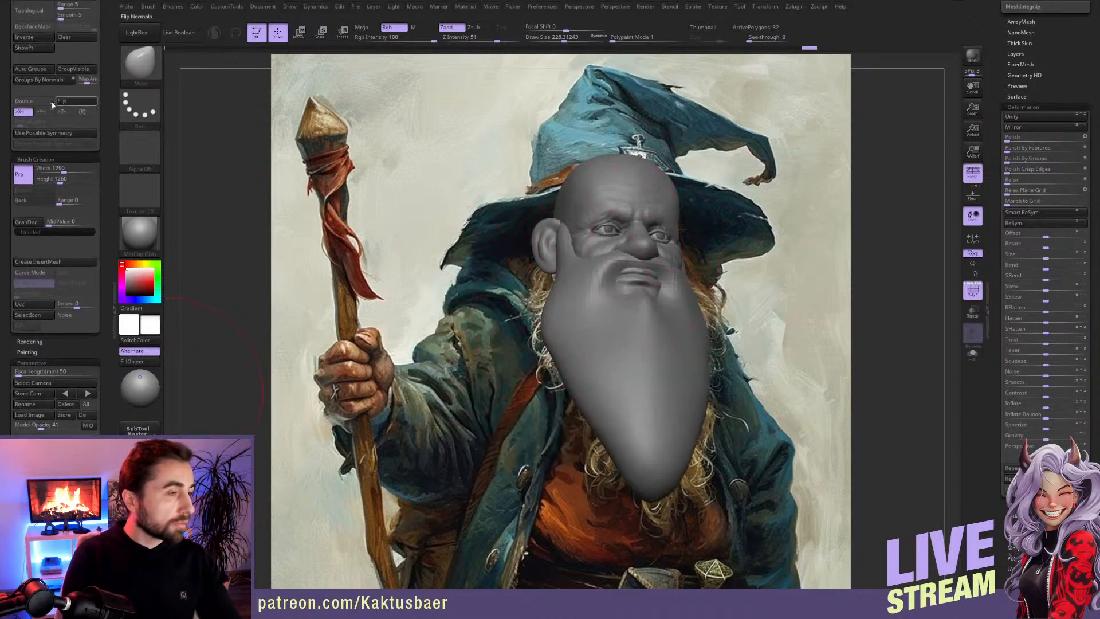
left_click(33, 101)
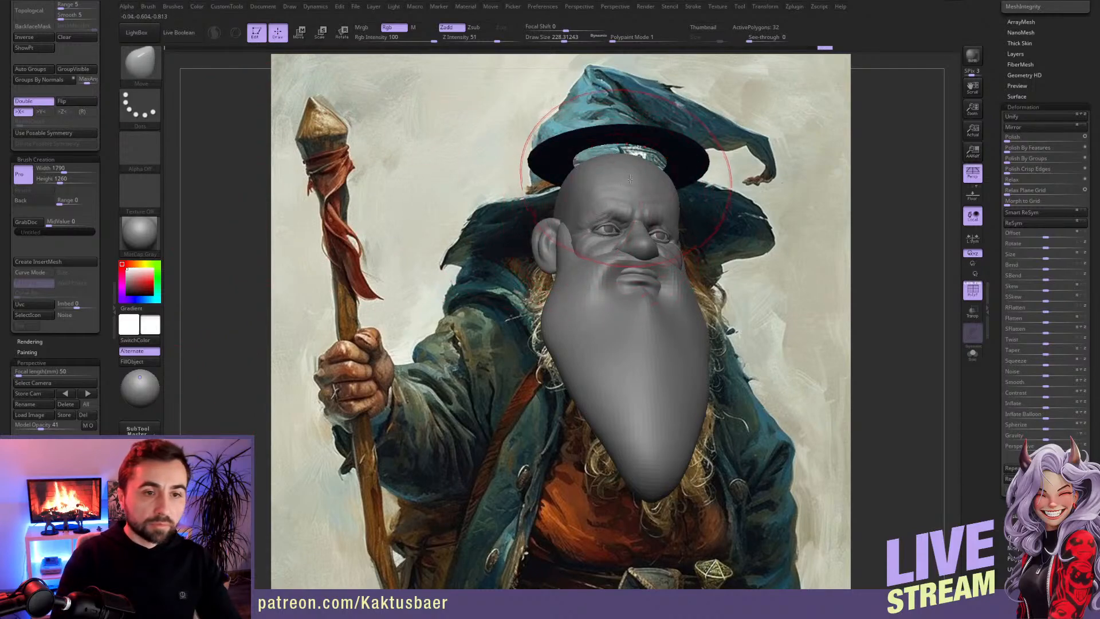
Step: Lower the brim onto the forehead to match the painted hat
key("w")
left_click_drag(636, 140, 636, 197)
key("q")
Step: Adjust the fit of the brim ring around the head with a resized Move brush
right_click_drag(643, 173, 604, 332)
key("s")
left_click_drag(592, 298, 585, 298)
mouse_move(604, 299)
right_mouse_down("shift")
mouse_move(633, 269)
mouse_move(594, 315)
right_mouse_up("shift")
mouse_move(664, 220)
left_mouse_down("ctrl")
mouse_move(569, 189)
mouse_move(578, 258)
mouse_move(608, 327)
mouse_move(634, 329)
left_mouse_up("ctrl")
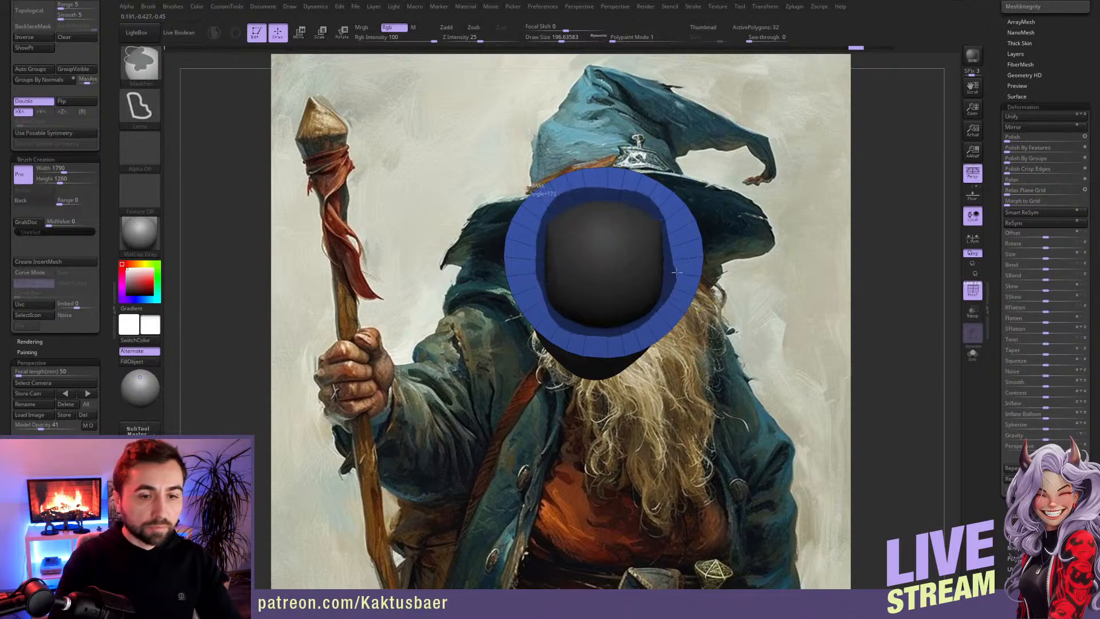
left_click_drag(676, 275, 677, 267, "ctrl")
Step: Widen the brim from above by pulling its outer edge away from the head with an enlarged brush
key("]")
left_click_drag(565, 336, 564, 383)
left_click_drag(521, 287, 492, 275)
left_click_drag(567, 196, 562, 161)
left_click_drag(500, 215, 481, 221)
left_click_drag(507, 321, 495, 329)
left_click_drag(547, 380, 539, 387)
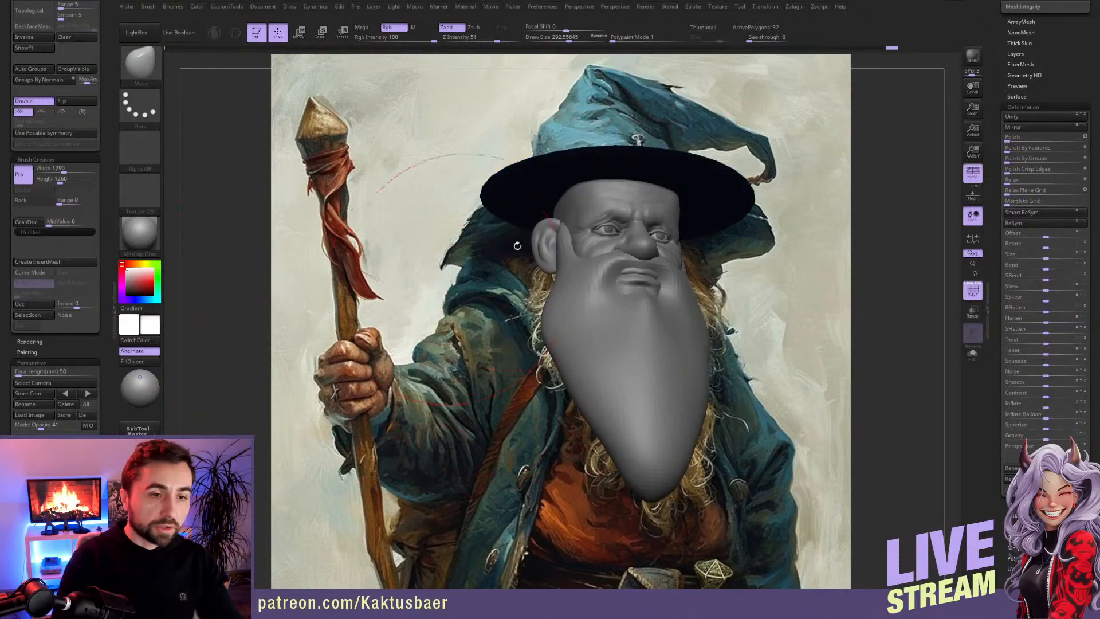
Step: Make the model see-through and pull the brim's sides out and down to the painted hat outline
left_click_drag(510, 222, 496, 257)
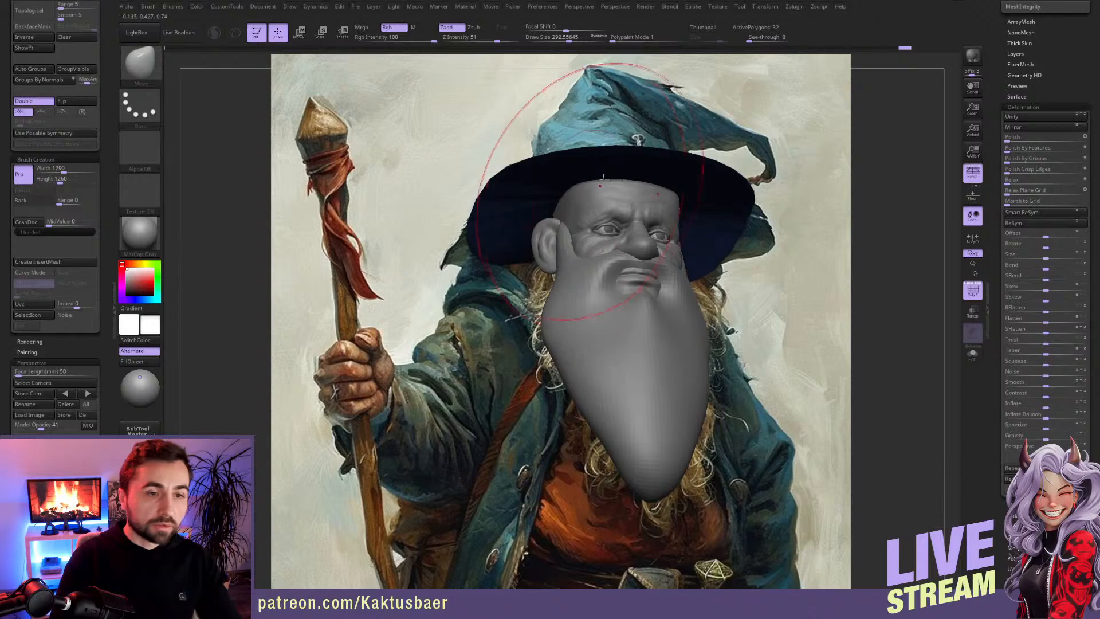
key("shift+o")
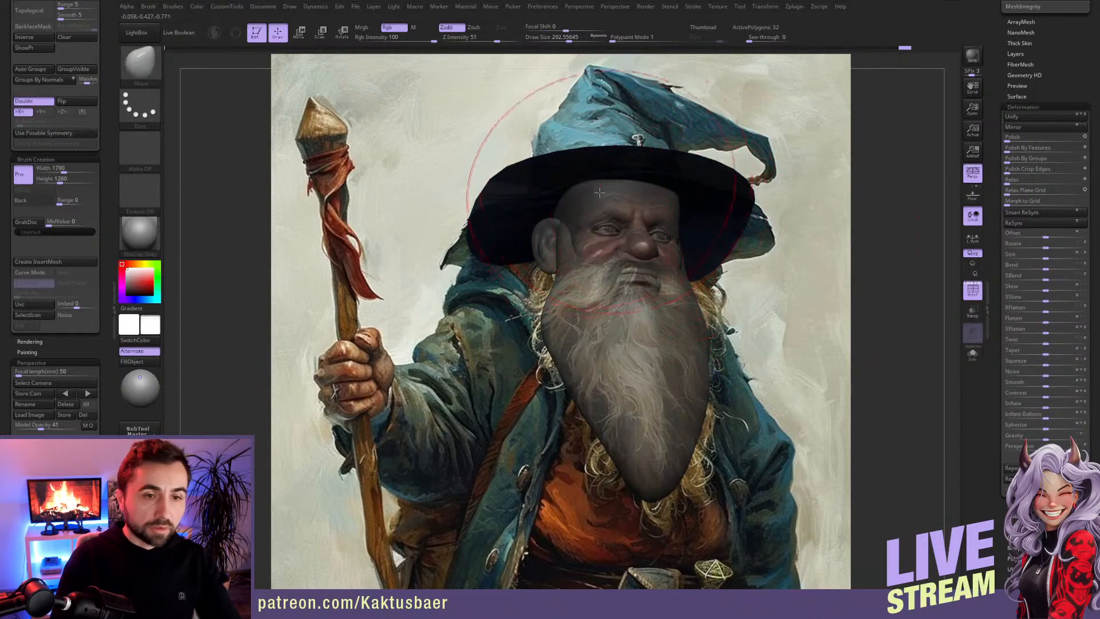
left_click_drag(634, 154, 613, 189)
key("s")
mouse_move(736, 231)
left_mouse_down()
mouse_move(771, 253)
mouse_move(748, 246)
left_mouse_up()
mouse_move(739, 190)
left_mouse_down()
mouse_move(732, 208)
mouse_move(680, 180)
left_mouse_up()
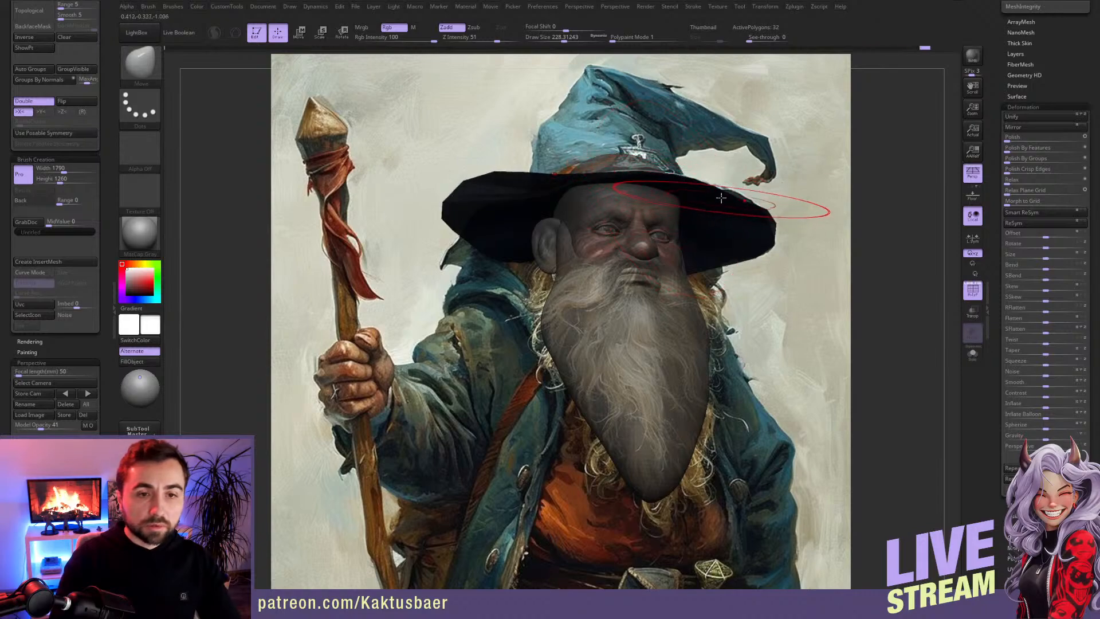
Step: Turn off X symmetry, droop the brim's edge on the staff side to match the painting, and check the brim in isolation
key("x")
key("]")
mouse_move(448, 222)
left_mouse_down()
mouse_move(449, 275)
mouse_move(456, 266)
left_mouse_up()
key("[")
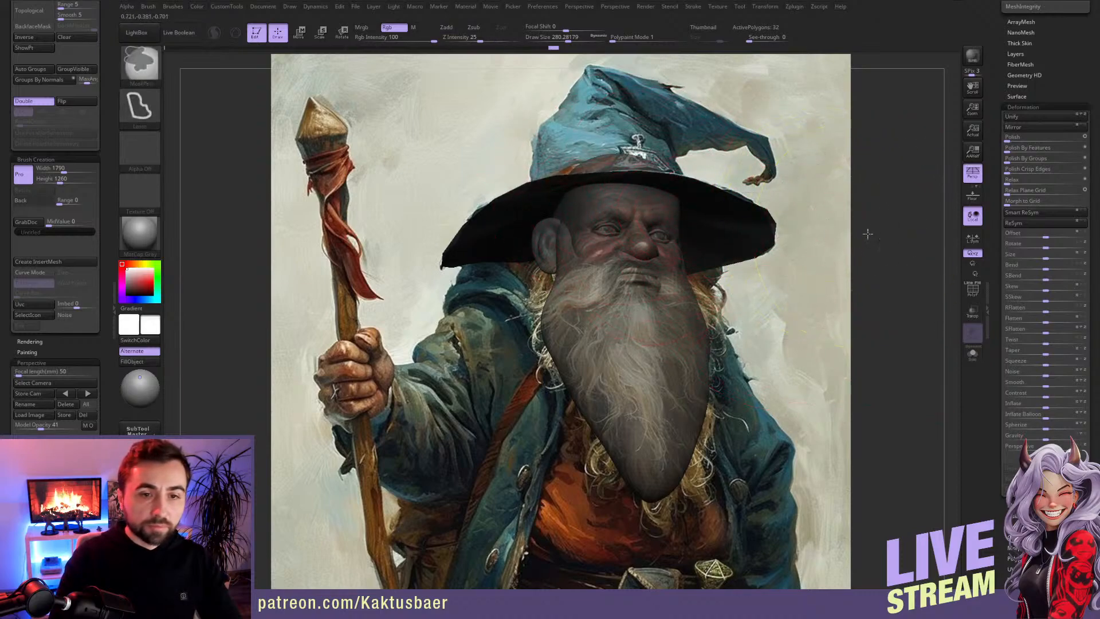
key("alt+s")
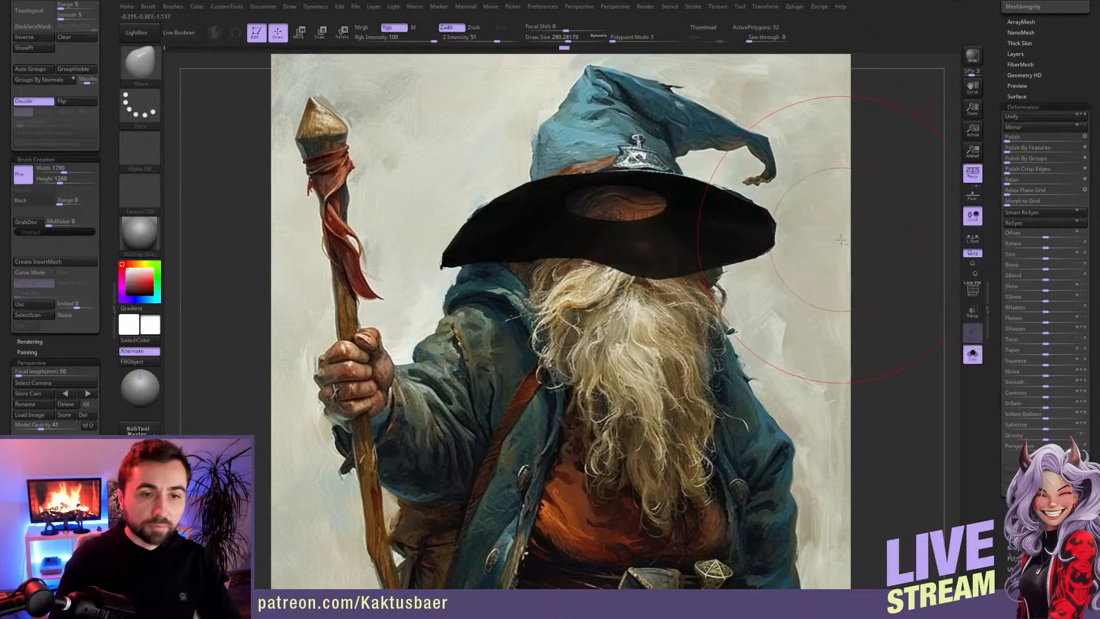
key("alt+s")
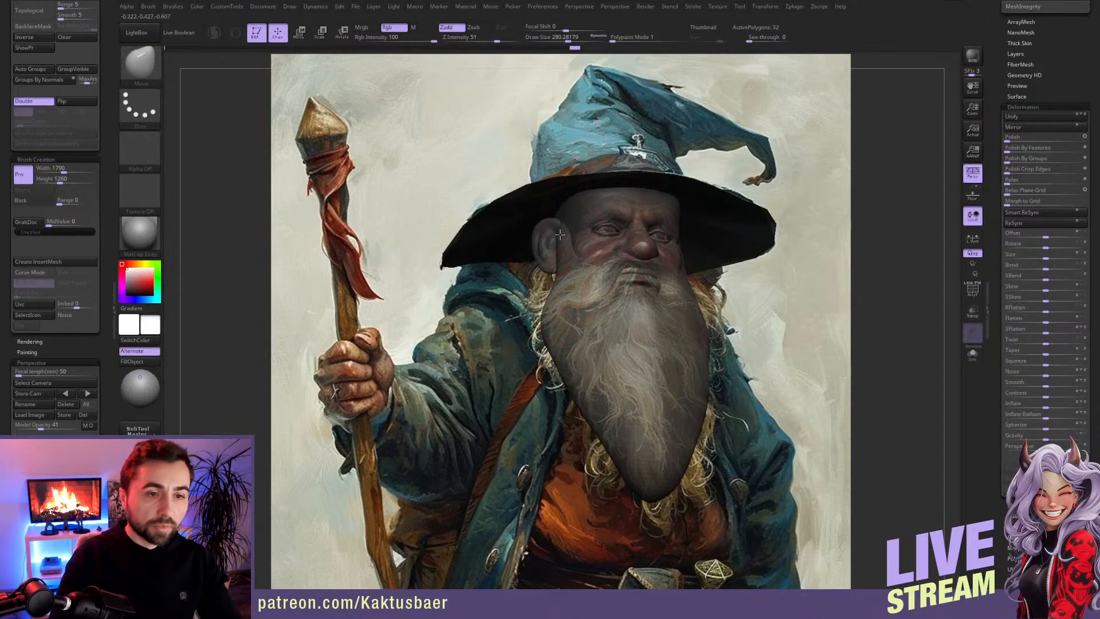
Step: Return to the view matched to the painting and refine the brim's edge above the forehead and ear
right_click_drag(636, 257, 610, 343, "alt")
left_click(33, 424)
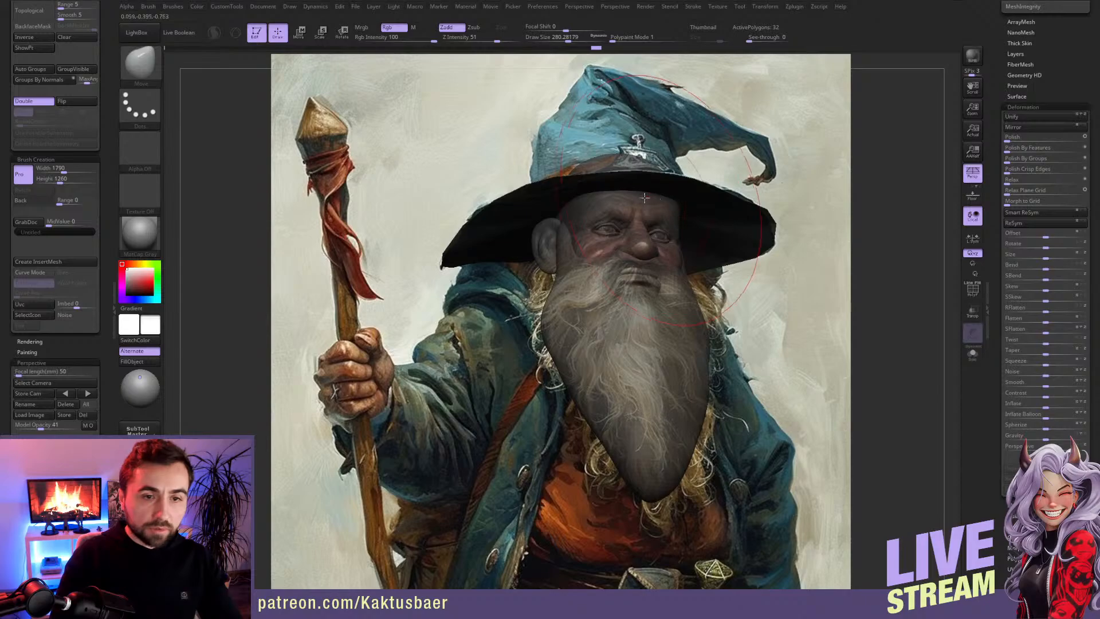
key("s")
left_click_drag(621, 197, 618, 199)
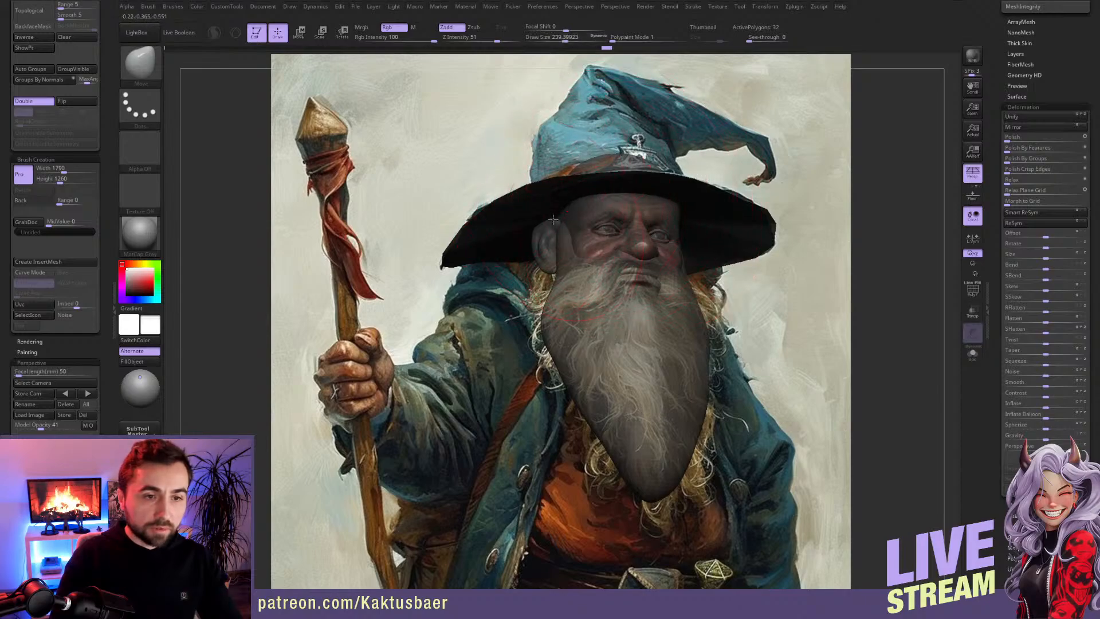
mouse_move(558, 221)
right_mouse_down()
mouse_move(559, 200)
mouse_move(572, 234)
mouse_move(614, 221)
right_mouse_up()
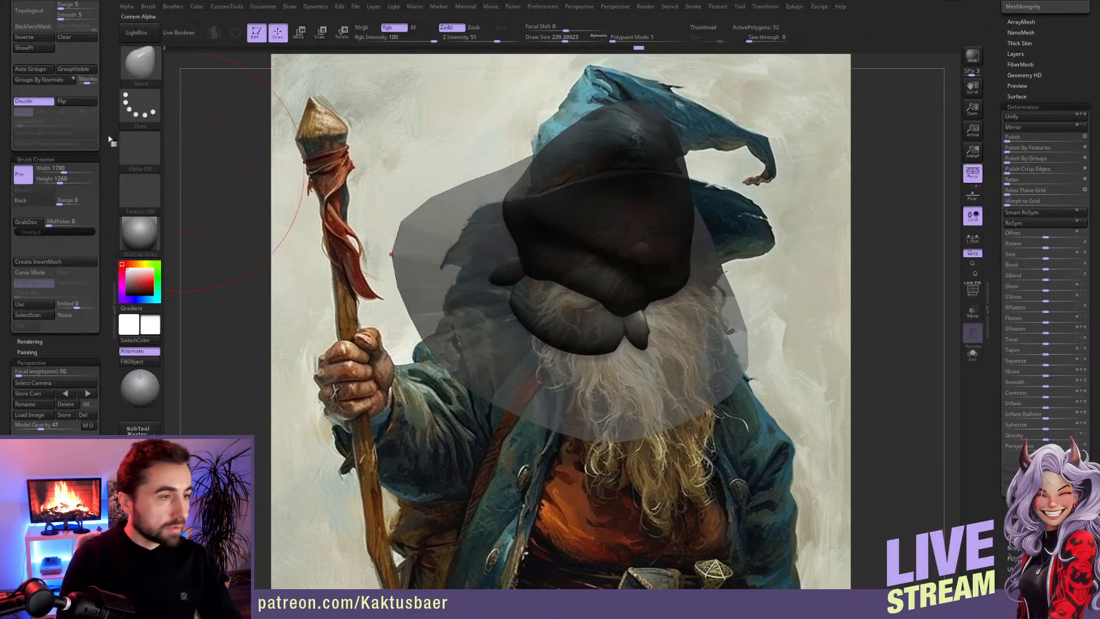
Step: Widen and round the brim's outer edge from above and adjust it from the front
right_click_drag(485, 286, 520, 206)
mouse_move(418, 246)
right_mouse_down()
mouse_move(674, 190)
mouse_move(687, 226)
mouse_move(653, 350)
mouse_move(662, 346)
right_mouse_up()
left_click_drag(478, 172, 471, 157)
left_click_drag(564, 156, 553, 136)
mouse_move(494, 177)
left_mouse_down()
mouse_move(485, 170)
mouse_move(470, 196)
left_mouse_up()
left_click_drag(435, 270, 430, 269)
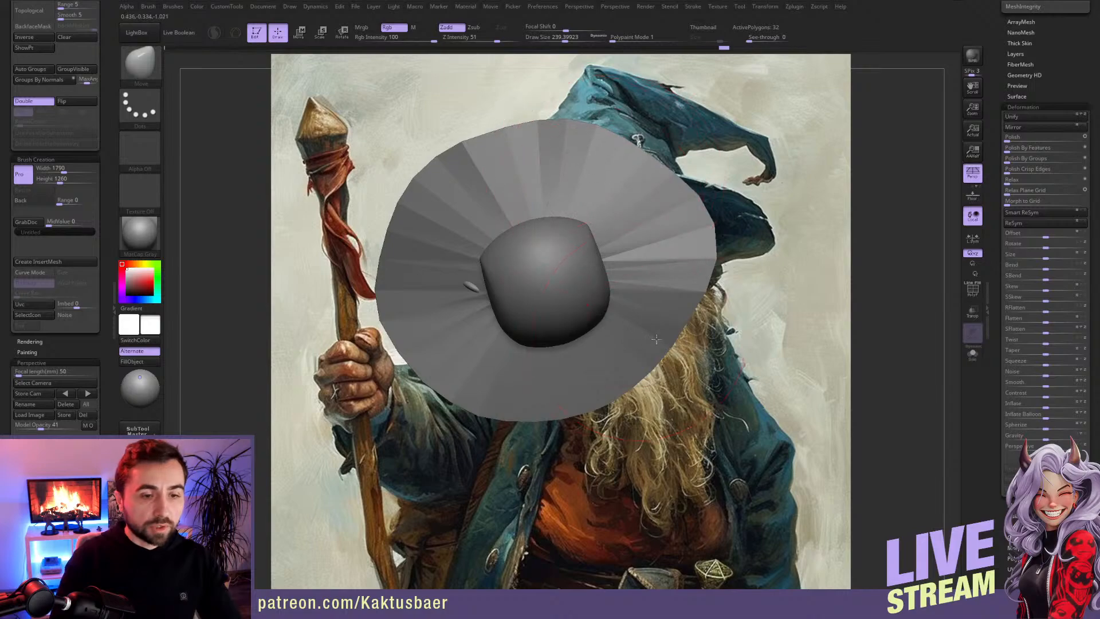
left_click_drag(652, 336, 651, 337)
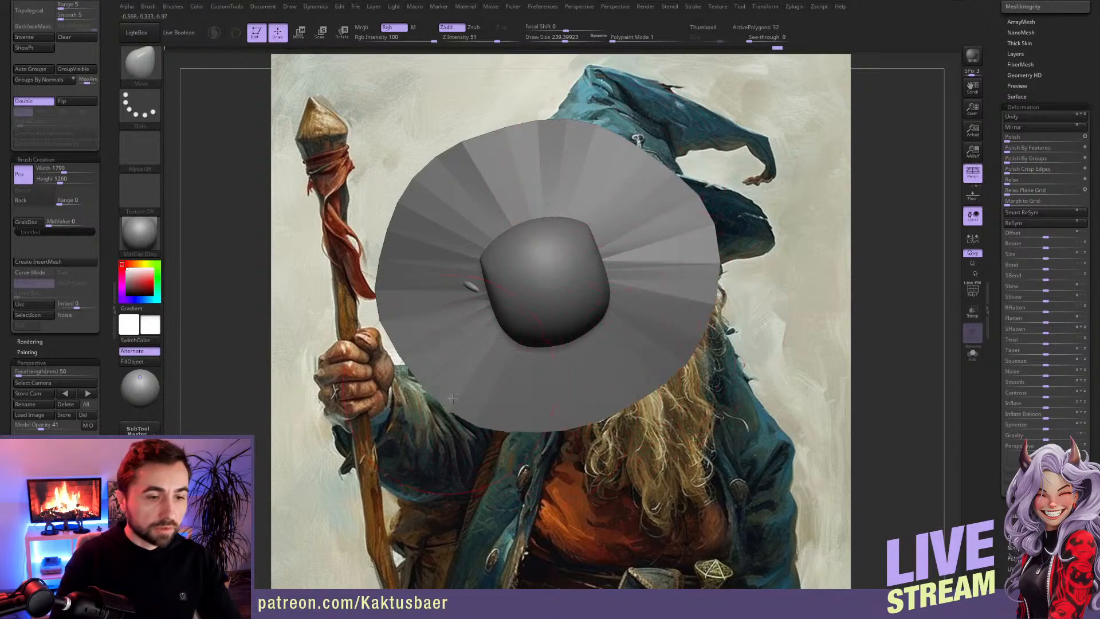
right_click_drag(445, 331, 629, 274)
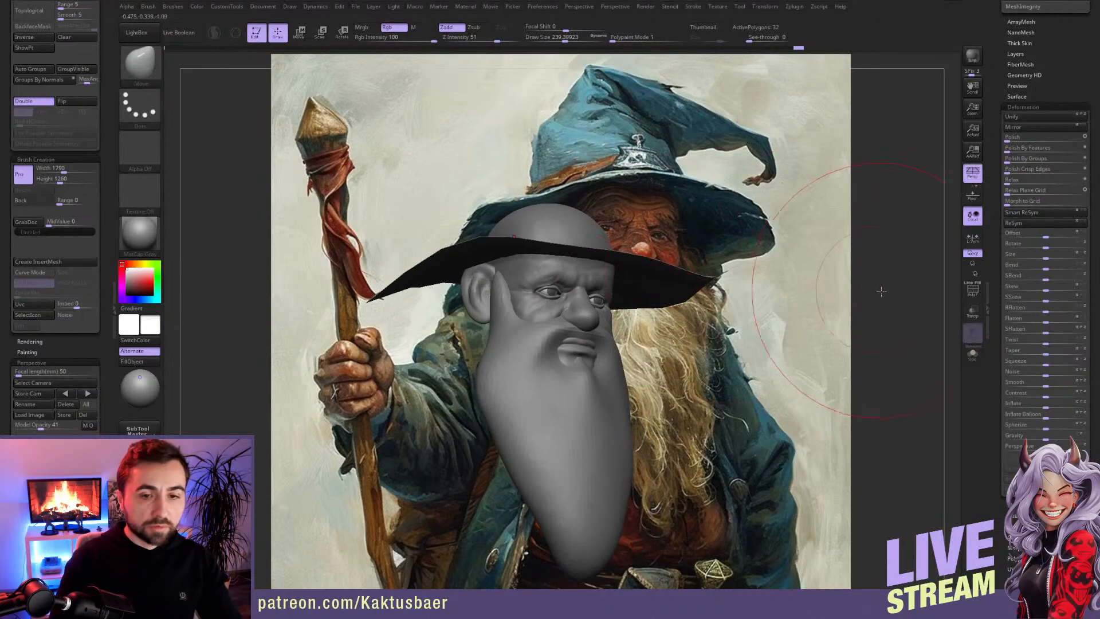
left_click_drag(881, 290, 884, 291, "ctrl+shift")
mouse_move(645, 272)
right_mouse_down()
mouse_move(579, 288)
mouse_move(658, 252)
right_mouse_up()
left_click_drag(834, 291, 847, 302, "ctrl")
left_click_drag(872, 252, 877, 256, "ctrl+shift")
left_click(876, 256, "ctrl+shift")
Step: Isolate the brim and extend its inner opening upward into a closed cylindrical crown
left_click_drag(108, 104, 107, 152)
mouse_move(573, 172)
right_mouse_down()
mouse_move(574, 301)
mouse_move(596, 338)
right_mouse_up()
key("alt+s")
mouse_move(668, 210)
left_mouse_down("ctrl")
mouse_move(486, 225)
mouse_move(652, 312)
mouse_move(685, 269)
left_mouse_up("ctrl")
left_click(852, 344, "ctrl")
right_click_drag(614, 312, 608, 221)
left_click_drag(1046, 256, 947, 281)
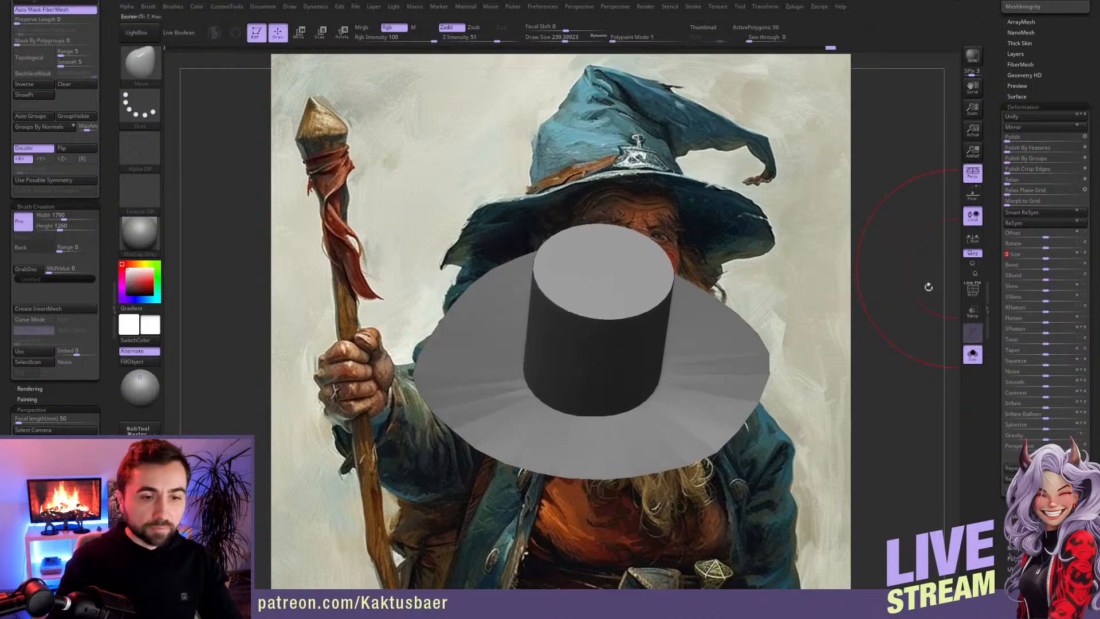
Step: Show the head again and reposition the crown over the top of the skull with the Move transpose tool
key("shift+s")
right_click_drag(688, 368, 683, 304)
right_click_drag(683, 304, 671, 329, "ctrl")
right_click_drag(565, 297, 551, 293)
key("w")
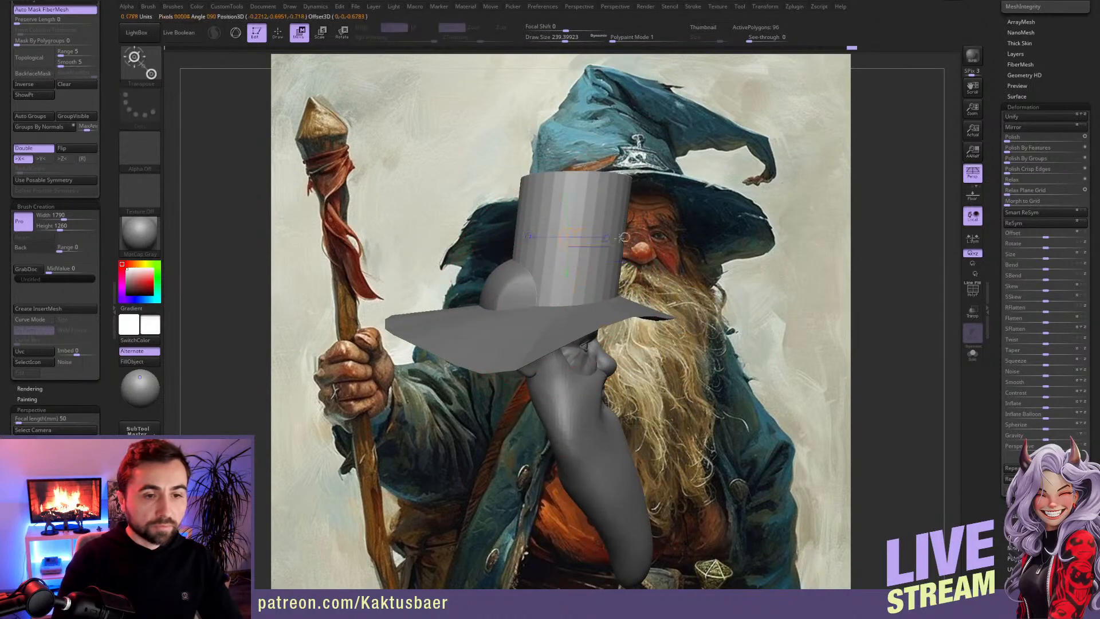
mouse_move(570, 254)
right_mouse_down()
mouse_move(516, 297)
mouse_move(522, 326)
right_mouse_up()
key("q")
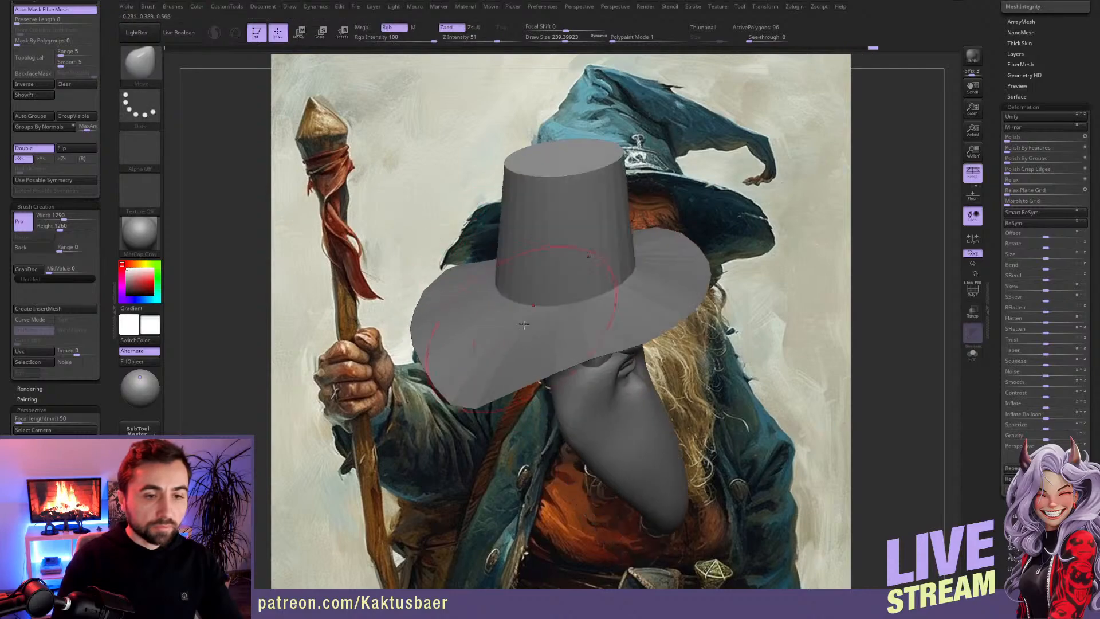
Step: Return to the view matched to the painting and invert the hat's mask to protect the brim
right_click_drag(567, 222, 601, 175)
mouse_move(646, 145)
left_mouse_down("ctrl")
mouse_move(481, 135)
mouse_move(672, 227)
mouse_move(667, 236)
left_mouse_up("ctrl")
mouse_move(667, 237)
right_mouse_down()
mouse_move(550, 263)
mouse_move(597, 257)
right_mouse_up()
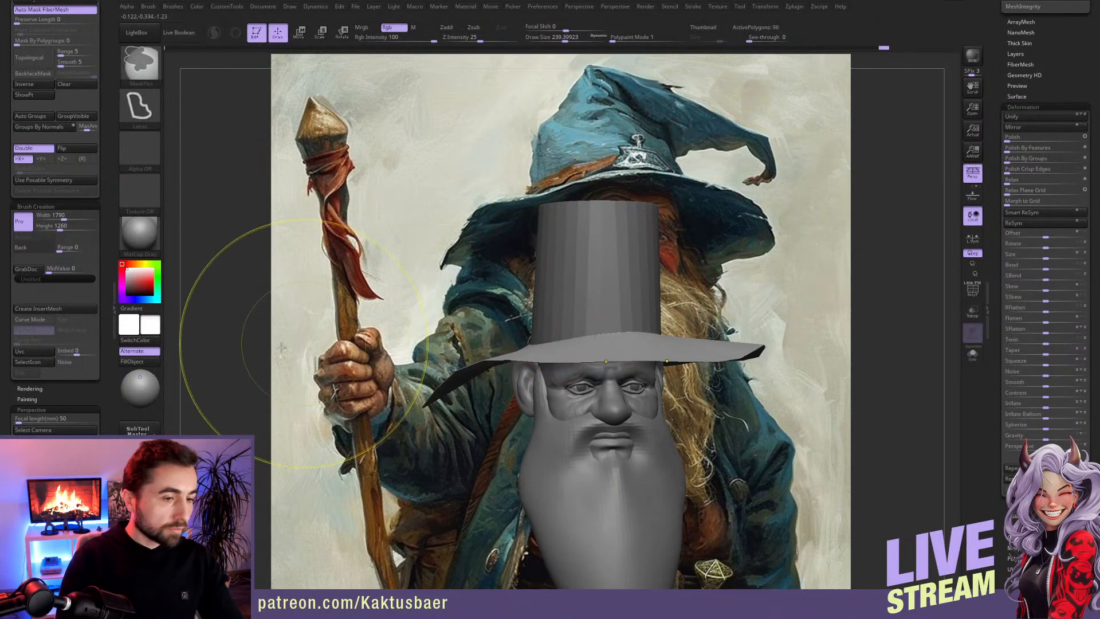
left_click_drag(301, 342, 227, 370, "ctrl")
left_click(35, 491)
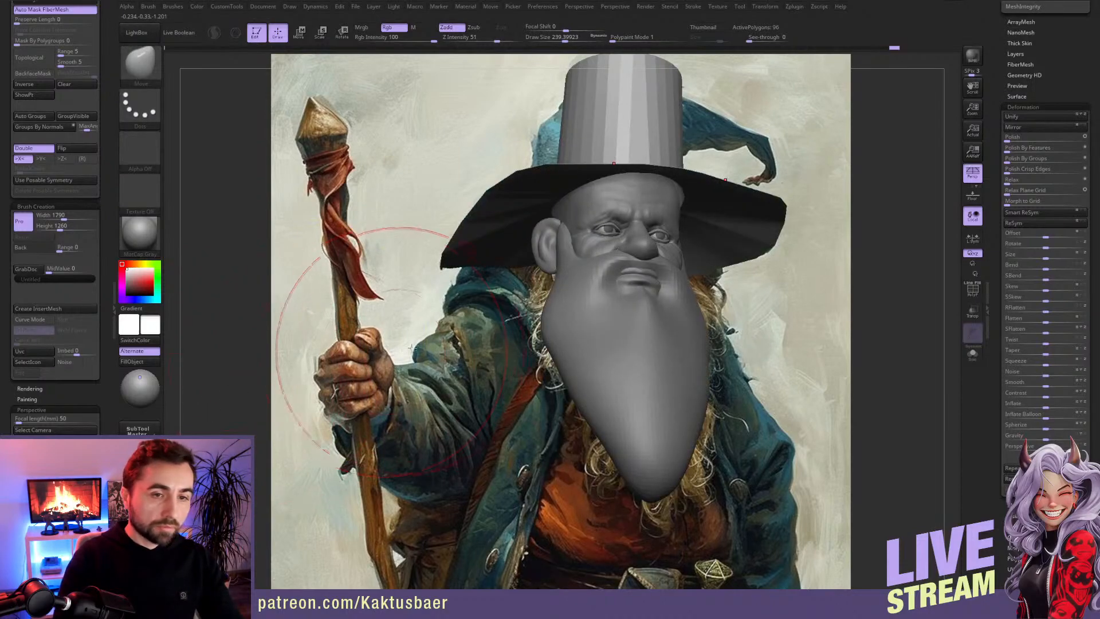
left_click(471, 306, "ctrl")
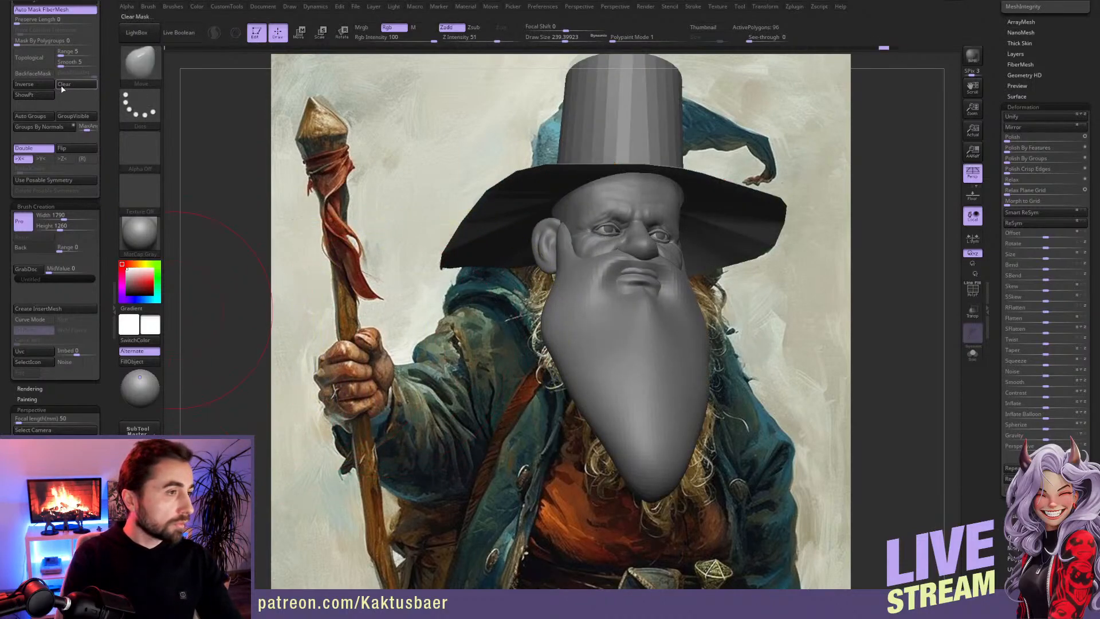
left_click(34, 85)
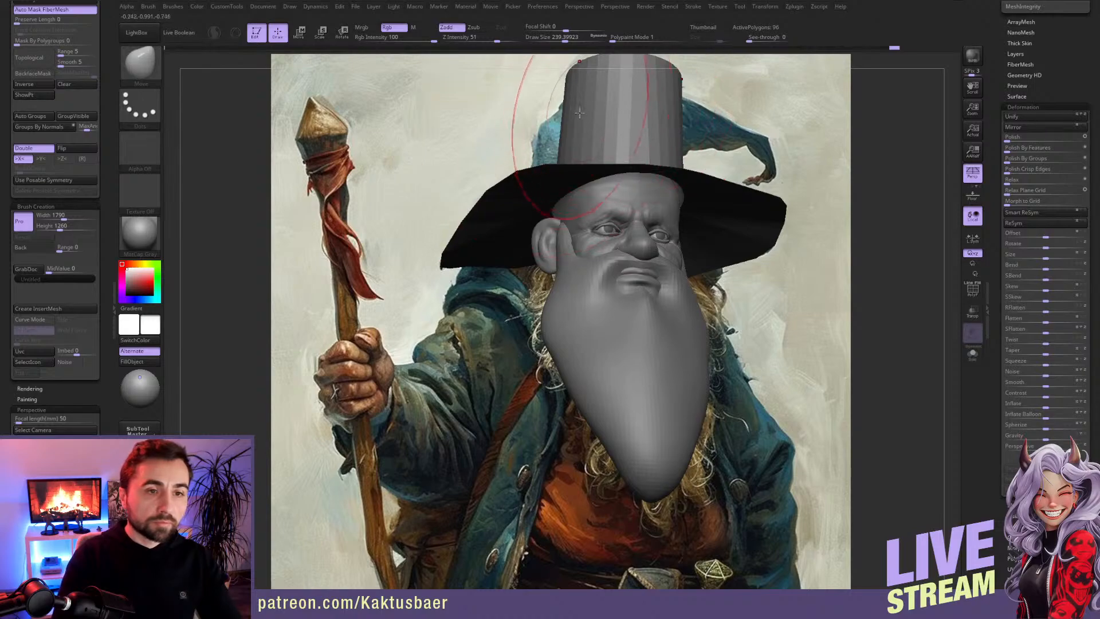
Step: Widen the crown's sides and lower its top with a smaller Move brush
mouse_move(593, 95)
left_mouse_down()
mouse_move(599, 105)
mouse_move(610, 86)
mouse_move(556, 99)
mouse_move(566, 103)
left_mouse_up()
key("s")
key("s")
left_click_drag(574, 86, 576, 80)
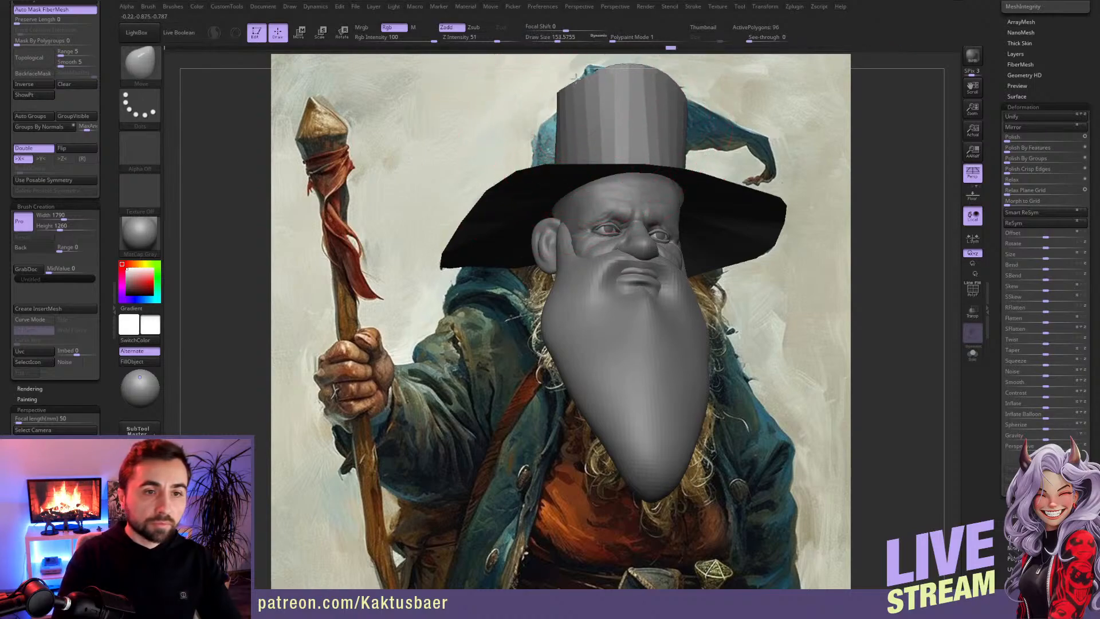
Step: Switch to the ZModeler brush, display the polyframe and insert horizontal edge loops around the crown
mouse_move(652, 106)
right_mouse_down("alt")
mouse_move(643, 191)
mouse_move(616, 189)
mouse_move(601, 205)
right_mouse_up("alt")
mouse_move(702, 169)
left_mouse_down("ctrl")
mouse_move(720, 207)
mouse_move(700, 213)
left_mouse_up("ctrl")
left_click(694, 182, "ctrl")
key("b")
key("z")
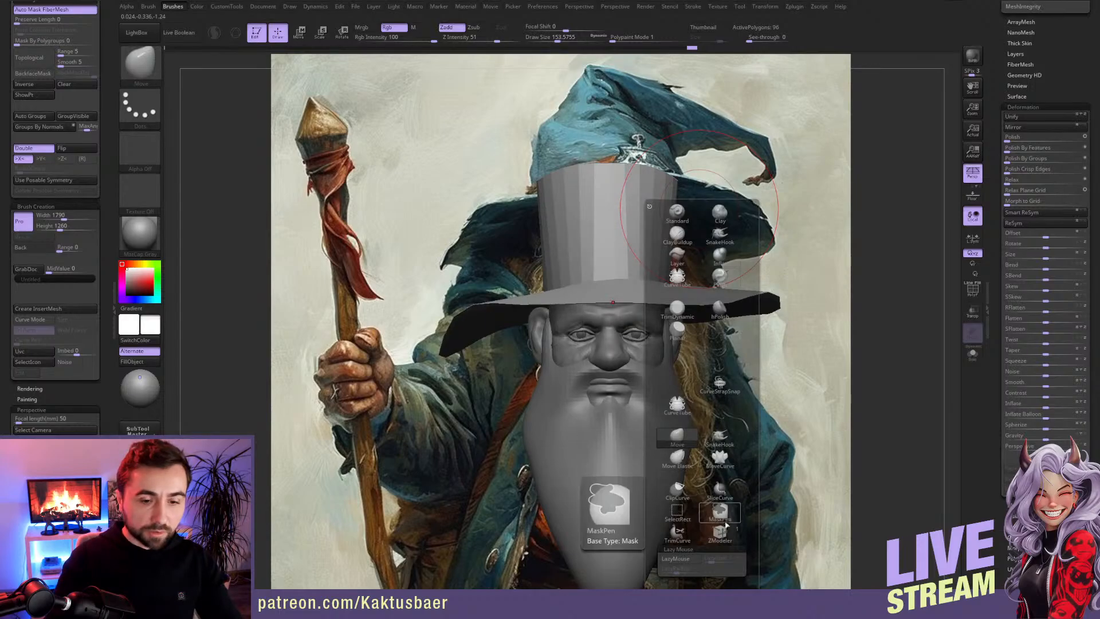
key("m")
left_click(977, 297)
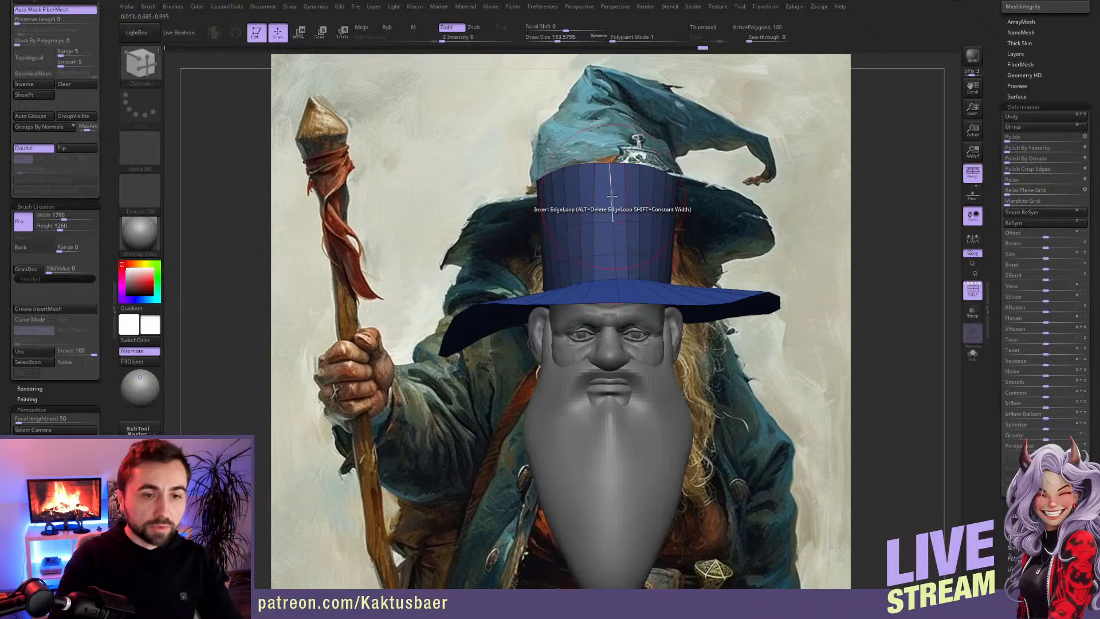
mouse_move(641, 176)
right_mouse_down()
mouse_move(630, 221)
mouse_move(611, 222)
mouse_move(611, 209)
right_mouse_up()
key("w")
left_click(602, 204, "ctrl")
key("q")
left_click(626, 258, "ctrl")
right_click_drag(626, 258, 630, 299)
Step: Scale down the crown's top with the transpose line to taper the crown into a cone
key("e")
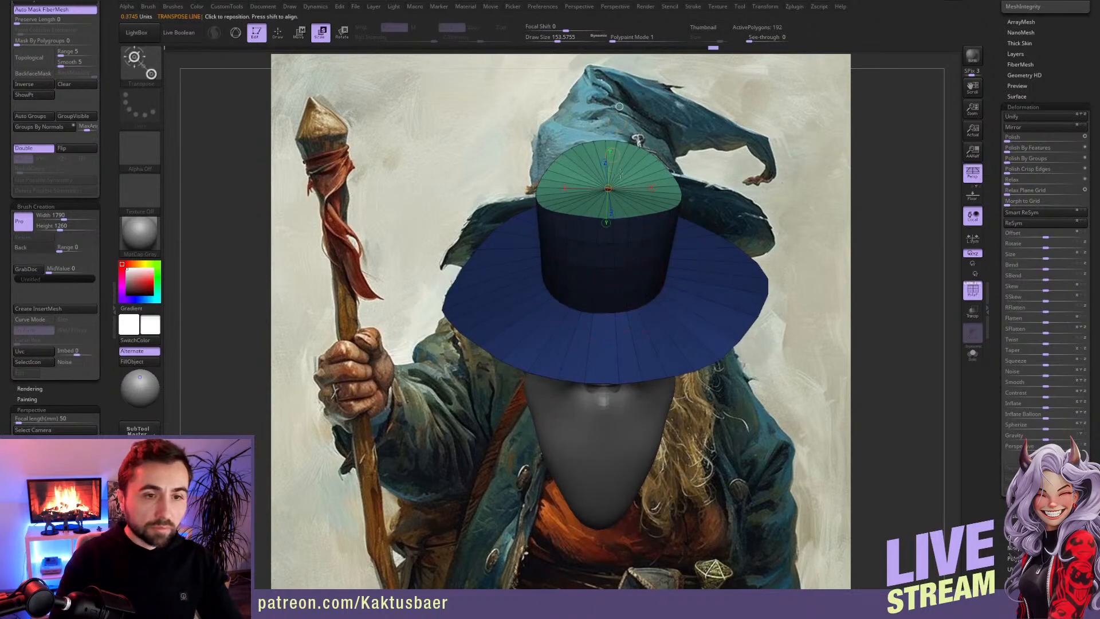
left_click_drag(608, 189, 634, 190)
key("ctrl+z")
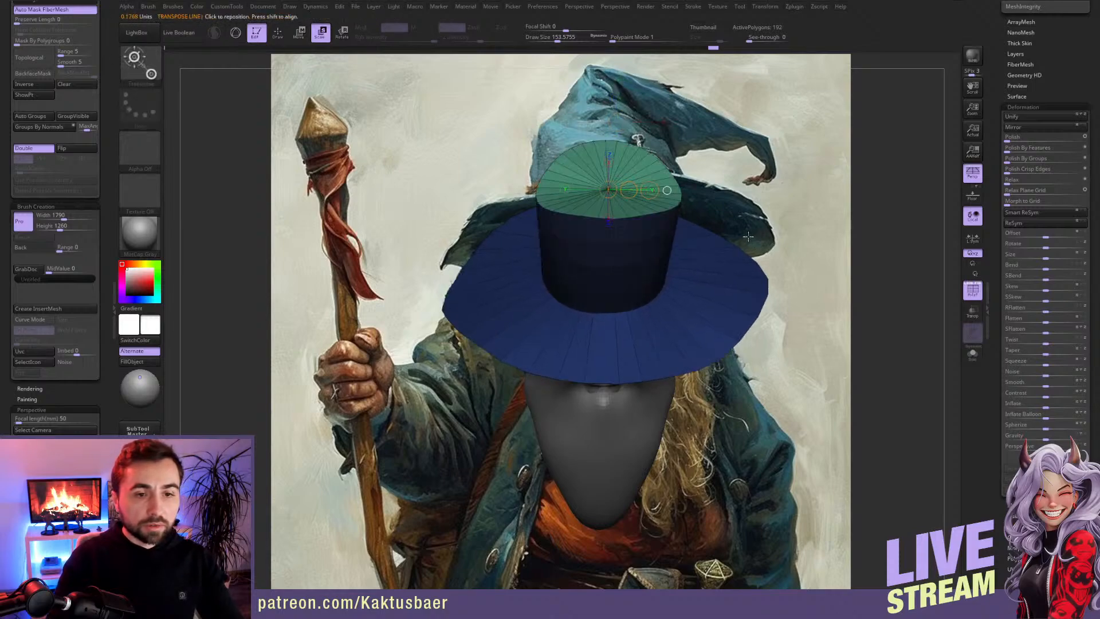
right_click_drag(748, 305, 746, 269)
mouse_move(641, 292)
left_mouse_down("ctrl")
mouse_move(552, 281)
mouse_move(441, 418)
mouse_move(882, 343)
left_mouse_up("ctrl")
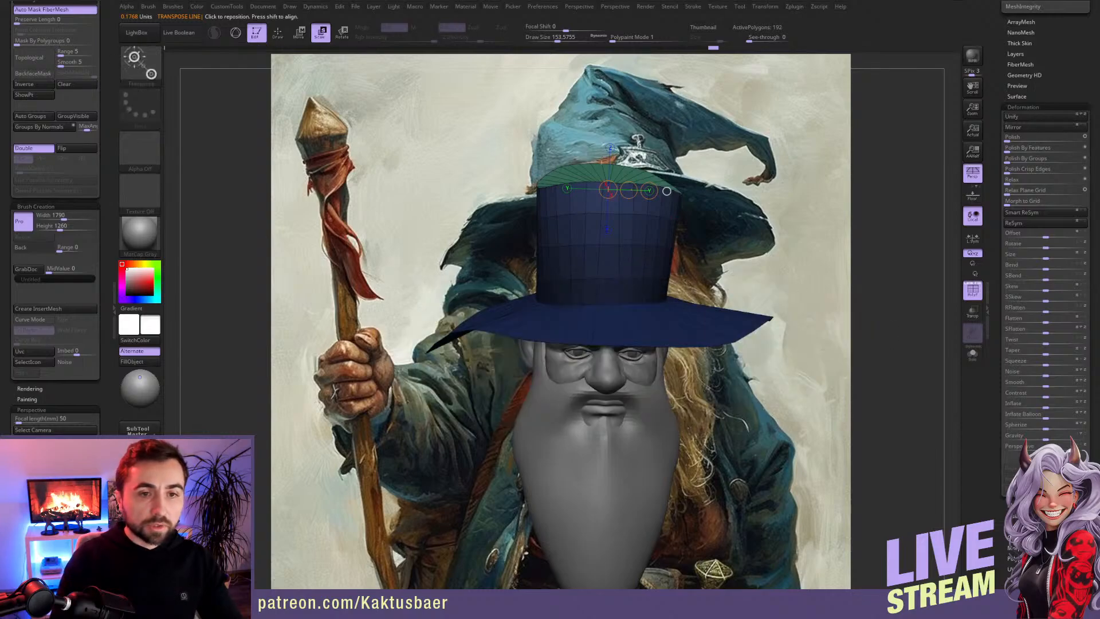
right_click_drag(624, 249, 648, 231)
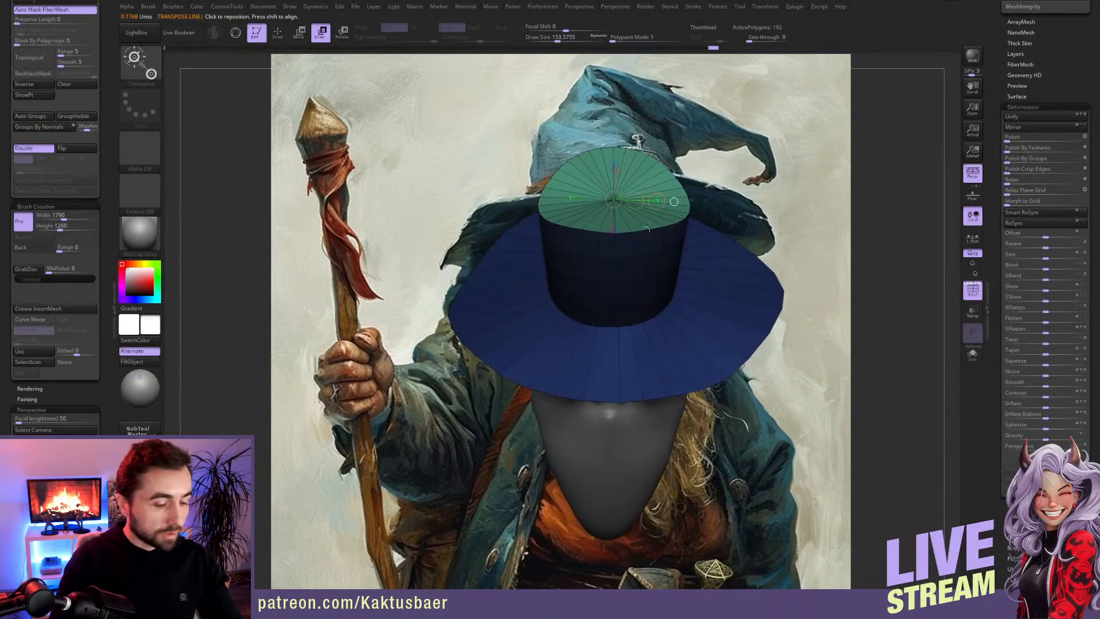
mouse_move(657, 200)
left_mouse_down()
mouse_move(605, 188)
mouse_move(646, 199)
mouse_move(634, 197)
left_mouse_up()
left_click_drag(740, 235, 737, 214)
Step: Bend the upper crown sideways and extend its tip toward the painted hat's fold with the transpose line
mouse_move(622, 318)
left_mouse_down("shift")
mouse_move(613, 253)
mouse_move(673, 245)
left_mouse_up("shift")
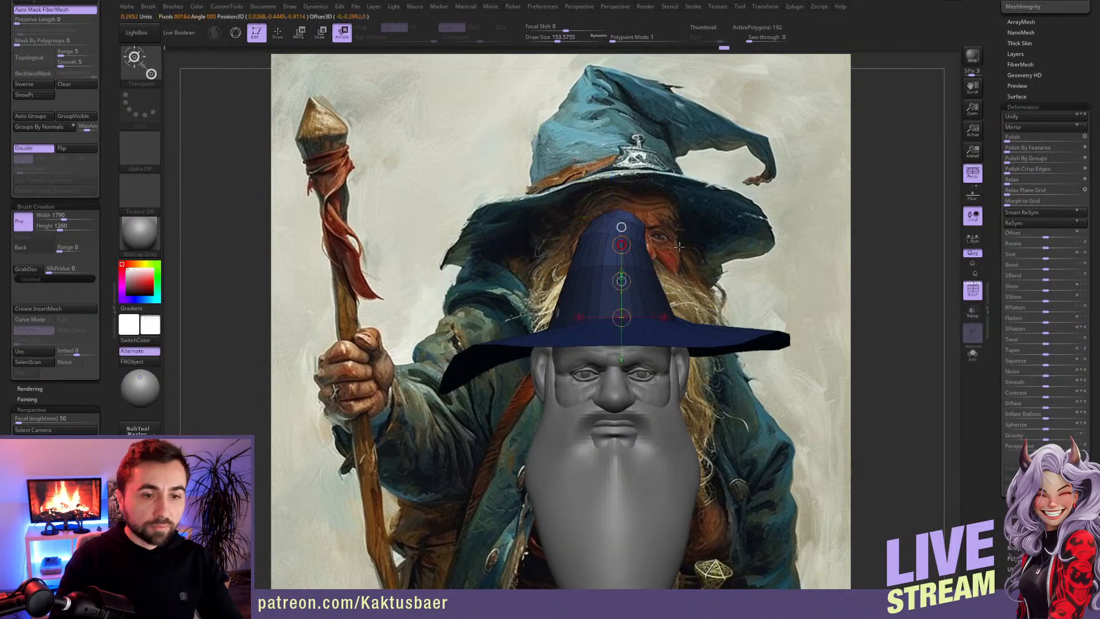
key("w")
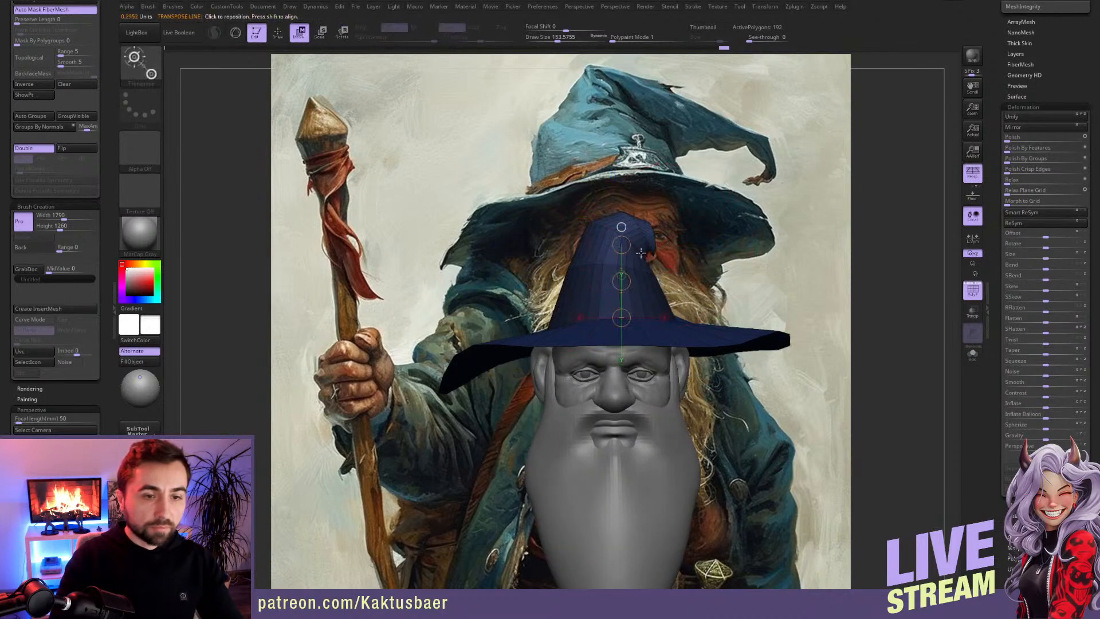
key("ctrl")
left_click_drag(553, 259, 682, 281, "ctrl")
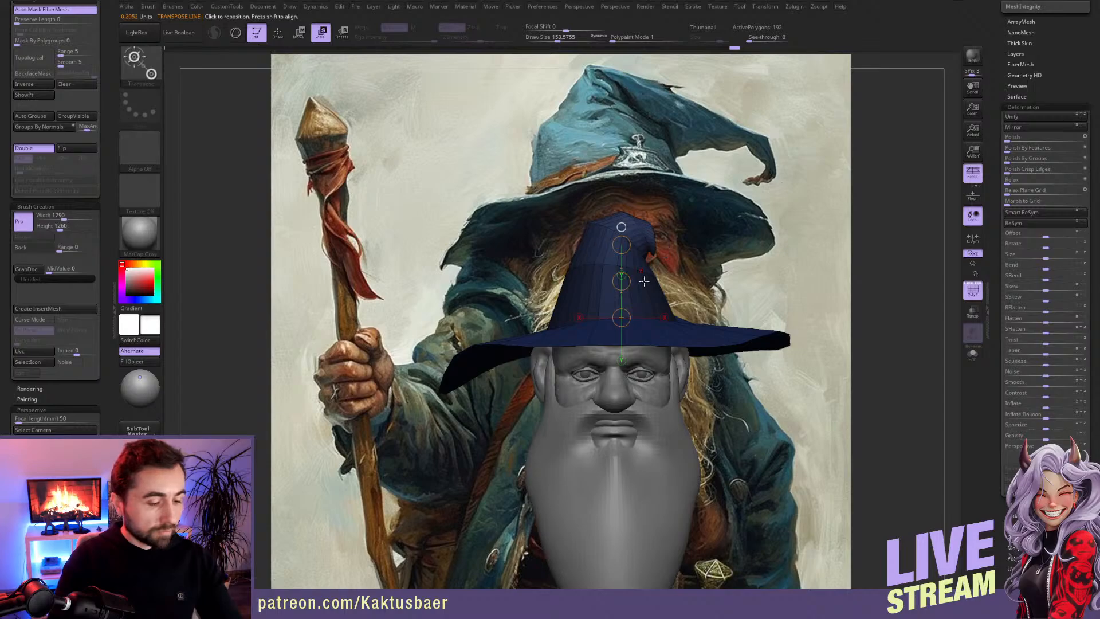
left_click_drag(623, 279, 726, 264)
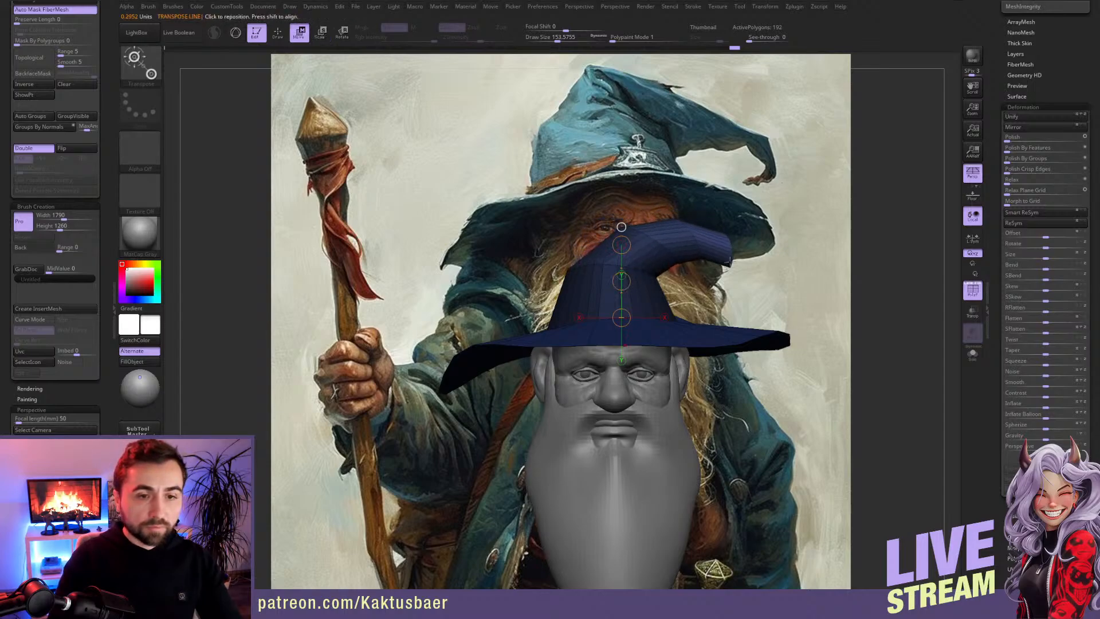
mouse_move(647, 248)
left_mouse_down()
mouse_move(718, 248)
mouse_move(700, 280)
mouse_move(665, 279)
left_mouse_up()
key("r")
key("q")
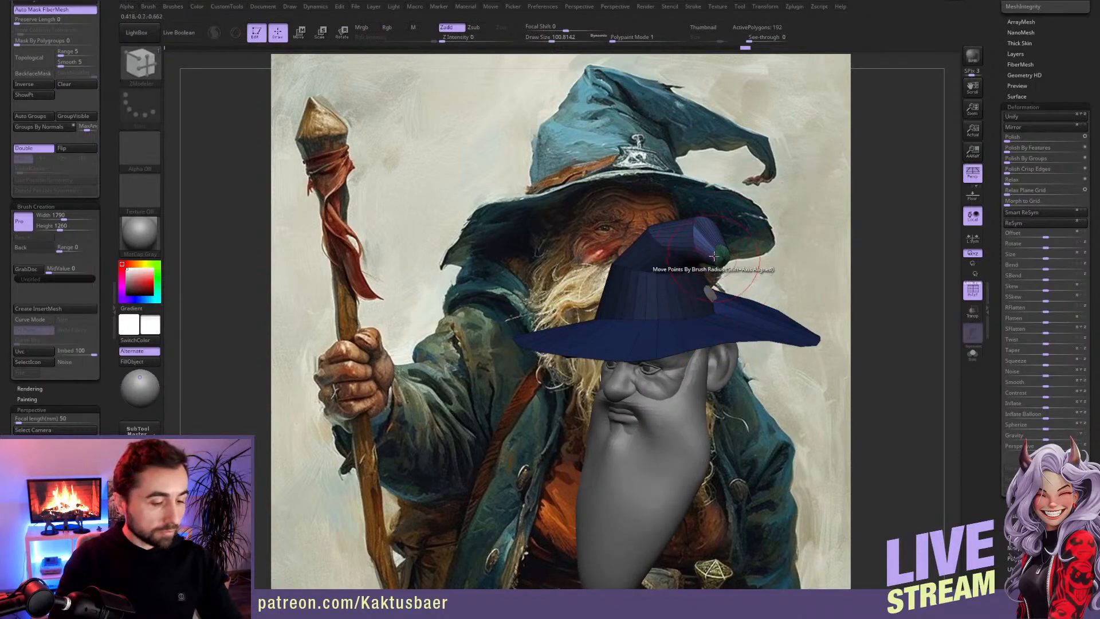
key("b")
key("d")
key("s")
key("bracketleft")
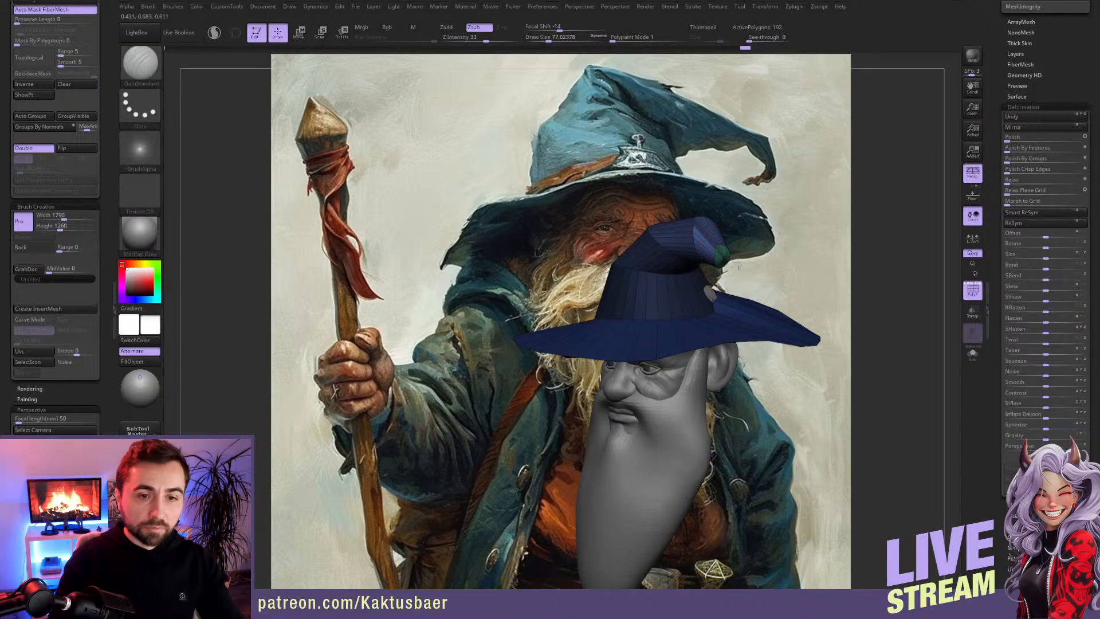
left_click_drag(710, 258, 675, 281)
Step: Select the Move brush and pull the bent crown's end into a narrow, drooping tip, adjusting the brush size
key("b")
key("m")
key("v")
mouse_move(681, 280)
left_mouse_down()
mouse_move(669, 290)
mouse_move(713, 275)
mouse_move(725, 256)
left_mouse_up()
key("bracketleft")
mouse_move(778, 289)
right_mouse_down("alt")
mouse_move(728, 304)
mouse_move(676, 352)
mouse_move(682, 296)
mouse_move(704, 273)
mouse_move(719, 287)
right_mouse_up("alt")
key("s")
left_click_drag(680, 274, 687, 274)
left_click_drag(676, 290, 675, 281)
right_click_drag(686, 278, 683, 276)
left_click_drag(702, 252, 748, 224, "ctrl")
key("s")
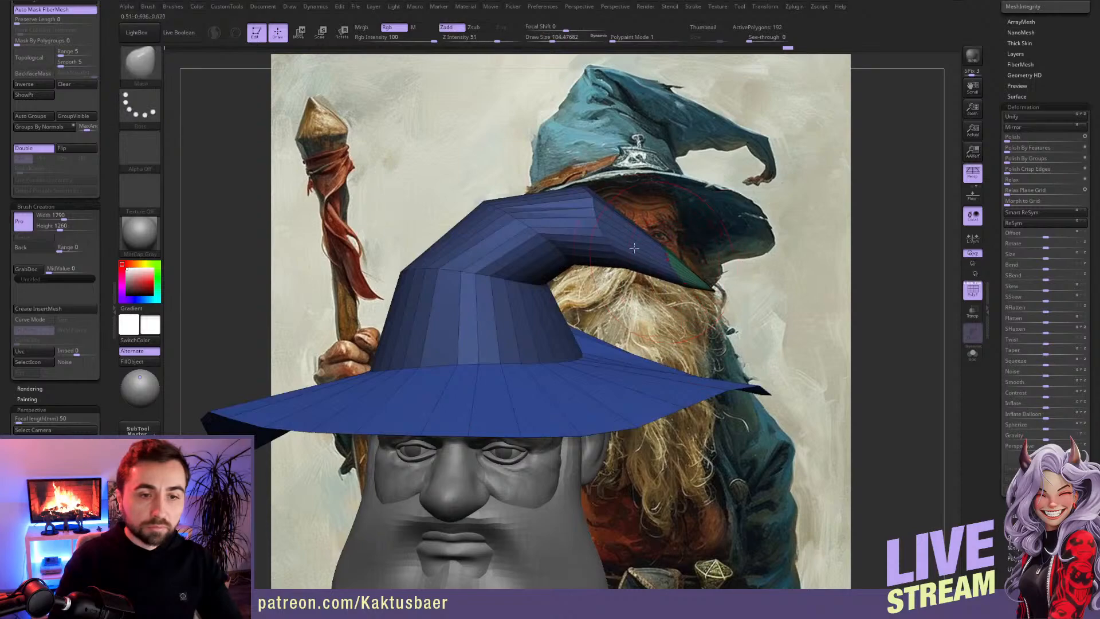
Step: Reshape the crown's sides and bent tip with the Move brush from several angles and restore the painting-aligned camera view
left_click_drag(586, 189, 596, 187)
right_click_drag(526, 230, 406, 285)
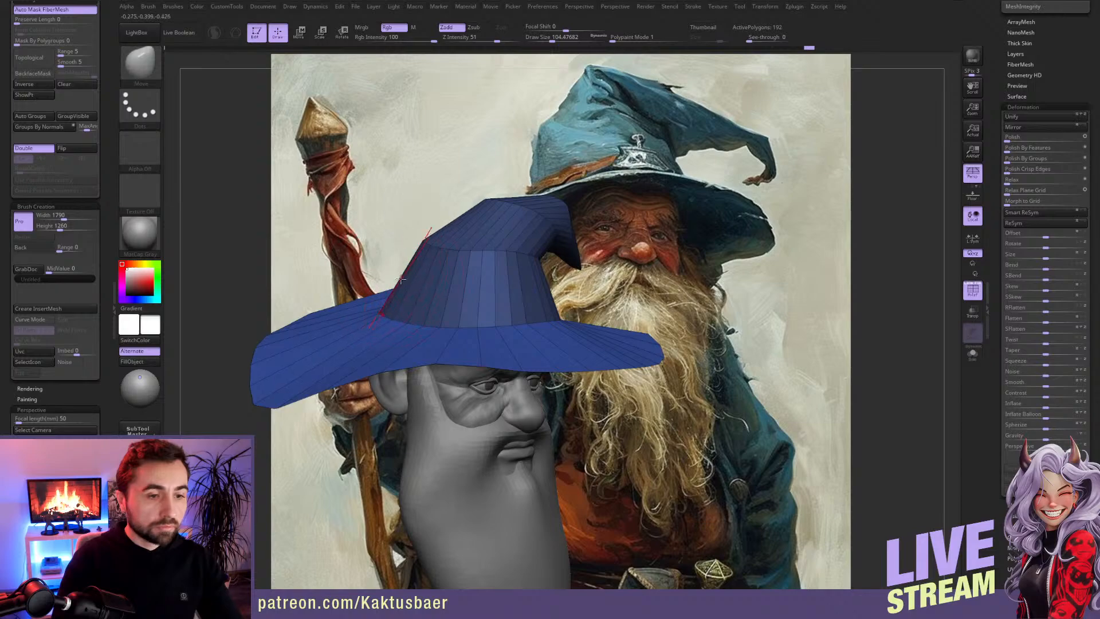
right_click_drag(428, 240, 672, 267)
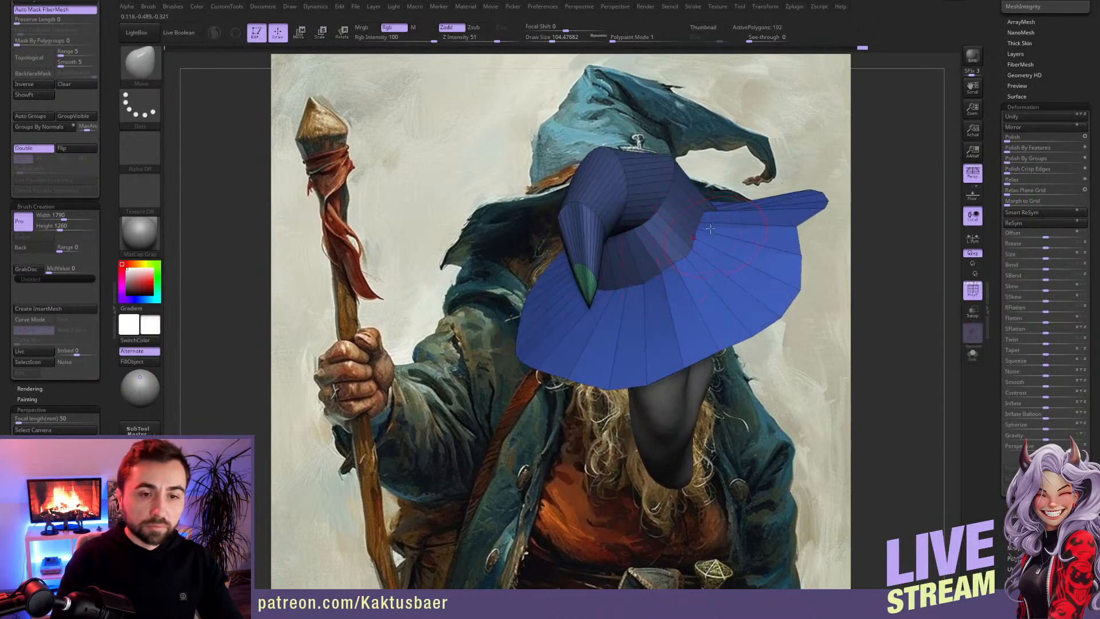
right_click_drag(731, 230, 642, 249)
mouse_move(621, 298)
right_mouse_down()
mouse_move(681, 262)
mouse_move(621, 277)
mouse_move(584, 261)
mouse_move(603, 267)
right_mouse_up()
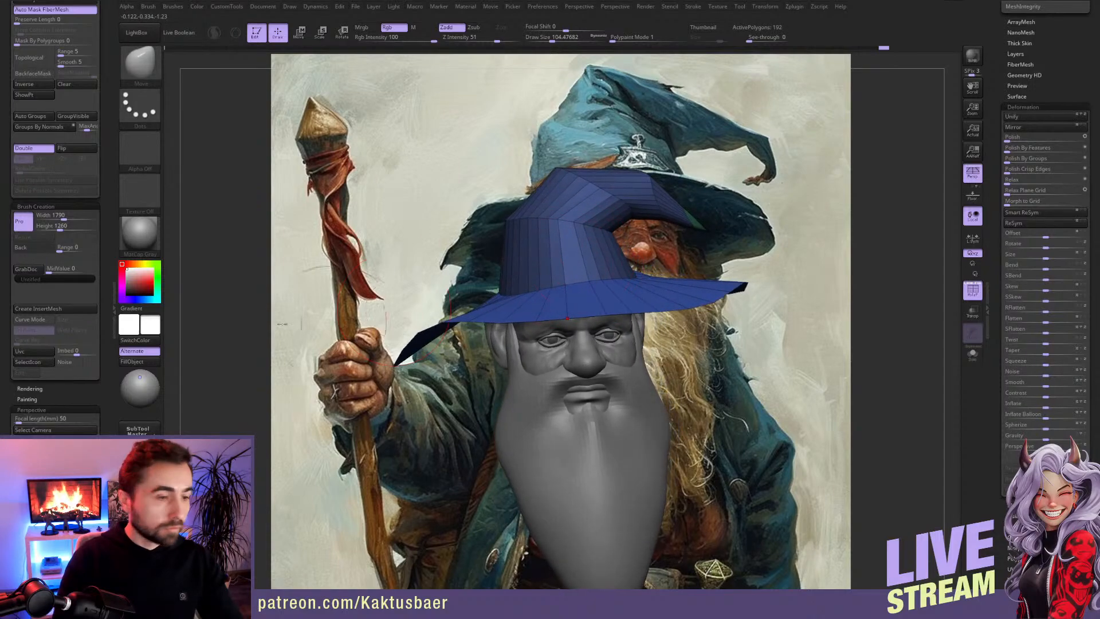
left_click(40, 451)
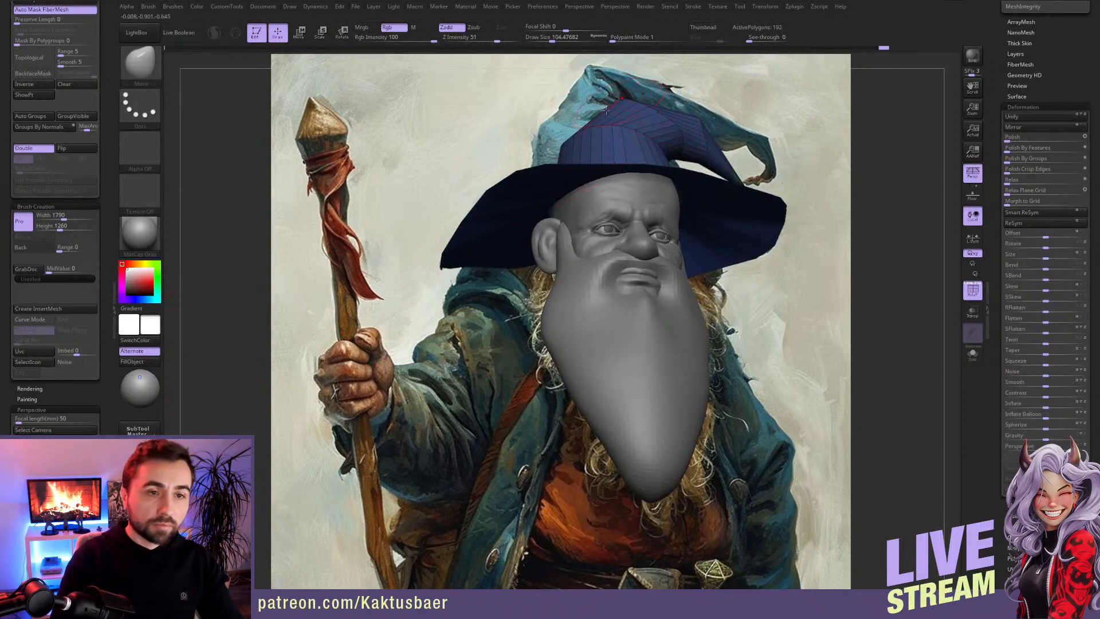
Step: Isolate the brim, assign it its own polygroup, and invert the visibility to show only the crown
key("w")
key("q")
right_click_drag(795, 113, 771, 120)
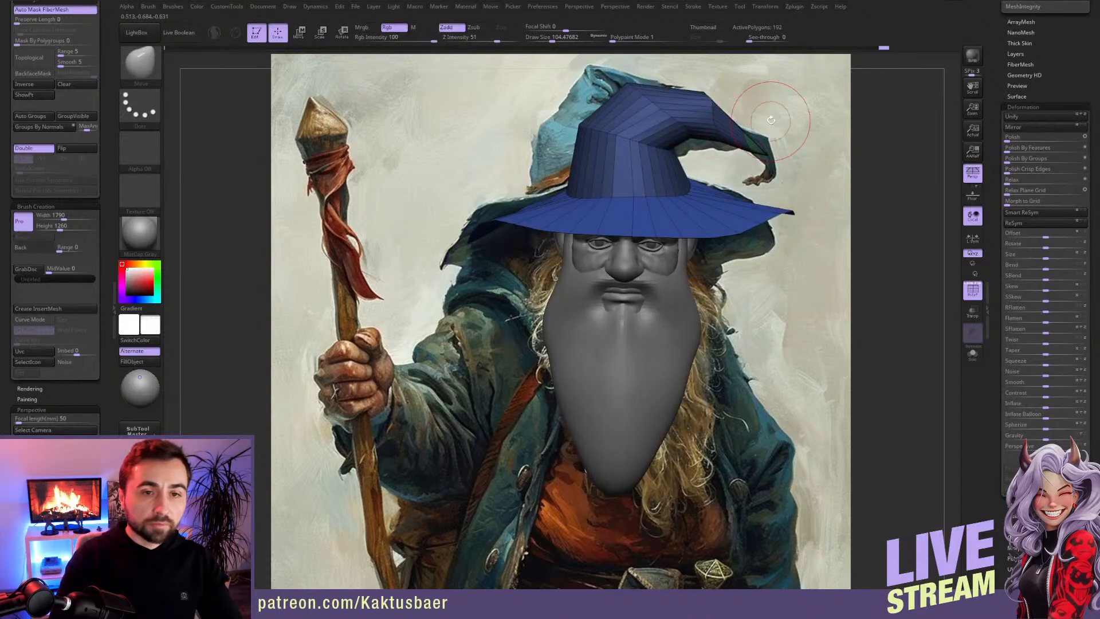
left_click(685, 122, "ctrl+shift")
mouse_move(780, 106)
left_mouse_down("ctrl+shift")
mouse_move(793, 138)
mouse_move(752, 109)
mouse_move(755, 168)
mouse_move(789, 133)
left_mouse_up("ctrl+shift")
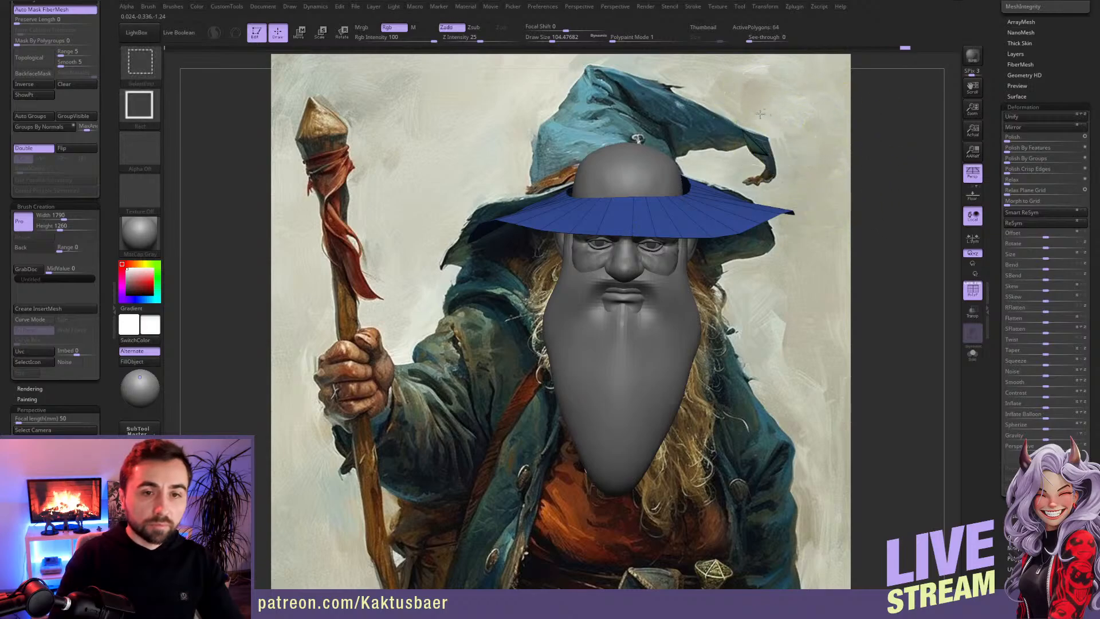
left_click_drag(733, 166, 732, 163, "ctrl+alt+shift")
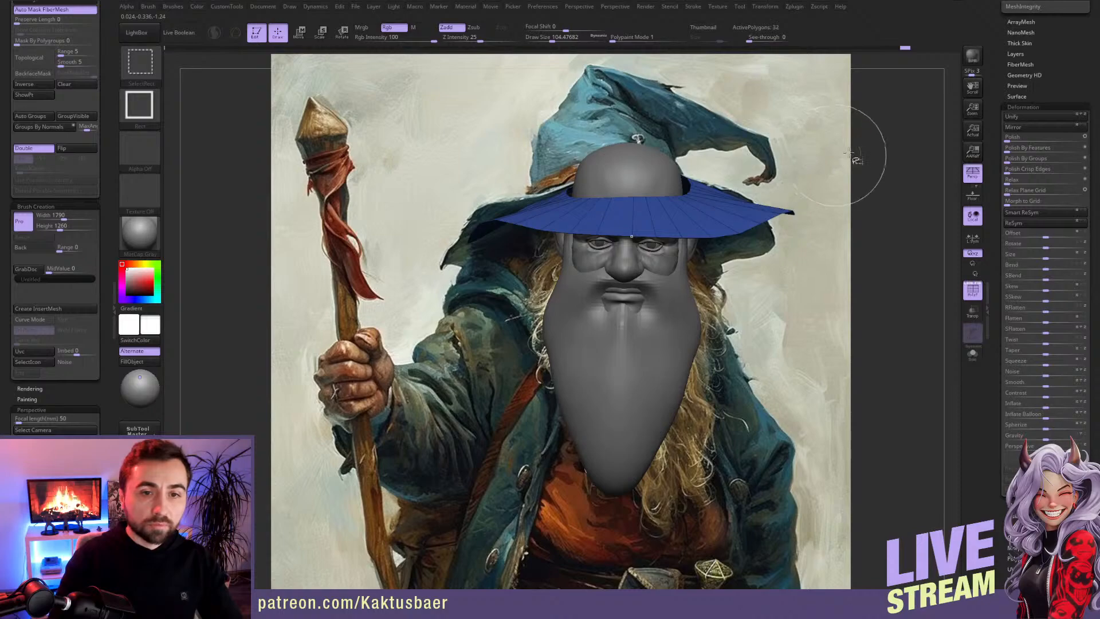
key("ctrl+w")
left_click_drag(802, 192, 809, 217, "alt")
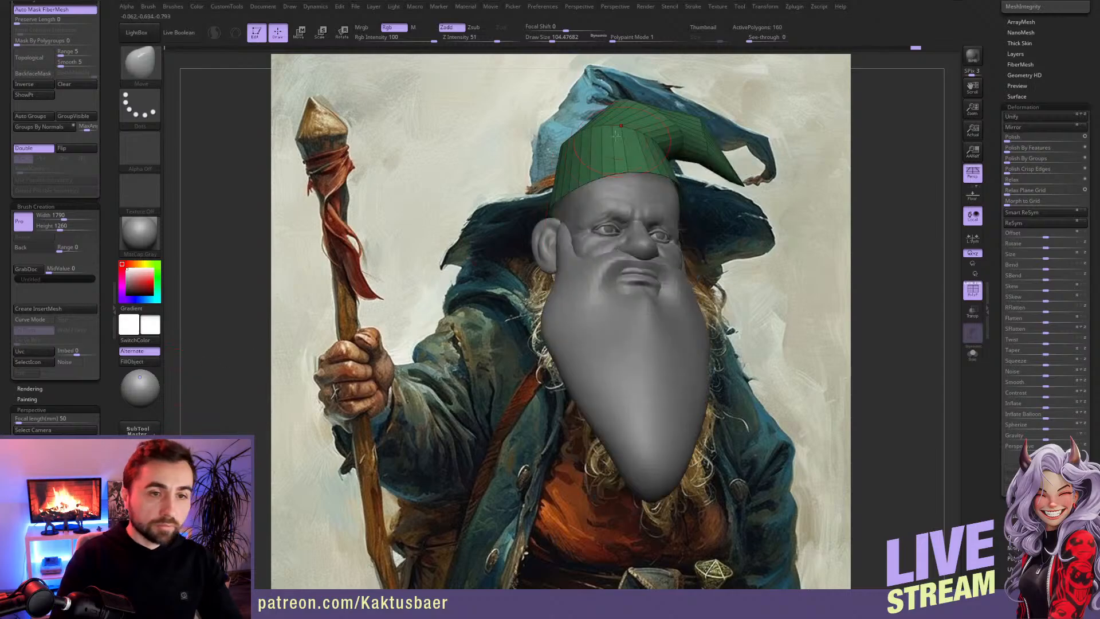
Step: Pull the crown's outer side and top toward the painted hat's silhouette with the Move brush, adjusting the brush size
key("s")
mouse_move(579, 142)
left_mouse_down()
mouse_move(589, 142)
mouse_move(575, 141)
left_mouse_up()
key("s")
Step: Stretch the crown's bent end toward the painted hat's tip and return to the painting-aligned view
key("s")
mouse_move(559, 143)
right_mouse_down()
mouse_move(534, 146)
mouse_move(564, 148)
right_mouse_up()
mouse_move(565, 148)
left_mouse_down()
mouse_move(550, 137)
mouse_move(559, 114)
mouse_move(630, 82)
left_mouse_up()
mouse_move(700, 155)
left_mouse_down()
mouse_move(709, 146)
mouse_move(750, 172)
mouse_move(772, 162)
left_mouse_up()
key("s")
left_click_drag(708, 148, 704, 148)
left_click_drag(701, 142, 714, 130)
key("s")
left_click_drag(770, 161, 766, 167)
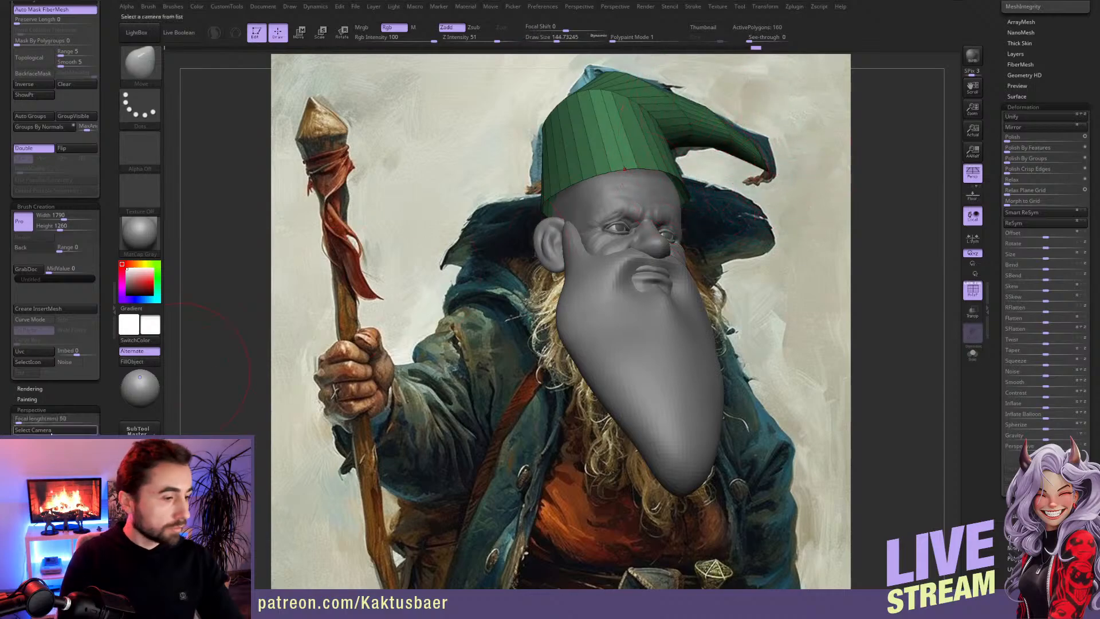
left_click_drag(182, 371, 167, 371)
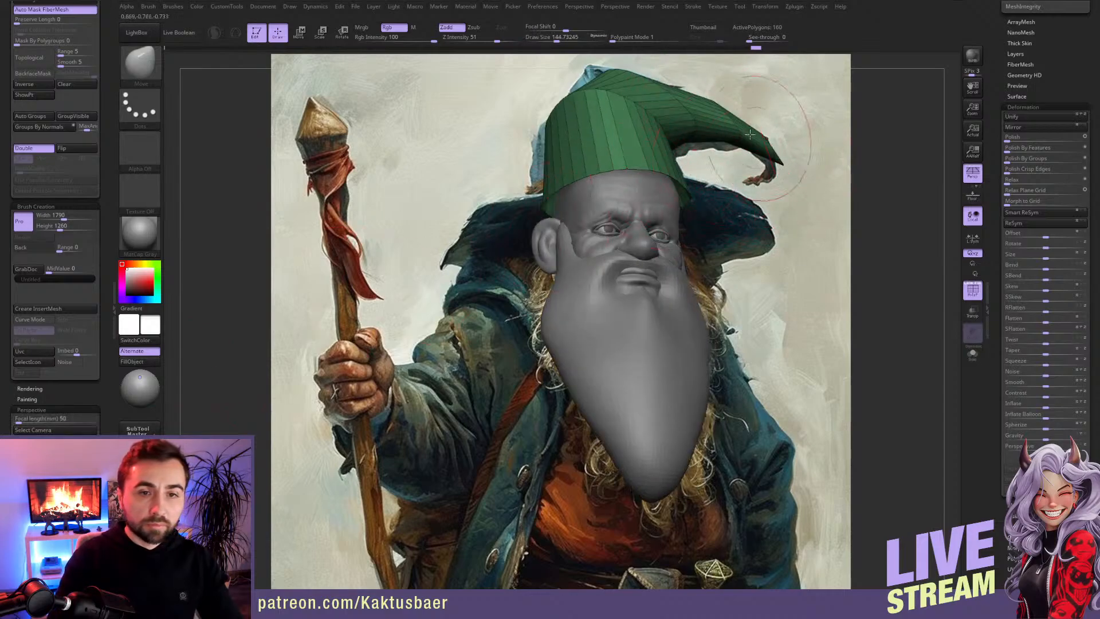
Step: Refine the drooping tip and the crown's inner bend with the Move brush, checking against the painting-aligned view
key("r")
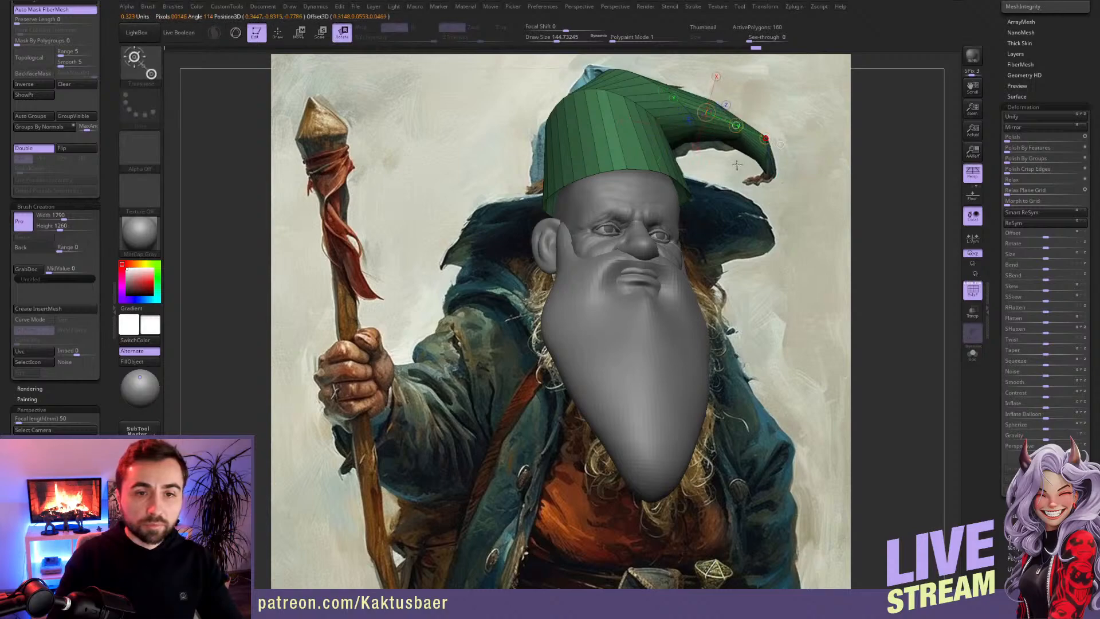
key("q")
left_click_drag(760, 159, 766, 150)
mouse_move(752, 146)
right_mouse_down()
mouse_move(781, 148)
mouse_move(660, 144)
right_mouse_up()
left_click_drag(666, 143, 690, 142)
left_click_drag(622, 136, 638, 132)
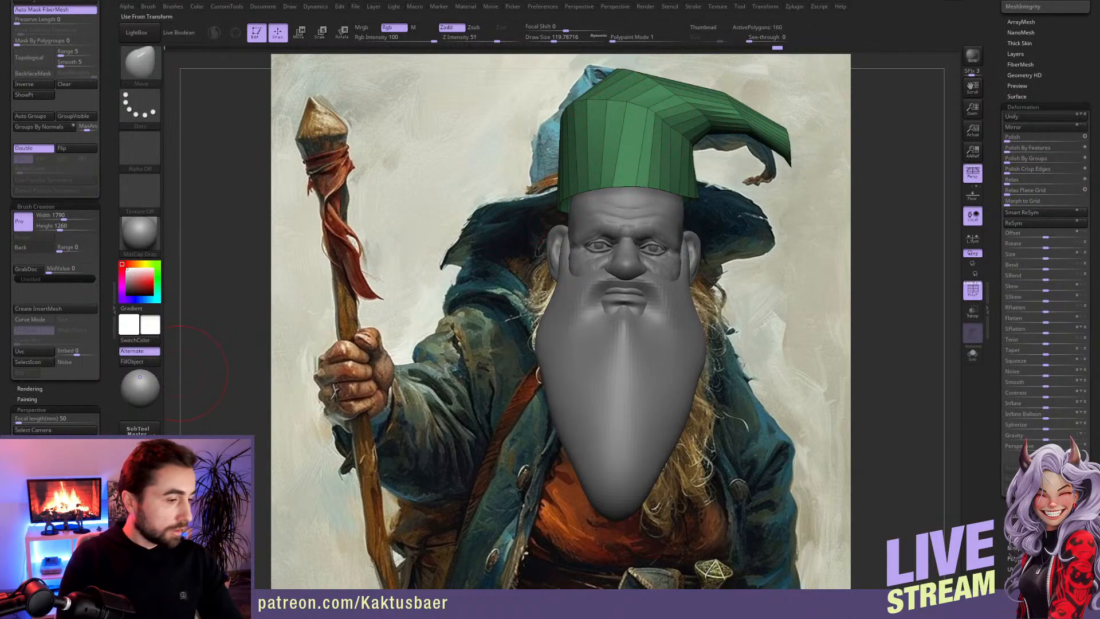
right_click_drag(204, 372, 338, 355)
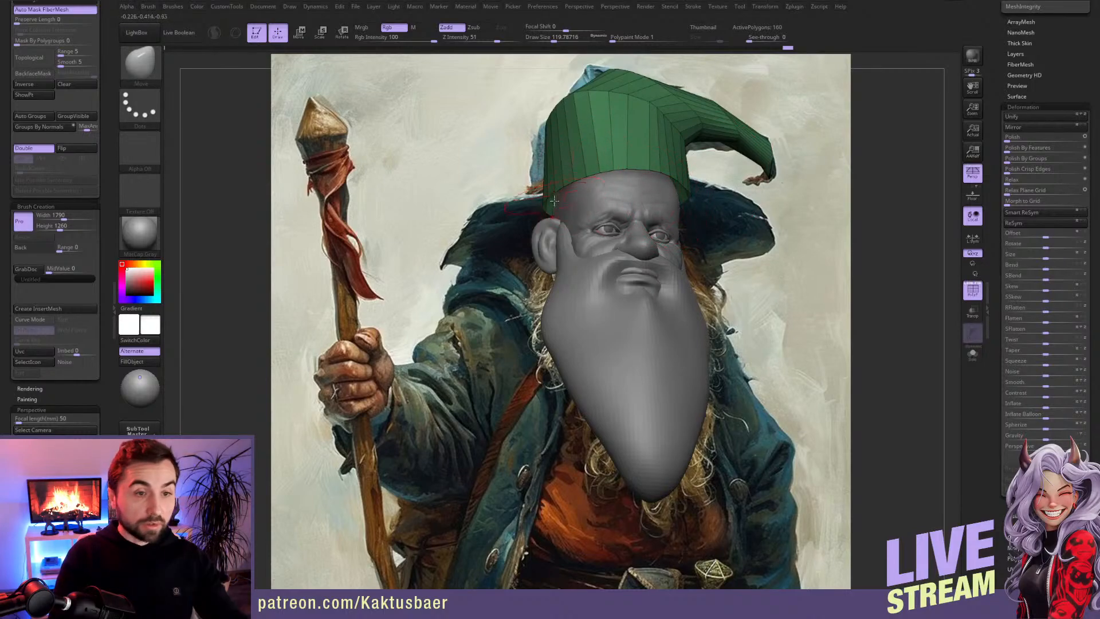
Step: Widen the crown's lower edge around the head with larger Move brush strokes to match the painted hat's base
key("s")
left_click_drag(534, 220, 541, 220)
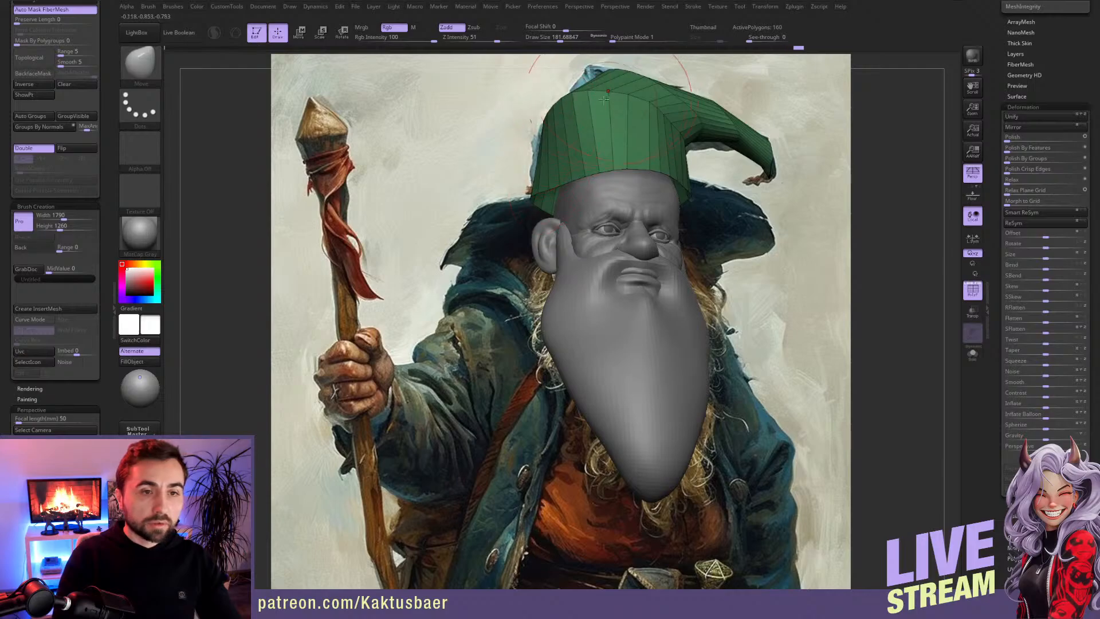
left_click_drag(689, 183, 696, 215)
right_click_drag(701, 221, 664, 224)
left_click_drag(681, 197, 679, 176)
right_click_drag(678, 176, 748, 175)
Step: Split the hidden brim into a separate subtool and close the holes of the crown
mouse_move(106, 56)
left_mouse_down()
mouse_move(106, 137)
mouse_move(82, 146)
left_mouse_up()
left_click(33, 91)
right_click_drag(544, 298, 568, 319, "ctrl")
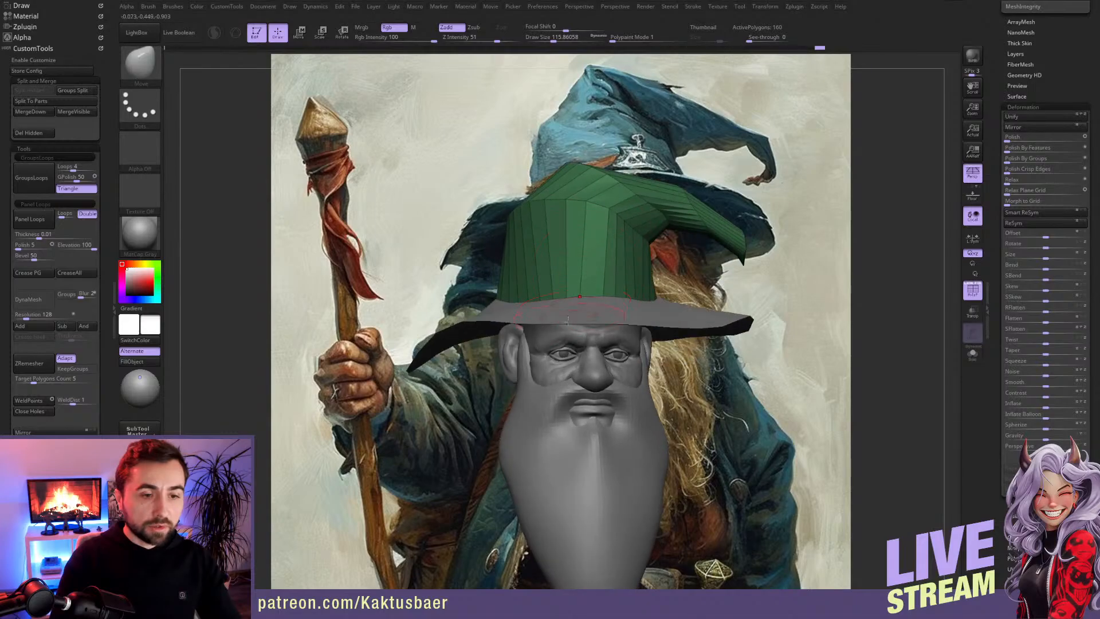
right_click_drag(599, 245, 470, 247)
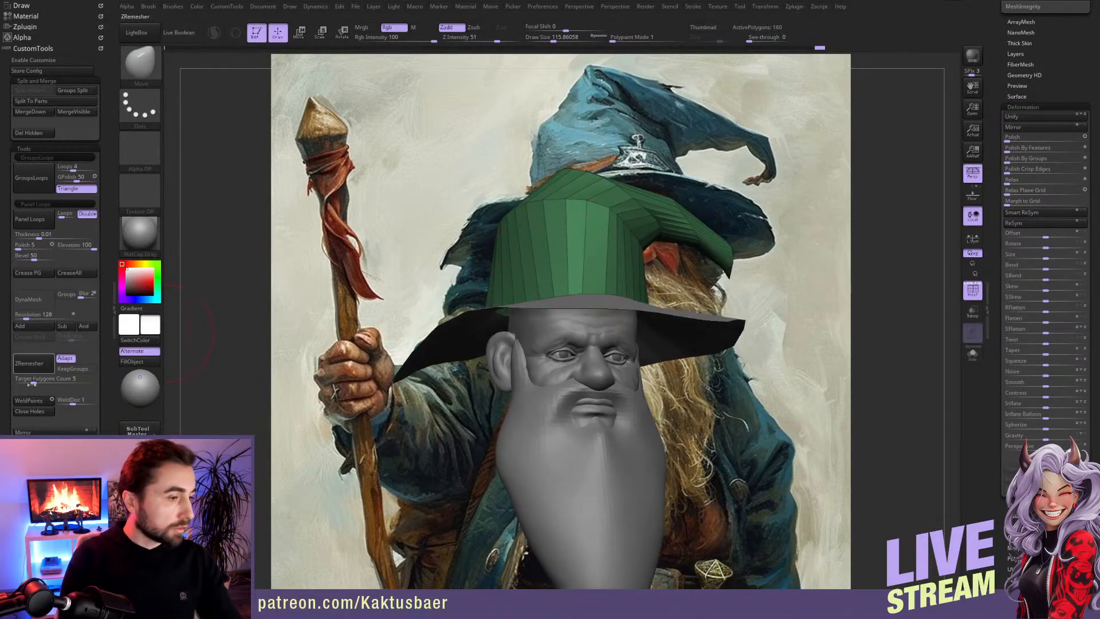
left_click(32, 413)
Step: Remesh the crown with DynaMesh at resolution 88, undoing a try at 440, and assign it a single polygroup
mouse_move(564, 370)
right_mouse_down()
mouse_move(573, 278)
mouse_move(573, 364)
right_mouse_up()
key("alt+s")
key("alt+s")
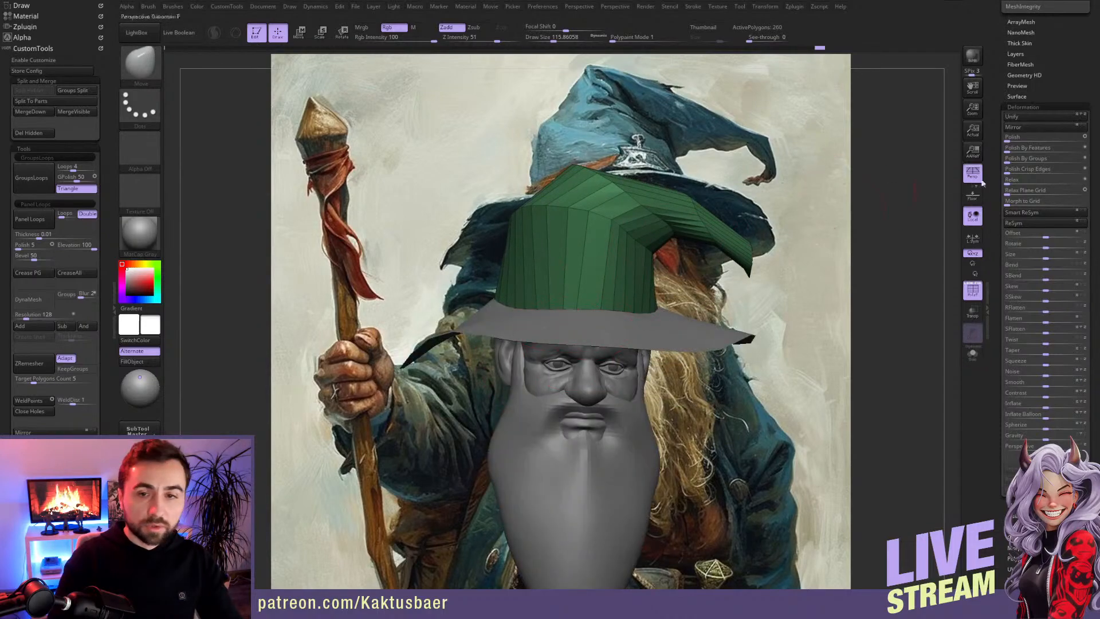
left_click_drag(998, 138, 987, 300)
left_click(1018, 347)
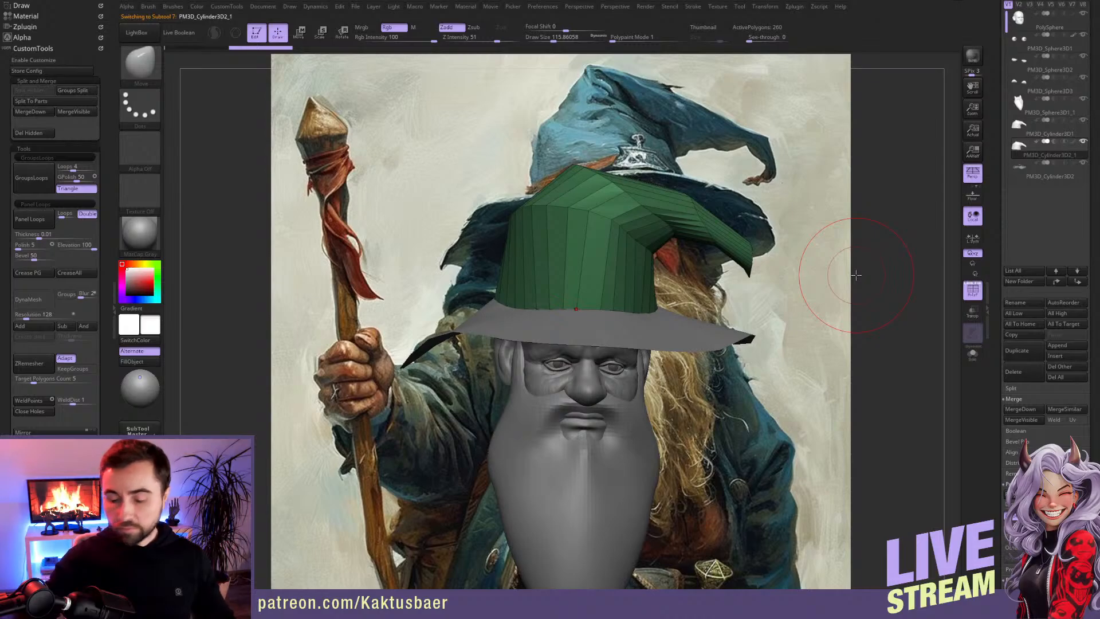
right_click_drag(628, 290, 671, 244)
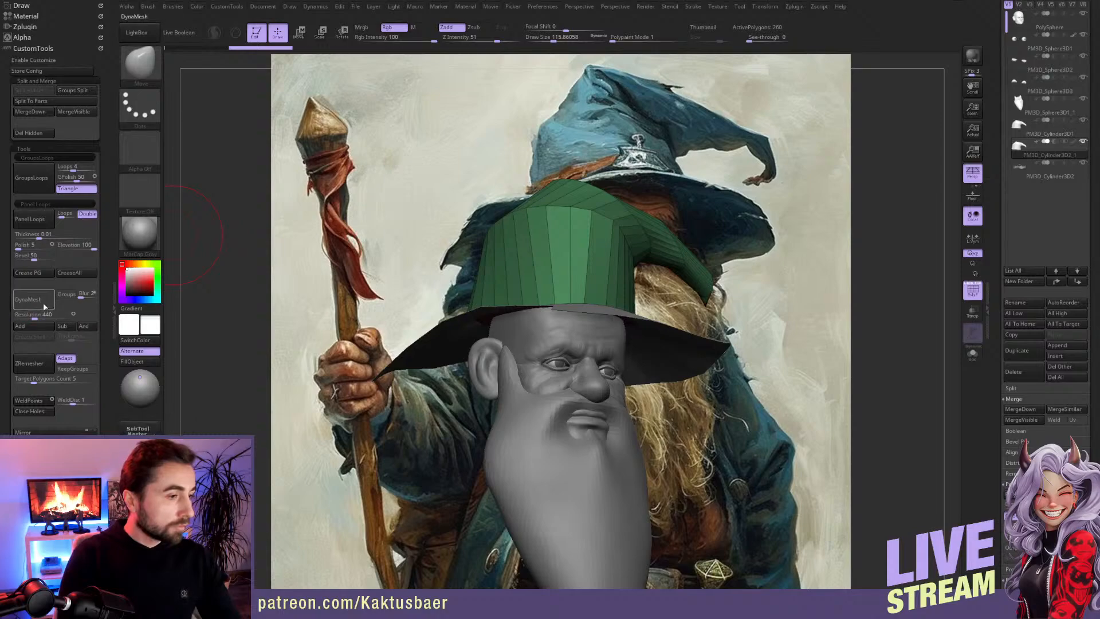
left_click(45, 307)
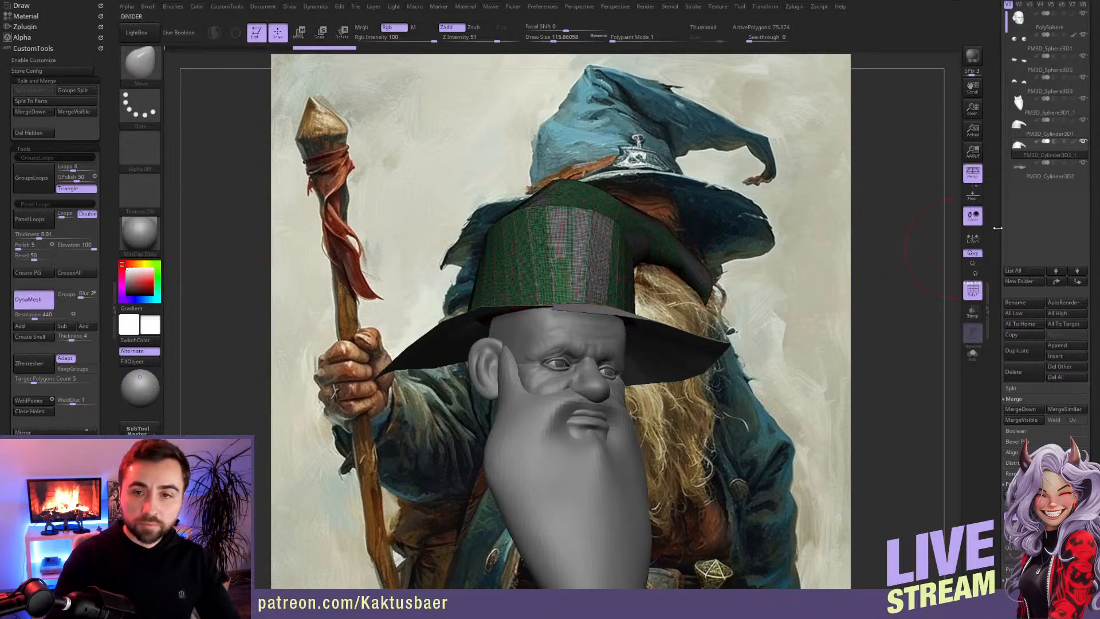
key("ctrl+z")
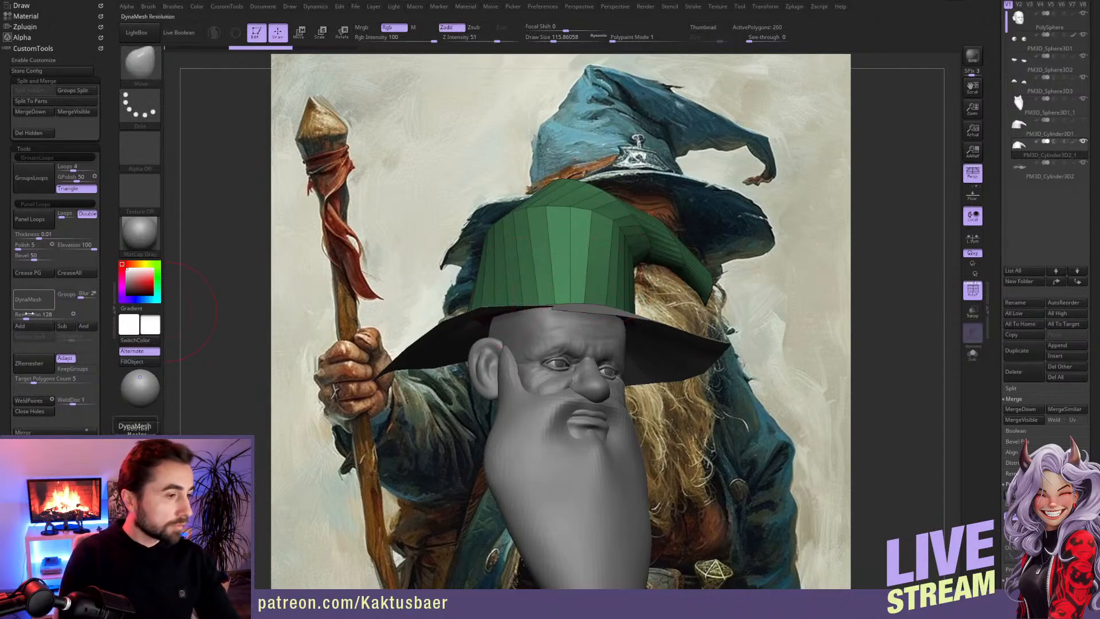
left_click(33, 302)
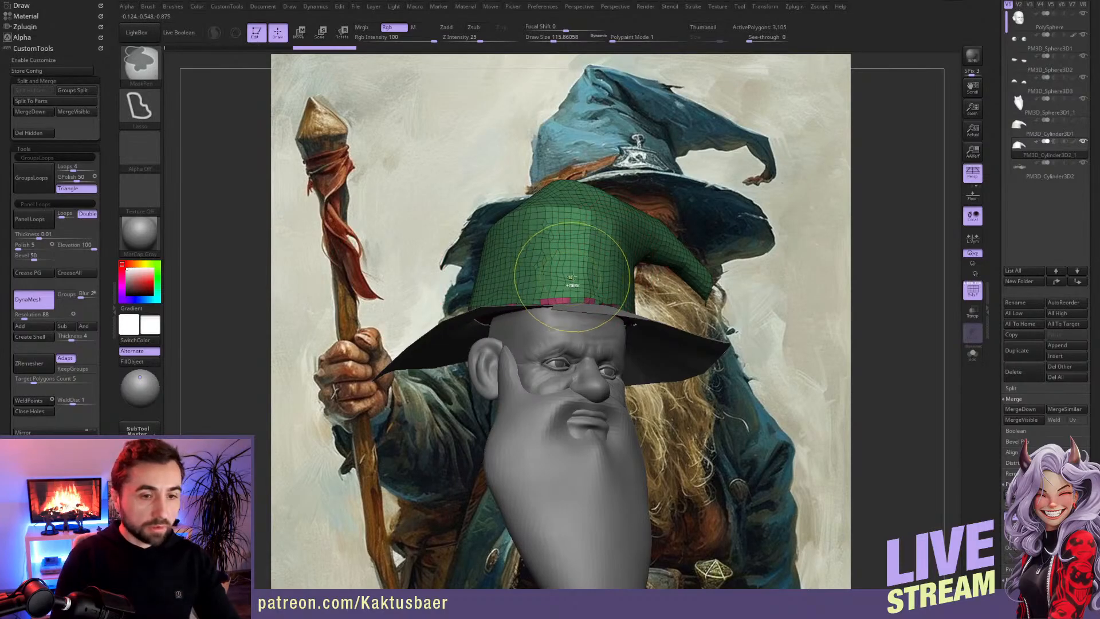
key("ctrl+w")
Step: Soften the remeshed crown's angular bends and round its top, adjusting the brush size
left_click_drag(537, 209, 505, 222, "shift")
right_click_drag(550, 218, 516, 270)
left_click_drag(556, 192, 561, 201)
right_click_drag(608, 237, 620, 232)
key("s")
left_click_drag(613, 227, 600, 200)
left_click_drag(545, 221, 540, 199)
right_click_drag(517, 231, 520, 220)
Step: Shape the crown's lower edge, sides and back into a rounder volume with the Move brush from several angles
left_click_drag(622, 283, 629, 321, "shift")
mouse_move(702, 312)
right_mouse_down()
mouse_move(628, 327)
mouse_move(659, 322)
right_mouse_up()
left_click_drag(682, 282, 684, 291, "shift")
right_click_drag(665, 284, 710, 275)
key("s")
left_click_drag(632, 253, 644, 259)
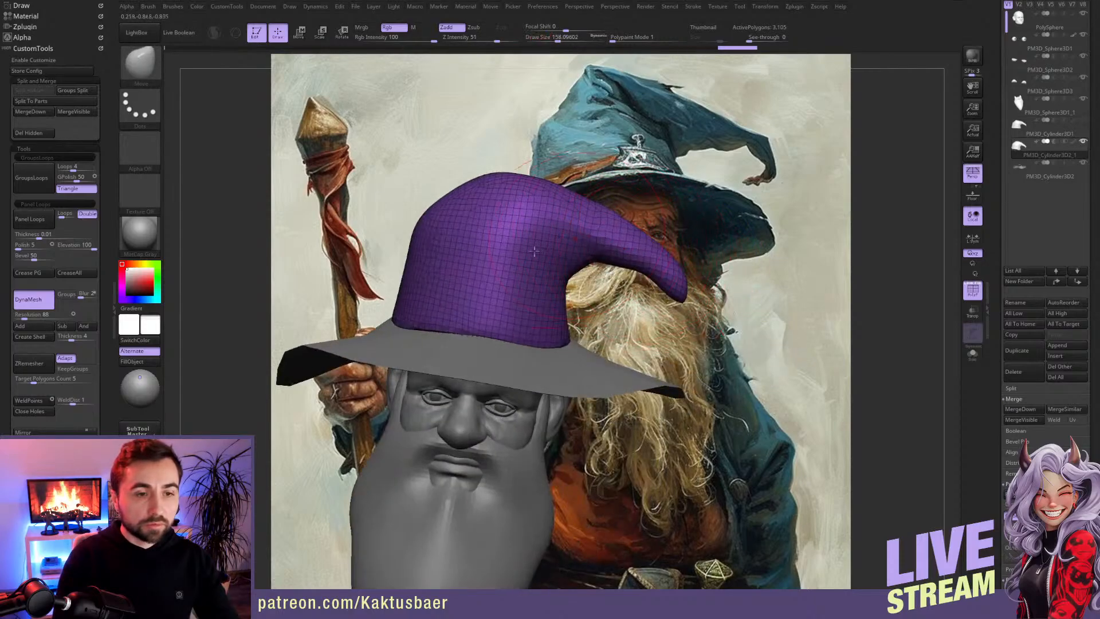
right_click_drag(574, 248, 639, 285)
mouse_move(494, 268)
left_mouse_down()
mouse_move(490, 278)
mouse_move(487, 245)
left_mouse_up()
right_click_drag(487, 243, 510, 258)
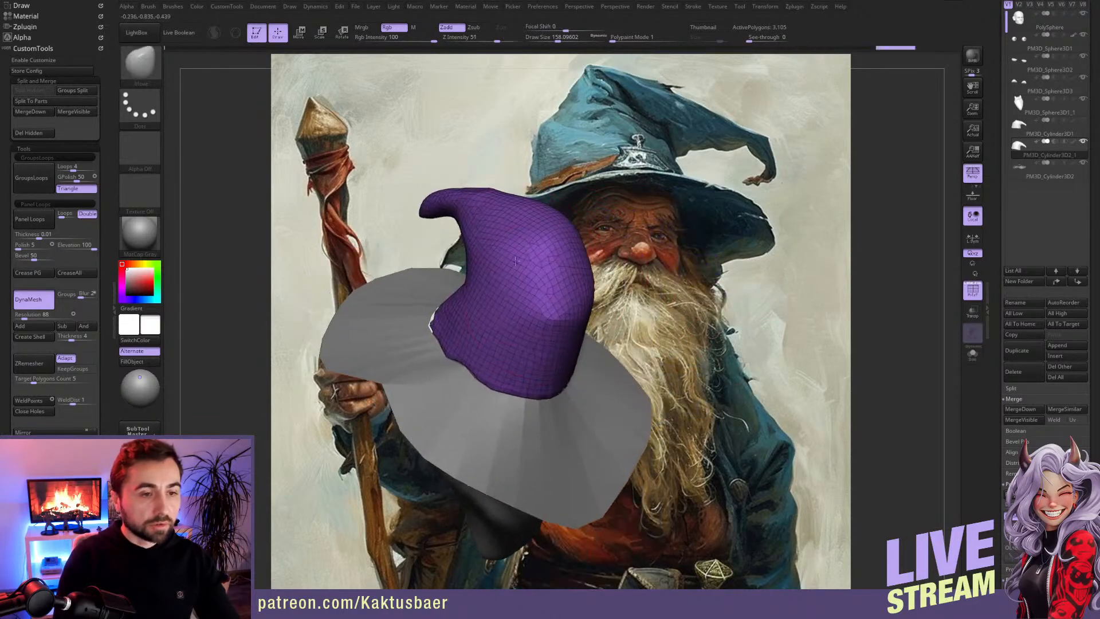
left_click_drag(481, 258, 474, 270)
right_click_drag(472, 283, 510, 292)
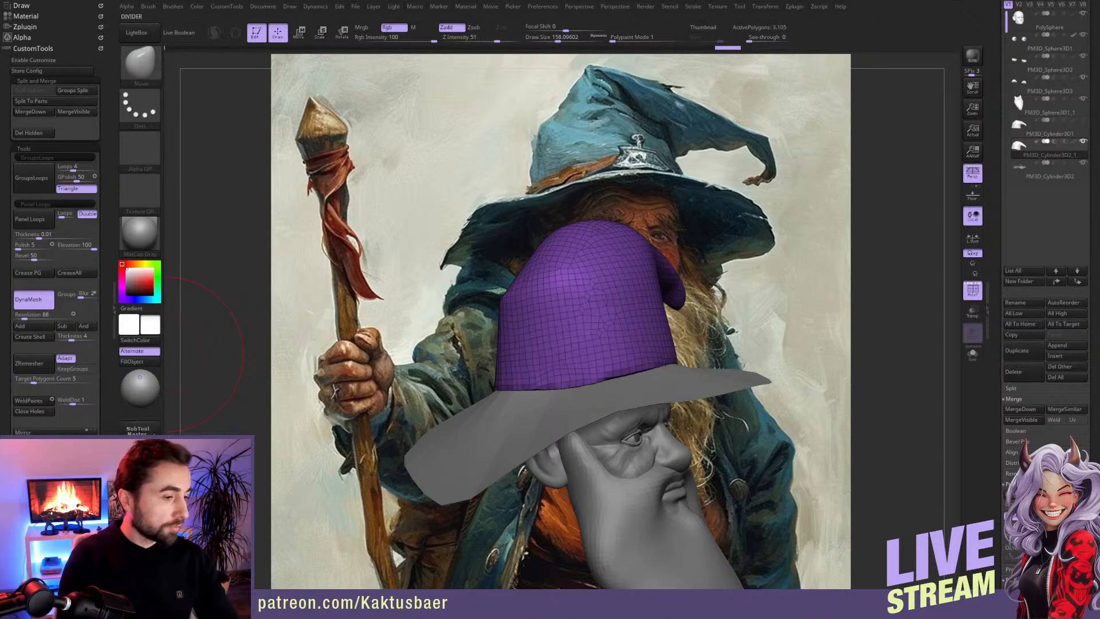
Step: Restore the painting-aligned view and pull the crown's tip into a thin downward hook with a smaller Move brush
scroll(50, 373, "down", 10)
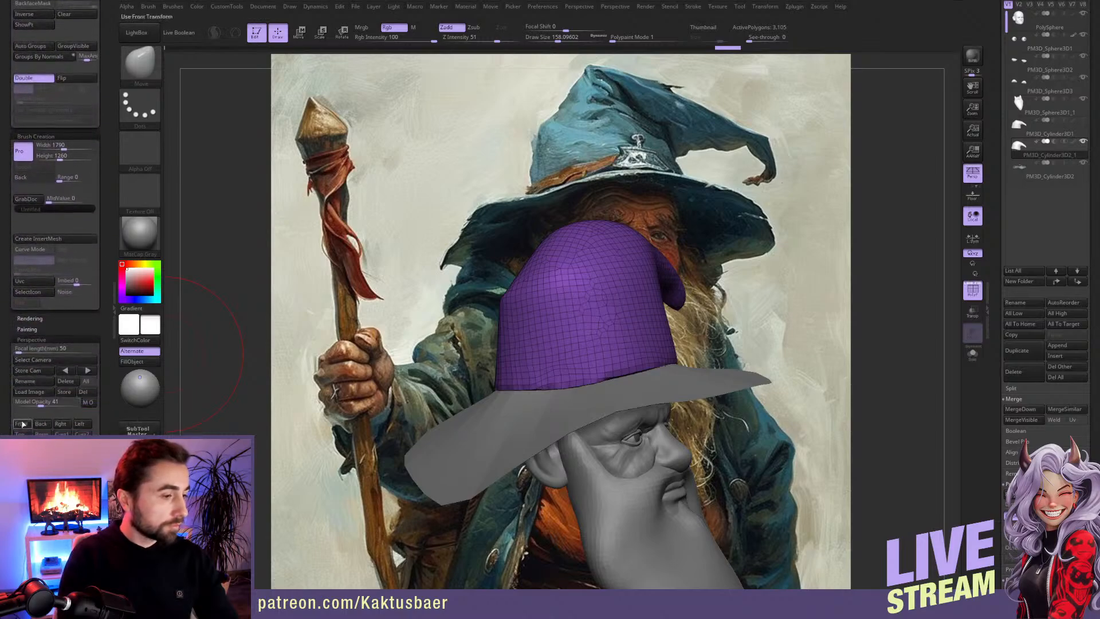
left_click(22, 423)
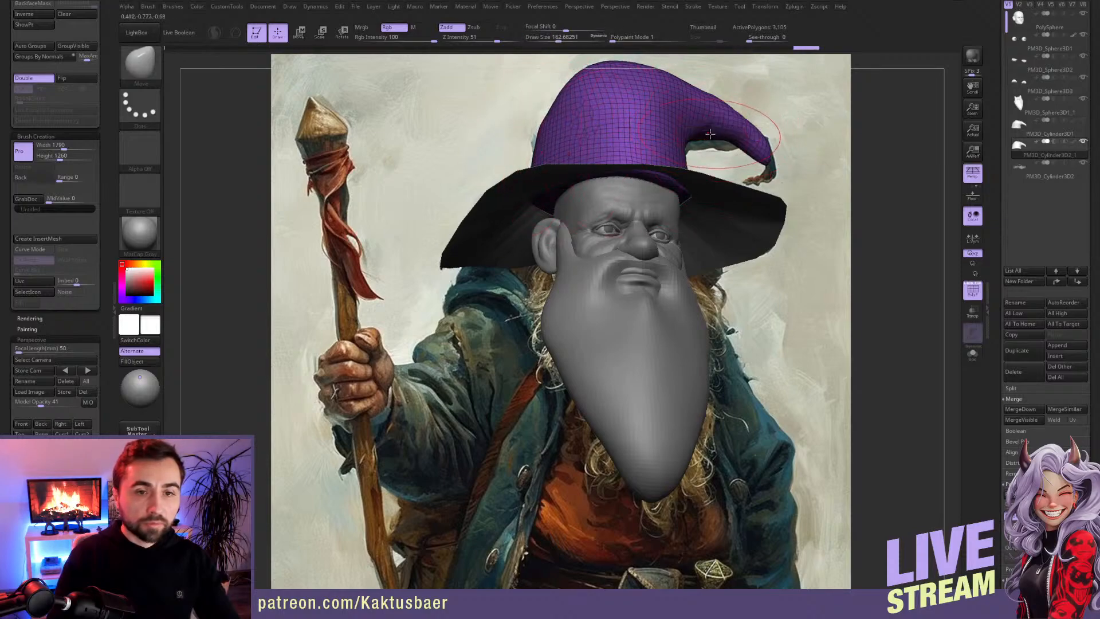
key("bracketleft")
key("bracketleft")
mouse_move(772, 158)
left_mouse_down()
mouse_move(759, 158)
mouse_move(761, 193)
mouse_move(766, 140)
mouse_move(766, 182)
mouse_move(744, 178)
mouse_move(769, 165)
left_mouse_up()
key("bracketleft")
key("s")
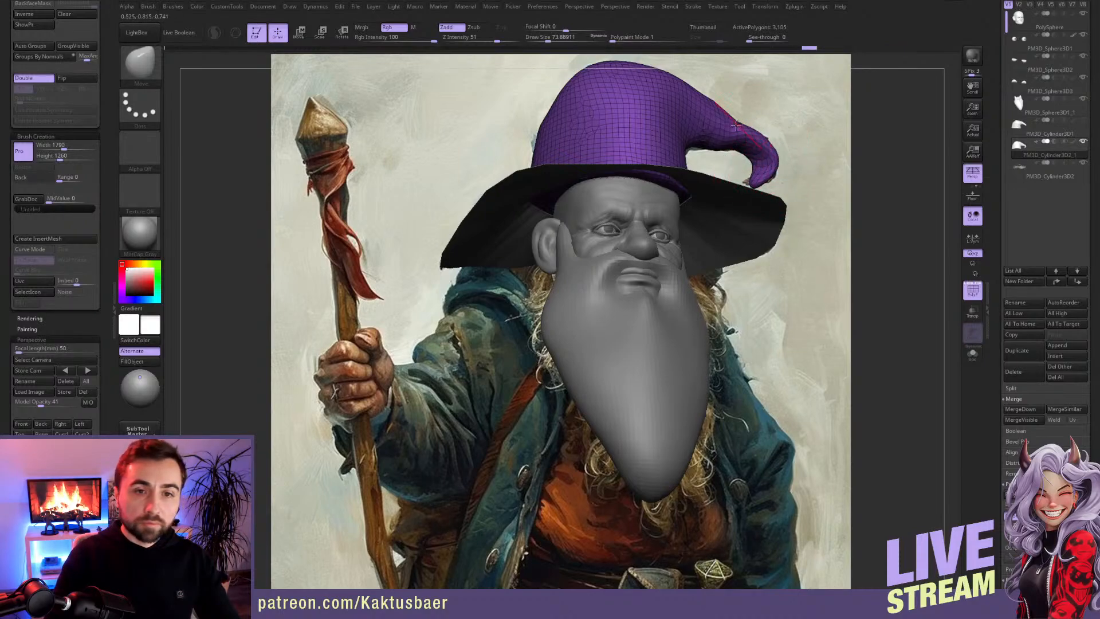
key("shift")
left_click_drag(745, 137, 731, 129, "shift")
mouse_move(731, 130)
right_mouse_down()
mouse_move(683, 165)
mouse_move(518, 223)
right_mouse_up()
Step: Adjust the crown's side and upper contour with a resized Move brush from other angles
key("s")
left_click(529, 214)
left_click_drag(547, 226, 545, 211)
right_click_drag(575, 203, 521, 245)
mouse_move(508, 230)
left_mouse_down()
mouse_move(486, 250)
mouse_move(492, 233)
left_mouse_up()
mouse_move(490, 238)
right_mouse_down()
mouse_move(474, 258)
mouse_move(539, 286)
mouse_move(503, 281)
right_mouse_up()
Step: Switch to the ClayBuildup brush, turn off the polyframe, and block in broad fabric folds across the crown's front
key("b")
key("c")
key("b")
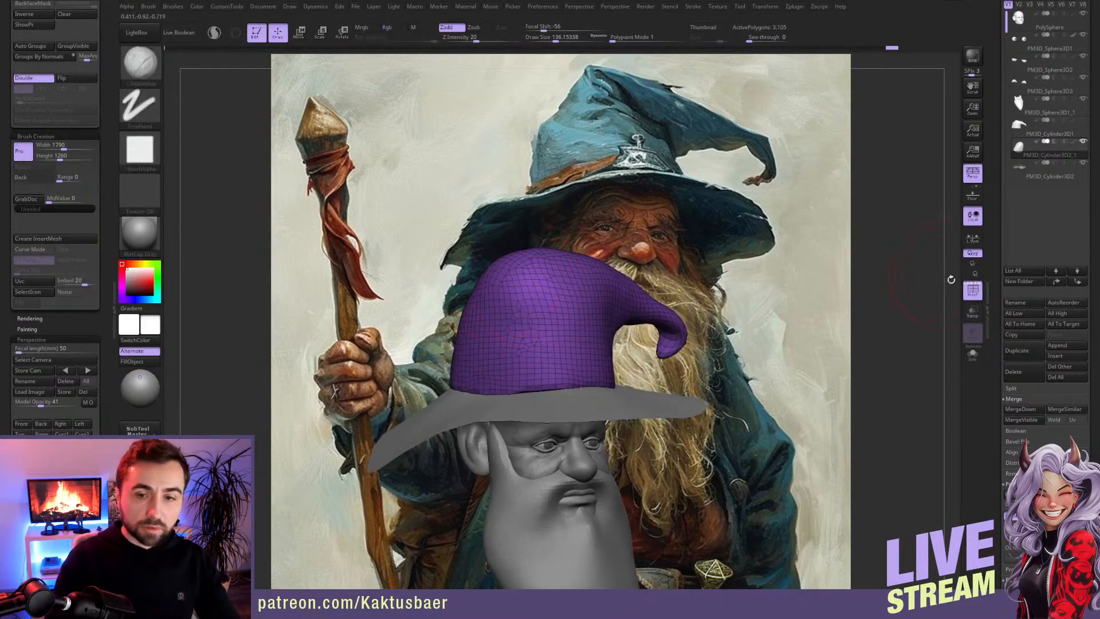
left_click(972, 290)
right_click_drag(520, 293, 504, 308)
key("s")
left_click_drag(504, 309, 499, 309)
right_click_drag(488, 307, 499, 312)
mouse_move(499, 312)
left_mouse_down()
mouse_move(467, 338)
mouse_move(576, 352)
left_mouse_up()
mouse_move(525, 301)
right_mouse_down("alt")
mouse_move(516, 336)
mouse_move(467, 338)
right_mouse_up("alt")
Step: Carve a deep diagonal crease toward the crown's inner bend with a smaller brush and subdivide the crown mesh
key("s")
left_click_drag(571, 339, 564, 339)
left_click_drag(558, 333, 624, 379)
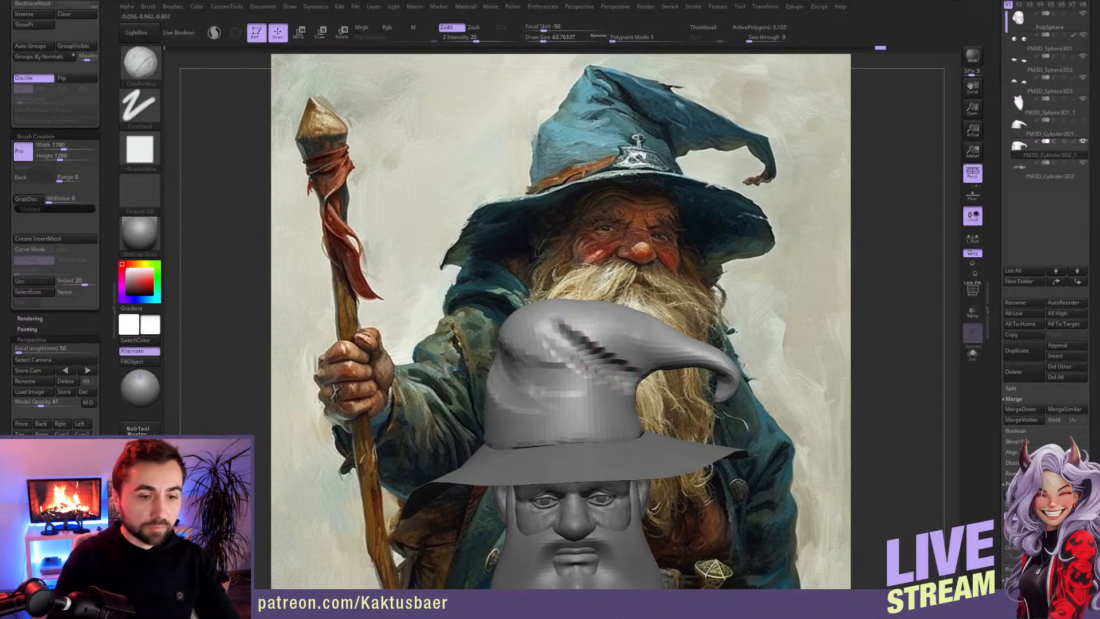
key("shift+d")
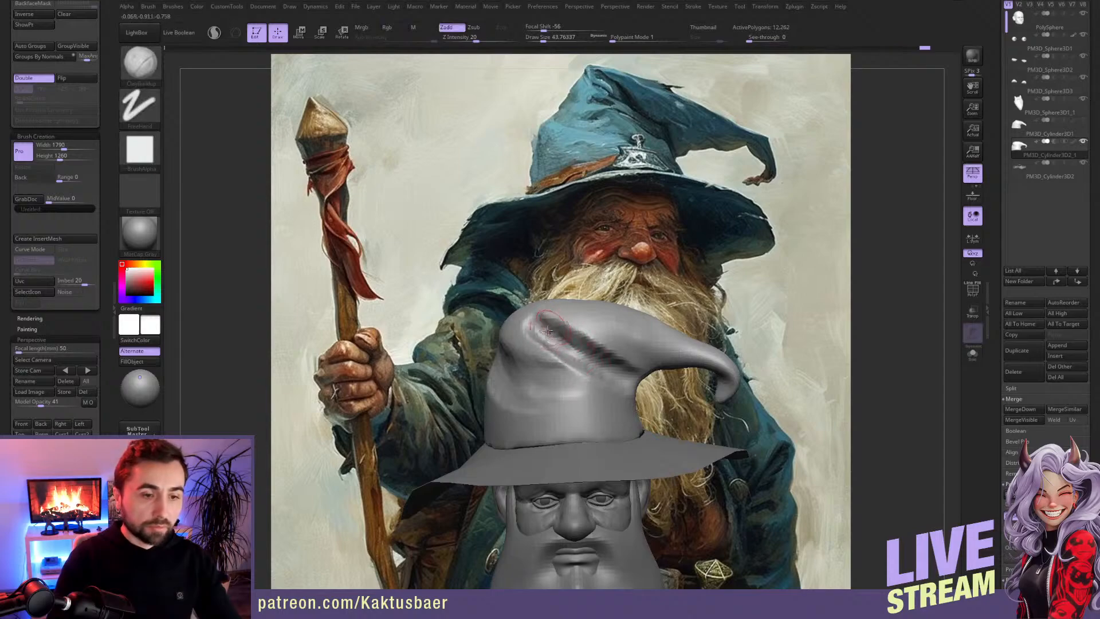
Step: Build up ridges along both sides of the diagonal crease and around its upper end with ClayBuildup
right_click_drag(542, 325, 520, 313)
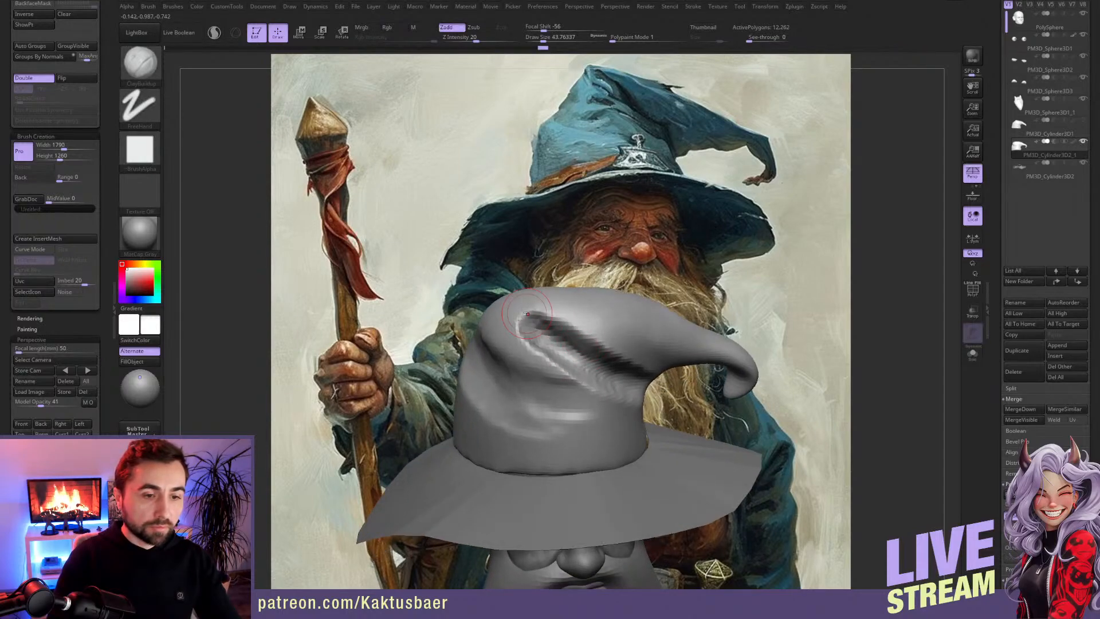
mouse_move(548, 313)
left_mouse_down()
mouse_move(597, 332)
mouse_move(578, 335)
mouse_move(602, 355)
left_mouse_up()
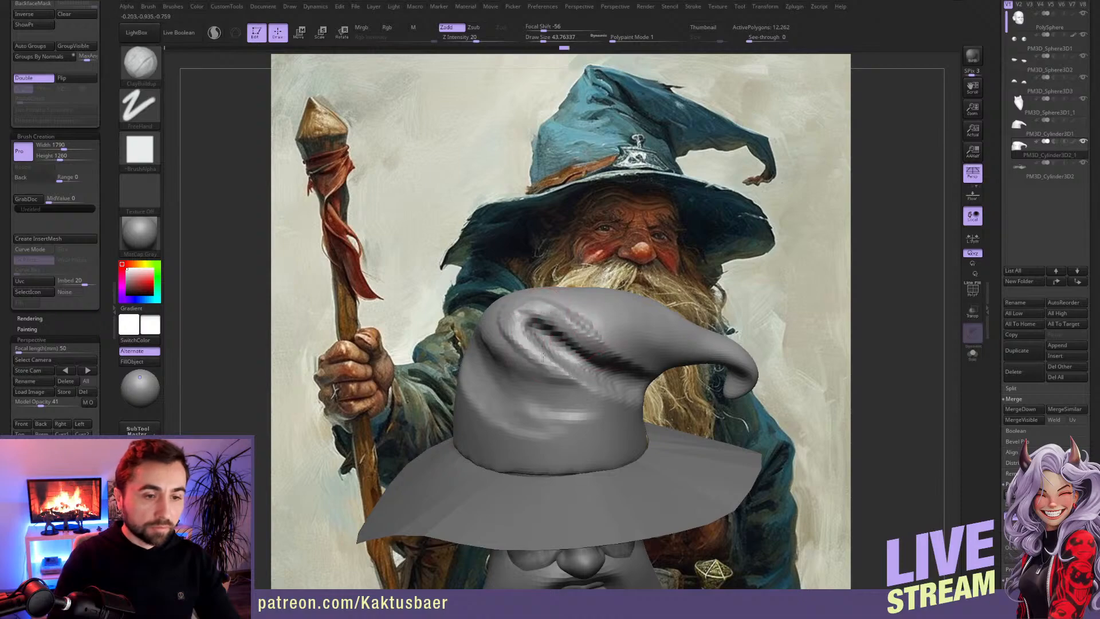
right_click_drag(515, 338, 496, 337)
mouse_move(511, 327)
left_mouse_down()
mouse_move(506, 350)
mouse_move(530, 366)
mouse_move(555, 362)
left_mouse_up()
right_click_drag(549, 343, 552, 378)
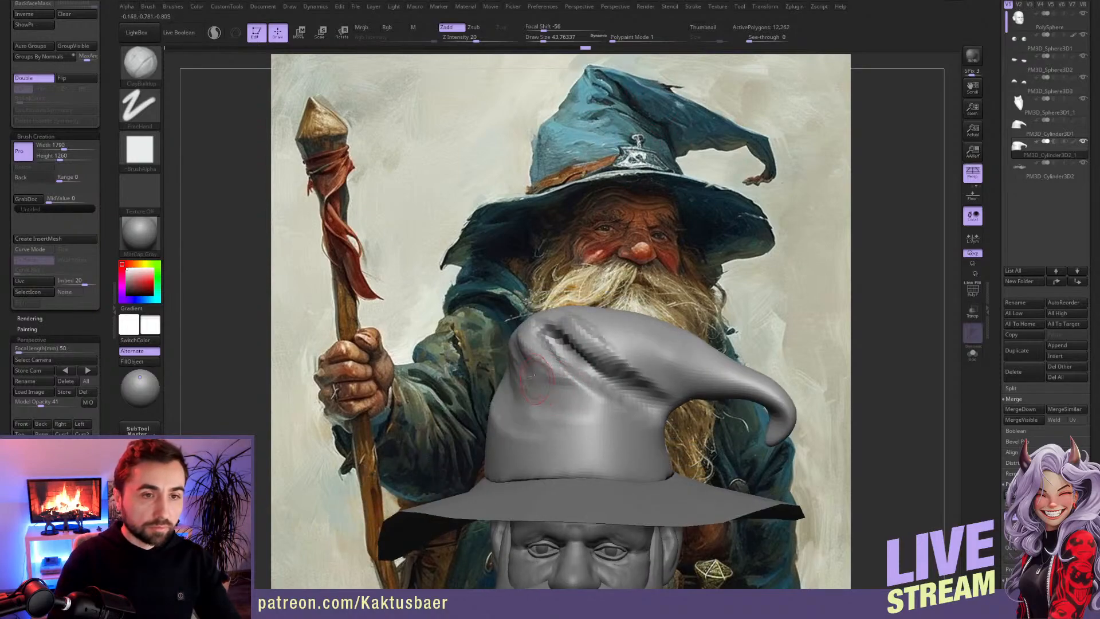
Step: Add folds below the diagonal crease and strengthen the crease's edges across the crown's front with ClayBuildup
mouse_move(542, 372)
left_mouse_down()
mouse_move(575, 400)
mouse_move(618, 409)
left_mouse_up()
right_click_drag(590, 344, 565, 361)
left_click_drag(590, 398, 641, 427)
right_click_drag(626, 347, 618, 350)
left_click_drag(596, 358, 645, 406)
left_click_drag(563, 331, 613, 390)
mouse_move(622, 355)
right_mouse_down()
mouse_move(597, 354)
mouse_move(613, 363)
right_mouse_up()
Step: Sculpt folds from the crease's upper end over the crown's top and around its side with ClayBuildup
left_click_drag(613, 344, 631, 333)
right_click_drag(590, 329, 569, 322, "alt")
mouse_move(560, 328)
left_mouse_down()
mouse_move(598, 360)
mouse_move(619, 341)
left_mouse_up()
right_click_drag(601, 343, 690, 343)
right_click_drag(500, 352, 579, 338)
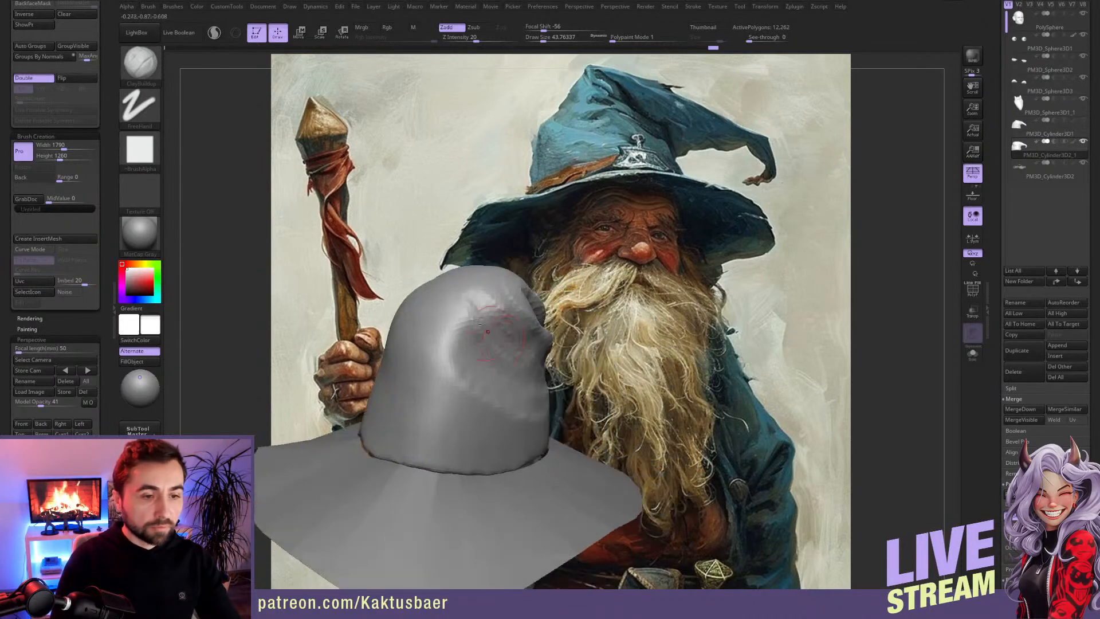
Step: Build up fabric folds across the crown's rear side with ClayBuildup and quick-save the project
right_click_drag(447, 360, 477, 358)
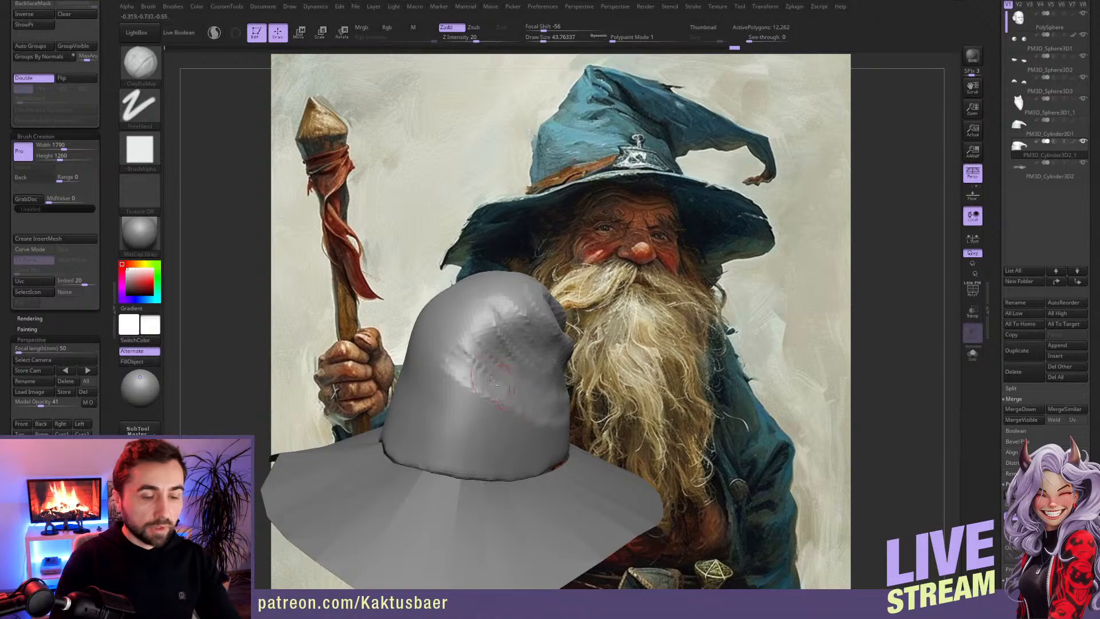
key("ctrl+s")
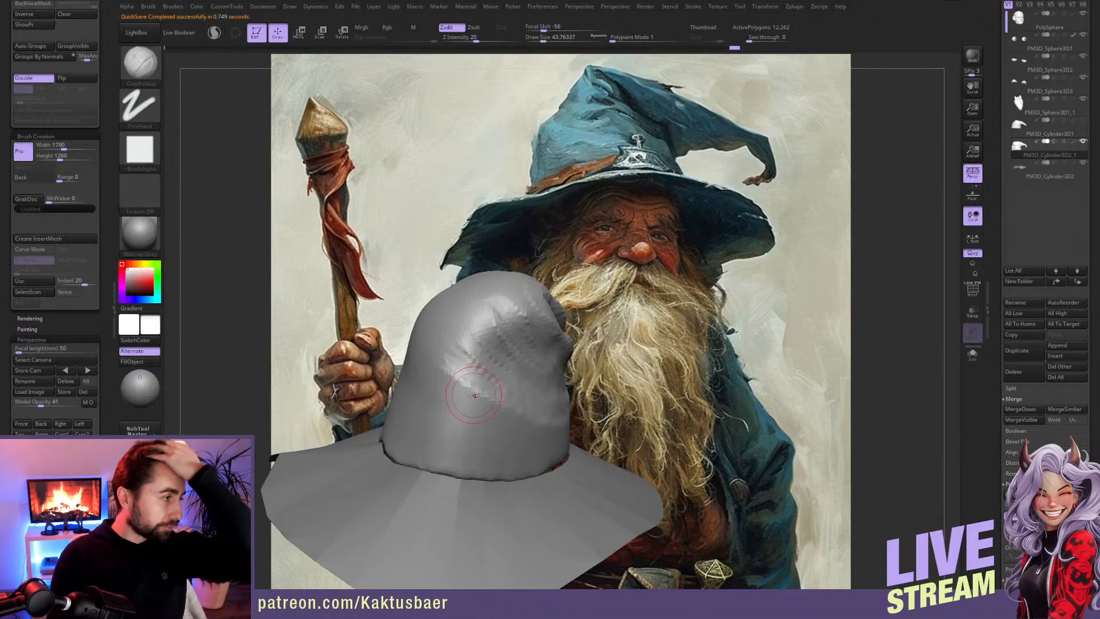
right_click_drag(532, 347, 473, 349)
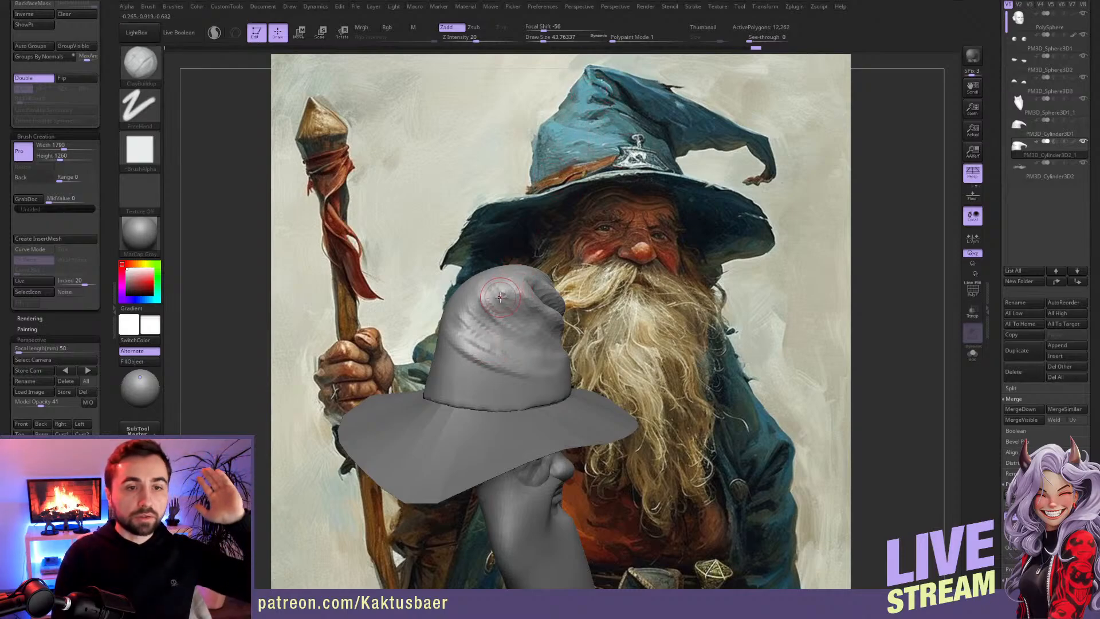
mouse_move(498, 337)
right_mouse_down()
mouse_move(515, 356)
mouse_move(504, 367)
mouse_move(495, 348)
right_mouse_up()
mouse_move(400, 381)
left_mouse_down()
mouse_move(471, 352)
mouse_move(395, 370)
mouse_move(459, 344)
mouse_move(423, 351)
mouse_move(441, 334)
left_mouse_up()
right_click_drag(444, 341, 467, 366)
mouse_move(452, 338)
left_mouse_down()
mouse_move(508, 326)
mouse_move(447, 372)
left_mouse_up()
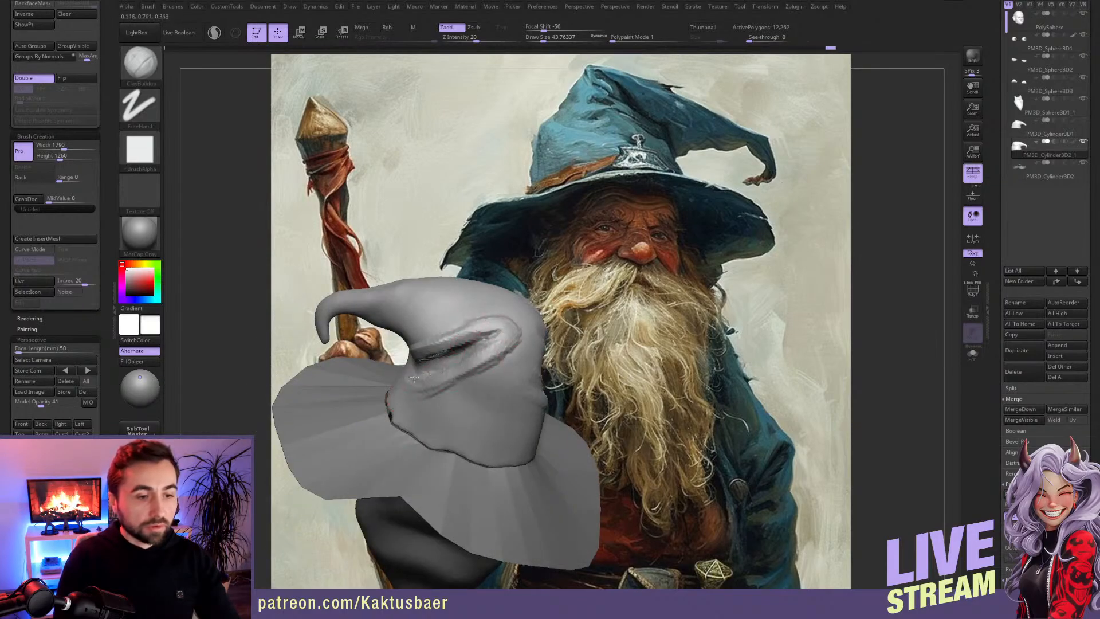
Step: Add raised folds around the end of the crease beneath the hooked bend with ClayBuildup
right_click_drag(429, 376, 487, 362)
left_click_drag(500, 351, 466, 370)
mouse_move(504, 358)
right_mouse_down()
mouse_move(458, 351)
mouse_move(494, 366)
mouse_move(481, 364)
right_mouse_up()
mouse_move(507, 391)
left_mouse_down()
mouse_move(434, 418)
mouse_move(458, 401)
left_mouse_up()
left_click_drag(523, 394, 469, 408)
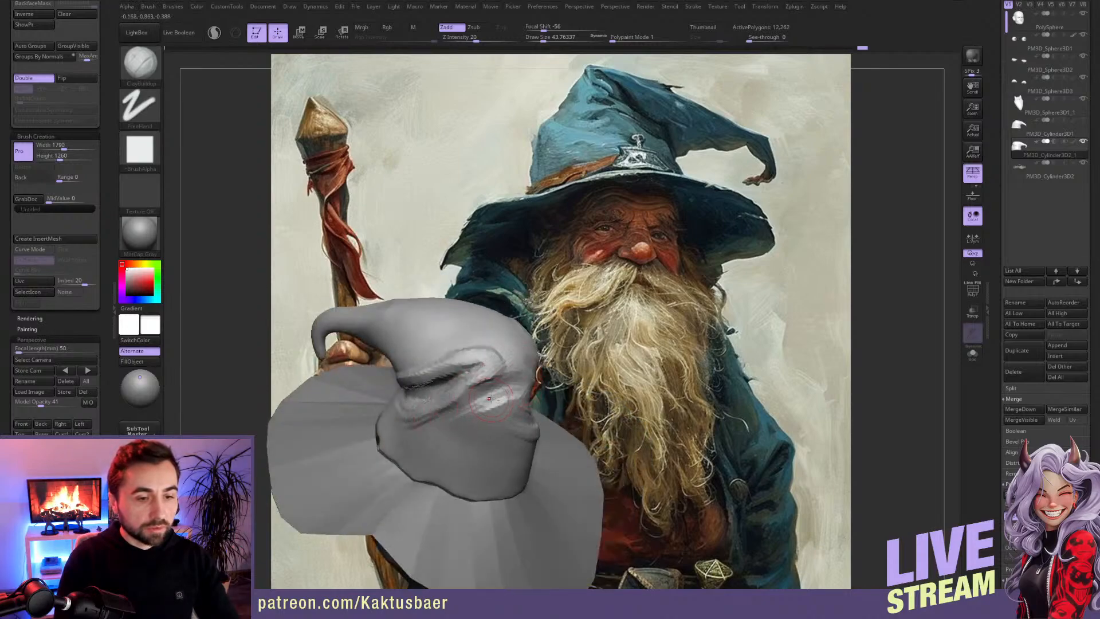
Step: Carry the crease folds around the back of the crown with overlapping ClayBuildup strokes
right_click_drag(488, 398, 537, 399)
left_click_drag(485, 406, 486, 409)
mouse_move(487, 409)
right_mouse_down()
mouse_move(436, 400)
mouse_move(492, 367)
mouse_move(529, 371)
right_mouse_up()
left_click_drag(540, 391, 495, 386)
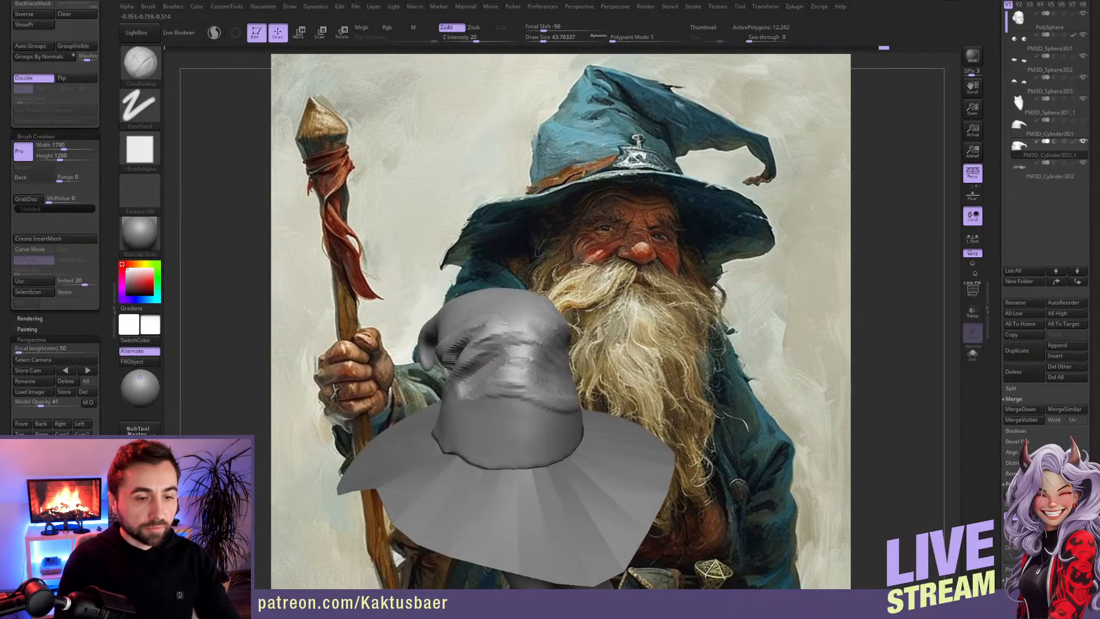
right_click_drag(459, 403, 516, 374)
right_click_drag(447, 386, 502, 367)
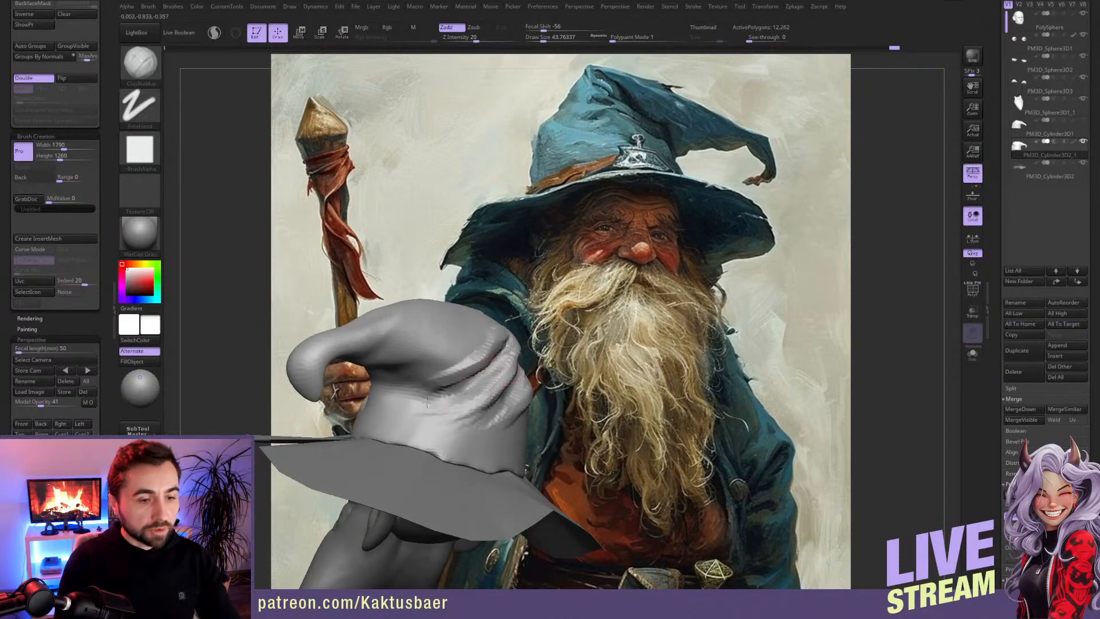
Step: Carve sharp creases between the folds below the hooked bend at the crown's back with DamStandard
mouse_move(399, 397)
right_mouse_down()
mouse_move(446, 404)
mouse_move(460, 393)
mouse_move(453, 401)
right_mouse_up()
key("b")
key("d")
key("s")
right_click_drag(372, 416, 395, 410)
mouse_move(347, 391)
left_mouse_down()
mouse_move(418, 400)
mouse_move(408, 399)
left_mouse_up()
right_click_drag(435, 404, 396, 402)
left_click_drag(390, 402, 406, 400)
mouse_move(442, 401)
right_mouse_down()
mouse_move(447, 384)
mouse_move(544, 343)
mouse_move(521, 361)
mouse_move(464, 367)
mouse_move(441, 357)
right_mouse_up()
Step: Layer horizontal fabric folds across the lower front of the crown, below the diagonal crease, with ClayBuildup
key("b")
key("c")
key("b")
mouse_move(590, 344)
left_mouse_down()
mouse_move(577, 355)
mouse_move(612, 351)
left_mouse_up()
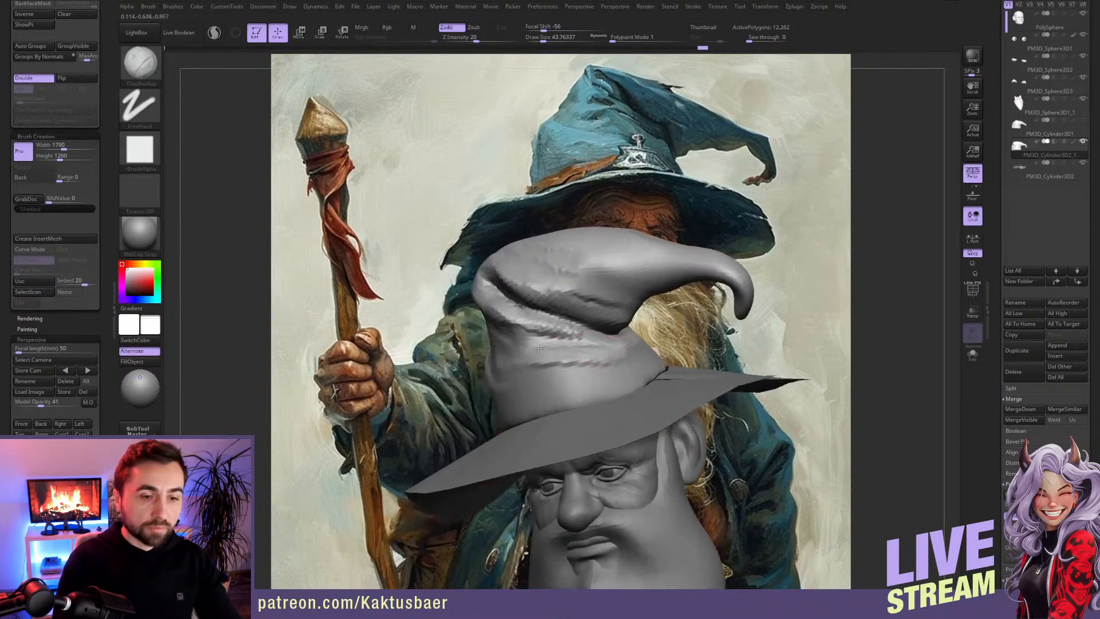
left_click_drag(524, 346, 608, 358)
right_click_drag(590, 359, 542, 381)
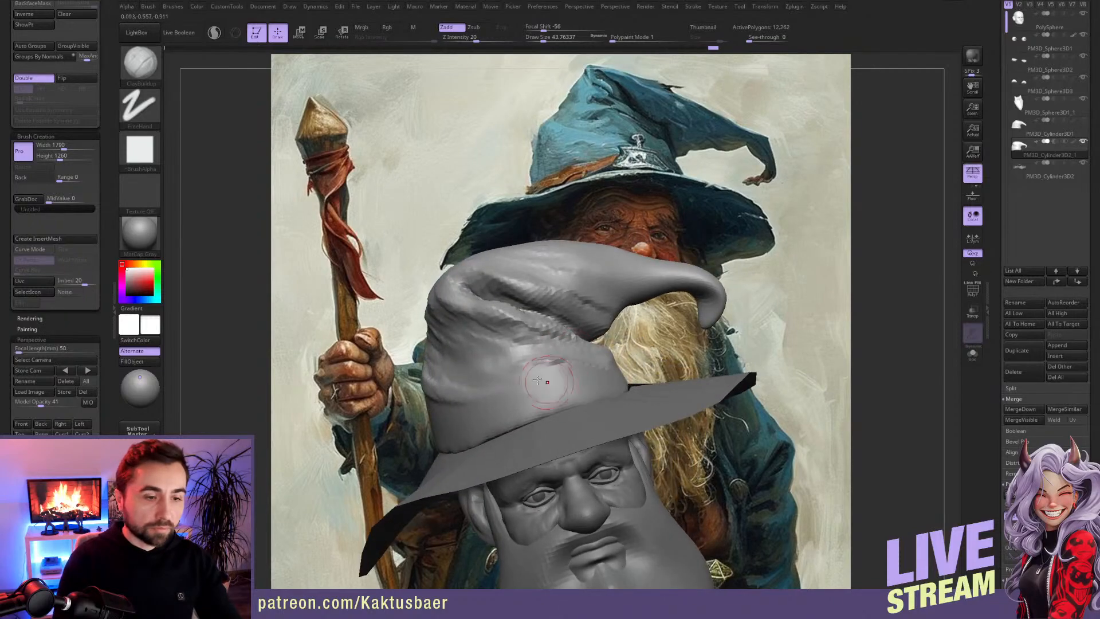
left_click_drag(463, 376, 518, 379)
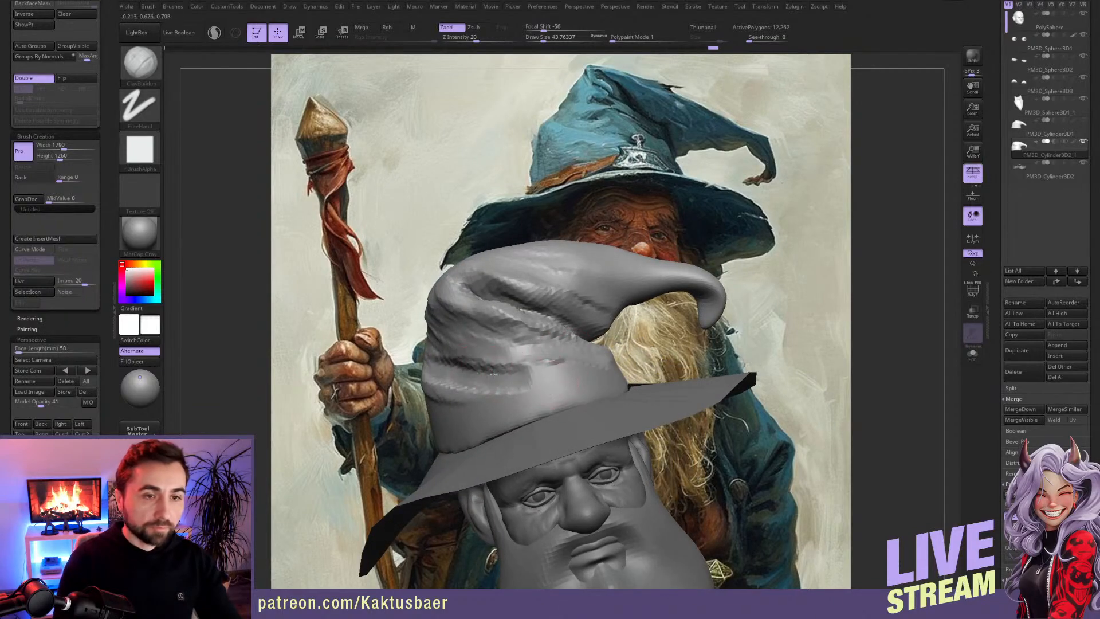
right_click_drag(484, 372, 509, 357)
mouse_move(536, 373)
left_mouse_down()
mouse_move(393, 380)
mouse_move(474, 385)
left_mouse_up()
right_click_drag(458, 381, 487, 379)
Step: Soften and extend the folds around the crown's side opposite the hook, just above the brim
mouse_move(404, 416)
left_mouse_down()
mouse_move(516, 404)
mouse_move(423, 415)
left_mouse_up()
key("shift")
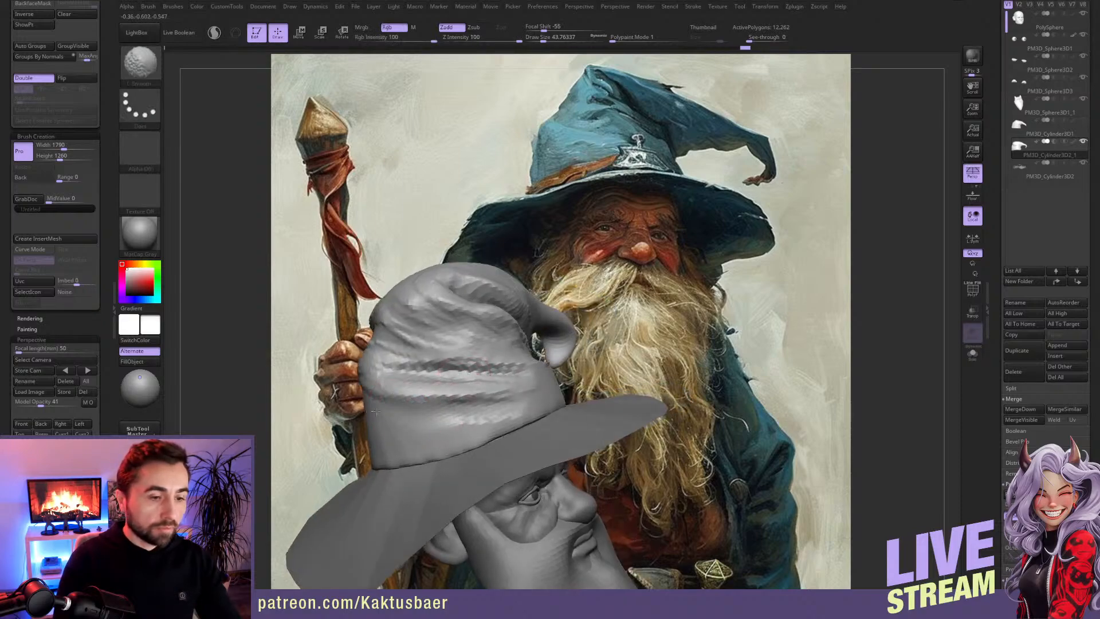
right_click_drag(438, 445, 525, 404)
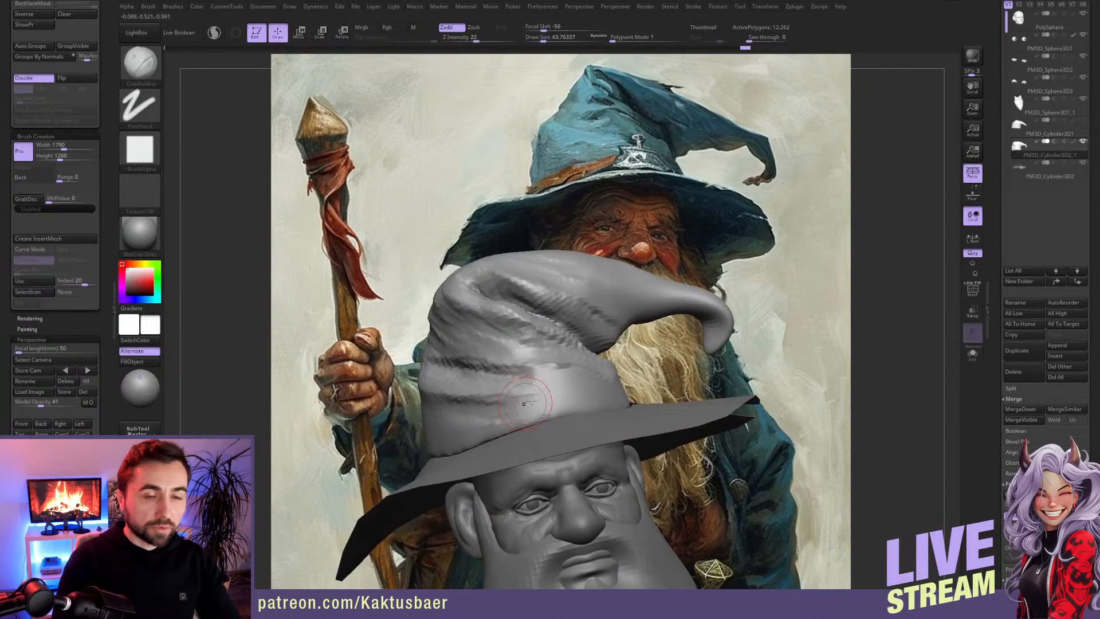
mouse_move(549, 400)
left_mouse_down()
mouse_move(542, 375)
mouse_move(505, 370)
mouse_move(488, 344)
mouse_move(515, 371)
left_mouse_up()
right_click_drag(460, 339, 481, 345)
Step: Reduce the draw size to about 35 and refine the folds on the crown's side and front
key("s")
left_click_drag(451, 347, 449, 346)
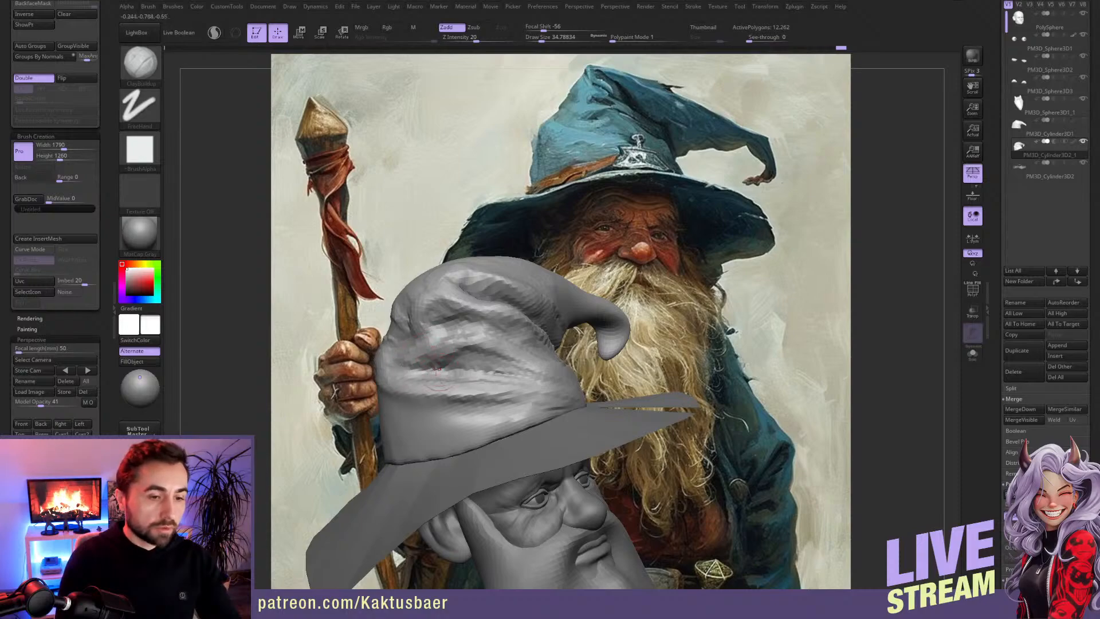
mouse_move(437, 369)
right_mouse_down()
mouse_move(539, 367)
mouse_move(525, 358)
right_mouse_up()
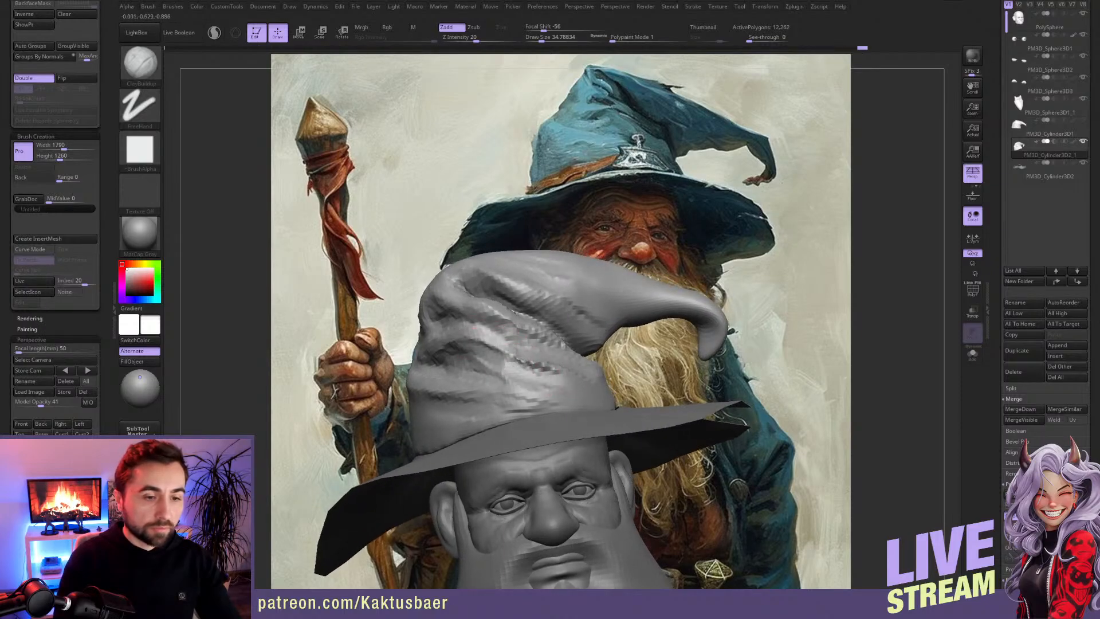
right_click_drag(551, 383, 519, 357)
Step: Reshape the crown's silhouette on the side opposite the hook with an enlarged Move brush
key("b")
key("m")
key("v")
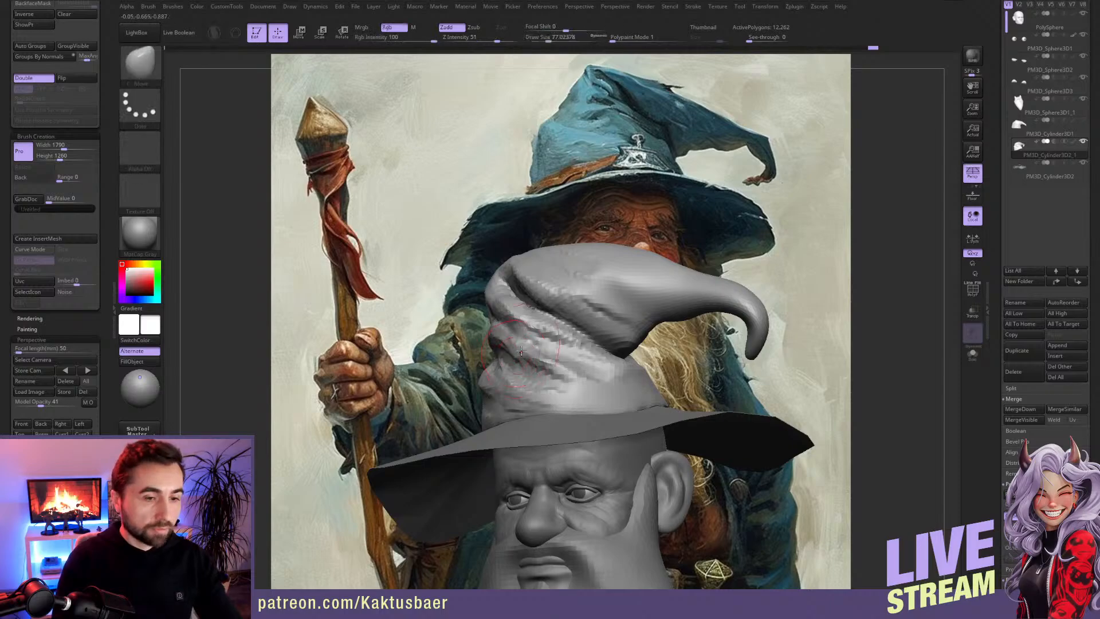
key("bracketleft")
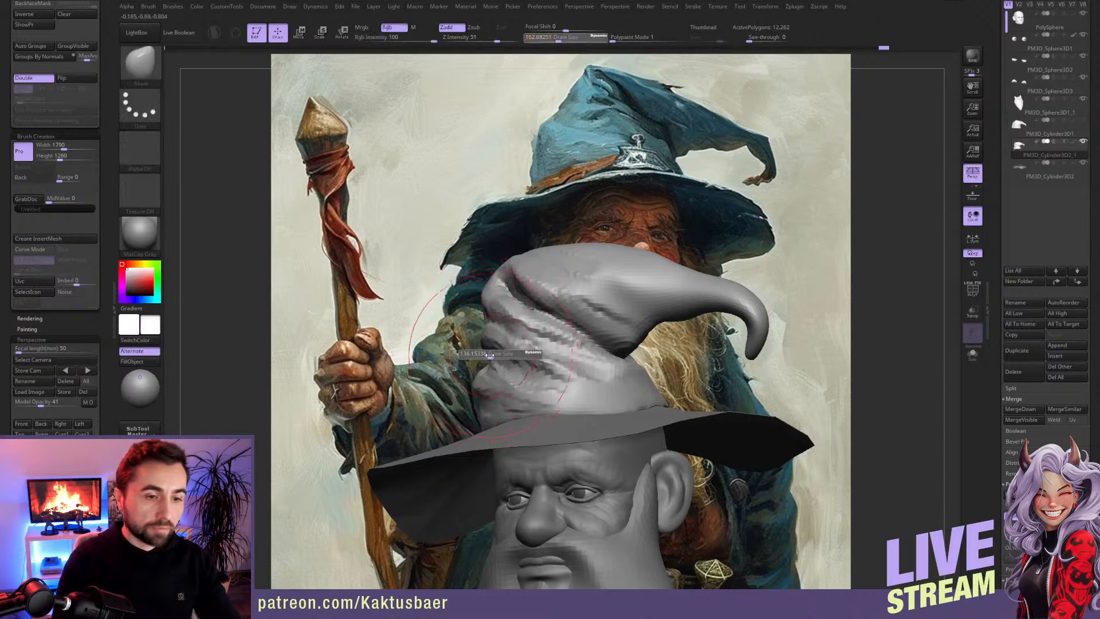
mouse_move(498, 359)
right_mouse_down()
mouse_move(468, 360)
mouse_move(610, 350)
right_mouse_up()
mouse_move(435, 338)
right_mouse_down()
mouse_move(482, 315)
mouse_move(520, 327)
mouse_move(431, 318)
right_mouse_up()
Step: Adjust the curve of the hooked tip and the crown's upper outline with the Move brush at varying sizes
key("bracketright")
key("bracketright")
left_click_drag(593, 267, 603, 289)
mouse_move(696, 295)
right_mouse_down()
mouse_move(767, 297)
mouse_move(702, 302)
right_mouse_up()
key("bracketleft")
key("bracketleft")
mouse_move(751, 318)
left_mouse_down()
mouse_move(739, 328)
mouse_move(718, 310)
left_mouse_up()
mouse_move(718, 310)
right_mouse_down()
mouse_move(695, 311)
mouse_move(751, 311)
right_mouse_up()
left_click_drag(659, 306, 653, 311)
right_click_drag(701, 314, 653, 319)
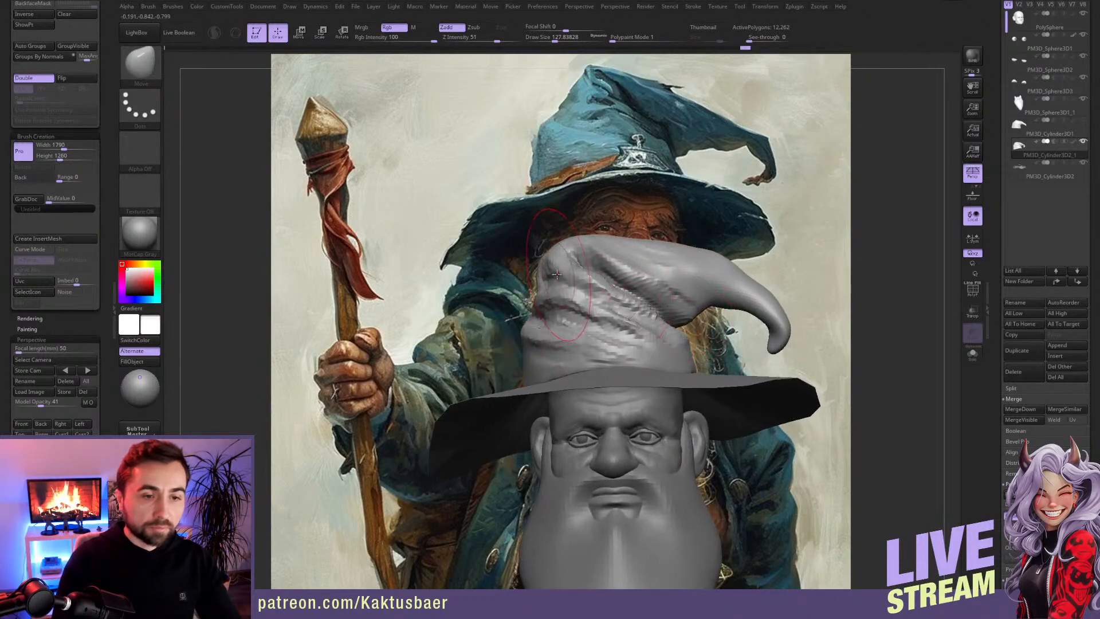
left_click_drag(551, 272, 571, 276)
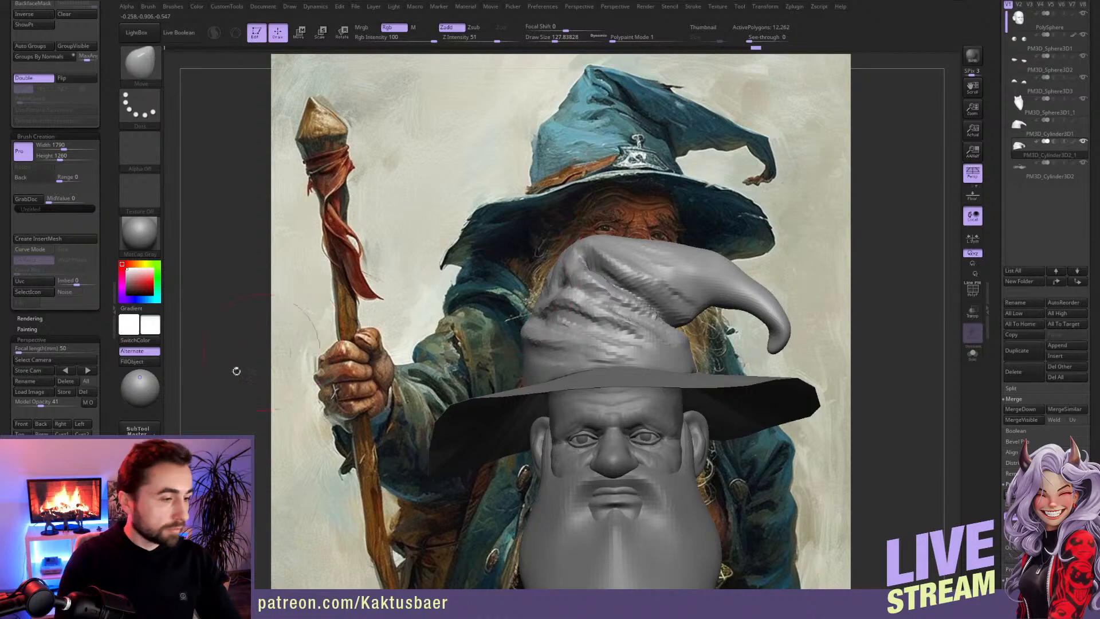
Step: Restore the front reference view and match the crown's peak, hook and side outline to the painted hat with Move
left_click(33, 422)
key("bracketleft")
left_click_drag(589, 70, 595, 70)
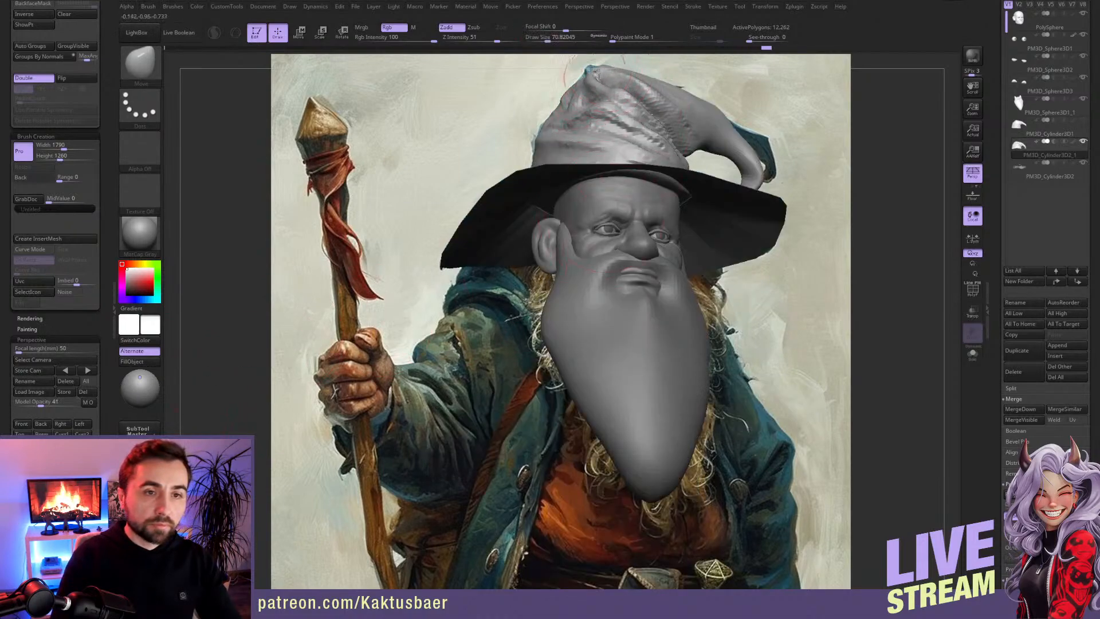
key("bracketright")
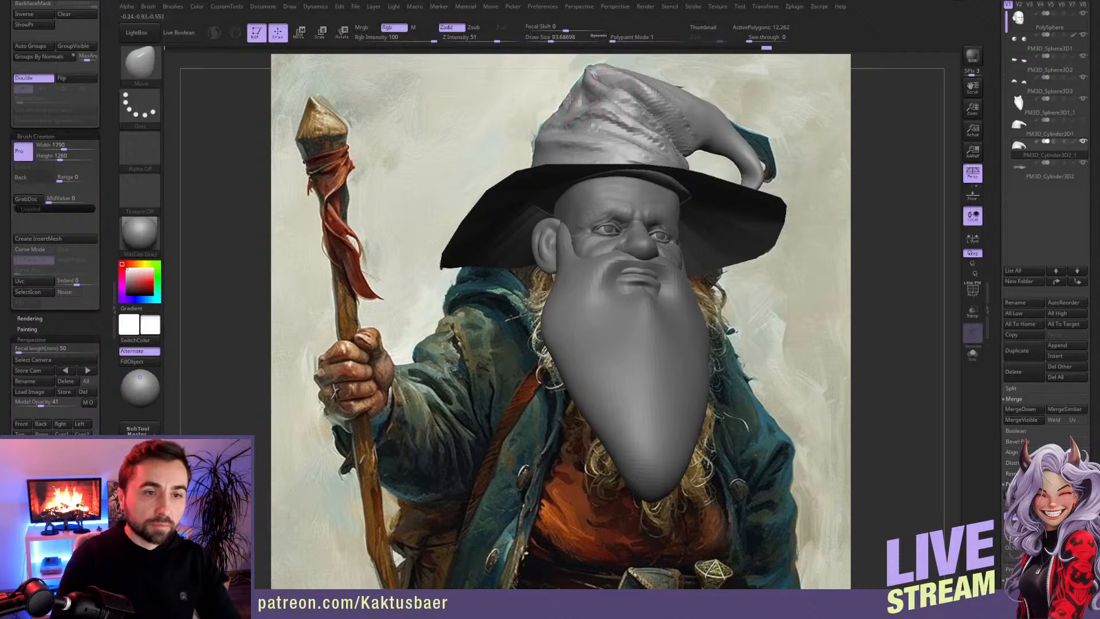
left_click_drag(582, 86, 587, 73)
key("bracketright")
left_click_drag(740, 145, 748, 150)
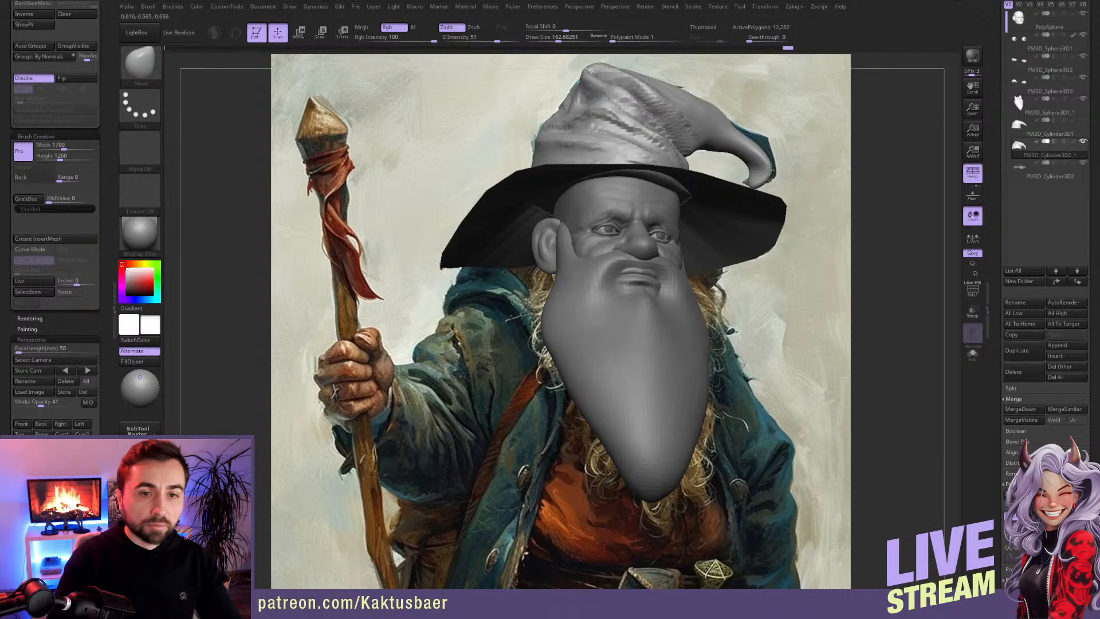
key("bracketleft")
mouse_move(715, 114)
left_mouse_down()
mouse_move(764, 132)
mouse_move(761, 163)
mouse_move(775, 162)
left_mouse_up()
left_click_drag(541, 139, 538, 138)
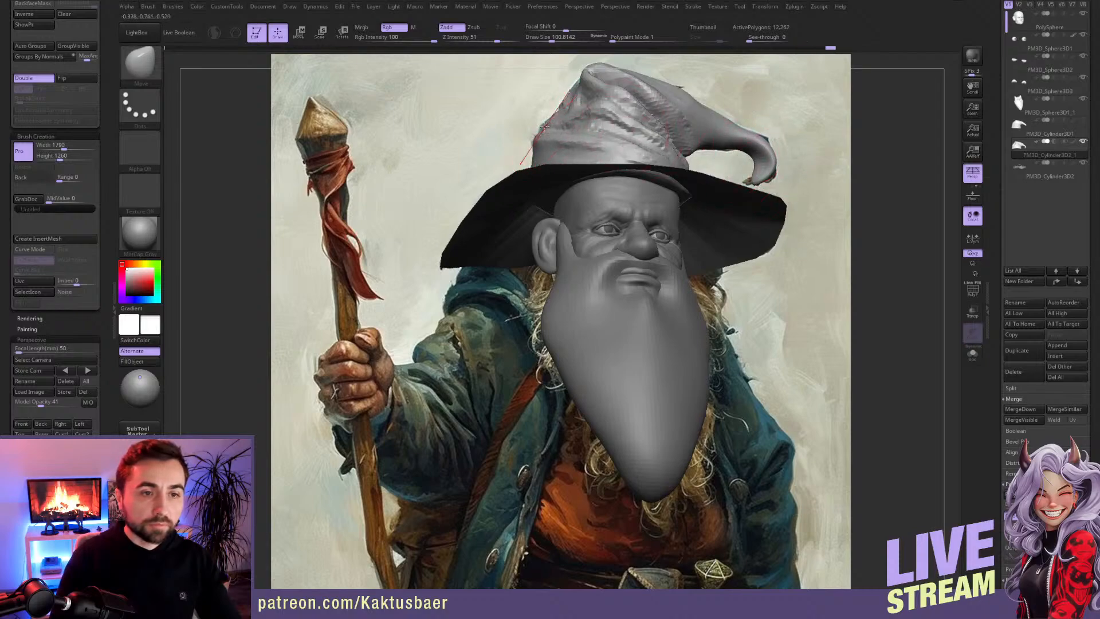
Step: Fit the crown's lower back edge to the brim with a large Move brush
mouse_move(557, 141)
right_mouse_down()
mouse_move(571, 227)
mouse_move(477, 276)
right_mouse_up()
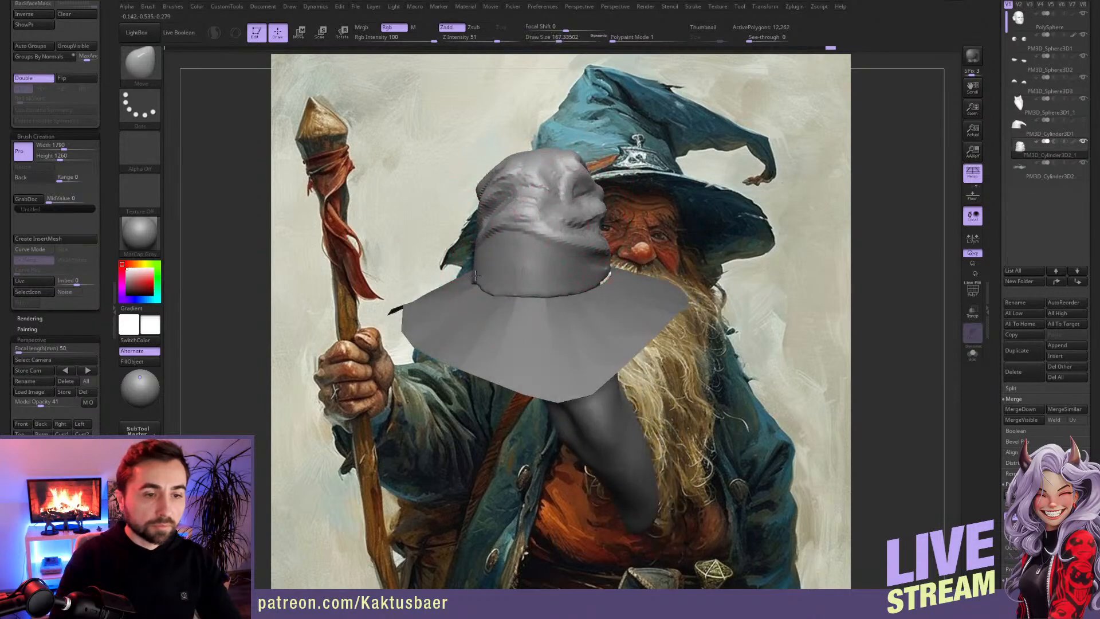
right_click_drag(599, 275, 589, 271)
left_click_drag(599, 276, 594, 274)
Step: Select the brim subtool, isolate it in Solo mode and display its PolyFrame
mouse_move(687, 309)
right_mouse_down()
mouse_move(604, 264)
mouse_move(679, 292)
mouse_move(644, 272)
mouse_move(645, 290)
mouse_move(775, 273)
right_mouse_up()
left_click(682, 294, "alt")
key("alt+s")
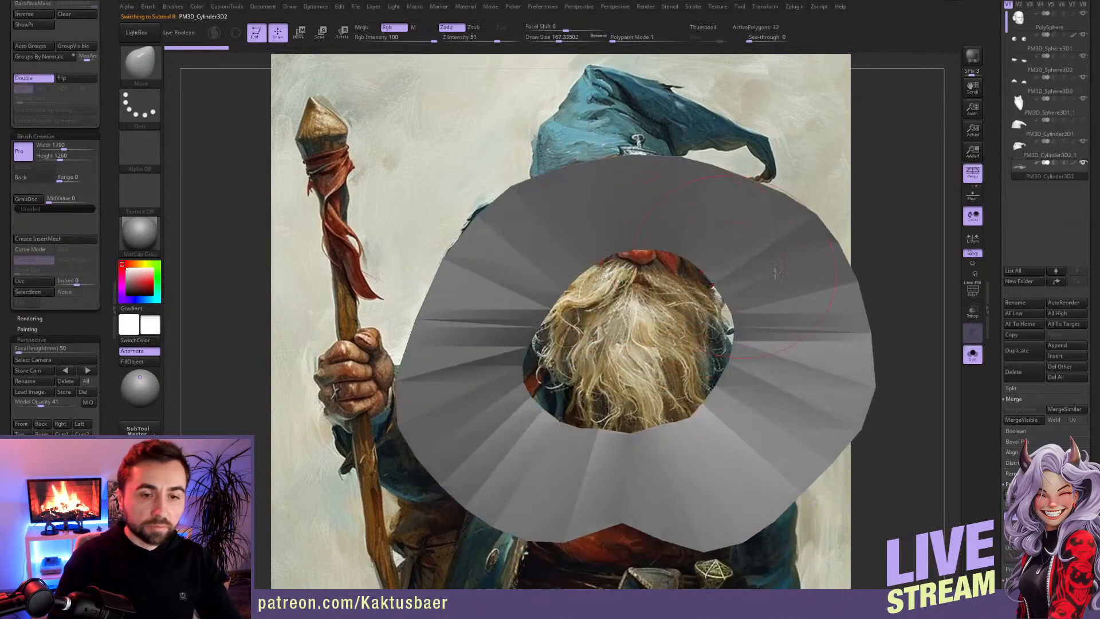
left_click(980, 292)
right_click_drag(747, 318, 744, 285)
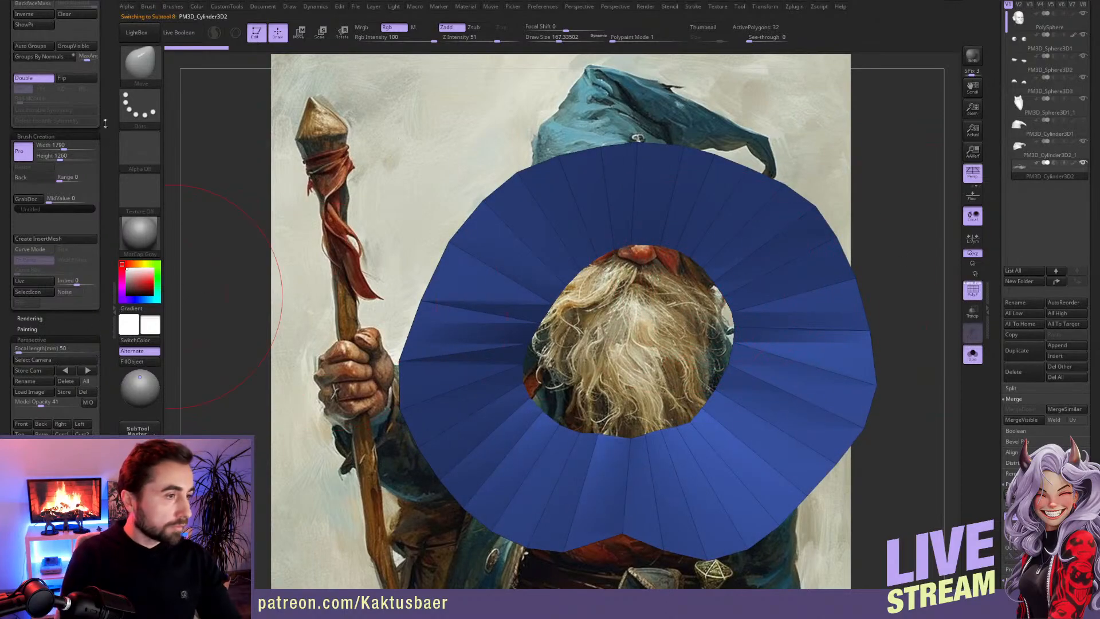
Step: Fill the brim mesh's openings with Close Holes
scroll(56, 136, "up", 5)
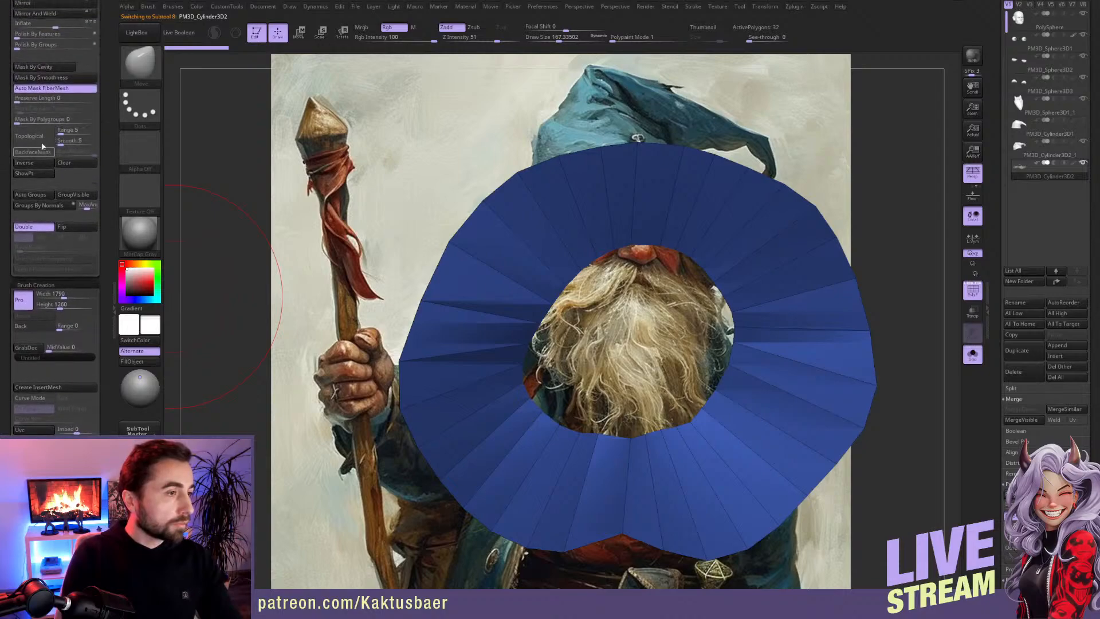
scroll(46, 98, "up", 5)
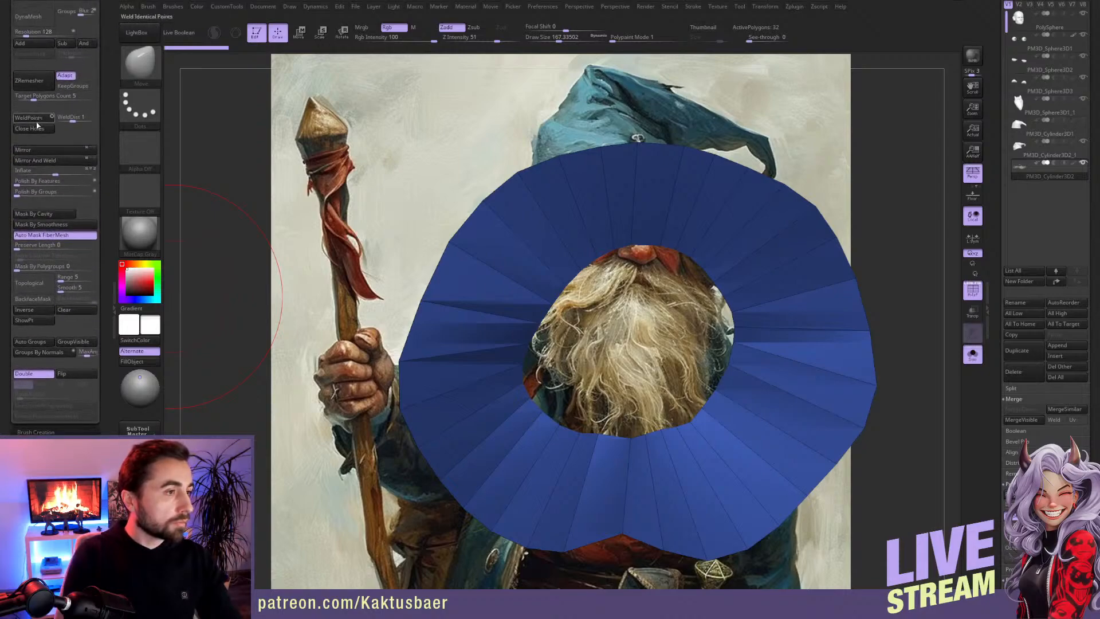
left_click(41, 130)
mouse_move(618, 401)
left_mouse_down()
mouse_move(595, 182)
mouse_move(601, 259)
left_mouse_up()
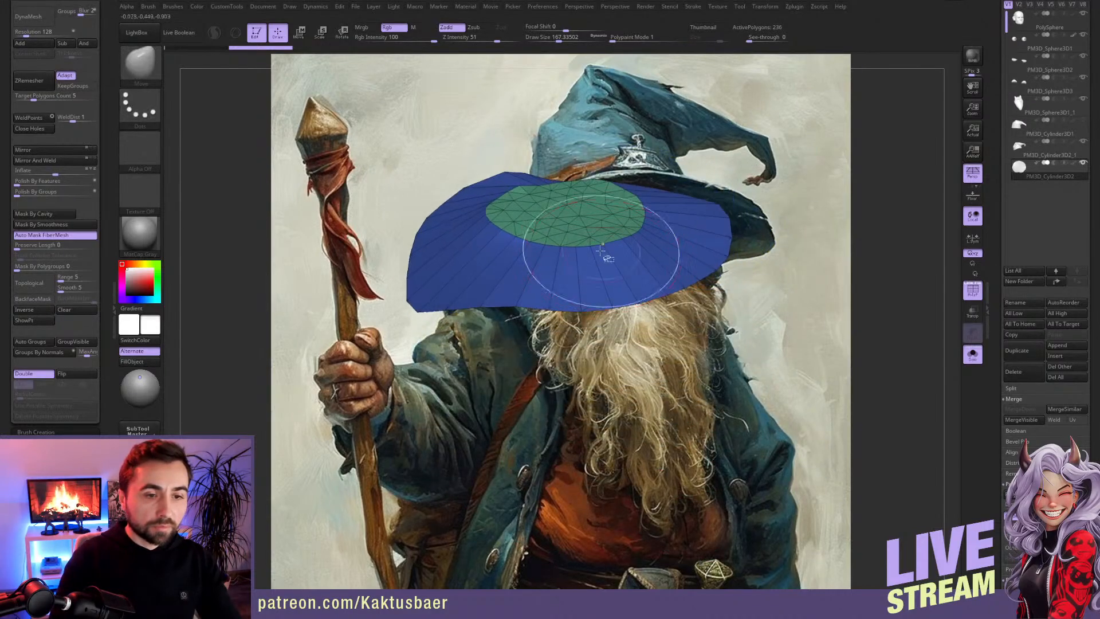
Step: Isolate the polygroup that fills the brim's holes, examine it from several angles and restore full visibility
mouse_move(590, 248)
right_mouse_down()
mouse_move(607, 195)
mouse_move(636, 203)
right_mouse_up()
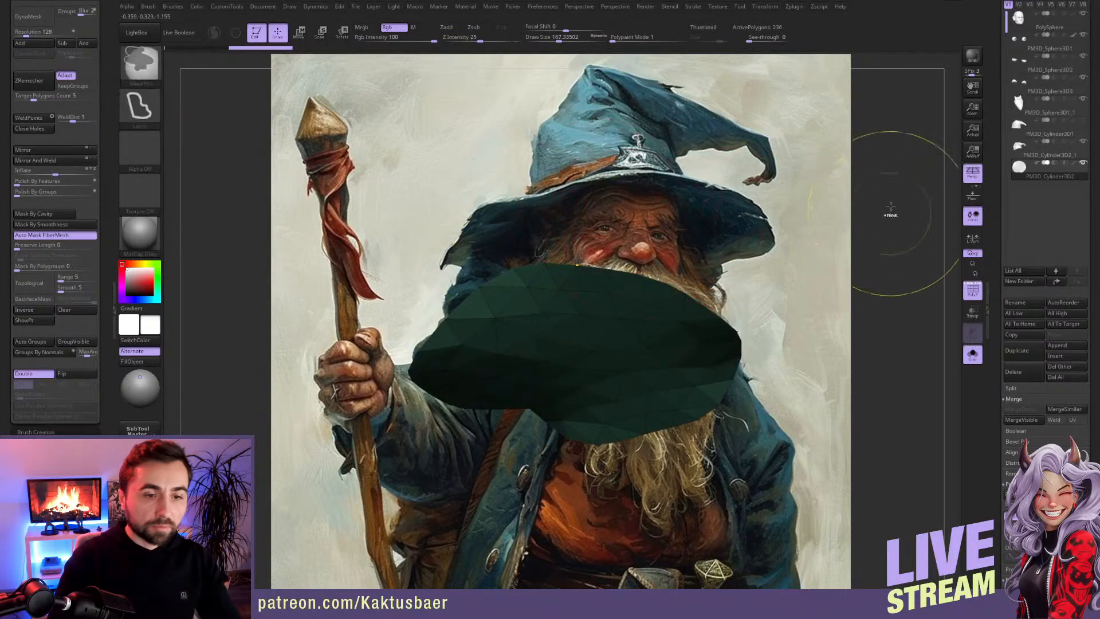
left_click(607, 297, "ctrl+shift")
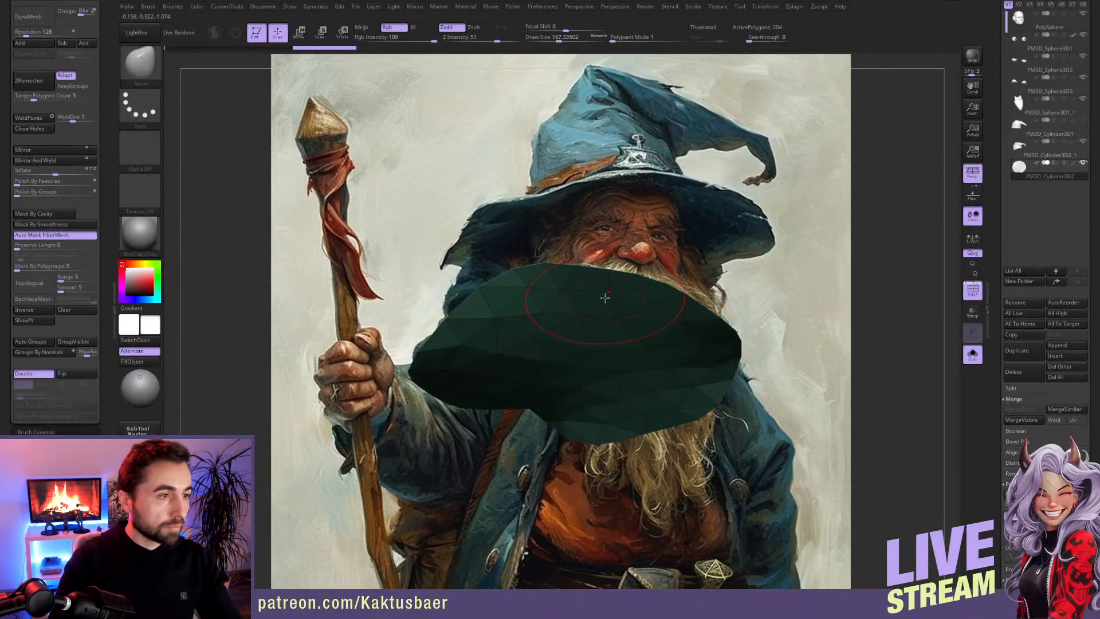
left_click_drag(875, 265, 884, 276, "ctrl+shift")
right_click_drag(871, 268, 857, 321)
left_click(857, 322, "ctrl+shift")
right_click_drag(773, 320, 759, 351)
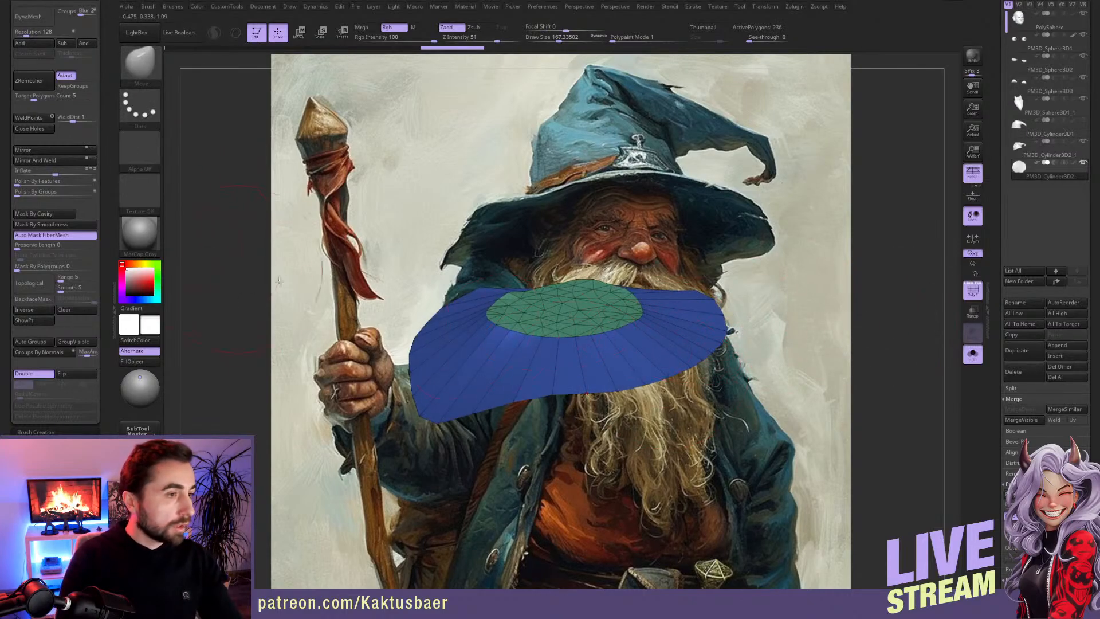
Step: Split the hole-filling caps into separate polygroups with Auto Groups and delete the brim's outer cap with Del Hidden
left_click(560, 339, "ctrl+shift")
left_click(36, 340)
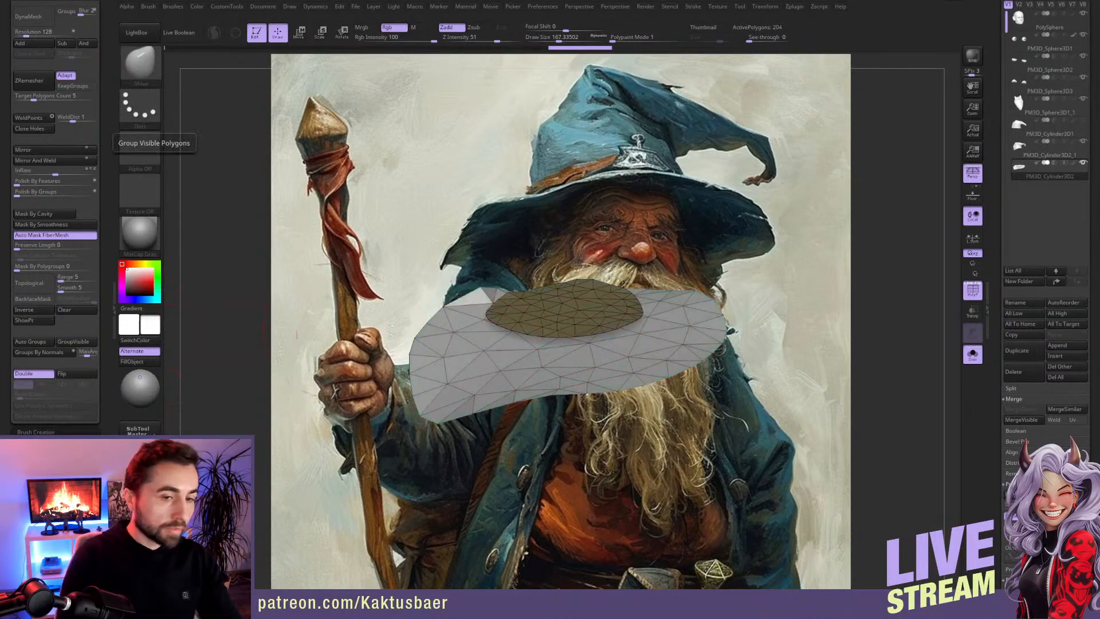
left_click(610, 331, "ctrl+shift")
right_click_drag(321, 366, 292, 265)
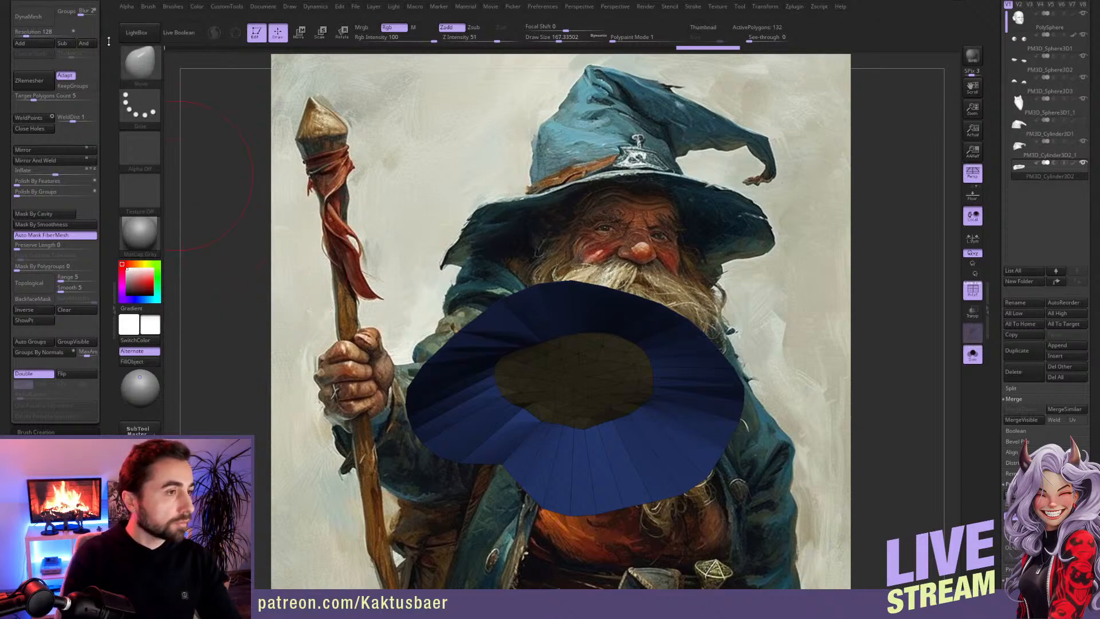
scroll(37, 122, "up", 6)
left_click(36, 119)
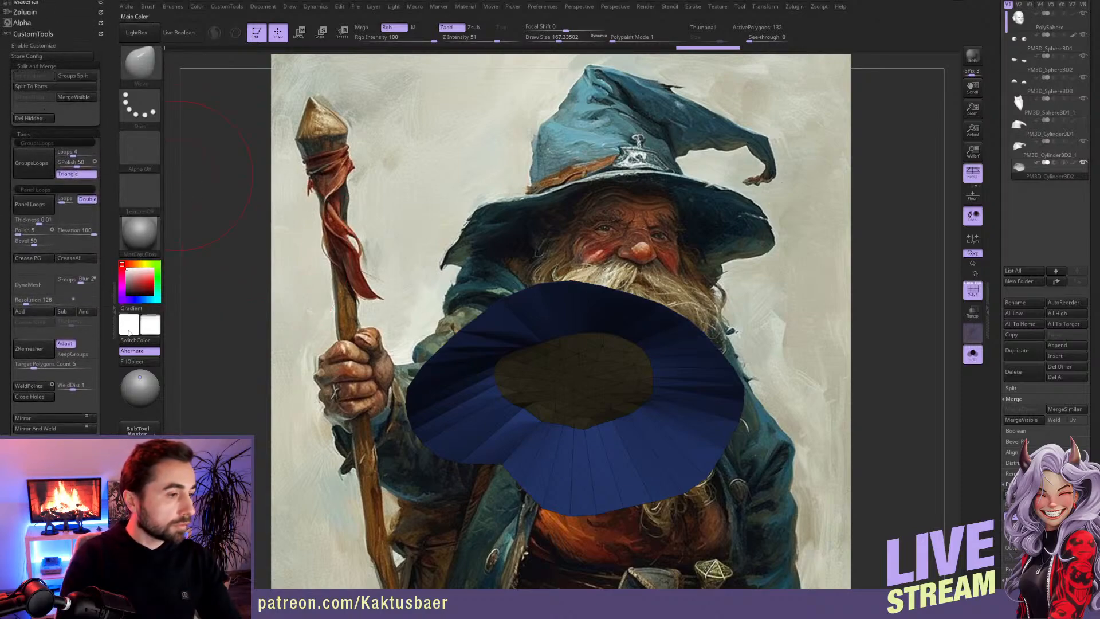
Step: Remesh the brim with ZRemesher at Target Polygons Count 1 with KeepGroups enabled, exit Solo mode and keep the brim selected
left_click(33, 363)
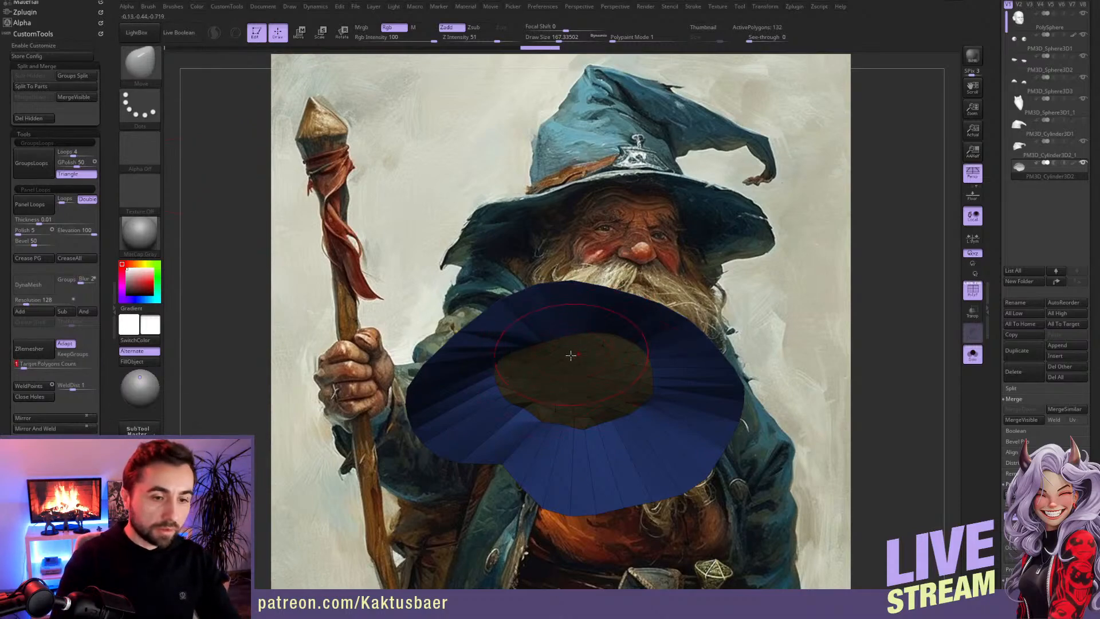
right_click_drag(568, 357, 569, 365)
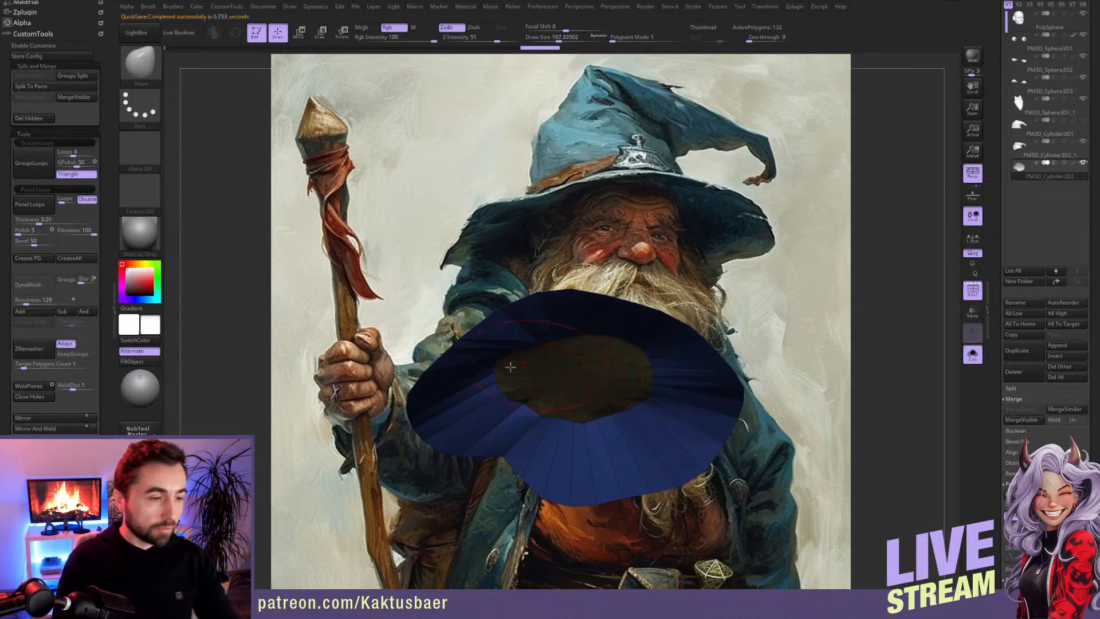
left_click(65, 356)
left_click(29, 348)
mouse_move(573, 385)
right_mouse_down()
mouse_move(567, 318)
mouse_move(575, 421)
mouse_move(565, 338)
mouse_move(578, 350)
mouse_move(649, 351)
mouse_move(629, 388)
right_mouse_up()
key("alt+s")
right_click_drag(496, 325, 516, 335)
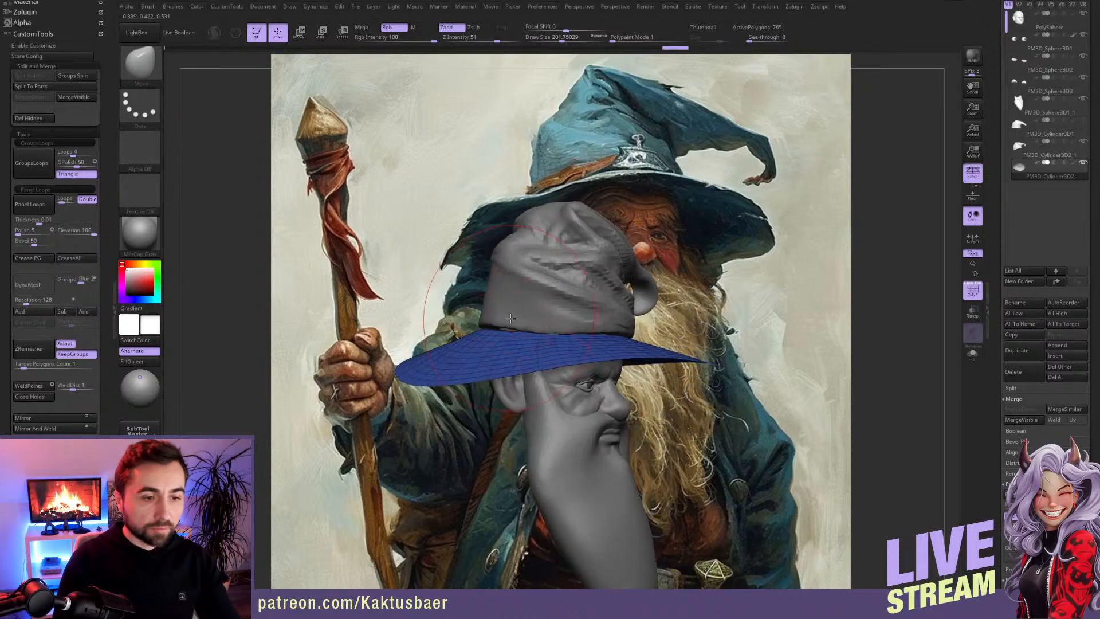
left_click(498, 322, "alt")
left_click(501, 349, "alt")
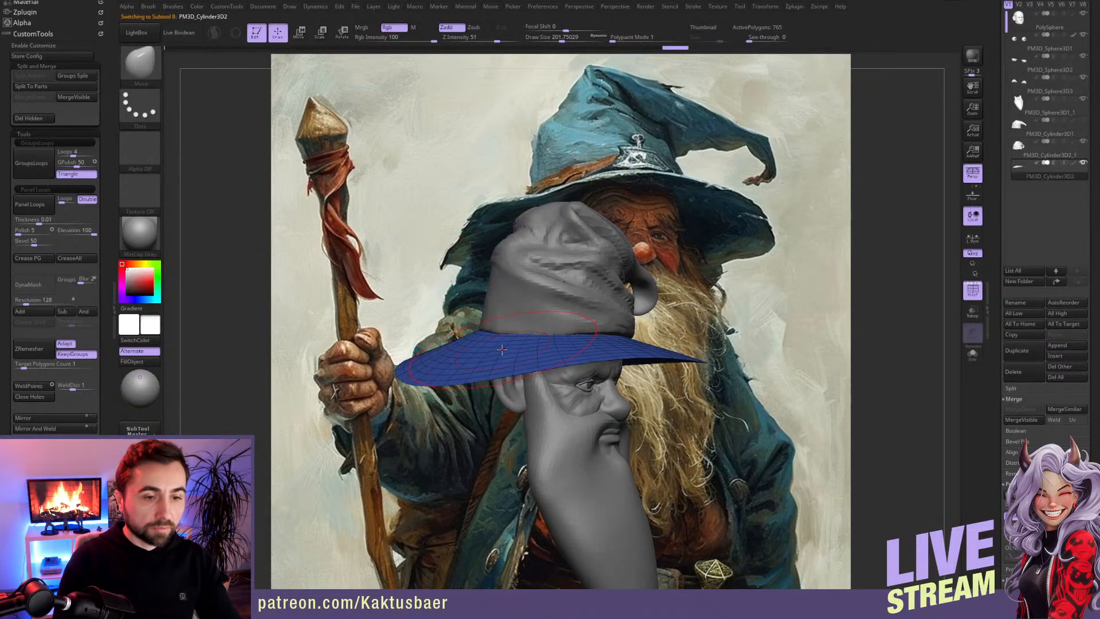
Step: Turn on Dynamic Subdiv for the brim and give it a slight dynamic Thickness
left_click_drag(994, 348, 990, 236)
left_click(1022, 280)
right_click_drag(589, 360, 565, 395)
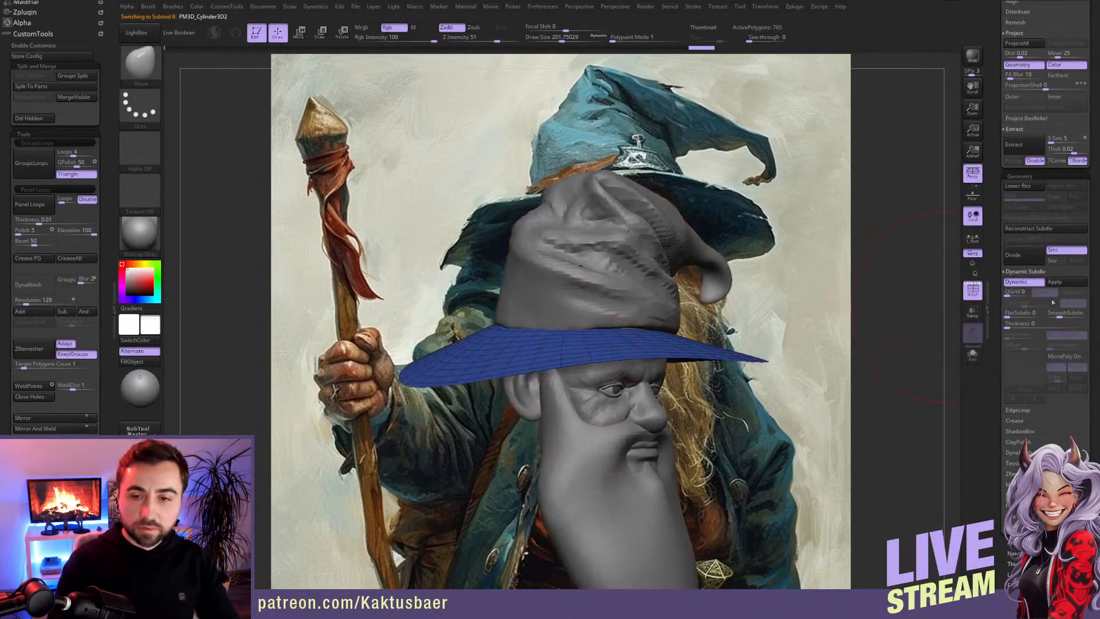
left_click(1016, 325)
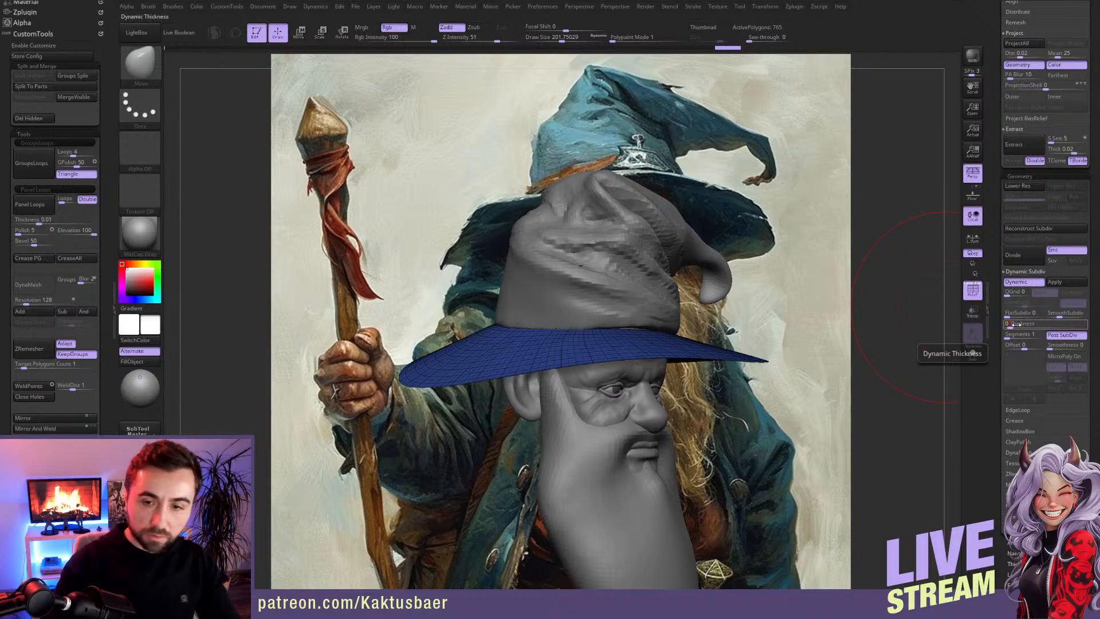
left_click_drag(1013, 324, 1014, 324)
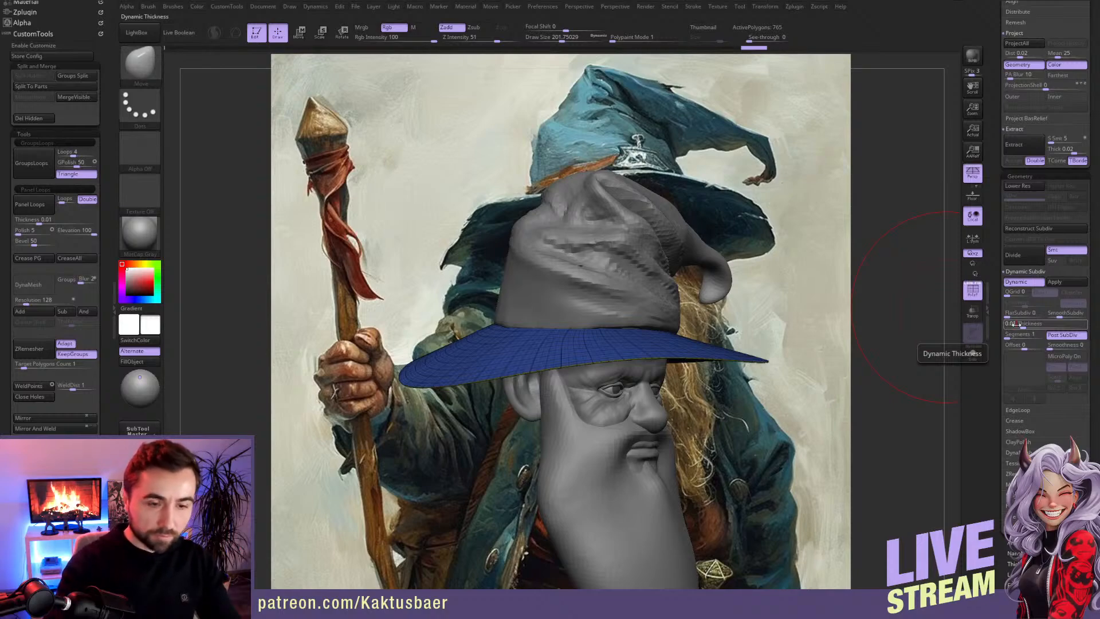
left_click_drag(1014, 324, 1015, 324)
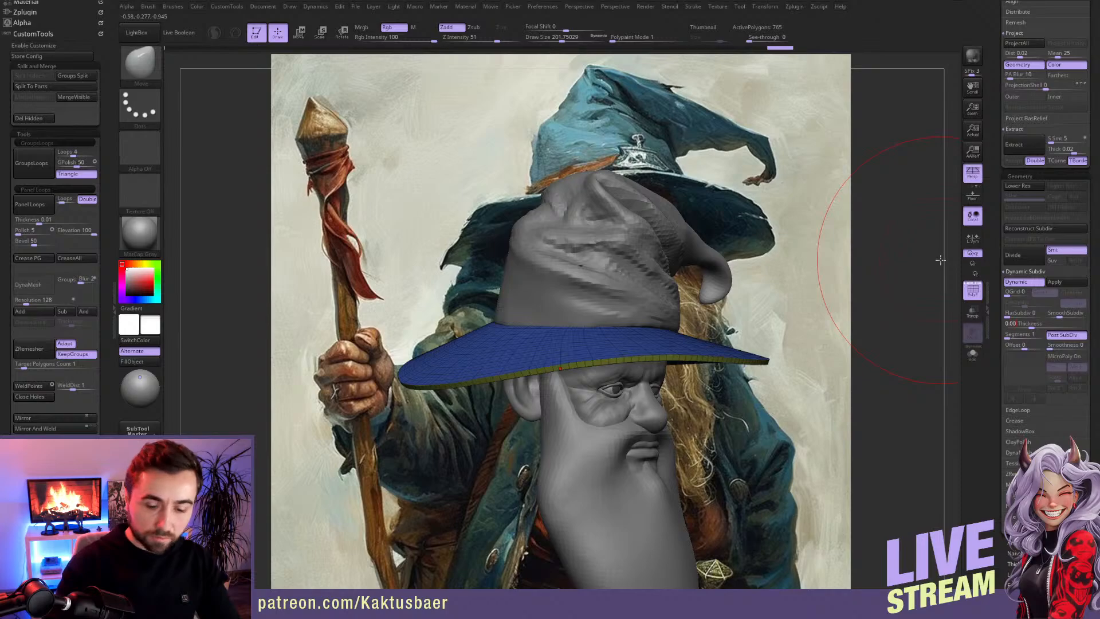
left_click_drag(940, 260, 805, 317)
left_click_drag(940, 292, 707, 330)
left_click(1020, 283)
Step: Reshape the thickened brim around the head with the Move brush at a larger draw size
mouse_move(825, 338)
left_mouse_down()
mouse_move(534, 349)
mouse_move(554, 363)
left_mouse_up()
left_click_drag(367, 452, 510, 403)
right_click_drag(510, 403, 567, 415)
key("]")
right_click_drag(447, 396, 490, 438)
left_click_drag(502, 445, 507, 436)
right_click_drag(515, 441, 481, 427)
left_click_drag(487, 439, 491, 429)
left_click_drag(558, 401, 561, 396)
mouse_move(796, 436)
right_mouse_down()
mouse_move(651, 413)
mouse_move(584, 340)
mouse_move(400, 367)
right_mouse_up()
Step: Select the hat's crown and adjust its overall silhouette with the Move brush
left_click(578, 342, "alt")
left_click_drag(400, 366, 403, 357)
mouse_move(403, 356)
right_mouse_down()
mouse_move(458, 358)
mouse_move(420, 341)
right_mouse_up()
key("s")
left_click(409, 341)
left_click_drag(407, 353, 350, 371)
mouse_move(350, 369)
right_mouse_down()
mouse_move(395, 366)
mouse_move(368, 360)
right_mouse_up()
left_click_drag(369, 359, 359, 371)
mouse_move(356, 351)
right_mouse_down()
mouse_move(481, 320)
mouse_move(553, 272)
right_mouse_up()
Step: Refine the crown's drooping bend and hooked tip with the Move brush, varying the draw size
key("bracketleft")
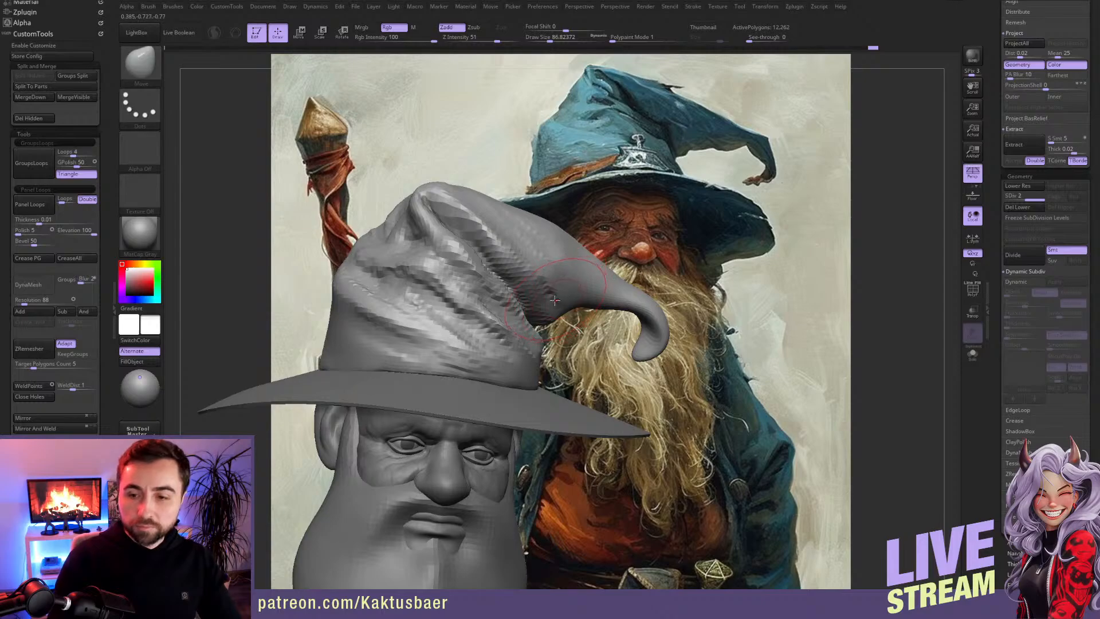
right_click_drag(556, 285, 547, 291)
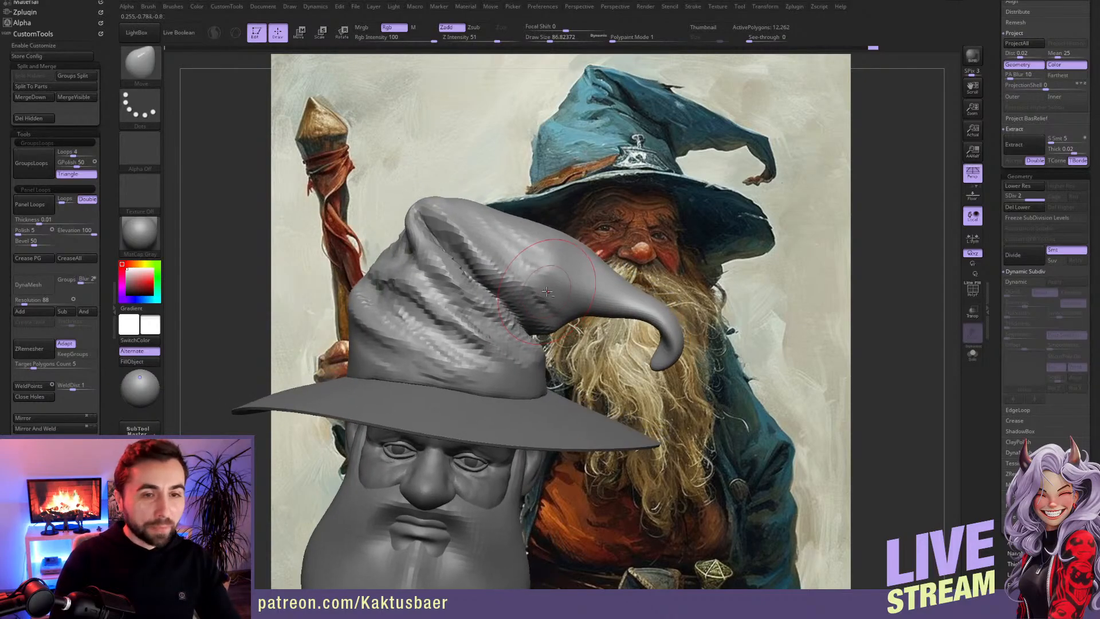
key("bracketleft")
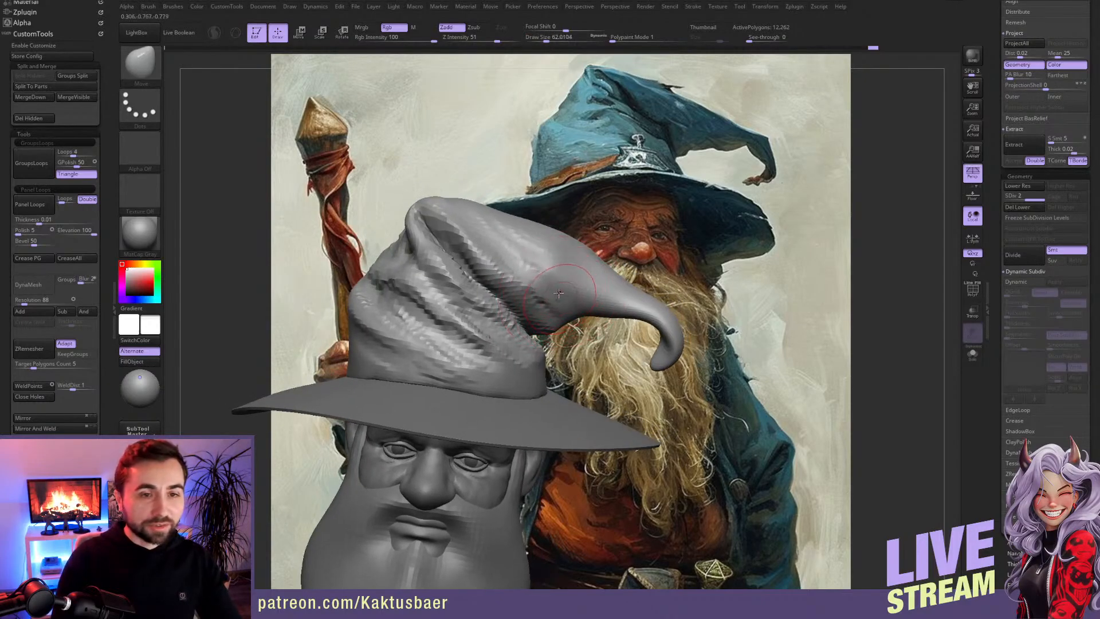
key("b")
key("c")
key("b")
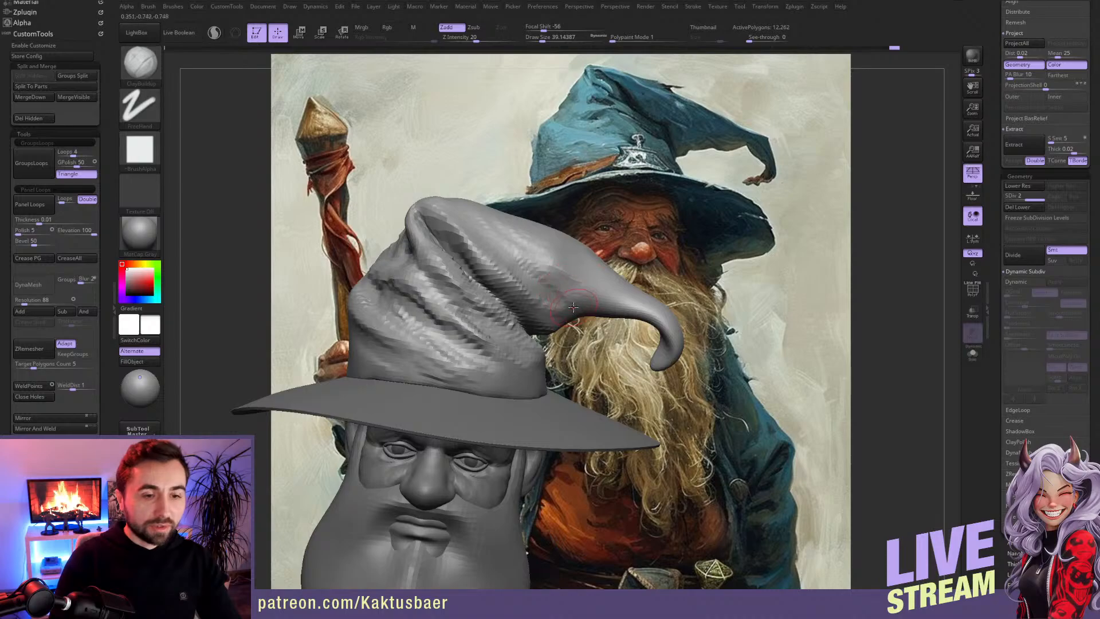
key("b")
key("m")
key("v")
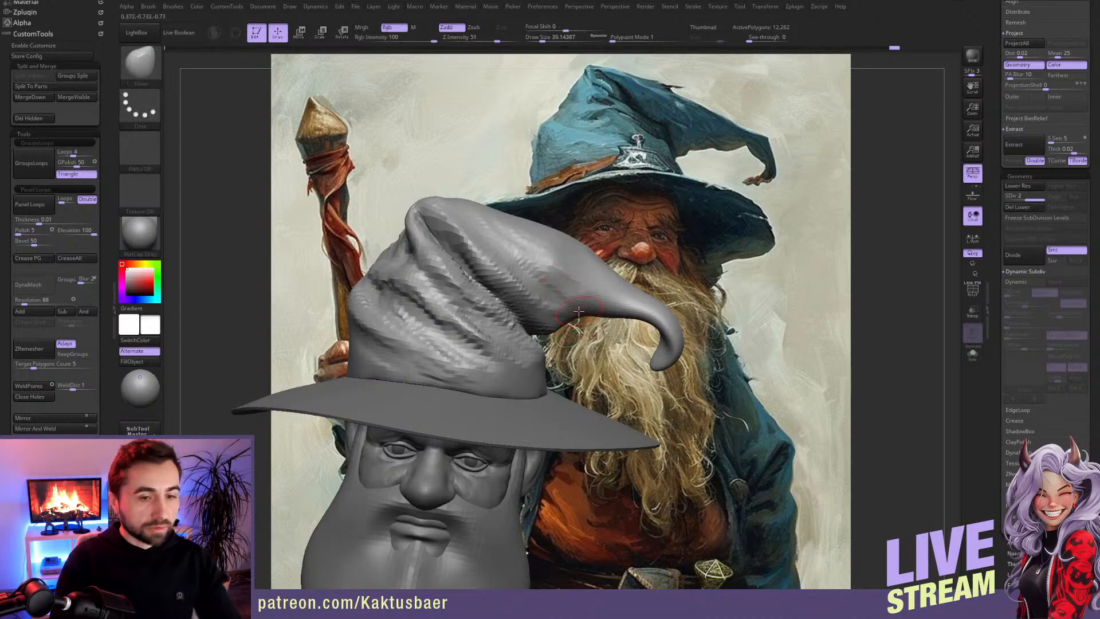
right_click_drag(595, 321, 596, 348)
key("shift")
key("s")
left_click_drag(565, 294, 569, 293)
right_click_drag(619, 279, 653, 310)
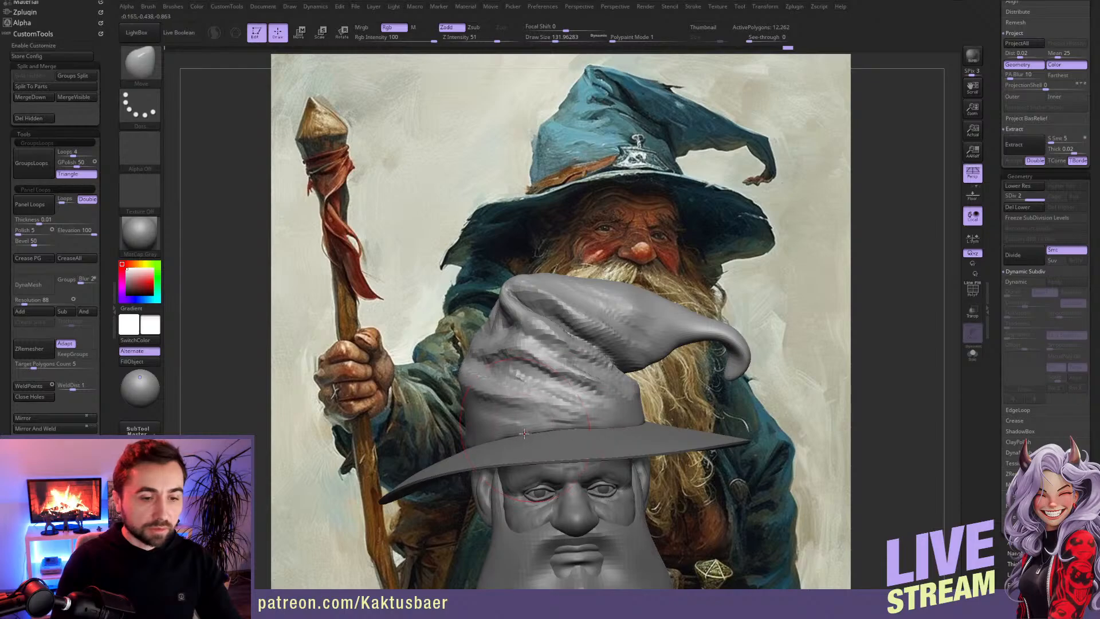
Step: Nudge the folds on the crown's lower front with the Move brush at draw size about 44
right_click_drag(591, 412, 557, 397, "alt")
key("s")
left_click_drag(560, 385, 554, 384)
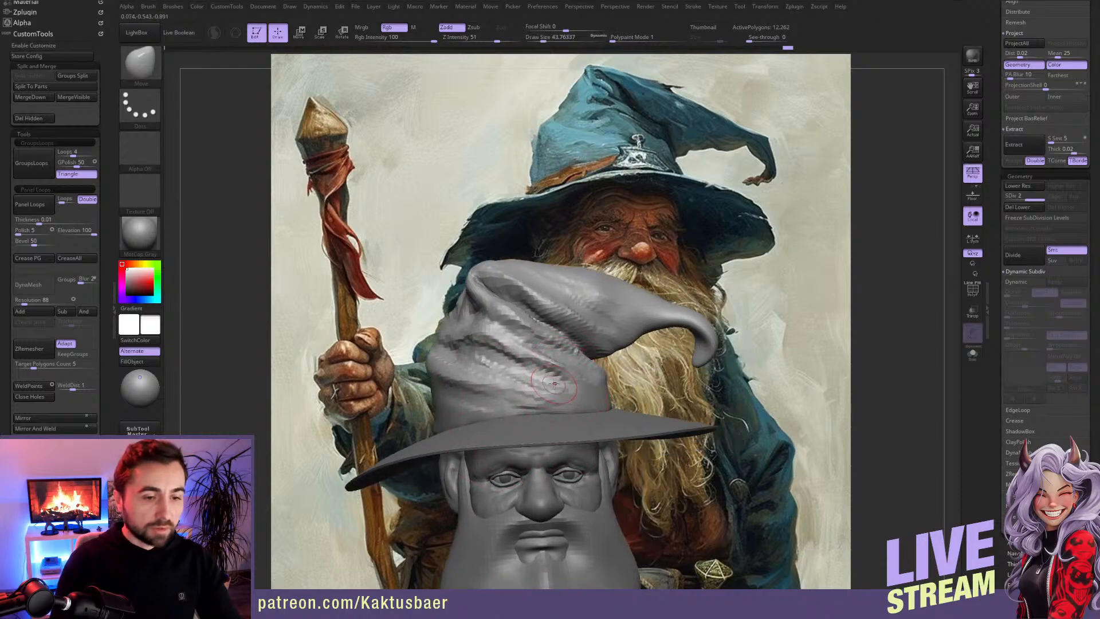
mouse_move(532, 385)
right_mouse_down()
mouse_move(508, 384)
mouse_move(530, 373)
right_mouse_up()
Step: Build up fabric folds on the side and back of the crown with the ClayBuildup brush
key("b")
key("c")
key("b")
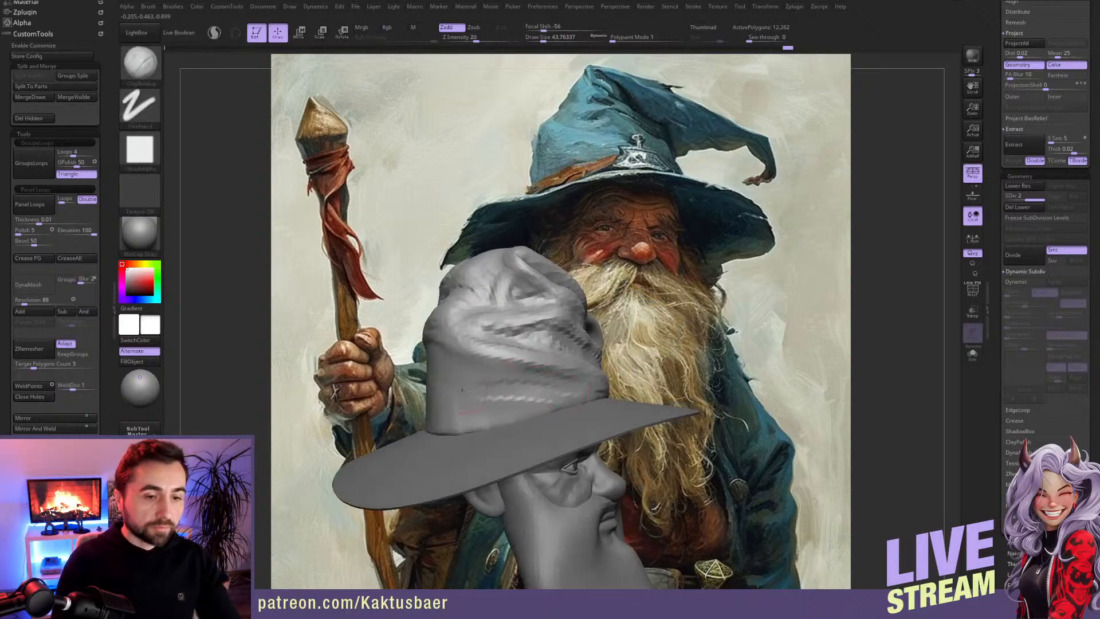
mouse_move(448, 359)
right_mouse_down()
mouse_move(531, 344)
mouse_move(502, 309)
right_mouse_up()
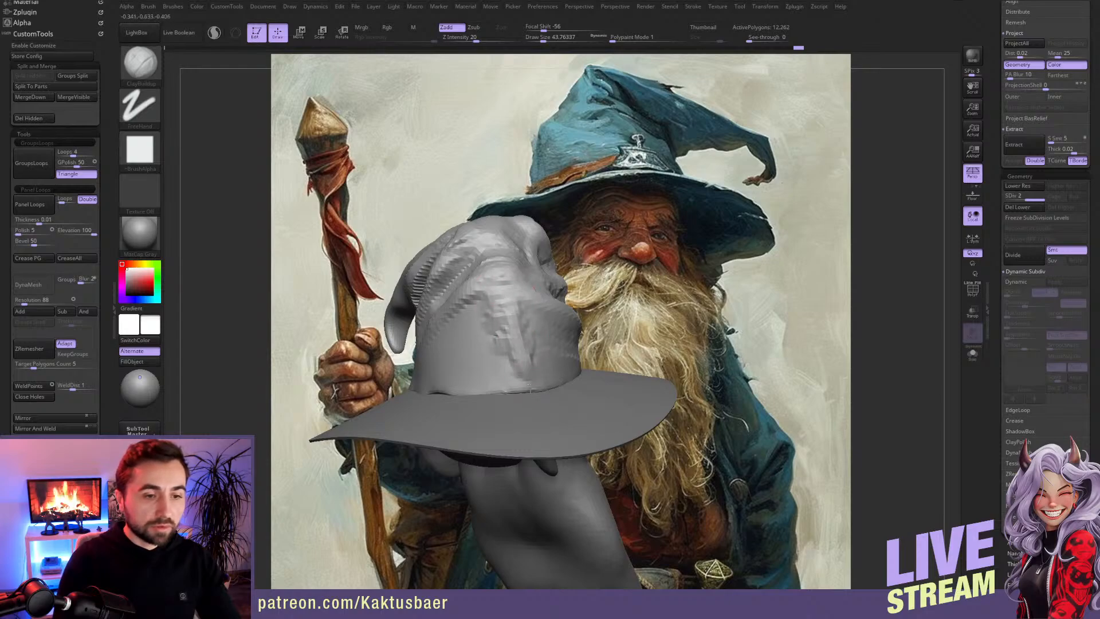
right_click_drag(506, 386, 507, 343)
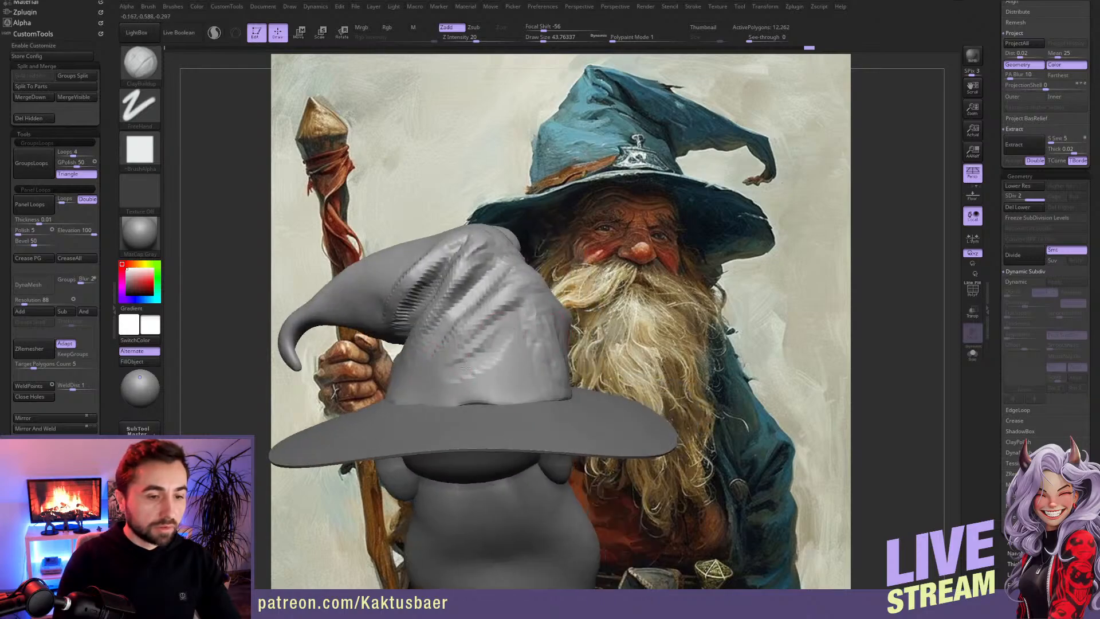
mouse_move(436, 387)
right_mouse_down()
mouse_move(504, 383)
mouse_move(487, 385)
right_mouse_up()
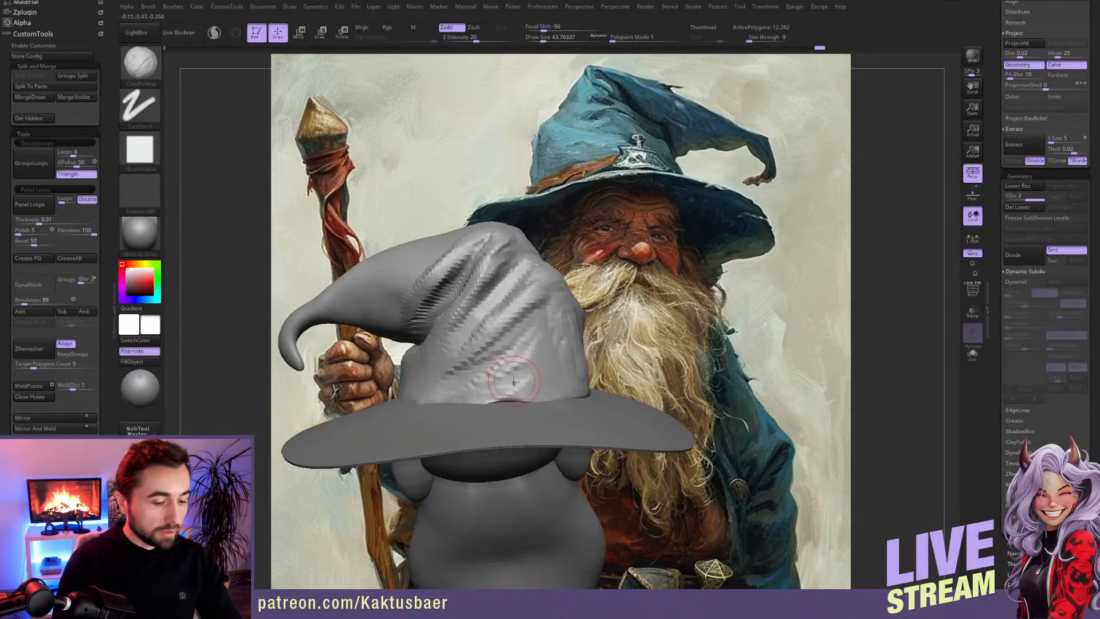
left_click_drag(503, 376, 502, 388, "shift")
Step: Select the beard subtool, enable BackfaceMask and pull its back section over the head beneath the brim with the Move brush
mouse_move(508, 389)
right_mouse_down()
mouse_move(625, 384)
mouse_move(579, 372)
mouse_move(555, 332)
mouse_move(548, 404)
mouse_move(573, 402)
right_mouse_up()
left_click(541, 406, "alt")
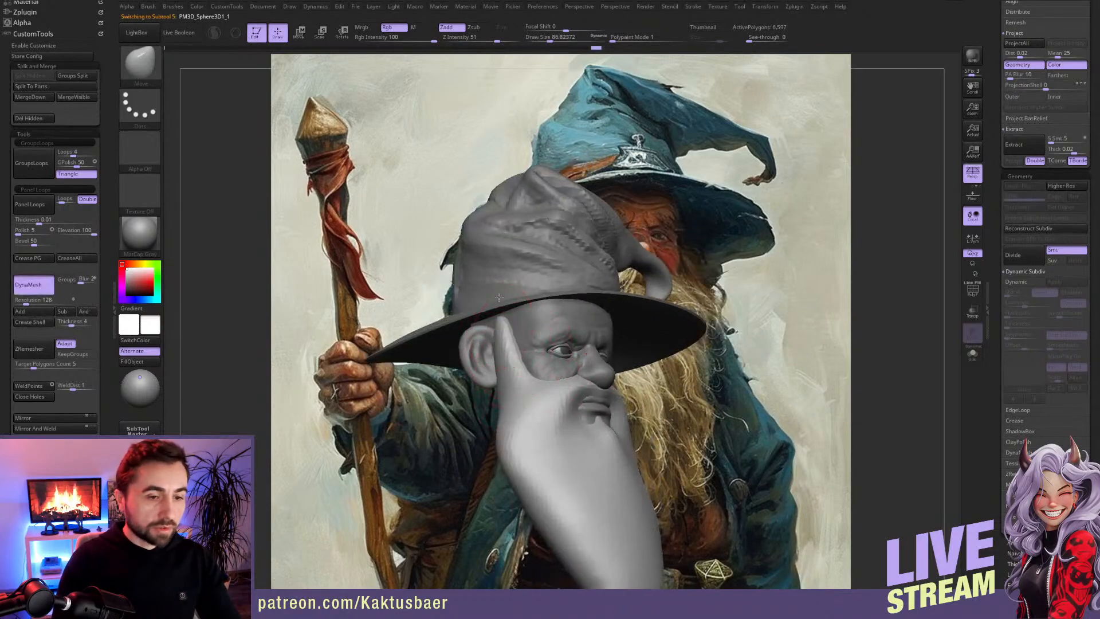
right_click_drag(499, 323, 490, 325)
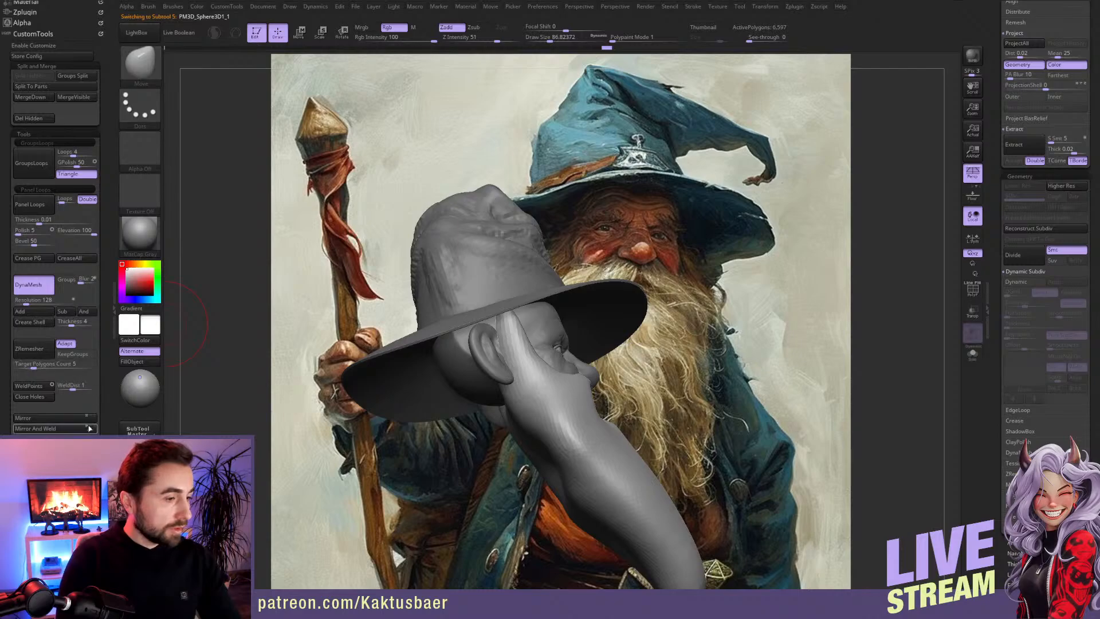
scroll(81, 313, "down", 5)
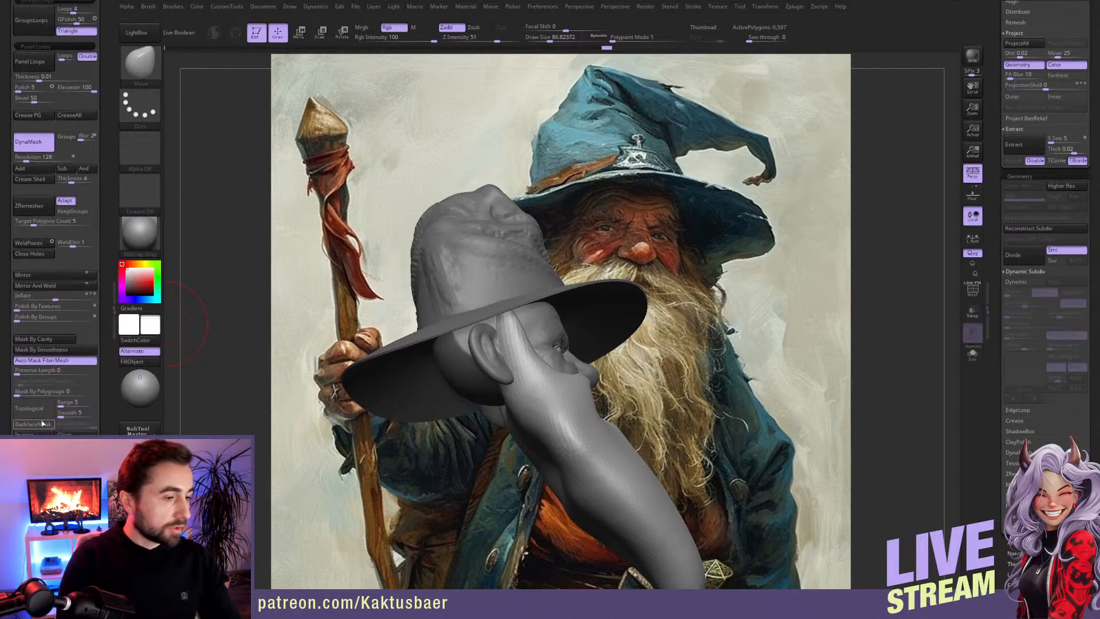
right_click_drag(485, 347, 491, 296)
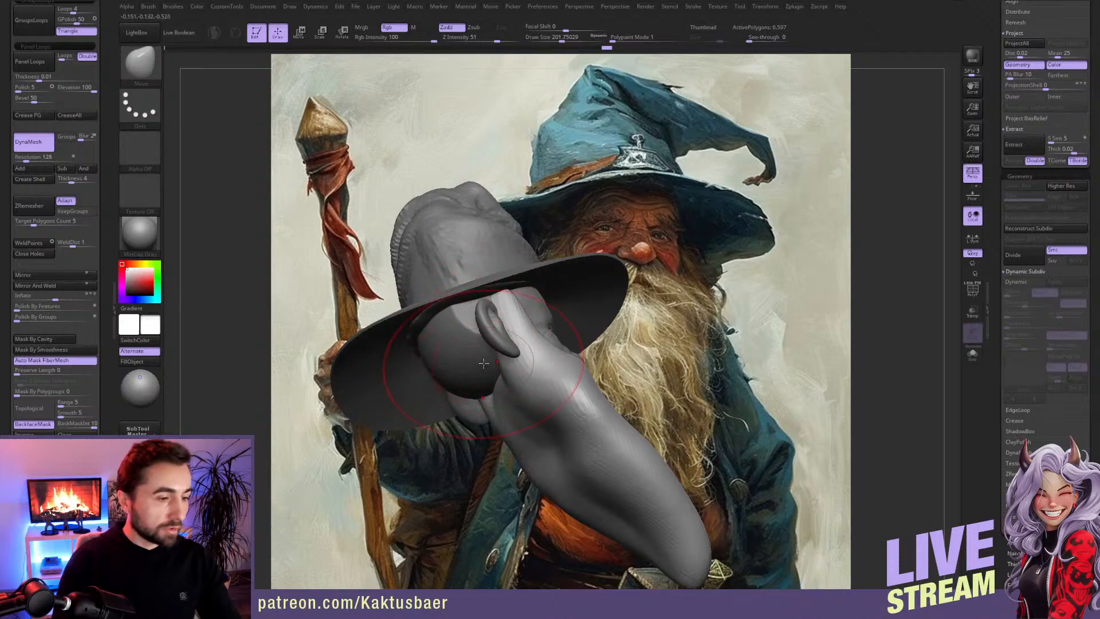
right_click_drag(484, 364, 486, 329)
left_click_drag(487, 375, 461, 363)
mouse_move(461, 299)
right_mouse_down()
mouse_move(459, 351)
mouse_move(438, 333)
right_mouse_up()
Step: Isolate the beard in Solo mode, raise its upper back edge, update its DynaMesh at resolution 128 and restore the other subtools
key("alt+s")
key("bracketleft")
key("bracketleft")
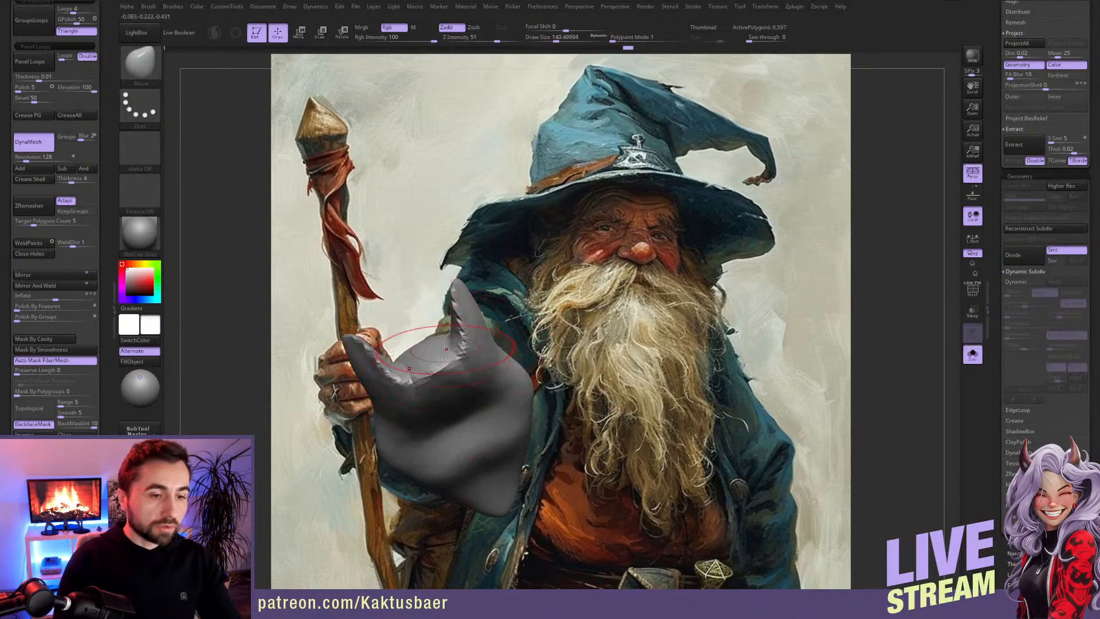
left_click_drag(429, 328, 424, 302)
right_click_drag(430, 318, 461, 330)
left_click_drag(256, 180, 266, 328, "ctrl")
right_click_drag(367, 339, 435, 337)
mouse_move(433, 341)
left_mouse_down()
mouse_move(405, 348)
mouse_move(430, 338)
left_mouse_up()
mouse_move(432, 334)
right_mouse_down()
mouse_move(493, 384)
mouse_move(451, 368)
right_mouse_up()
mouse_move(457, 330)
left_mouse_down()
mouse_move(485, 339)
mouse_move(478, 297)
mouse_move(472, 309)
mouse_move(542, 338)
left_mouse_up()
mouse_move(444, 297)
right_mouse_down()
mouse_move(455, 370)
mouse_move(328, 376)
right_mouse_up()
key("alt+s")
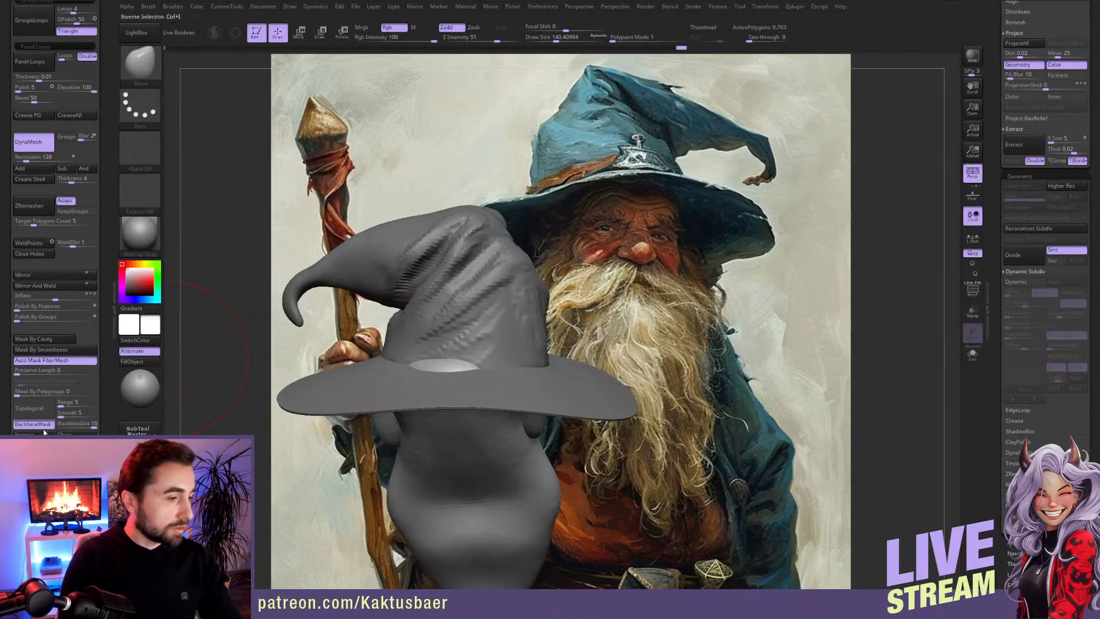
Step: Turn off BackfaceMask and shape the hair at the back of the head and behind the ear with the Move brush
key("s")
left_click_drag(436, 367, 446, 383)
right_click_drag(447, 401, 464, 364)
key("s")
left_click_drag(487, 343, 488, 327)
mouse_move(491, 355)
right_mouse_down()
mouse_move(519, 365)
mouse_move(531, 338)
right_mouse_up()
left_click_drag(540, 339, 536, 334)
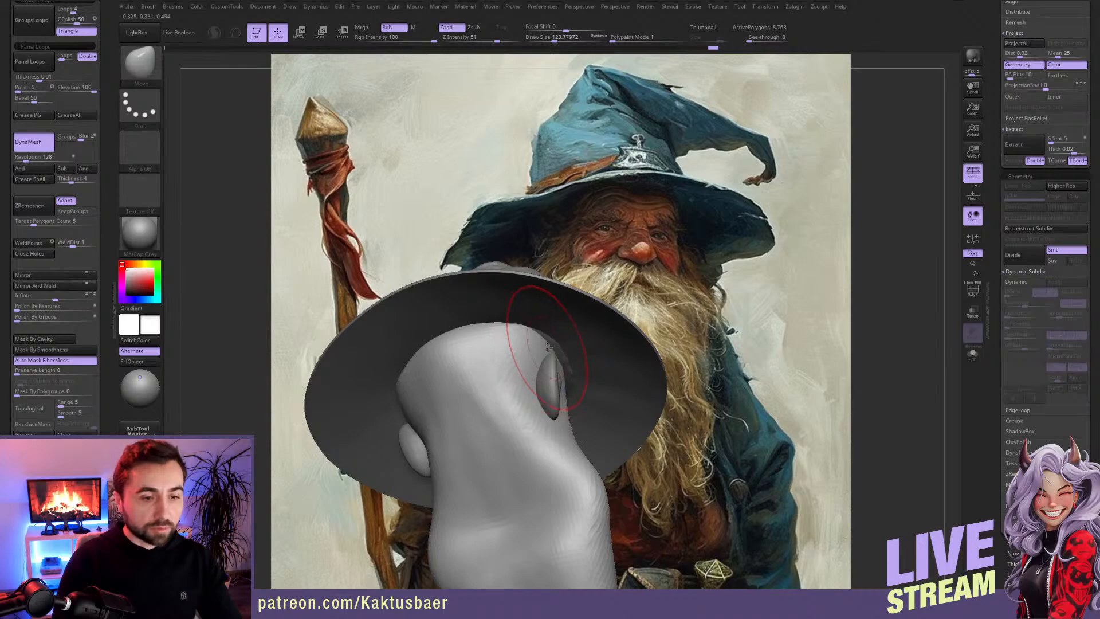
right_click_drag(543, 367, 546, 351)
left_click_drag(544, 354, 531, 377)
Step: Adjust the sideburn in front of the ear with the Move brush at draw size about 80
key("s")
mouse_move(531, 379)
right_mouse_down()
mouse_move(545, 408)
mouse_move(519, 401)
mouse_move(555, 340)
mouse_move(560, 318)
mouse_move(546, 324)
mouse_move(556, 291)
mouse_move(543, 334)
right_mouse_up()
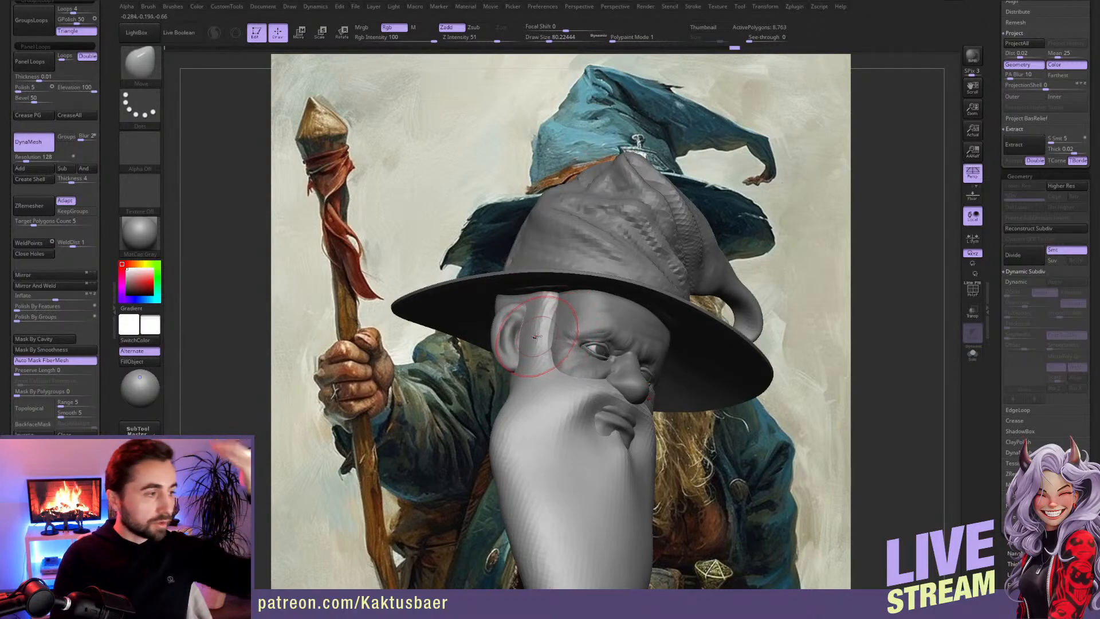
mouse_move(538, 336)
right_mouse_down()
mouse_move(535, 288)
mouse_move(481, 314)
mouse_move(559, 321)
mouse_move(449, 332)
right_mouse_up()
key("shift")
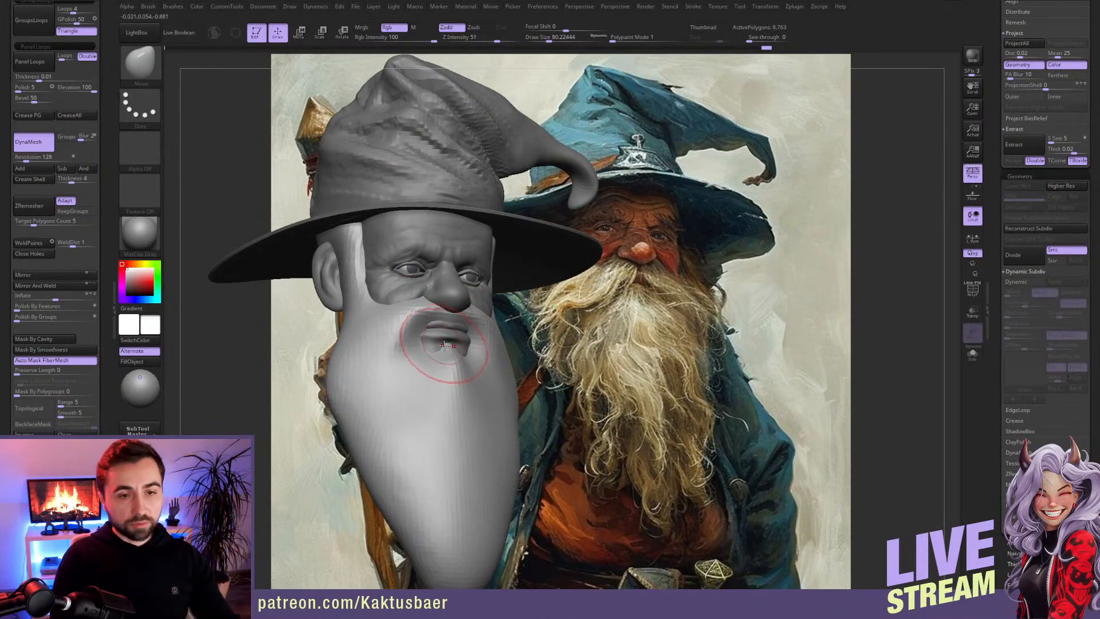
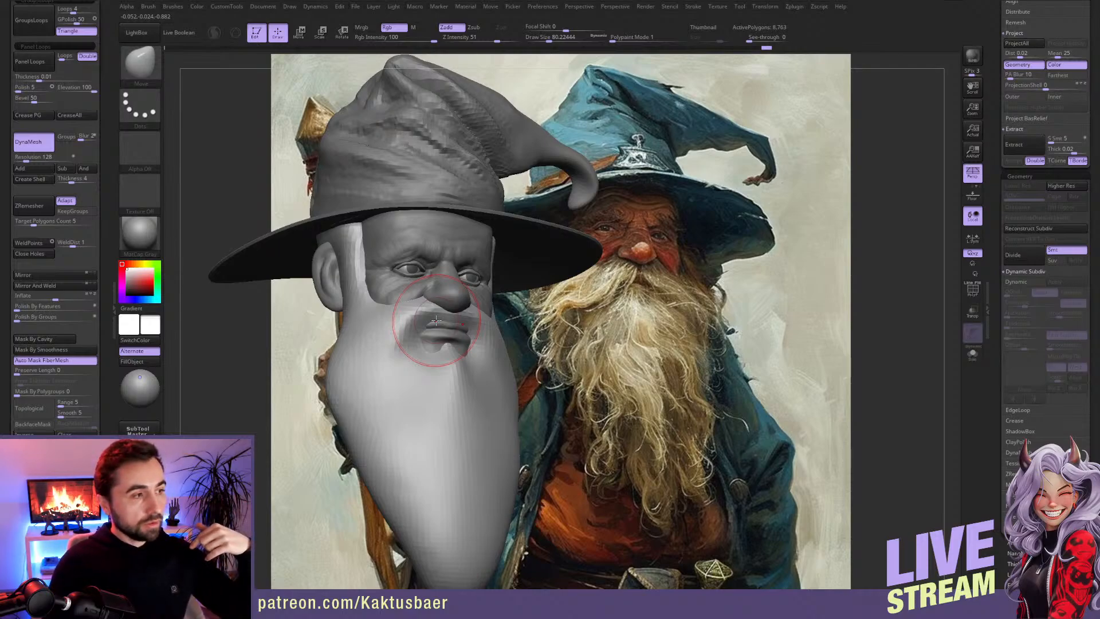
Step: Select the hat brim subtool and recall the stored camera view that matches the painted reference
left_click(542, 253, "alt")
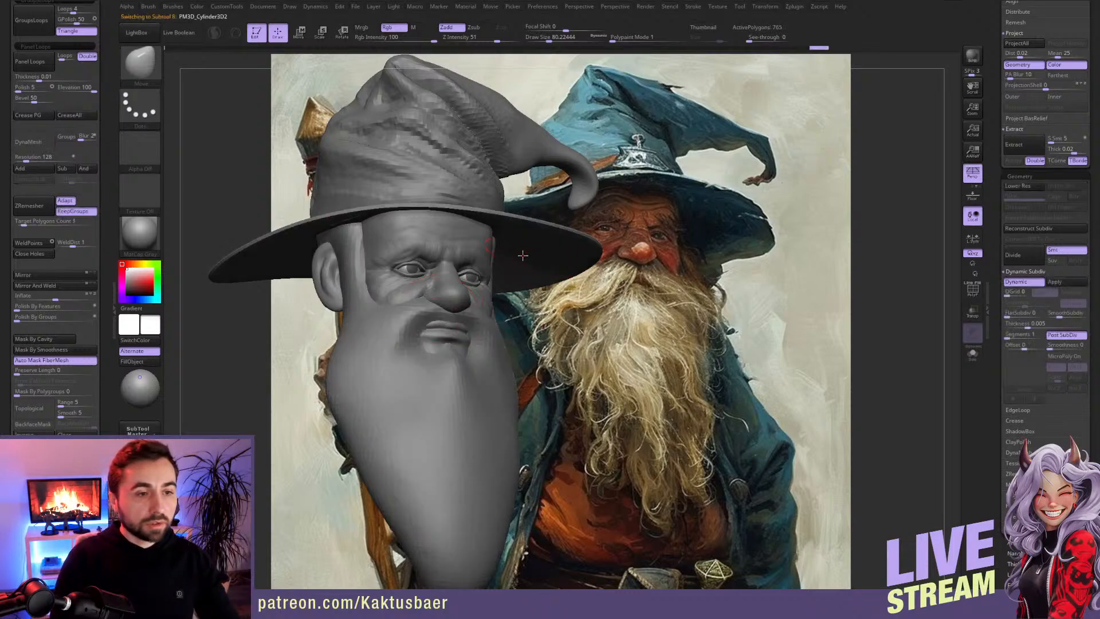
right_click_drag(453, 232, 462, 268, "alt")
left_click_drag(109, 393, 105, 290)
left_click(23, 400)
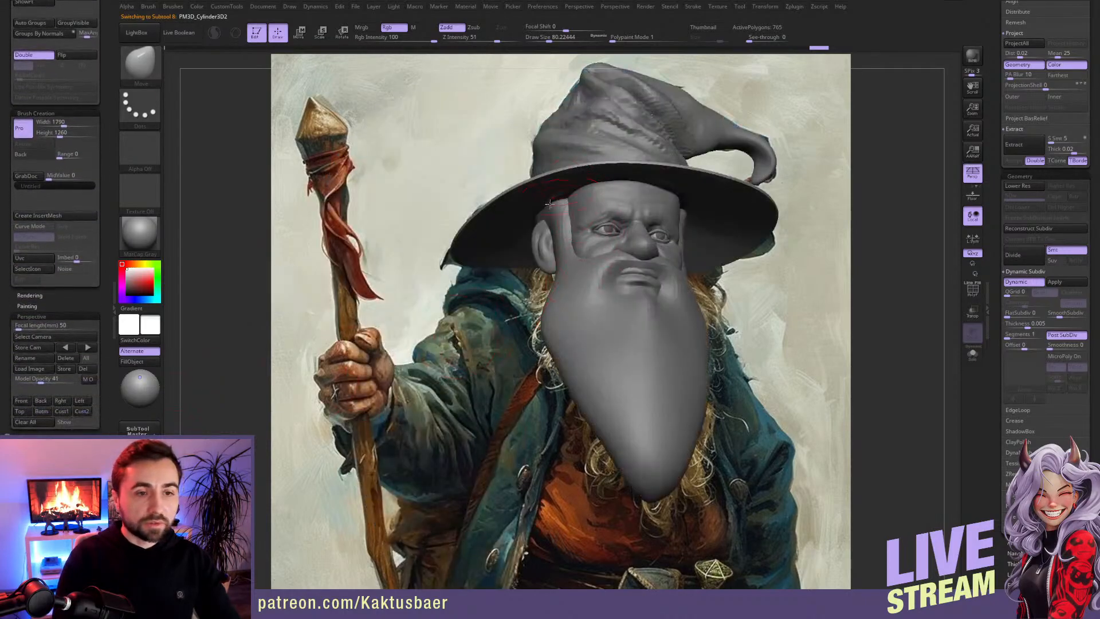
Step: Pull the brim's left tip and front rim onto the painted outline with the Move brush at draw sizes about 104 and 154
key("s")
left_click_drag(435, 277, 424, 296)
key("s")
left_click_drag(468, 262, 474, 262)
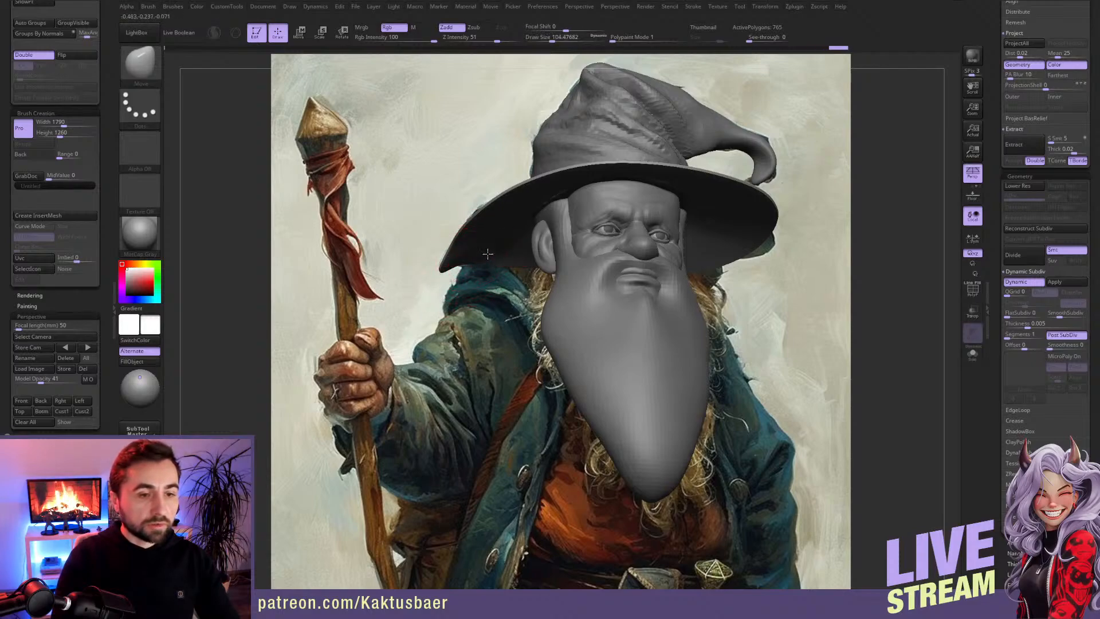
mouse_move(491, 208)
left_mouse_down()
mouse_move(568, 190)
mouse_move(466, 217)
mouse_move(476, 207)
left_mouse_up()
key("s")
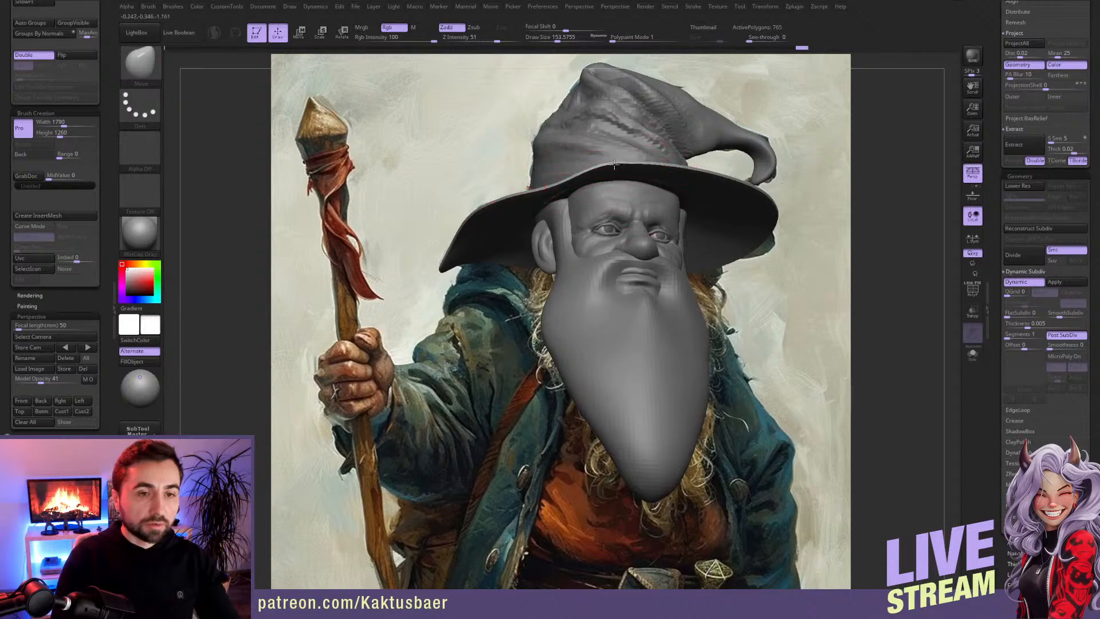
left_click_drag(614, 170, 613, 173)
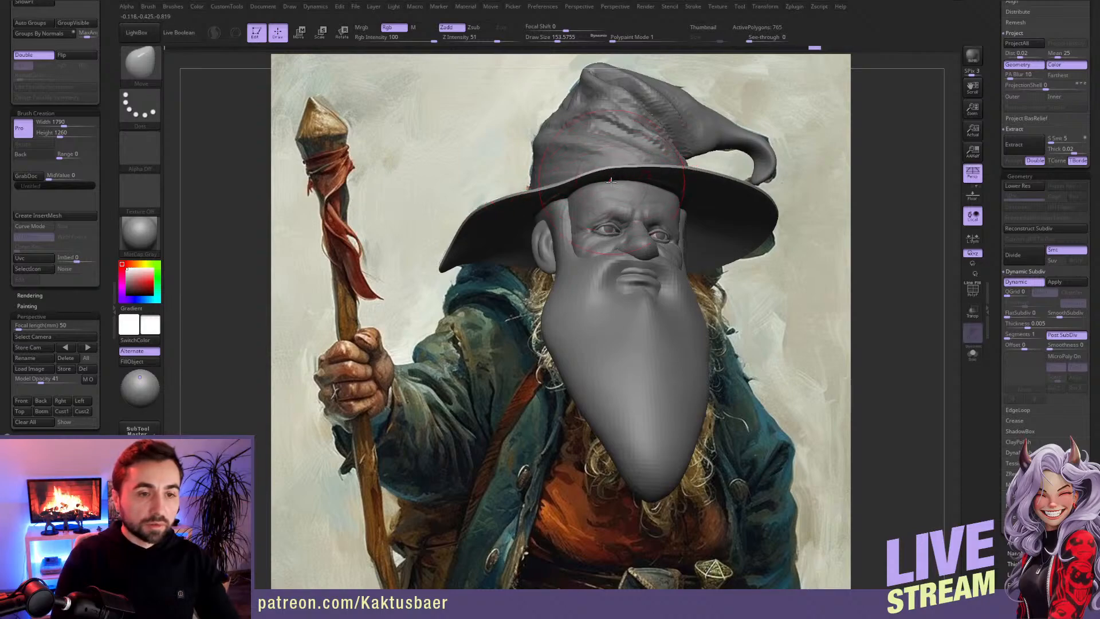
Step: Isolate the brim in Solo mode and fit its right and front edges to the painted outline with the Move brush
key("alt+s")
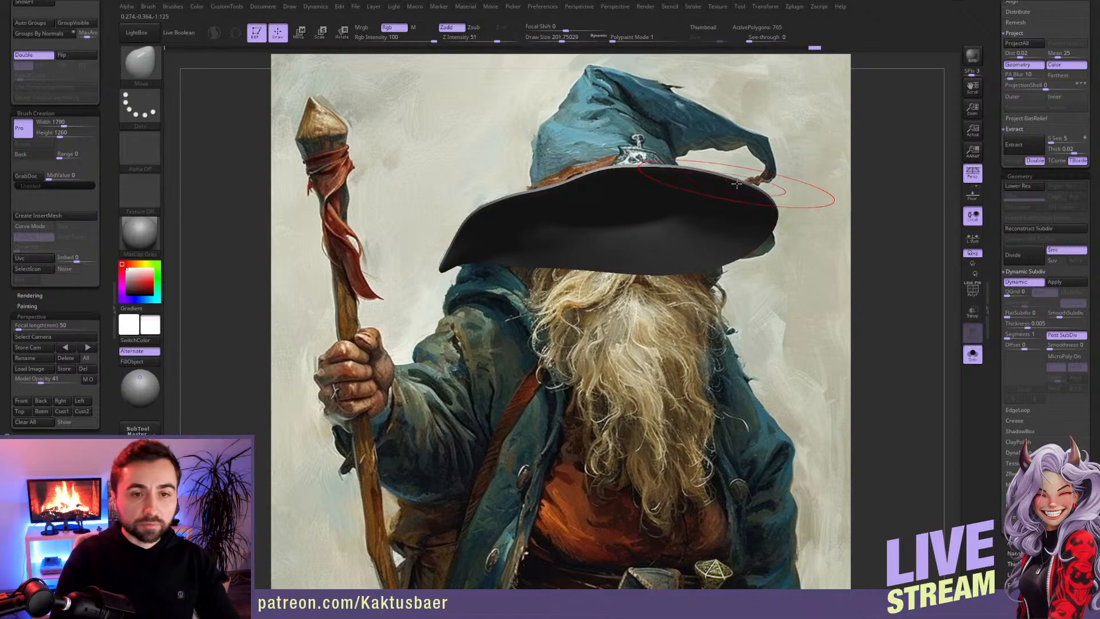
key("s")
left_click_drag(764, 231, 771, 256)
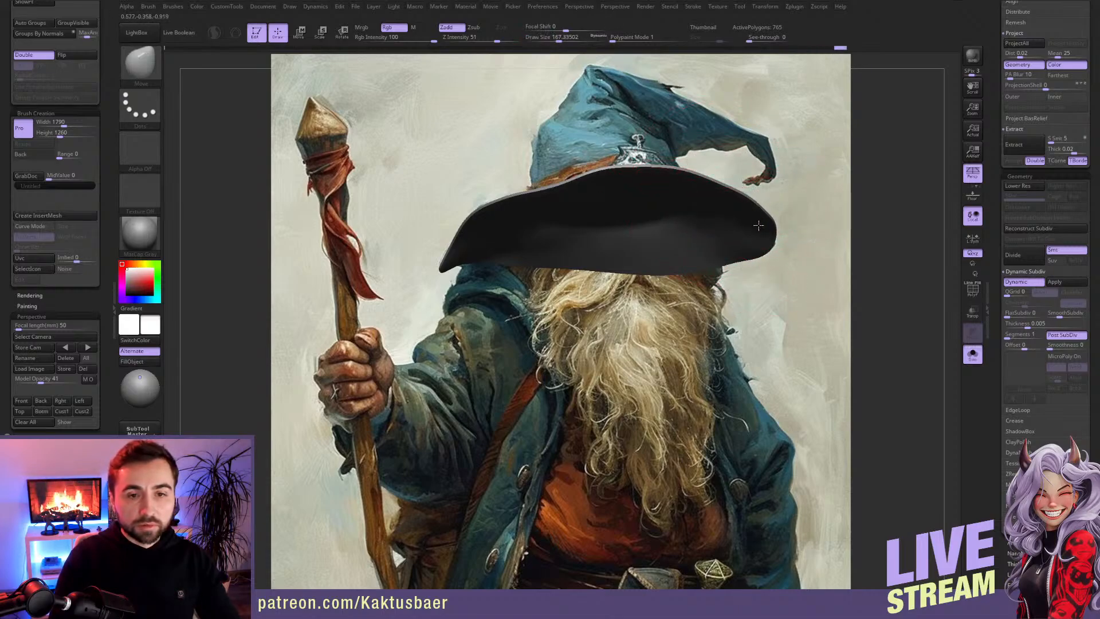
left_click_drag(724, 186, 719, 180)
right_click_drag(675, 164, 671, 179)
left_click(31, 403)
left_click_drag(682, 172, 716, 198)
Step: Raise the brim's lower back edge with the Move brush at draw size about 167 and smooth the underside
key("s")
key("s")
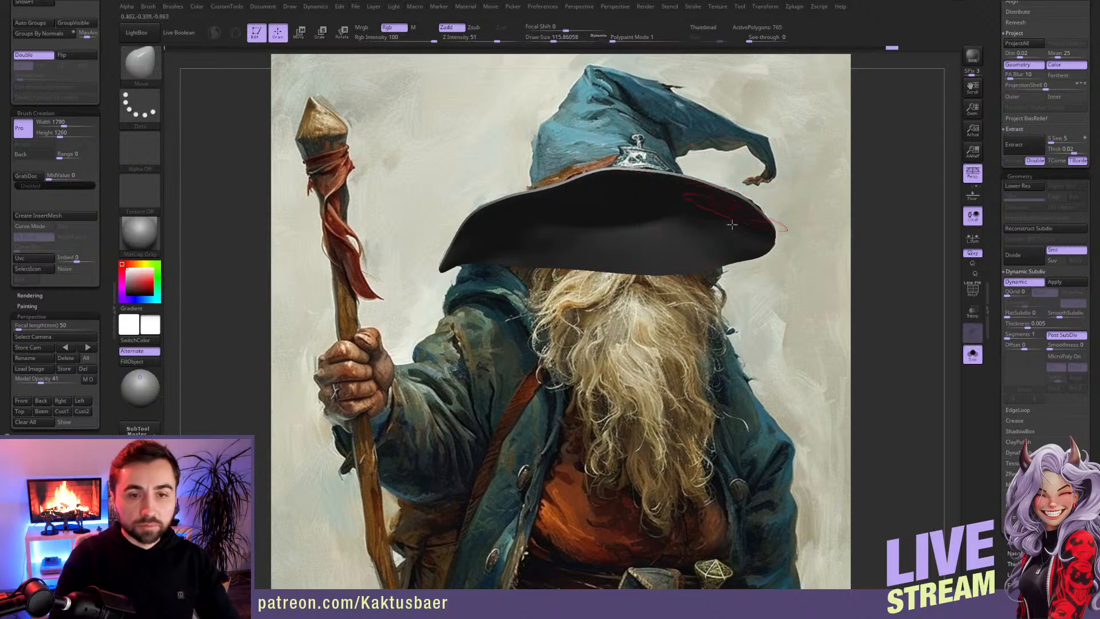
key("bracketright")
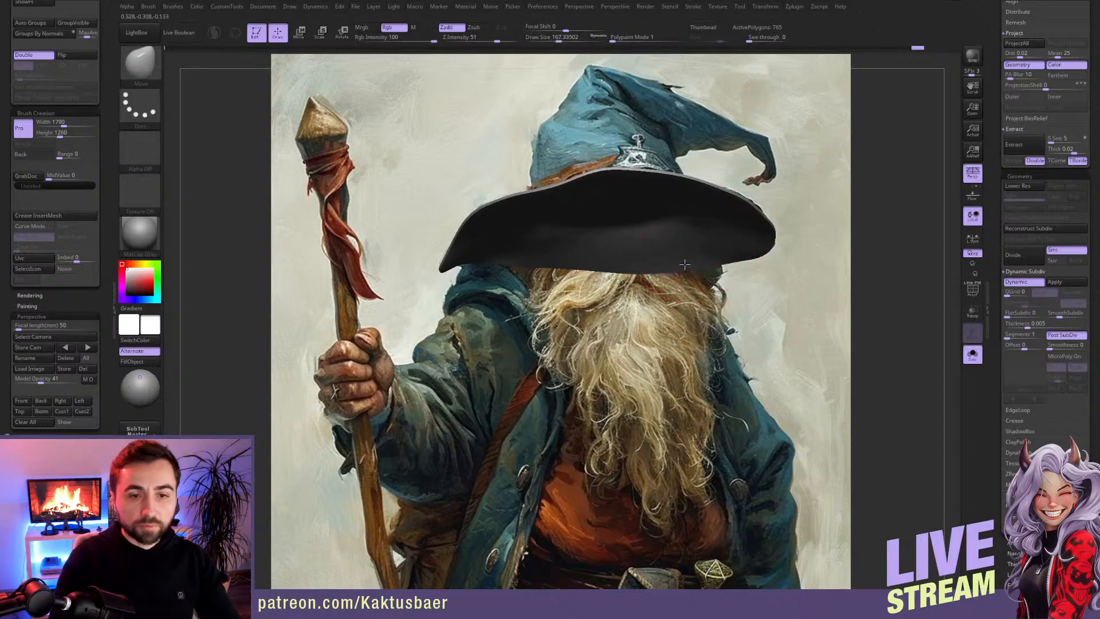
left_click_drag(635, 266, 635, 228)
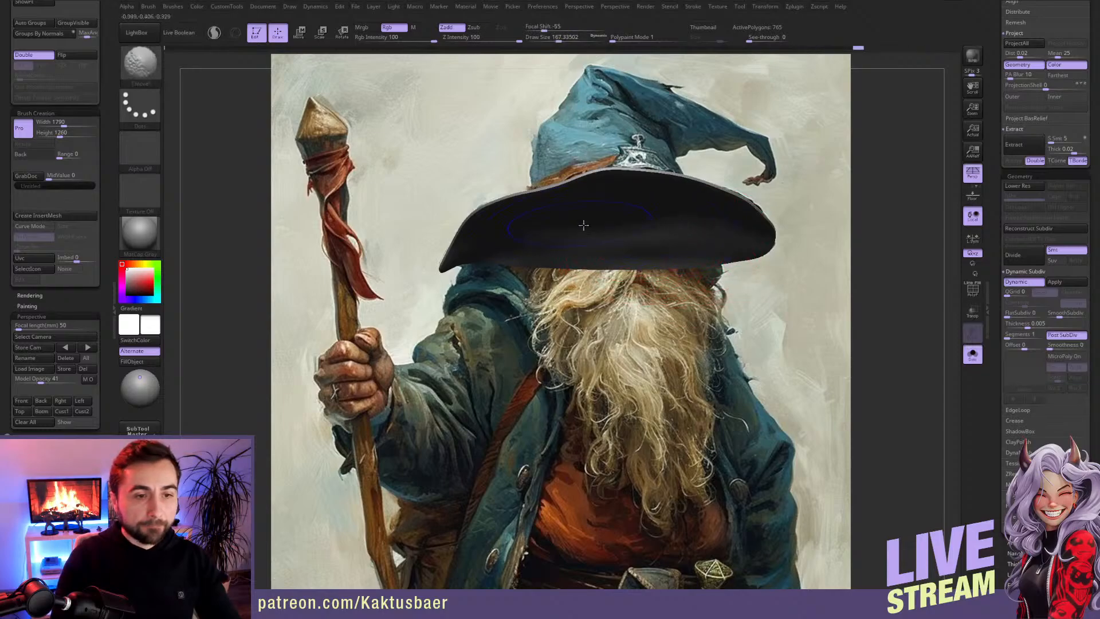
left_click_drag(735, 236, 710, 230, "shift")
Step: Even out the brim's underside and adjust its right back edge, reducing the draw size to about 108
key("s")
left_click_drag(626, 208, 617, 210)
key("s")
mouse_move(582, 261)
left_mouse_down()
mouse_move(566, 262)
mouse_move(637, 263)
left_mouse_up()
key("s")
key("s")
right_click_drag(700, 271, 676, 254)
left_click(23, 400)
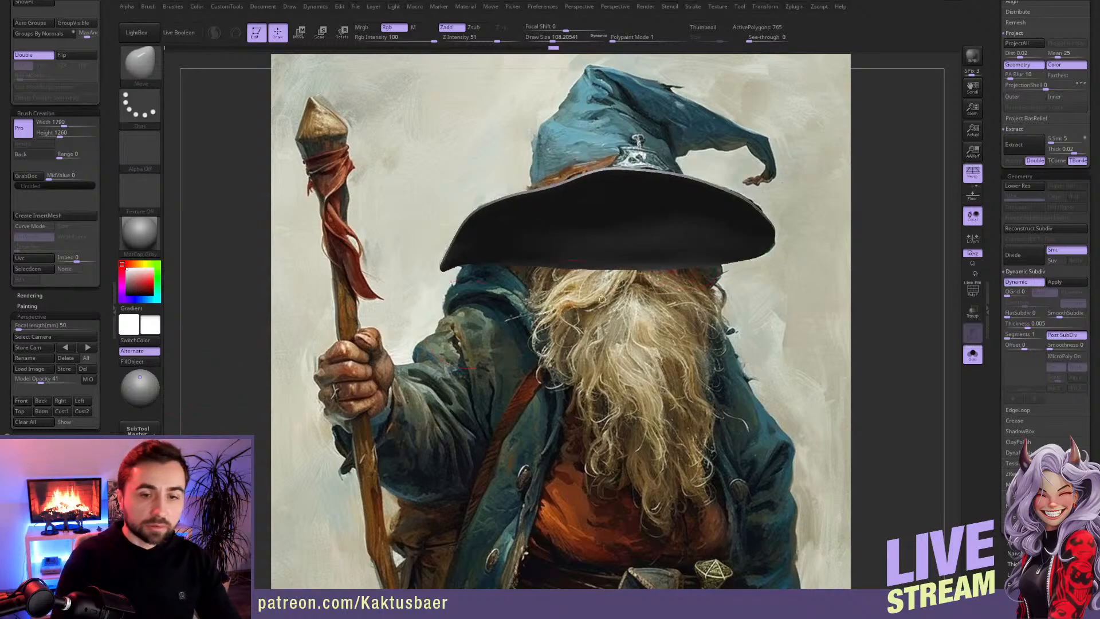
Step: Push a notch into the brim's back edge and pull the neighbouring edges outward with the Move brush at draw size up to about 140
mouse_move(705, 264)
right_mouse_down()
mouse_move(615, 246)
mouse_move(596, 290)
right_mouse_up()
key("[")
mouse_move(625, 325)
left_mouse_down()
mouse_move(590, 312)
mouse_move(602, 343)
mouse_move(599, 315)
mouse_move(579, 303)
left_mouse_up()
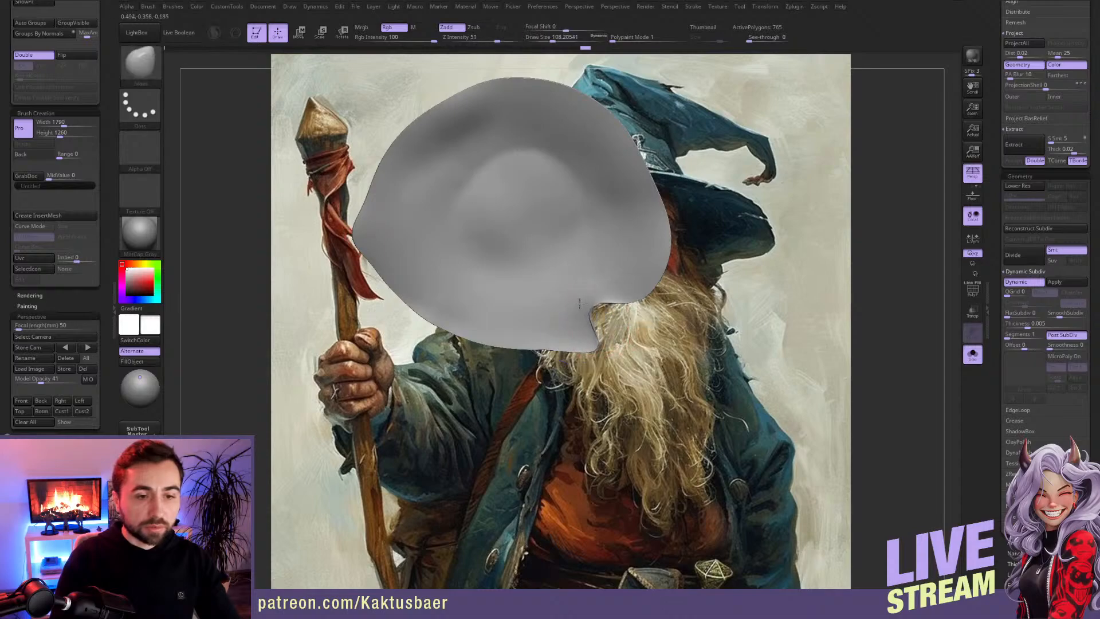
key("]")
left_click_drag(561, 344, 557, 352)
key("]")
left_click_drag(391, 263, 381, 266)
key("[")
key("[")
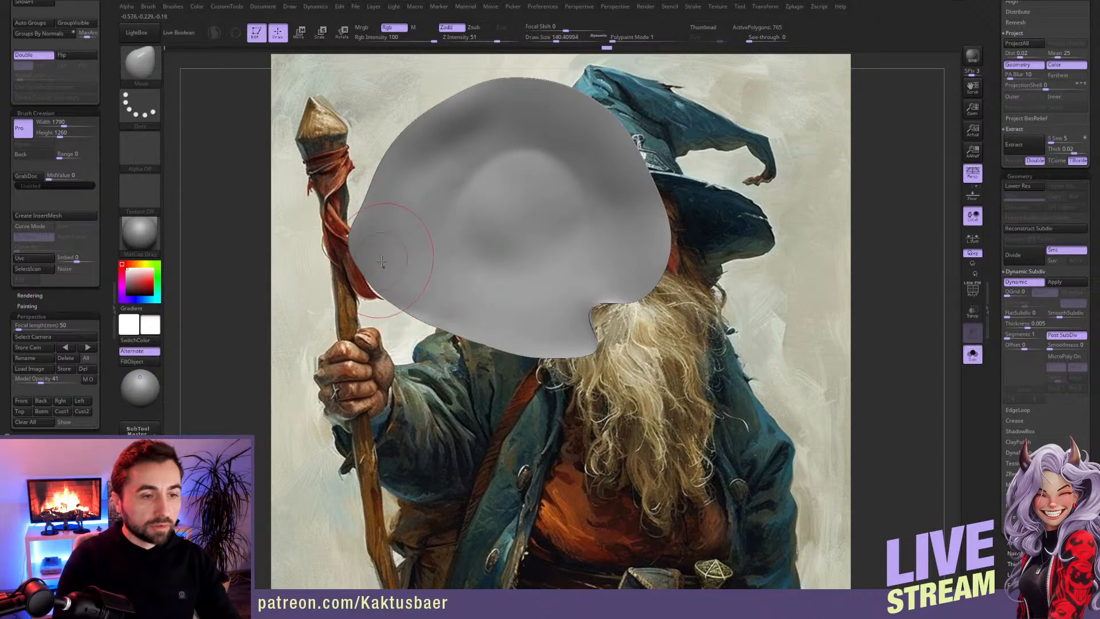
Step: Smooth the bumps across the brim's underside and recall the reference camera view
key("shift")
mouse_move(556, 177)
left_mouse_down("shift")
mouse_move(544, 213)
mouse_move(437, 169)
mouse_move(459, 269)
left_mouse_up("shift")
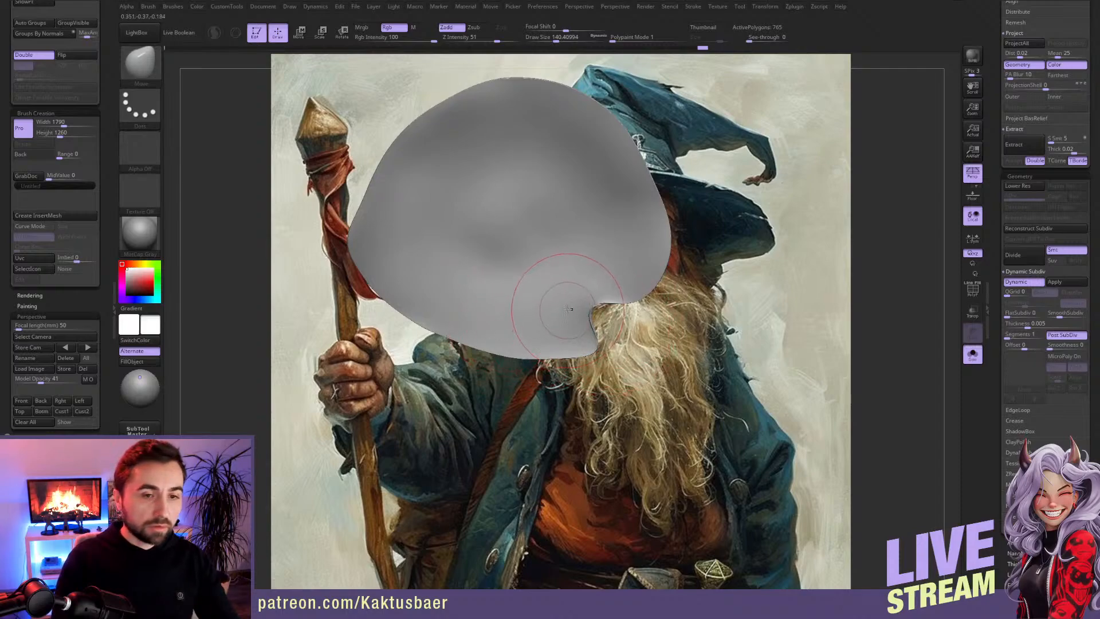
right_click_drag(604, 238, 608, 321, "alt")
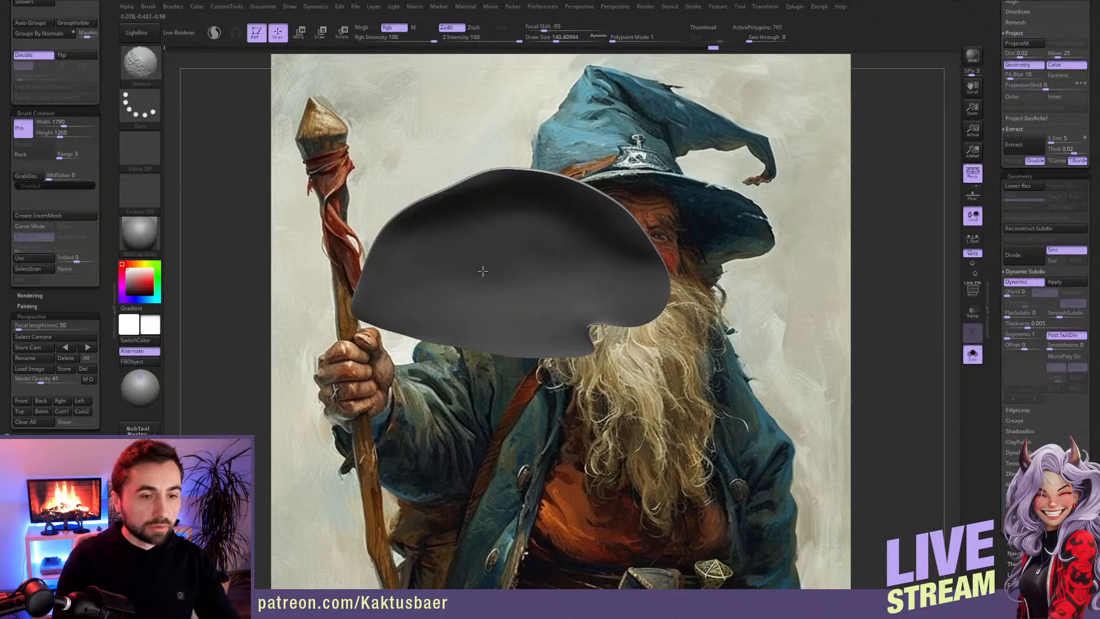
left_click(21, 400)
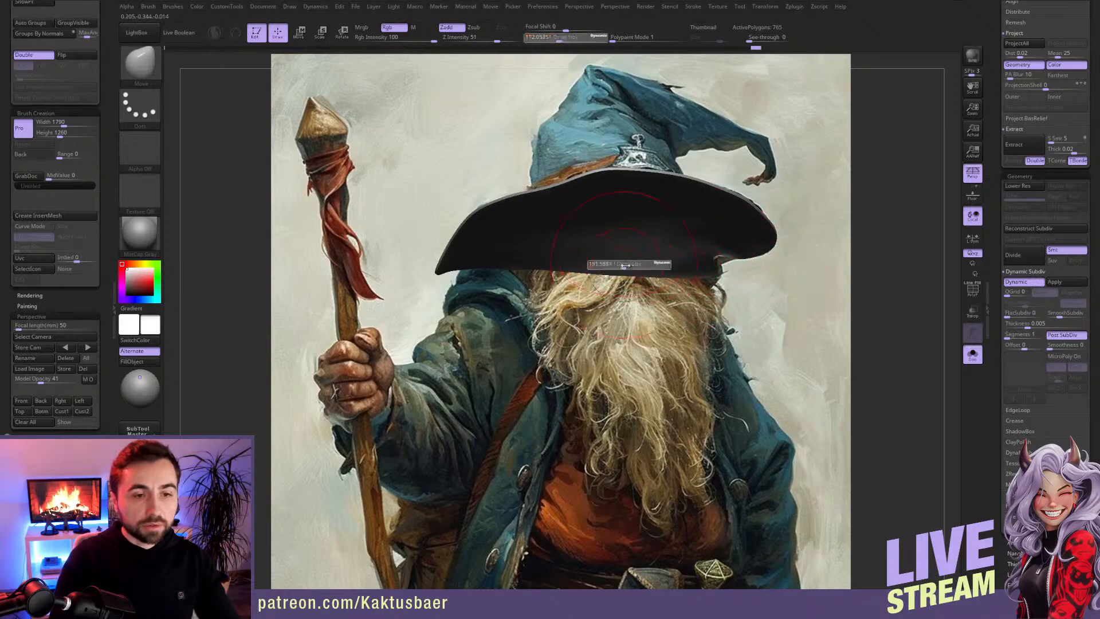
Step: Extend the brim's right side outward and reshape the edge around the notch with the Move brush
key("shift")
right_click_drag(666, 259, 677, 175)
right_click_drag(706, 219, 709, 289, "alt")
key("s")
left_click_drag(716, 334, 712, 334)
left_click_drag(722, 279, 730, 248)
right_click_drag(701, 182, 699, 225, "alt")
Step: Shape the brim's broad curve and left edge with the Move brush at a large draw size, matching the reference camera view
key("s")
mouse_move(689, 223)
left_mouse_down()
mouse_move(713, 201)
mouse_move(644, 221)
left_mouse_up()
key("s")
left_click_drag(485, 372, 549, 396)
left_click_drag(618, 397, 619, 401)
left_click_drag(480, 219, 475, 209)
left_click_drag(543, 241, 540, 235)
left_click(26, 400)
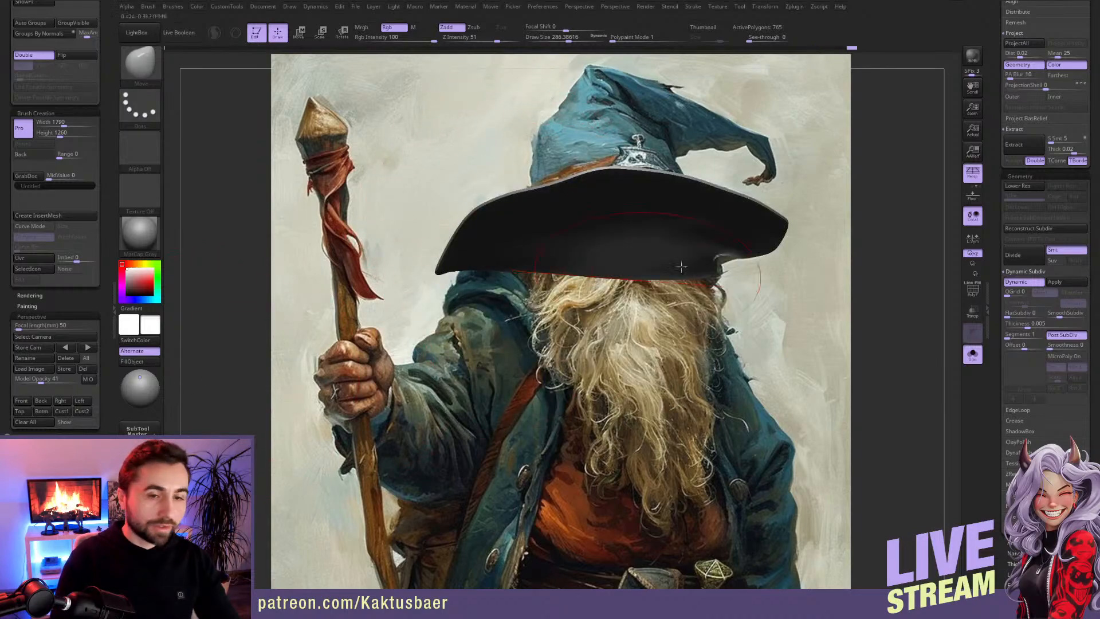
Step: Refine the brim's upper left edge and front rim with the Move brush at draw sizes about 147 and 228
key("s")
left_click(593, 213)
mouse_move(493, 217)
left_mouse_down()
mouse_move(502, 221)
mouse_move(480, 211)
left_mouse_up()
key("s")
left_click(487, 222)
key("s")
left_click(474, 217)
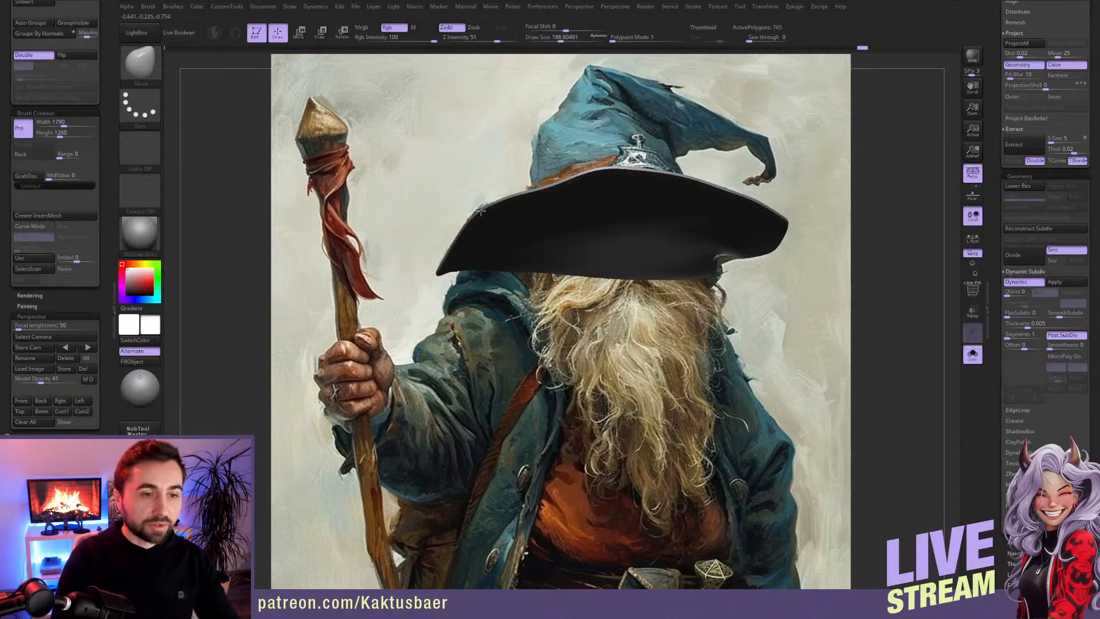
key("s")
left_click(607, 185)
left_click_drag(608, 179, 611, 182)
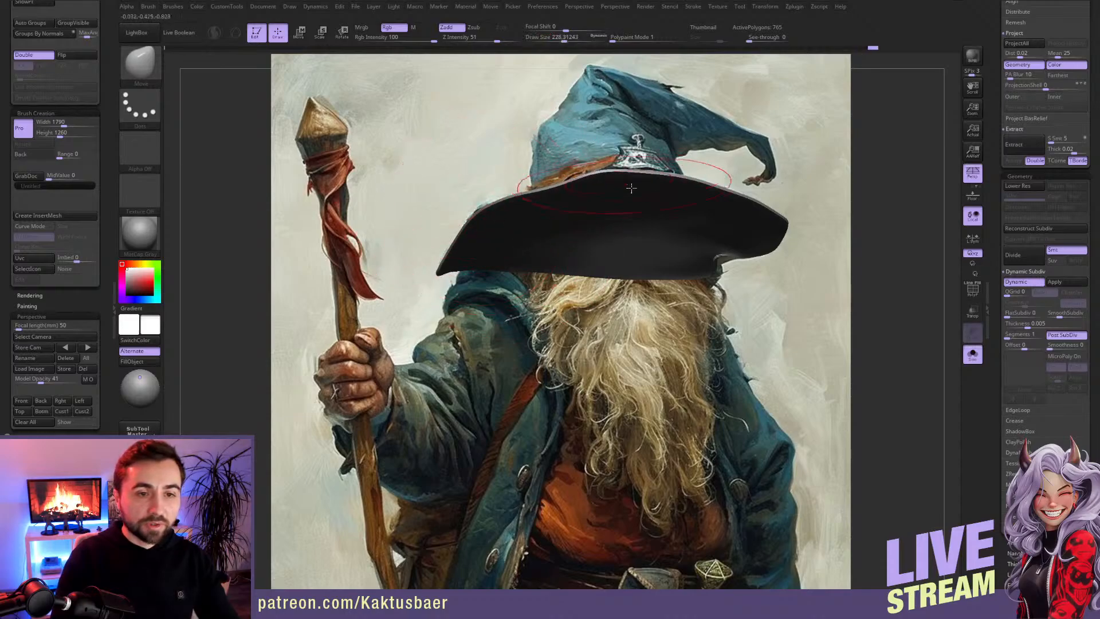
Step: Reshape the notch in the brim's right back edge with the Move brush at draw size about 132
key("s")
left_click(713, 254)
left_click_drag(719, 272, 720, 274)
key("s")
left_click(762, 274)
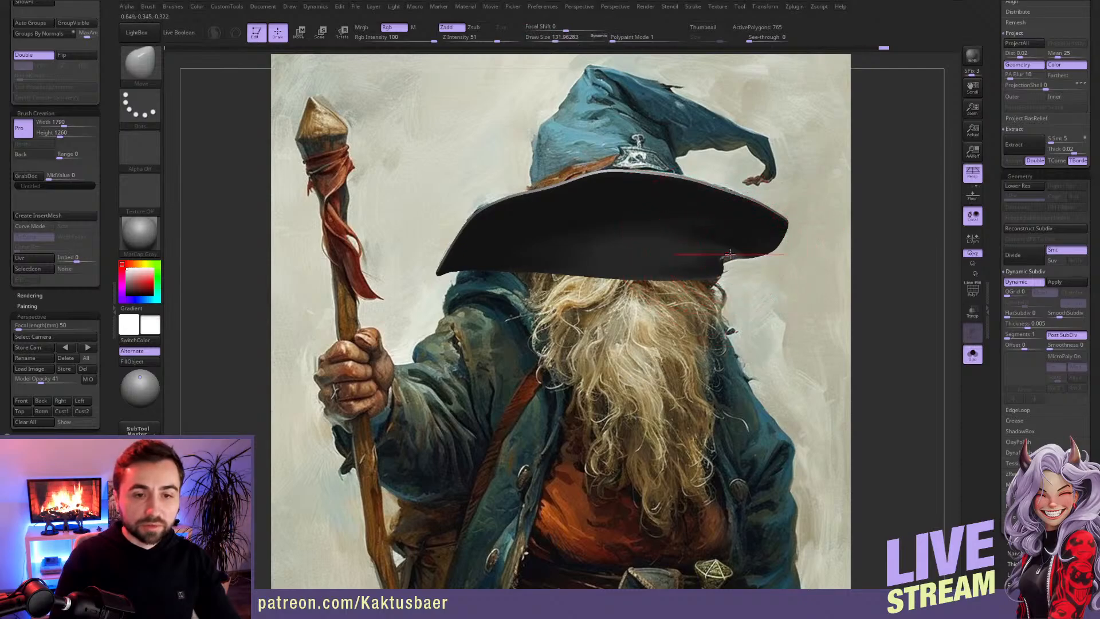
right_click_drag(762, 281, 748, 255)
left_click_drag(743, 259, 728, 266)
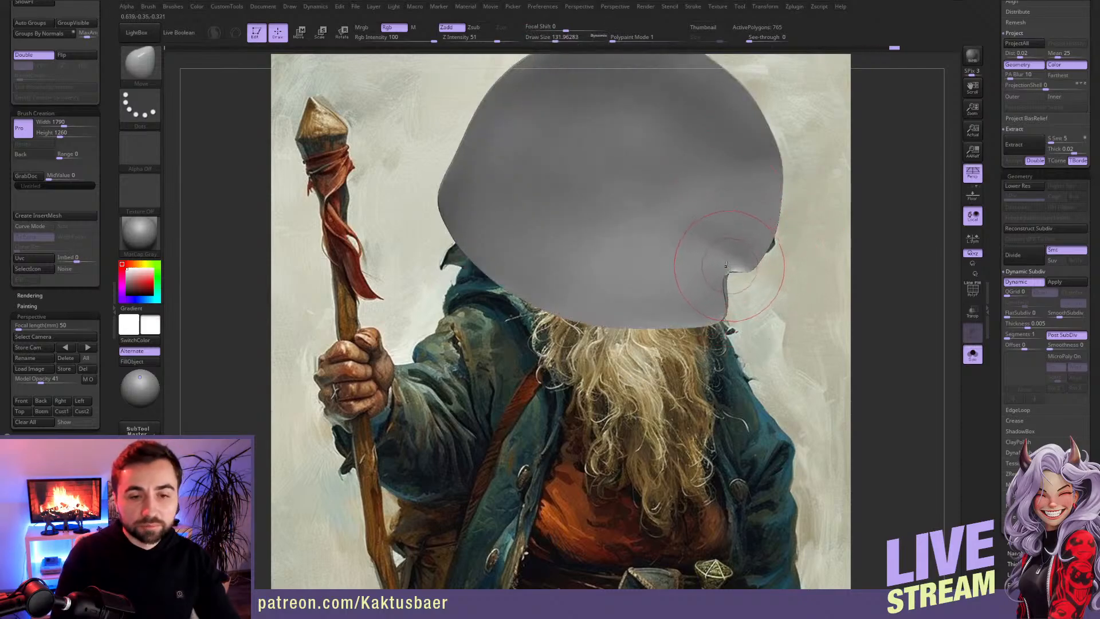
Step: Recall the reference camera view and turn off Solo mode to show all subtools
mouse_move(657, 205)
right_mouse_down()
mouse_move(575, 287)
mouse_move(579, 370)
right_mouse_up()
left_click(30, 404)
key("alt+s")
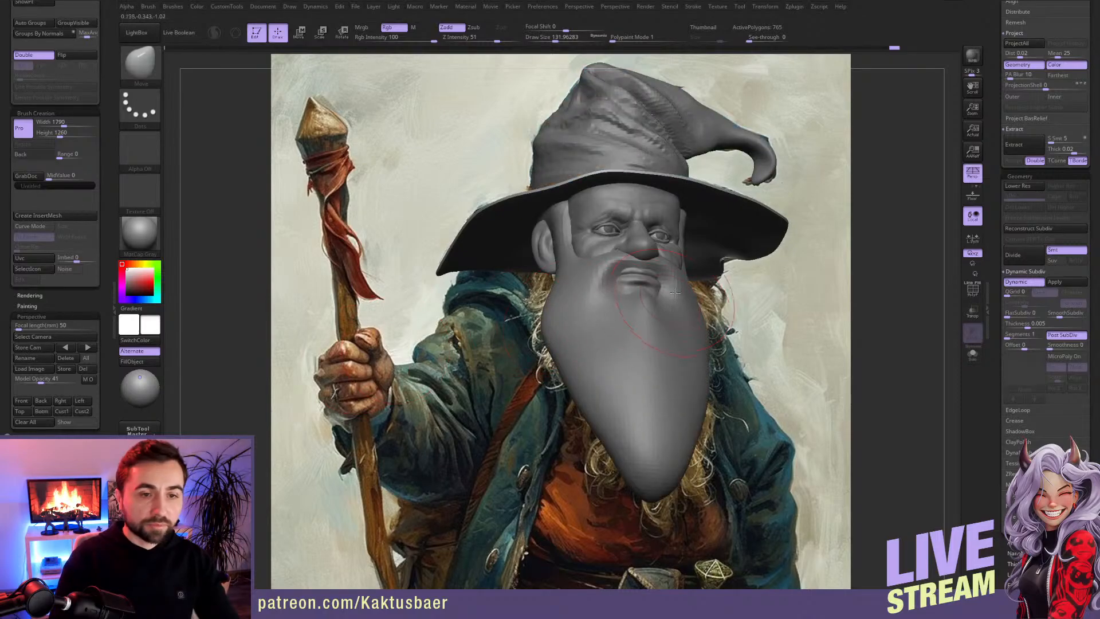
Step: Switch the material to SkinShade4 and colour the hat's crown a darkened blue sampled from the painted hat
mouse_move(729, 326)
right_mouse_down("alt")
mouse_move(775, 381)
mouse_move(812, 397)
right_mouse_up("alt")
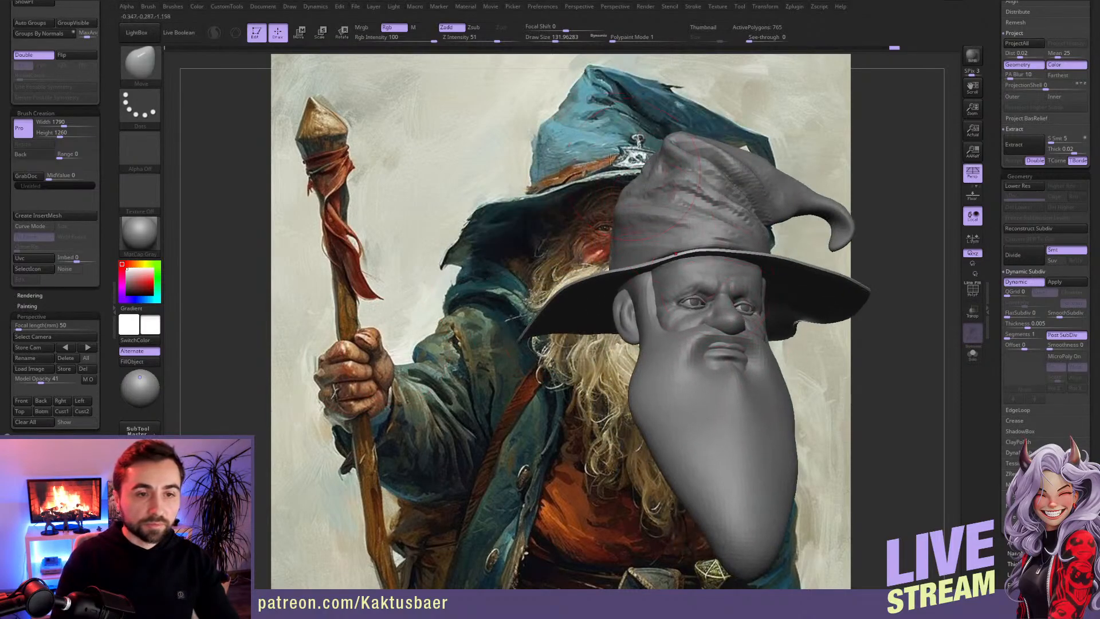
left_click(139, 232)
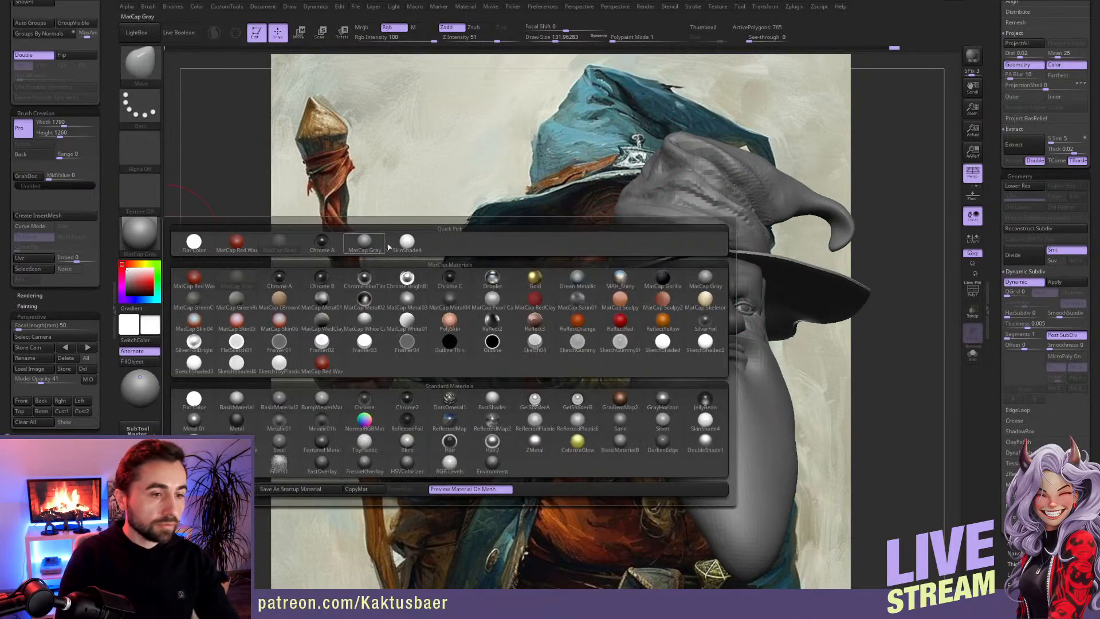
left_click(407, 241)
key("c")
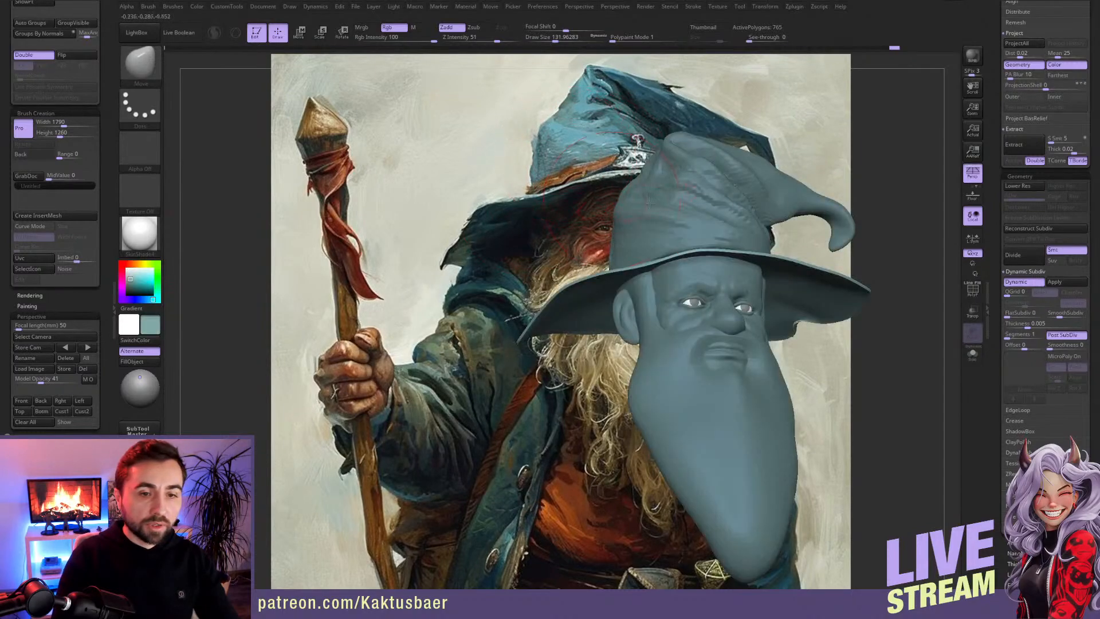
left_click(676, 209, "alt")
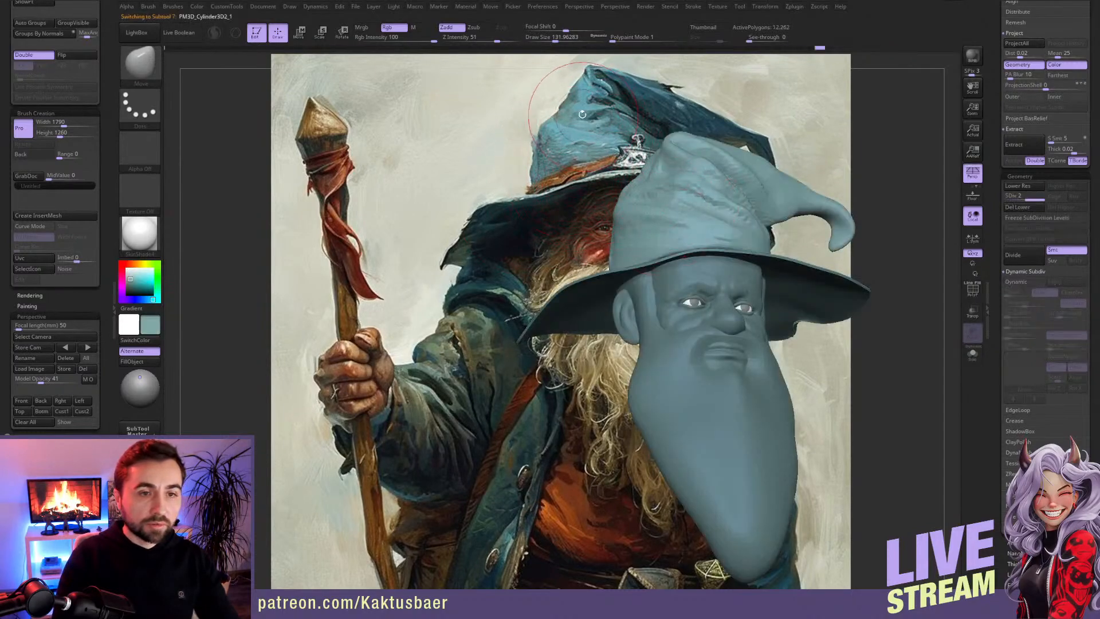
left_click(133, 287)
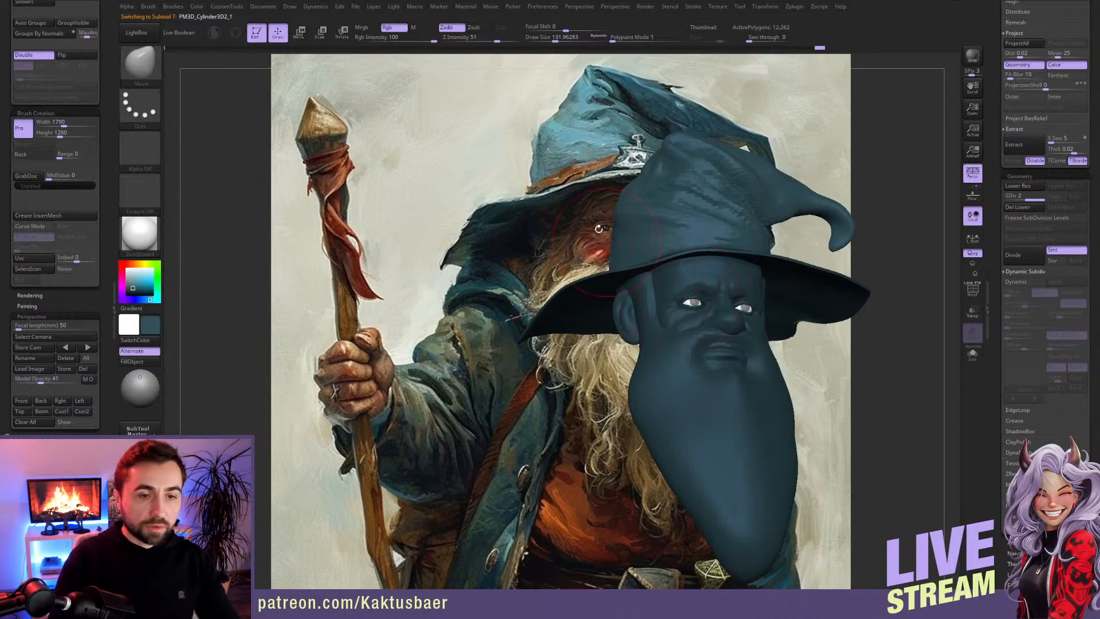
Step: Select the beard and colour it with a pale cream sampled from the reference
right_click_drag(549, 261, 323, 276, "alt")
right_click_drag(492, 357, 444, 317, "alt")
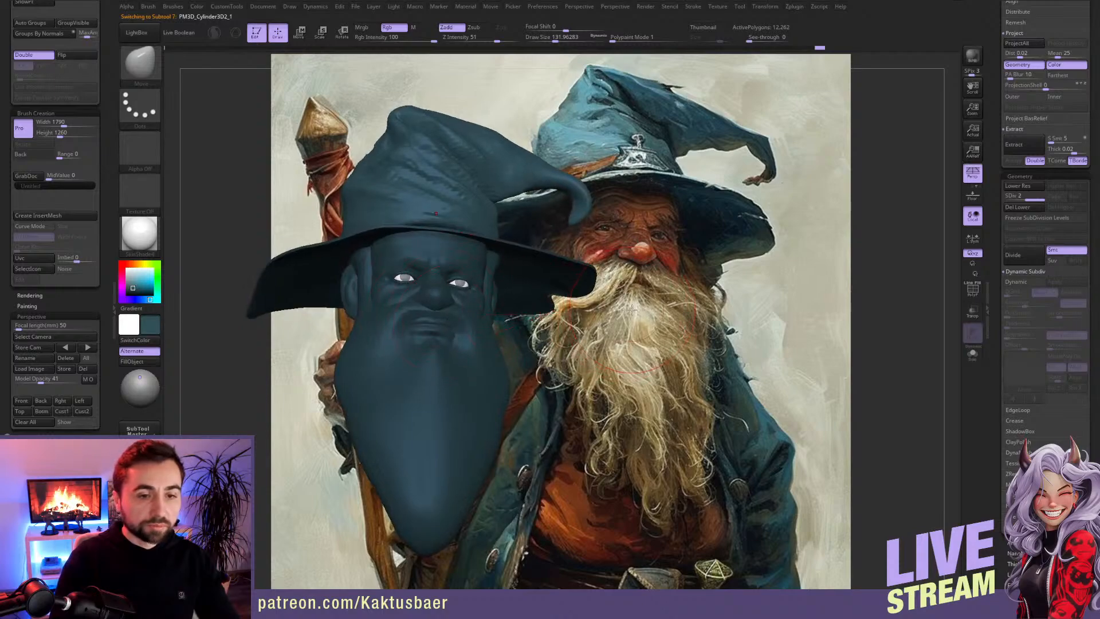
key("c")
left_click(413, 387, "alt")
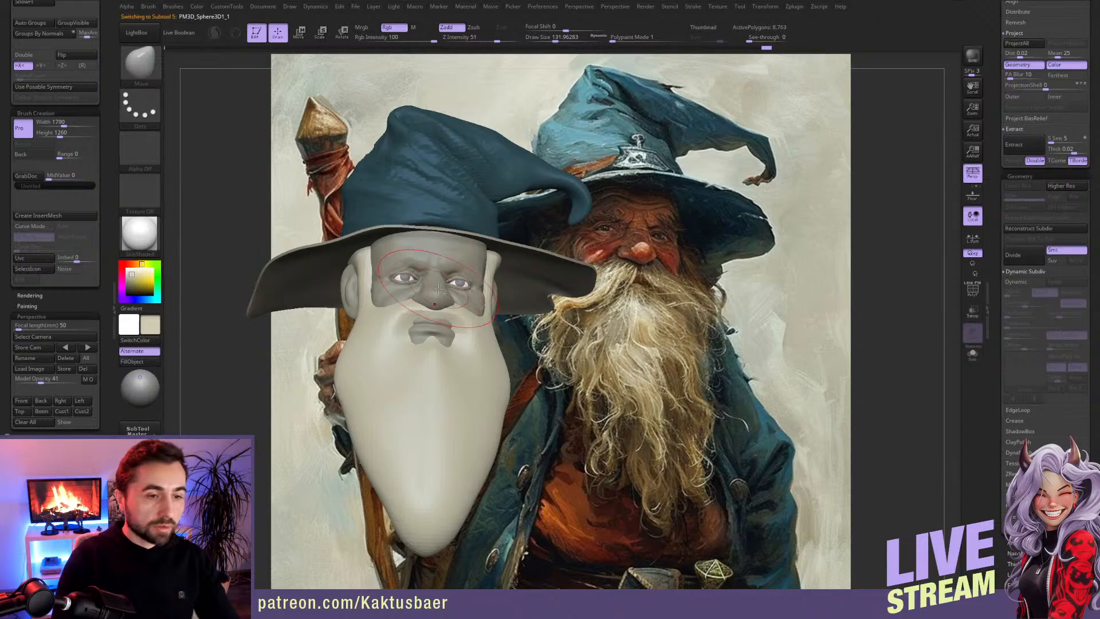
Step: Select the head and fill it with a reddish-brown skin tone sampled from the painted face
left_click(432, 354, "alt")
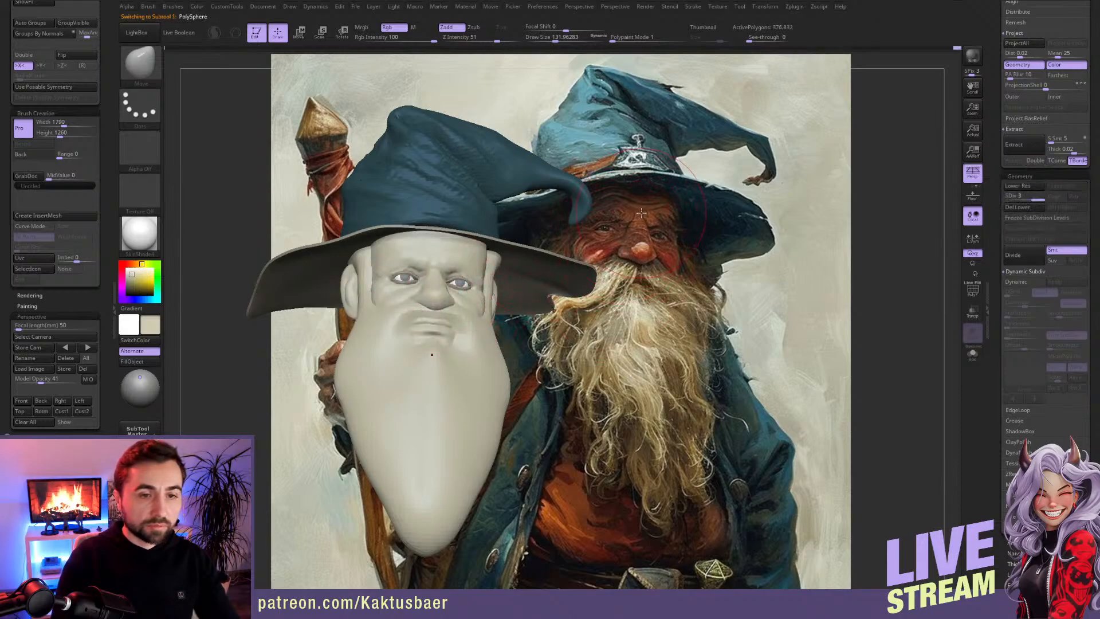
key("c")
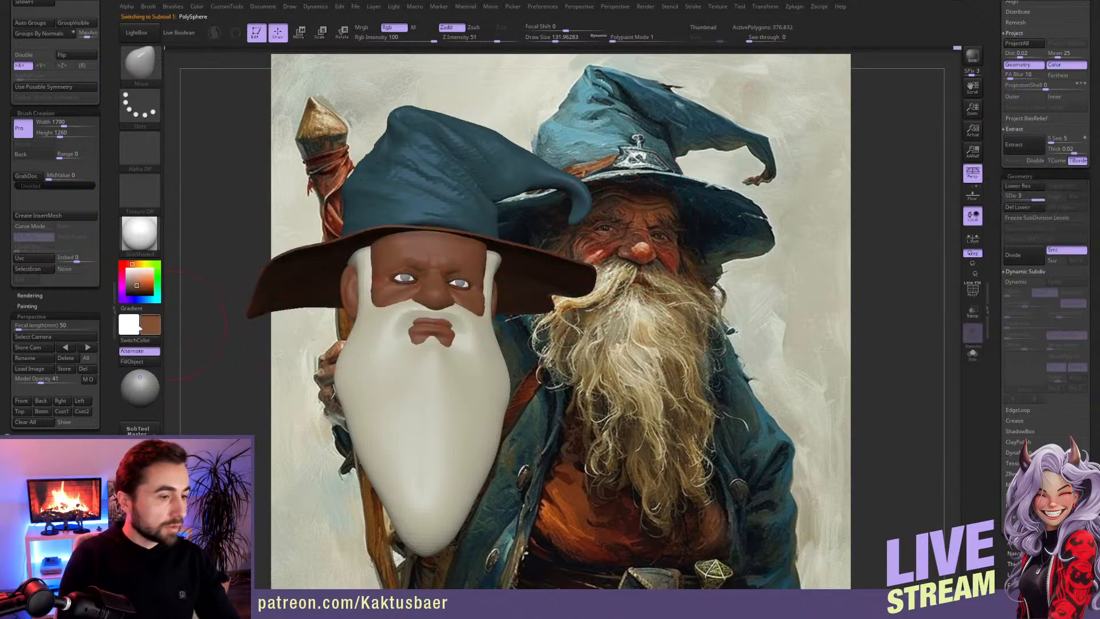
left_click(244, 311, "alt")
left_click(132, 362)
Step: Select the separate piece around the eyes and fill it with the same reddish-brown skin tone
left_click(414, 282, "alt")
left_click(148, 364)
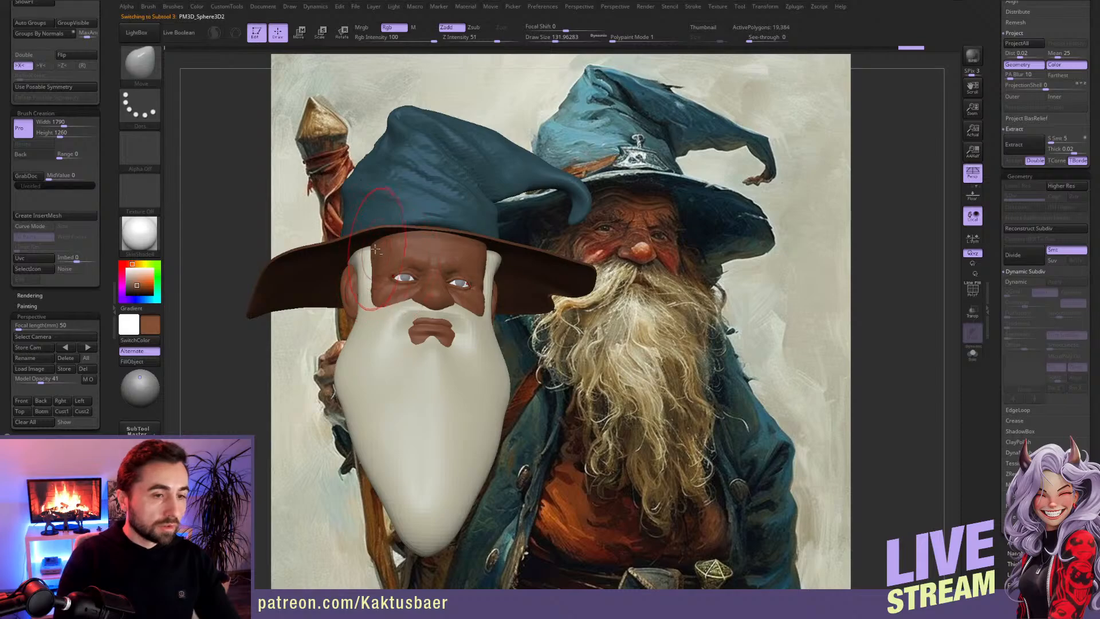
key("c")
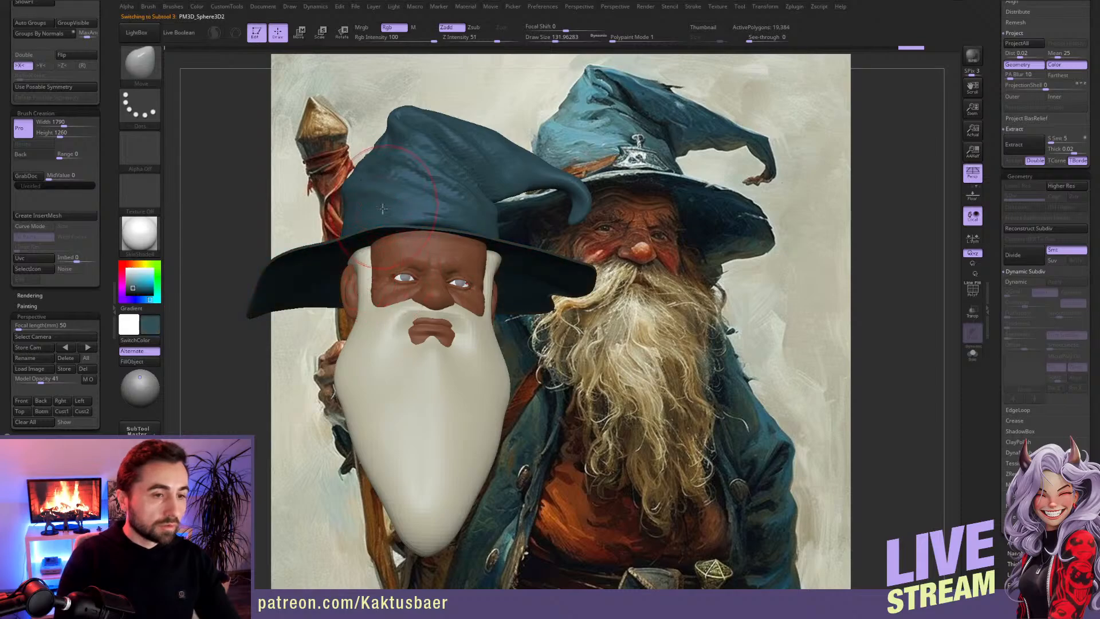
right_click_drag(439, 296, 462, 299, "alt")
key("c")
left_click(133, 366)
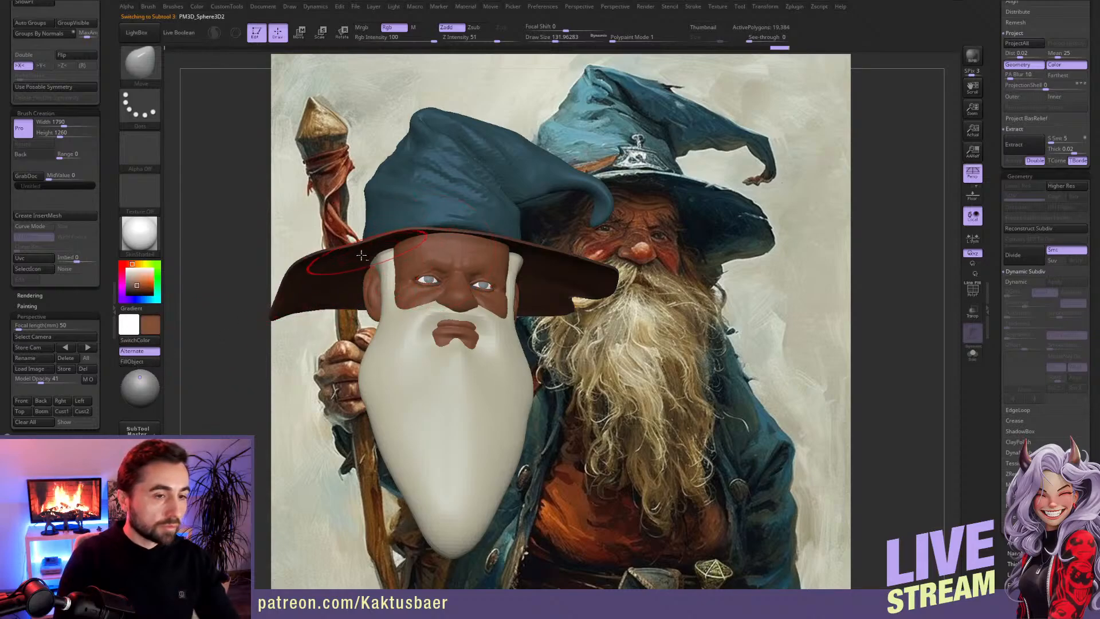
Step: Select the hat brim and fill it with the dark blue sampled from the crown
left_click(315, 278, "alt")
key("c")
left_click(143, 363)
mouse_move(263, 330)
left_mouse_down()
mouse_move(474, 302)
mouse_move(458, 299)
left_mouse_up()
key("s")
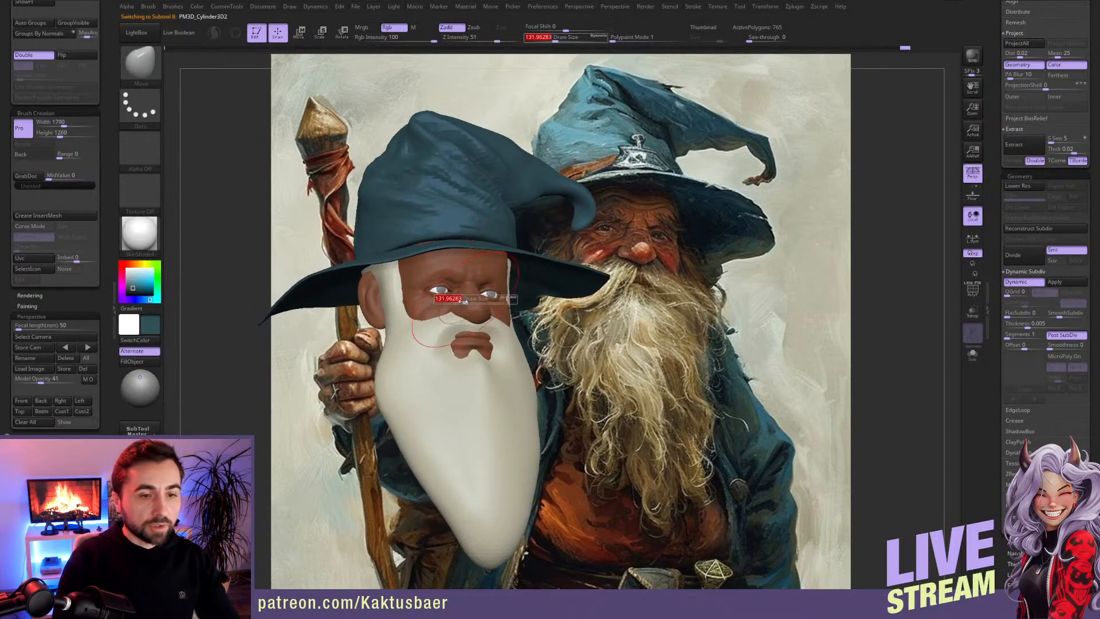
Step: Reshape the hat brim's front, side and back edges with a large Move brush of about size 200
mouse_move(458, 297)
right_mouse_down("ctrl")
mouse_move(494, 279)
mouse_move(427, 241)
mouse_move(444, 248)
right_mouse_up("ctrl")
key("s")
mouse_move(441, 249)
left_mouse_down()
mouse_move(451, 250)
mouse_move(420, 244)
left_mouse_up()
key("s")
key("s")
left_click(348, 254)
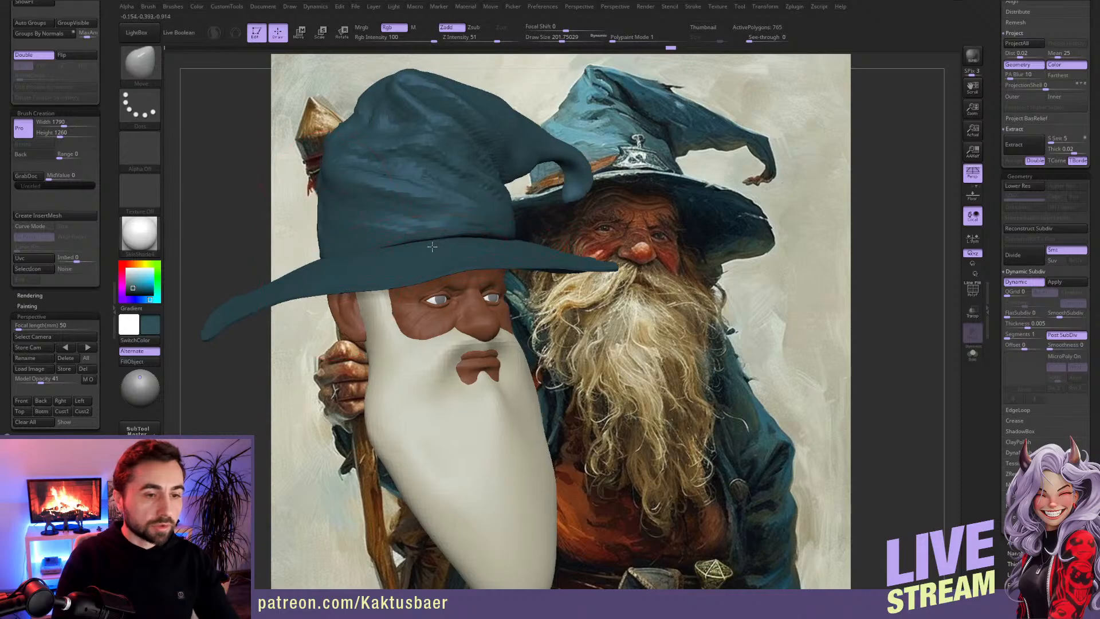
right_click_drag(435, 247, 528, 227)
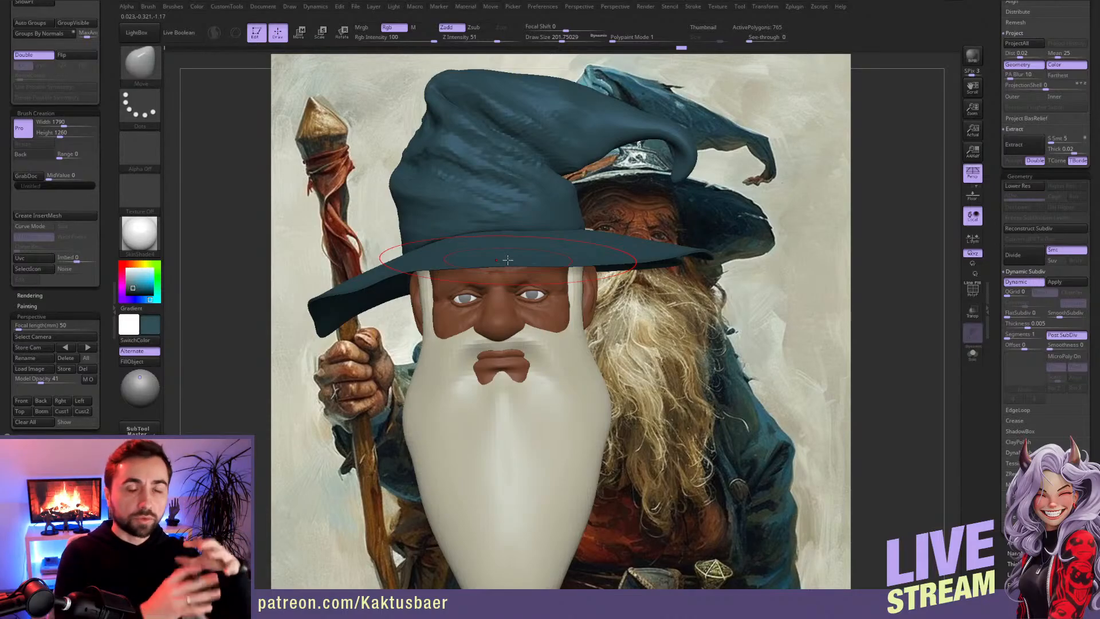
mouse_move(588, 315)
left_mouse_down()
mouse_move(648, 254)
mouse_move(736, 246)
left_mouse_up()
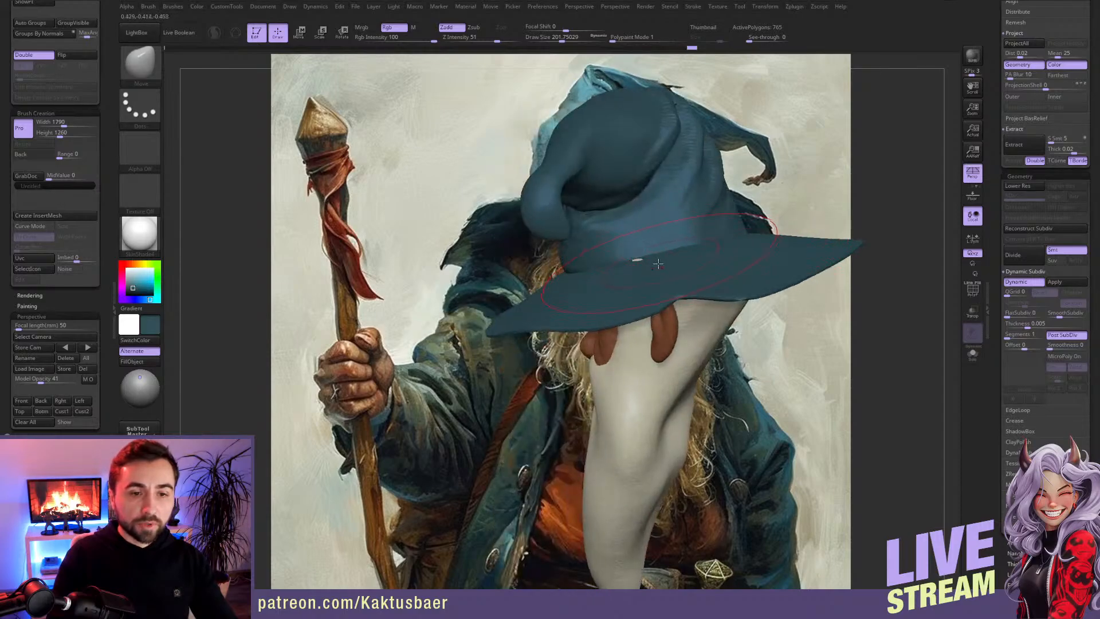
right_click_drag(643, 266, 700, 256)
mouse_move(558, 274)
right_mouse_down()
mouse_move(622, 211)
mouse_move(608, 186)
right_mouse_up()
Step: Select the beard and subdivide its mesh once to level 2
left_click(513, 381, "alt")
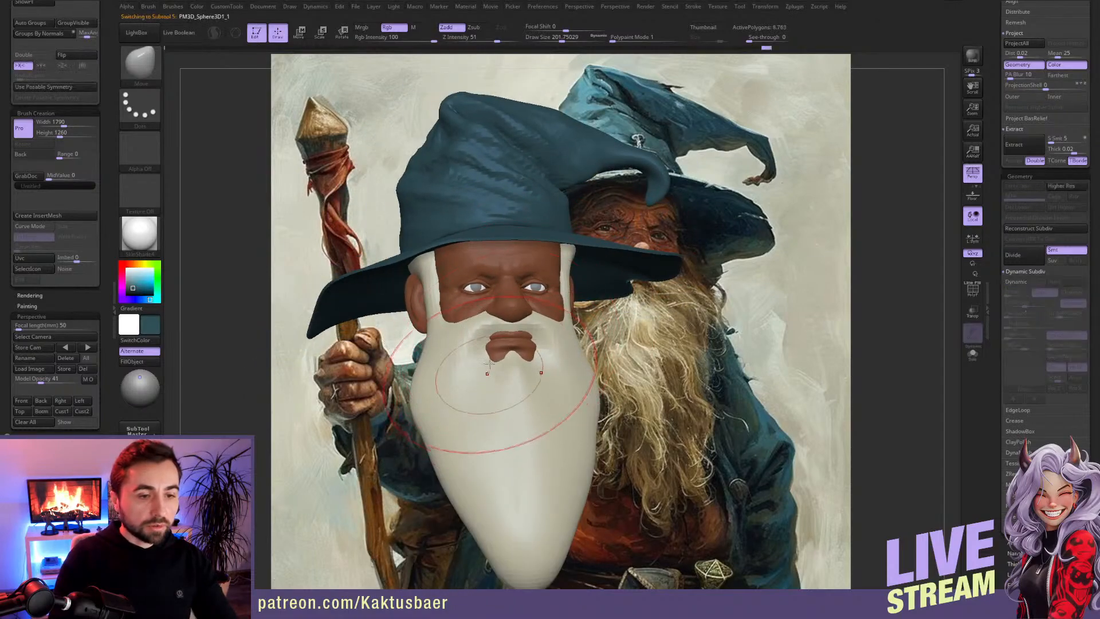
mouse_move(477, 349)
right_mouse_down("alt")
mouse_move(483, 339)
mouse_move(431, 315)
right_mouse_up("alt")
key("bracketleft")
key("bracketleft")
key("ctrl+d")
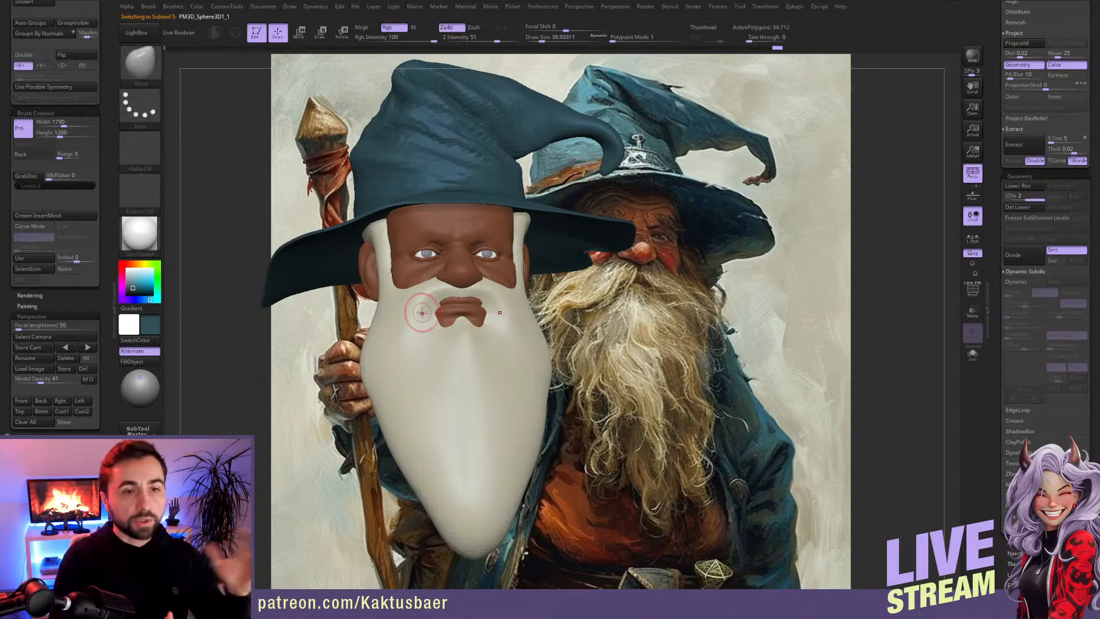
Step: Select the hat crown and build up clay volume on its curled tip
left_click(600, 124, "alt")
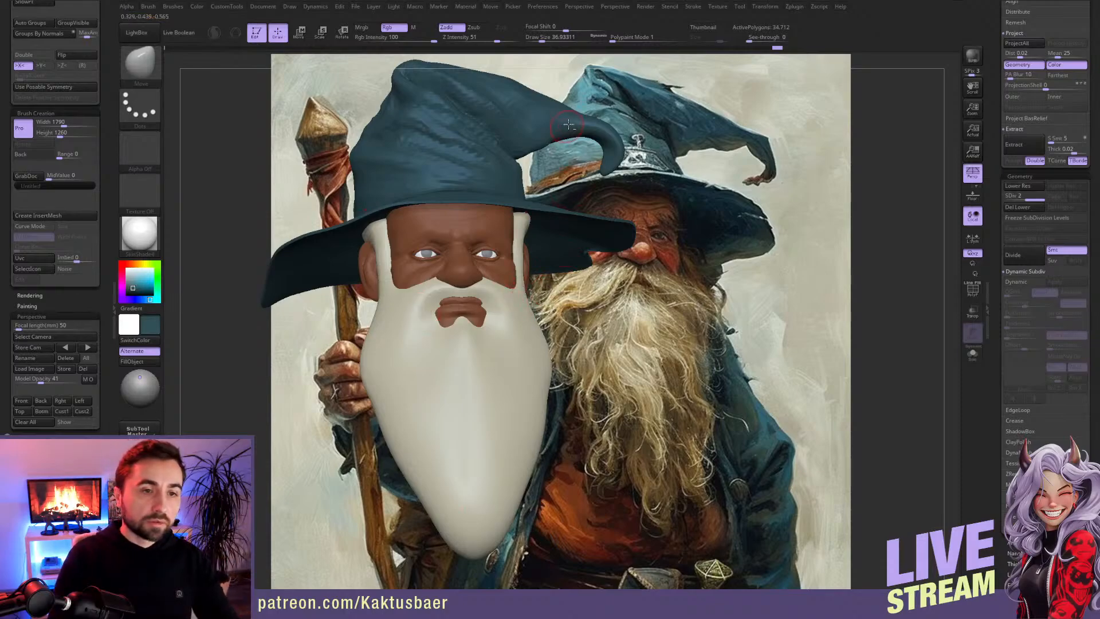
right_click_drag(600, 125, 598, 195)
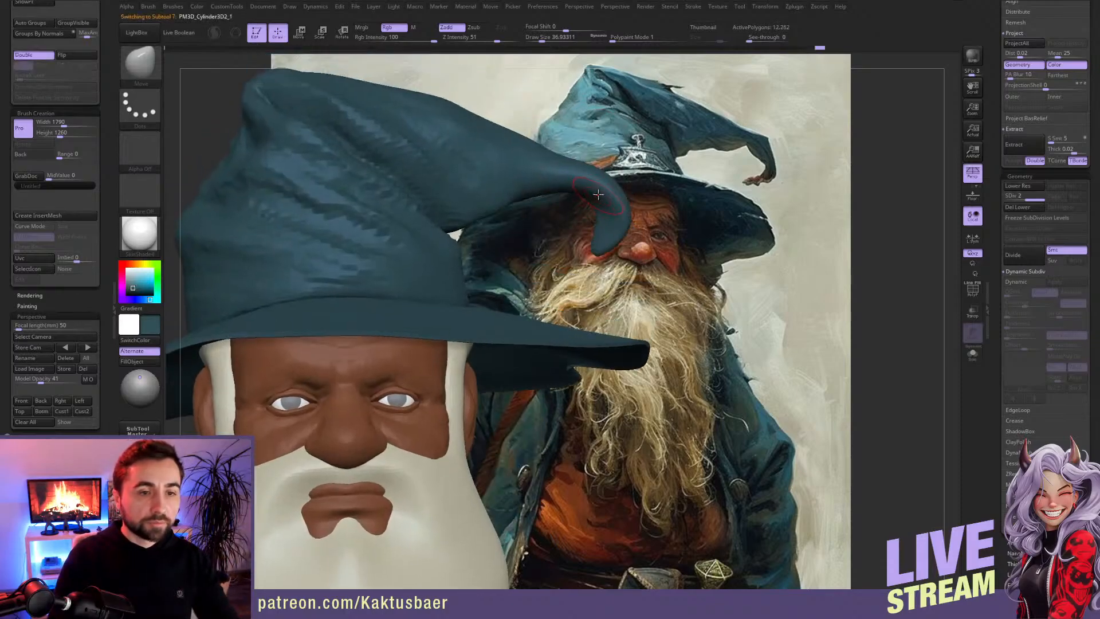
key("b")
key("c")
key("b")
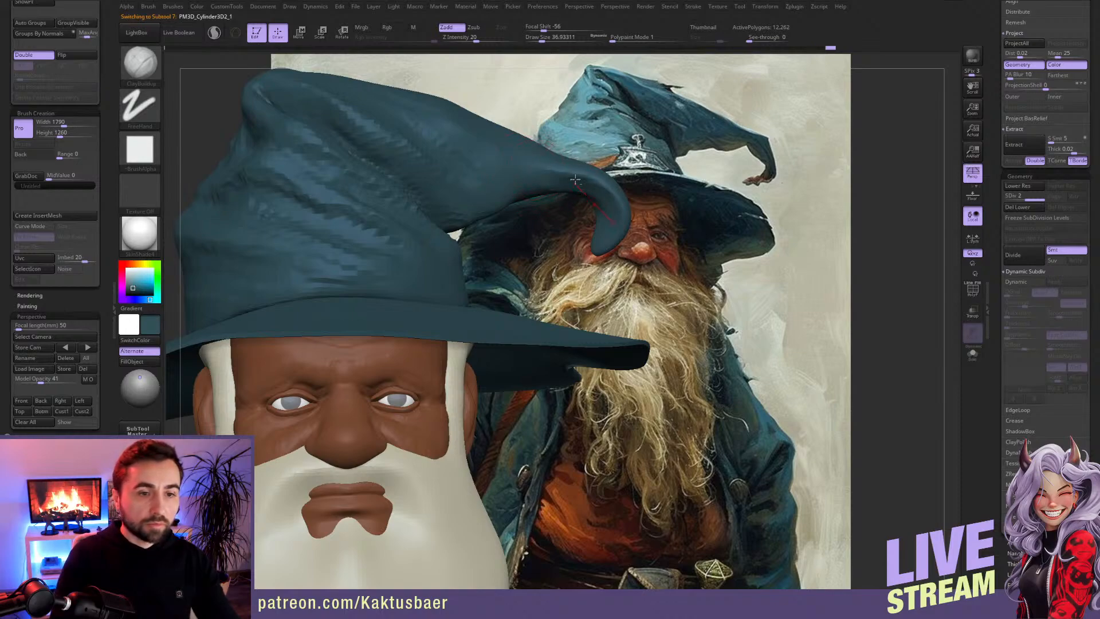
mouse_move(587, 187)
right_mouse_down()
mouse_move(603, 192)
mouse_move(622, 240)
mouse_move(642, 242)
mouse_move(642, 191)
right_mouse_up()
Step: Flatten and thin the hat's curled tip from several sides with the TrimDynamic brush
key("b")
key("t")
key("d")
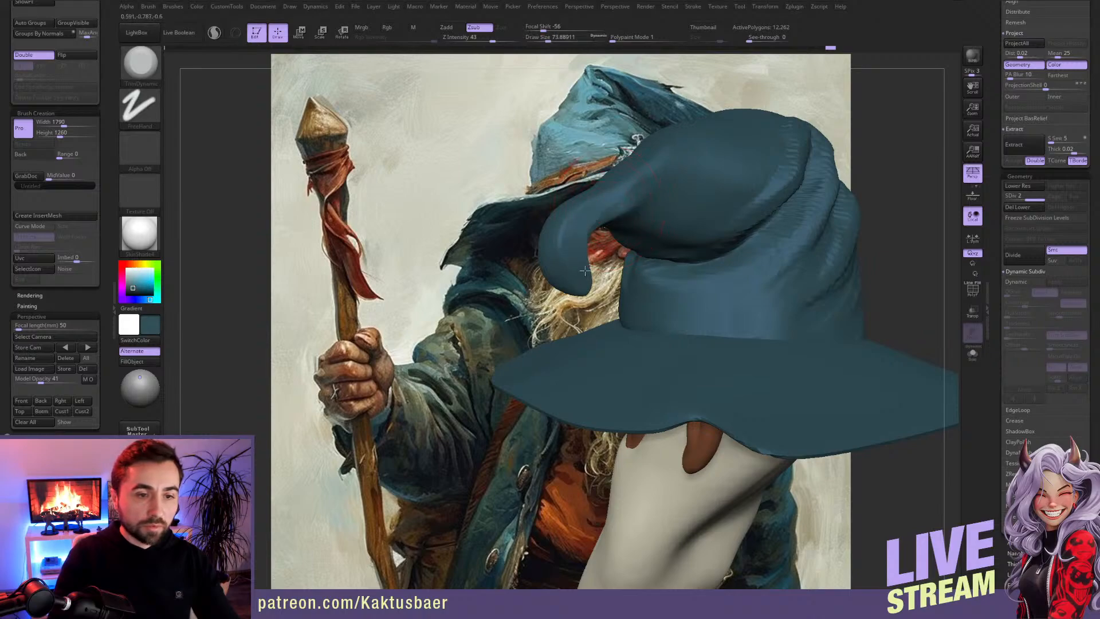
right_click_drag(581, 258, 597, 221)
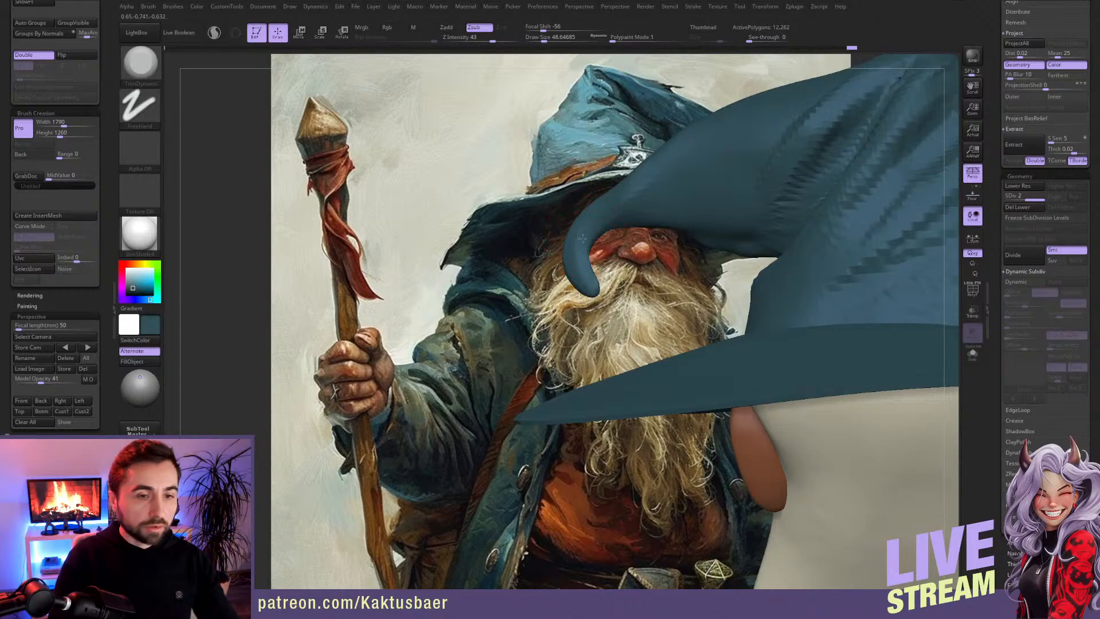
right_click_drag(576, 244, 527, 242)
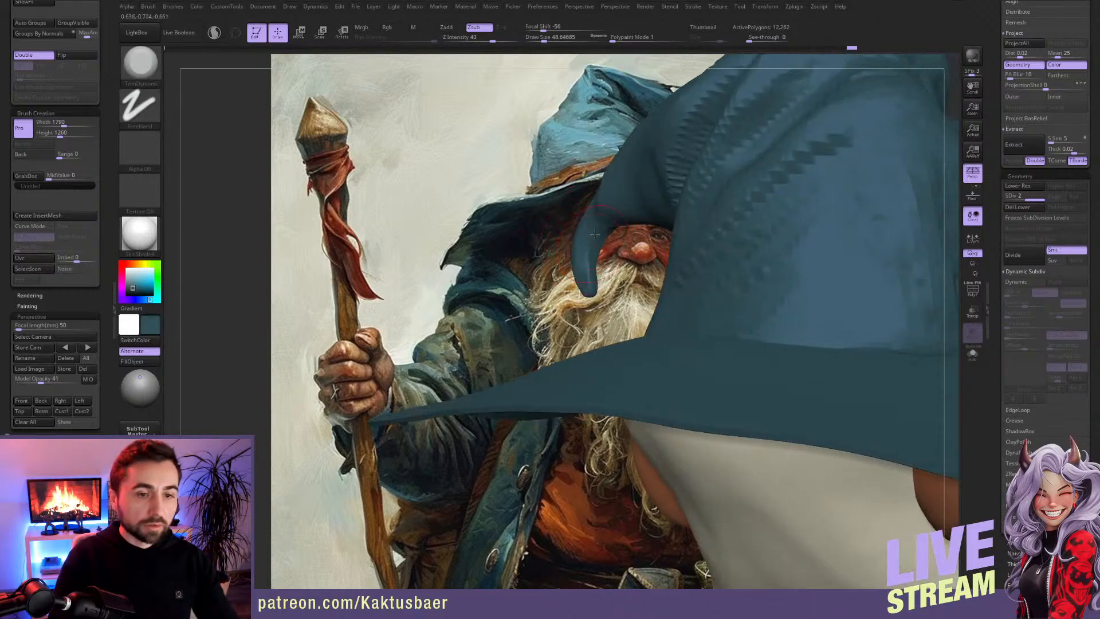
mouse_move(587, 282)
right_mouse_down()
mouse_move(604, 230)
mouse_move(591, 216)
right_mouse_up()
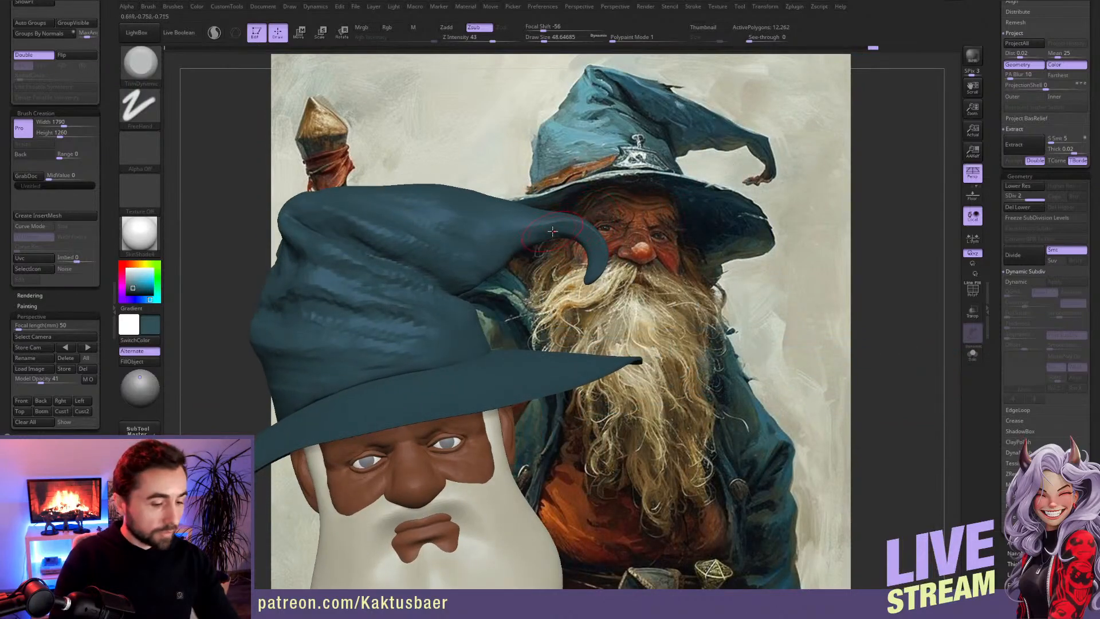
Step: Bend the very end of the hat tip inward into a small hook with a small Move brush
key("b")
key("m")
key("v")
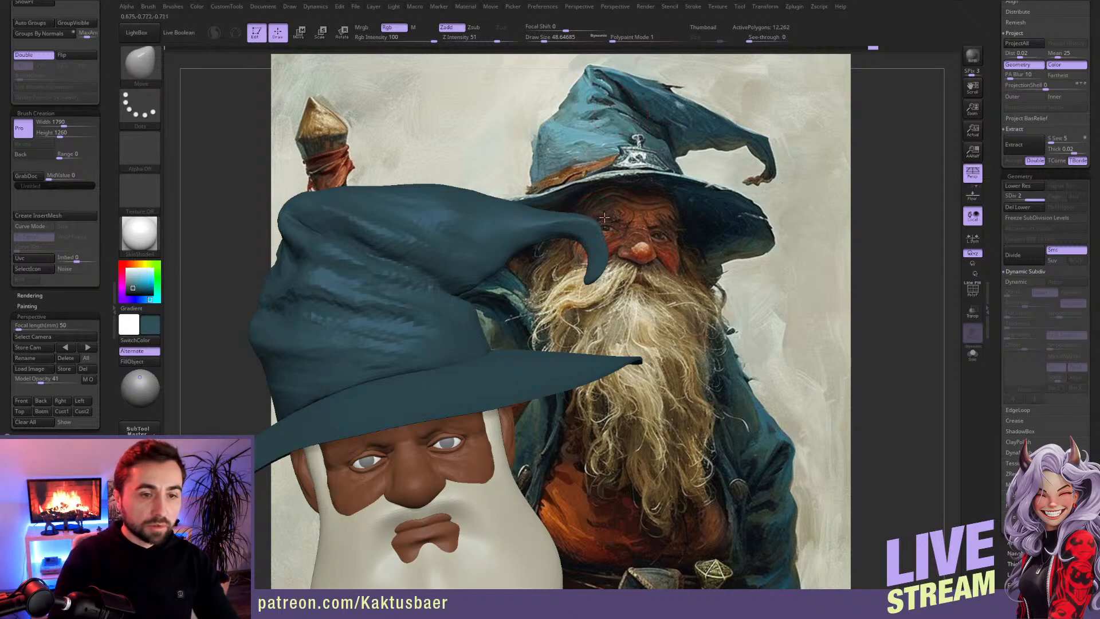
left_click_drag(589, 280, 579, 283)
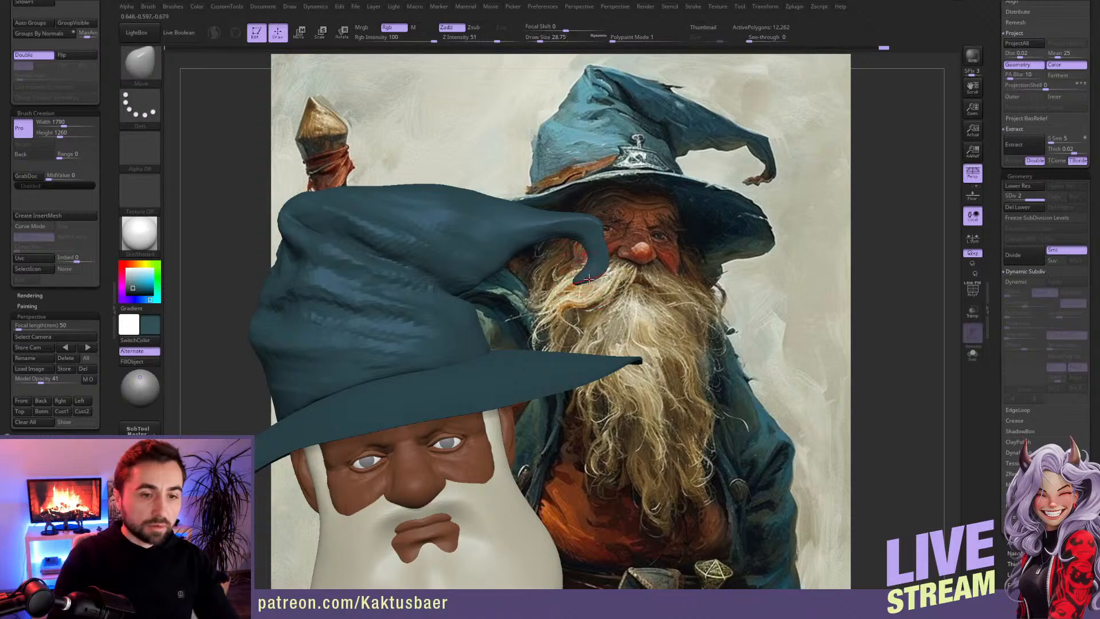
key("s")
left_click_drag(587, 249, 589, 247)
right_click_drag(577, 231, 579, 233)
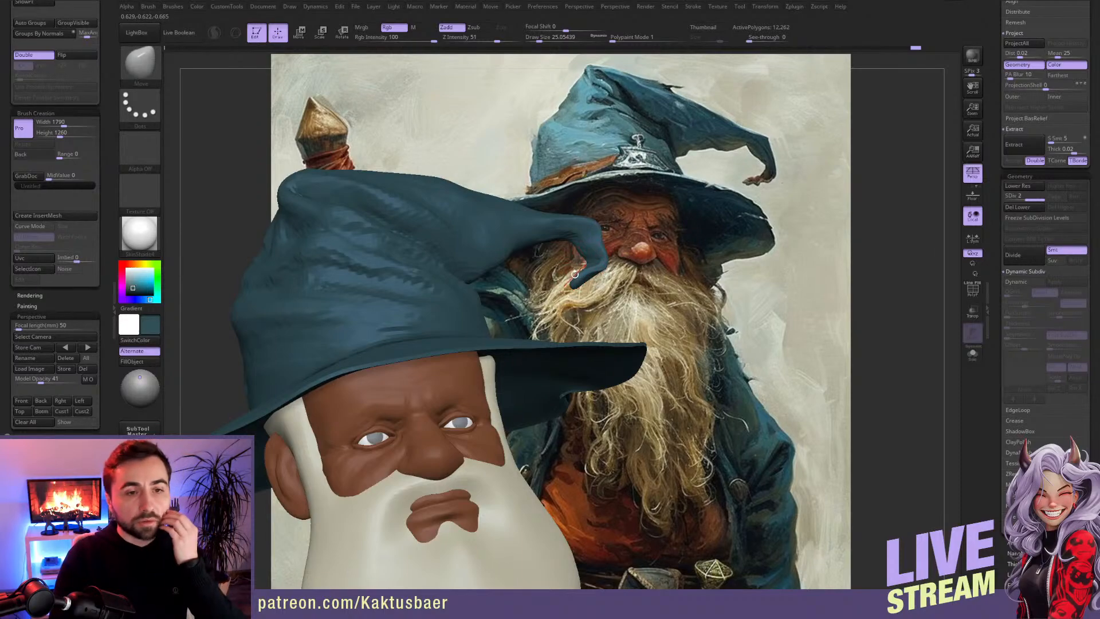
Step: Reshape the bend and underside of the drooping hat tip with a slightly larger Move brush
right_click_drag(556, 250, 535, 243)
key("s")
left_click_drag(529, 240, 531, 240)
mouse_move(531, 236)
right_mouse_down()
mouse_move(549, 242)
mouse_move(494, 260)
mouse_move(589, 238)
right_mouse_up()
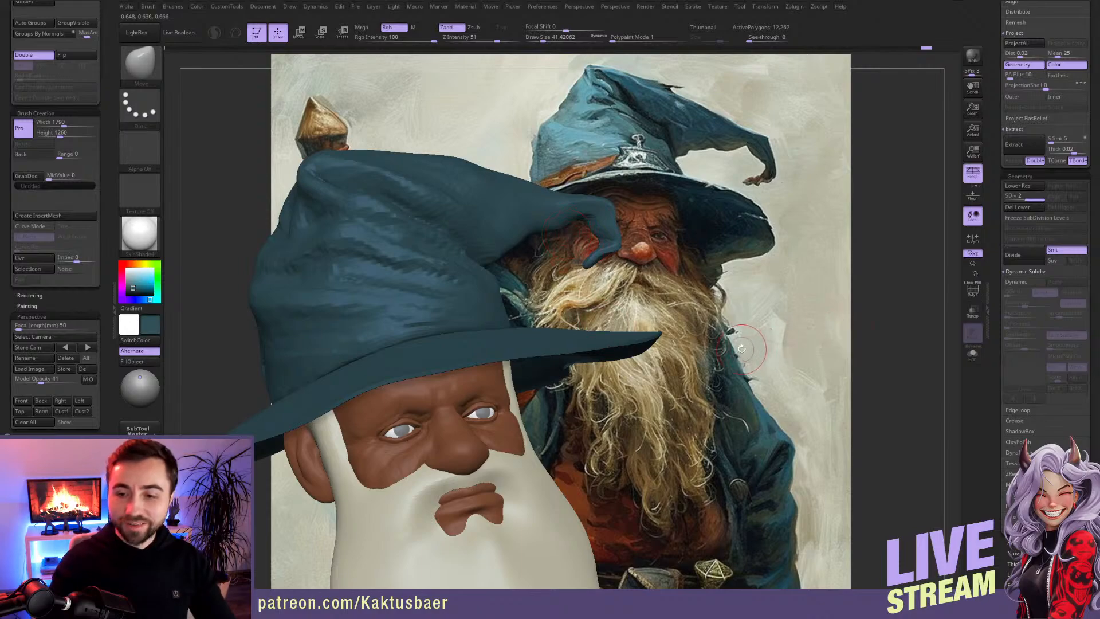
Step: Select the hat brim and adjust its front curve above the forehead with a Move brush of about size 172
mouse_move(531, 302)
right_mouse_down("ctrl")
mouse_move(512, 372)
mouse_move(584, 301)
right_mouse_up("ctrl")
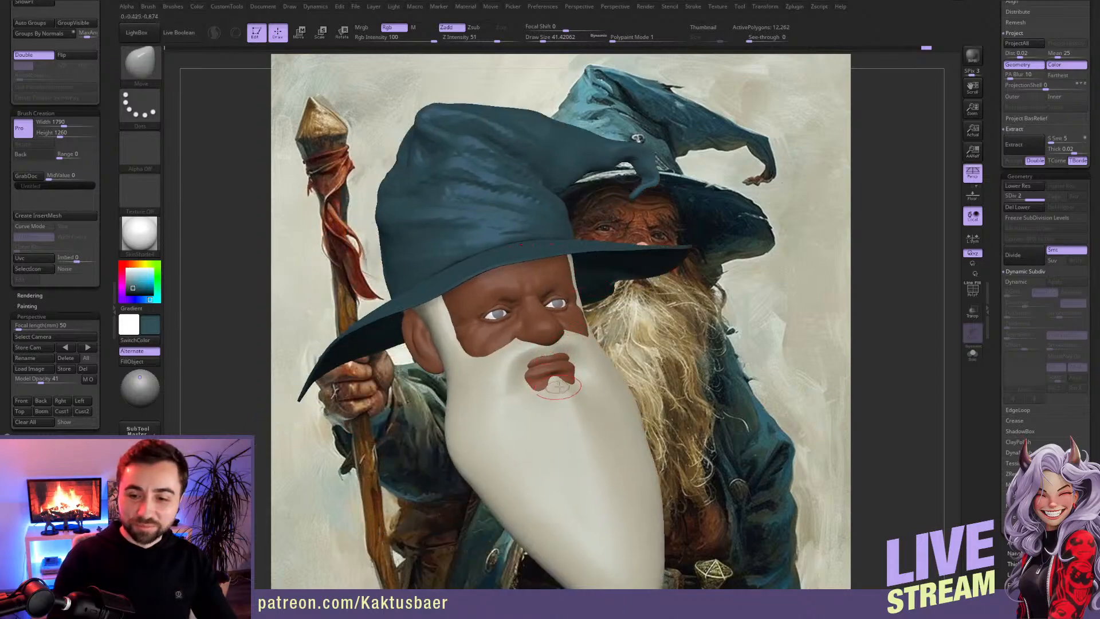
mouse_move(560, 391)
right_mouse_down("shift")
mouse_move(524, 390)
mouse_move(564, 375)
right_mouse_up("shift")
left_click(546, 256, "alt")
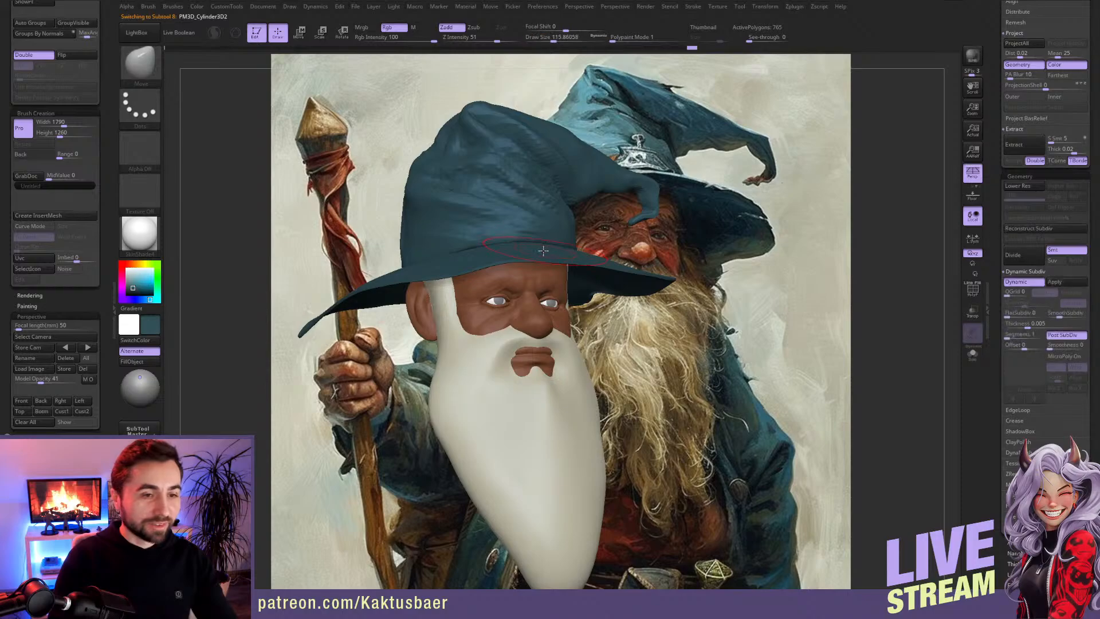
key("bracketright")
key("bracketright")
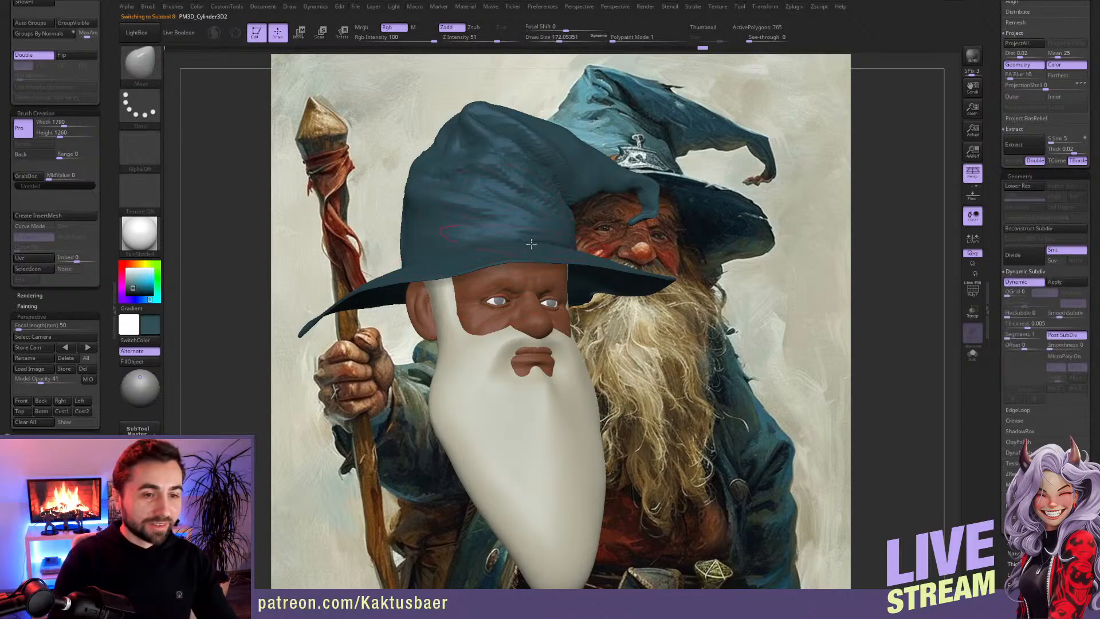
right_click_drag(556, 254, 521, 298)
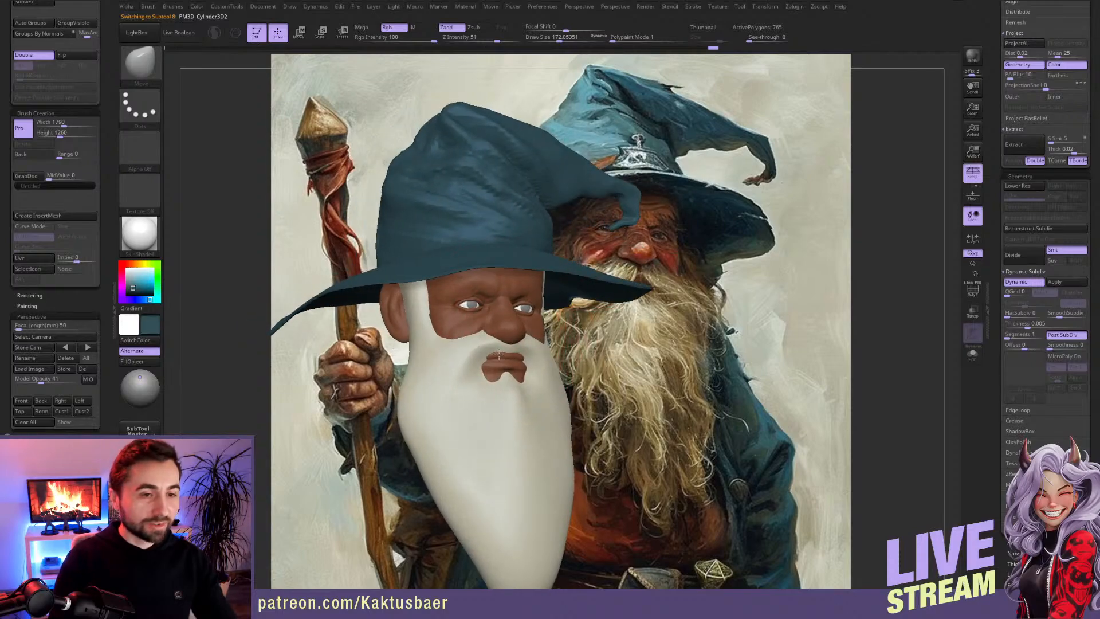
Step: Select the beard and build up the moustache's volume above the upper lip with the ClayBuildup brush
left_click(504, 387, "alt")
key("s")
left_click_drag(504, 387, 485, 385)
mouse_move(496, 352)
right_mouse_down("alt")
mouse_move(505, 332)
mouse_move(487, 341)
right_mouse_up("alt")
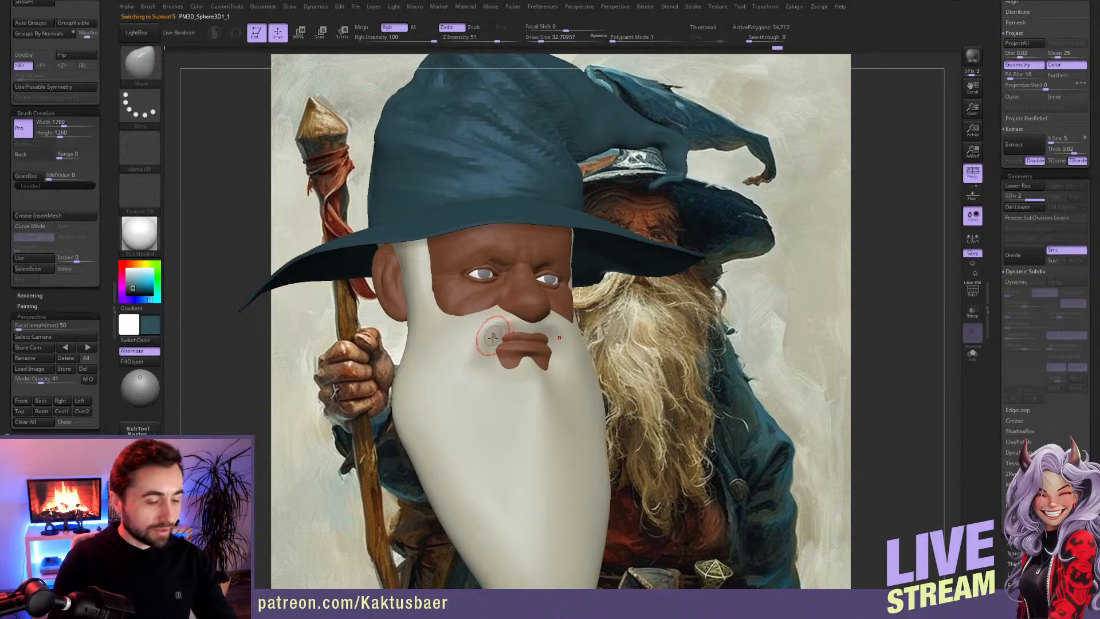
key("b")
key("c")
key("b")
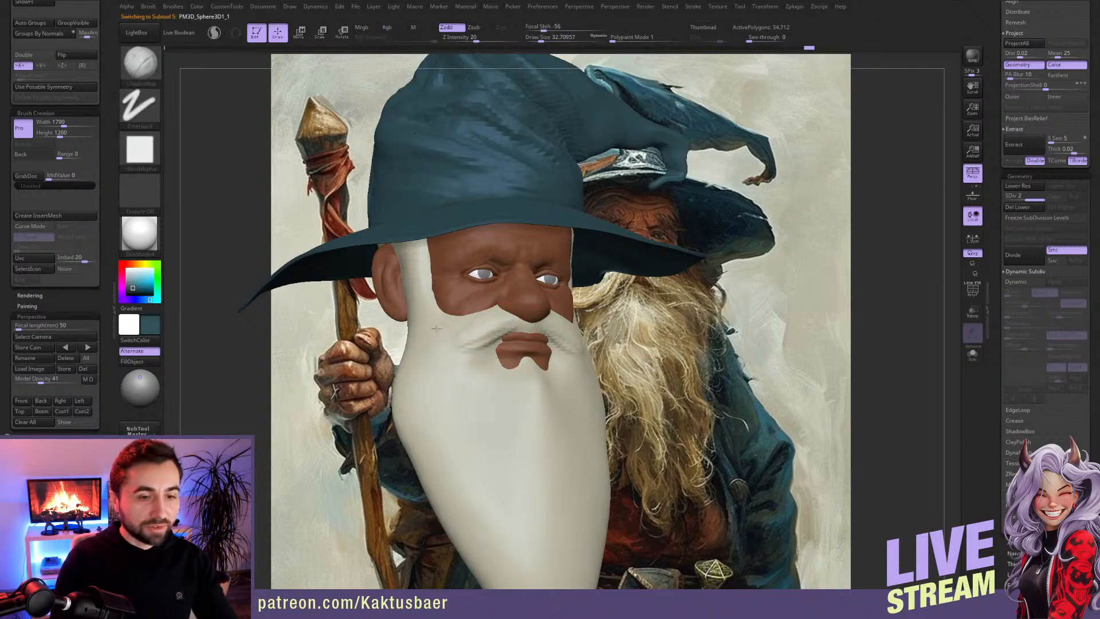
right_click_drag(444, 333, 382, 303, "alt")
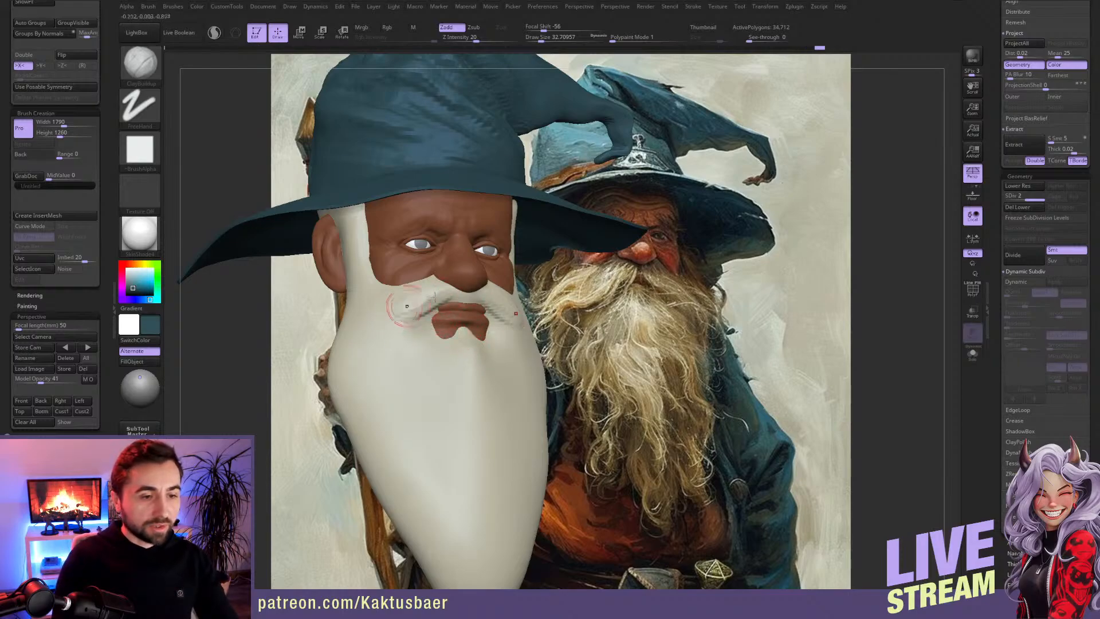
Step: Extend the moustache into curled ends over the cheeks and refine its edge along the upper lip
mouse_move(445, 297)
left_mouse_down()
mouse_move(369, 342)
mouse_move(408, 317)
mouse_move(385, 358)
left_mouse_up()
mouse_move(397, 316)
left_mouse_down()
mouse_move(426, 291)
mouse_move(382, 315)
mouse_move(420, 365)
left_mouse_up()
key("[")
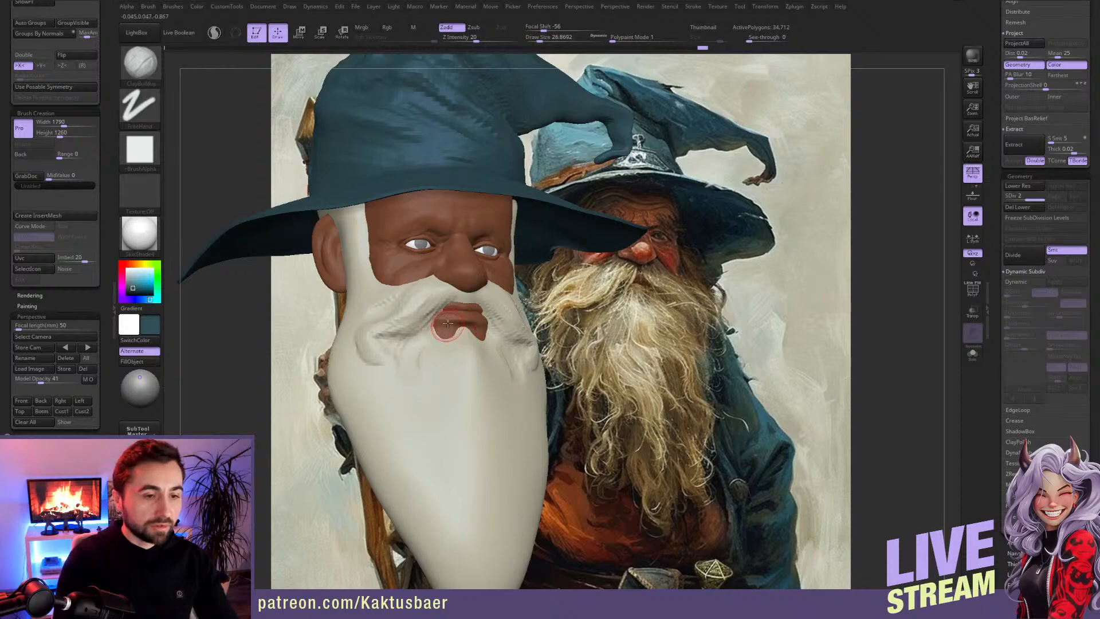
left_click_drag(446, 319, 450, 312)
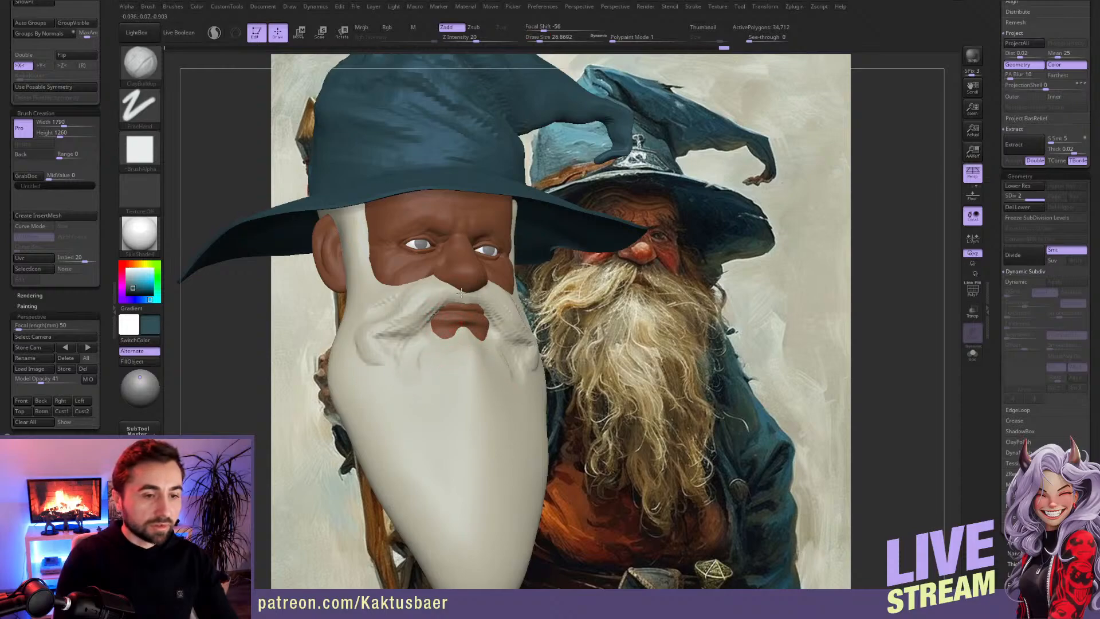
mouse_move(424, 287)
left_mouse_down()
mouse_move(446, 302)
mouse_move(428, 318)
mouse_move(414, 309)
mouse_move(399, 321)
left_mouse_up()
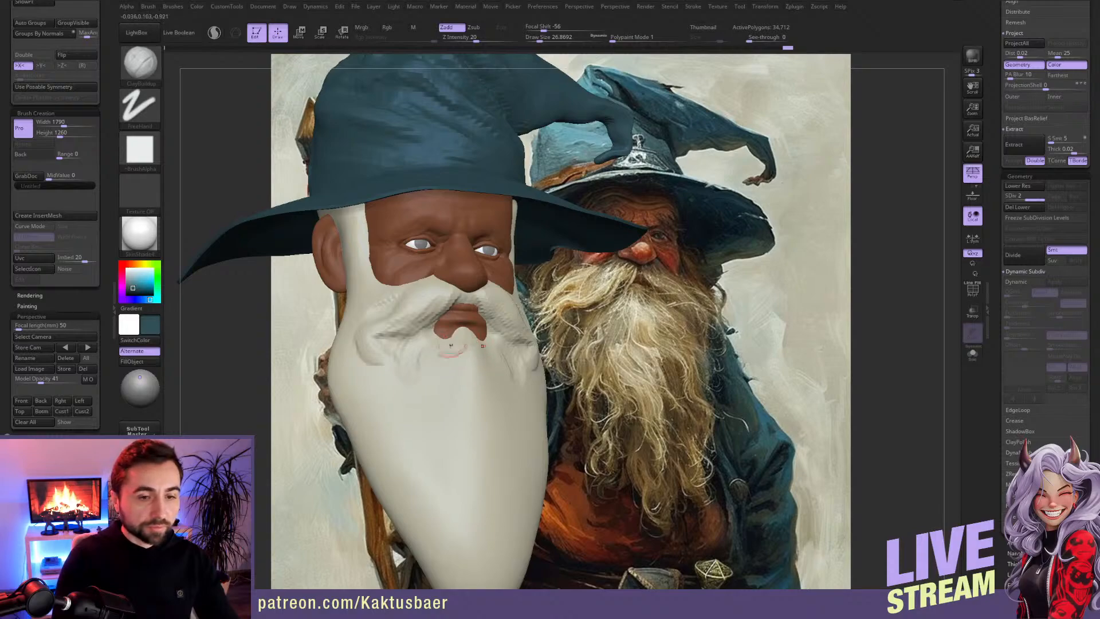
Step: Sculpt wavy hair strands running from below the lower lip down the front and sides of the beard
mouse_move(452, 344)
left_mouse_down()
mouse_move(458, 386)
mouse_move(442, 368)
mouse_move(450, 440)
mouse_move(453, 382)
mouse_move(463, 450)
left_mouse_up()
key("bracketright")
key("bracketright")
right_click_drag(448, 370, 465, 336, "alt")
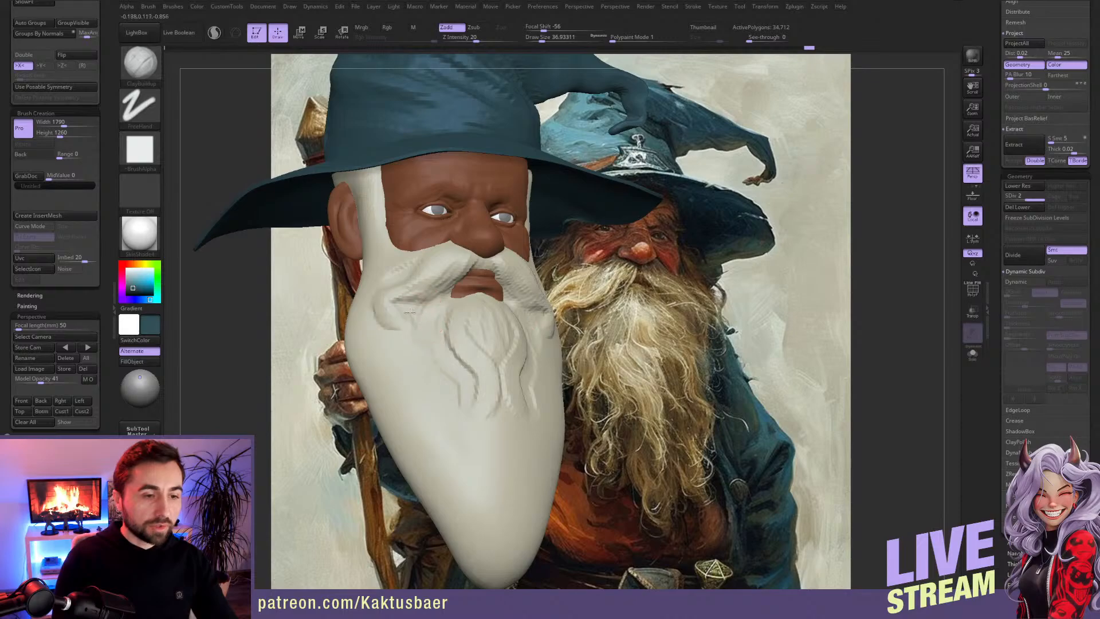
mouse_move(420, 308)
left_mouse_down()
mouse_move(438, 402)
mouse_move(431, 422)
mouse_move(461, 451)
left_mouse_up()
left_click_drag(481, 386, 482, 425)
mouse_move(456, 373)
left_mouse_down()
mouse_move(460, 434)
mouse_move(475, 456)
mouse_move(465, 421)
mouse_move(446, 439)
left_mouse_up()
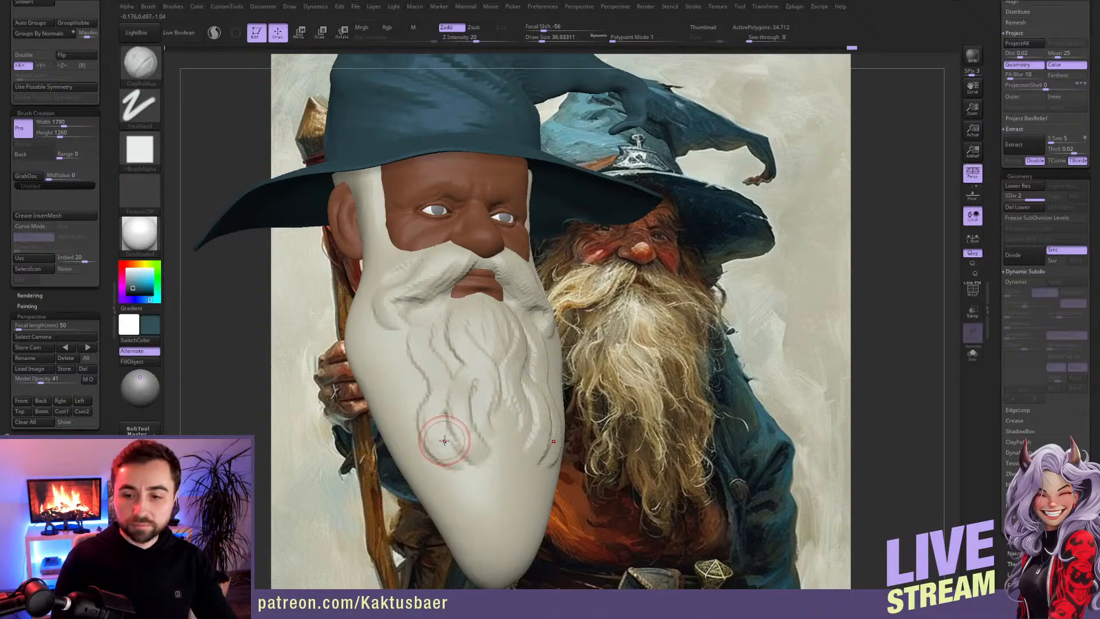
Step: Build up the sideburn beside the ear and pull the beard's edge outward at the jaw with the Move brush
mouse_move(395, 261)
right_mouse_down()
mouse_move(385, 303)
mouse_move(348, 311)
mouse_move(283, 292)
right_mouse_up()
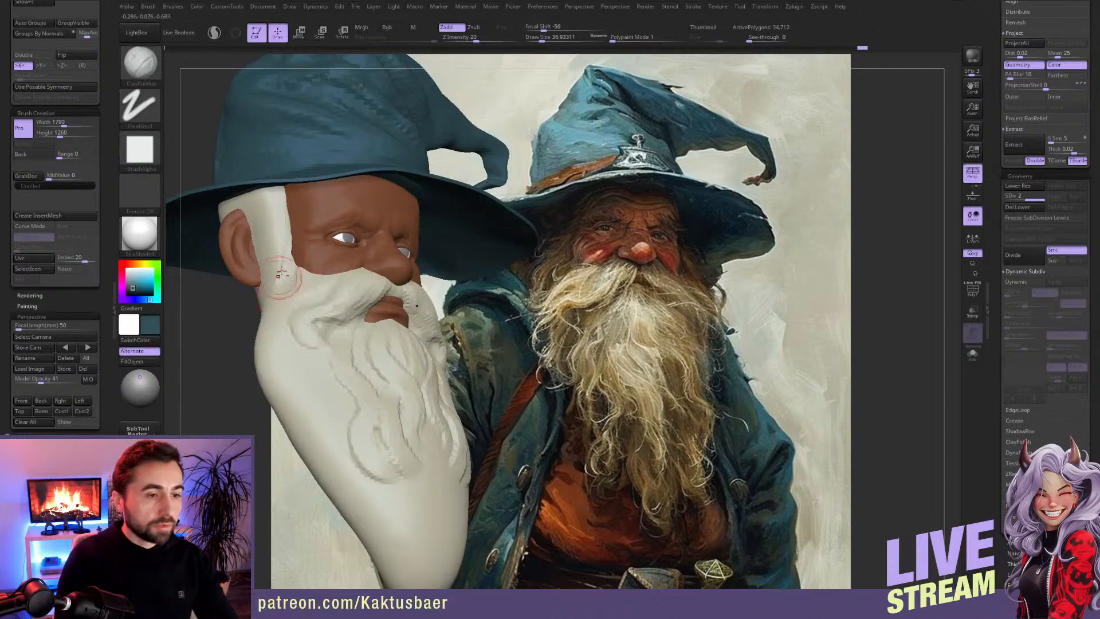
mouse_move(272, 287)
right_mouse_down()
mouse_move(259, 296)
mouse_move(261, 285)
right_mouse_up()
key("b")
key("m")
key("v")
left_click_drag(253, 301, 243, 298)
left_click(248, 263, "alt")
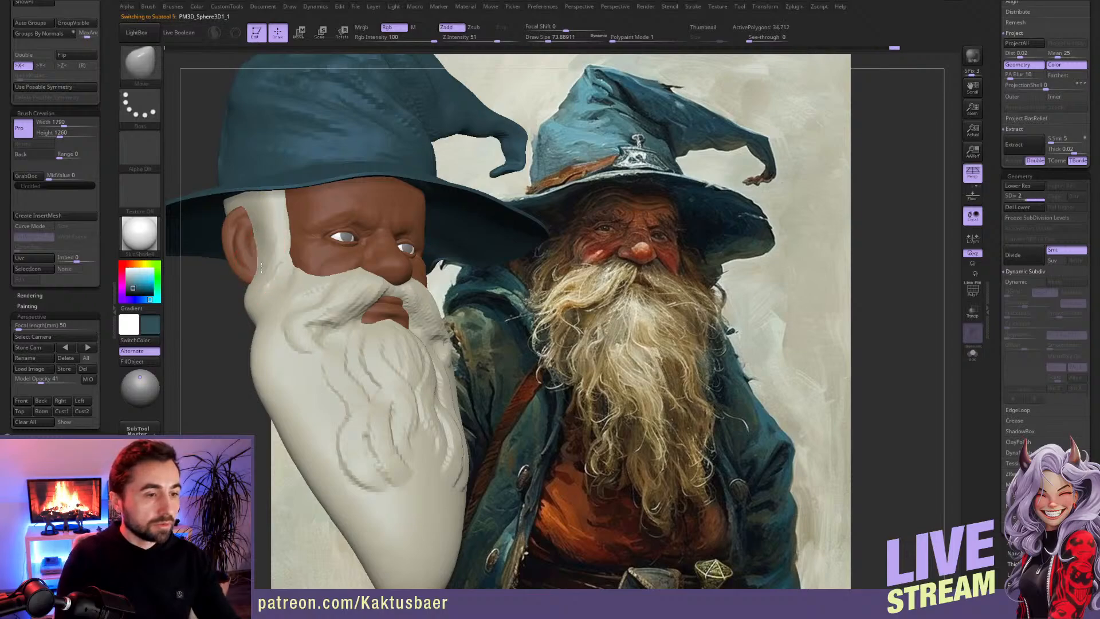
Step: Select the beard and turn off the painted colour display on all parts of the model
right_click_drag(335, 314, 348, 333)
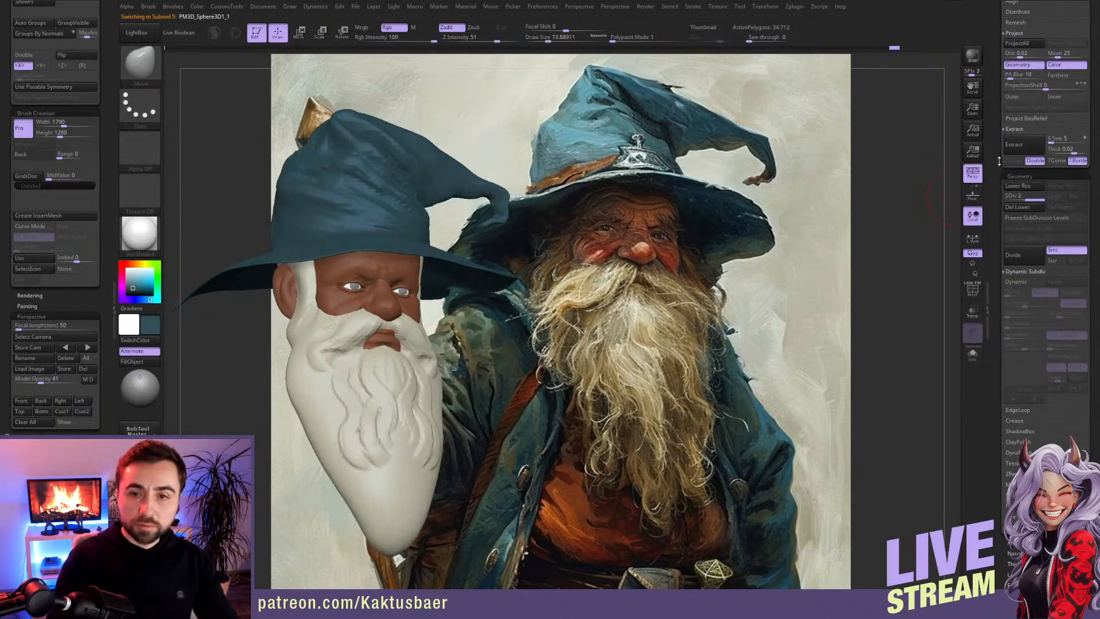
scroll(999, 161, "up", 10)
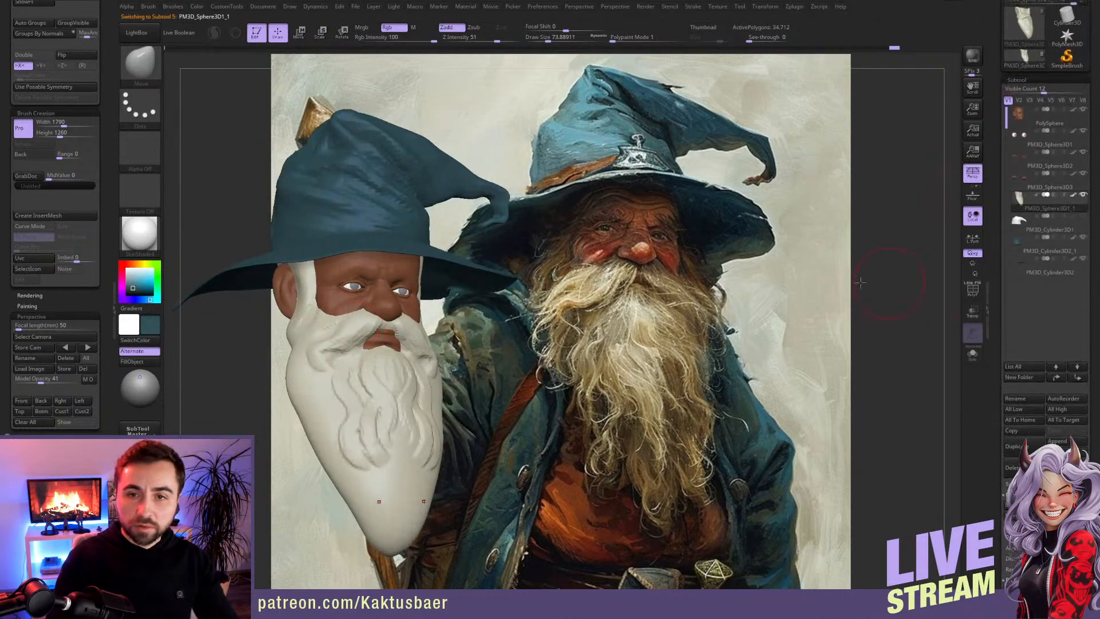
left_click(1073, 195, "shift")
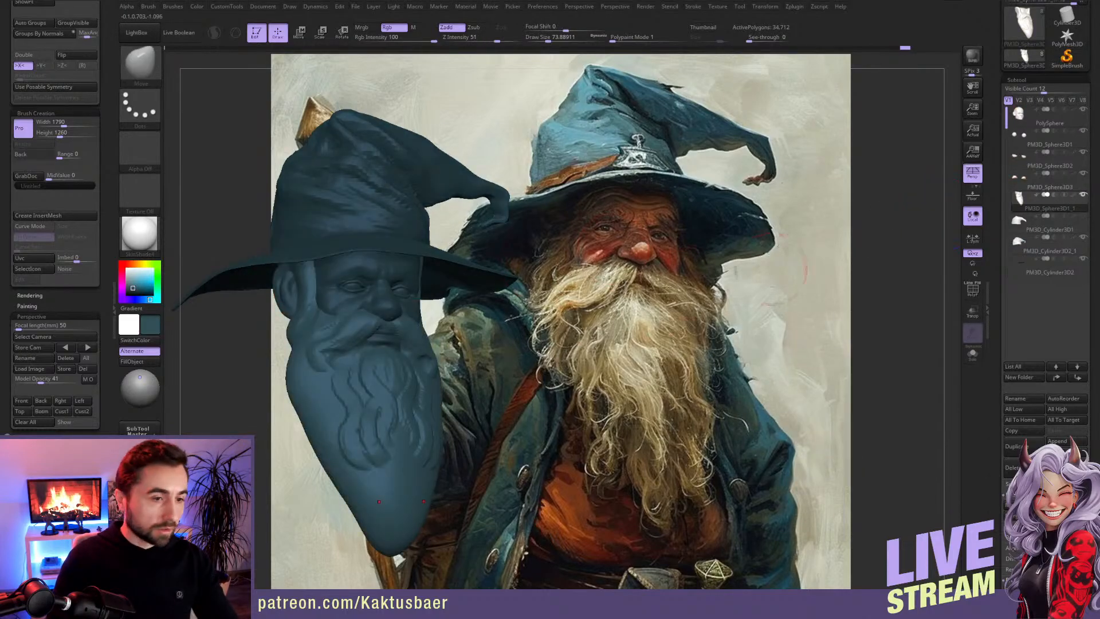
Step: Set the display colour to white and show the model with the SkinShade4 material
left_click(127, 270)
left_click(139, 234)
left_click(364, 243)
right_click_drag(370, 309, 364, 259)
left_click(150, 231)
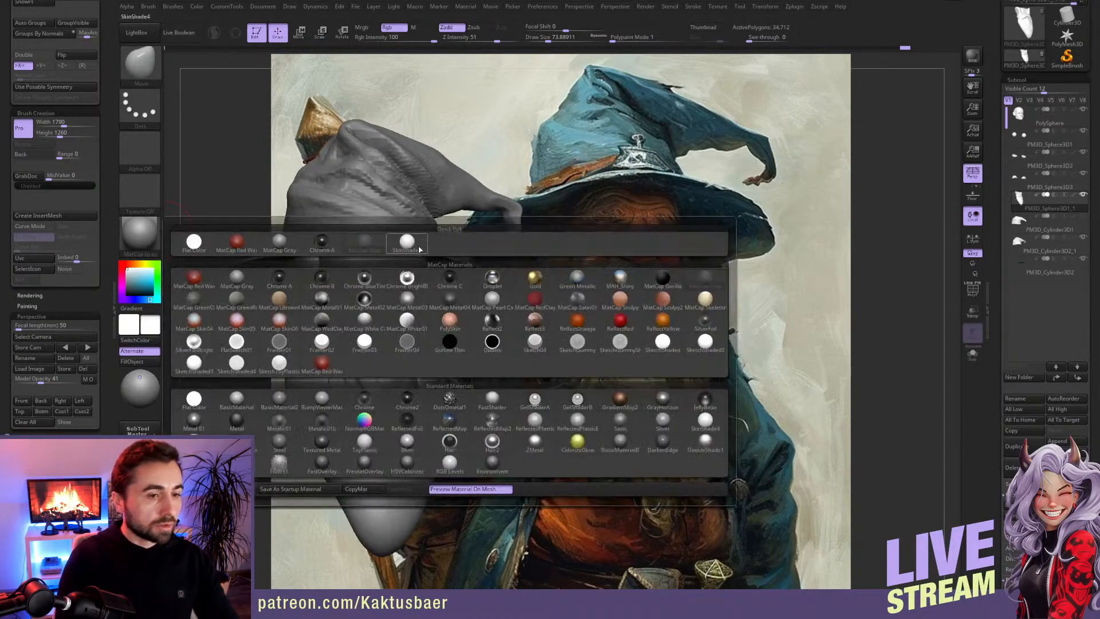
left_click(232, 275)
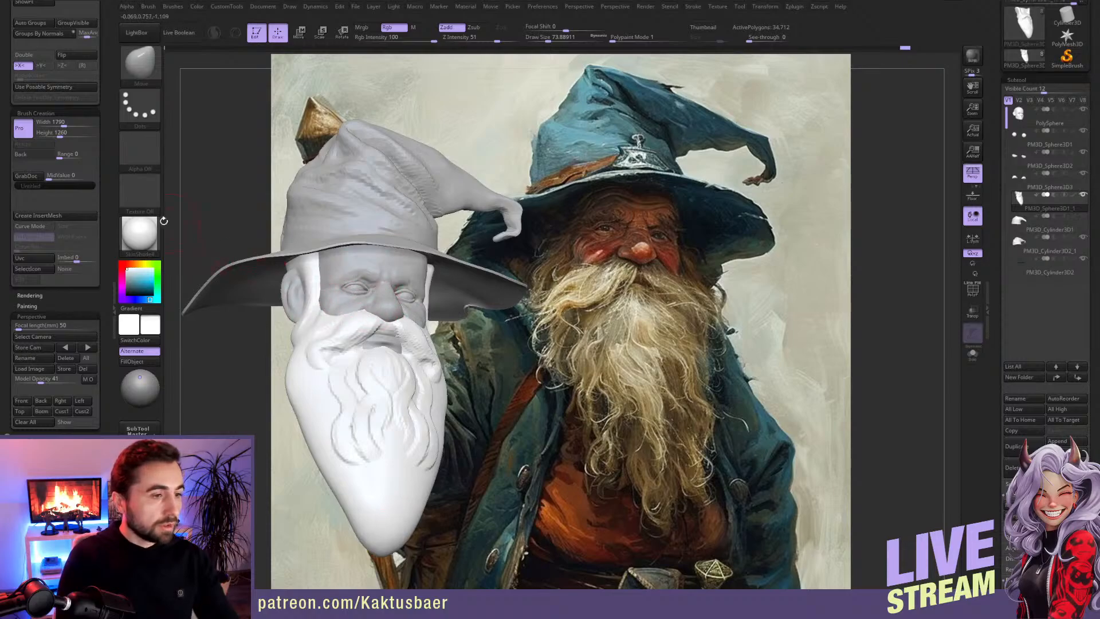
Step: Show the model with the MatCap Gray material and adjust the beard's edge at the jaw with the Move brush
left_click(148, 238)
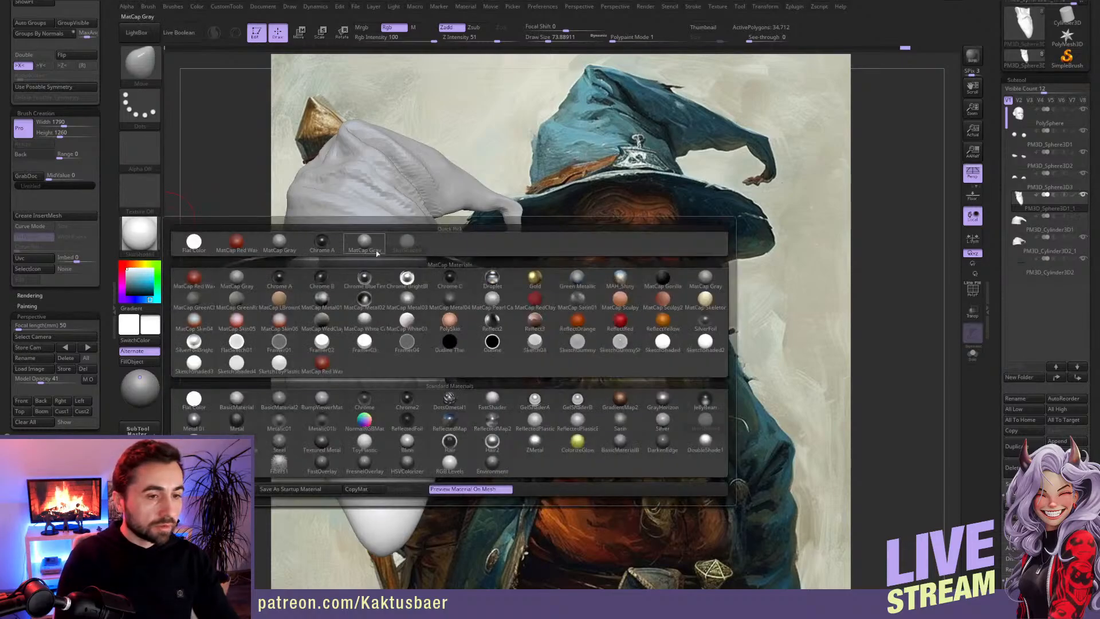
left_click(365, 248)
key("[")
mouse_move(351, 314)
right_mouse_down()
mouse_move(338, 323)
mouse_move(350, 332)
mouse_move(302, 336)
mouse_move(301, 296)
right_mouse_up()
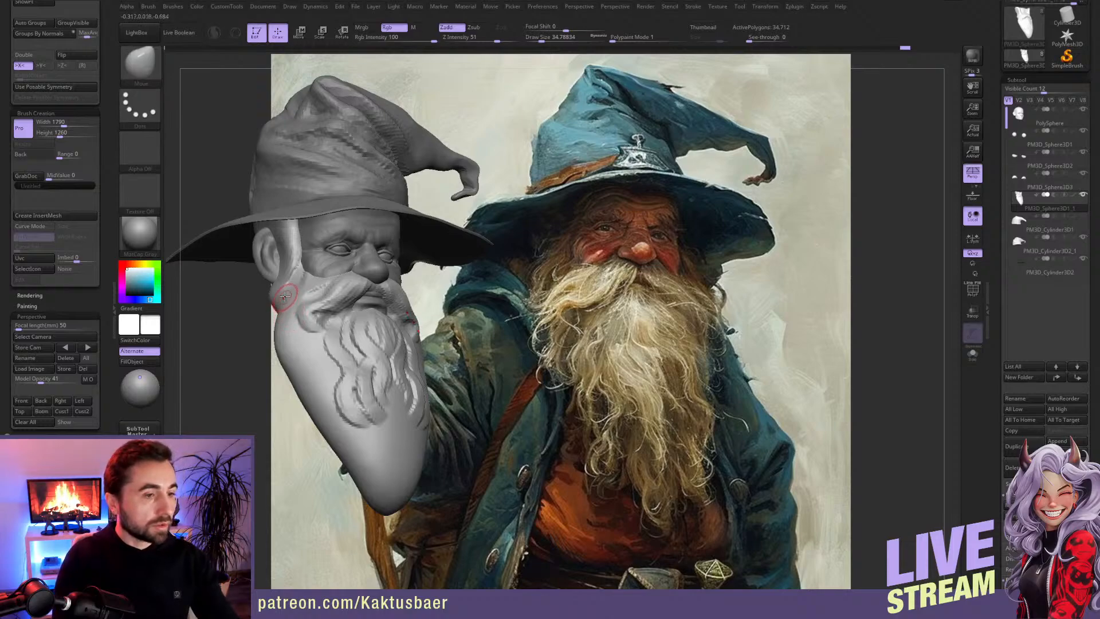
key("bracketright")
right_click_drag(277, 307, 300, 322)
key("bracketleft")
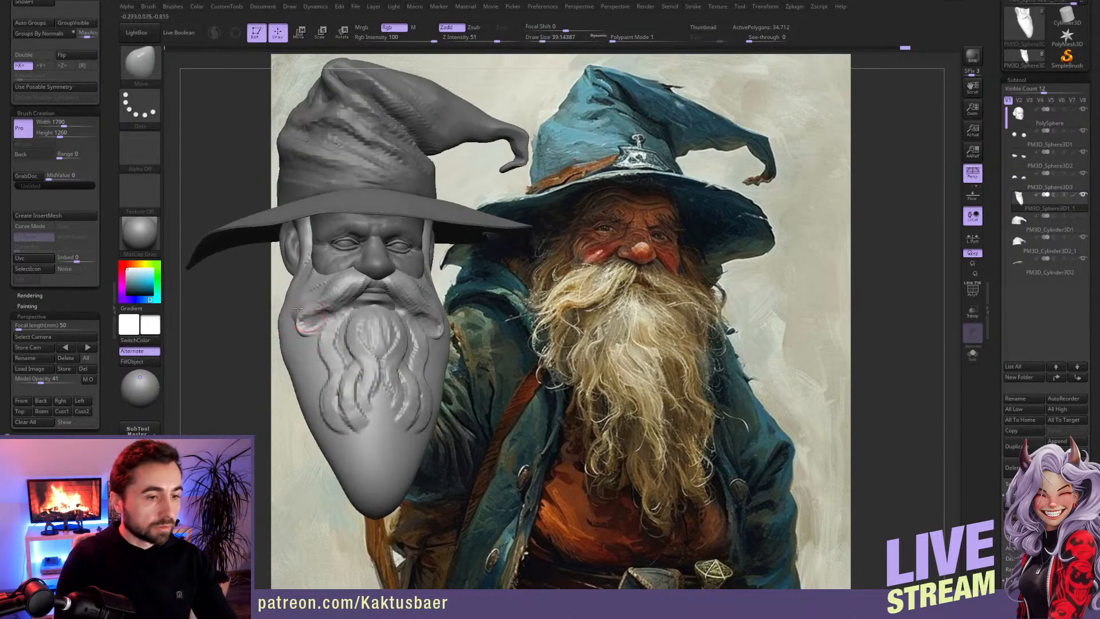
Step: Pull the moustache tips outward over the beard with the Move brush and smooth the area around them
left_click_drag(302, 321, 318, 323)
key("shift")
right_click_drag(318, 322, 325, 315)
key("s")
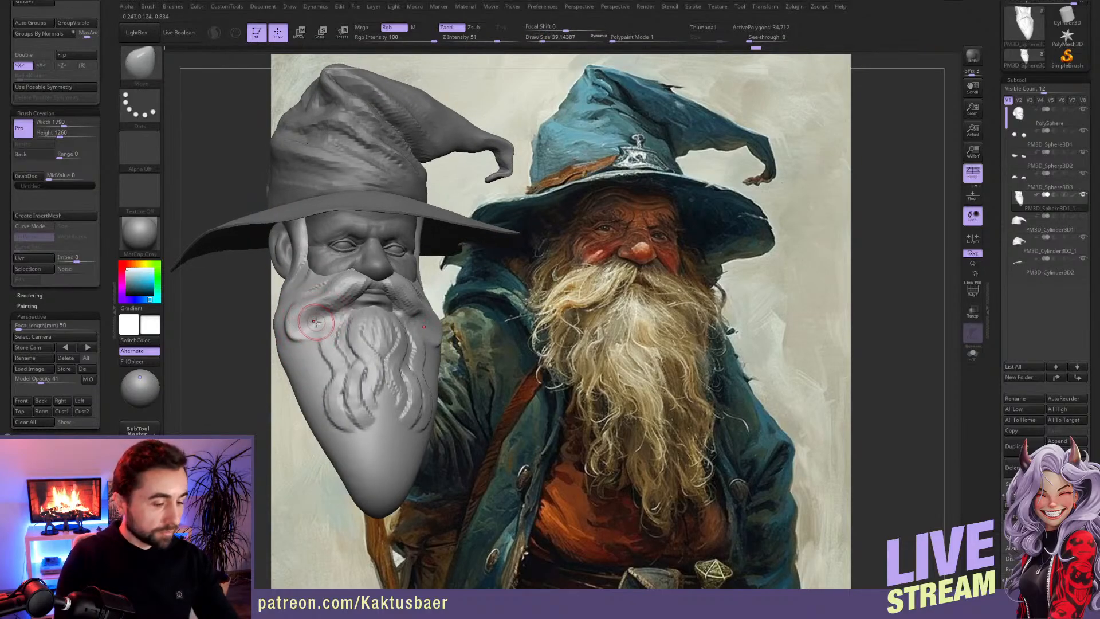
key("1")
mouse_move(316, 315)
left_mouse_down()
mouse_move(297, 327)
mouse_move(338, 313)
mouse_move(312, 315)
left_mouse_up()
key("bracketleft")
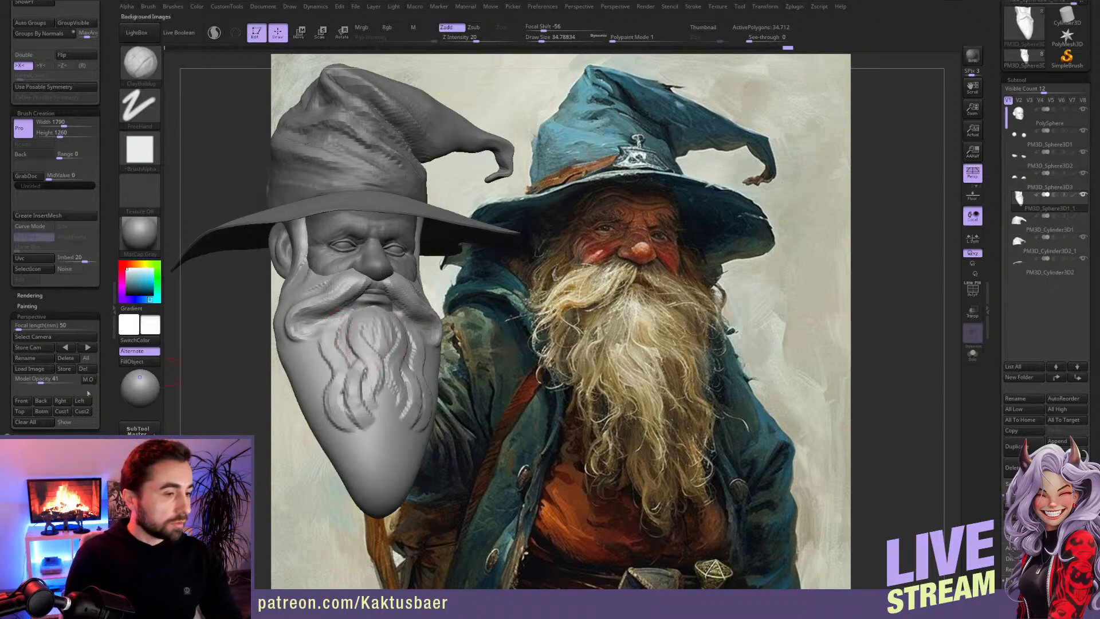
Step: Restore the stored front camera view and show the model semi-transparent over the painted reference
left_click(21, 400)
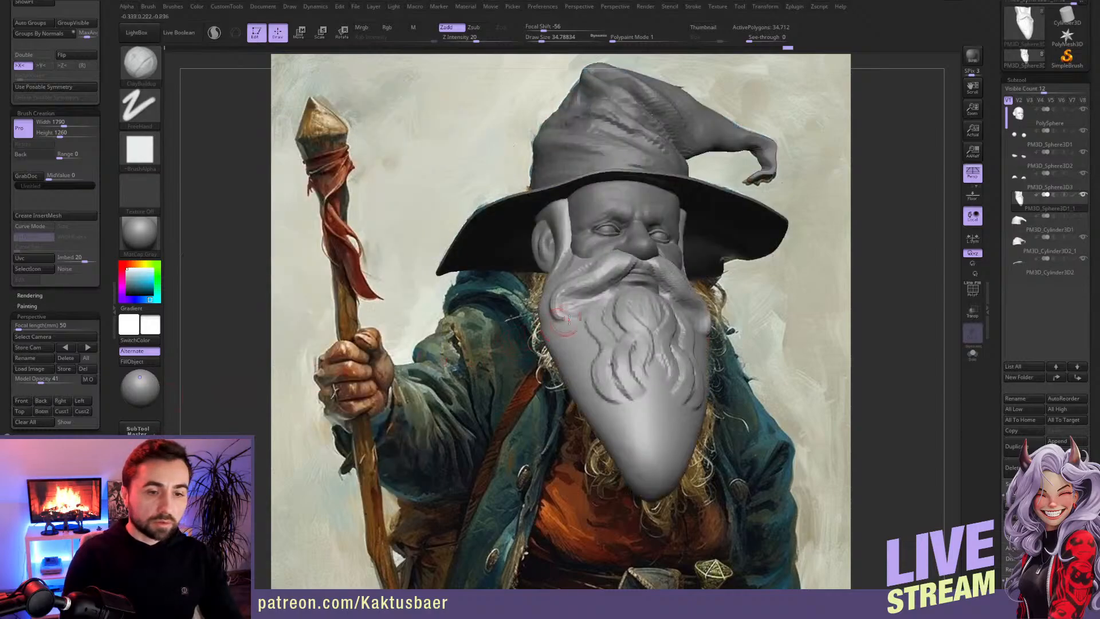
key("shift")
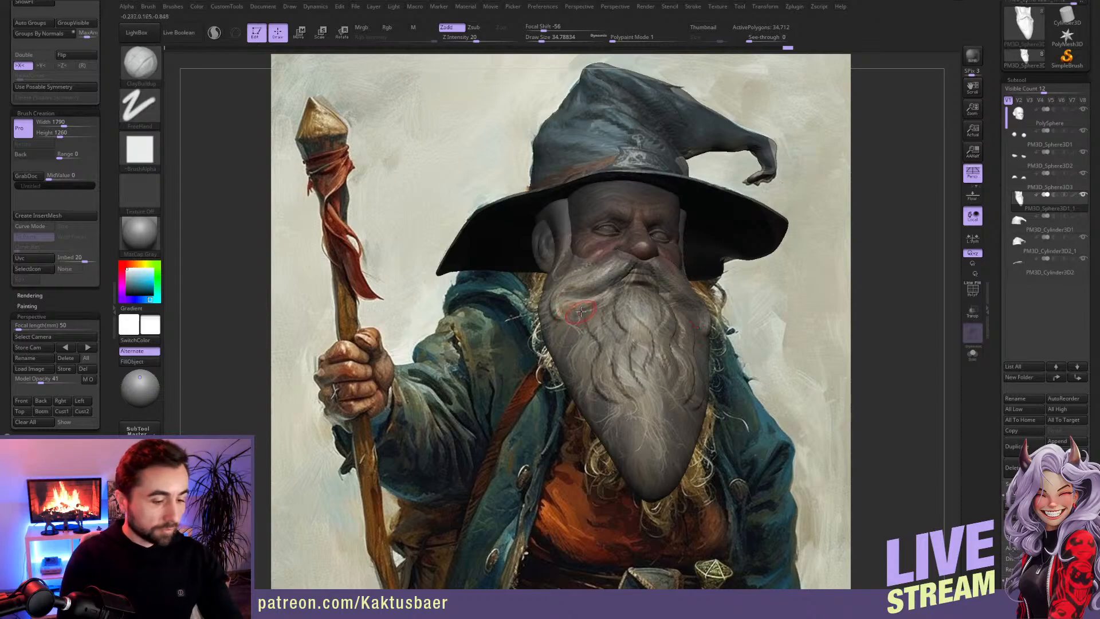
key("shift")
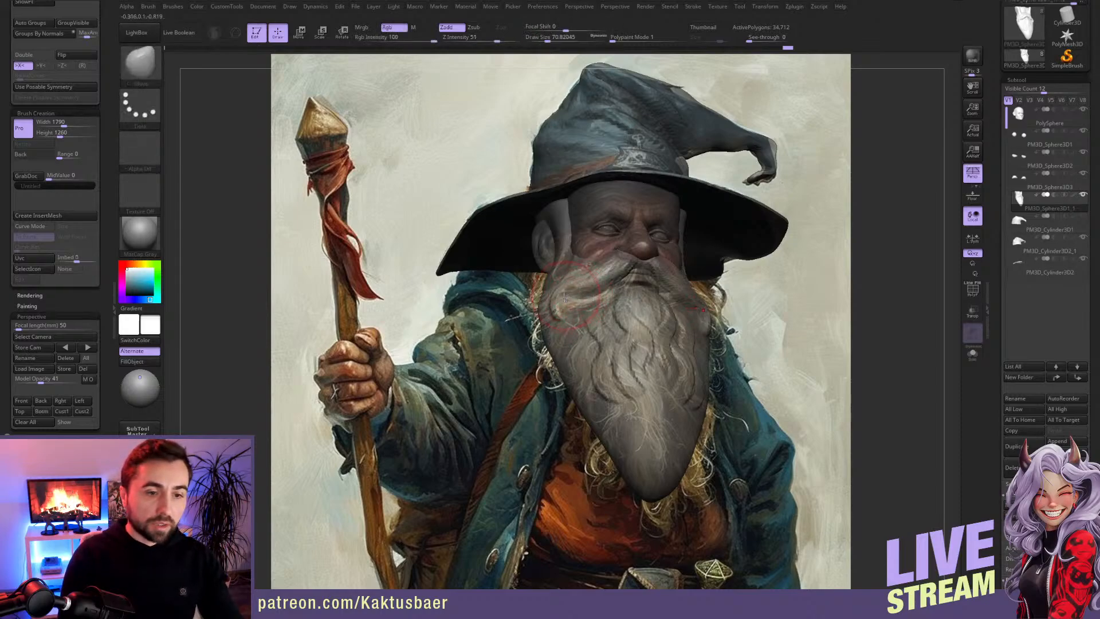
Step: Reshape the beard's sides and lower end with the Move brush to follow the painted beard's outline
mouse_move(561, 295)
left_mouse_down()
mouse_move(614, 279)
mouse_move(580, 306)
mouse_move(594, 305)
left_mouse_up()
key("s")
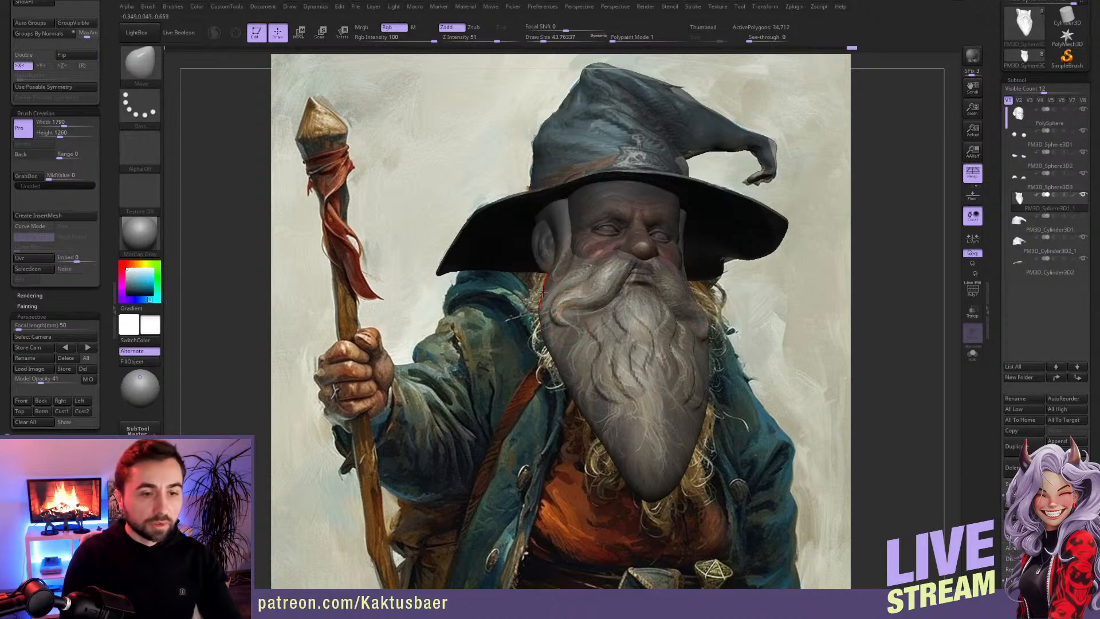
left_click_drag(534, 299, 542, 319)
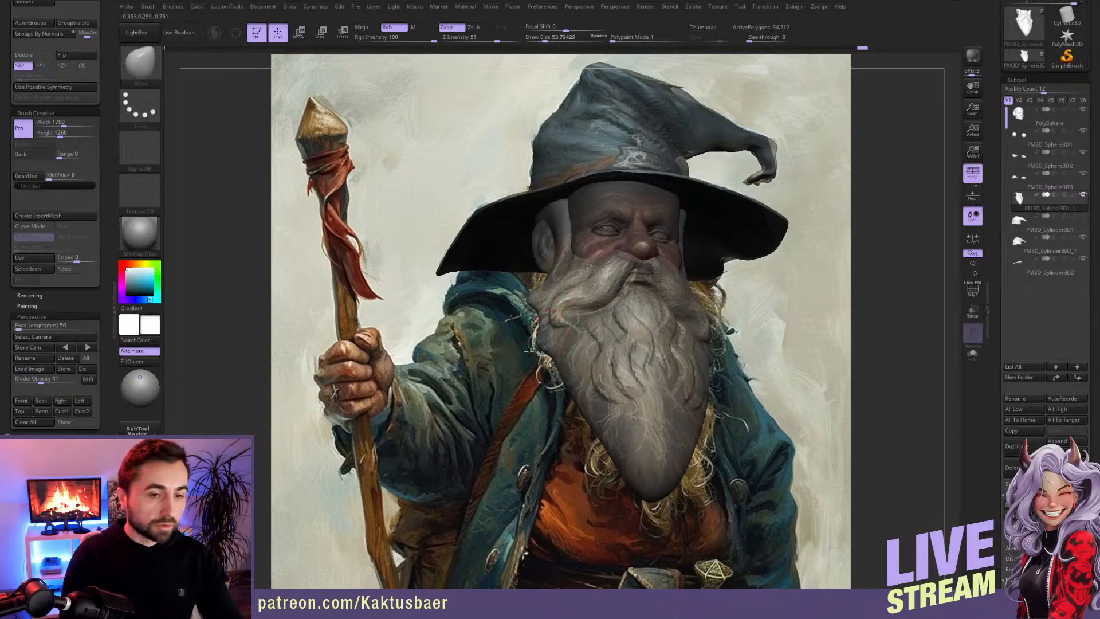
mouse_move(554, 362)
left_mouse_down()
mouse_move(548, 370)
mouse_move(606, 423)
mouse_move(606, 453)
mouse_move(594, 440)
left_mouse_up()
mouse_move(653, 474)
left_mouse_down()
mouse_move(650, 516)
mouse_move(606, 451)
left_mouse_up()
key("s")
Step: Sculpt wavy strands along the beard's side and lower edge with the ClayBuildup brush, following the painted hair
key("b")
key("c")
key("b")
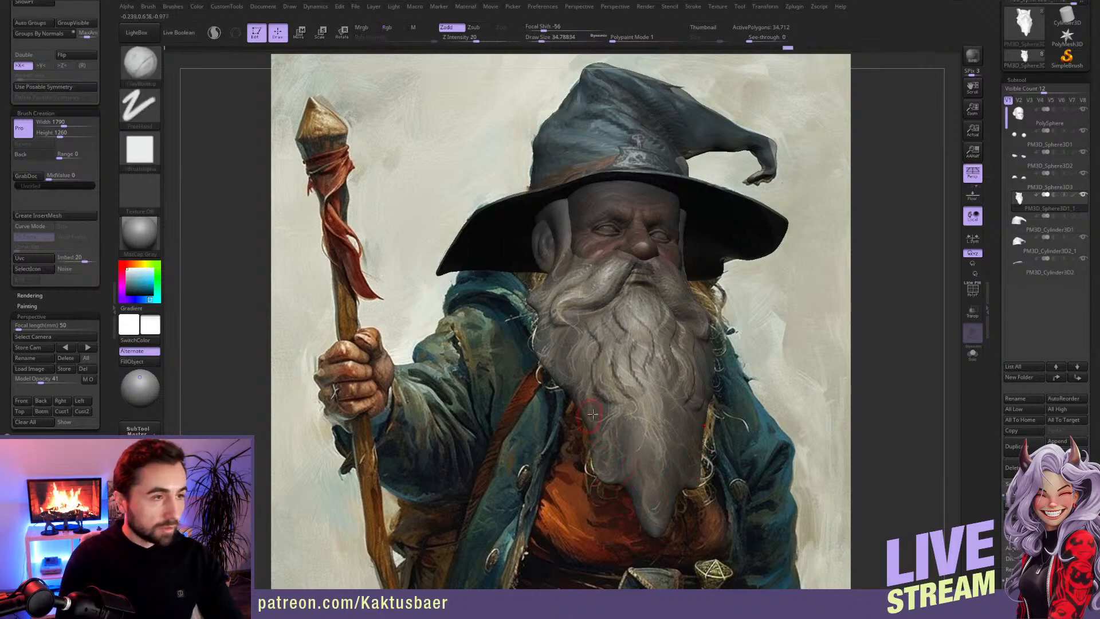
mouse_move(607, 397)
left_mouse_down()
mouse_move(613, 422)
mouse_move(596, 456)
mouse_move(605, 474)
left_mouse_up()
left_click_drag(613, 422, 600, 439)
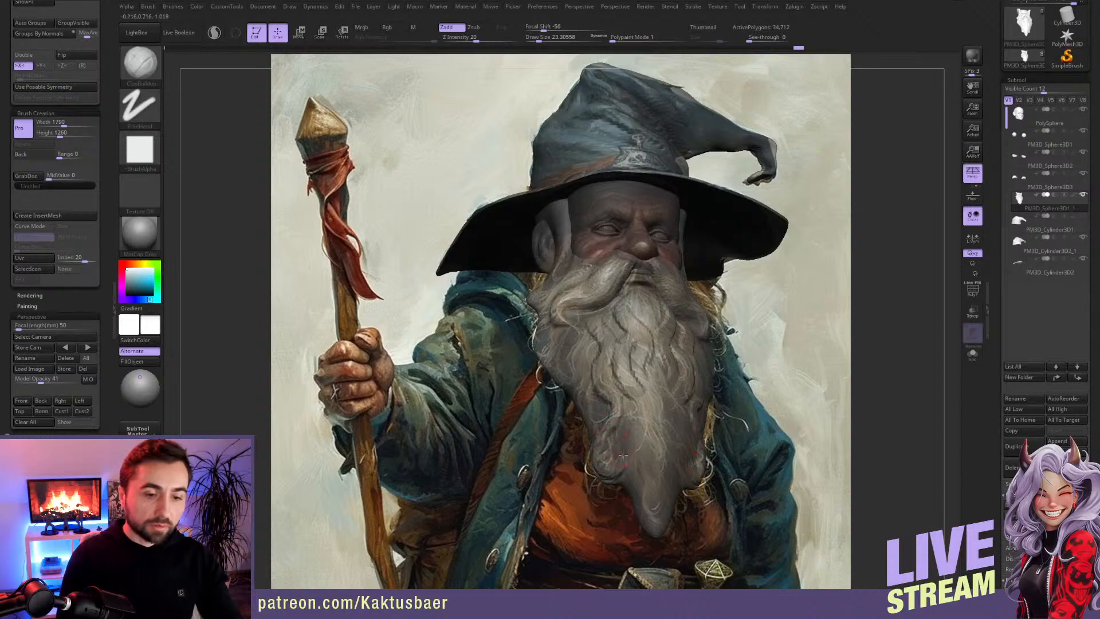
left_click_drag(607, 392, 618, 397)
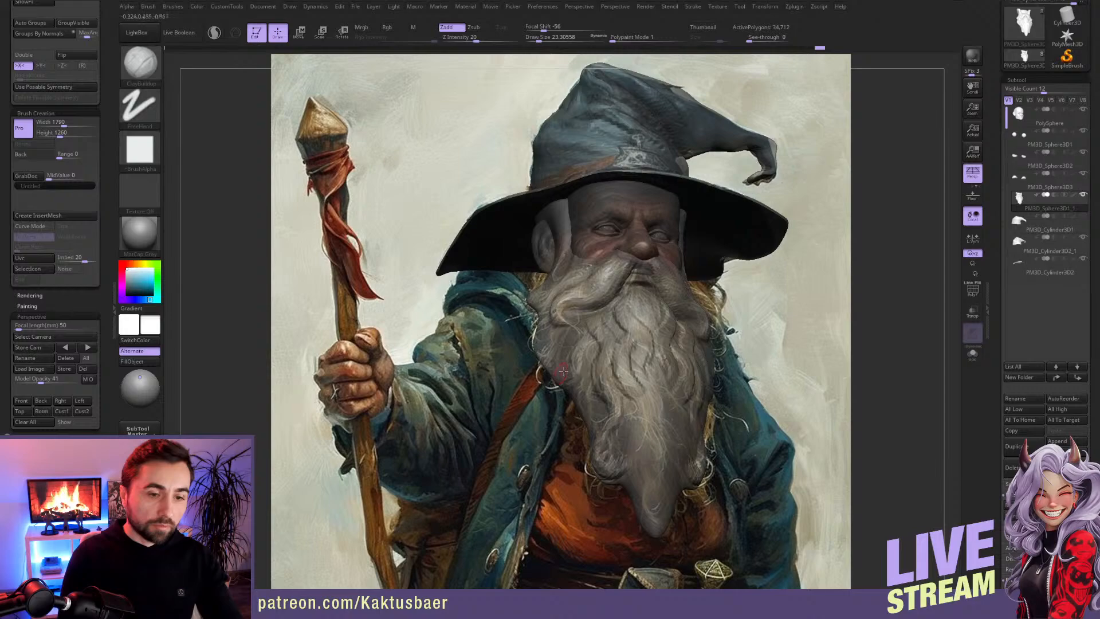
left_click_drag(589, 356, 581, 402)
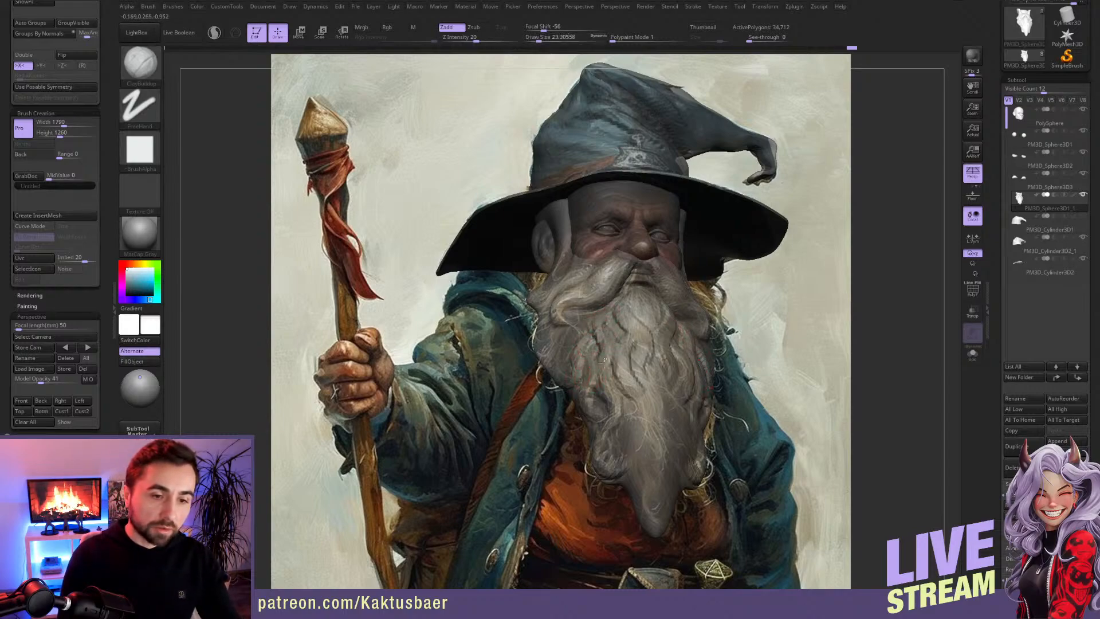
mouse_move(606, 366)
left_mouse_down()
mouse_move(607, 414)
mouse_move(567, 386)
left_mouse_up()
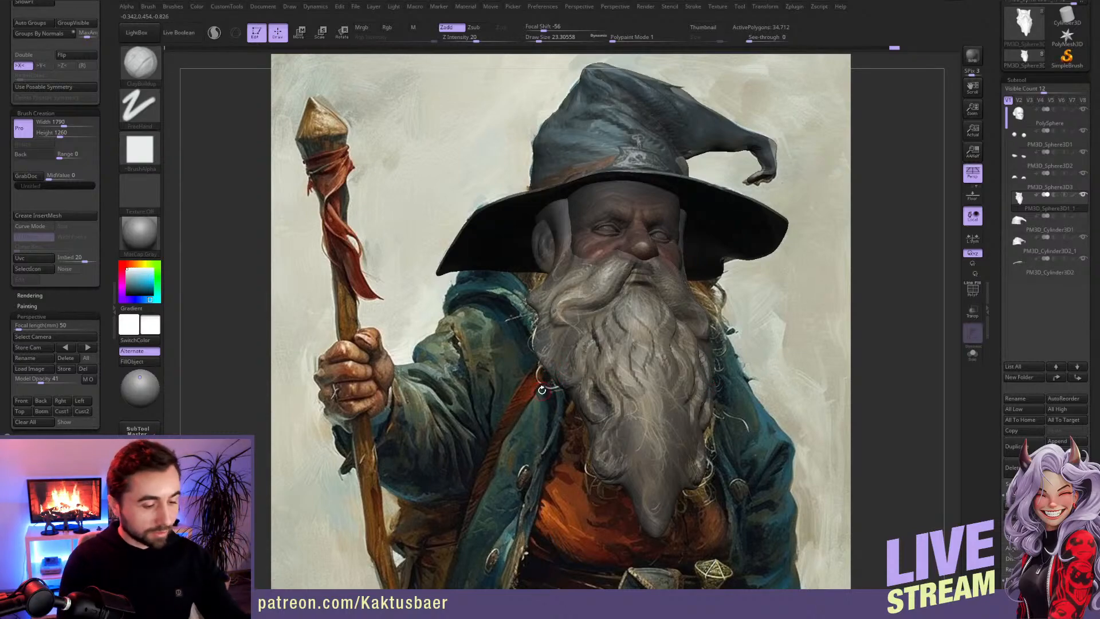
Step: Pull the beard's outer edge below the ear outward with the Move brush to match the reference
key("b")
key("m")
key("v")
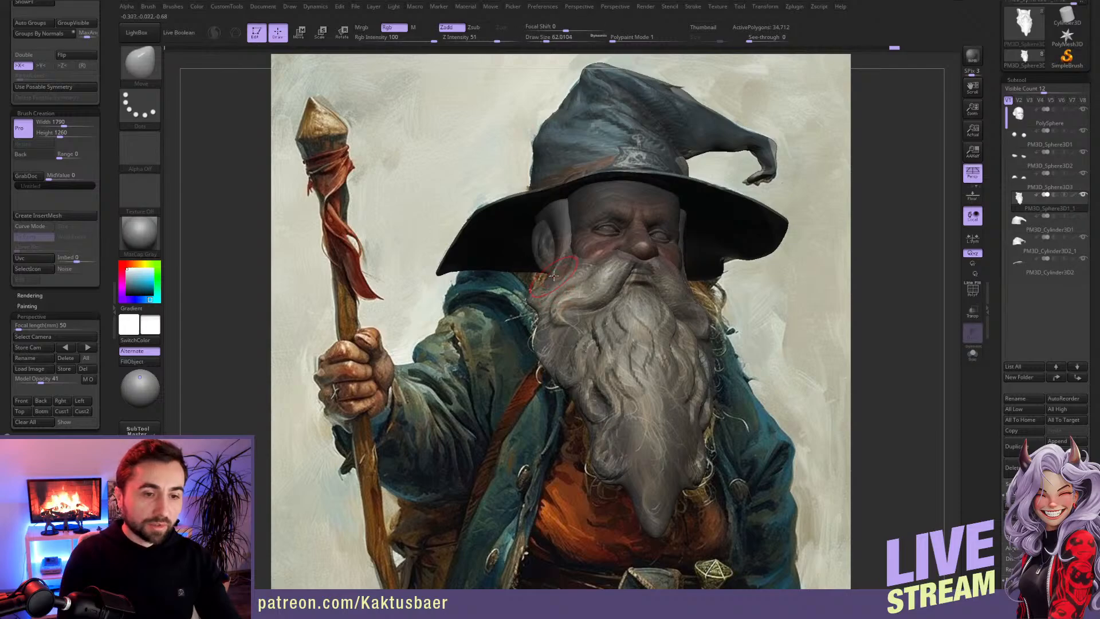
mouse_move(542, 277)
left_mouse_down()
mouse_move(525, 268)
mouse_move(550, 256)
mouse_move(543, 279)
left_mouse_up()
key("s")
key("shift")
Step: Sculpt strands on the cheek and sideburn and down the beard's centre to its tip with the ClayBuildup brush
key("b")
key("c")
key("b")
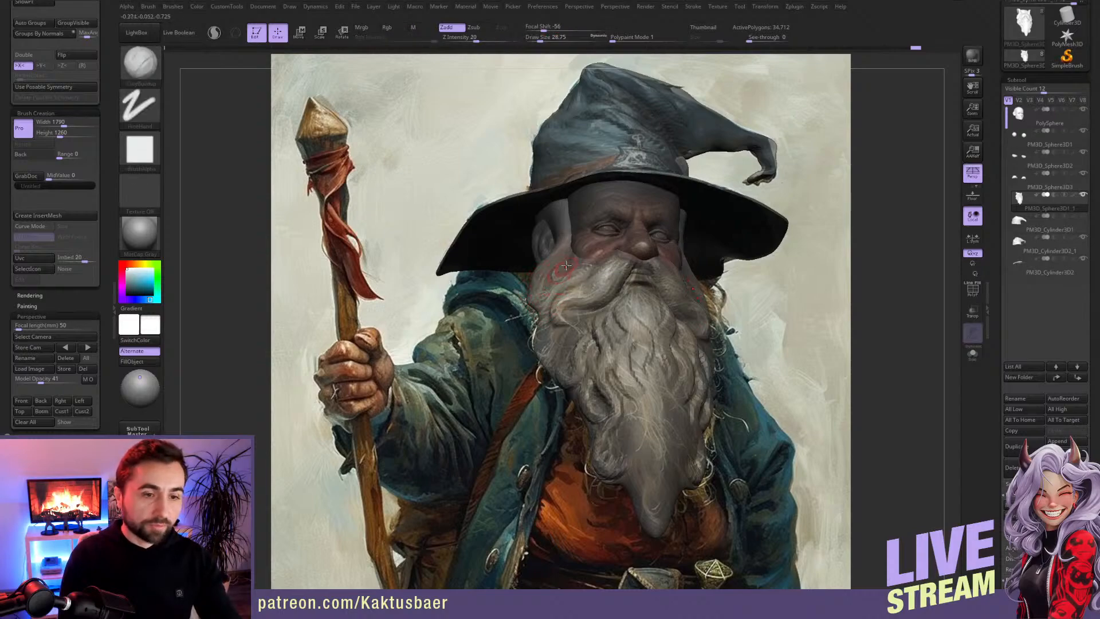
left_click_drag(573, 257, 559, 270)
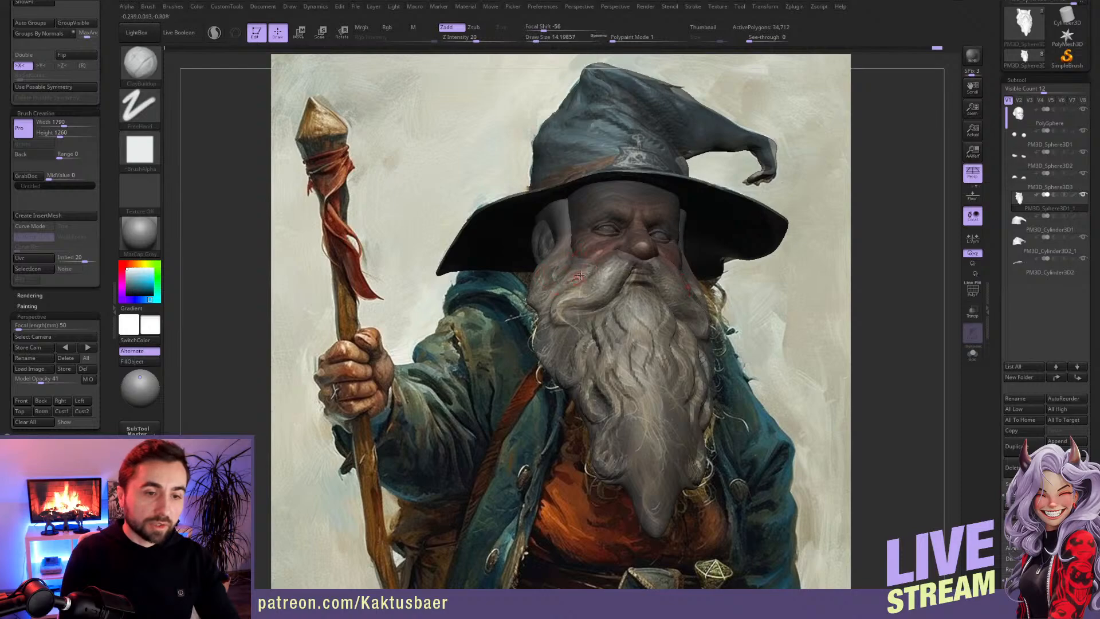
left_click_drag(556, 286, 535, 304)
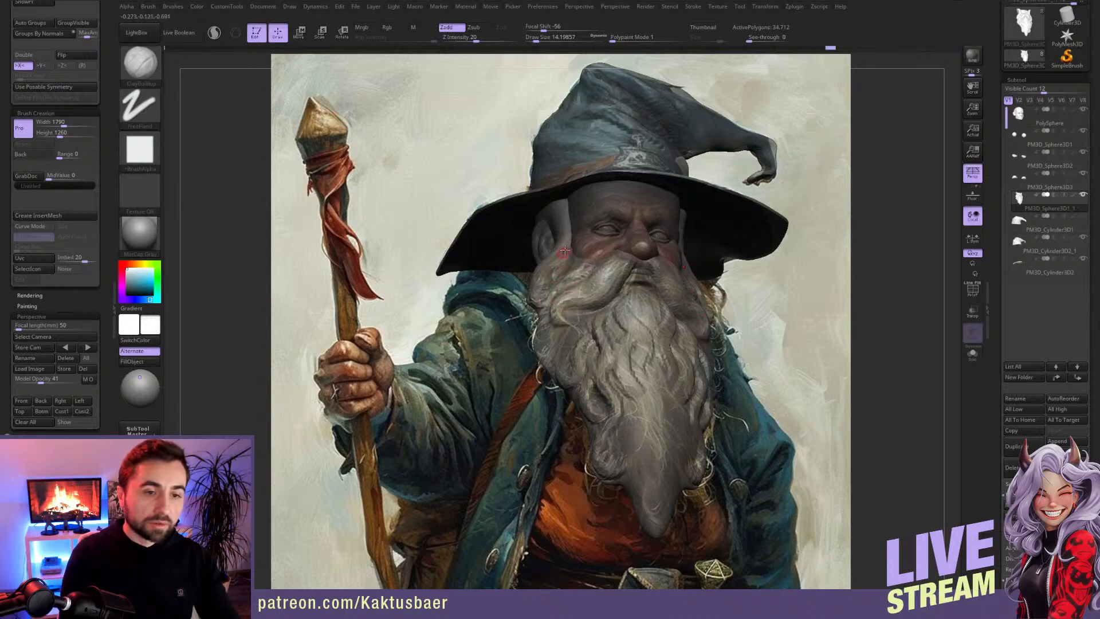
left_click_drag(551, 258, 564, 217)
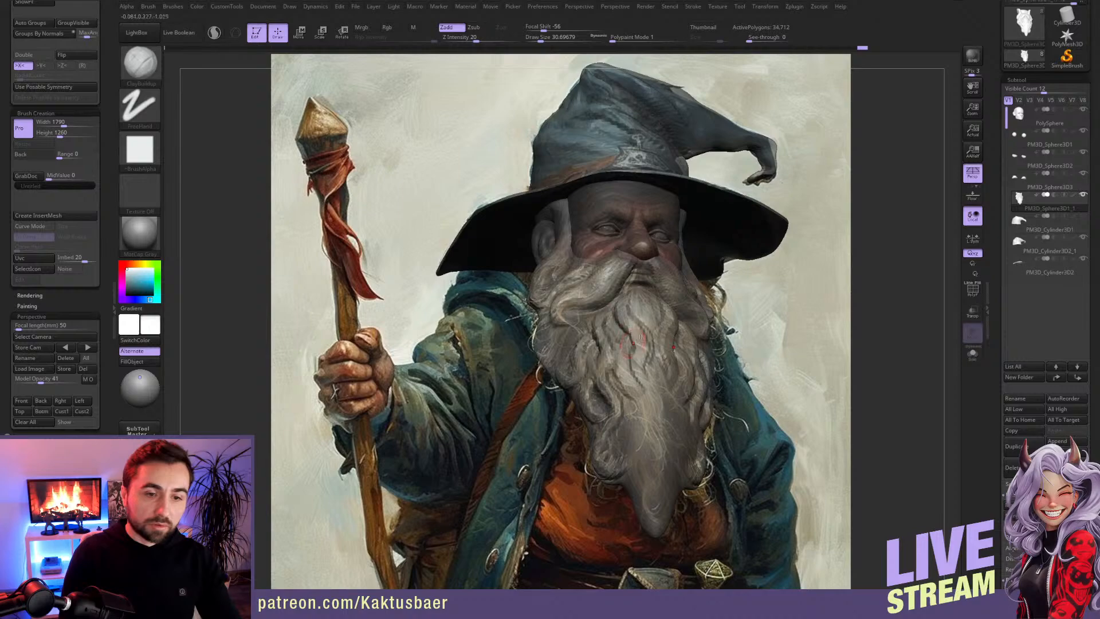
mouse_move(640, 357)
left_mouse_down()
mouse_move(622, 338)
mouse_move(656, 454)
left_mouse_up()
mouse_move(636, 414)
left_mouse_down()
mouse_move(646, 488)
mouse_move(635, 437)
mouse_move(633, 462)
left_mouse_up()
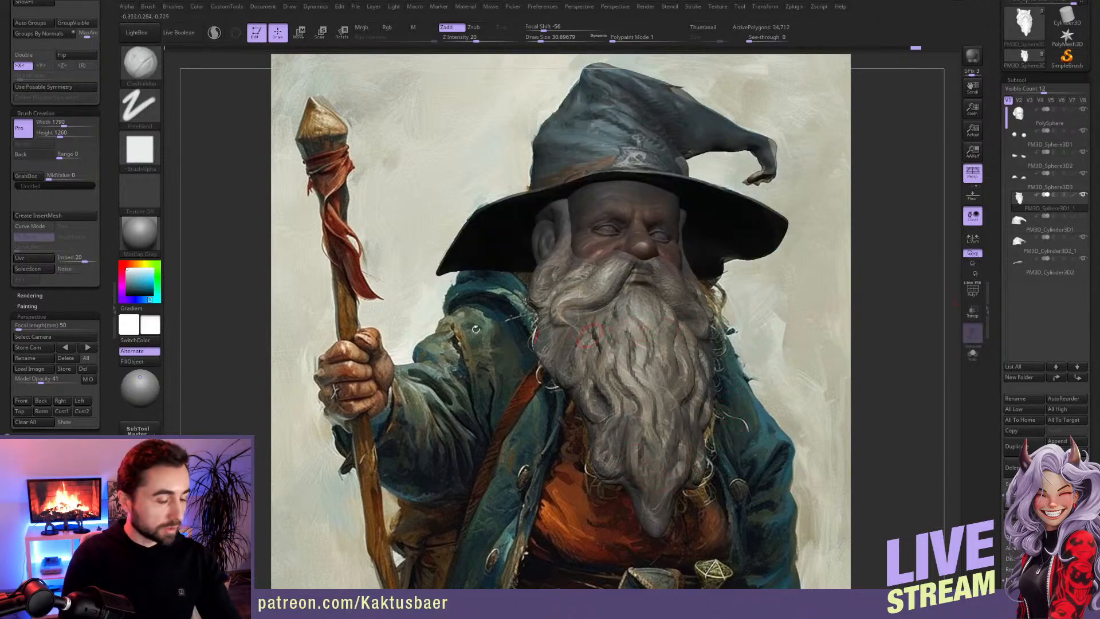
Step: Turn off the see-through model display and build up the strands between the sideburn, moustache and jaw
left_click(87, 379)
left_click_drag(563, 227, 551, 217)
right_click_drag(551, 217, 567, 274, "ctrl")
left_click_drag(586, 280, 612, 298)
right_click_drag(582, 380, 571, 321, "alt")
mouse_move(571, 319)
left_mouse_down()
mouse_move(556, 337)
mouse_move(524, 316)
mouse_move(535, 328)
mouse_move(524, 343)
mouse_move(544, 345)
mouse_move(551, 332)
left_mouse_up()
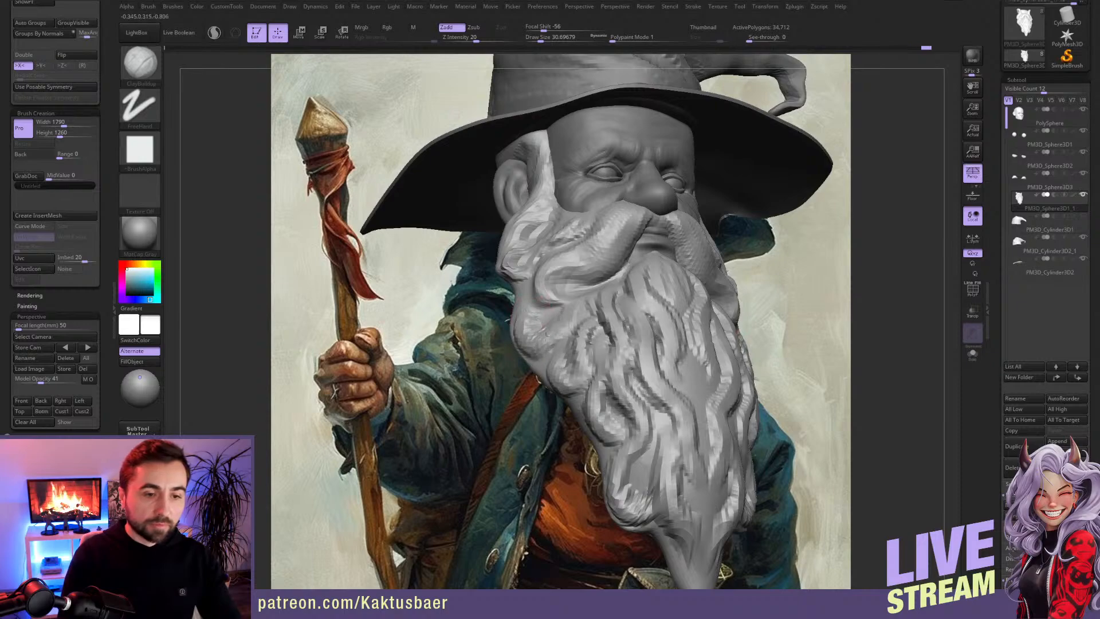
Step: Subdivide the beard mesh once and refine the hair strands below the ear and at the jaw
left_click_drag(105, 64, 107, 132)
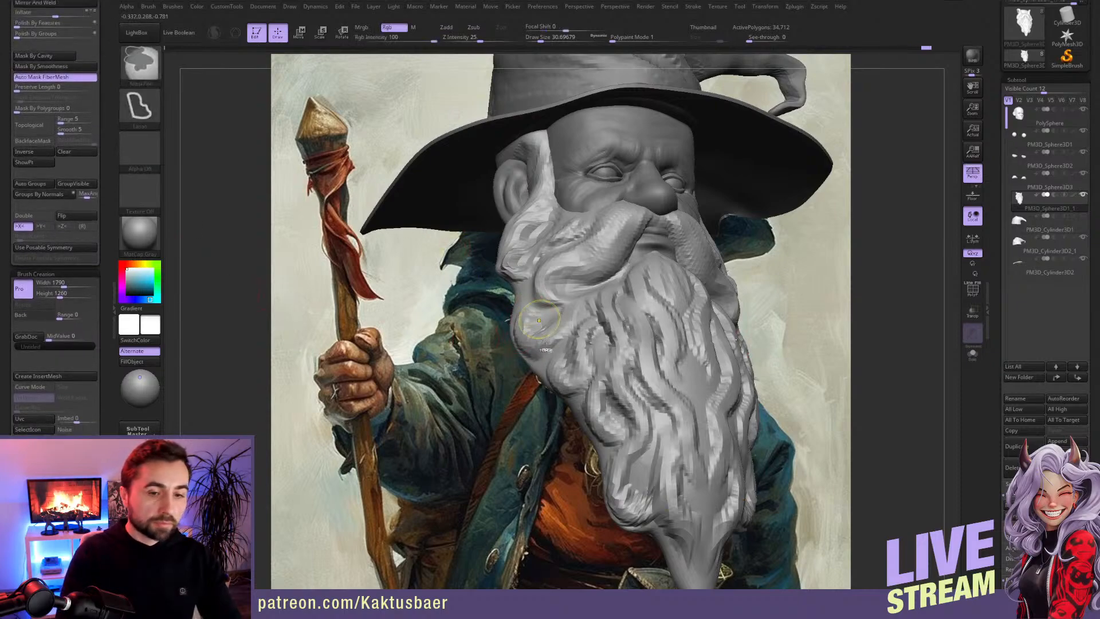
key("ctrl+d")
left_click_drag(530, 325, 527, 311)
left_click_drag(521, 261, 520, 256)
right_click_drag(522, 256, 527, 293)
mouse_move(544, 250)
left_mouse_down()
mouse_move(540, 234)
mouse_move(516, 276)
left_mouse_up()
mouse_move(511, 266)
right_mouse_down()
mouse_move(551, 259)
mouse_move(525, 236)
mouse_move(505, 247)
right_mouse_up()
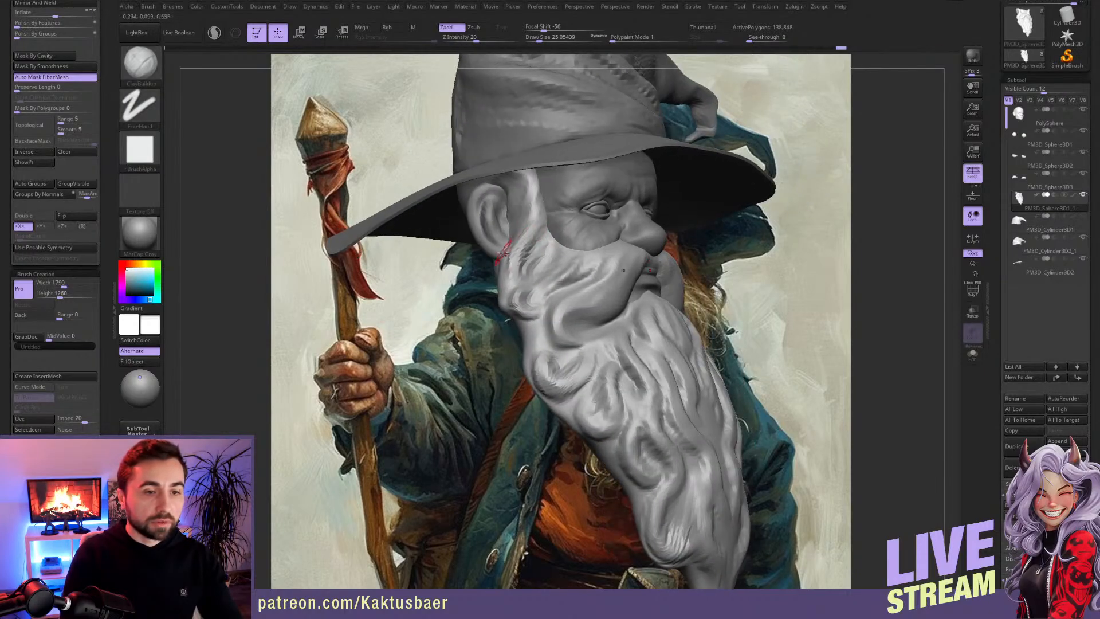
Step: Sculpt finer strands from the cheek up the sideburn toward the hat brim
right_click_drag(539, 335, 542, 303)
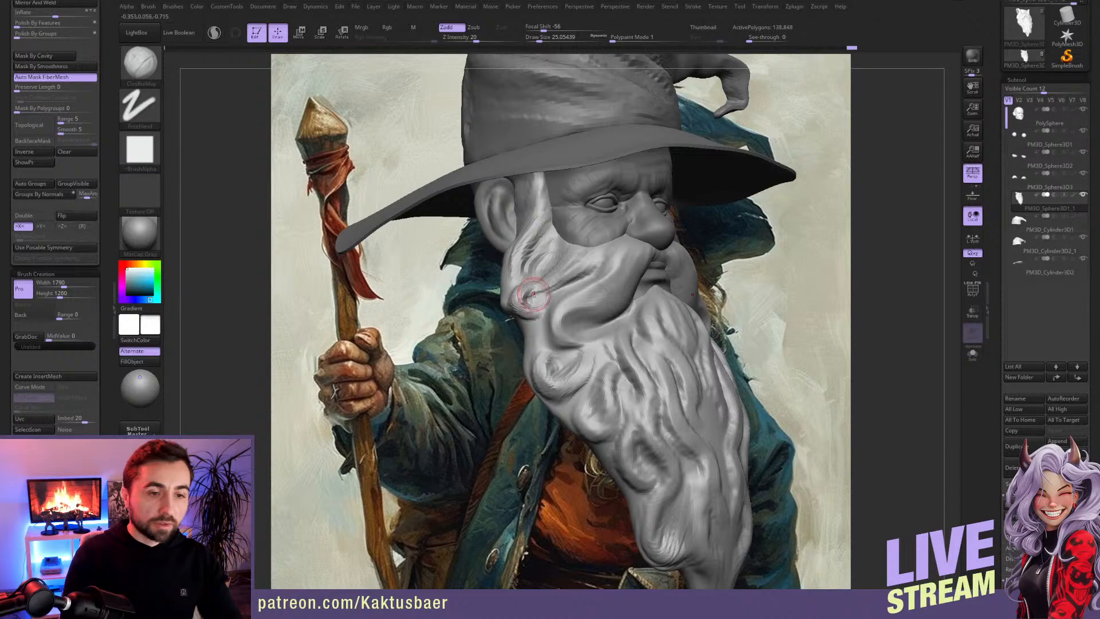
right_click_drag(512, 270, 536, 248)
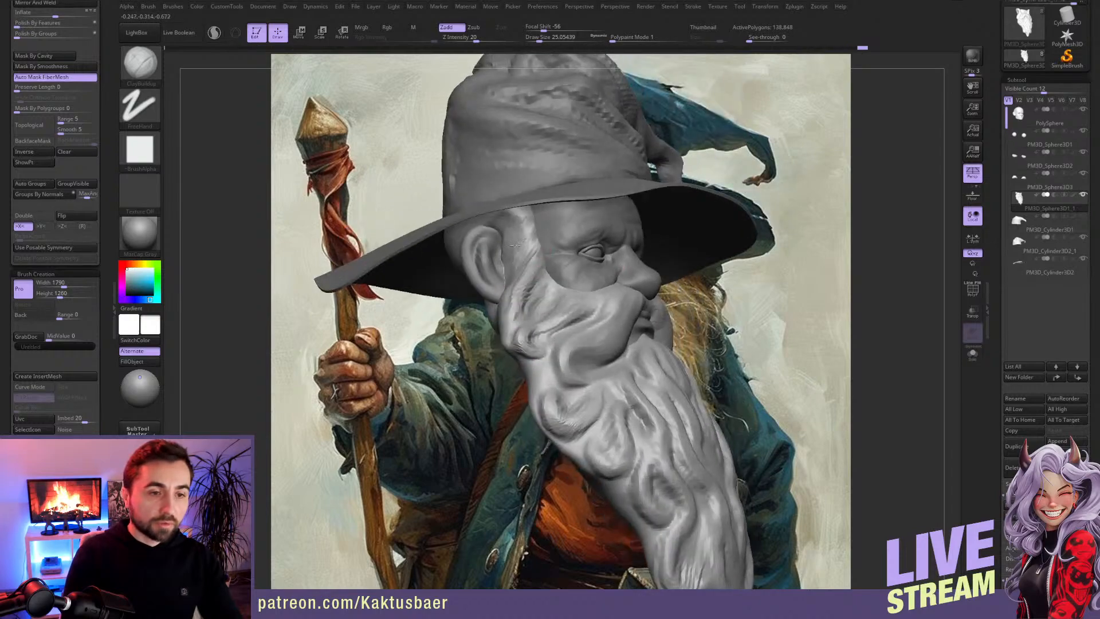
left_click_drag(533, 228, 531, 236)
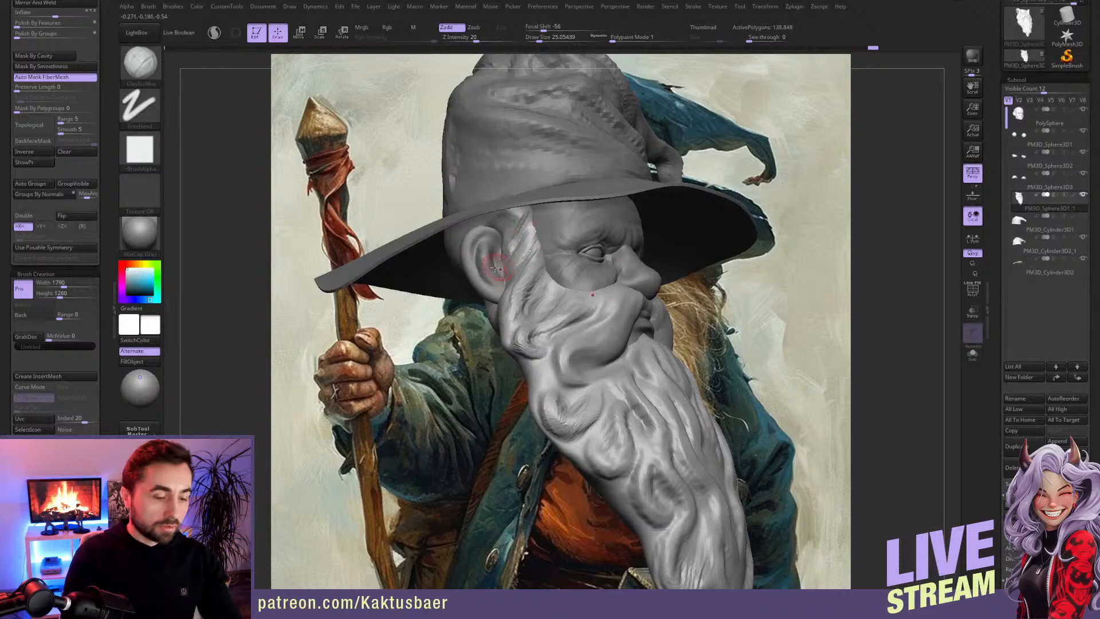
Step: Pull the sideburn's rear edge toward the ear with the Move brush to break up its straight outline
key("b")
key("m")
key("v")
mouse_move(541, 282)
right_mouse_down()
mouse_move(514, 258)
mouse_move(498, 285)
right_mouse_up()
key("s")
left_click_drag(495, 289, 501, 287)
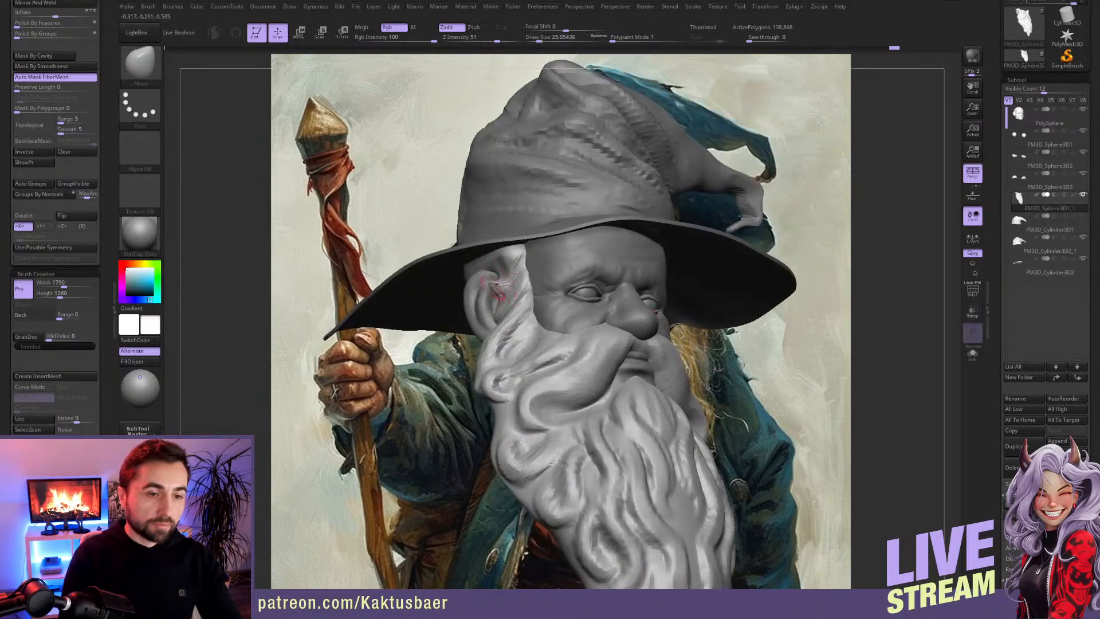
left_click_drag(501, 299, 496, 309)
right_click_drag(504, 302, 491, 315)
mouse_move(509, 257)
right_mouse_down("shift")
mouse_move(513, 309)
mouse_move(576, 343)
right_mouse_up("shift")
Step: Adjust the lower edge of the moustache beside the mouth with the Move brush
key("b")
key("c")
key("b")
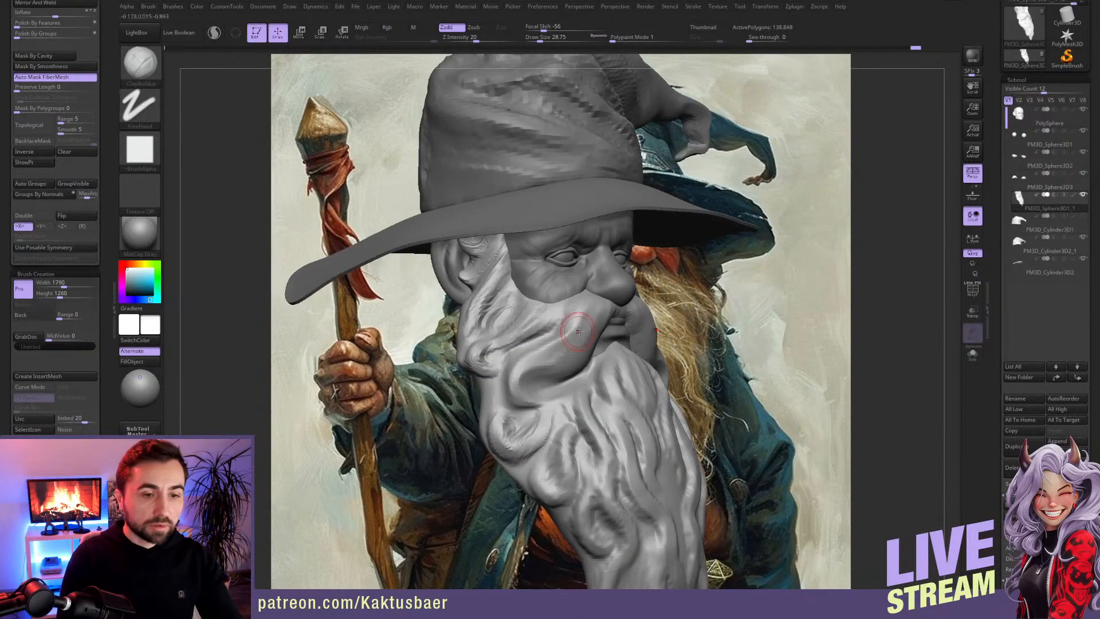
key("b")
key("m")
key("v")
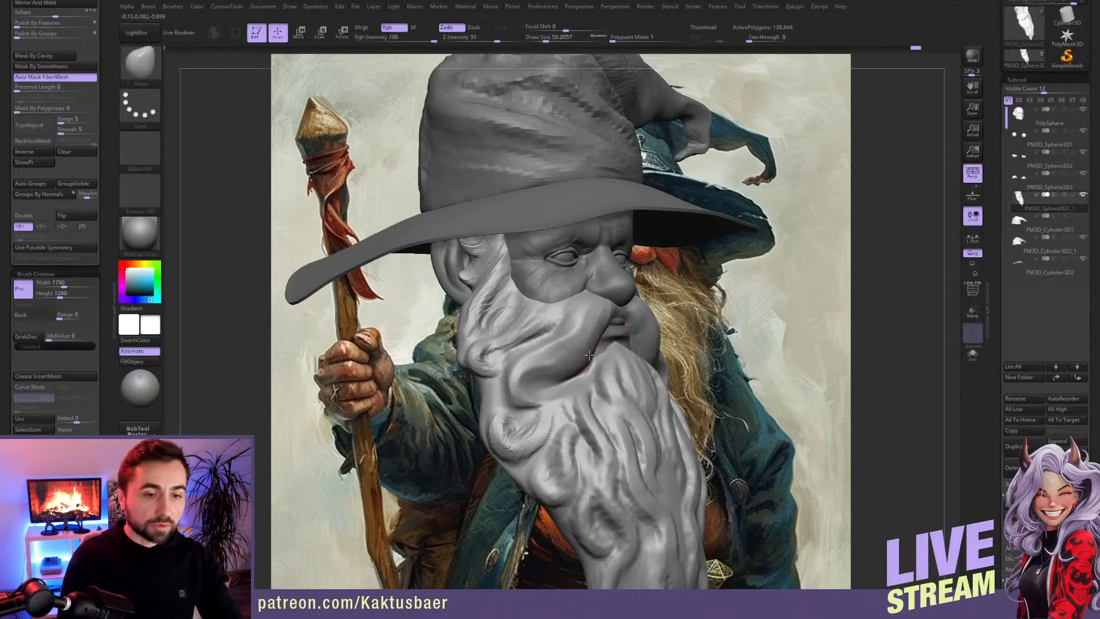
left_click_drag(580, 354, 564, 355)
key("bracketleft")
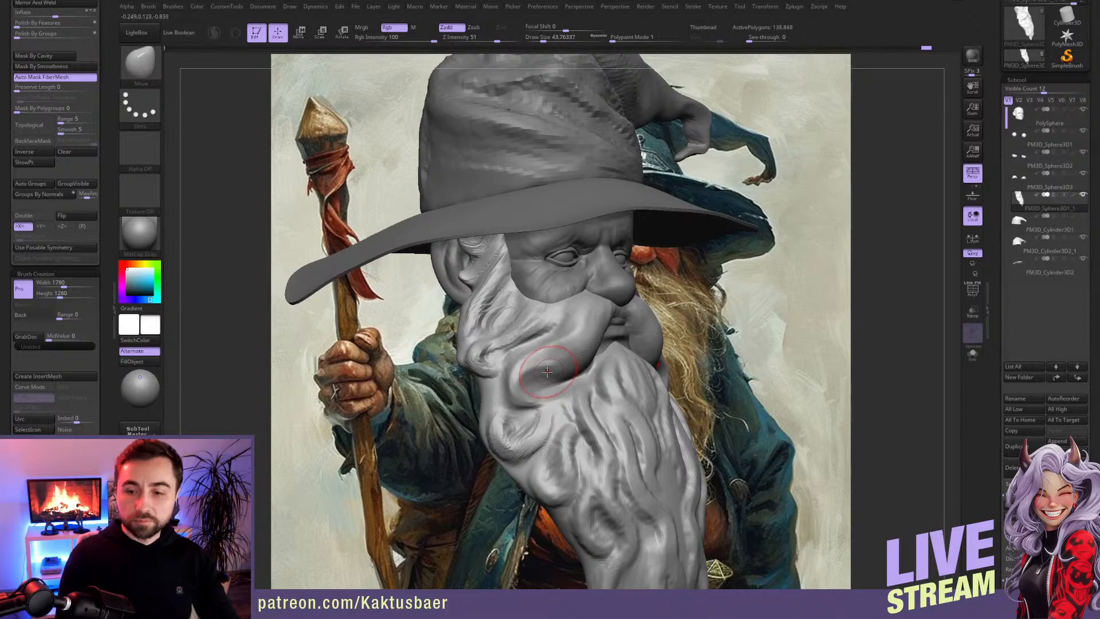
Step: Adjust the moustache's upper edge along the cheek and its inner end beside the lips with the Move brush
mouse_move(562, 354)
right_mouse_down()
mouse_move(555, 306)
mouse_move(396, 296)
right_mouse_up()
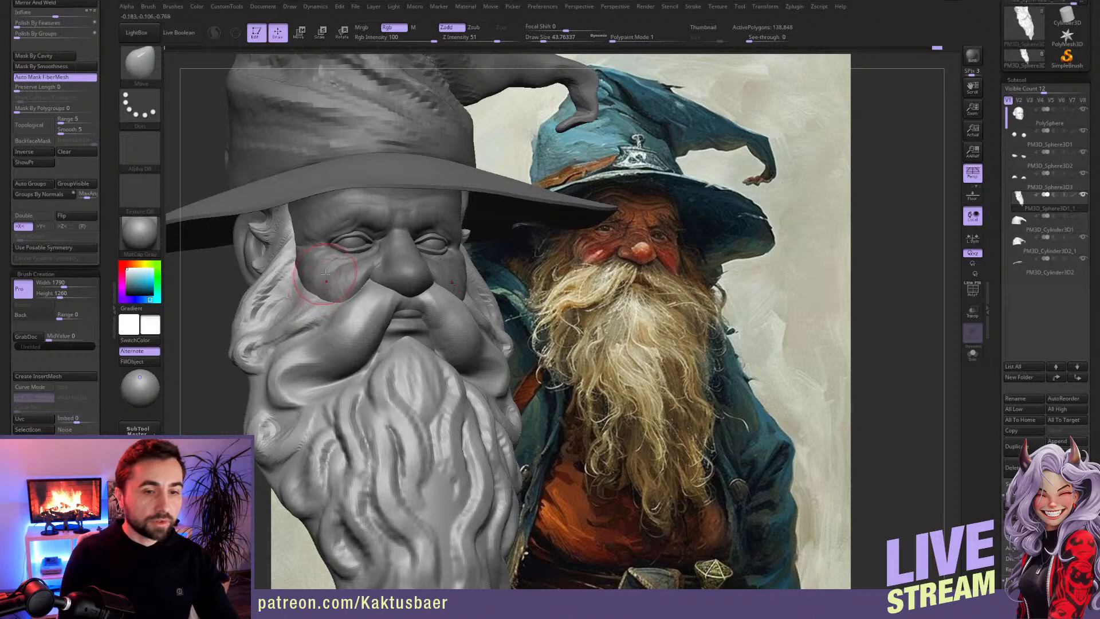
right_click_drag(312, 278, 292, 258)
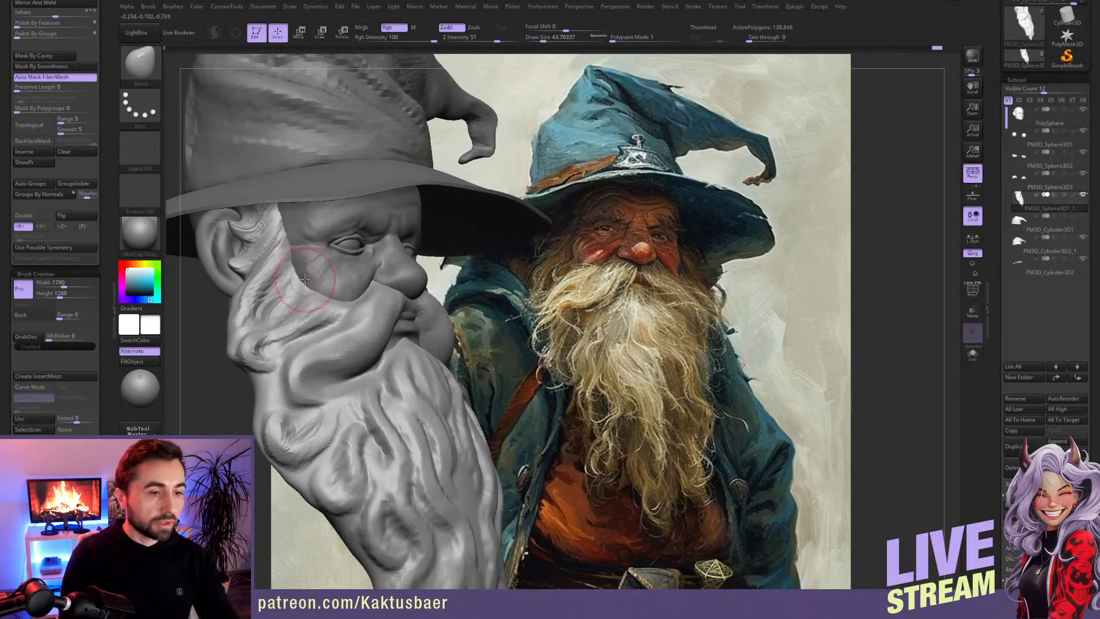
mouse_move(355, 315)
right_mouse_down()
mouse_move(322, 300)
mouse_move(322, 318)
right_mouse_up()
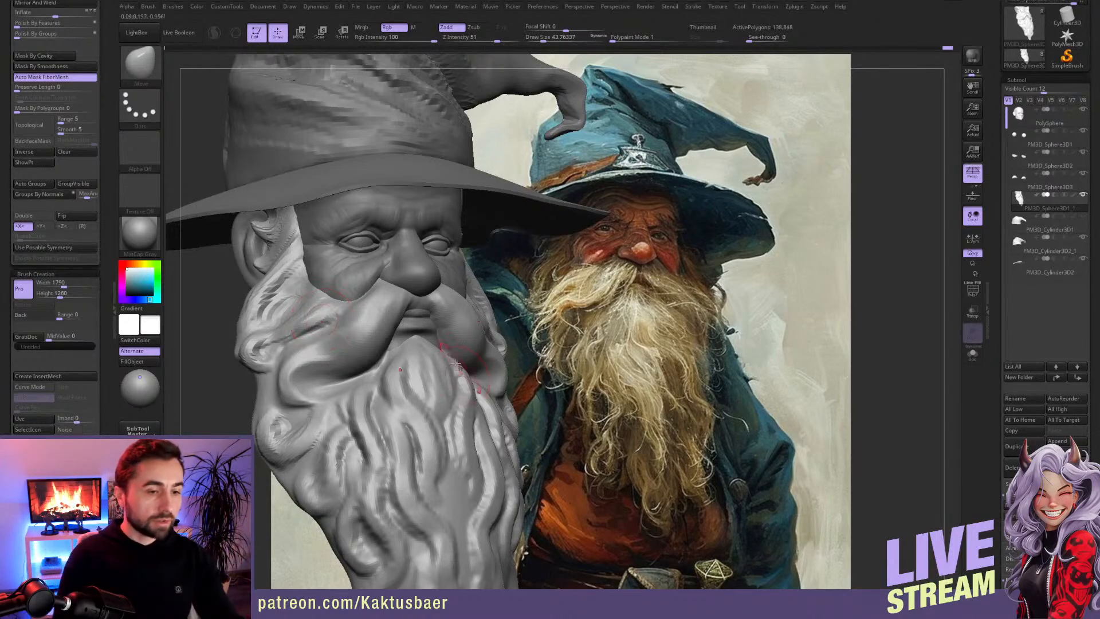
right_click_drag(408, 333, 397, 339)
key("bracketleft")
key("bracketleft")
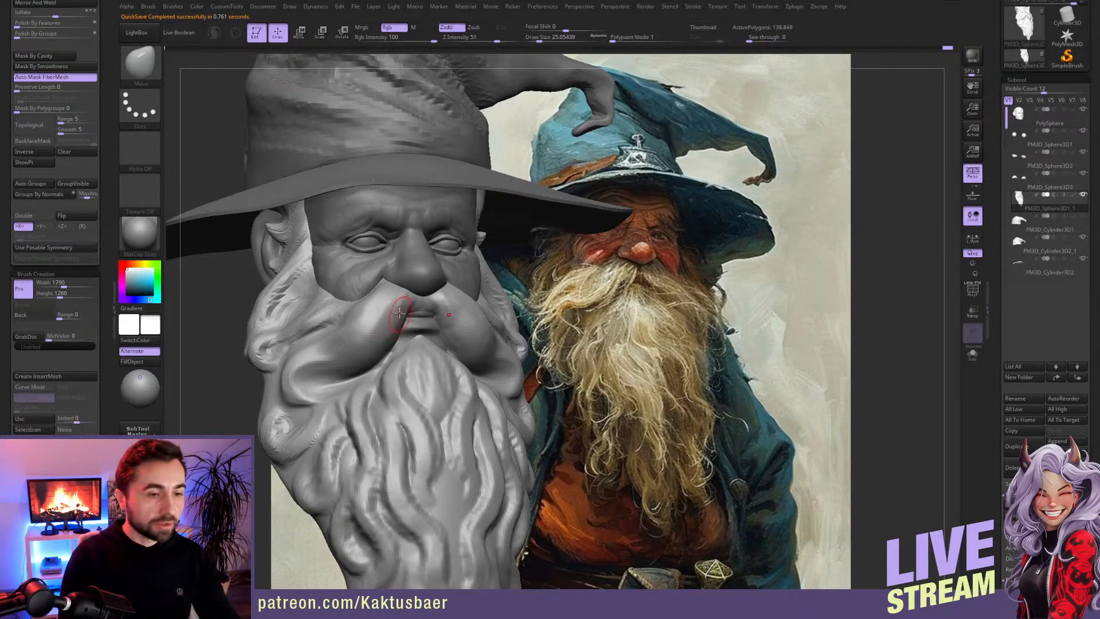
Step: Build up the moustache beneath the nostril with ClayBuildup and pull its upper edge toward the nose with the Move brush
key("b")
key("c")
key("b")
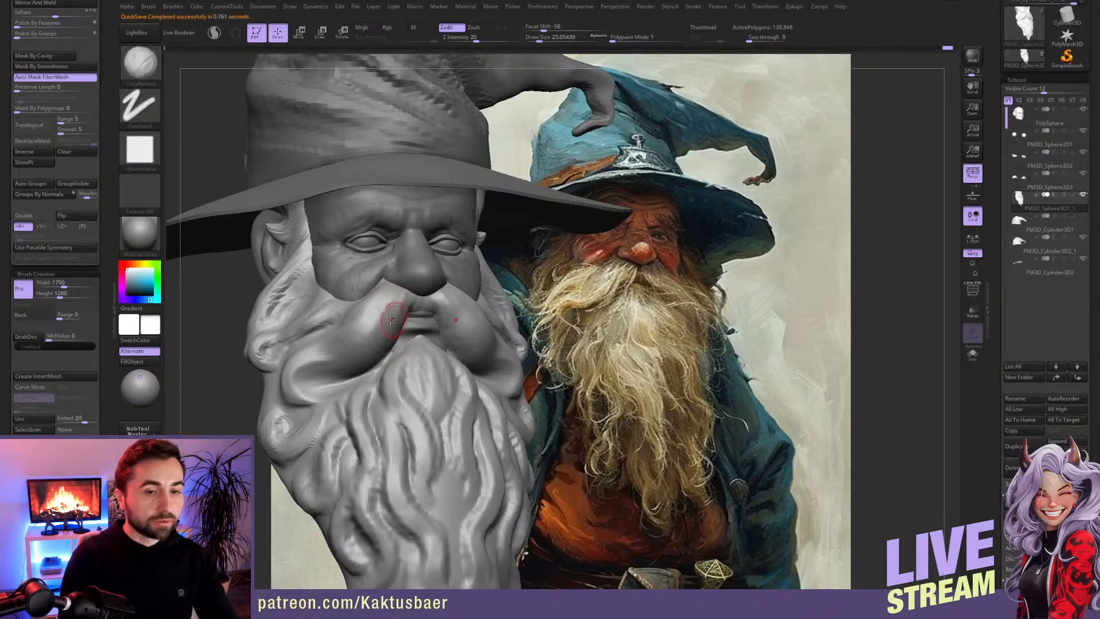
mouse_move(396, 305)
right_mouse_down("ctrl")
mouse_move(398, 329)
mouse_move(414, 299)
mouse_move(402, 282)
right_mouse_up("ctrl")
key("b")
key("m")
key("v")
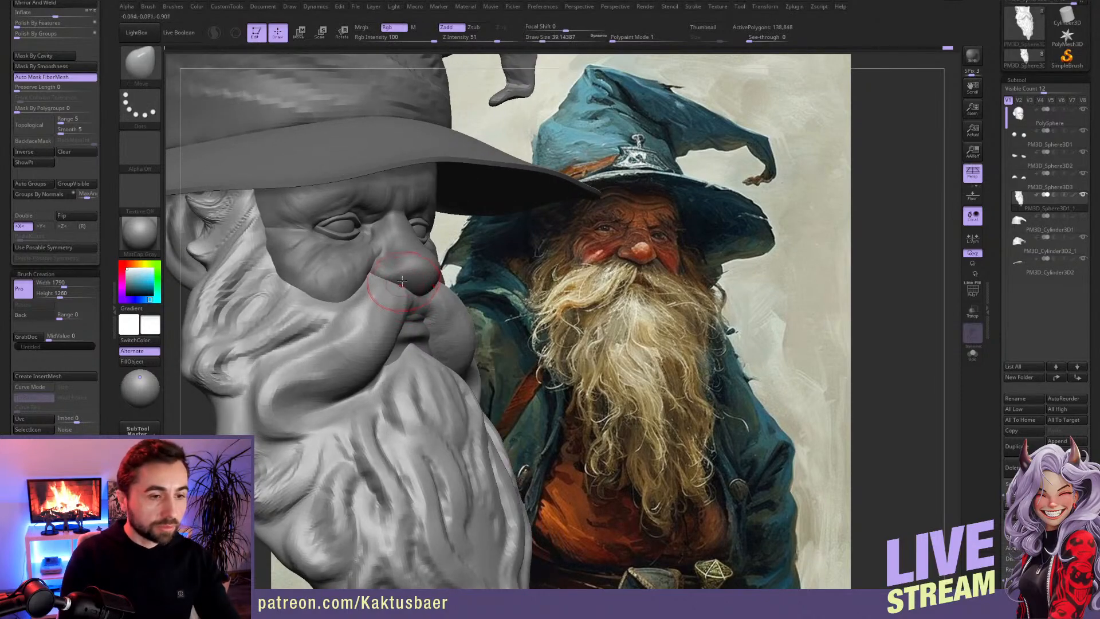
left_click_drag(379, 264, 372, 269)
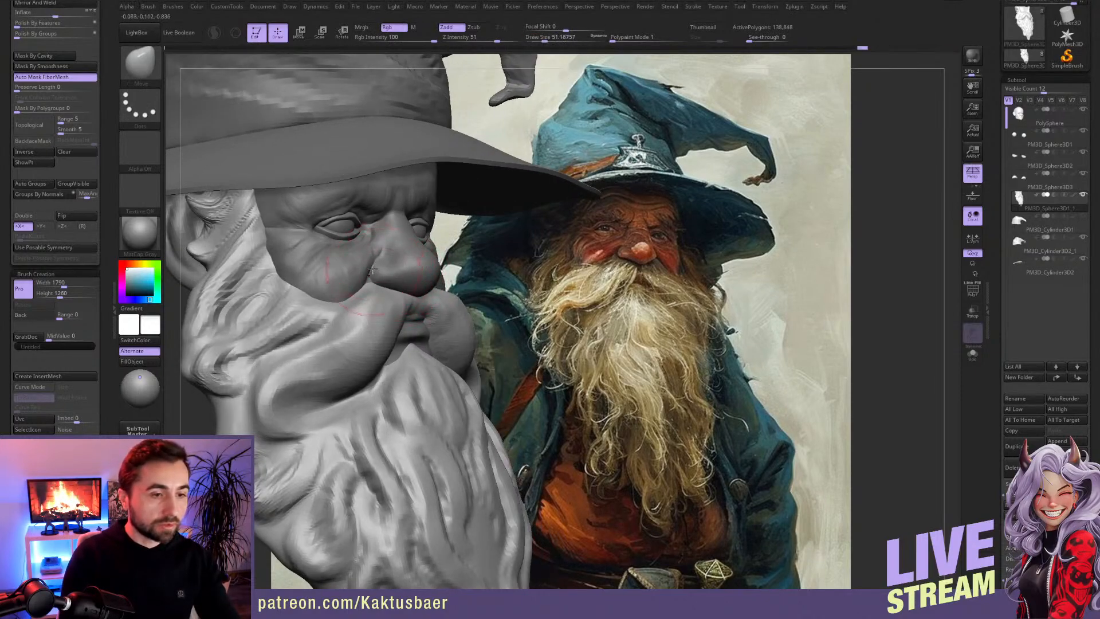
key("bracketleft")
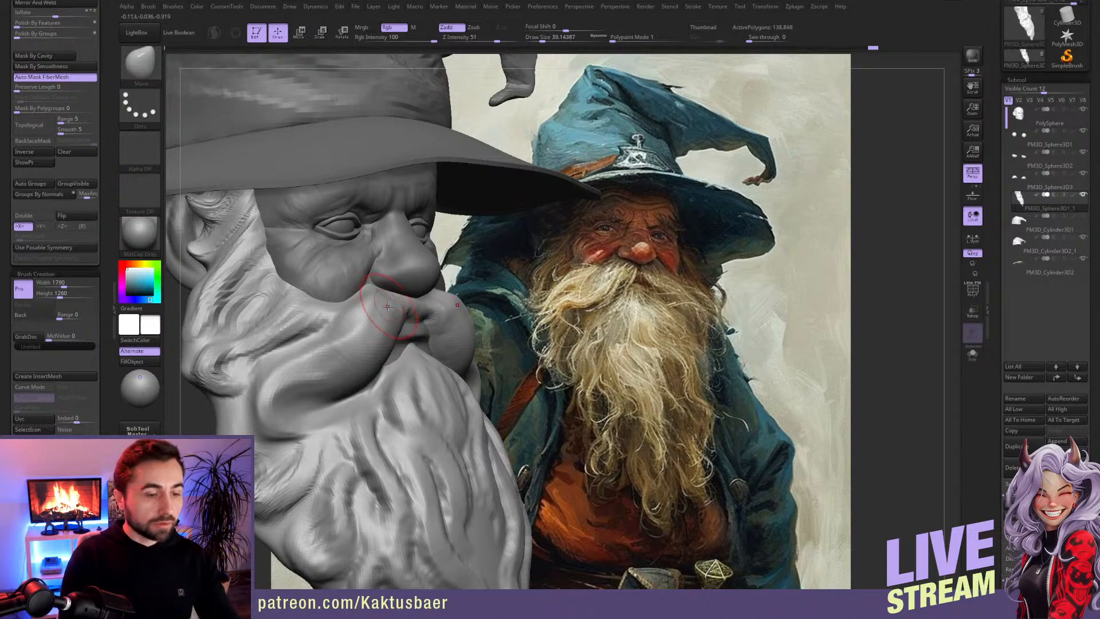
Step: Add ClayBuildup strokes to the front of the moustache and fill the gap under the nose to join its two halves
key("b")
key("c")
key("b")
key("bracketleft")
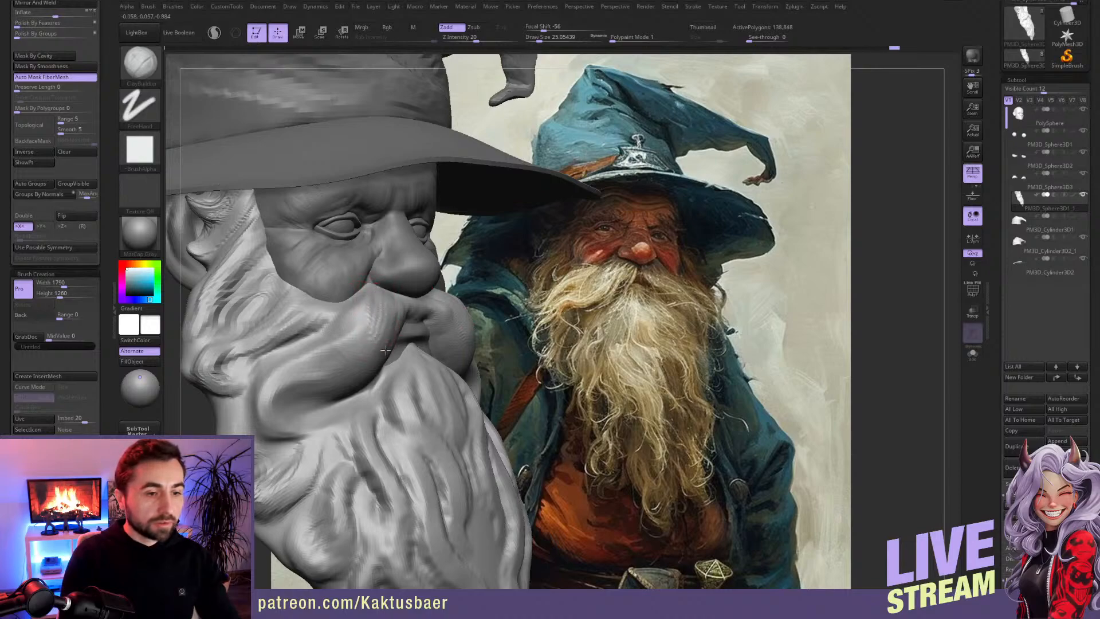
right_click_drag(376, 327, 415, 310)
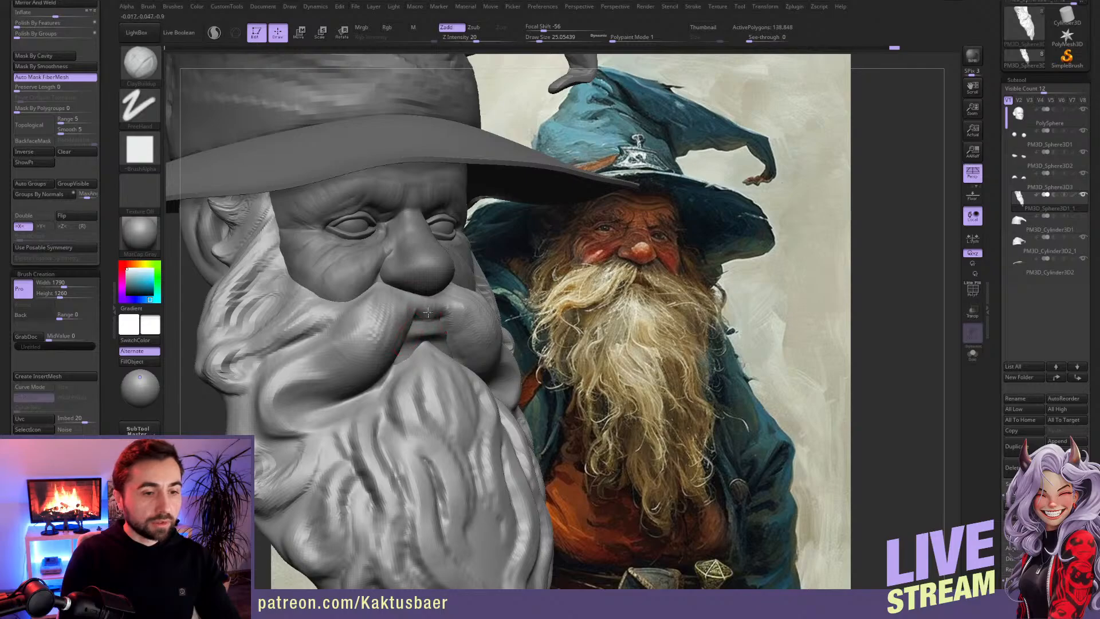
left_click_drag(424, 310, 419, 306)
right_click_drag(447, 309, 420, 305)
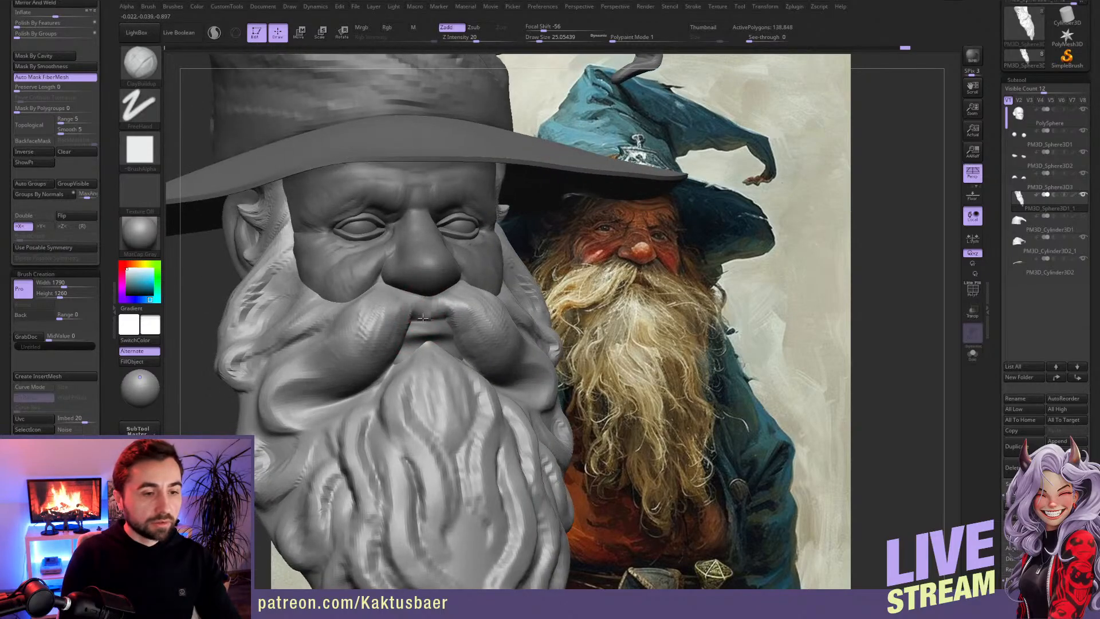
left_click_drag(372, 320, 367, 327)
mouse_move(362, 323)
right_mouse_down()
mouse_move(380, 319)
mouse_move(361, 312)
right_mouse_up()
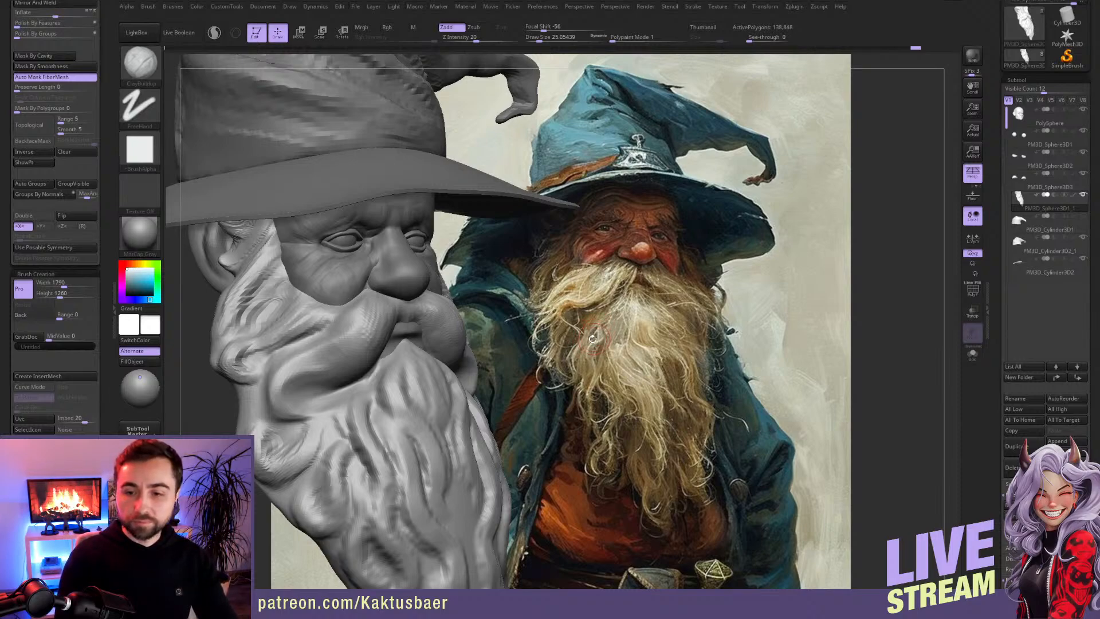
Step: Reshape the moustache's outer volume and lower edge over the cheek with a larger Move brush, working from front and below
right_click_drag(419, 355, 461, 303)
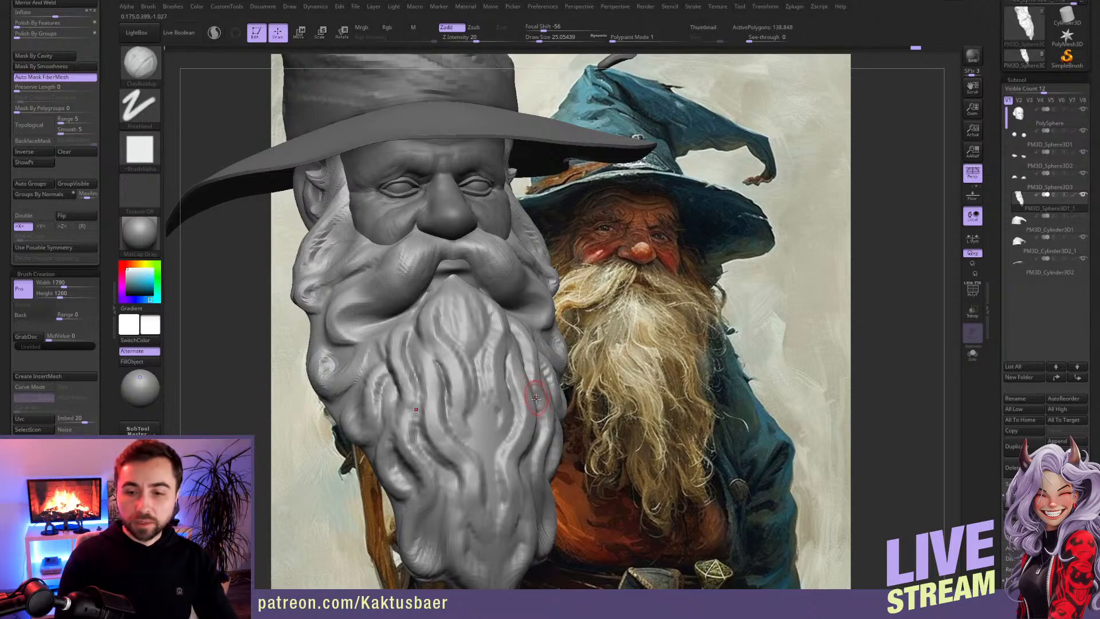
mouse_move(506, 370)
right_mouse_down()
mouse_move(429, 300)
mouse_move(374, 282)
right_mouse_up()
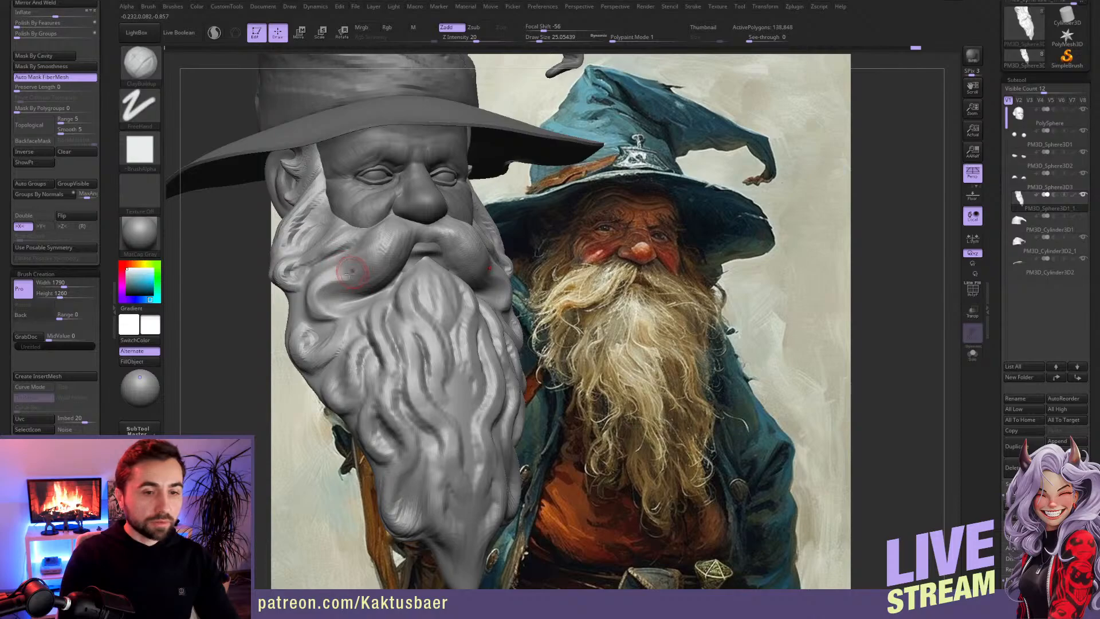
mouse_move(354, 295)
left_mouse_down()
mouse_move(318, 297)
mouse_move(313, 305)
mouse_move(337, 314)
left_mouse_up()
key("b")
key("m")
key("v")
key("s")
key("s")
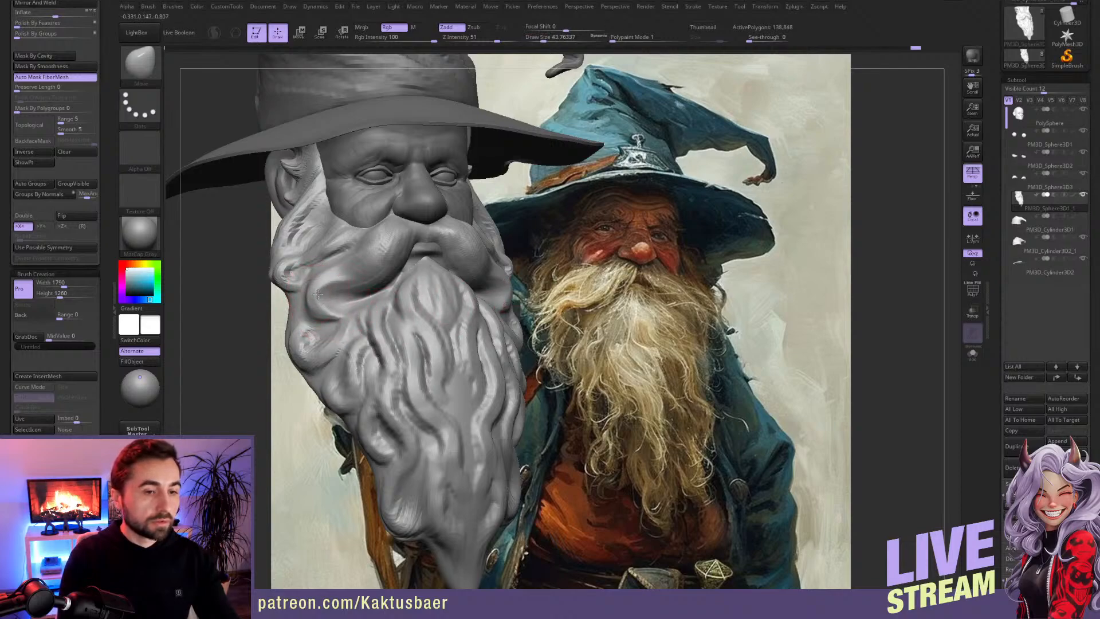
key("s")
left_click_drag(330, 278, 354, 271)
key("s")
right_click_drag(354, 271, 338, 235)
key("s")
left_click_drag(345, 273, 347, 274)
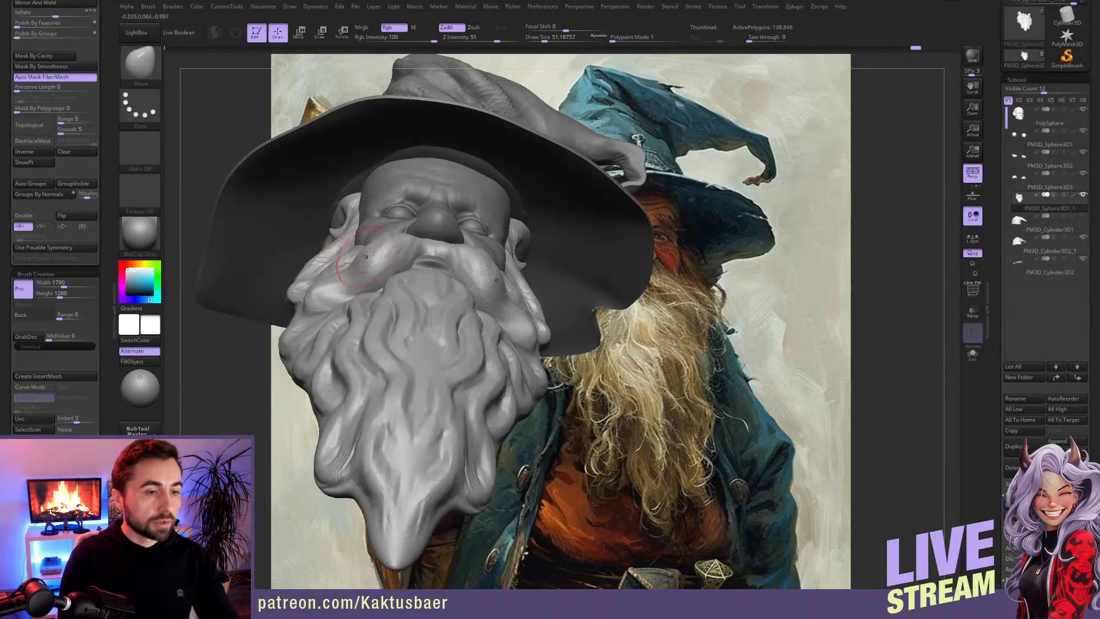
mouse_move(375, 238)
right_mouse_down()
mouse_move(351, 268)
mouse_move(372, 272)
right_mouse_up()
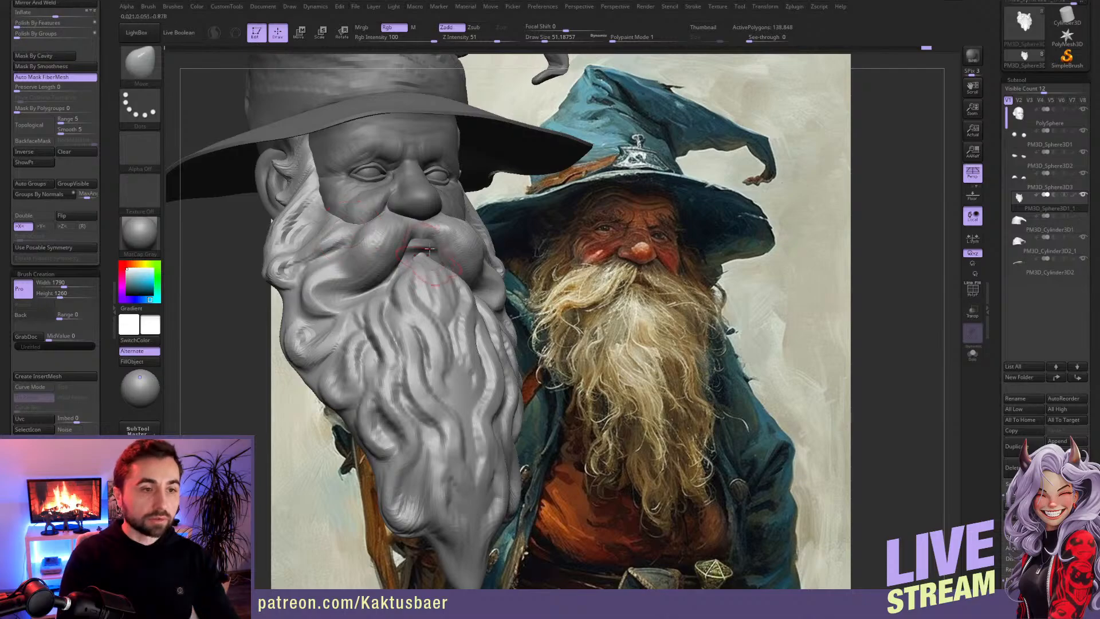
Step: Make the head the active subtool and sculpt the crease around the nostril wings with a small ClayBuildup brush
left_click(423, 199, "alt")
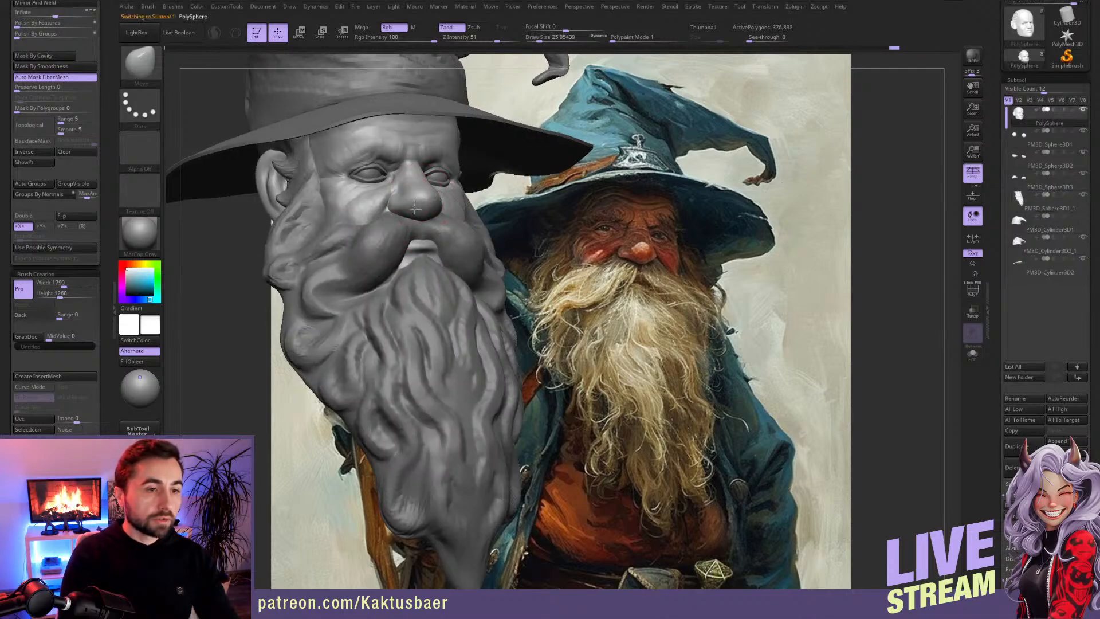
scroll(415, 206, "up", 5)
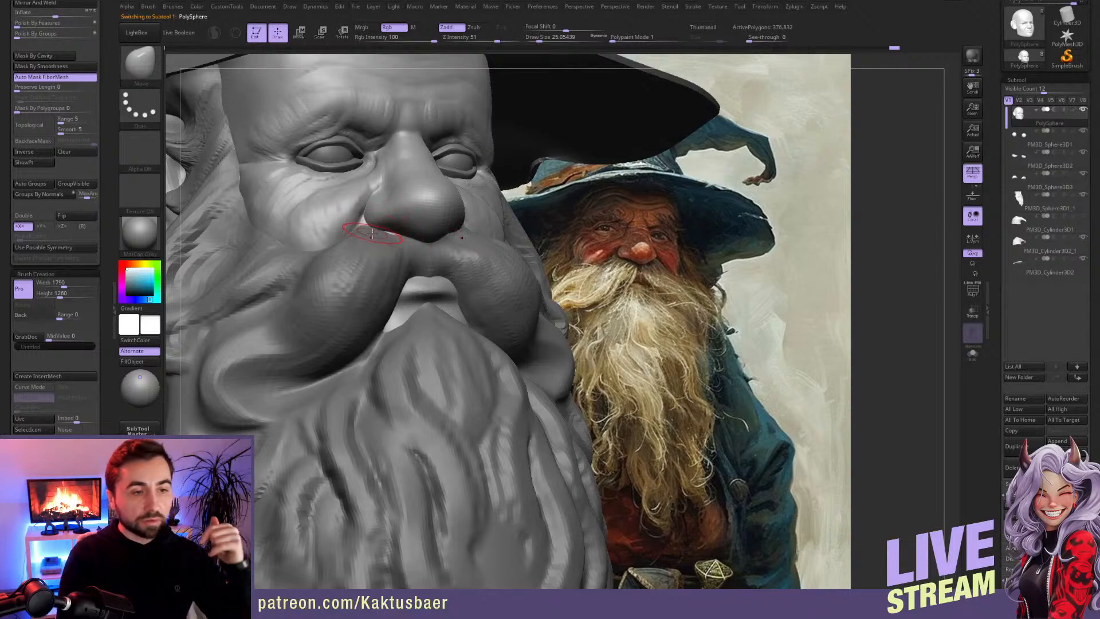
key("w")
key("q")
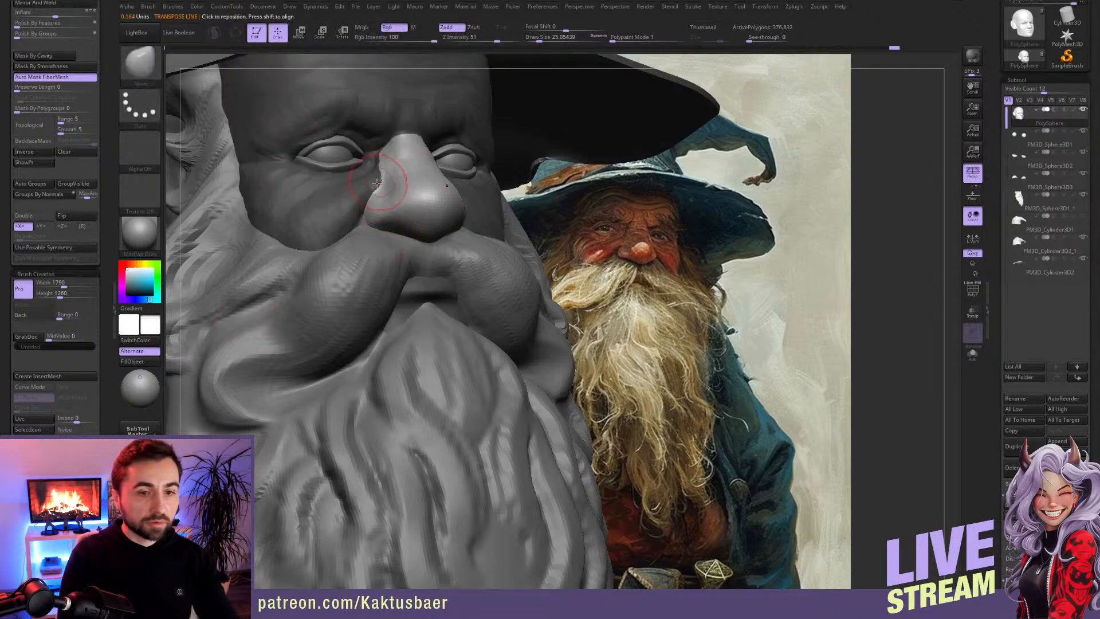
key("bracketleft")
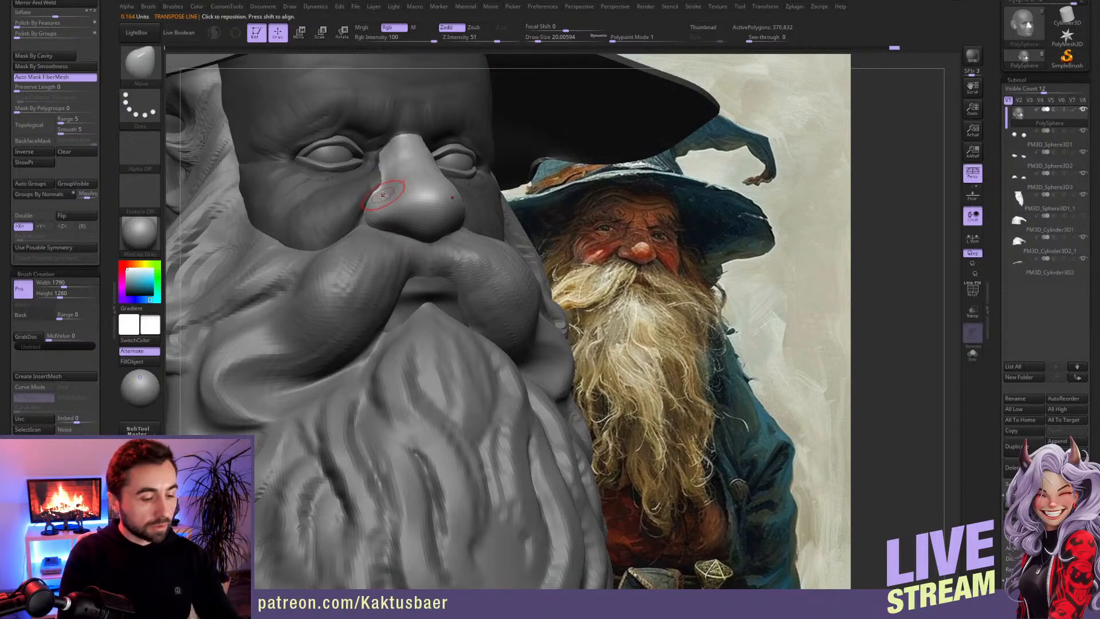
key("2")
left_click_drag(412, 193, 405, 204)
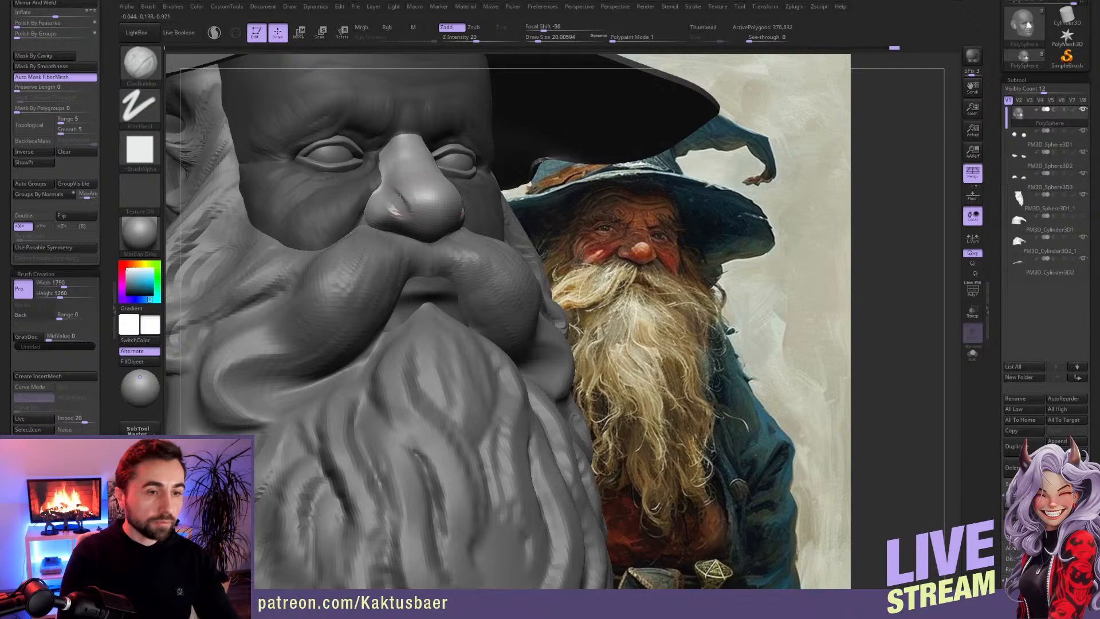
mouse_move(429, 214)
left_mouse_down()
mouse_move(415, 193)
mouse_move(419, 203)
left_mouse_up()
mouse_move(421, 207)
right_mouse_down("ctrl")
mouse_move(430, 253)
mouse_move(400, 387)
right_mouse_up("ctrl")
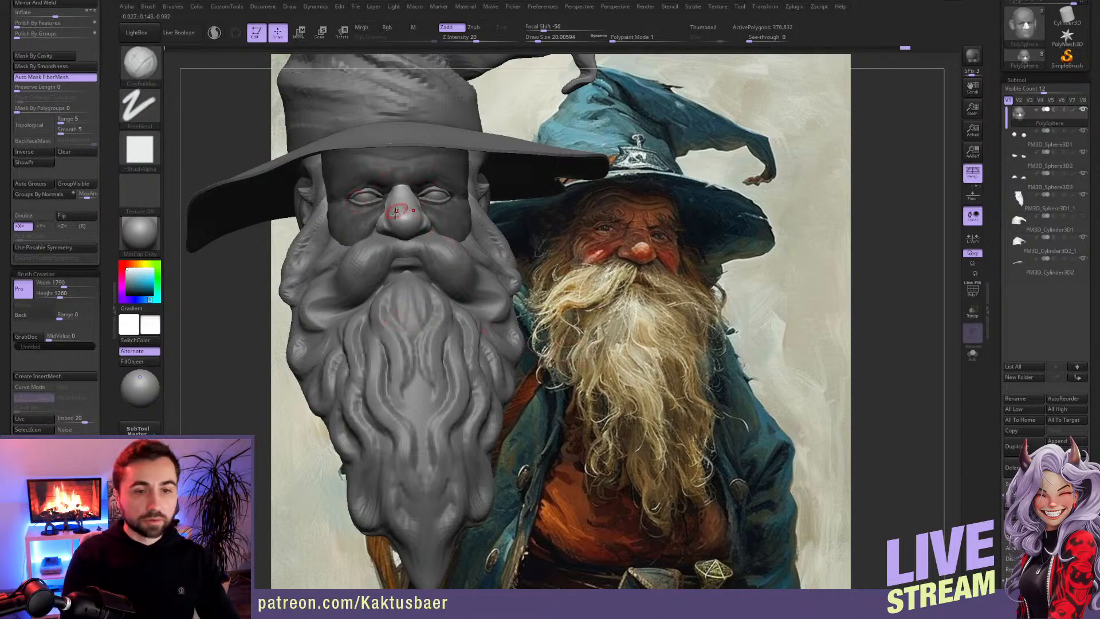
Step: Refine the nose bridge and inner brow area beside the eyes with a smaller ClayBuildup brush
right_click_drag(378, 202, 389, 188)
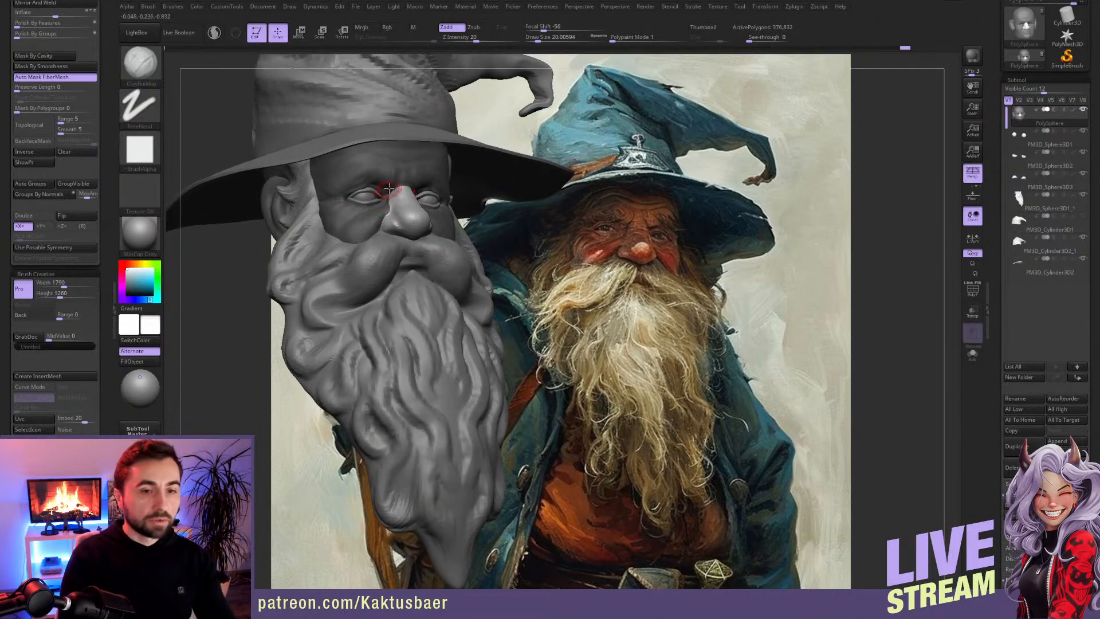
left_click_drag(256, 276, 241, 282, "ctrl")
right_click_drag(366, 186, 395, 162, "ctrl")
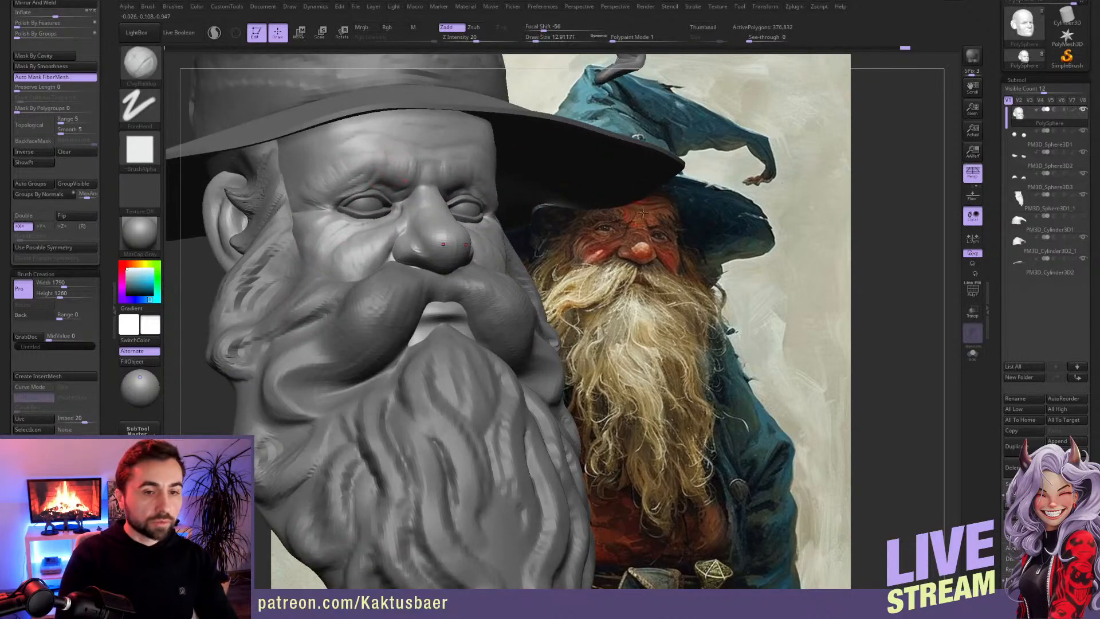
Step: Paint a symmetrical mask in the shape of thick eyebrows along the head's brow ridges
key("ctrl")
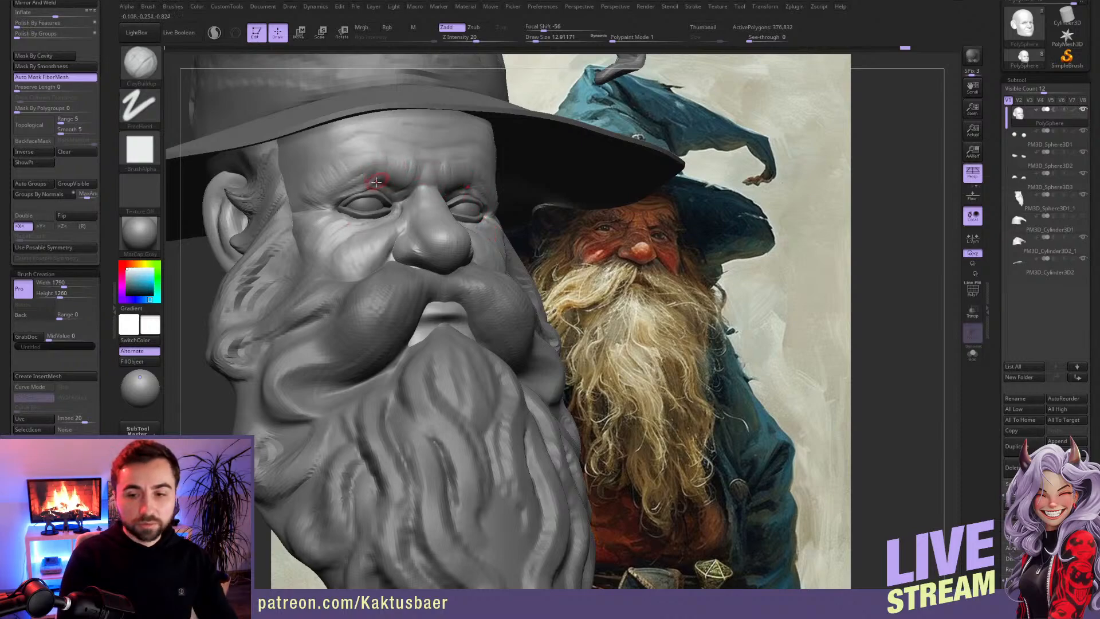
right_click_drag(378, 184, 349, 188, "alt")
key("s")
left_click(360, 170)
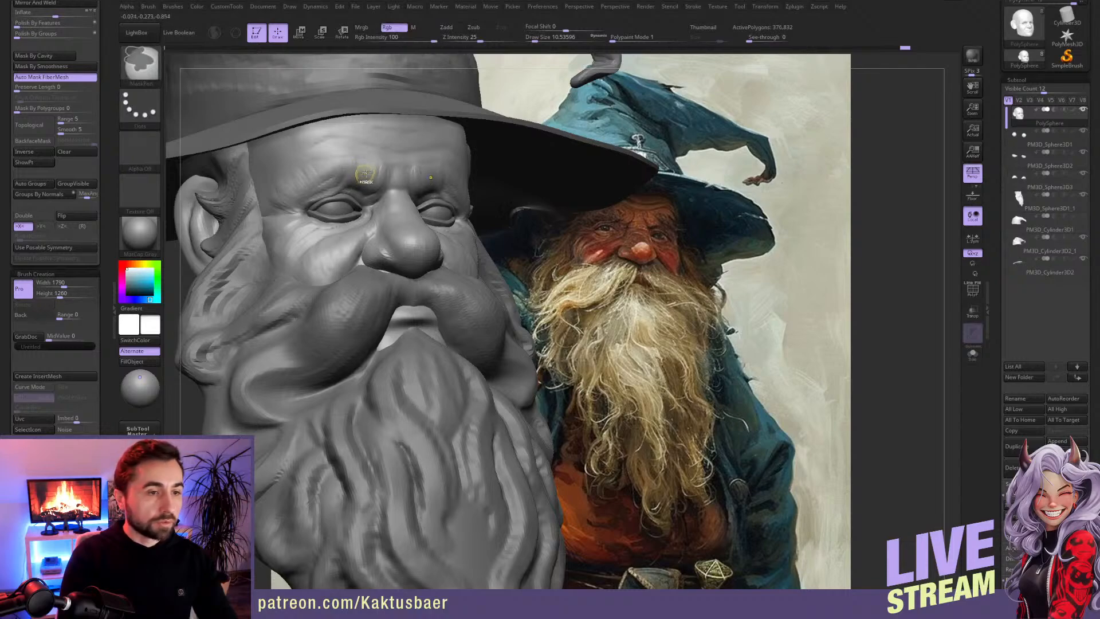
mouse_move(358, 176)
left_mouse_down("ctrl")
mouse_move(338, 173)
mouse_move(279, 202)
left_mouse_up("ctrl")
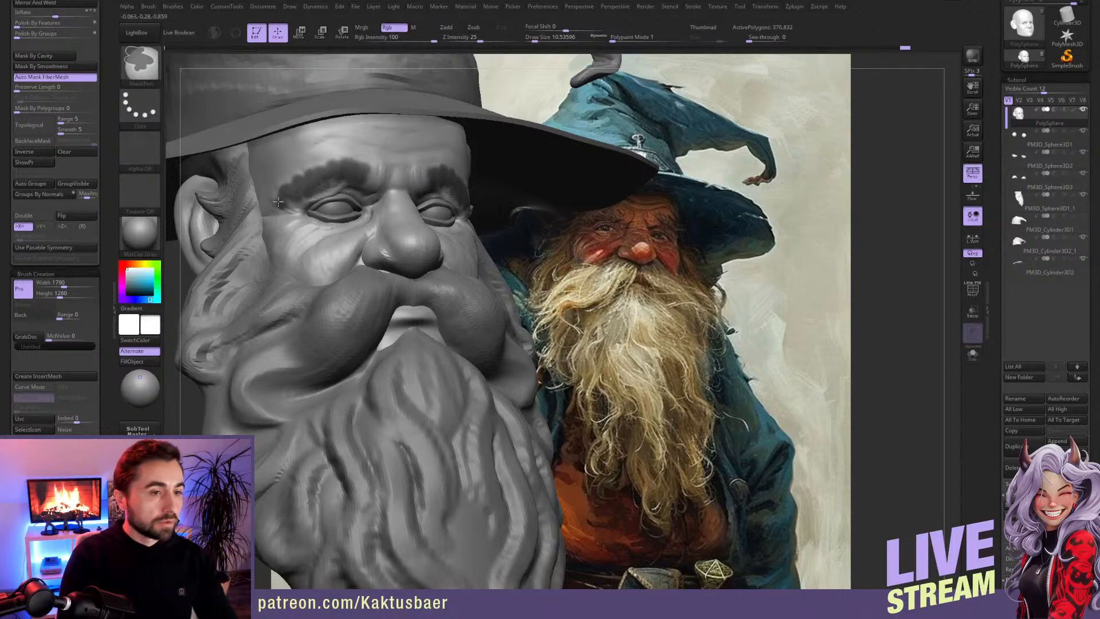
left_click_drag(289, 201, 352, 179, "ctrl")
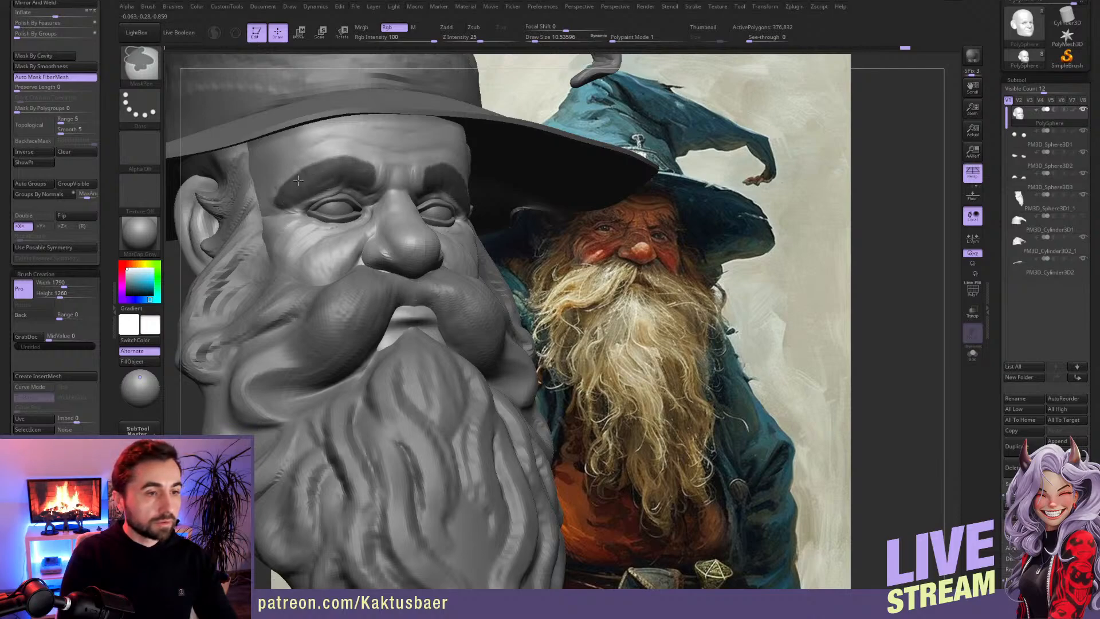
Step: Extract the masked eyebrow area with a thickness of 0.02 and accept it as a new subtool
mouse_move(993, 444)
left_mouse_down()
mouse_move(993, 305)
mouse_move(992, 440)
left_mouse_up()
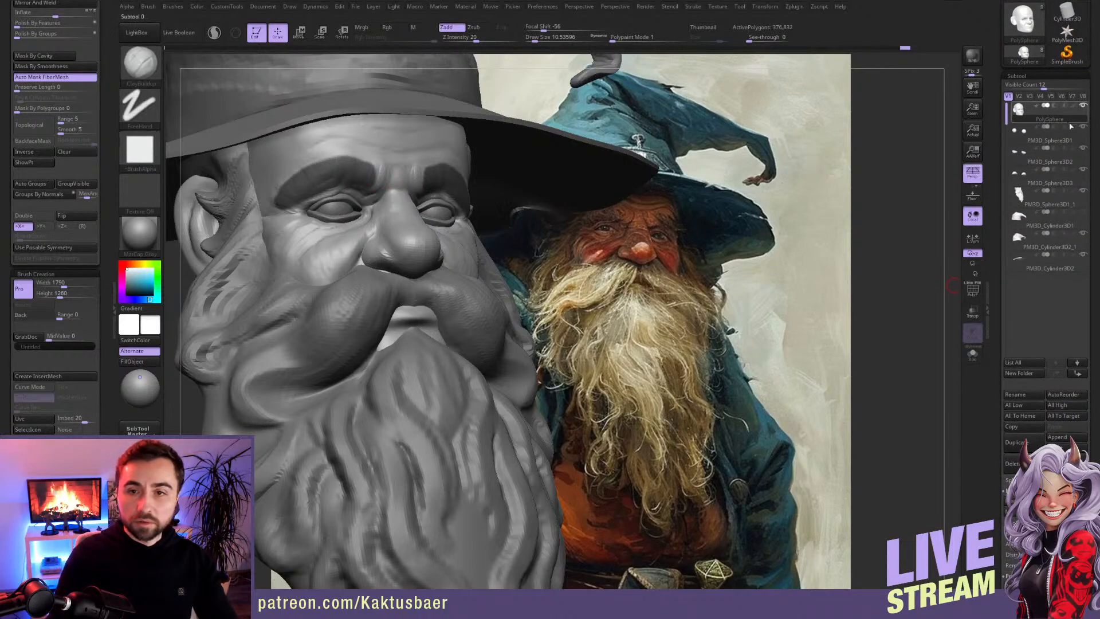
left_click_drag(992, 575, 992, 275)
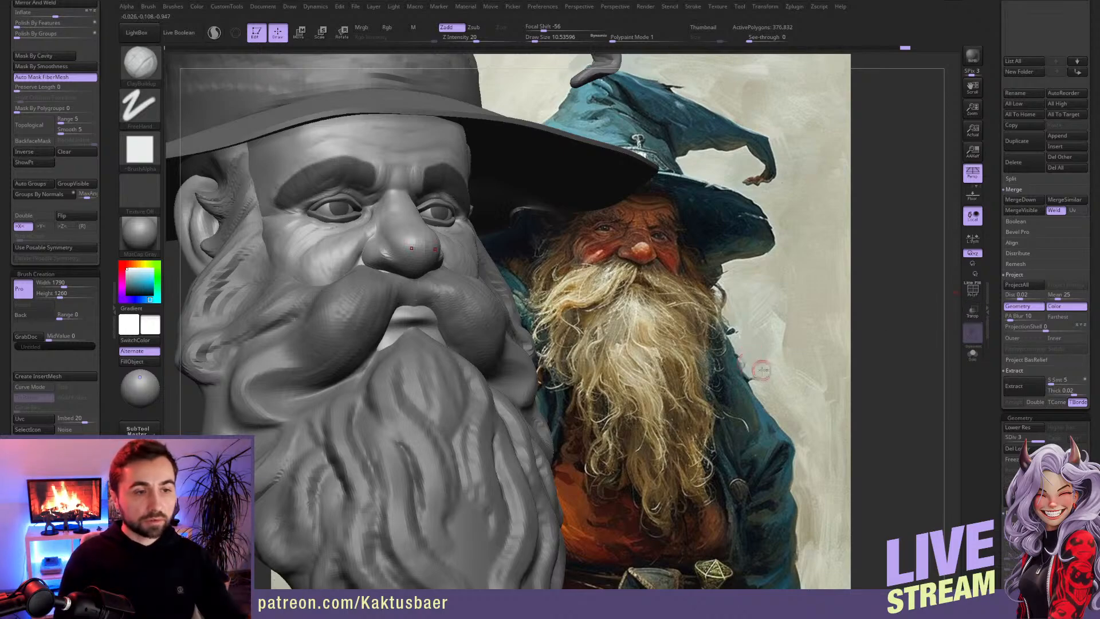
left_click_drag(996, 393, 994, 357)
left_click(1014, 334)
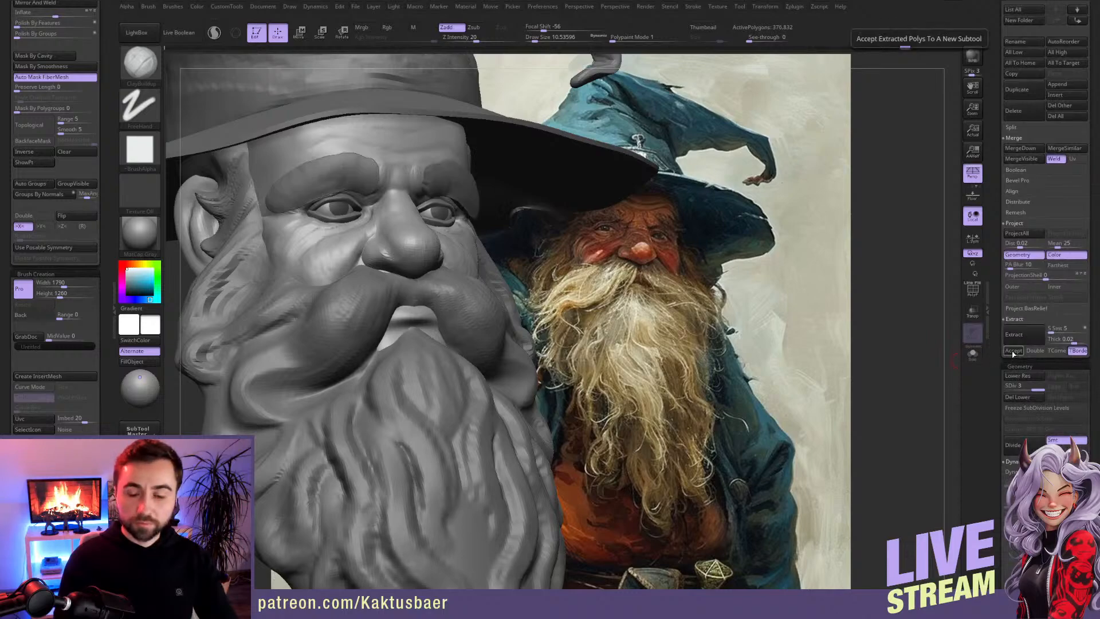
left_click(1013, 351)
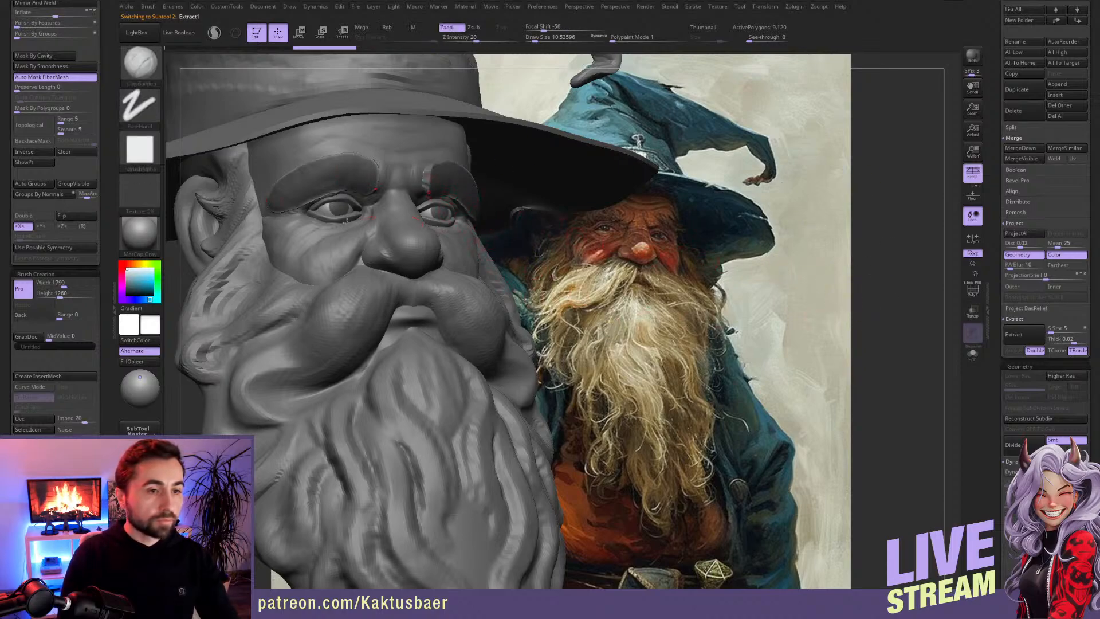
Step: Clear the mask on the extracted eyebrows and smooth their surface and edges
left_click(65, 151)
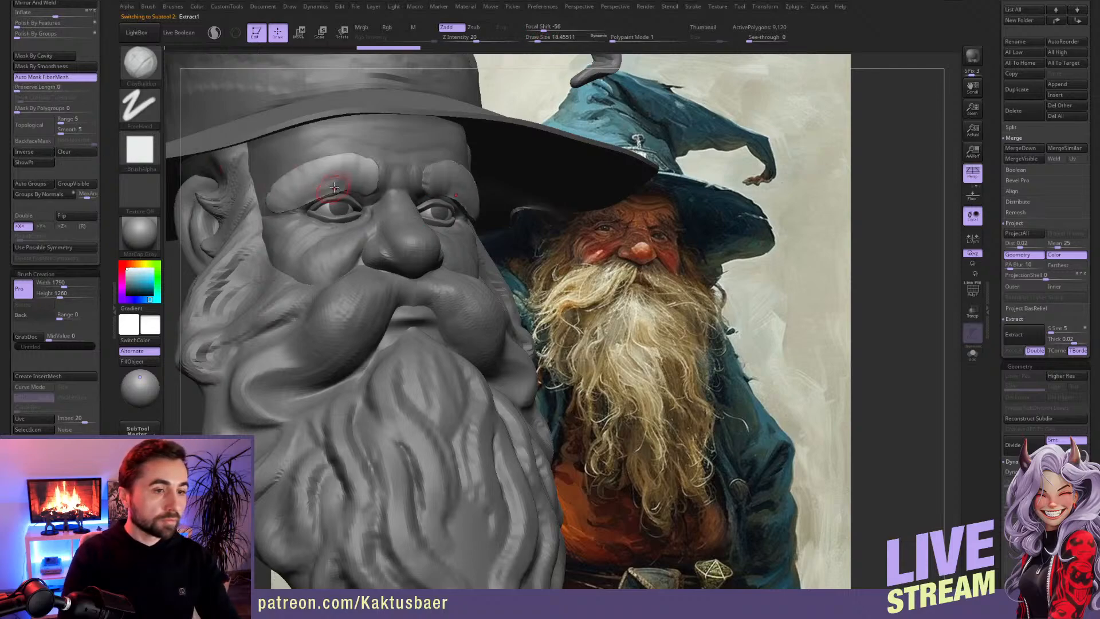
mouse_move(300, 191)
left_mouse_down("shift")
mouse_move(322, 173)
mouse_move(370, 176)
left_mouse_up("shift")
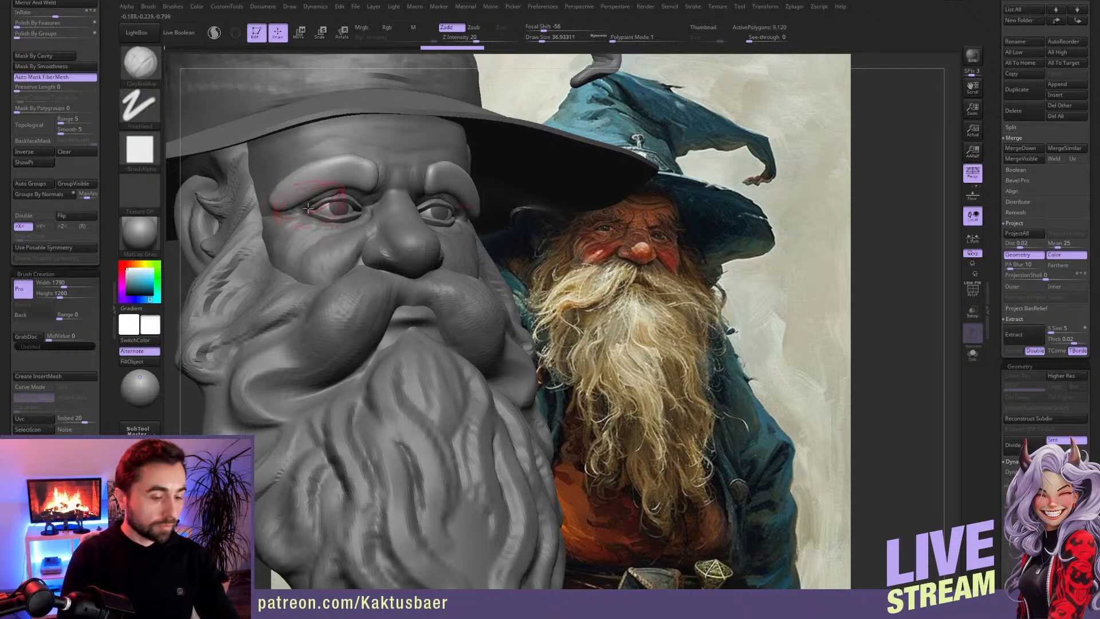
Step: Reshape the outer ends of the extracted eyebrows with the Move brush, extending them outward and down beside the eyes
left_click_drag(297, 195, 320, 182, "shift")
right_click_drag(318, 192, 357, 201)
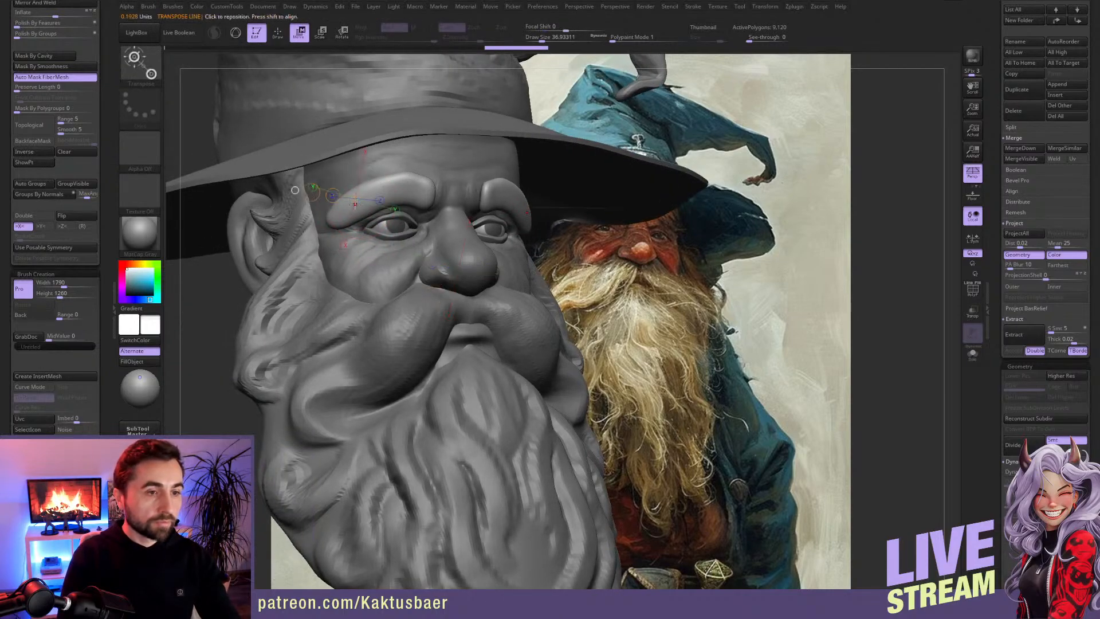
key("b")
key("m")
key("v")
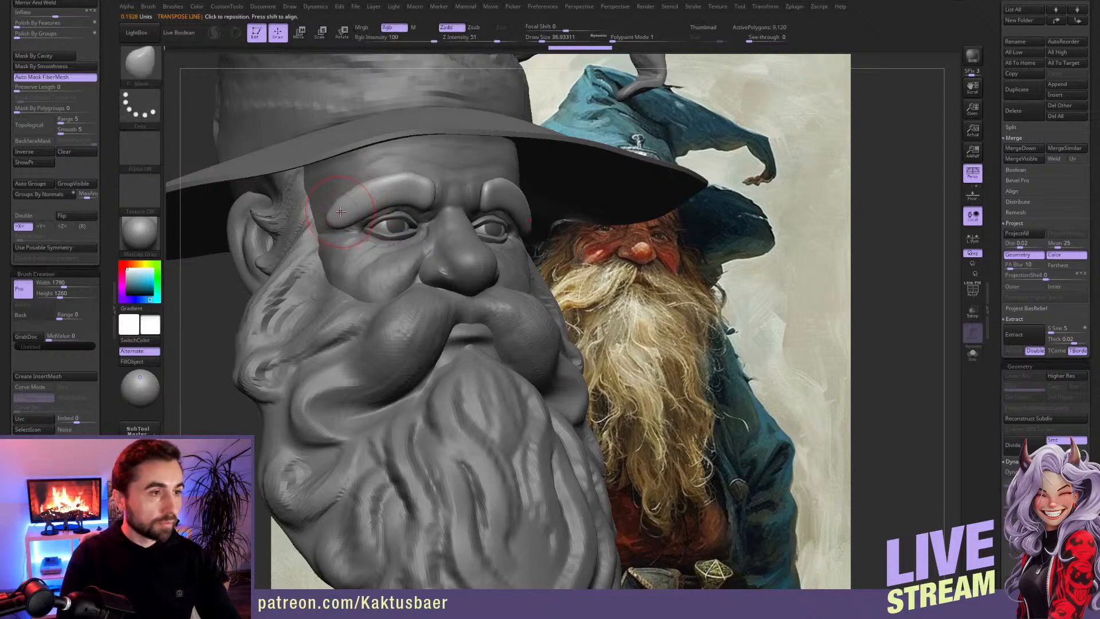
right_click_drag(346, 214, 327, 207)
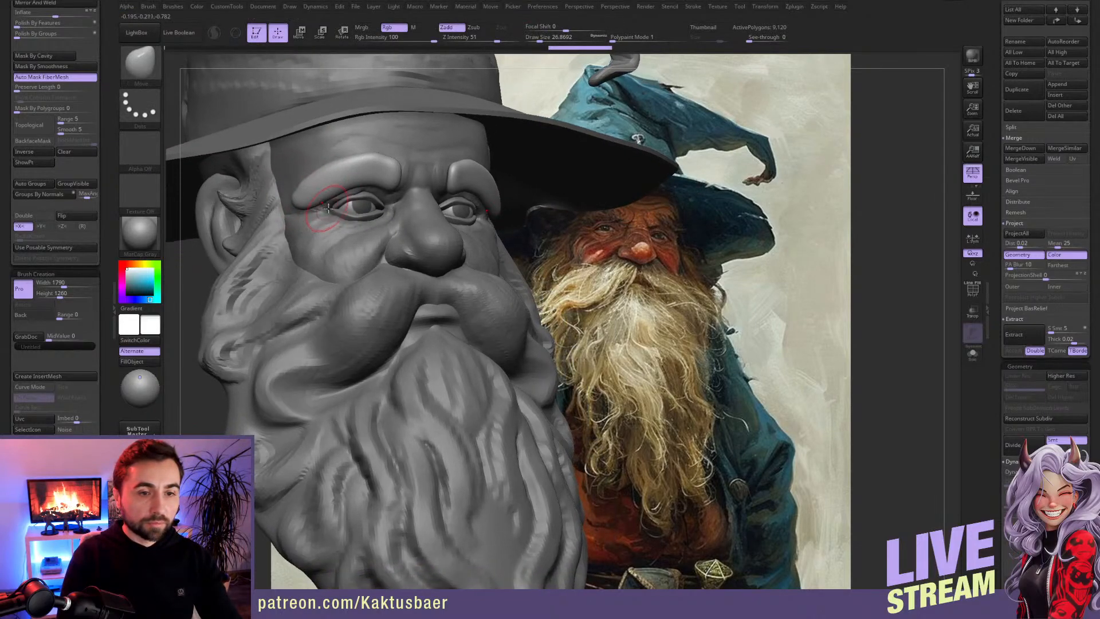
left_click_drag(314, 190, 300, 200)
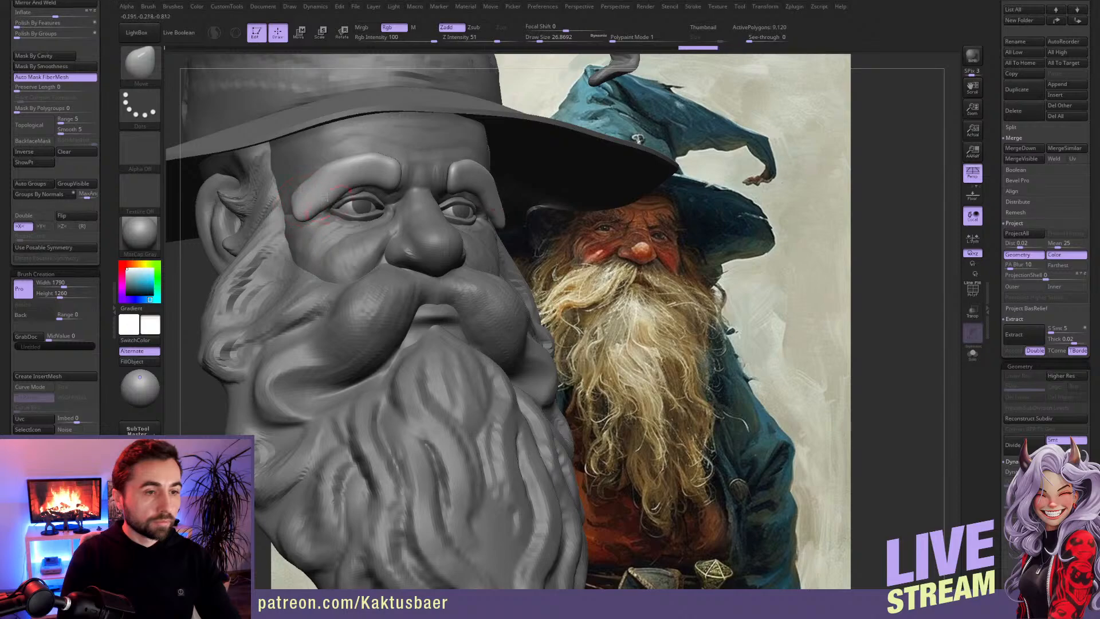
Step: Adjust the eyebrows' upper contour and inner ends near the nose bridge with the Move brush
left_click_drag(320, 164, 366, 166)
mouse_move(299, 179)
left_mouse_down()
mouse_move(365, 168)
mouse_move(392, 197)
left_mouse_up()
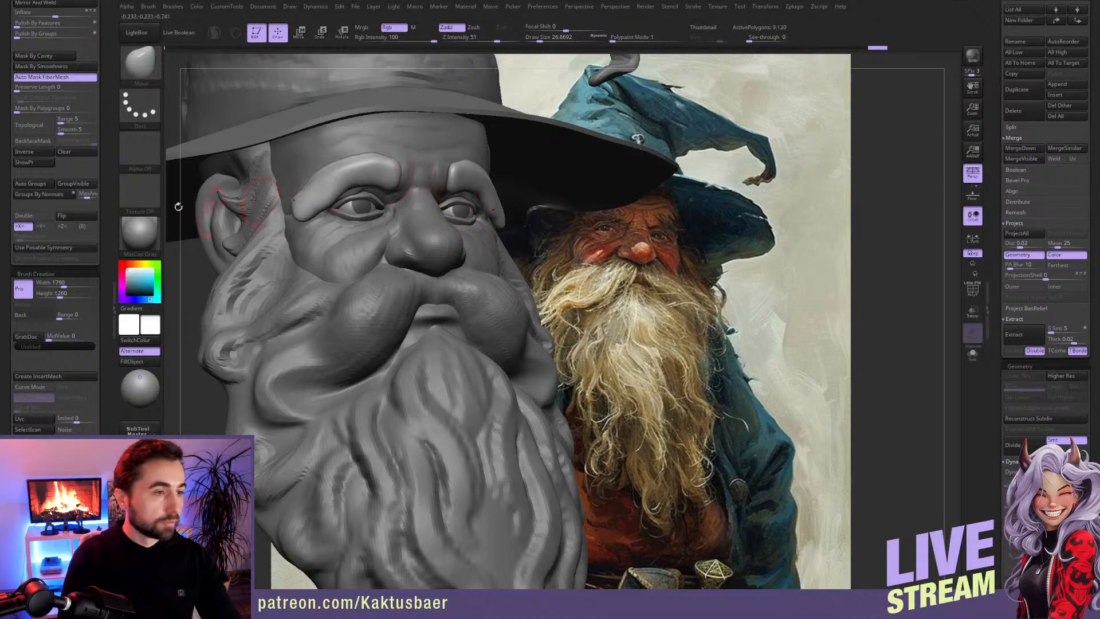
mouse_move(393, 191)
left_mouse_down()
mouse_move(384, 191)
mouse_move(399, 170)
mouse_move(389, 169)
left_mouse_up()
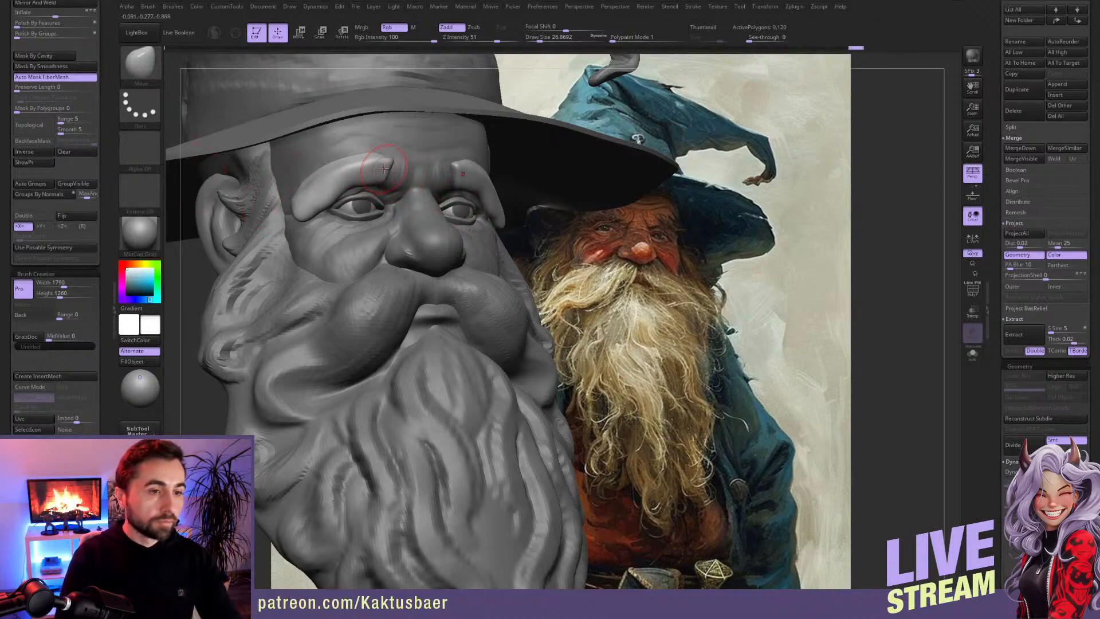
mouse_move(339, 199)
left_mouse_down()
mouse_move(311, 207)
mouse_move(319, 183)
mouse_move(341, 169)
mouse_move(304, 187)
mouse_move(390, 158)
left_mouse_up()
right_click_drag(402, 157, 391, 155)
left_click_drag(399, 162, 385, 172)
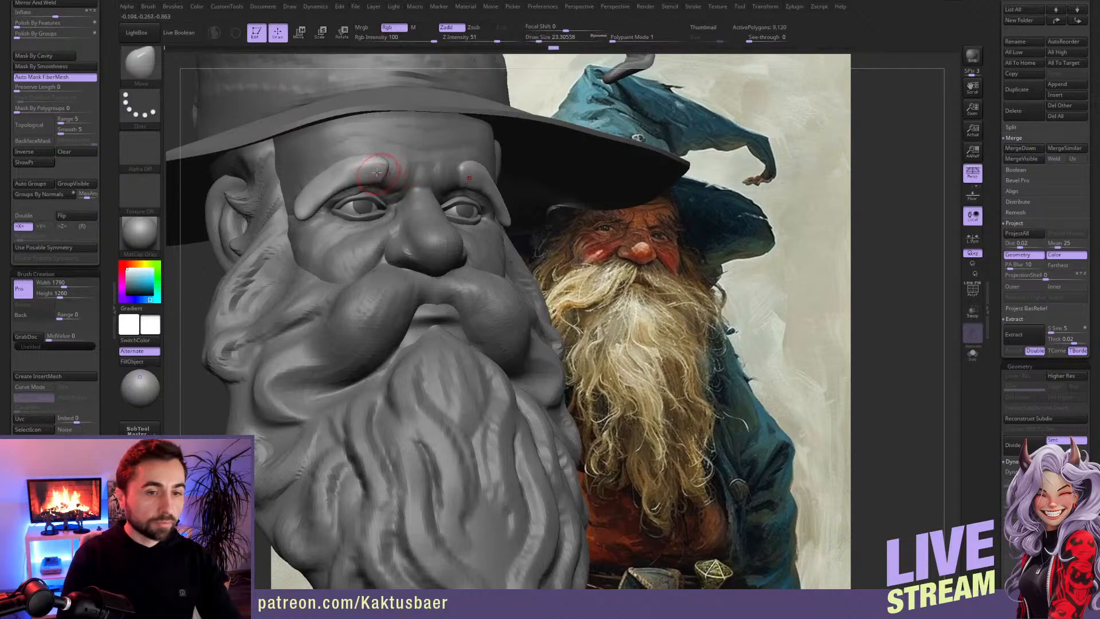
Step: Build up hair strokes along the length of the eyebrows with a small ClayBuildup brush
key("b")
key("c")
key("b")
key("bracketleft")
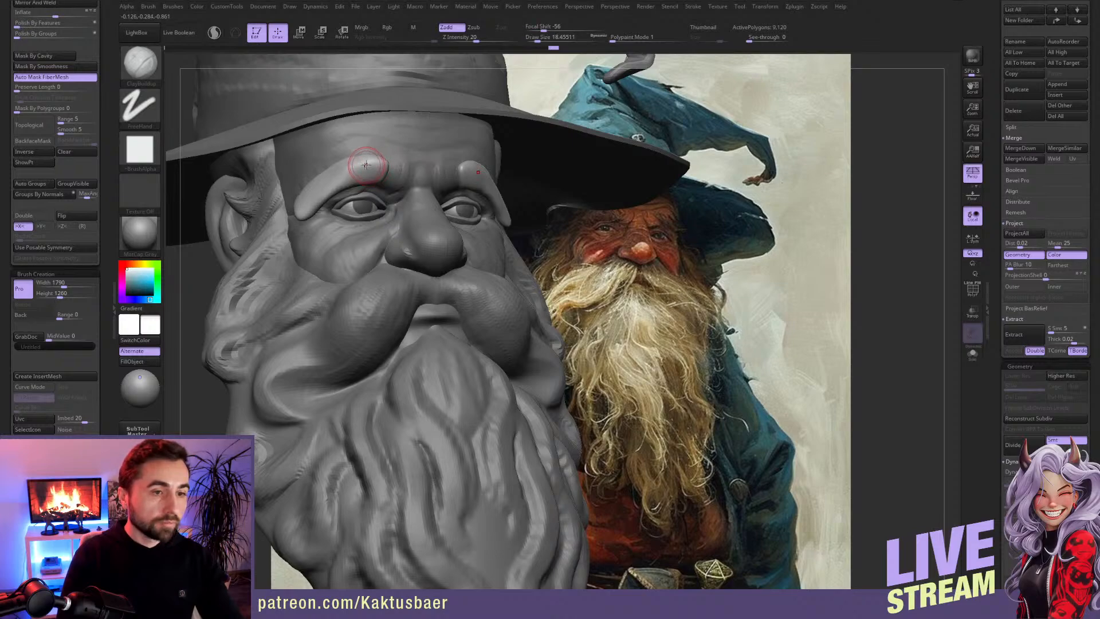
left_click_drag(375, 170, 330, 183)
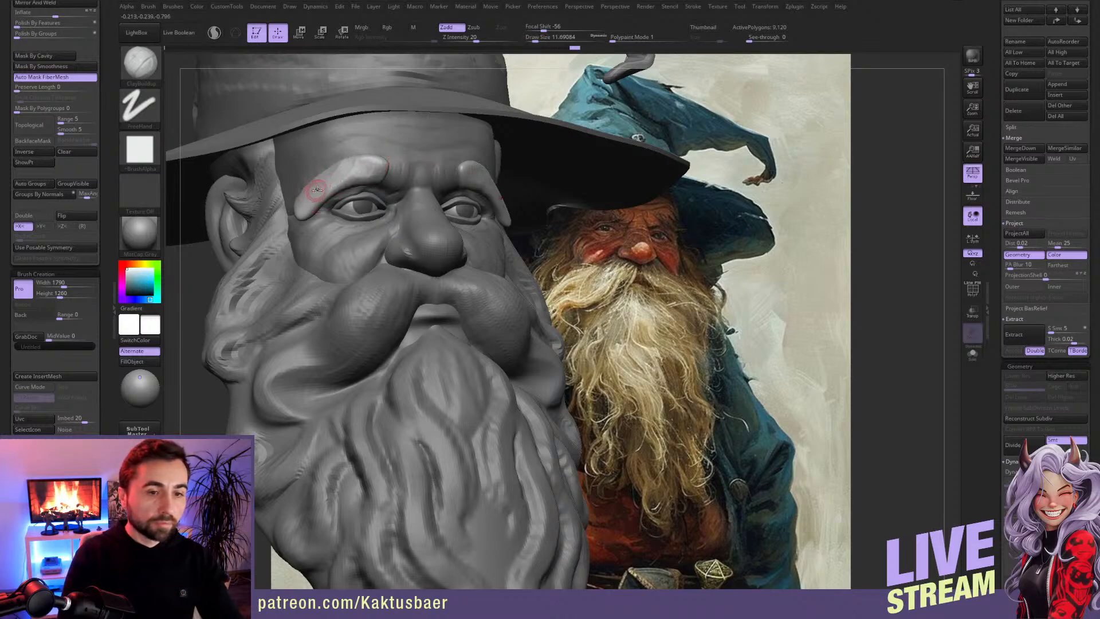
key("bracketleft")
key("bracketleft")
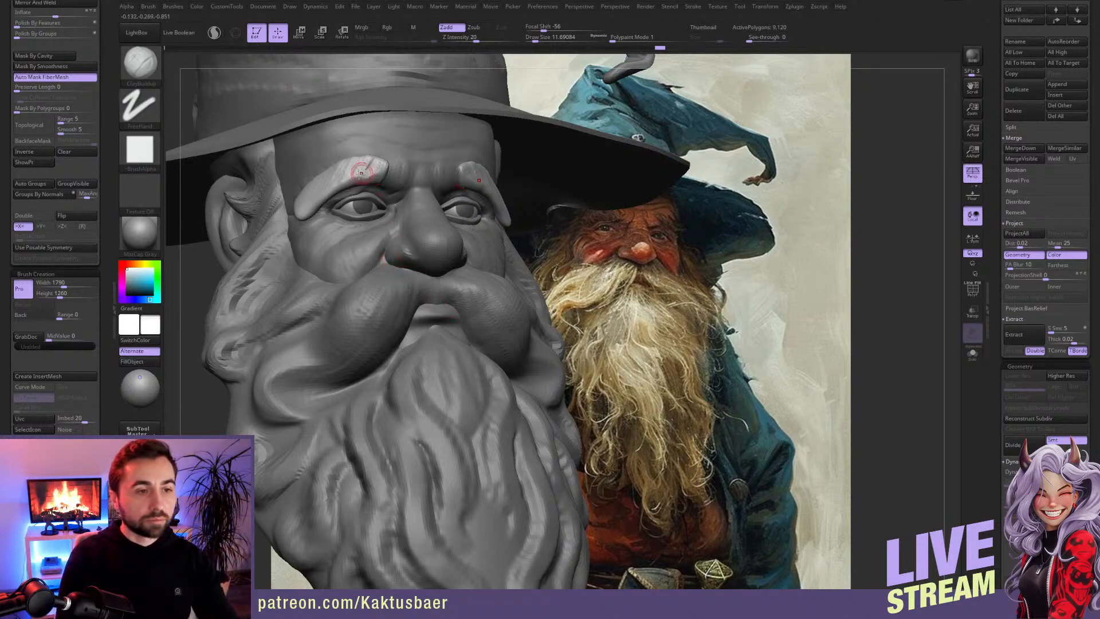
mouse_move(366, 162)
left_mouse_down()
mouse_move(359, 177)
mouse_move(348, 171)
mouse_move(299, 195)
left_mouse_up()
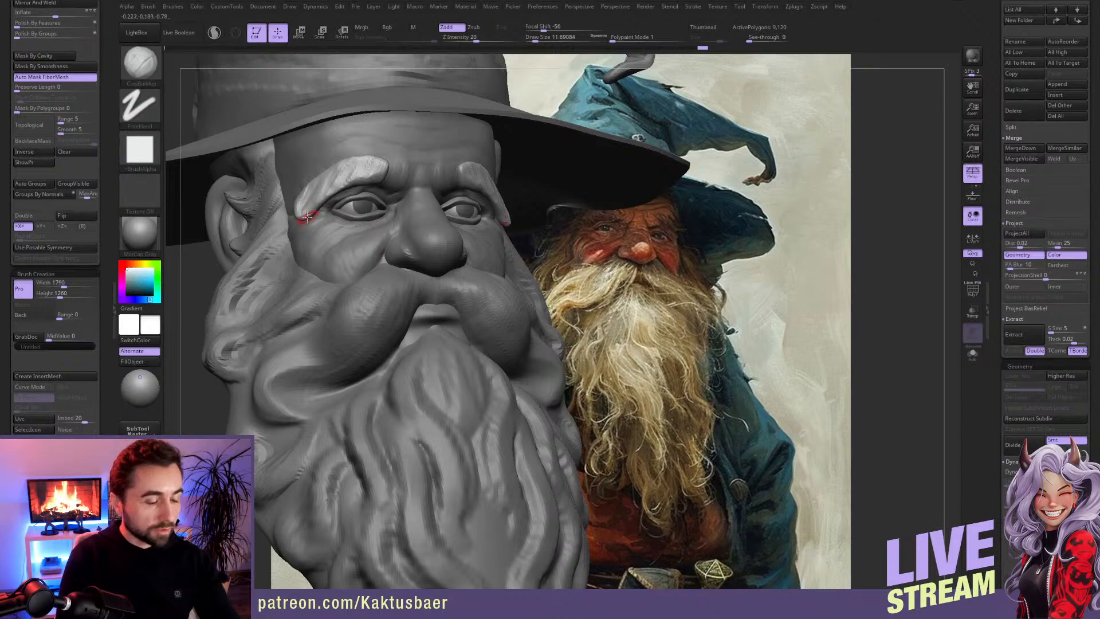
Step: Pull the eyebrows' outer tips into pointed tufts with a small Move brush, checking them from a higher angle
key("b")
key("m")
key("v")
key("s")
left_click_drag(318, 196, 317, 196)
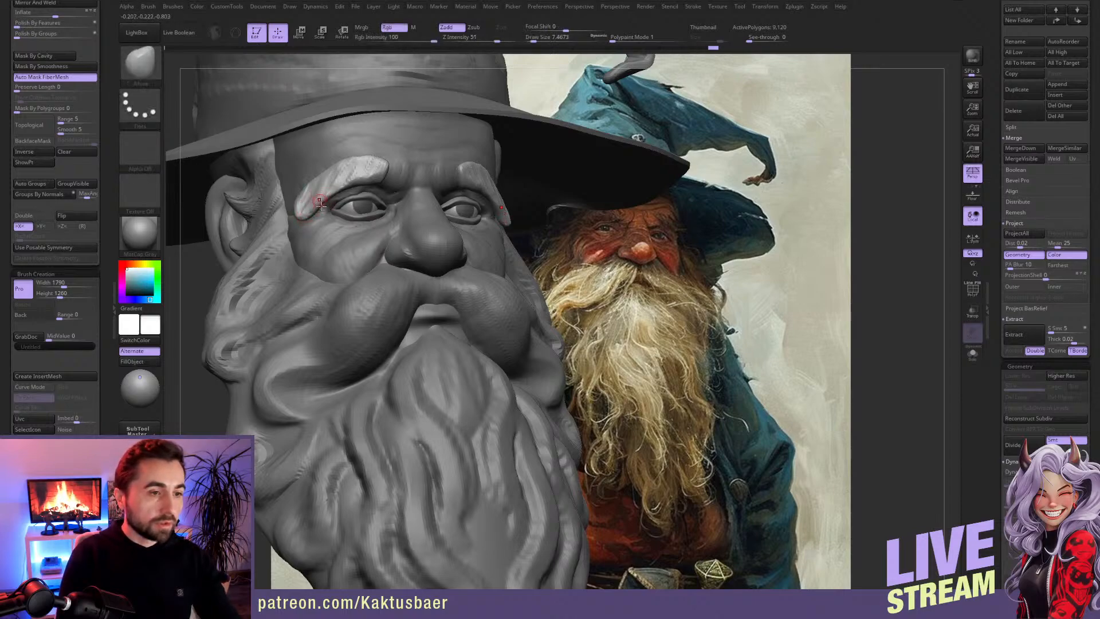
right_click_drag(318, 195, 328, 201)
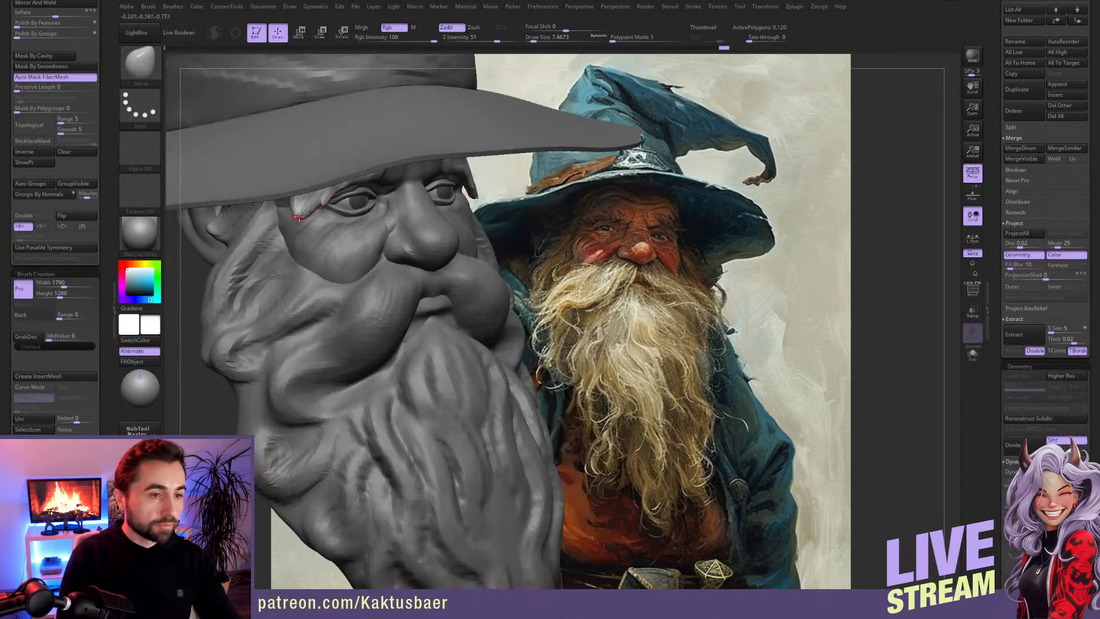
key("s")
left_click_drag(297, 217, 300, 217)
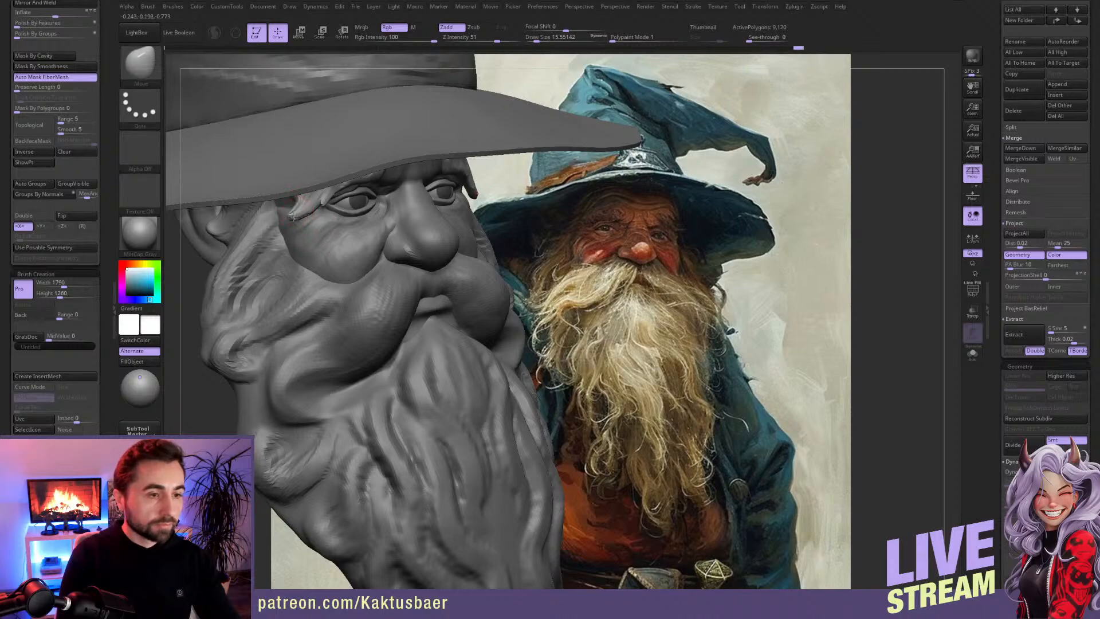
right_click_drag(299, 200, 296, 186)
left_click_drag(300, 214, 294, 217, "shift")
Step: Shape the middle and lower edge of the eyebrows into uneven hair clumps with the Move brush
key("b")
key("m")
key("v")
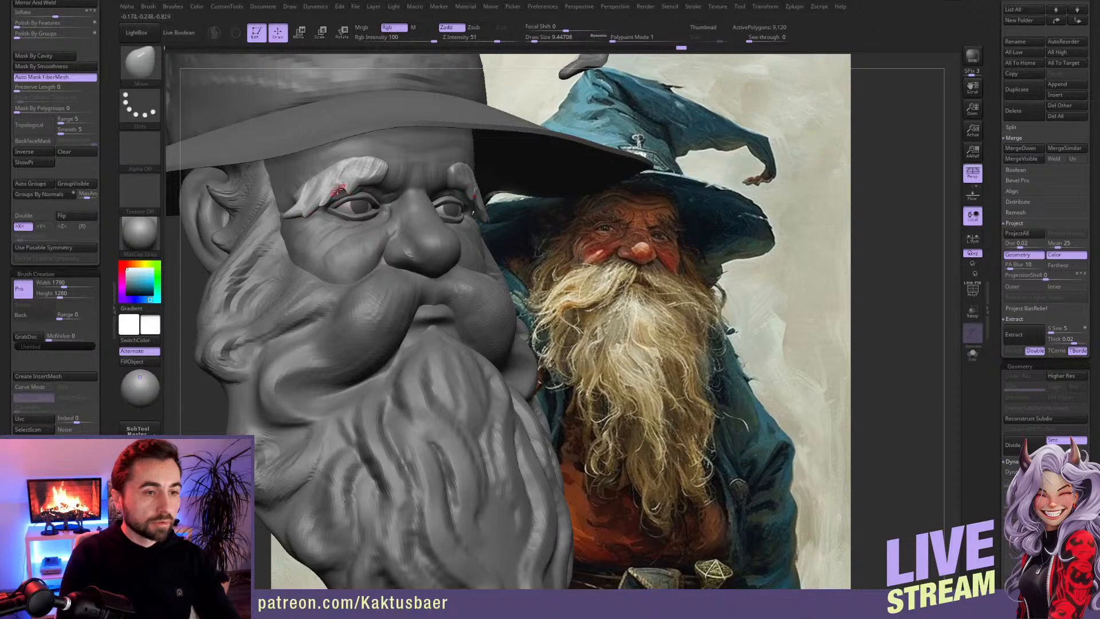
key("]")
mouse_move(348, 187)
left_mouse_down()
mouse_move(300, 200)
mouse_move(354, 171)
left_mouse_up()
right_click_drag(369, 172, 346, 166)
mouse_move(347, 174)
left_mouse_down()
mouse_move(320, 198)
mouse_move(333, 194)
left_mouse_up()
key("s")
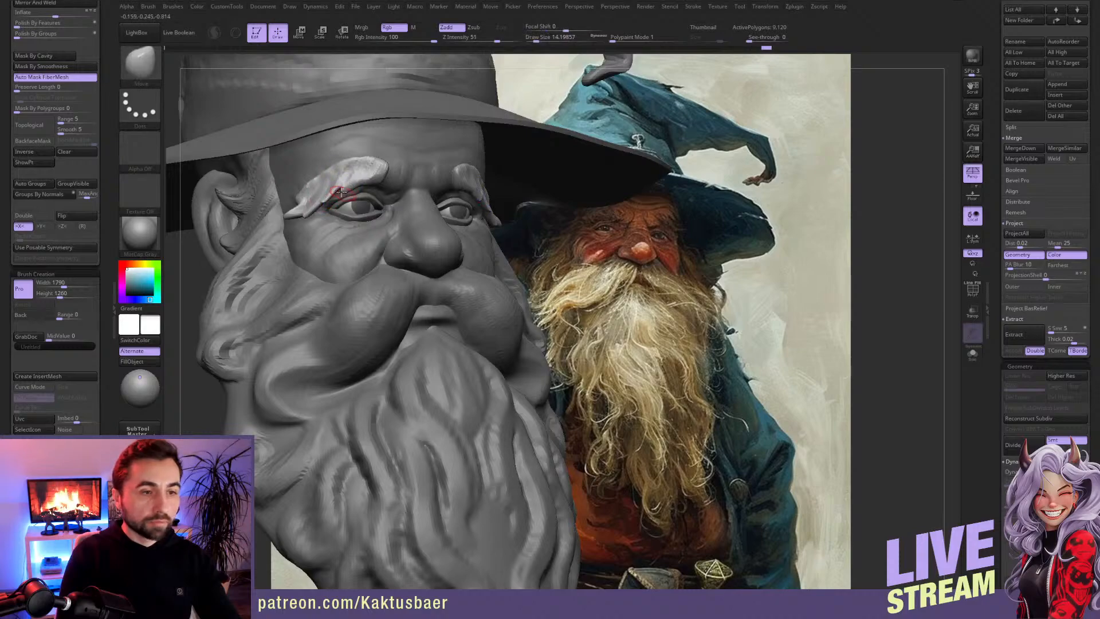
Step: Add finer hair strokes to the middle and outer part of the eyebrows with the ClayBuildup brush
key("b")
key("d")
key("s")
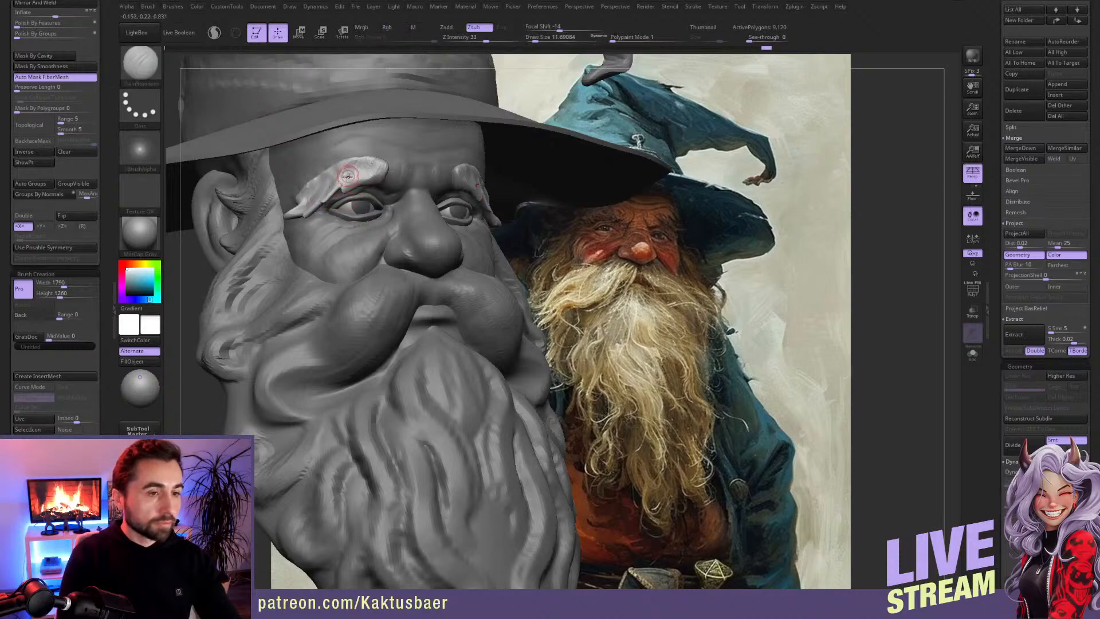
key("b")
key("c")
key("b")
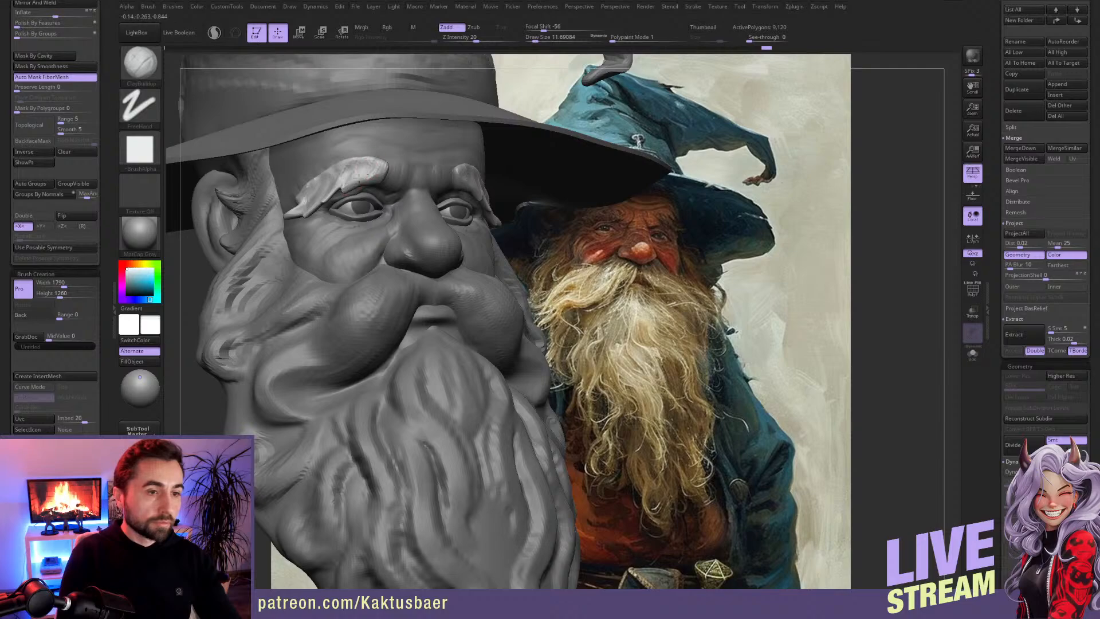
left_click_drag(346, 188, 330, 199)
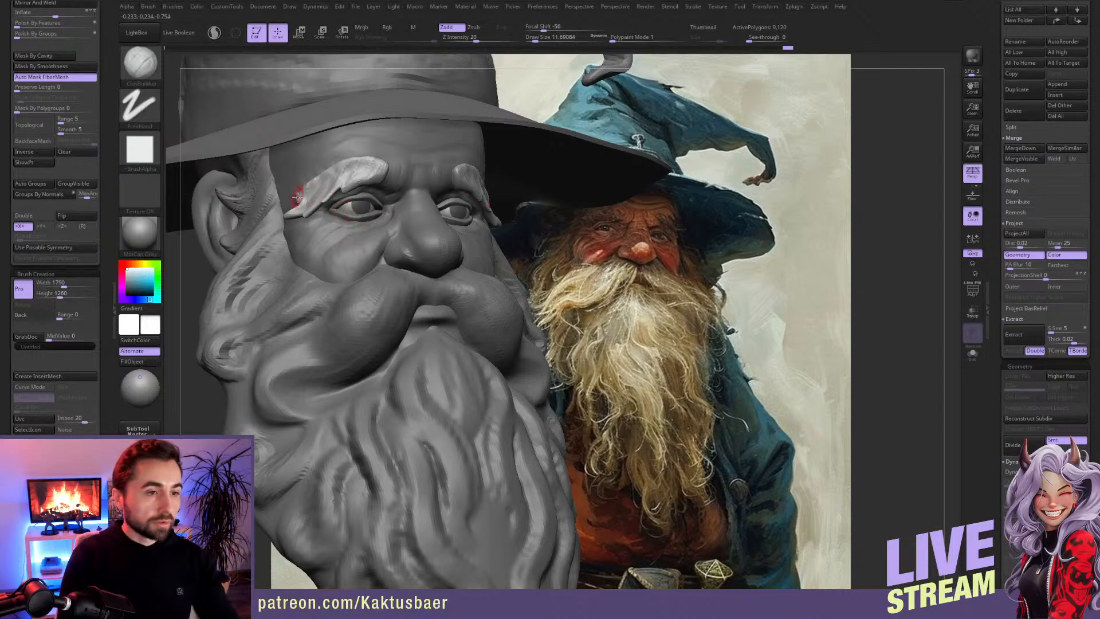
key("bracketright")
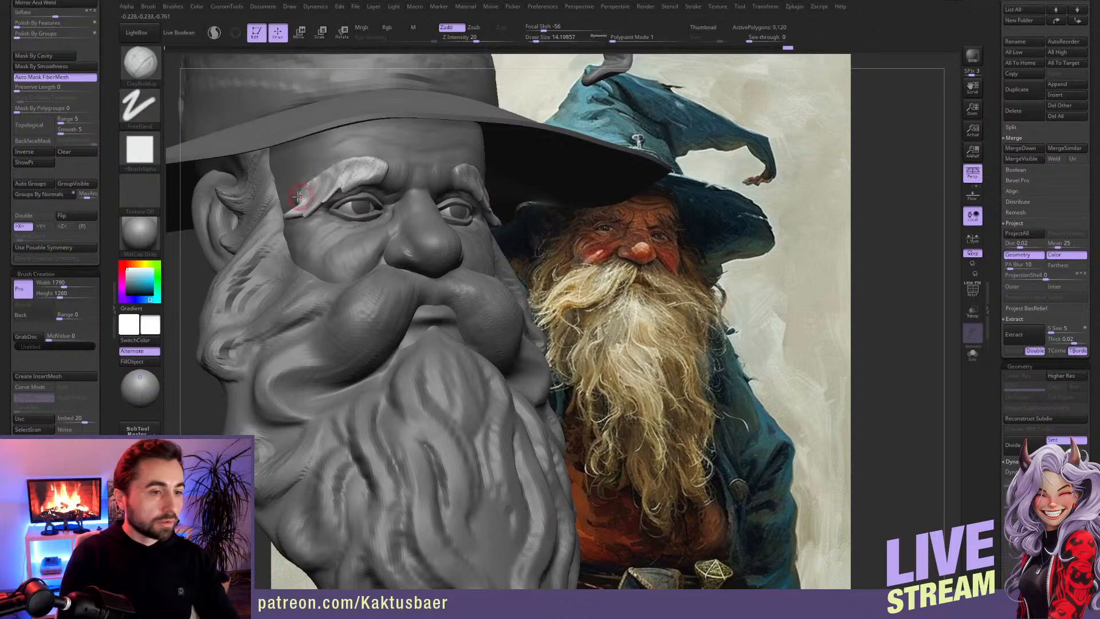
Step: Pull tufts out of the eyebrows' upper outer edge with the Move brush, working from a side view
key("b")
key("m")
key("v")
right_click_drag(300, 201, 452, 199)
key("s")
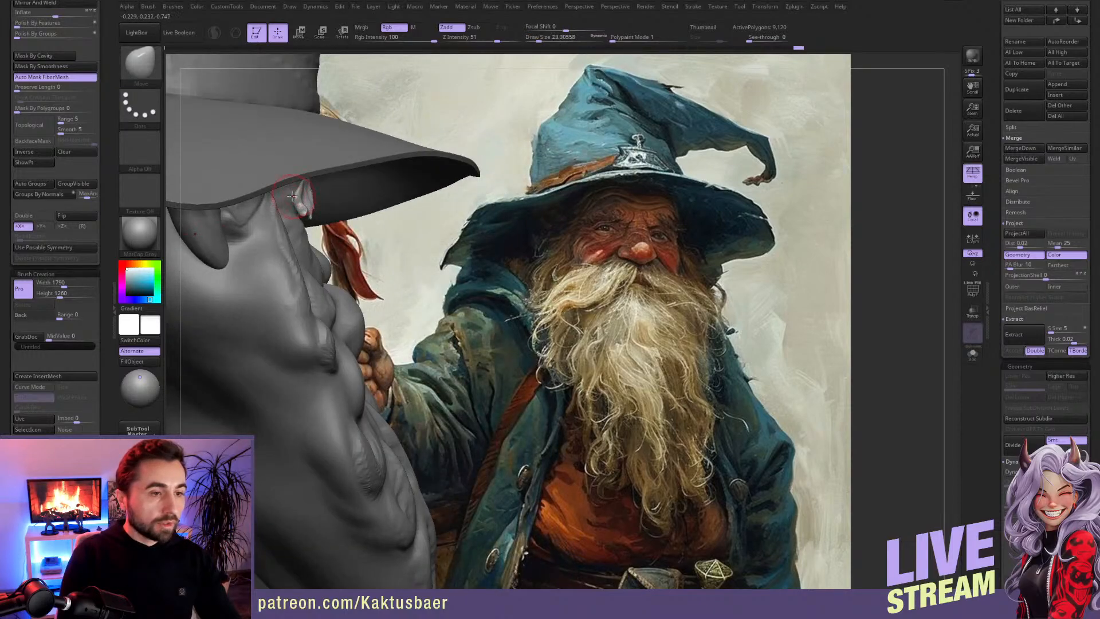
key("s")
left_click_drag(292, 193, 290, 193)
mouse_move(290, 200)
right_mouse_down()
mouse_move(299, 216)
mouse_move(299, 193)
right_mouse_up()
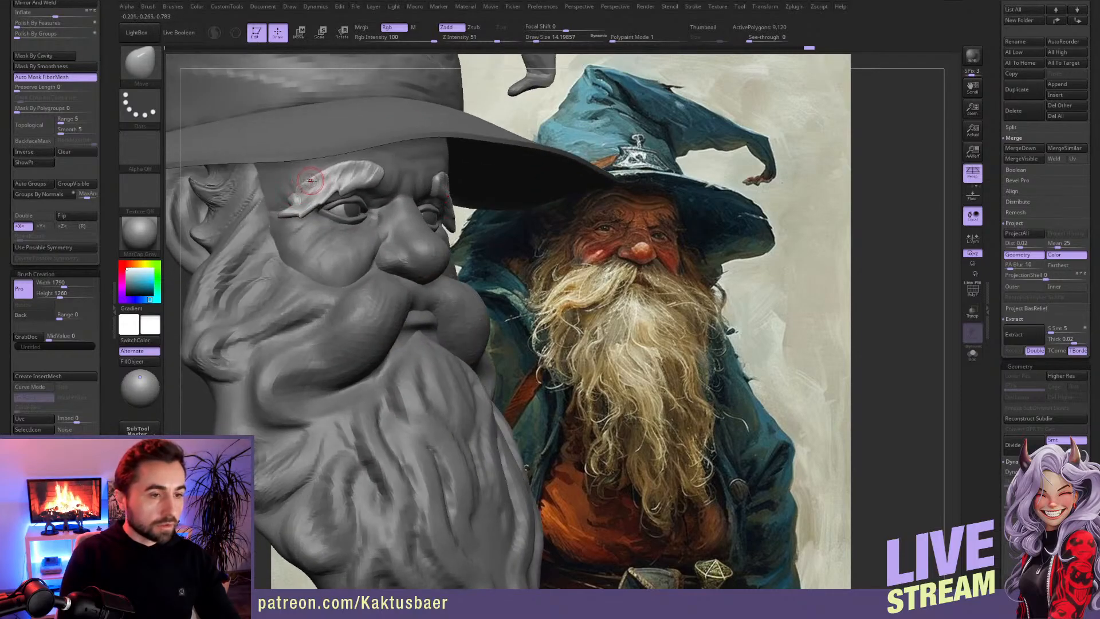
Step: Build up more hair clumps along the eyebrows' upper edge and inner ends with the ClayBuildup brush
key("b")
key("c")
key("b")
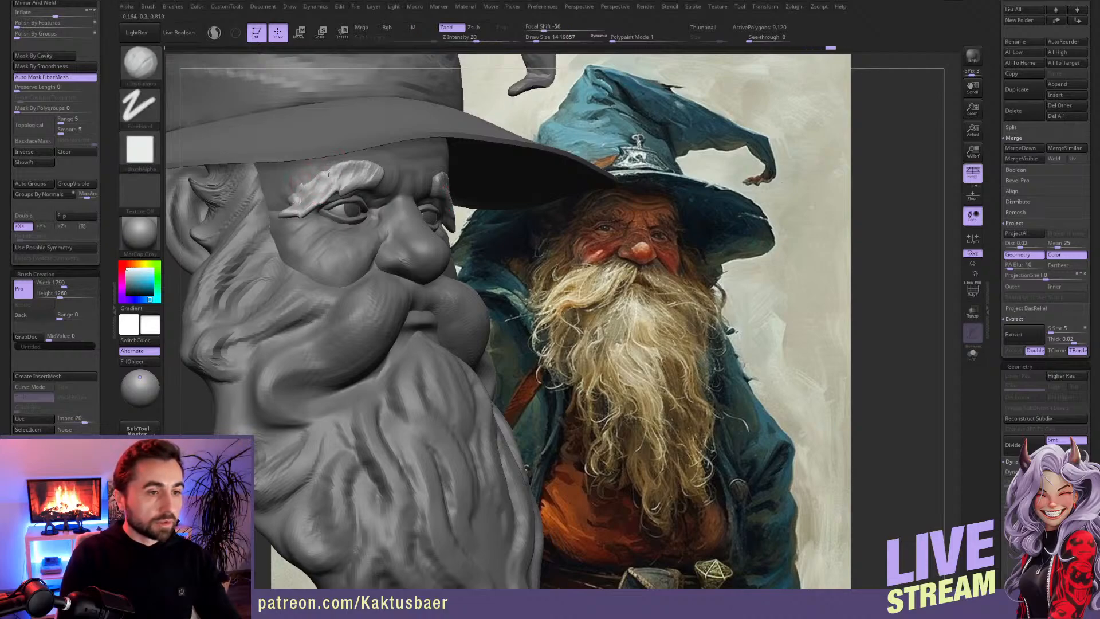
left_click_drag(315, 188, 316, 179)
right_click_drag(315, 184, 301, 183)
left_click_drag(341, 179, 351, 157)
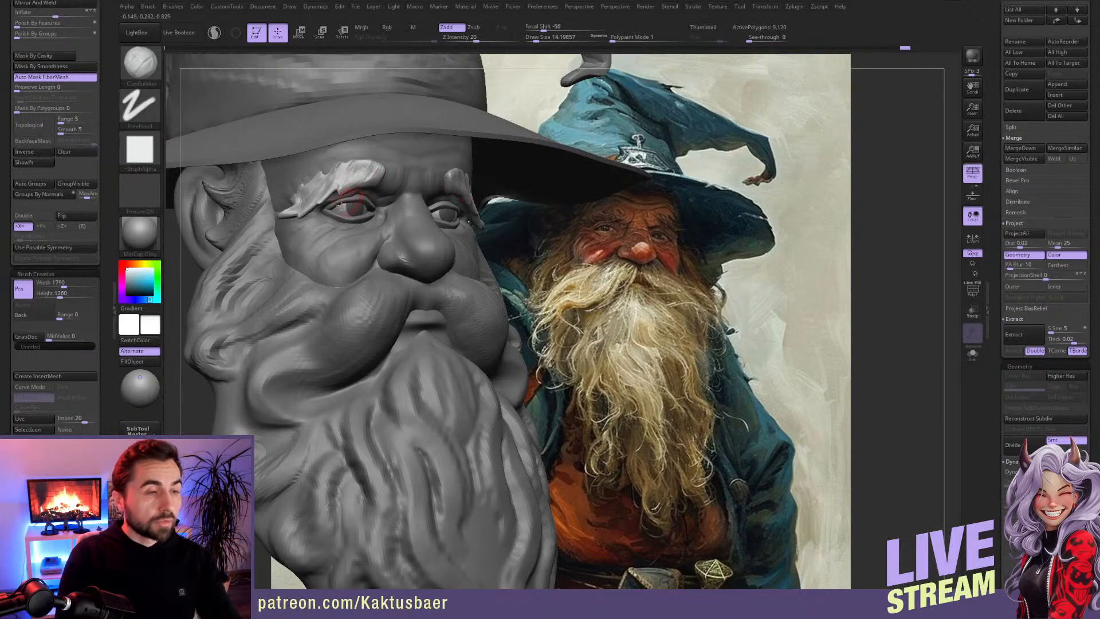
left_click_drag(106, 82, 106, 150)
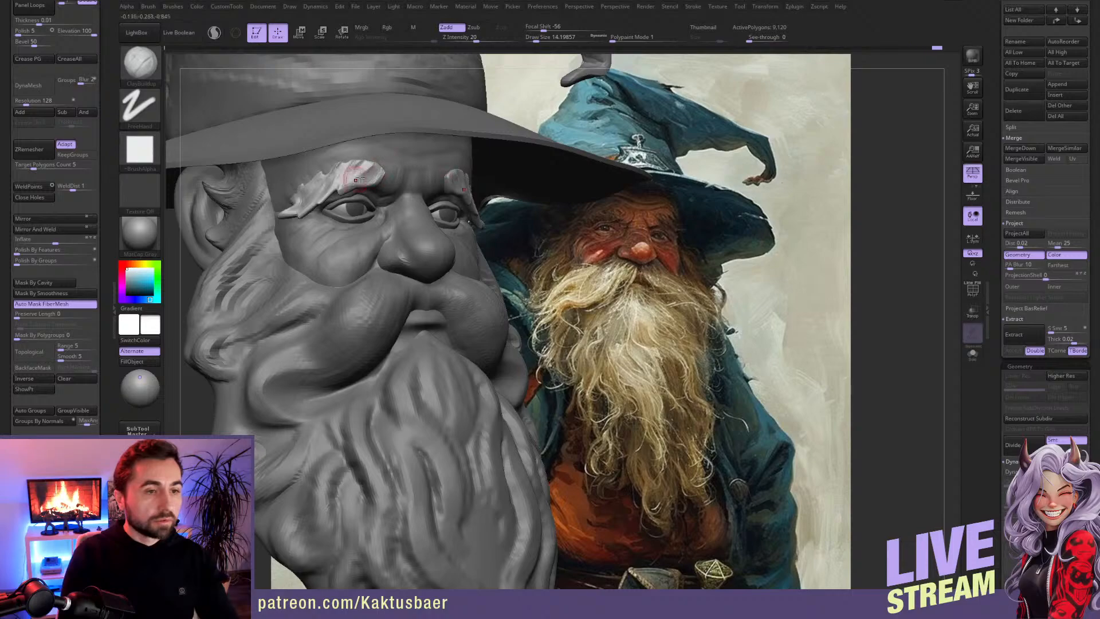
key("s")
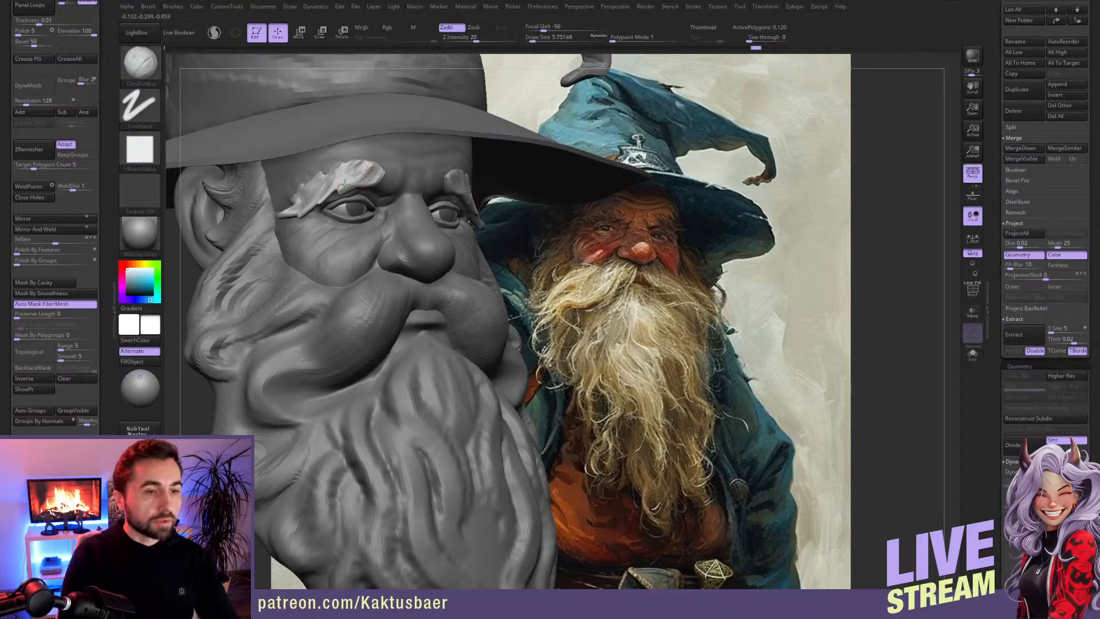
Step: Make the beard the active subtool and delete its lower subdivision levels
mouse_move(361, 205)
right_mouse_down("ctrl")
mouse_move(433, 338)
mouse_move(394, 279)
right_mouse_up("ctrl")
left_click(411, 316, "alt")
key("s")
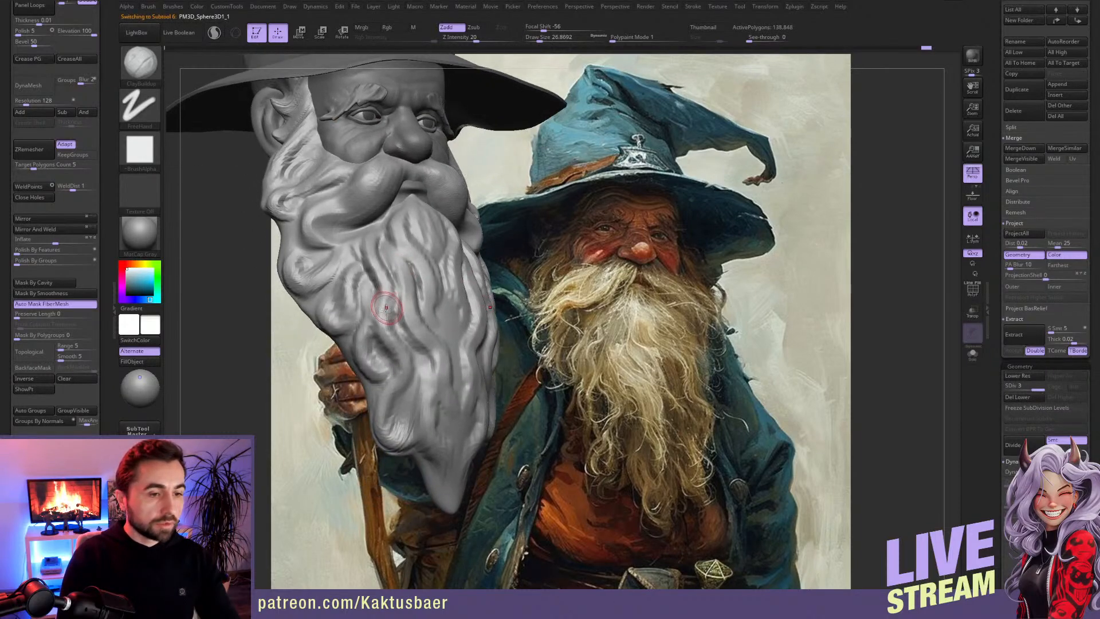
left_click(1025, 398)
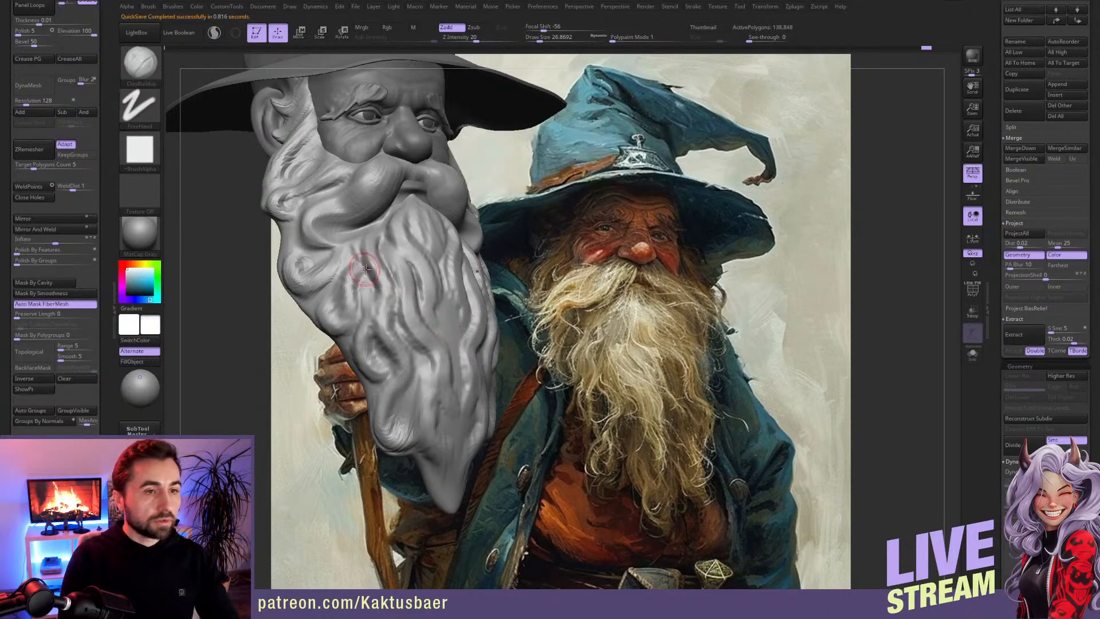
Step: Switch to the SnakeHook brush and activate Sculptris Pro mode for the beard
mouse_move(377, 300)
right_mouse_down("ctrl")
mouse_move(386, 290)
mouse_move(398, 310)
mouse_move(392, 332)
right_mouse_up("ctrl")
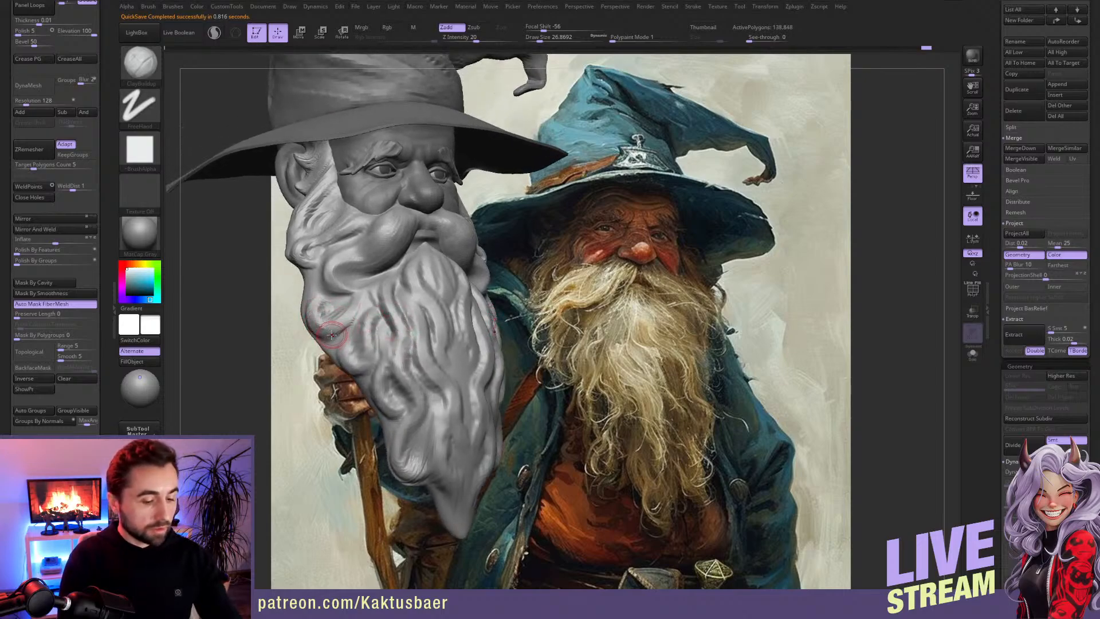
key("b")
left_click(421, 254)
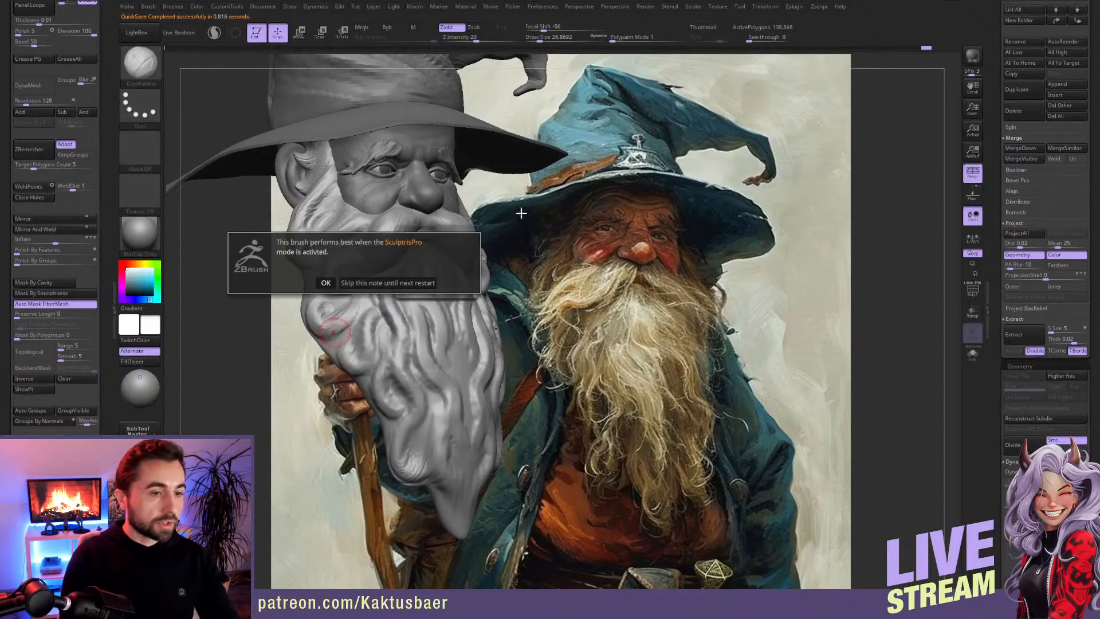
left_click(356, 283)
left_click(213, 32)
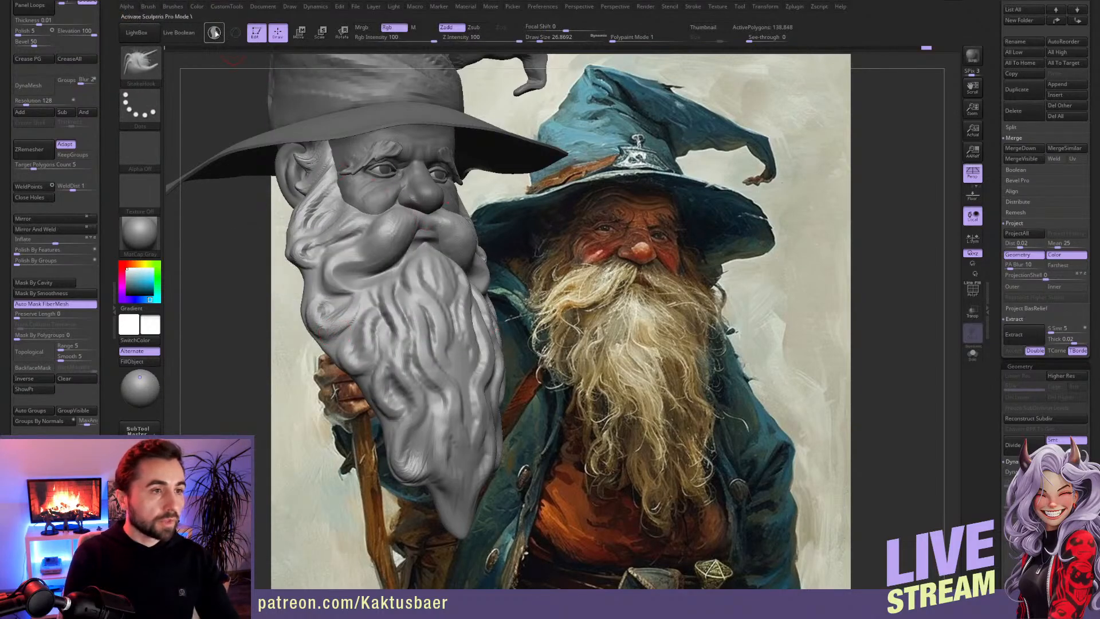
Step: Pull long curling strands out of the beard's side and lower edge with an enlarged SnakeHook brush
key("s")
left_click_drag(340, 339, 288, 387)
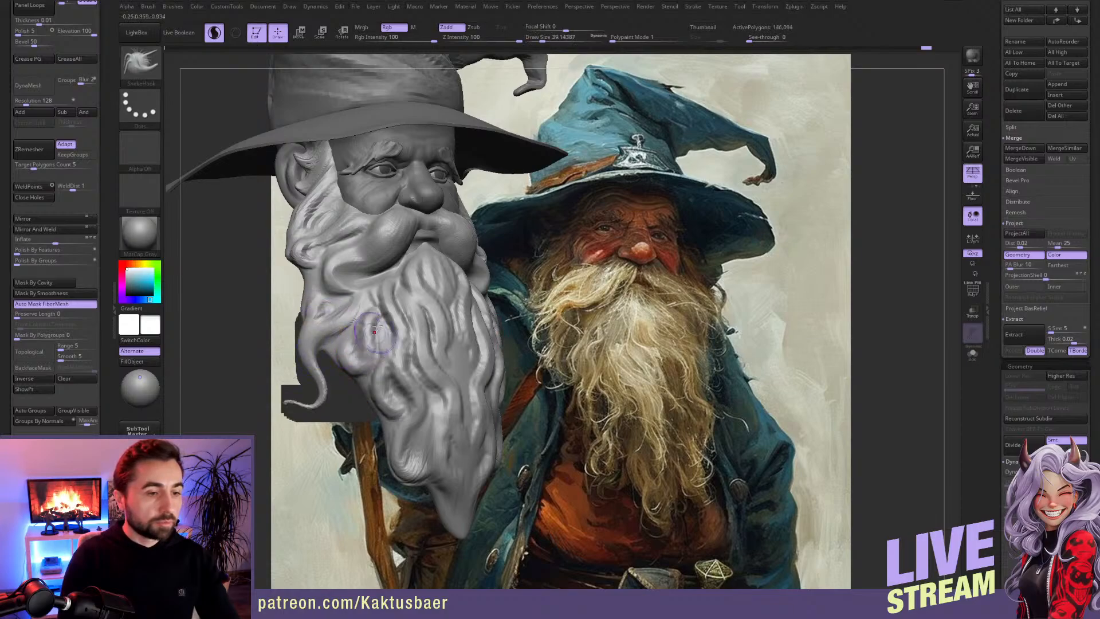
mouse_move(354, 350)
left_mouse_down()
mouse_move(381, 433)
mouse_move(448, 496)
left_mouse_up()
right_click_drag(463, 451, 452, 409)
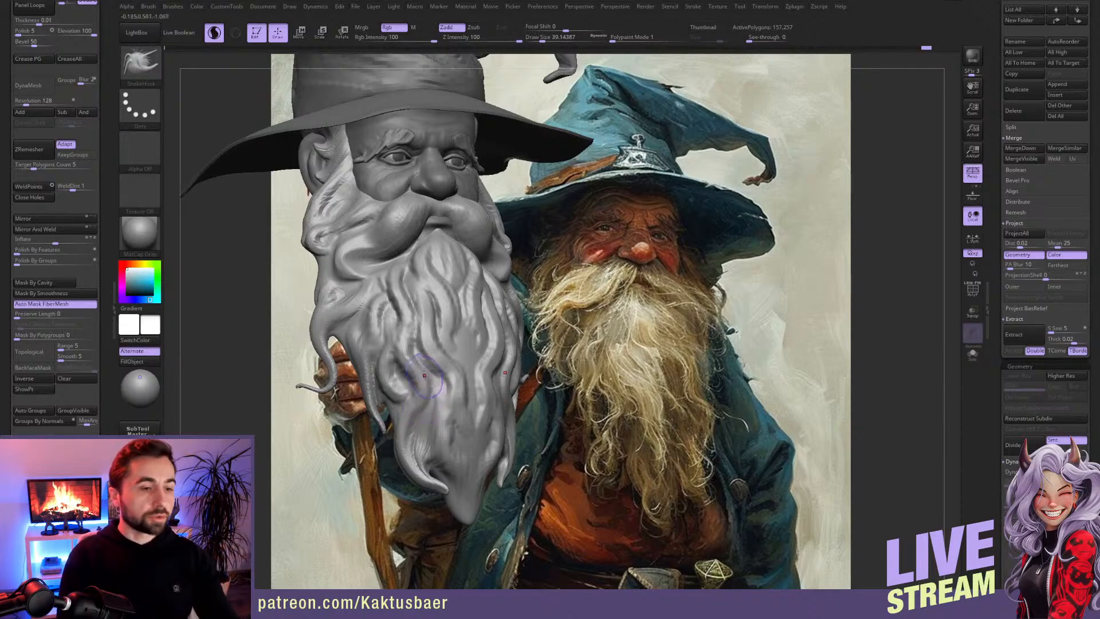
Step: Smooth the thin tip of the beard's side strand and refine the strands around it
key("shift")
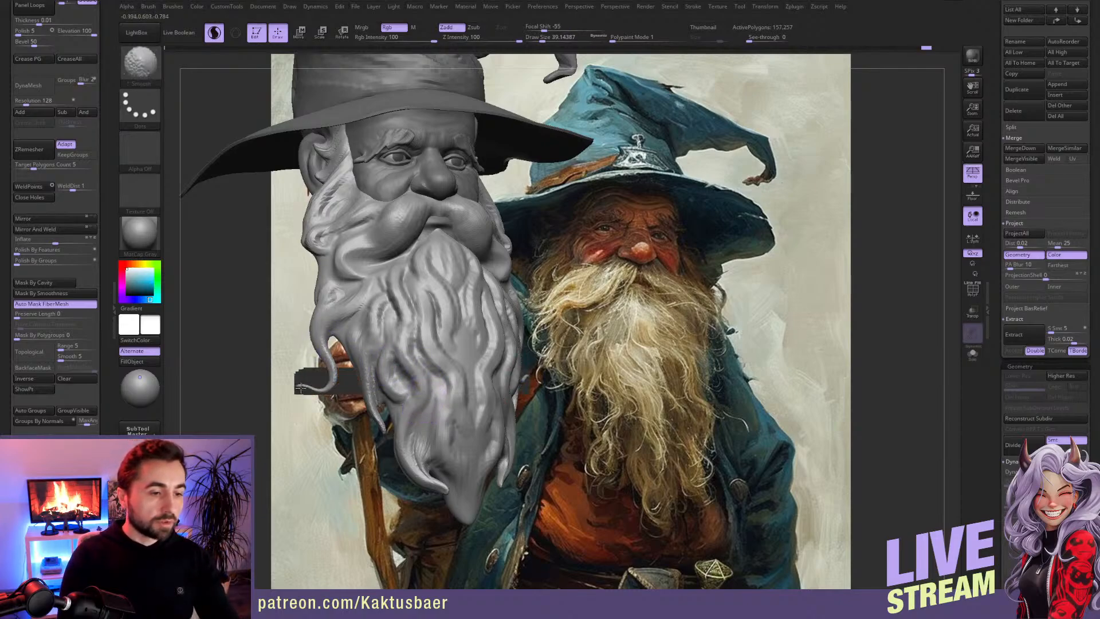
left_click_drag(300, 389, 331, 388, "shift")
mouse_move(363, 370)
right_mouse_down()
mouse_move(366, 359)
mouse_move(363, 370)
right_mouse_up()
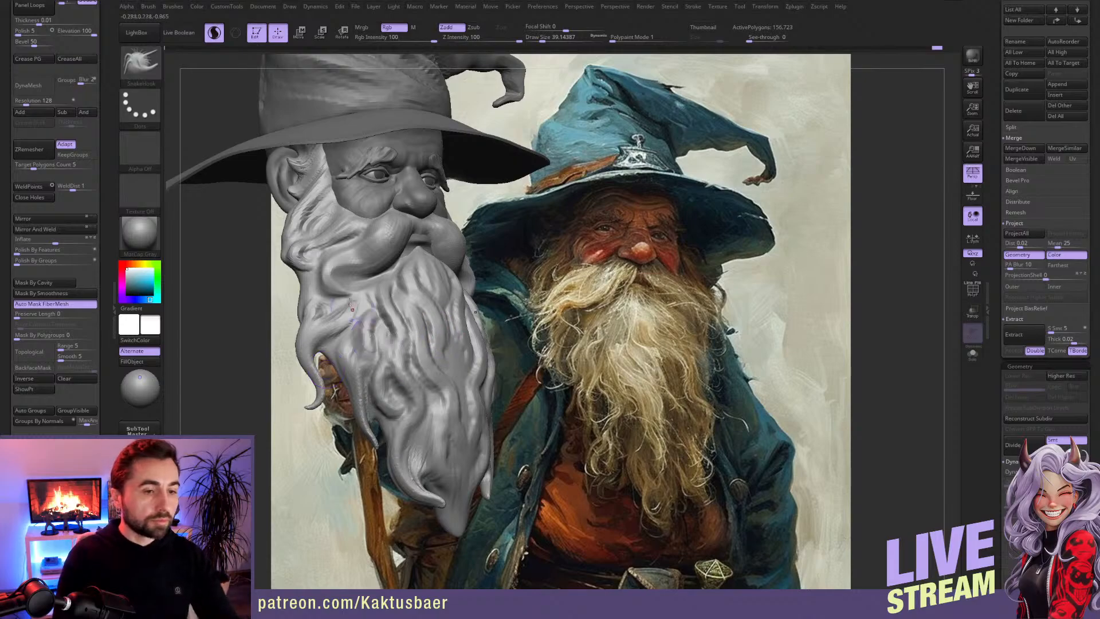
Step: Undo the strands pulled out of the beard, back to the version with its subdivision levels
key("ctrl")
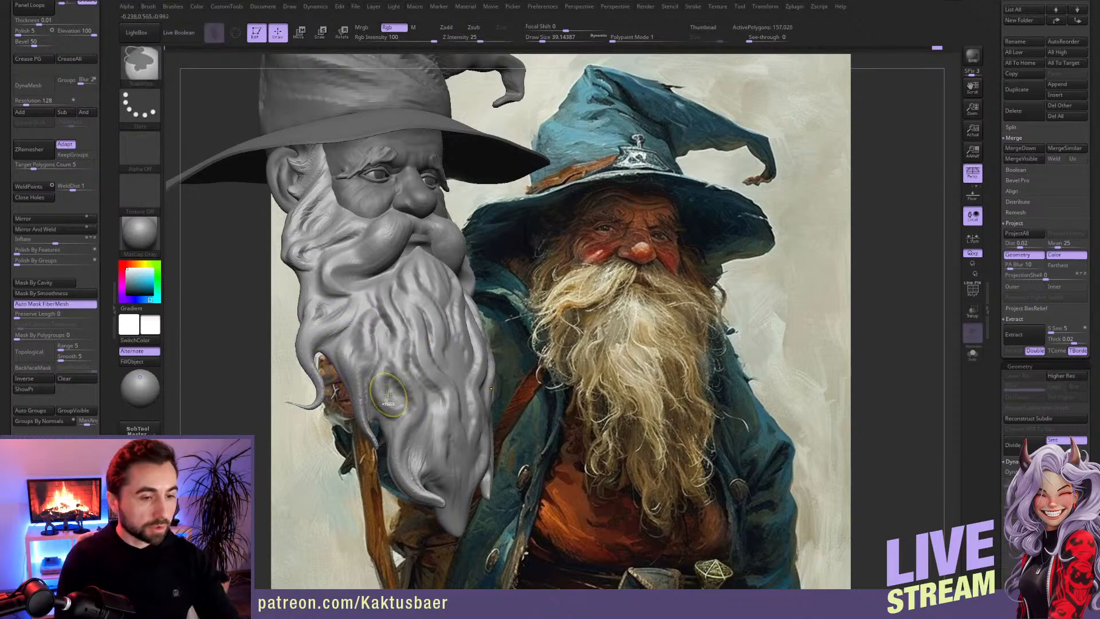
key("ctrl+z")
key("ctrl+z")
key("ctrl+z")
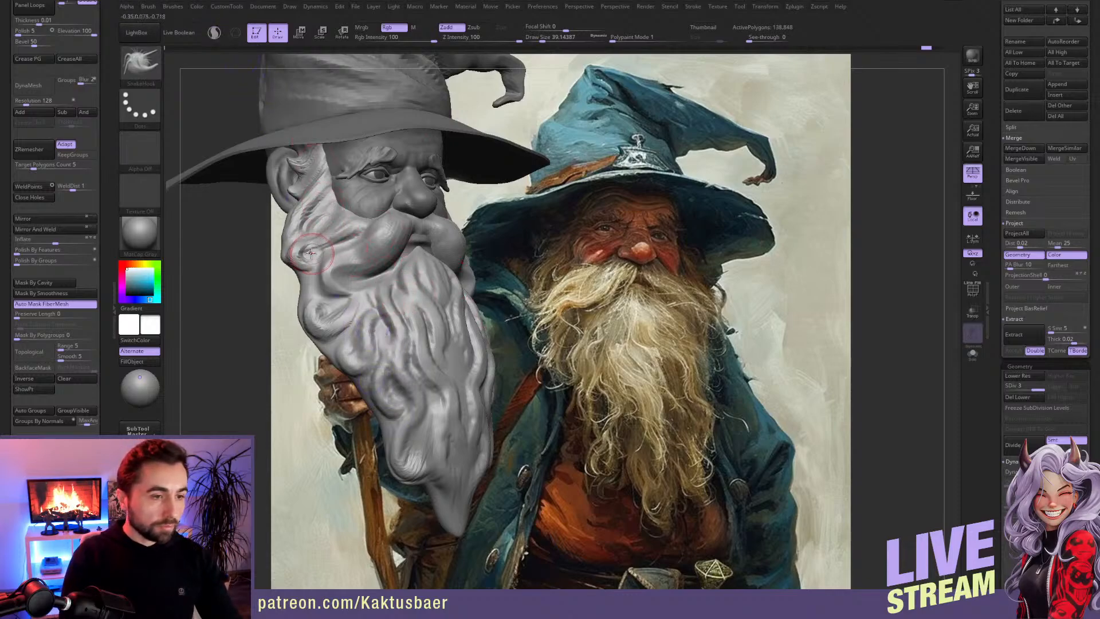
Step: Switch to the Move brush and, enlarging it, pull hair volume out of the beard mesh behind the ears
right_click_drag(380, 218, 364, 217)
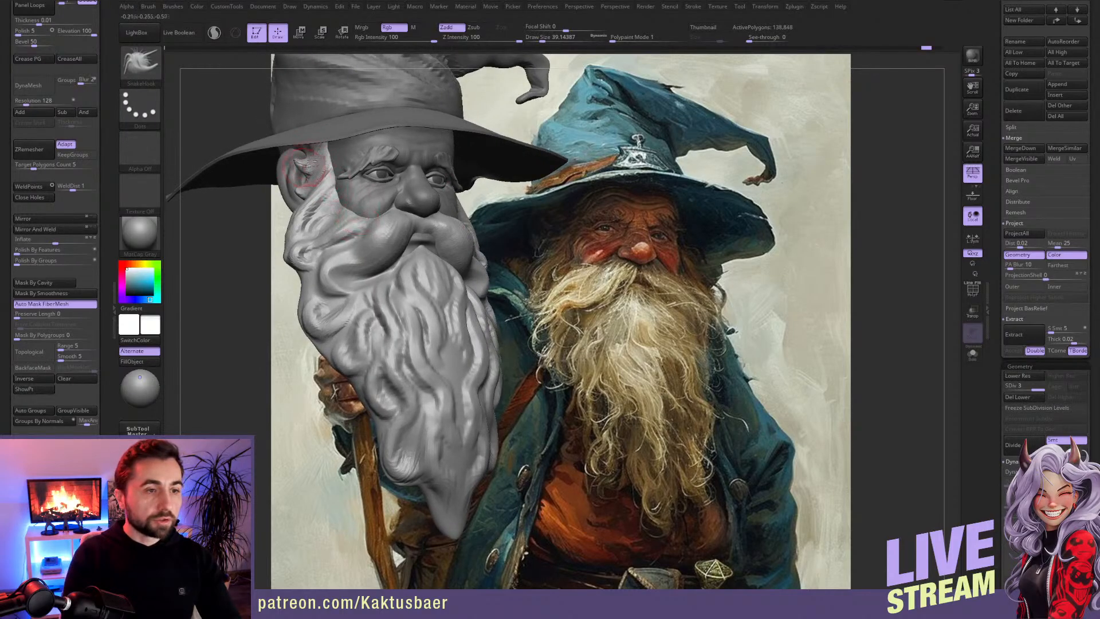
mouse_move(312, 189)
right_mouse_down()
mouse_move(333, 204)
mouse_move(281, 204)
mouse_move(352, 215)
right_mouse_up()
key("b")
key("m")
key("v")
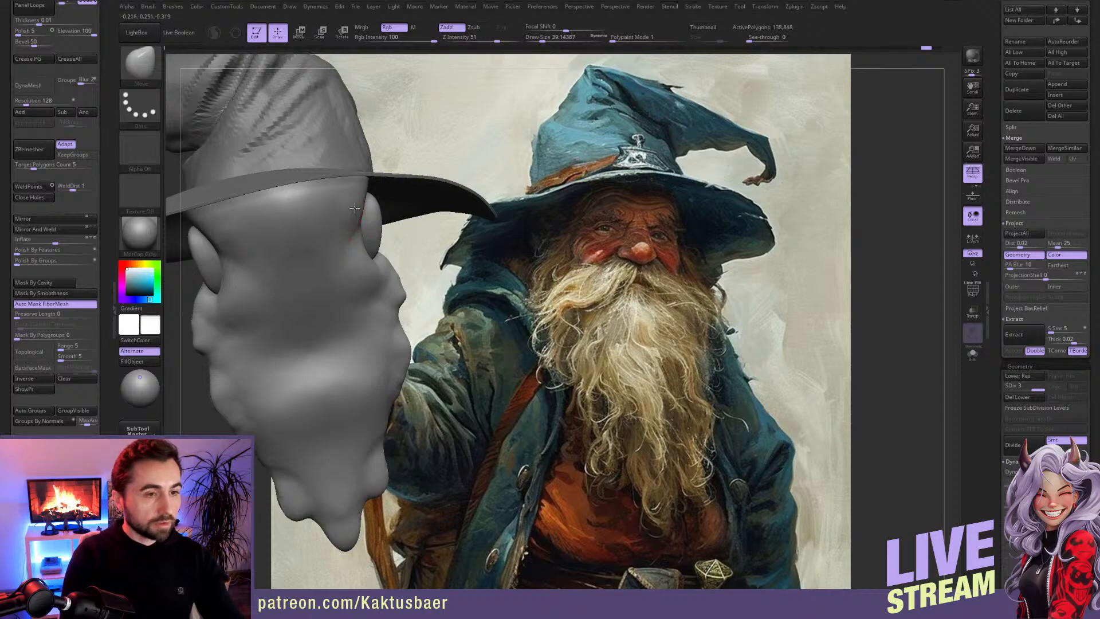
key("bracketright")
key("bracketright")
left_click_drag(362, 215, 404, 231)
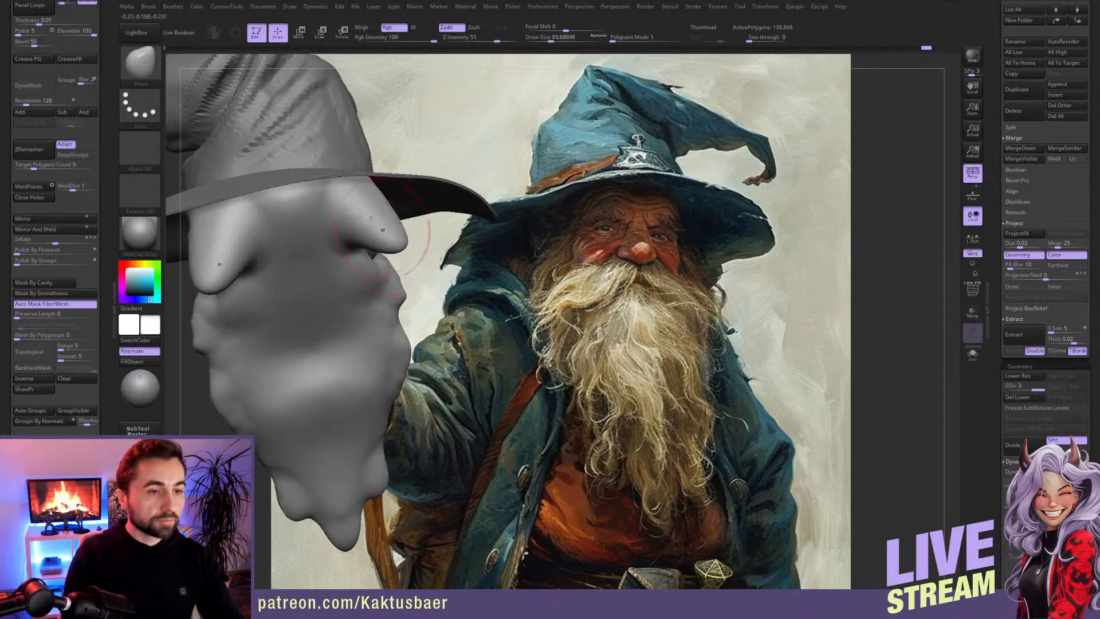
Step: Extend the new hair volume down the back of the head with a larger Move brush
right_click_drag(319, 221, 327, 248)
key("bracketright")
left_click_drag(327, 248, 370, 341)
left_click_drag(410, 263, 437, 280)
mouse_move(453, 268)
right_mouse_down()
mouse_move(342, 278)
mouse_move(396, 289)
right_mouse_up()
Step: Round out the hair mass behind the ear and shape its lower edge at the neck
mouse_move(396, 289)
right_mouse_down("alt")
mouse_move(247, 252)
mouse_move(265, 241)
right_mouse_up("alt")
mouse_move(284, 214)
left_mouse_down("shift")
mouse_move(281, 277)
mouse_move(309, 254)
left_mouse_up("shift")
mouse_move(337, 288)
right_mouse_down()
mouse_move(313, 281)
mouse_move(366, 288)
mouse_move(348, 252)
right_mouse_up()
left_click_drag(329, 300, 338, 331)
left_click_drag(342, 275, 346, 316, "shift")
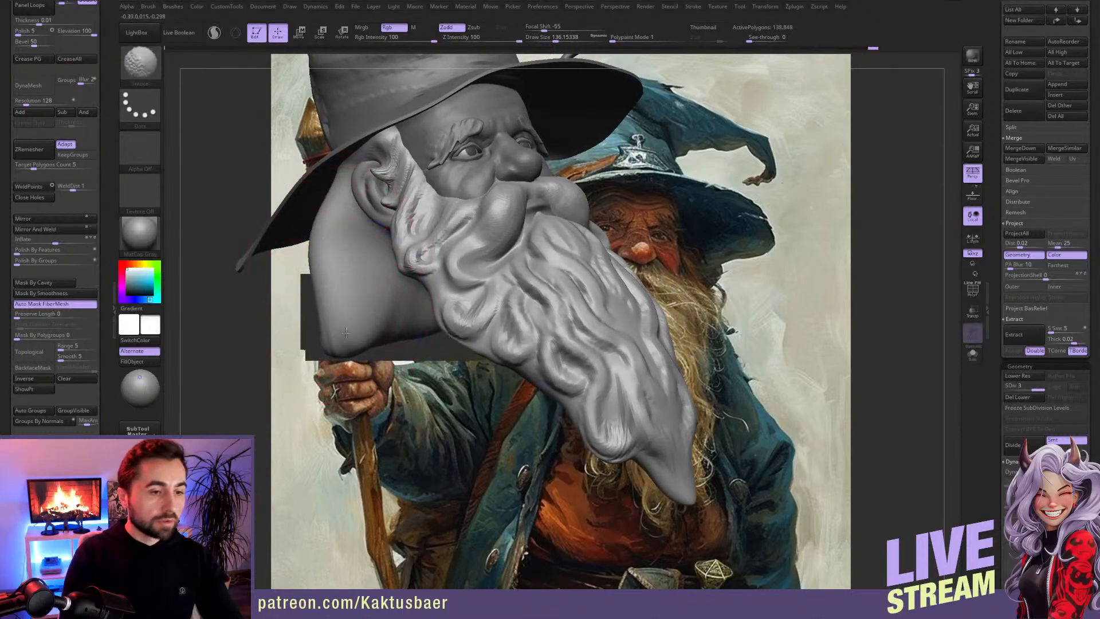
mouse_move(346, 333)
right_mouse_down()
mouse_move(466, 308)
mouse_move(459, 238)
mouse_move(448, 239)
right_mouse_up()
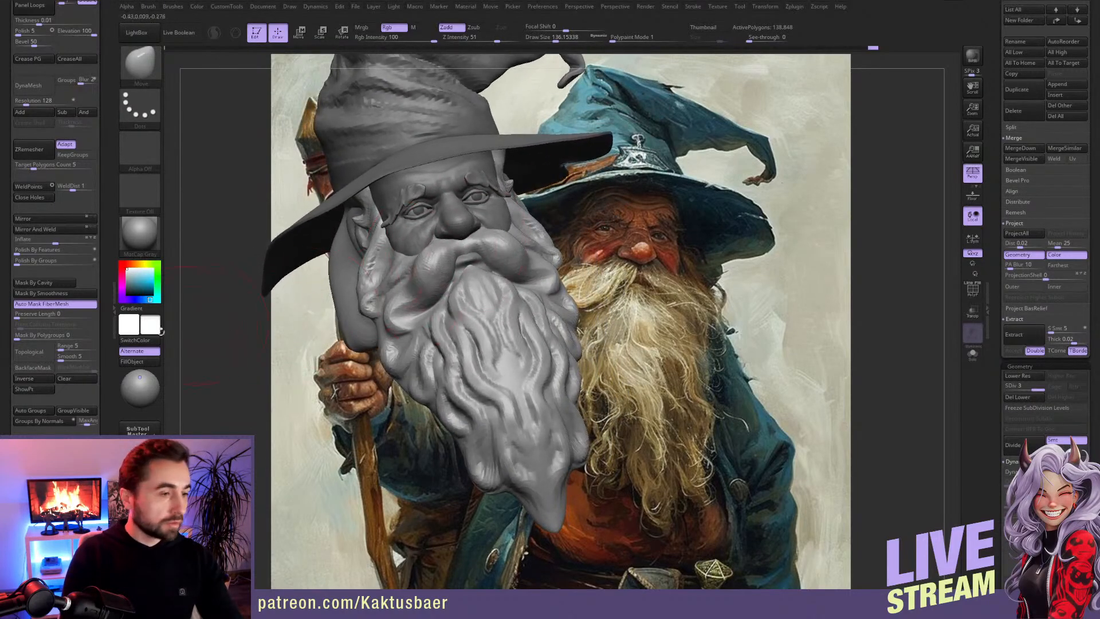
Step: Recall the stored camera view to line the model up with the painted reference, and reduce the brush size
left_click_drag(106, 403, 106, 113)
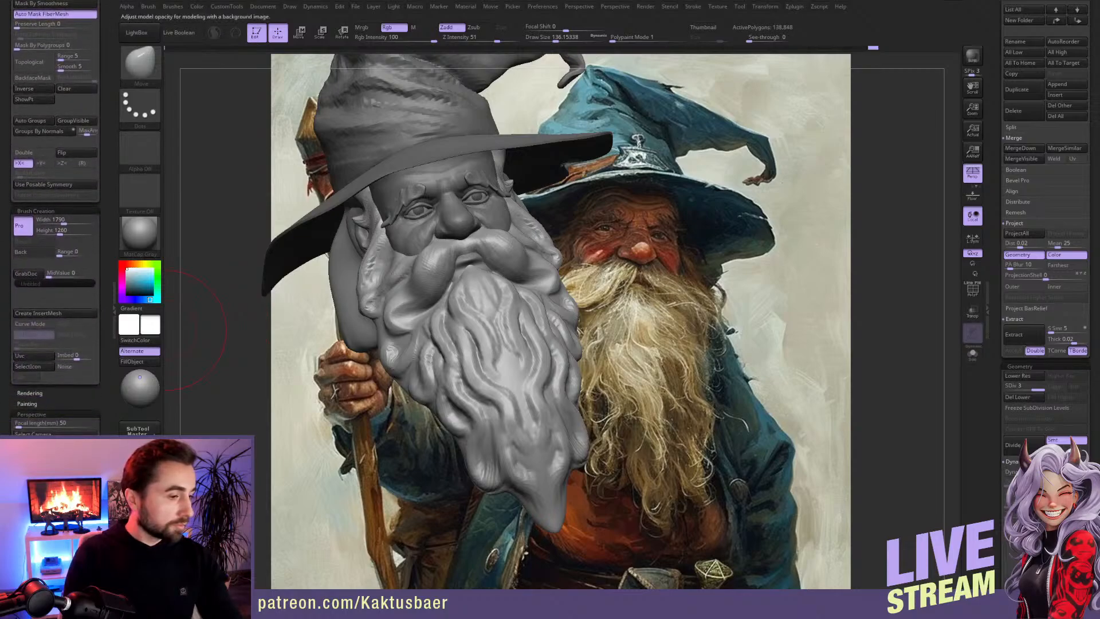
left_click(40, 454)
key("s")
left_click_drag(621, 231, 611, 231)
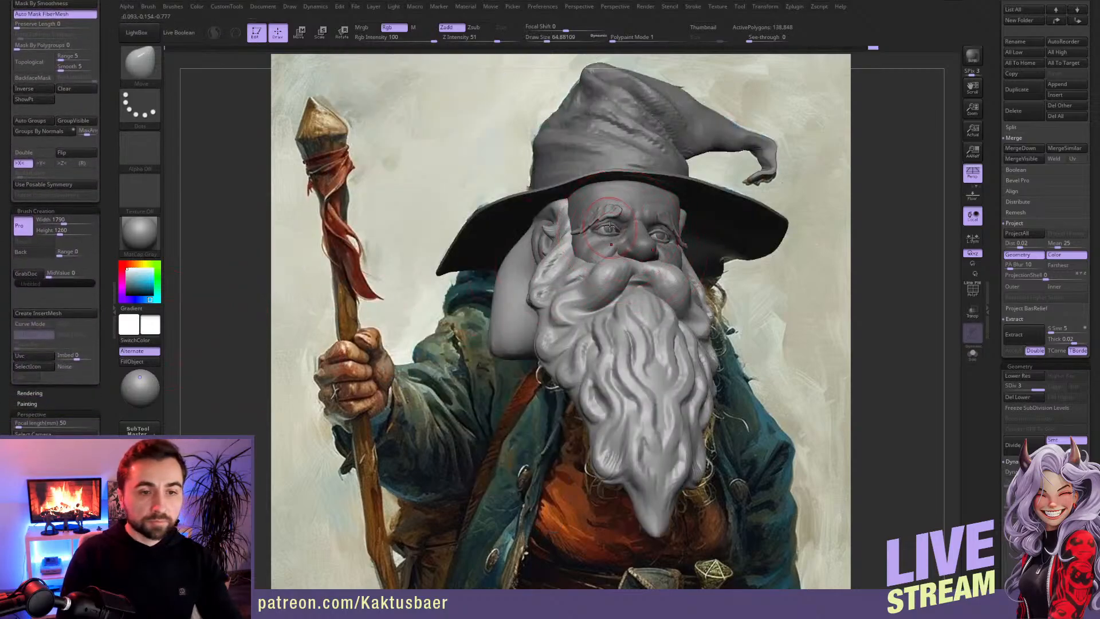
Step: Make the eyebrows the active subtool and reshape their outer ends with a smaller Move brush
left_click(598, 218, "alt")
mouse_move(598, 218)
right_mouse_down()
mouse_move(420, 257)
mouse_move(383, 252)
mouse_move(370, 235)
mouse_move(360, 260)
right_mouse_up()
key("s")
left_click_drag(360, 260, 357, 260)
right_click_drag(356, 260, 348, 279)
key("s")
left_click_drag(356, 250, 353, 250)
right_click_drag(322, 255, 357, 251)
Step: Refine the thin outer tips of the eyebrows from the front with a further reduced Move brush
key("s")
left_click_drag(357, 251, 354, 251)
right_click_drag(347, 236, 356, 243)
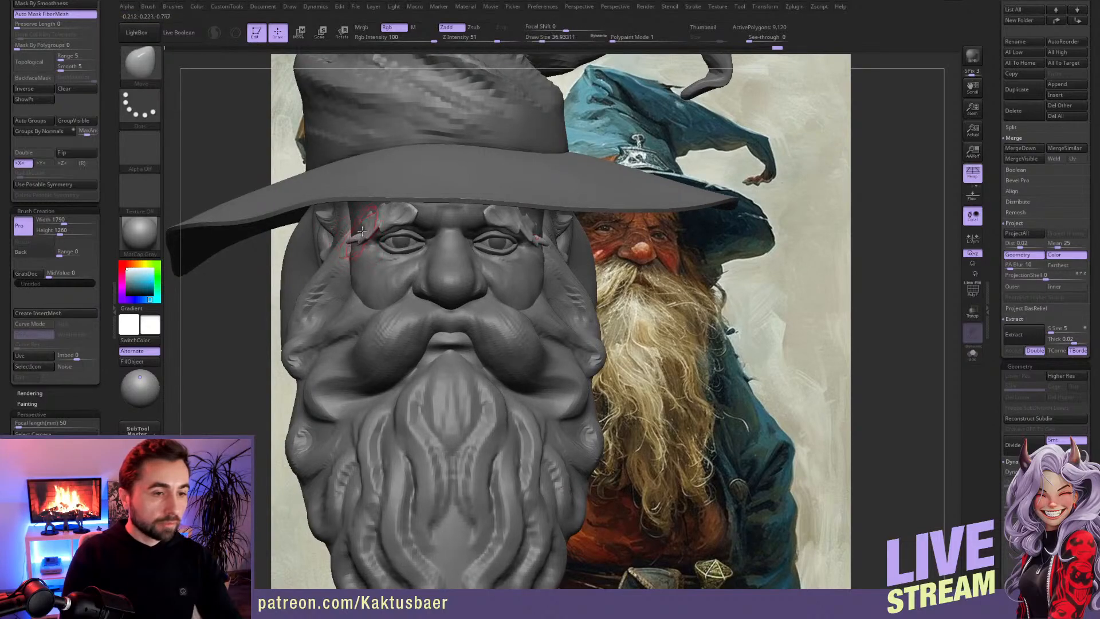
key("bracketleft")
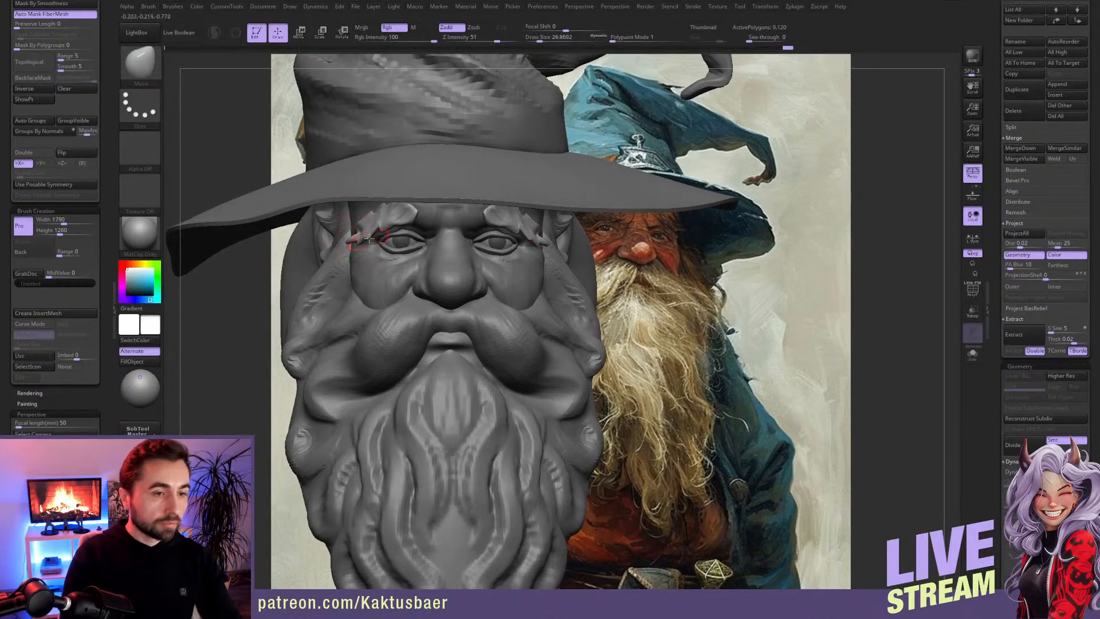
mouse_move(390, 229)
right_mouse_down()
mouse_move(375, 226)
mouse_move(385, 252)
mouse_move(372, 232)
mouse_move(363, 268)
mouse_move(365, 246)
right_mouse_up()
key("s")
left_click(363, 231)
key("ctrl+z")
key("w")
left_click(366, 241, "ctrl")
key("q")
Step: Isolate the eyebrows and smooth their surface and narrow outer ends with a small brush
mouse_move(375, 245)
left_mouse_down("shift")
mouse_move(390, 265)
mouse_move(380, 260)
left_mouse_up("shift")
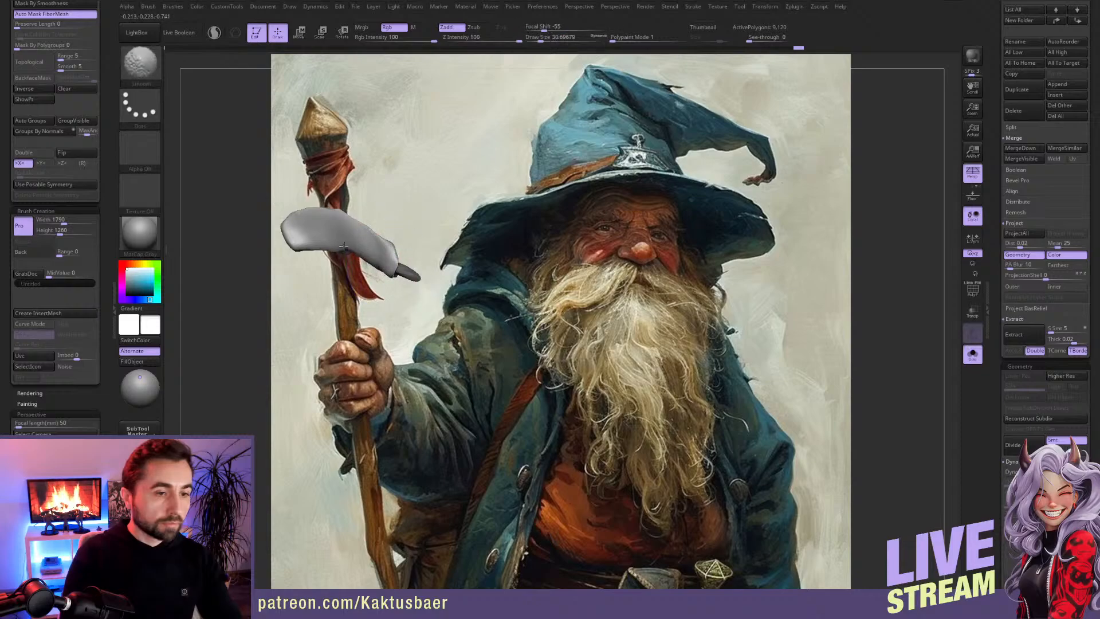
mouse_move(339, 241)
right_mouse_down()
mouse_move(392, 269)
mouse_move(374, 270)
right_mouse_up()
key("bracketleft")
key("shift")
left_click_drag(322, 237, 319, 272, "shift")
mouse_move(319, 272)
right_mouse_down()
mouse_move(306, 321)
mouse_move(265, 332)
mouse_move(424, 311)
right_mouse_up()
left_click(423, 311, "ctrl")
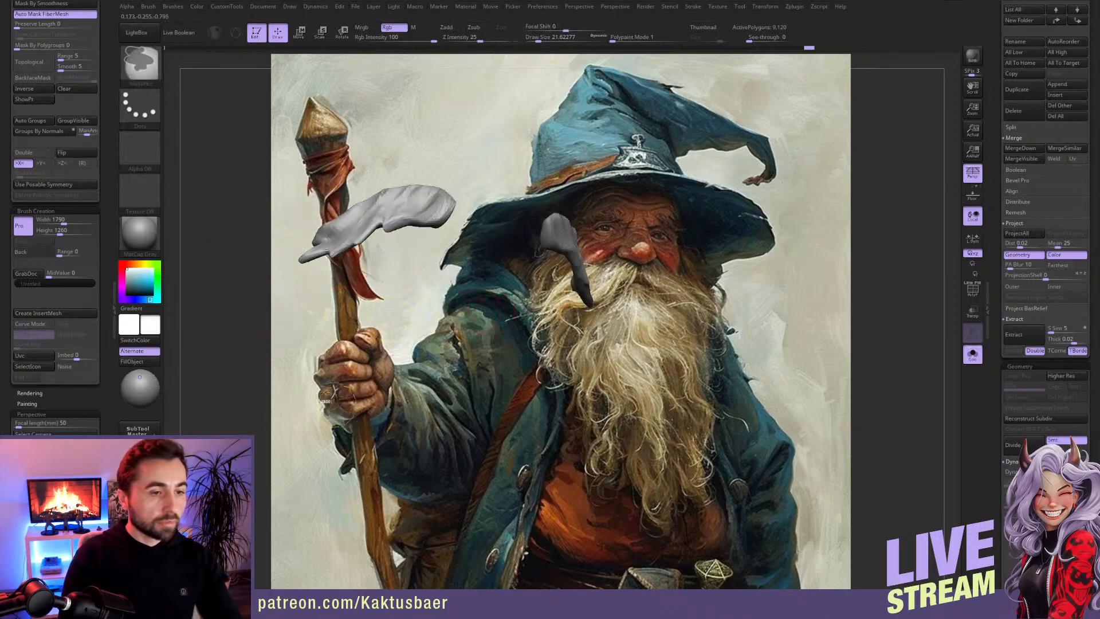
Step: Reshape the eyebrow's outer strands beside the eye with a resized Move brush
key("alt+s")
right_click_drag(348, 263, 375, 283)
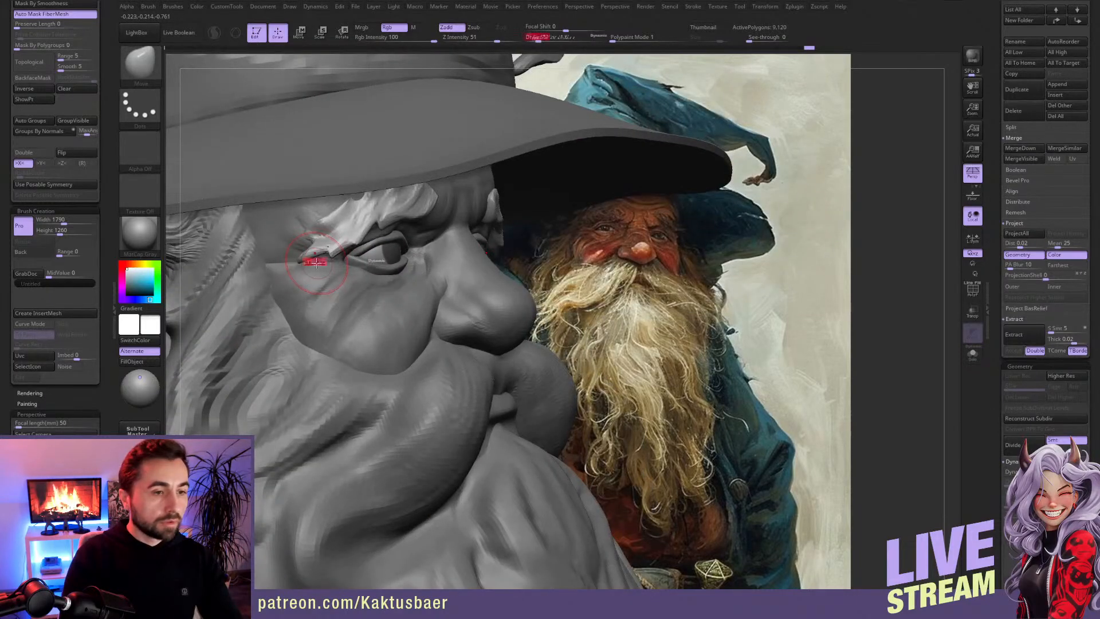
key("s")
left_click_drag(315, 260, 367, 224)
right_click_drag(387, 226, 368, 196)
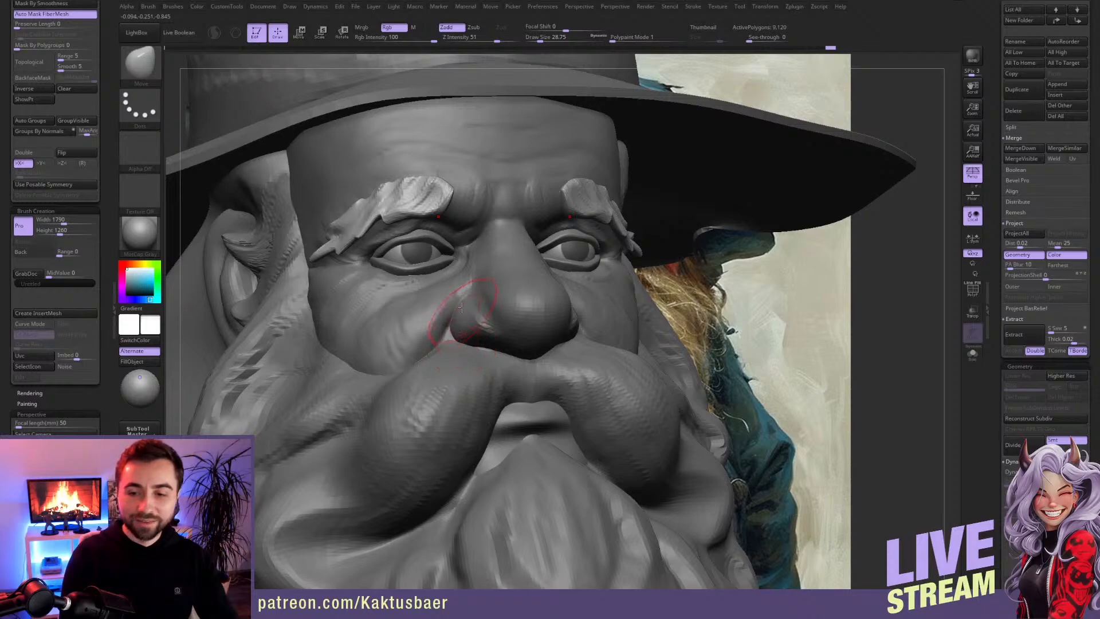
Step: Adjust the eyebrows' arch and inner ends with the Move brush, checking the whole face
right_click_drag(459, 340, 456, 238, "ctrl")
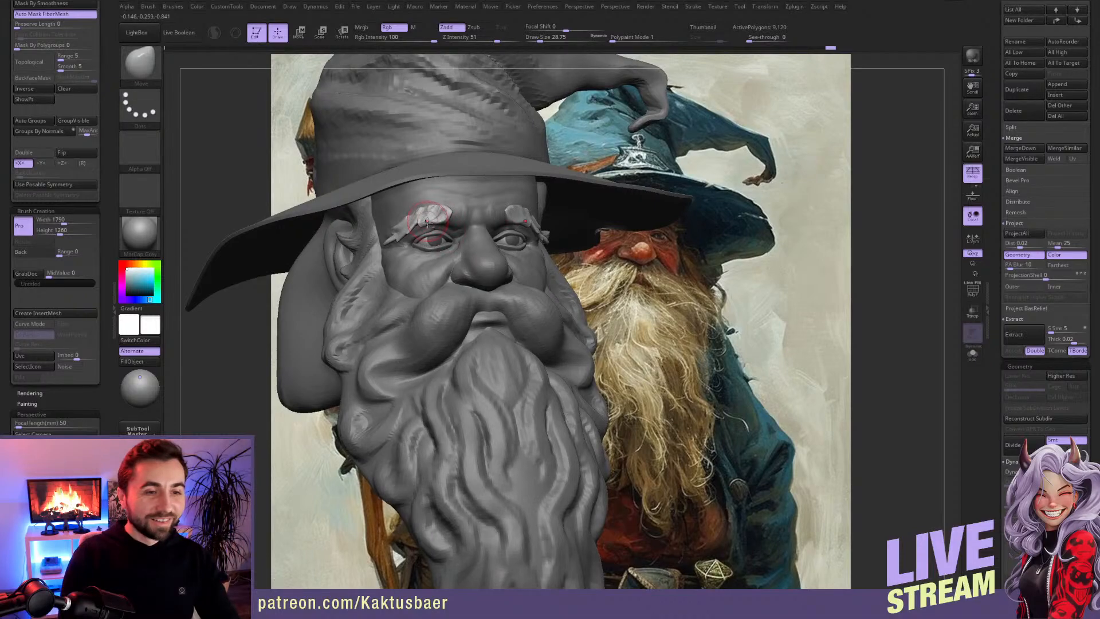
mouse_move(438, 232)
right_mouse_down("ctrl")
mouse_move(439, 261)
mouse_move(443, 242)
right_mouse_up("ctrl")
key("bracketright")
left_click_drag(422, 236, 413, 234)
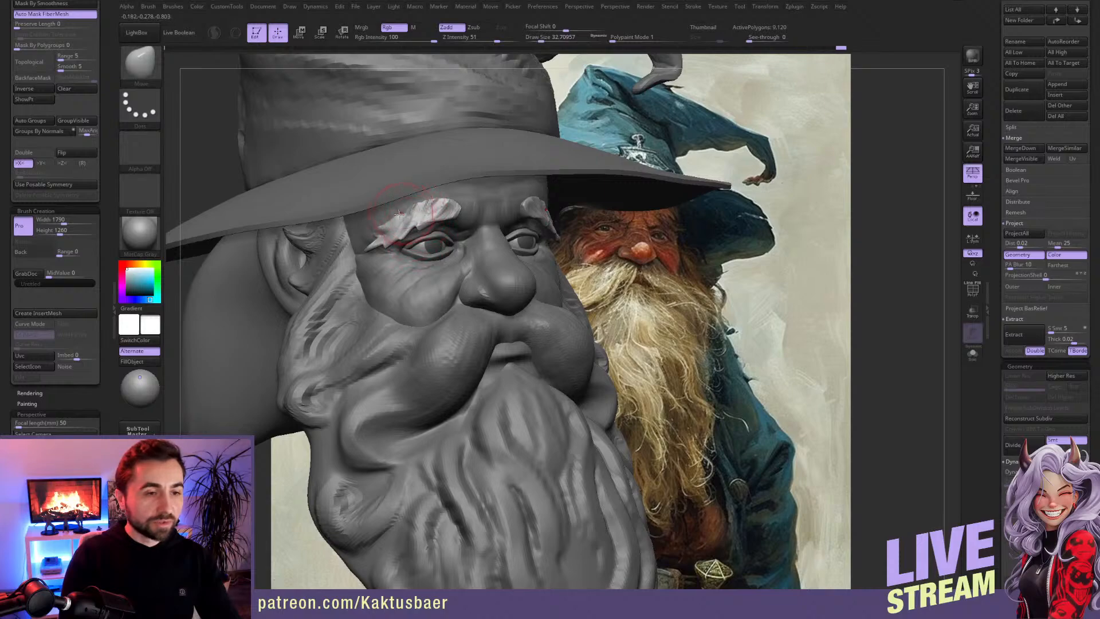
right_click_drag(422, 255, 414, 226, "ctrl")
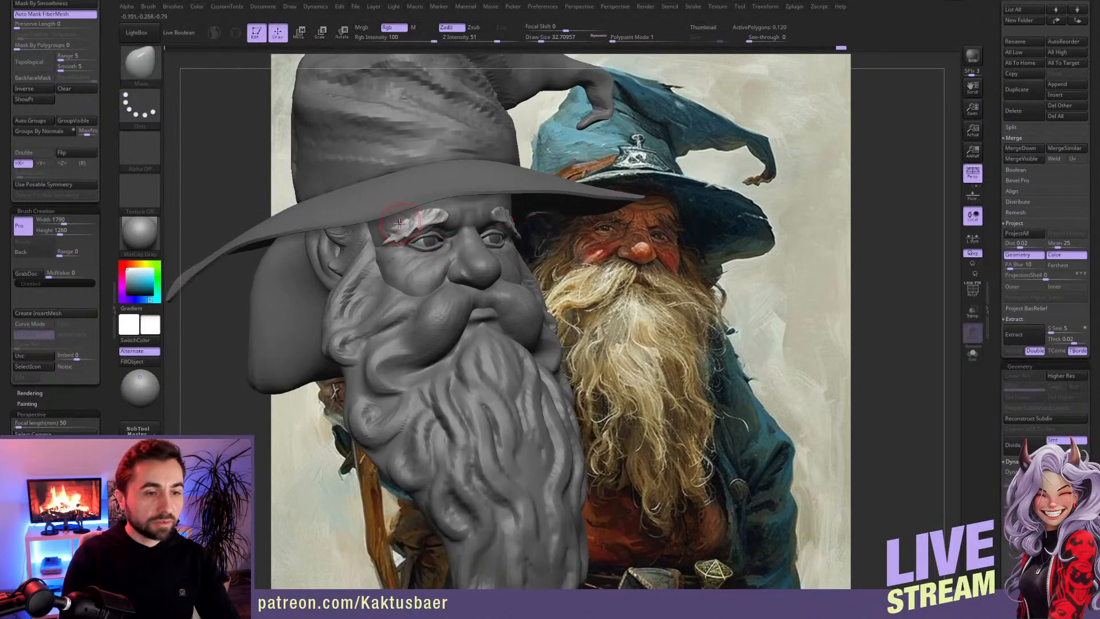
key("bracketleft")
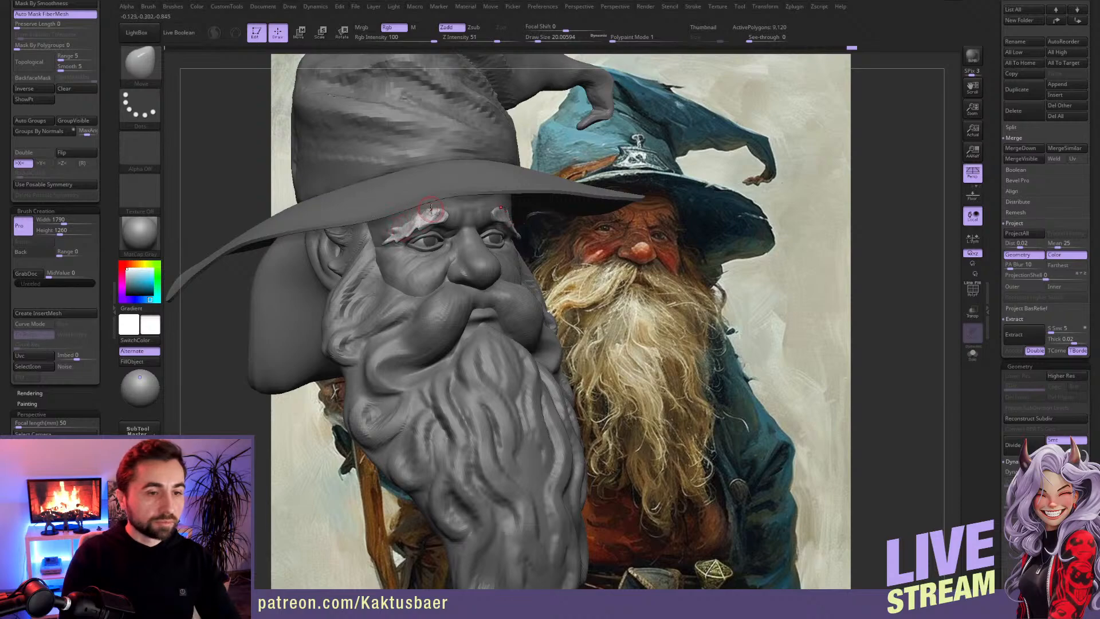
right_click_drag(446, 244, 450, 291)
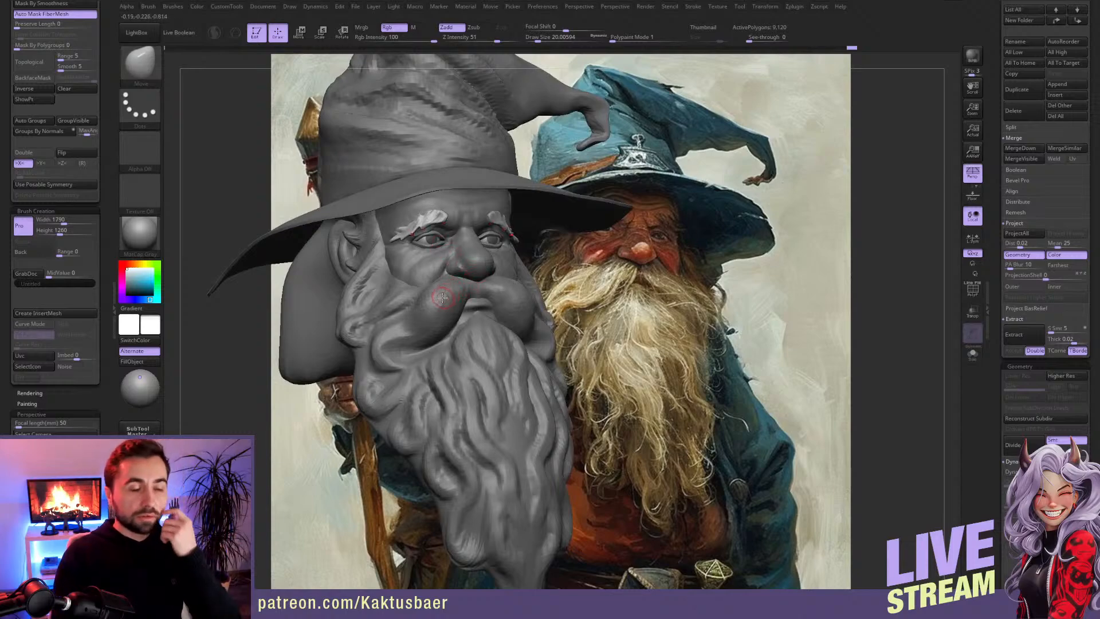
Step: Make the beard the active subtool and build up the curls along its upper side with a small ClayBuildup brush
left_click(316, 299, "alt")
right_click_drag(341, 287, 378, 284)
right_click_drag(456, 326, 394, 309)
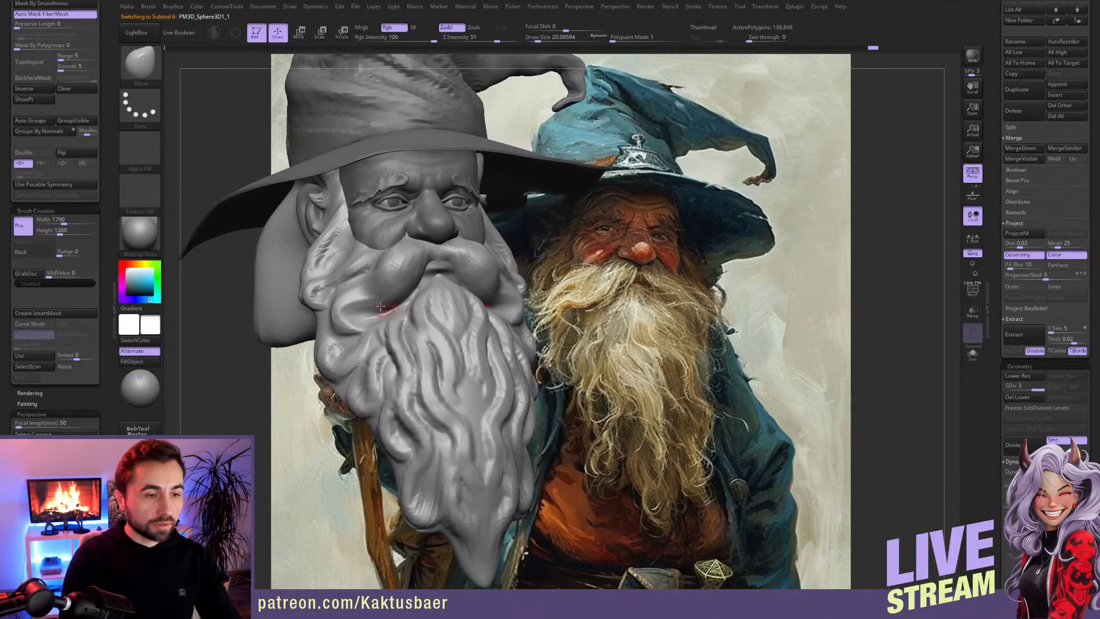
key("b")
key("c")
key("b")
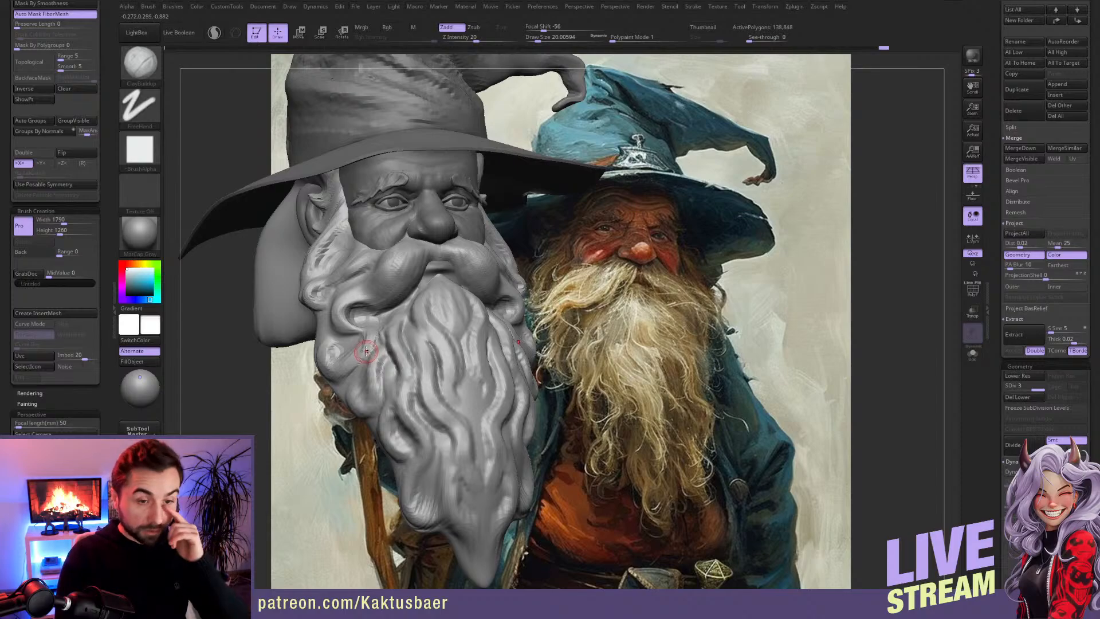
mouse_move(361, 352)
right_mouse_down()
mouse_move(374, 352)
mouse_move(361, 349)
right_mouse_up()
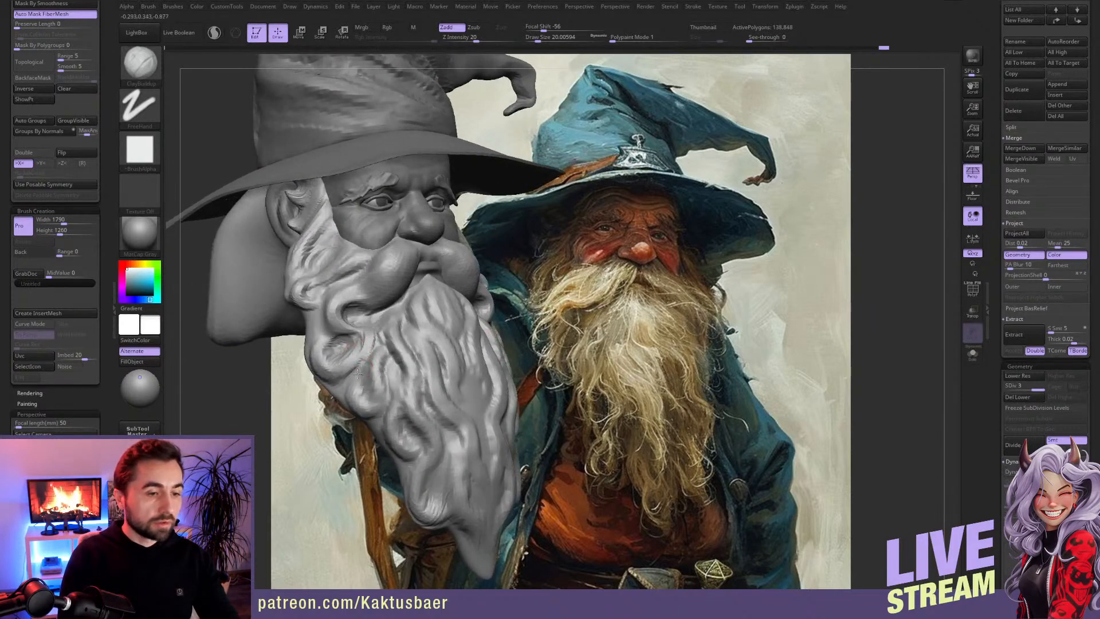
key("bracketright")
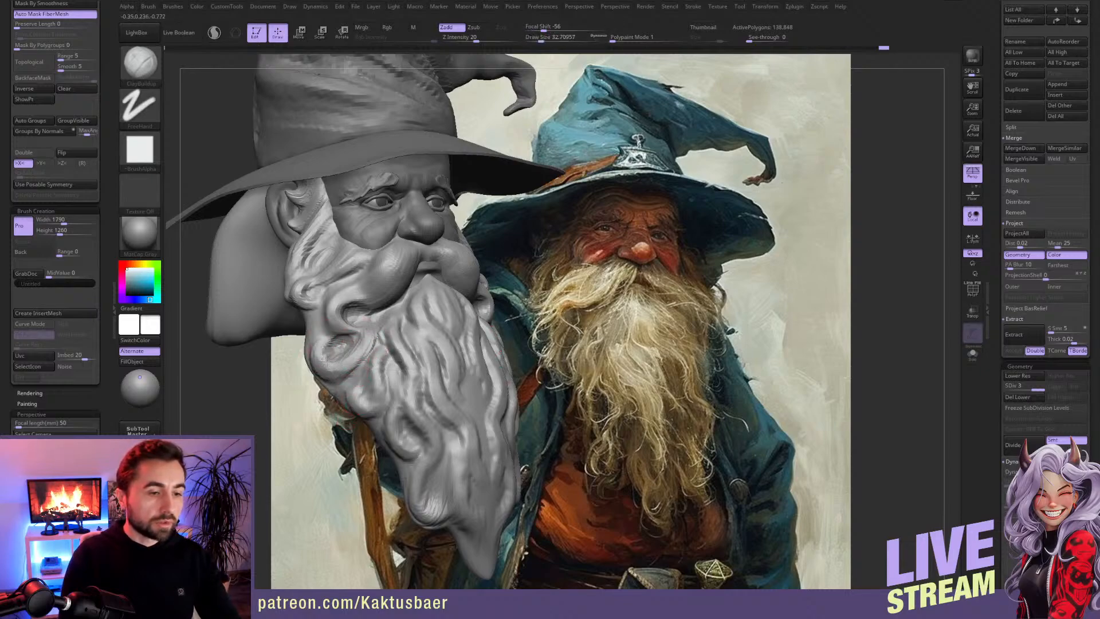
key("bracketleft")
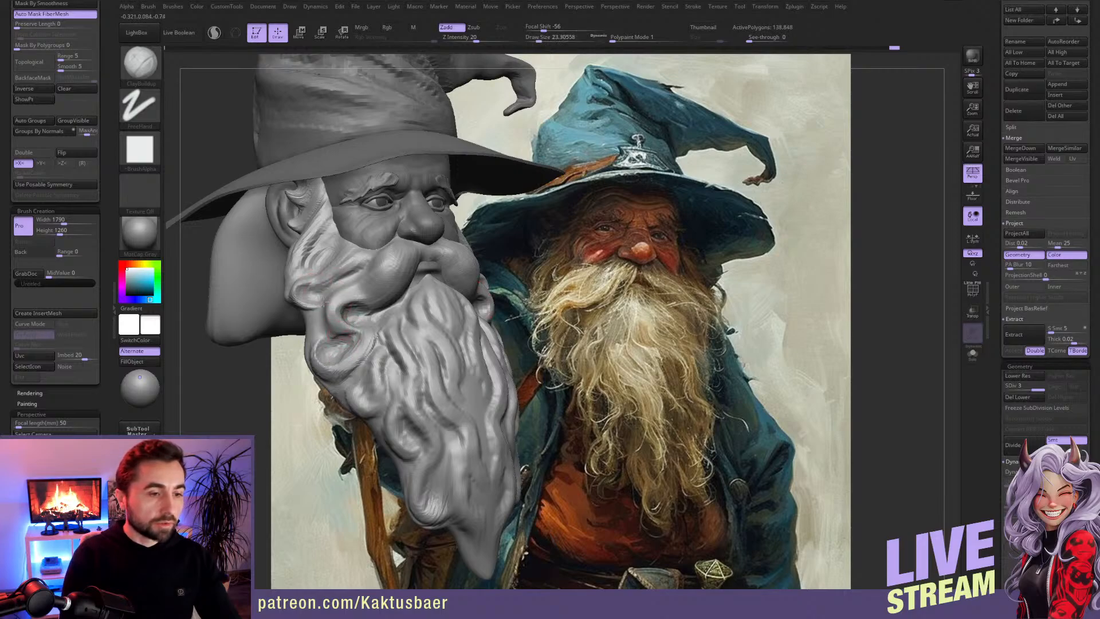
right_click_drag(345, 325, 354, 323)
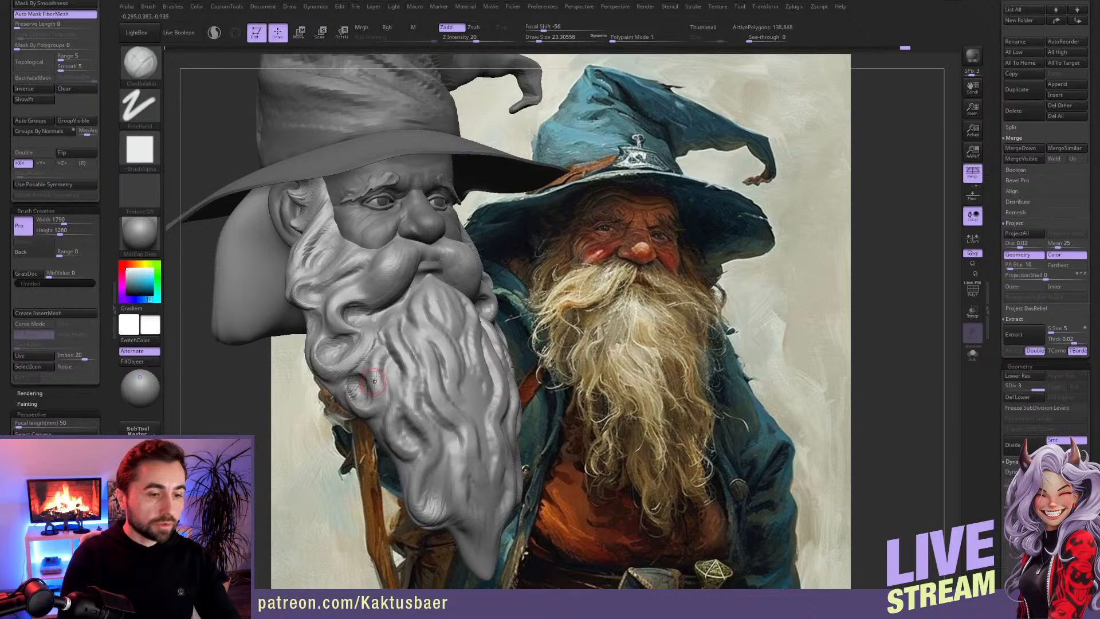
Step: Carve and build up the curled locks farther down the beard's side with ClayBuildup
right_click_drag(396, 387, 393, 368)
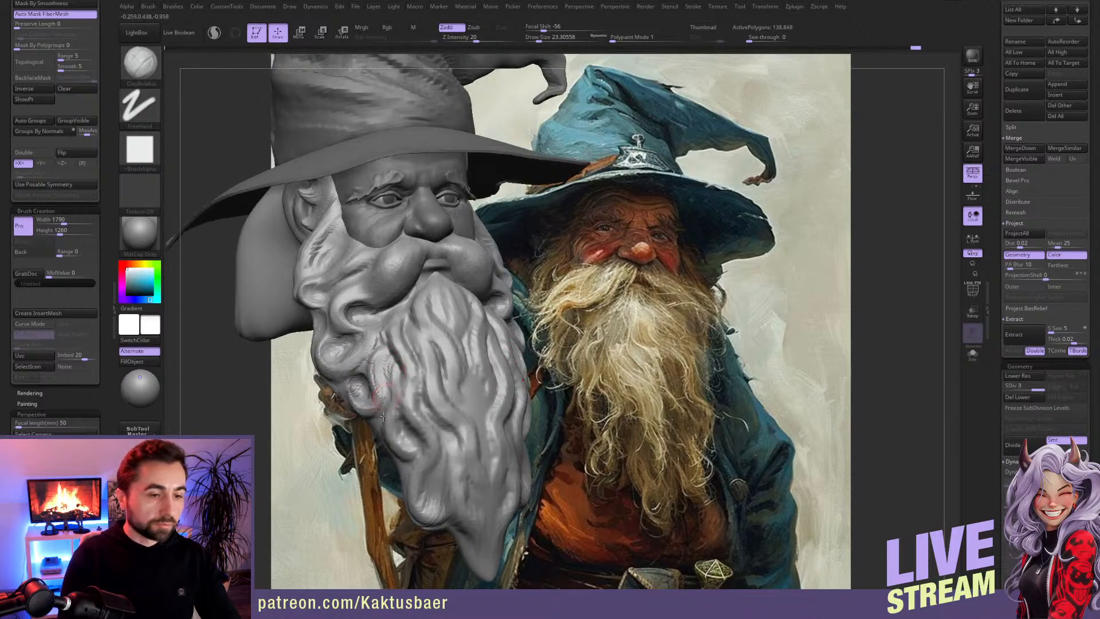
right_click_drag(389, 400, 396, 365)
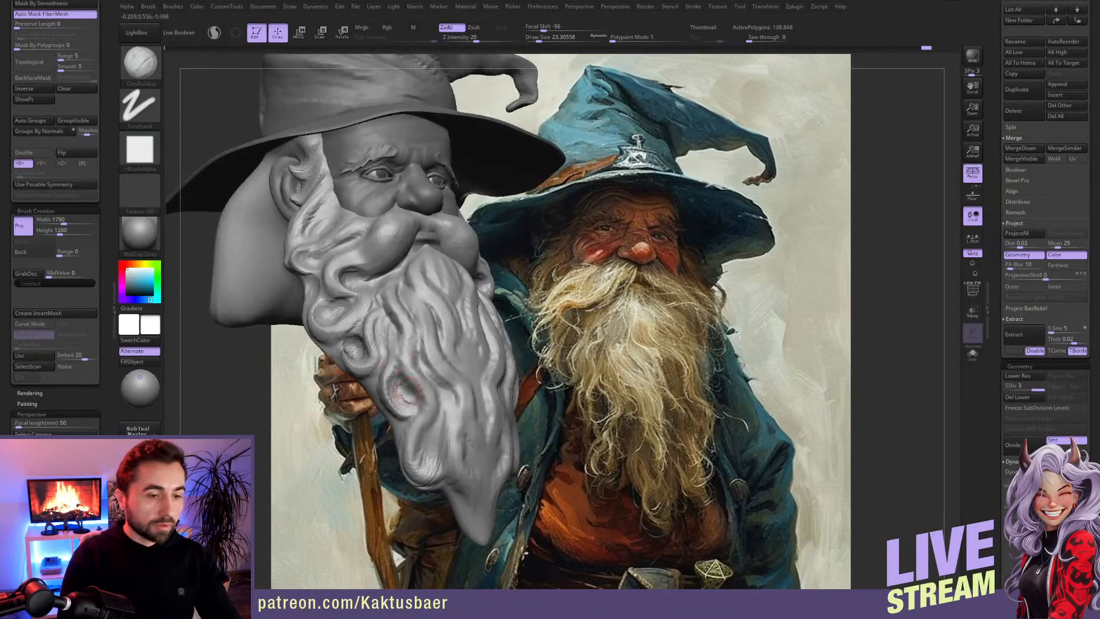
mouse_move(393, 384)
right_mouse_down()
mouse_move(371, 375)
mouse_move(372, 393)
mouse_move(394, 353)
right_mouse_up()
Step: Nudge the curl on the beard's lower side into shape with the Move brush
key("b")
key("m")
key("v")
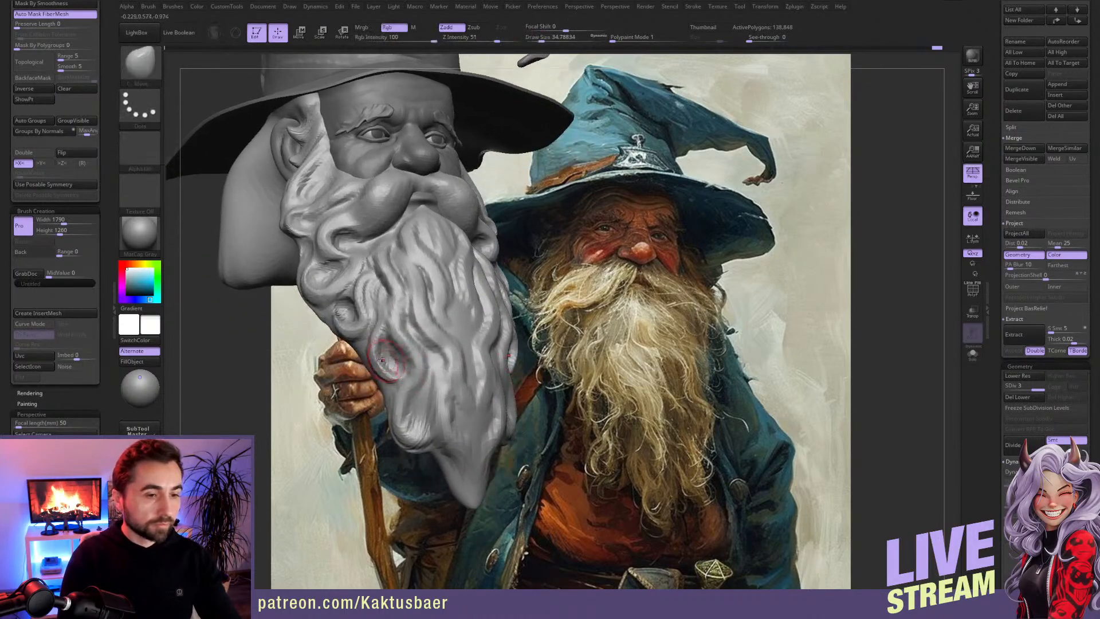
mouse_move(382, 349)
left_mouse_down()
mouse_move(372, 348)
mouse_move(380, 373)
mouse_move(380, 338)
left_mouse_up()
key("bracketleft")
Step: Switch back to ClayBuildup and sculpt wavy strands from the beard's side toward its lower lock
key("b")
key("c")
key("b")
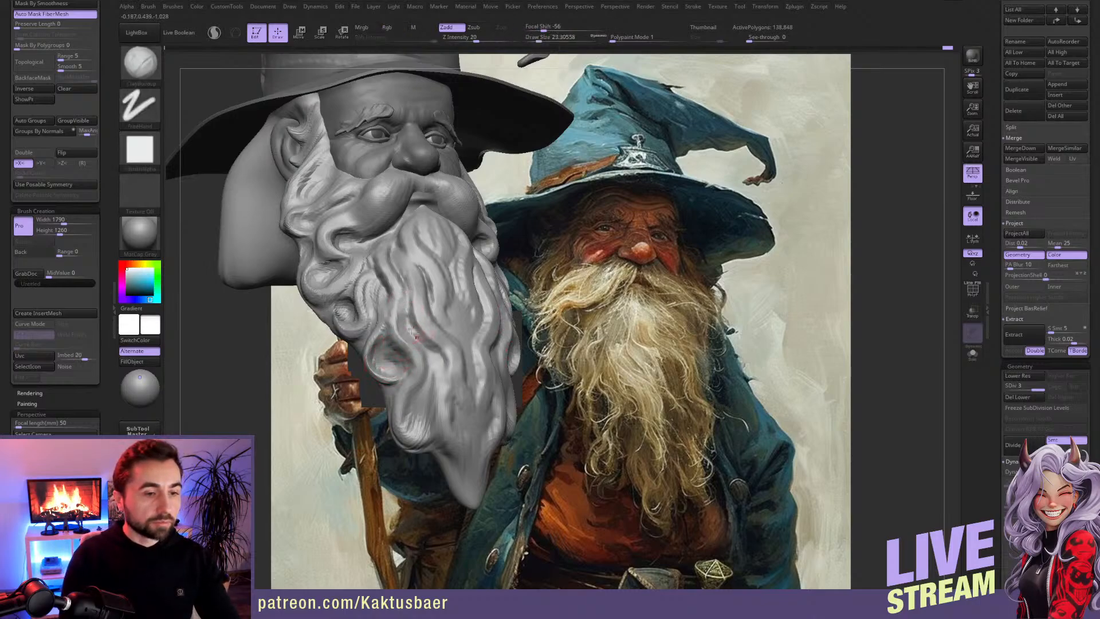
mouse_move(390, 310)
left_mouse_down()
mouse_move(420, 337)
mouse_move(422, 382)
mouse_move(401, 403)
left_mouse_up()
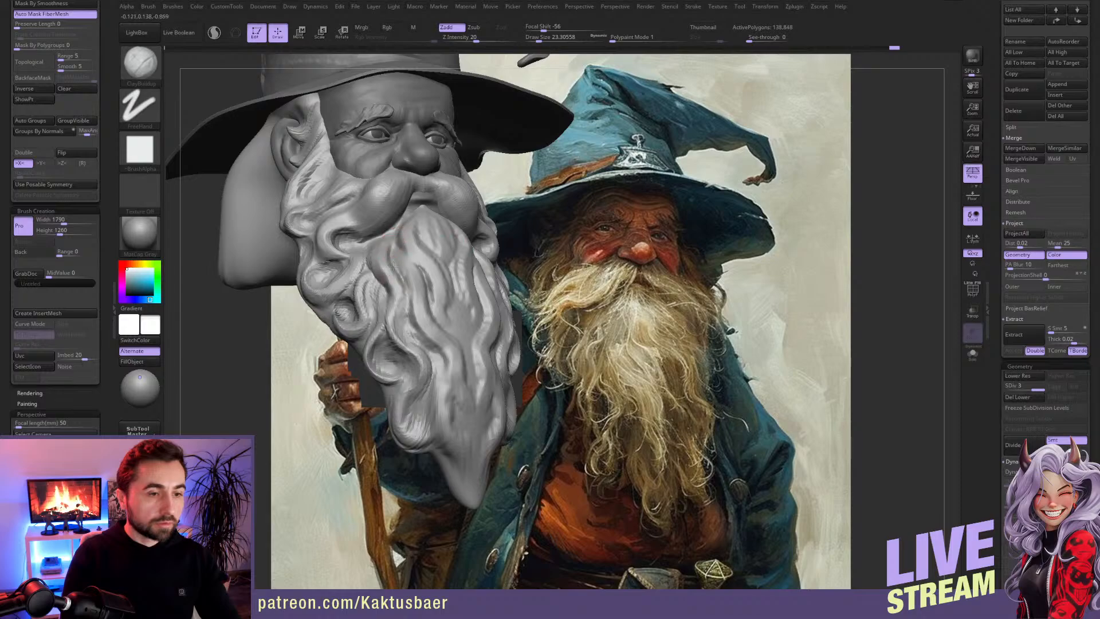
left_click_drag(384, 258, 397, 312)
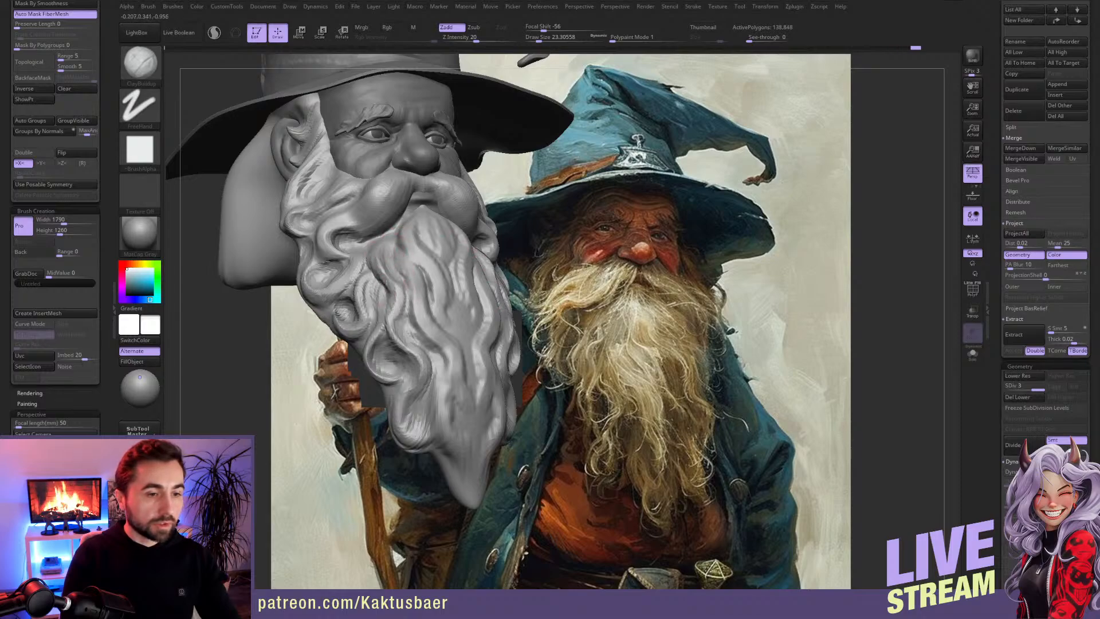
mouse_move(423, 338)
right_mouse_down()
mouse_move(448, 347)
mouse_move(445, 356)
mouse_move(402, 346)
right_mouse_up()
mouse_move(402, 346)
left_mouse_down()
mouse_move(403, 378)
mouse_move(423, 374)
left_mouse_up()
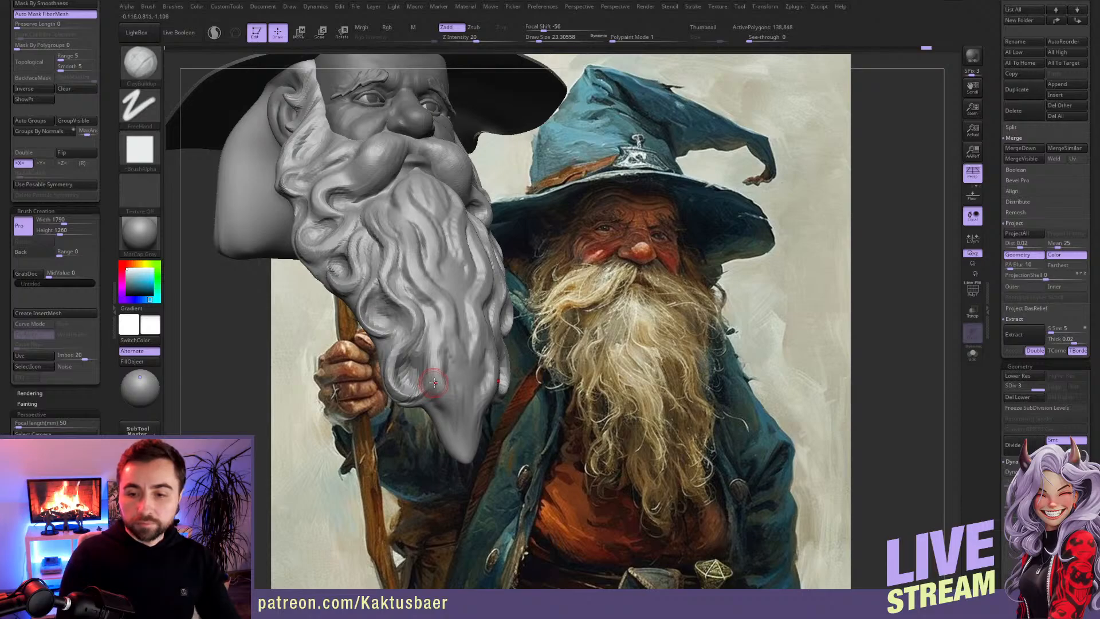
Step: Build up the flowing strands in the middle of the beard, working up toward the chin
mouse_move(433, 335)
right_mouse_down()
mouse_move(444, 312)
mouse_move(413, 333)
right_mouse_up()
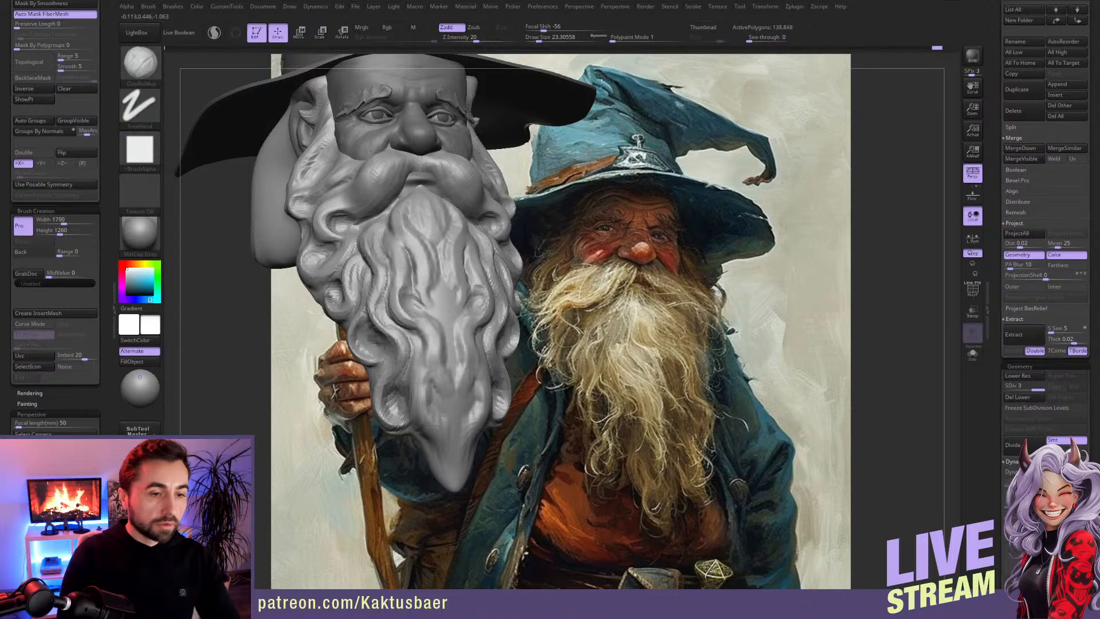
left_click_drag(425, 301, 453, 338)
left_click_drag(430, 264, 443, 314)
mouse_move(437, 254)
right_mouse_down()
mouse_move(418, 283)
mouse_move(422, 274)
right_mouse_up()
left_click_drag(406, 252, 417, 271)
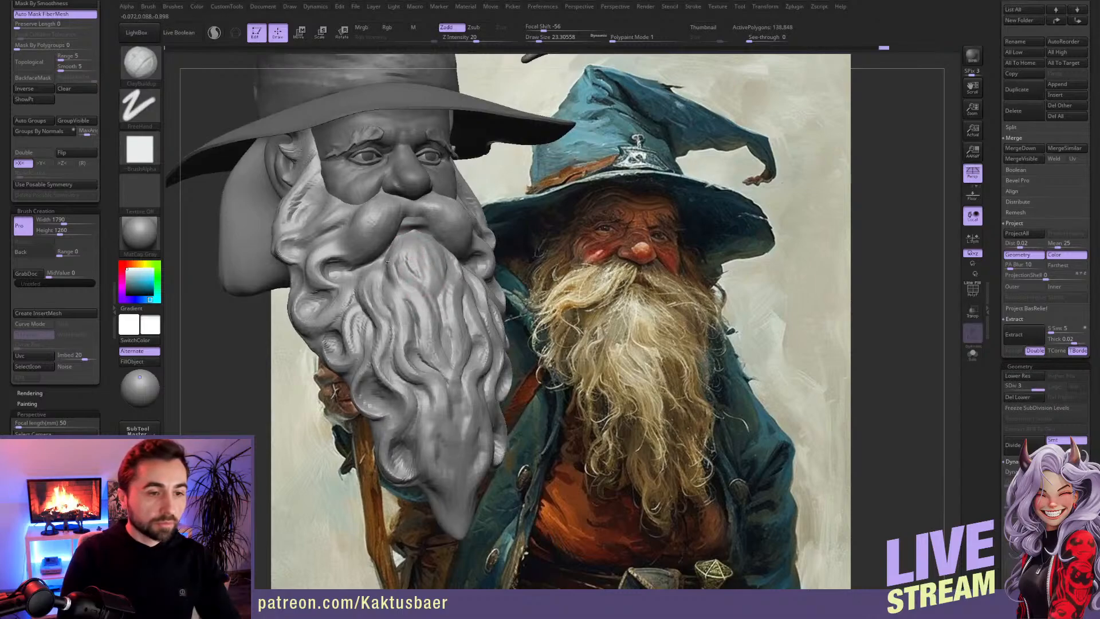
Step: Build up the wavy strands below the chin and through the middle of the beard with ClayBuildup
mouse_move(395, 272)
left_mouse_down()
mouse_move(403, 287)
mouse_move(414, 278)
mouse_move(396, 315)
mouse_move(407, 368)
left_mouse_up()
left_click_drag(400, 324, 400, 356)
right_click_drag(427, 330, 446, 326, "alt")
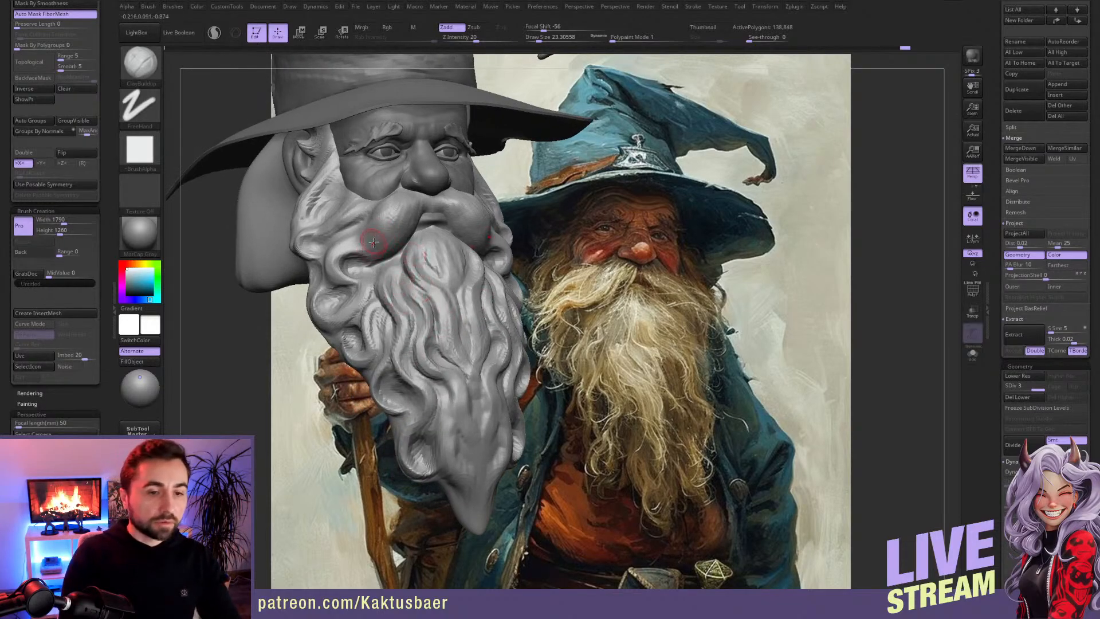
Step: Sculpt flowing hair strands along the moustache and its outer end with ClayBuildup, adjusting the contour with the Move brush
left_click_drag(366, 251, 377, 246)
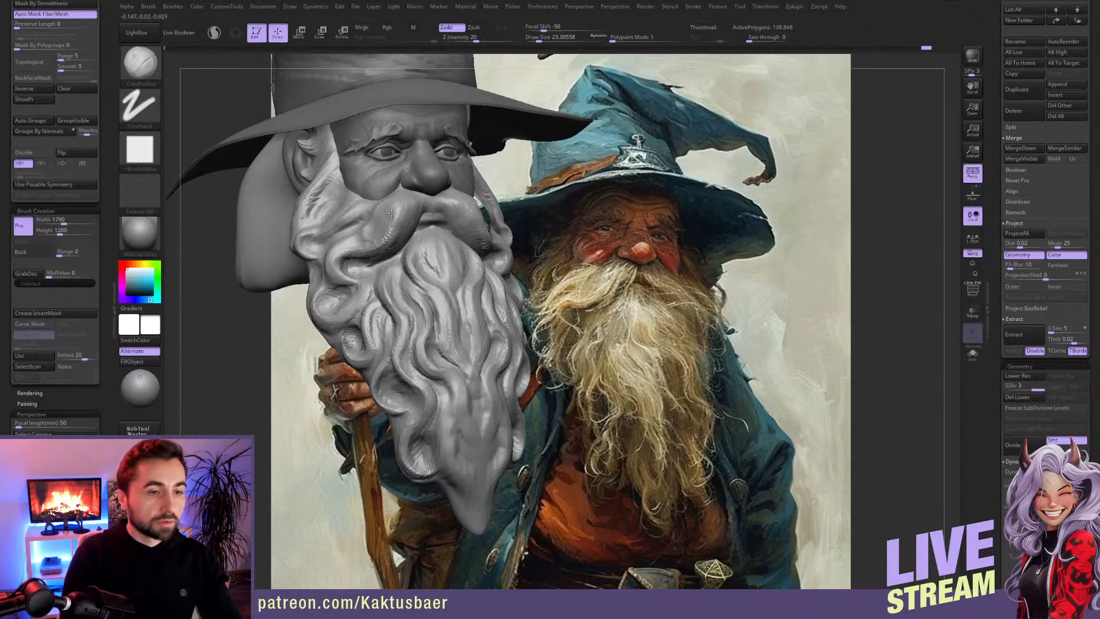
mouse_move(387, 208)
left_mouse_down()
mouse_move(358, 237)
mouse_move(381, 255)
left_mouse_up()
key("b")
key("m")
key("v")
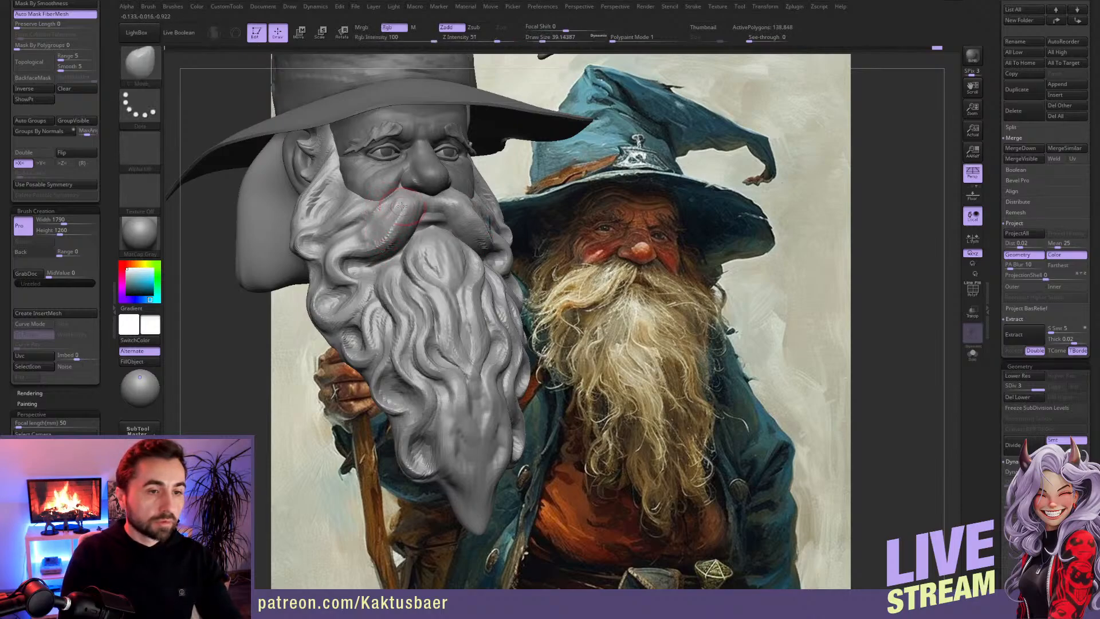
key("b")
key("c")
key("b")
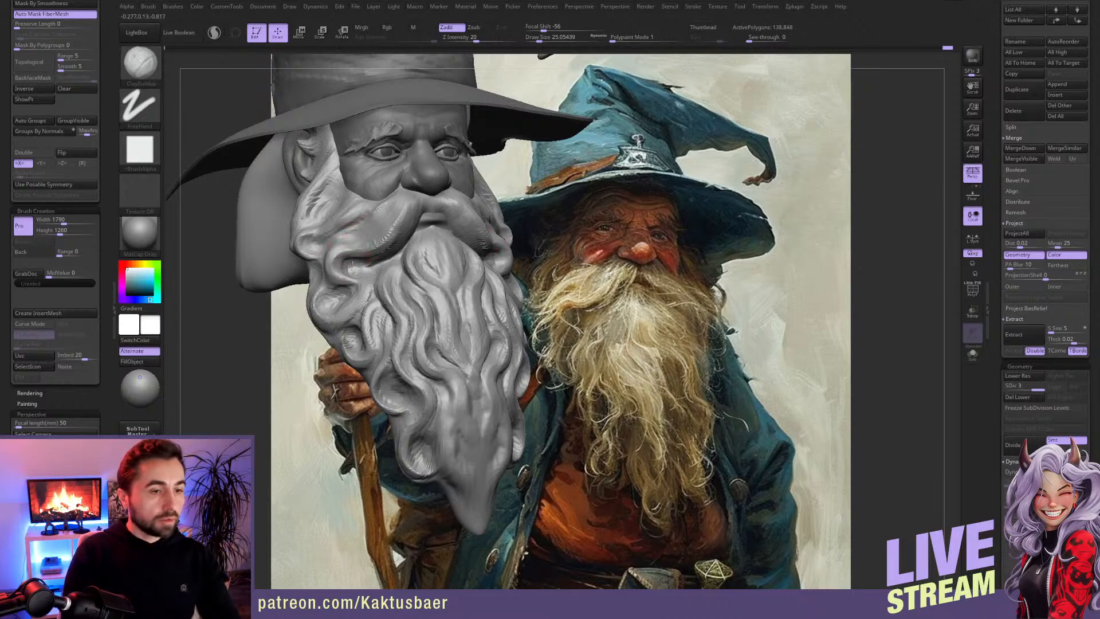
left_click_drag(352, 267, 343, 255)
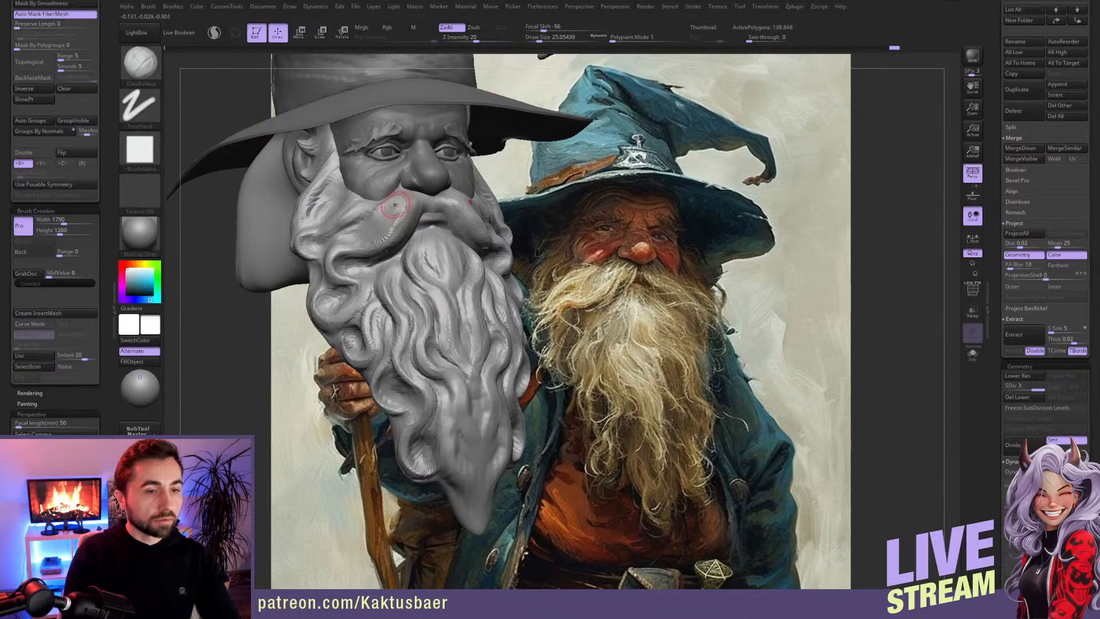
left_click_drag(392, 198, 371, 214)
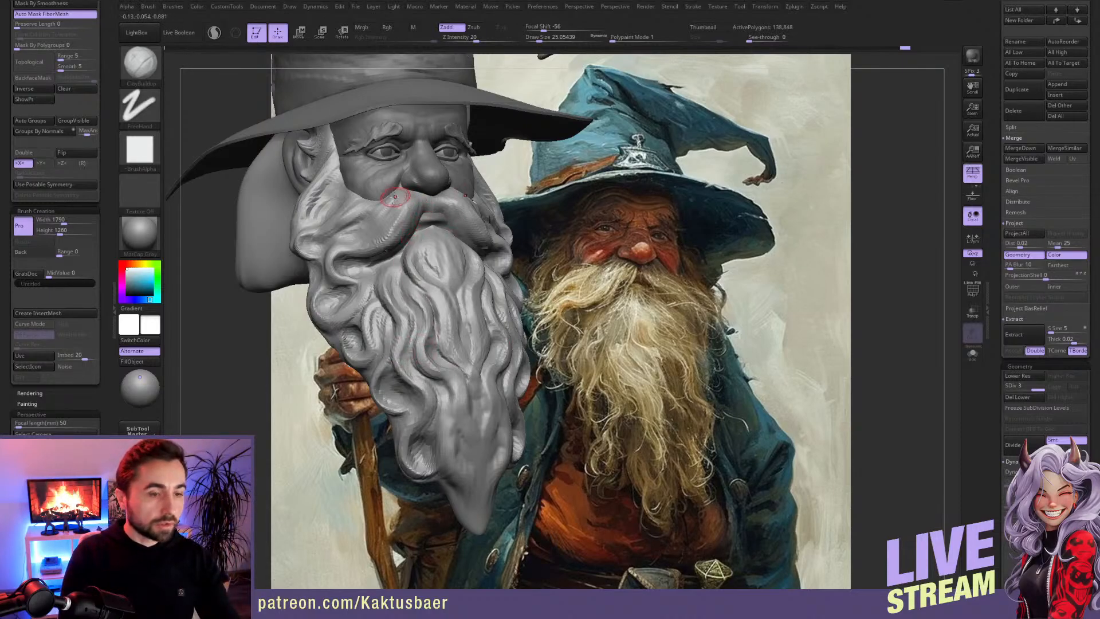
Step: Reshape the moustache's upper edge with the Move brush and build up its underside with ClayBuildup
key("b")
key("m")
key("v")
mouse_move(395, 196)
right_mouse_down()
mouse_move(403, 231)
mouse_move(375, 228)
right_mouse_up()
key("b")
key("c")
key("b")
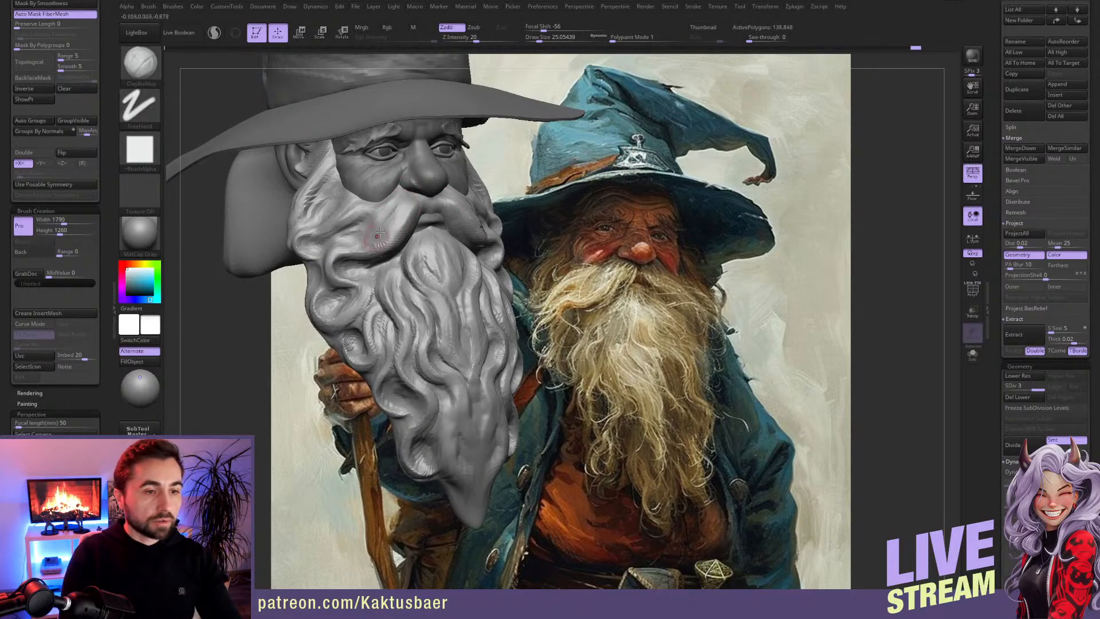
right_click_drag(382, 238, 412, 224)
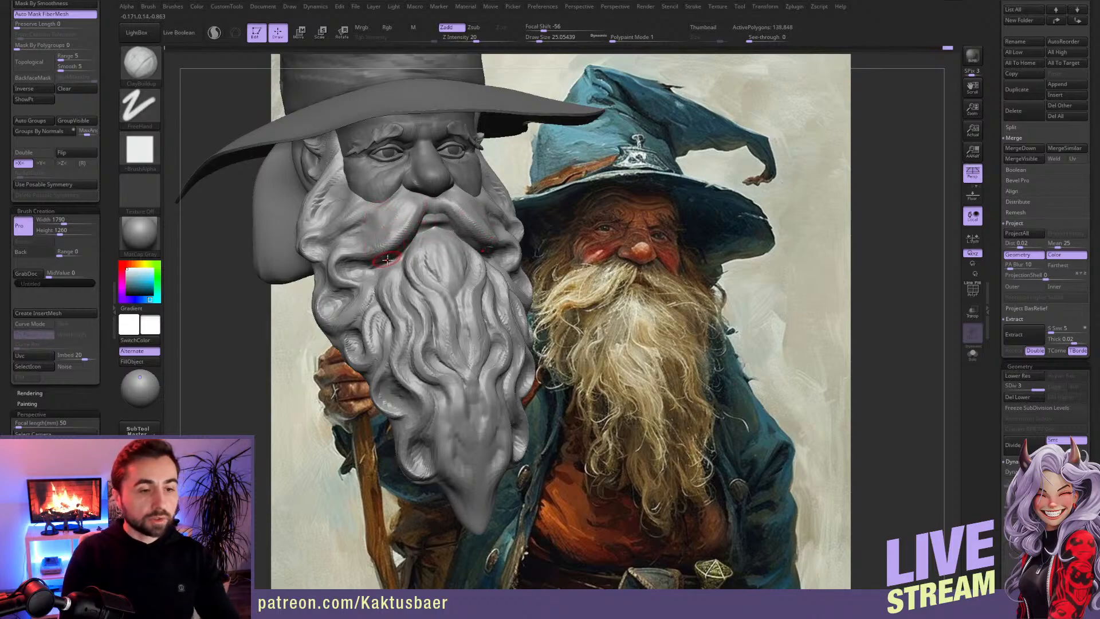
Step: Sculpt strands into the smooth area near the beard's lower tip
right_click_drag(456, 396, 438, 341)
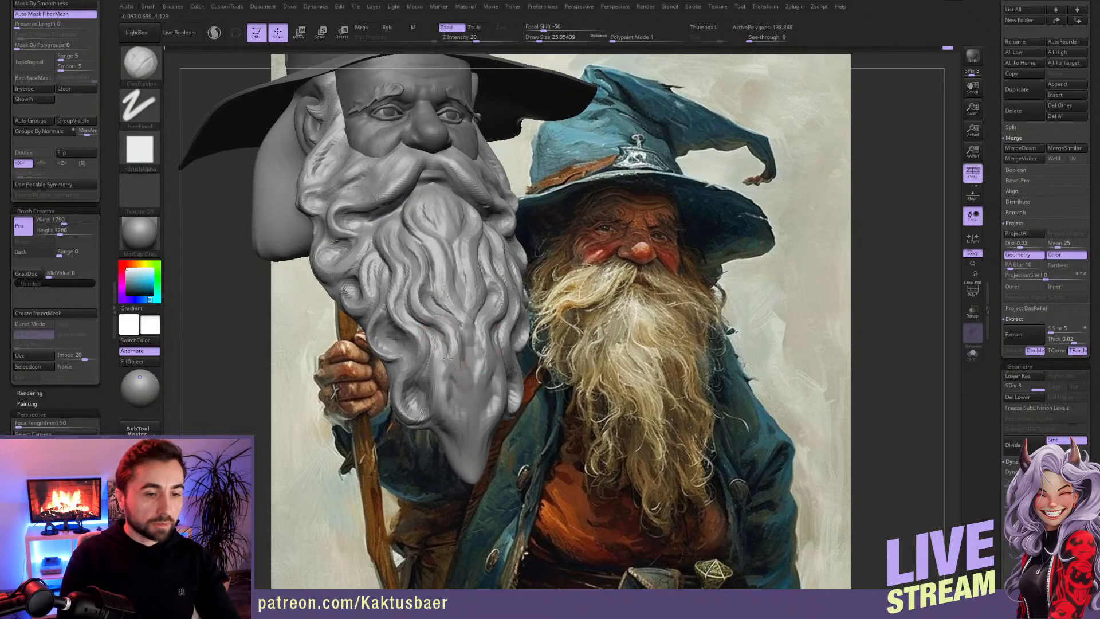
mouse_move(458, 355)
left_mouse_down("alt")
mouse_move(471, 383)
mouse_move(440, 398)
mouse_move(443, 412)
left_mouse_up("alt")
mouse_move(411, 297)
right_mouse_down("alt")
mouse_move(431, 358)
mouse_move(432, 324)
right_mouse_up("alt")
Step: Build up the sideburn hair in front of the ear with ClayBuildup
mouse_move(364, 233)
right_mouse_down("alt")
mouse_move(365, 246)
mouse_move(301, 259)
right_mouse_up("alt")
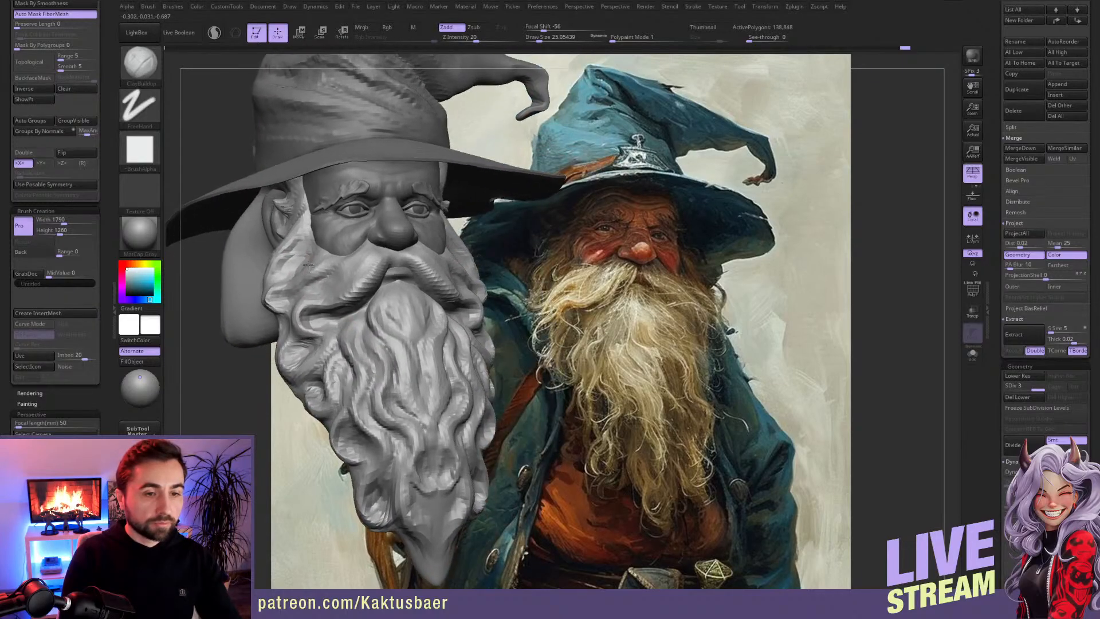
mouse_move(290, 265)
left_mouse_down()
mouse_move(300, 243)
mouse_move(282, 272)
mouse_move(304, 231)
mouse_move(296, 247)
left_mouse_up()
right_click_drag(302, 233, 301, 218)
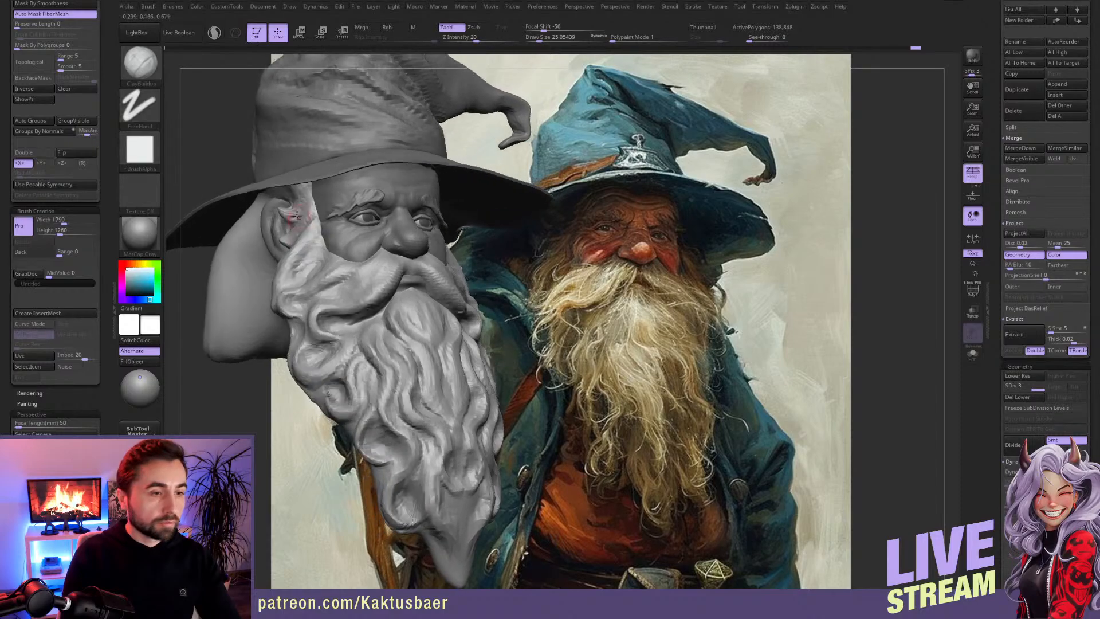
Step: Pull a hair strand from the sideburn back around the ear with the SnakeHook brush
key("b")
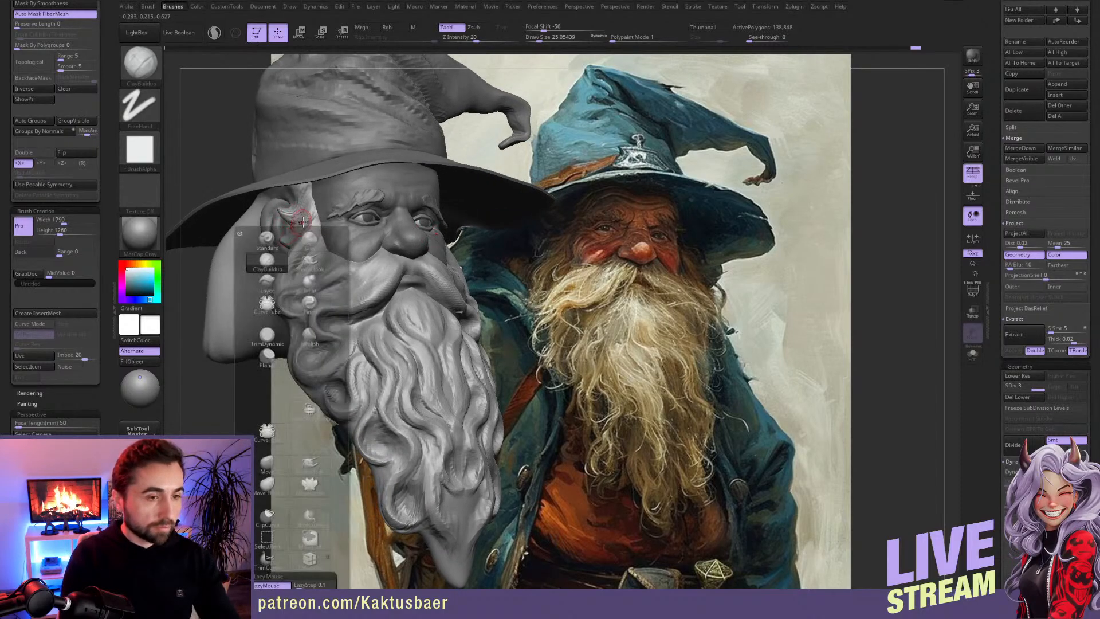
left_click(310, 261)
mouse_move(263, 213)
left_mouse_down()
mouse_move(260, 245)
mouse_move(282, 224)
left_mouse_up()
key("ctrl+z")
key("bracketright")
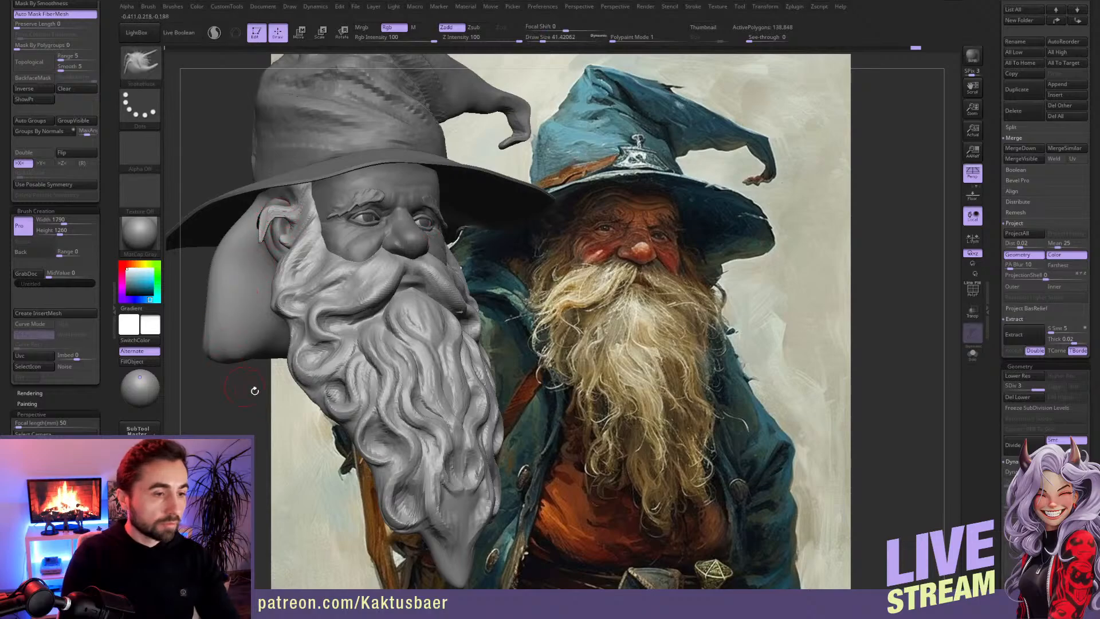
Step: DynaMesh the beard at resolution 288 without freezing its subdivision levels
scroll(102, 127, "up", 10)
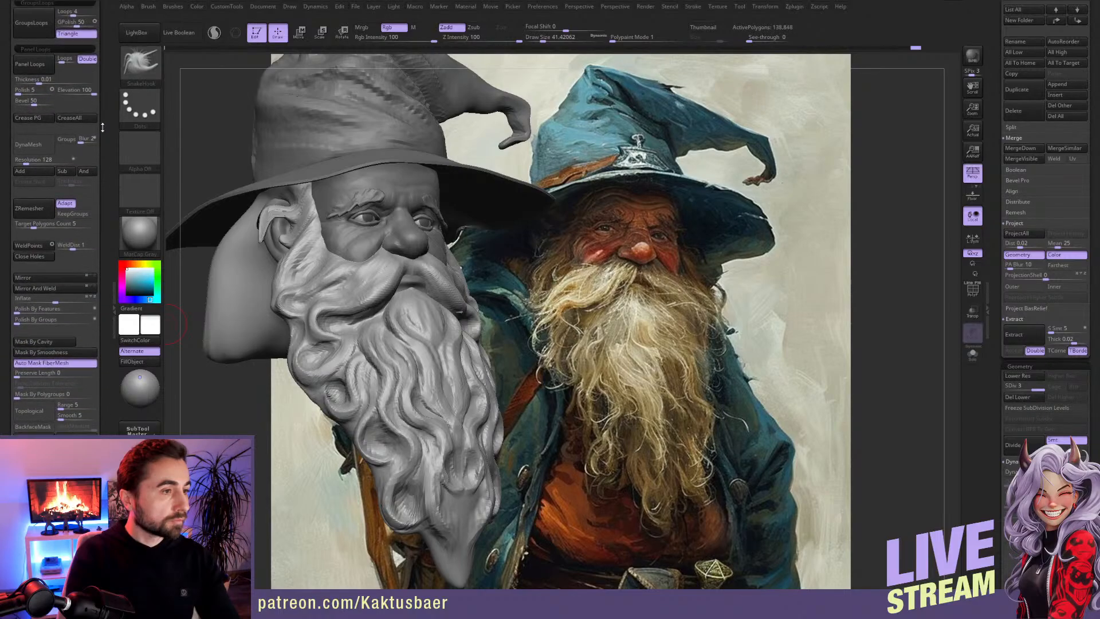
scroll(103, 127, "up", 1)
left_click(46, 156)
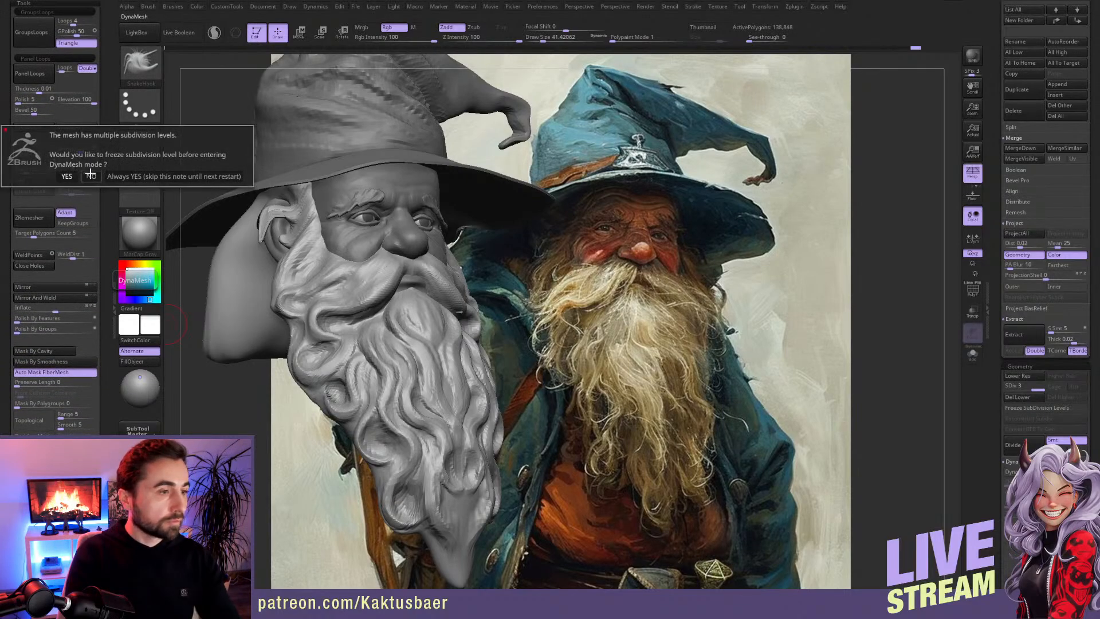
left_click(89, 175)
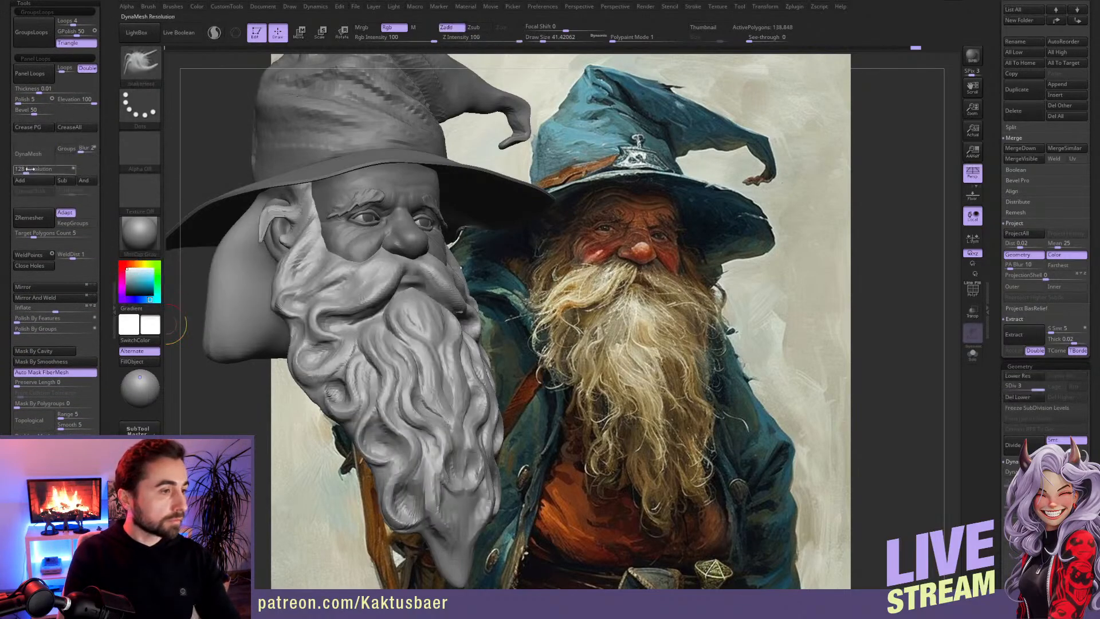
left_click(51, 158)
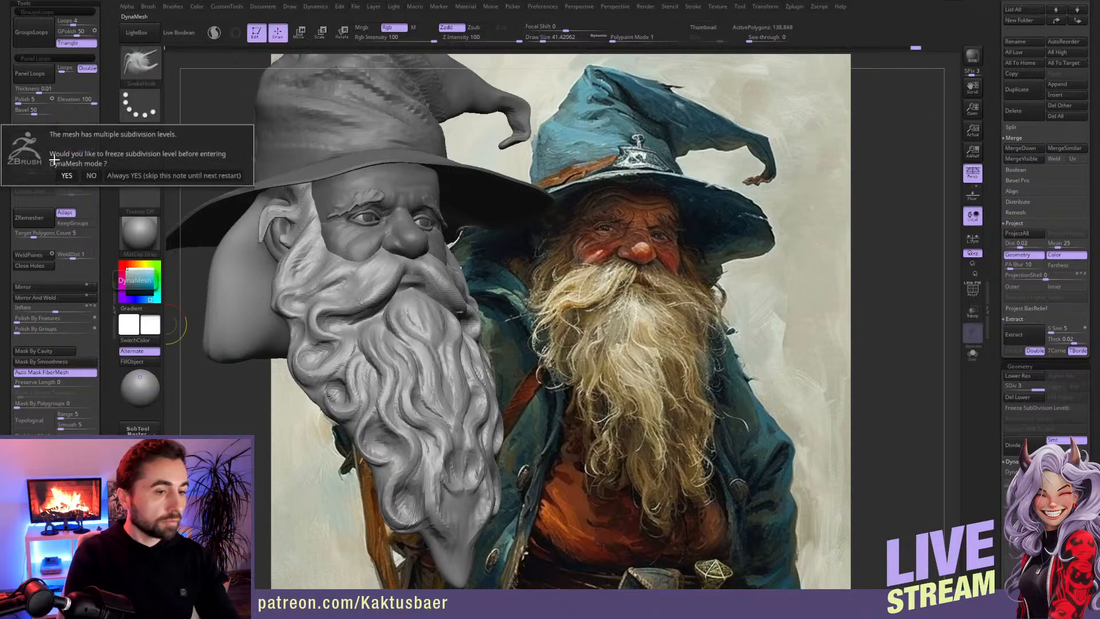
left_click(93, 175)
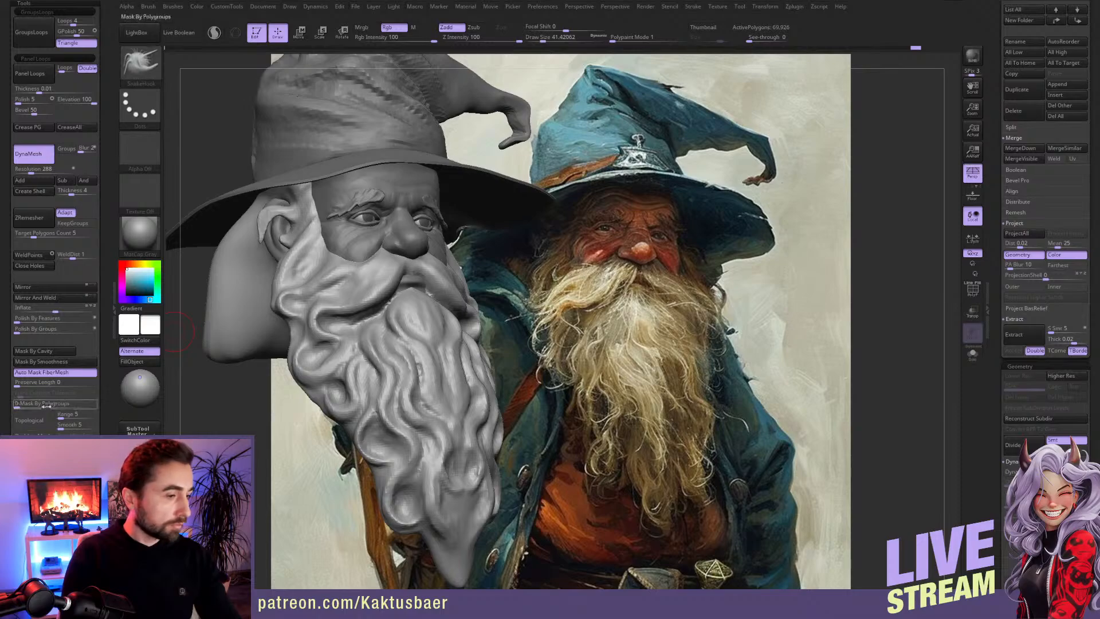
Step: Shape the hair around the ear and the adjoining sideburn with the Move brush
key("b")
key("m")
key("v")
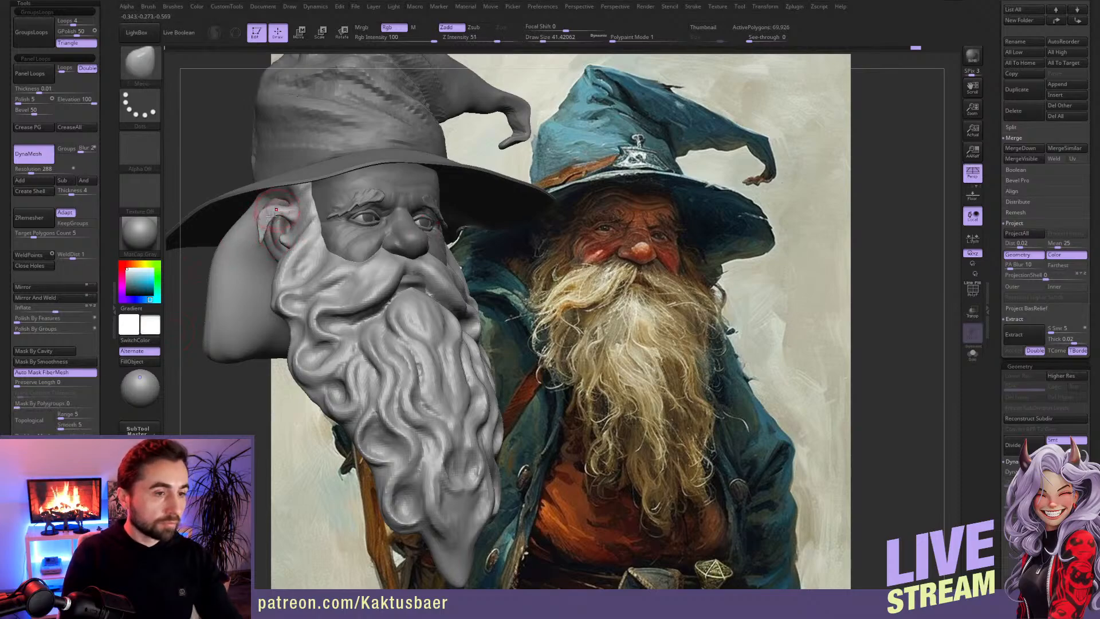
left_click_drag(264, 218, 274, 211)
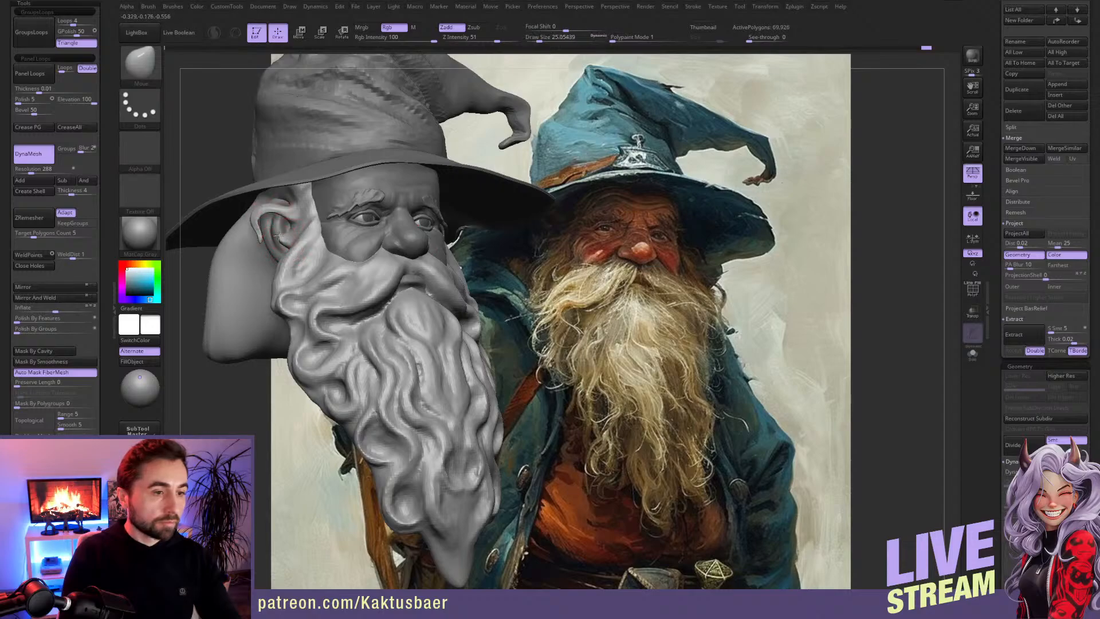
left_click_drag(275, 240, 262, 213)
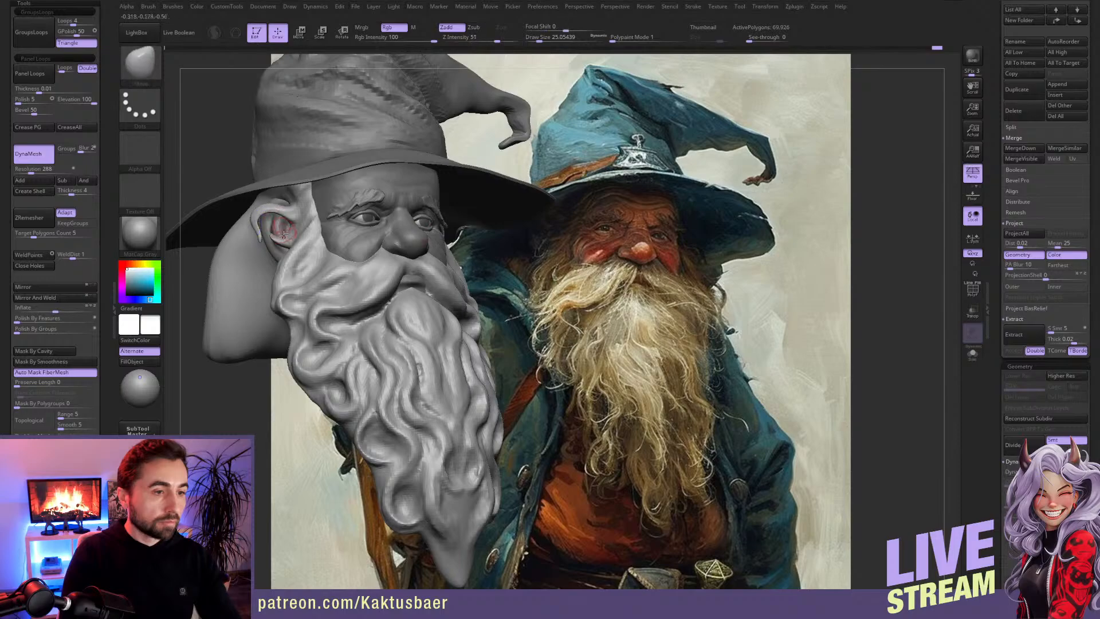
right_click_drag(299, 282, 300, 244, "alt")
mouse_move(399, 261)
right_mouse_down("alt")
mouse_move(420, 304)
mouse_move(373, 287)
right_mouse_up("alt")
Step: Build up the hair between the cheek and the moustache with ClayBuildup
key("b")
key("c")
key("b")
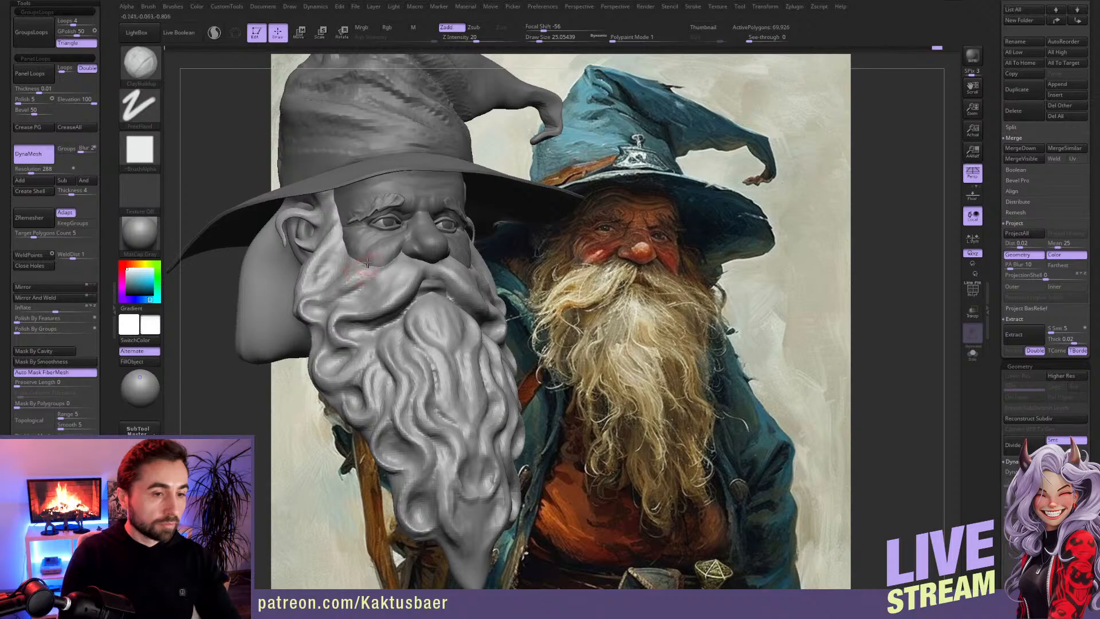
right_click_drag(355, 285, 397, 292)
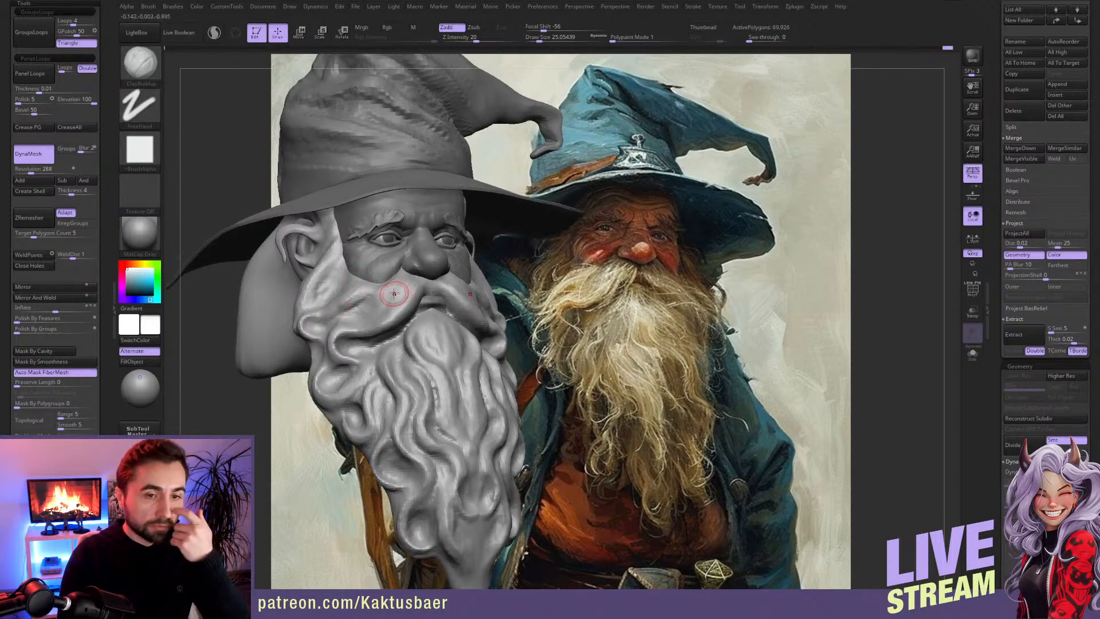
Step: Make the head the active subtool and quick-save the project
left_click(397, 261, "alt")
right_click_drag(841, 166, 840, 205, "ctrl")
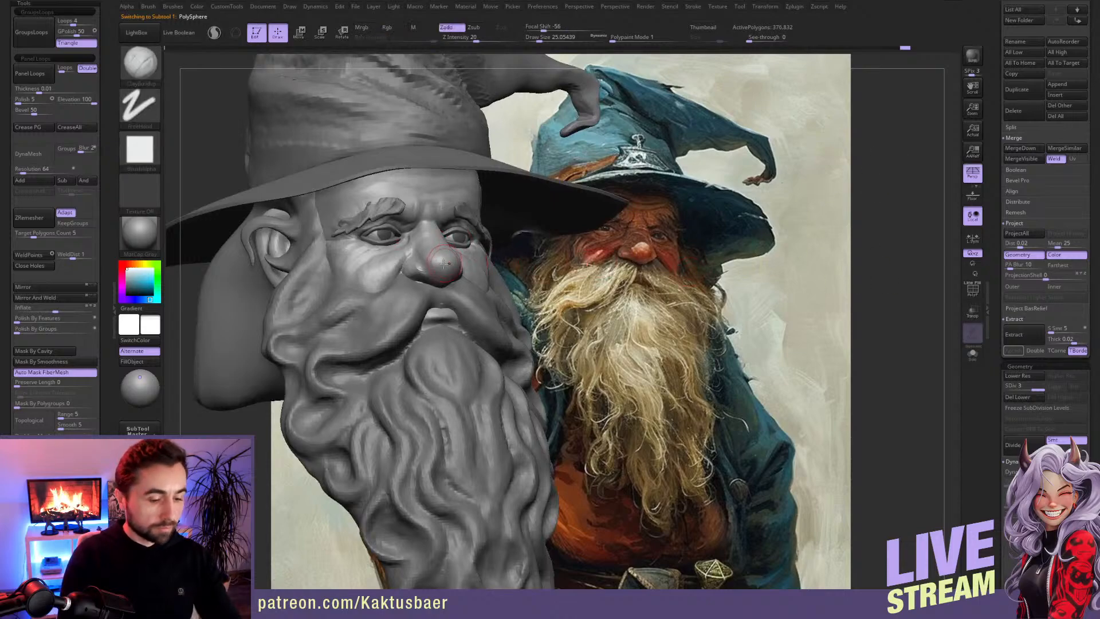
key("ctrl+s")
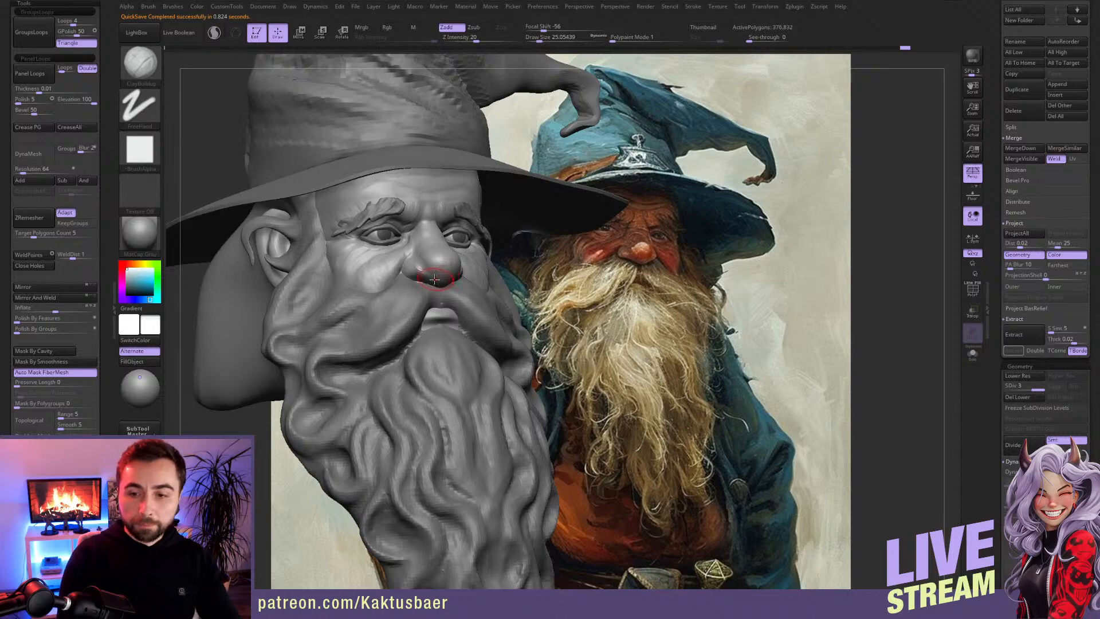
Step: Sculpt the nose with ClayBuildup, reducing the draw size to about 18 for finer strokes
right_click_drag(411, 247, 441, 284, "ctrl")
key("s")
left_click_drag(431, 238, 426, 237)
right_click_drag(426, 222, 383, 215, "alt")
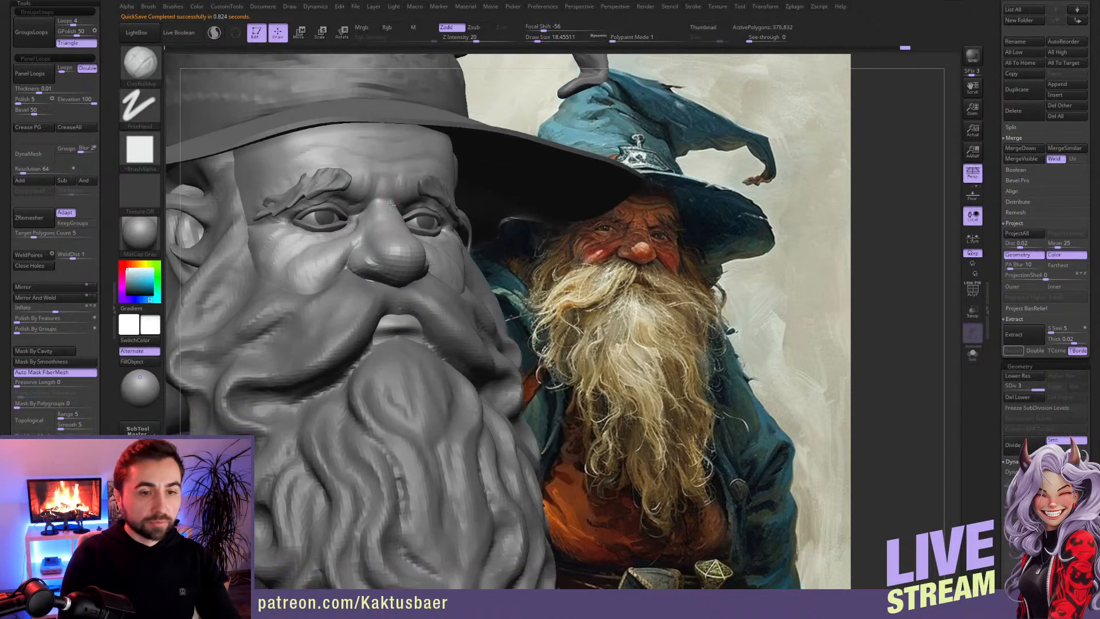
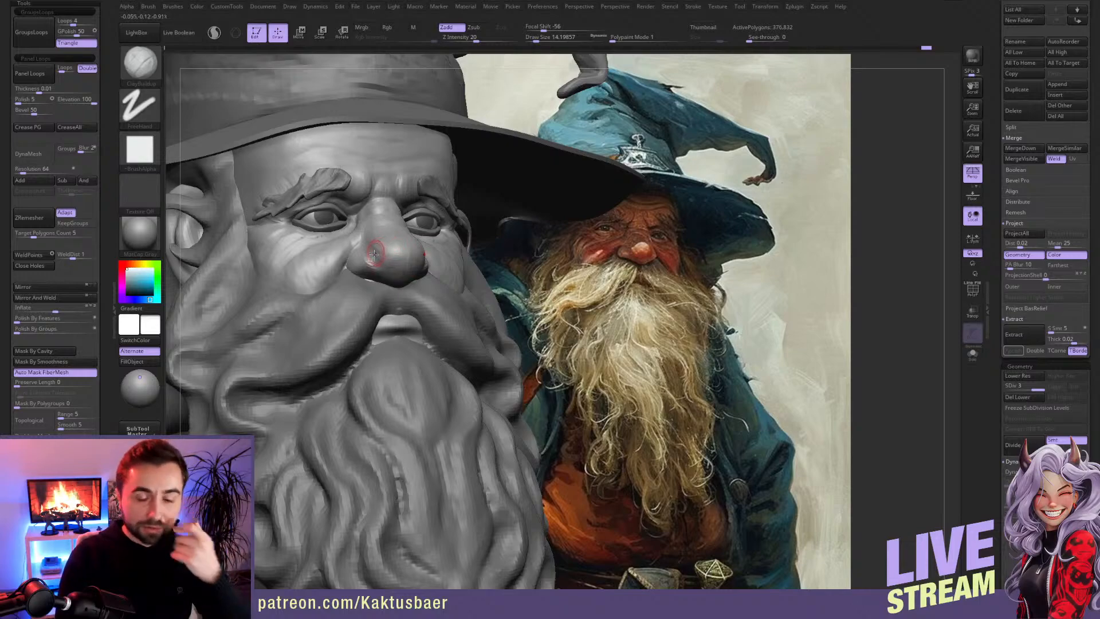
Step: Make the hat brim active and compare the whole head with the painting, beside it and from the stored front camera view
left_click(451, 123, "alt")
mouse_move(425, 281)
right_mouse_down("ctrl")
mouse_move(427, 220)
mouse_move(444, 215)
mouse_move(444, 318)
mouse_move(388, 304)
mouse_move(414, 269)
mouse_move(374, 236)
right_mouse_up("ctrl")
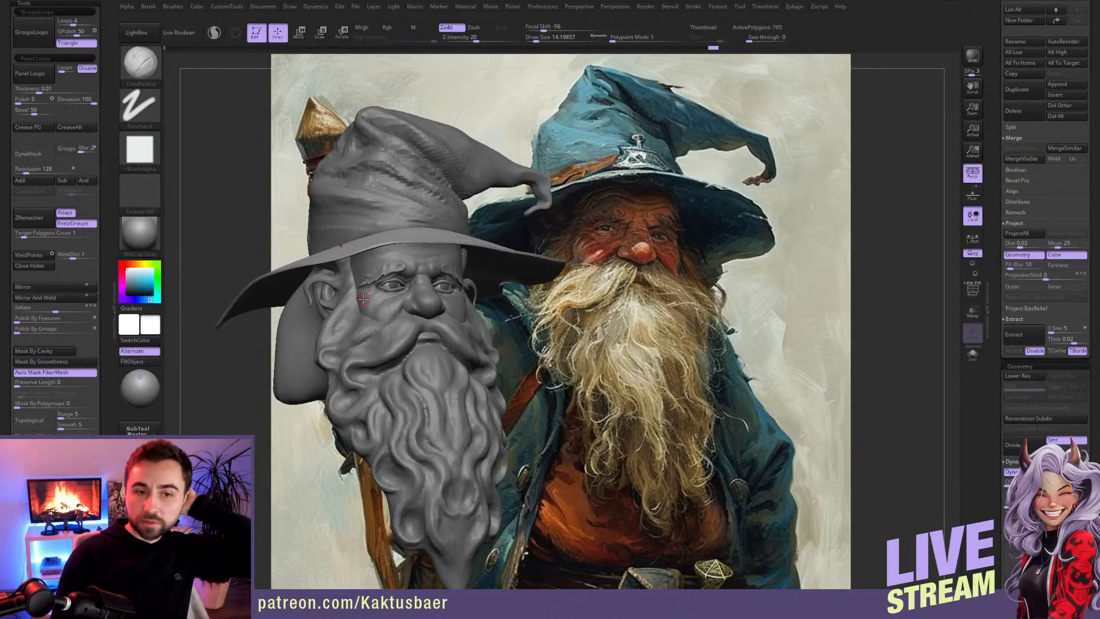
mouse_move(406, 218)
right_mouse_down()
mouse_move(441, 216)
mouse_move(409, 212)
mouse_move(332, 240)
mouse_move(172, 344)
right_mouse_up()
left_click_drag(106, 394, 104, 226)
left_click(22, 421)
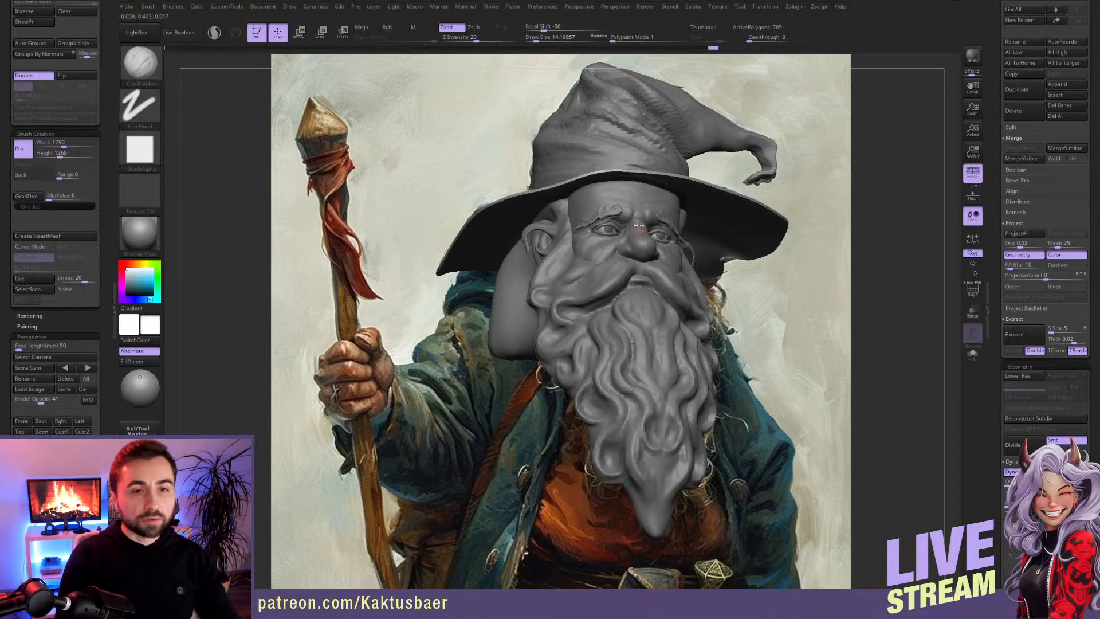
right_click_drag(641, 213, 430, 220, "alt")
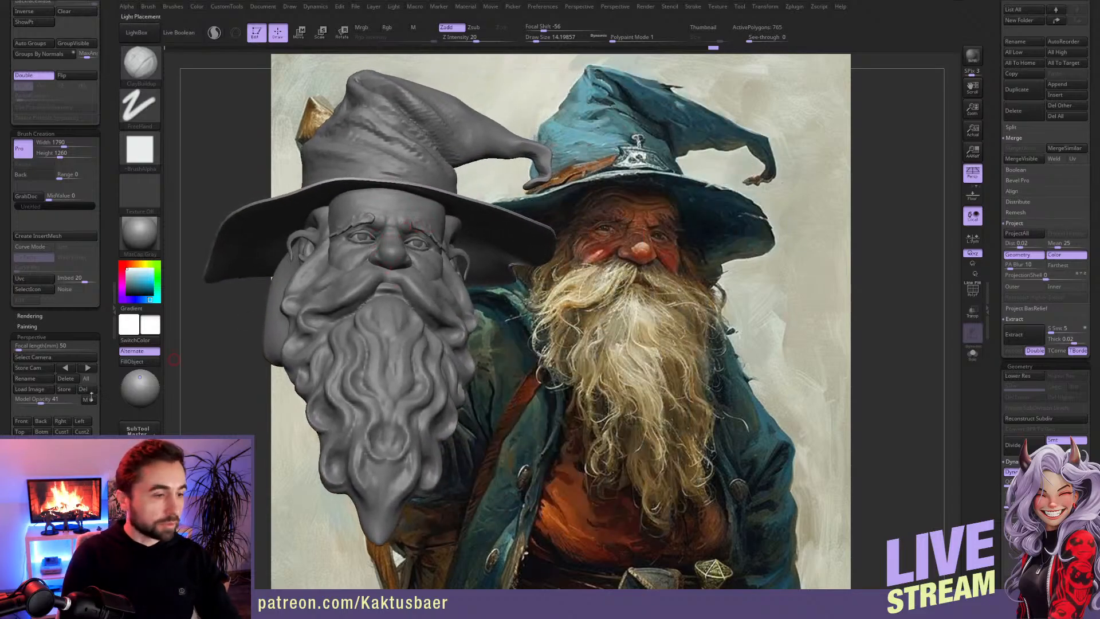
left_click(33, 422)
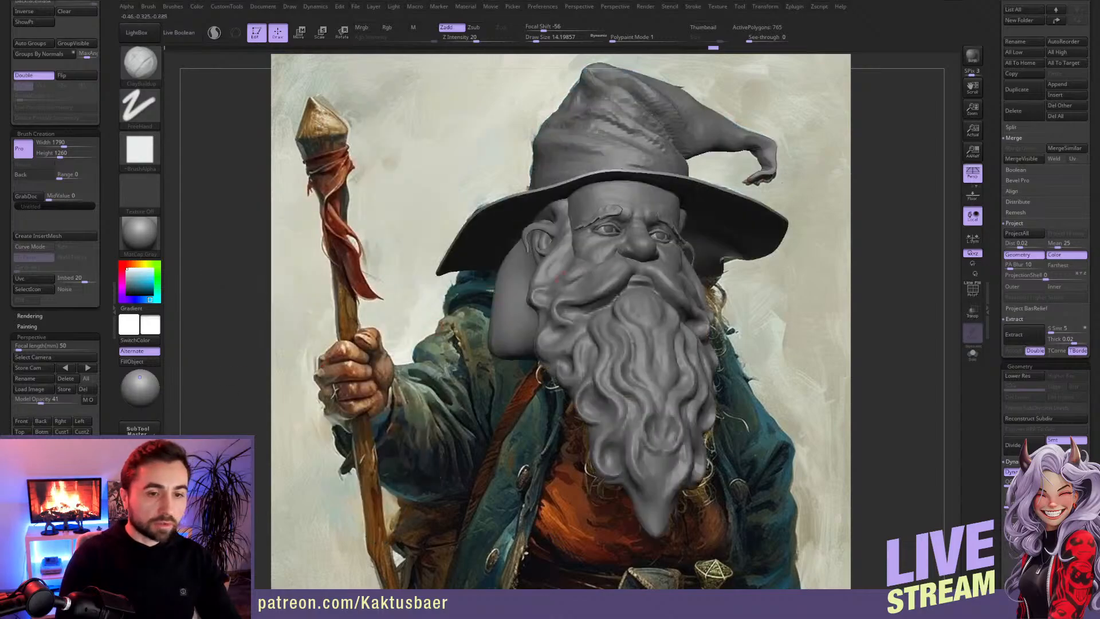
right_click_drag(659, 253, 374, 253, "alt")
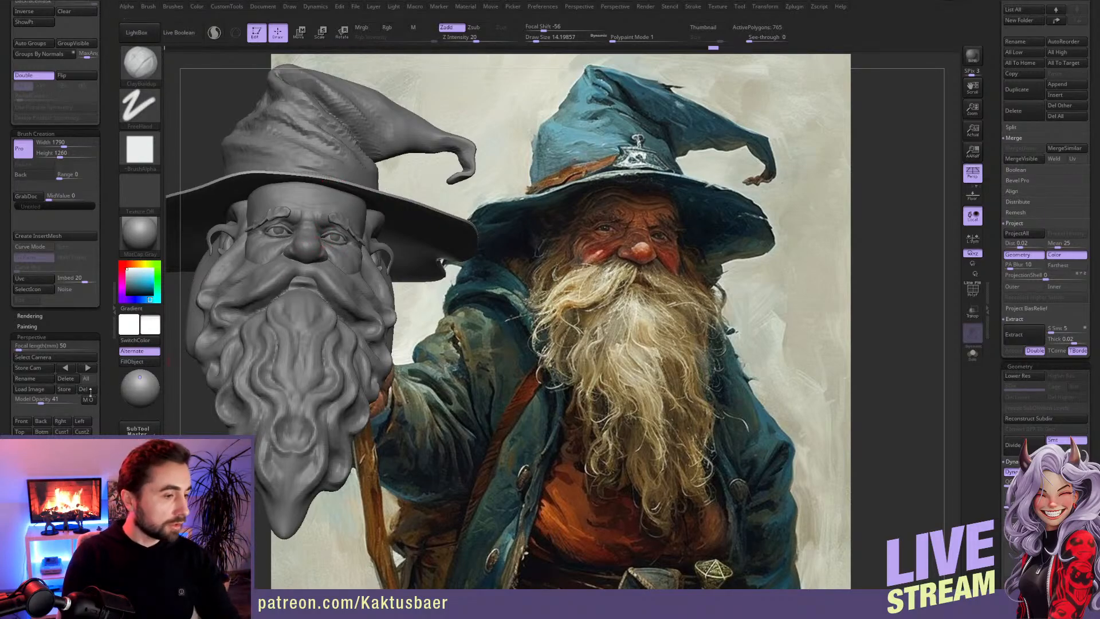
left_click(21, 421)
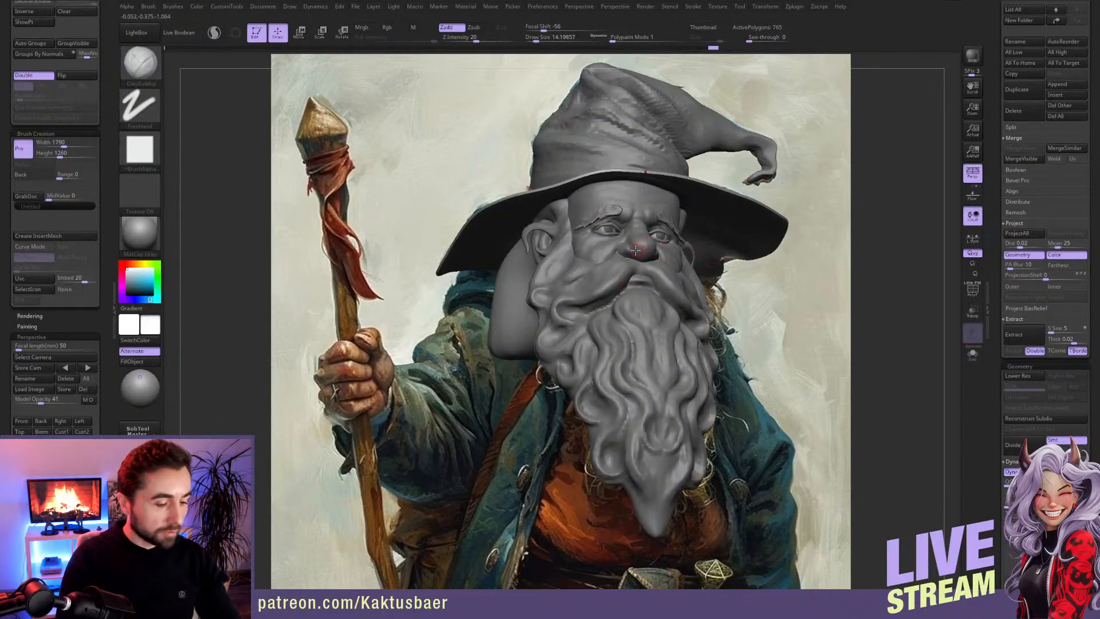
Step: Make the model see-through over the painting and adjust the view until the sculpted face overlaps the painted one
key("shift+z")
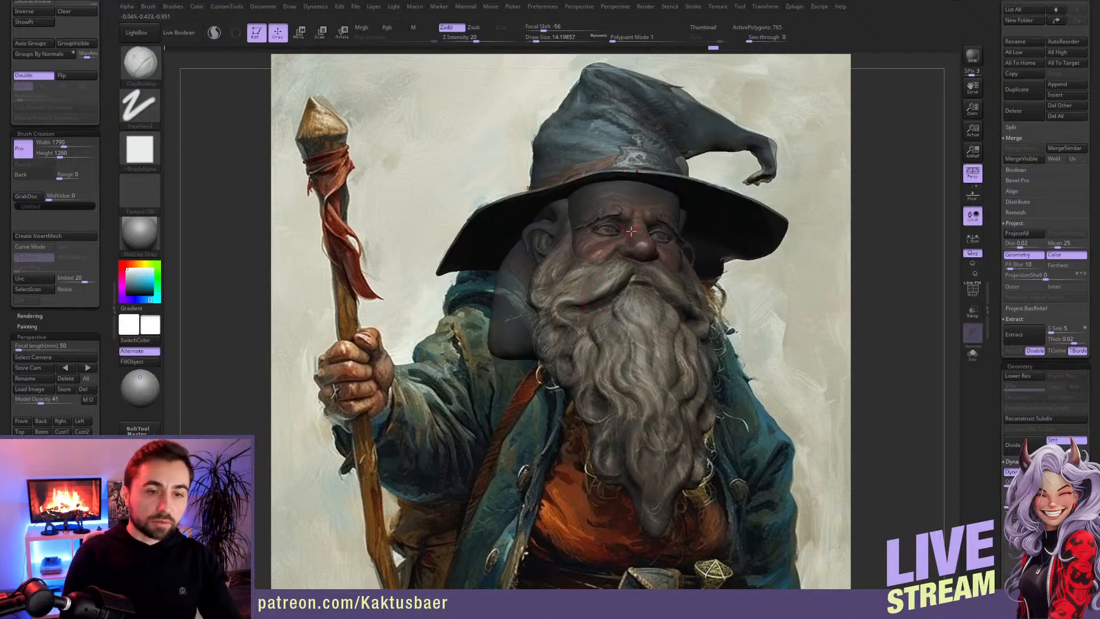
right_click_drag(628, 231, 629, 240)
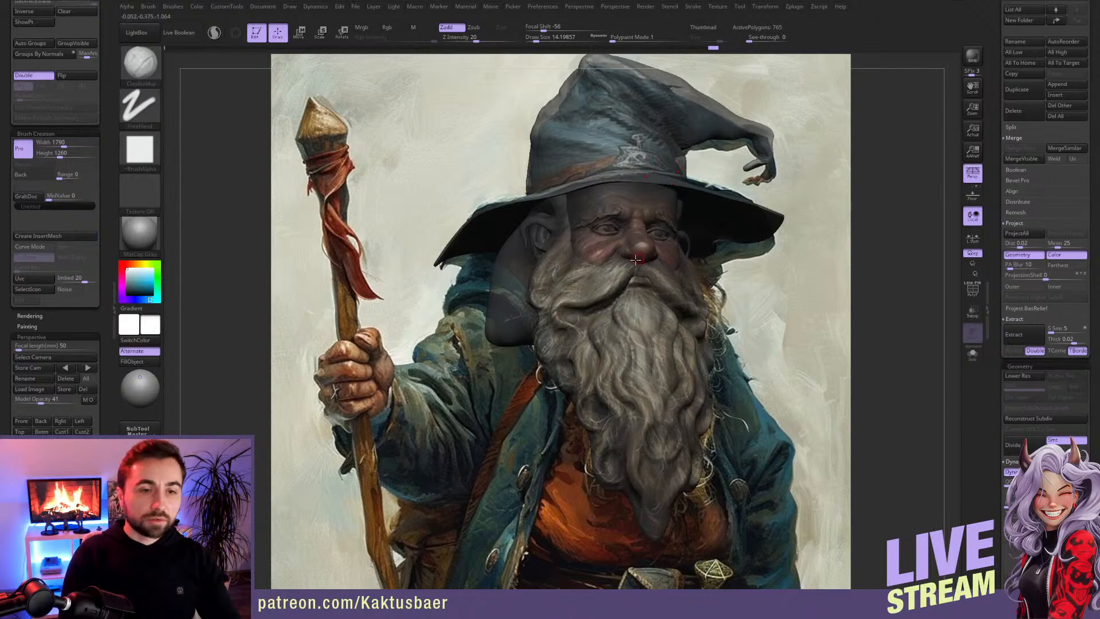
right_click_drag(637, 251, 636, 246)
left_click(22, 421)
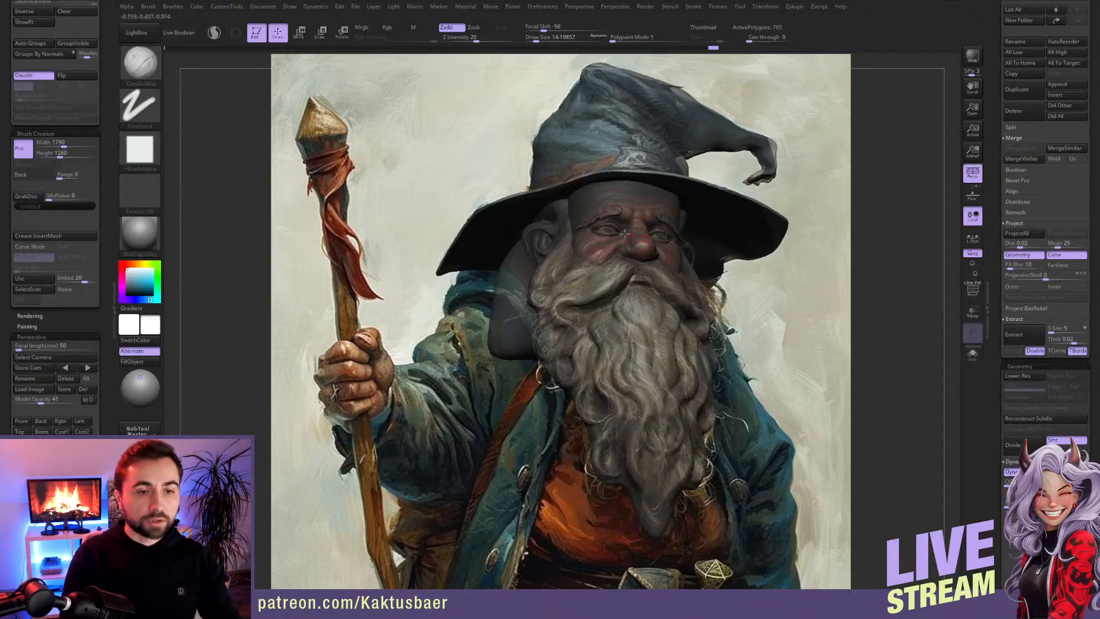
right_click_drag(628, 231, 628, 241)
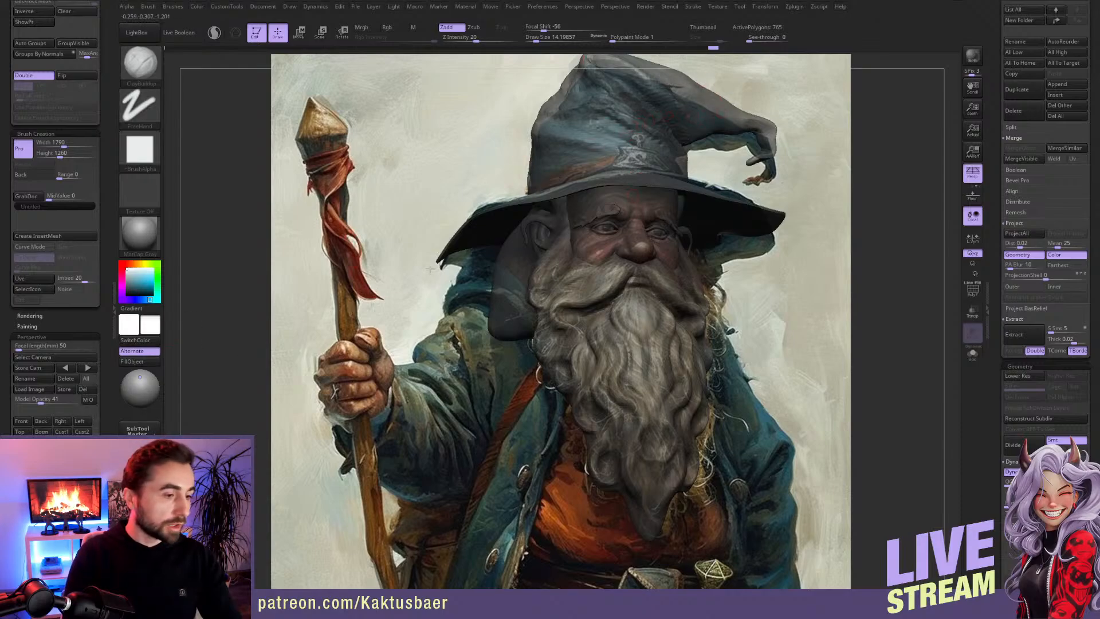
Step: Push the peak of the hat crown down with the Move brush at a draw size of about 407
left_click(601, 107, "alt")
key("b")
key("m")
key("v")
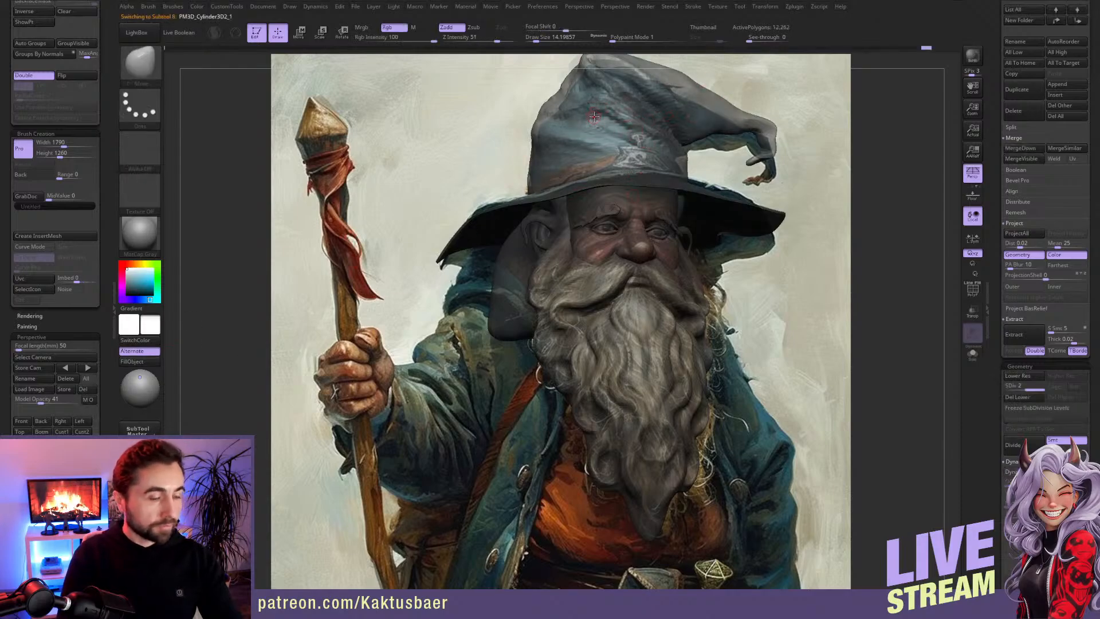
key("bracketright")
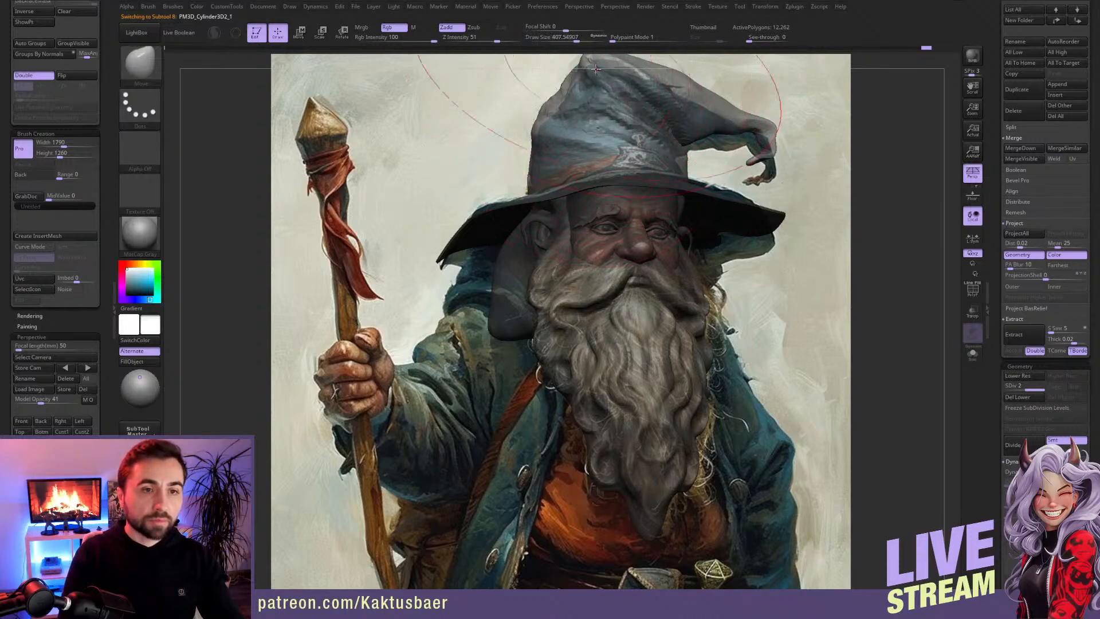
right_click_drag(593, 62, 592, 96, "alt")
left_click_drag(592, 95, 588, 115)
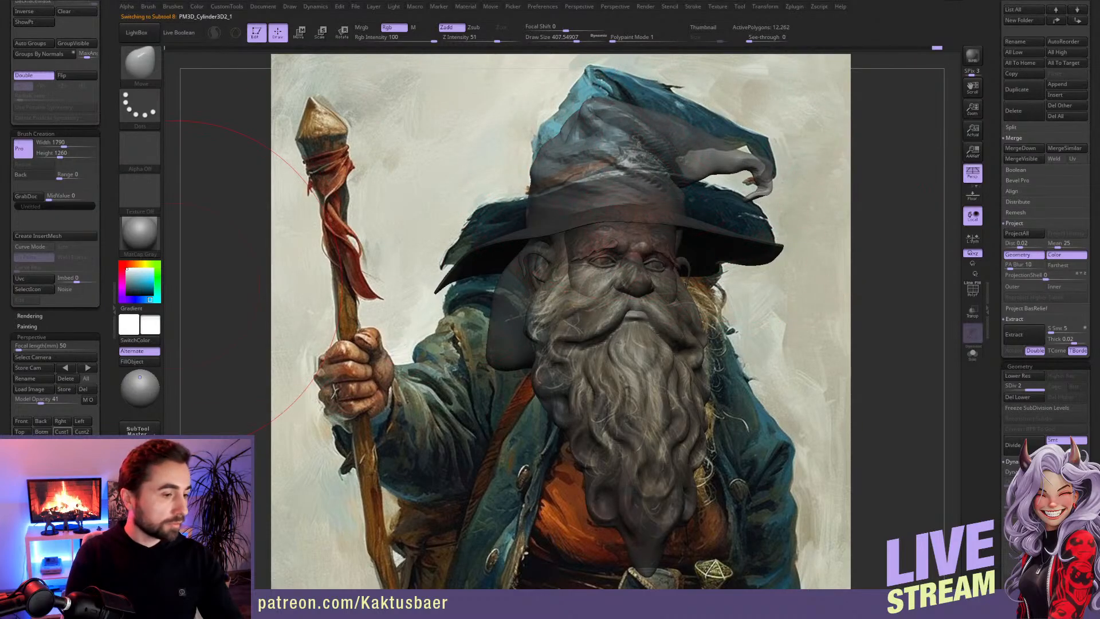
Step: Recall the first custom camera view and fit the hat crown's outline, from peak to bent tip, to the painting with the Move brush
left_click(61, 432)
key("s")
left_click_drag(561, 117, 551, 117)
key("s")
left_click_drag(675, 104, 723, 107)
key("s")
left_click_drag(744, 131, 764, 155)
key("s")
left_click_drag(710, 131, 704, 131)
key("s")
mouse_move(688, 107)
left_mouse_down()
mouse_move(668, 98)
mouse_move(682, 97)
left_mouse_up()
key("s")
left_click_drag(764, 173, 759, 175)
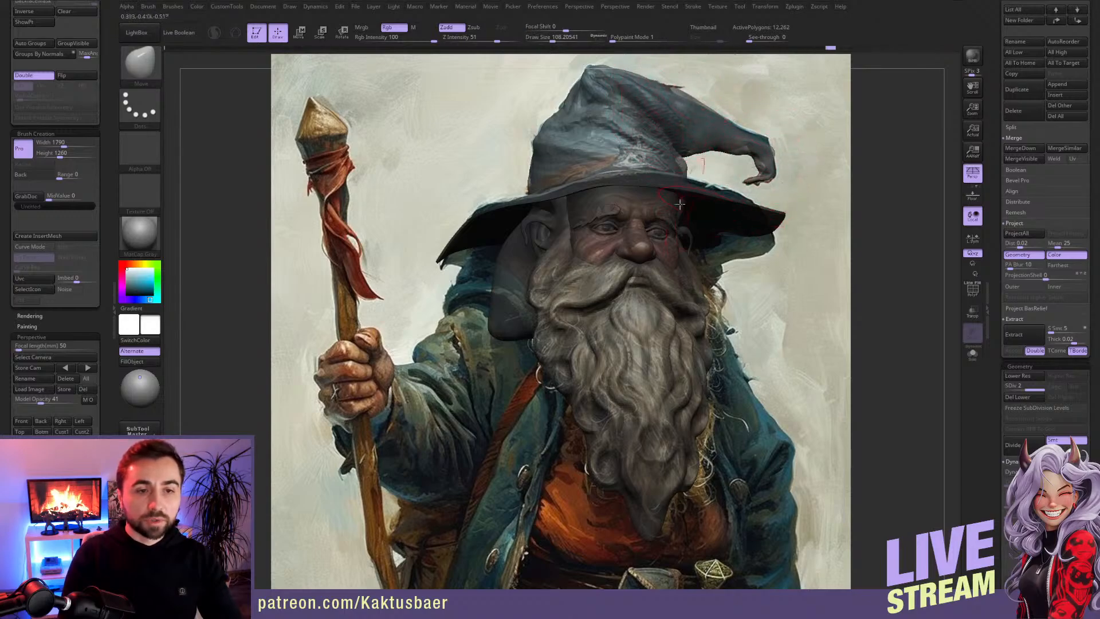
Step: Make the brim active and reshape its side beneath the hat's bent tip with the Move brush to follow the painted brim
left_click_drag(664, 193, 705, 194)
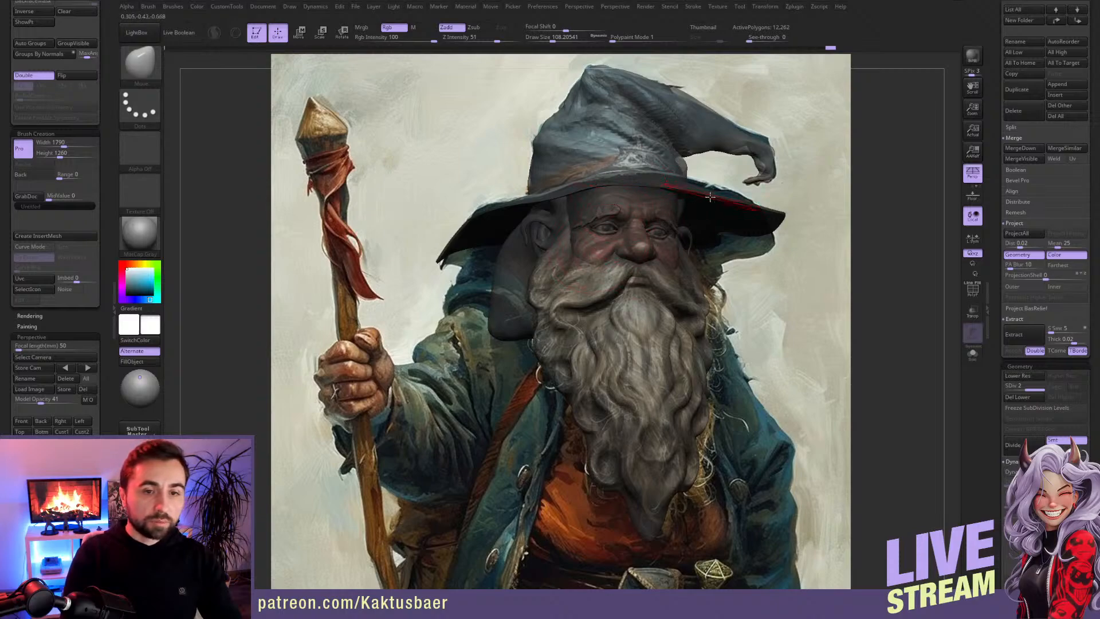
left_click(702, 195, "alt")
key("bracketright")
left_click_drag(651, 162, 652, 160)
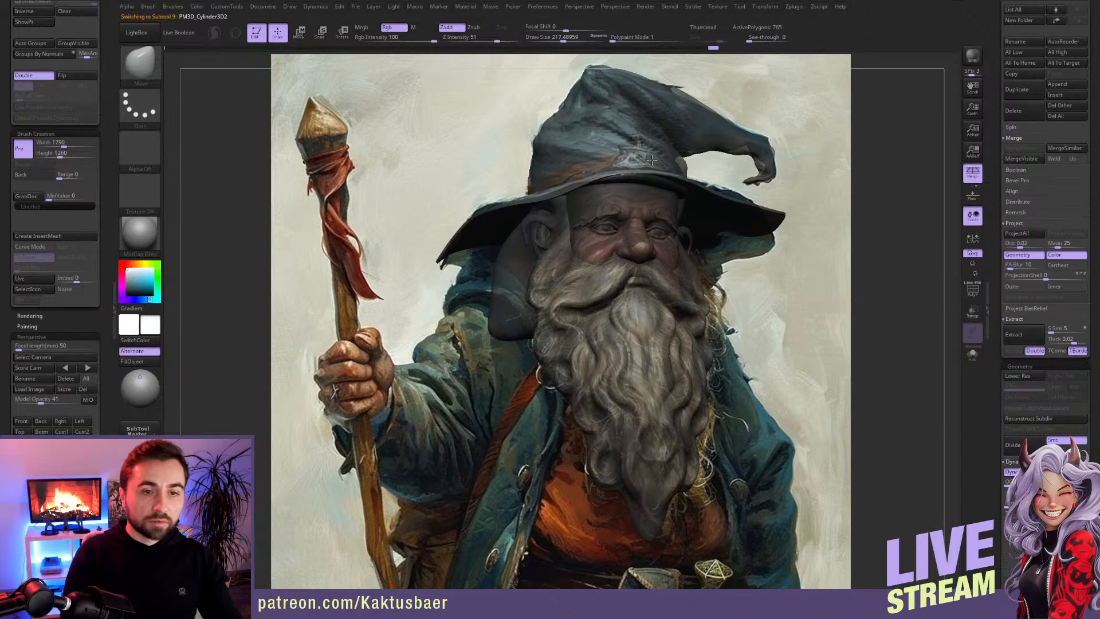
left_click_drag(713, 198, 725, 191)
key("]")
mouse_move(715, 250)
left_mouse_down()
mouse_move(707, 275)
mouse_move(752, 256)
left_mouse_up()
key("[")
key("[")
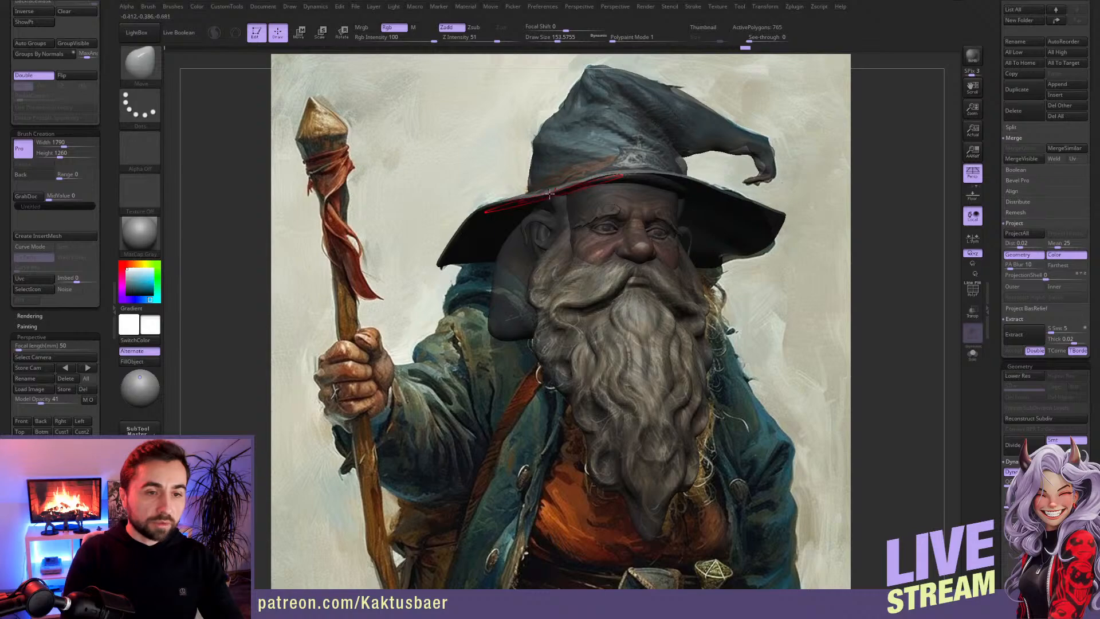
Step: Check the brim in isolation and refine its edge above the forehead with the Move brush at a draw size of about 217
key("]")
key("alt+shift+s")
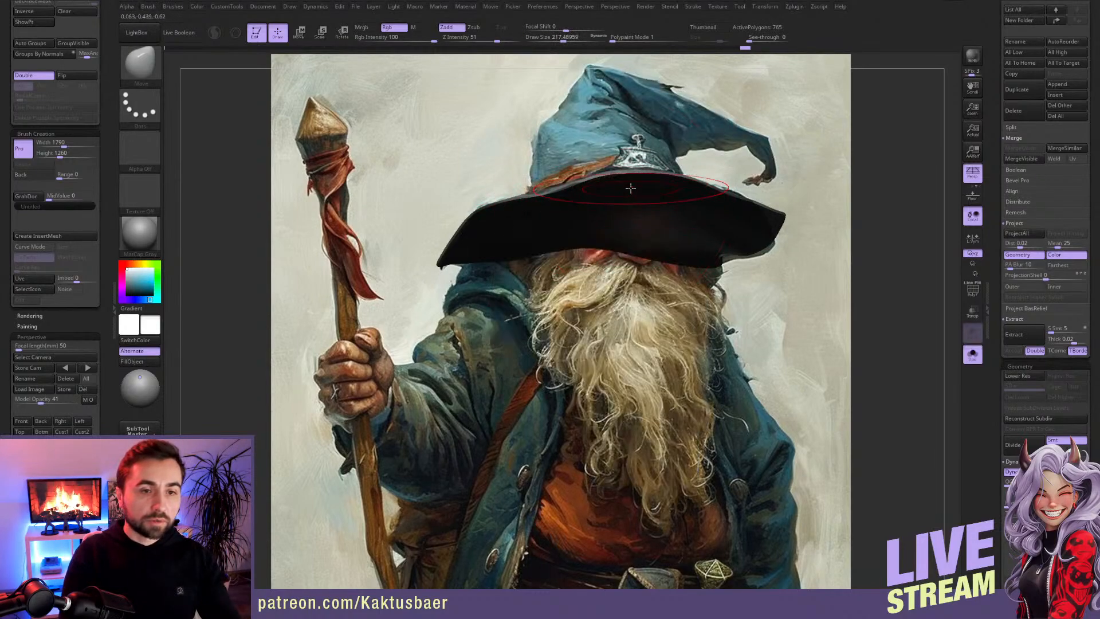
key("alt+shift+s")
left_click_drag(619, 193, 619, 210)
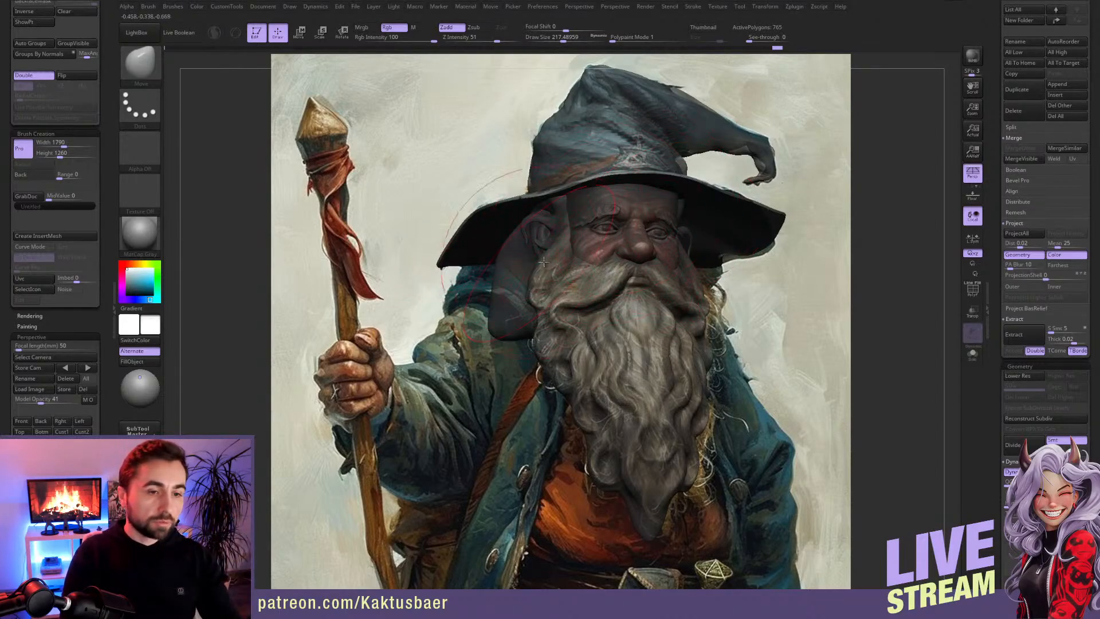
Step: Pull the isolated brim's lower edge down, and with everything shown, draw its outer corner beneath the hat tip inward with the Move brush
key("alt+s")
left_click_drag(581, 243, 585, 271)
mouse_move(634, 262)
right_mouse_down()
mouse_move(643, 260)
mouse_move(623, 220)
right_mouse_up()
left_click(61, 431)
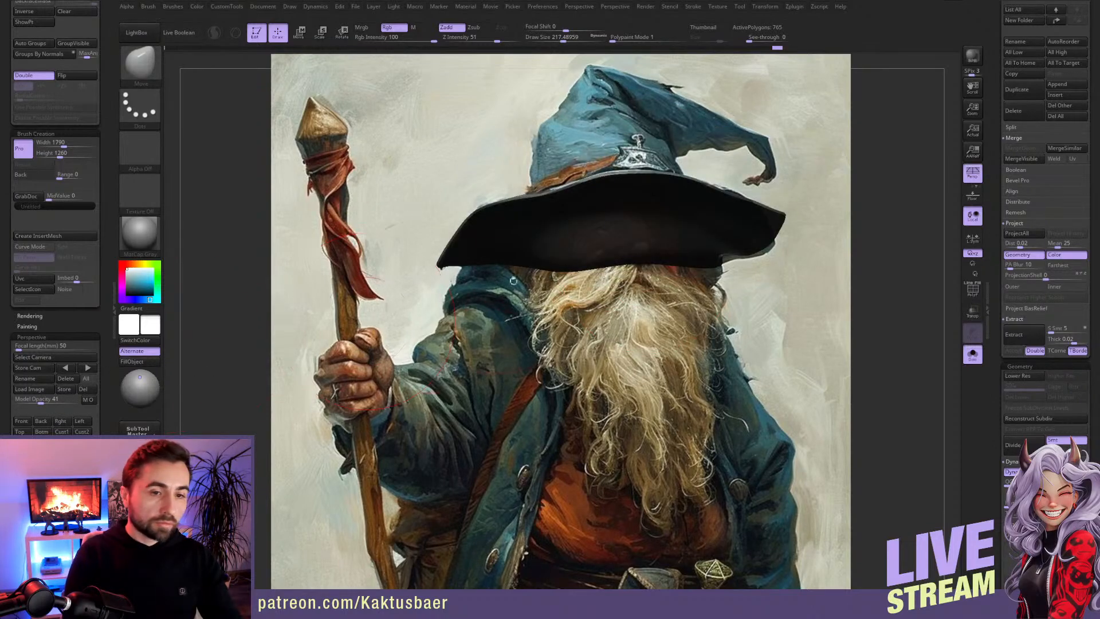
left_click_drag(650, 272, 661, 279)
mouse_move(511, 252)
left_mouse_down()
mouse_move(619, 278)
mouse_move(621, 262)
left_mouse_up()
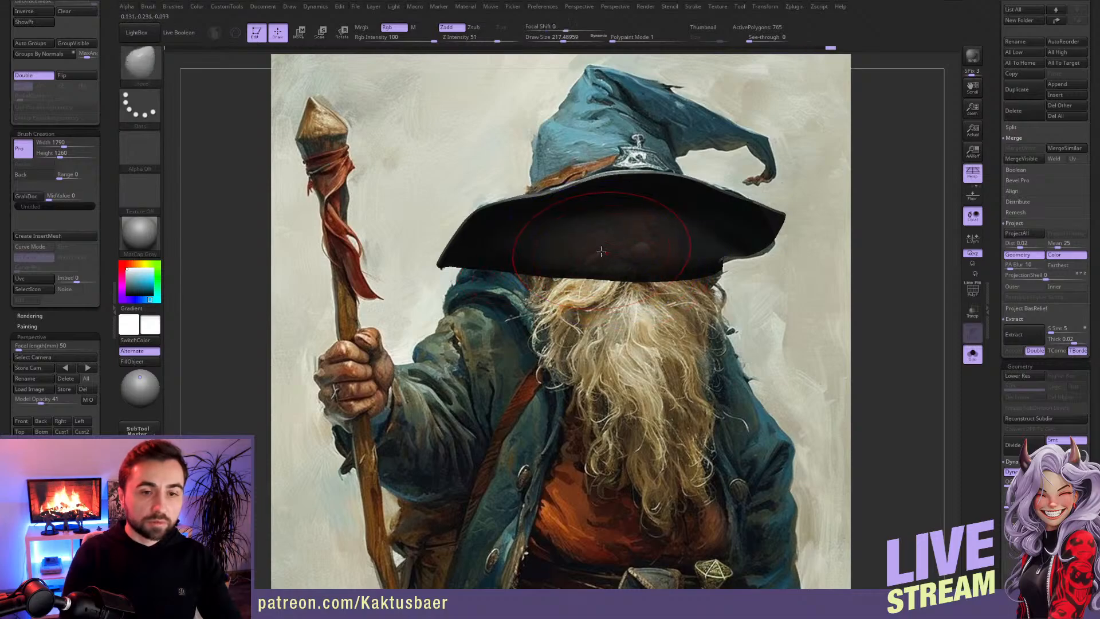
key("alt+s")
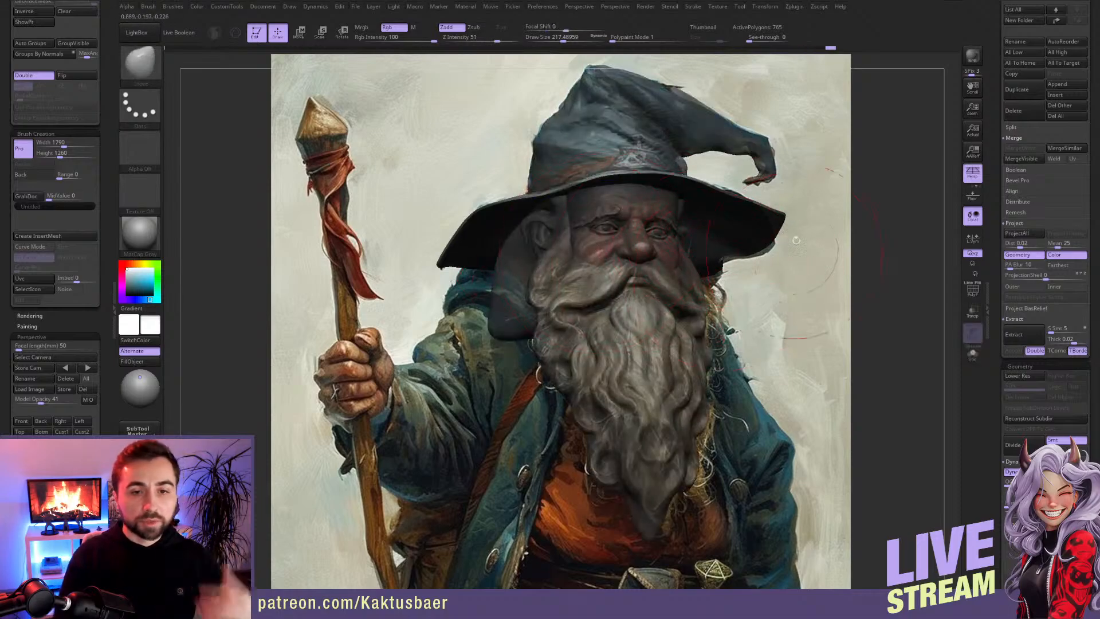
mouse_move(781, 215)
left_mouse_down()
mouse_move(769, 236)
mouse_move(734, 249)
left_mouse_up()
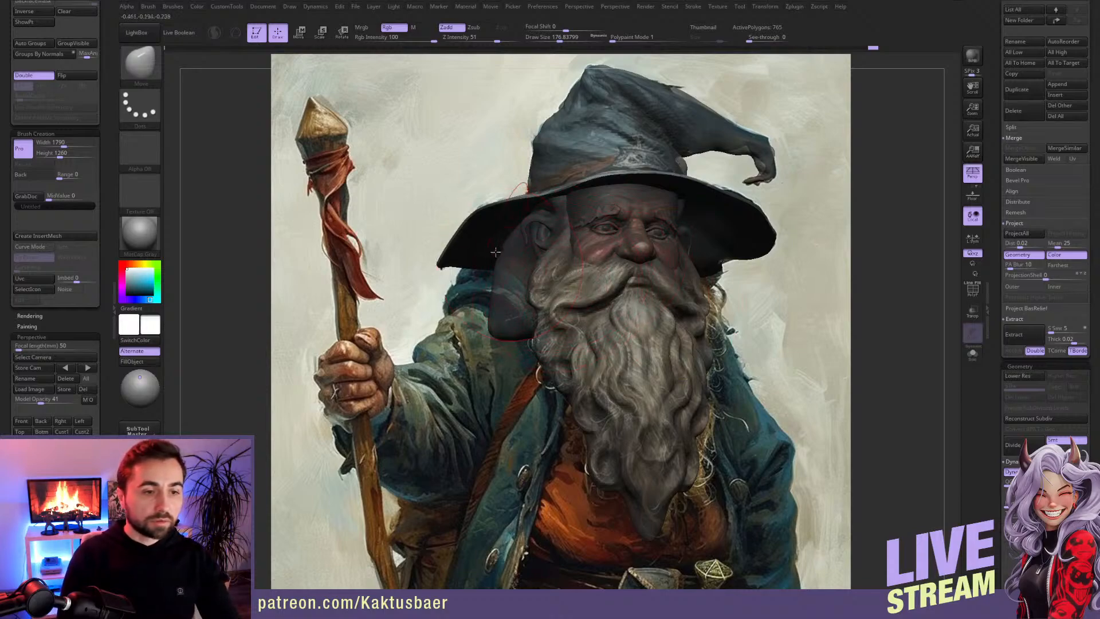
key("bracketleft")
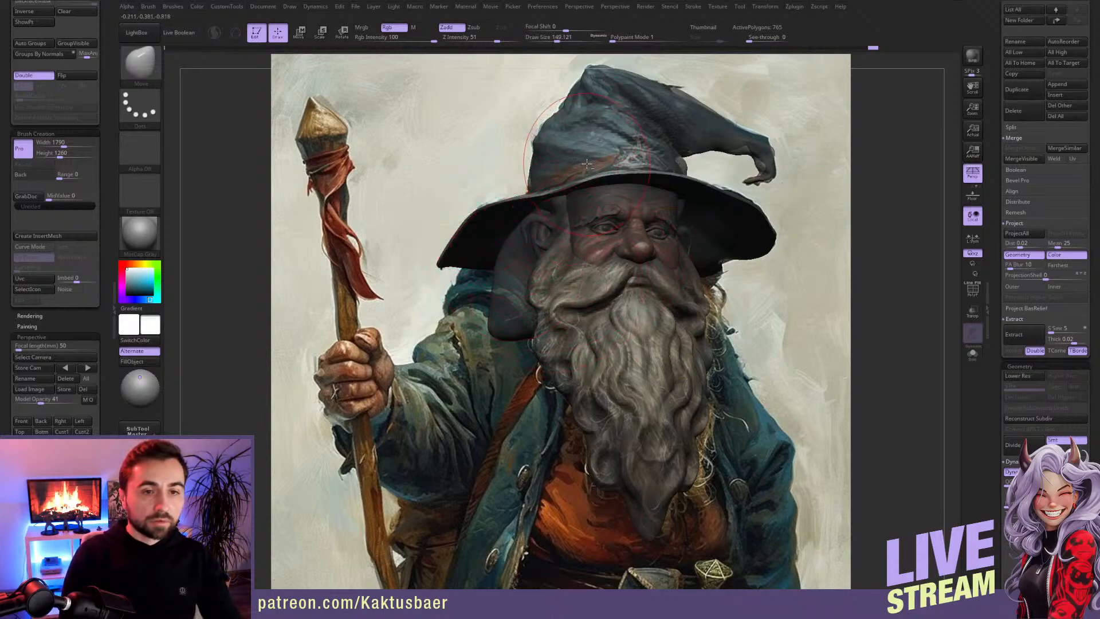
Step: Refine the hat crown from its base to the bent tip with the Move brush, reducing the draw size to about 62
left_click(653, 159, "alt")
key("s")
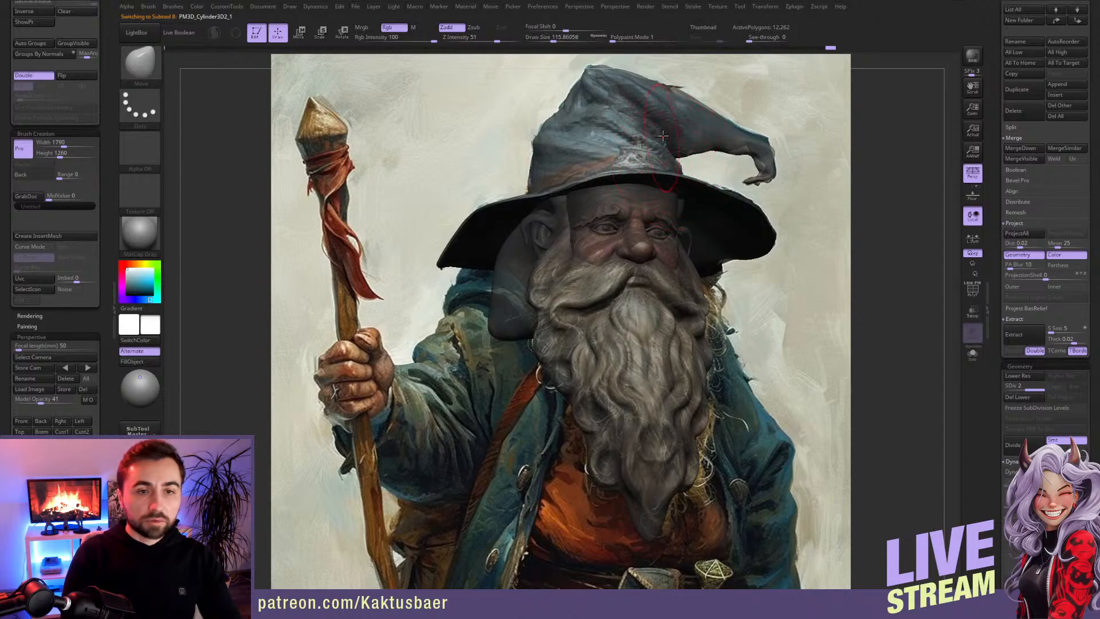
key("bracketleft")
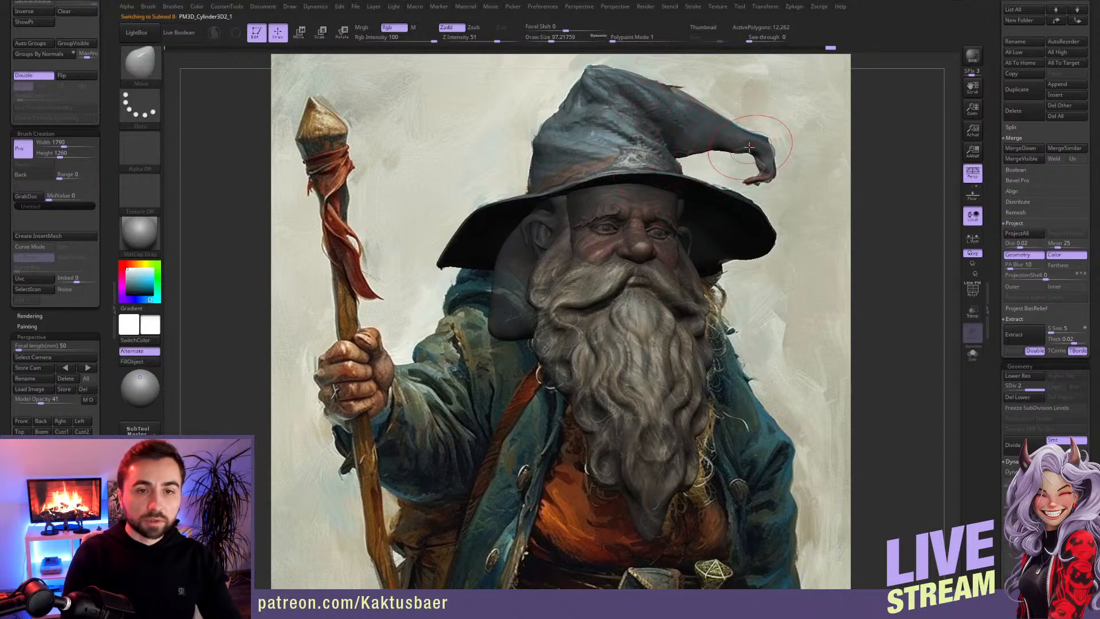
key("bracketleft")
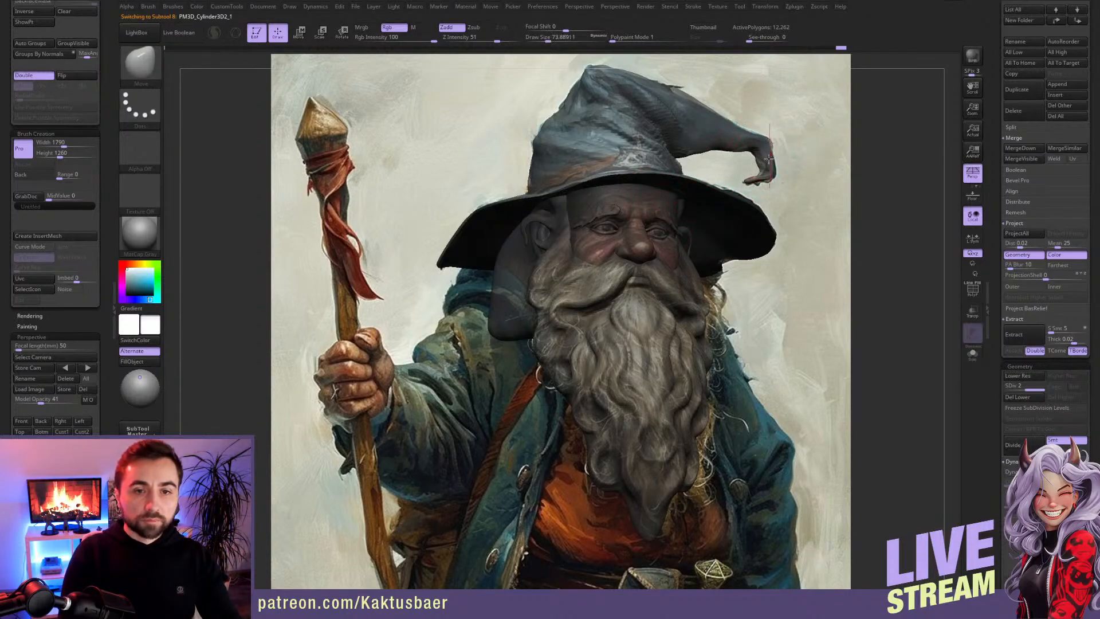
key("bracketleft")
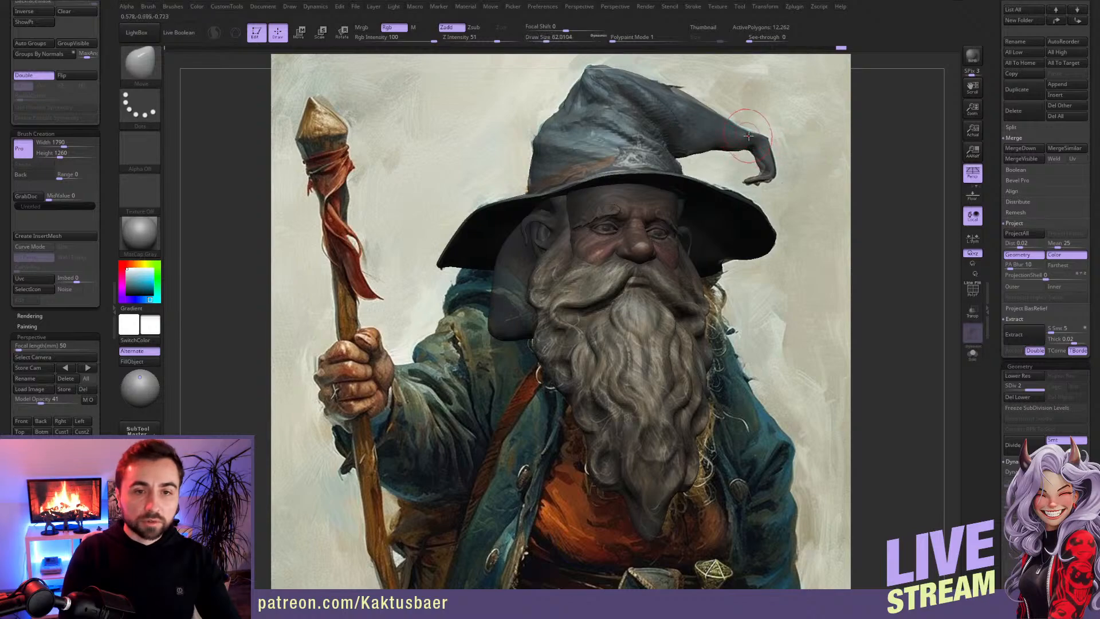
left_click_drag(766, 200, 754, 224)
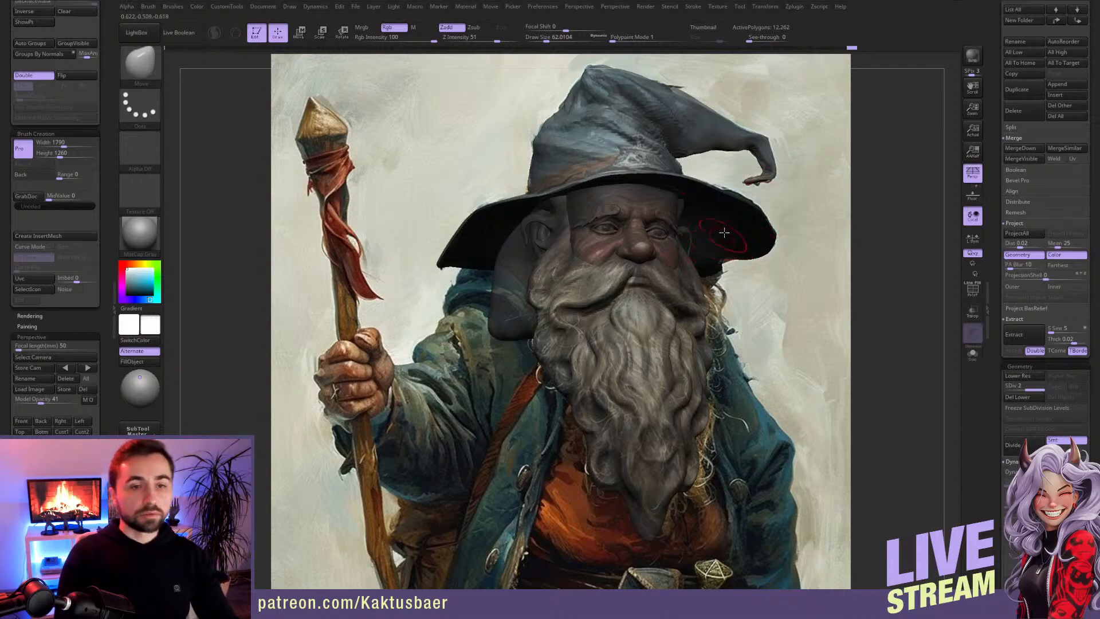
Step: Adjust the side of the hat crown near the brim with the Move brush at a draw size of about 112
left_click(688, 182, "alt")
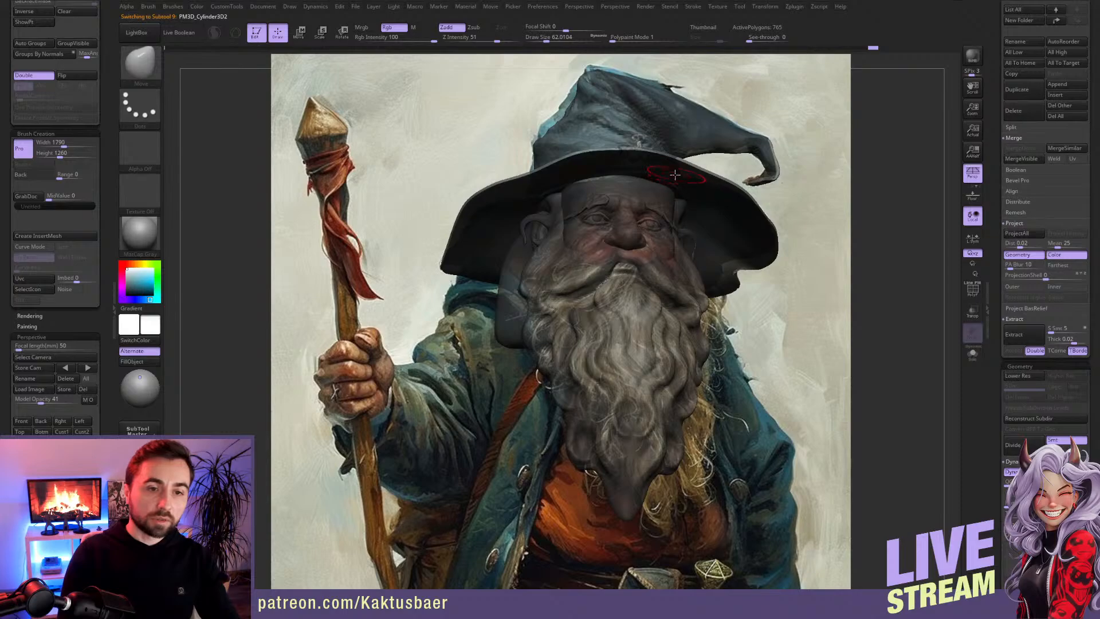
left_click(676, 174, "alt")
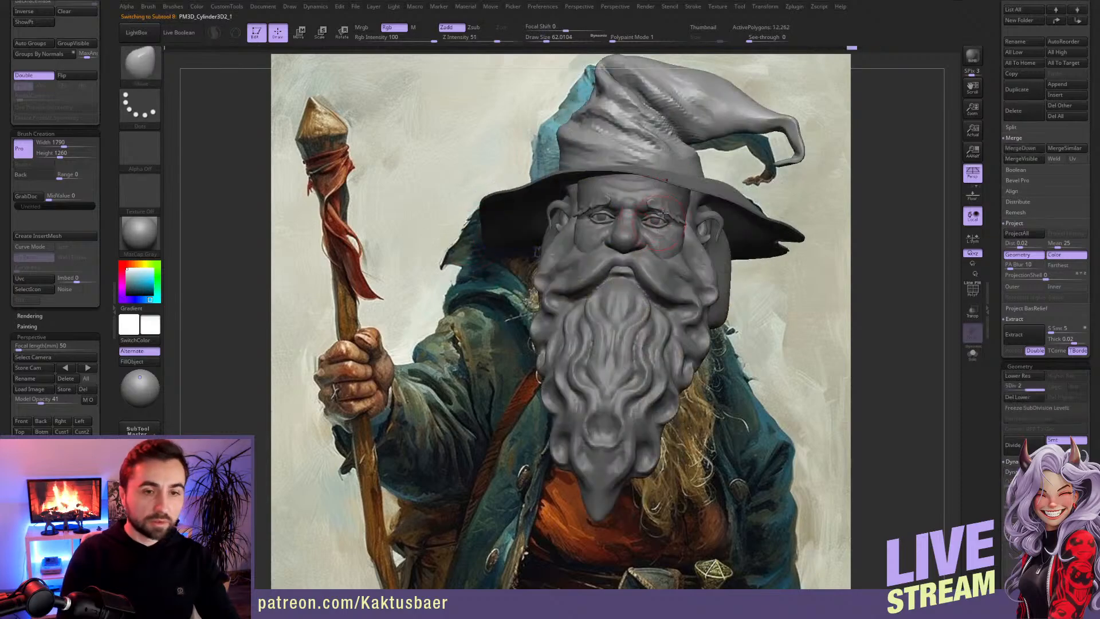
right_click_drag(674, 196, 681, 194)
key("s")
left_click_drag(680, 193, 688, 192)
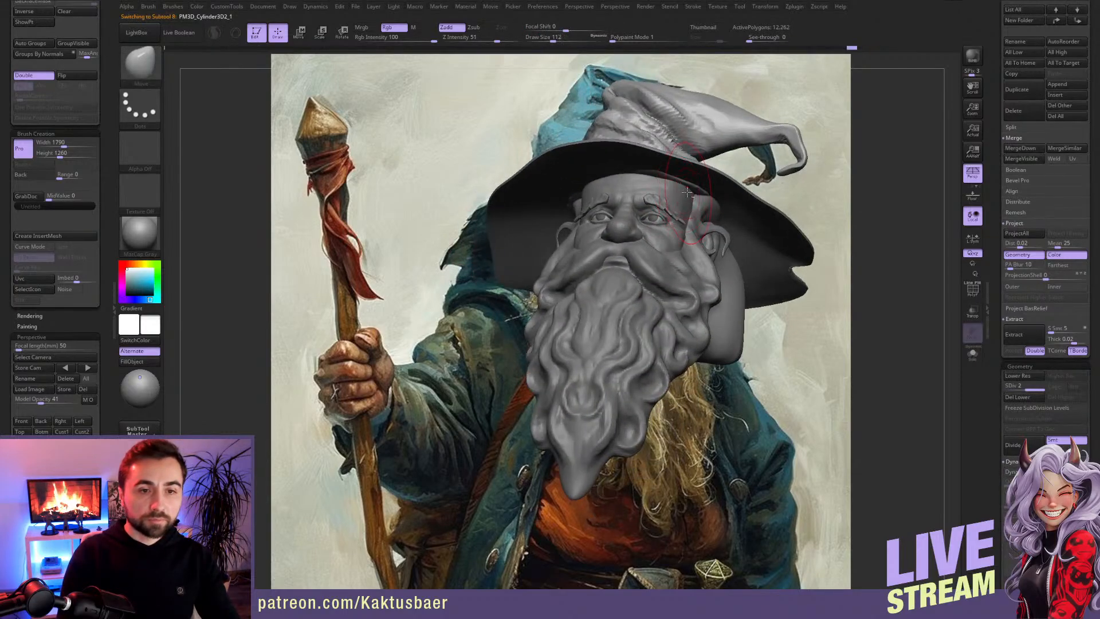
mouse_move(702, 199)
right_mouse_down()
mouse_move(676, 251)
mouse_move(700, 219)
mouse_move(680, 202)
mouse_move(695, 219)
right_mouse_up()
Step: Fit the base of the hat crown to the brim above the ear with the Move brush at a draw size of about 153
left_click(549, 245, "alt")
key("s")
left_click_drag(549, 245, 553, 246)
left_click_drag(553, 243, 544, 246)
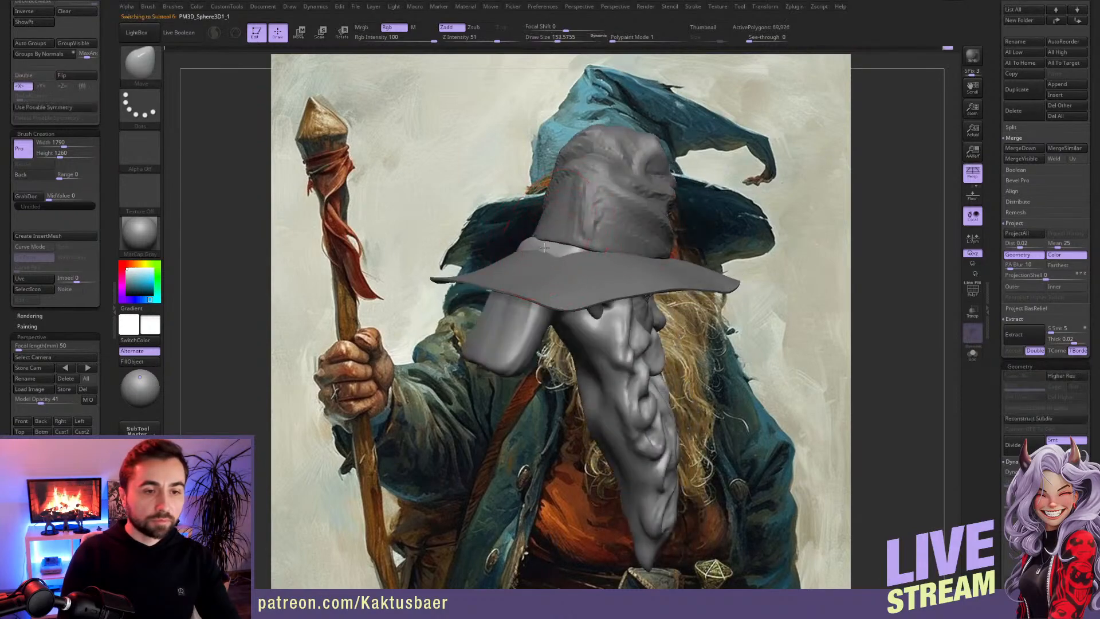
right_click_drag(545, 251, 568, 247)
left_click(544, 237, "alt")
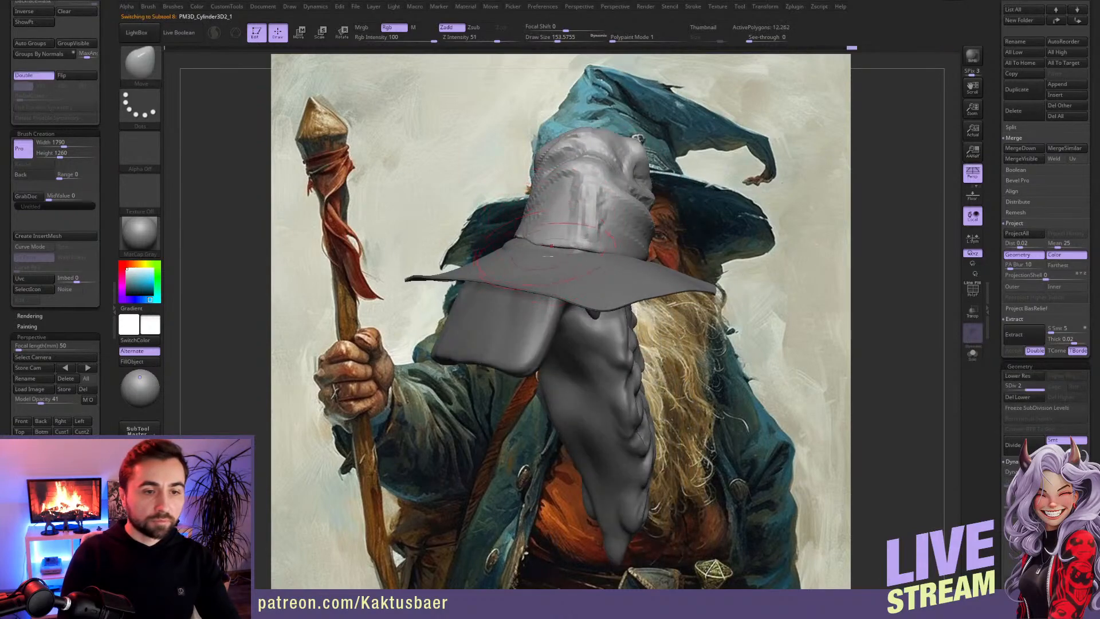
Step: Make the brim active and shape its back edge with the Move brush at a draw size of about 176
left_click(547, 255, "alt")
key("s")
left_click_drag(547, 254, 552, 254)
mouse_move(552, 253)
right_mouse_down()
mouse_move(471, 246)
mouse_move(681, 254)
mouse_move(676, 287)
mouse_move(712, 295)
mouse_move(690, 273)
mouse_move(726, 270)
right_mouse_up()
key("s")
left_click_drag(649, 286, 649, 300, "shift")
mouse_move(664, 283)
right_mouse_down()
mouse_move(637, 288)
mouse_move(689, 307)
mouse_move(761, 308)
right_mouse_up()
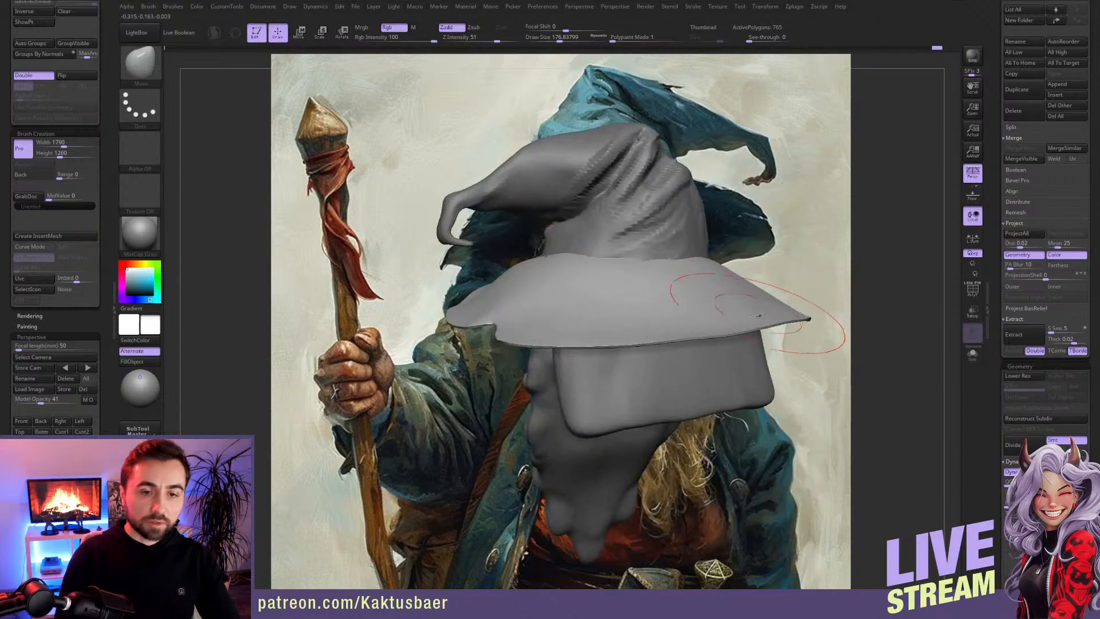
Step: Shape the side and rear edge of the hat brim with the Move brush at a draw size of about 176
left_click_drag(688, 298, 645, 297, "shift")
mouse_move(631, 264)
right_mouse_down()
mouse_move(669, 271)
mouse_move(625, 258)
mouse_move(651, 257)
mouse_move(643, 245)
mouse_move(635, 280)
mouse_move(573, 291)
mouse_move(629, 286)
mouse_move(569, 296)
right_mouse_up()
left_click(629, 270, "alt")
left_click(636, 273, "alt")
mouse_move(669, 301)
right_mouse_down()
mouse_move(638, 306)
mouse_move(708, 373)
mouse_move(644, 351)
mouse_move(692, 313)
mouse_move(662, 321)
mouse_move(656, 300)
mouse_move(694, 324)
mouse_move(721, 298)
mouse_move(633, 320)
mouse_move(576, 278)
right_mouse_up()
Step: Make the beard active, adjust its form with the Move brush at a draw size of about 90, and raise its subdivision level
left_click(635, 372, "alt")
left_click(670, 299, "alt")
key("bracketleft")
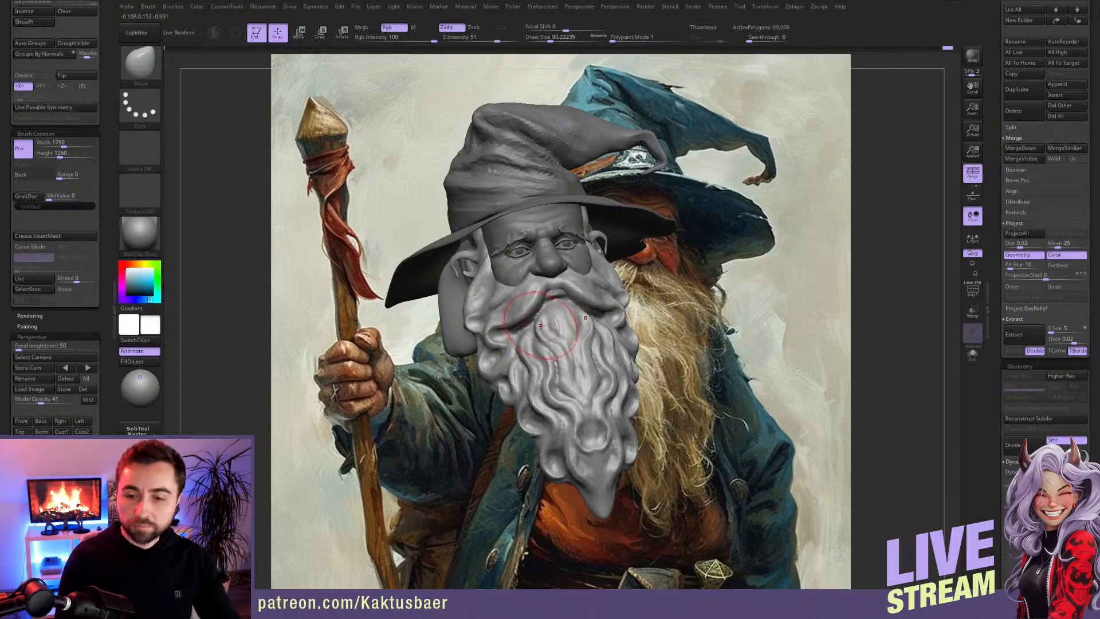
mouse_move(574, 281)
right_mouse_down("alt")
mouse_move(503, 288)
mouse_move(478, 258)
mouse_move(450, 258)
mouse_move(475, 262)
mouse_move(452, 290)
right_mouse_up("alt")
key("d")
mouse_move(452, 252)
right_mouse_down("ctrl")
mouse_move(460, 267)
mouse_move(425, 264)
right_mouse_up("ctrl")
Step: Build up the forehead above the brows with the ClayBuildup brush at a draw size of about 16
key("s")
key("b")
key("c")
key("b")
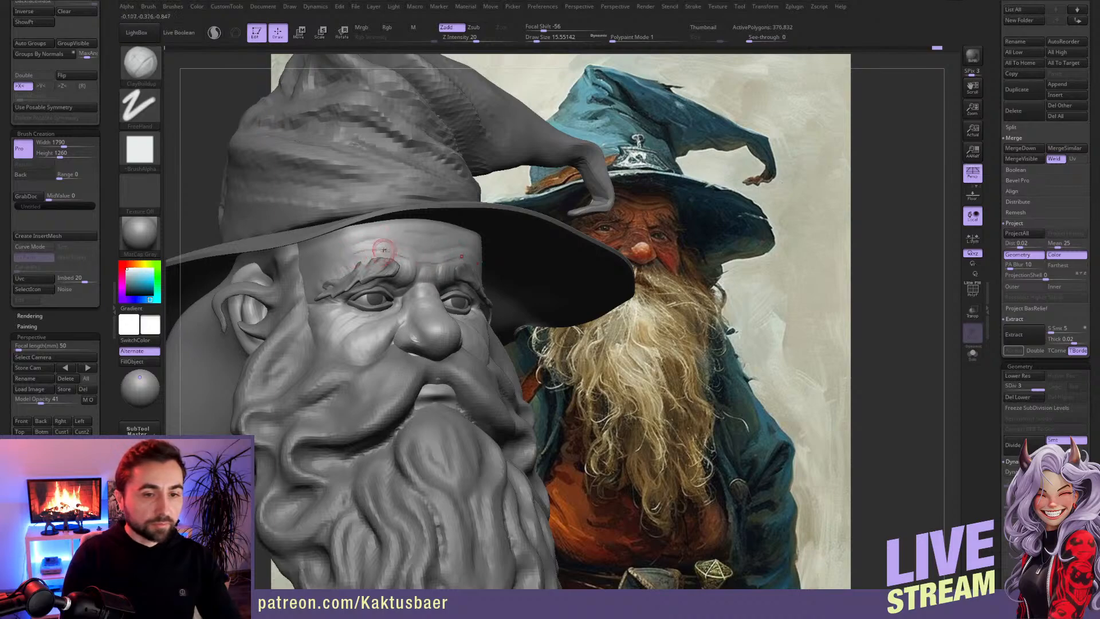
key("ctrl")
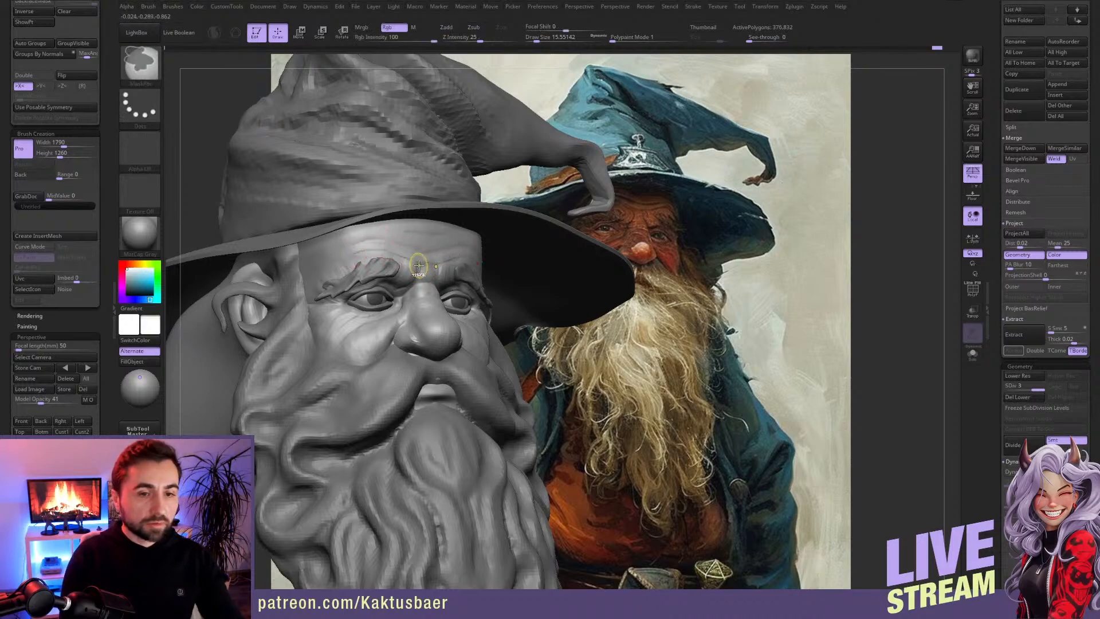
Step: Restore the matched camera view with the painting overlaid and carve forehead wrinkles with DamStandard at a draw size of about 9
left_click(21, 421)
left_click(63, 431)
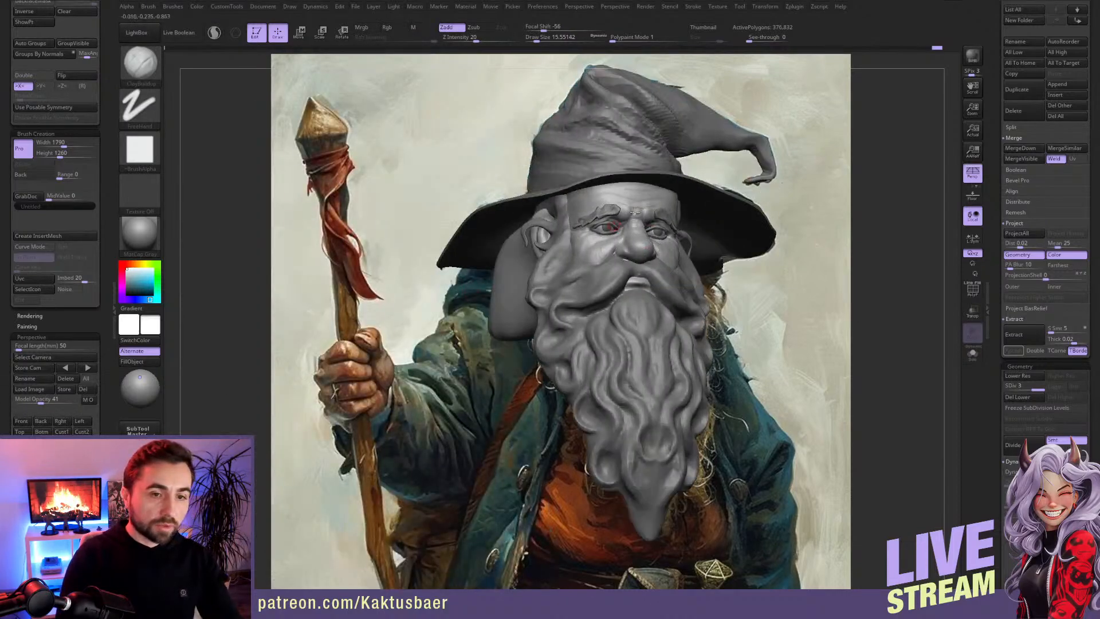
key("shift+z")
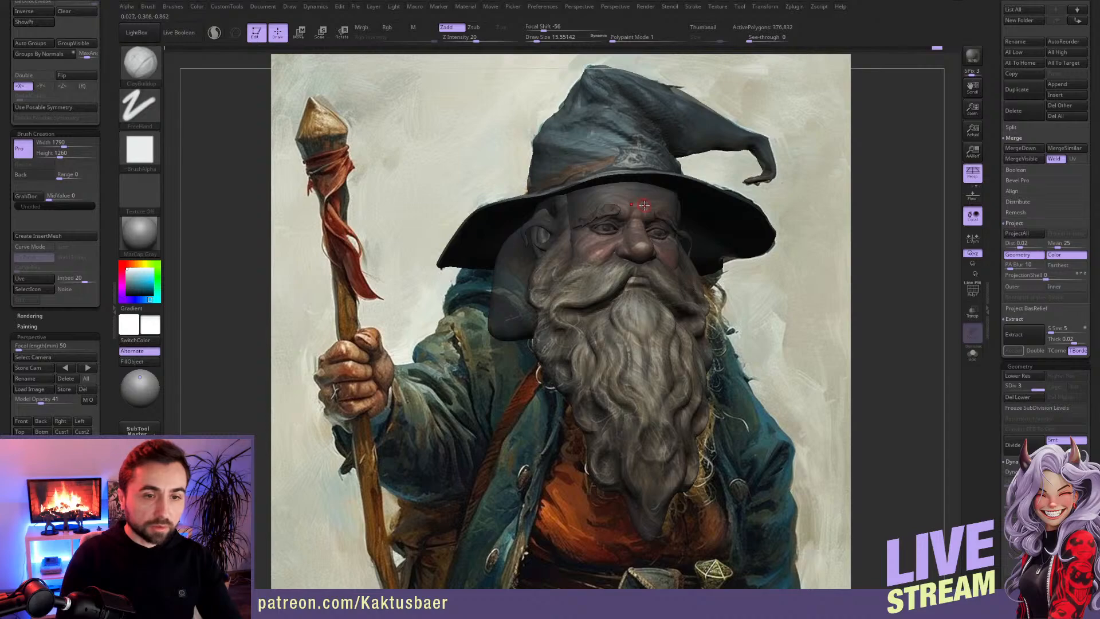
key("b")
key("d")
key("s")
key("s")
left_click(637, 208)
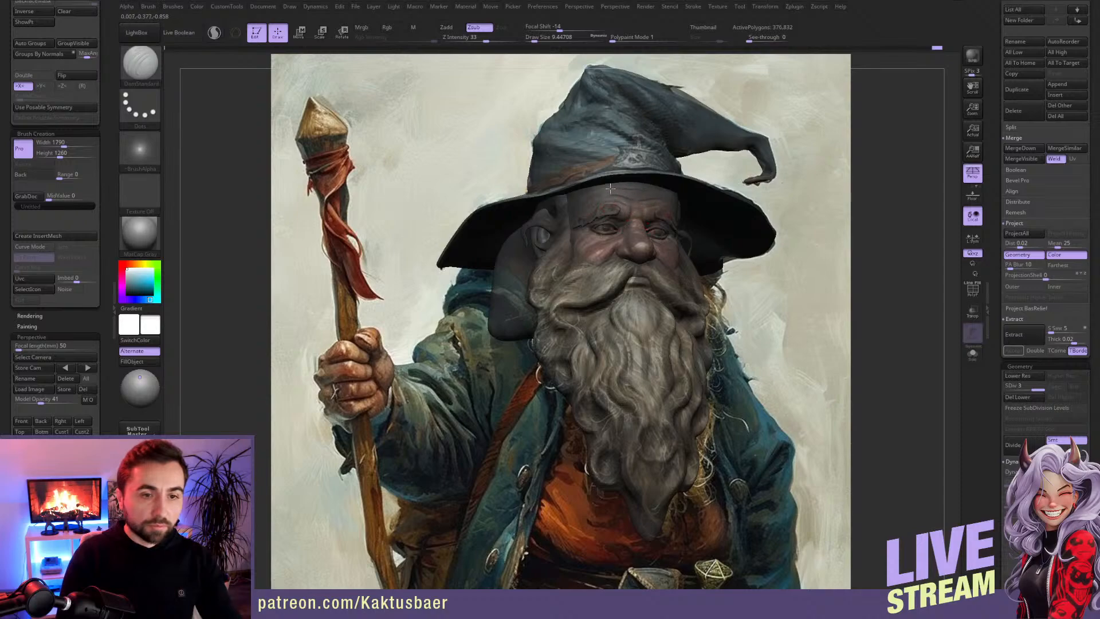
Step: Carve the frown lines between the eyebrows with the DamStandard brush
mouse_move(609, 229)
right_mouse_down("alt")
mouse_move(617, 222)
mouse_move(621, 251)
mouse_move(471, 249)
mouse_move(453, 264)
right_mouse_up("alt")
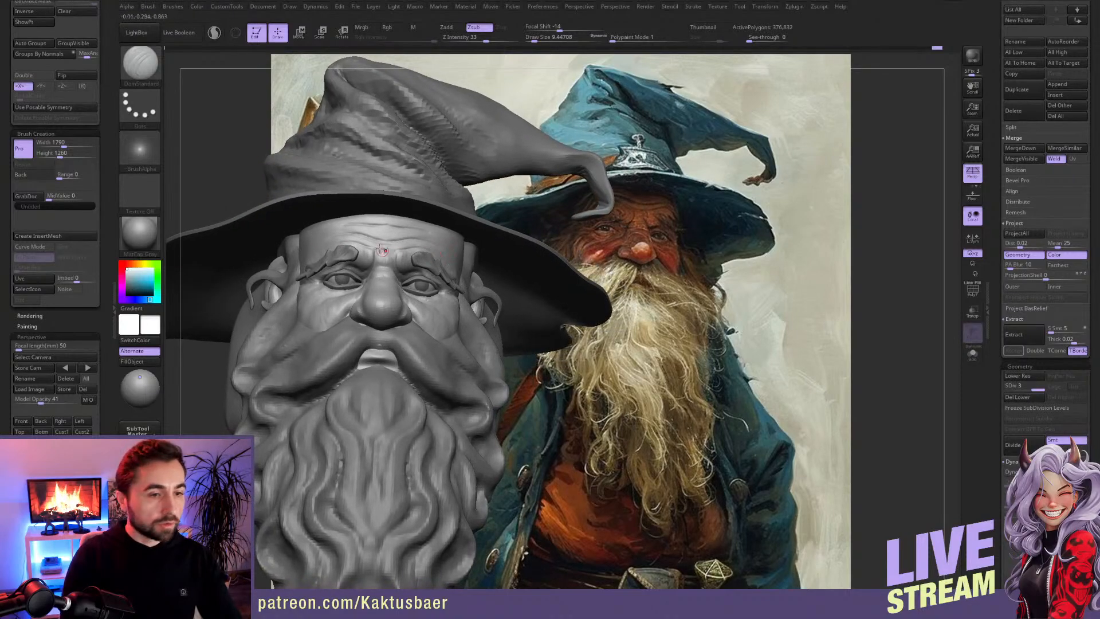
mouse_move(383, 243)
right_mouse_down()
mouse_move(401, 252)
mouse_move(400, 275)
right_mouse_up()
left_click_drag(398, 275, 401, 272, "shift")
right_click_drag(370, 259, 397, 262)
Step: Add volume between the forehead wrinkles with the ClayBuildup brush at a draw size of about 16
key("bracketright")
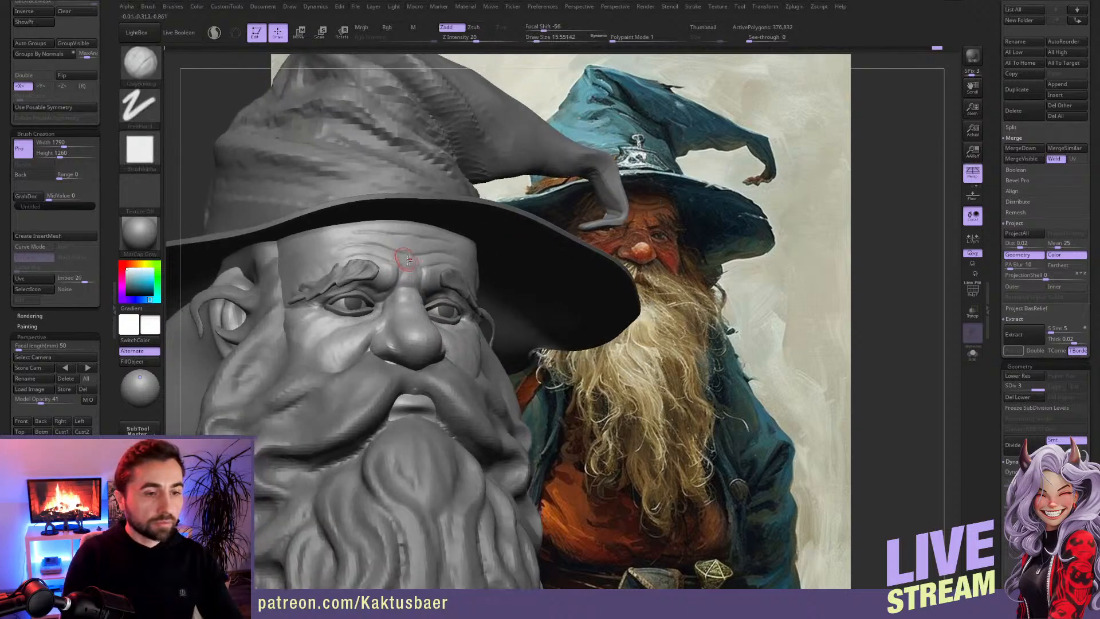
mouse_move(339, 252)
right_mouse_down()
mouse_move(337, 267)
mouse_move(306, 259)
mouse_move(340, 239)
mouse_move(331, 241)
right_mouse_up()
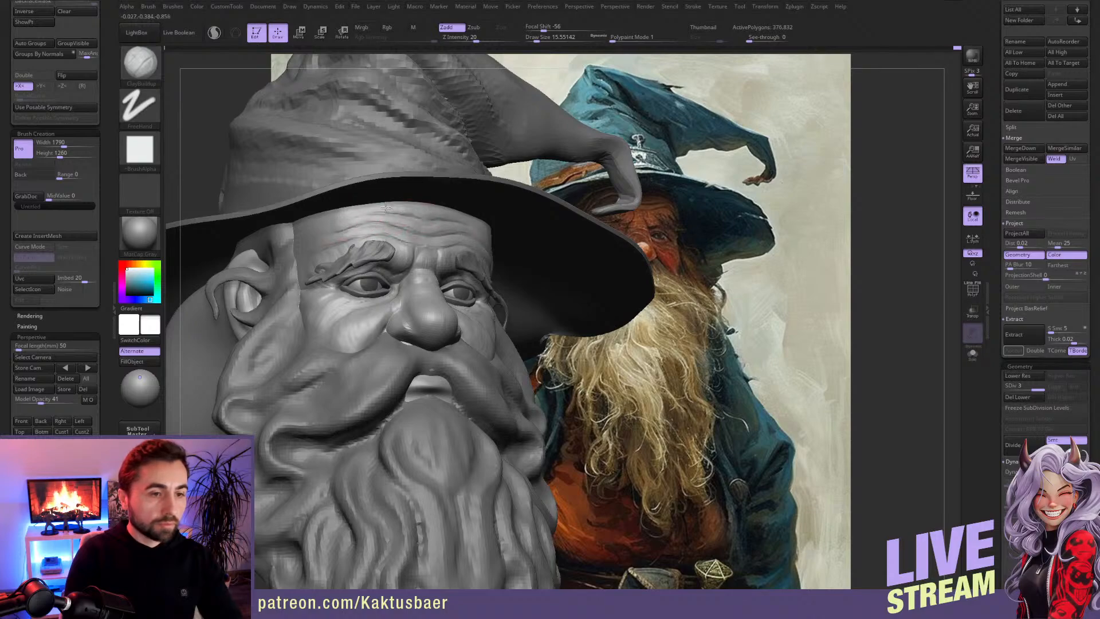
right_click_drag(412, 229, 382, 212)
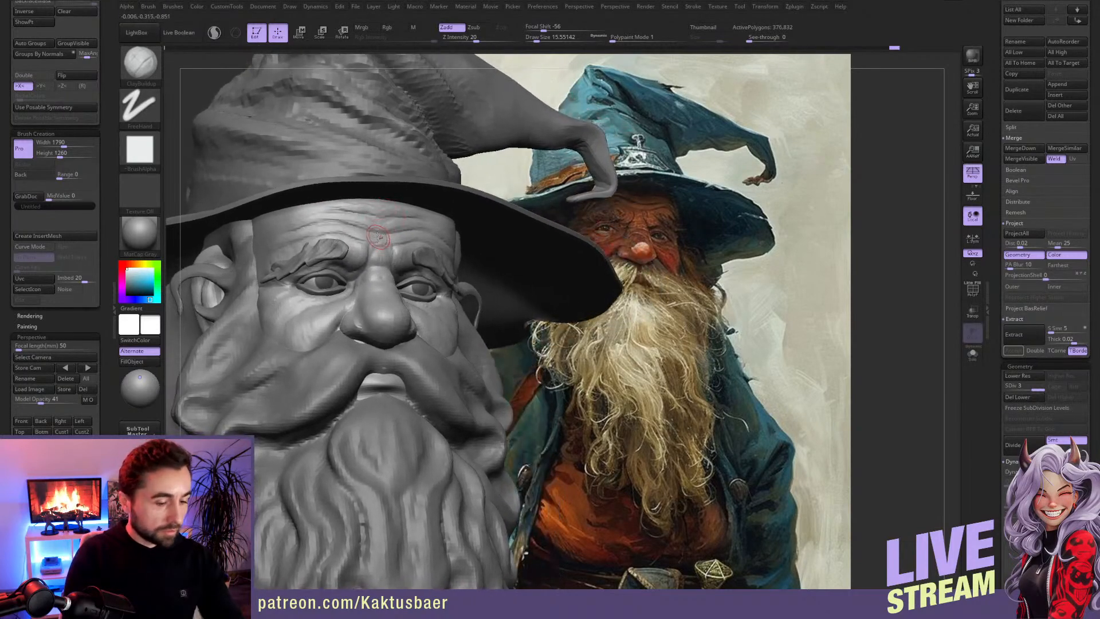
Step: Reshape the middle of the forehead with the Move brush, enlarging the draw size from about 37 to 51
key("b")
key("d")
key("s")
key("b")
key("m")
key("v")
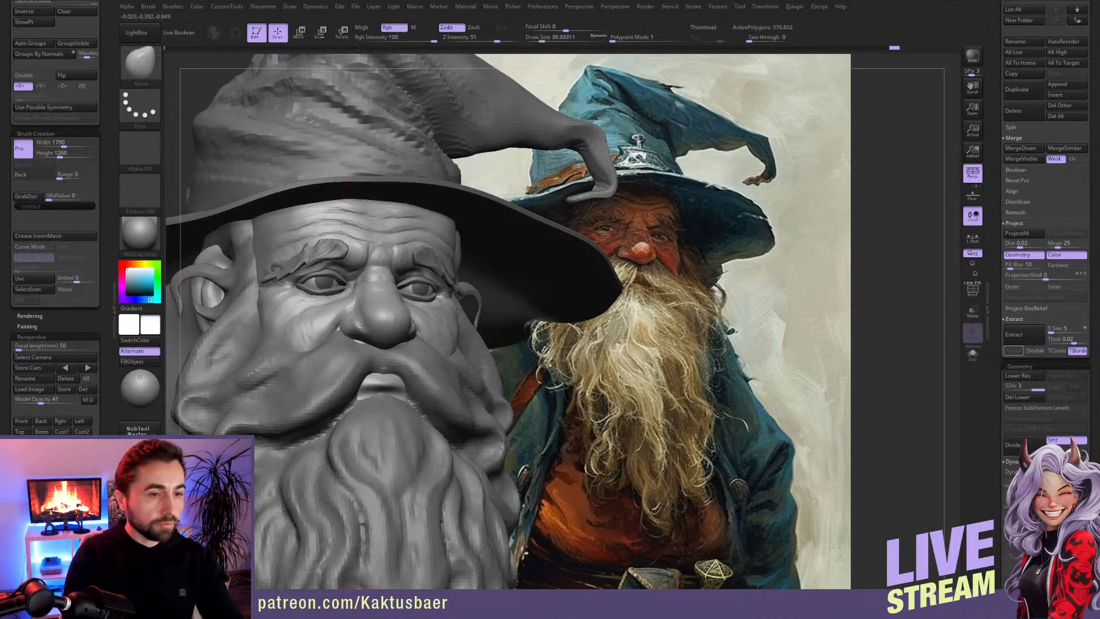
right_click_drag(373, 214, 372, 207)
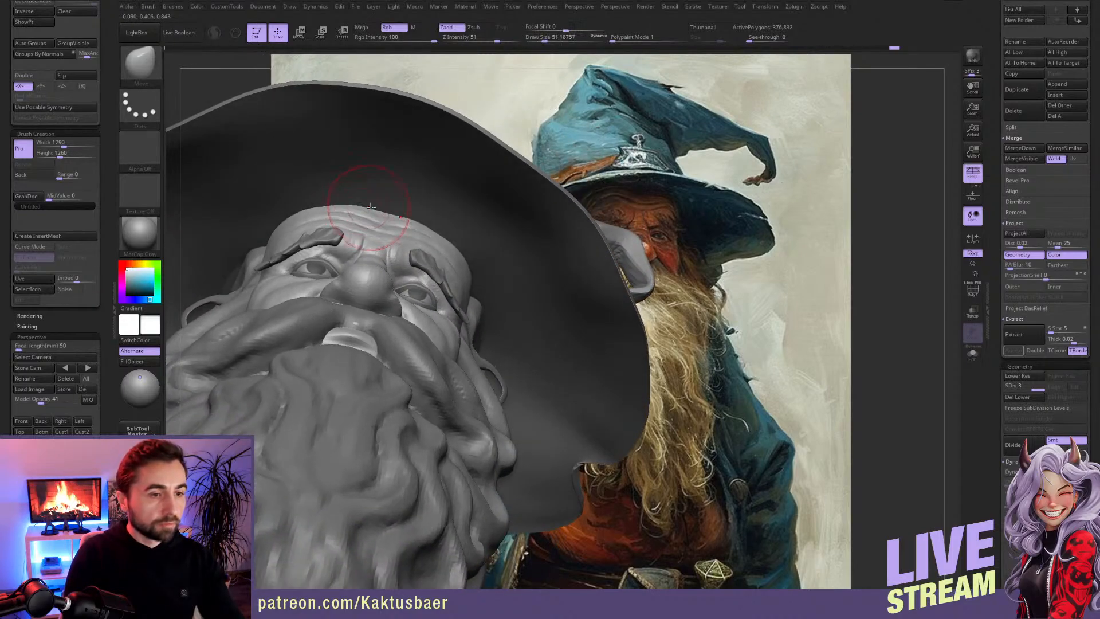
left_click_drag(366, 208, 365, 215)
Step: Adjust the side of the forehead with the Move brush at a draw size of about 51, checking the head in isolation
mouse_move(283, 223)
right_mouse_down()
mouse_move(310, 236)
mouse_move(303, 242)
right_mouse_up()
key("alt+s")
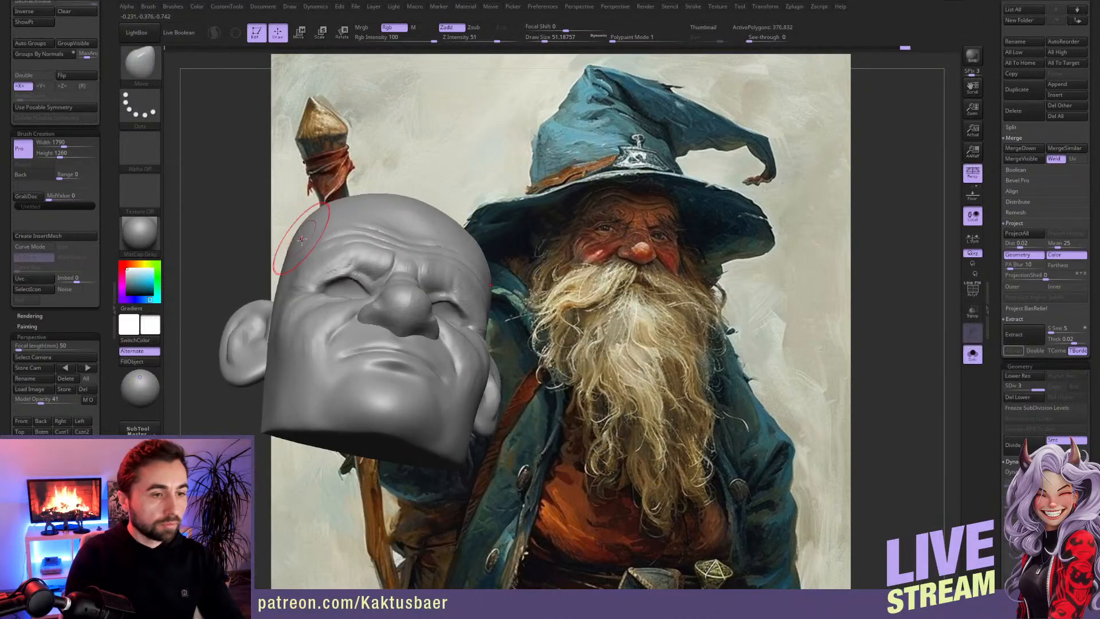
key("alt+s")
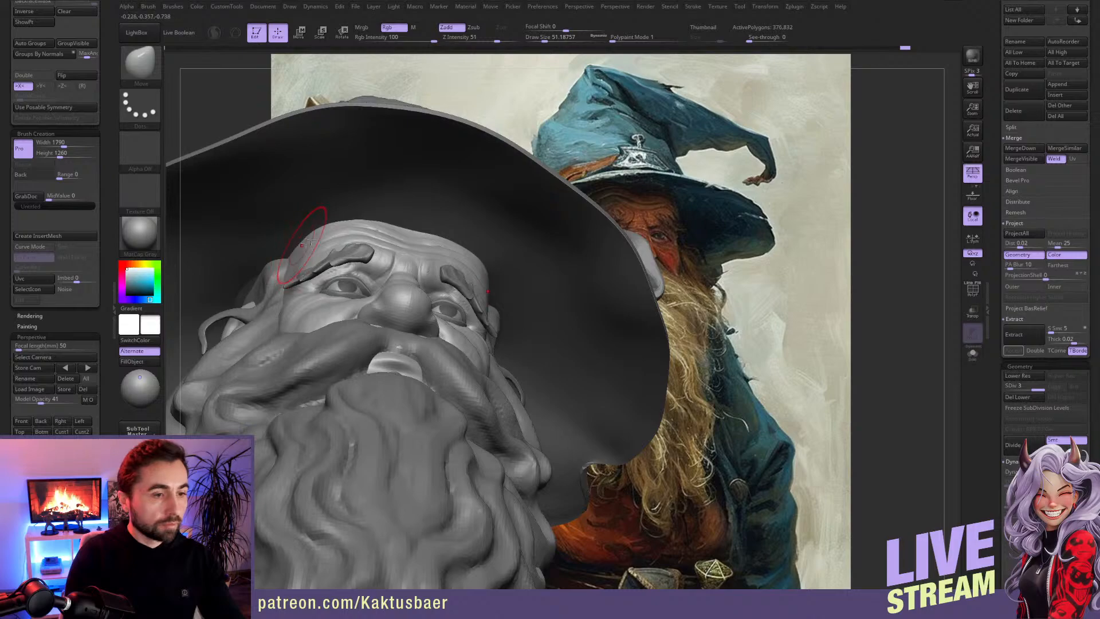
right_click_drag(306, 244, 307, 245)
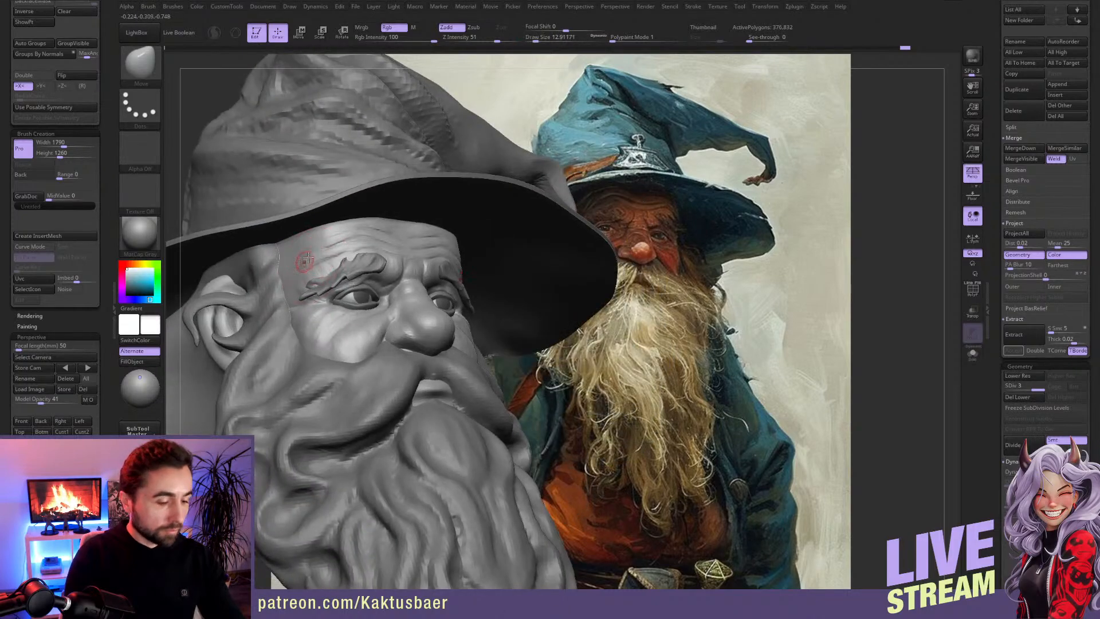
Step: Build up the temple and the area above the outer eyebrow with ClayBuildup at a draw size of about 18
key("b")
key("c")
key("b")
left_click_drag(324, 249, 313, 252)
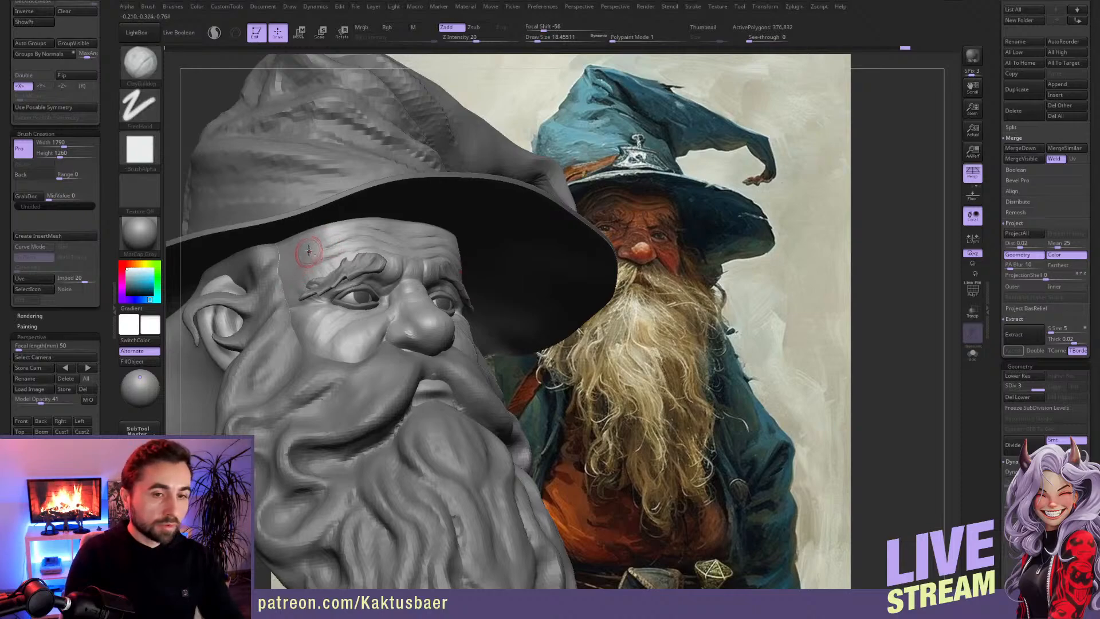
right_click_drag(309, 252, 288, 272)
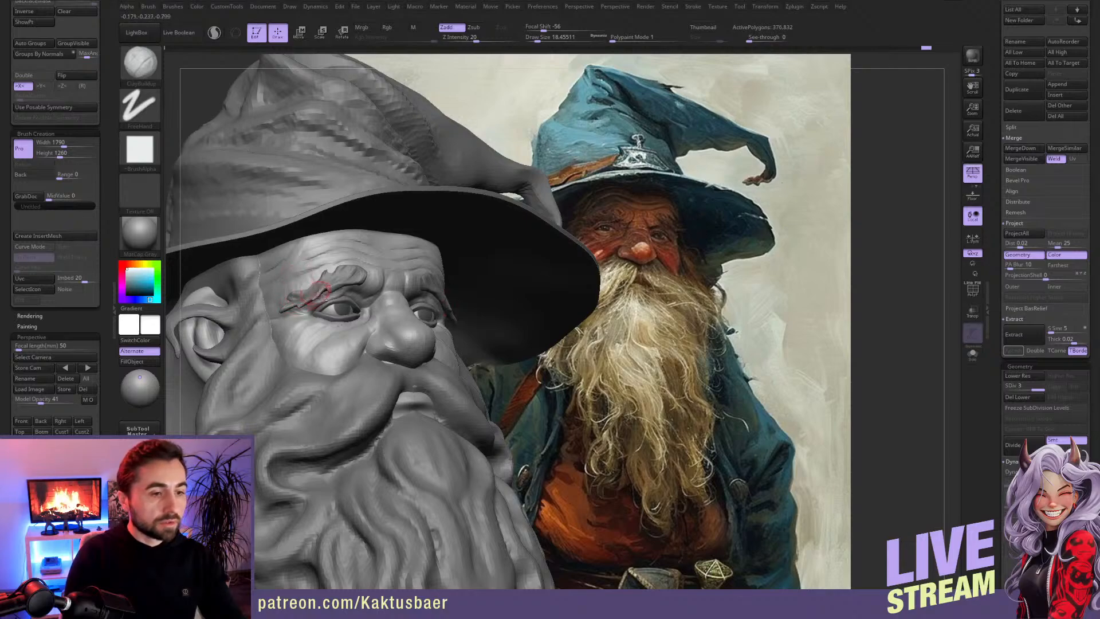
left_click_drag(290, 298, 362, 256)
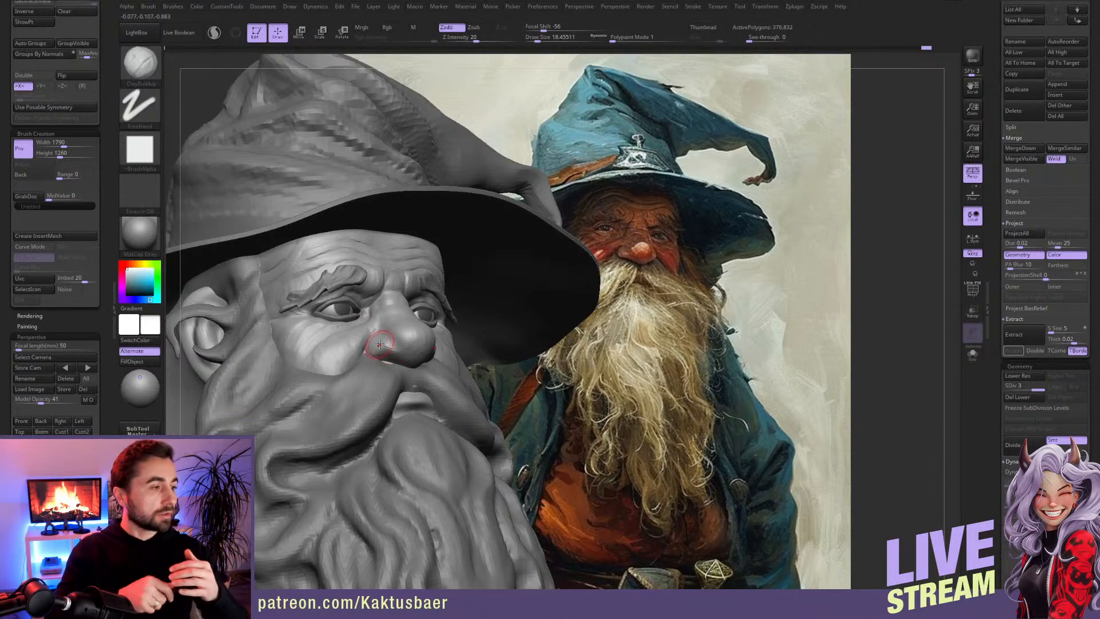
Step: Refine the nostril wing and adjoining cheek with the ClayBuildup and Move brushes at draw sizes between about 14 and 22
mouse_move(385, 326)
right_mouse_down()
mouse_move(381, 338)
mouse_move(422, 348)
right_mouse_up()
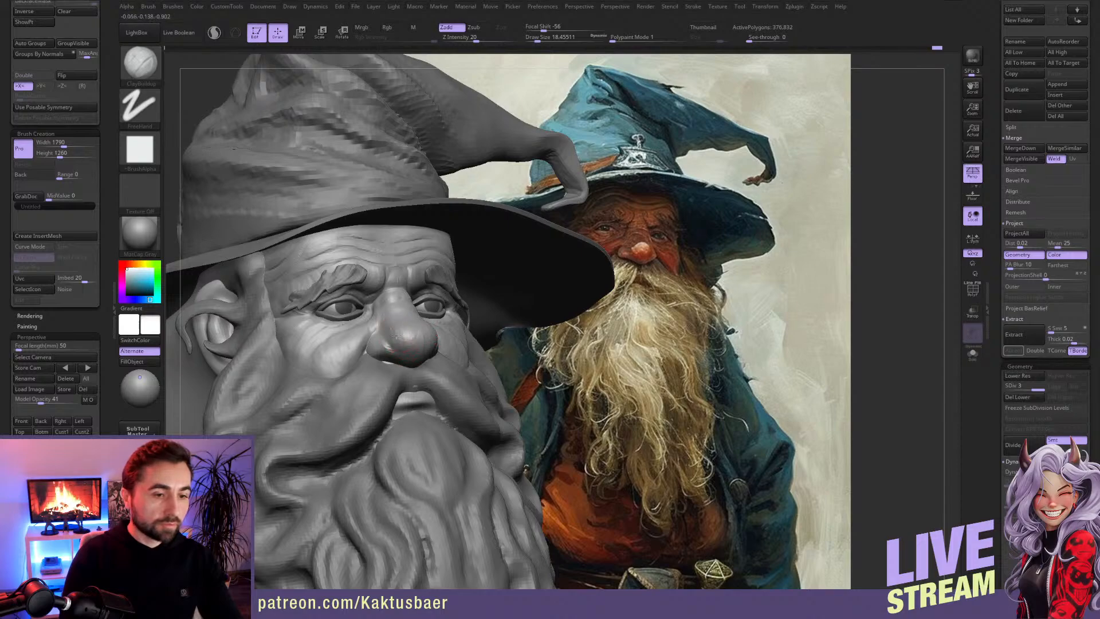
key("b")
key("m")
key("v")
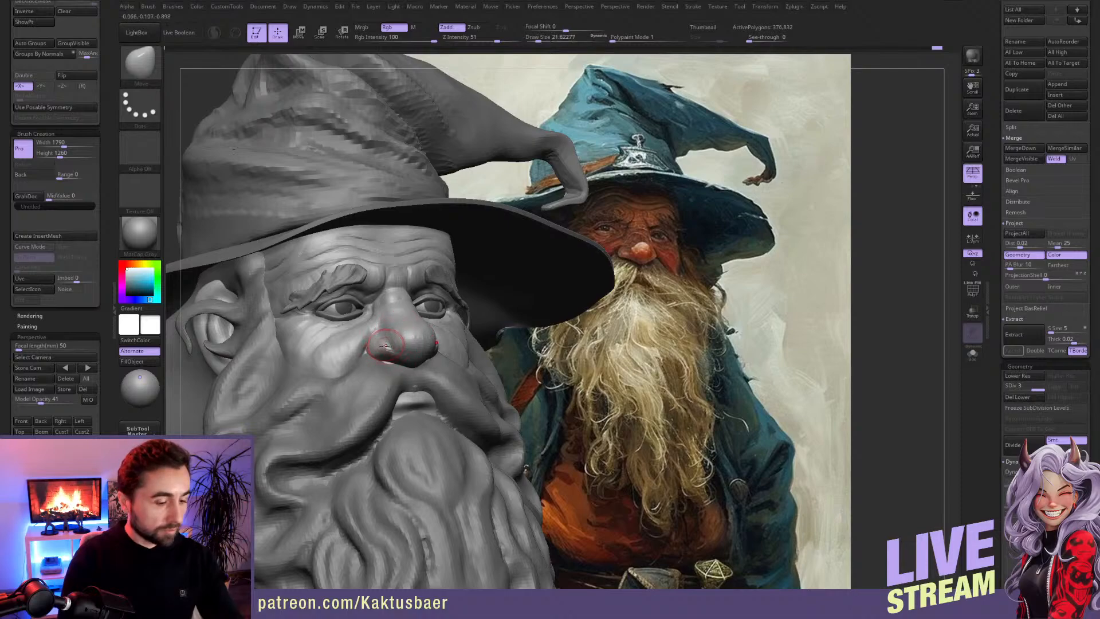
key("b")
key("c")
key("b")
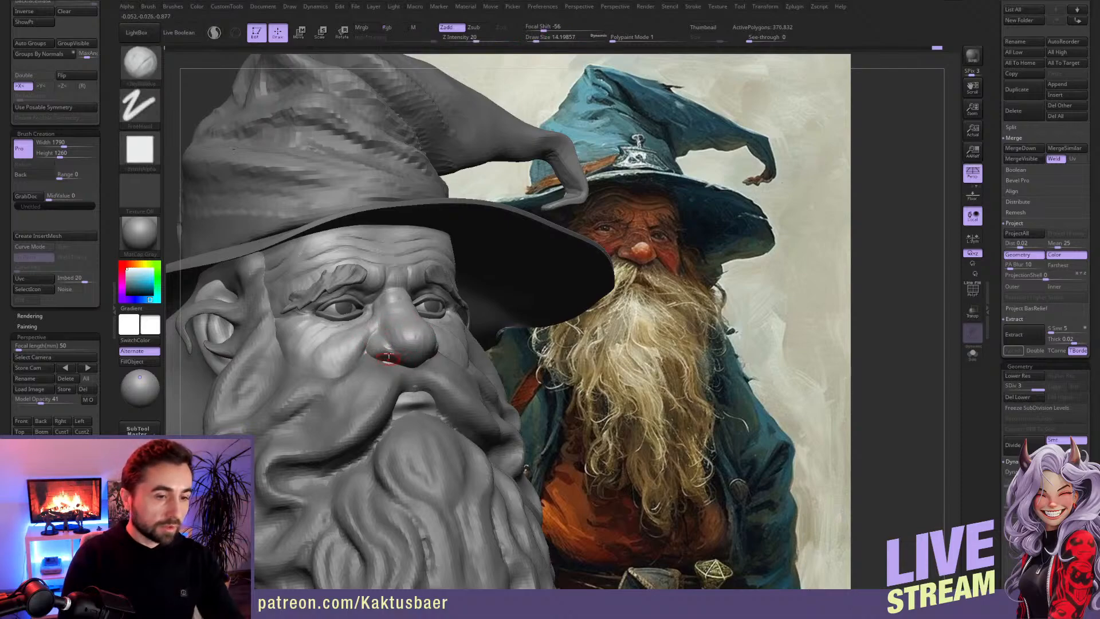
right_click_drag(357, 346, 333, 340, "alt")
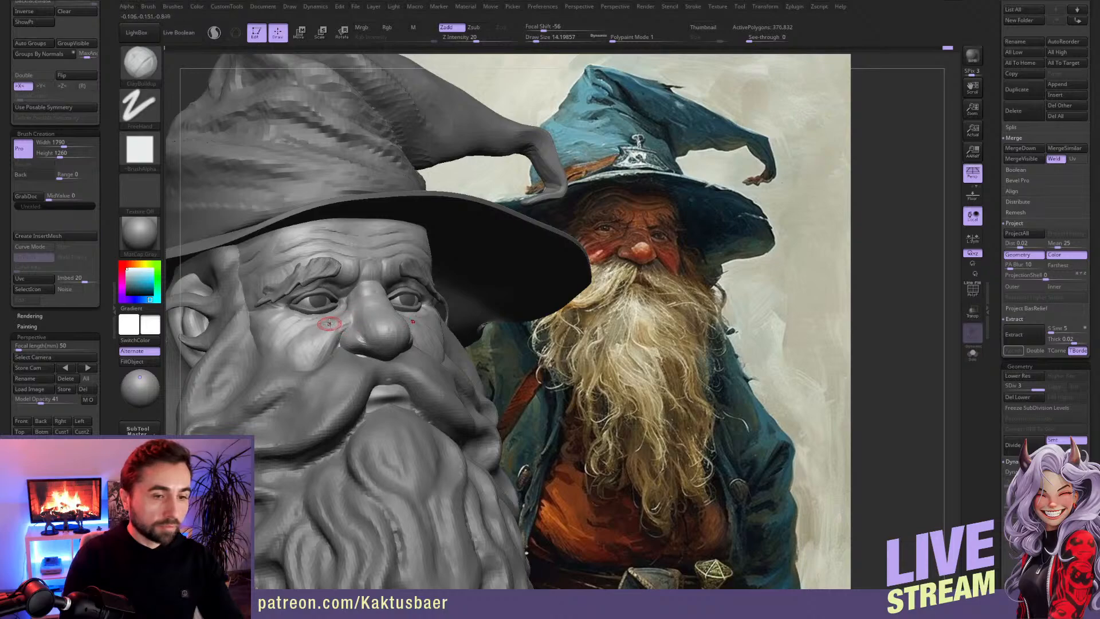
Step: Adjust the cheek area beneath the eye with the Move brush, setting the draw size to about 29
key("b")
key("m")
key("v")
key("bracketright")
key("bracketright")
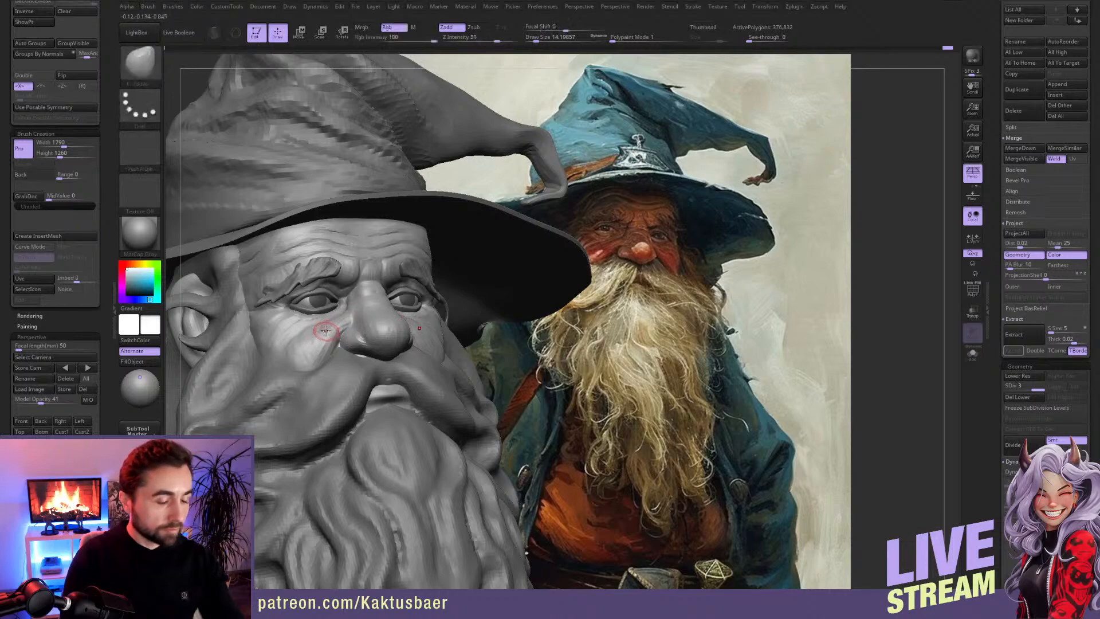
key("bracketleft")
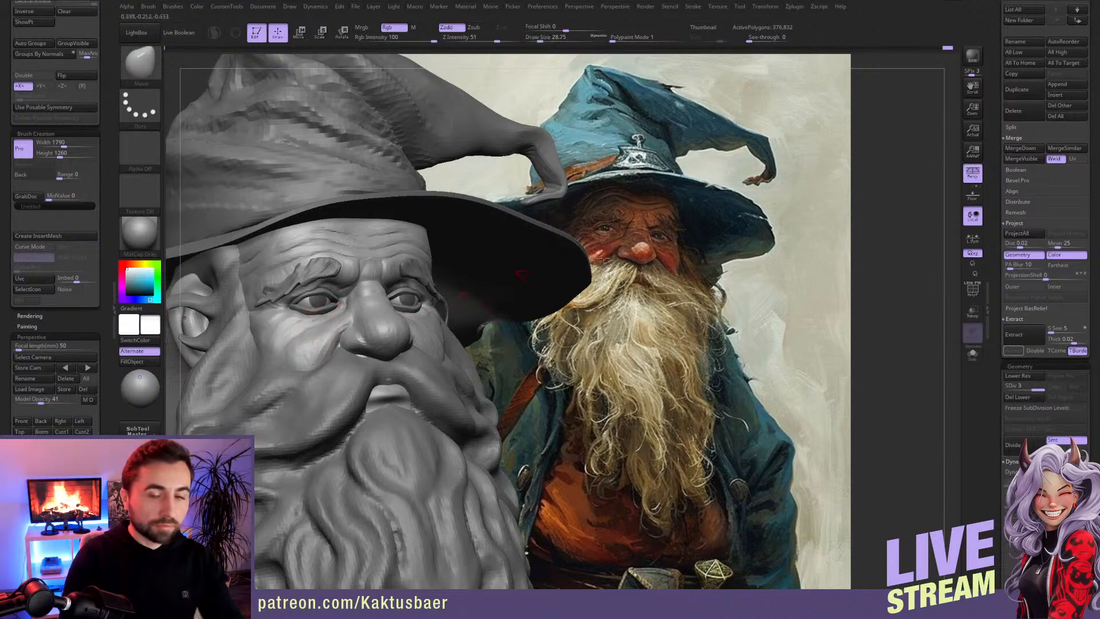
Step: Move the head subtool PolySphere two places down in the subtool order, above PM3D_Sphere3D2
scroll(995, 266, "up", 5)
scroll(996, 265, "up", 2)
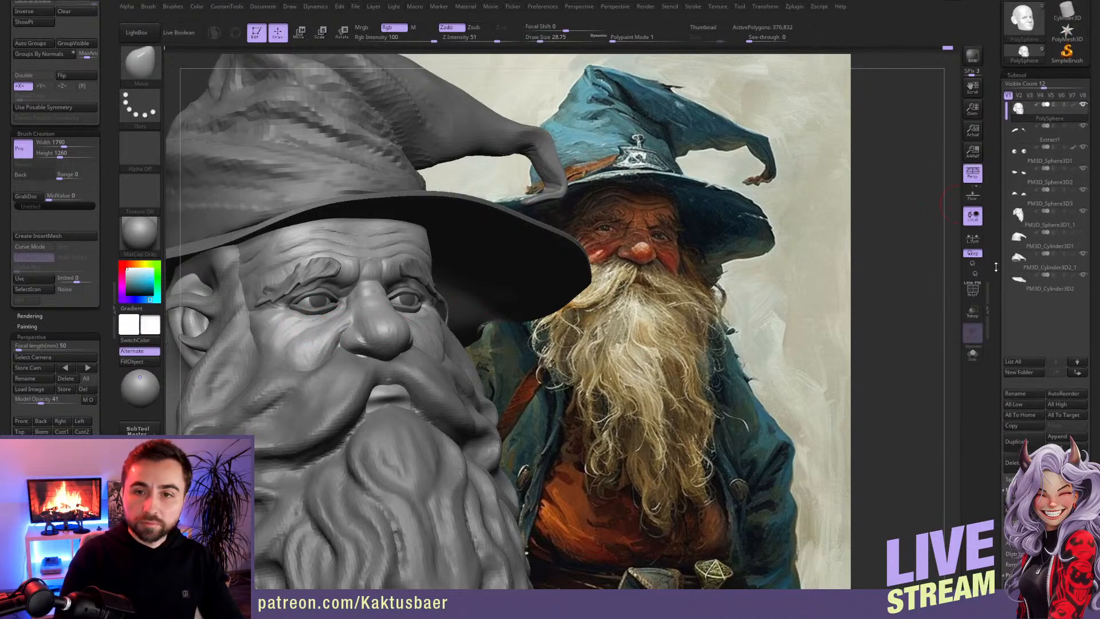
key("ctrl+Down")
key("ctrl+Down")
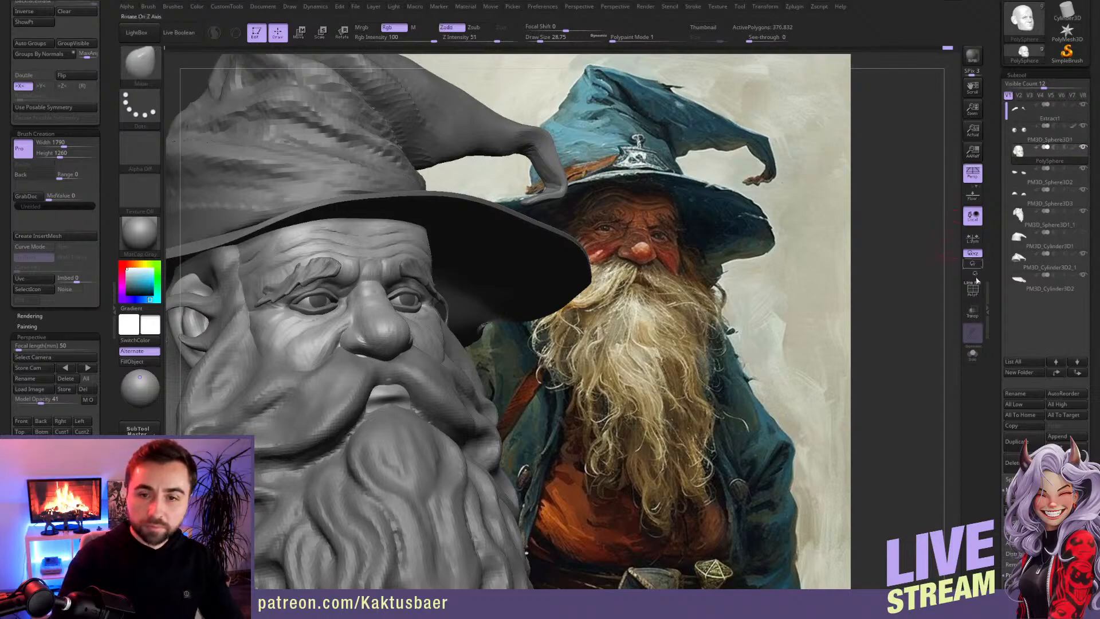
Step: Try to merge the head subtool down into PM3D_Sphere3D2
scroll(1024, 428, "down", 5)
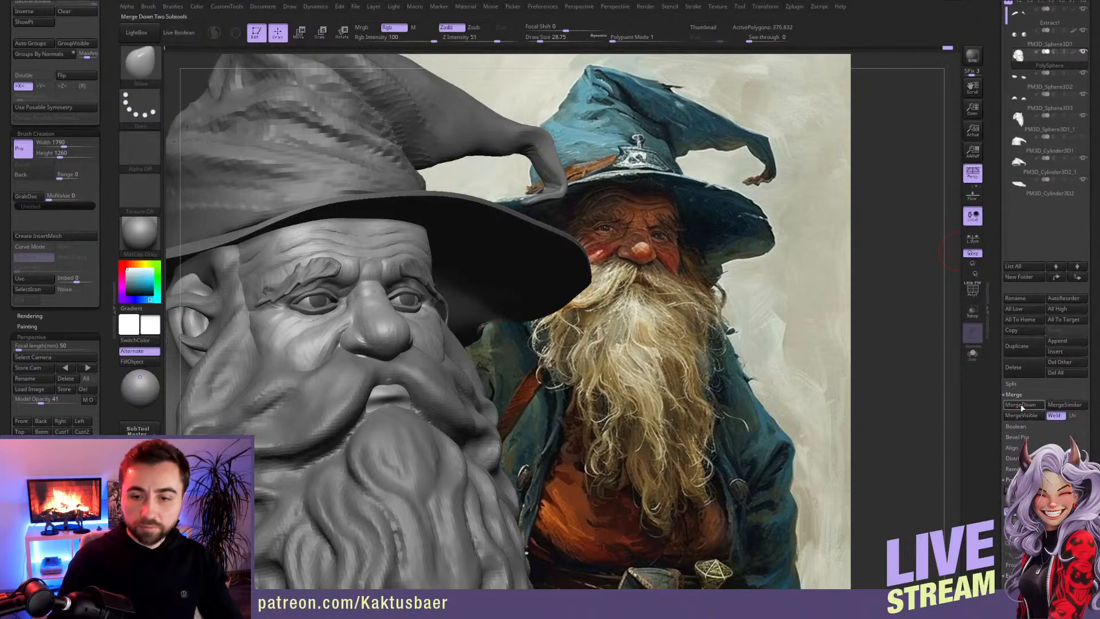
left_click(1022, 405)
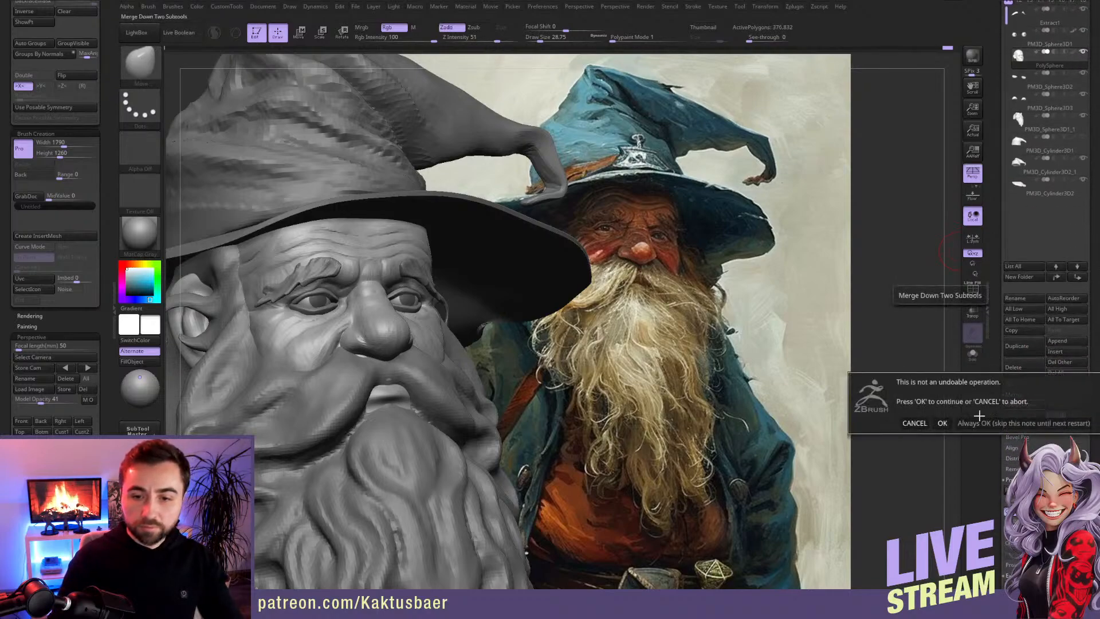
left_click(943, 423)
Step: Check the subtools PM3D_Sphere3D2 and PM3D_Sphere3D3 around the eyes and make the head active again
scroll(1000, 383, "down", 8)
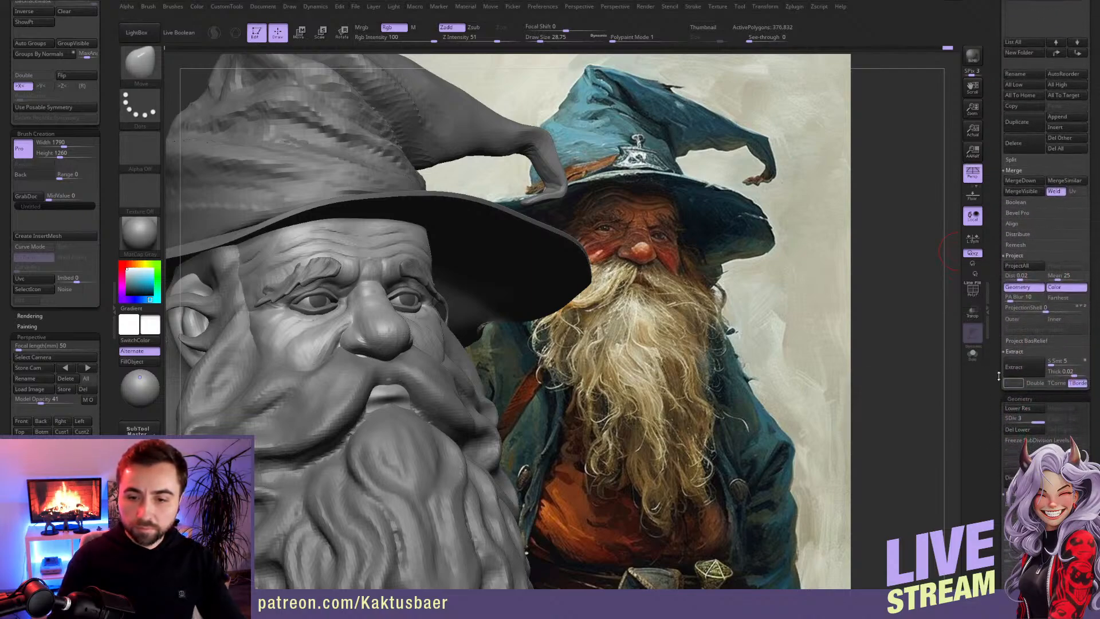
scroll(996, 408, "up", 1)
scroll(995, 407, "up", 5)
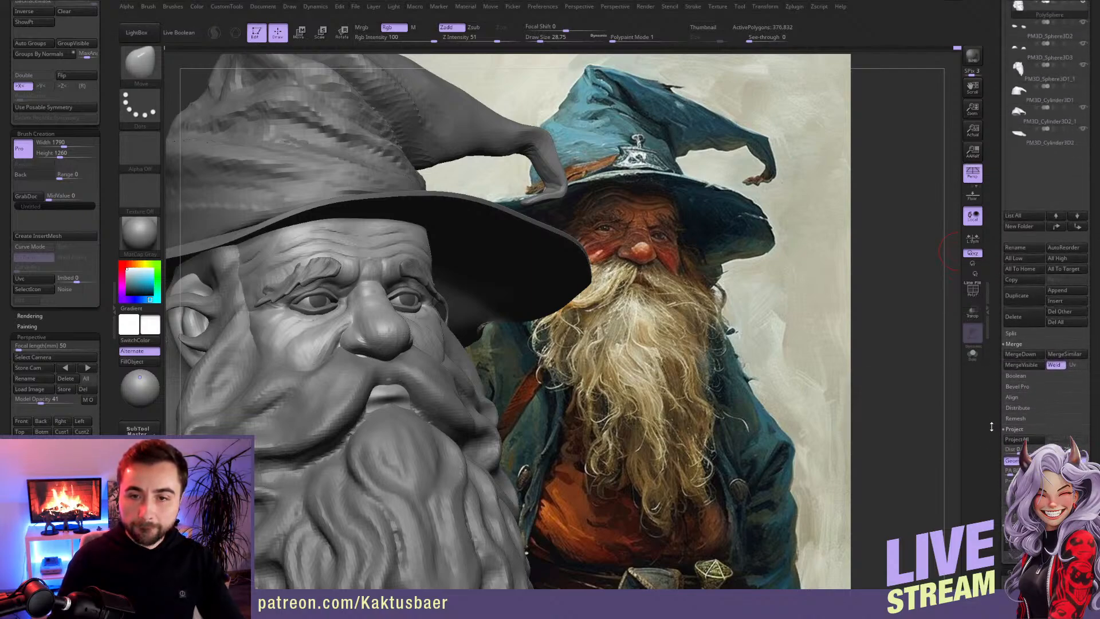
scroll(990, 429, "up", 1)
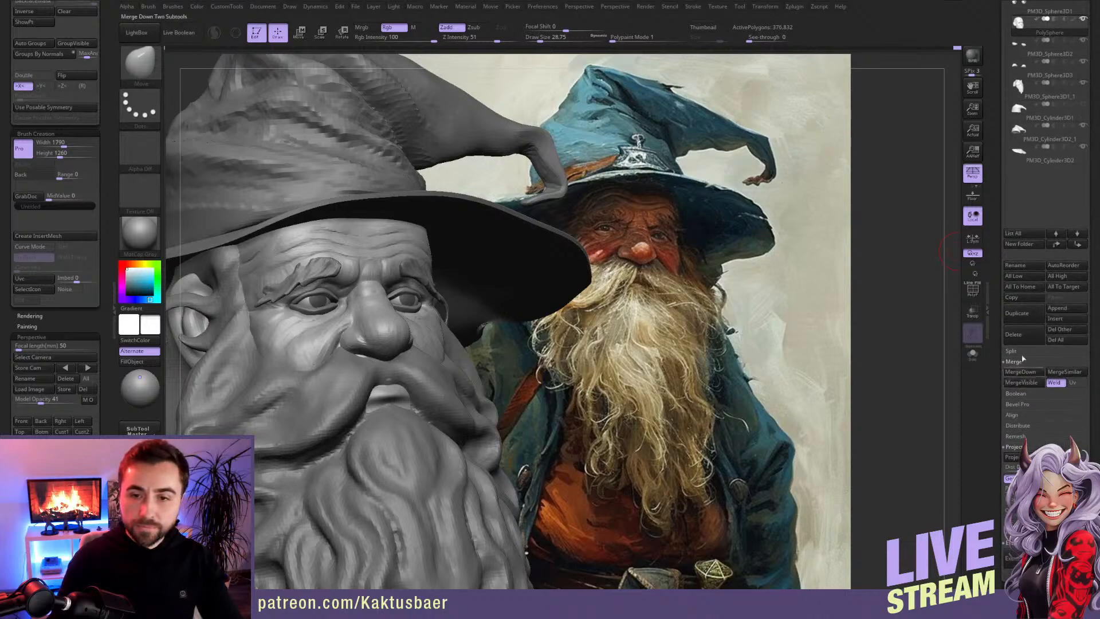
left_click(1042, 62)
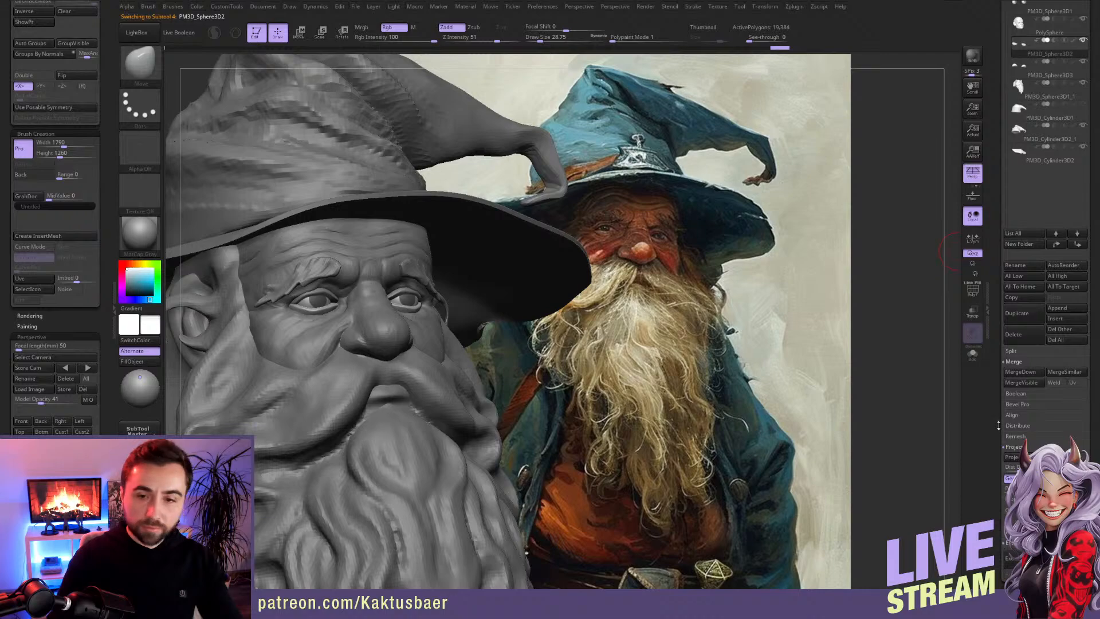
key("ctrl+d")
key("ctrl+d")
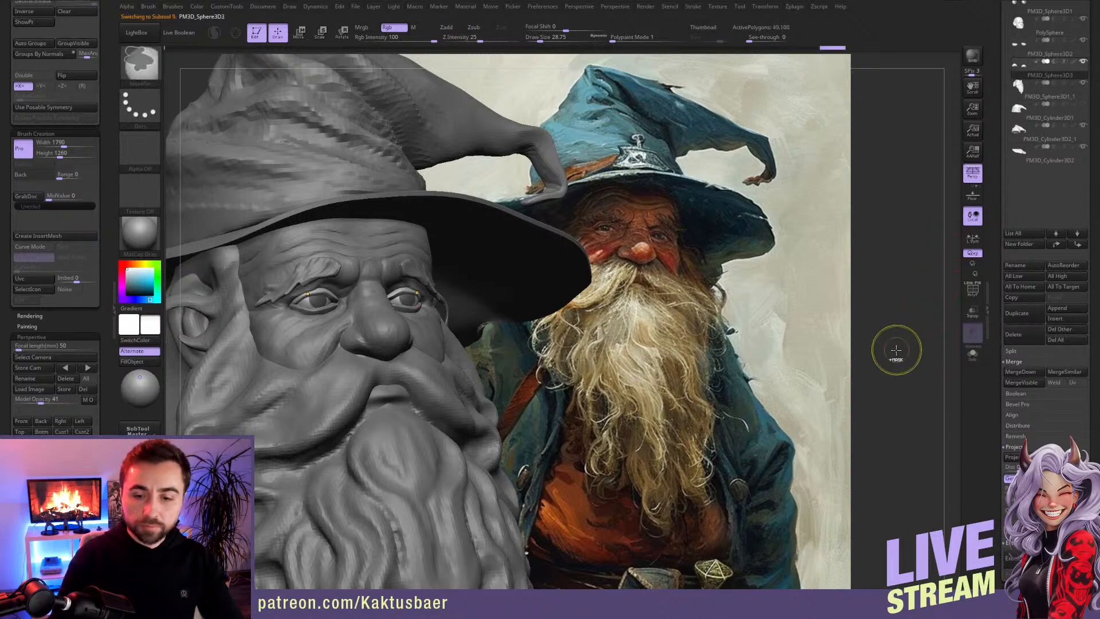
left_click(1045, 34)
left_click(1045, 33)
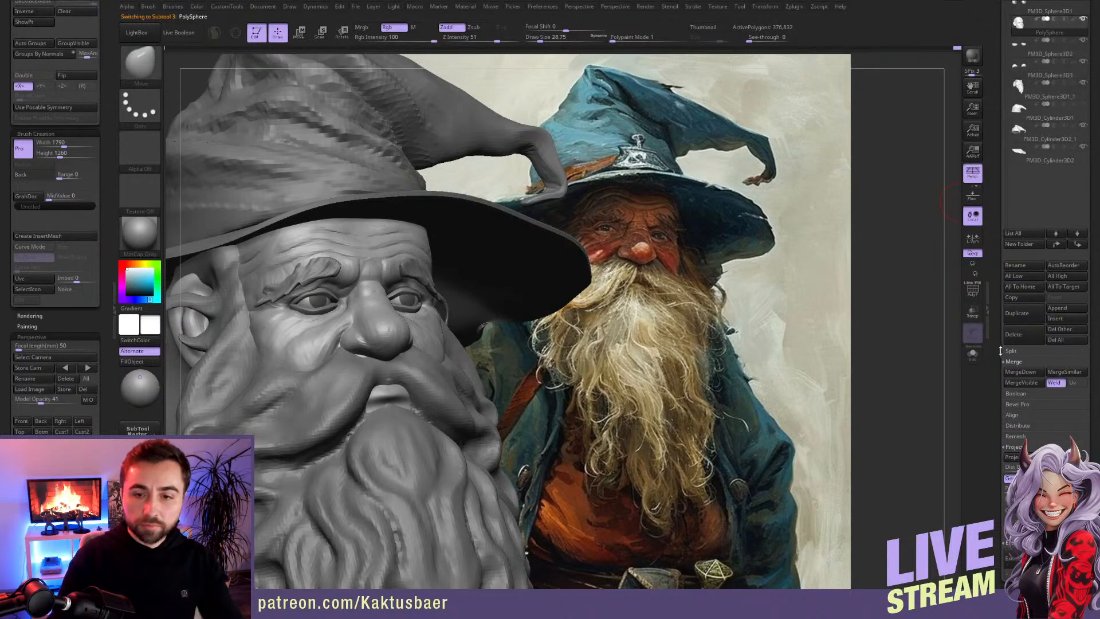
scroll(990, 359, "down", 3)
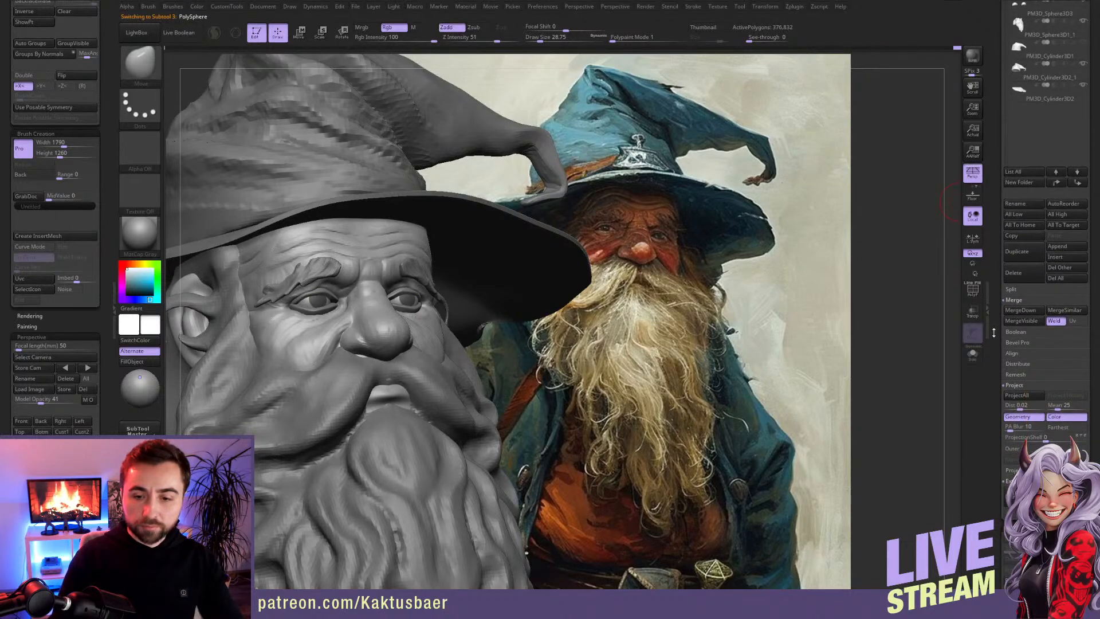
Step: Delete the head's lower subdivision levels, check the geometry settings of PM3D_Sphere3D2, and make the head active again
key("ctrl")
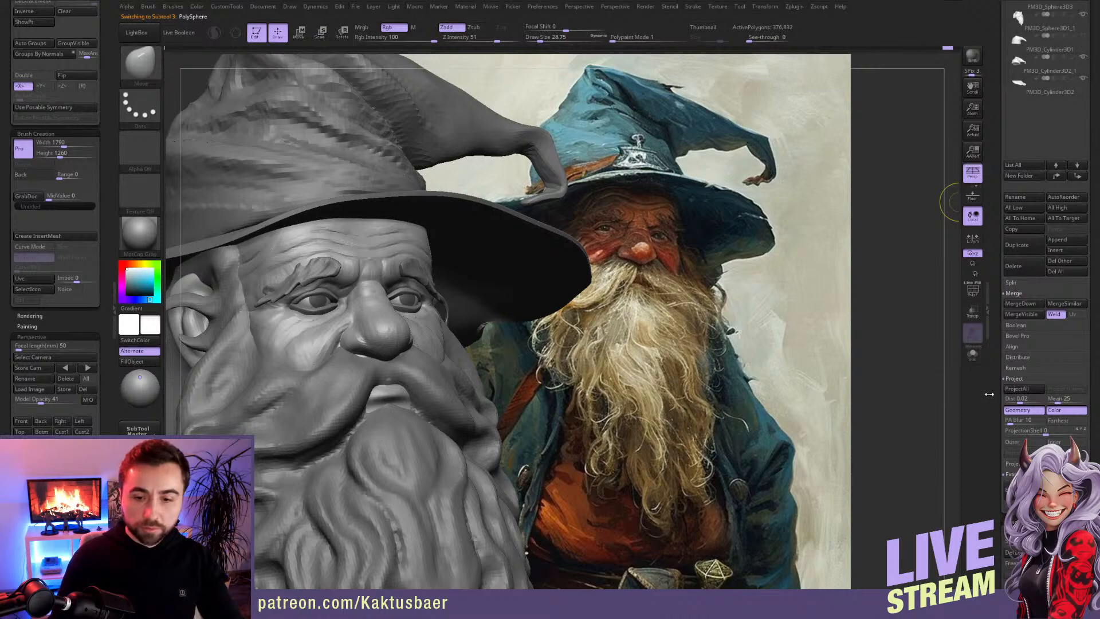
left_click_drag(996, 549, 995, 449)
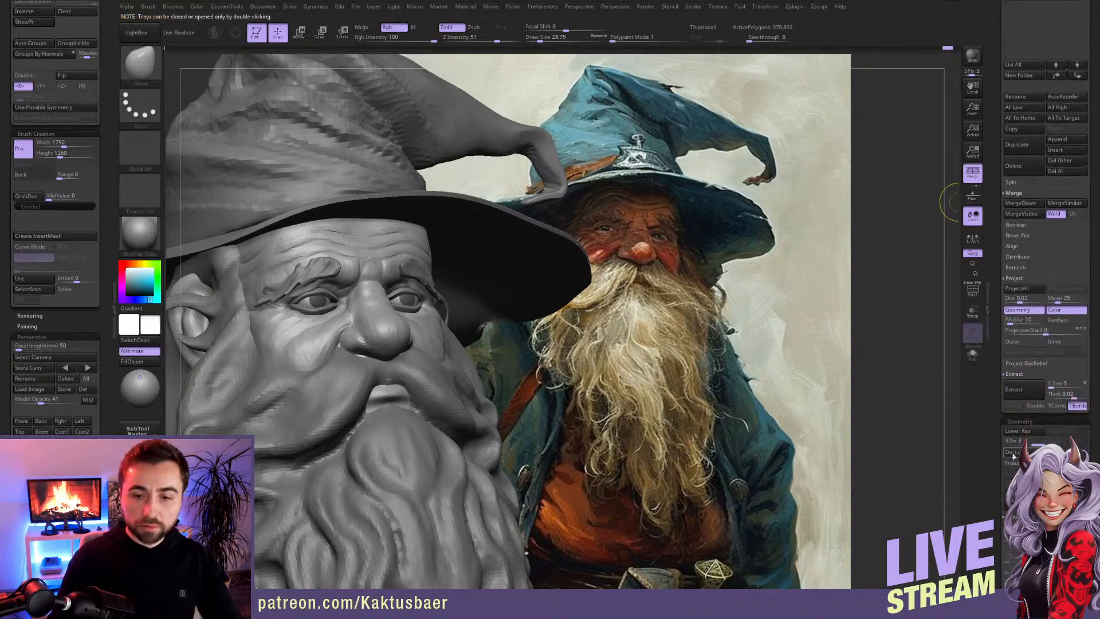
scroll(1035, 144, "up", 10)
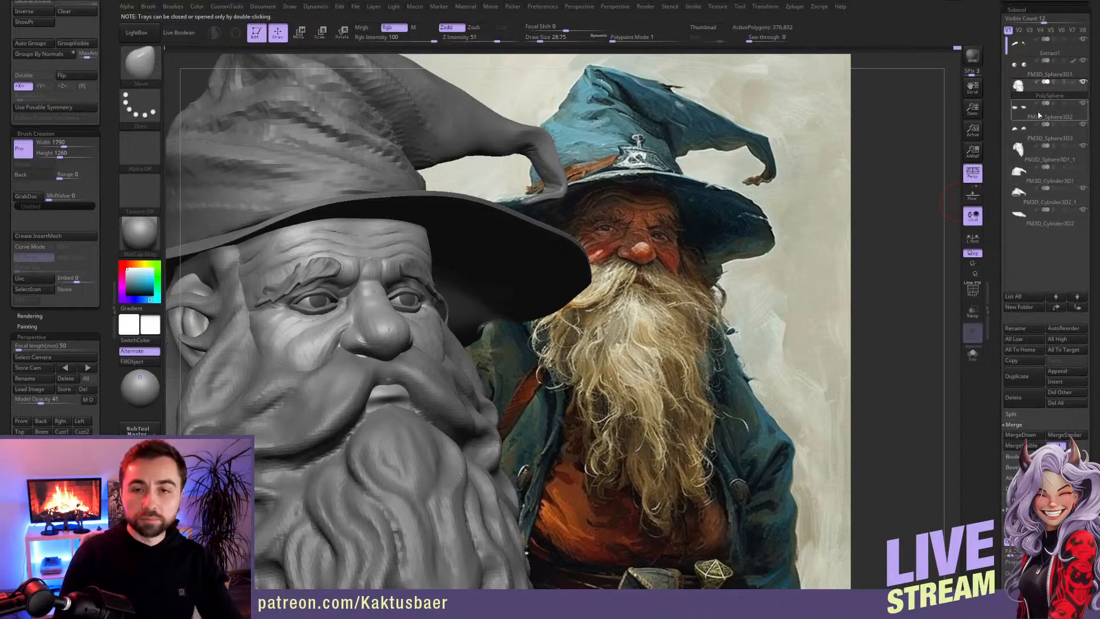
mouse_move(1022, 118)
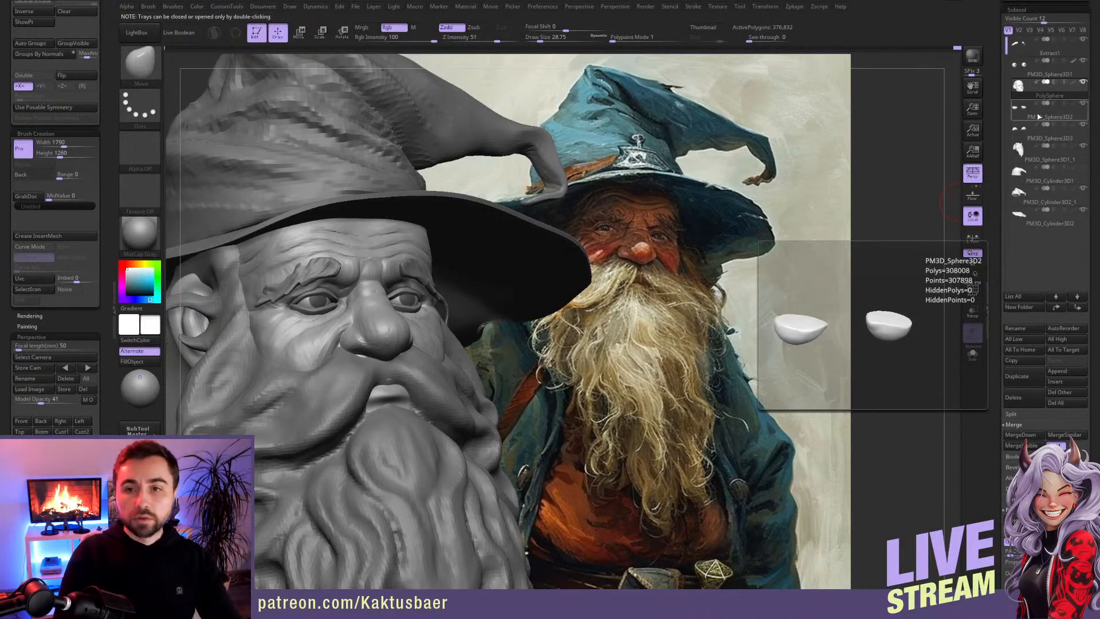
left_click(1022, 117)
scroll(1000, 313, "down", 8)
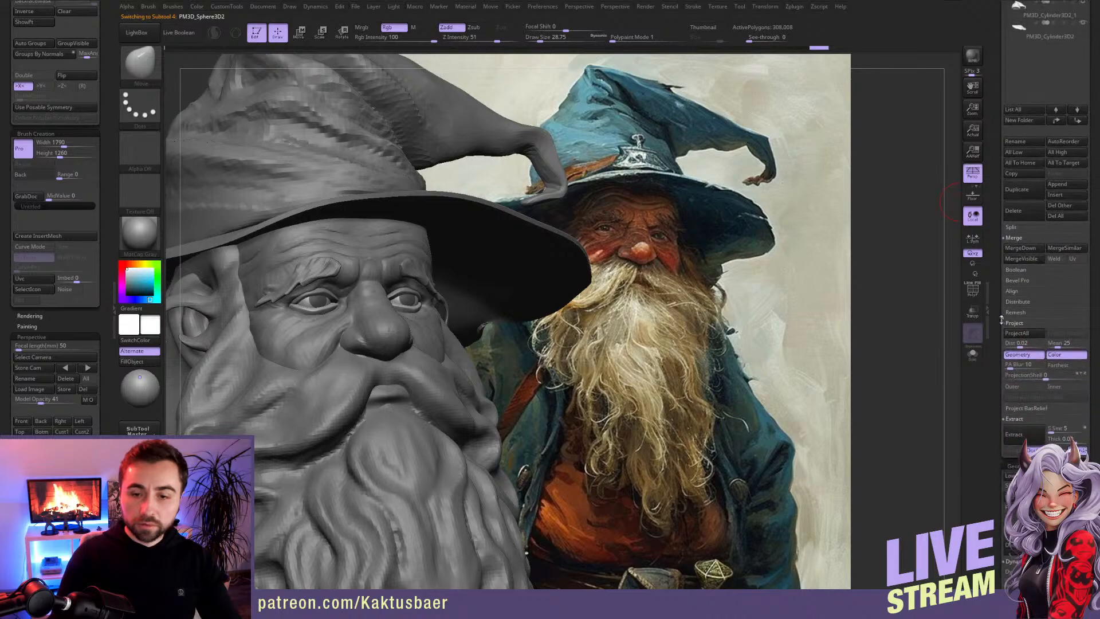
scroll(1003, 334, "up", 13)
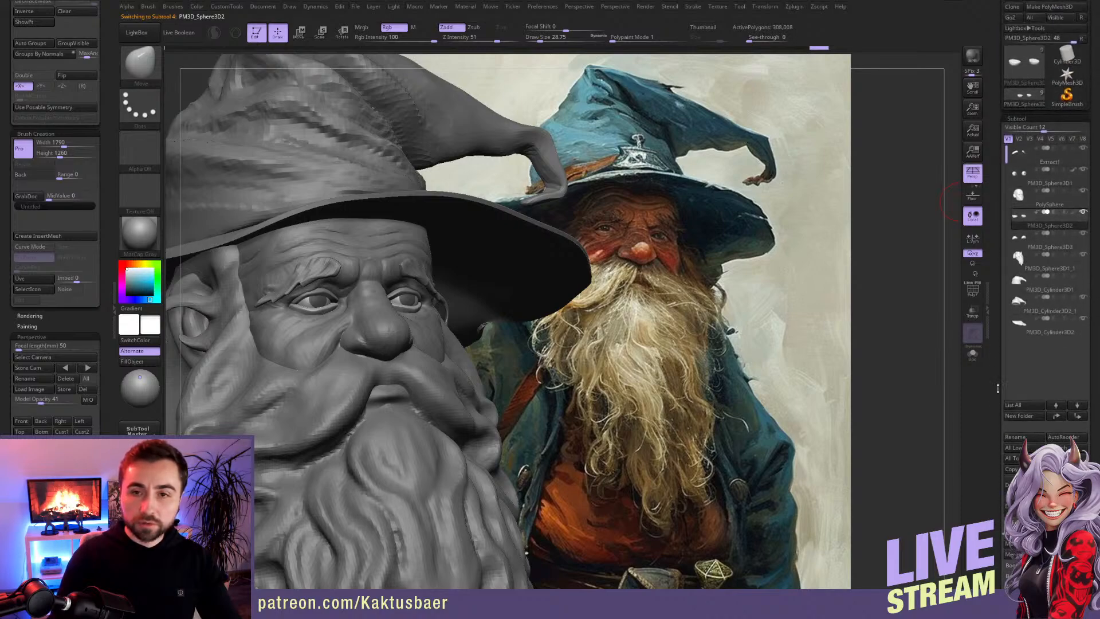
left_click(1023, 204)
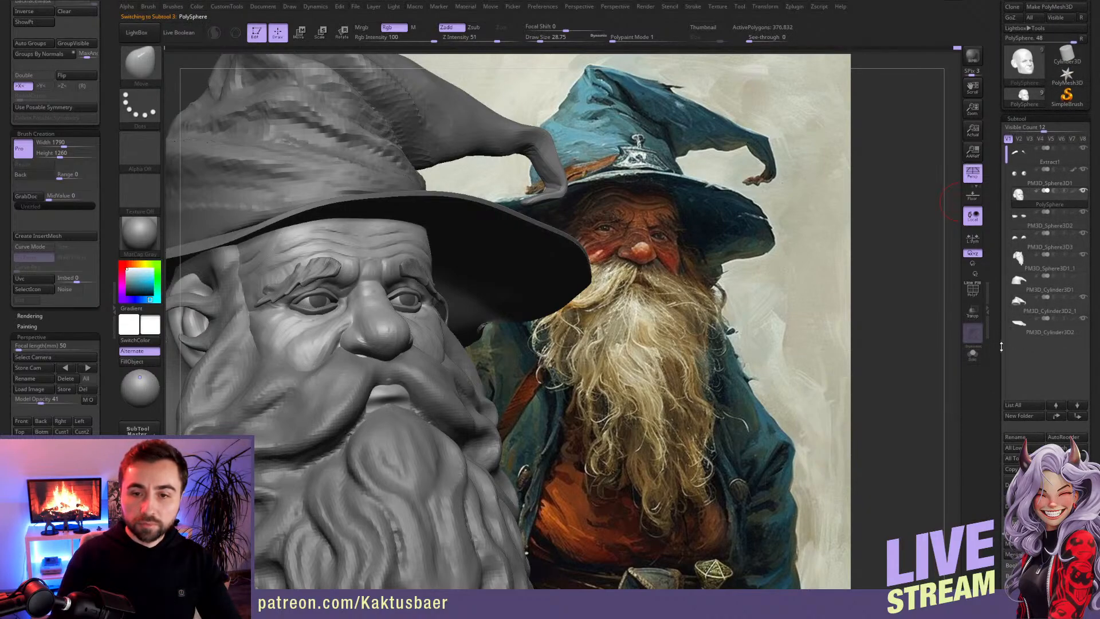
Step: Merge the head subtool down into the two eyelid subtools PM3D_Sphere3D2 and PM3D_Sphere3D3
scroll(1025, 344, "down", 8)
left_click(1028, 362)
left_click(952, 381)
left_click(1005, 364)
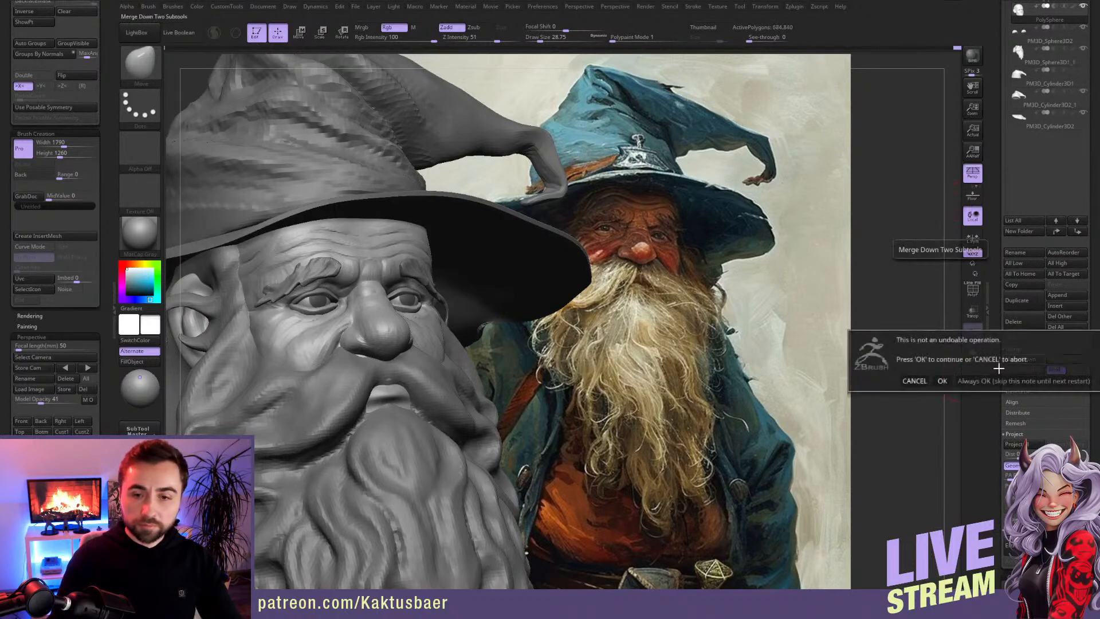
left_click(944, 382)
Step: Try to reconstruct lower subdivision levels on the merged head and eyelid subtool
scroll(1032, 403, "down", 8)
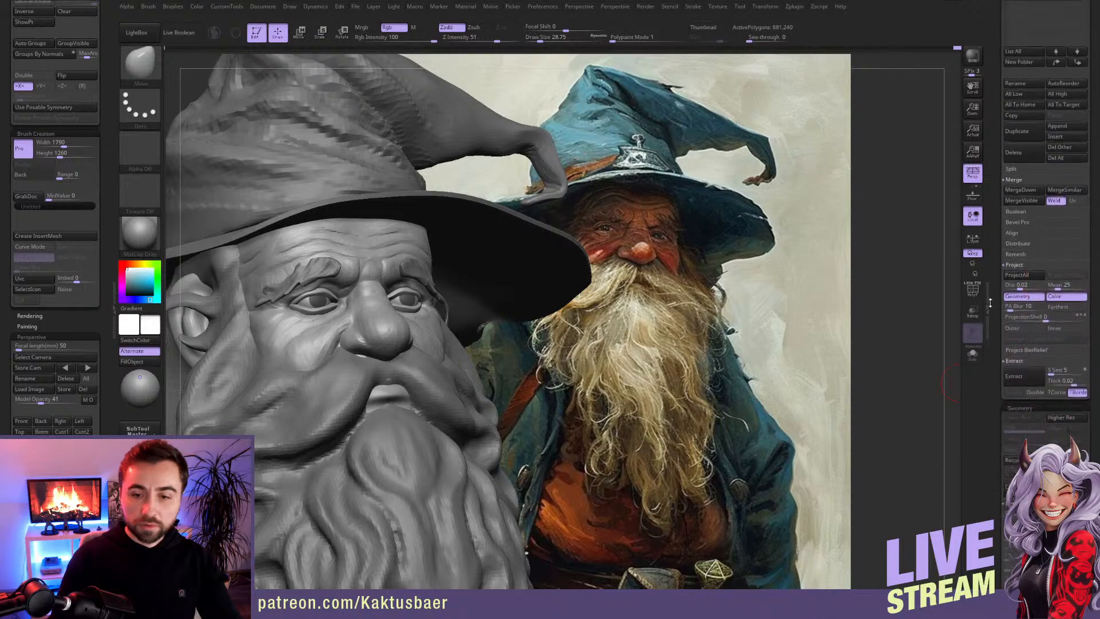
left_click(1031, 433)
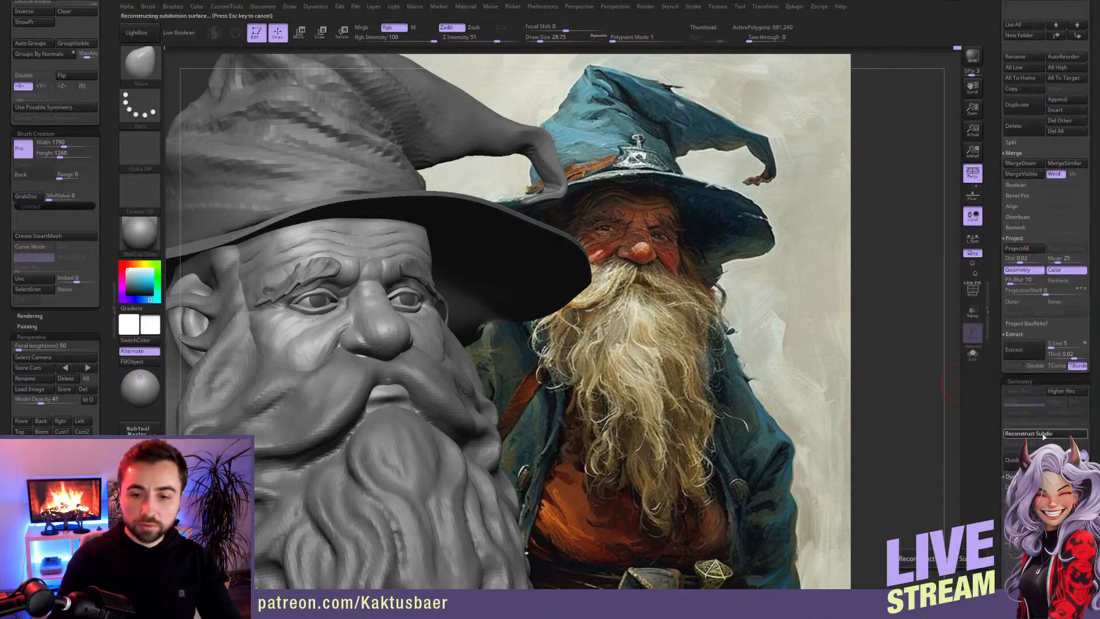
scroll(1032, 445, "up", 11)
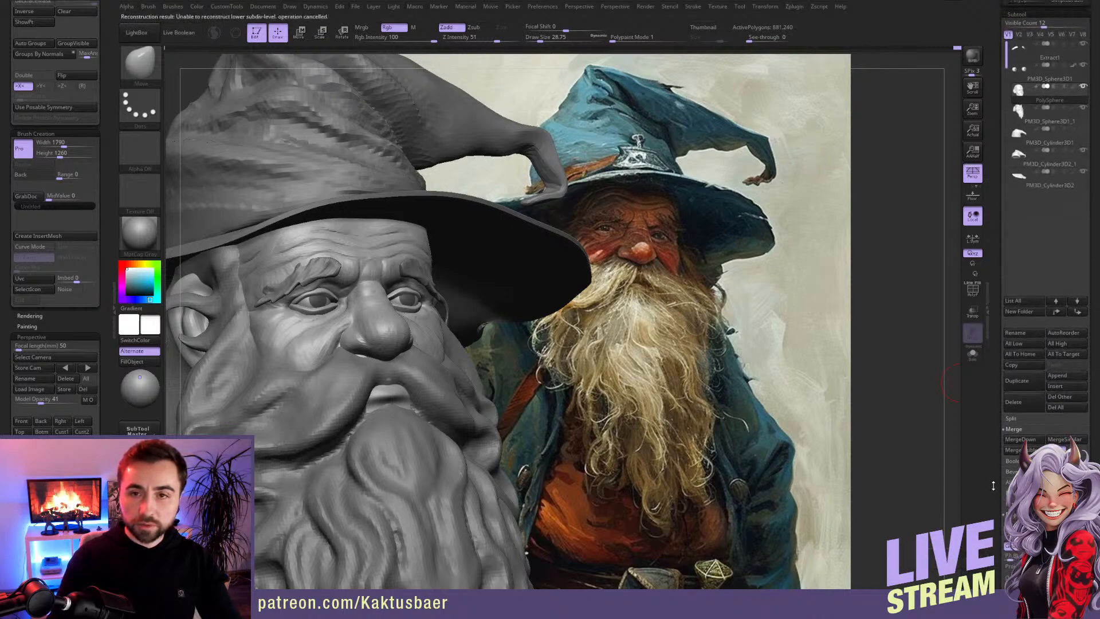
key("alt+s")
key("alt+s")
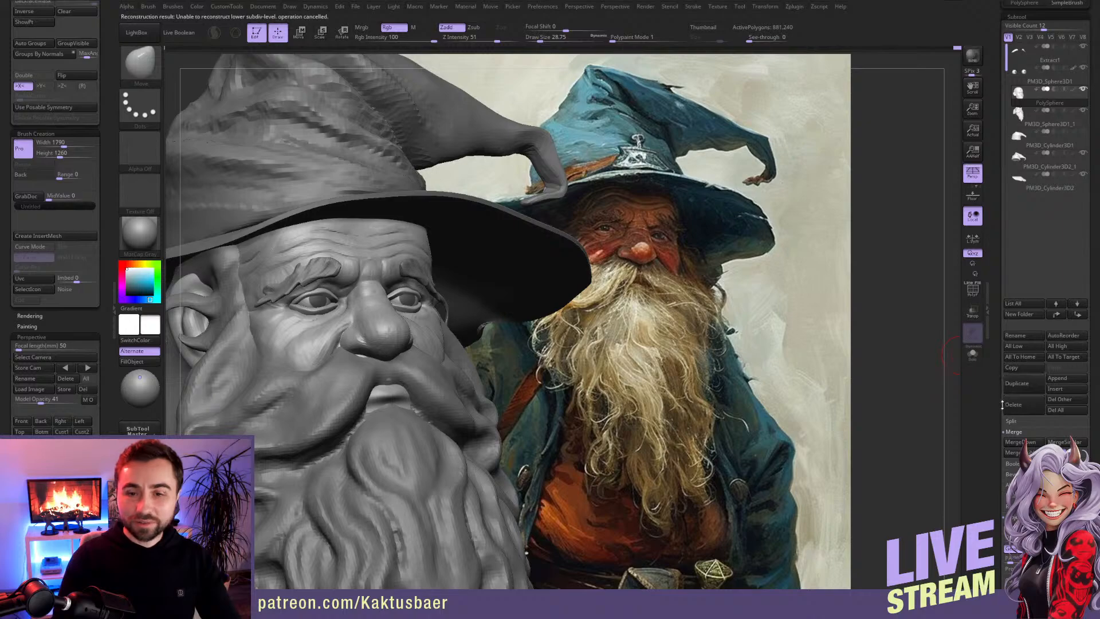
scroll(995, 412, "down", 10)
left_click_drag(990, 346, 997, 359)
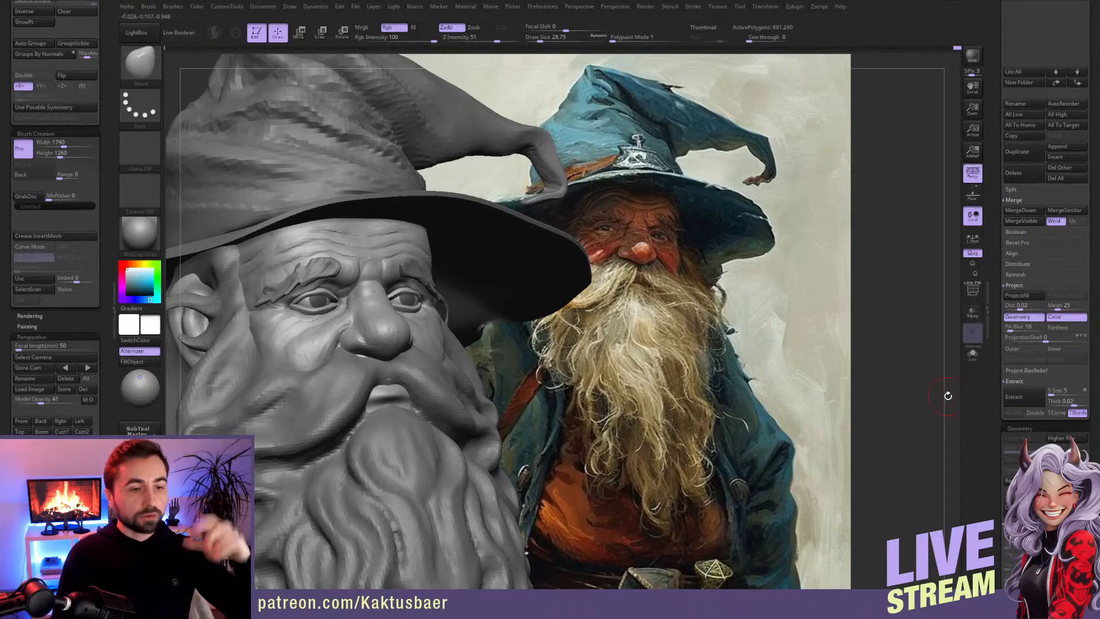
Step: Hide the eyelids on the merged head, split the hidden parts into their own subtool, and make that subtool active
left_click(328, 296, "ctrl+shift")
left_click(328, 296, "ctrl+shift")
left_click(326, 315, "ctrl+shift")
scroll(116, 159, "up", 10)
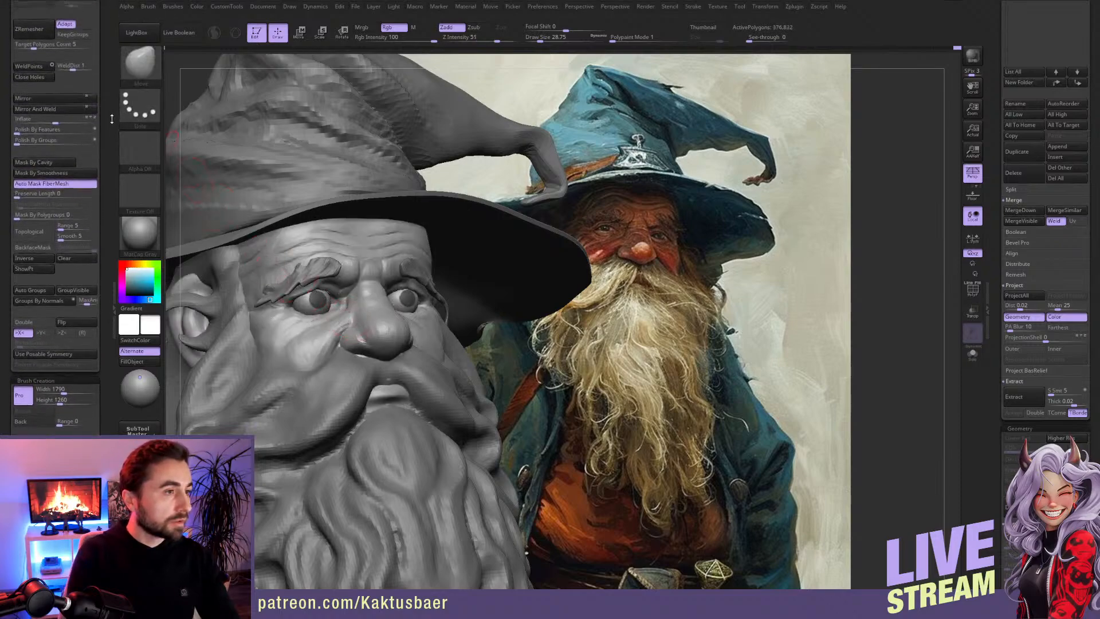
scroll(116, 159, "up", 2)
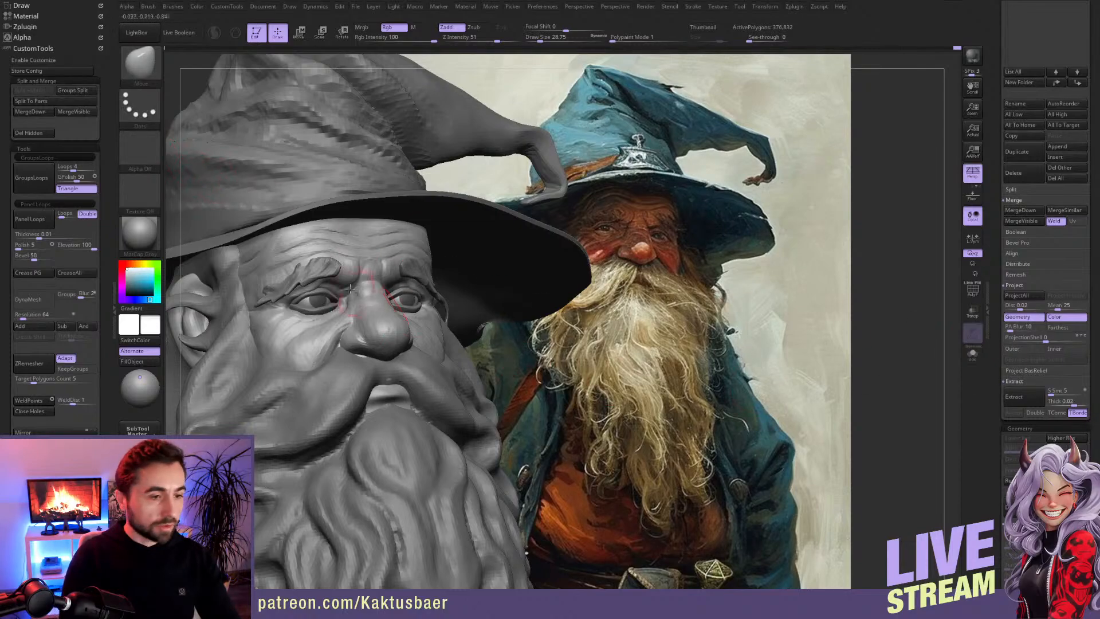
left_click(322, 293, "alt")
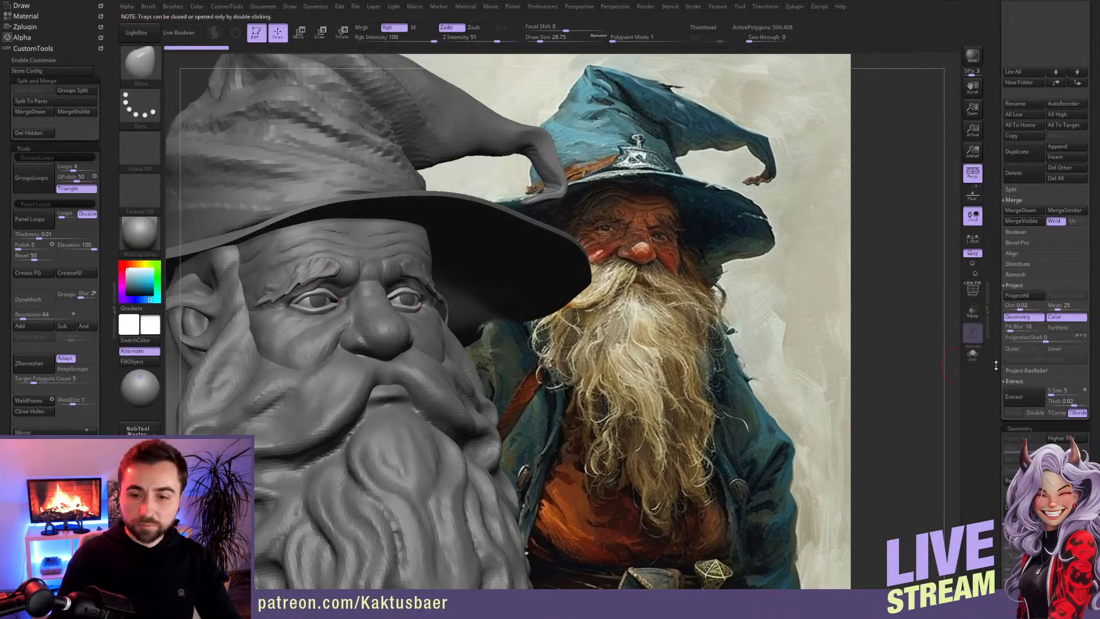
Step: Try to reconstruct the eyelid subtool's lower subdivision levels, and examine its isolated mesh with the wireframe shown
scroll(1037, 367, "down", 3)
left_click(1039, 362)
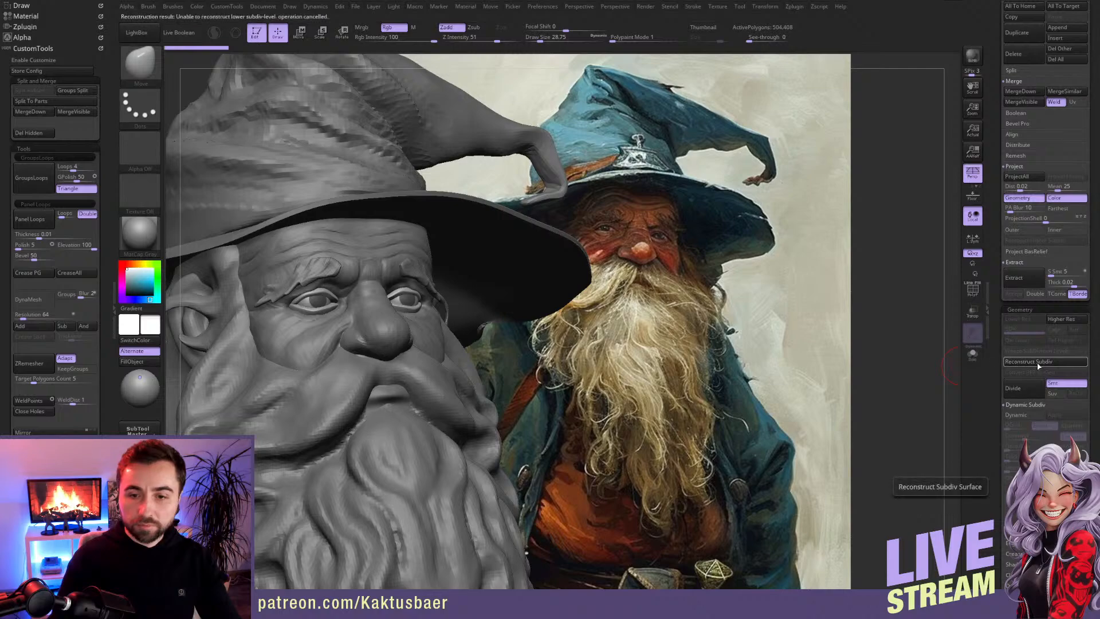
left_click(973, 354)
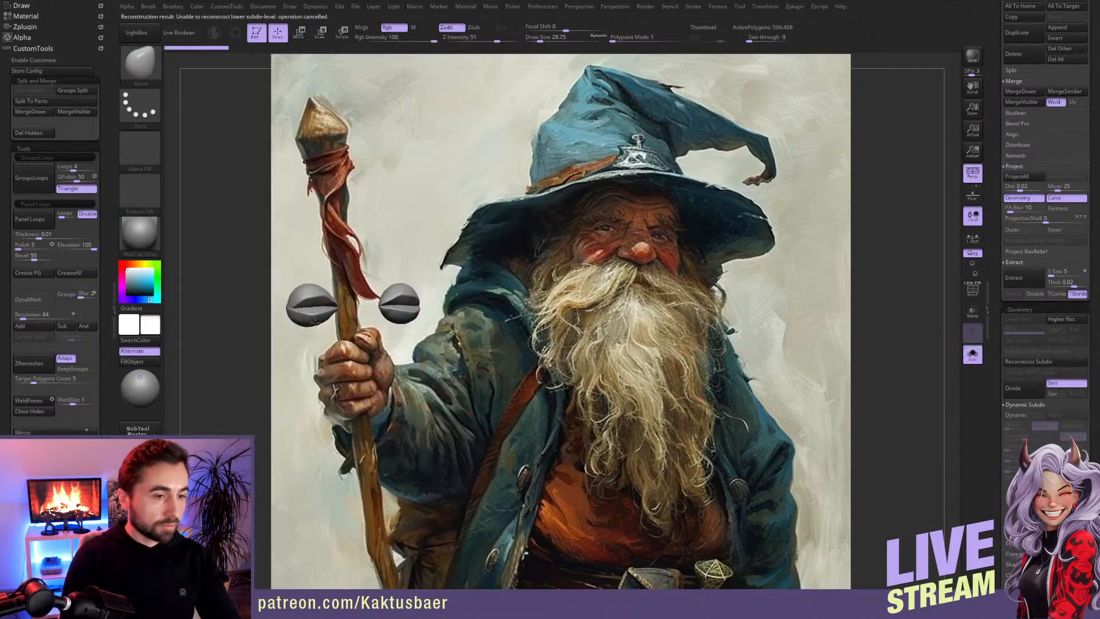
left_click(973, 289)
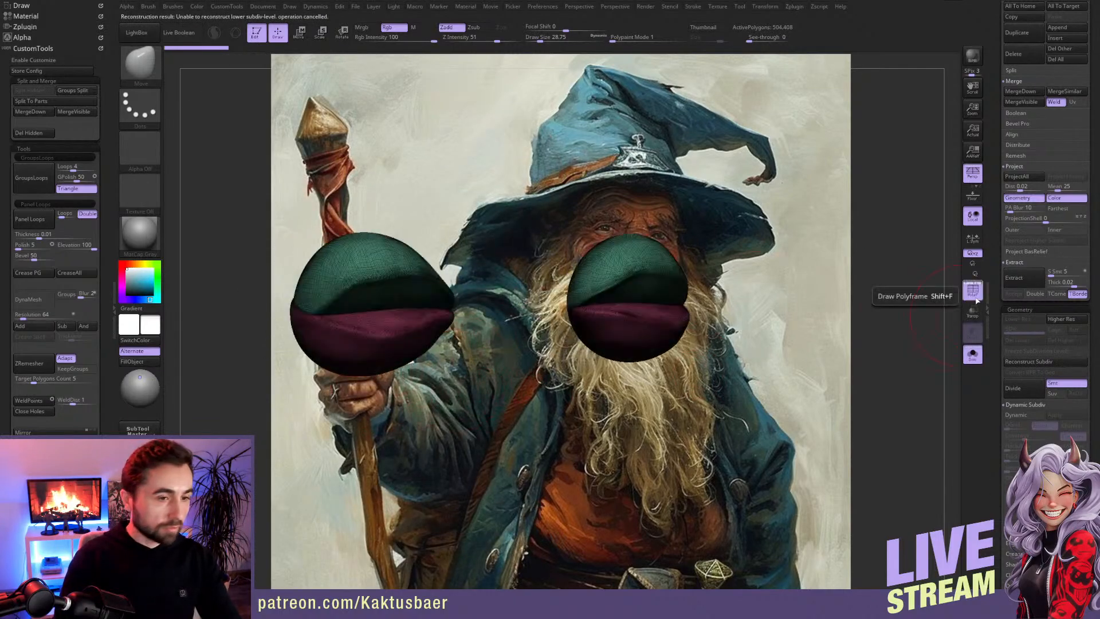
key("f")
right_click_drag(391, 363, 385, 326, "ctrl")
Step: Subdivide the eyelid subtool up to subdivision level 3, and bring back the full model with the head active
key("ctrl+d")
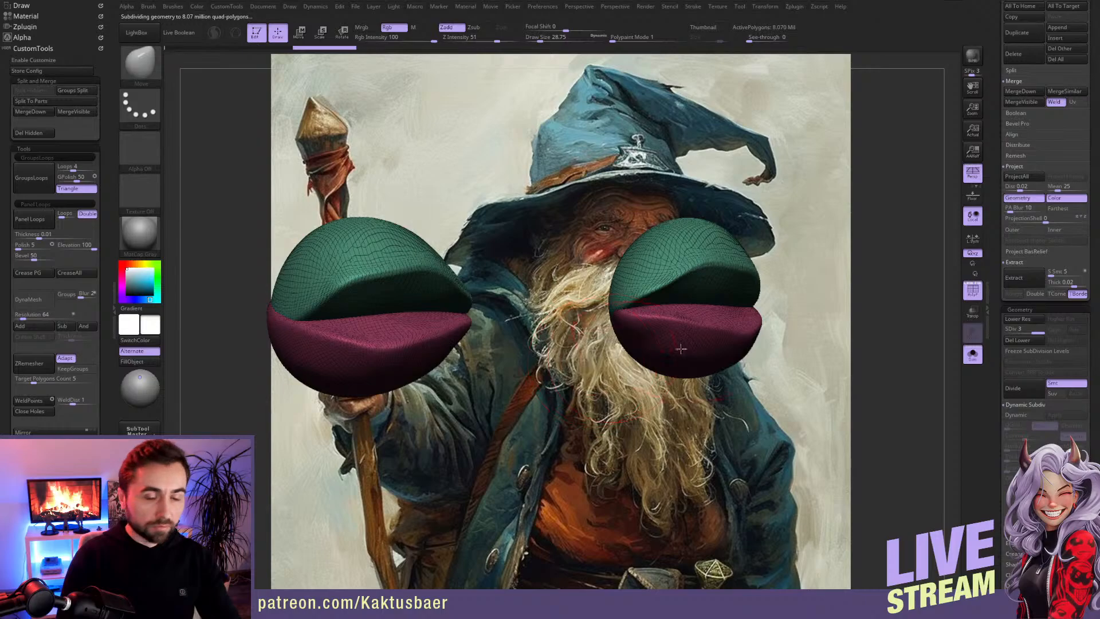
left_click(973, 292)
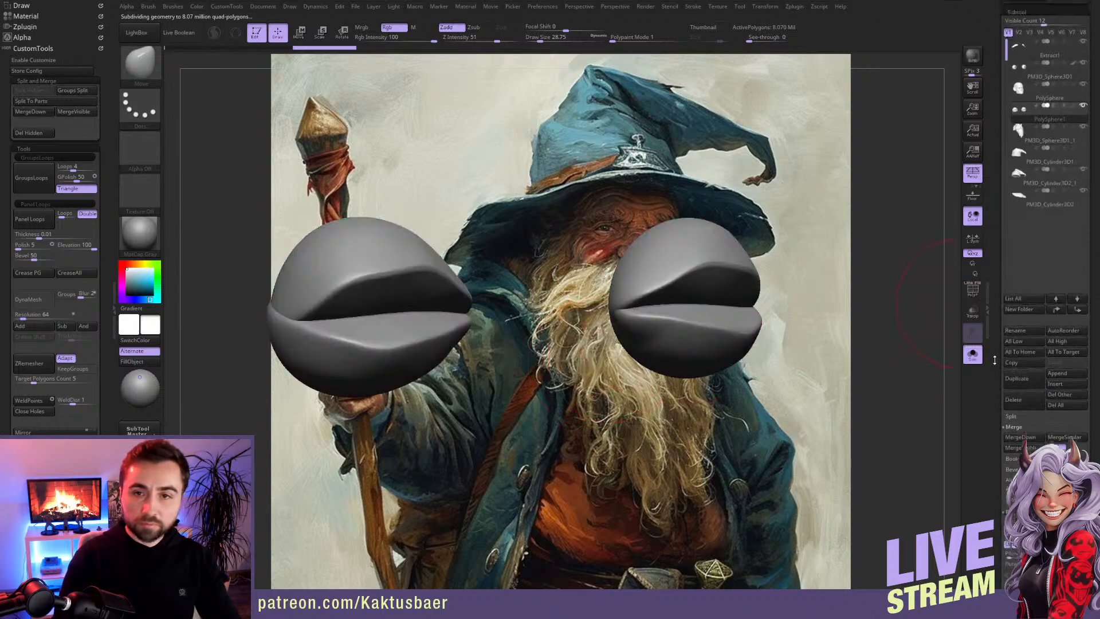
key("Up")
left_click(974, 353)
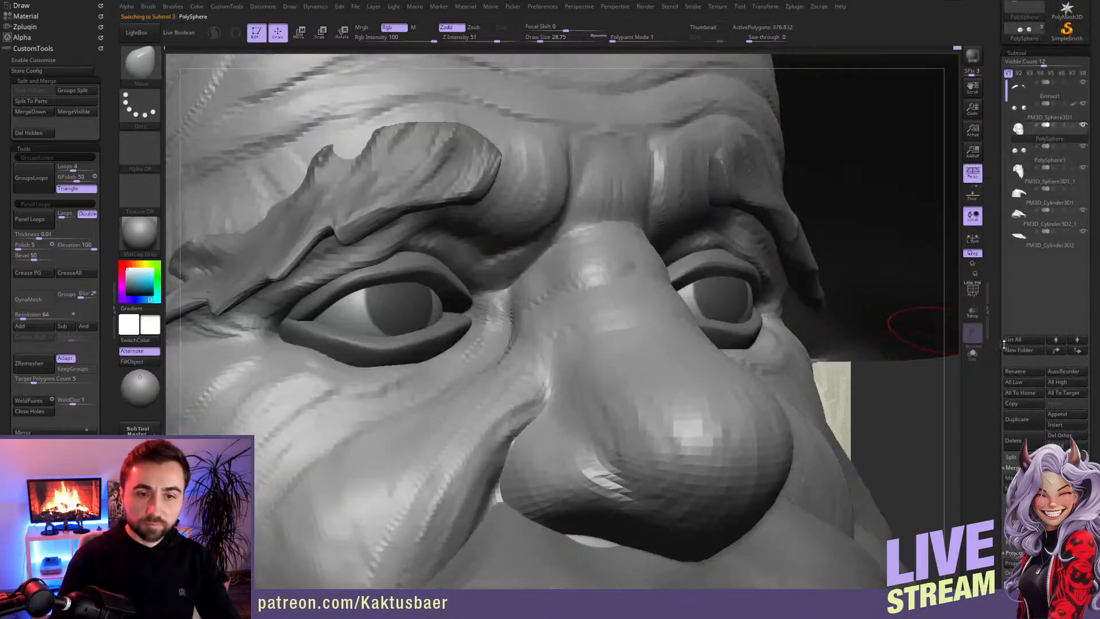
Step: Merge the head down into the denser eyelid subtool and try to reconstruct the lower subdivision levels
scroll(1002, 367, "down", 10)
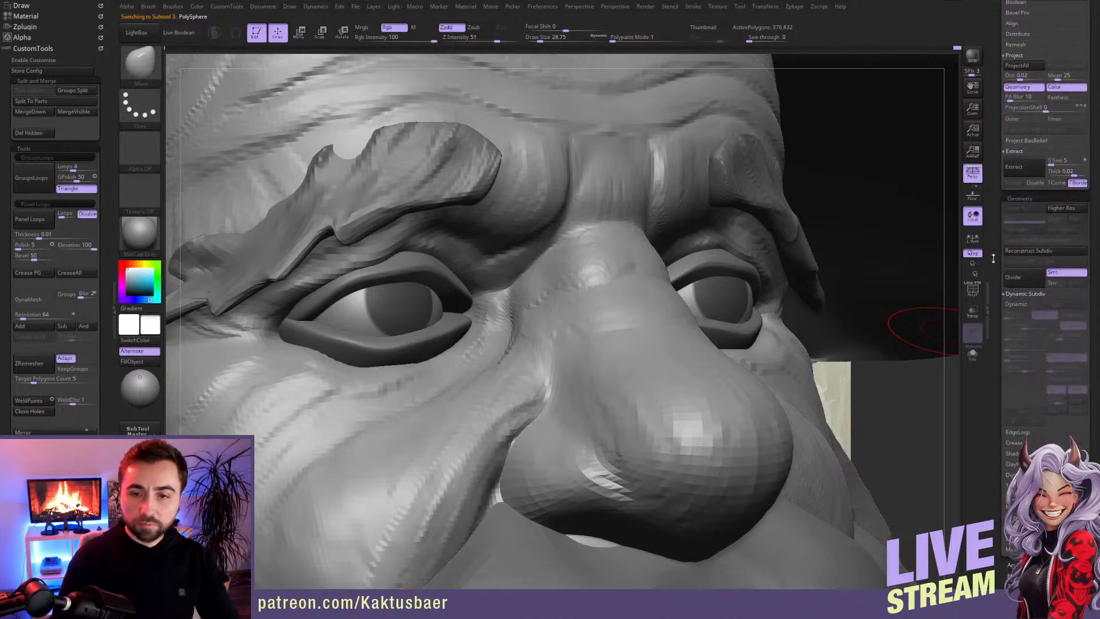
scroll(1051, 322, "up", 5)
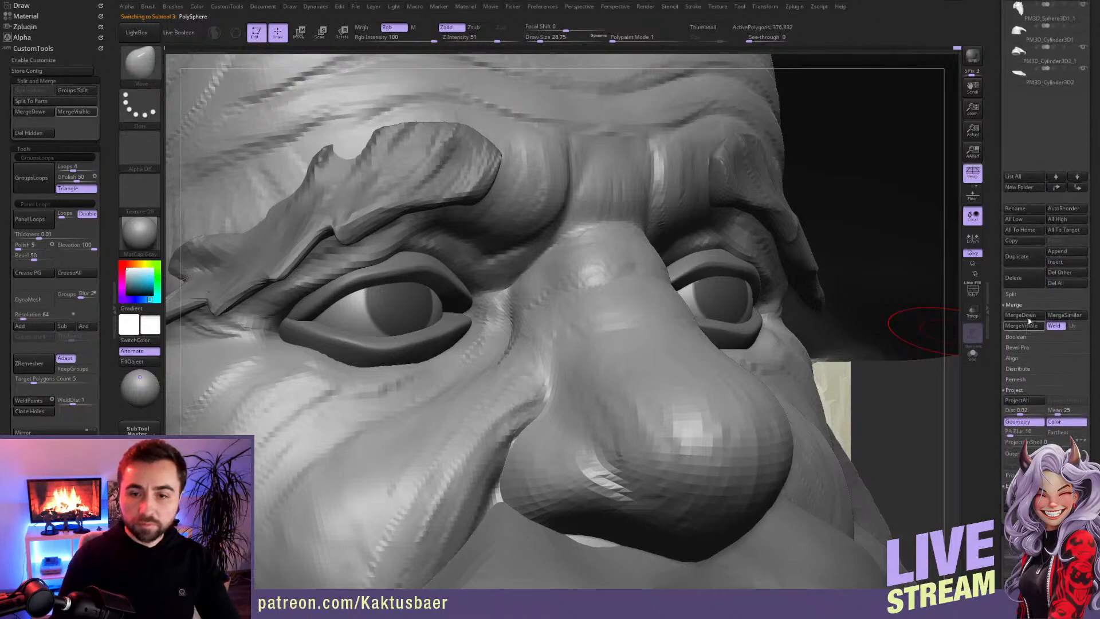
left_click(1024, 315)
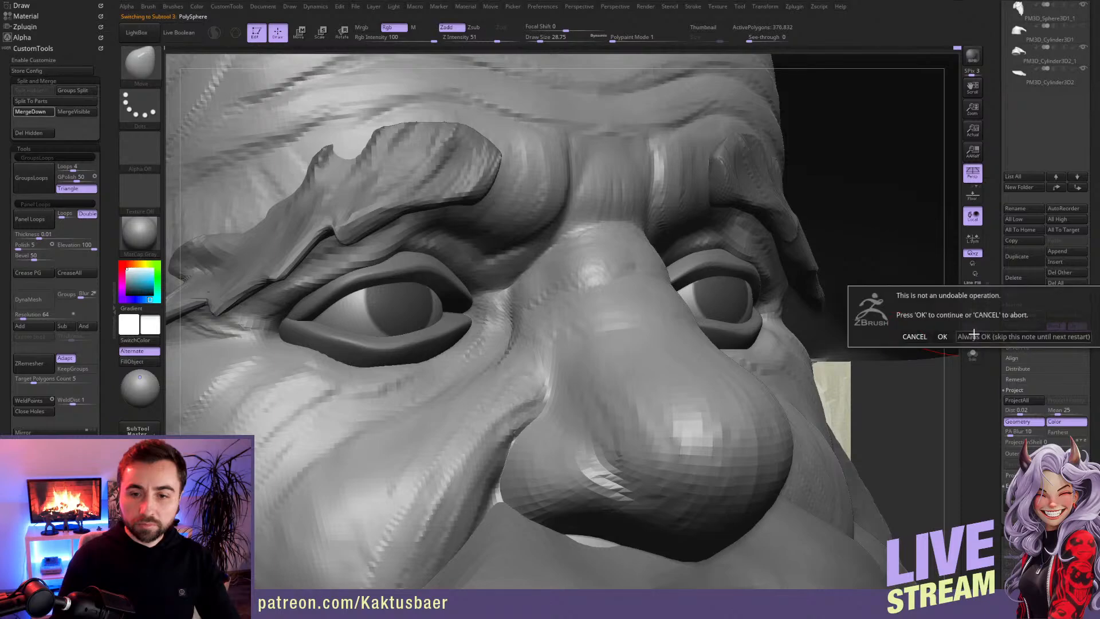
left_click(944, 337)
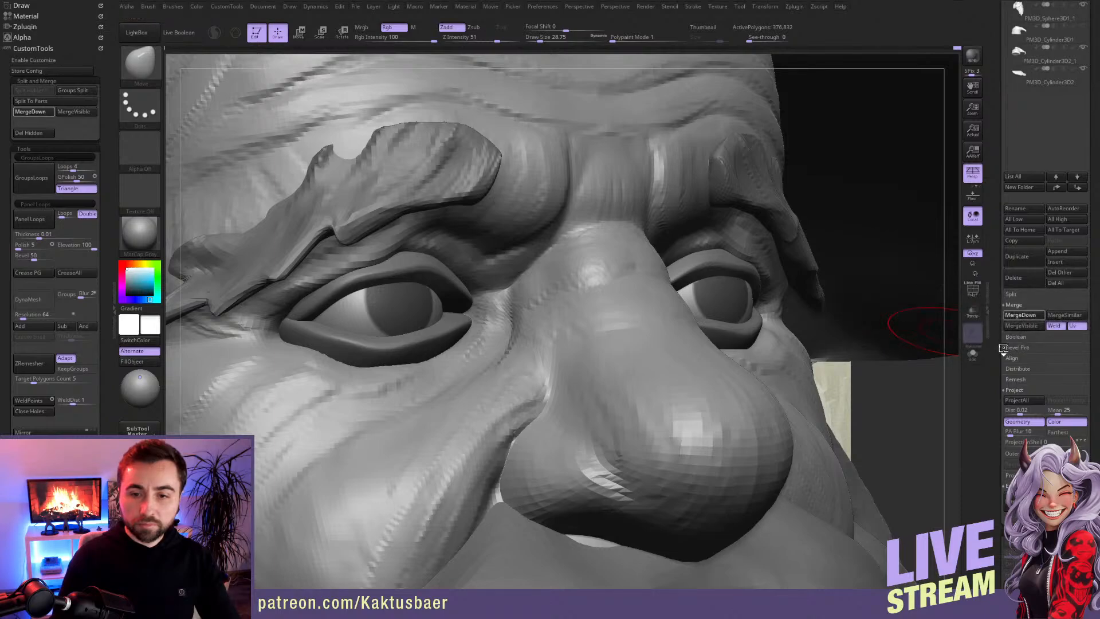
scroll(1028, 354, "down", 5)
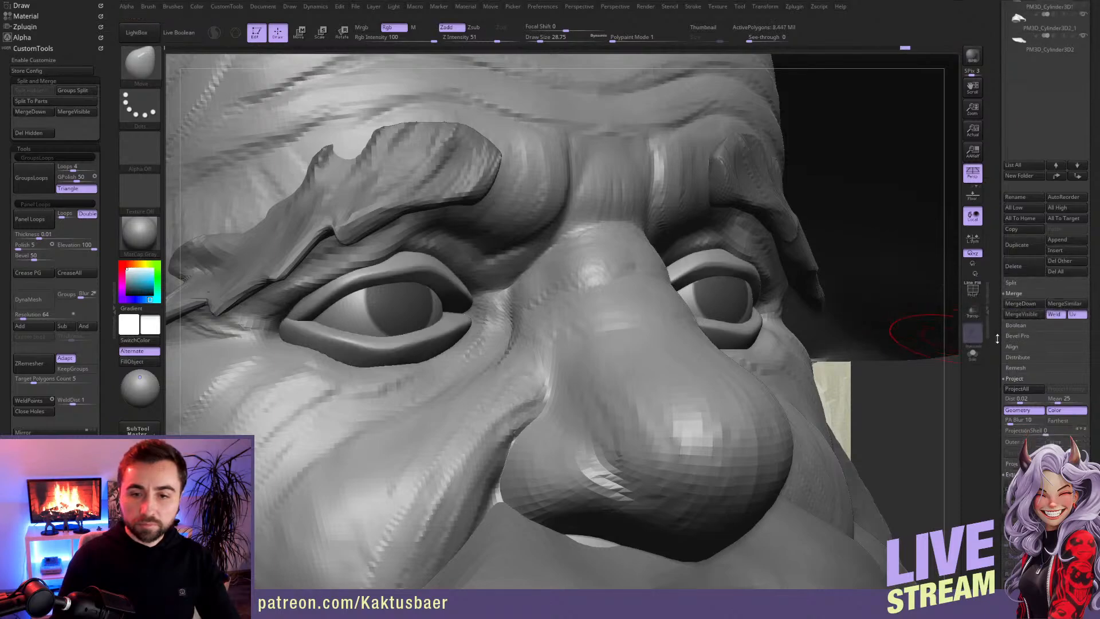
left_click(1030, 354)
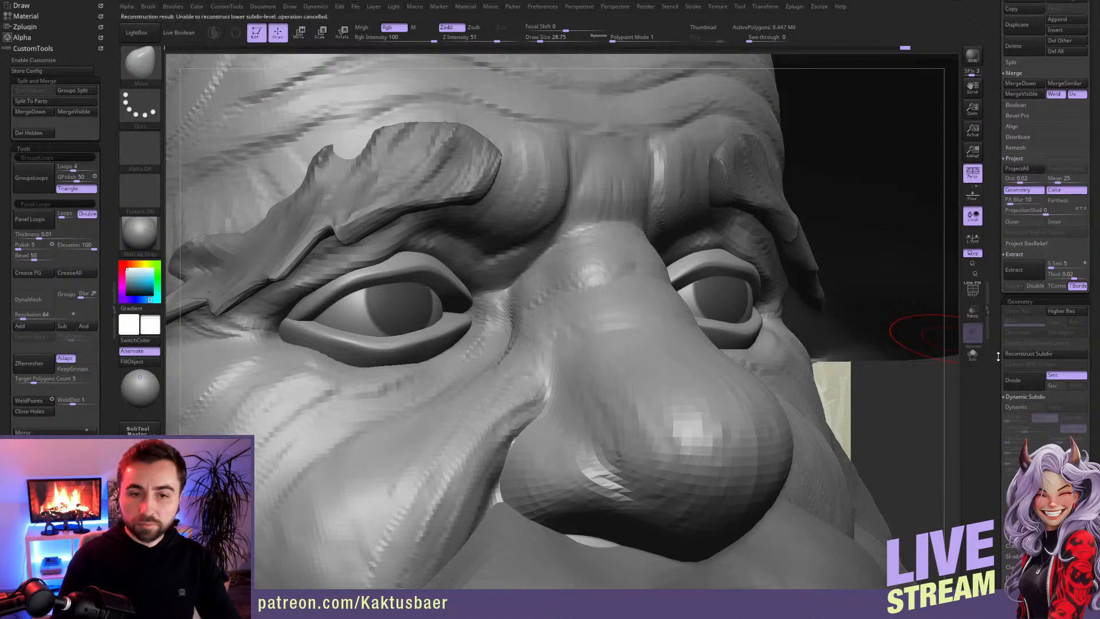
Step: Hide the upper and lower eyelids on the merged mesh, check the isolated head, and split the hidden parts off again
key("ctrl+shift")
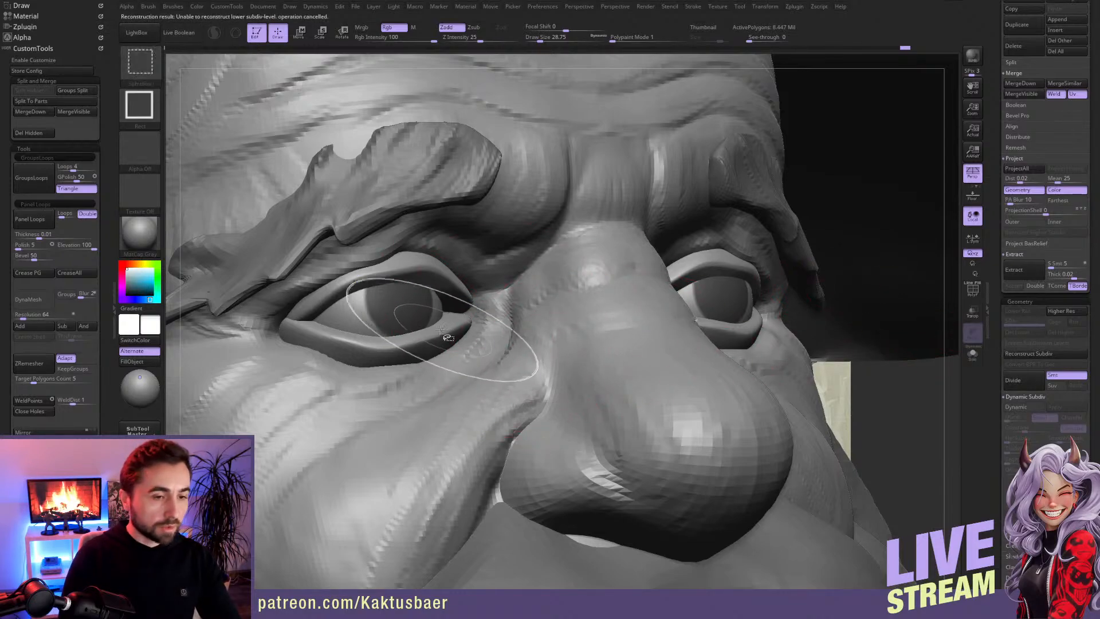
left_click(439, 338, "ctrl+shift")
right_click_drag(570, 353, 534, 339, "ctrl")
key("ctrl+shift")
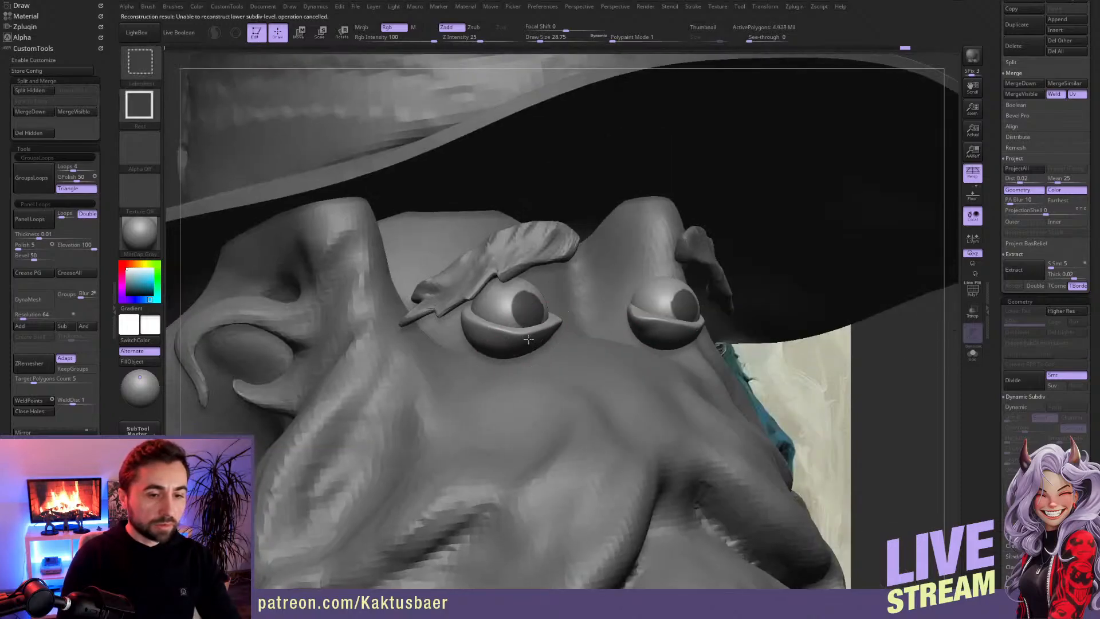
left_click(517, 311, "ctrl+shift")
left_click(530, 294, "ctrl+shift")
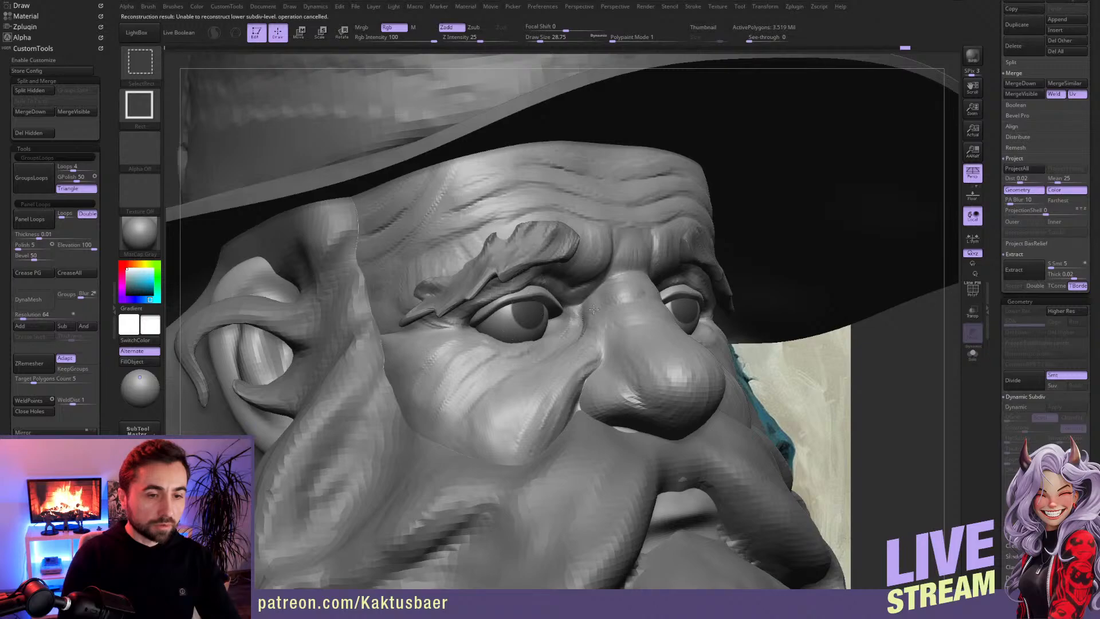
key("shift+s")
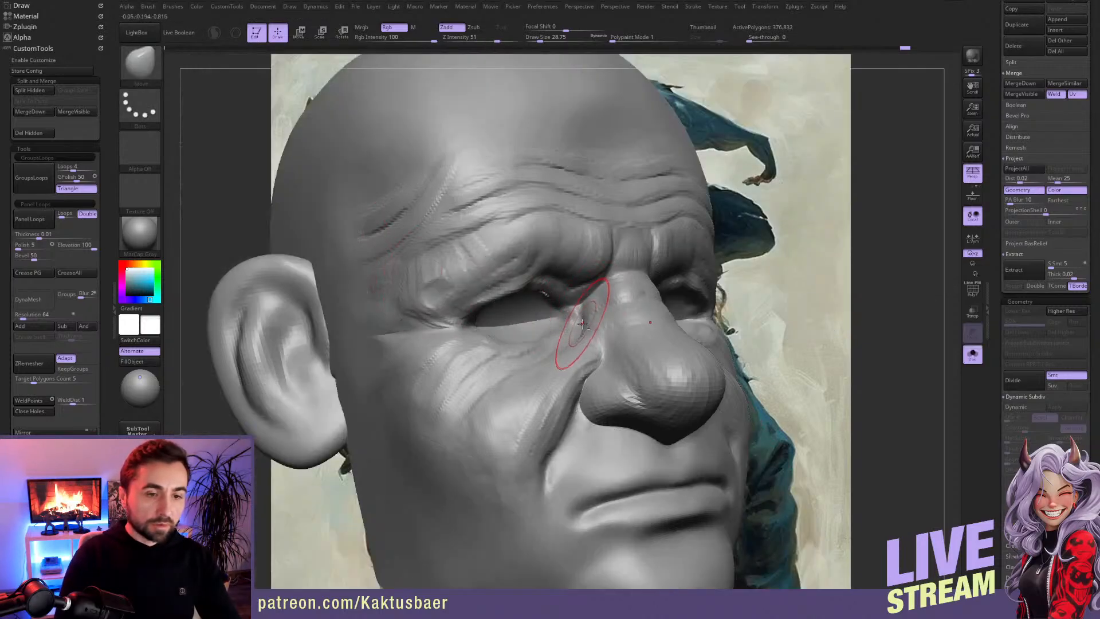
key("shift+s")
left_click(30, 90)
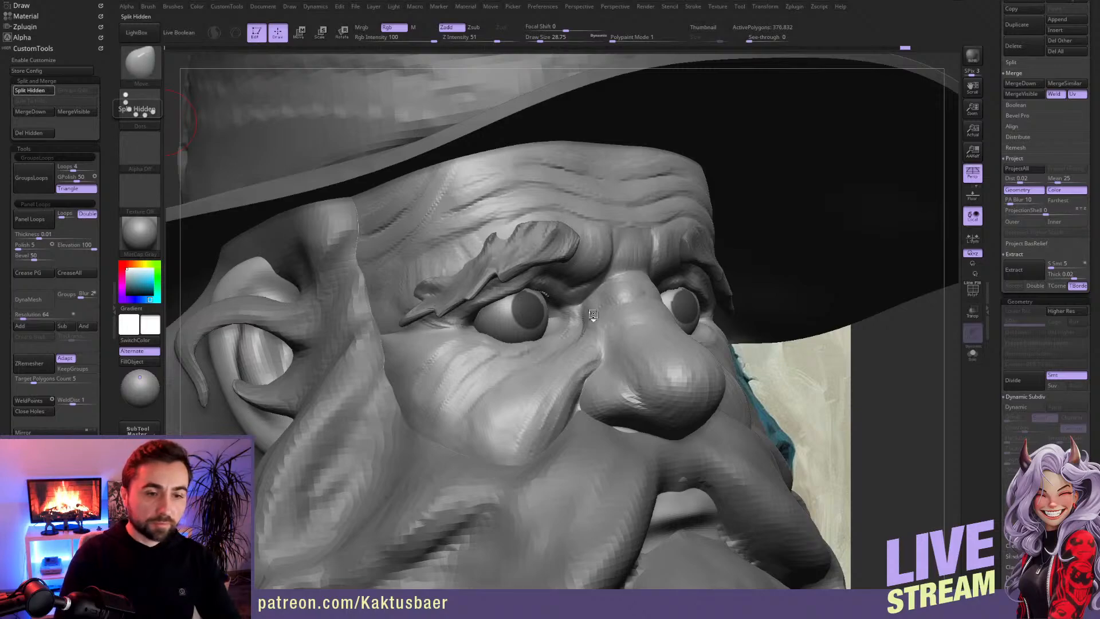
Step: Make the split-off eyelid subtool PolySphere1 active and try to reconstruct its lower subdivision levels
left_click(547, 295, "alt")
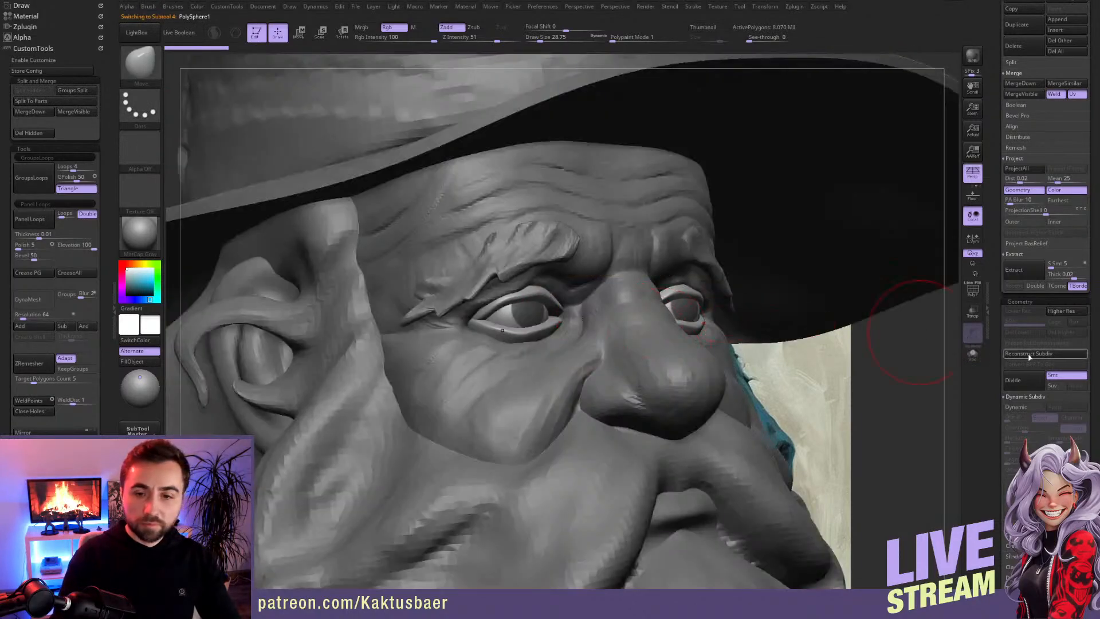
left_click(1020, 355)
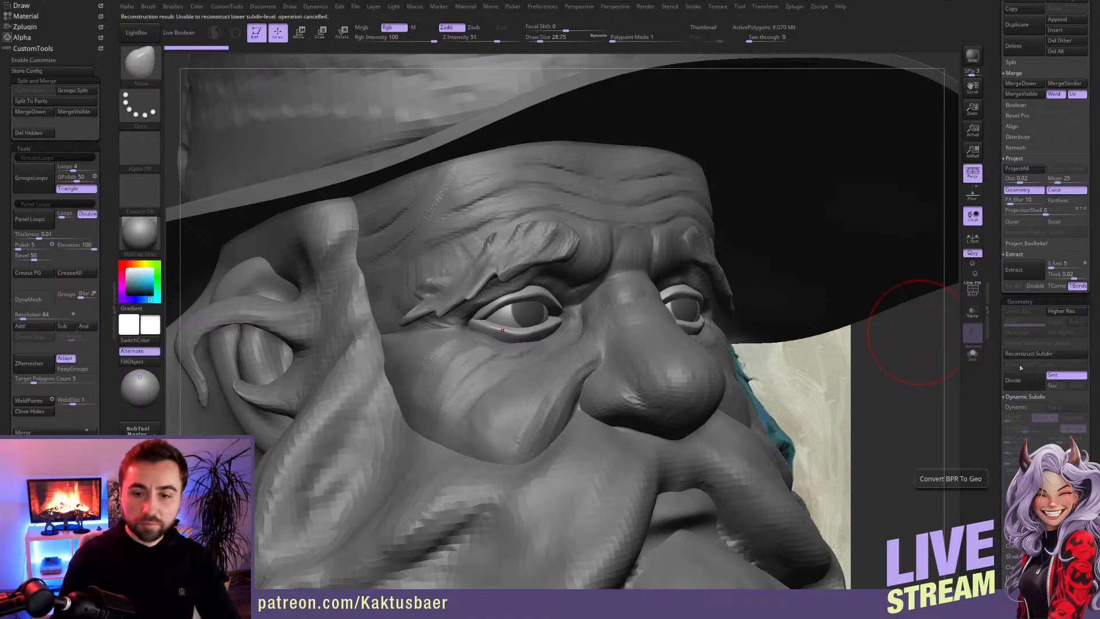
Step: Isolate the split-off eyelid subtool and check its polygroups with the polyframe display
left_click_drag(998, 357, 995, 403)
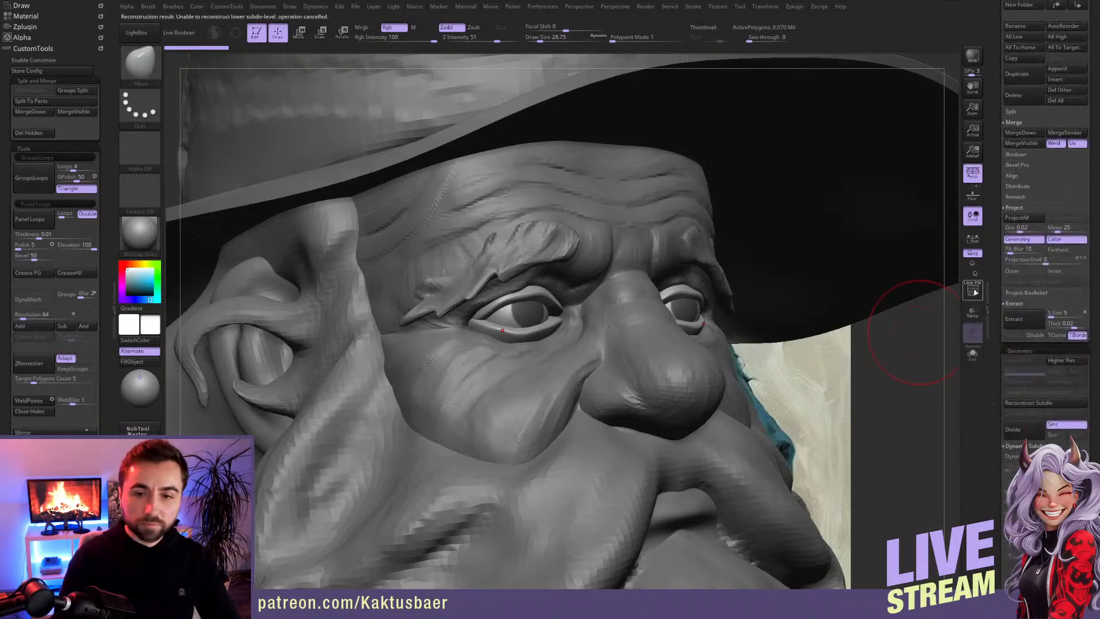
key("shift+f")
key("shift+s")
right_click_drag(536, 332, 533, 387, "ctrl")
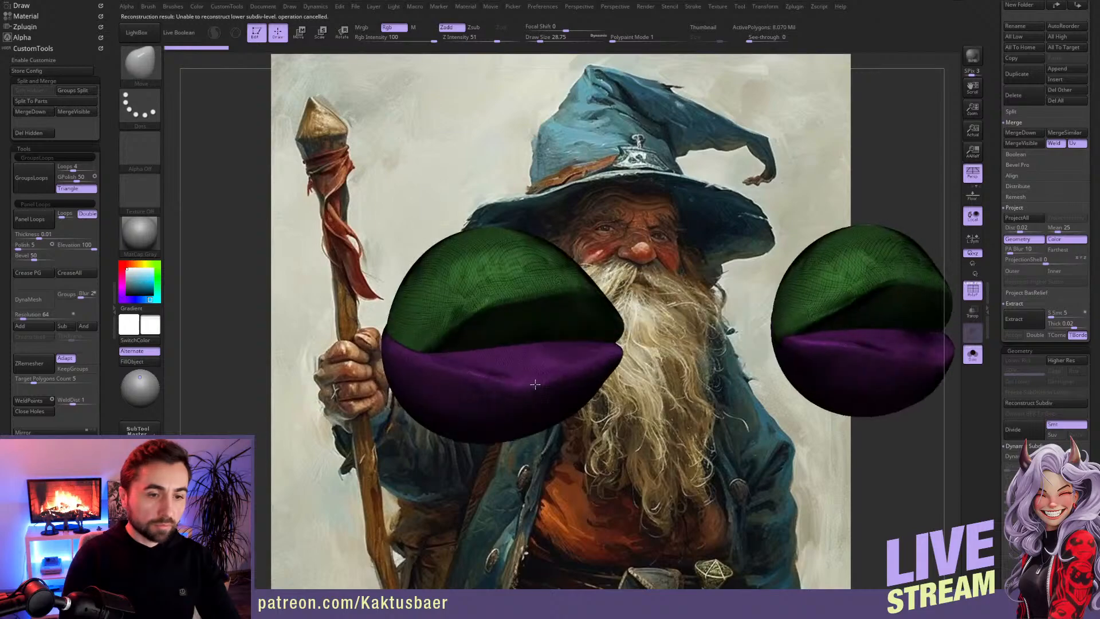
left_click(972, 291)
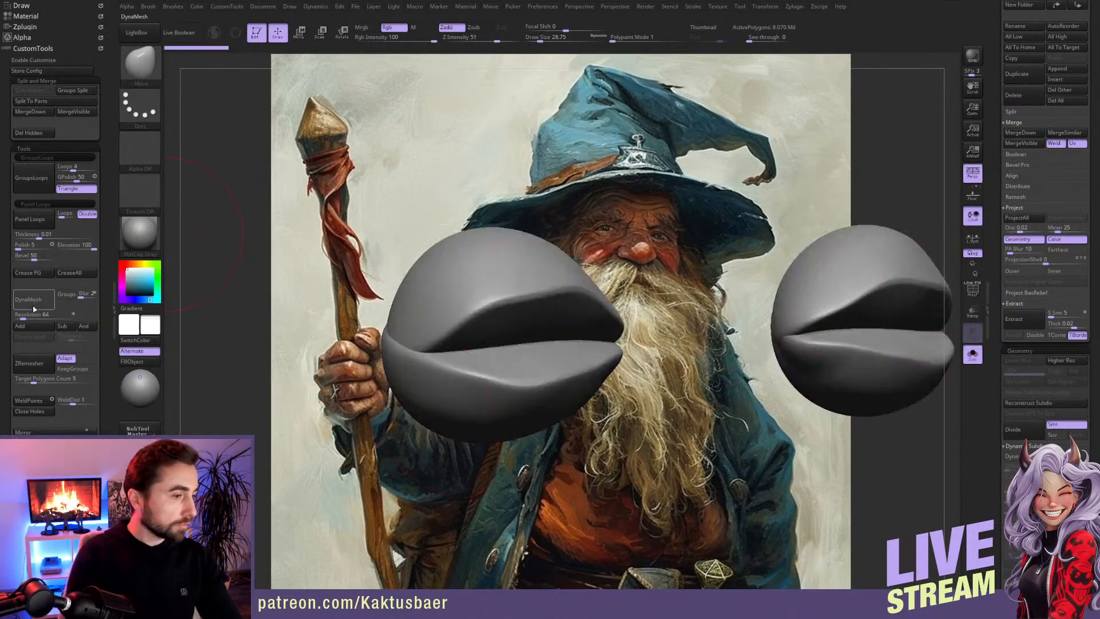
Step: Try to DynaMesh the eyelids at resolution 64, with and without keeping the polygroups separate
left_click(66, 294)
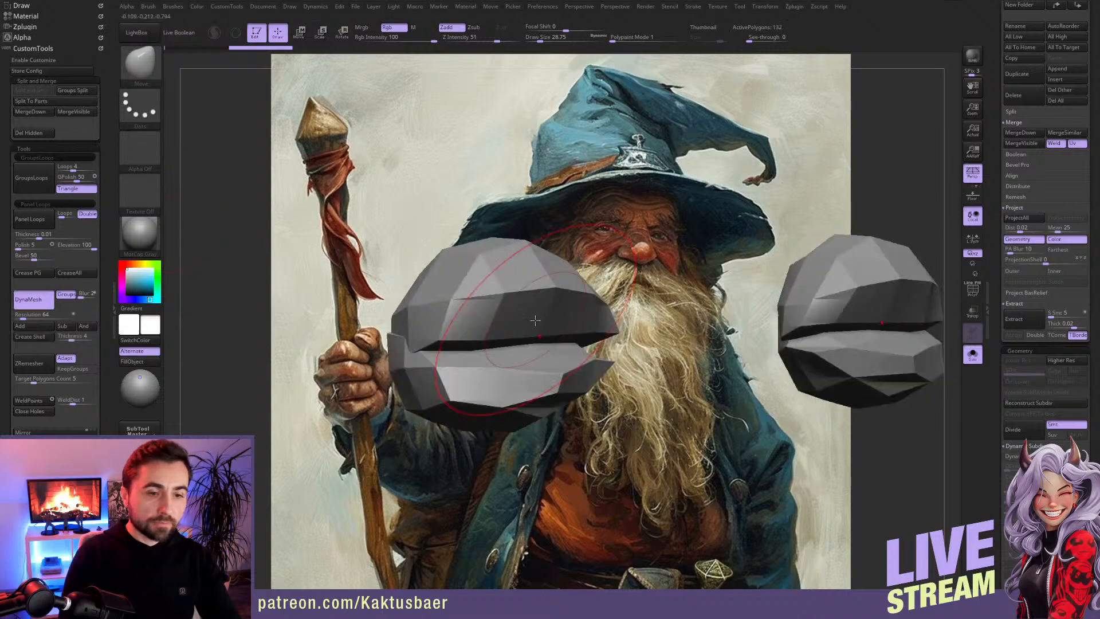
key("ctrl+z")
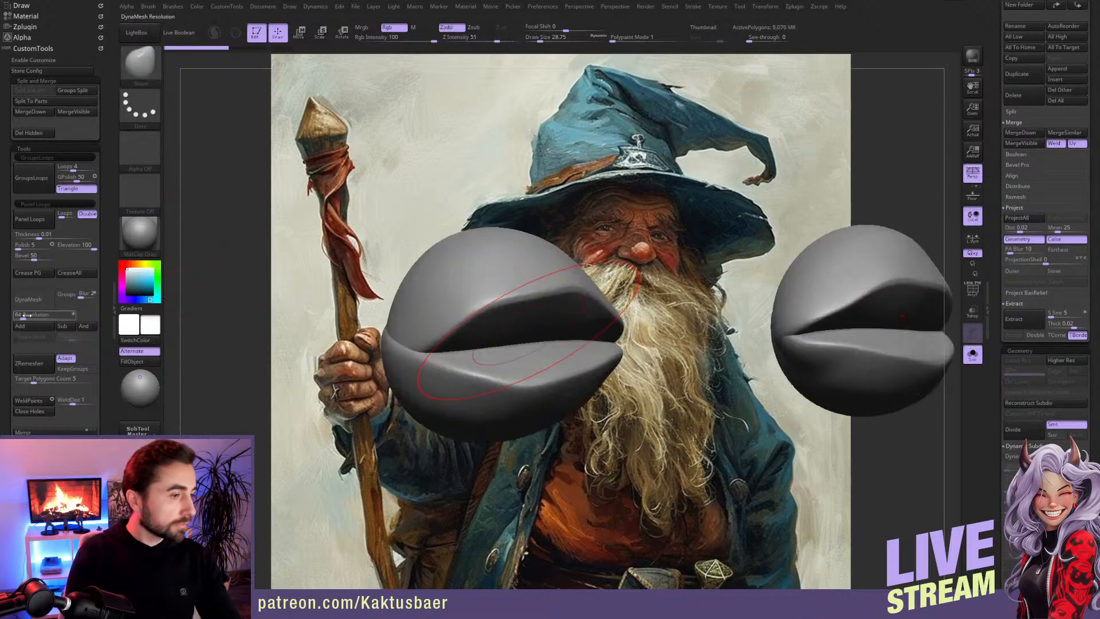
left_click(48, 307)
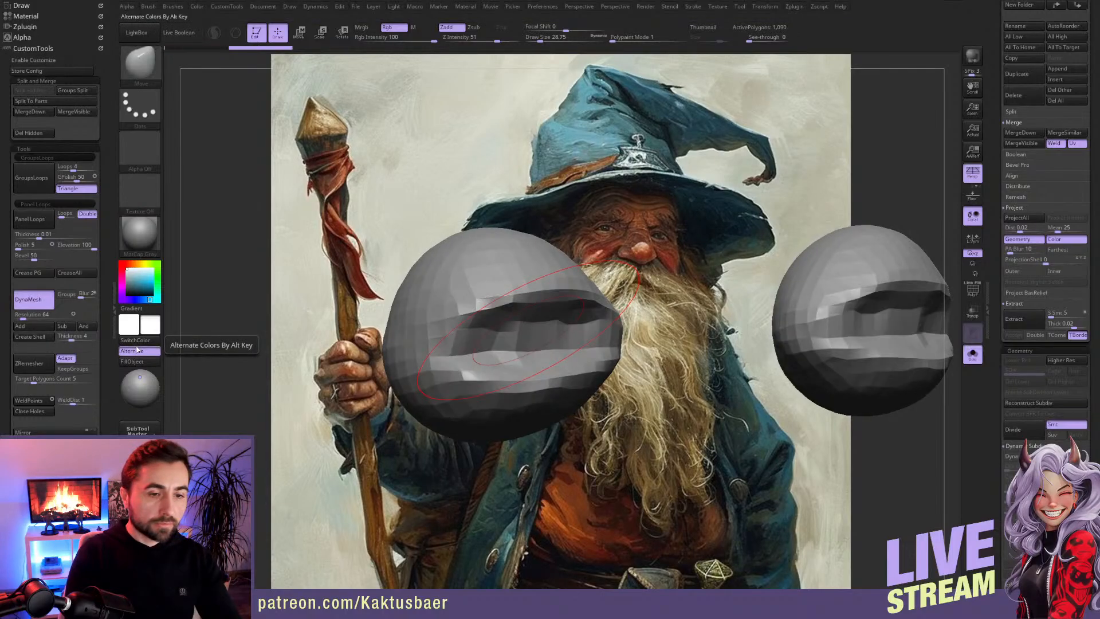
key("ctrl+z")
Step: DynaMesh the eyelids with Groups enabled and the resolution raised to 208
left_click(66, 295)
left_click(26, 316)
left_click_drag(27, 317, 36, 312)
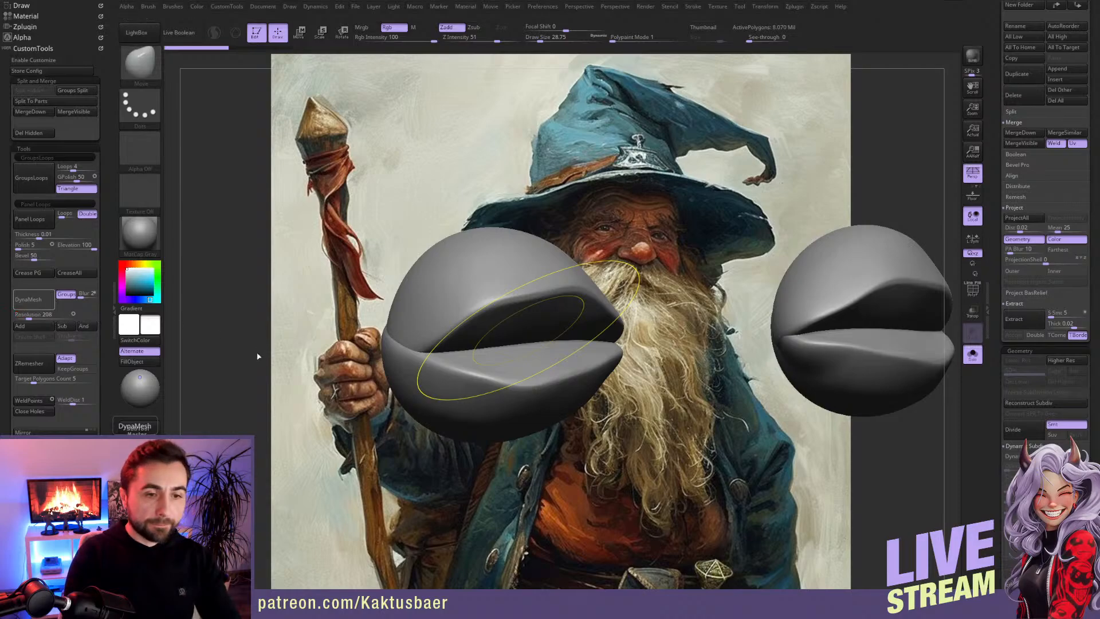
left_click(28, 299)
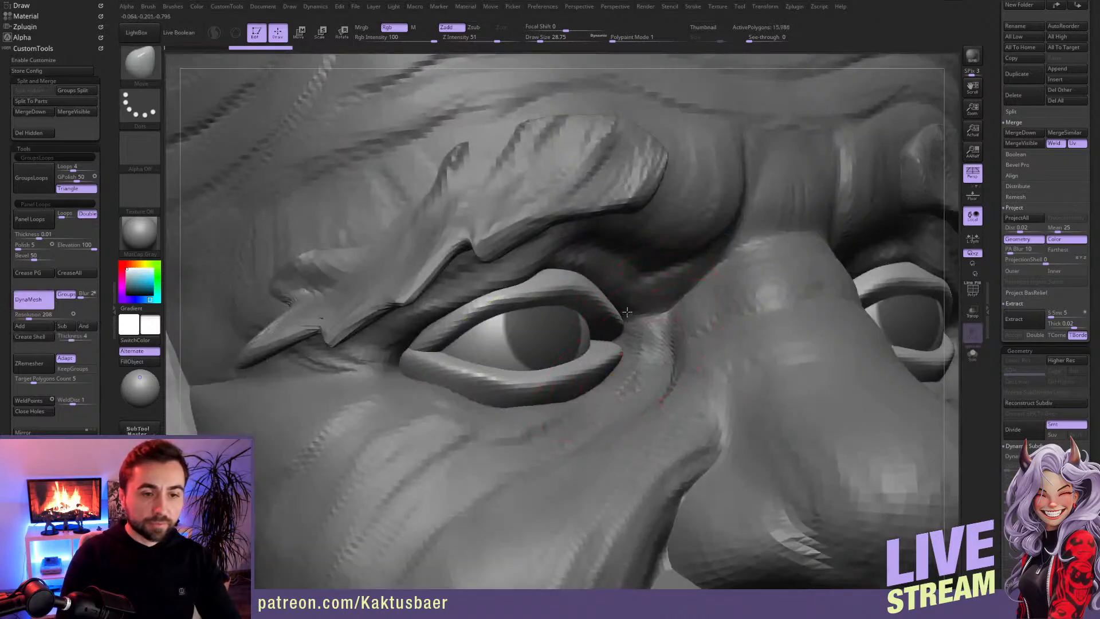
Step: Bring back the full model, make the head subtool active and merge it down with the remeshed eyelids
right_click_drag(624, 291, 624, 209, "ctrl")
left_click_drag(997, 176, 994, 383)
left_click(1025, 109)
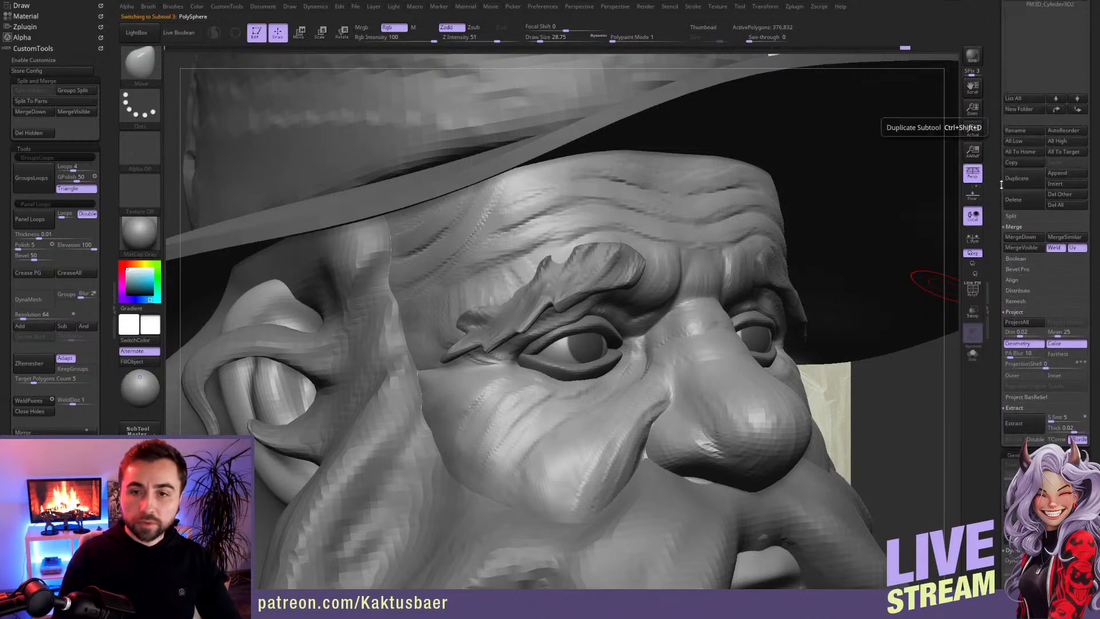
left_click(1022, 238)
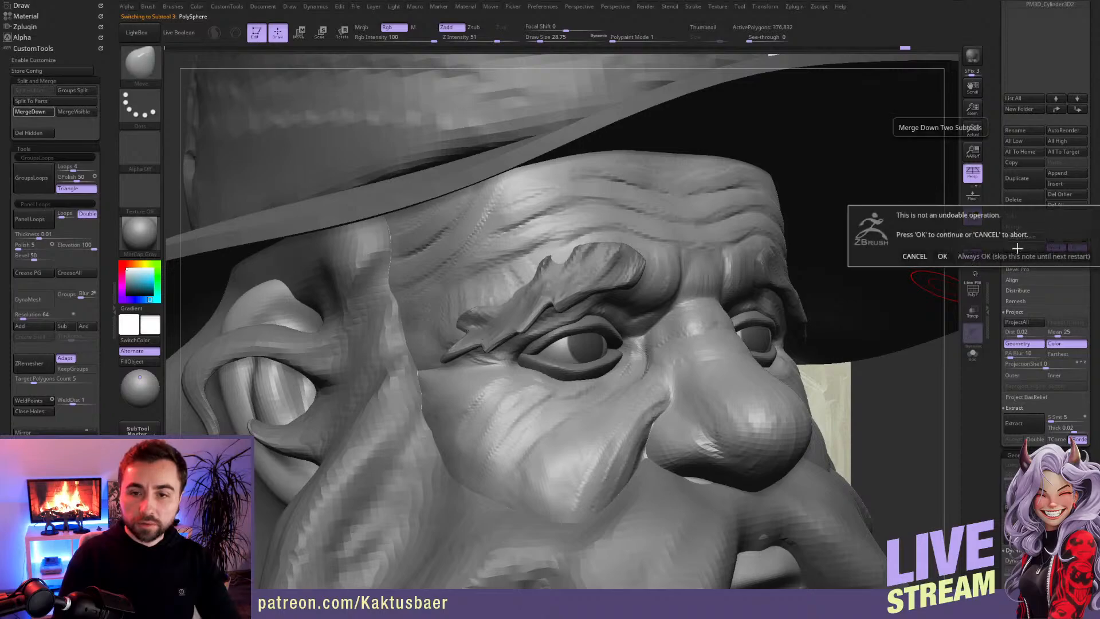
left_click(943, 256)
Step: Nudge the lower eyelid's inner corner with a small Move brush and build up skin folds beneath it with ClayBuildup
key("bracketleft")
key("bracketleft")
key("bracketleft")
mouse_move(613, 347)
right_mouse_down()
mouse_move(576, 362)
mouse_move(629, 357)
right_mouse_up()
key("b")
key("c")
key("b")
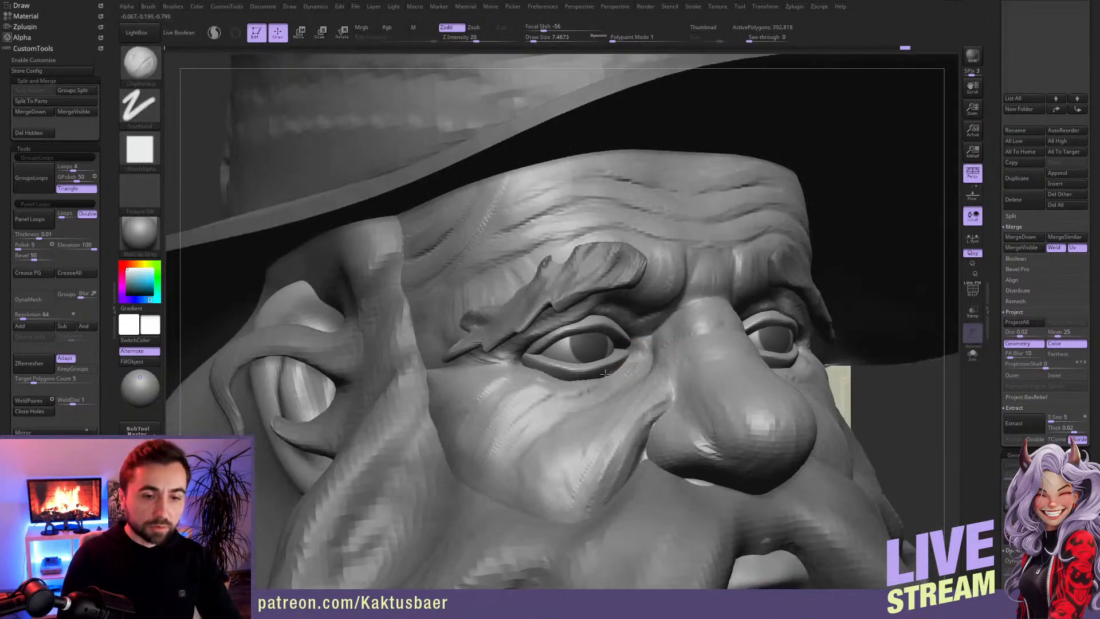
mouse_move(598, 377)
left_mouse_down()
mouse_move(552, 375)
mouse_move(524, 360)
left_mouse_up()
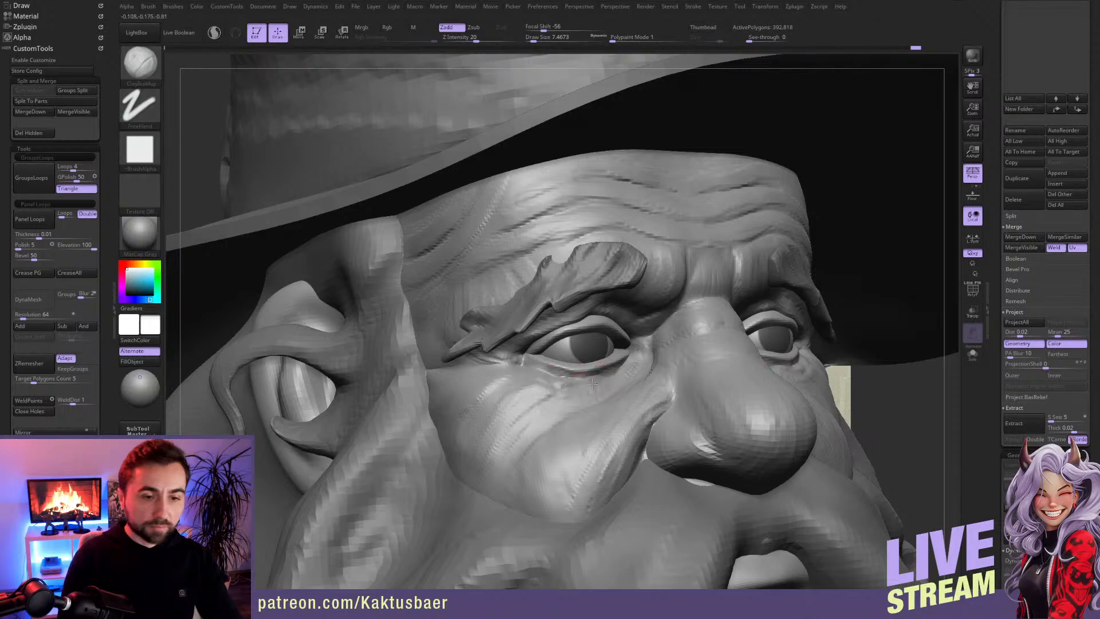
mouse_move(560, 393)
left_mouse_down()
mouse_move(526, 387)
mouse_move(553, 399)
left_mouse_up()
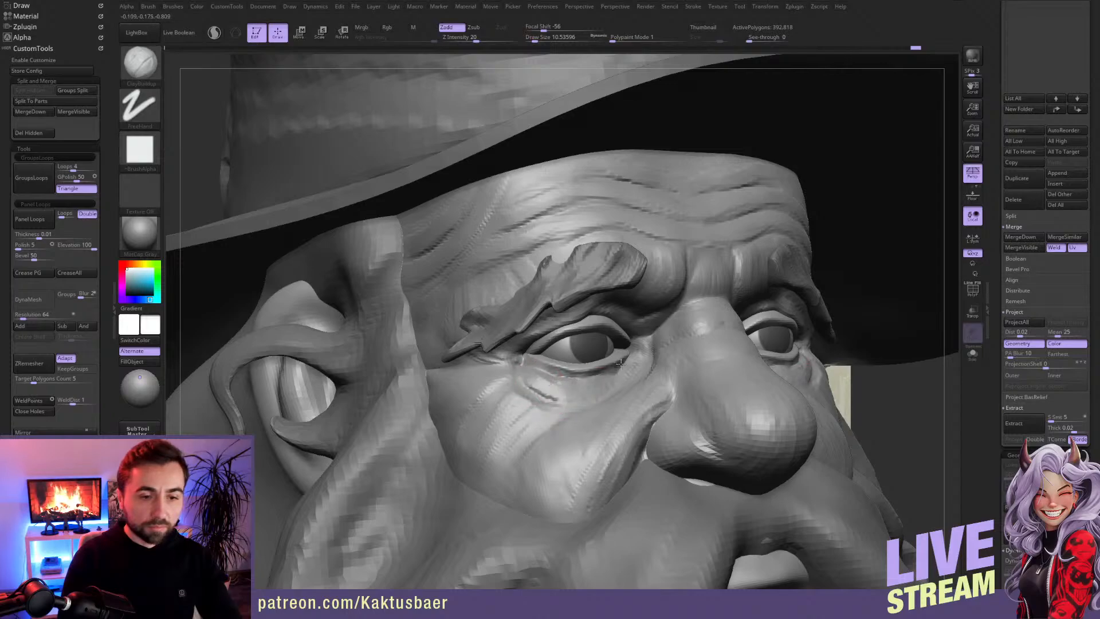
mouse_move(594, 392)
left_mouse_down()
mouse_move(530, 399)
mouse_move(589, 406)
mouse_move(549, 403)
mouse_move(584, 396)
left_mouse_up()
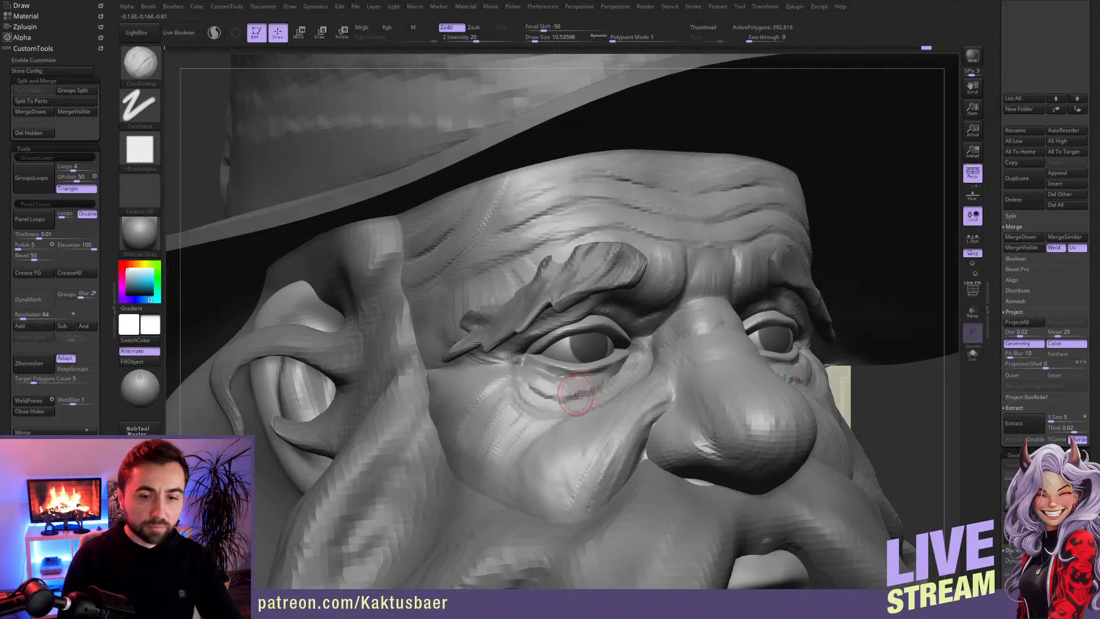
mouse_move(551, 339)
right_mouse_down("ctrl")
mouse_move(542, 344)
mouse_move(504, 280)
right_mouse_up("ctrl")
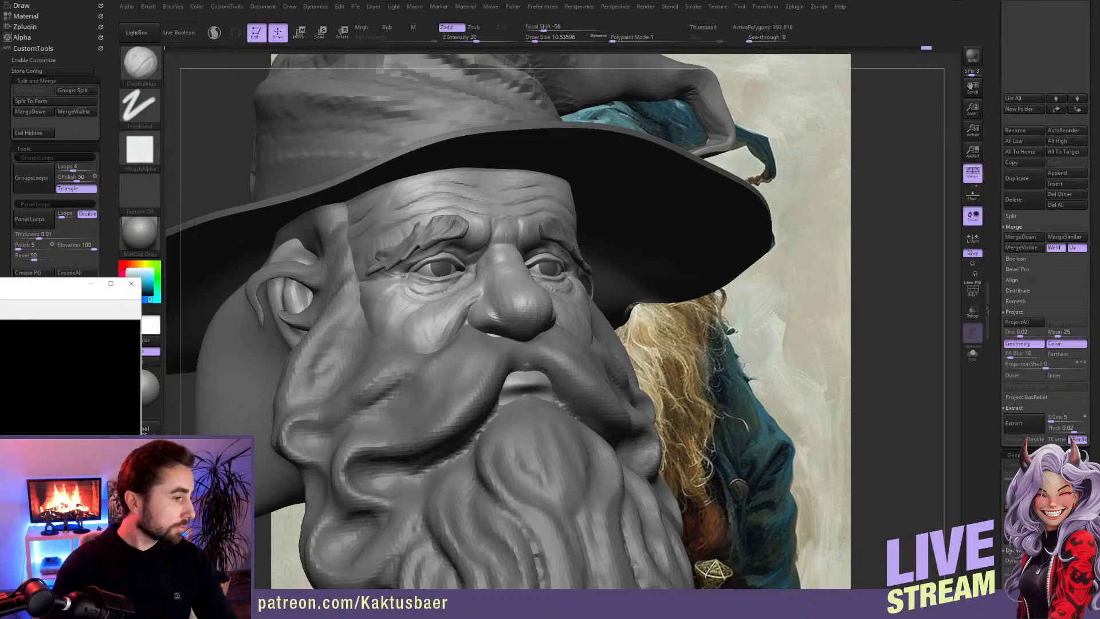
left_click_drag(142, 357, 1, 368)
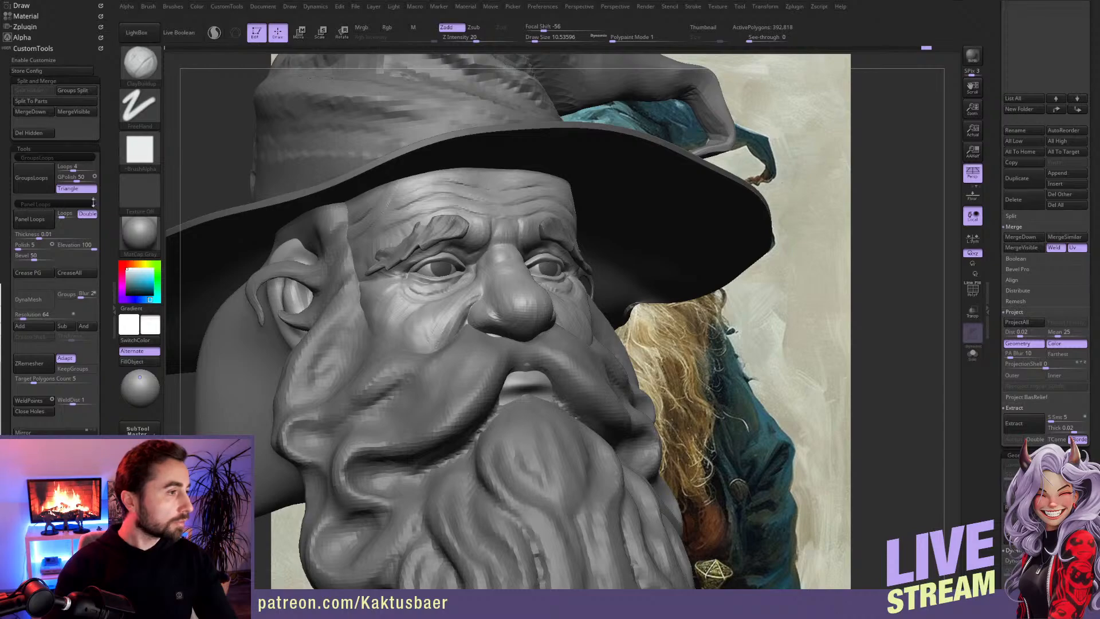
left_click(780, 316)
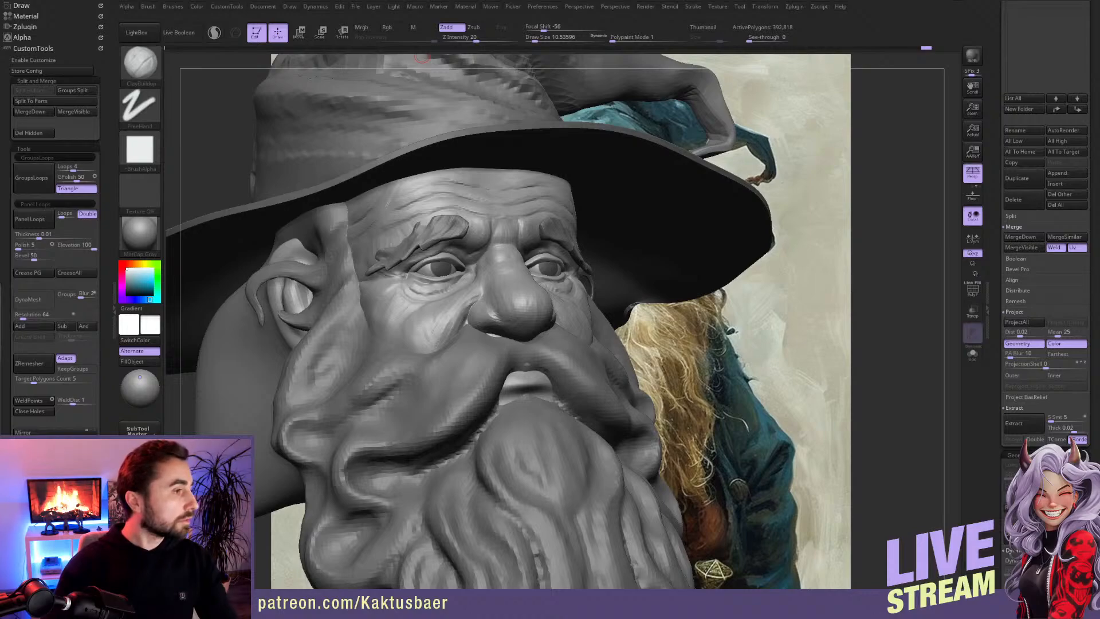
Step: Reshape the lower eyelid and the fold beneath it with the Move brush at a reduced draw size
right_click_drag(372, 262, 611, 277)
scroll(648, 293, "up", 4)
key("s")
left_click_drag(646, 290, 632, 287)
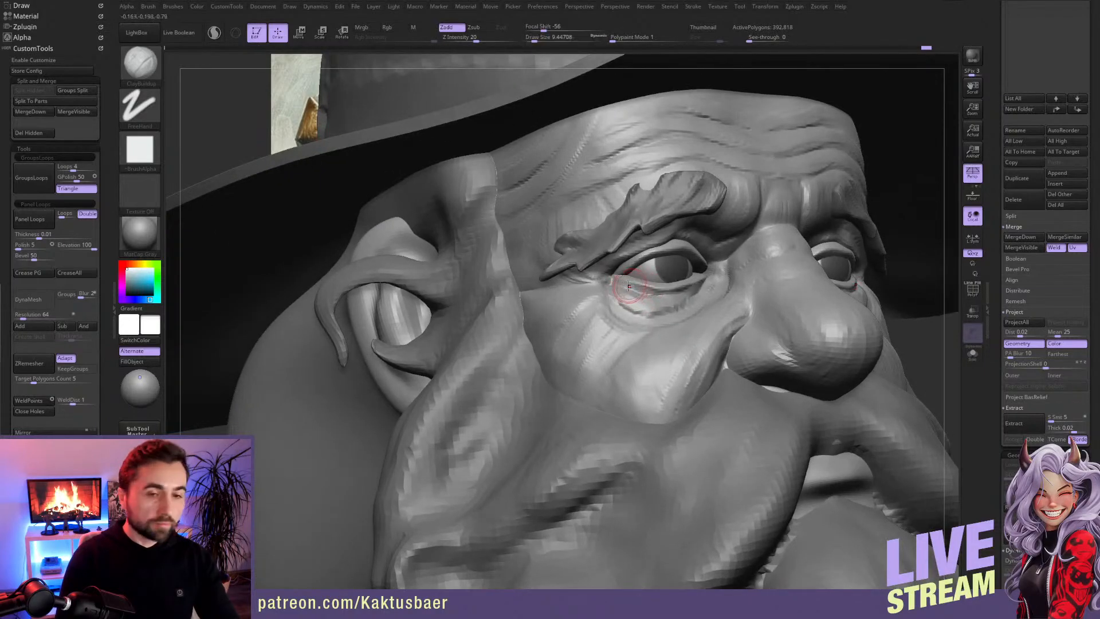
key("b")
key("m")
key("v")
right_click_drag(630, 285, 635, 281)
key("s")
mouse_move(634, 282)
left_mouse_down()
mouse_move(663, 289)
mouse_move(656, 294)
left_mouse_up()
key("s")
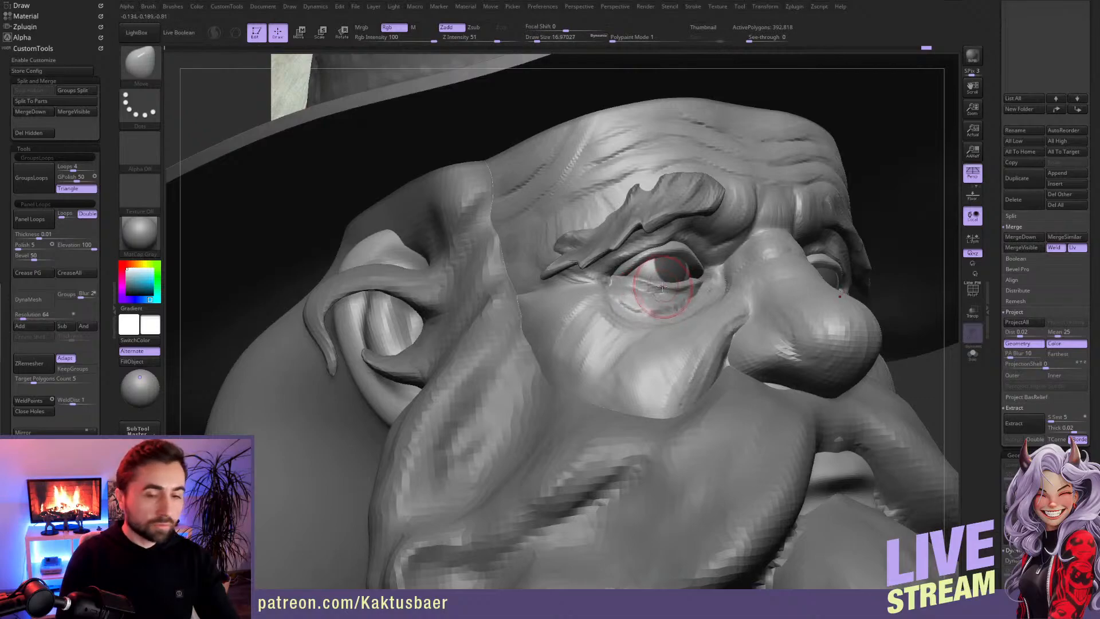
right_click_drag(691, 284, 603, 280)
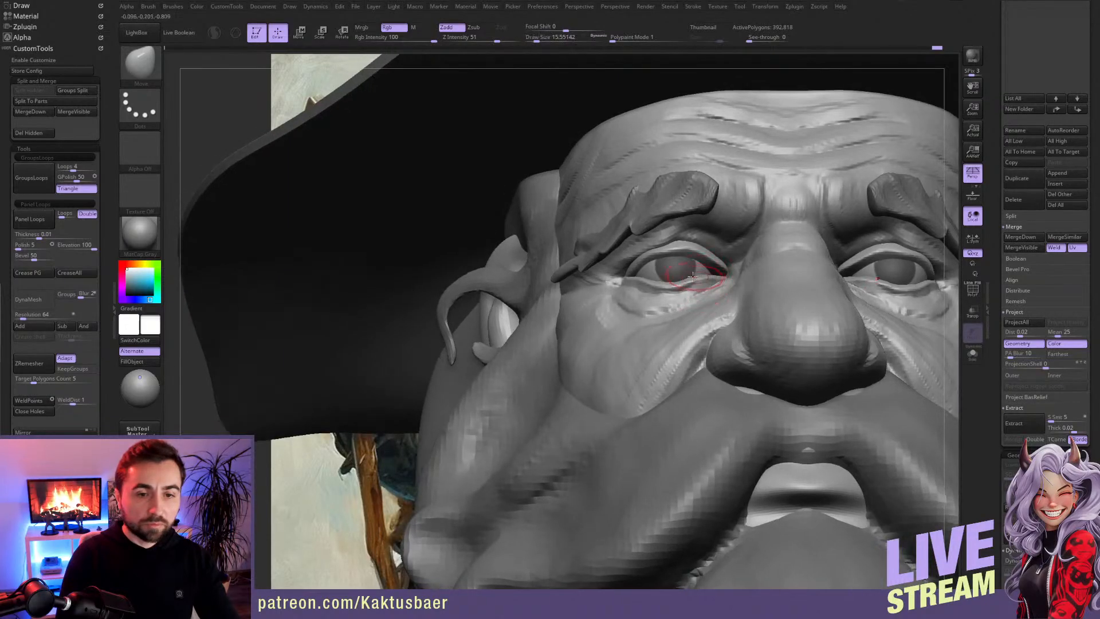
Step: Adjust the eye opening by moving the upper eyelid's edge and the inner eye corner
right_click_drag(670, 254, 711, 272)
left_click_drag(652, 260, 697, 253)
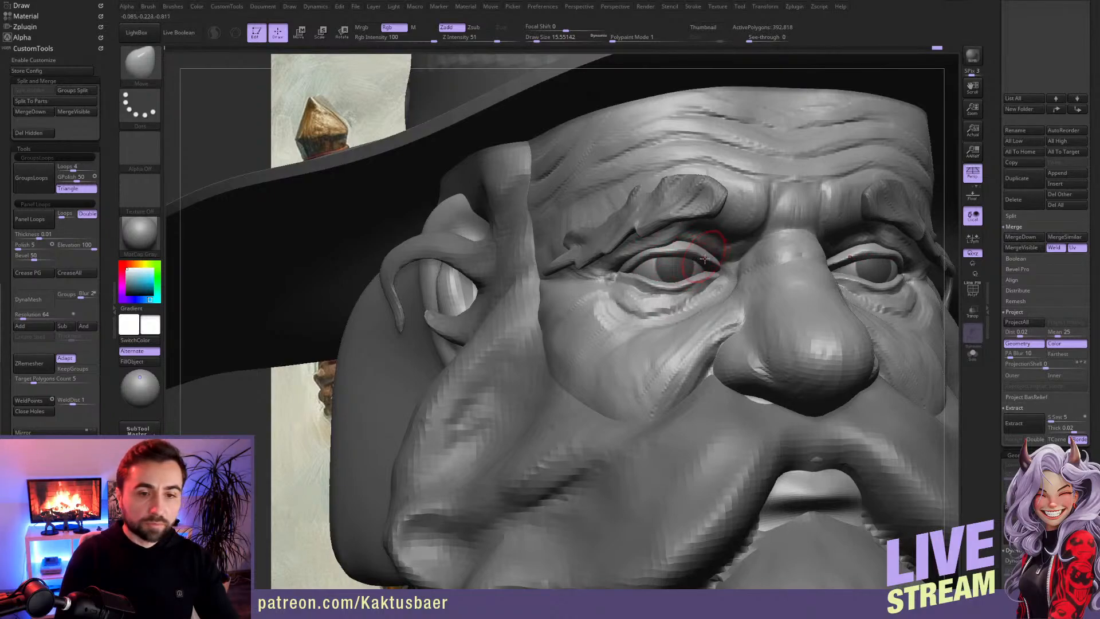
right_click_drag(709, 275, 676, 283)
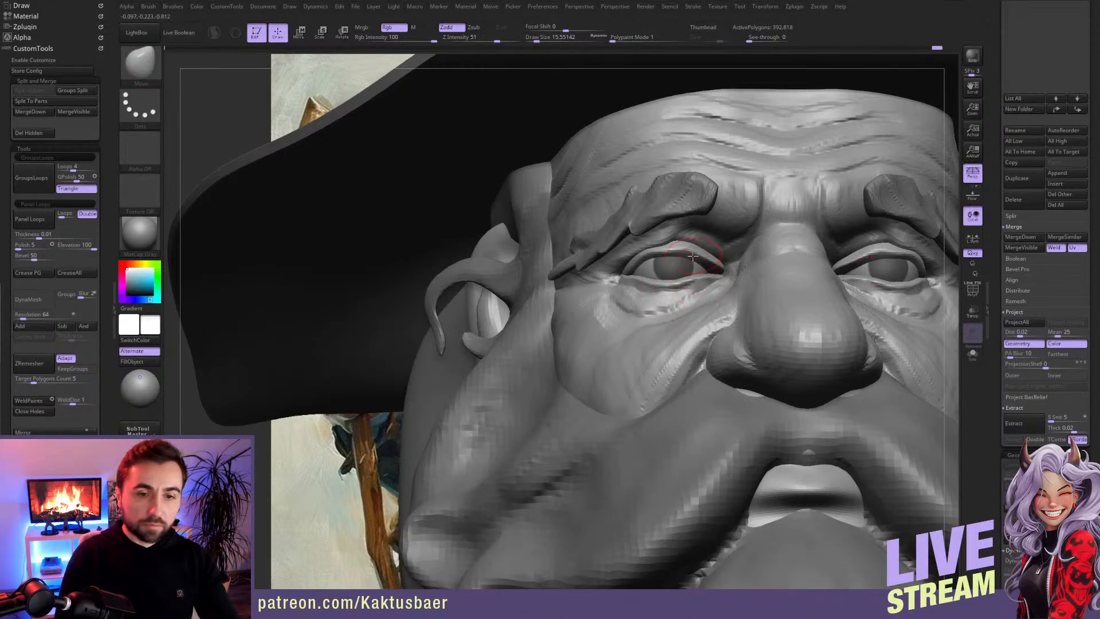
key("bracketleft")
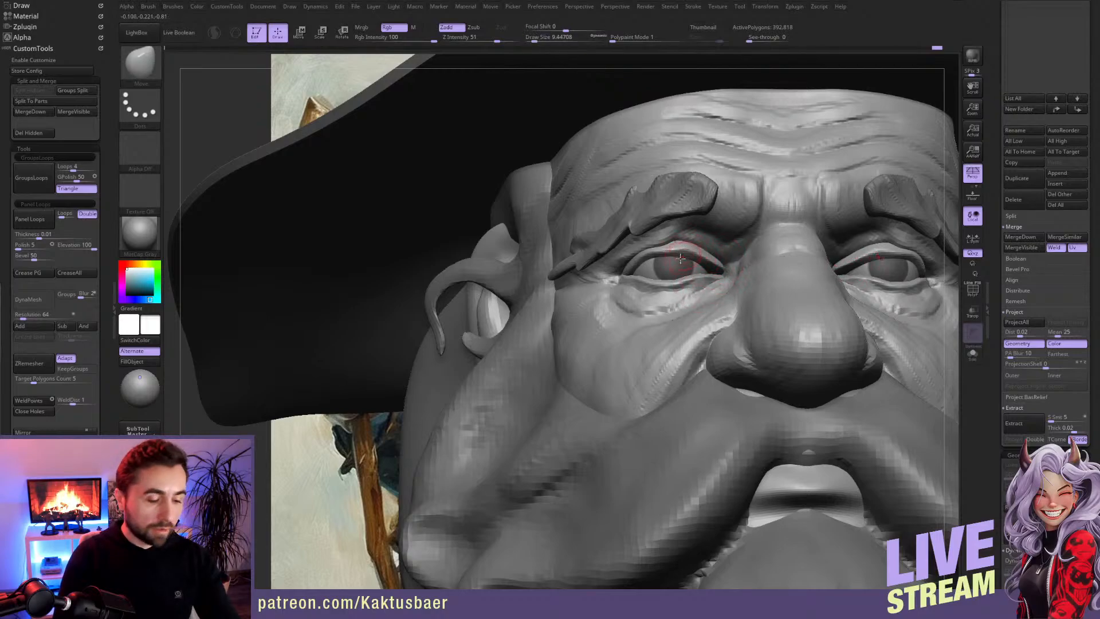
Step: Build up the upper eyelid and the fold above it with ClayBuildup, out from the inner corner
key("b")
key("c")
key("b")
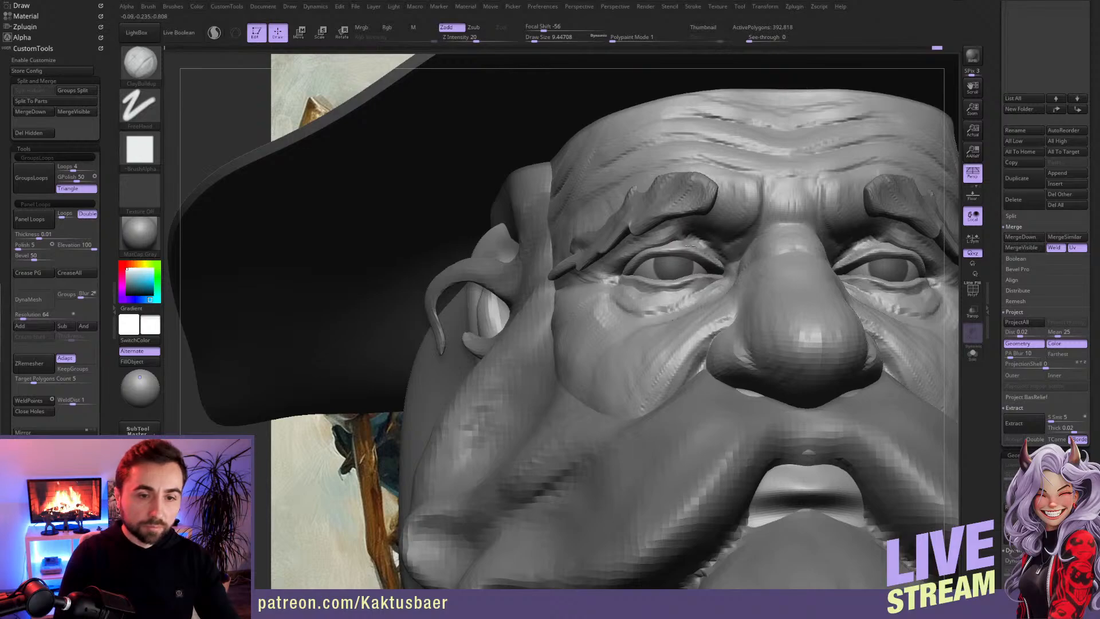
left_click_drag(721, 259, 725, 266)
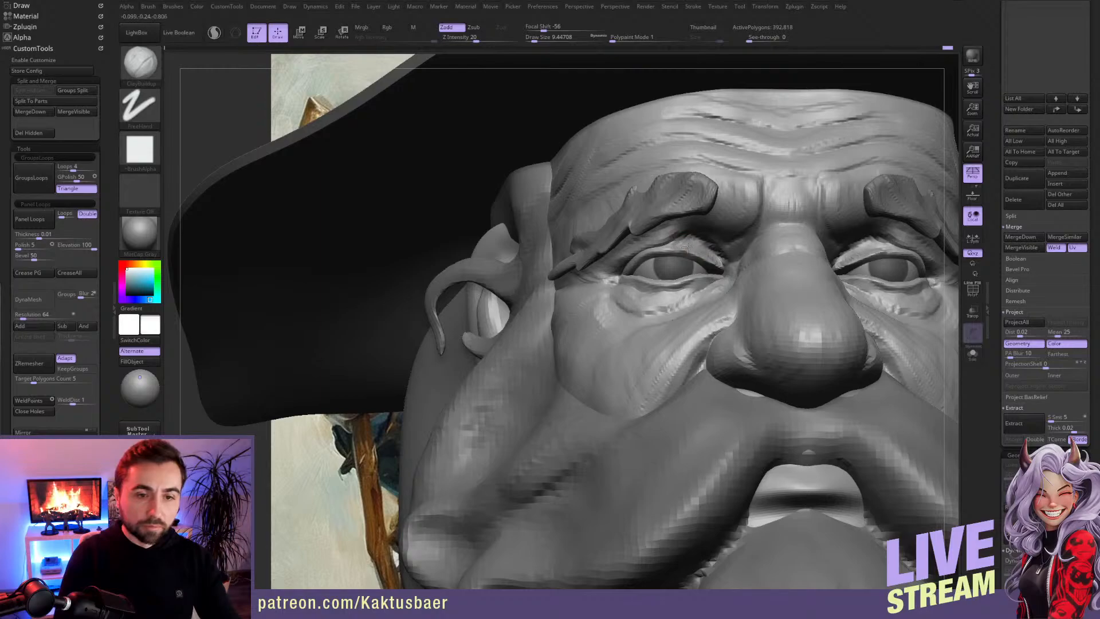
left_click_drag(722, 256, 662, 247, "shift")
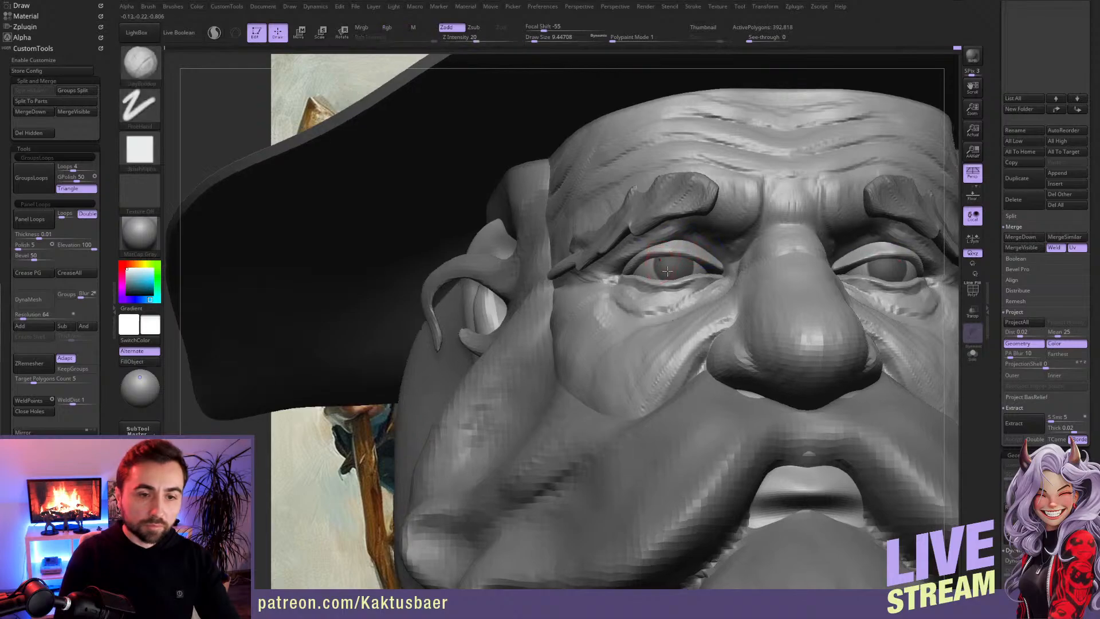
right_click_drag(661, 264, 694, 261)
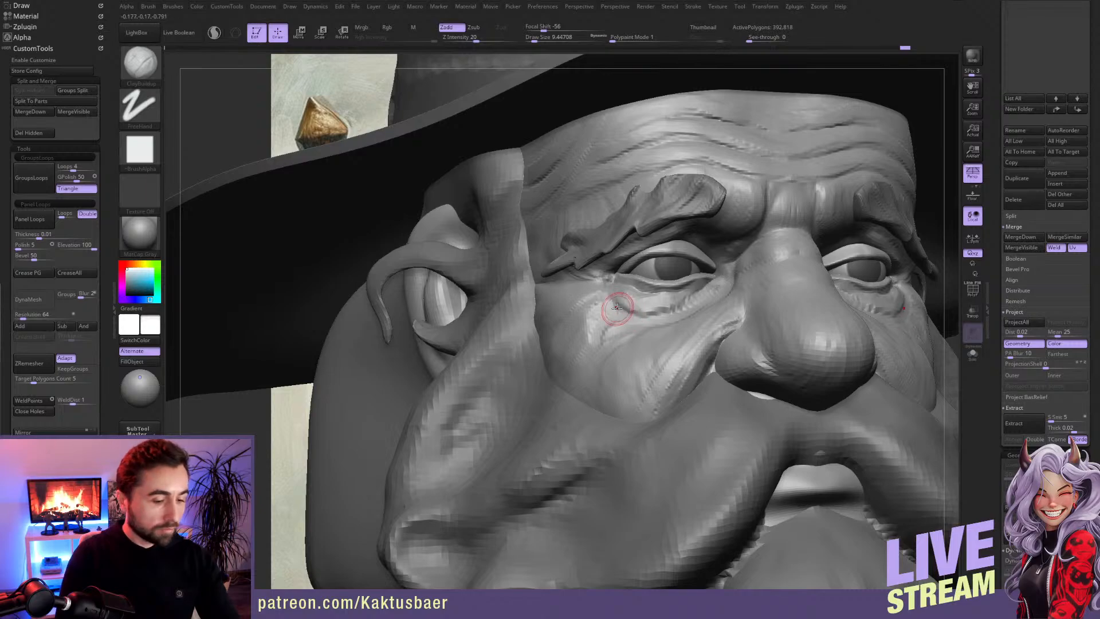
Step: Carve the creases beneath the lower eyelid with DamStandard and fill out the skin there with ClayBuildup
key("b")
key("d")
key("a")
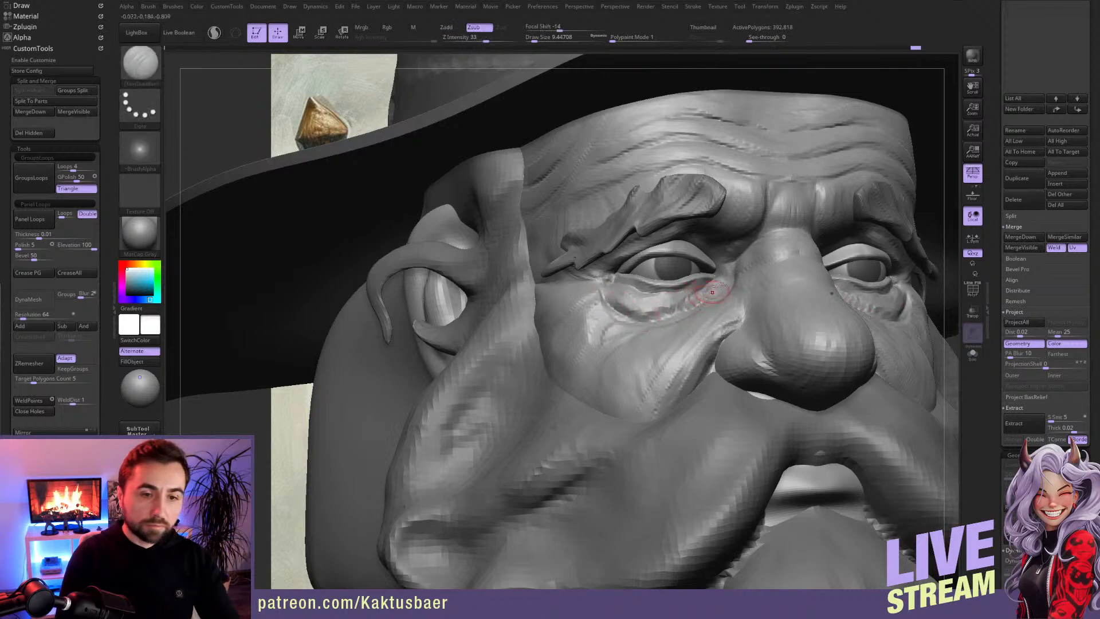
key("b")
key("c")
key("b")
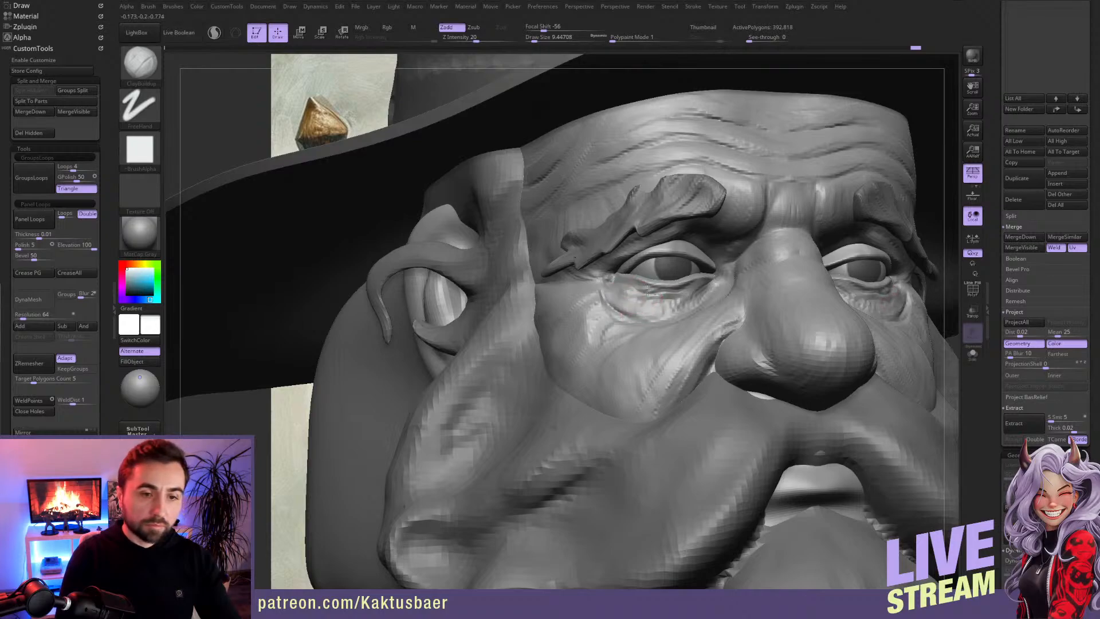
key("shift")
mouse_move(671, 290)
left_mouse_down()
mouse_move(693, 289)
mouse_move(688, 302)
mouse_move(708, 281)
left_mouse_up()
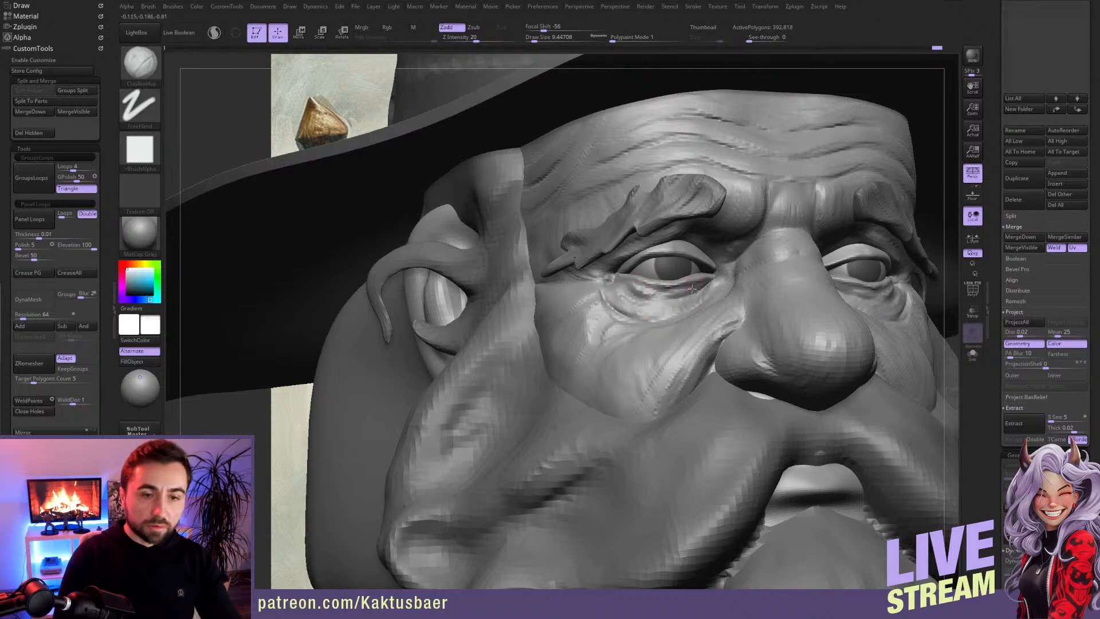
Step: Smooth the lower eyelid's transition and build up the eye bag from the inner to the outer corner
key("shift")
left_click_drag(642, 292, 660, 297, "shift")
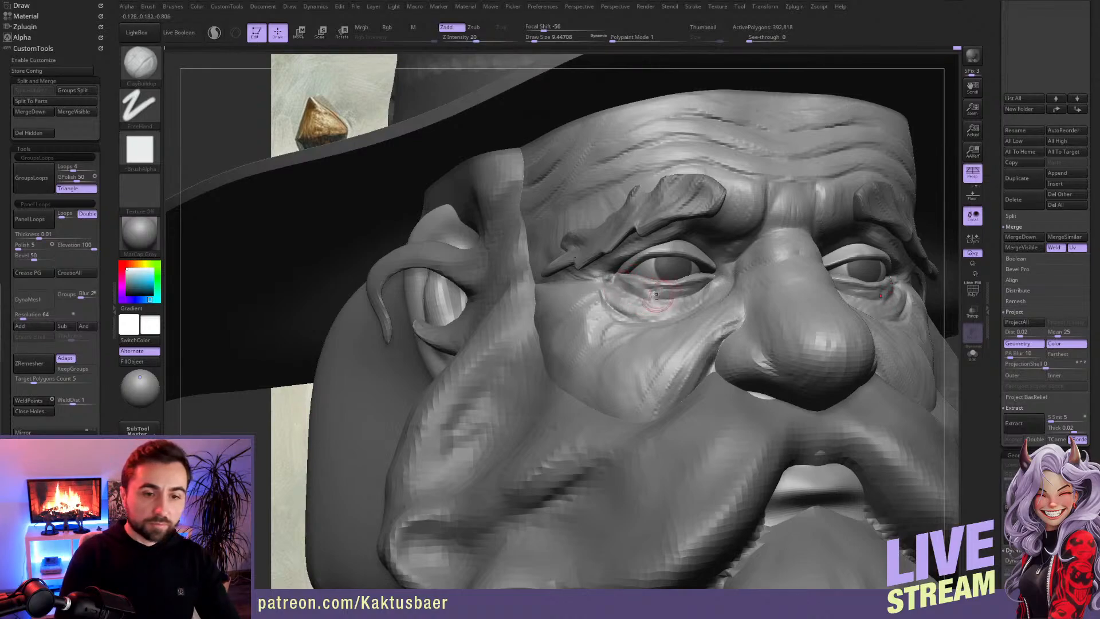
mouse_move(699, 289)
left_mouse_down()
mouse_move(625, 300)
mouse_move(674, 308)
left_mouse_up()
left_click_drag(607, 297, 630, 314)
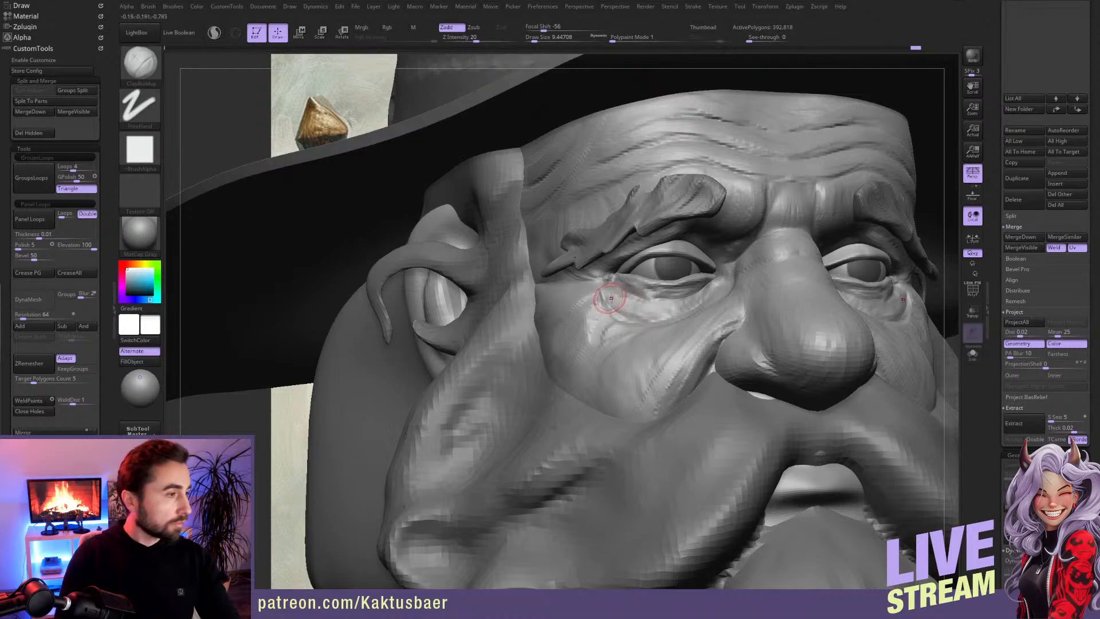
Step: Build up the skin of the outer cheek below the outer eye corner with ClayBuildup
left_click_drag(593, 295, 586, 289)
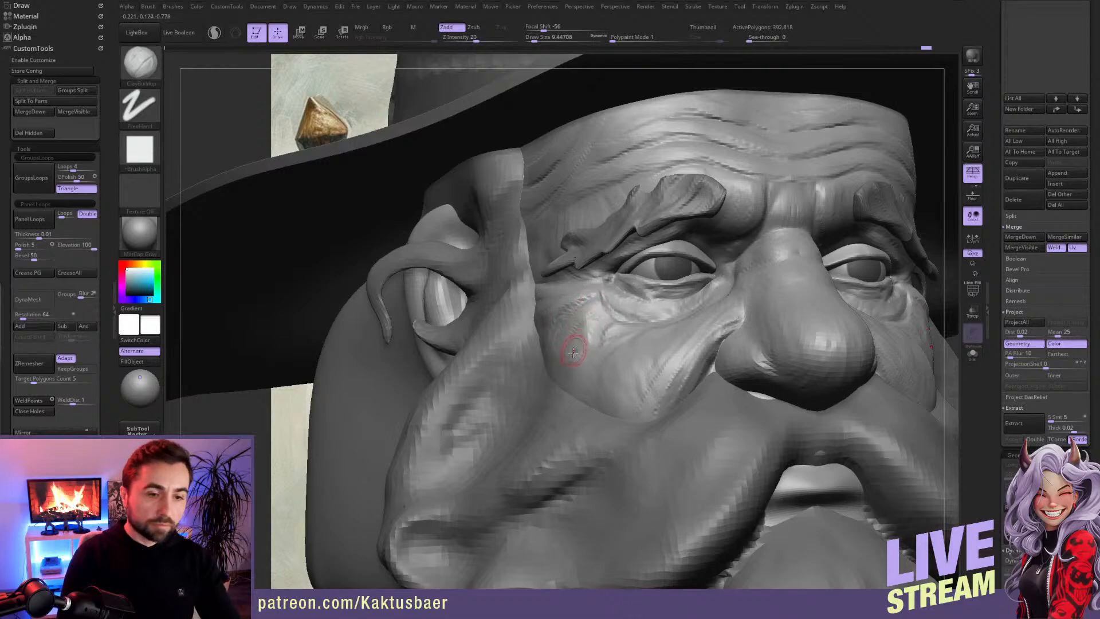
key("b")
key("m")
key("v")
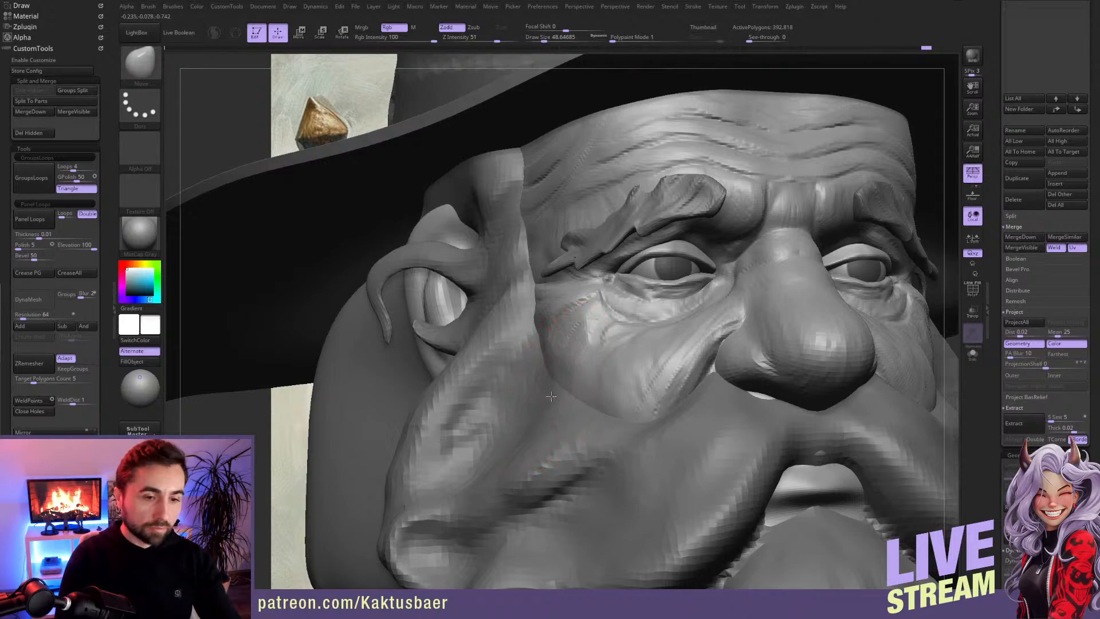
key("b")
key("c")
key("b")
key("bracketleft")
key("bracketleft")
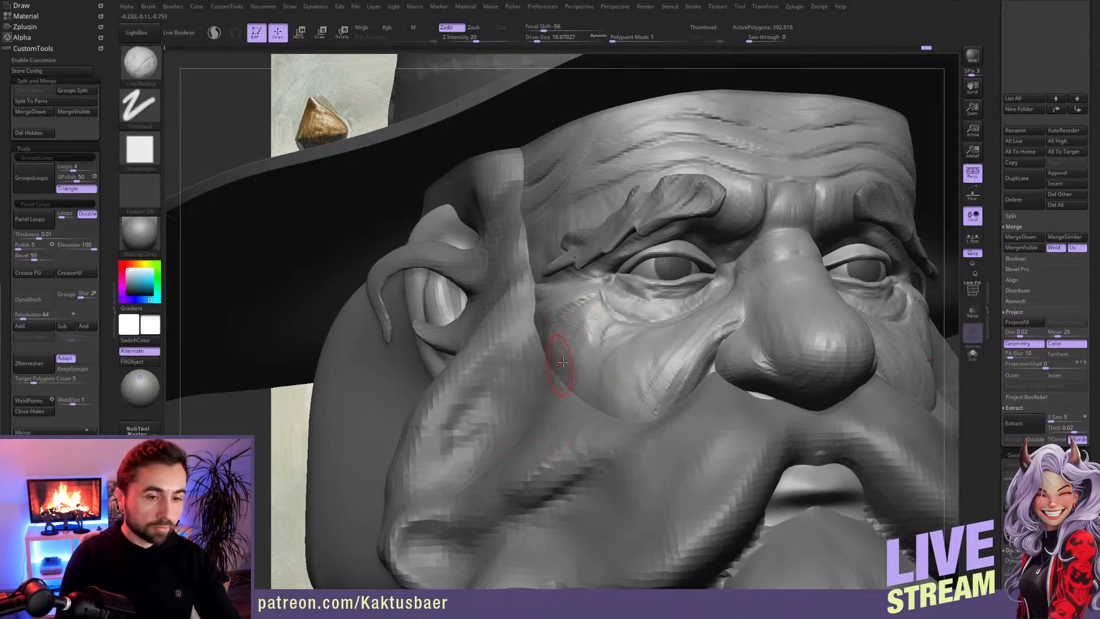
key("s")
key("bracketright")
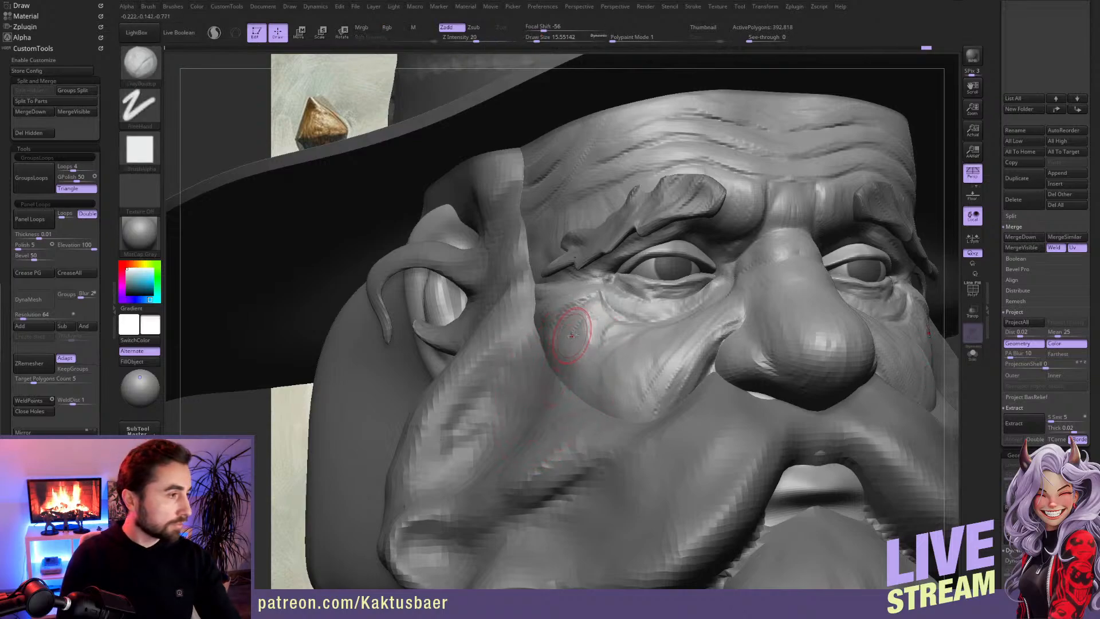
key("bracketleft")
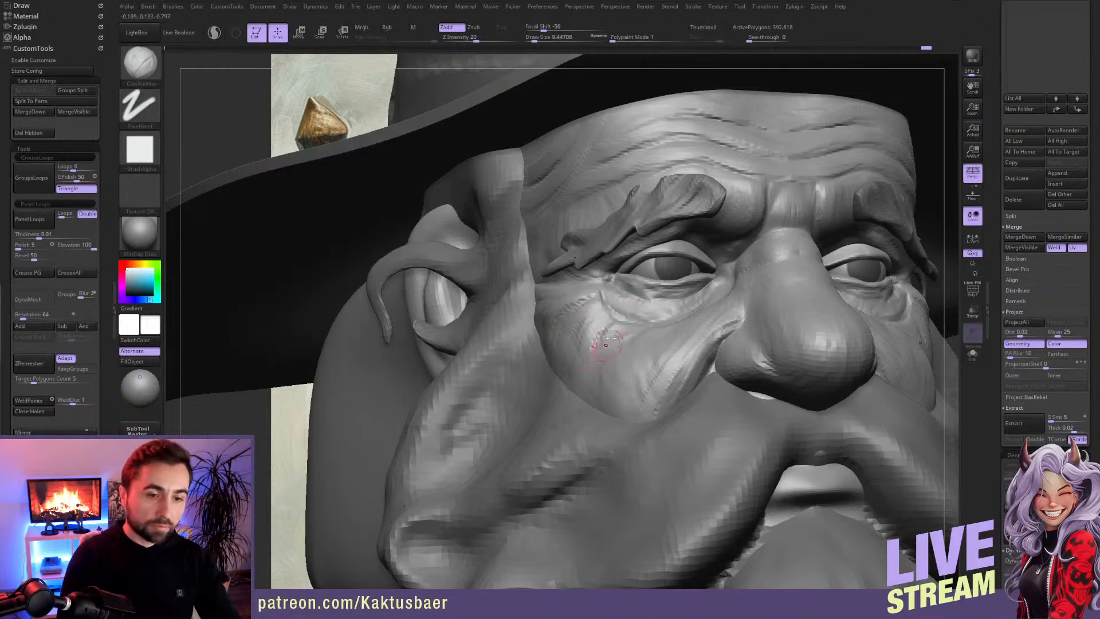
Step: Carve curved wrinkles with DamStandard from beneath the outer eye corner down the side of the cheek
key("b")
key("d")
key("s")
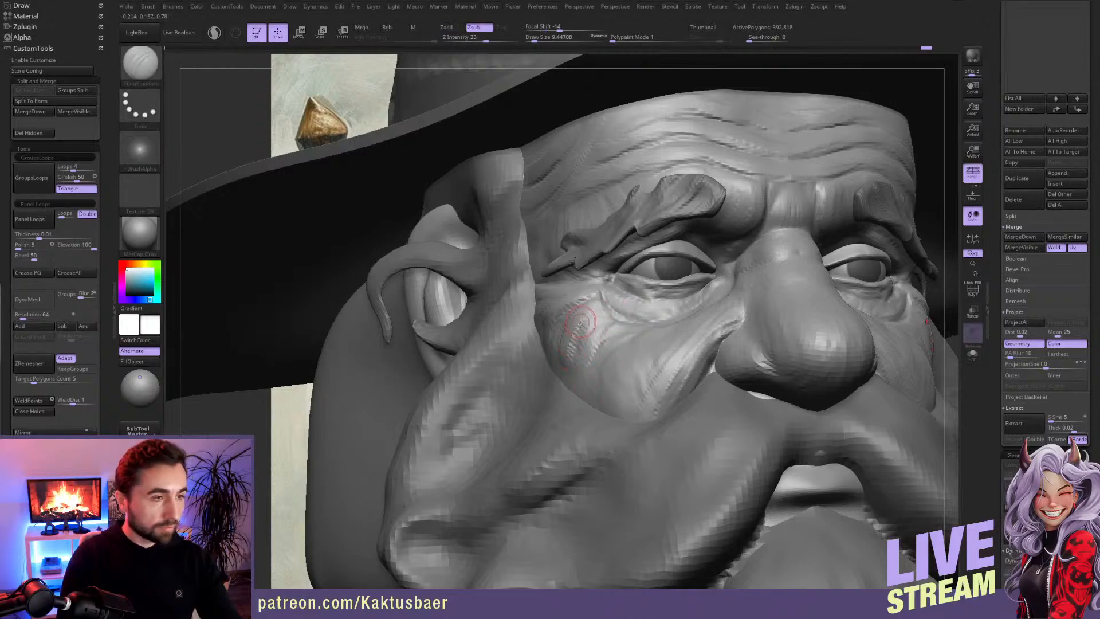
mouse_move(594, 319)
left_mouse_down()
mouse_move(570, 365)
mouse_move(586, 389)
left_mouse_up()
key("ctrl+z")
mouse_move(660, 320)
left_mouse_down()
mouse_move(622, 337)
mouse_move(587, 379)
left_mouse_up()
key("ctrl+z")
left_click_drag(660, 320, 637, 328)
left_click_drag(593, 361, 585, 396)
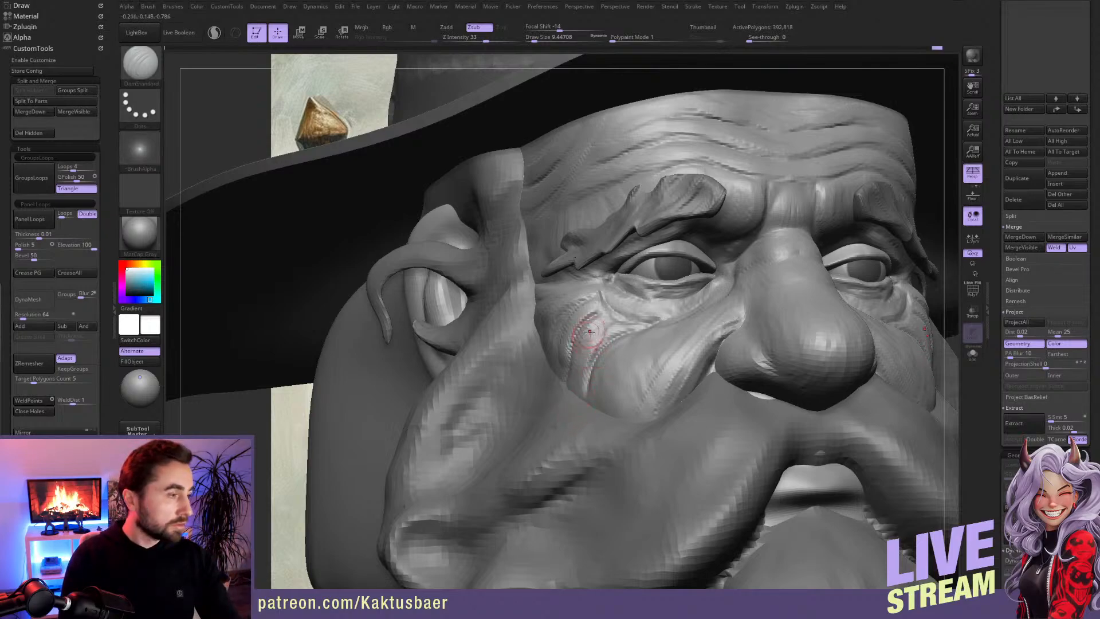
left_click_drag(596, 309, 585, 395)
left_click_drag(586, 351, 585, 396)
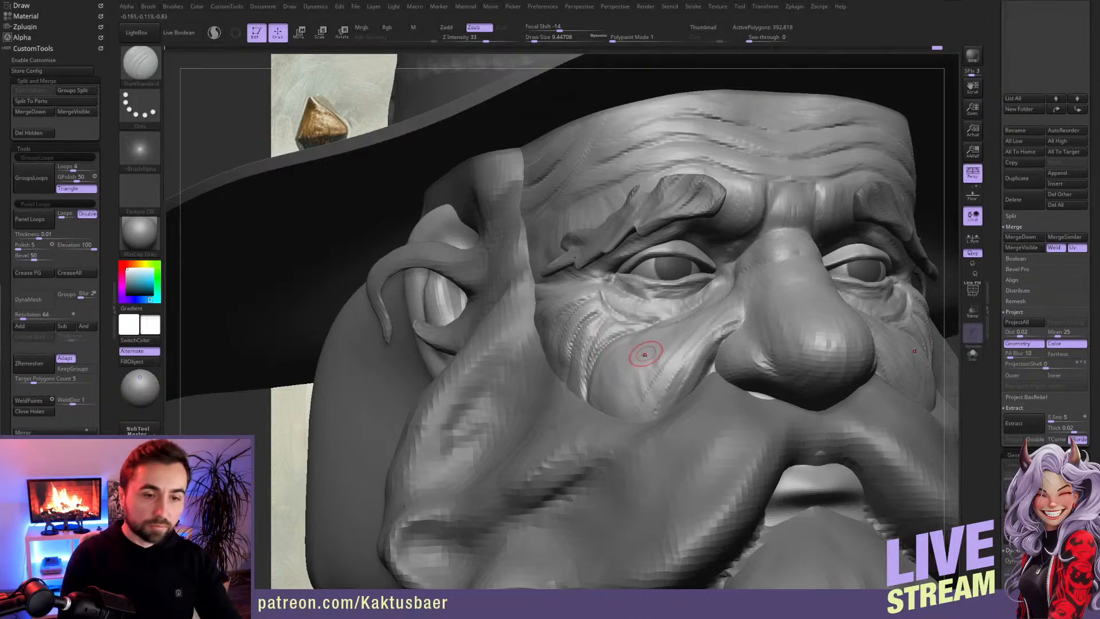
Step: Fill out the front of the cheek between the new wrinkles and the nose with ClayBuildup
key("b")
key("c")
key("b")
right_click_drag(633, 351, 648, 344)
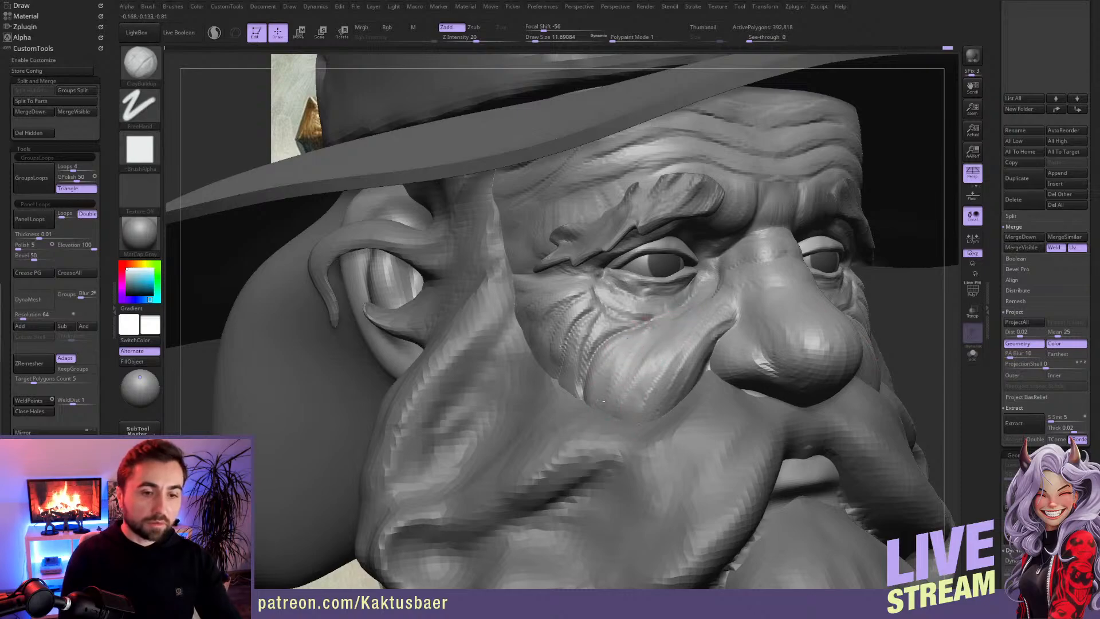
mouse_move(627, 354)
right_mouse_down()
mouse_move(632, 342)
mouse_move(675, 358)
right_mouse_up()
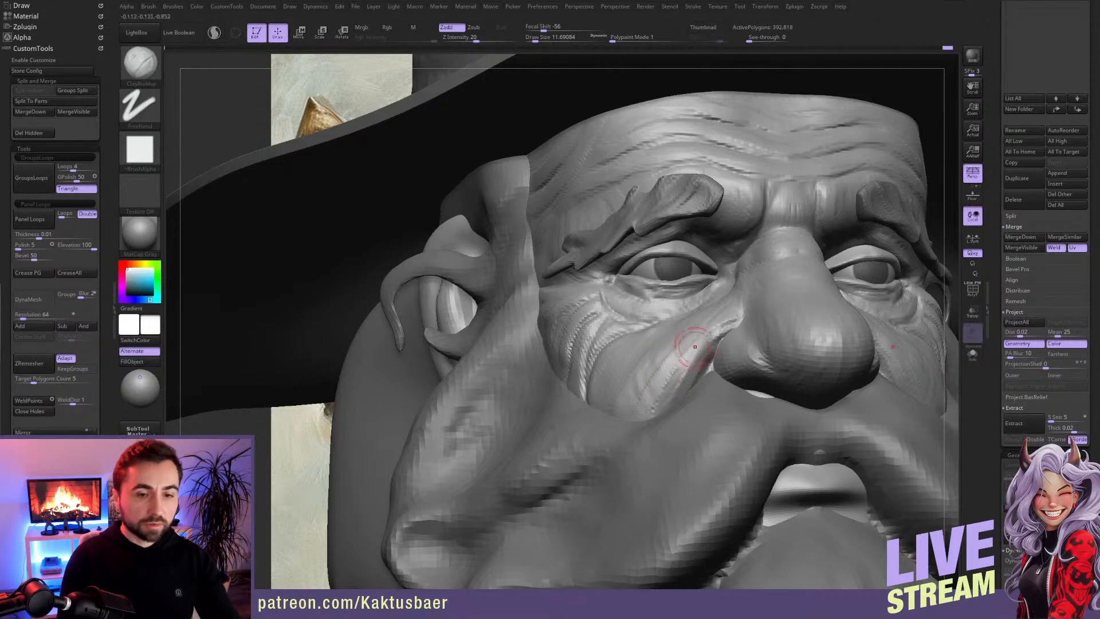
right_click_drag(643, 356, 638, 344)
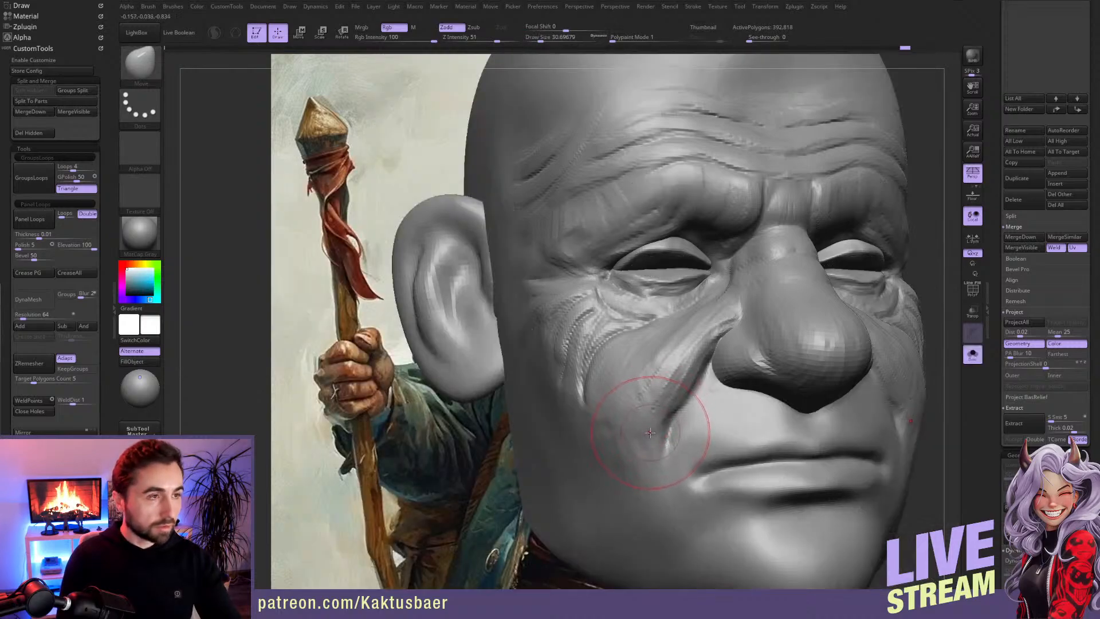
Step: Reshape the lower end of the cheek and its fold beside the nose with the Move brush
mouse_move(661, 436)
left_mouse_down()
mouse_move(650, 436)
mouse_move(672, 414)
mouse_move(645, 429)
left_mouse_up()
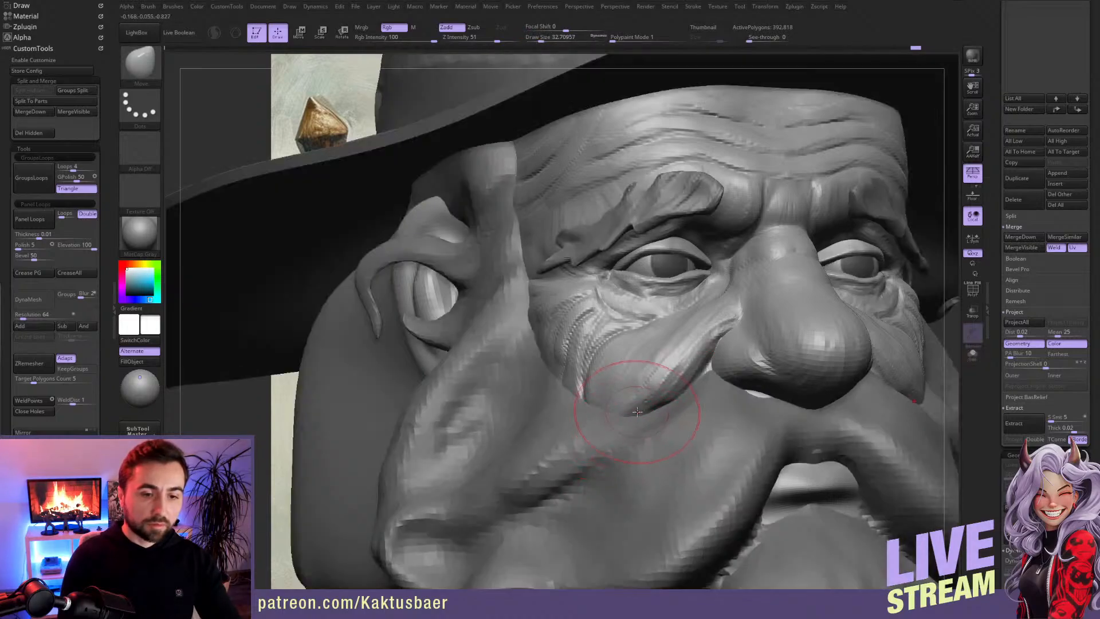
key("[")
left_click_drag(637, 410, 632, 416)
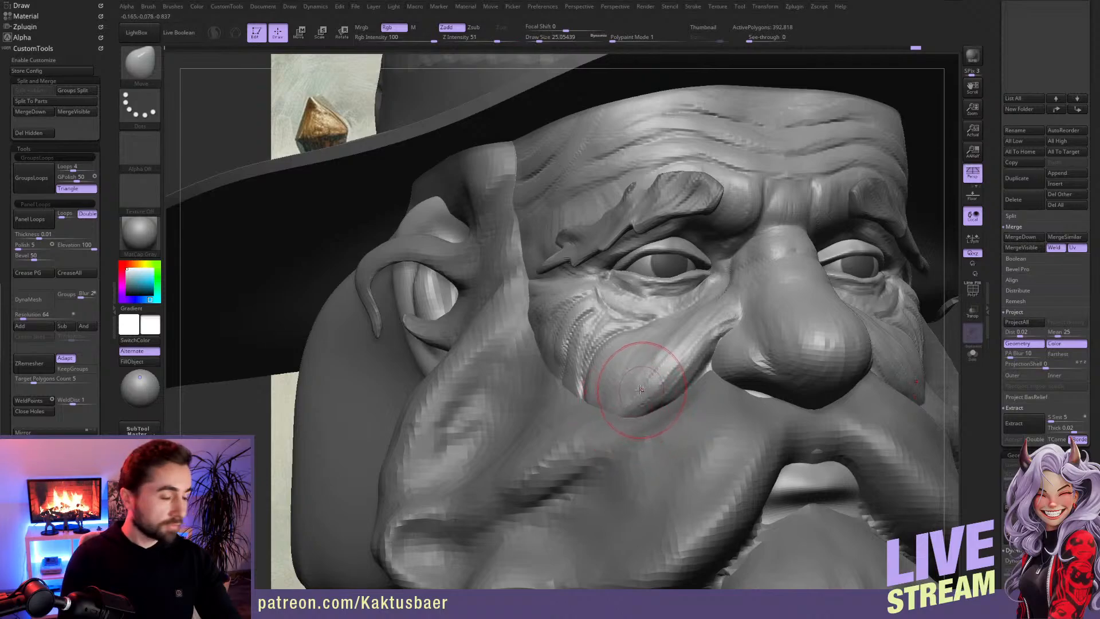
key("[")
key("[")
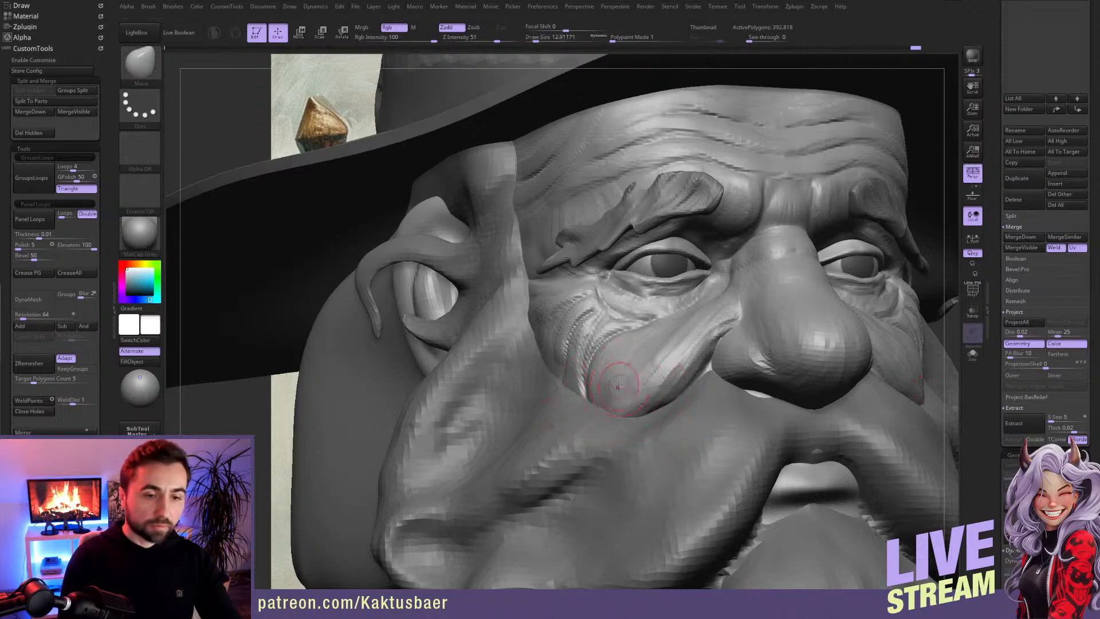
key("]")
key("]")
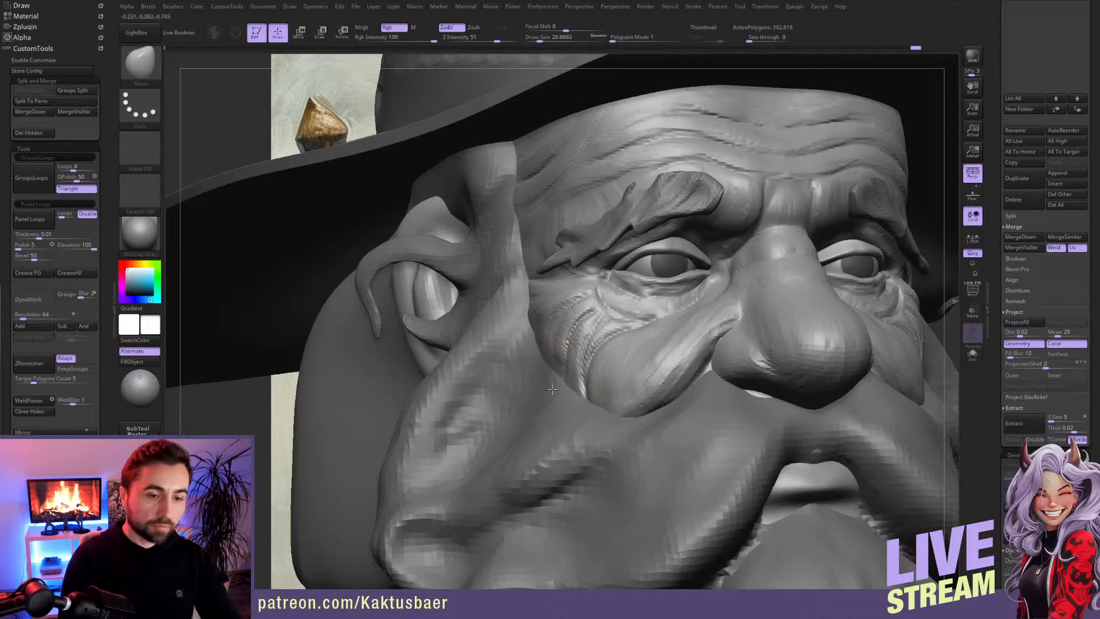
Step: Build up the outer cheek beside the wrinkles, along the edge of the beard, with ClayBuildup
key("[")
key("[")
key("b")
key("c")
key("b")
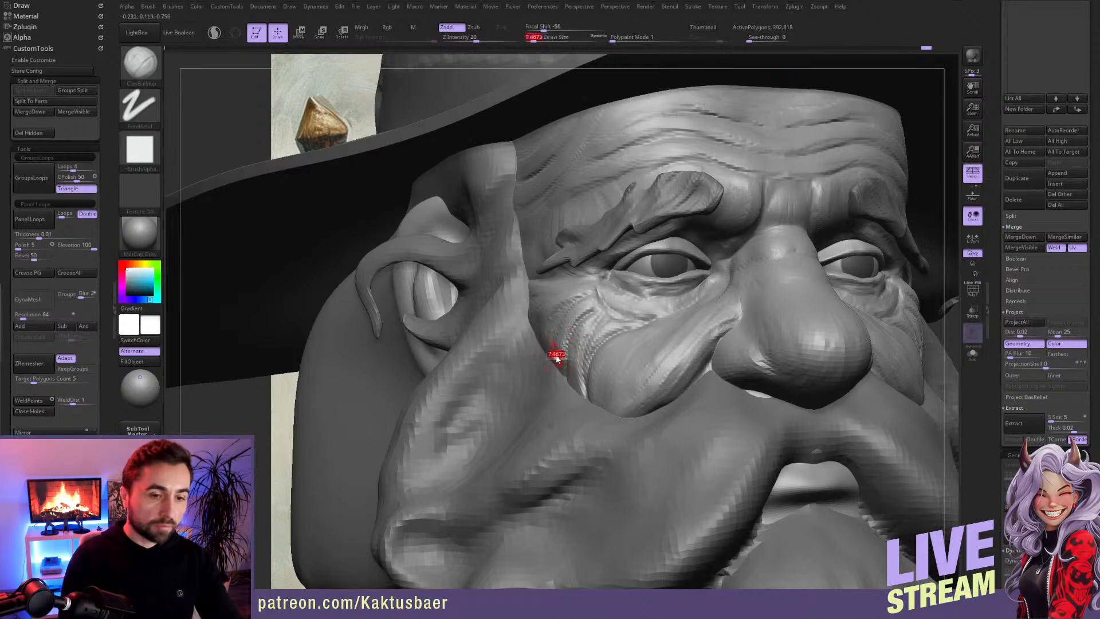
right_click_drag(573, 344, 551, 321)
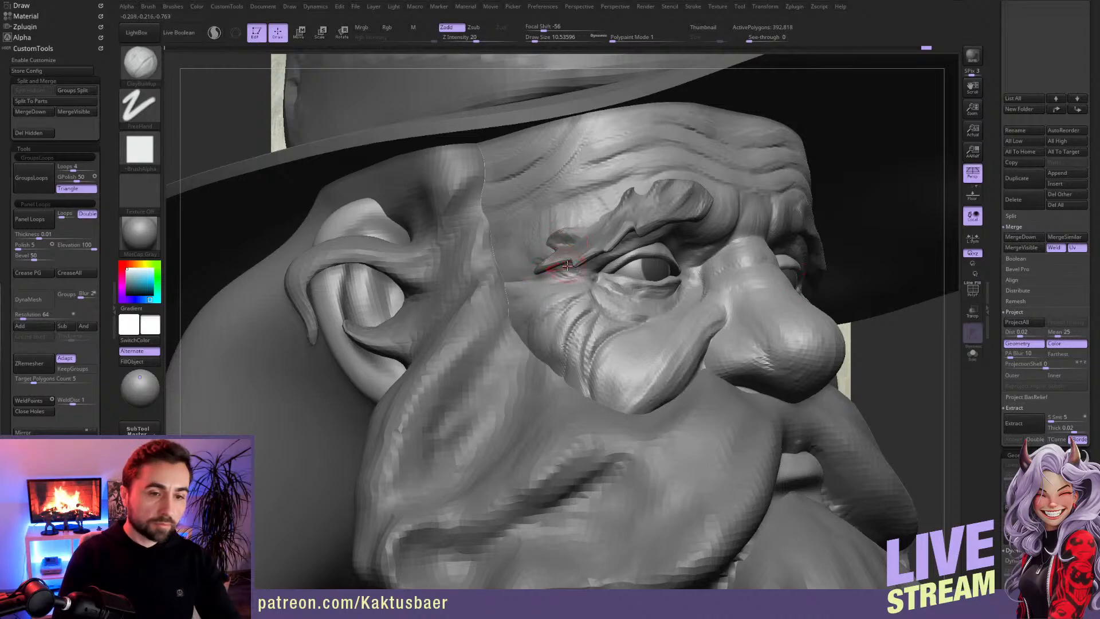
Step: Build up the skin folds at the outer eye corner beneath the eyebrow's tail with ClayBuildup
key("alt+s")
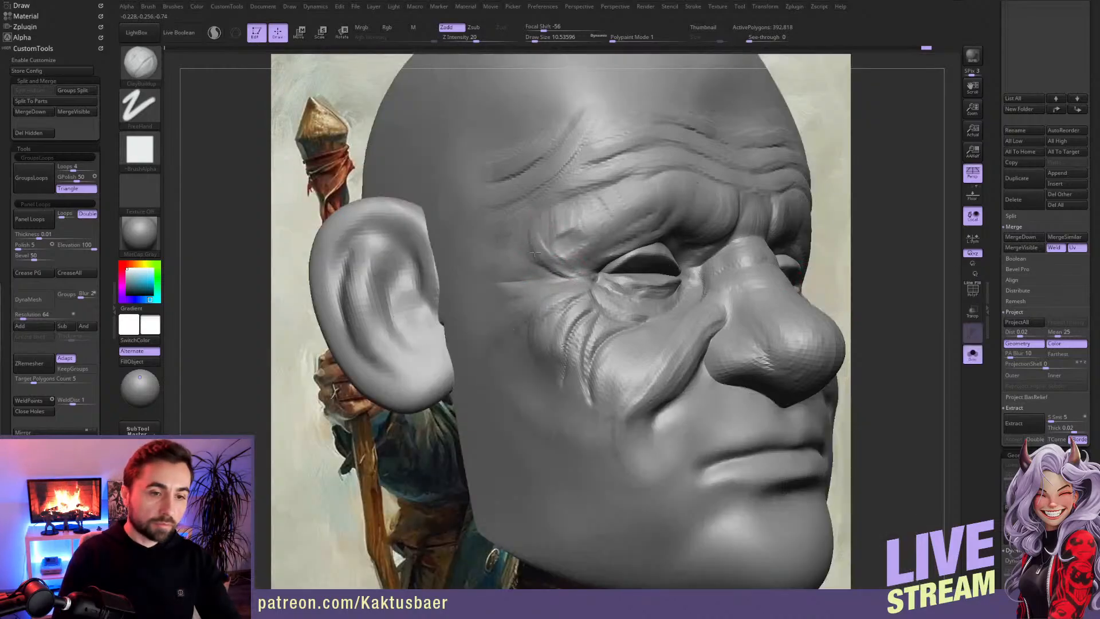
key("alt+s")
mouse_move(568, 240)
left_mouse_down()
mouse_move(552, 233)
mouse_move(563, 261)
left_mouse_up()
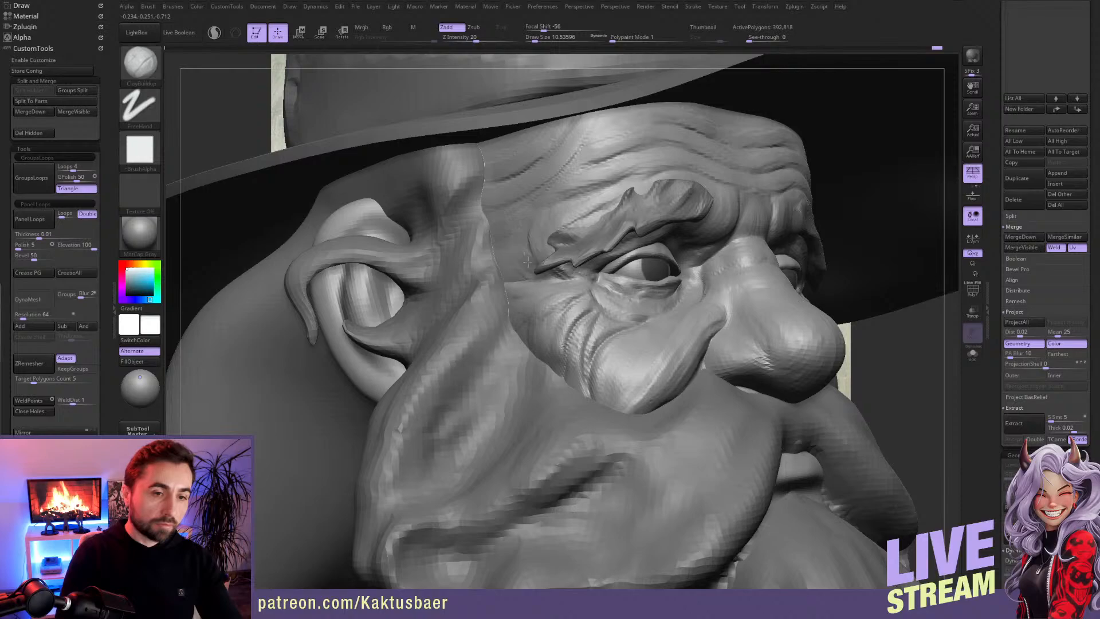
key("s")
left_click_drag(597, 271, 602, 271)
right_click_drag(599, 274, 527, 269)
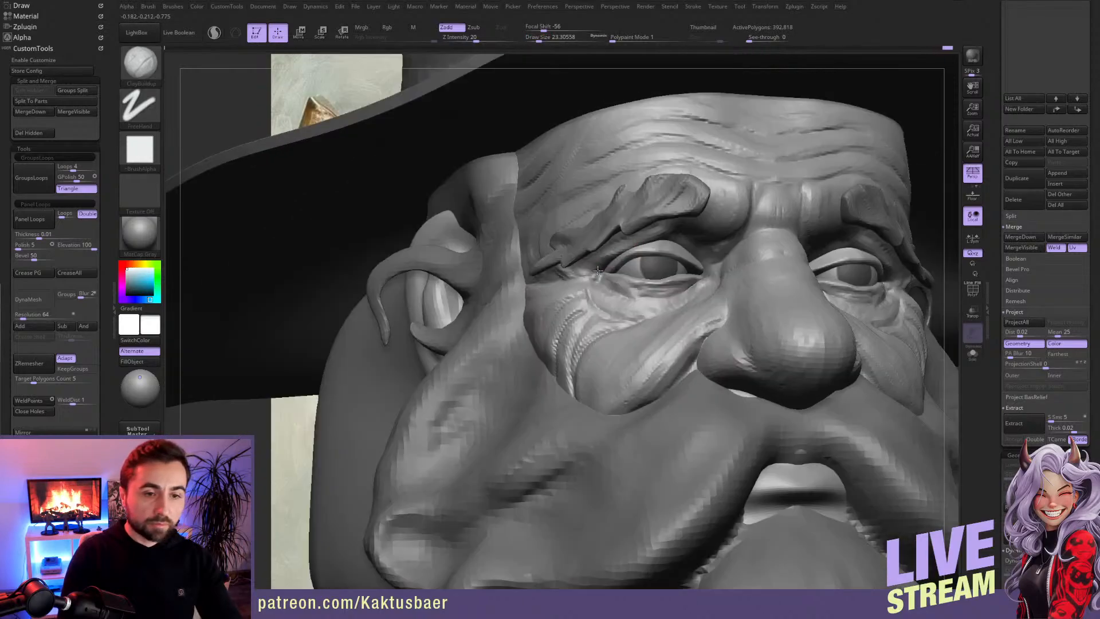
key("s")
left_click_drag(598, 271, 600, 271)
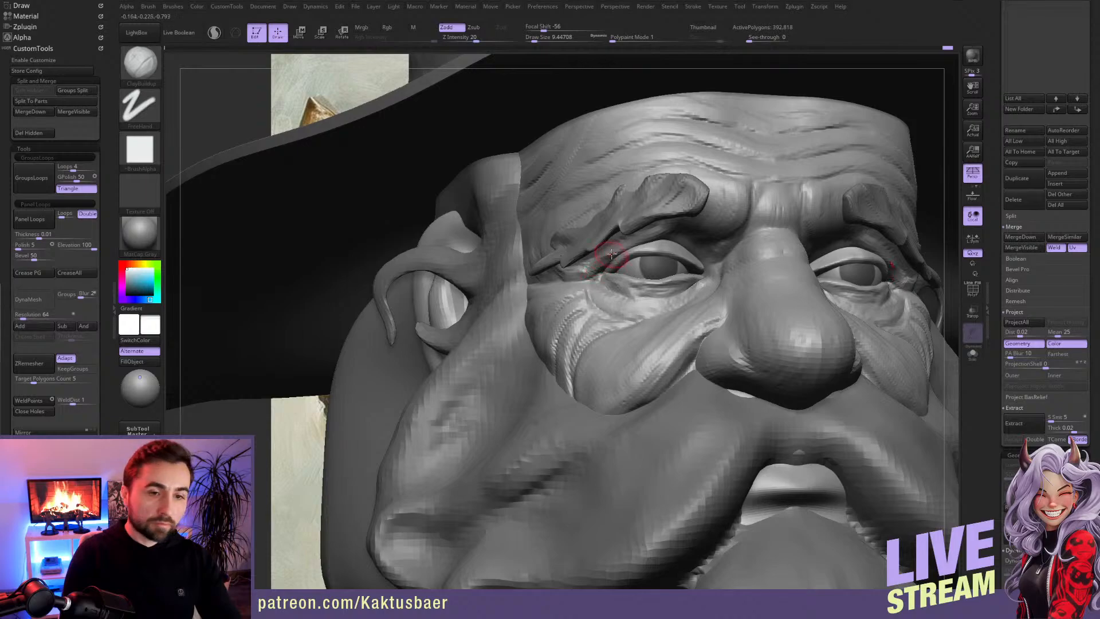
Step: Mask the lower part of the face and adjust the fold above the outer eye corner and upper eyelid with Move
key("1")
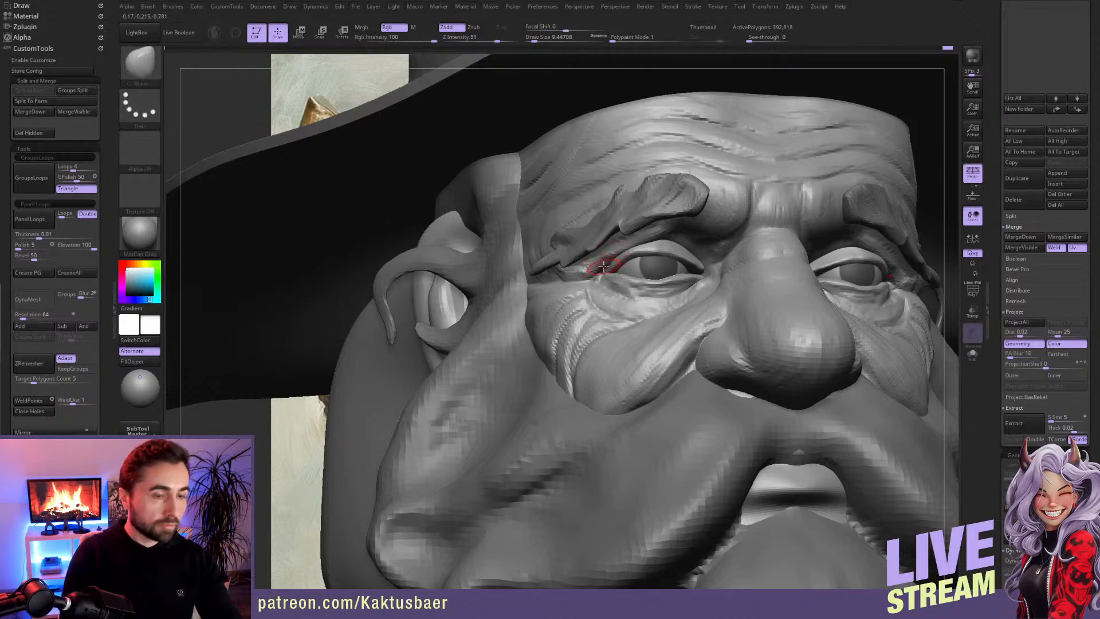
left_click(592, 466, "alt")
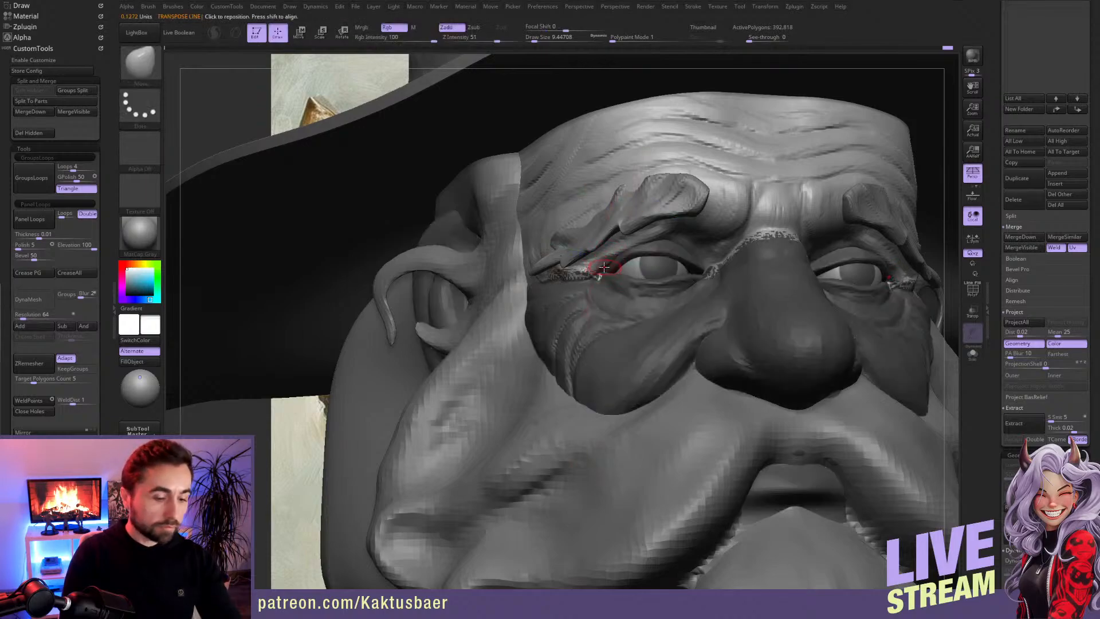
key("bracketright")
key("bracketright")
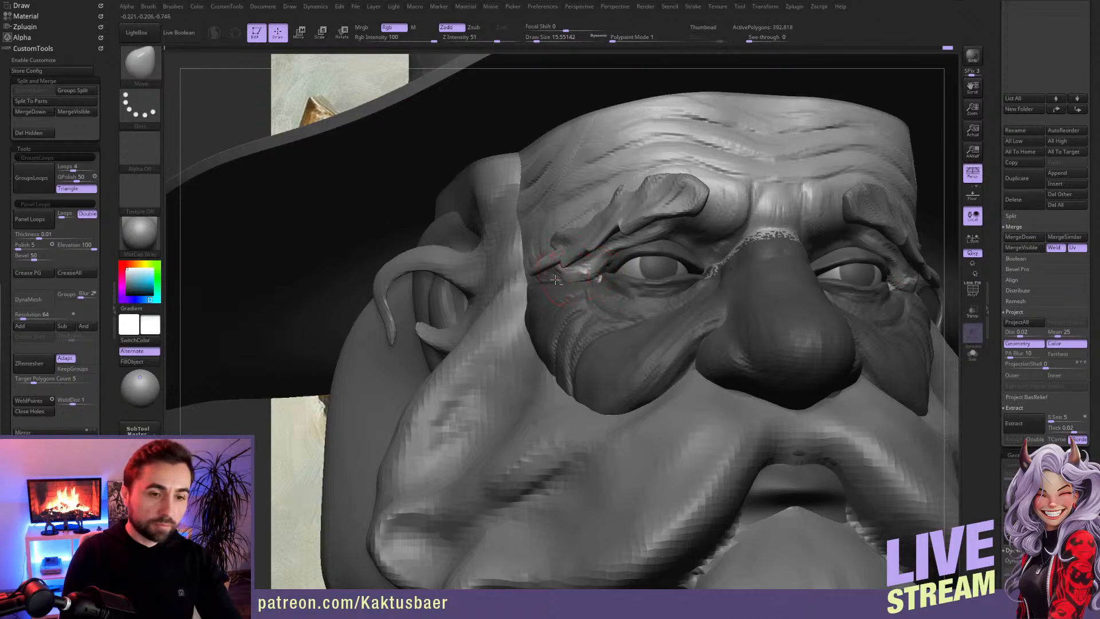
left_click_drag(578, 280, 586, 280)
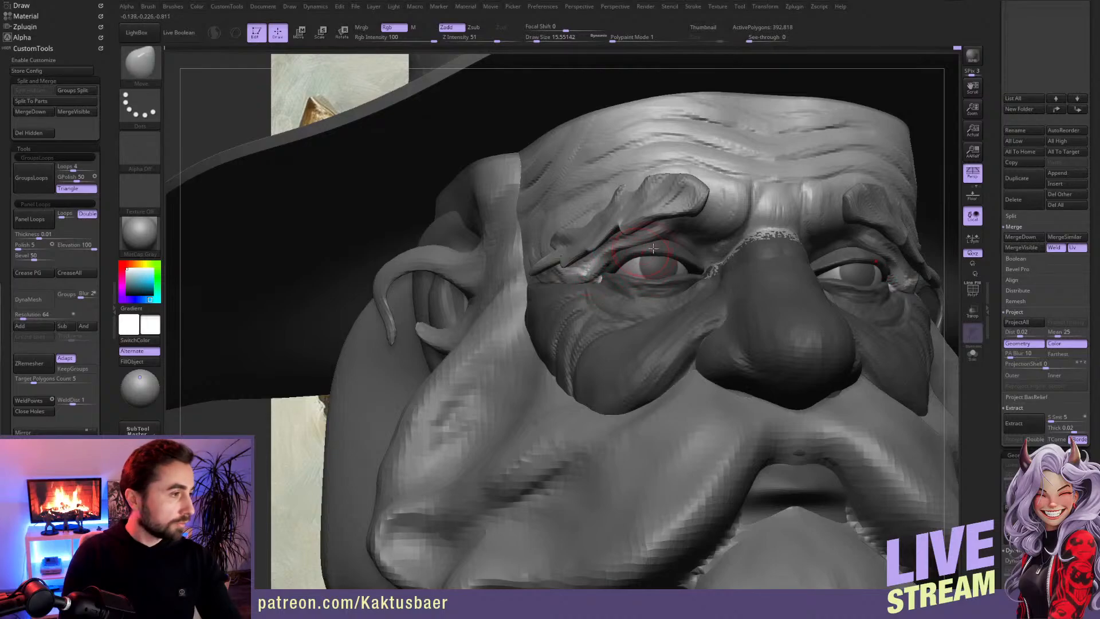
key("s")
left_click_drag(672, 241, 669, 239)
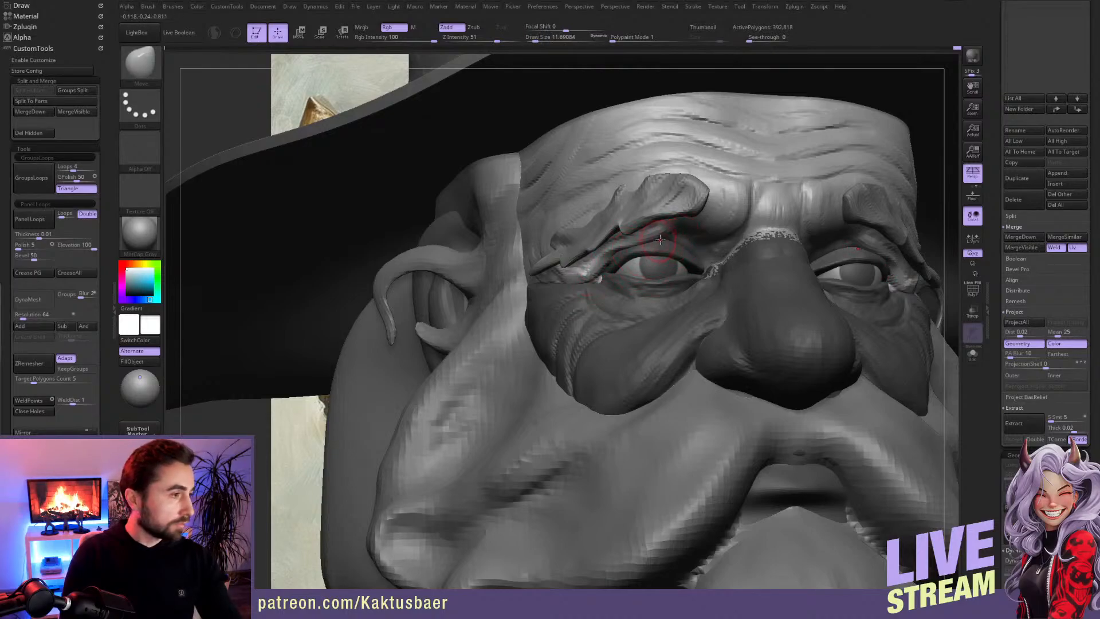
Step: Switch to the eyebrows and reshape their lower edge and inner ends with the Move brush
left_click(686, 216, "alt")
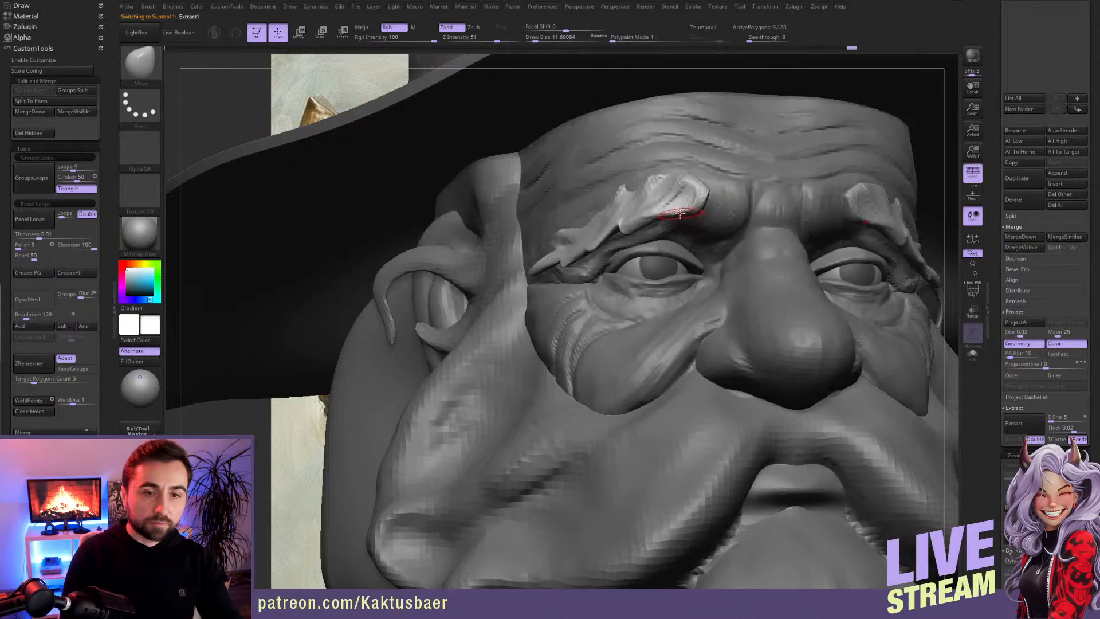
key("w")
key("q")
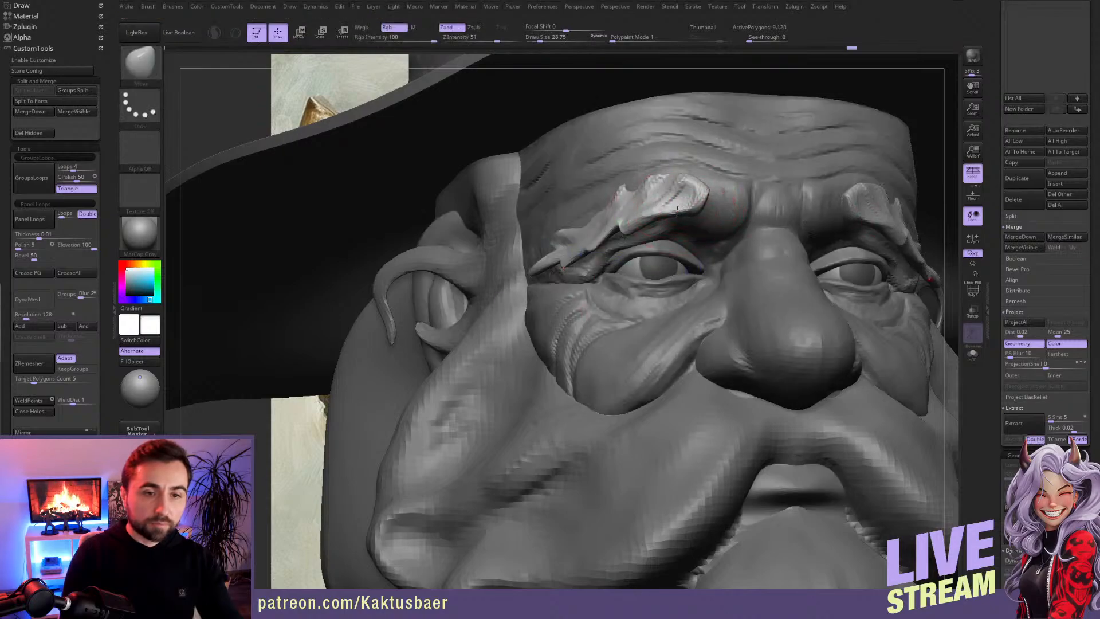
mouse_move(676, 216)
left_mouse_down()
mouse_move(686, 212)
mouse_move(620, 224)
left_mouse_up()
key("bracketleft")
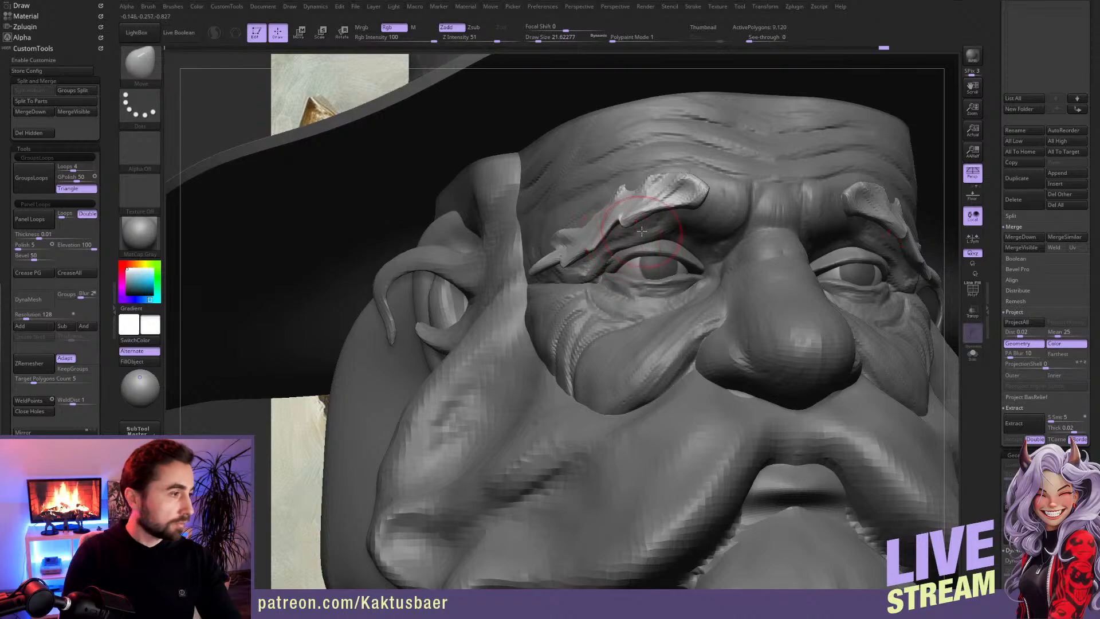
right_click_drag(683, 263, 694, 198)
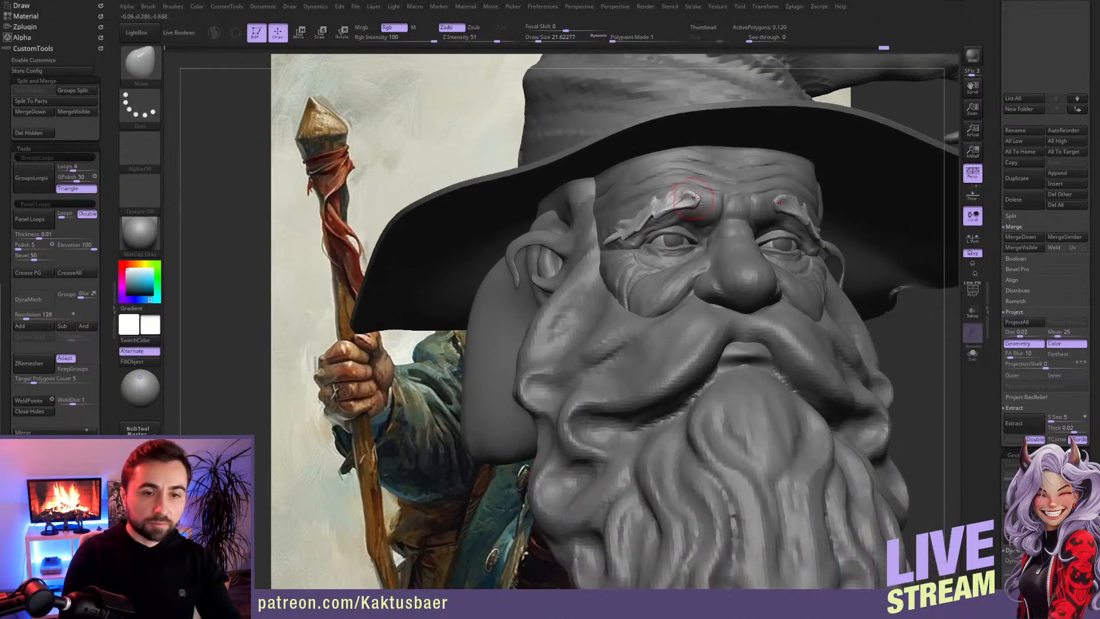
left_click_drag(690, 198, 685, 196)
right_click_drag(693, 268, 686, 244, "ctrl")
mouse_move(679, 286)
right_mouse_down("ctrl")
mouse_move(629, 288)
mouse_move(596, 270)
right_mouse_up("ctrl")
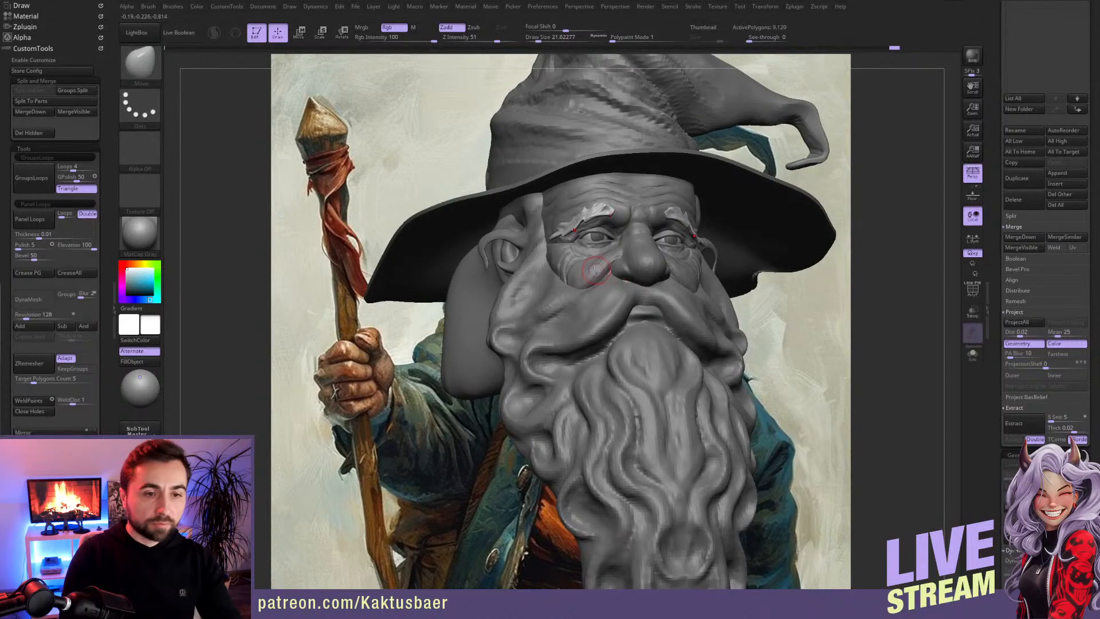
Step: Make the head the active subtool again and clear its mask
left_click(589, 268, "alt")
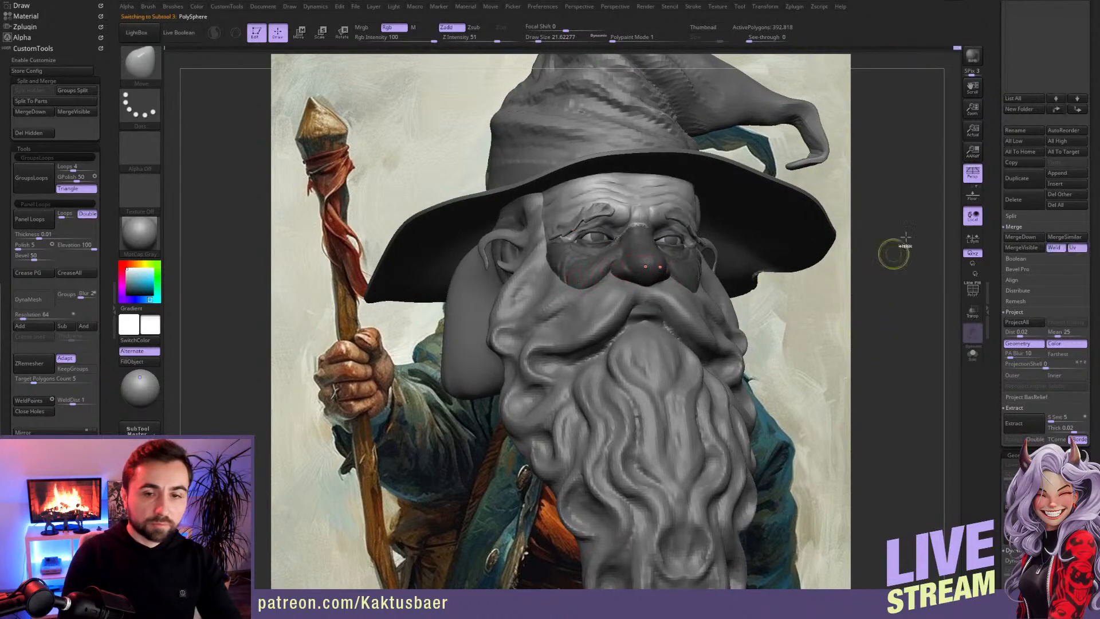
scroll(99, 304, "down", 3)
scroll(99, 304, "down", 10)
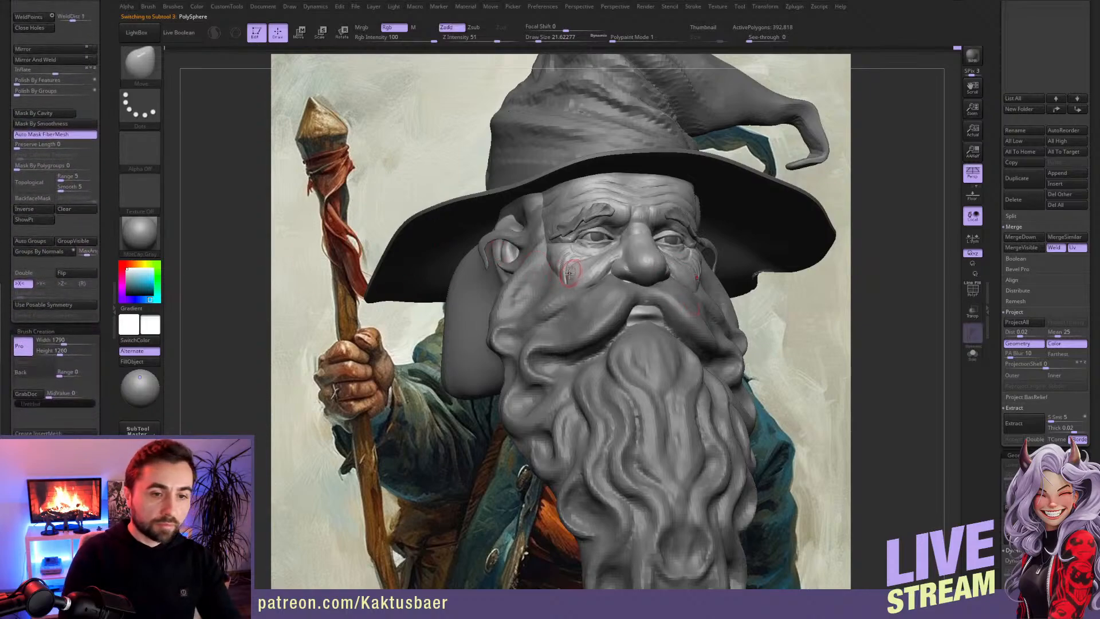
mouse_move(561, 275)
right_mouse_down("ctrl")
mouse_move(554, 298)
mouse_move(573, 265)
right_mouse_up("ctrl")
Step: Soften and fill the cheek wrinkles below the outer eye corner with ClayBuildup strokes along their direction
key("b")
key("c")
key("b")
left_click_drag(587, 242, 573, 276)
mouse_move(575, 267)
right_mouse_down("ctrl")
mouse_move(577, 277)
mouse_move(599, 261)
right_mouse_up("ctrl")
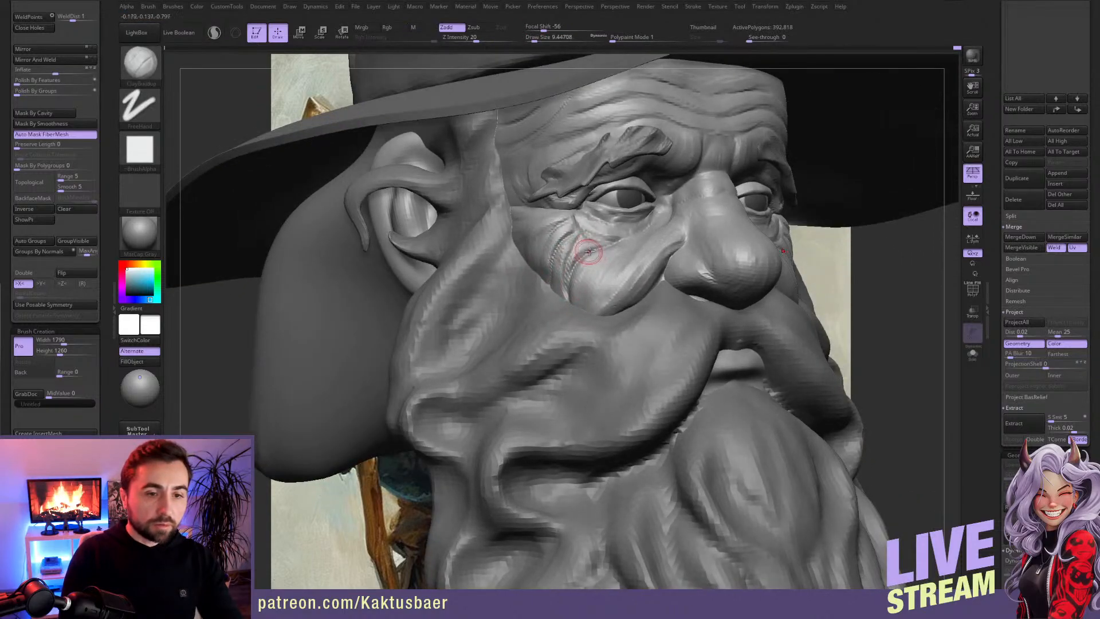
left_click_drag(595, 263, 583, 281)
left_click_drag(590, 243, 565, 281)
left_click_drag(577, 241, 566, 261)
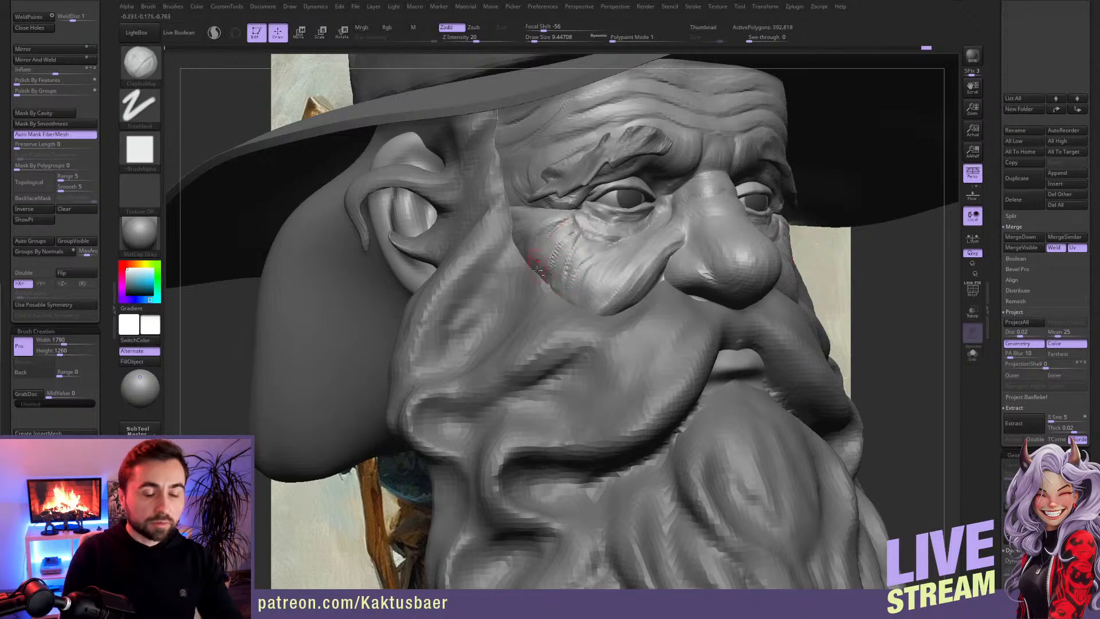
Step: Finish the cheek wrinkles near the outer eye corner and shape the upper nose bridge with ClayBuildup strokes
left_click_drag(551, 221, 539, 240)
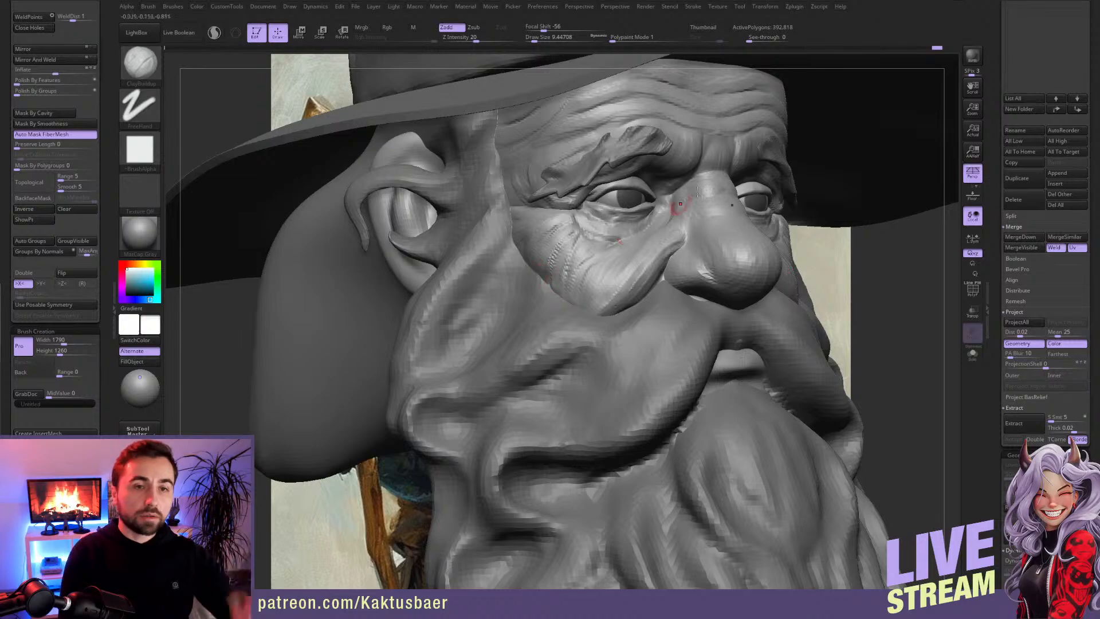
right_click_drag(728, 126, 659, 128)
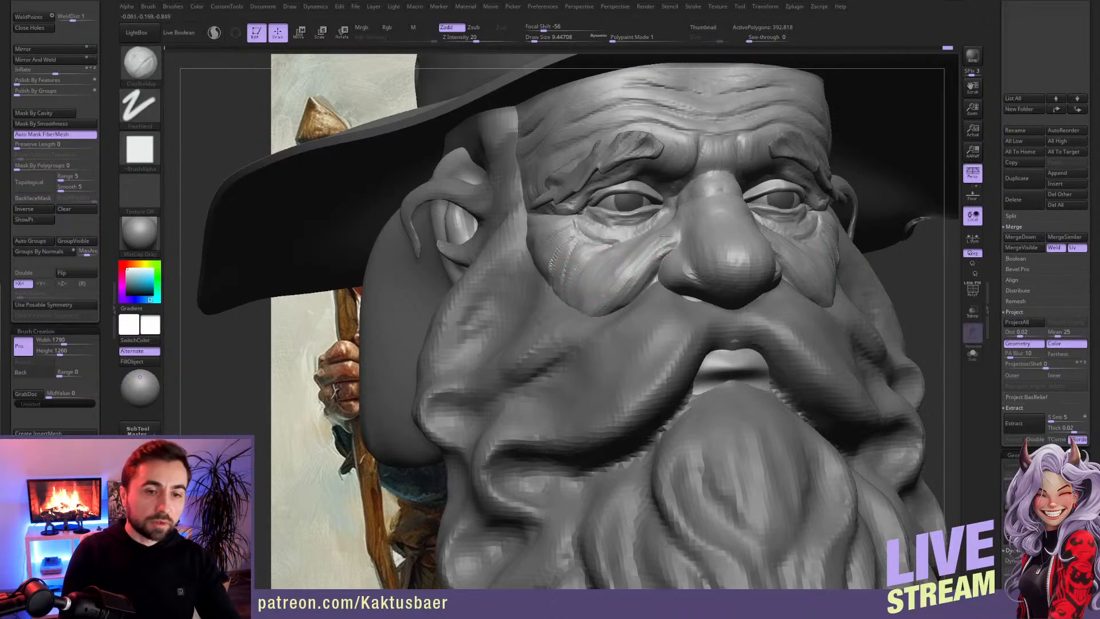
key("]")
key("]")
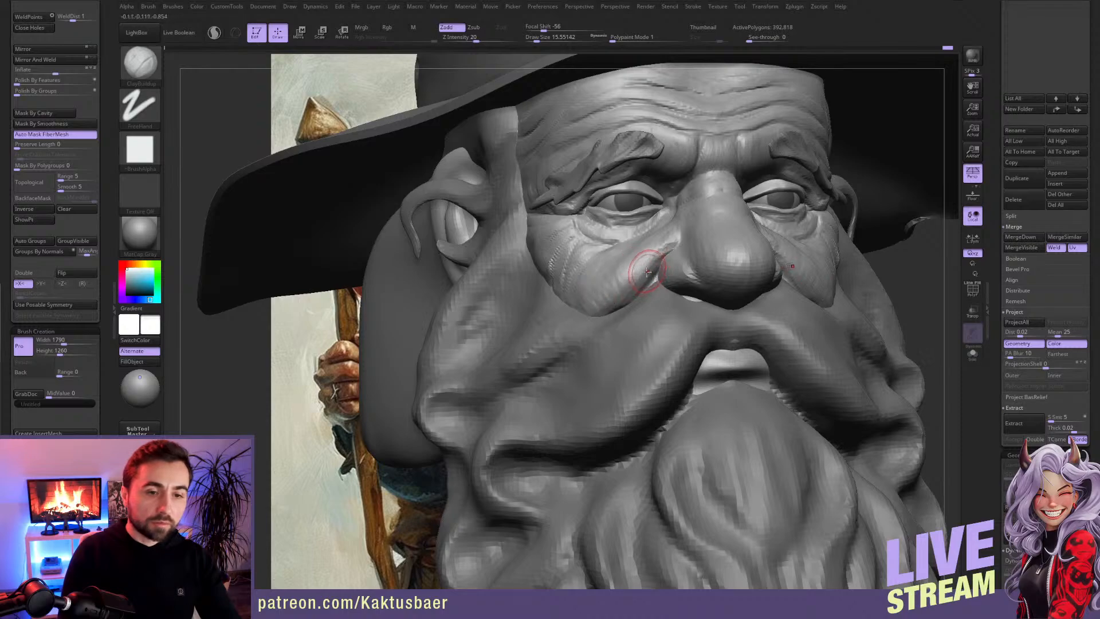
key("[")
key("[")
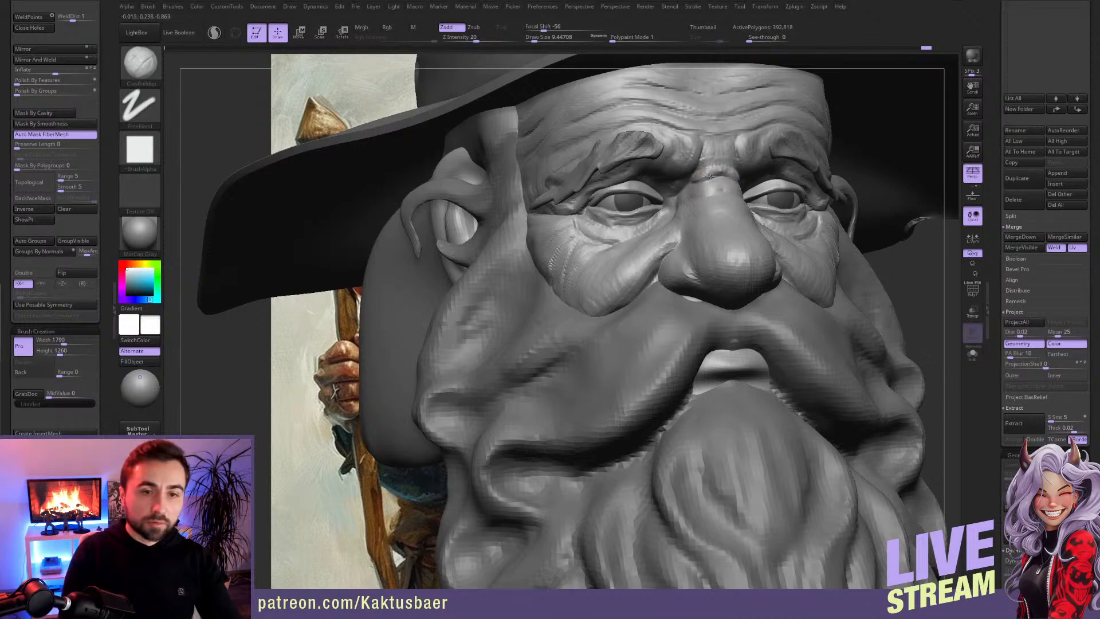
key("]")
mouse_move(711, 182)
left_mouse_down("shift")
mouse_move(720, 176)
mouse_move(703, 182)
left_mouse_up("shift")
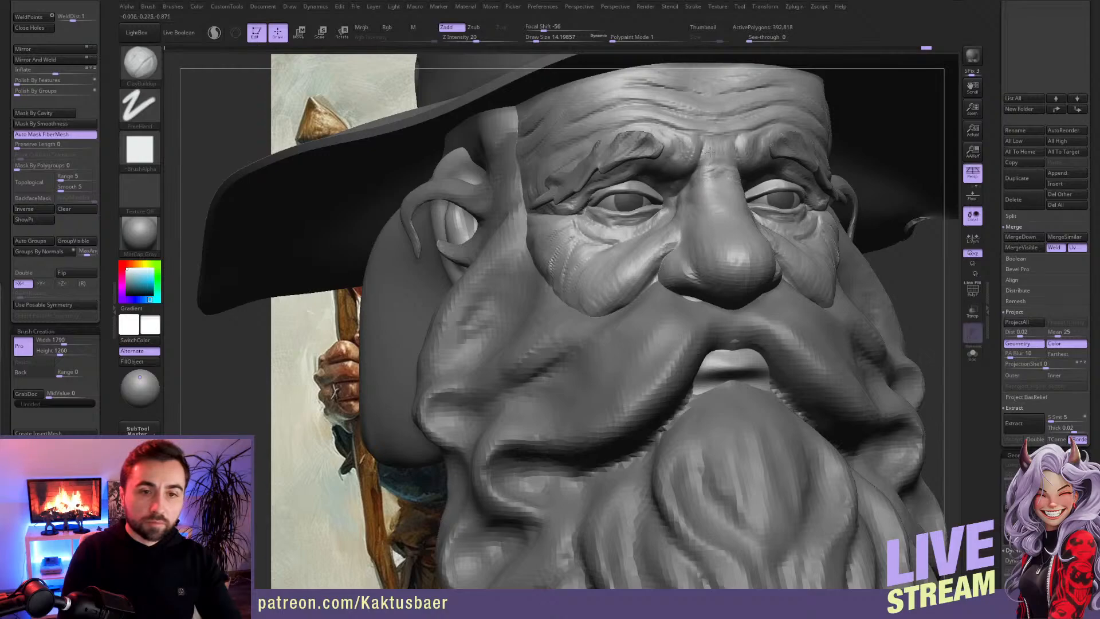
mouse_move(720, 197)
right_mouse_down("ctrl")
mouse_move(716, 166)
mouse_move(694, 212)
mouse_move(709, 205)
right_mouse_up("ctrl")
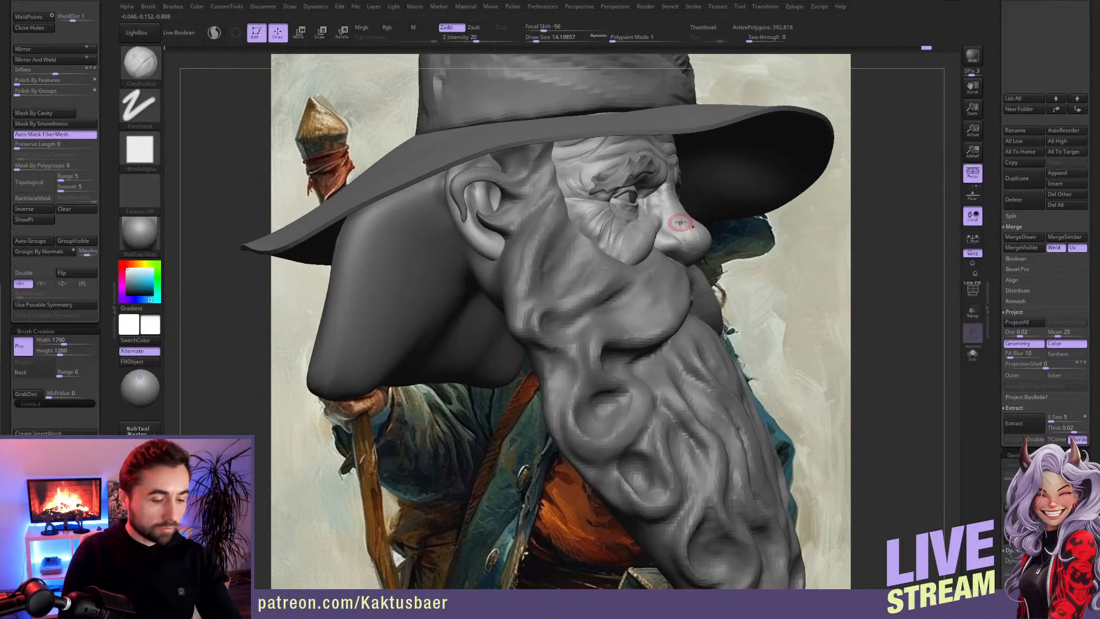
Step: Reshape the profile of the nose bridge and nose with a large Move brush
key("b")
key("m")
key("v")
key("s")
left_click_drag(675, 214, 680, 210)
key("bracketright")
key("bracketright")
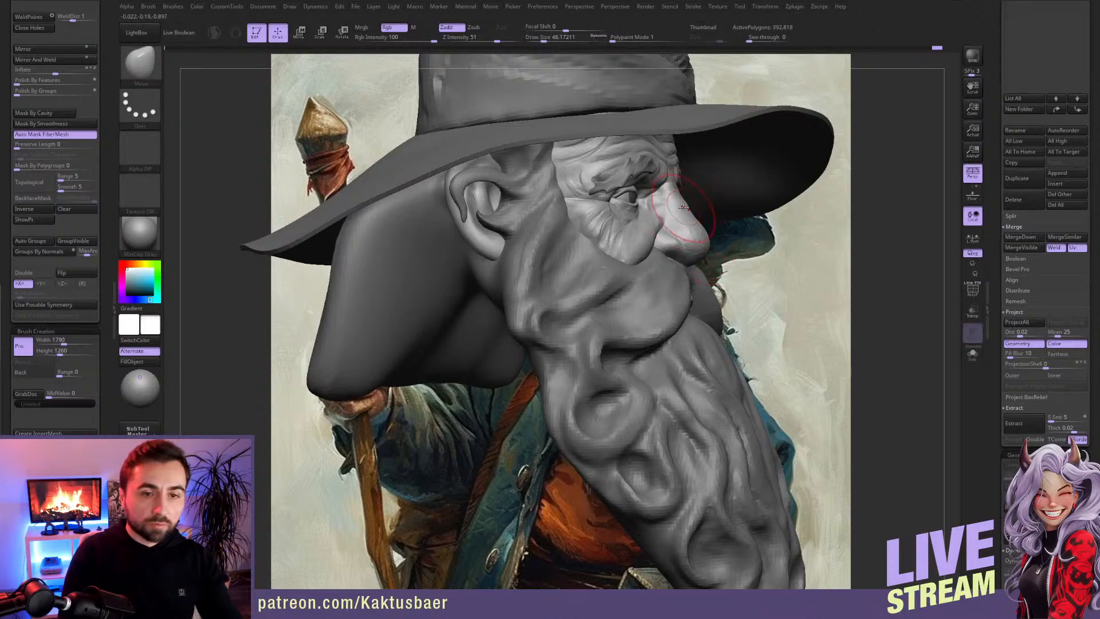
key("bracketleft")
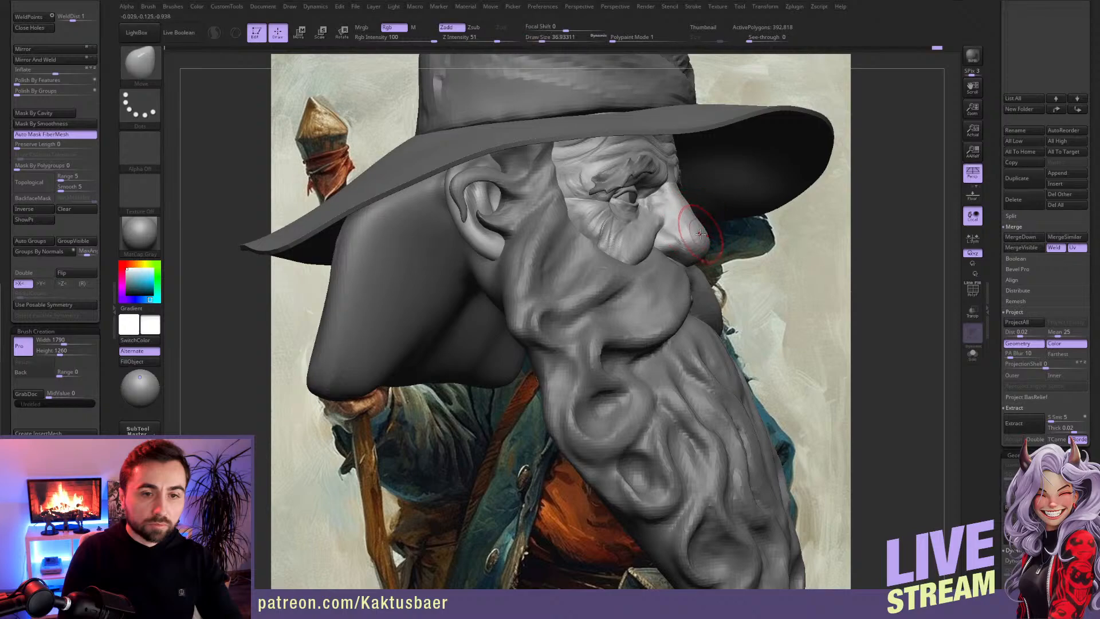
mouse_move(678, 227)
right_mouse_down()
mouse_move(629, 231)
mouse_move(679, 210)
right_mouse_up()
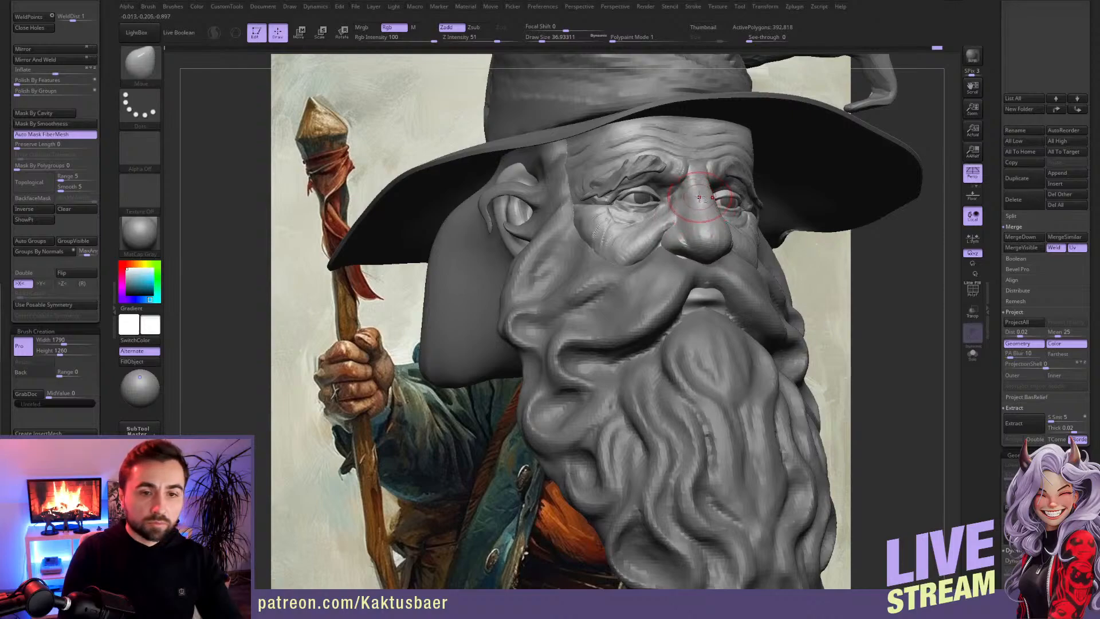
Step: Make the eyeballs the active subtool and isolate them in Solo mode
mouse_move(700, 201)
right_mouse_down("ctrl")
mouse_move(731, 189)
mouse_move(423, 237)
right_mouse_up("ctrl")
key("s")
left_click_drag(425, 238, 431, 238)
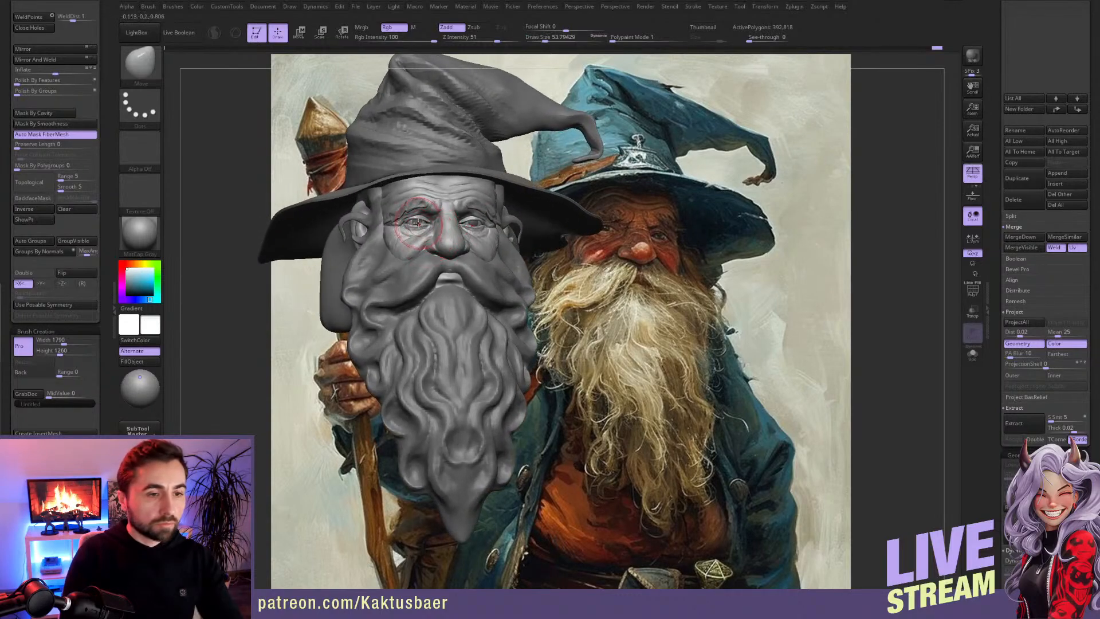
left_click(408, 231, "alt")
right_click_drag(419, 278, 421, 304, "ctrl")
key("alt+shift+s")
right_click_drag(432, 257, 431, 234, "shift")
mouse_move(443, 176)
left_mouse_down("ctrl")
mouse_move(378, 244)
mouse_move(370, 287)
mouse_move(410, 264)
mouse_move(381, 277)
left_mouse_up("ctrl")
key("space")
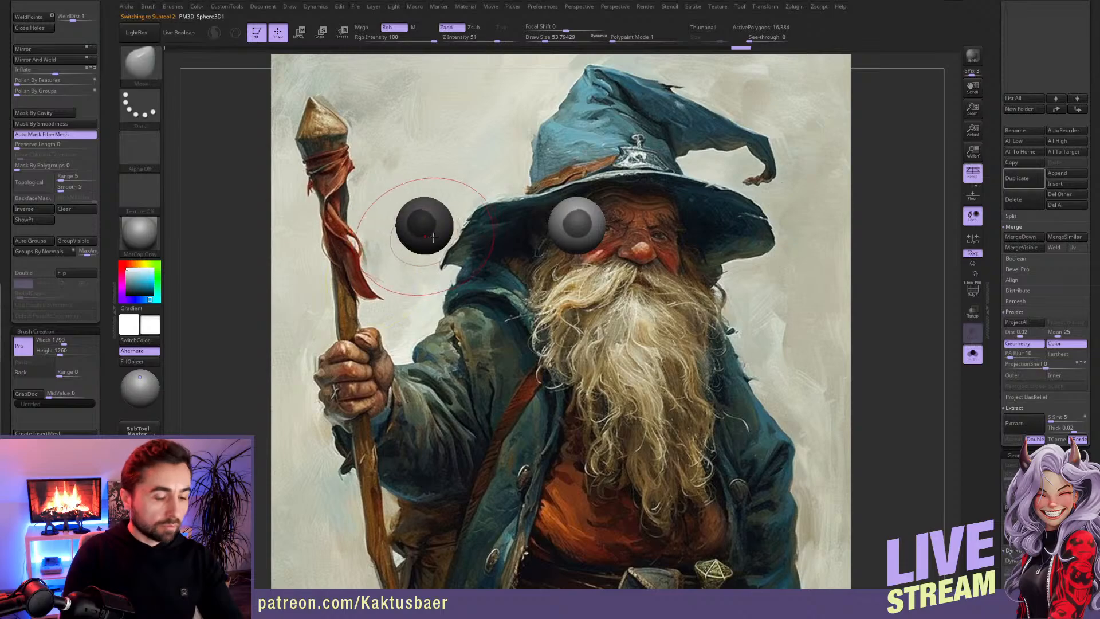
Step: Turn off perspective and place a vertical transpose line starting at the centre of the unmasked eyeball
left_click(973, 182)
right_click_drag(483, 253, 487, 281, "ctrl")
key("w")
left_click_drag(677, 268, 676, 192, "shift")
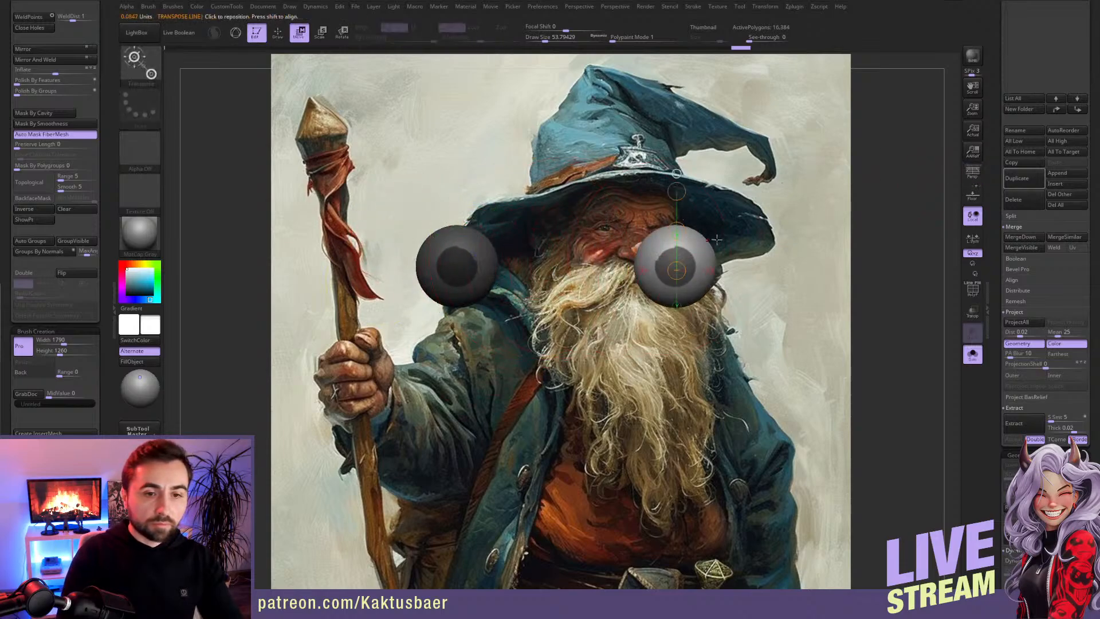
right_click_drag(710, 240, 679, 243, "shift")
left_click_drag(686, 231, 721, 227)
right_click_drag(737, 292, 700, 301, "shift")
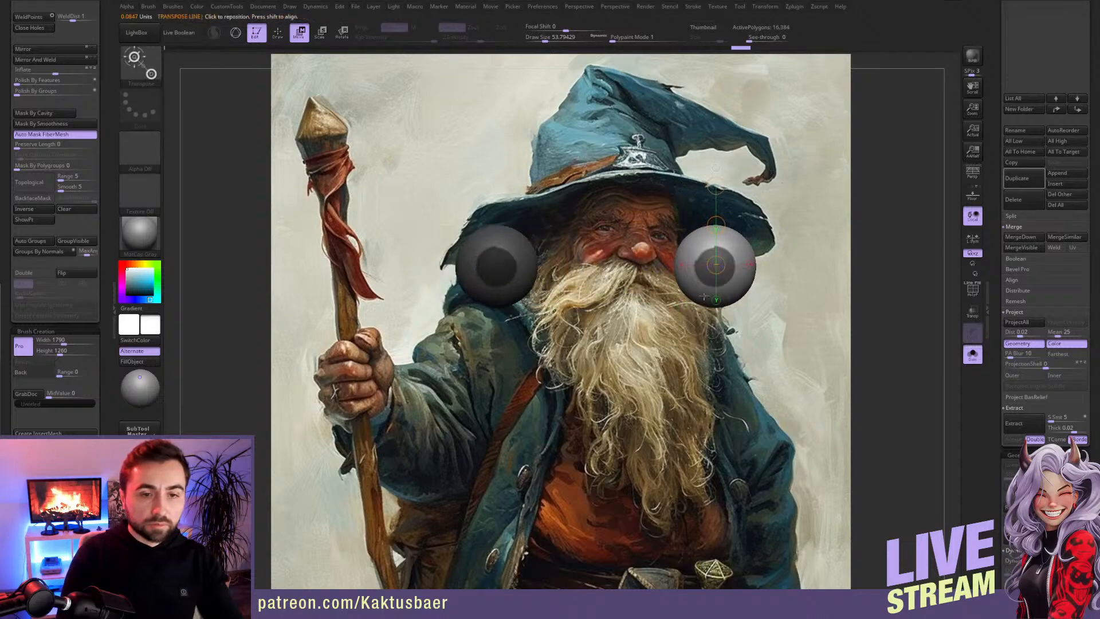
right_click_drag(752, 254, 745, 224, "ctrl")
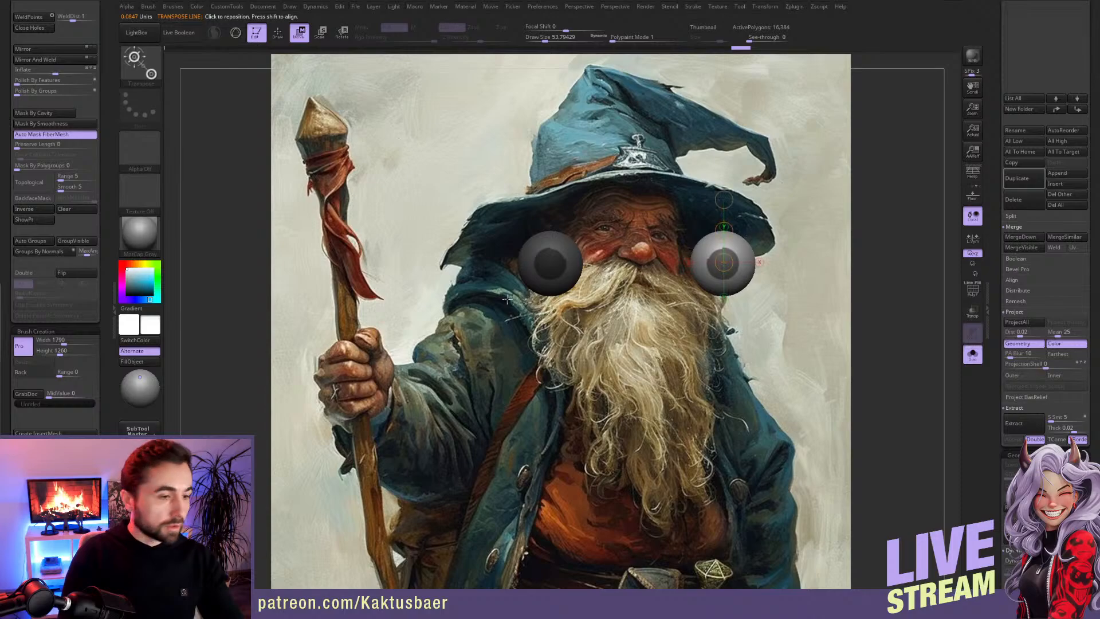
Step: Restore the stored camera view, show all subtools again and turn perspective back on
key("q")
left_click_drag(105, 401, 106, 232)
left_click(87, 396)
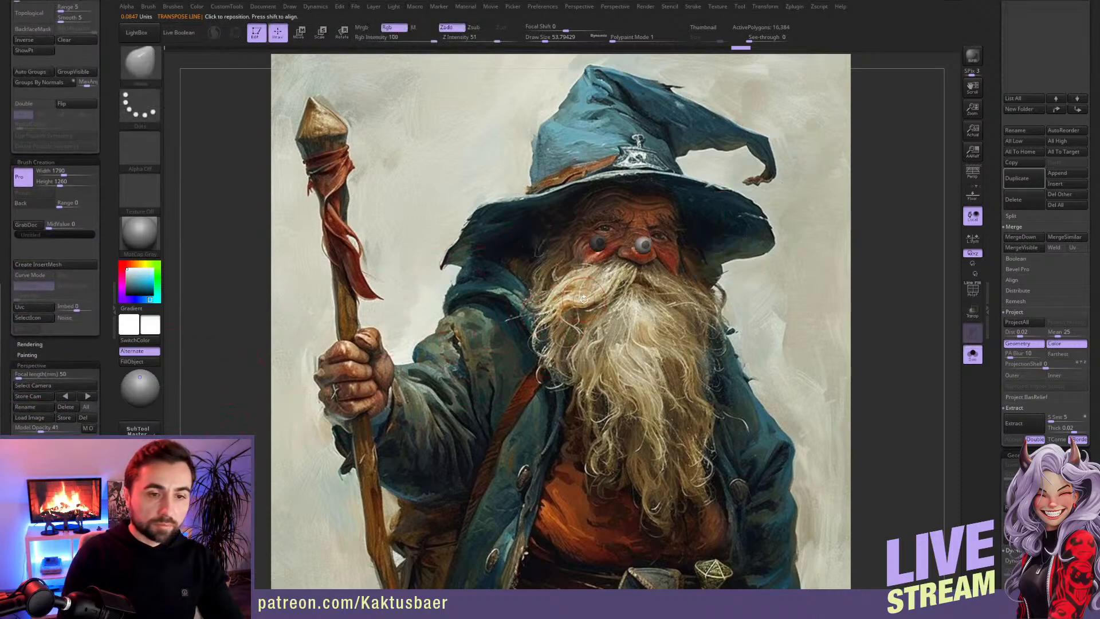
key("alt+s")
left_click(972, 174)
right_click_drag(687, 234, 682, 288, "alt")
Step: Invert the eyeballs' mask, place the transpose line on the other eyeball and adjust its gaze with Rotate
key("w")
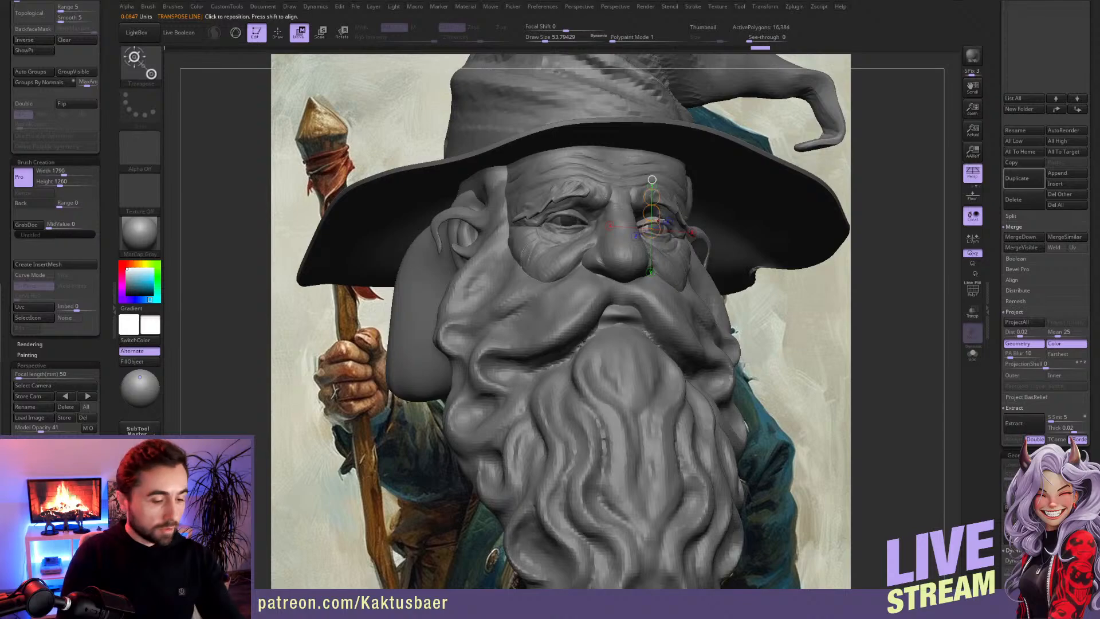
key("r")
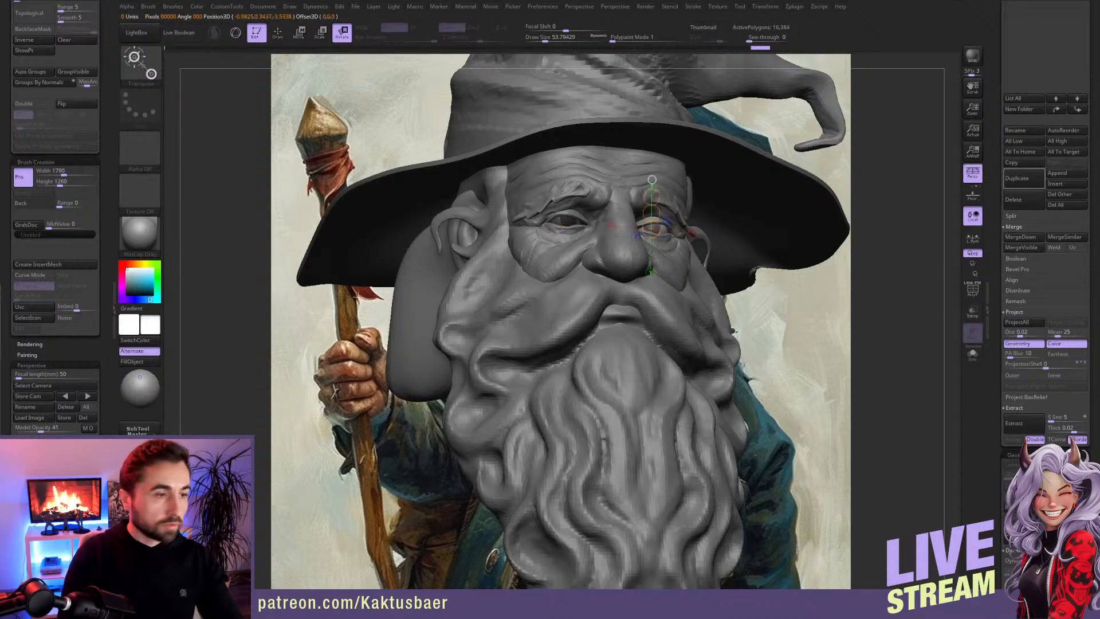
left_click(38, 42)
right_click_drag(568, 276, 508, 274)
left_click_drag(666, 201, 565, 204)
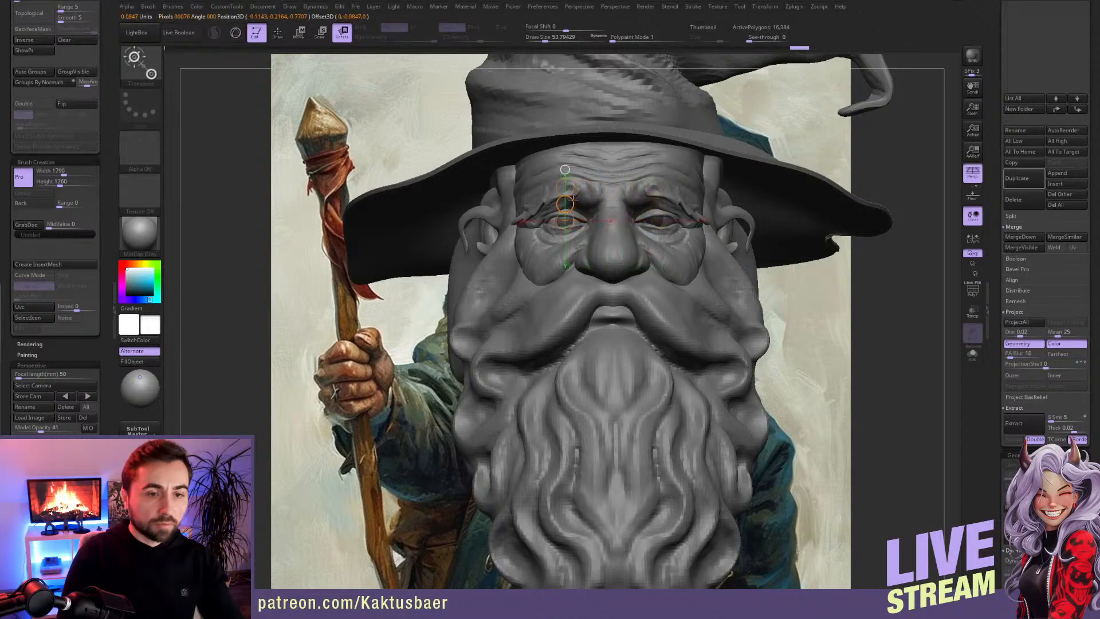
right_click_drag(454, 312, 504, 286)
key("w")
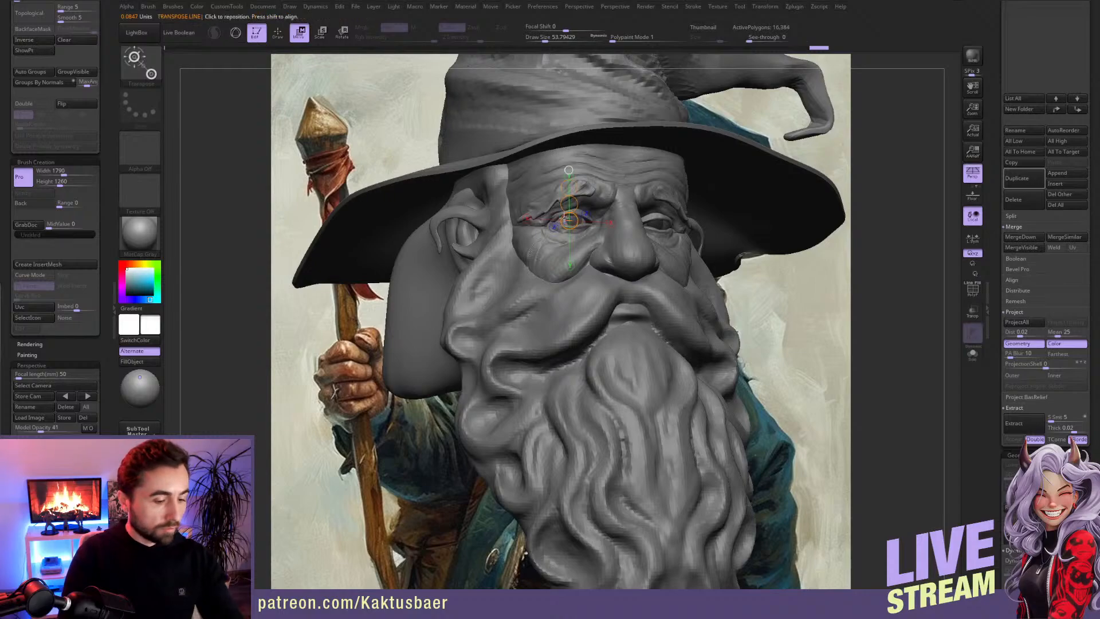
key("e")
key("r")
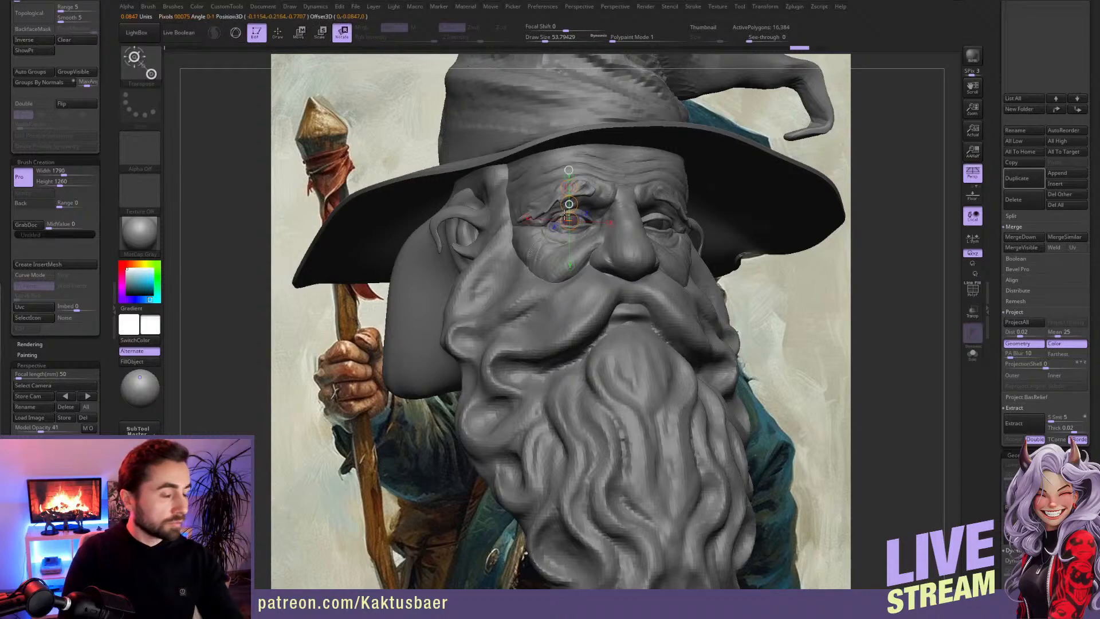
key("q")
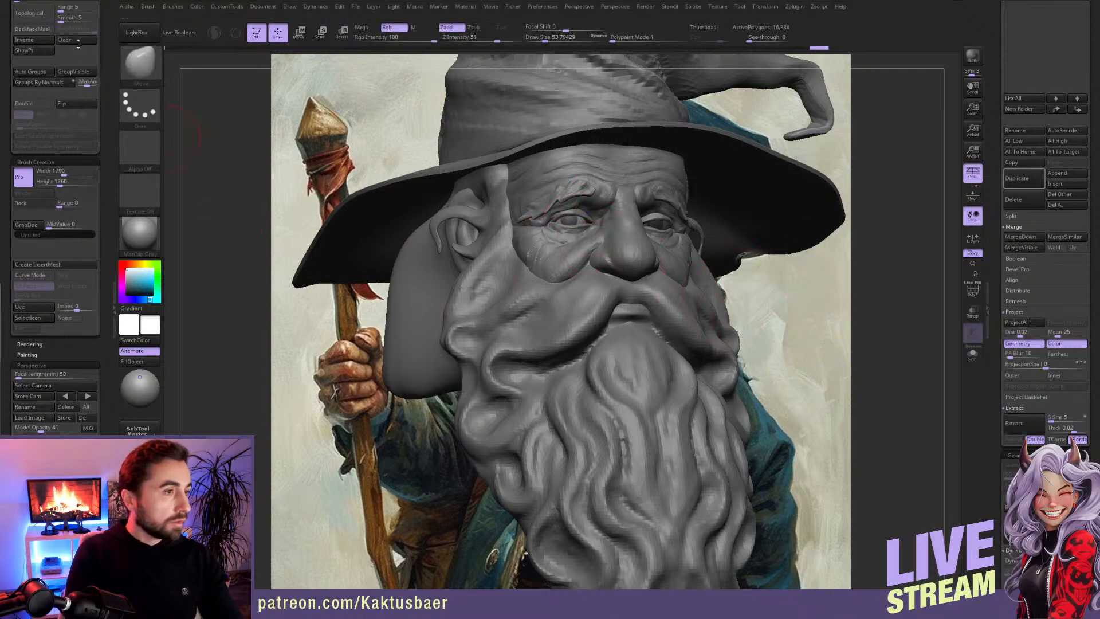
Step: Make the head the active subtool again and turn off X symmetry
left_click(621, 249, "alt")
right_click_drag(621, 249, 678, 302, "ctrl")
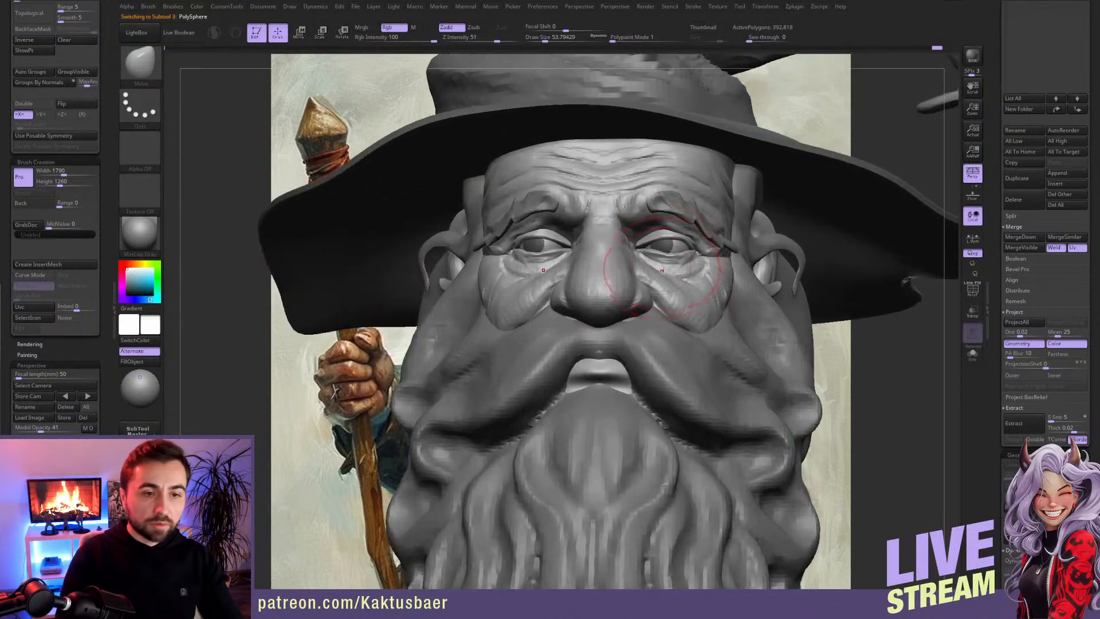
key("x")
key("ctrl")
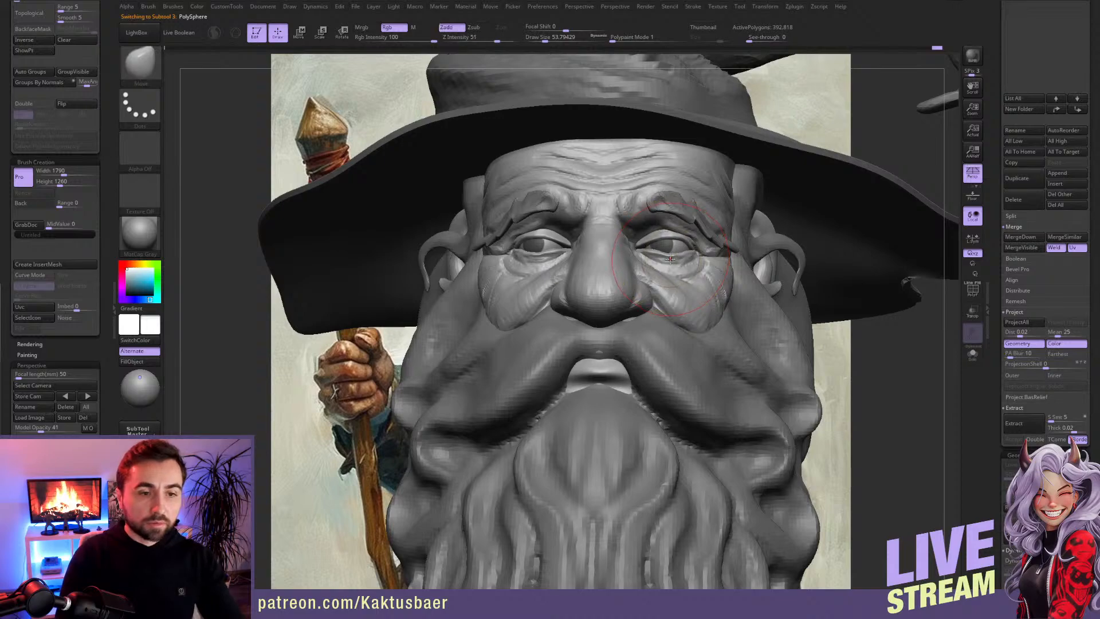
Step: Adjust the eyelids around the character's left eye asymmetrically with a smaller Move brush
left_click_drag(672, 253, 669, 251)
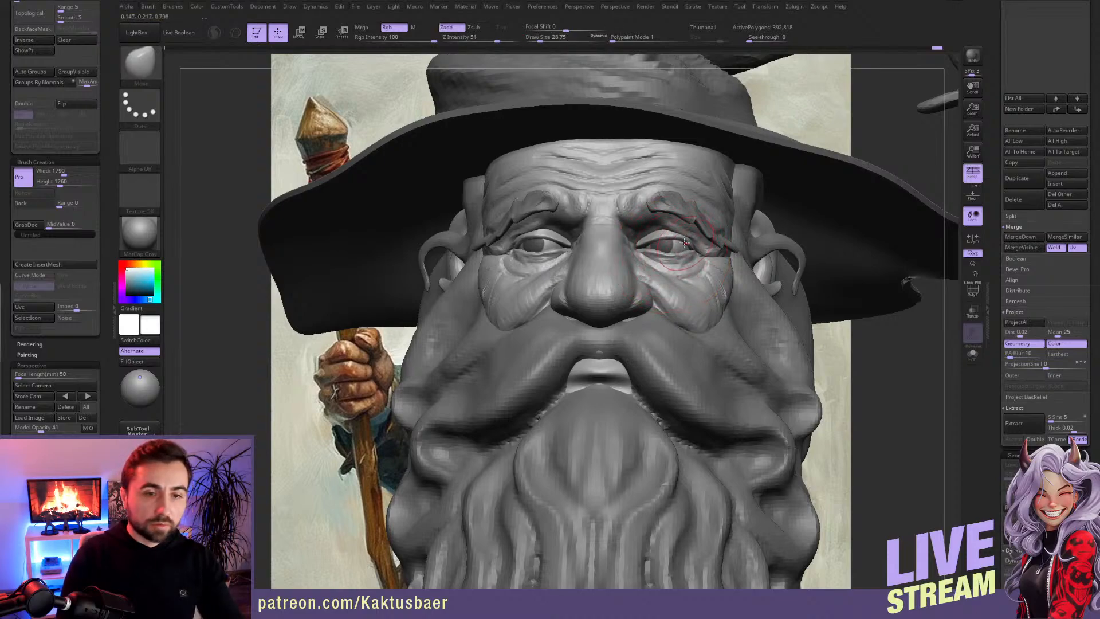
key("ctrl")
key("alt+shift+s")
key("alt+shift+s")
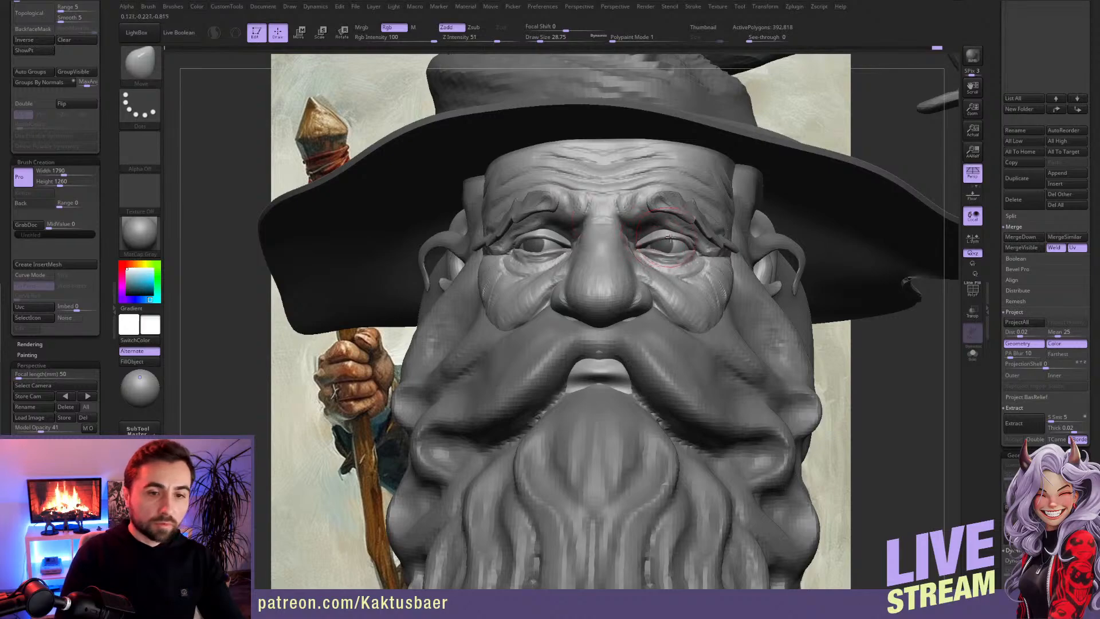
key("bracketleft")
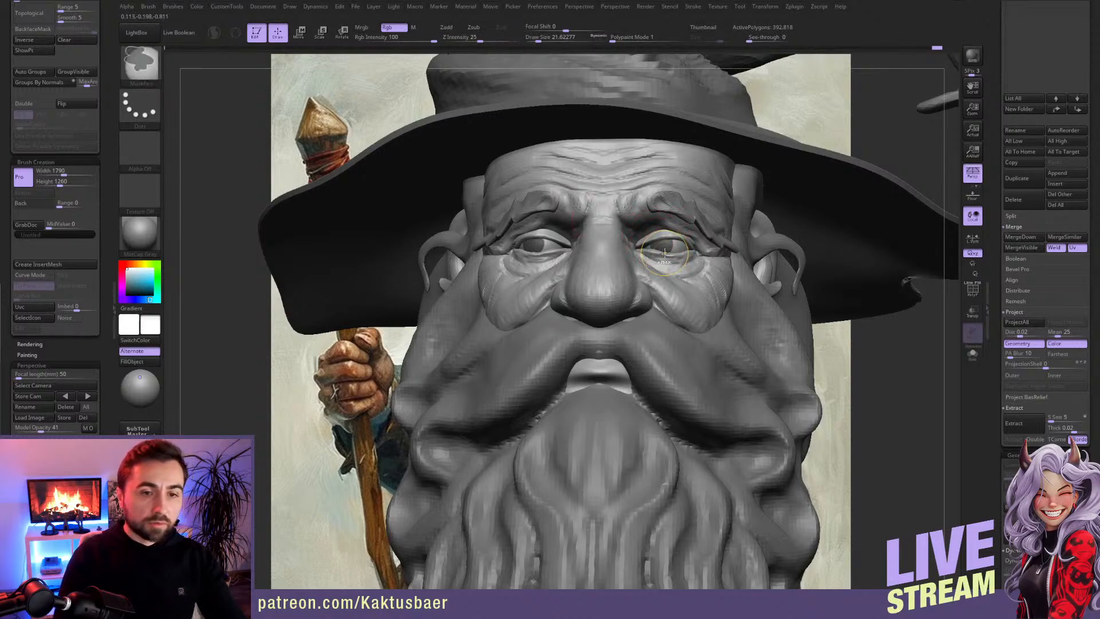
key("x")
mouse_move(664, 256)
right_mouse_down("ctrl")
mouse_move(636, 218)
mouse_move(659, 266)
mouse_move(676, 274)
mouse_move(662, 248)
right_mouse_up("ctrl")
key("x")
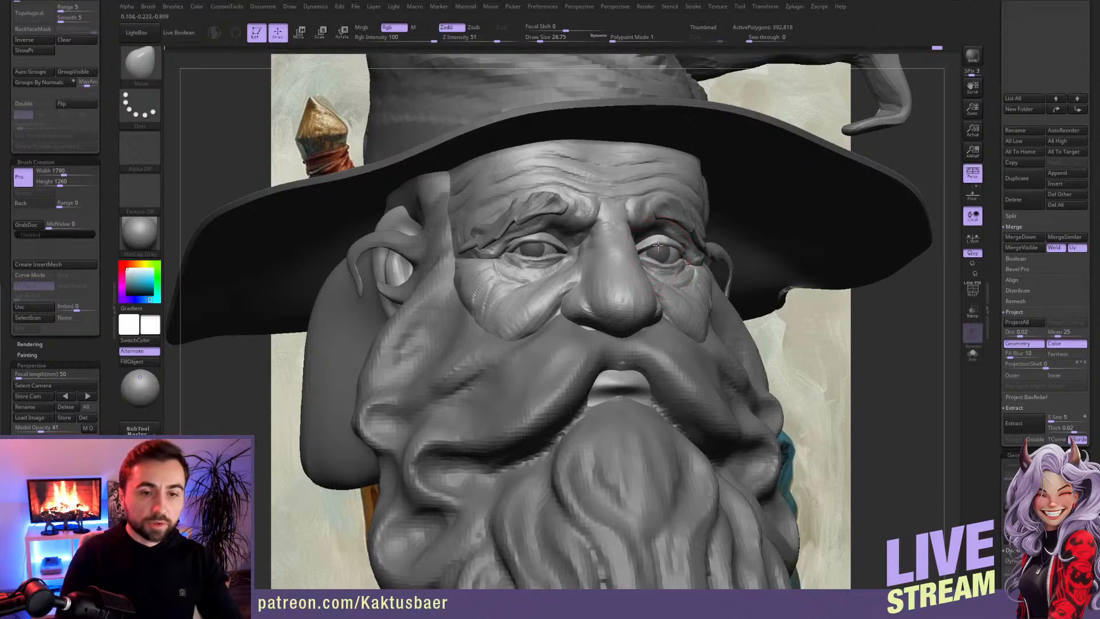
Step: Check the eyelids from both sides, turn X symmetry back on and adjust the inner eye corners with Move
left_click_drag(865, 321, 688, 270)
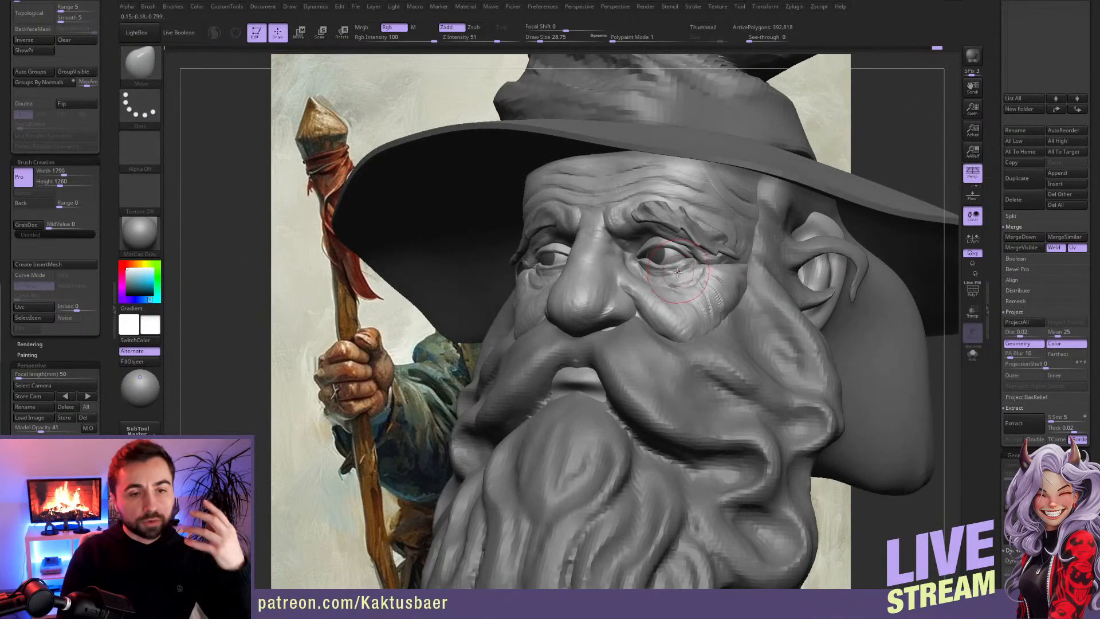
right_click_drag(578, 258, 643, 254)
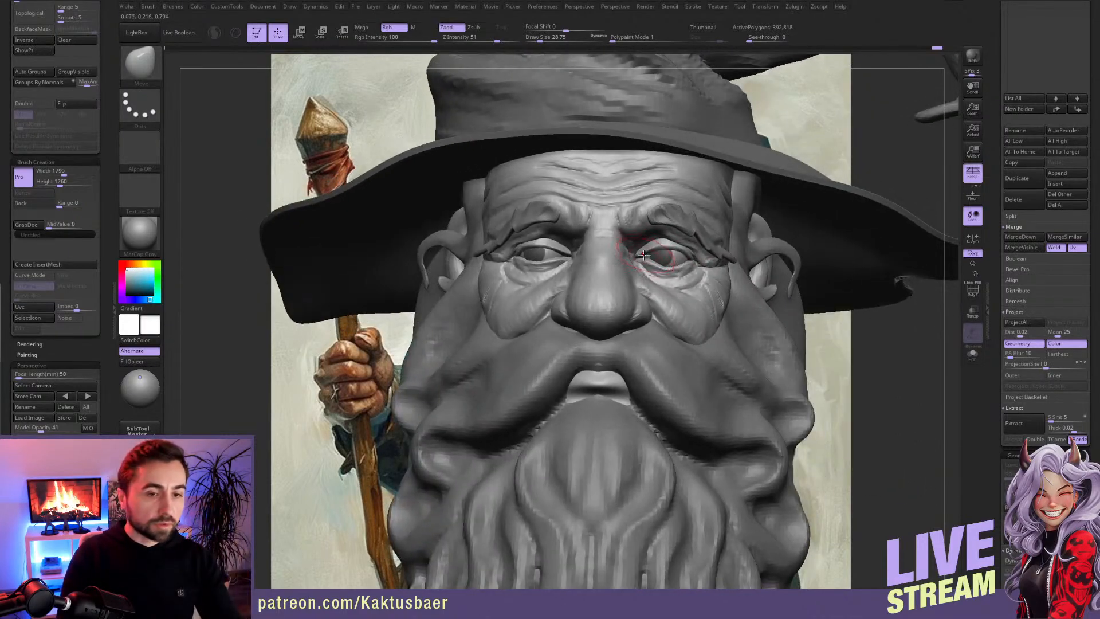
left_click_drag(526, 256, 527, 256)
key("s")
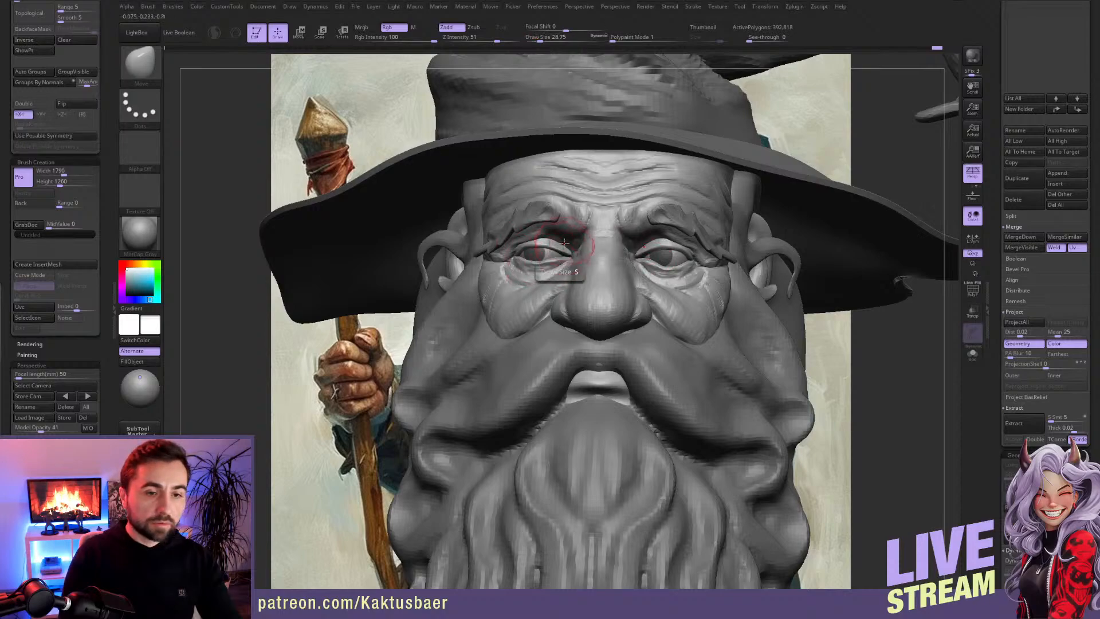
mouse_move(559, 251)
right_mouse_down("ctrl")
mouse_move(628, 255)
mouse_move(580, 261)
right_mouse_up("ctrl")
key("s")
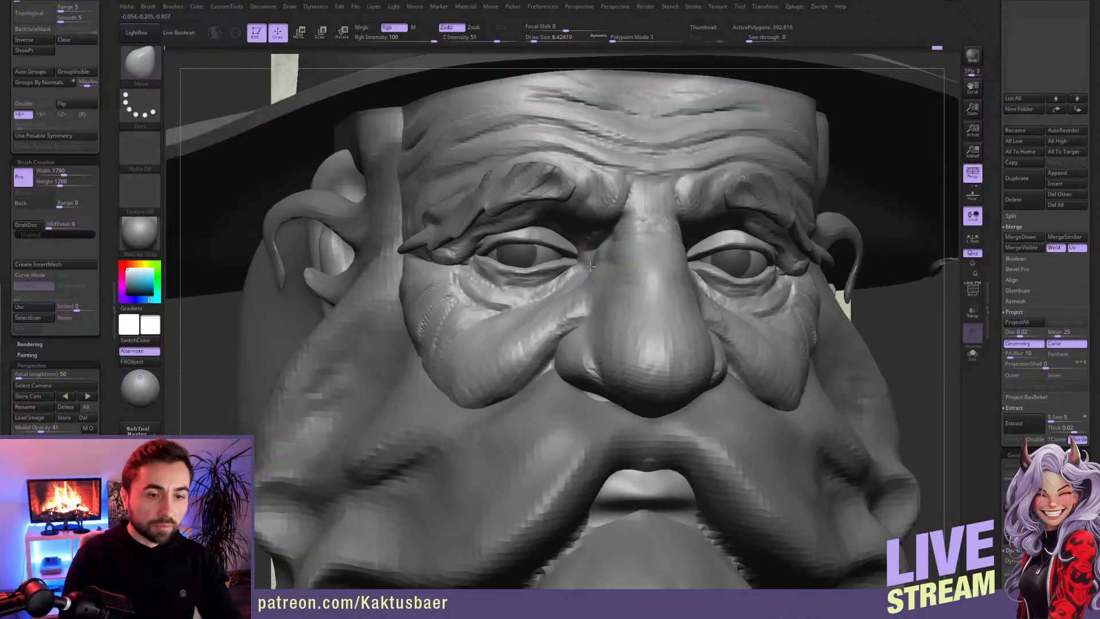
Step: Build up the tear ducts at the inner eye corners with small ClayBuildup strokes
key("b")
key("c")
key("b")
key("s")
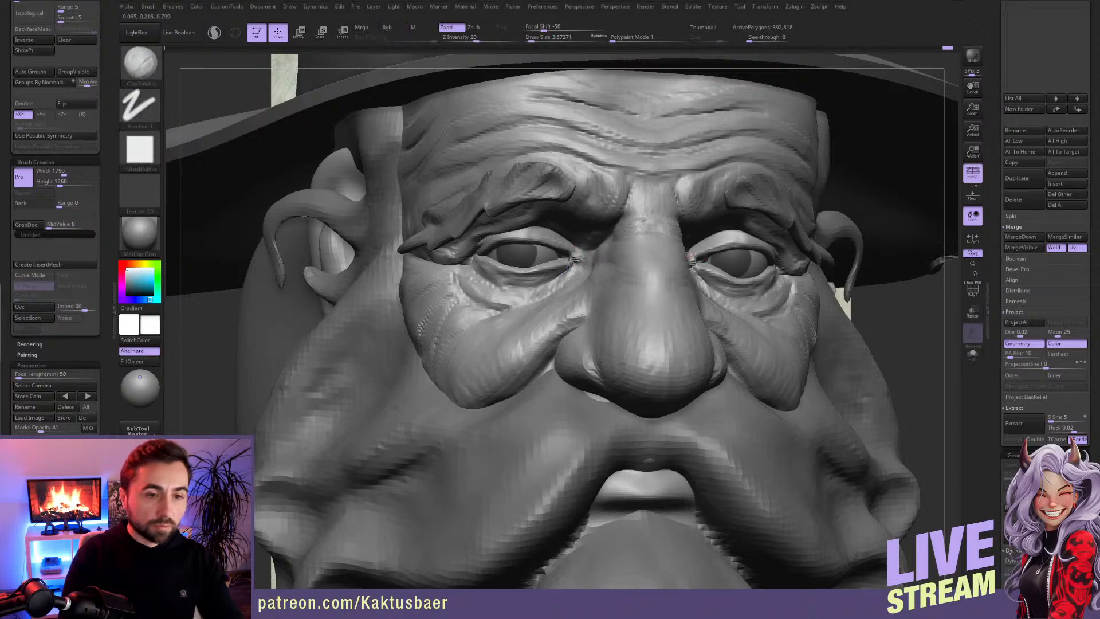
right_click_drag(574, 261, 584, 255)
left_click_drag(583, 257, 576, 259, "shift")
key("s")
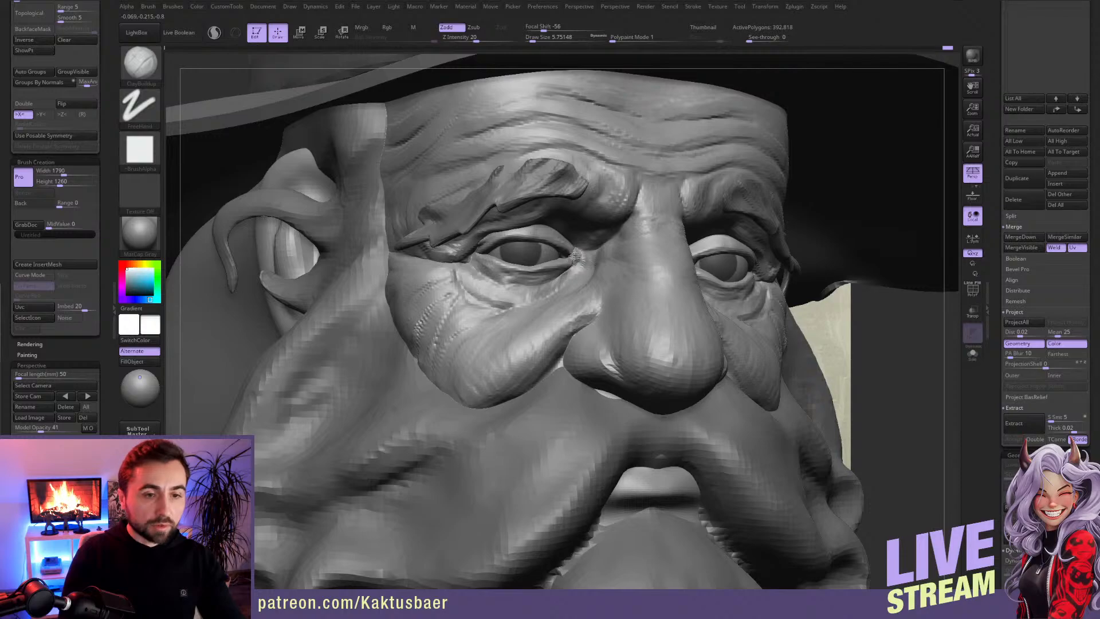
right_click_drag(567, 260, 507, 263)
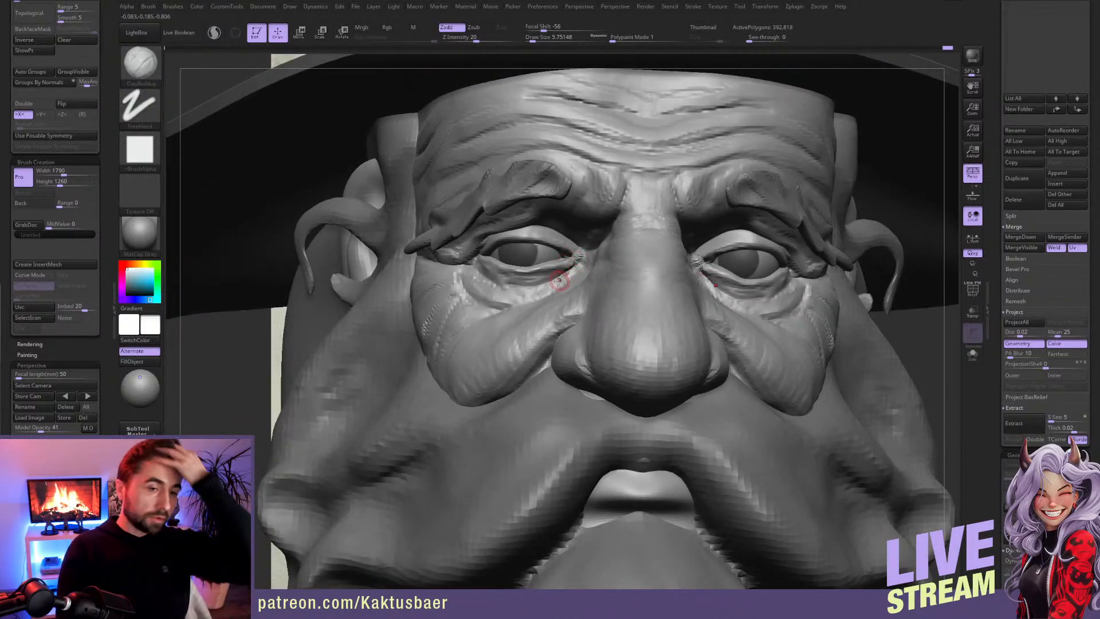
right_click_drag(570, 248, 584, 252)
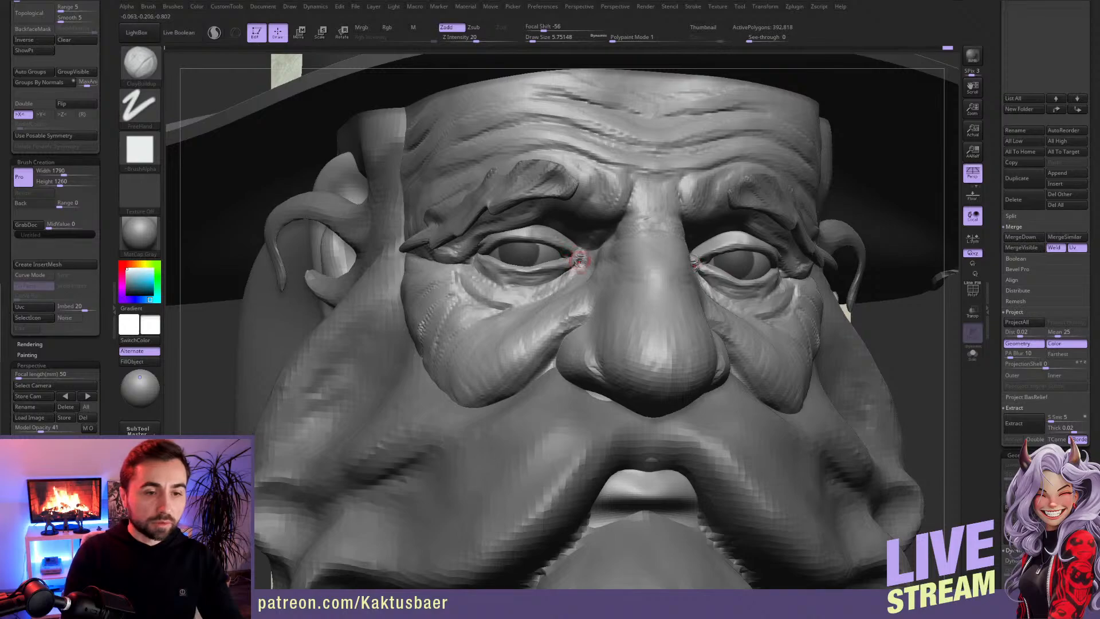
Step: Subdivide the head once, then build up and smooth the skin below the lower eyelids with small ClayBuildup strokes
key("ctrl+d")
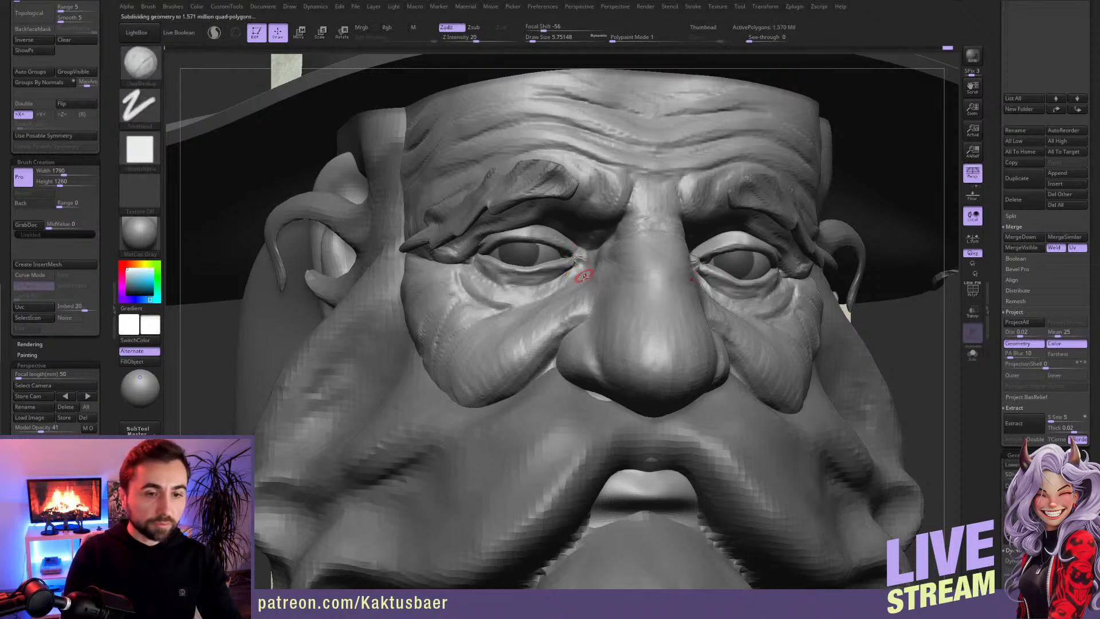
key("shift")
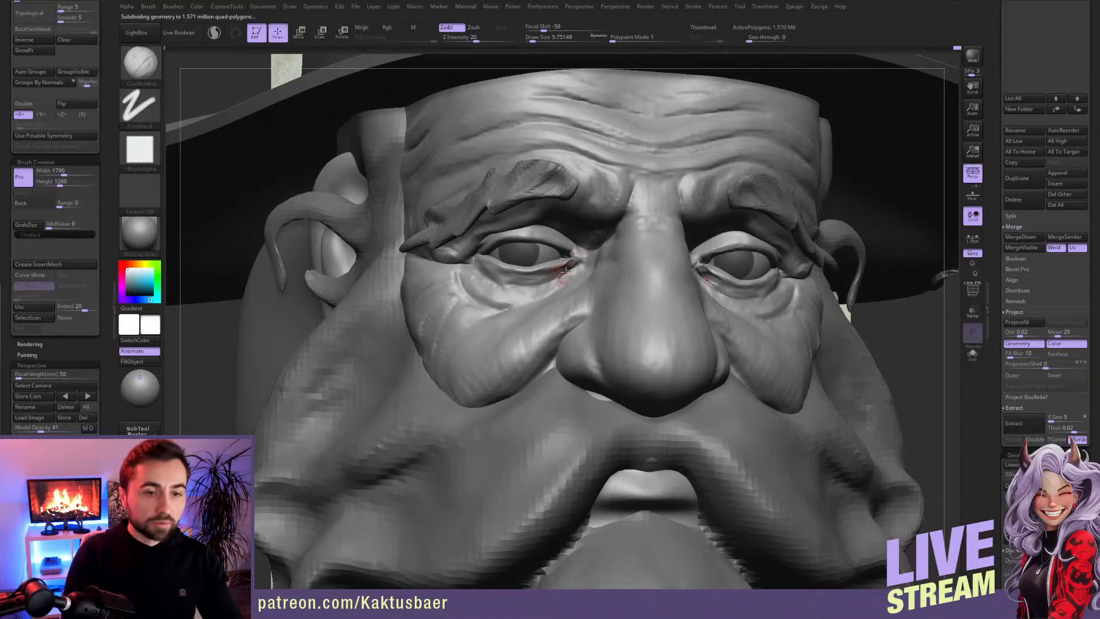
key("shift")
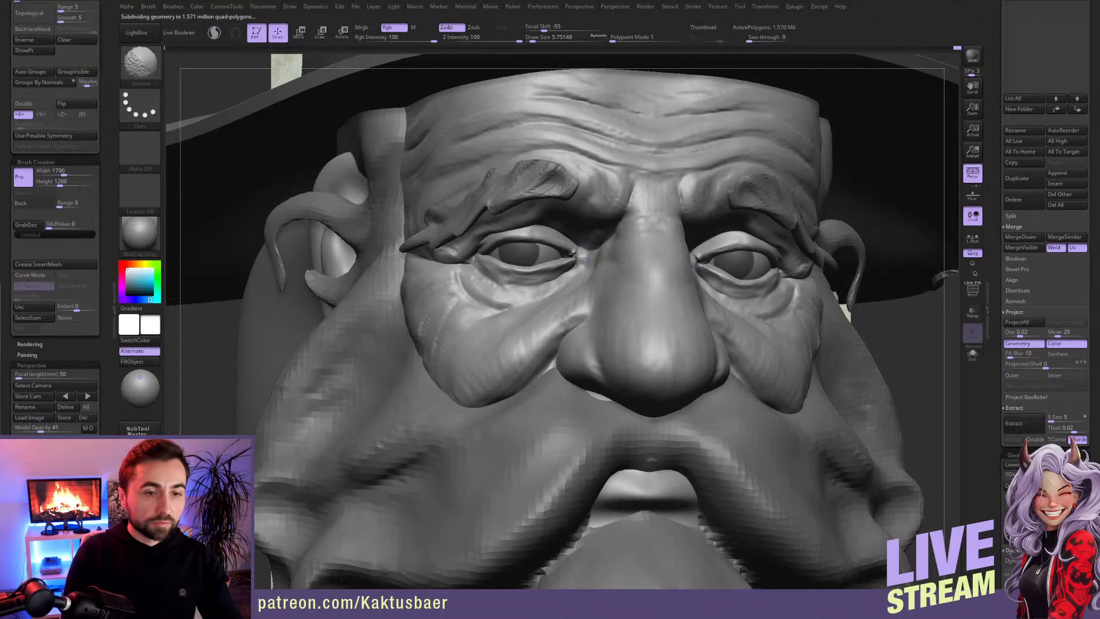
mouse_move(577, 258)
left_mouse_down()
mouse_move(553, 283)
mouse_move(496, 290)
left_mouse_up()
key("s")
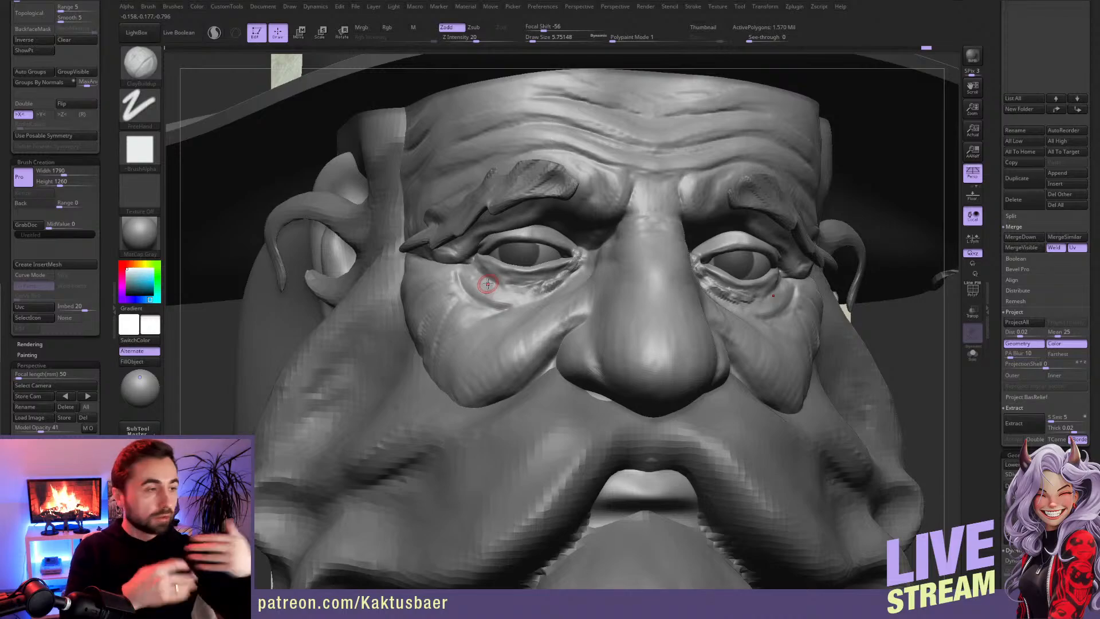
mouse_move(566, 258)
right_mouse_down()
mouse_move(589, 255)
mouse_move(580, 250)
right_mouse_up()
key("shift")
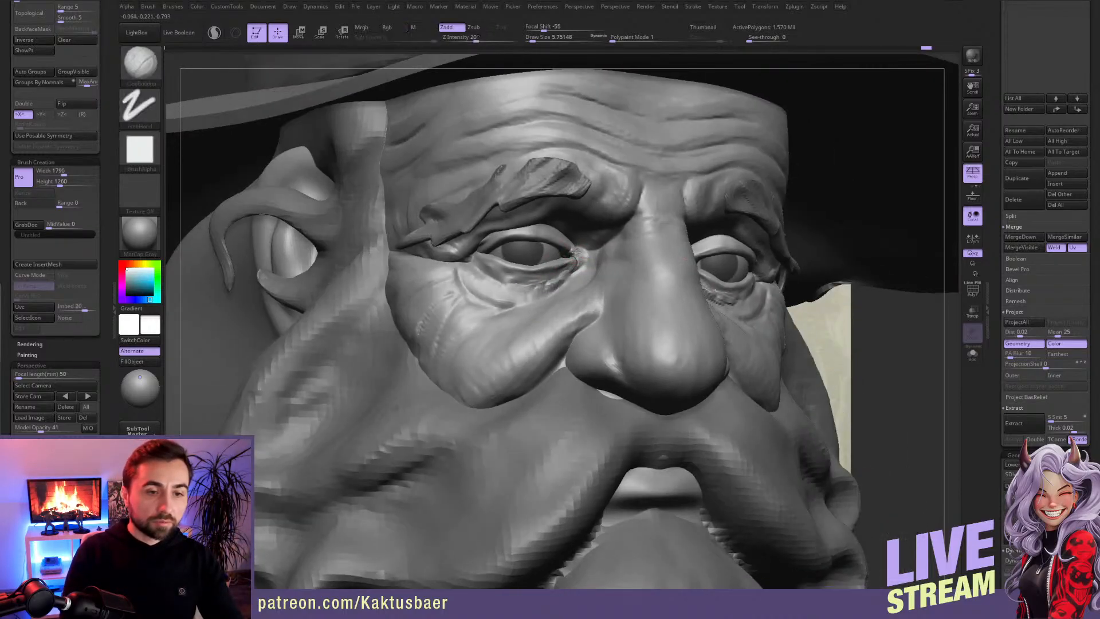
key("ctrl")
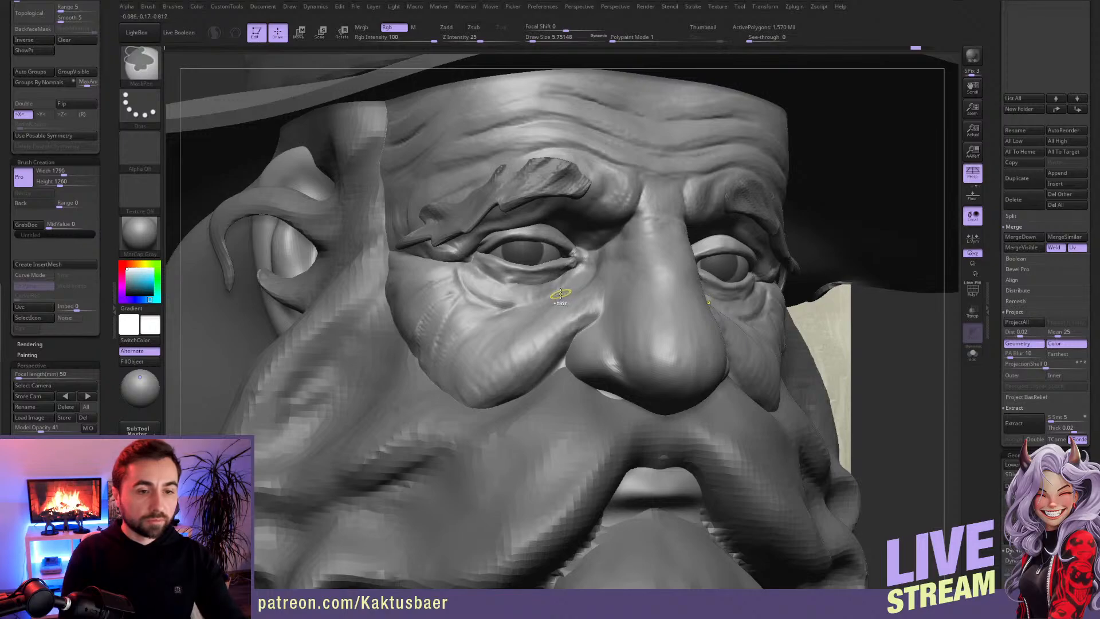
Step: Step the head down one subdivision level and adjust the inner eye corners with a small Move brush
key("shift+d")
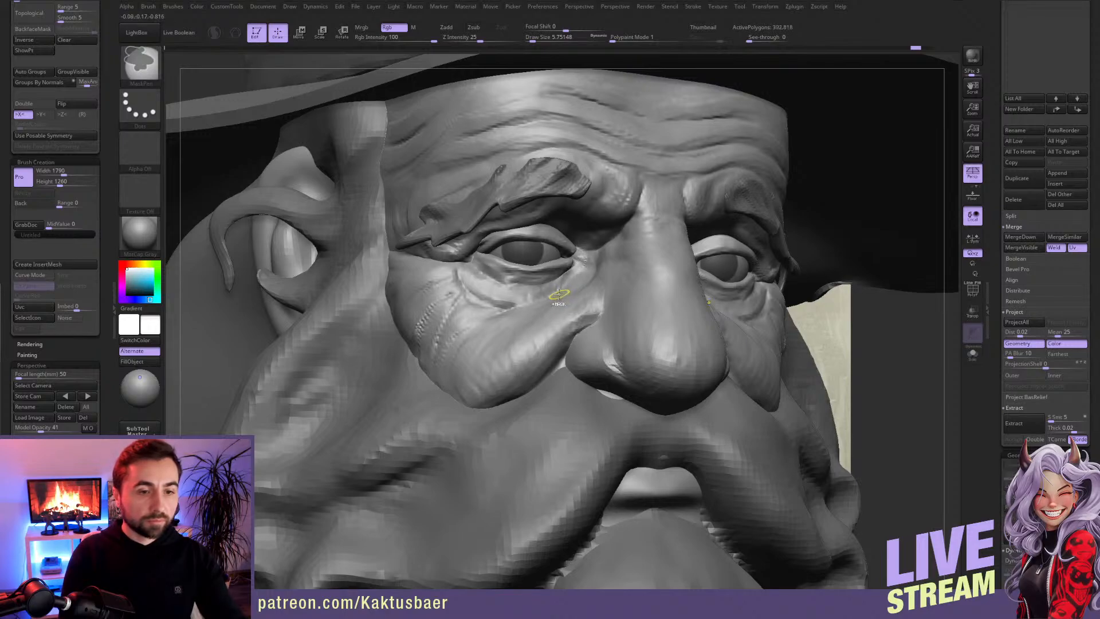
right_click_drag(585, 261, 504, 252)
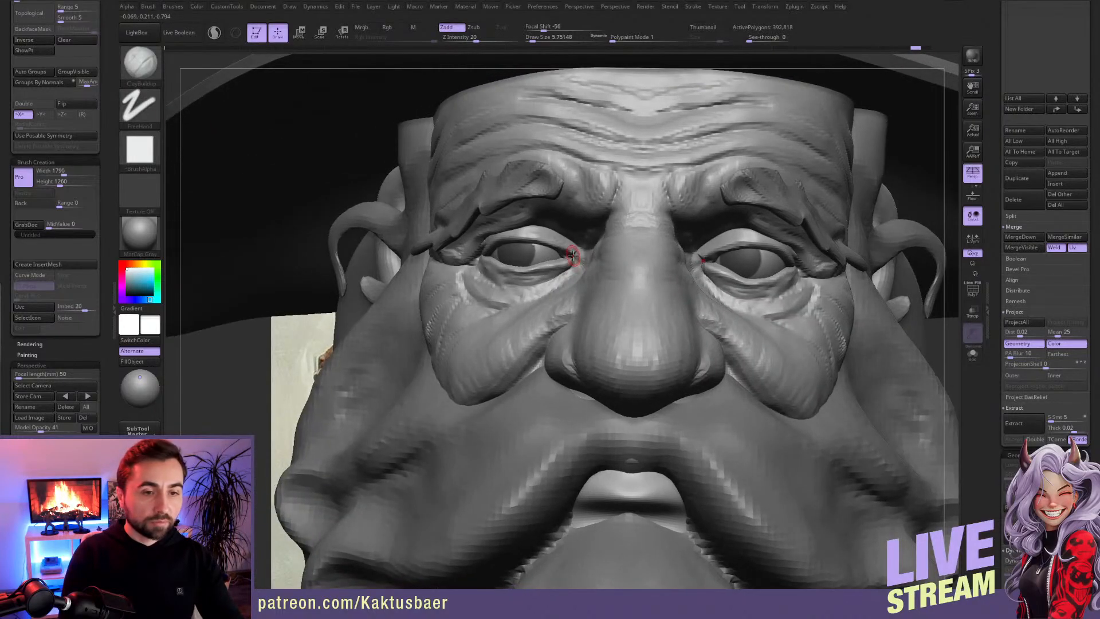
key("b")
key("m")
key("v")
right_click_drag(577, 260, 587, 254)
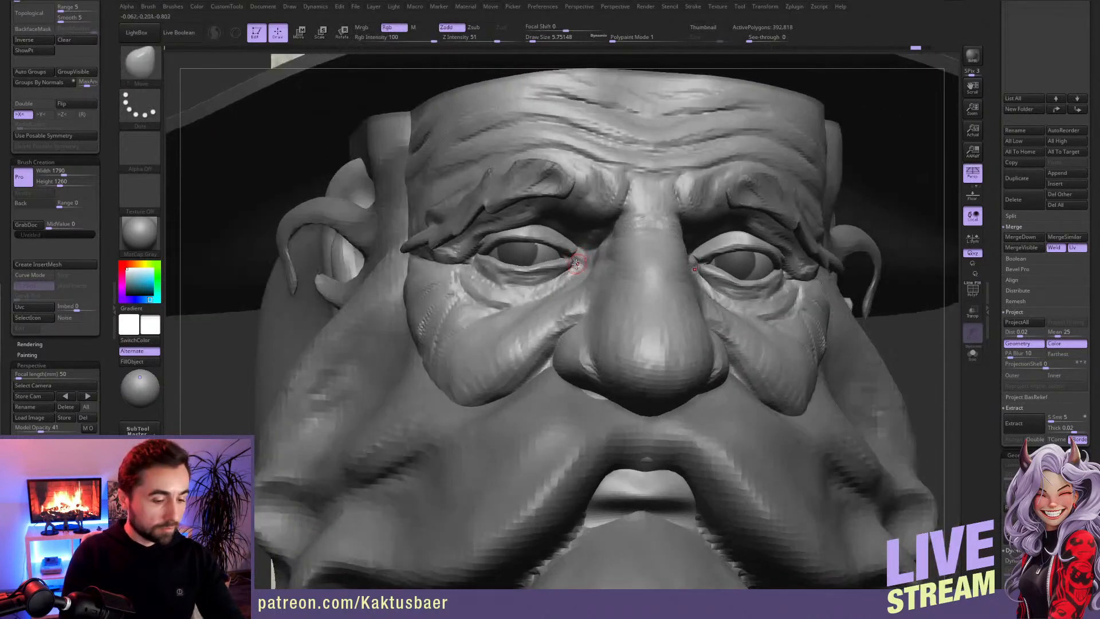
Step: Carve the creases under the lower eyelids with DamStandard and touch them up with ClayBuildup
key("b")
key("d")
key("s")
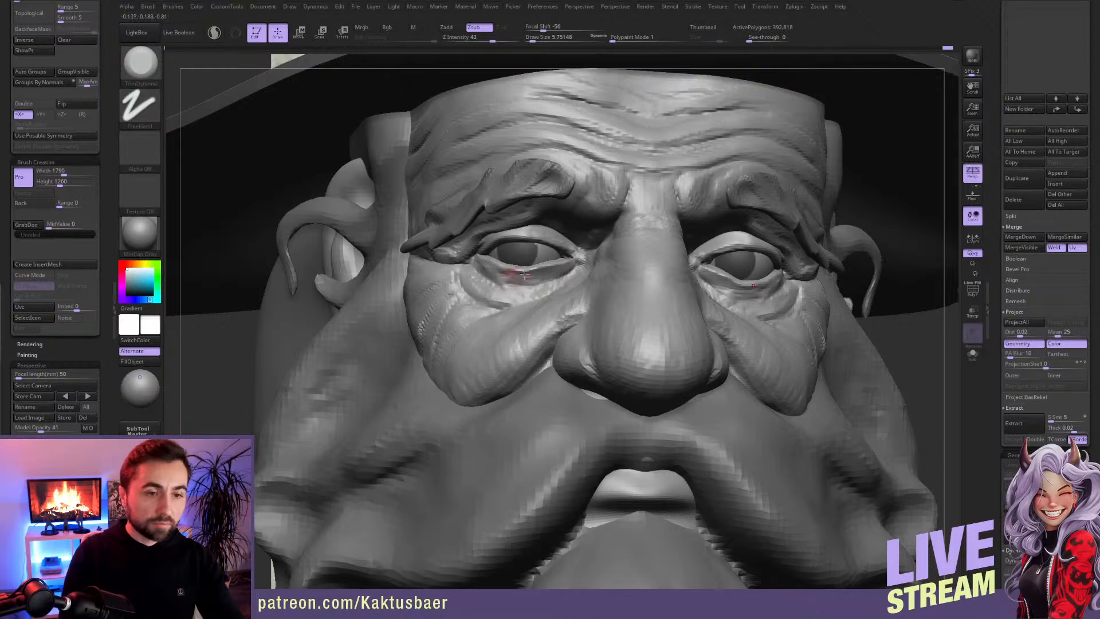
right_click_drag(490, 258, 553, 257)
key("b")
key("c")
key("b")
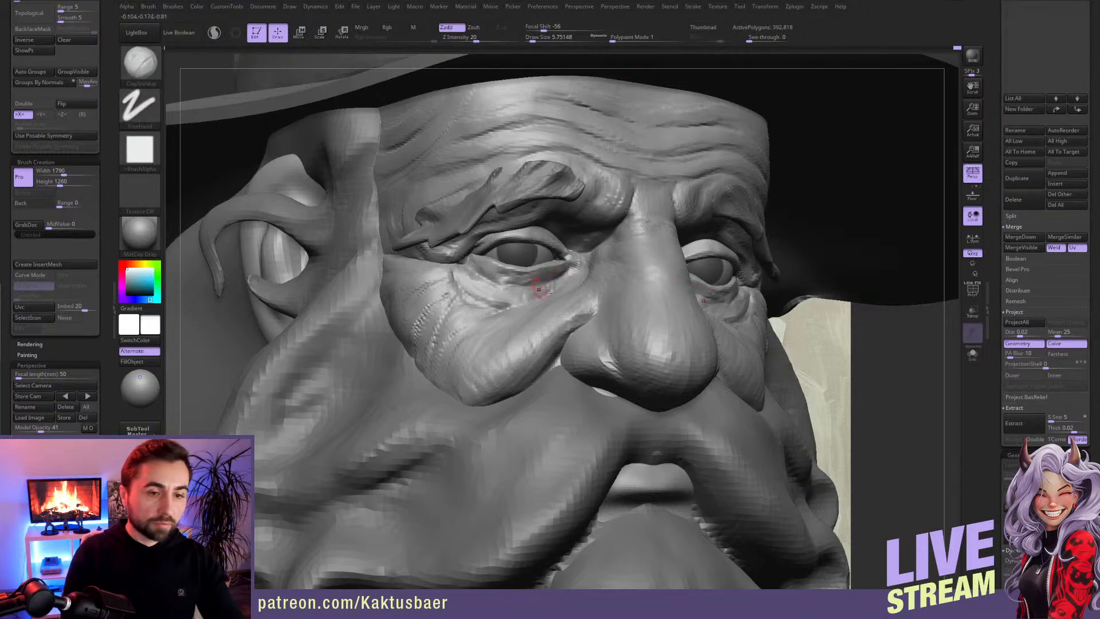
Step: Reshape the eyelids symmetrically with a larger Move brush
key("b")
key("m")
key("v")
key("]")
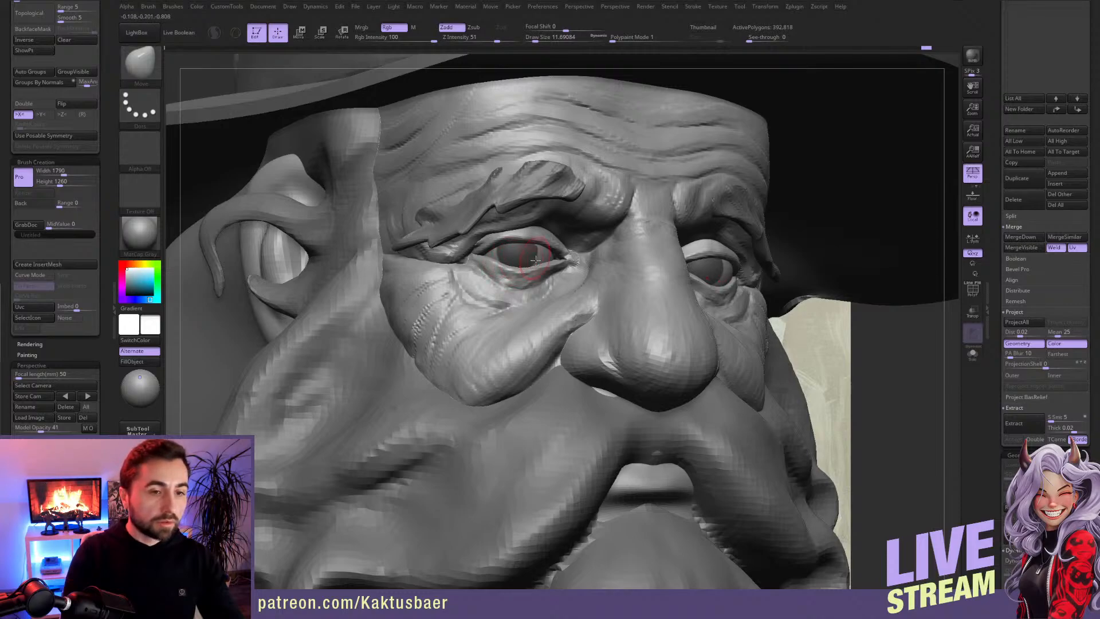
right_click_drag(540, 273, 501, 247)
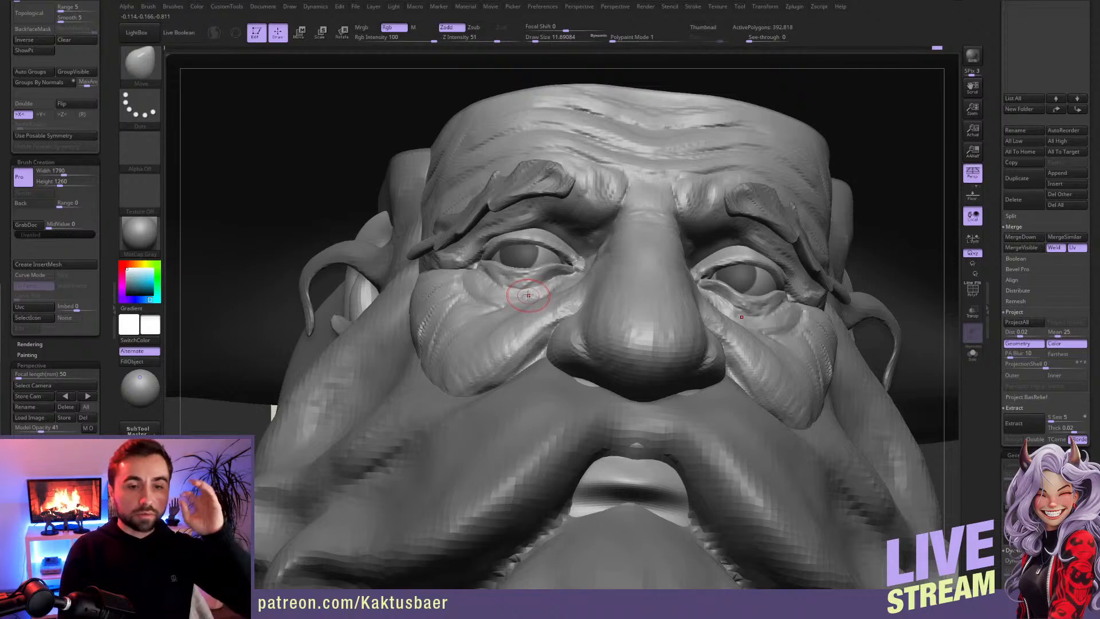
Step: Turn off X symmetry and reshape the eyelids around the character's left eye with Move, checking them from several angles
right_click_drag(527, 295, 722, 261)
key("x")
key("shift")
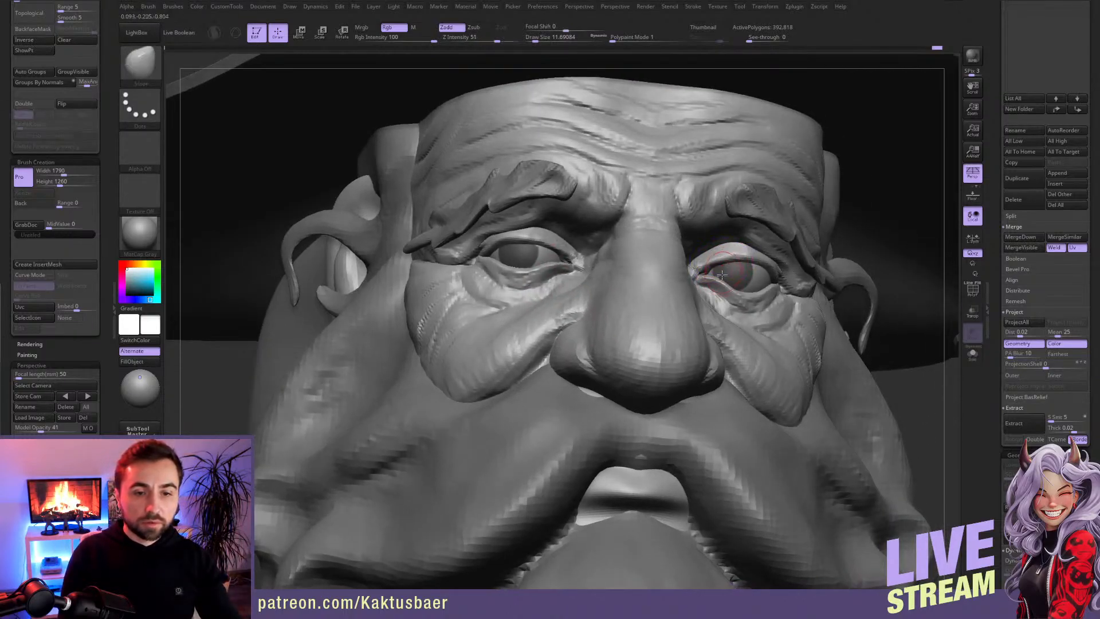
left_click_drag(725, 285, 739, 289)
key("s")
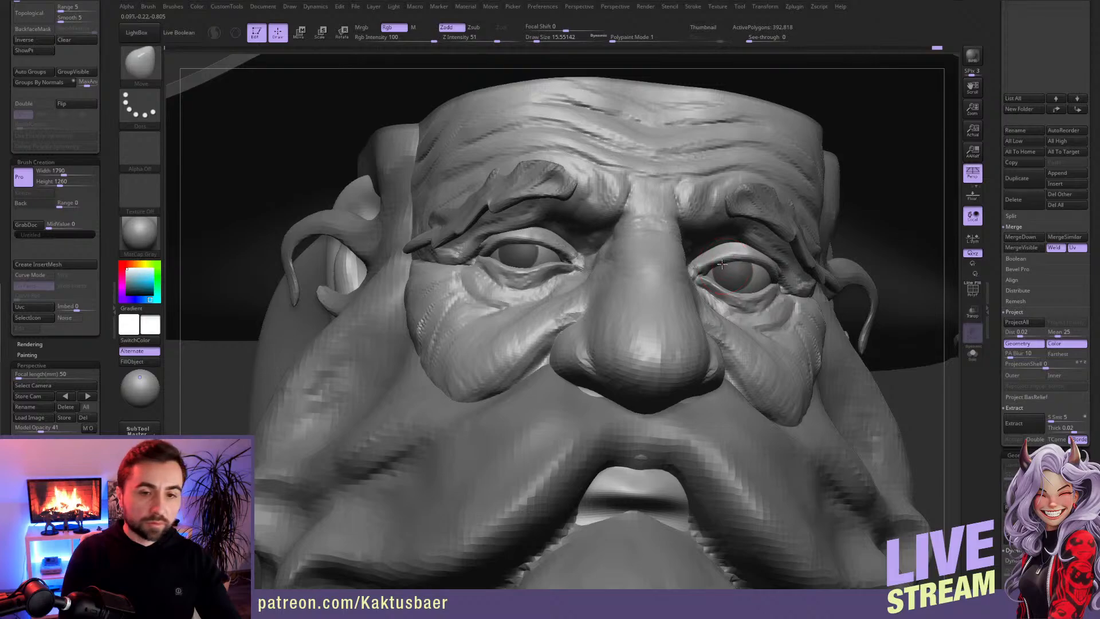
right_click_drag(758, 268, 673, 272)
key("s")
left_click_drag(762, 272, 763, 264)
key("s")
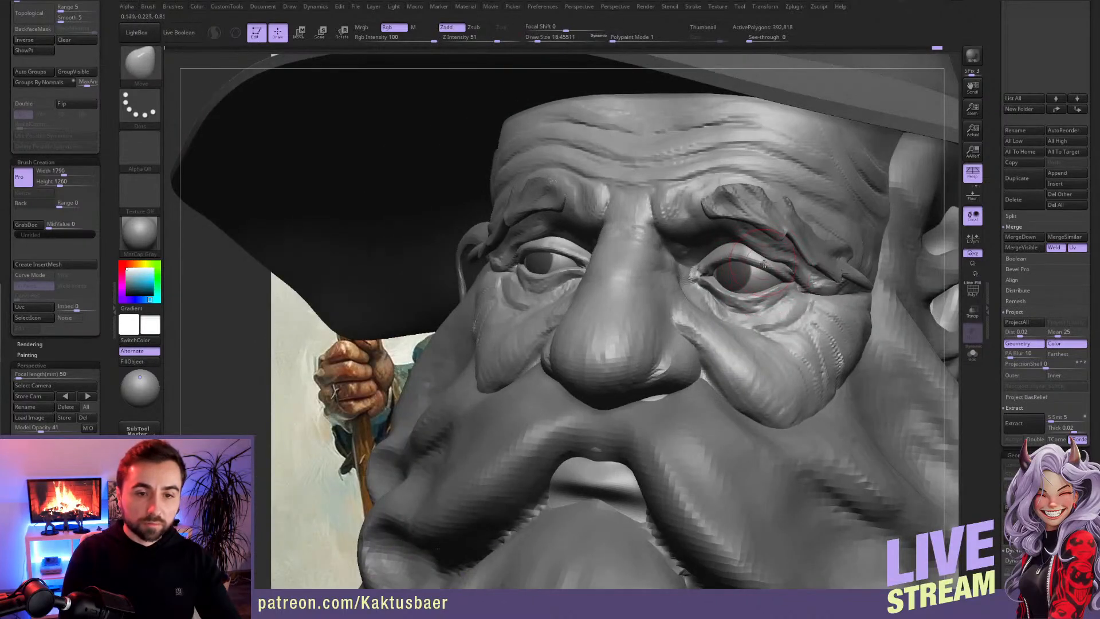
right_click_drag(732, 272, 727, 260)
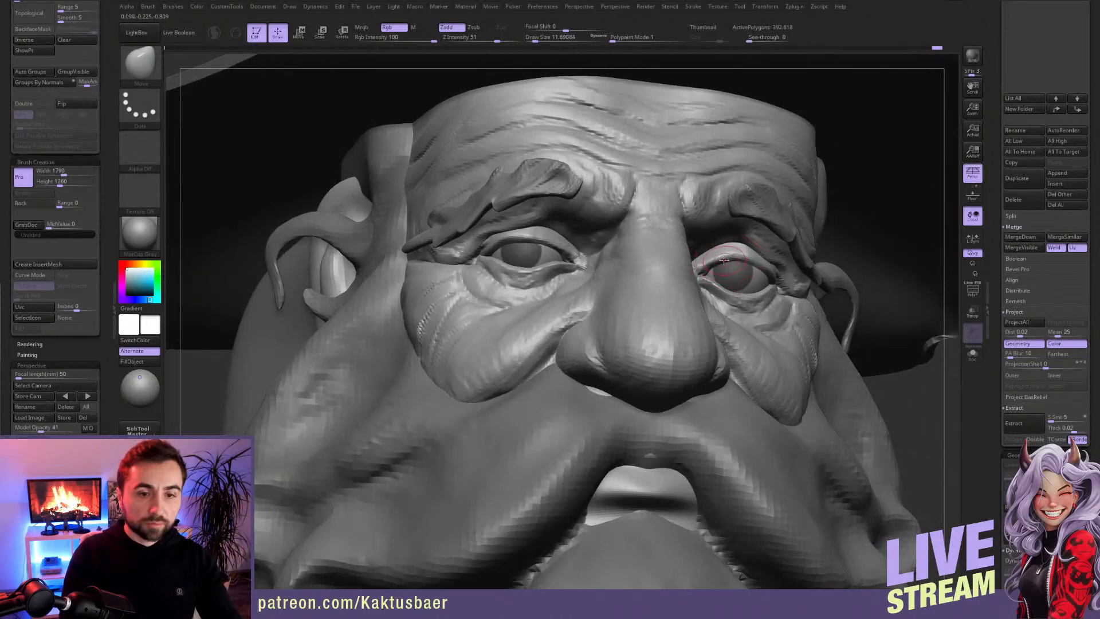
Step: Touch up the inner part of the upper eyelid on the character's left eye, finishing with a larger Move brush
key("b")
left_click(734, 303)
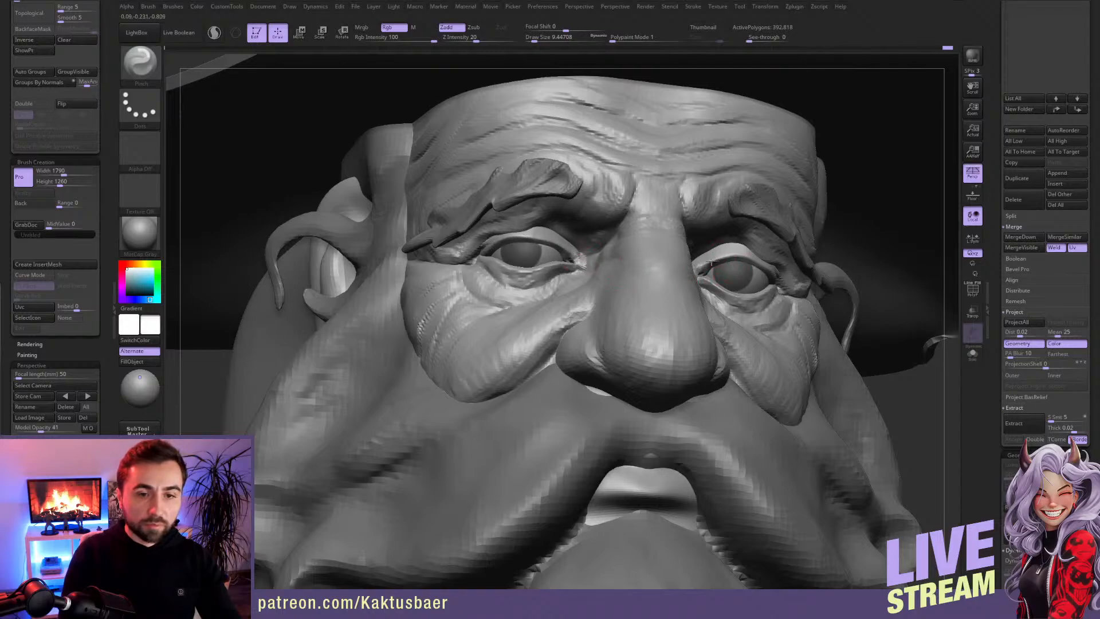
key("b")
key("m")
key("v")
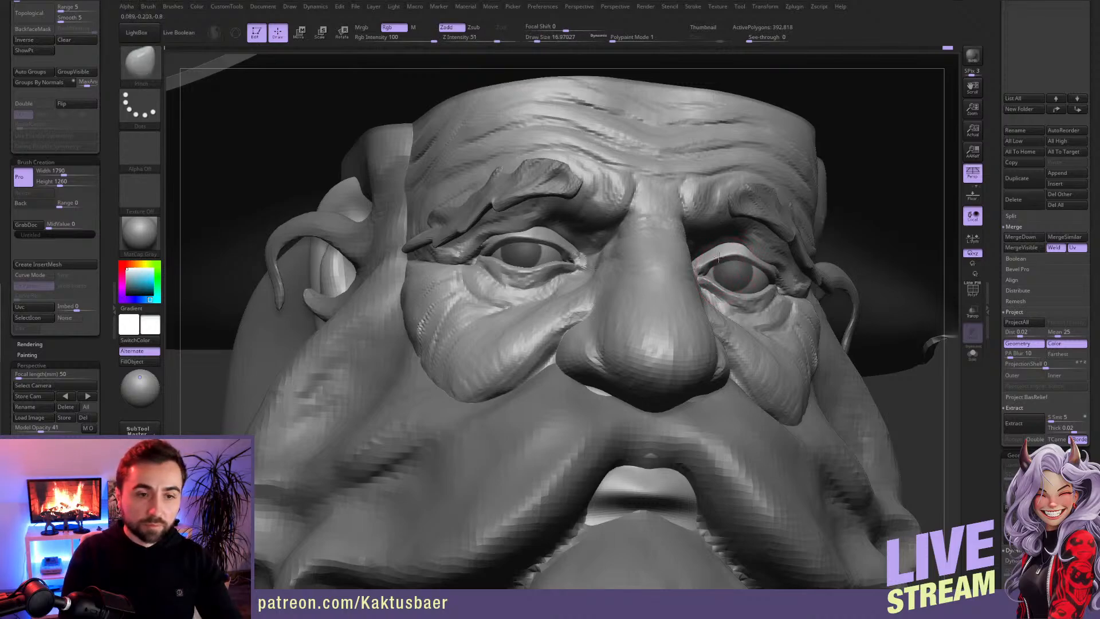
right_click_drag(719, 263, 742, 233, "ctrl")
Step: Make the hat's crown the active subtool
mouse_move(681, 316)
right_mouse_down("alt")
mouse_move(625, 283)
mouse_move(636, 252)
mouse_move(609, 337)
right_mouse_up("alt")
left_click(548, 229, "alt")
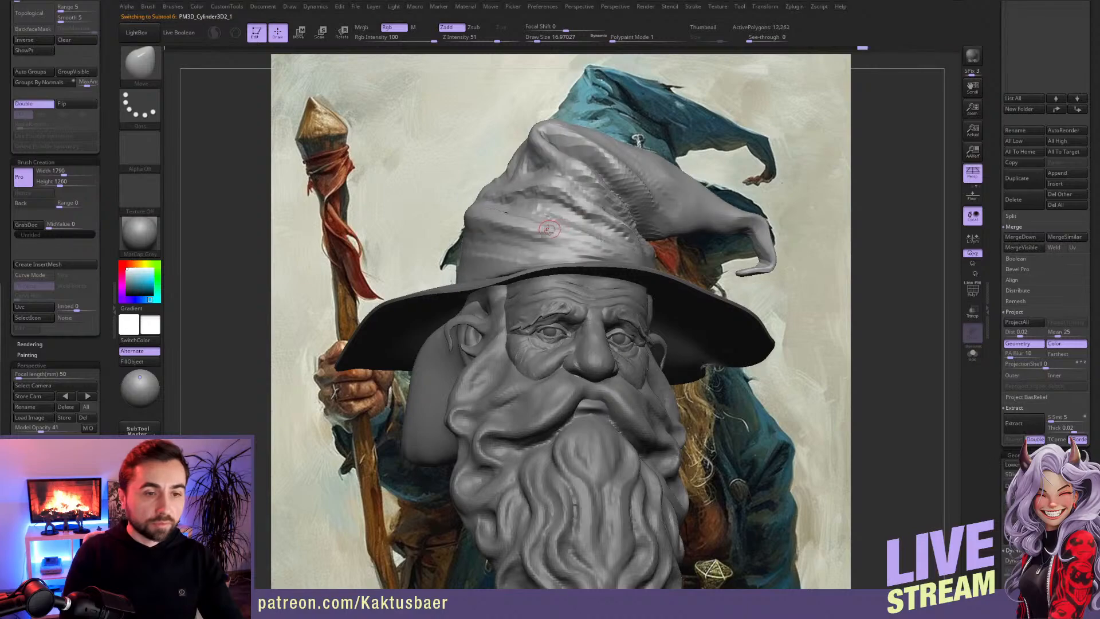
key("b")
key("c")
key("b")
right_click_drag(548, 229, 485, 250)
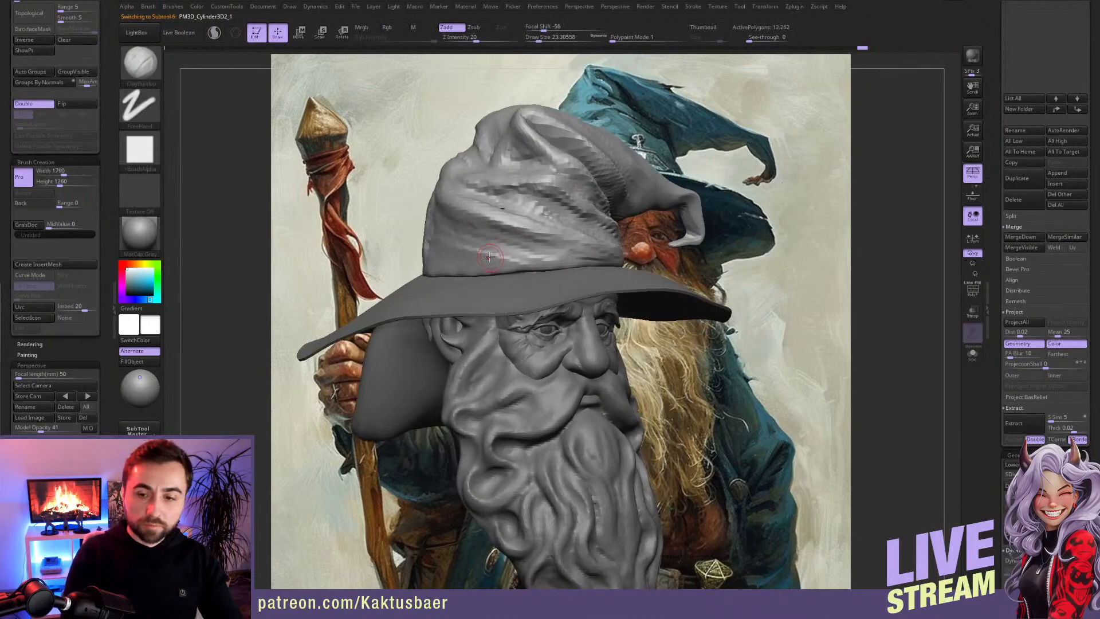
key("b")
key("t")
key("d")
key("bracketright")
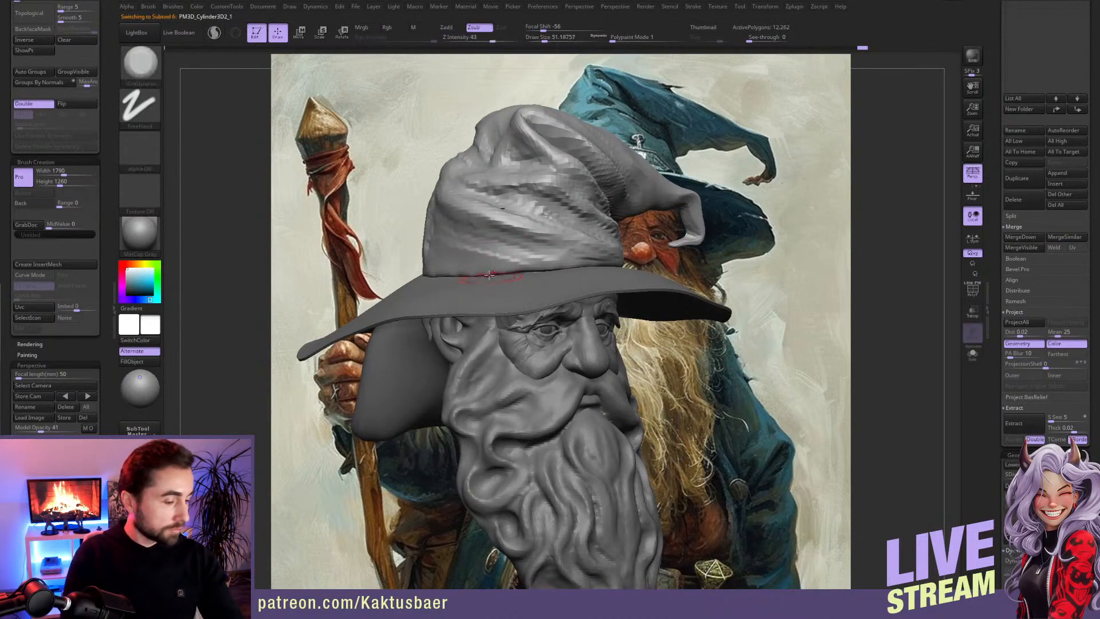
key("b")
key("m")
key("v")
Step: Mask a band around the base of the hat's crown and extract it as a new subtool with 0.02 thickness
mouse_move(491, 275)
right_mouse_down()
mouse_move(538, 284)
mouse_move(579, 265)
mouse_move(614, 266)
right_mouse_up()
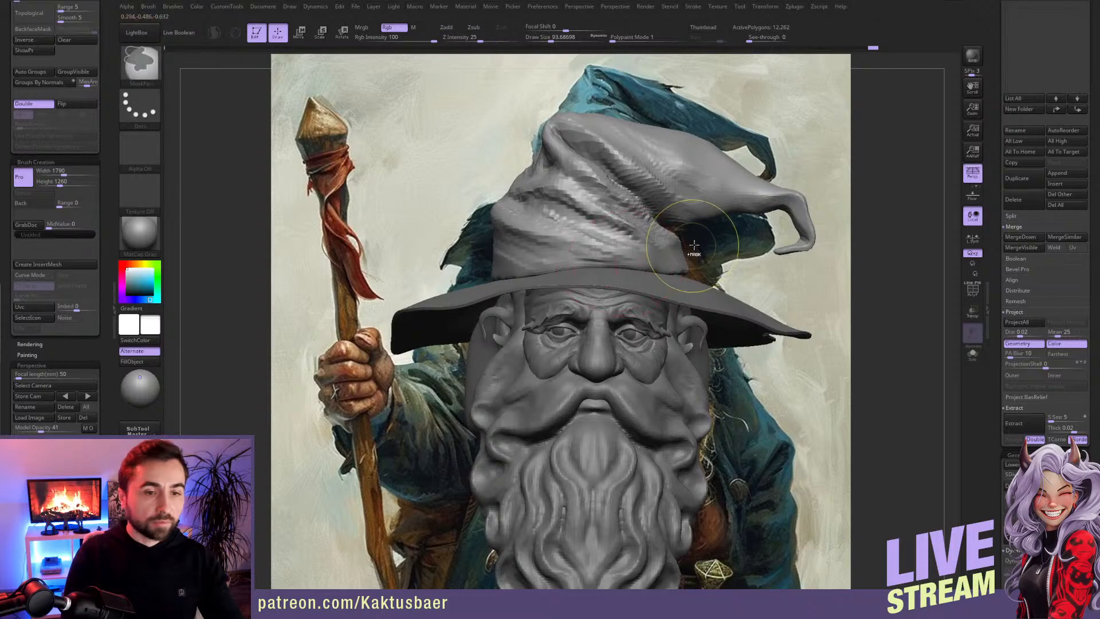
mouse_move(703, 245)
right_mouse_down()
mouse_move(669, 274)
mouse_move(680, 268)
right_mouse_up()
left_click(149, 107, "ctrl")
left_click(280, 135, "ctrl")
mouse_move(691, 252)
left_mouse_down("ctrl")
mouse_move(518, 254)
mouse_move(464, 280)
mouse_move(710, 259)
mouse_move(691, 252)
left_mouse_up("ctrl")
key("alt+s")
mouse_move(625, 279)
right_mouse_down()
mouse_move(616, 256)
mouse_move(618, 277)
right_mouse_up()
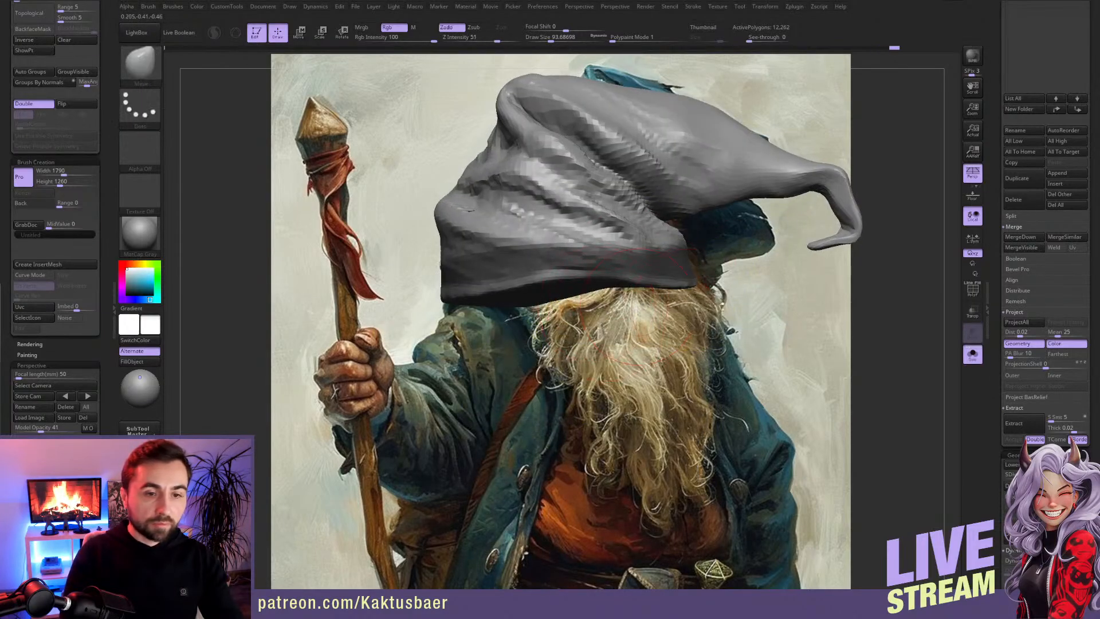
left_click(1013, 423)
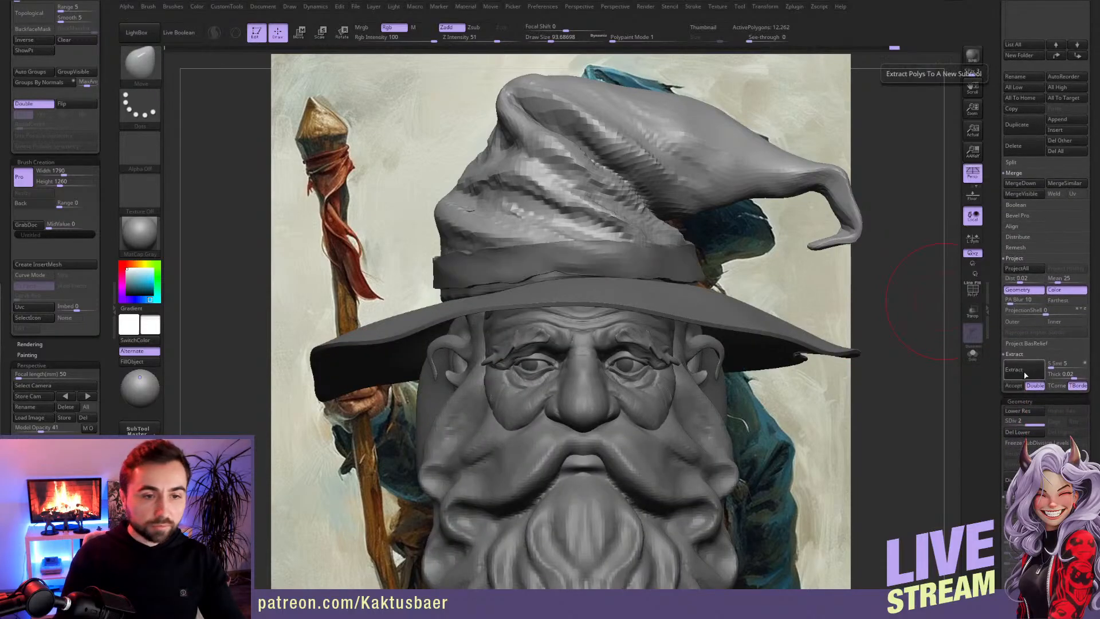
left_click(1019, 388)
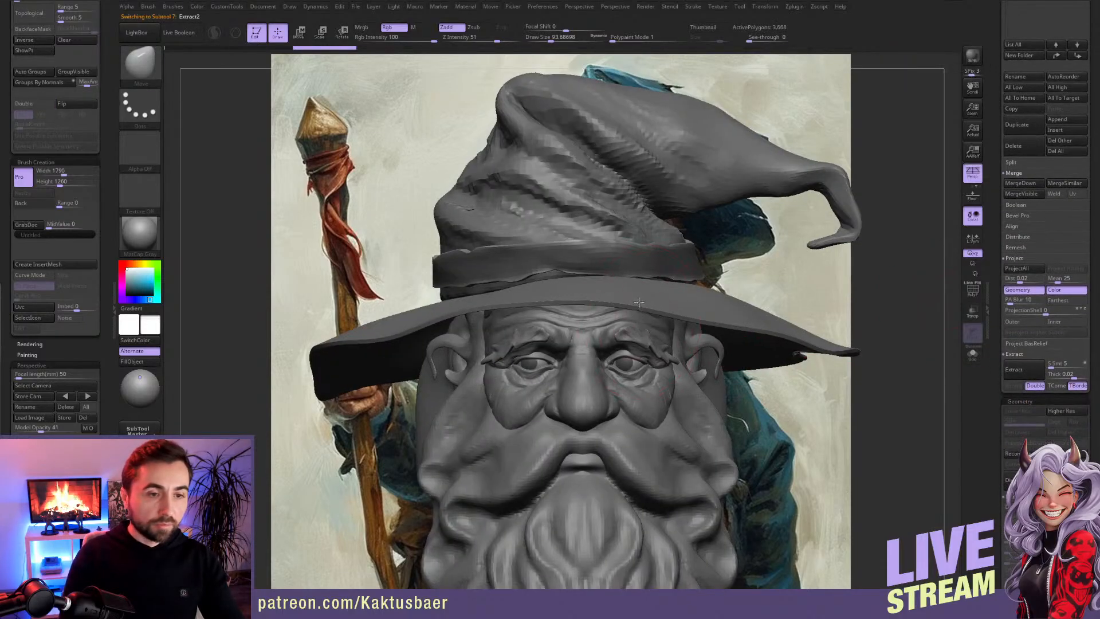
Step: Pull the front and side of the extracted hat band down onto the brim with a large Move brush
right_click_drag(710, 298, 717, 252, "ctrl")
left_click_drag(716, 252, 717, 292, "ctrl")
mouse_move(524, 265)
right_mouse_down()
mouse_move(547, 267)
mouse_move(456, 282)
right_mouse_up()
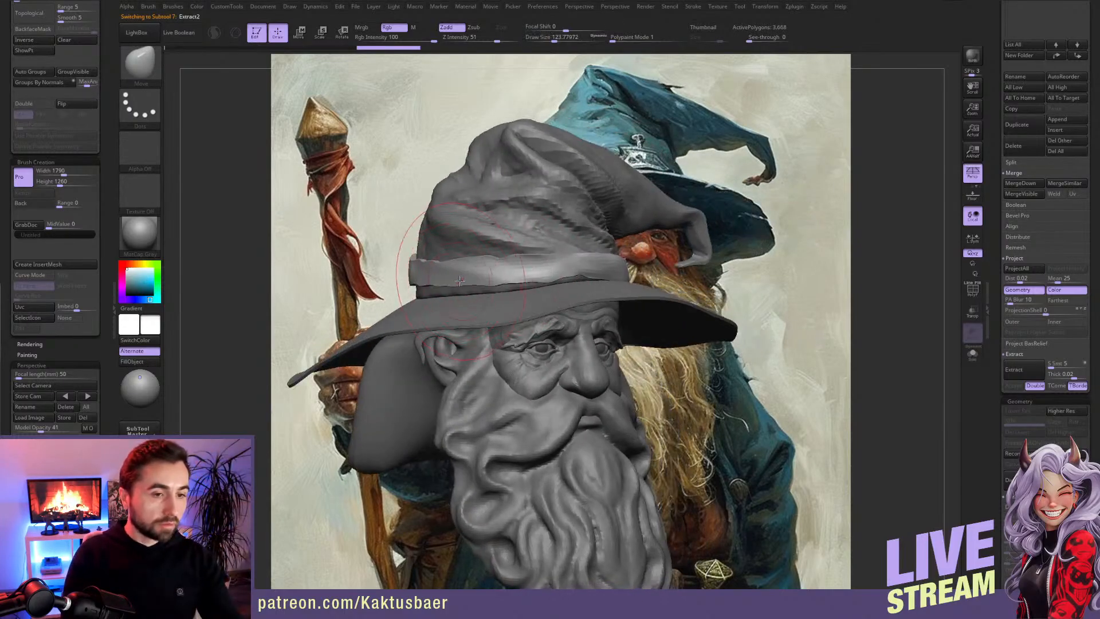
left_click_drag(445, 279, 441, 287)
right_click_drag(416, 279, 470, 281)
left_click_drag(354, 269, 350, 288)
mouse_move(449, 280)
left_mouse_down()
mouse_move(456, 292)
mouse_move(420, 298)
mouse_move(432, 292)
left_mouse_up()
right_click_drag(450, 285, 395, 287)
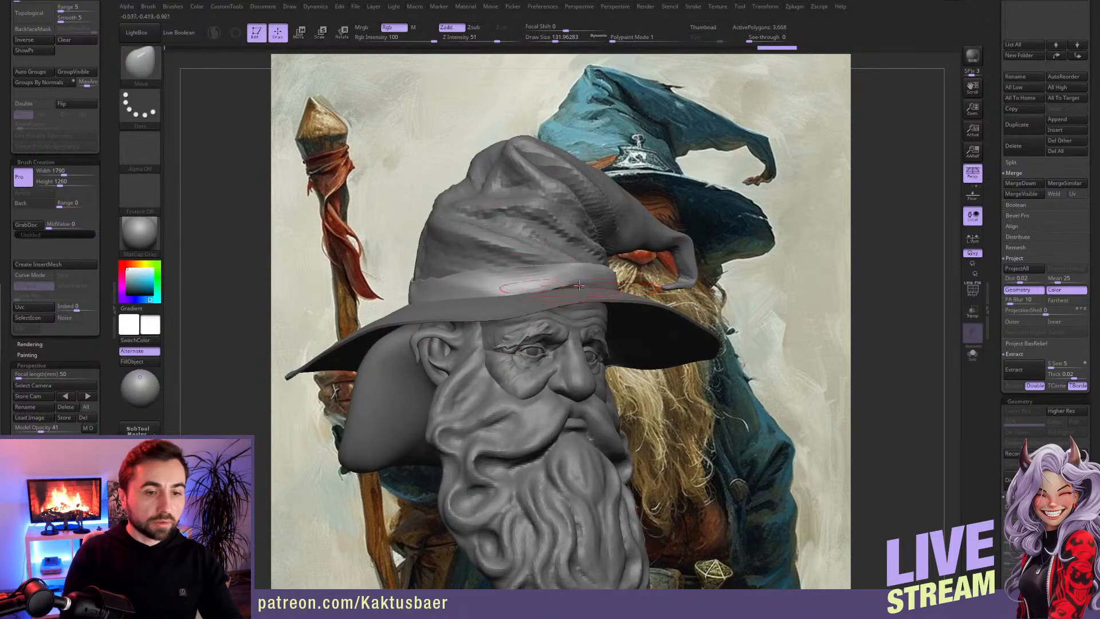
Step: Fit the hat band around the back and far side of the crown with Move, using a smaller brush for the rear edge
right_click_drag(579, 286, 758, 290)
left_click_drag(809, 272, 790, 286)
right_click_drag(807, 288, 723, 294)
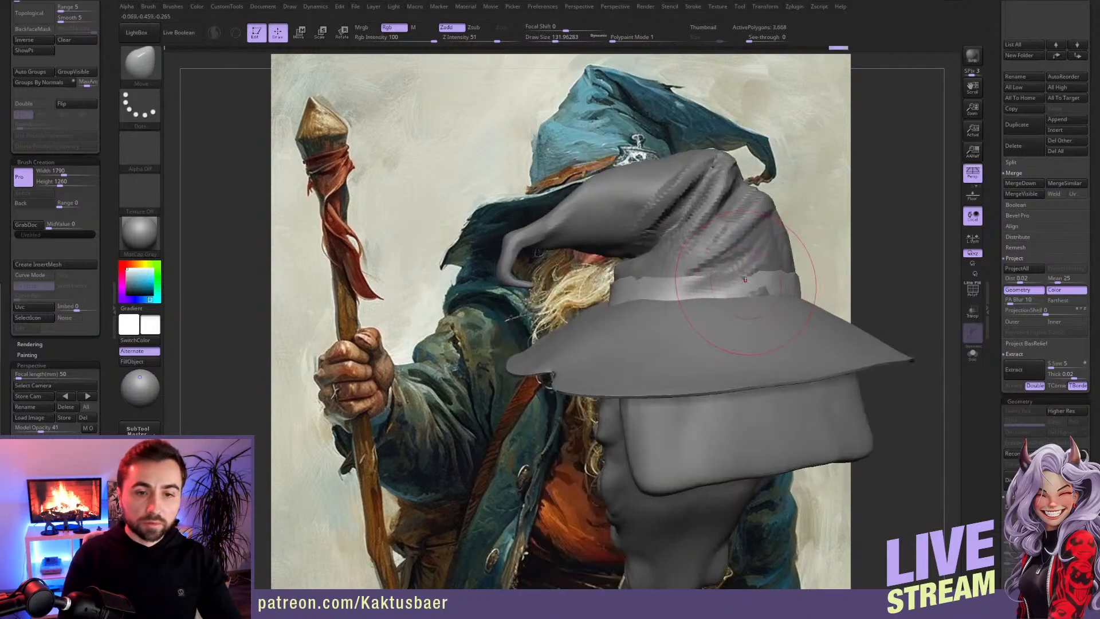
key("[")
left_click_drag(744, 288, 745, 283)
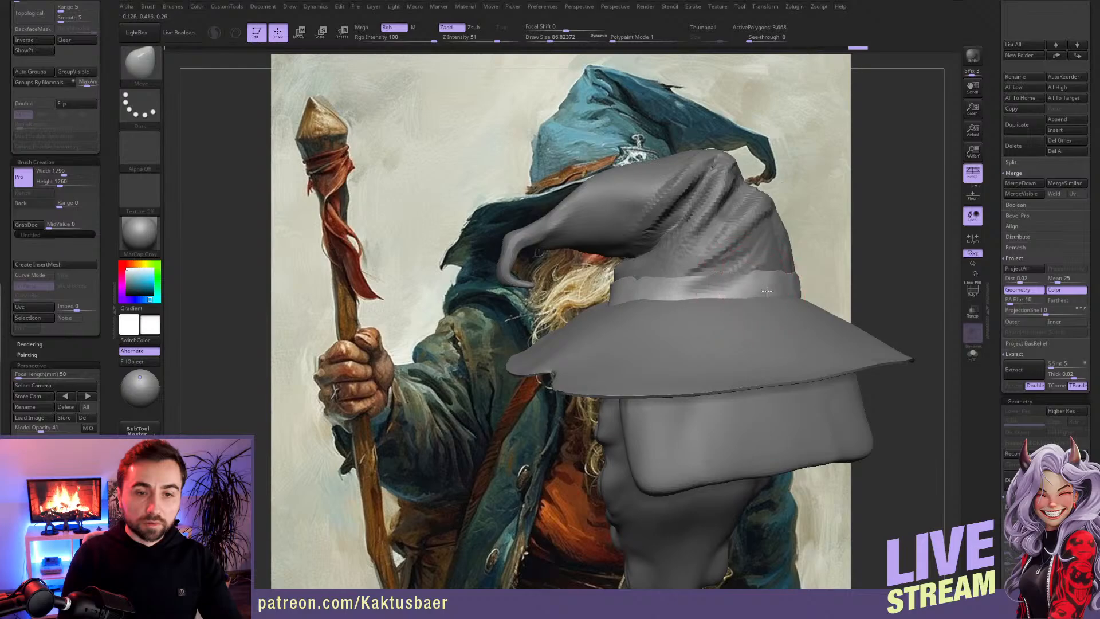
right_click_drag(720, 283, 657, 283)
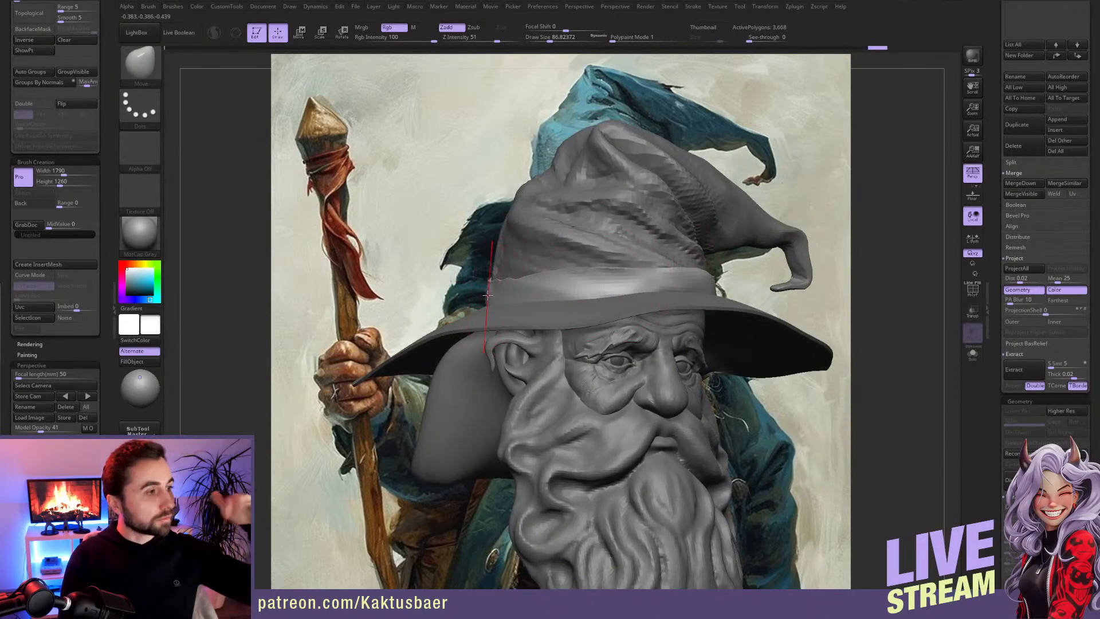
right_click_drag(541, 275, 665, 282)
Step: Build up diagonal cloth folds on the front of the hat band with a small ClayBuildup brush, smoothing between strokes
key("[")
key("b")
key("c")
key("b")
key("[")
key("[")
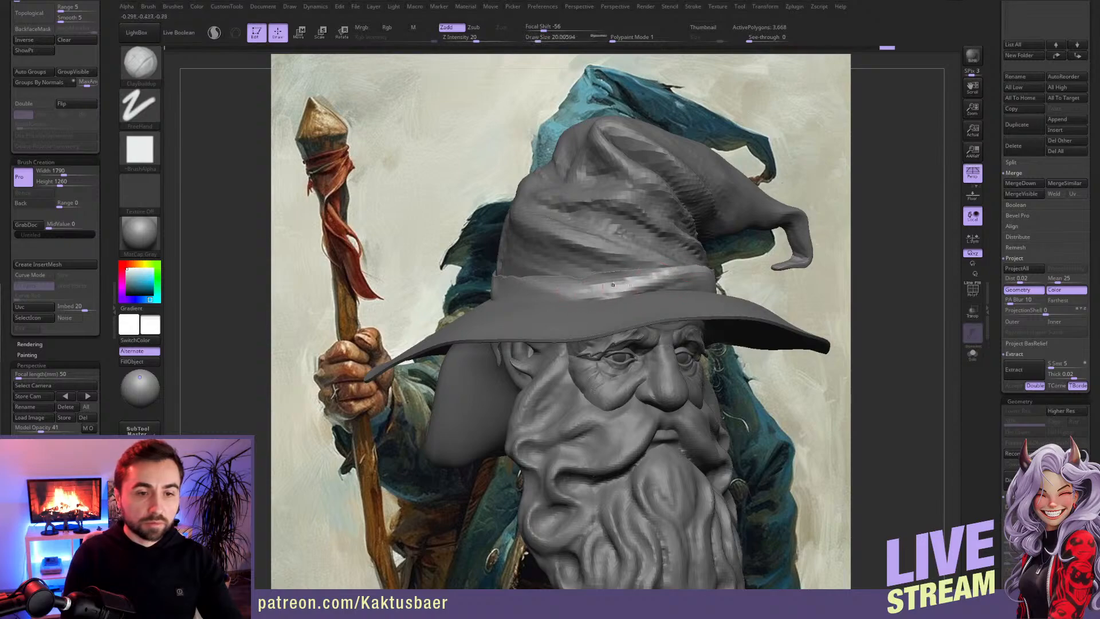
left_click_drag(691, 283, 677, 275)
key("shift")
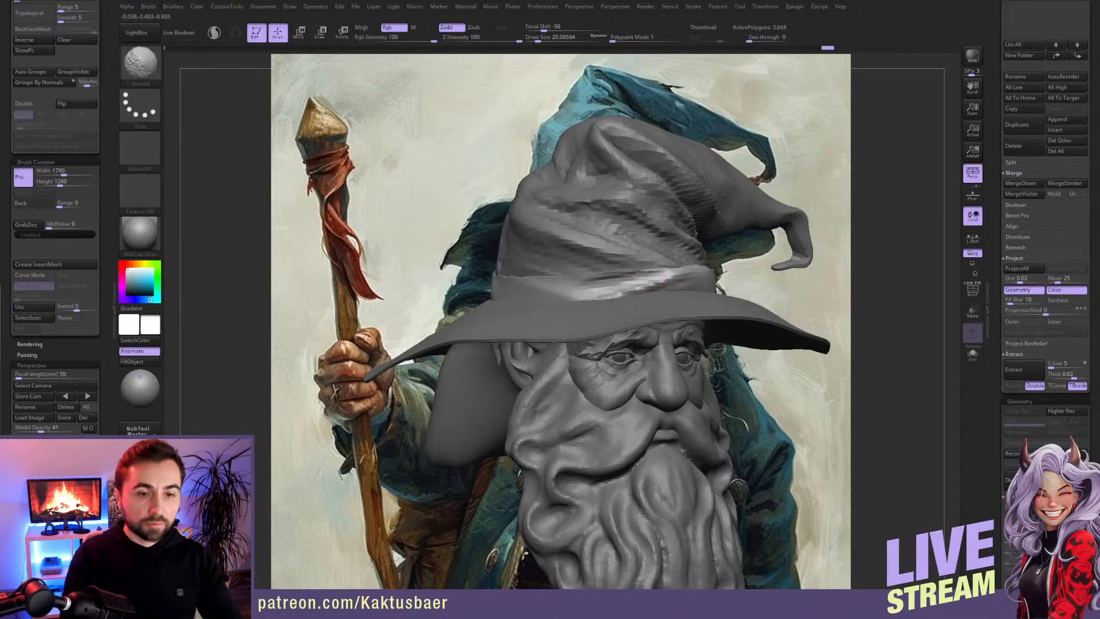
left_click_drag(610, 274, 664, 272, "shift")
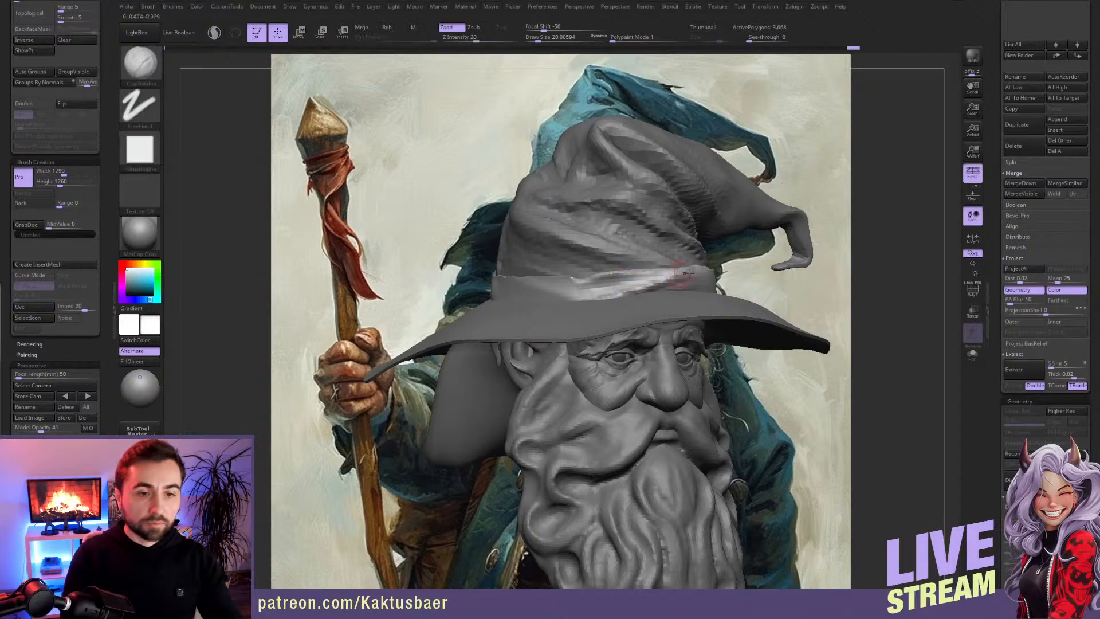
right_click_drag(602, 296, 677, 280)
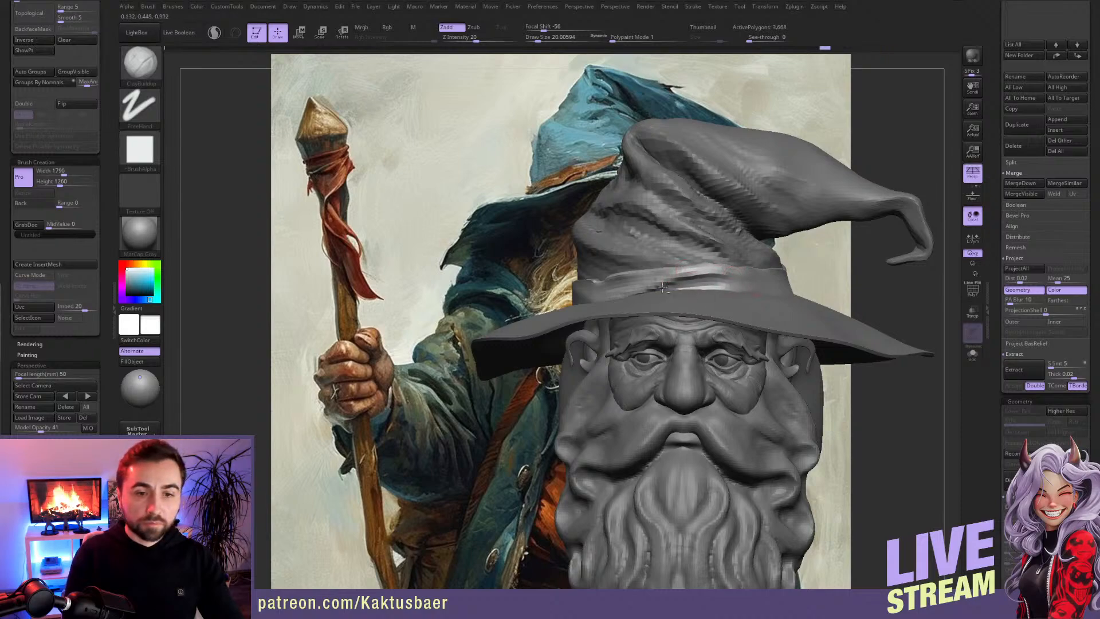
Step: Extend the diagonal cloth folds across the lower front of the hat band with a small ClayBuildup brush
left_click_drag(710, 281, 648, 289)
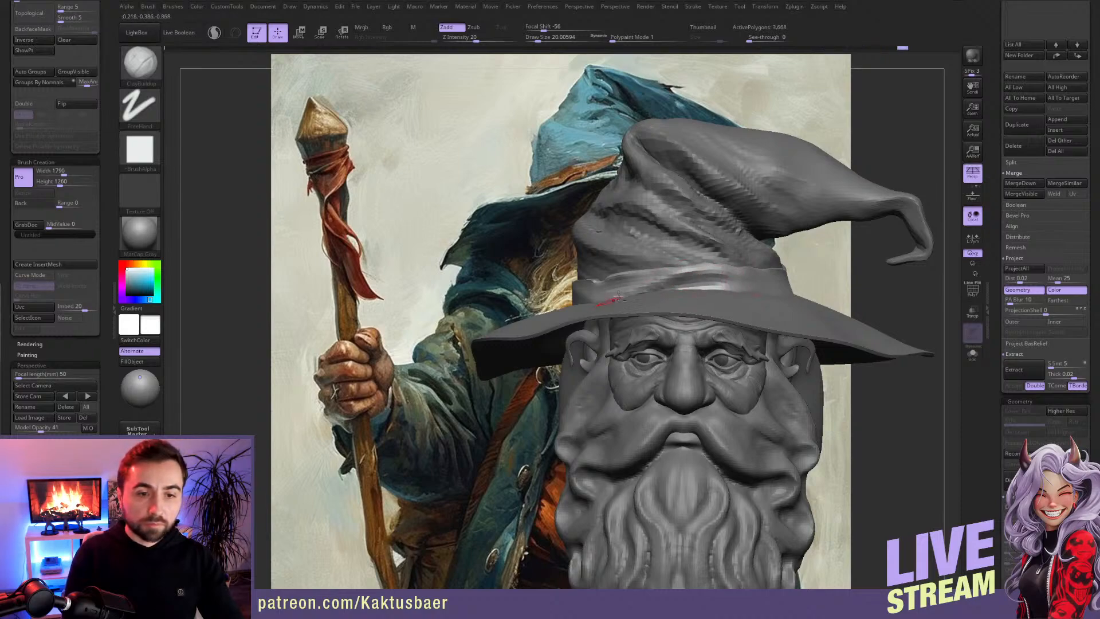
right_click_drag(641, 288, 693, 285)
left_click_drag(633, 284, 574, 296)
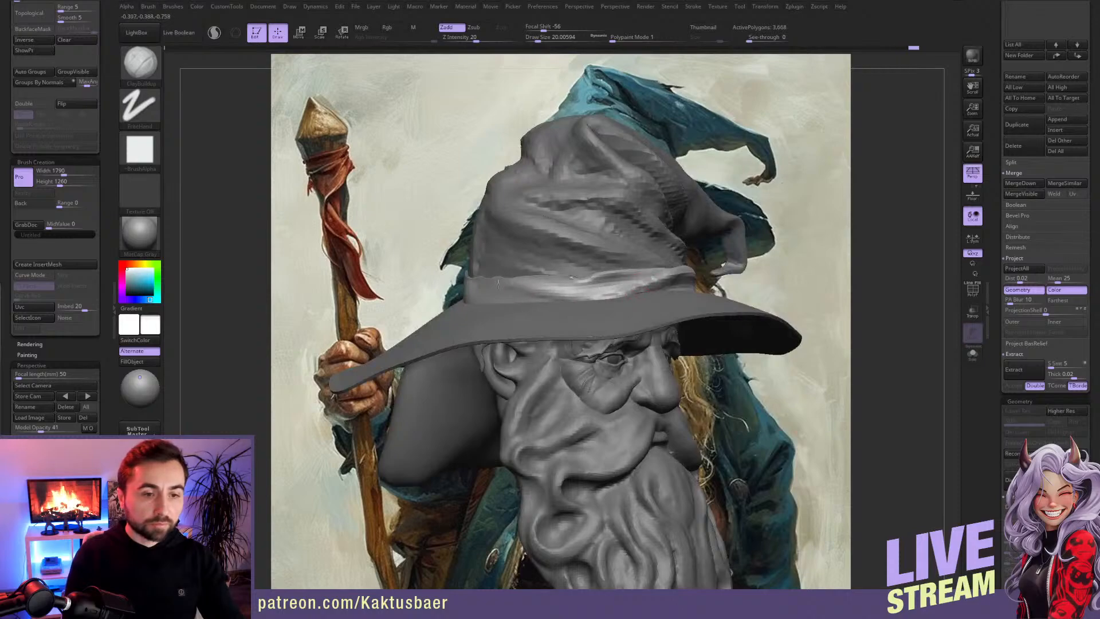
Step: Build up long wrapping folds on the hat band's side above the wizard's right ear with ClayBuildup
right_click_drag(520, 275, 564, 281)
mouse_move(564, 283)
left_mouse_down()
mouse_move(530, 288)
mouse_move(592, 289)
mouse_move(455, 290)
left_mouse_up()
right_click_drag(443, 290, 459, 288)
left_click_drag(459, 286, 429, 285, "shift")
right_click_drag(421, 288, 527, 291)
left_click_drag(477, 279, 399, 277, "shift")
right_click_drag(421, 289, 504, 306)
left_click_drag(505, 307, 506, 309, "shift")
right_click_drag(507, 309, 553, 301)
left_click_drag(487, 315, 565, 314, "shift")
right_click_drag(530, 295, 576, 299)
Step: Subdivide the hat band once and carve a crease between its front folds with DamStandard, checking the band in isolation
key("d")
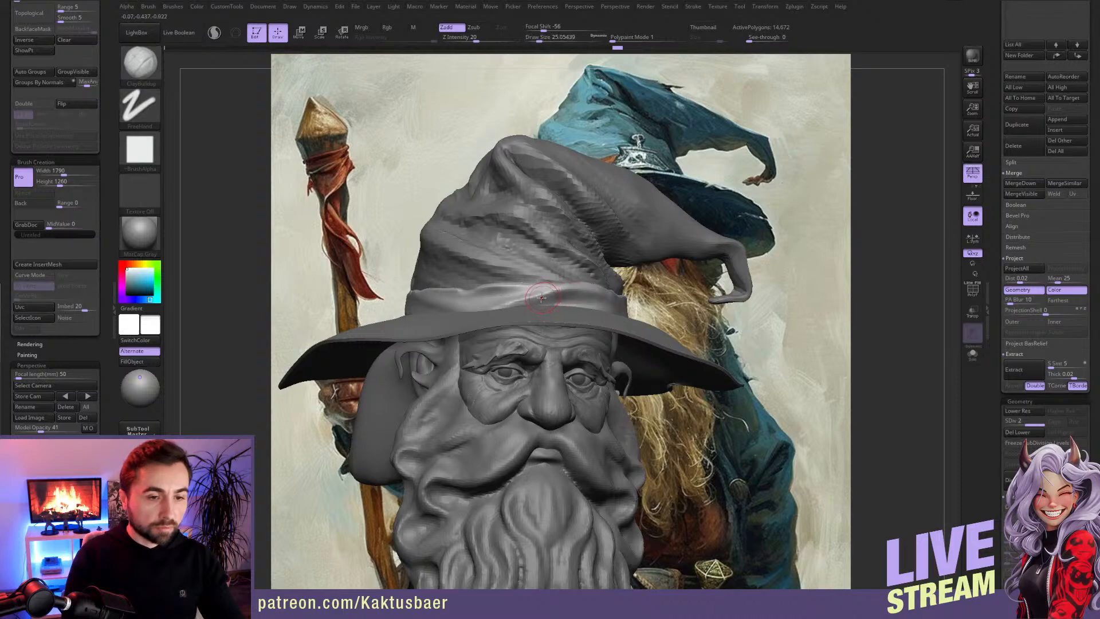
key("b")
key("d")
key("s")
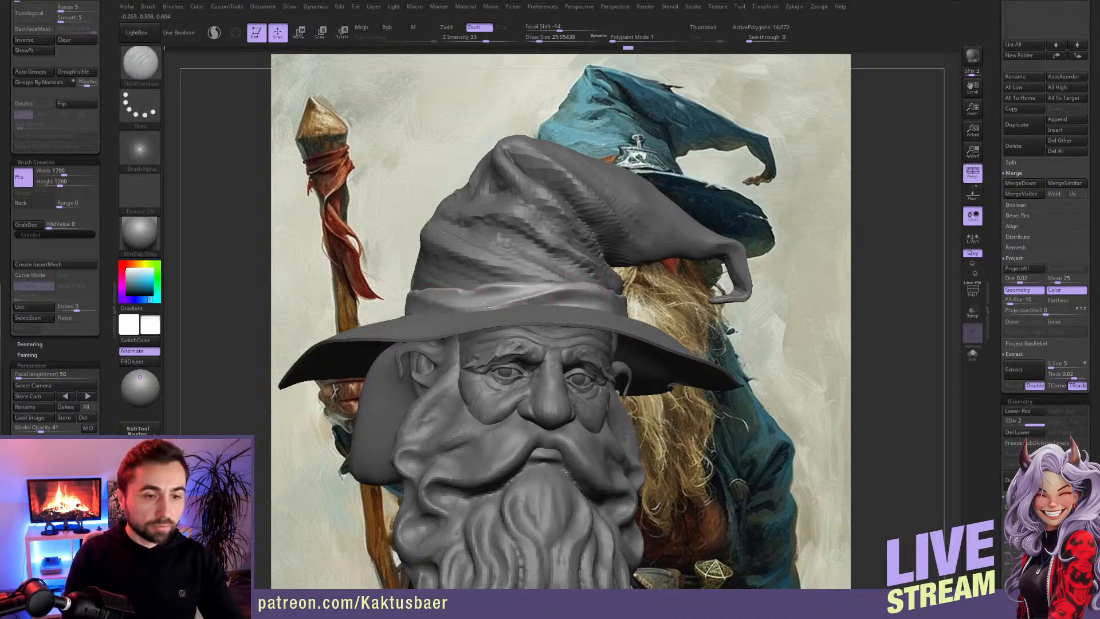
mouse_move(593, 297)
right_mouse_down()
mouse_move(607, 303)
mouse_move(554, 300)
right_mouse_up()
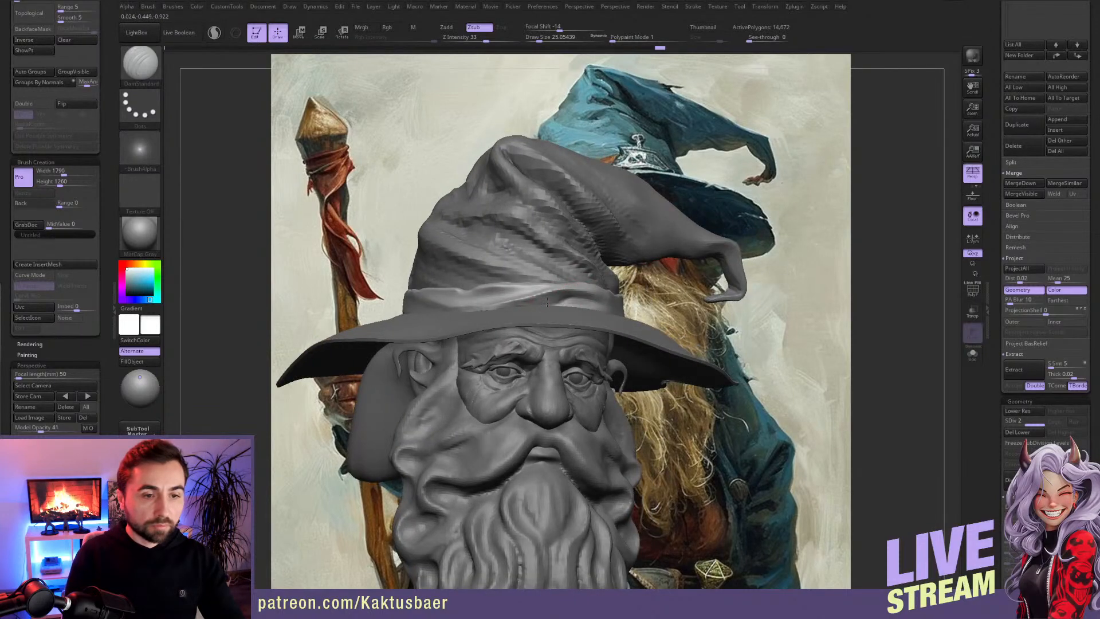
key("alt+s")
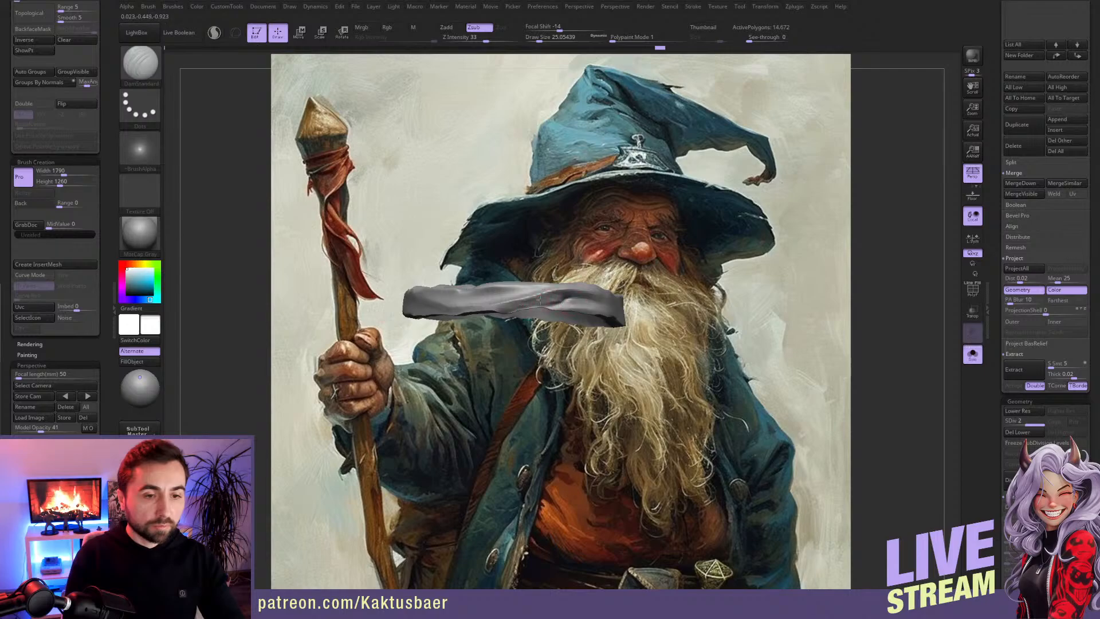
key("shift")
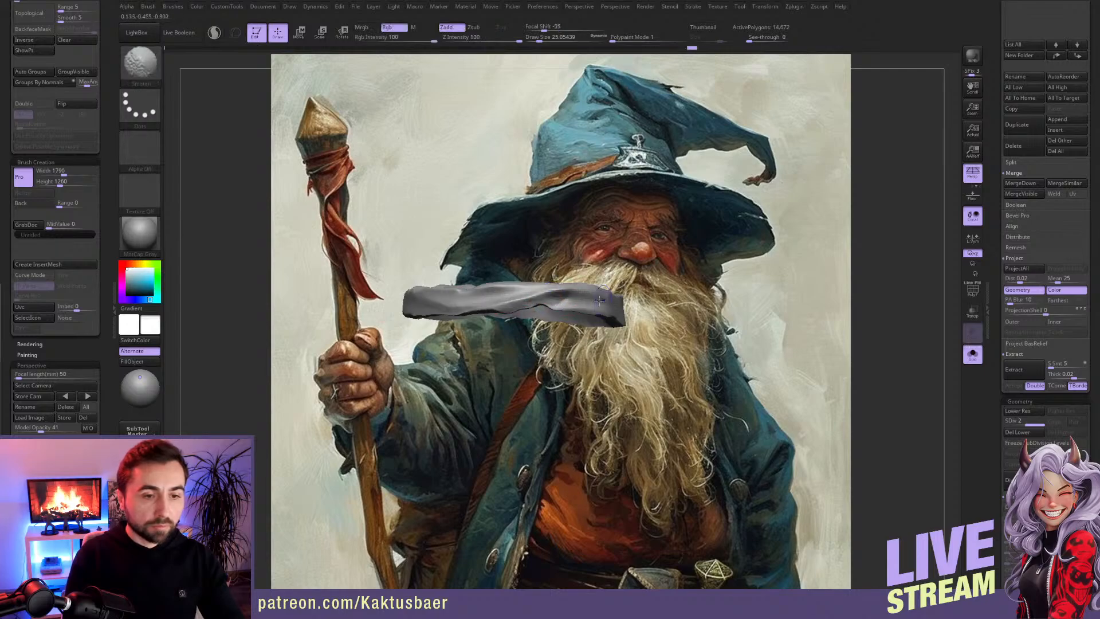
Step: Add volume to the front folds of the hat band with ClayBuildup at draw size 25 and smooth them
key("alt+s")
key("b")
key("c")
key("b")
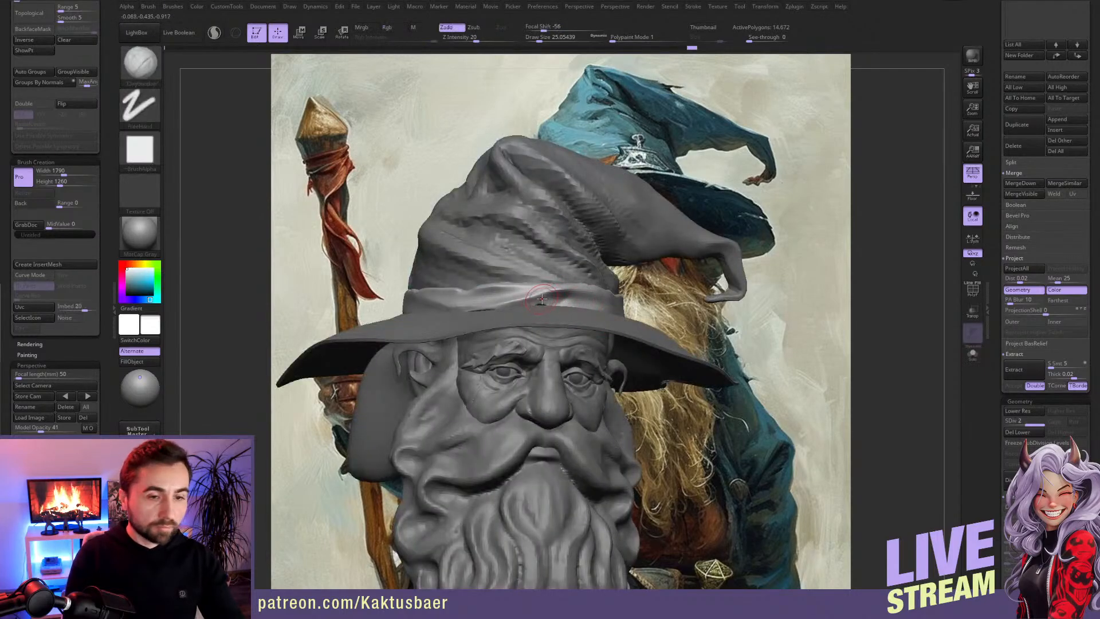
key("w")
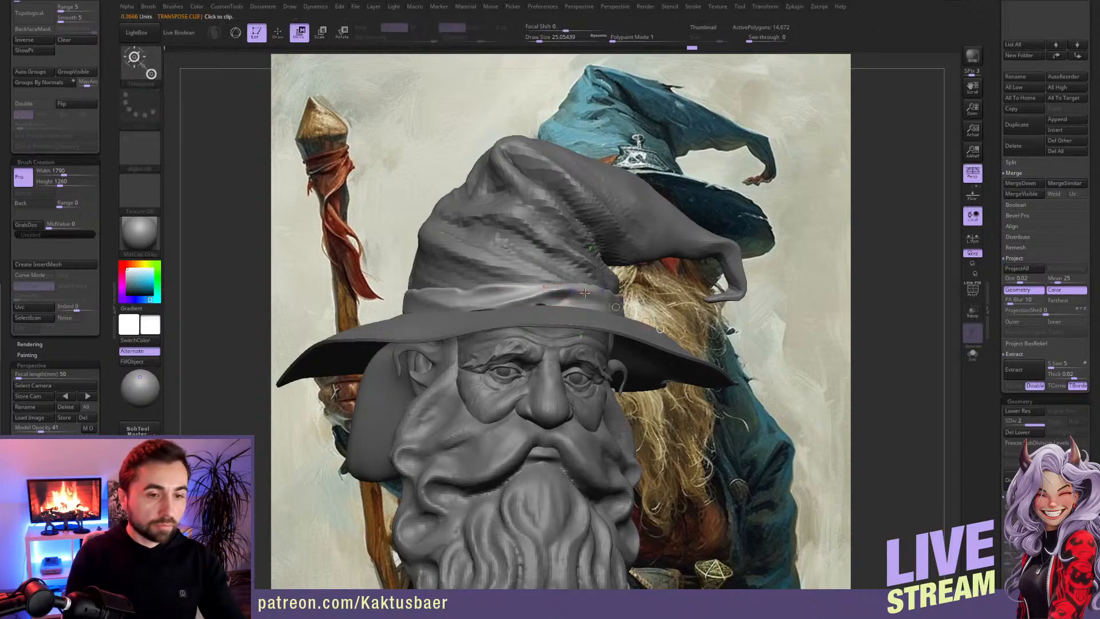
key("q")
mouse_move(560, 295)
right_mouse_down()
mouse_move(598, 312)
mouse_move(519, 299)
right_mouse_up()
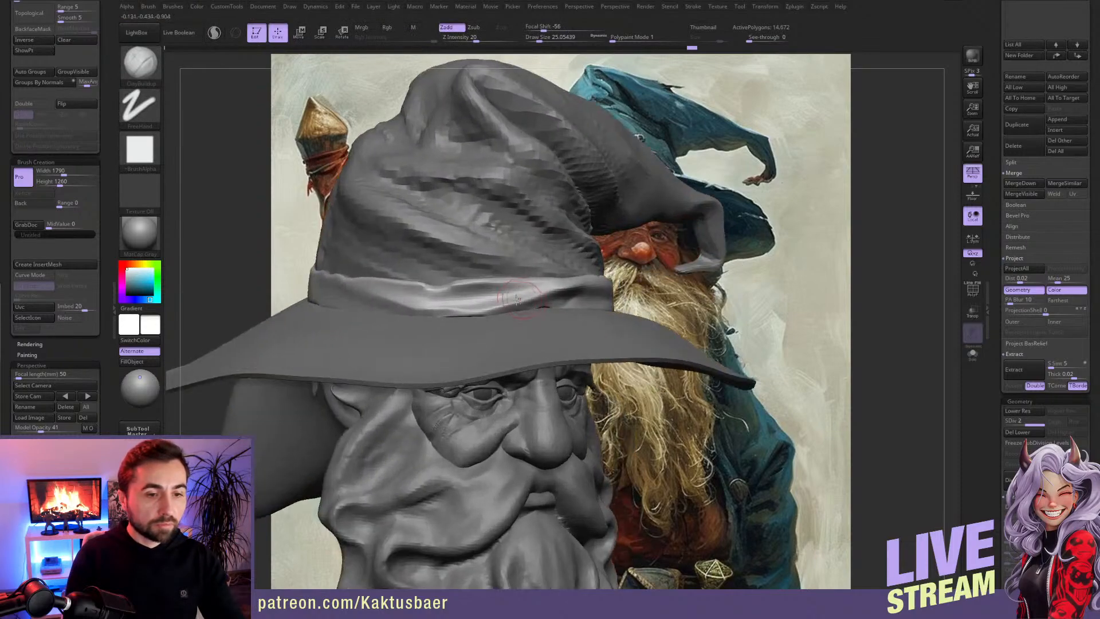
left_click_drag(575, 282, 537, 293)
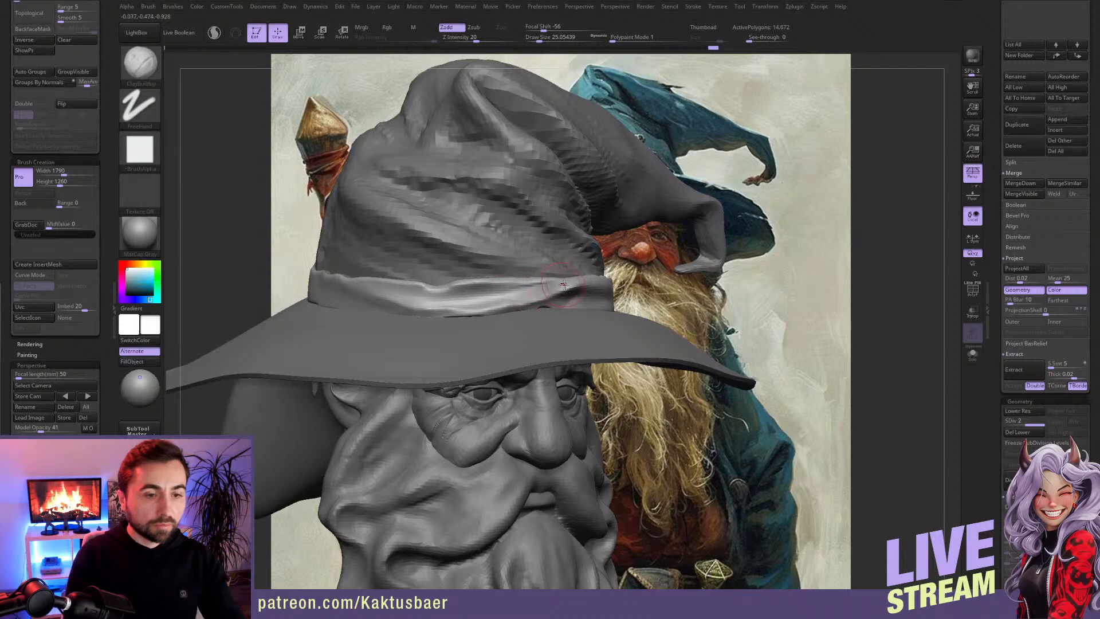
key("shift")
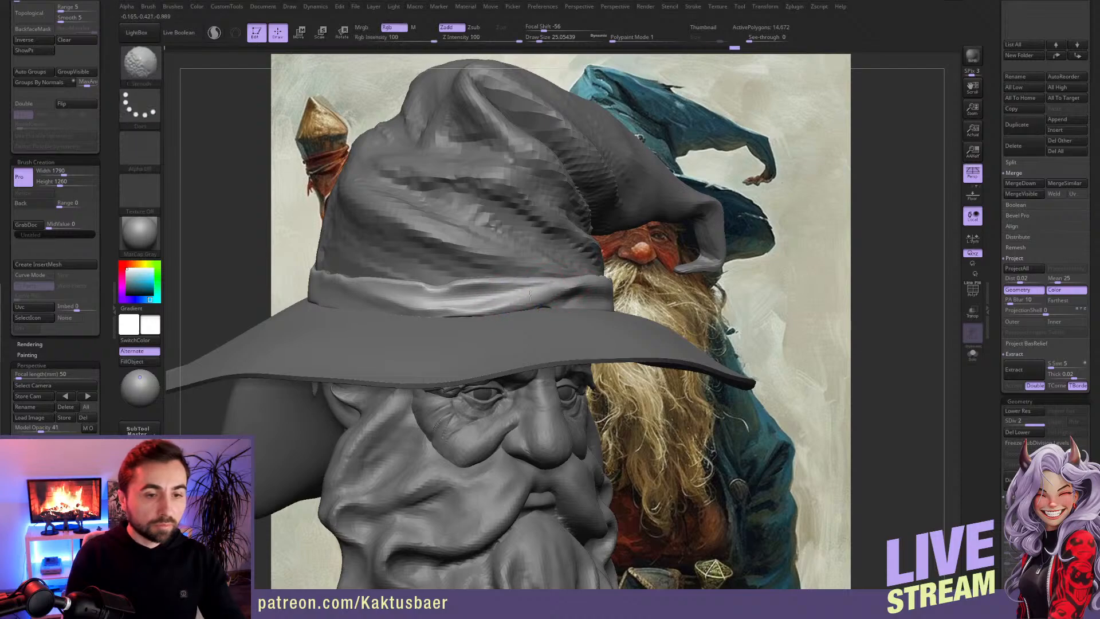
Step: Sharpen the creases between the hat band's front folds and along its lower edge with DamStandard
key("b")
key("d")
key("s")
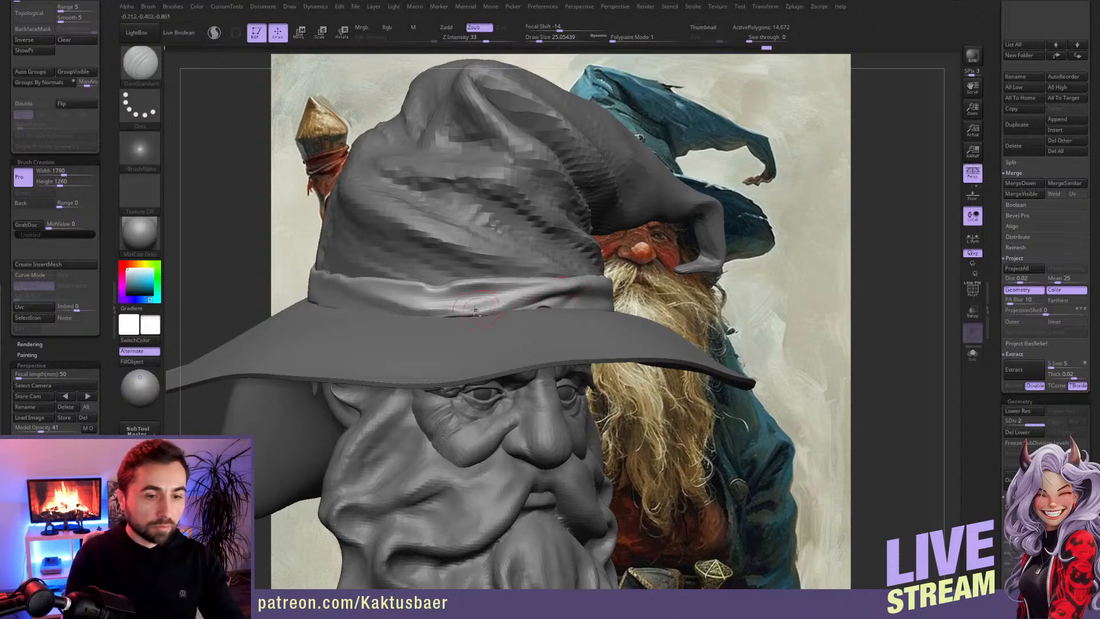
left_click_drag(578, 289, 482, 303)
mouse_move(476, 315)
right_mouse_down("ctrl")
mouse_move(596, 319)
mouse_move(525, 286)
mouse_move(560, 282)
mouse_move(549, 269)
right_mouse_up("ctrl")
right_click_drag(573, 310, 514, 323)
left_click_drag(565, 302, 626, 314)
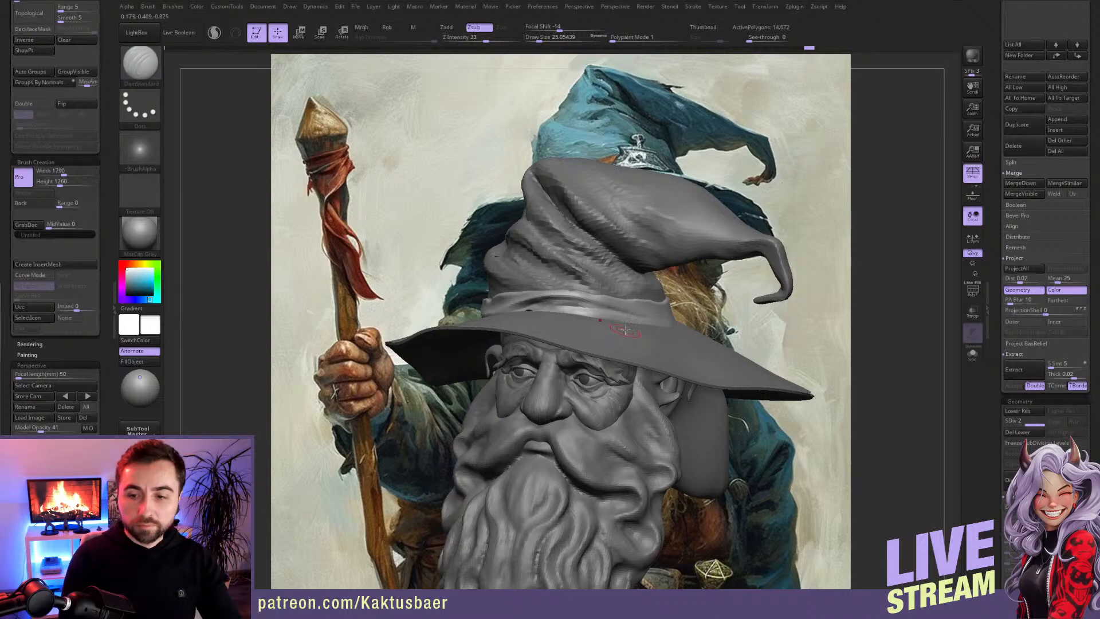
Step: Carve DamStandard creases from the front folds onto the hat band's side above the wizard's left ear
right_click_drag(623, 330, 624, 312)
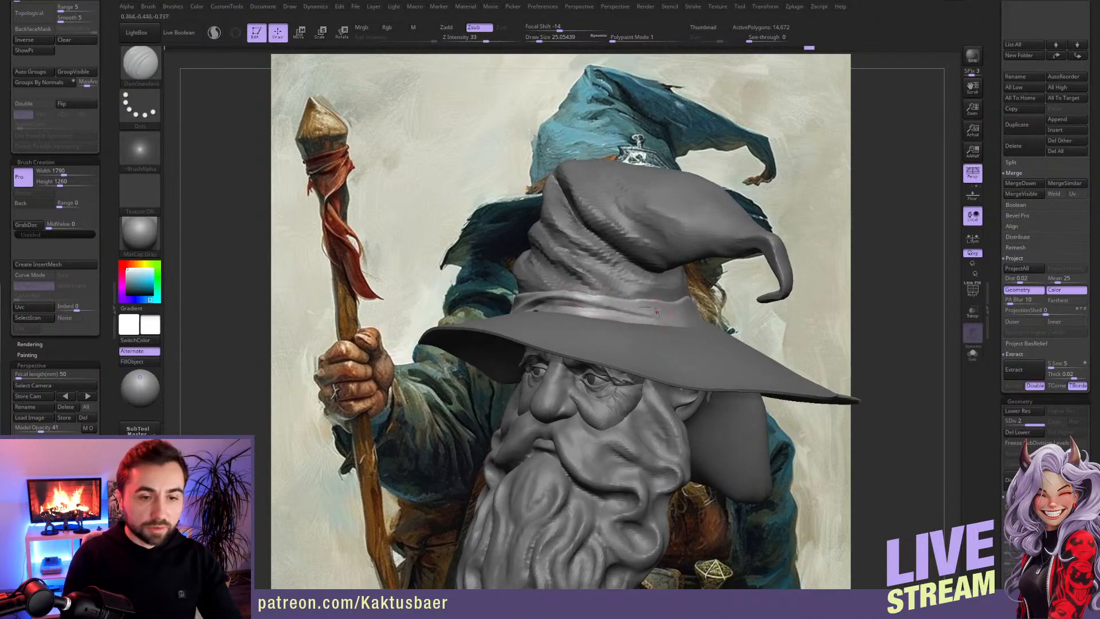
mouse_move(651, 310)
right_mouse_down()
mouse_move(650, 320)
mouse_move(621, 319)
right_mouse_up()
key("shift")
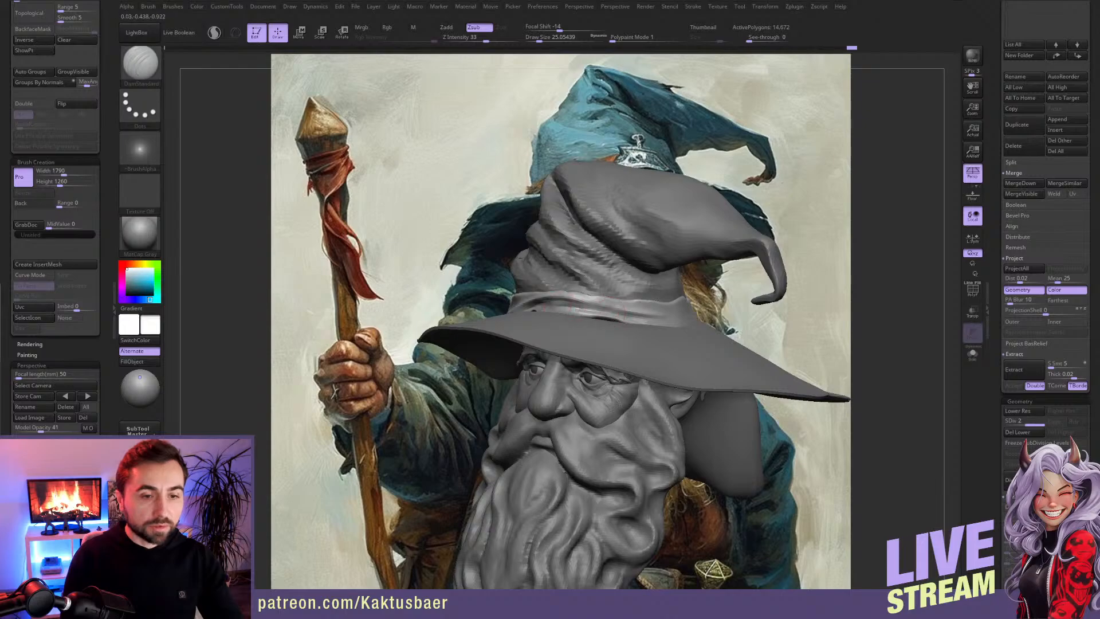
right_click_drag(603, 319, 642, 320)
left_click_drag(642, 319, 681, 307)
key("ctrl+shift")
Step: Continue the creases further around the wizard's left side of the hat band and soften the fold transitions with Smooth
left_click_drag(607, 302, 700, 302)
left_click_drag(629, 316, 693, 310)
right_click_drag(694, 310, 636, 298)
key("shift")
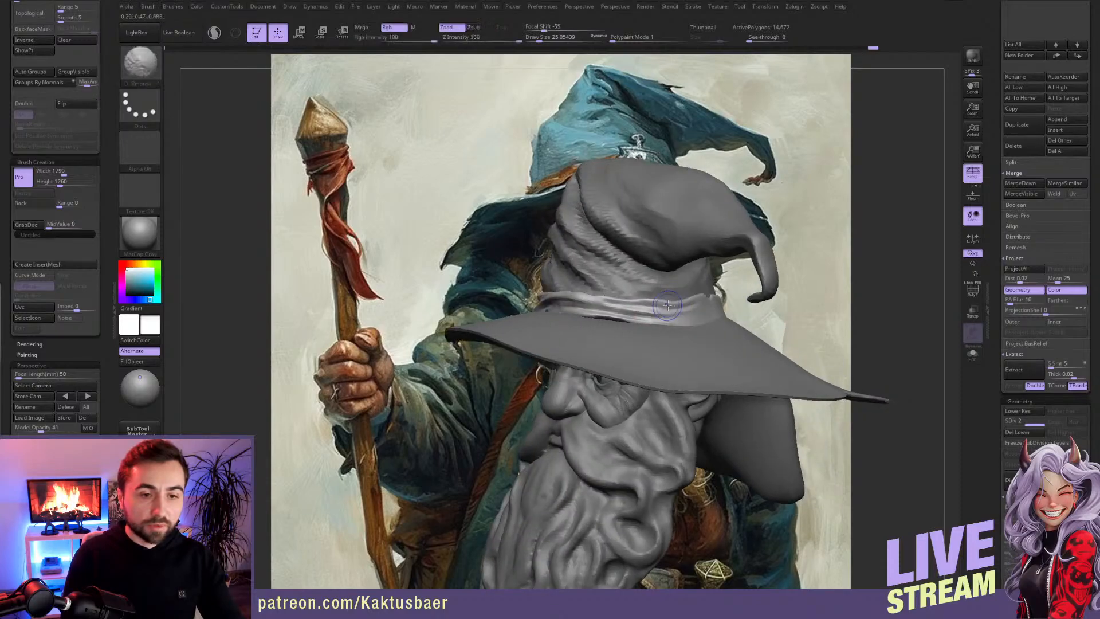
left_click_drag(644, 300, 664, 303, "shift")
mouse_move(653, 312)
right_mouse_down()
mouse_move(702, 328)
mouse_move(710, 315)
right_mouse_up()
key("ctrl+shift")
Step: Define the fold creases on the wizard's right side of the hat band with DamStandard
right_click_drag(597, 326, 496, 304)
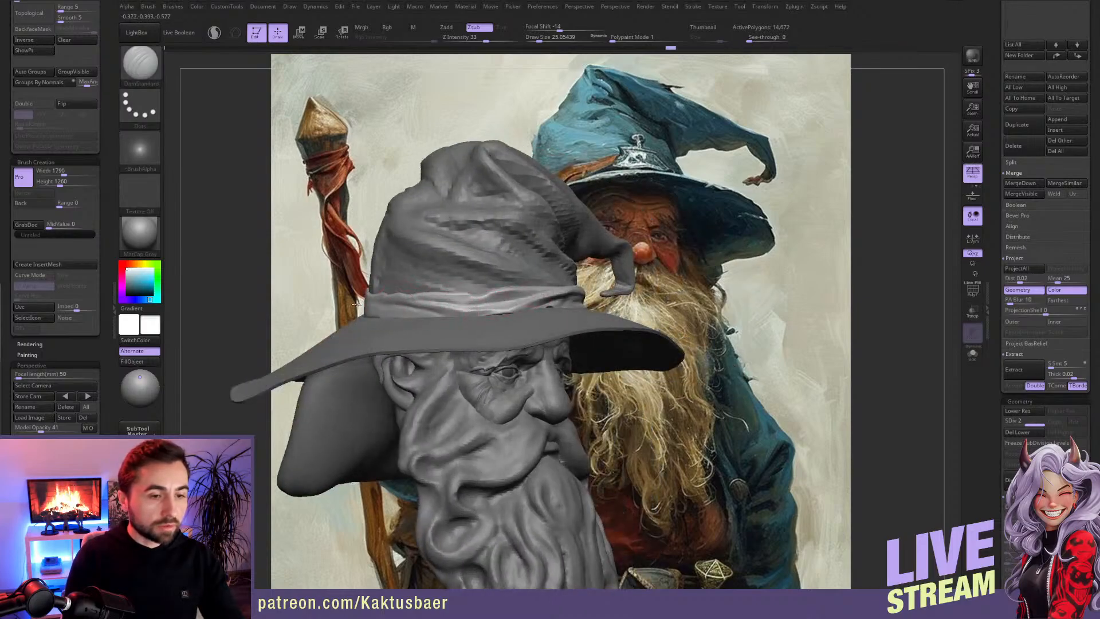
right_click_drag(522, 306, 459, 312)
mouse_move(589, 317)
right_mouse_down("ctrl")
mouse_move(593, 289)
mouse_move(606, 302)
mouse_move(597, 308)
right_mouse_up("ctrl")
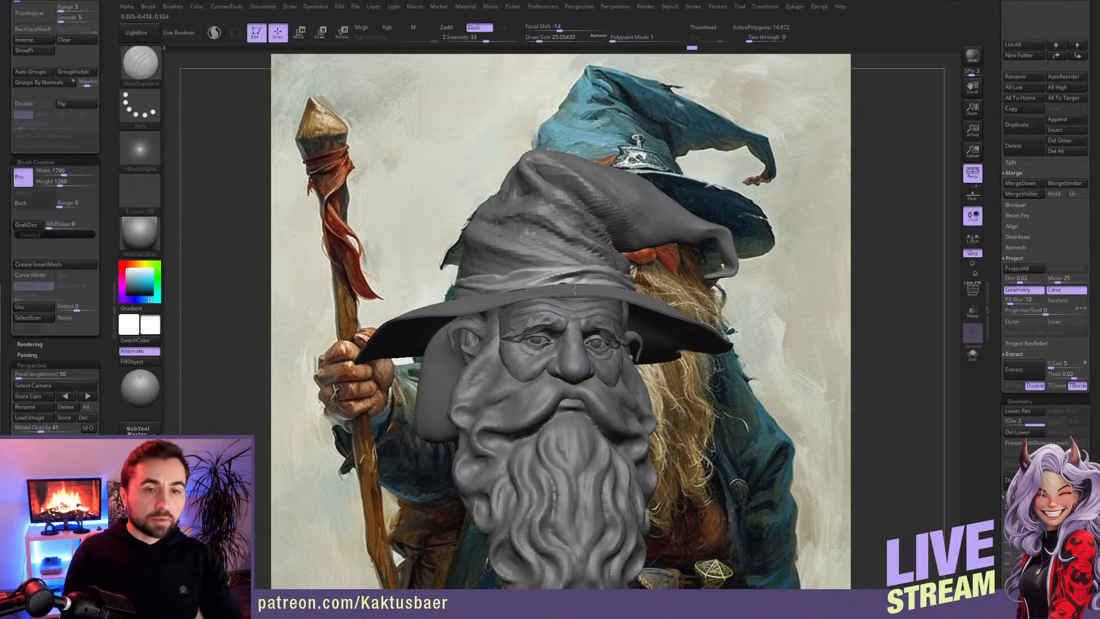
right_click_drag(598, 289, 655, 184)
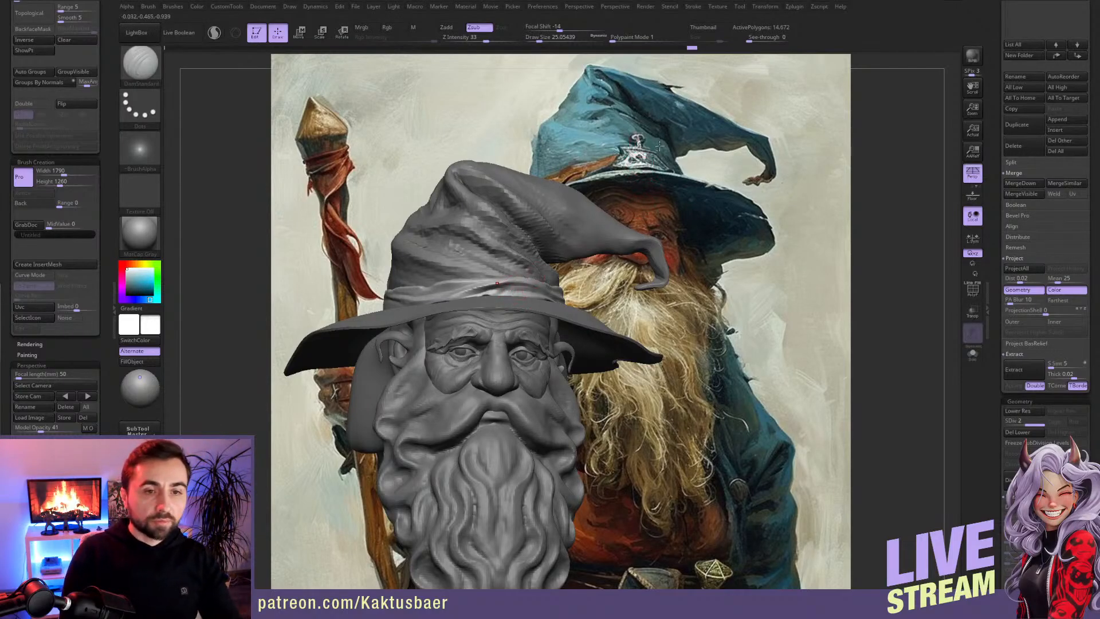
mouse_move(474, 296)
right_mouse_down()
mouse_move(452, 296)
mouse_move(476, 281)
mouse_move(479, 263)
right_mouse_up()
Step: Switch to the hat subtool and reshape the crown below the bent tip with a larger Move brush
left_click(479, 261, "alt")
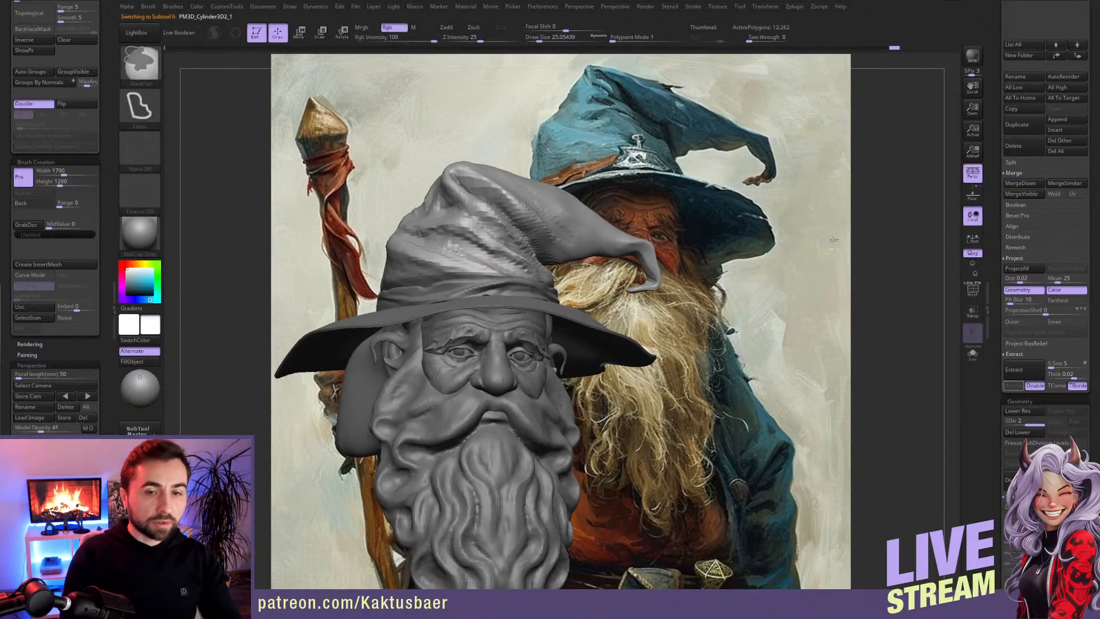
left_click_drag(873, 211, 862, 294, "ctrl")
key("bracketright")
right_click_drag(474, 267, 584, 240)
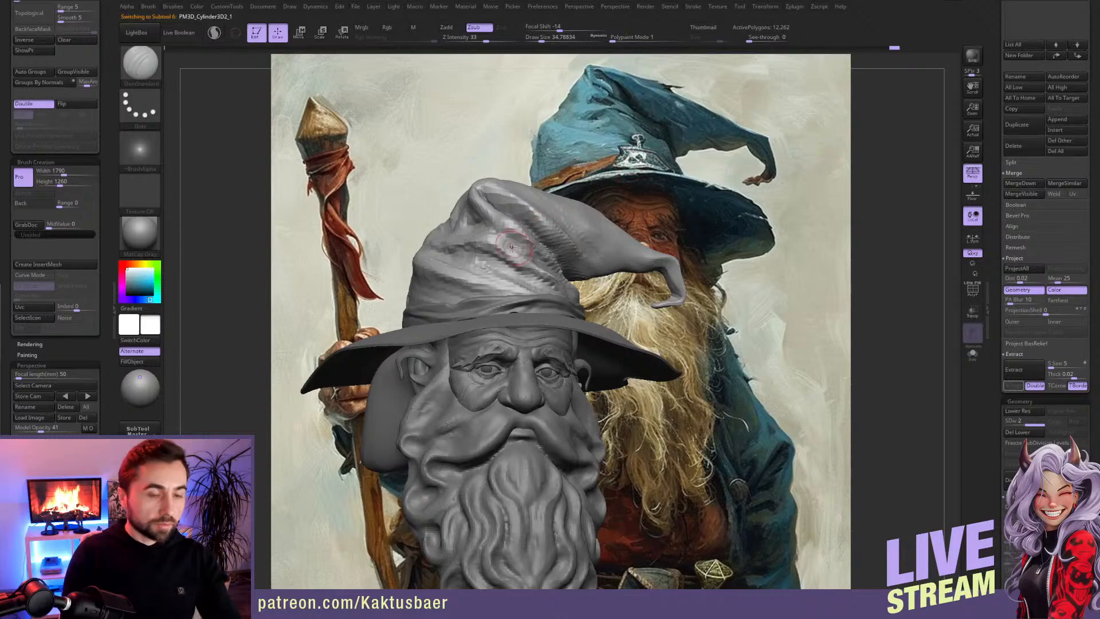
key("b")
key("m")
key("v")
right_click_drag(504, 266, 535, 242)
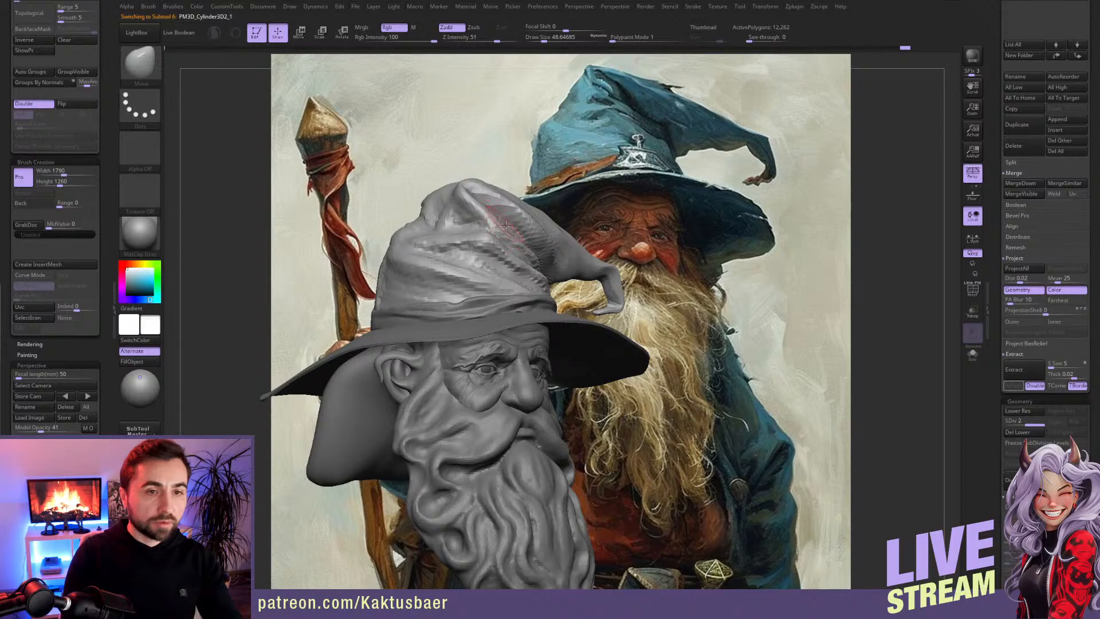
mouse_move(495, 218)
right_mouse_down()
mouse_move(476, 203)
mouse_move(522, 247)
mouse_move(481, 252)
mouse_move(458, 234)
mouse_move(514, 252)
right_mouse_up()
key("s")
left_click_drag(519, 257, 523, 256)
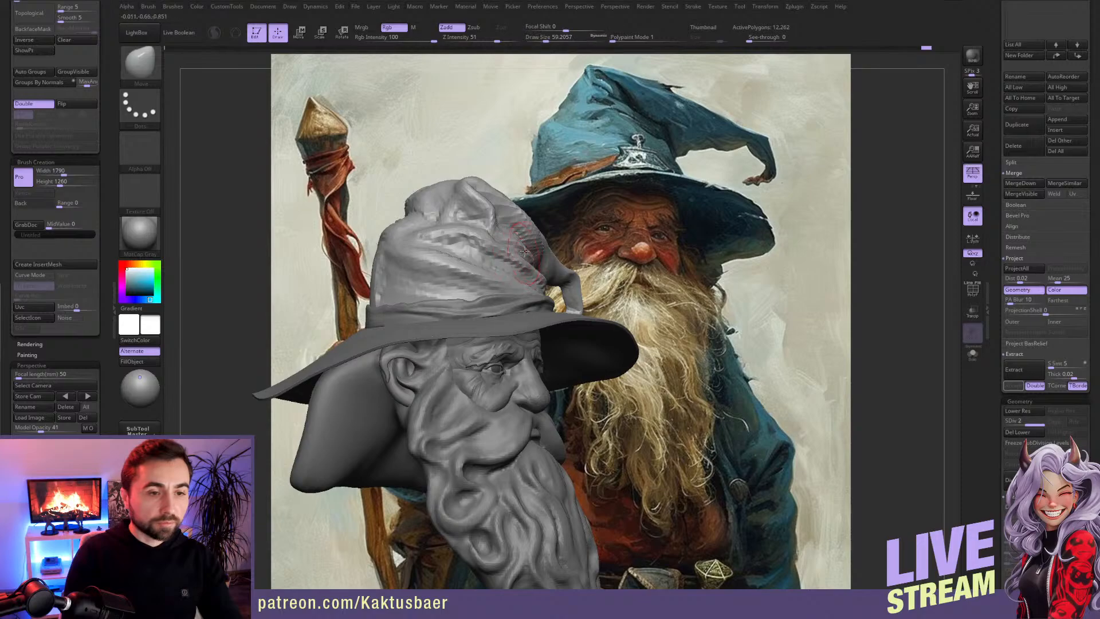
mouse_move(519, 253)
right_mouse_down()
mouse_move(507, 218)
mouse_move(525, 220)
right_mouse_up()
Step: Build up the cloth folds where the hat's crown bends over with ClayBuildup at draw size about 40
key("b")
key("c")
key("b")
key("s")
left_click_drag(525, 220, 515, 218)
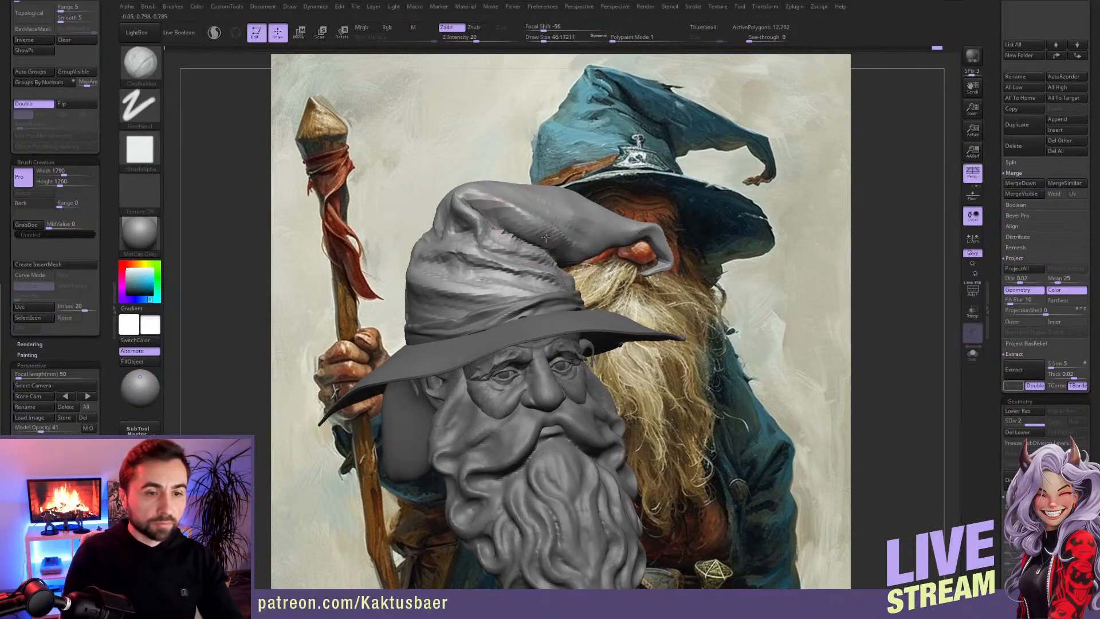
mouse_move(562, 247)
right_mouse_down()
mouse_move(517, 221)
mouse_move(547, 217)
right_mouse_up()
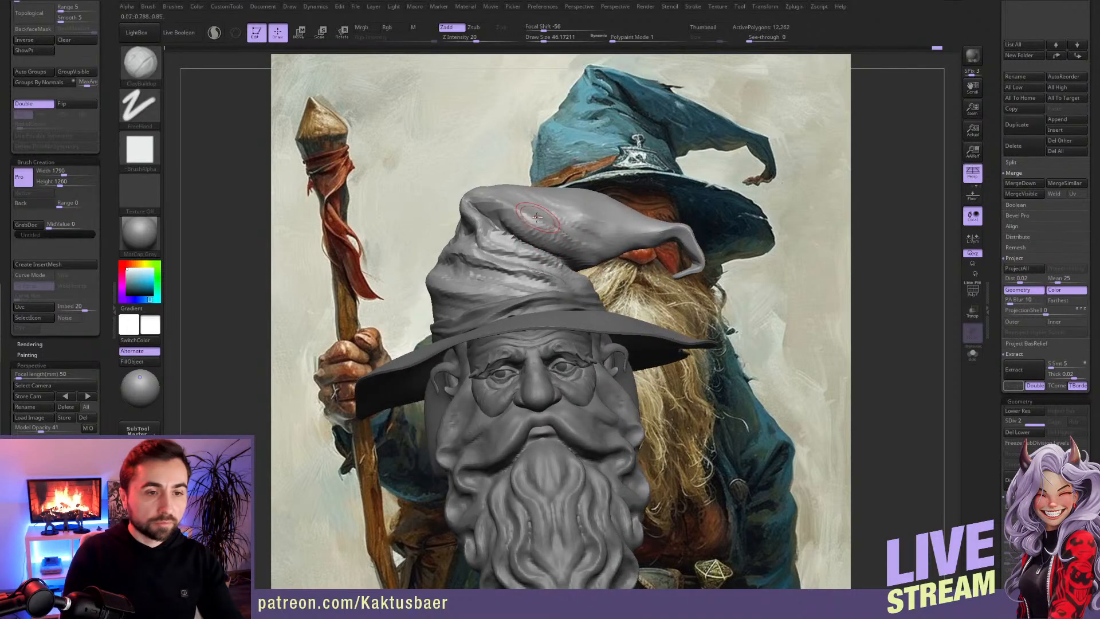
Step: Reshape the overhanging fold and the peak of the hat with Move, undoing the last adjustment
key("b")
key("m")
key("v")
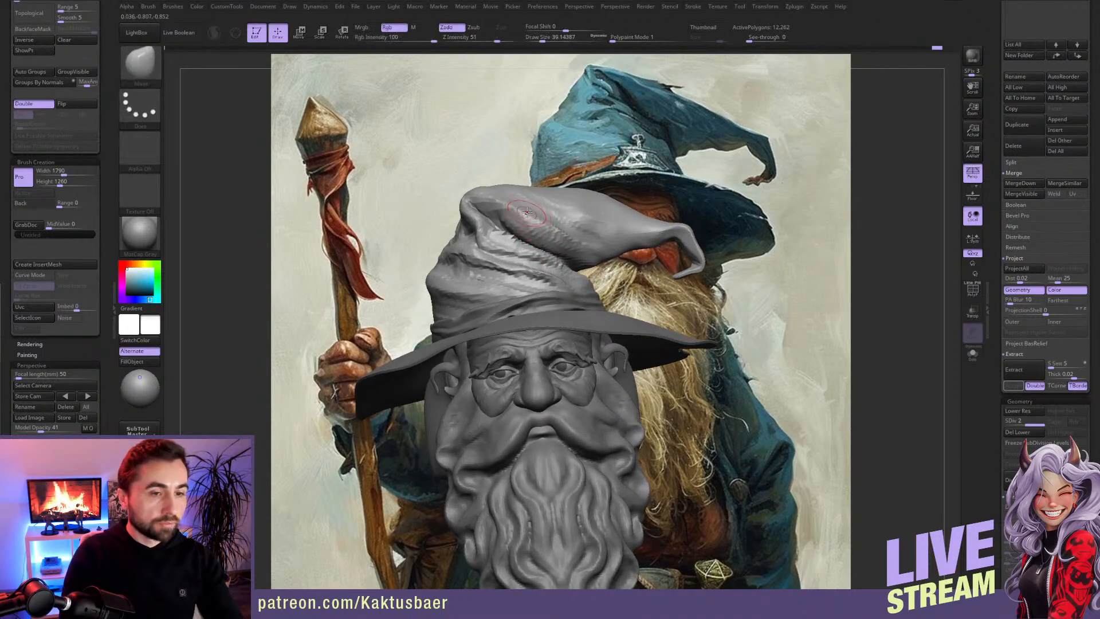
left_click_drag(512, 205, 504, 197)
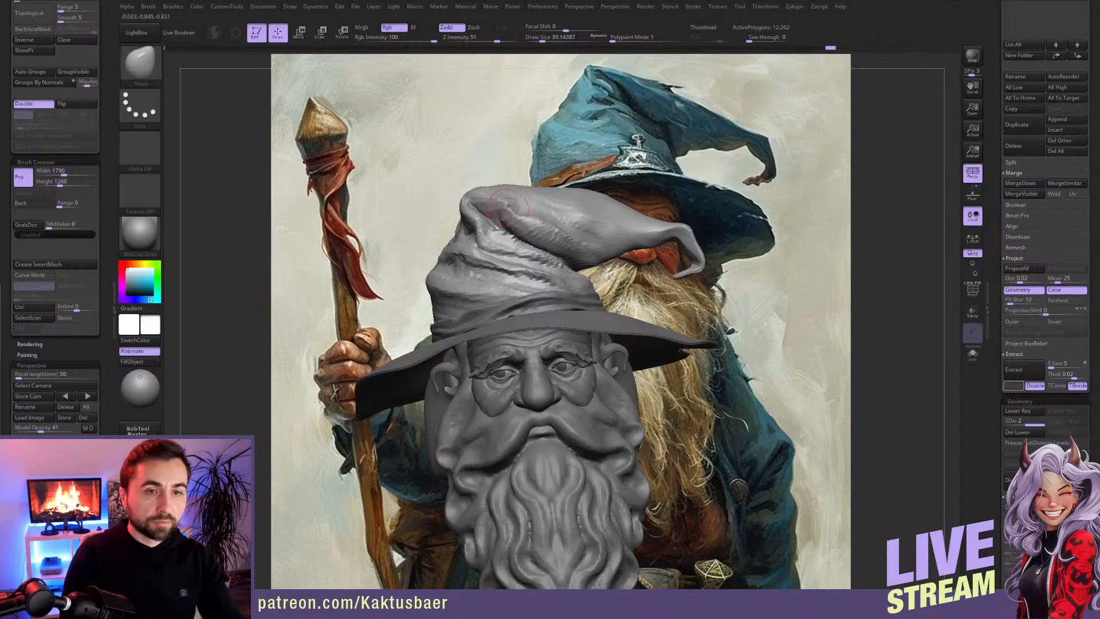
right_click_drag(510, 199, 527, 204)
key("s")
mouse_move(506, 205)
left_mouse_down()
mouse_move(479, 198)
mouse_move(465, 209)
left_mouse_up()
key("s")
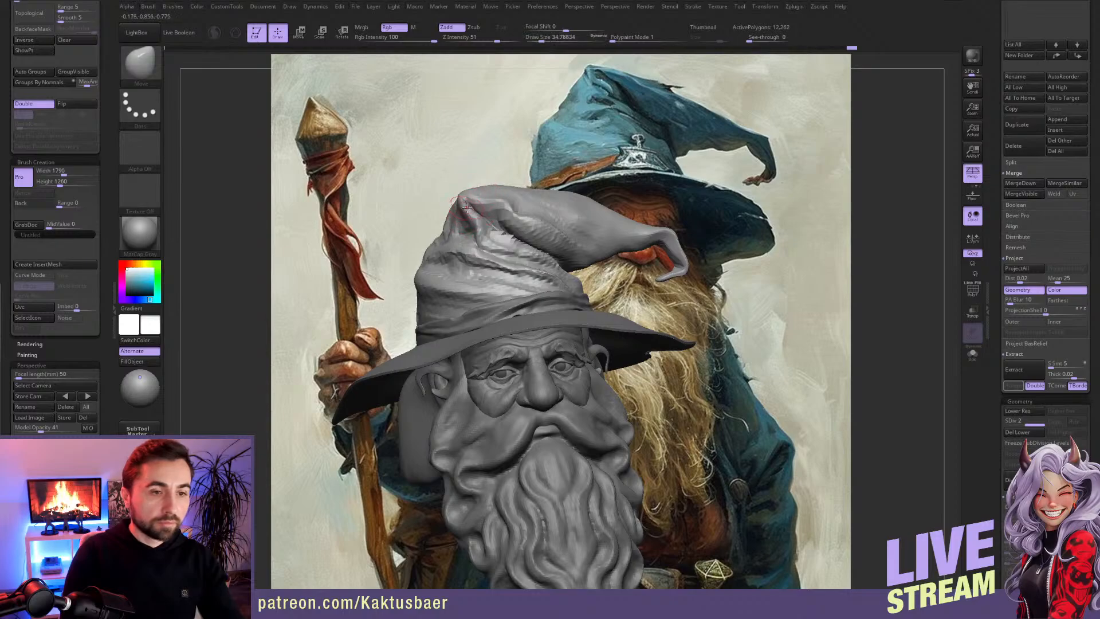
key("ctrl")
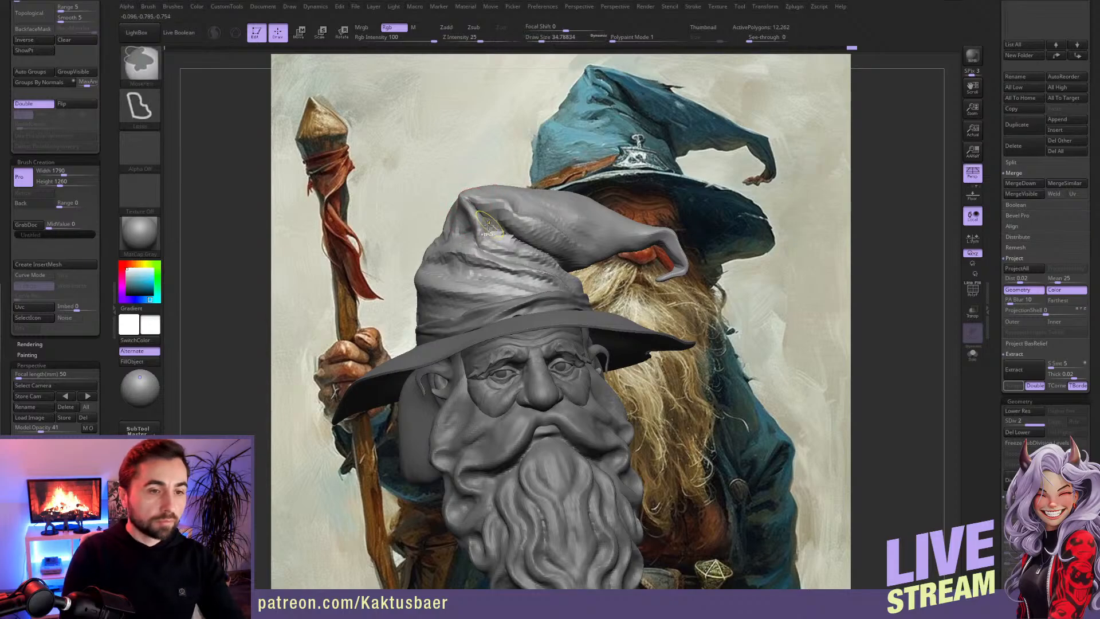
key("ctrl+z")
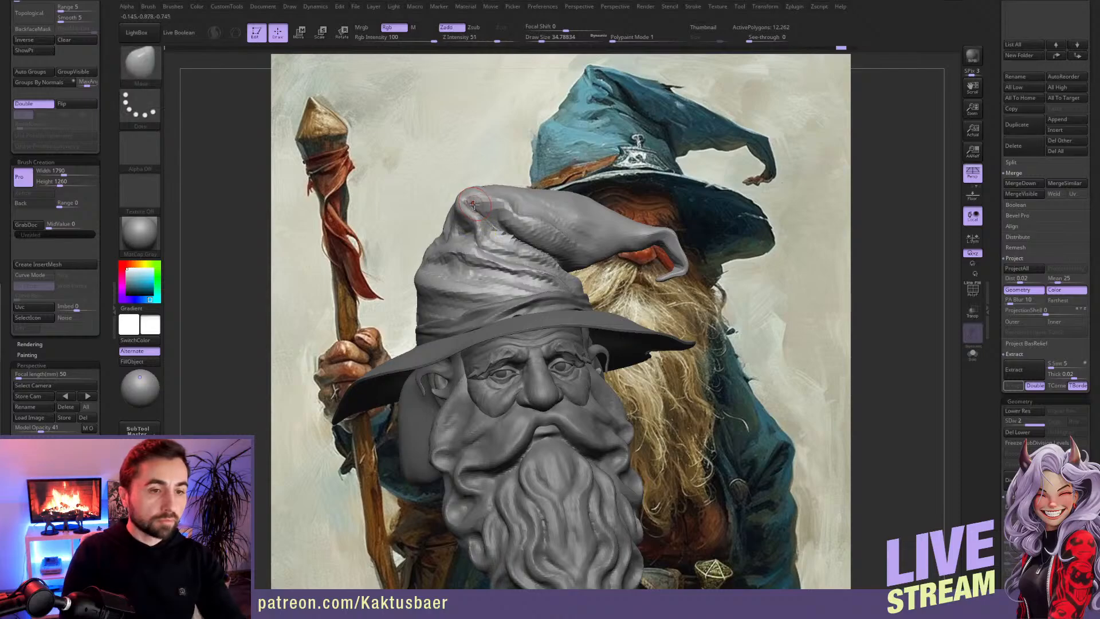
Step: Refine the pinched fold at the hat's peak with a small ClayBuildup brush and Move
key("b")
key("c")
key("b")
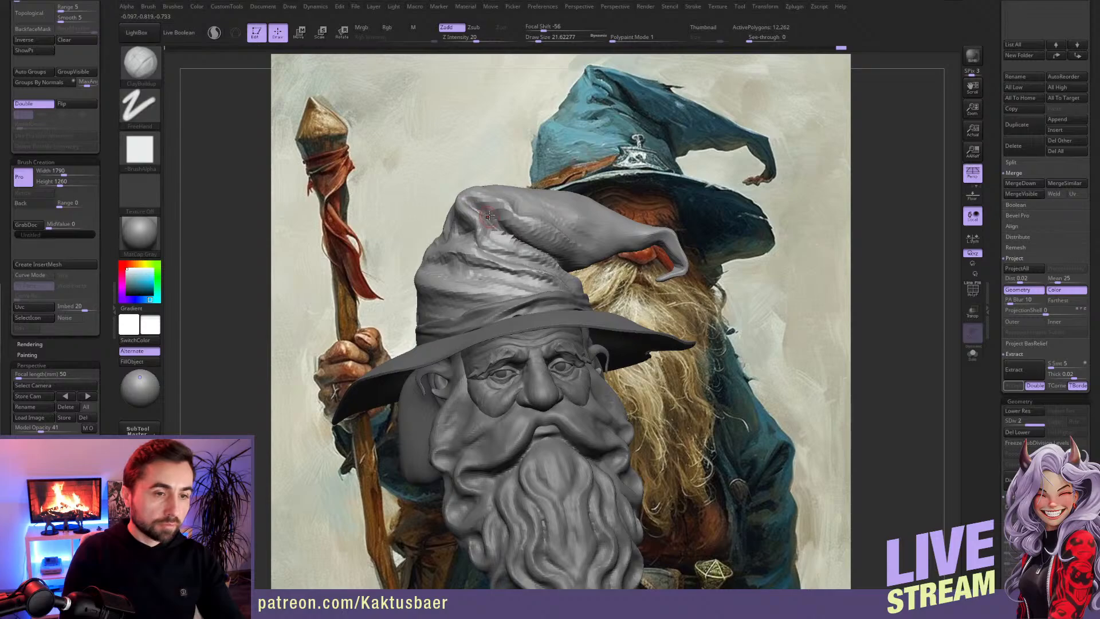
key("b")
key("m")
key("v")
key("s")
left_click_drag(479, 196, 481, 196)
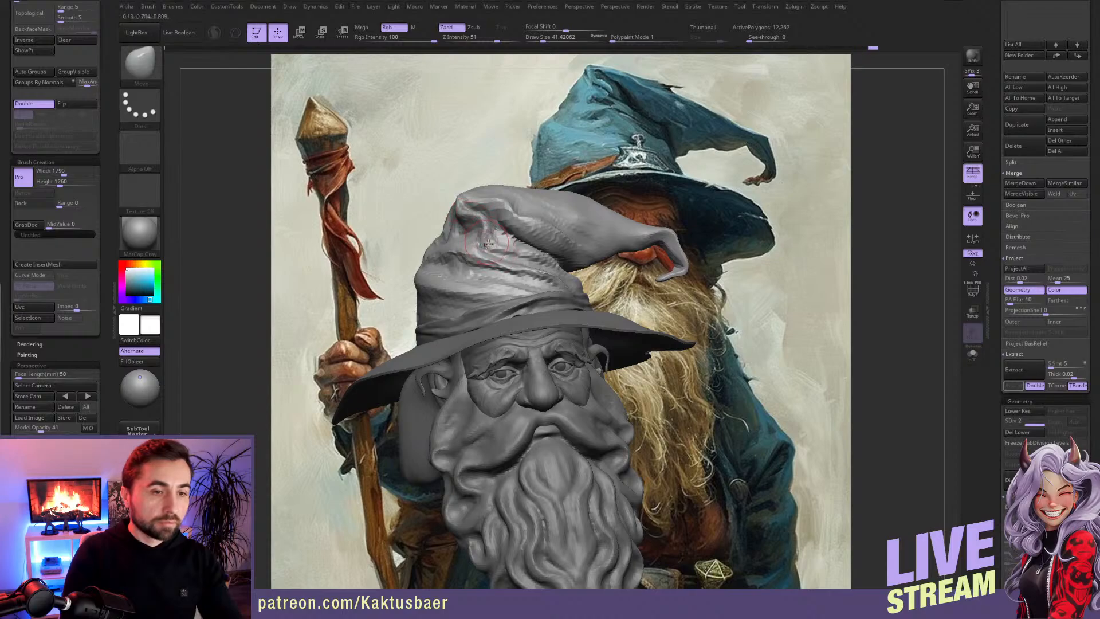
Step: Build up the cloth just beneath the hat's peak with ClayBuildup at draw size about 33
key("b")
key("c")
key("b")
key("[")
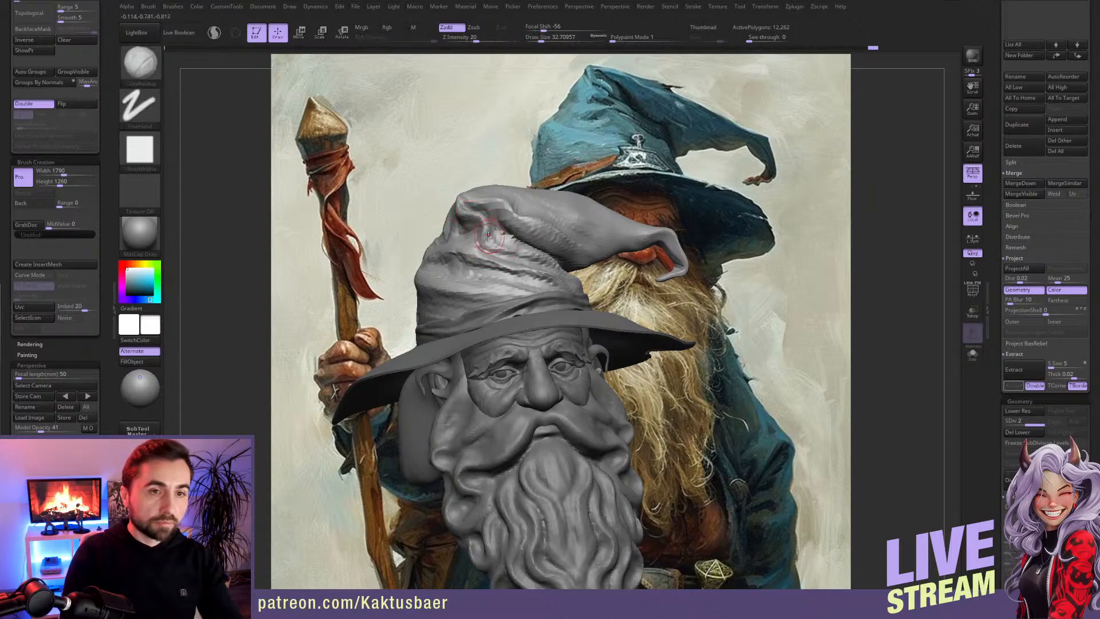
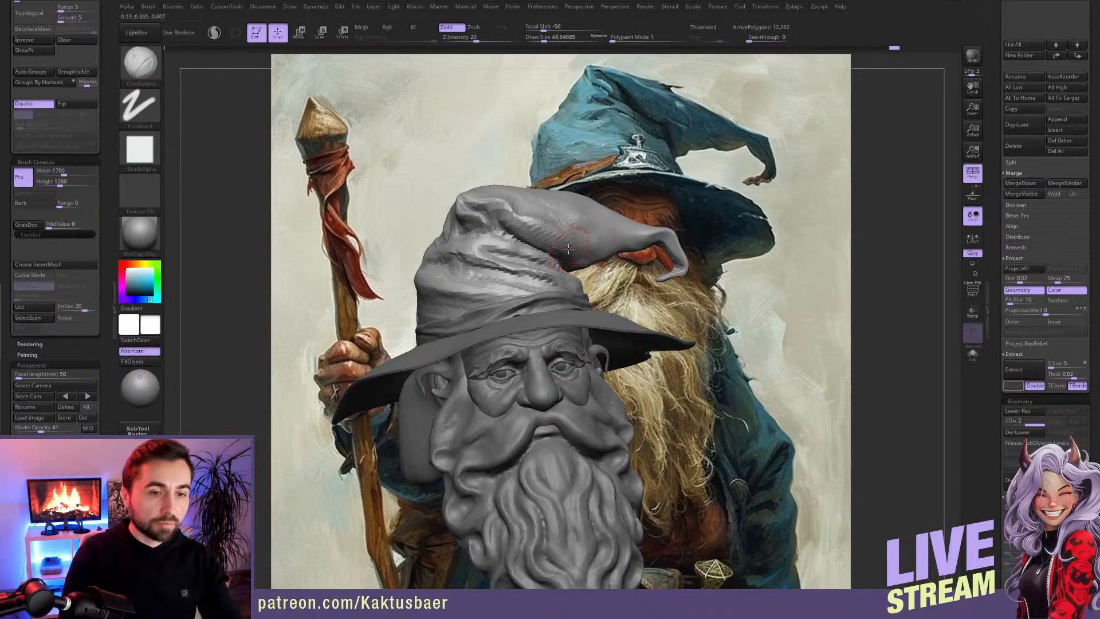
Step: Build up cloth folds across the front and side of the hat's crown with ClayBuildup at draw size about 35
key("bracketleft")
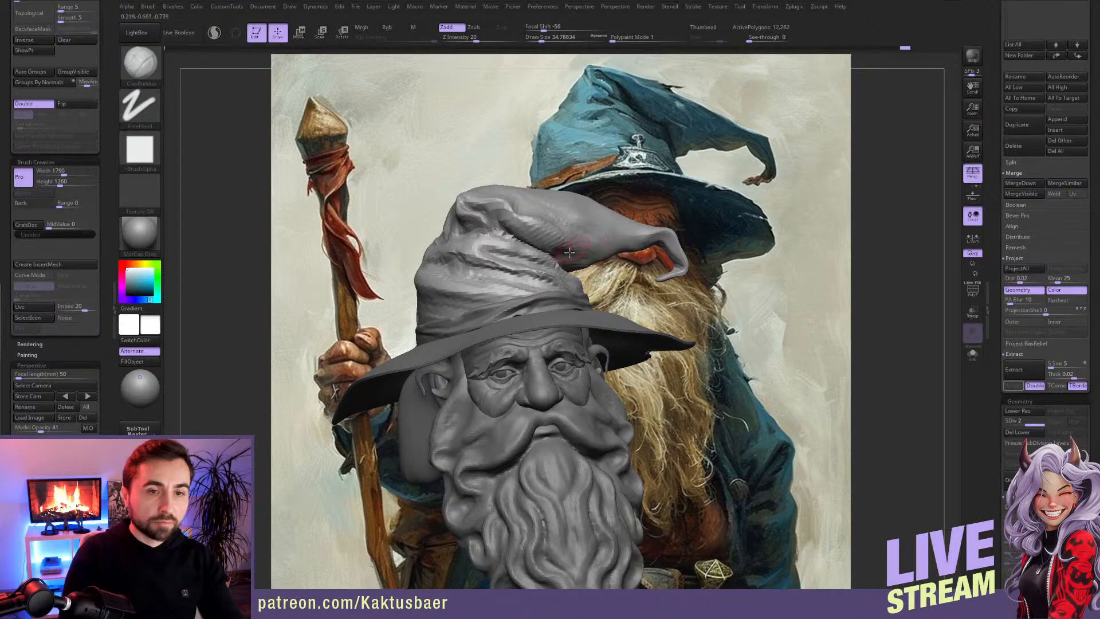
mouse_move(616, 255)
right_mouse_down()
mouse_move(566, 261)
mouse_move(592, 258)
mouse_move(565, 276)
mouse_move(556, 265)
right_mouse_up()
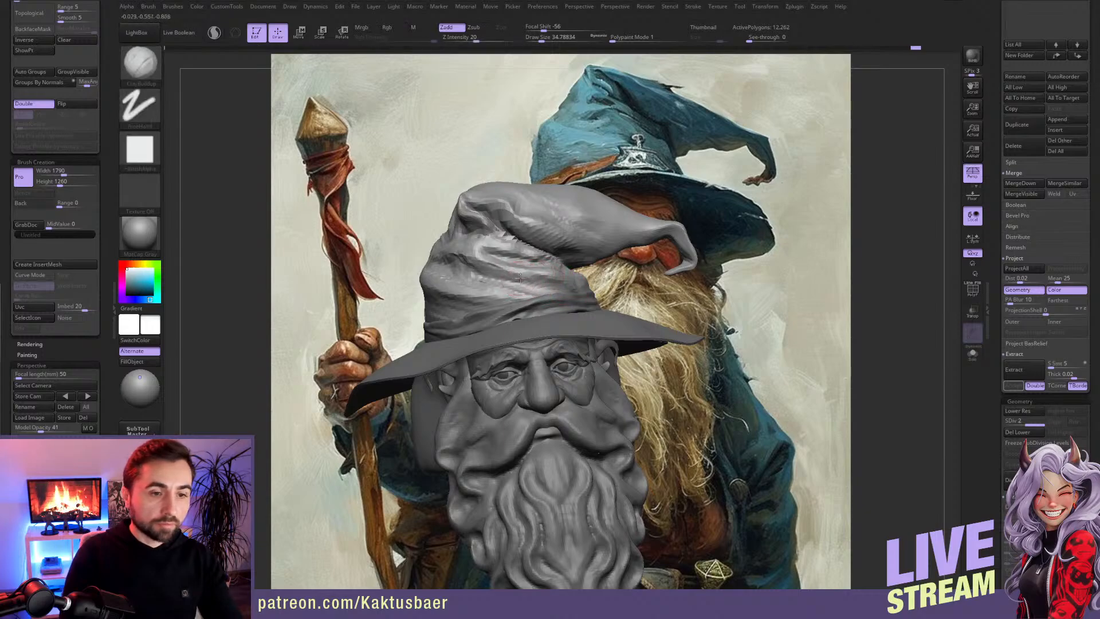
right_click_drag(495, 275, 509, 274)
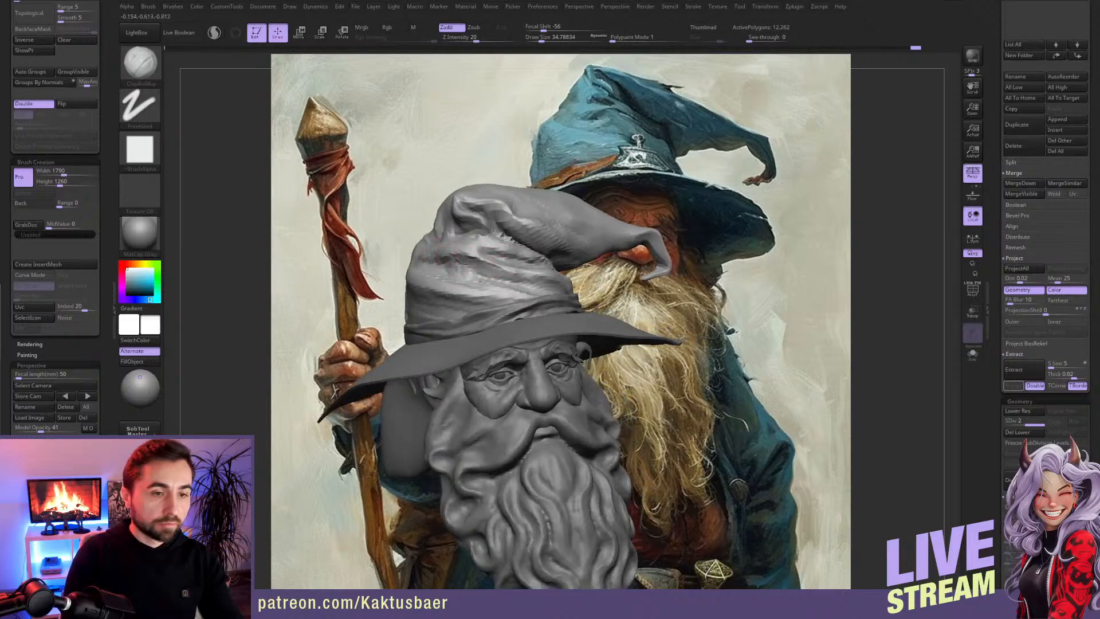
right_click_drag(470, 287, 393, 262)
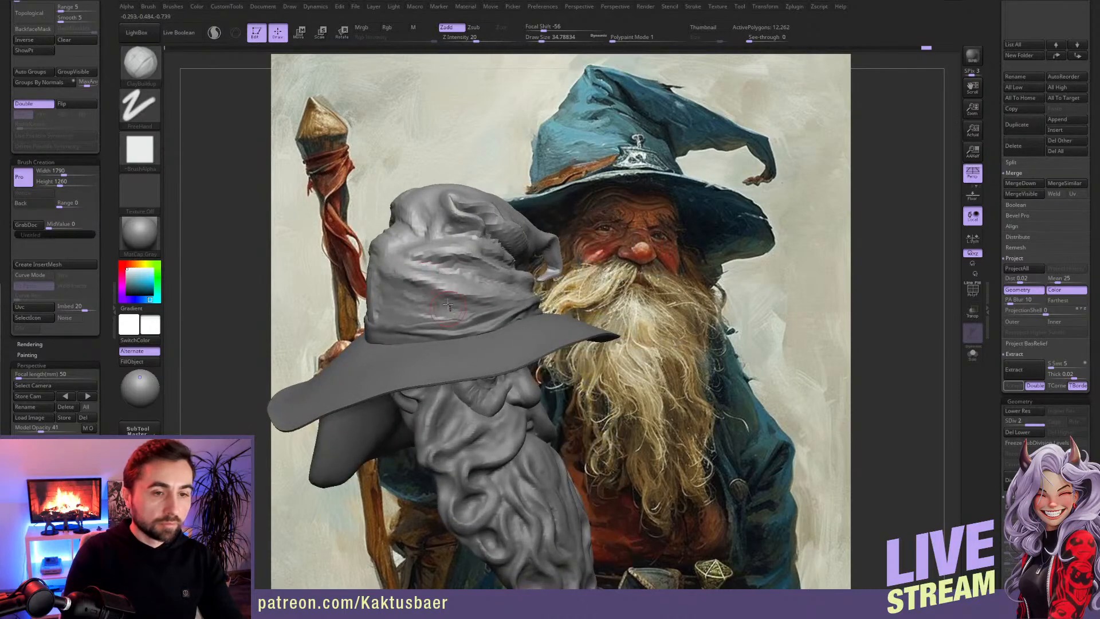
right_click_drag(425, 285, 481, 217)
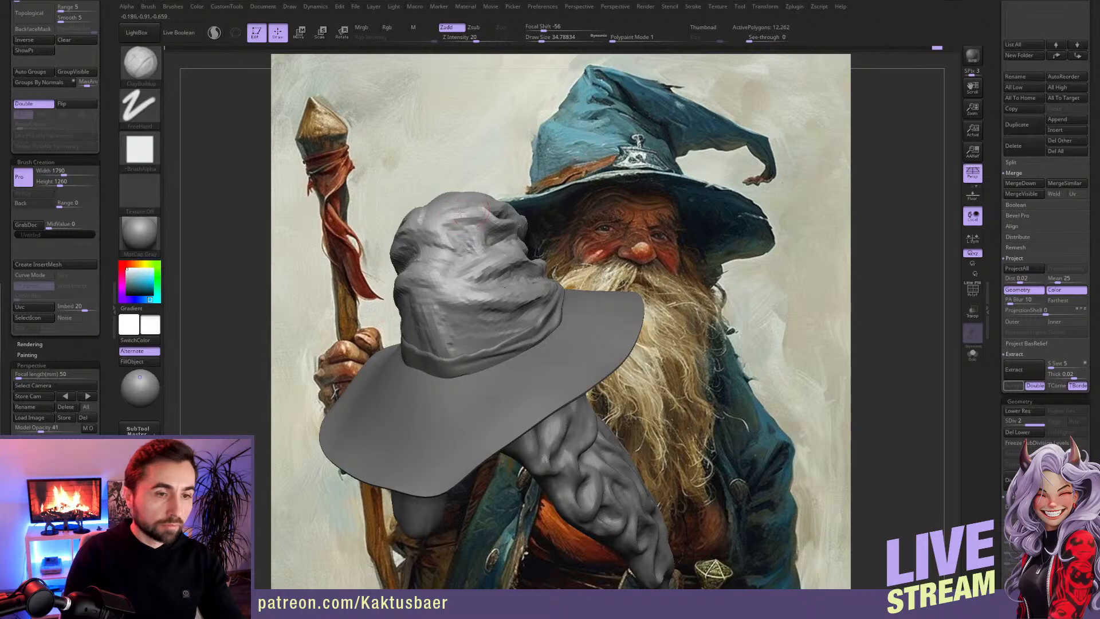
Step: Reshape the silhouette of the hat's crown and peak with the Move brush at draw size about 90
key("b")
key("m")
key("v")
mouse_move(451, 238)
right_mouse_down()
mouse_move(461, 222)
mouse_move(412, 228)
mouse_move(478, 208)
mouse_move(497, 243)
mouse_move(481, 259)
right_mouse_up()
key("bracketright")
key("bracketleft")
key("bracketleft")
key("bracketleft")
key("bracketleft")
key("bracketleft")
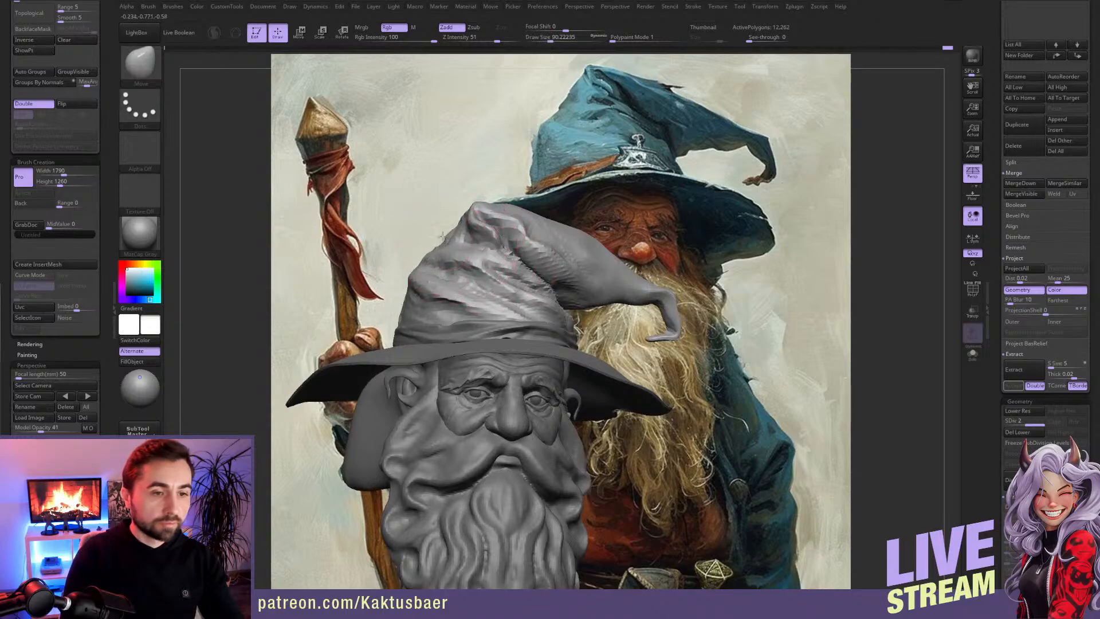
mouse_move(448, 245)
right_mouse_down()
mouse_move(554, 253)
mouse_move(497, 271)
right_mouse_up()
Step: Build up volume along the front of the hat's drooping cone with a smaller ClayBuildup brush
key("bracketleft")
key("bracketleft")
key("bracketleft")
key("b")
key("c")
key("b")
mouse_move(582, 257)
left_mouse_down()
mouse_move(569, 242)
mouse_move(619, 251)
mouse_move(577, 245)
mouse_move(606, 266)
mouse_move(570, 241)
left_mouse_up()
right_click_drag(567, 238, 521, 239)
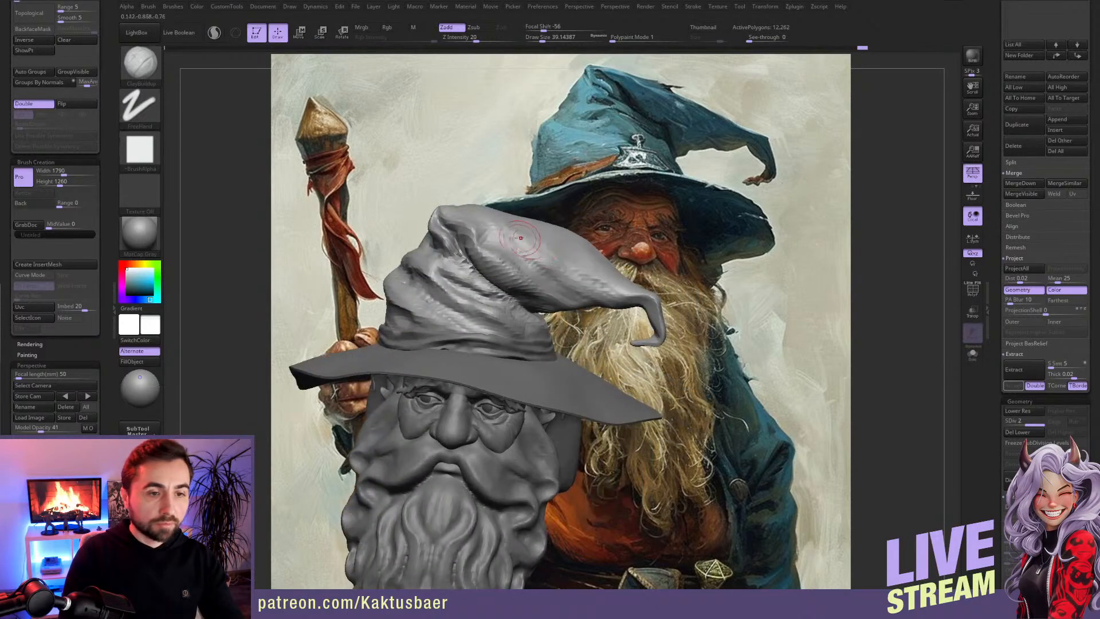
right_click_drag(577, 280, 589, 270)
Step: Sculpt wrinkles around the back and side of the hat's crown above the band with ClayBuildup
right_click_drag(457, 294, 515, 290)
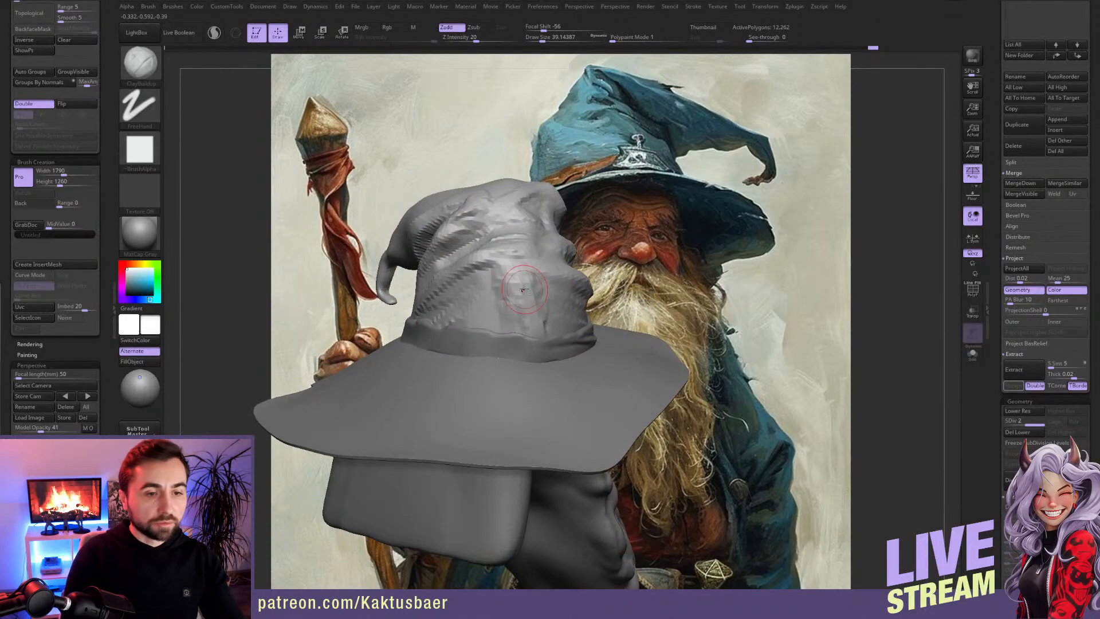
mouse_move(479, 283)
left_mouse_down()
mouse_move(484, 304)
mouse_move(548, 324)
left_mouse_up()
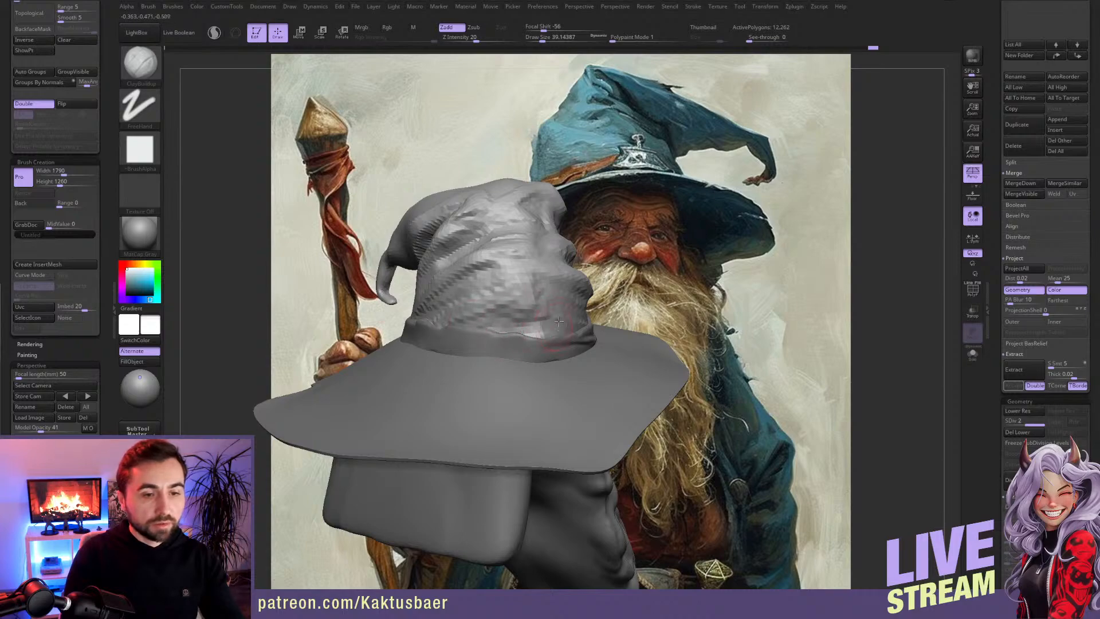
right_click_drag(548, 325, 491, 320)
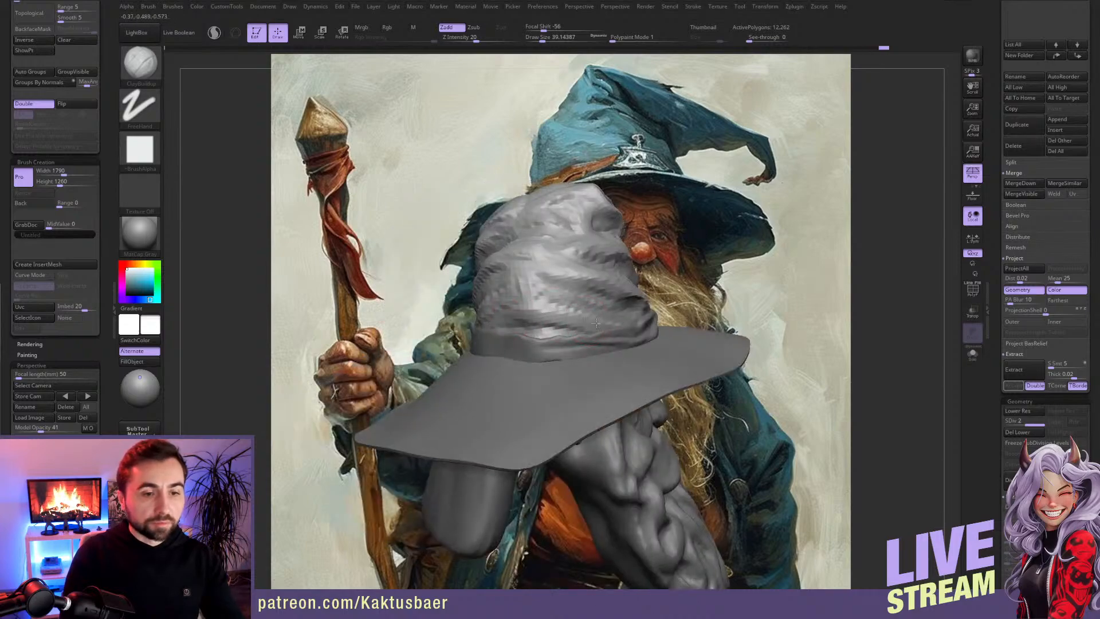
right_click_drag(513, 312, 549, 316)
left_click_drag(548, 316, 478, 321)
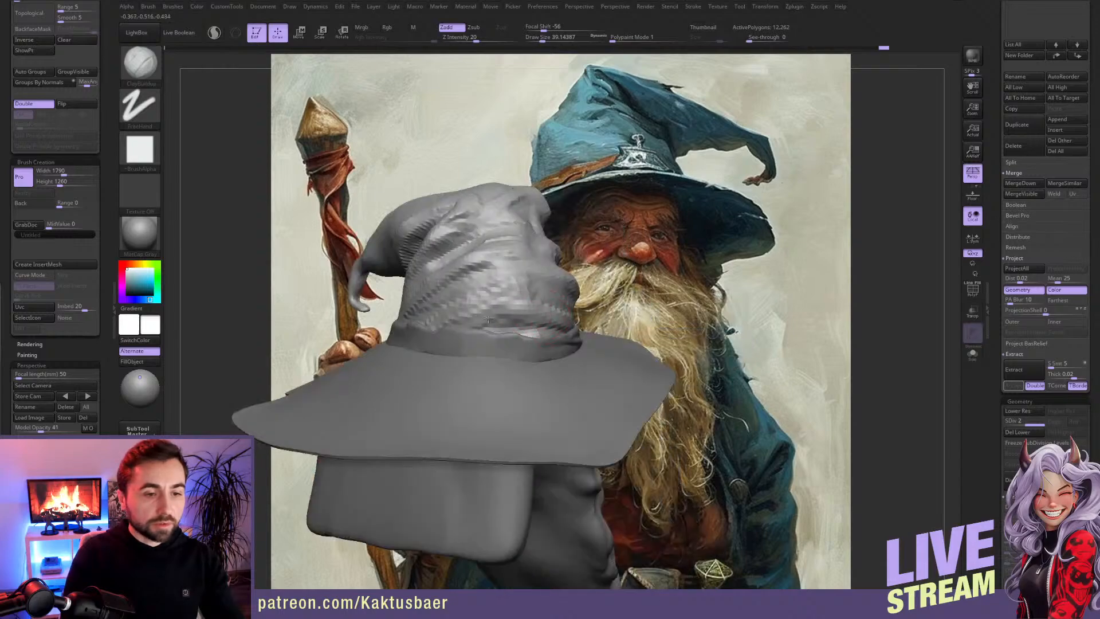
right_click_drag(536, 280, 576, 305)
right_click_drag(472, 314, 501, 316)
right_click_drag(484, 270, 465, 270)
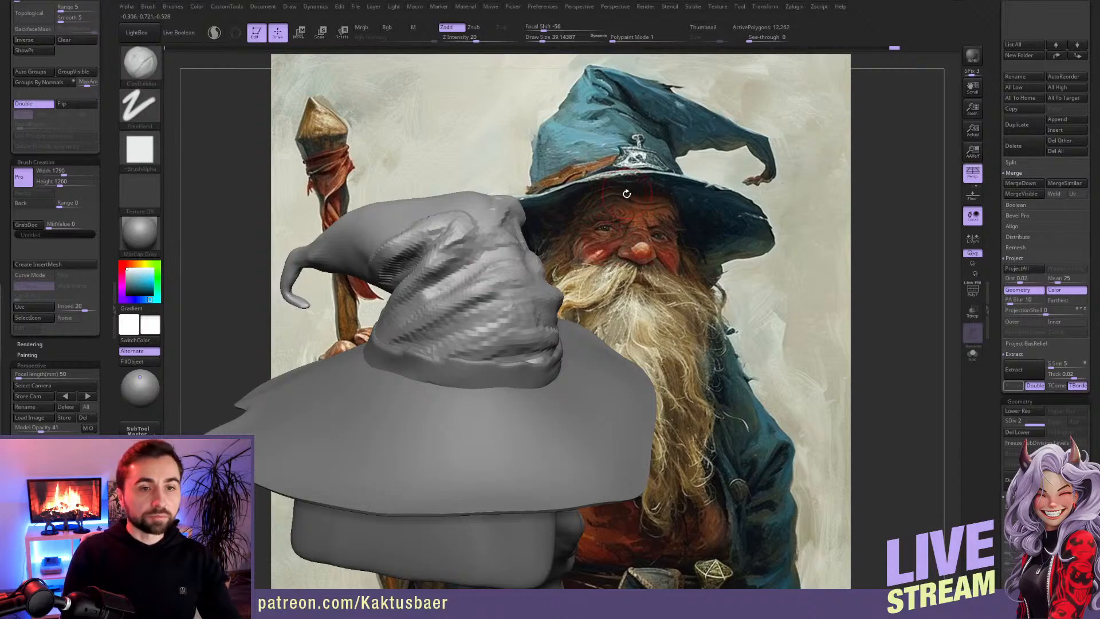
Step: Build up the diagonal folds running from the hat's peak down to the base of the drooping cone
mouse_move(495, 253)
right_mouse_down()
mouse_move(501, 241)
mouse_move(512, 268)
mouse_move(543, 244)
mouse_move(531, 241)
right_mouse_up()
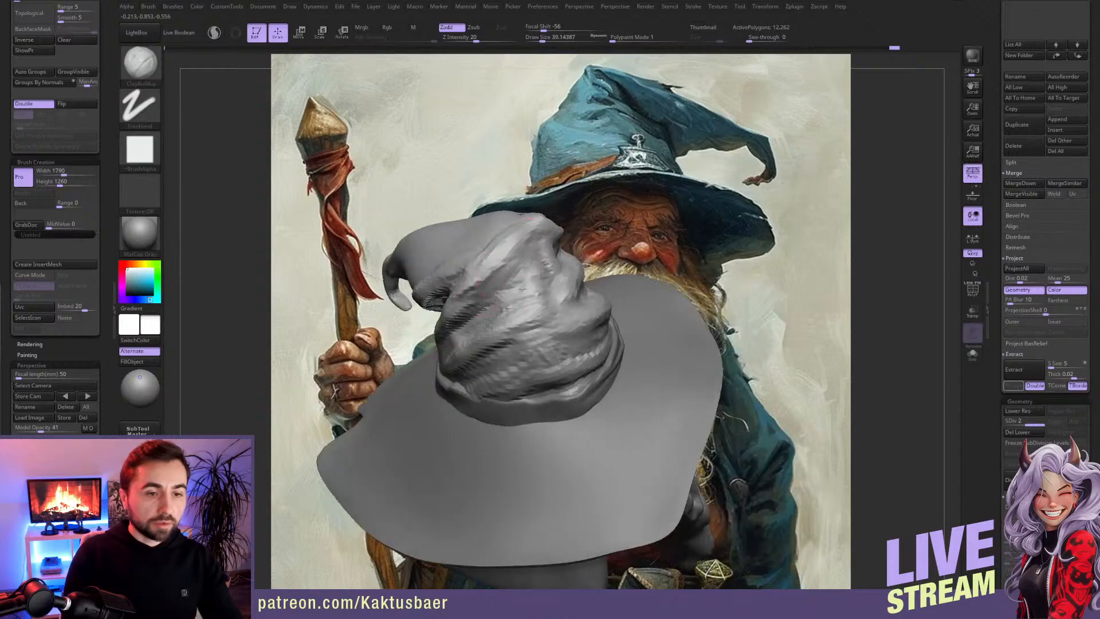
right_click_drag(531, 287, 499, 311)
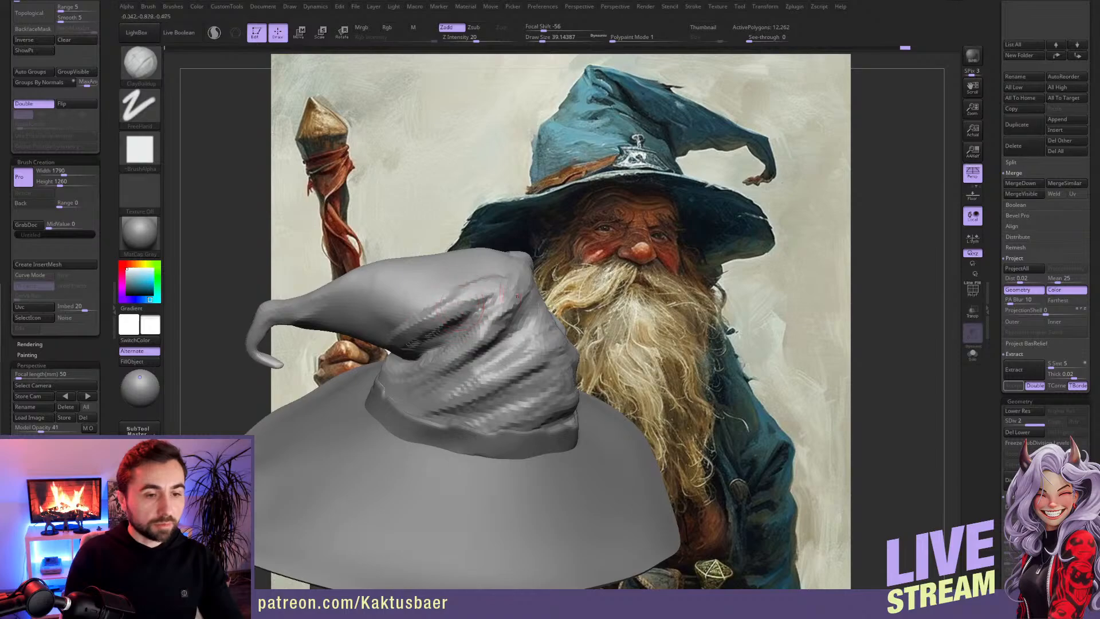
mouse_move(462, 354)
right_mouse_down()
mouse_move(525, 328)
mouse_move(500, 324)
mouse_move(559, 318)
mouse_move(611, 335)
mouse_move(548, 307)
right_mouse_up()
Step: Isolate the crown and adjust the fold under the cone with the Move brush at draw size about 62, then show everything again
key("alt+s")
key("b")
key("m")
key("v")
key("s")
left_click_drag(516, 318, 537, 314)
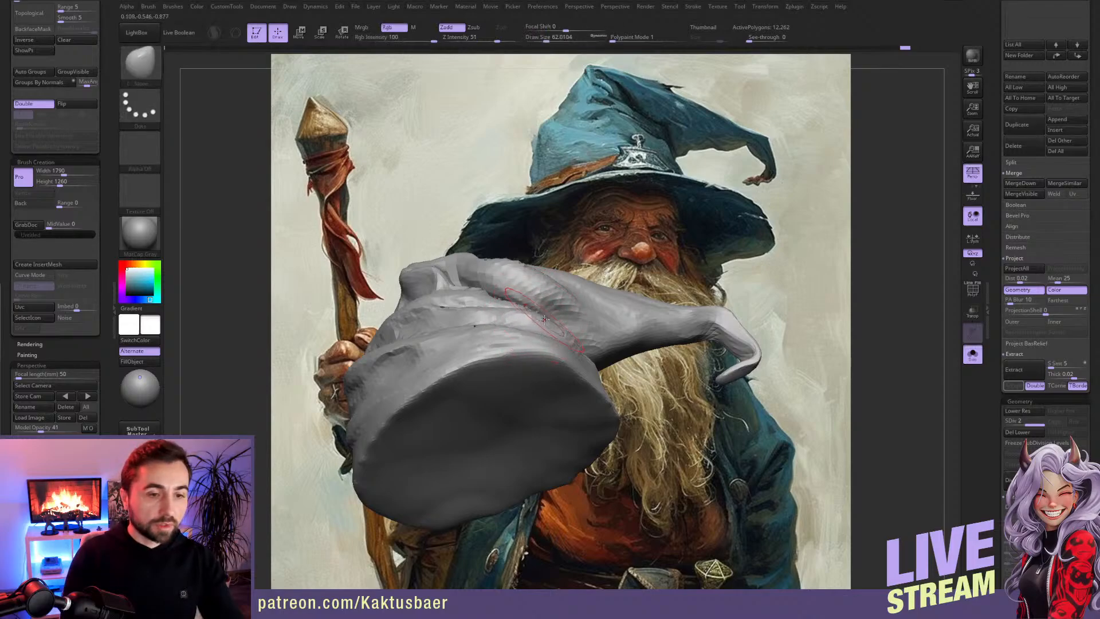
right_click_drag(505, 310, 521, 326)
key("alt+s")
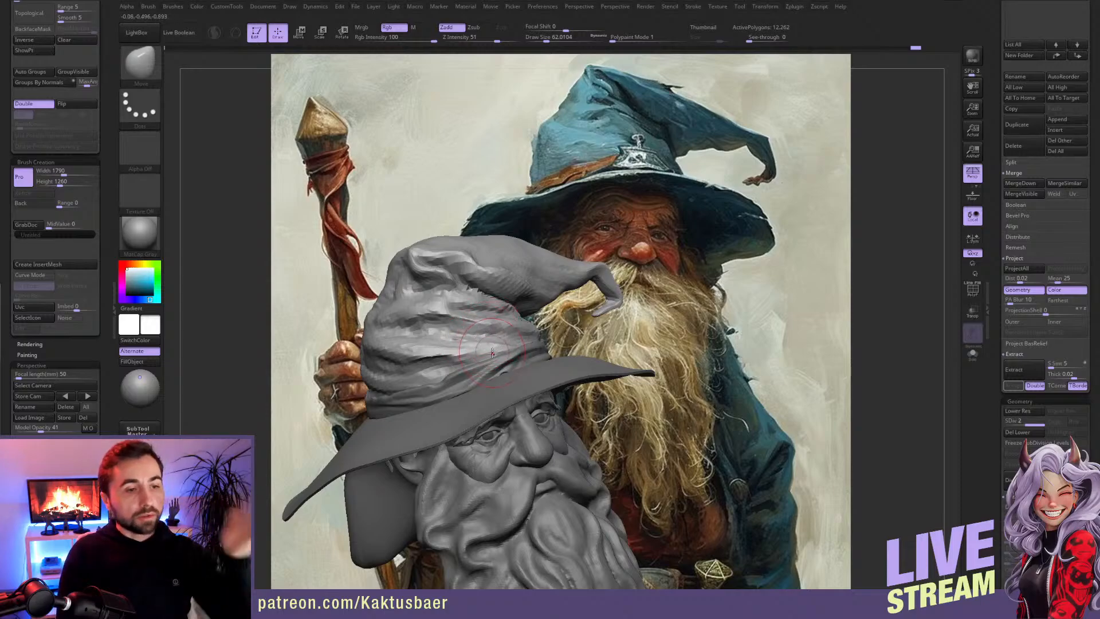
Step: Refine the hat's peak and upper crown contour with the Move brush at draw size about 87
right_click_drag(565, 313, 540, 277)
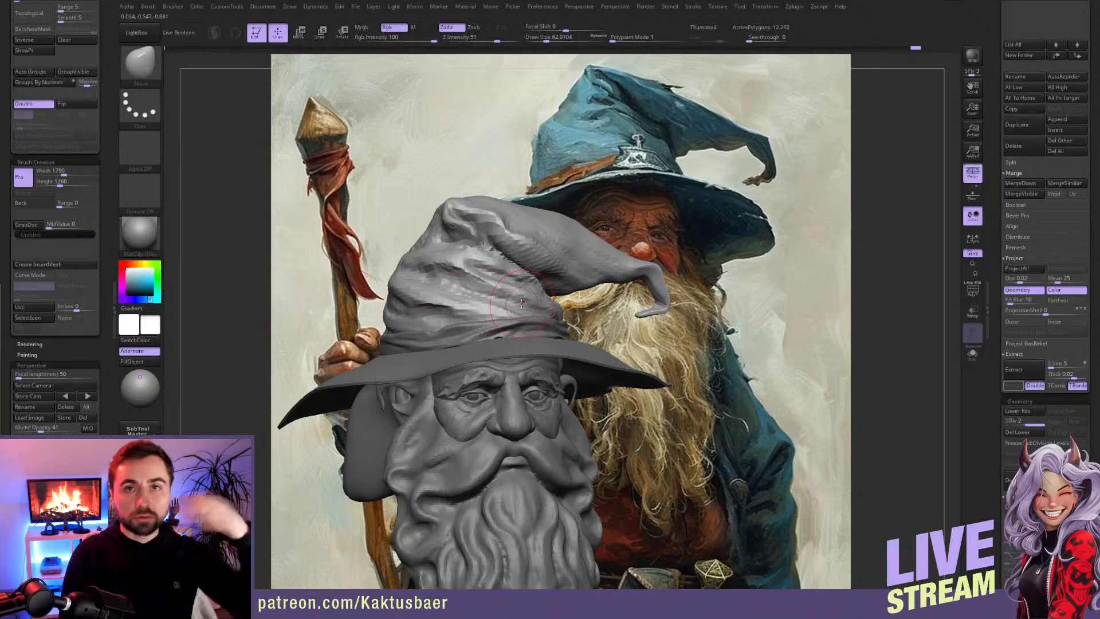
right_click_drag(542, 285, 529, 250)
key("bracketright")
key("bracketright")
left_click_drag(450, 213, 430, 240)
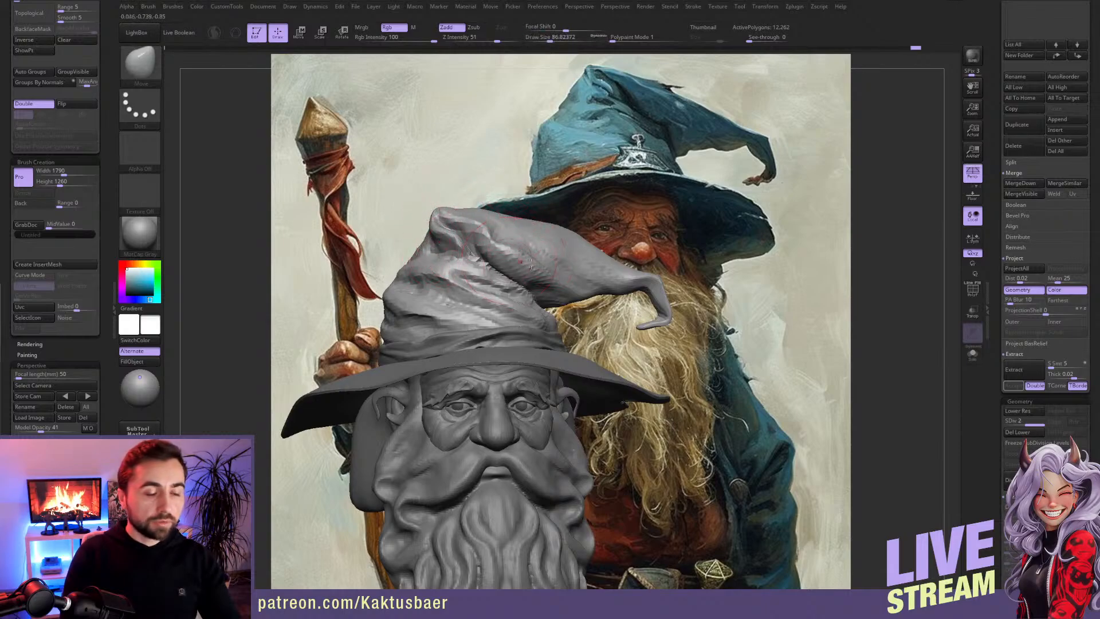
Step: Accentuate the folds on the front of the hat with the Standard brush at draw size 28.75
key("s")
left_click_drag(493, 255, 468, 254)
key("b")
key("s")
key("t")
key("s")
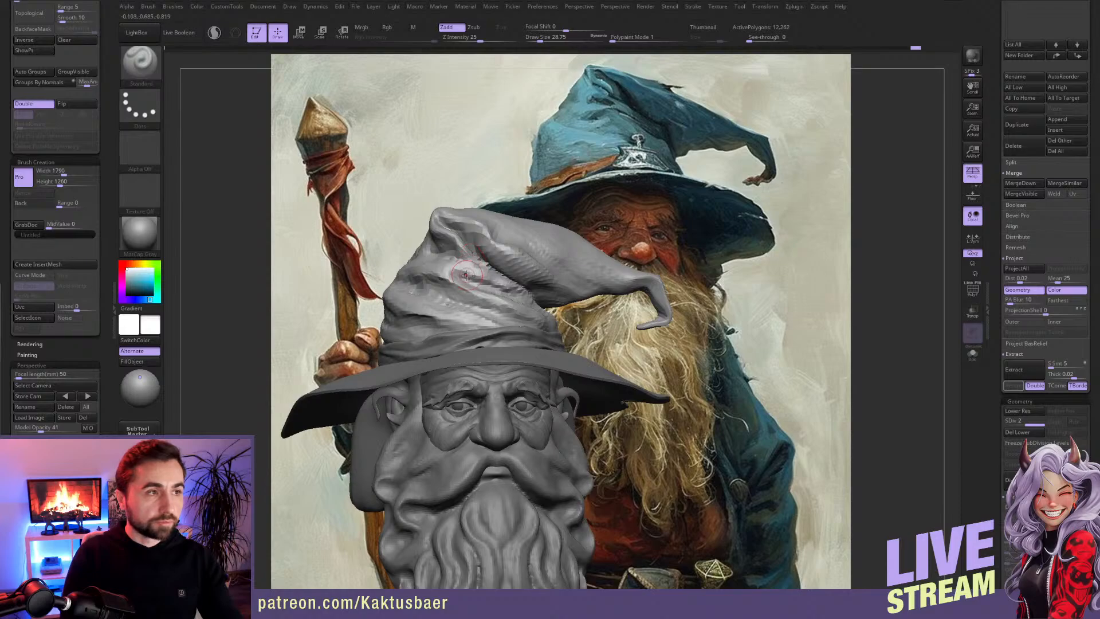
right_click_drag(582, 276, 578, 258, "alt")
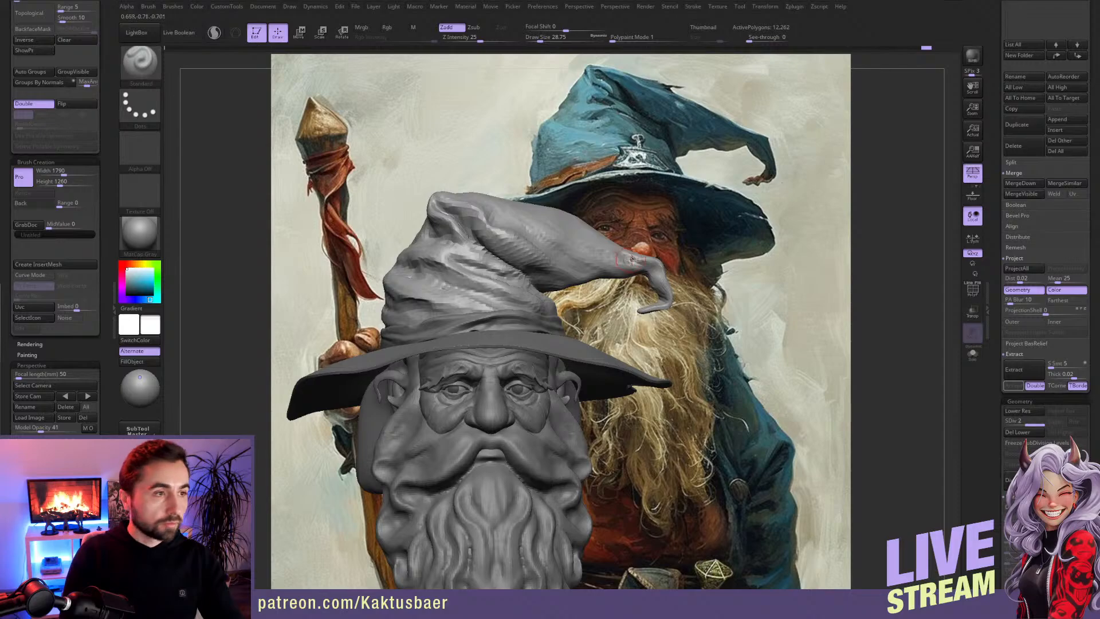
Step: Add clay along the top and side of the hat's drooping cone with ClayBuildup at draw size about 46
key("b")
key("s")
key("h")
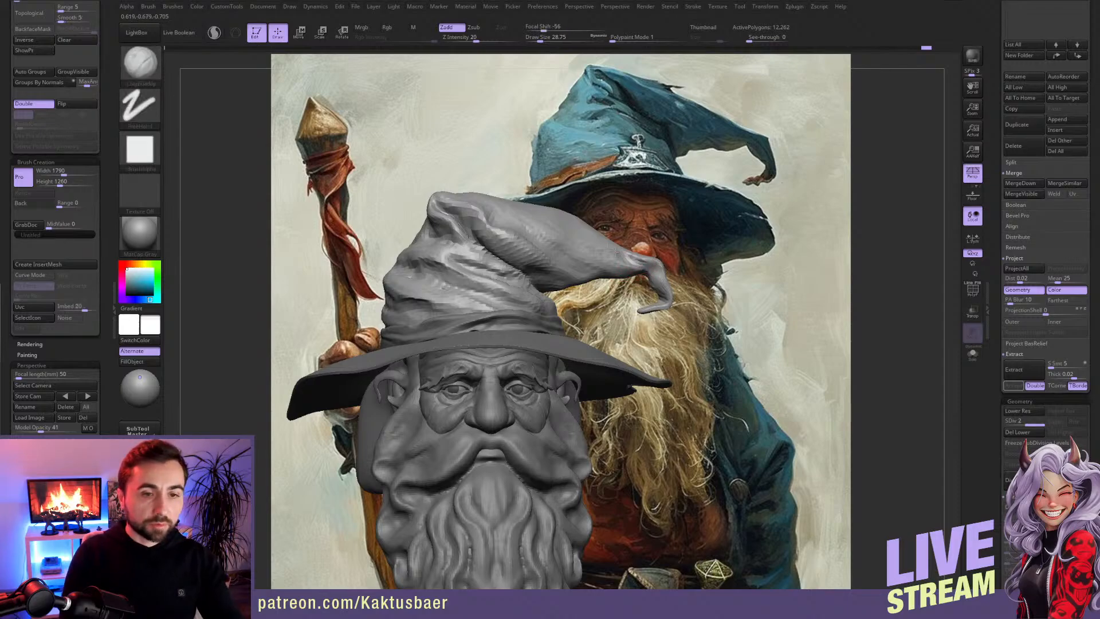
left_click_drag(606, 252, 617, 245)
key("s")
mouse_move(616, 246)
right_mouse_down()
mouse_move(587, 238)
mouse_move(595, 304)
right_mouse_up()
left_click(592, 238)
mouse_move(559, 245)
left_mouse_down()
mouse_move(596, 289)
mouse_move(590, 272)
left_mouse_up()
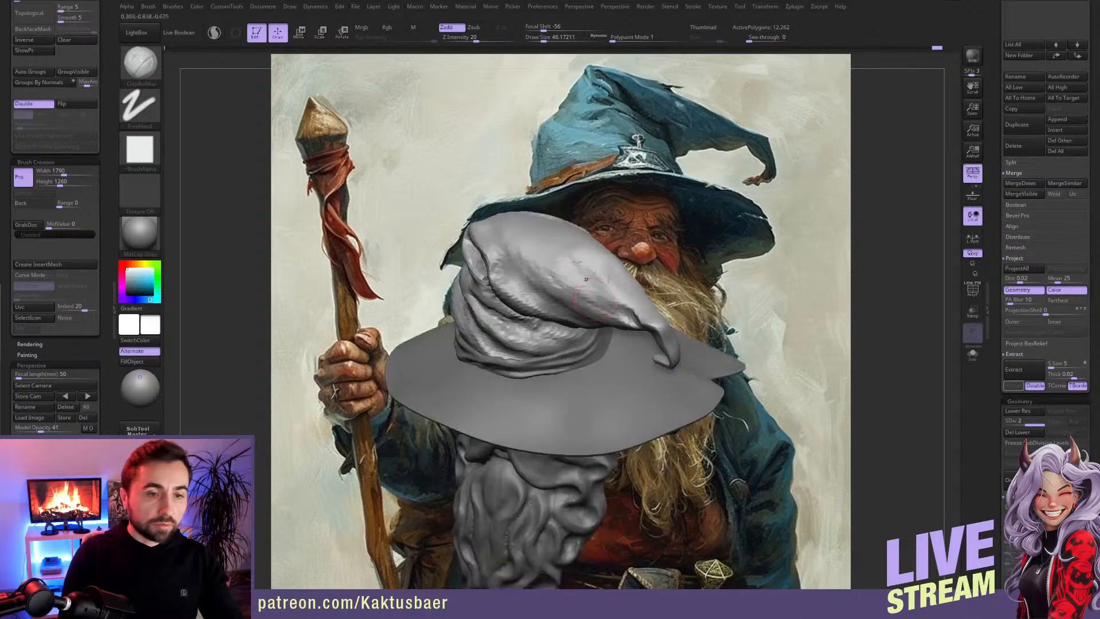
right_click_drag(573, 230, 569, 269)
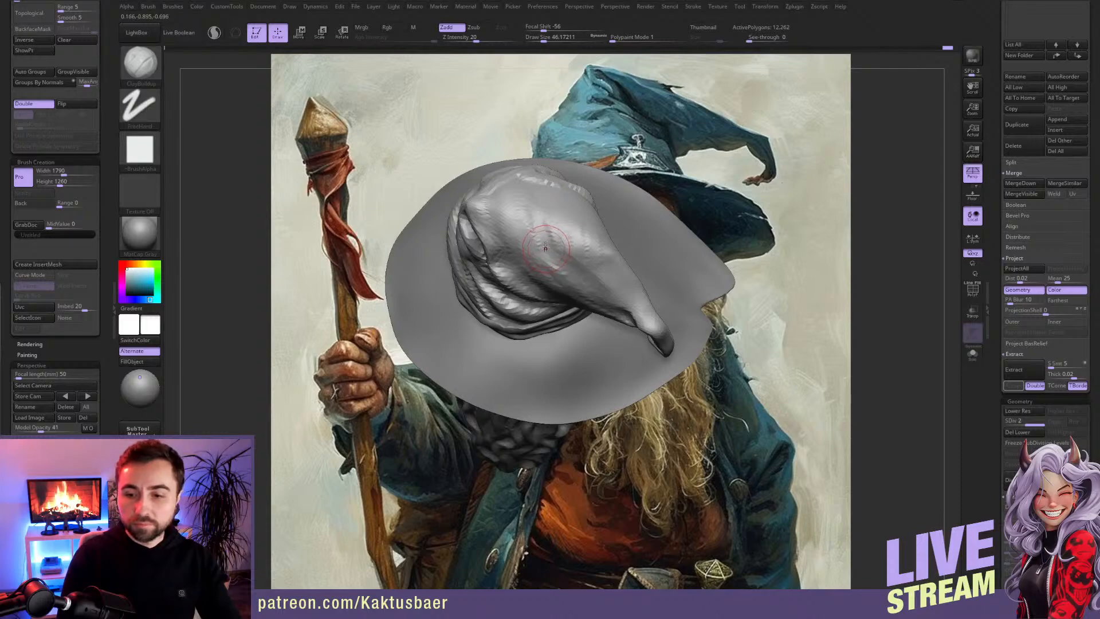
right_click_drag(543, 236, 523, 209)
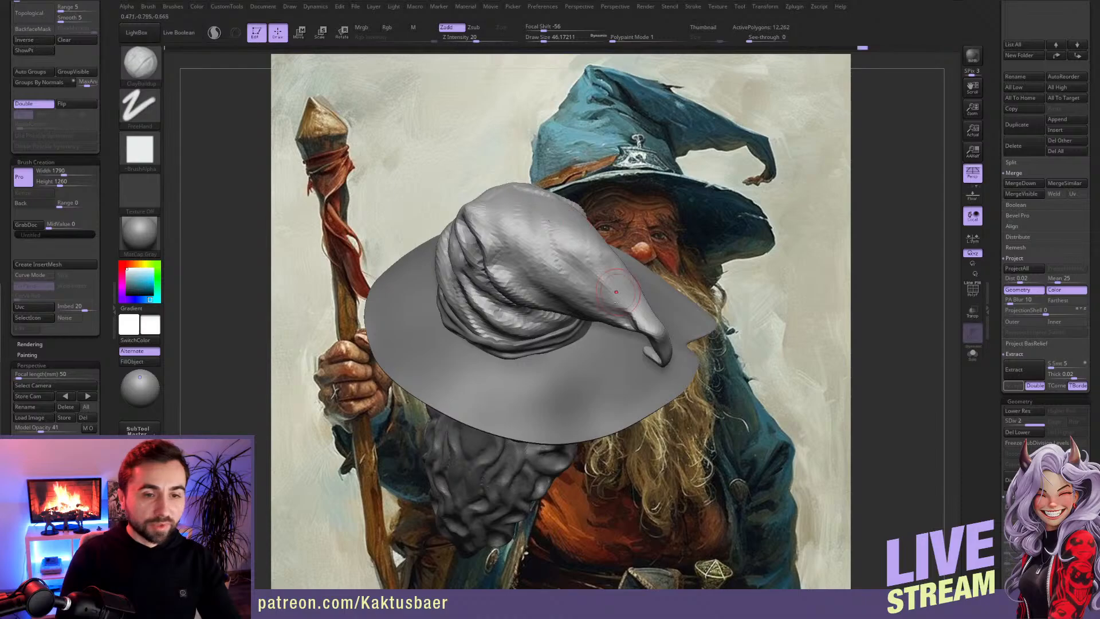
mouse_move(601, 285)
right_mouse_down("alt")
mouse_move(563, 306)
mouse_move(578, 281)
mouse_move(556, 276)
mouse_move(574, 314)
right_mouse_up("alt")
Step: Adjust the cone's width and curve toward its tip with the Move brush, reducing the draw size from about 172 to 90
key("b")
key("m")
key("v")
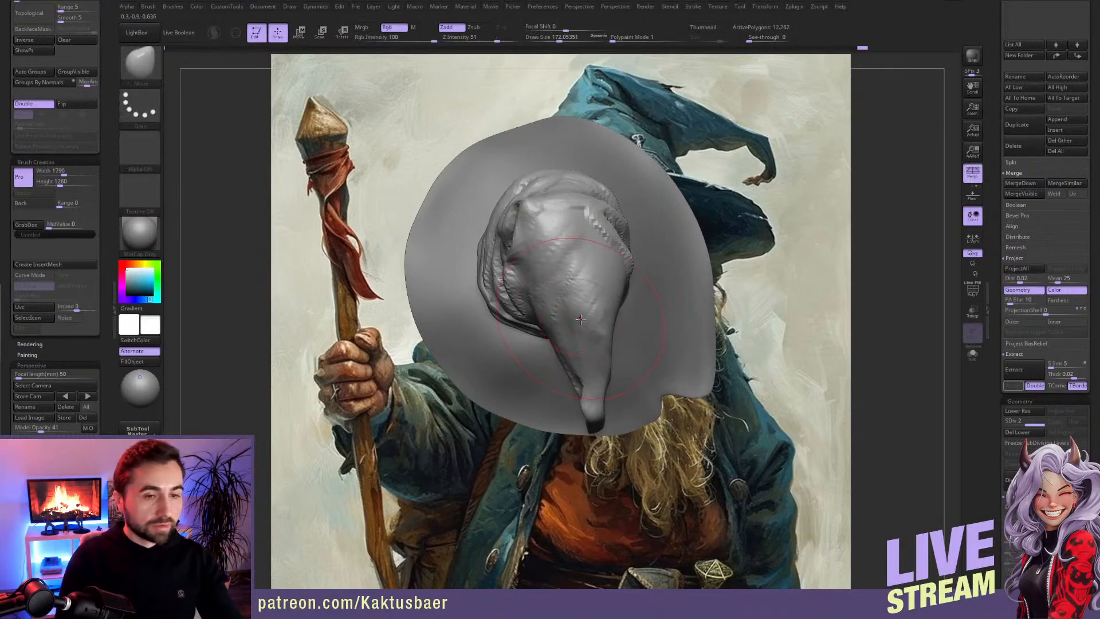
left_click_drag(573, 316, 581, 315)
key("[")
left_click_drag(597, 405, 595, 424)
key("[")
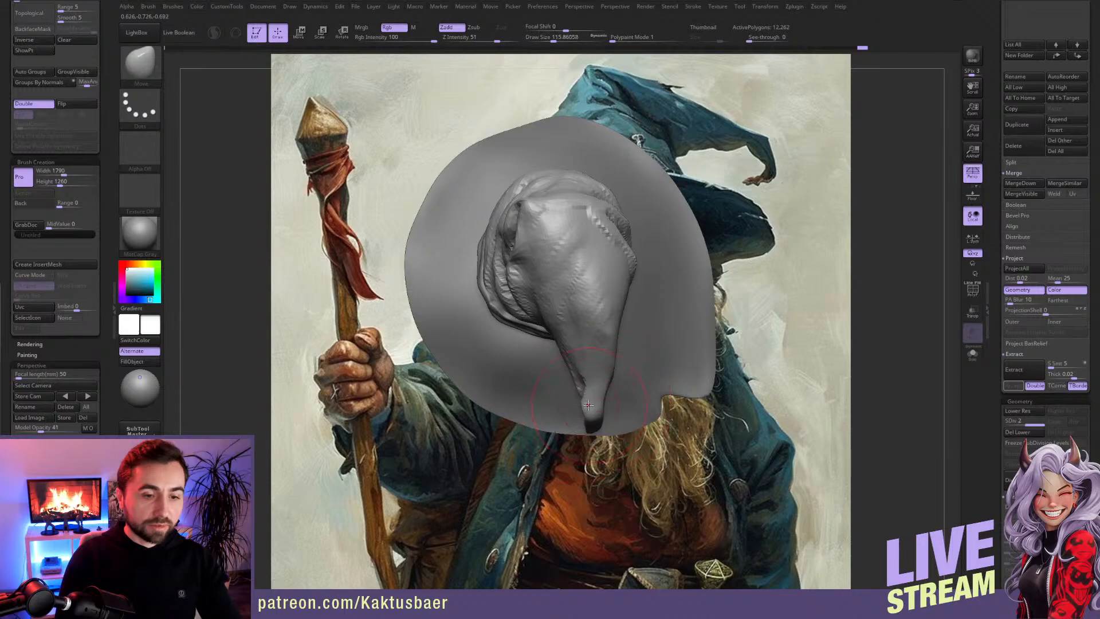
mouse_move(595, 382)
right_mouse_down()
mouse_move(597, 373)
mouse_move(601, 389)
right_mouse_up()
key("[")
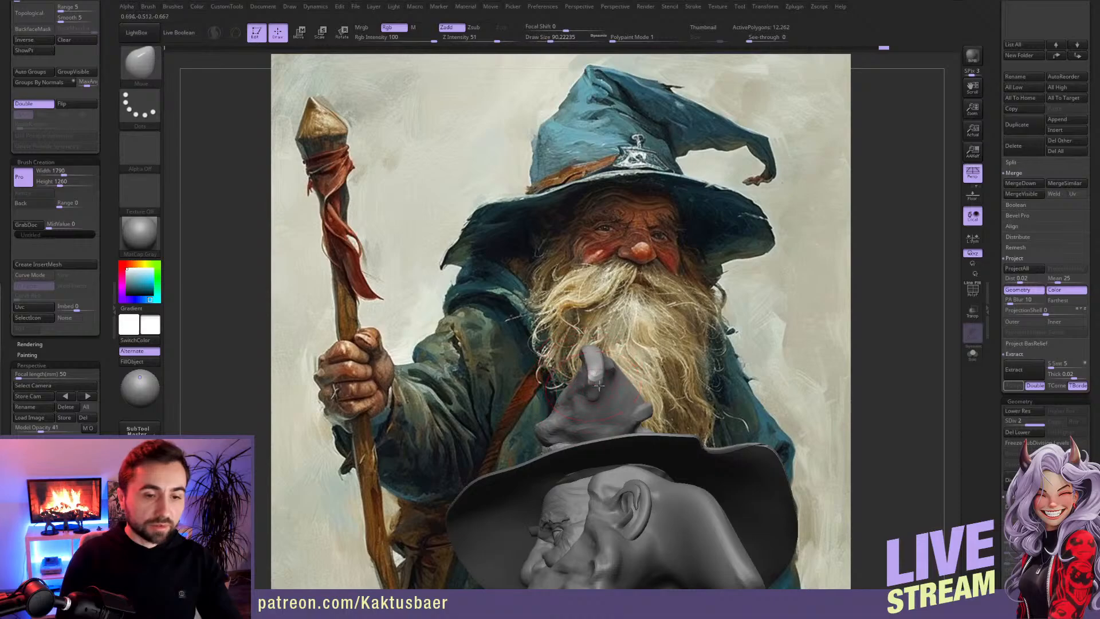
Step: Reposition the hat's hooked tip with the Move brush at draw size about 145
mouse_move(592, 353)
right_mouse_down()
mouse_move(590, 307)
mouse_move(570, 295)
mouse_move(620, 341)
mouse_move(584, 359)
right_mouse_up()
key("]")
key("ctrl")
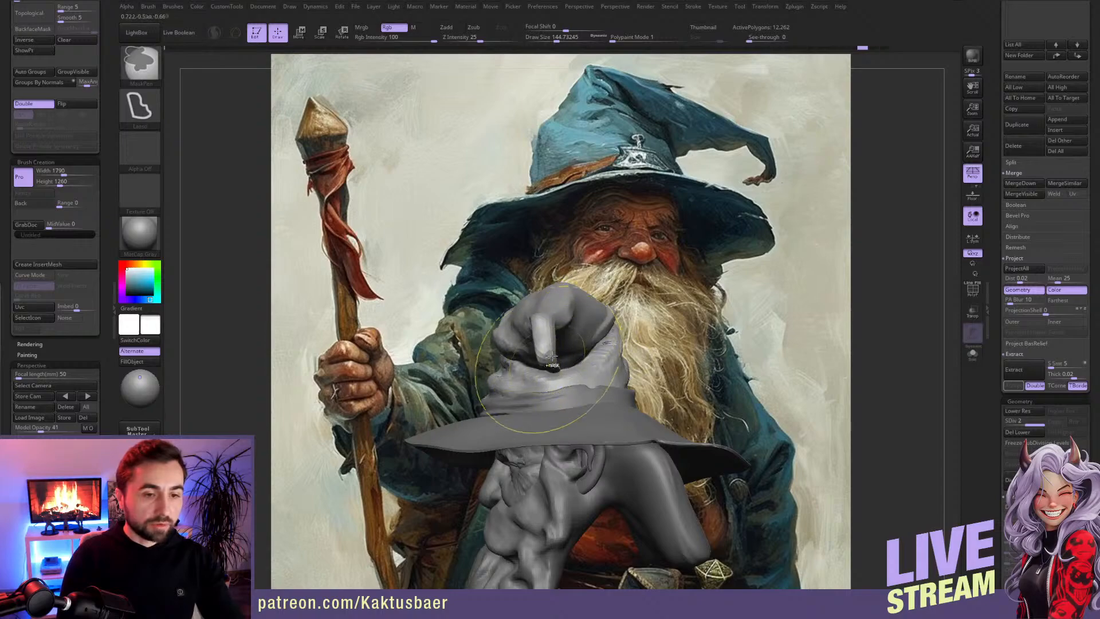
right_click_drag(556, 355, 549, 363)
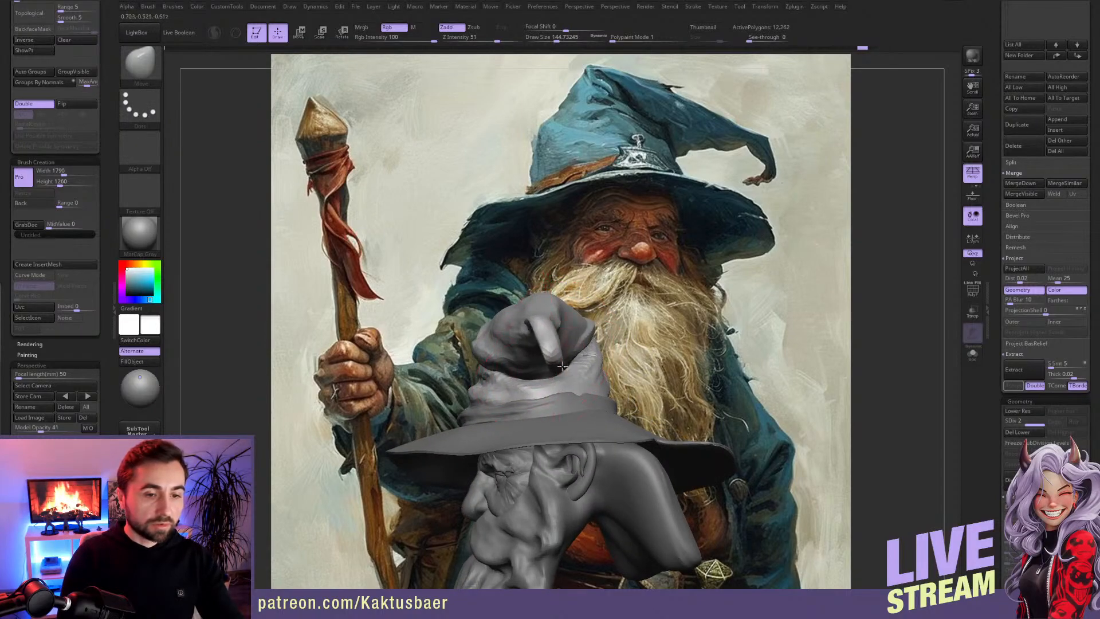
key("s")
left_click_drag(559, 344, 555, 345)
right_click_drag(554, 298, 555, 334)
Step: Reshape the drooping cone and the back of the crown with the Move brush, varying the draw size down to about 87
key("s")
mouse_move(530, 299)
left_mouse_down()
mouse_move(510, 296)
mouse_move(520, 292)
mouse_move(535, 314)
left_mouse_up()
right_click_drag(526, 395, 524, 357)
key("s")
left_click_drag(525, 357, 553, 366)
key("s")
key("s")
mouse_move(558, 380)
right_mouse_down()
mouse_move(606, 340)
mouse_move(544, 284)
mouse_move(547, 246)
mouse_move(511, 218)
mouse_move(526, 277)
mouse_move(538, 279)
mouse_move(527, 283)
right_mouse_up()
right_click_drag(529, 287, 504, 276)
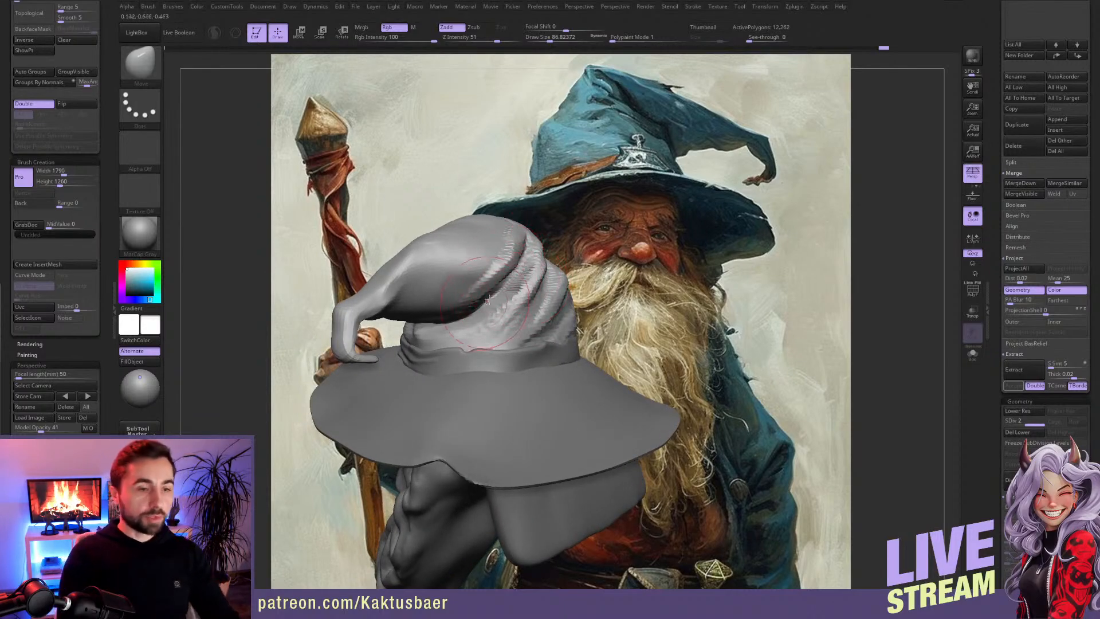
Step: Sculpt long folds along the back side of the cone and crown with ClayBuildup at draw size about 35
key("b")
key("c")
key("b")
right_click_drag(460, 289, 487, 323)
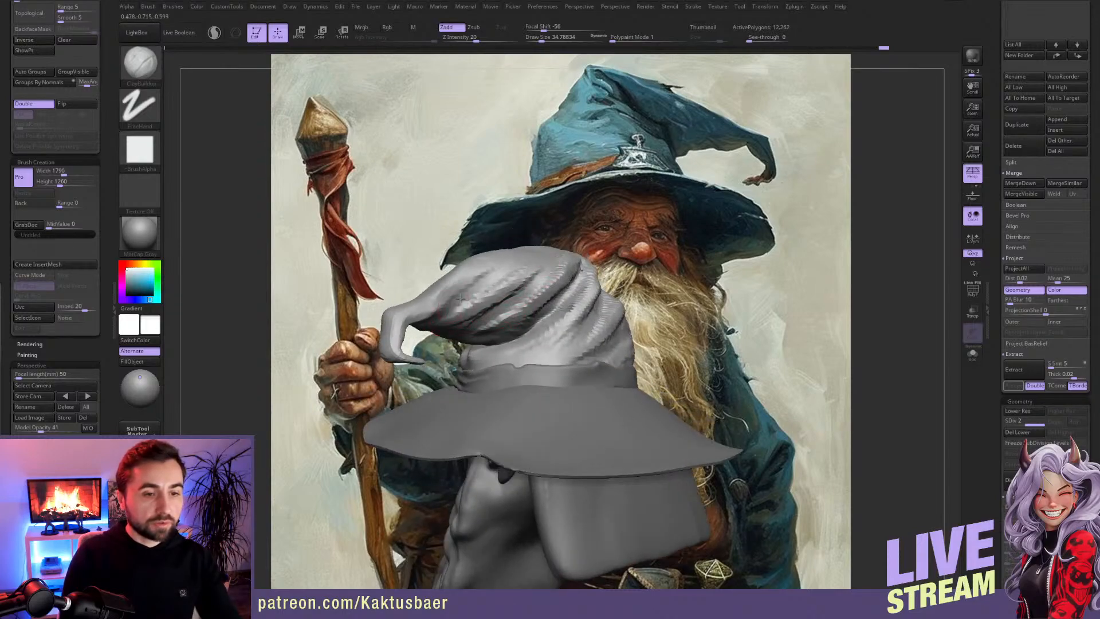
right_click_drag(484, 304, 482, 276)
left_click_drag(516, 237, 480, 259, "alt")
right_click_drag(487, 220, 491, 239)
Step: Define the deep creases between the hat's peak and crown with ClayBuildup, reducing the draw size to 28.75
key("s")
left_click_drag(491, 239, 480, 251)
mouse_move(493, 229)
right_mouse_down()
mouse_move(570, 271)
mouse_move(544, 229)
right_mouse_up()
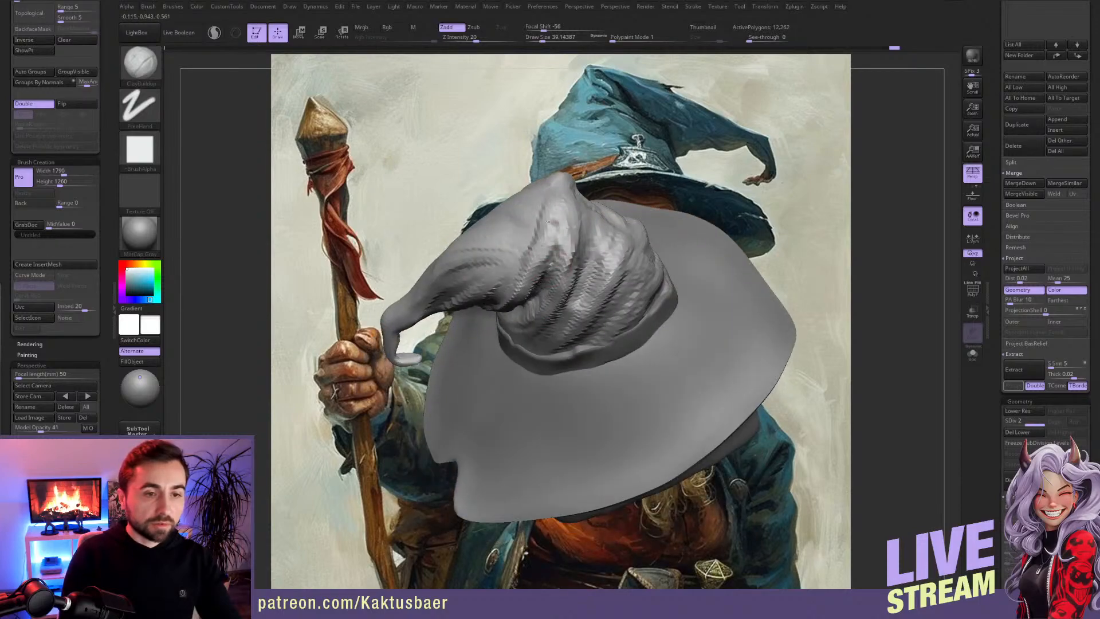
mouse_move(512, 278)
right_mouse_down()
mouse_move(541, 240)
mouse_move(532, 279)
right_mouse_up()
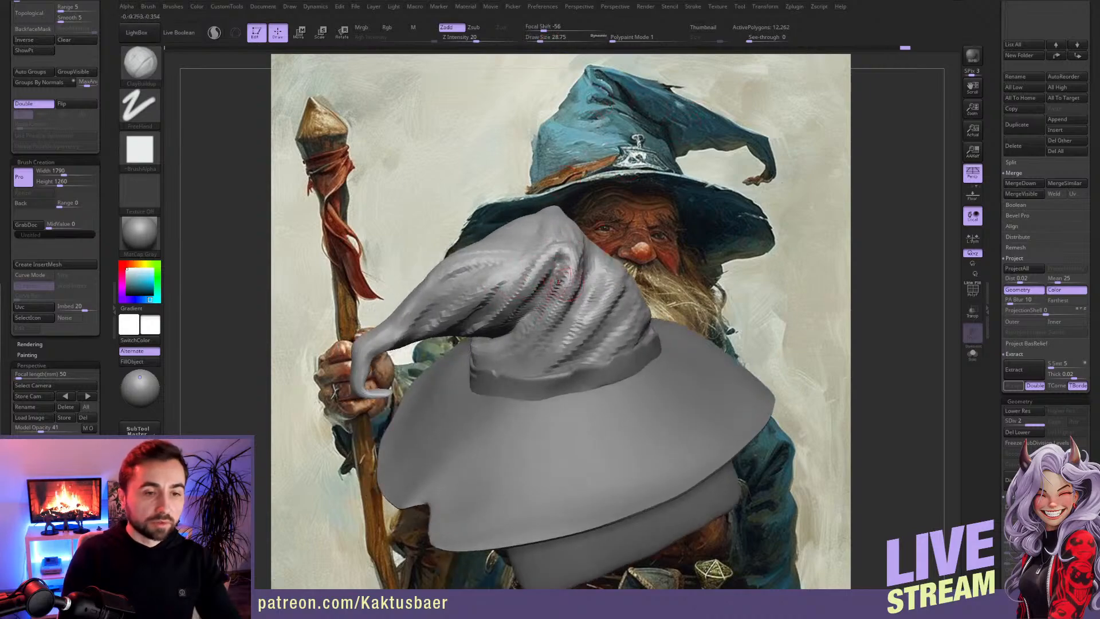
right_click_drag(561, 284, 547, 299)
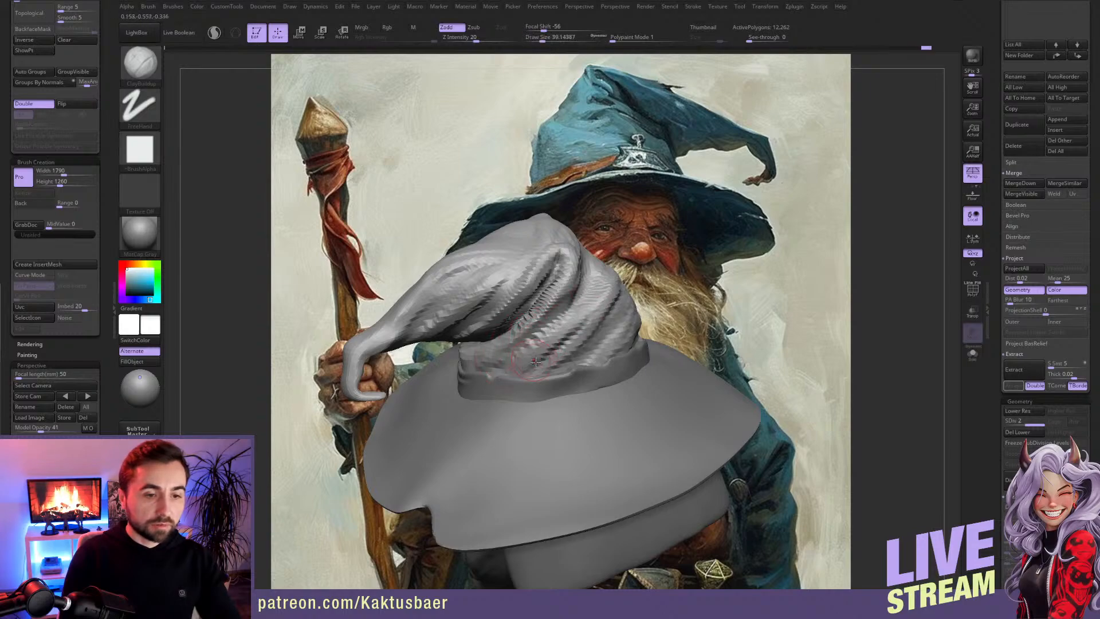
Step: Build up the wrinkles above the band at the hat's back and along the cone toward its tip with ClayBuildup
left_click_drag(538, 357, 557, 347)
right_click_drag(547, 356, 530, 316)
mouse_move(463, 316)
left_mouse_down()
mouse_move(491, 293)
mouse_move(445, 330)
left_mouse_up()
mouse_move(445, 329)
right_mouse_down("alt")
mouse_move(479, 326)
mouse_move(415, 342)
right_mouse_up("alt")
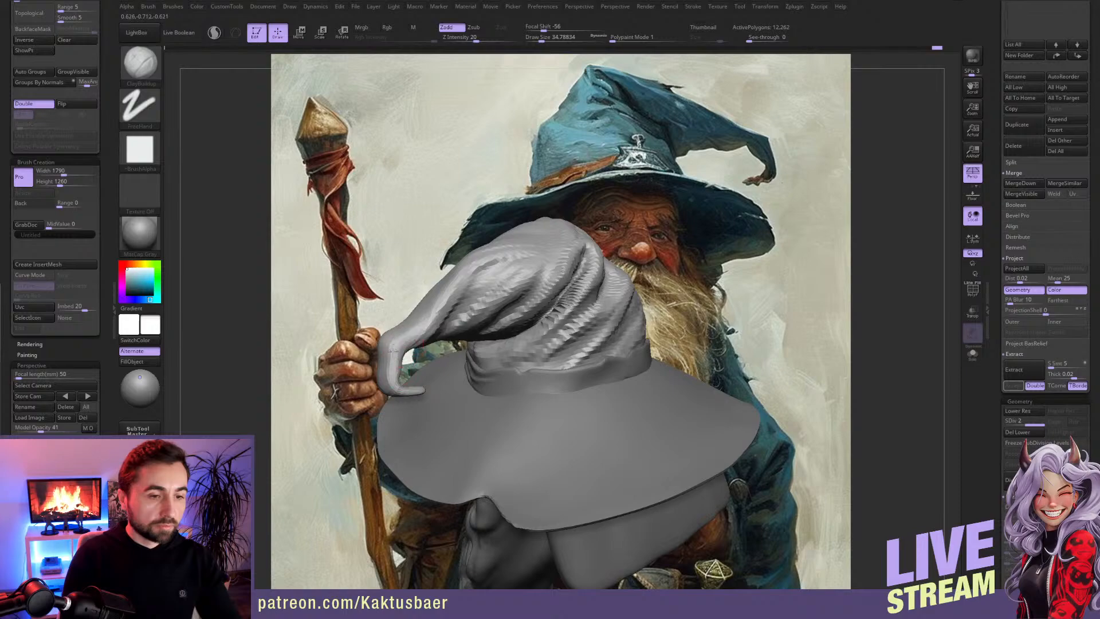
Step: Refine the hooked tip of the drooping cone with ClayBuildup, reducing the draw size to about 25
left_click_drag(388, 338, 396, 338)
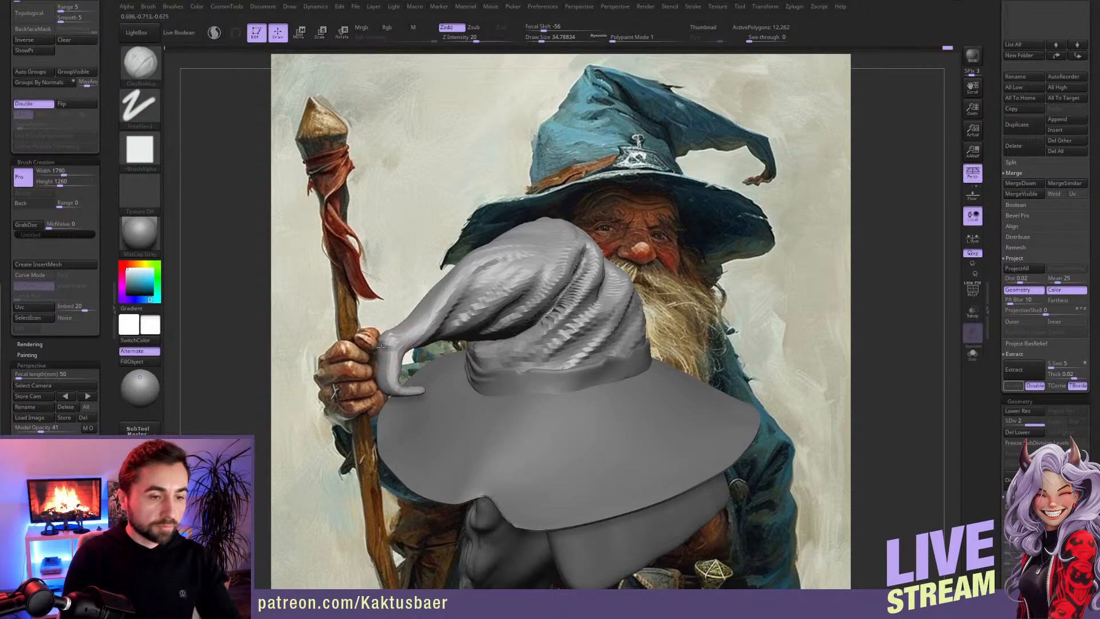
key("bracketleft")
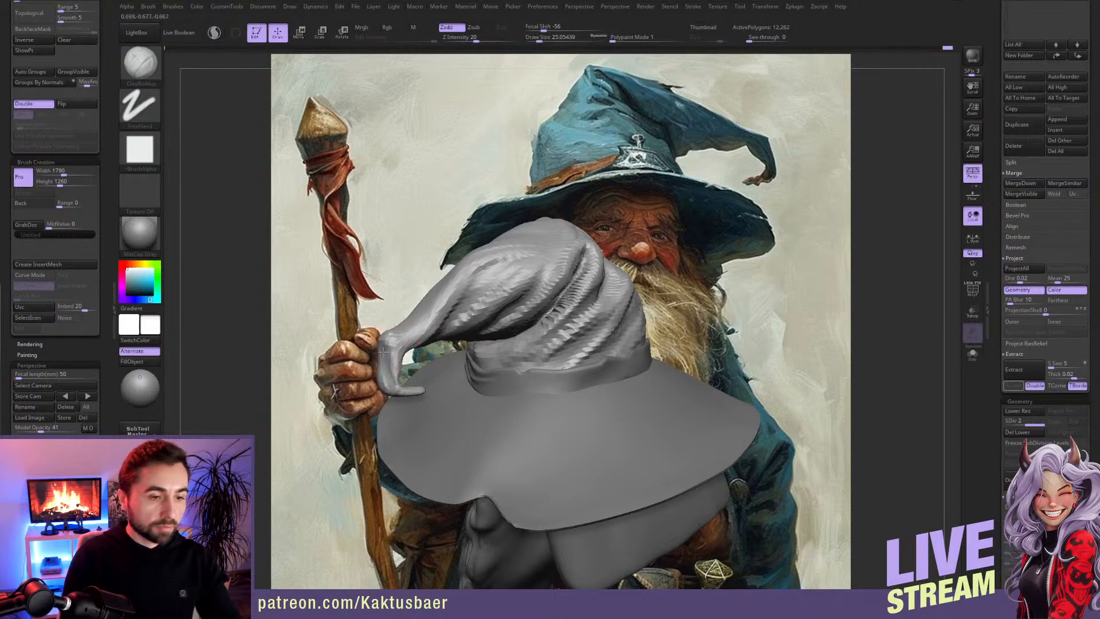
mouse_move(403, 362)
right_mouse_down()
mouse_move(416, 241)
mouse_move(464, 298)
mouse_move(470, 338)
mouse_move(533, 324)
mouse_move(479, 323)
right_mouse_up()
Step: Switch to the hat brim and push a small notch into its front edge with the Move brush at draw size about 17
left_click(493, 301, "alt")
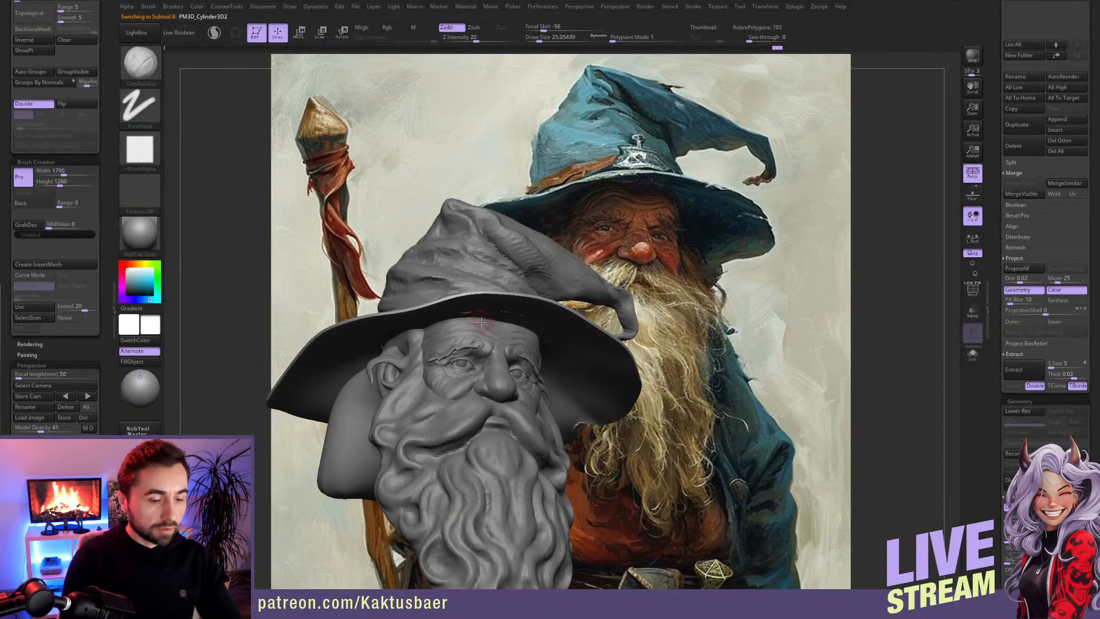
key("b")
key("m")
key("v")
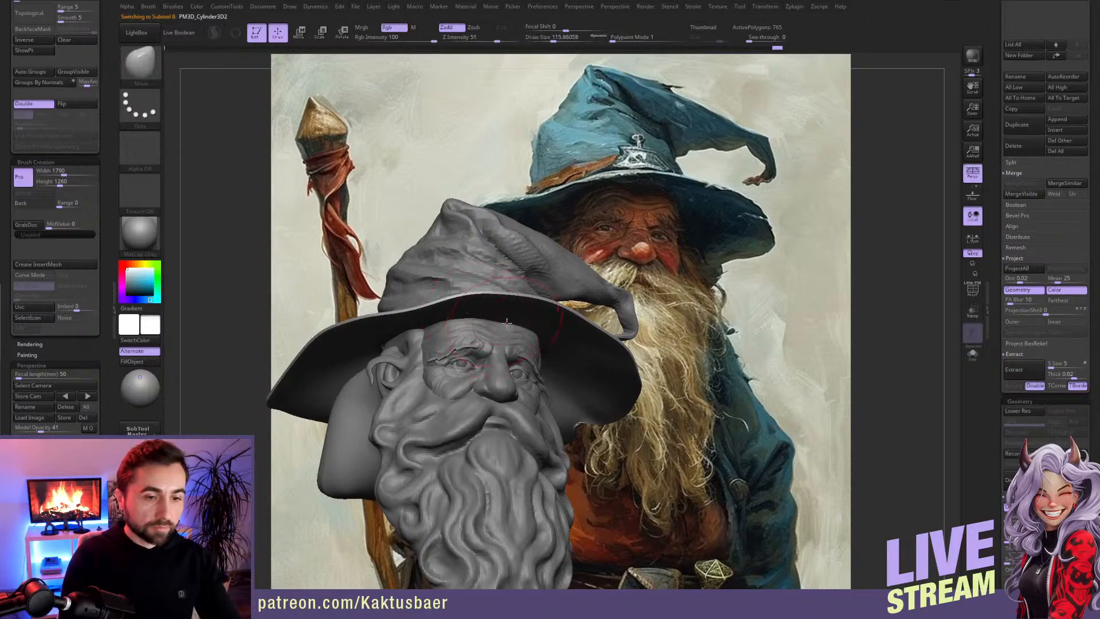
mouse_move(529, 342)
right_mouse_down()
mouse_move(565, 359)
mouse_move(530, 344)
right_mouse_up()
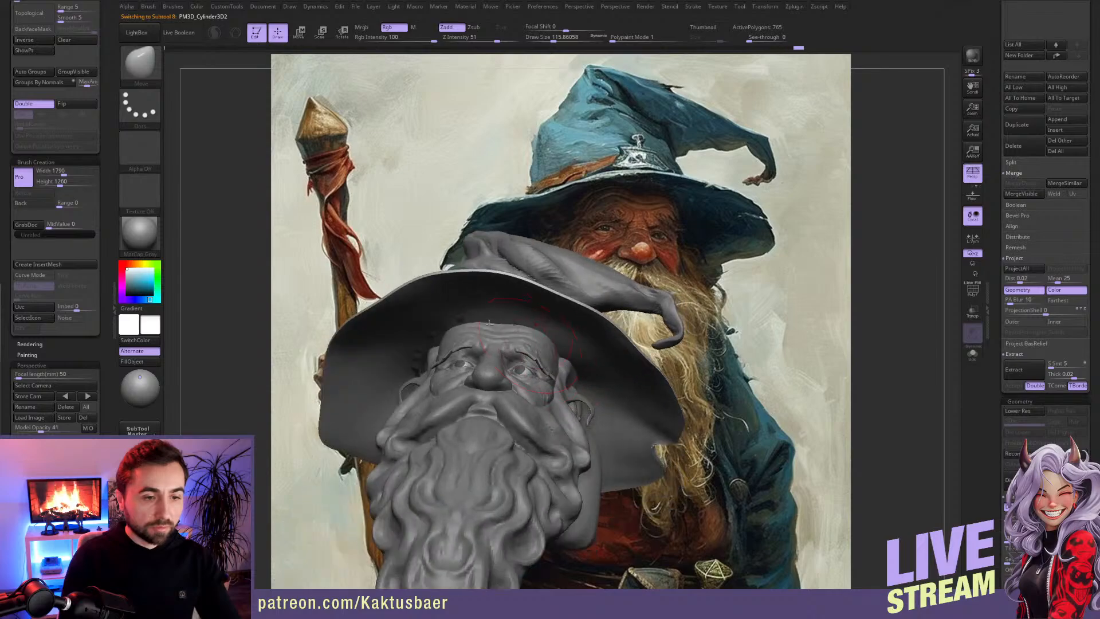
mouse_move(437, 322)
right_mouse_down()
mouse_move(399, 352)
mouse_move(447, 338)
mouse_move(487, 303)
mouse_move(499, 321)
mouse_move(593, 368)
mouse_move(558, 246)
mouse_move(540, 315)
mouse_move(546, 267)
right_mouse_up()
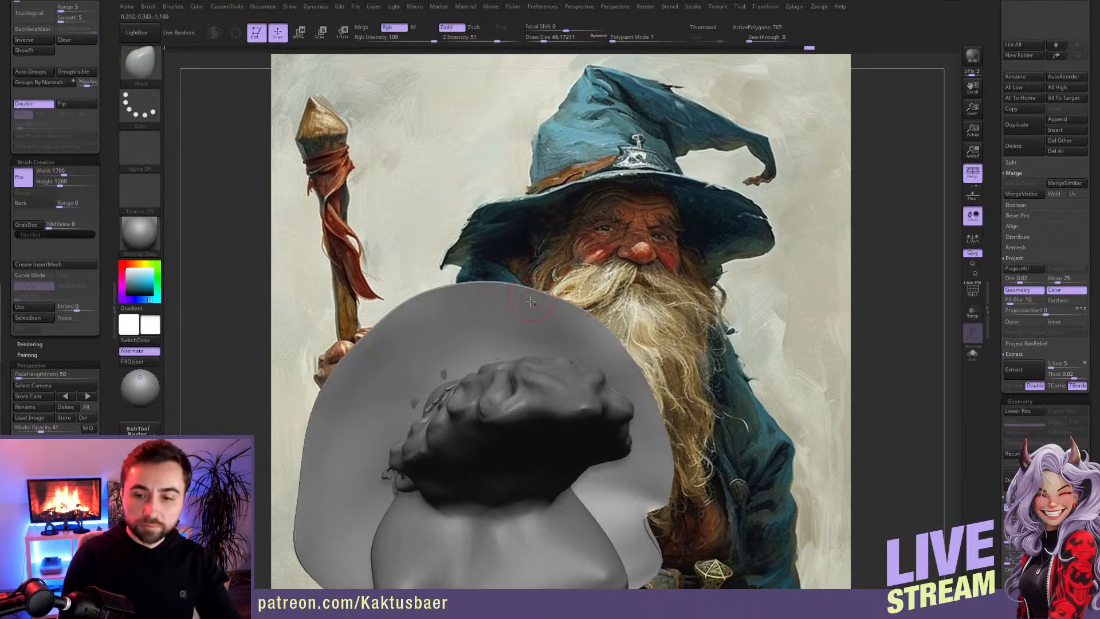
key("s")
left_click_drag(531, 293, 526, 292)
right_click_drag(534, 296, 519, 286)
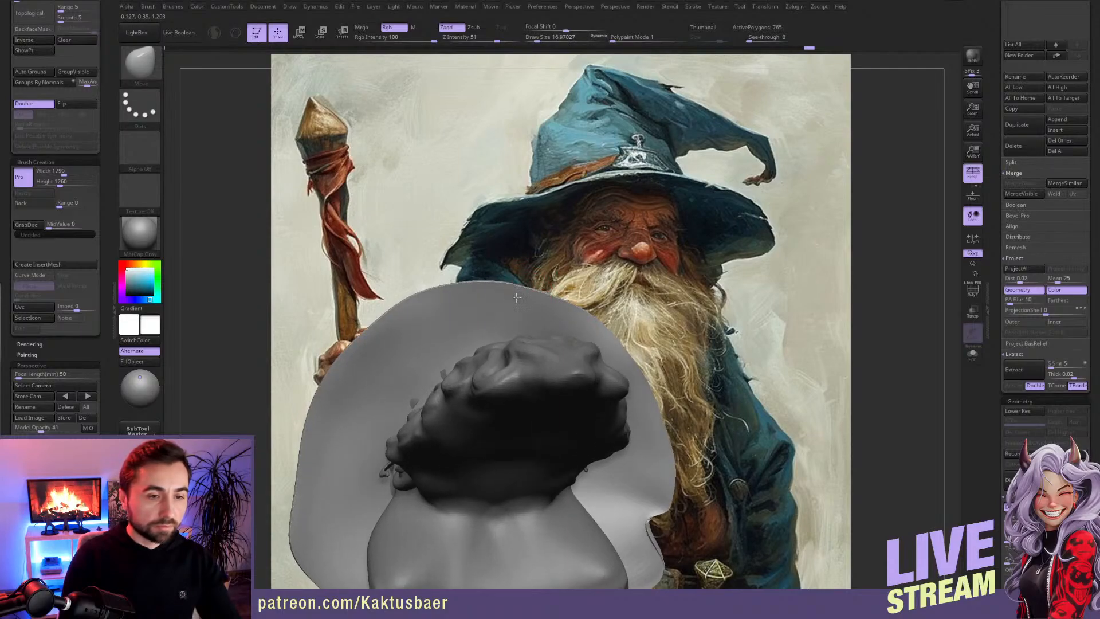
right_click_drag(525, 309, 508, 300)
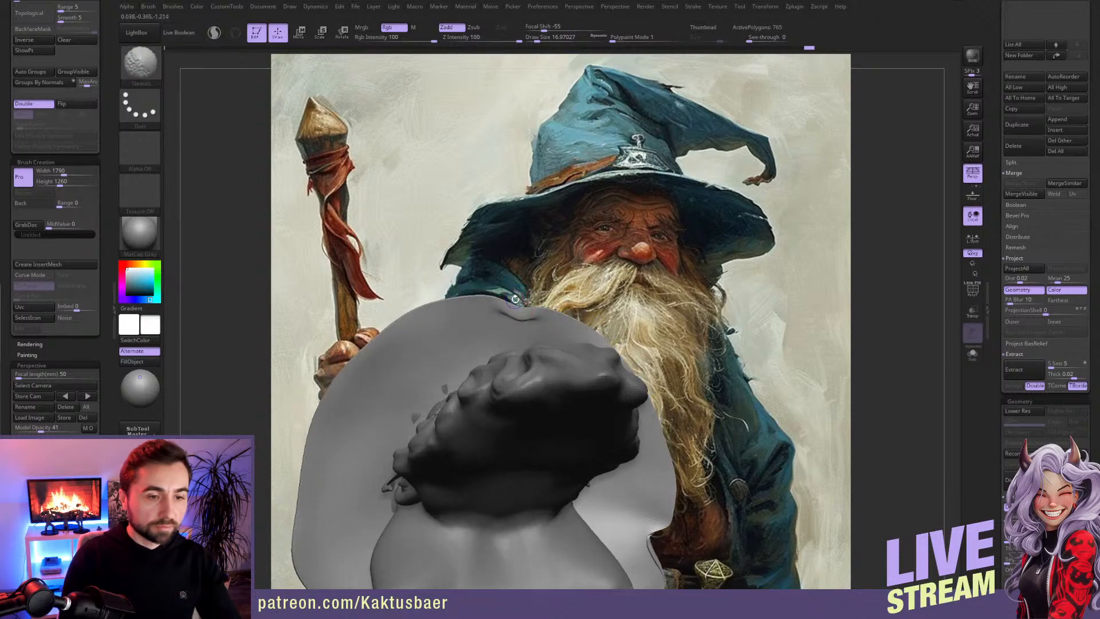
Step: Deepen the brim's front notch on the unsmoothed low-poly mesh at draw size about 31, then restore the subdivision smoothing
key("shift+d")
key("d")
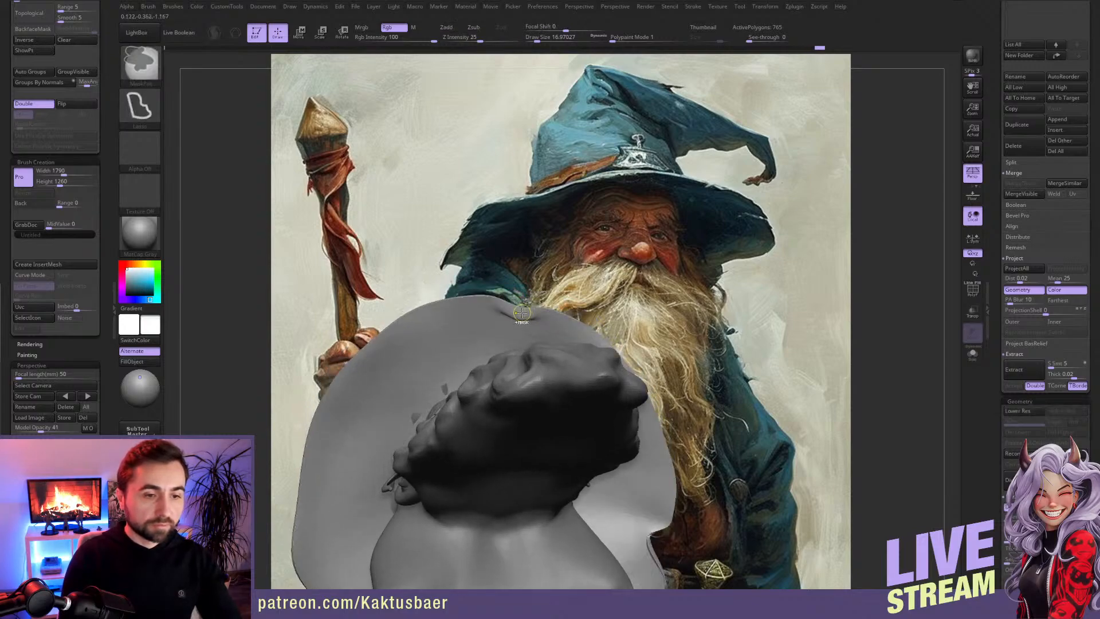
key("shift+d")
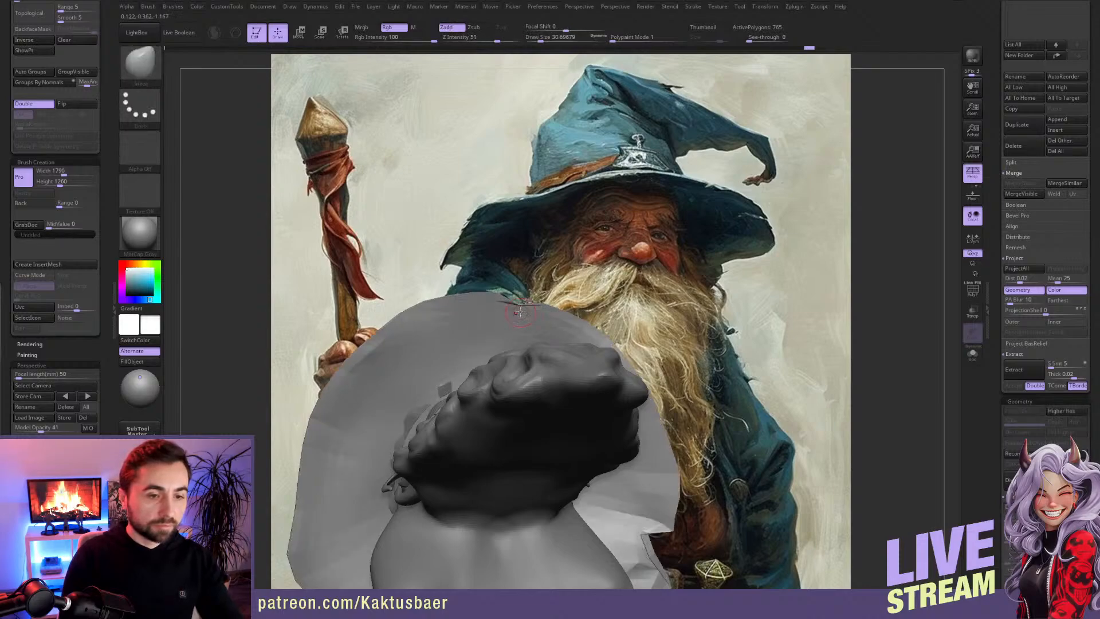
key("d")
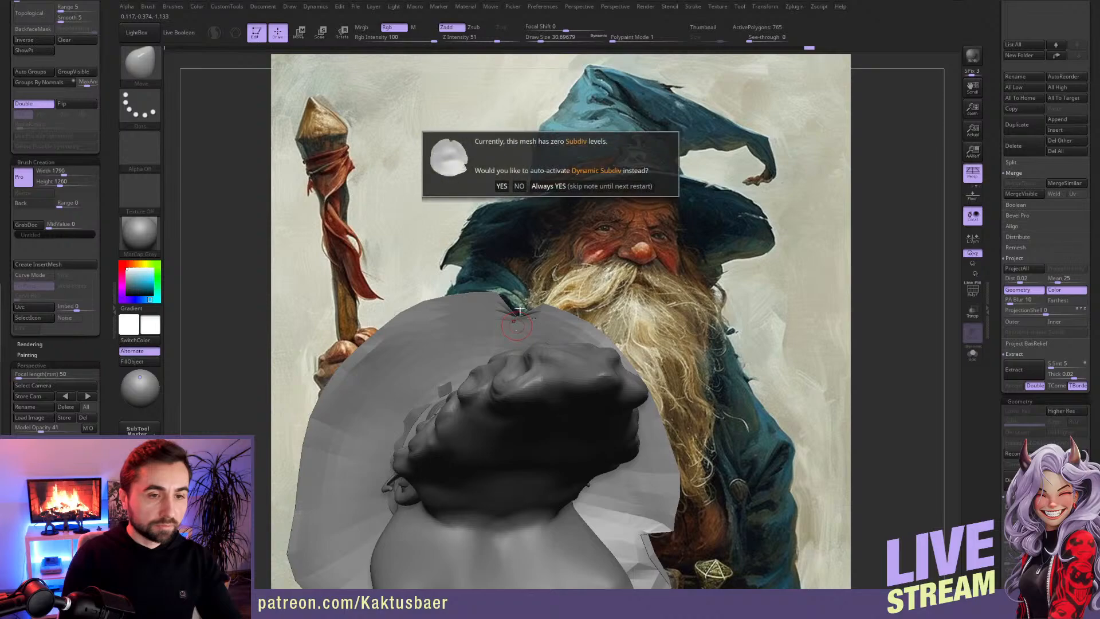
key("d")
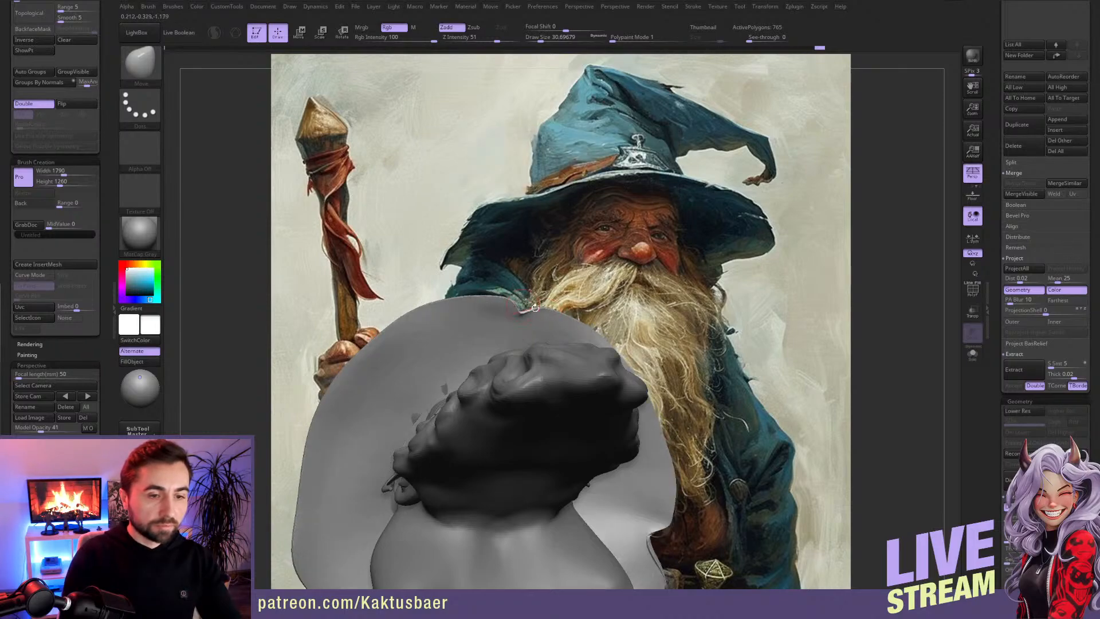
Step: Examine the notched brim from the front and below, isolating it briefly, and reduce the draw size to about 12
right_click_drag(527, 316, 526, 376)
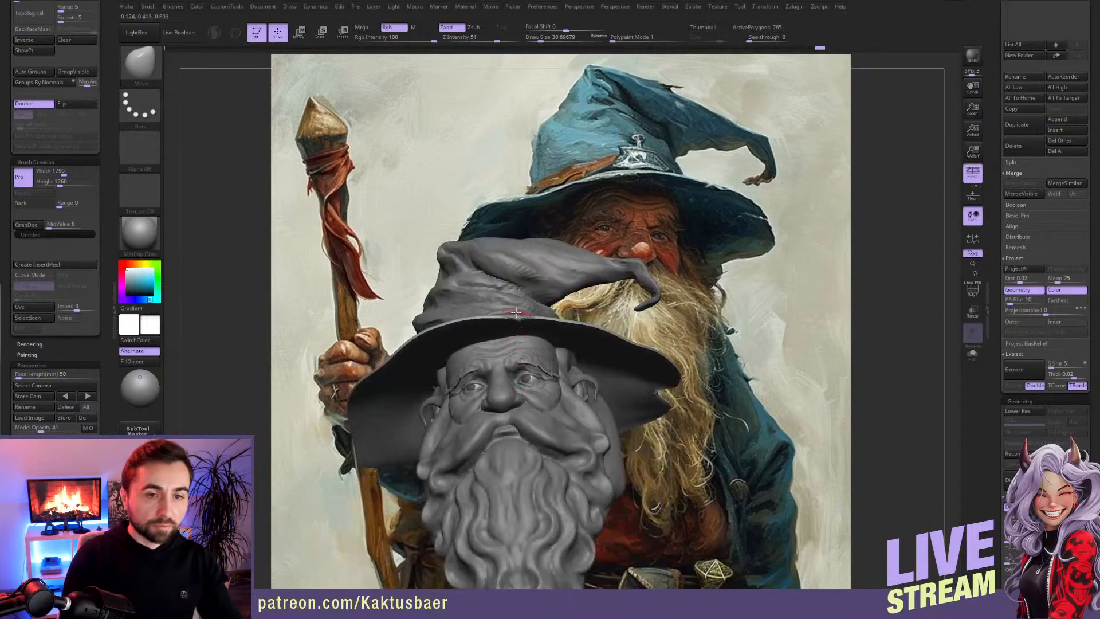
mouse_move(519, 315)
right_mouse_down()
mouse_move(526, 283)
mouse_move(526, 295)
right_mouse_up()
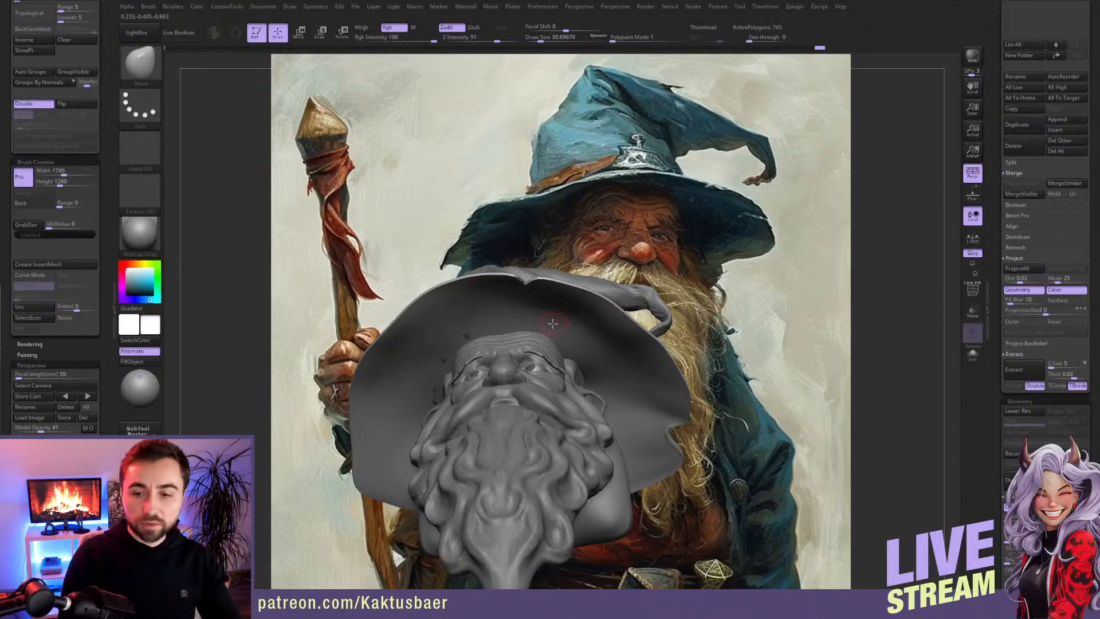
right_click_drag(573, 296, 515, 310)
key("bracketright")
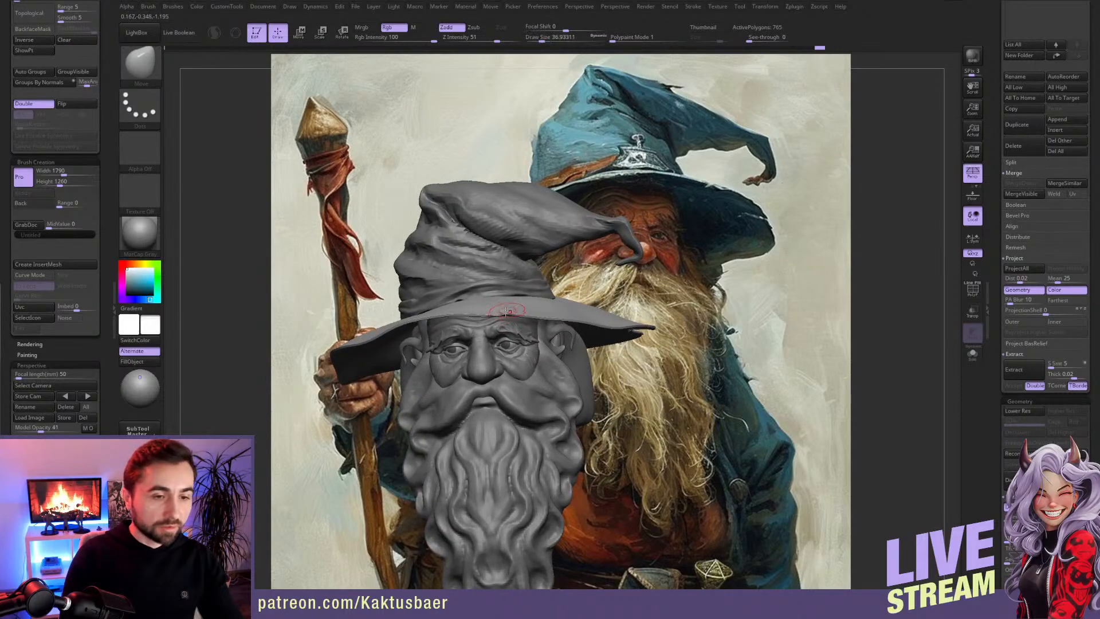
right_click_drag(606, 330, 606, 302)
key("s")
left_click_drag(607, 302, 607, 300)
key("s")
key("s")
key("alt+s")
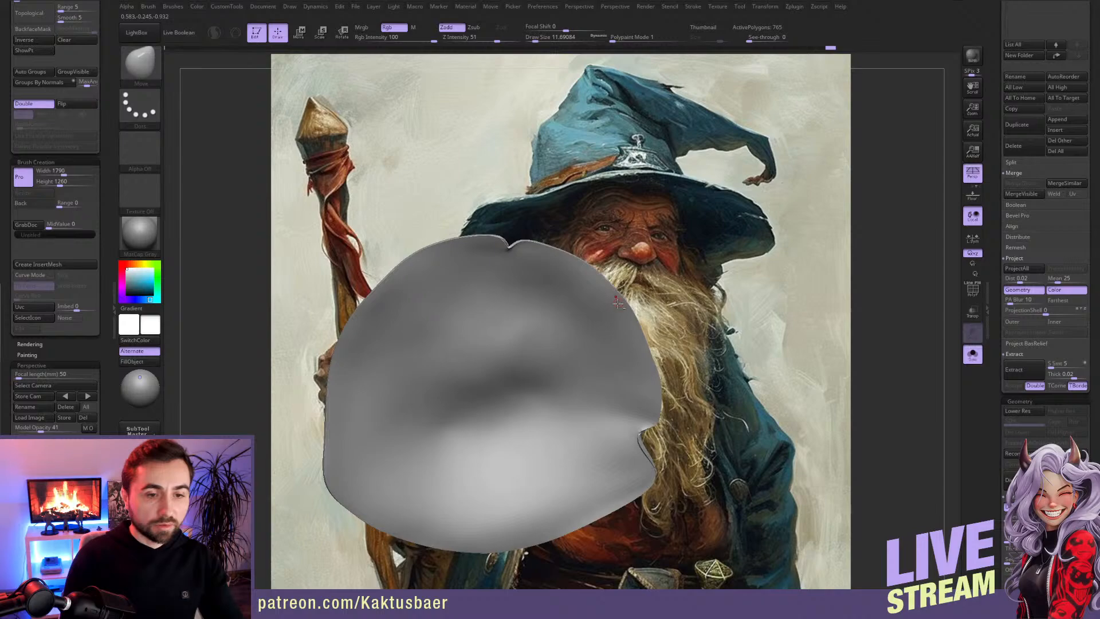
key("alt+s")
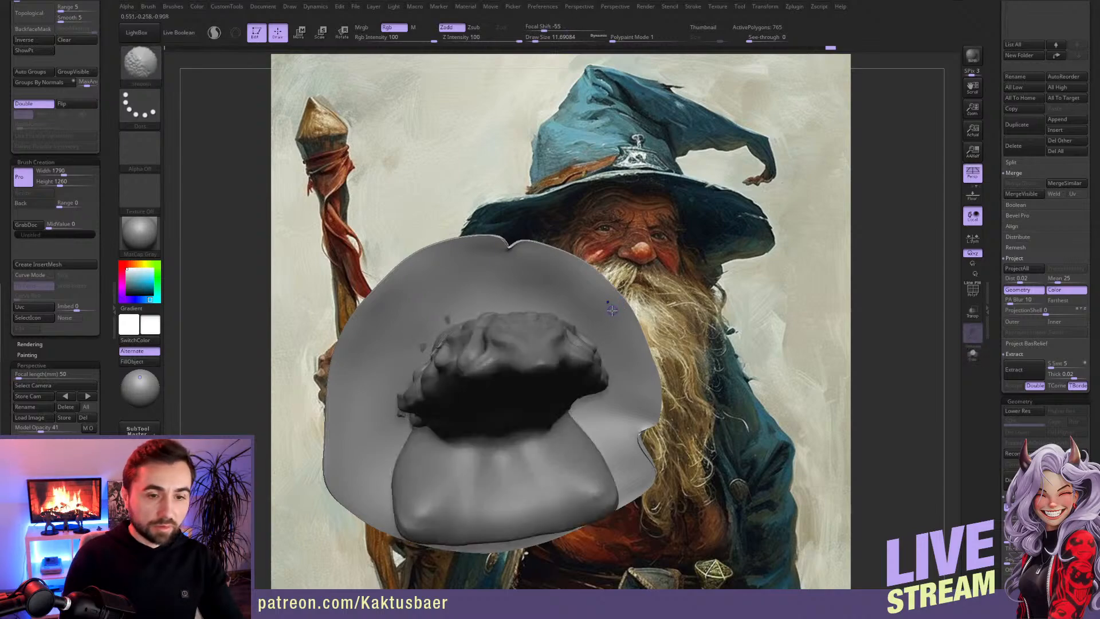
Step: Clear the stray copy of the model off the canvas and reload the painted reference as the background image
key("shift+d")
mouse_move(679, 295)
left_mouse_down()
mouse_move(708, 270)
mouse_move(721, 292)
mouse_move(736, 292)
mouse_move(730, 275)
mouse_move(659, 318)
left_mouse_up()
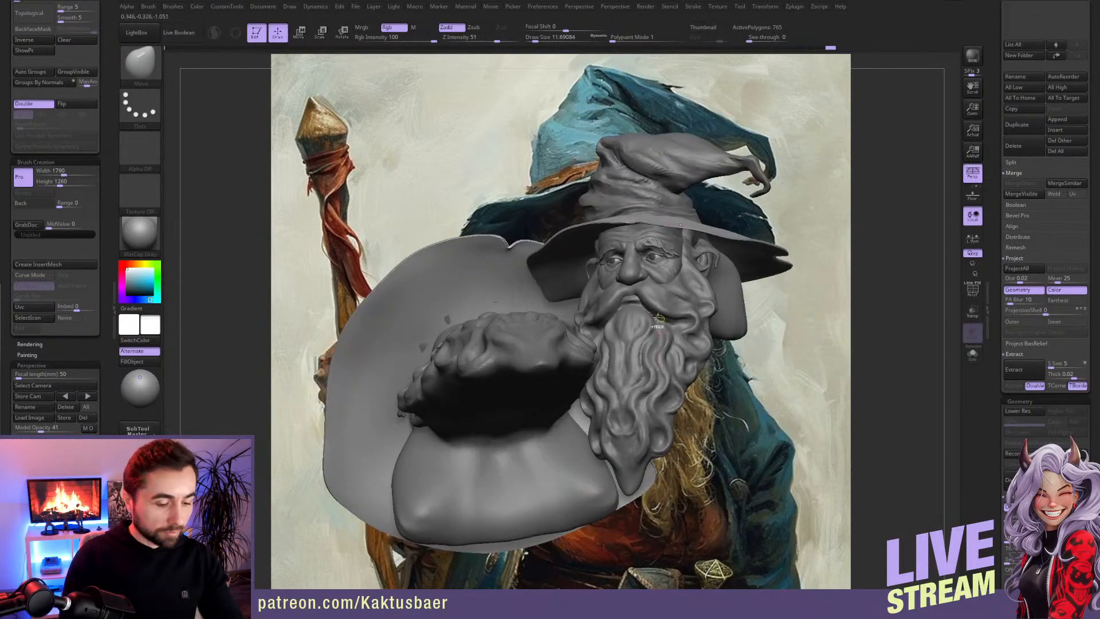
key("ctrl+n")
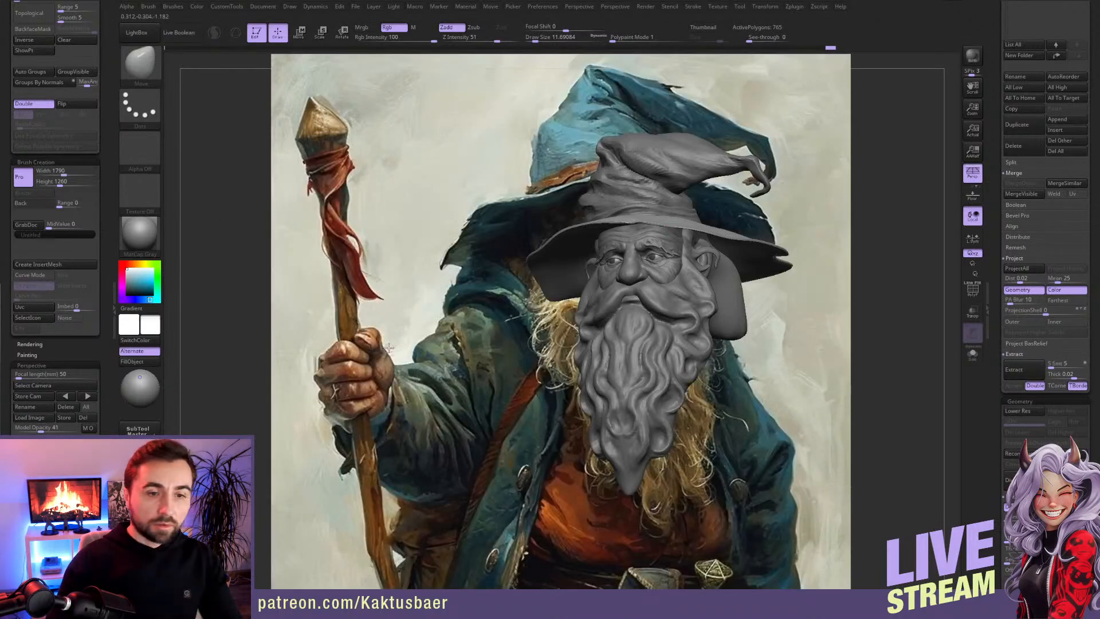
mouse_move(389, 348)
left_mouse_down()
mouse_move(524, 358)
mouse_move(514, 328)
left_mouse_up()
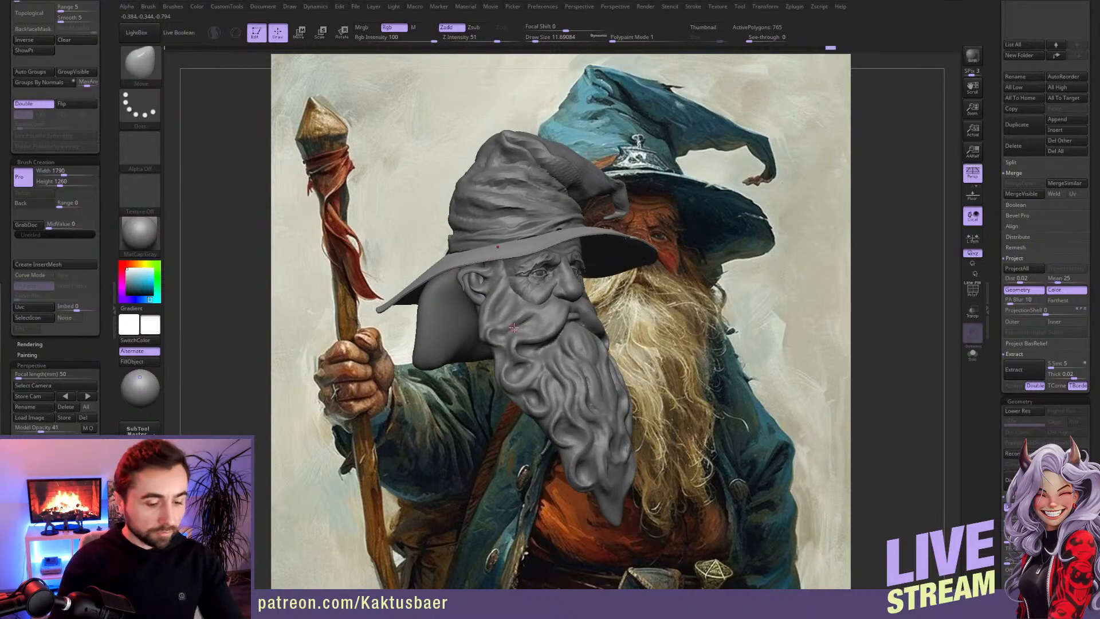
Step: Push a second notch into the brim's outer edge on the cone-tip side with Move, raising the draw size from about 20 to 35
mouse_move(556, 311)
right_mouse_down()
mouse_move(453, 324)
mouse_move(536, 284)
mouse_move(496, 270)
mouse_move(585, 284)
mouse_move(613, 247)
right_mouse_up()
key("shift")
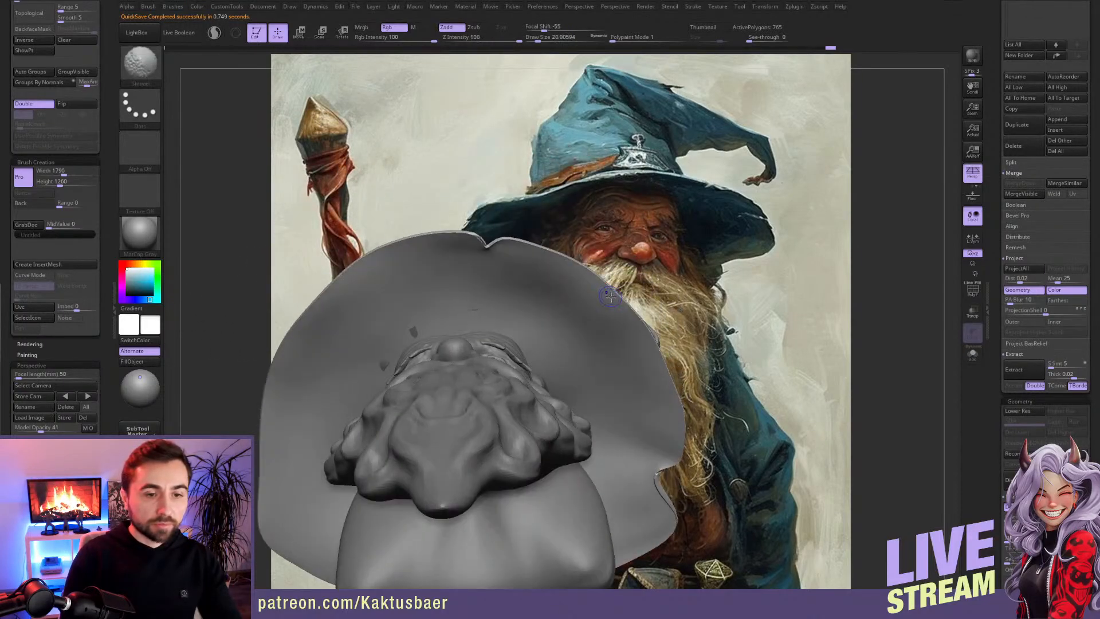
right_click_drag(610, 307, 617, 295, "shift")
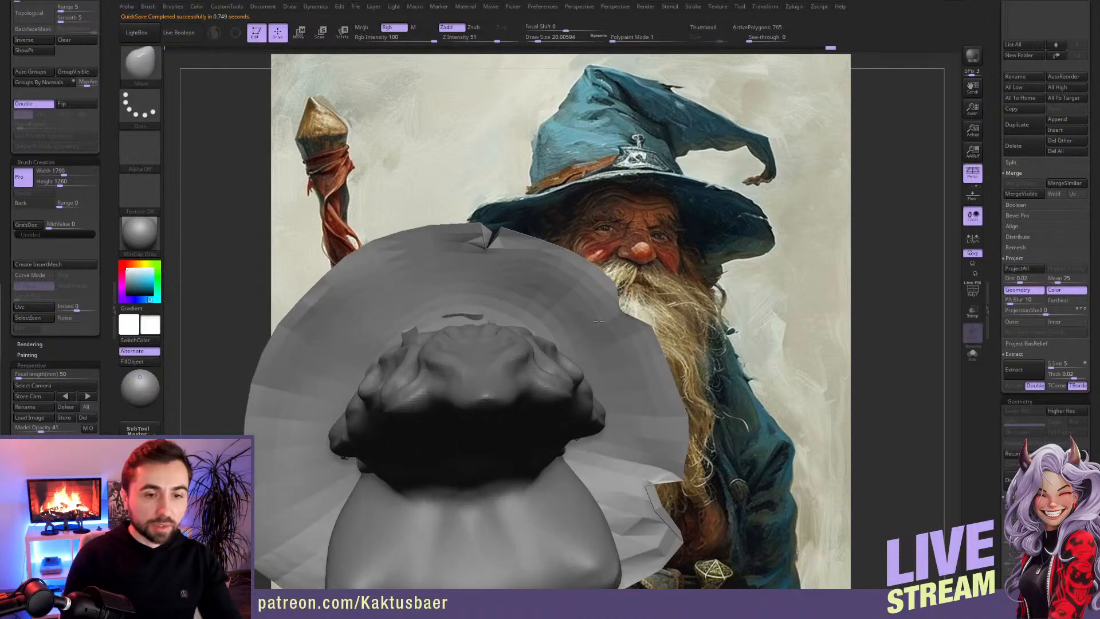
key("bracketright")
key("bracketright")
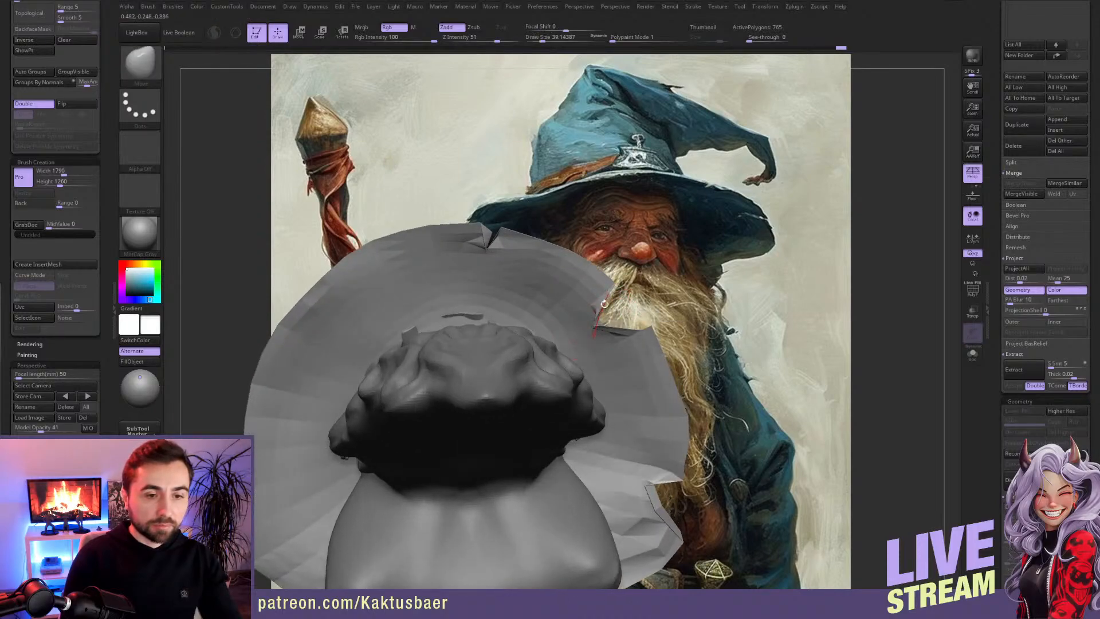
mouse_move(645, 331)
left_mouse_down()
mouse_move(627, 303)
mouse_move(611, 319)
mouse_move(615, 308)
left_mouse_up()
key("ctrl+d")
mouse_move(612, 317)
right_mouse_down()
mouse_move(623, 298)
mouse_move(618, 337)
right_mouse_up()
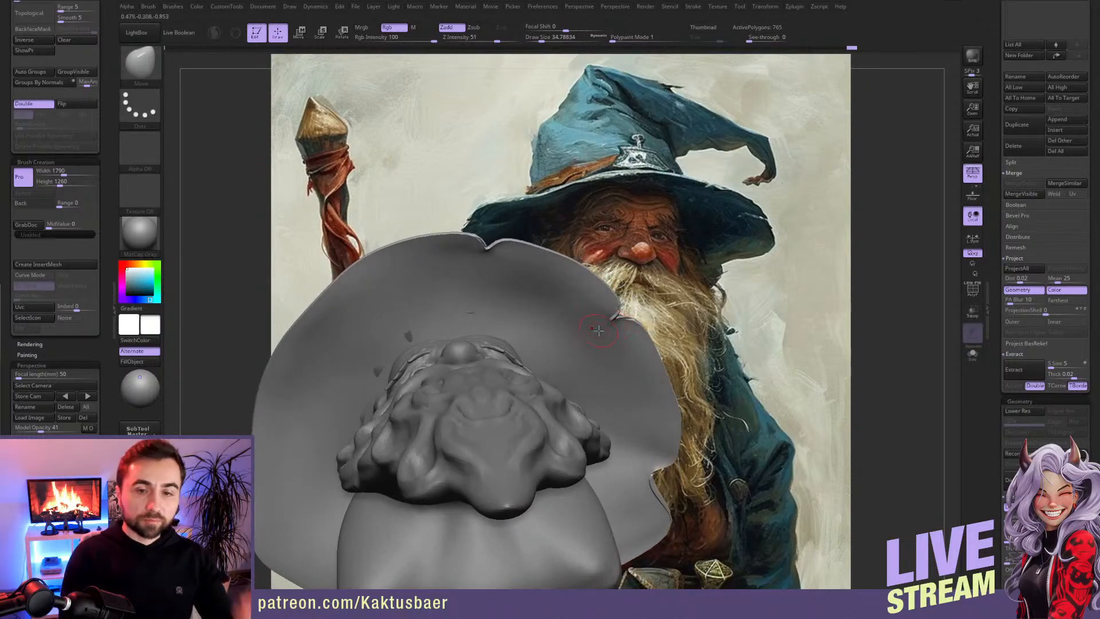
Step: Adjust the brim around the second notch with the Move brush, enlarging the draw size to about 77
mouse_move(604, 322)
right_mouse_down()
mouse_move(596, 410)
mouse_move(611, 322)
mouse_move(608, 347)
right_mouse_up()
key("ctrl")
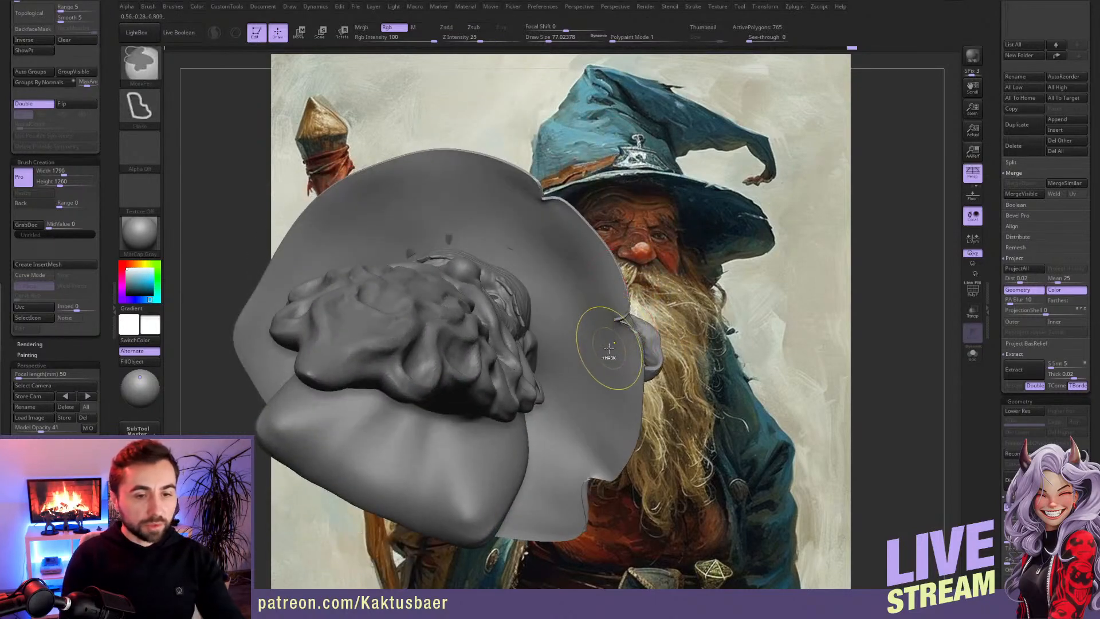
right_click_drag(591, 328, 626, 342)
Step: Apply the dynamic subdivision of the brim subtool PM3D_Cylinder3D3 as real subdivision levels
mouse_move(993, 221)
left_mouse_down()
mouse_move(995, 302)
mouse_move(991, 225)
left_mouse_up()
left_click_drag(997, 275, 999, 218)
left_click(1017, 199)
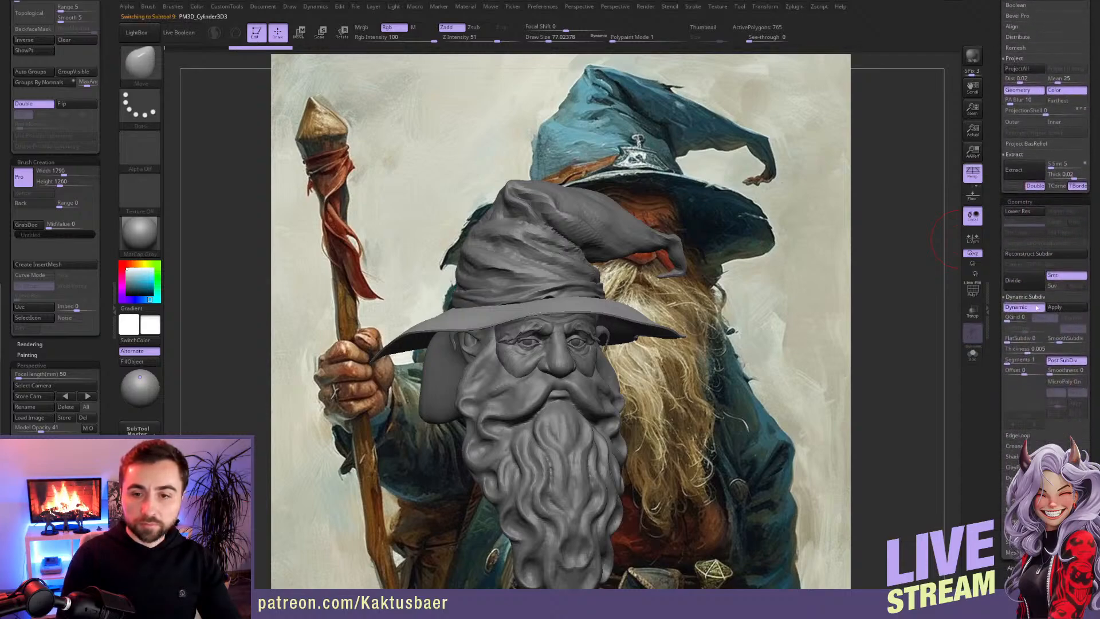
left_click(1060, 308)
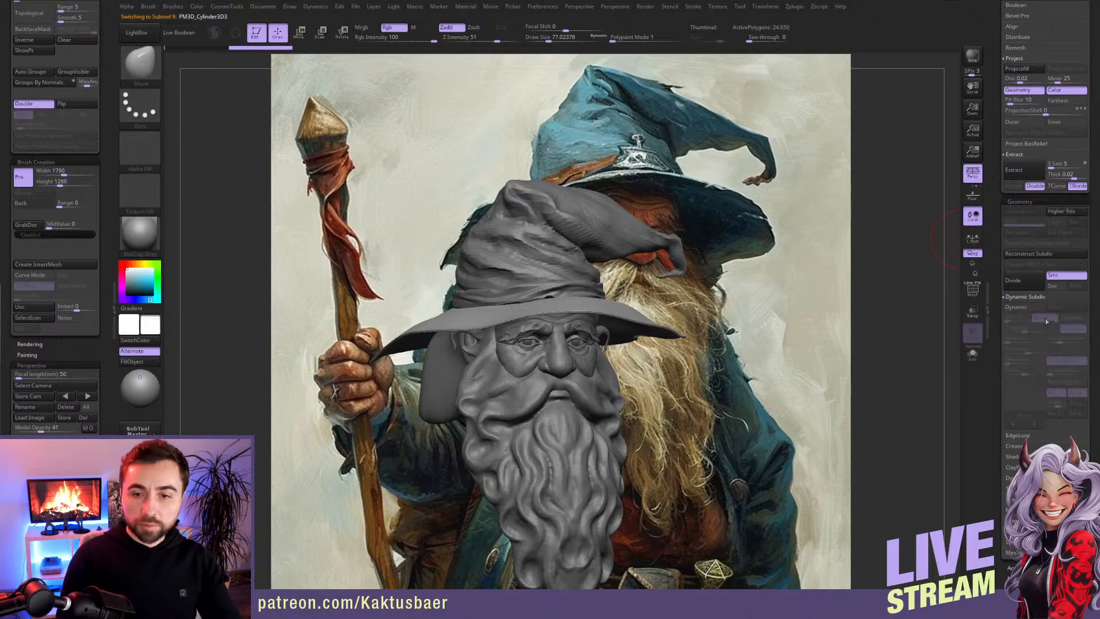
Step: Append a Cube3D as a new subtool and make it the active one
scroll(1011, 243, "up", 10)
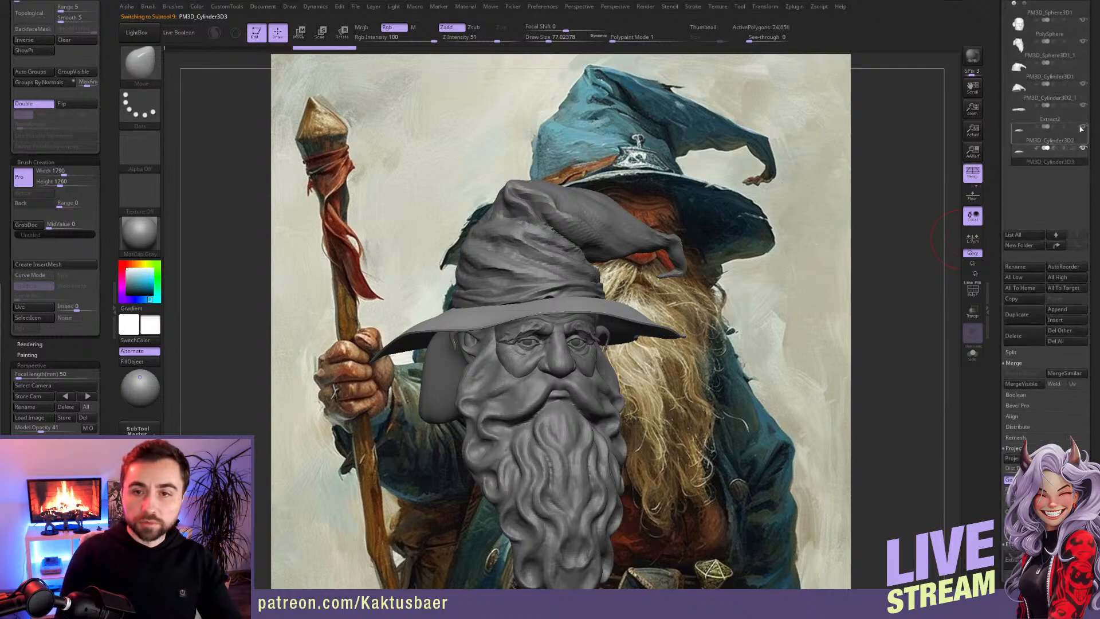
left_click_drag(996, 283, 996, 175)
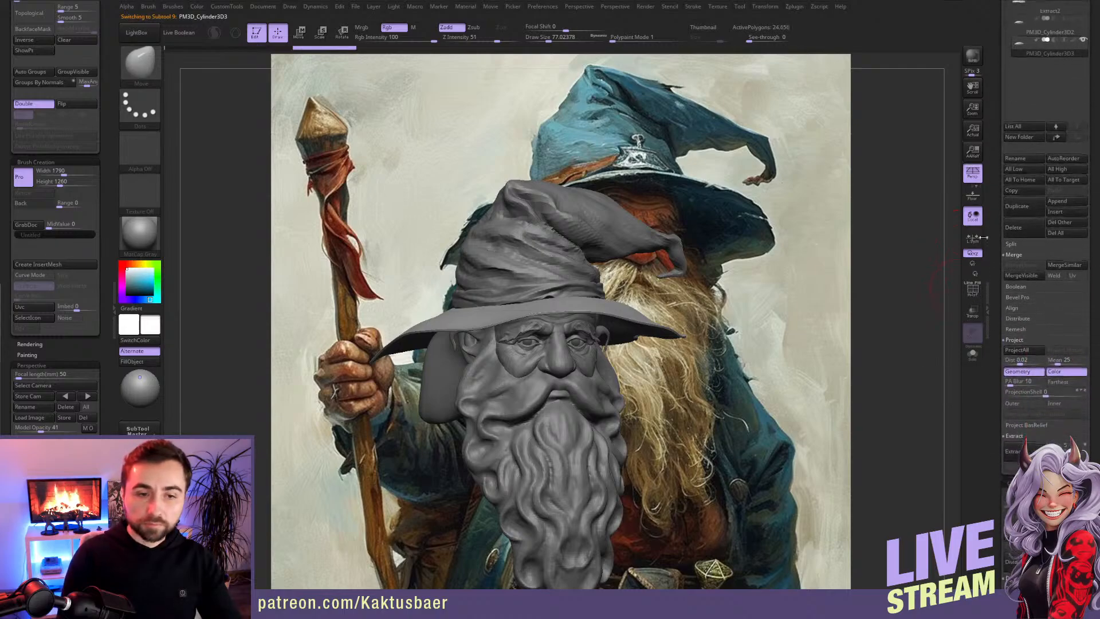
right_click_drag(940, 257, 953, 318, "ctrl")
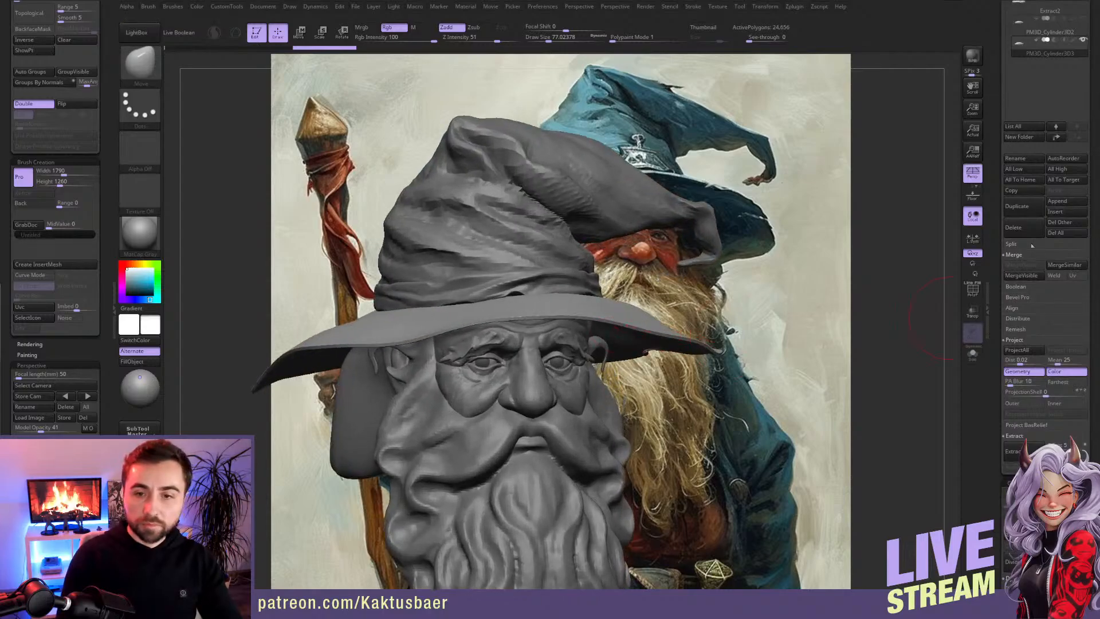
left_click(1067, 202)
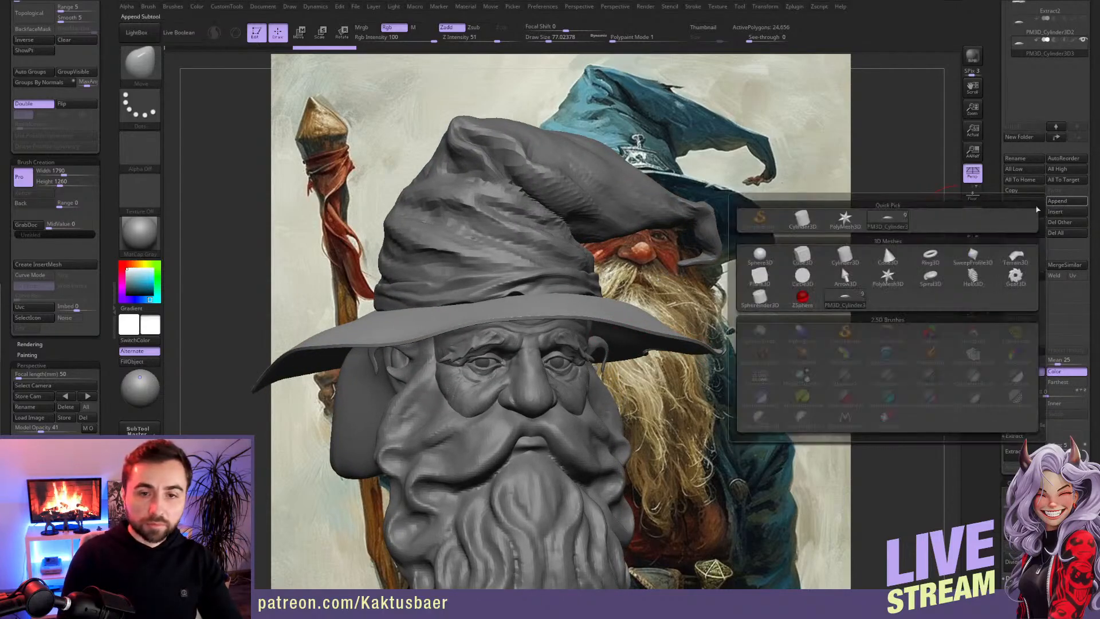
left_click(800, 255)
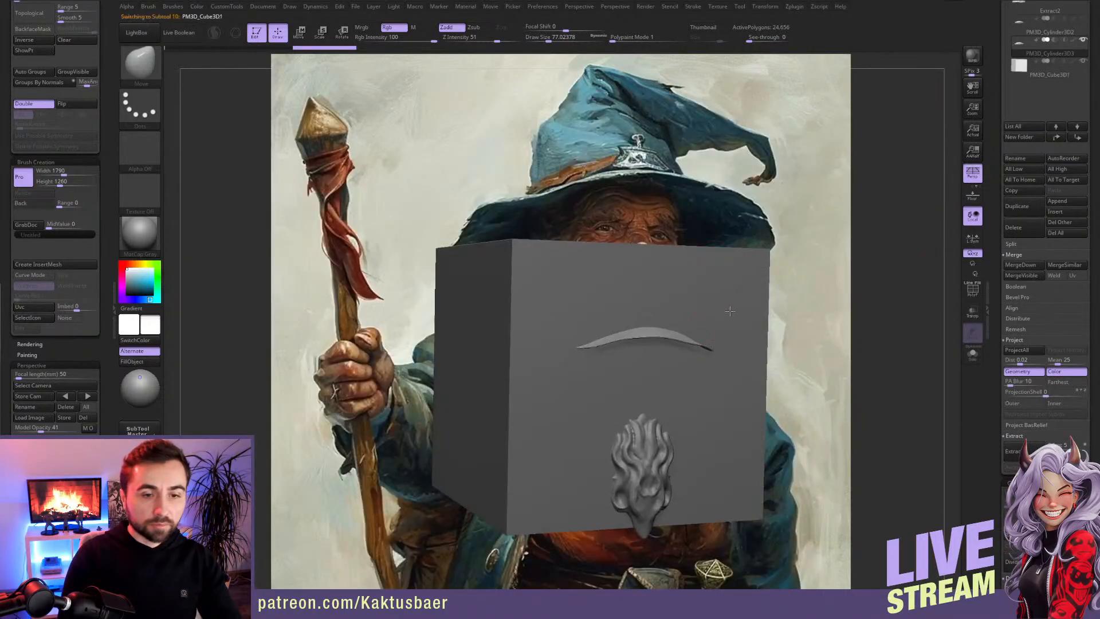
left_click(730, 311, "alt")
Step: Scale the new cube down to a small block by repeating the scale operation several times
mouse_move(730, 311)
right_mouse_down()
mouse_move(708, 427)
mouse_move(717, 310)
right_mouse_up()
right_click_drag(717, 310, 704, 356, "alt")
key("w")
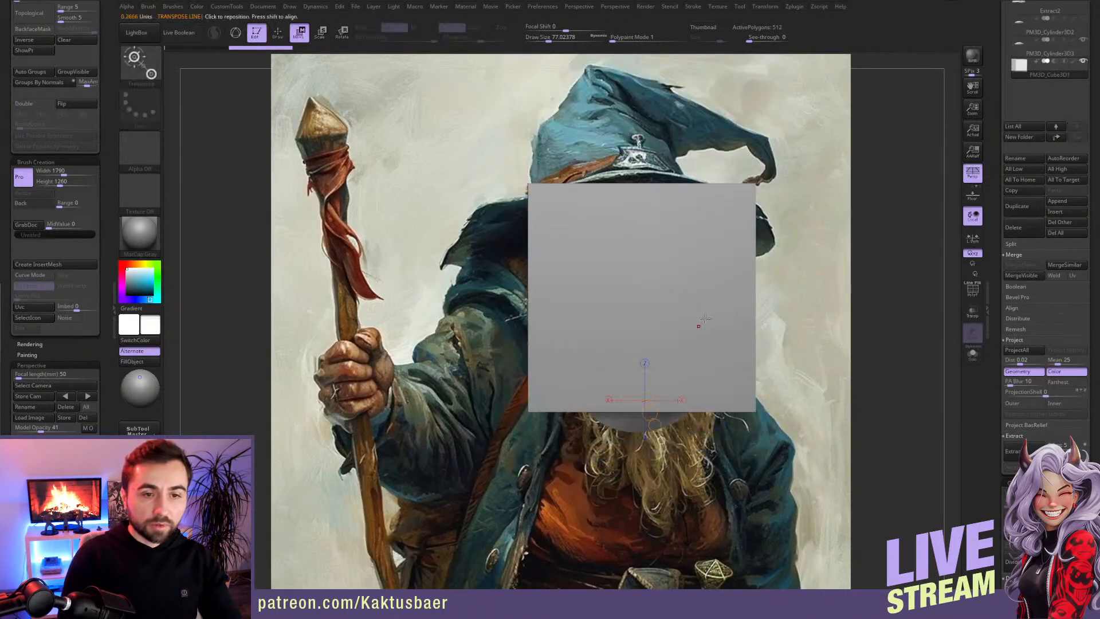
mouse_move(641, 271)
left_mouse_down()
mouse_move(641, 355)
mouse_move(644, 344)
left_mouse_up()
key("e")
key("1")
key("1")
key("1")
key("1")
key("1")
key("1")
key("1")
key("1")
key("1")
key("1")
key("1")
key("1")
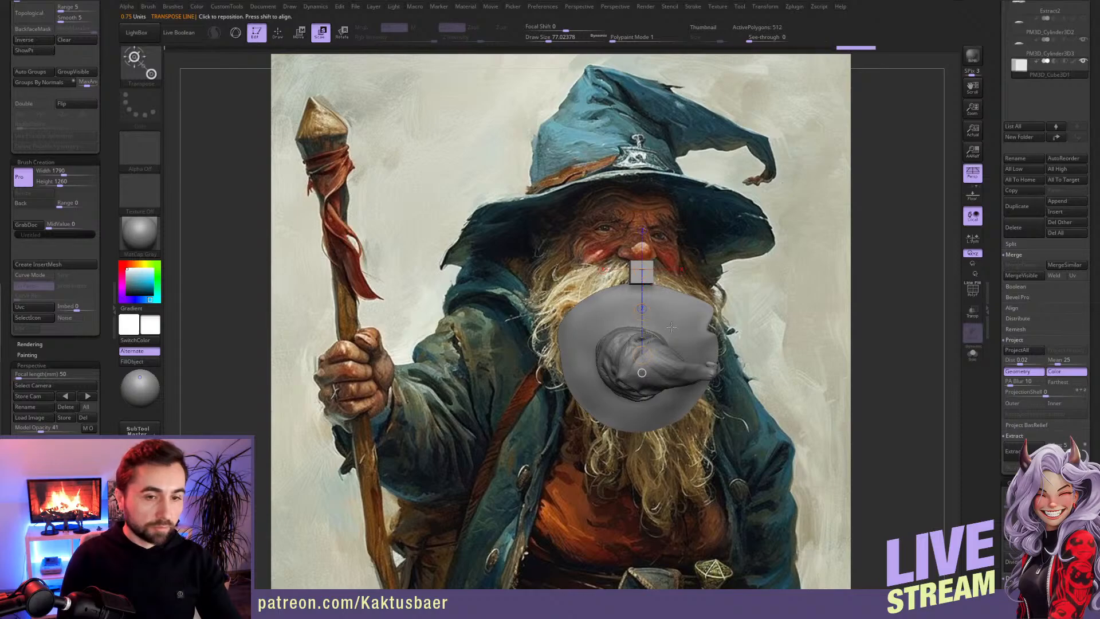
Step: Move the small cube to the brim's front edge, flatten it into a thin slab and angle it as a notch cutter
key("w")
left_click_drag(642, 312, 680, 352)
right_click_drag(612, 451, 634, 245, "alt")
left_click_drag(708, 251, 708, 355, "shift")
left_click_drag(708, 303, 708, 445, "shift")
right_click_drag(701, 388, 685, 418, "alt")
mouse_move(708, 242)
left_mouse_down()
mouse_move(670, 285)
mouse_move(622, 313)
mouse_move(673, 256)
mouse_move(673, 266)
mouse_move(668, 247)
left_mouse_up()
key("r")
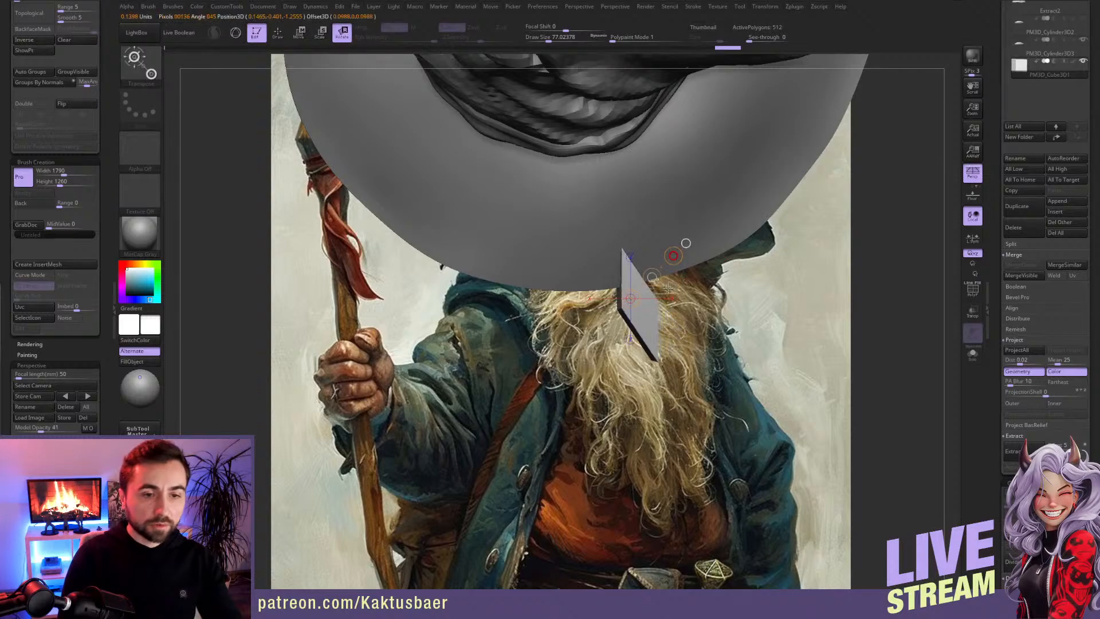
key("q")
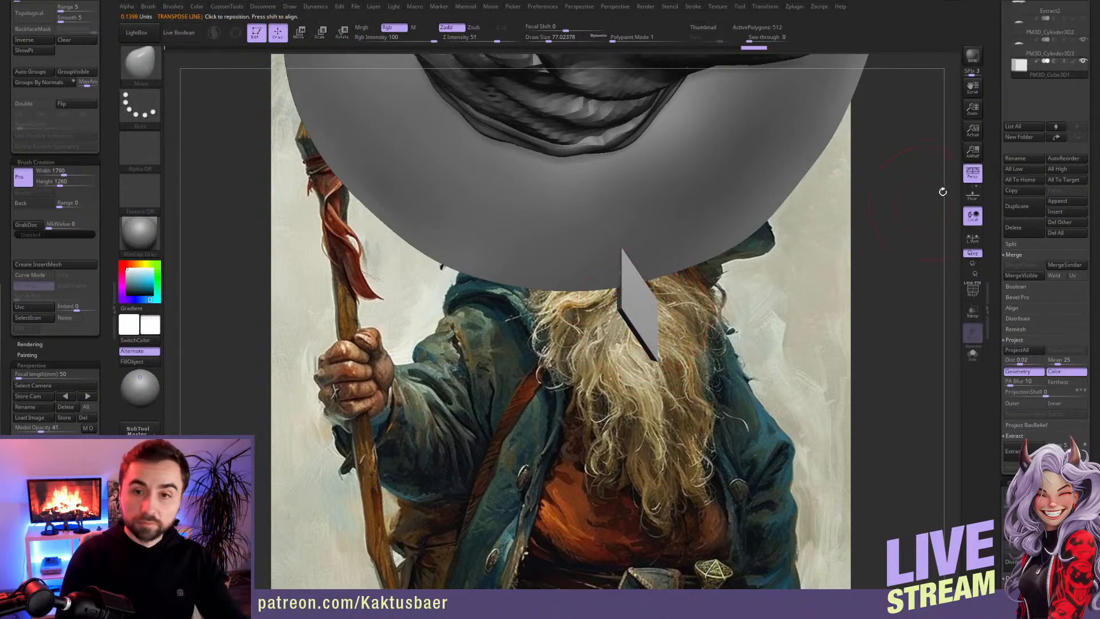
Step: Create a subtool folder holding the brim and the cube, and set the cube to subtract from the brim
scroll(1008, 274, "up", 5)
scroll(1008, 275, "down", 2)
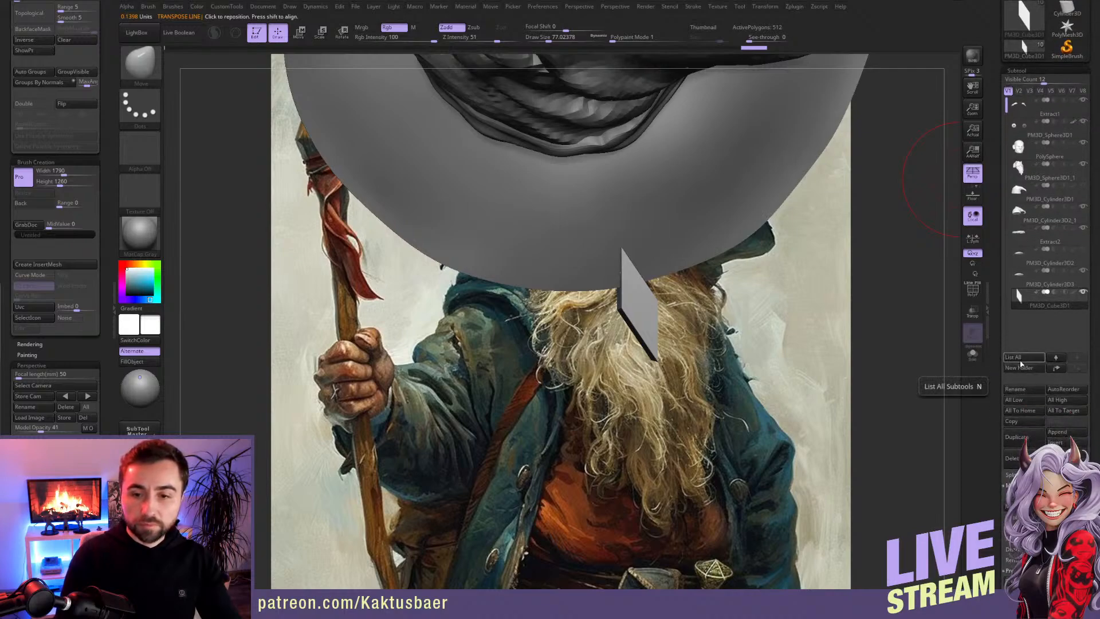
left_click(1019, 367)
key("Return")
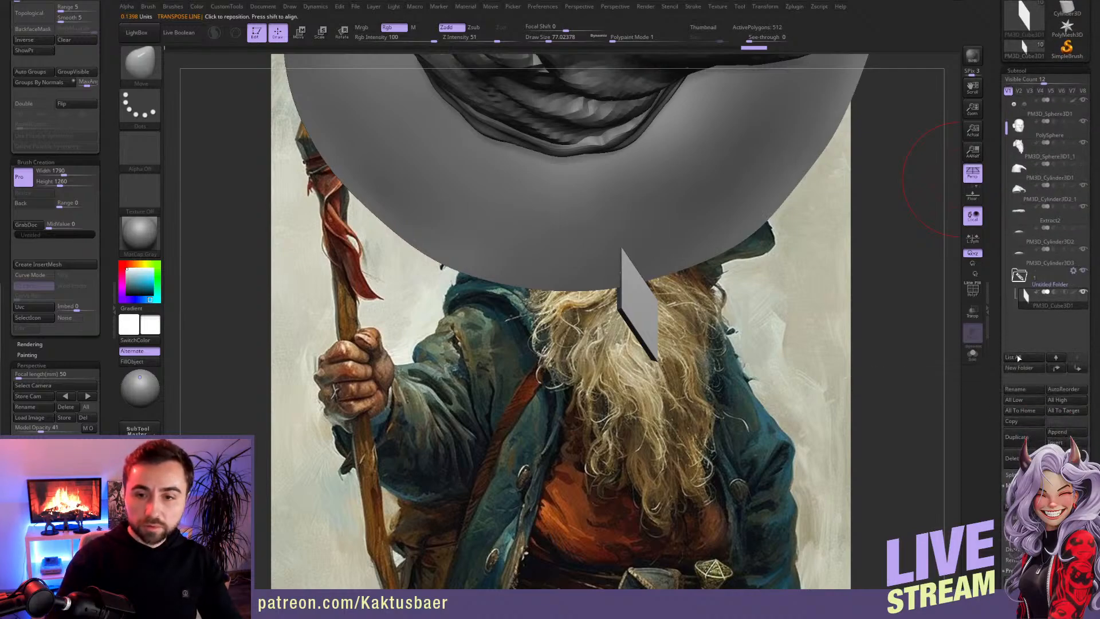
key("Up")
key("ctrl+shift+Down")
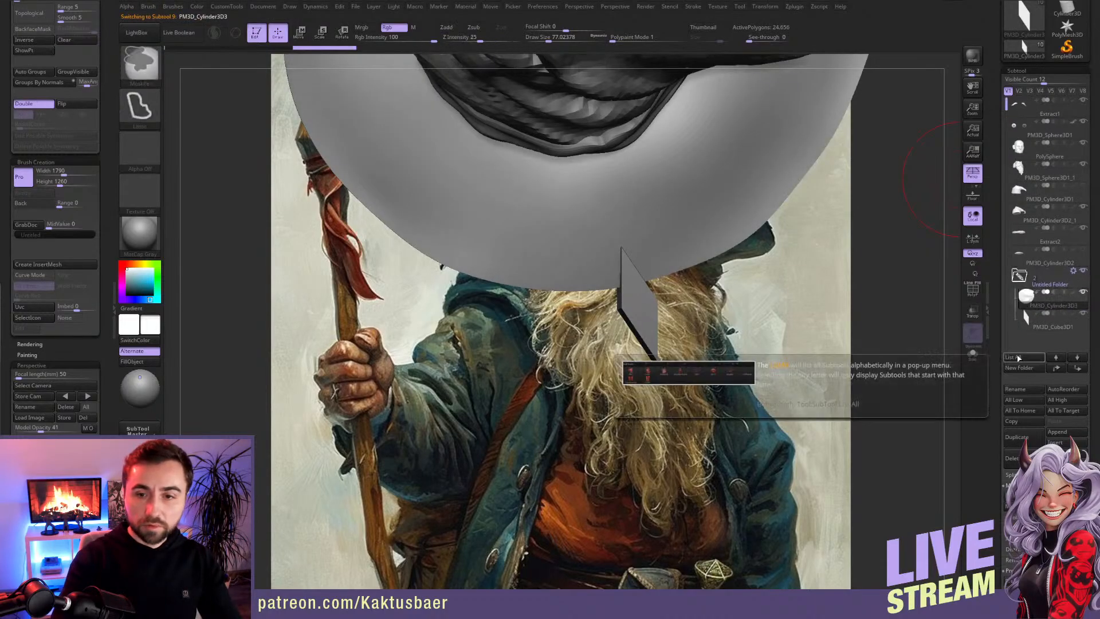
left_click(1054, 313)
Step: Preview the cutter's front notch in the brim with Live Boolean and turn the preview off again
right_click_drag(676, 315, 699, 207)
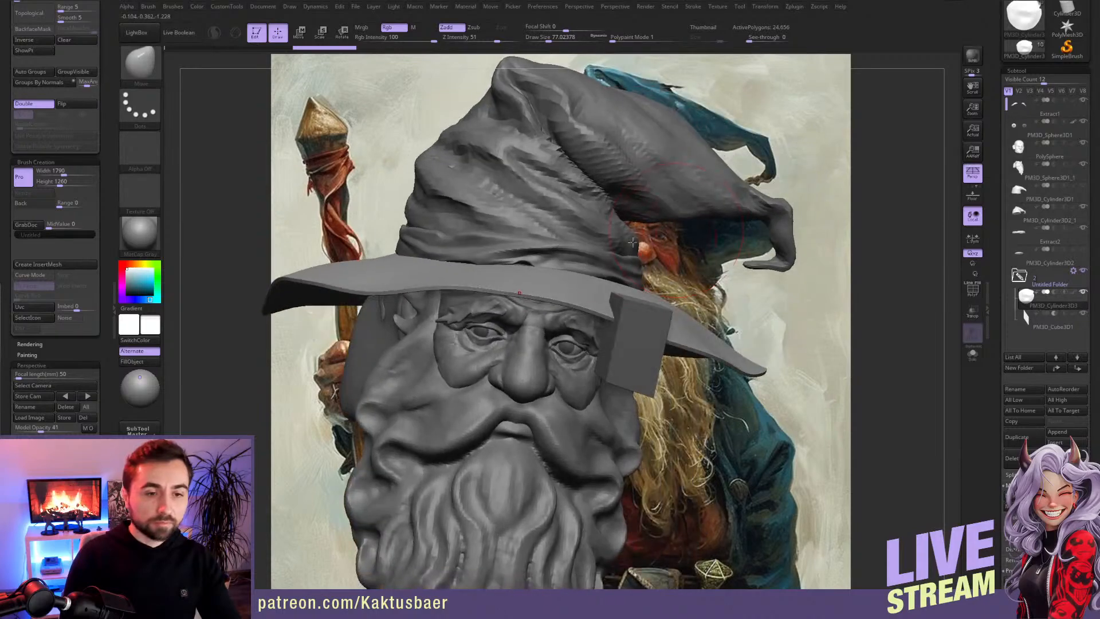
left_click(187, 35)
right_click_drag(687, 346, 654, 351)
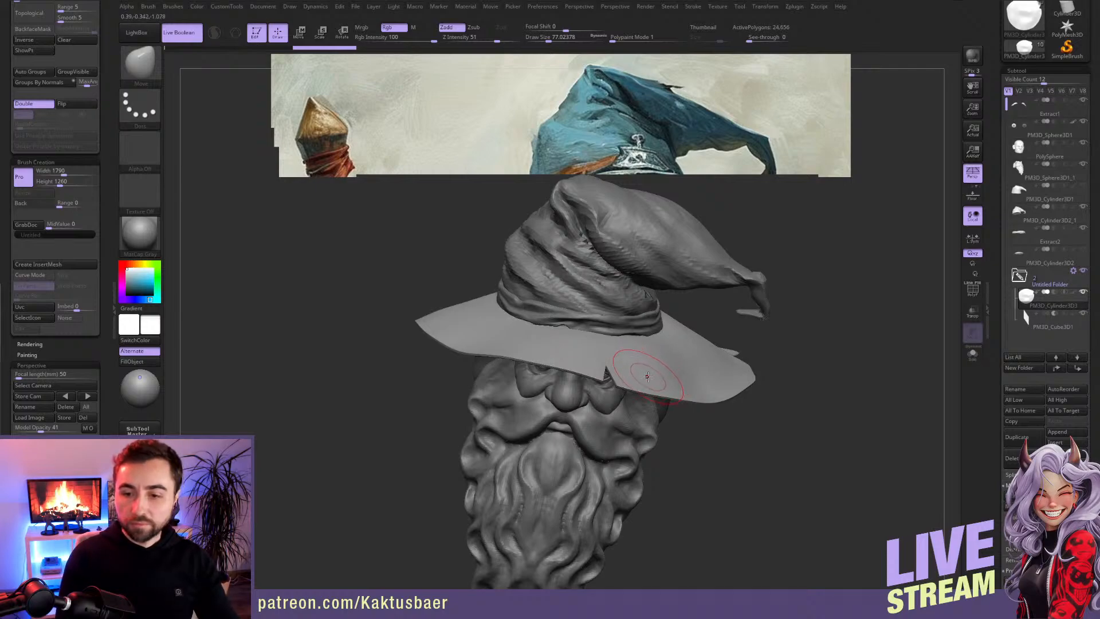
right_click_drag(618, 376, 615, 409)
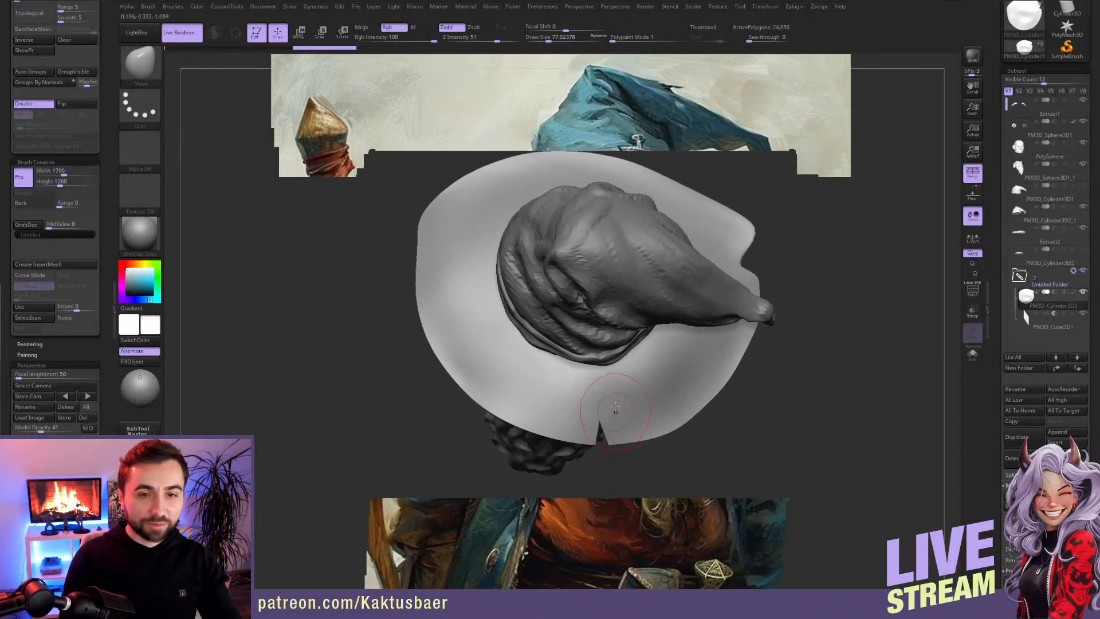
left_click(178, 32)
mouse_move(564, 380)
right_mouse_down()
mouse_move(611, 429)
mouse_move(646, 395)
right_mouse_up()
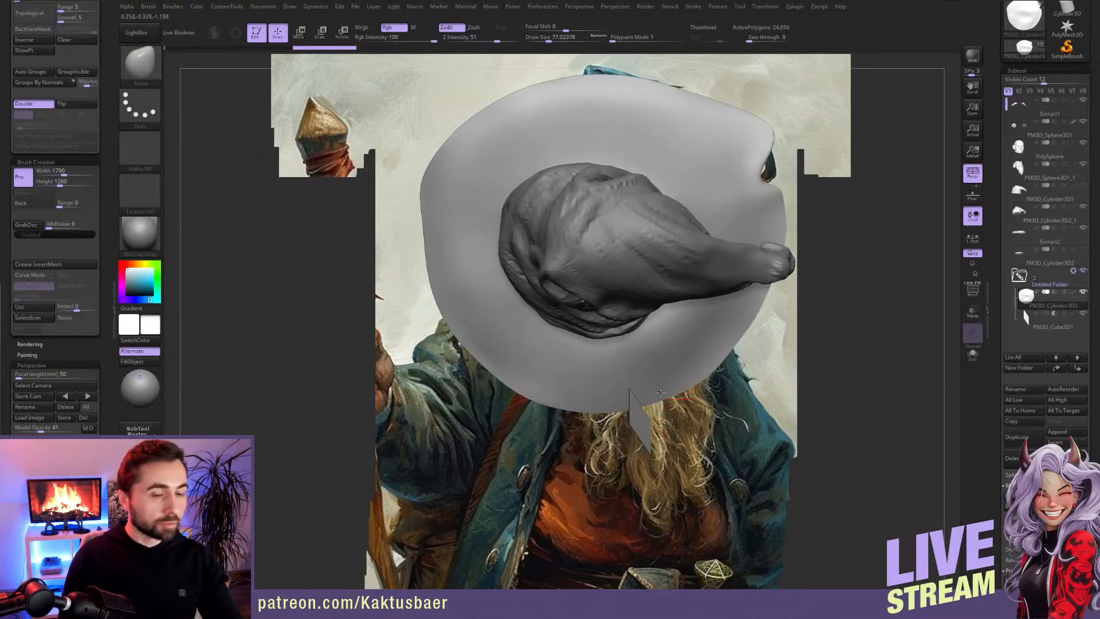
Step: Duplicate the cutter twice along the brim's edge, moving and rotating each copy to form further notches
left_click(1041, 319)
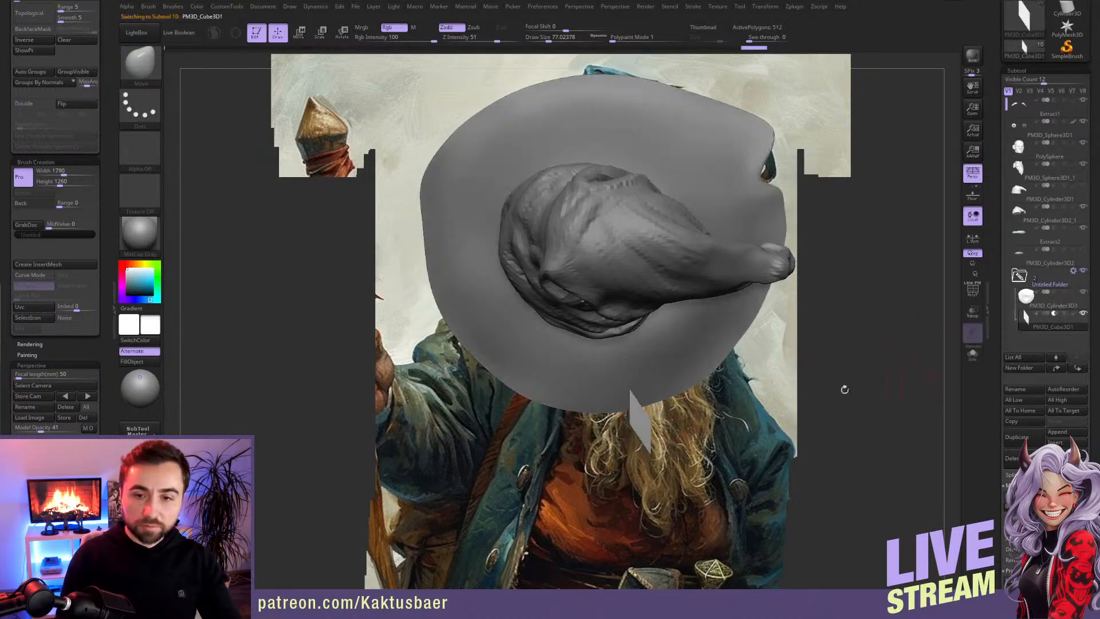
key("w")
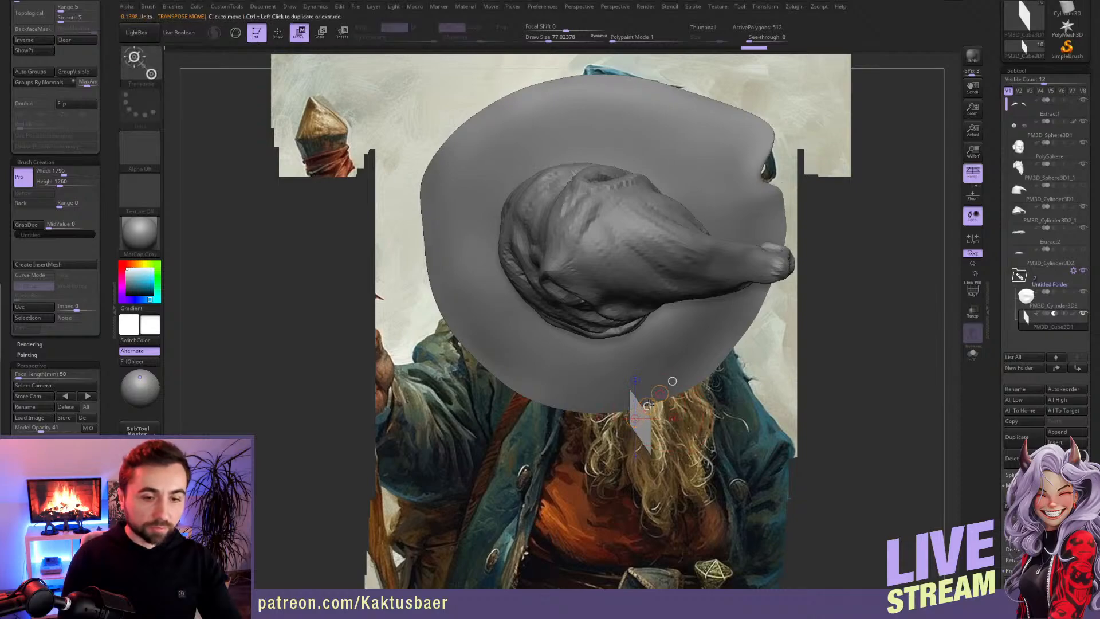
mouse_move(646, 403)
left_mouse_down("ctrl")
mouse_move(729, 367)
mouse_move(723, 314)
mouse_move(706, 358)
mouse_move(678, 334)
left_mouse_up("ctrl")
key("r")
key("w")
mouse_move(716, 371)
left_mouse_down()
mouse_move(729, 376)
mouse_move(488, 377)
mouse_move(433, 323)
mouse_move(500, 281)
mouse_move(432, 283)
mouse_move(433, 302)
mouse_move(423, 288)
left_mouse_up()
key("r")
key("w")
key("q")
right_click_drag(573, 452, 583, 312)
Step: Inspect the three brim notches with Live Boolean, switch the preview off and hide the cutter subtool
left_click(183, 34)
mouse_move(433, 238)
right_mouse_down()
mouse_move(564, 359)
mouse_move(560, 376)
right_mouse_up()
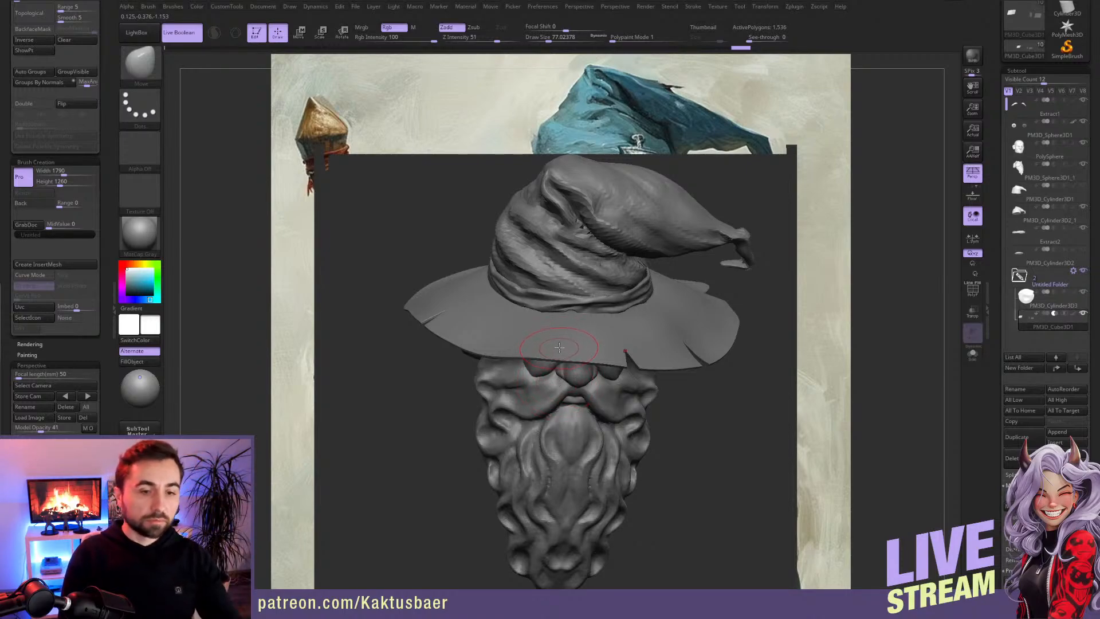
mouse_move(608, 363)
right_mouse_down()
mouse_move(601, 293)
mouse_move(599, 312)
right_mouse_up()
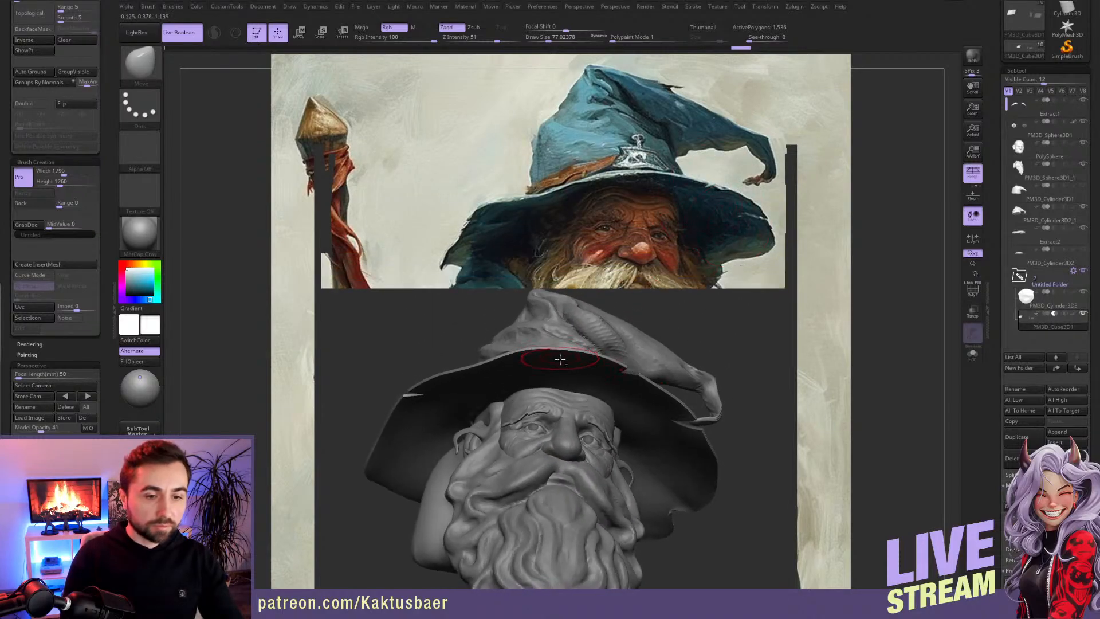
left_click(561, 367, "alt")
key("alt+s")
right_click_drag(560, 368, 607, 289, "ctrl")
key("alt+s")
left_click(182, 32)
left_click(1083, 292)
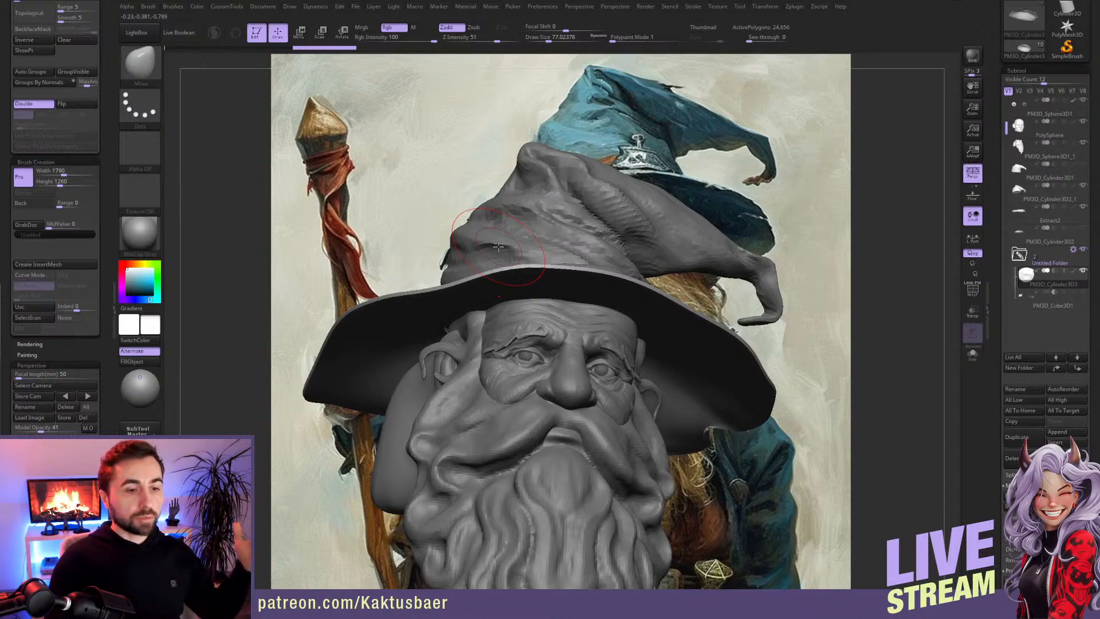
Step: Select the beard subtool and adjust the moustache around the mouth with the Move brush, reducing the draw size to about 31
right_click_drag(567, 316, 578, 340)
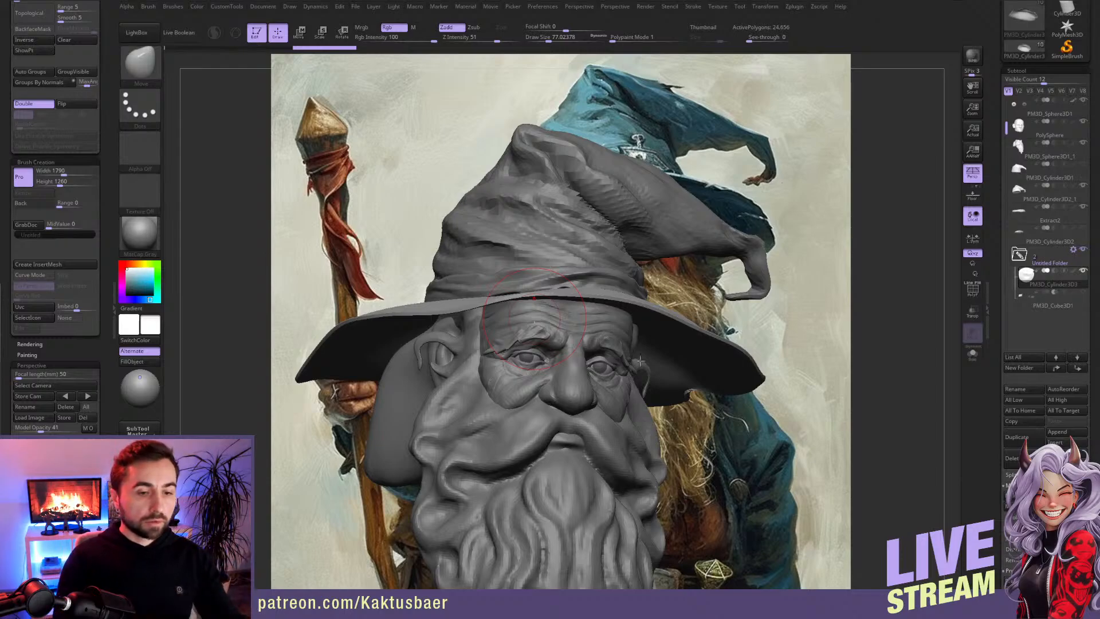
right_click_drag(581, 435, 558, 362, "alt")
left_click(545, 371, "alt")
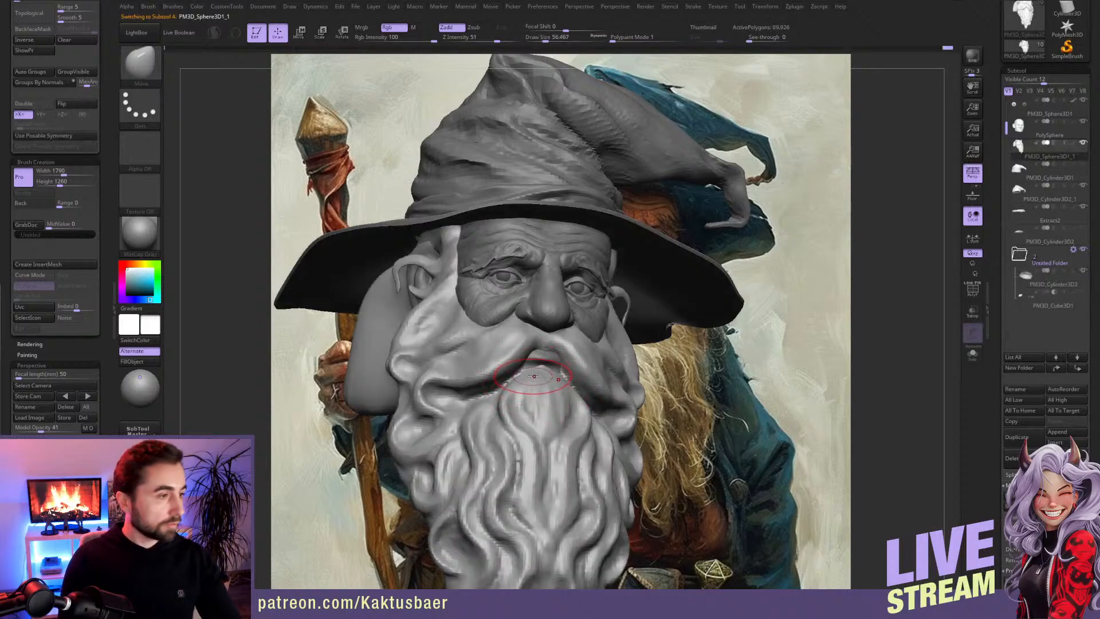
key("s")
left_click(533, 376)
key("s")
left_click_drag(534, 372, 530, 372)
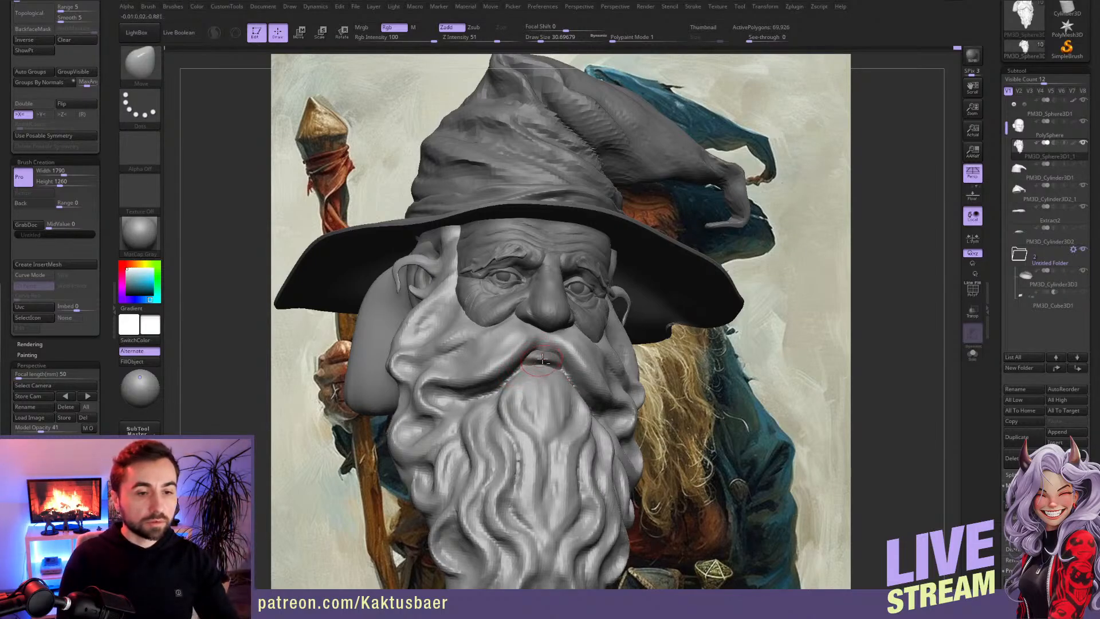
left_click(537, 356, "alt")
right_click_drag(537, 356, 545, 350, "ctrl")
key("bracketleft")
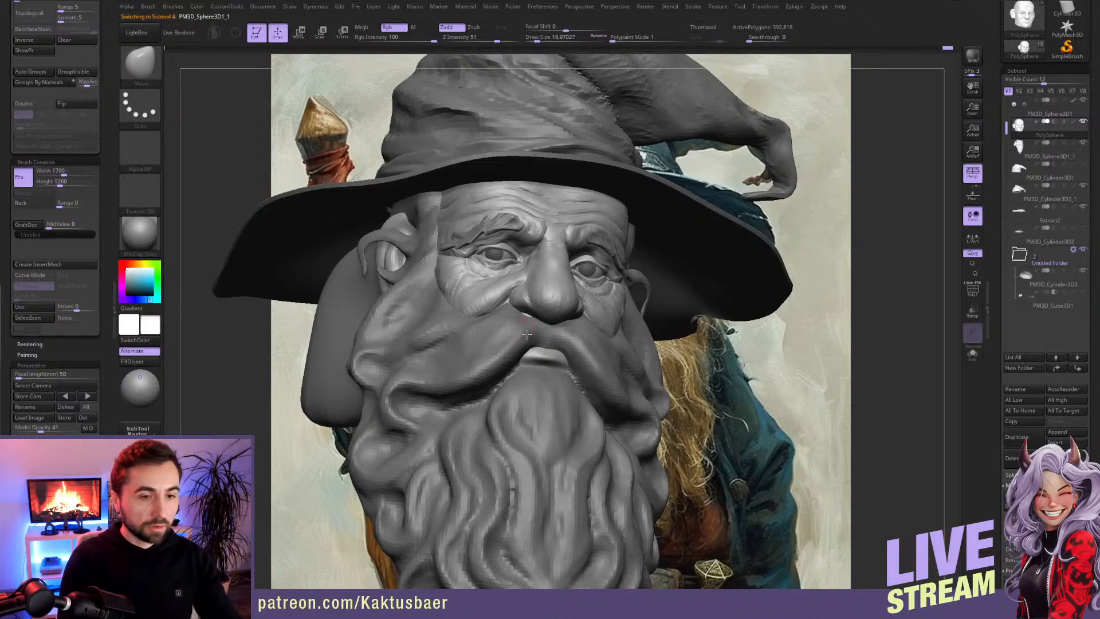
key("bracketright")
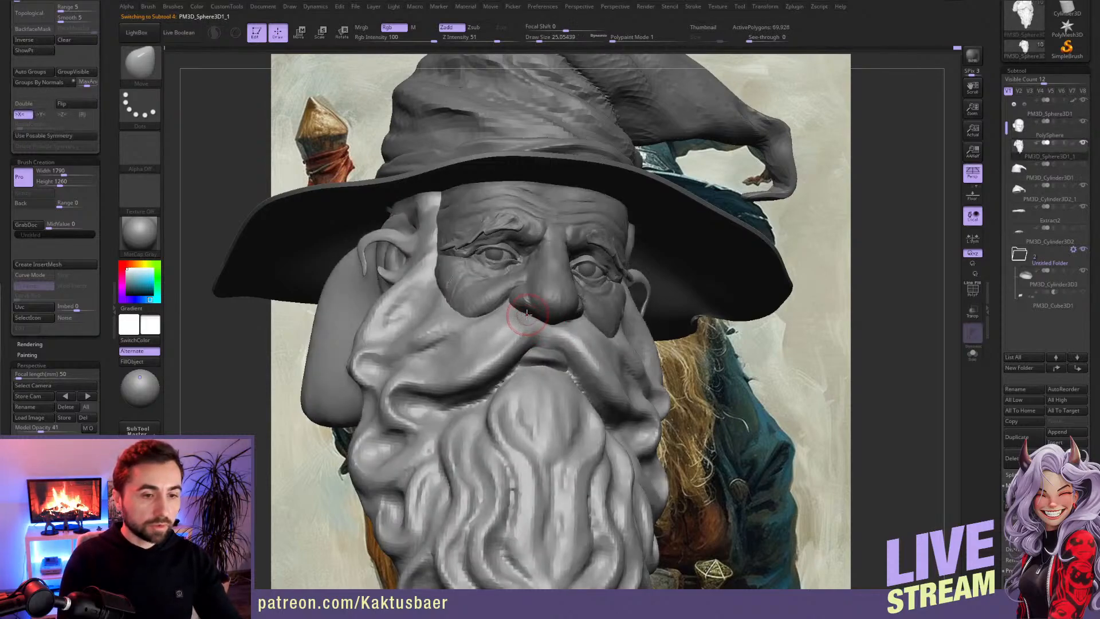
left_click(544, 349, "alt")
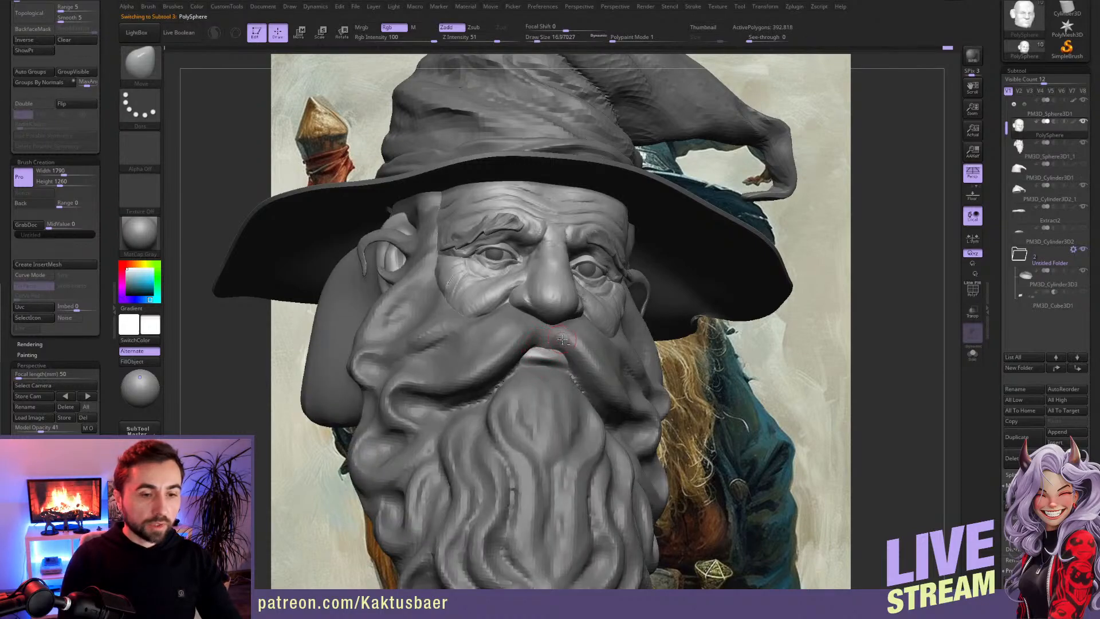
Step: Activate the head subtool and build up the visible lower lip with the Clay Buildup brush at draw size about 17
left_click(559, 343, "alt")
key("b")
key("d")
key("s")
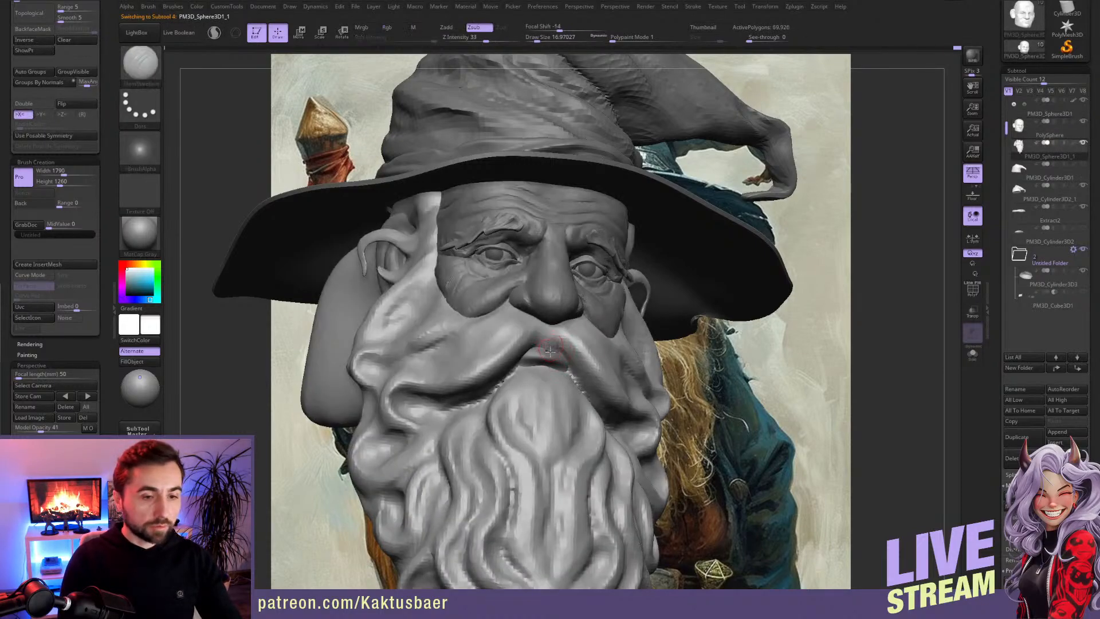
key("b")
key("c")
key("b")
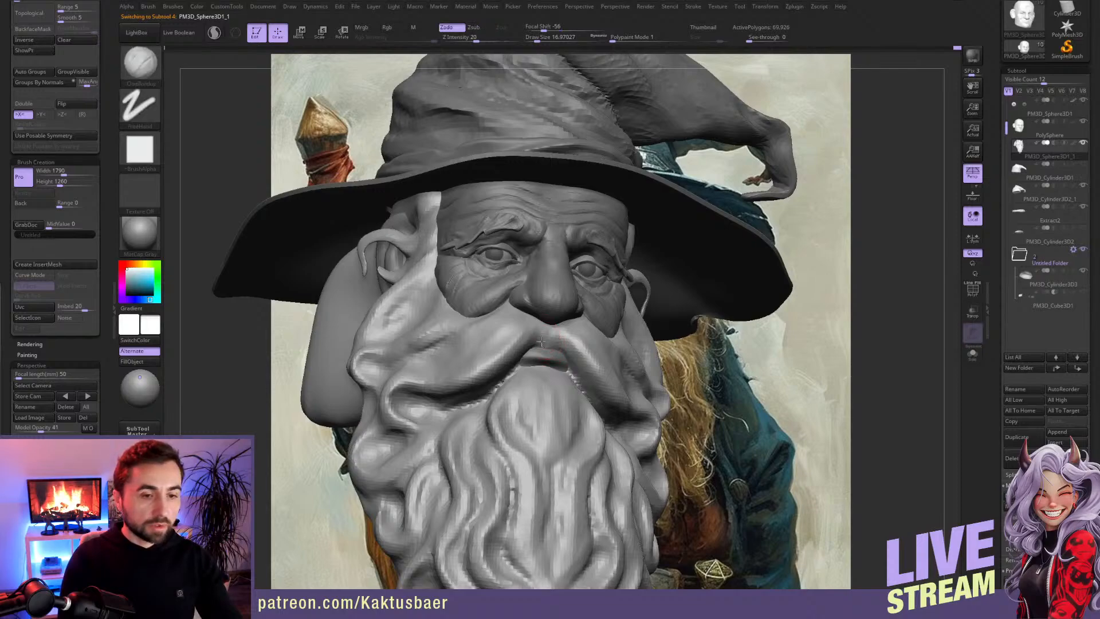
left_click(539, 368, "alt")
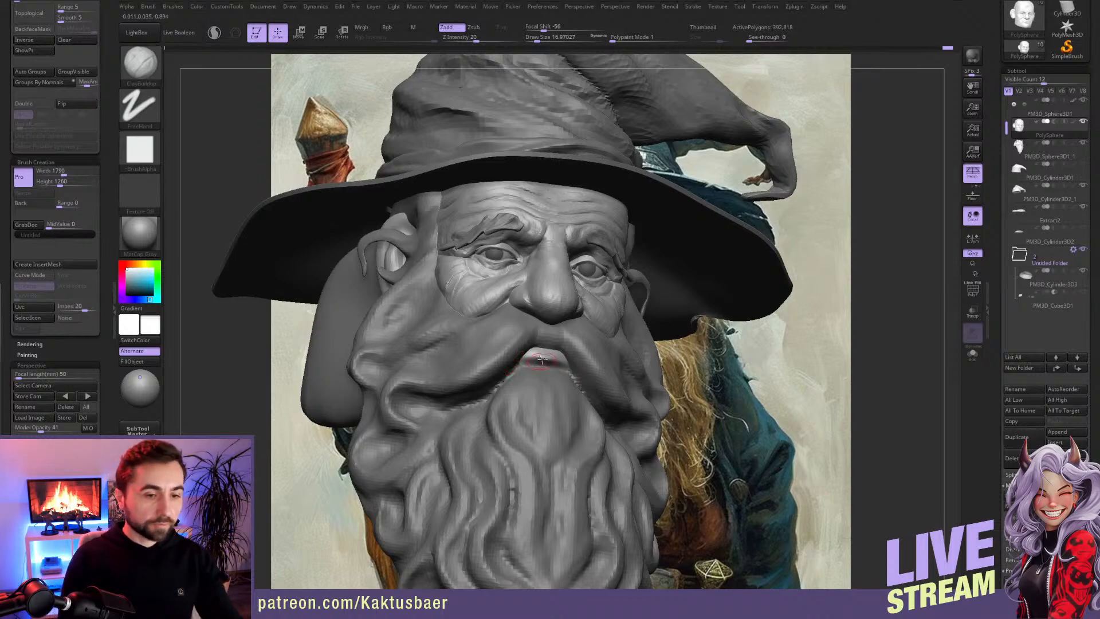
mouse_move(541, 365)
right_mouse_down("ctrl")
mouse_move(543, 380)
mouse_move(540, 372)
right_mouse_up("ctrl")
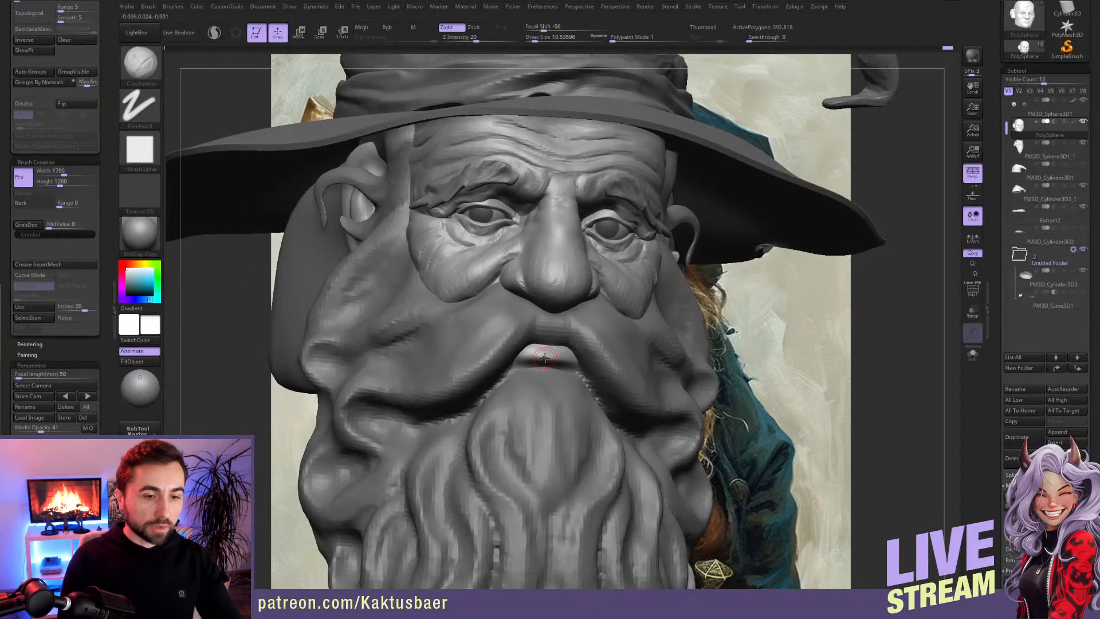
Step: Turn on X symmetry and define the lip edges with Dam Standard at draw size about 7 and Clay Buildup
key("b")
key("d")
key("s")
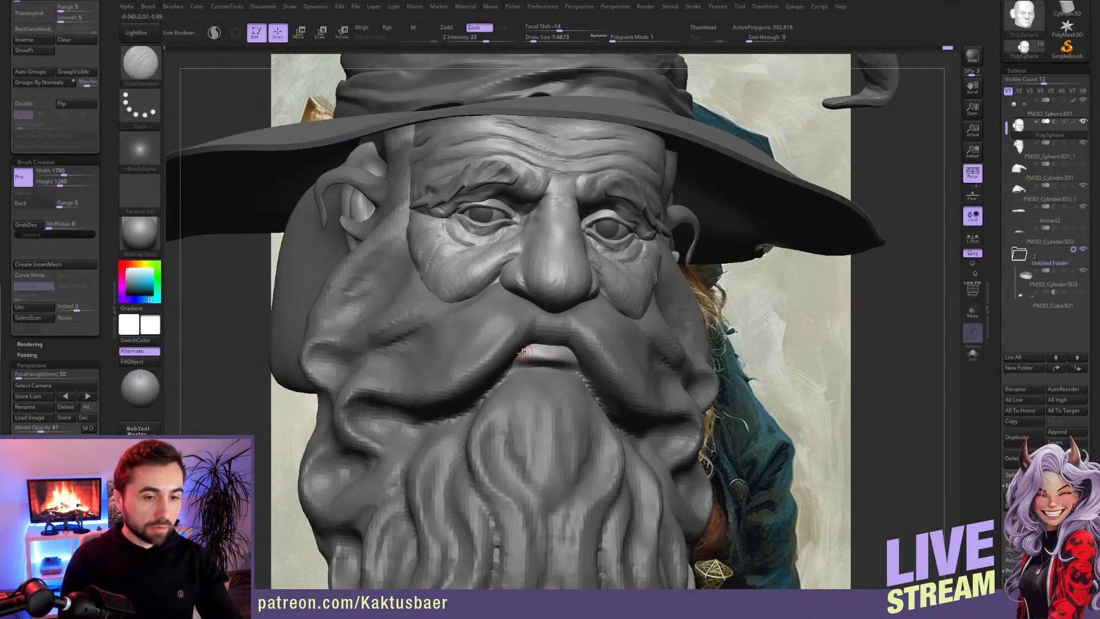
key("x")
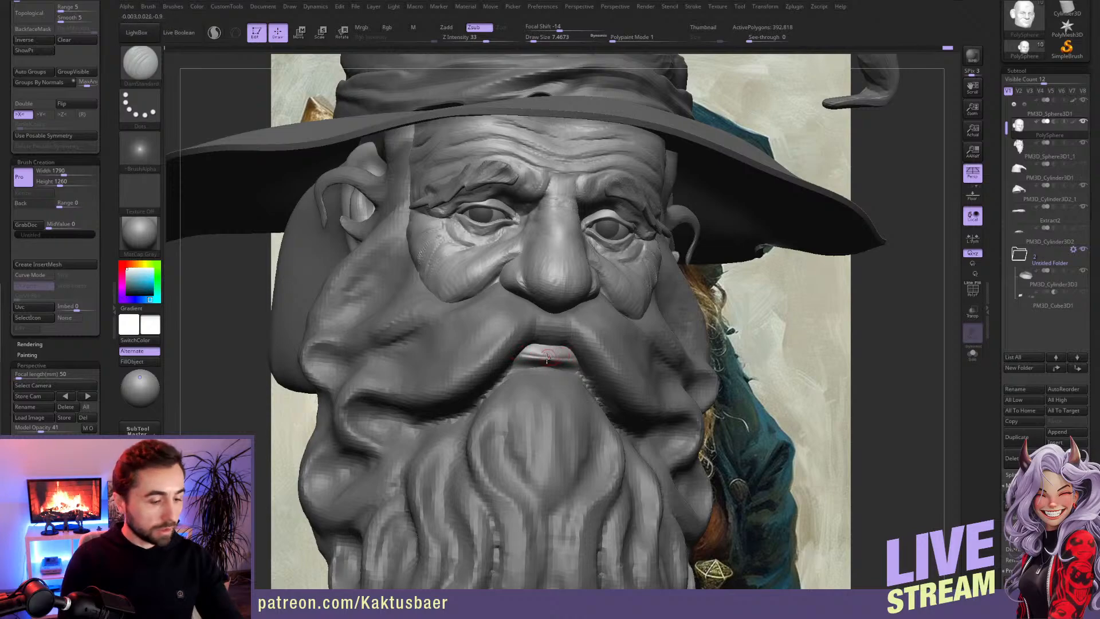
key("b")
key("c")
key("b")
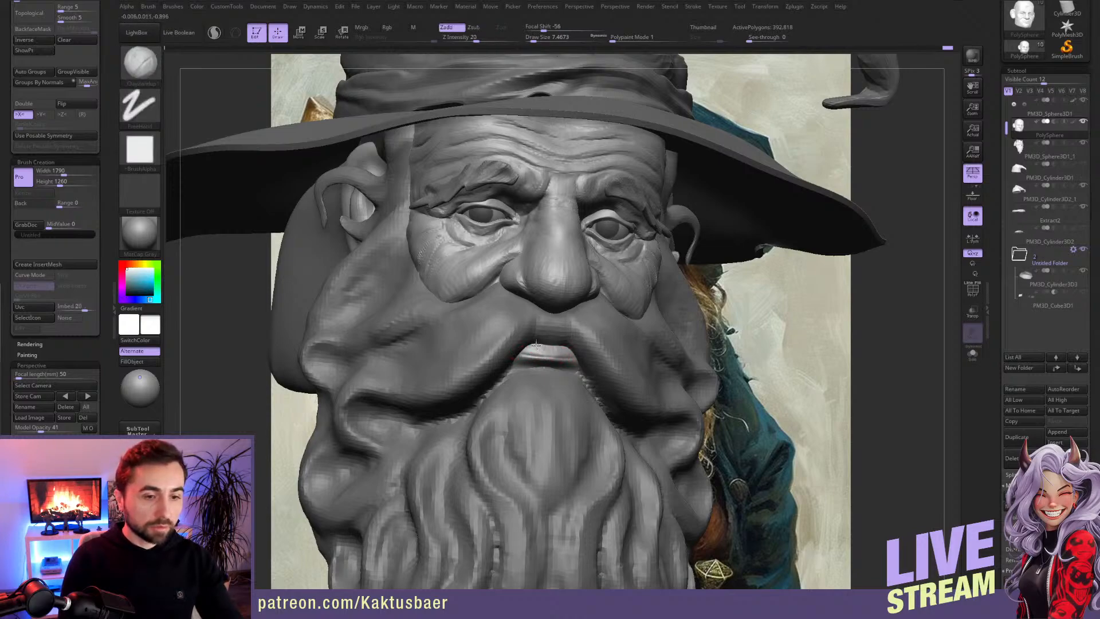
key("bracketright")
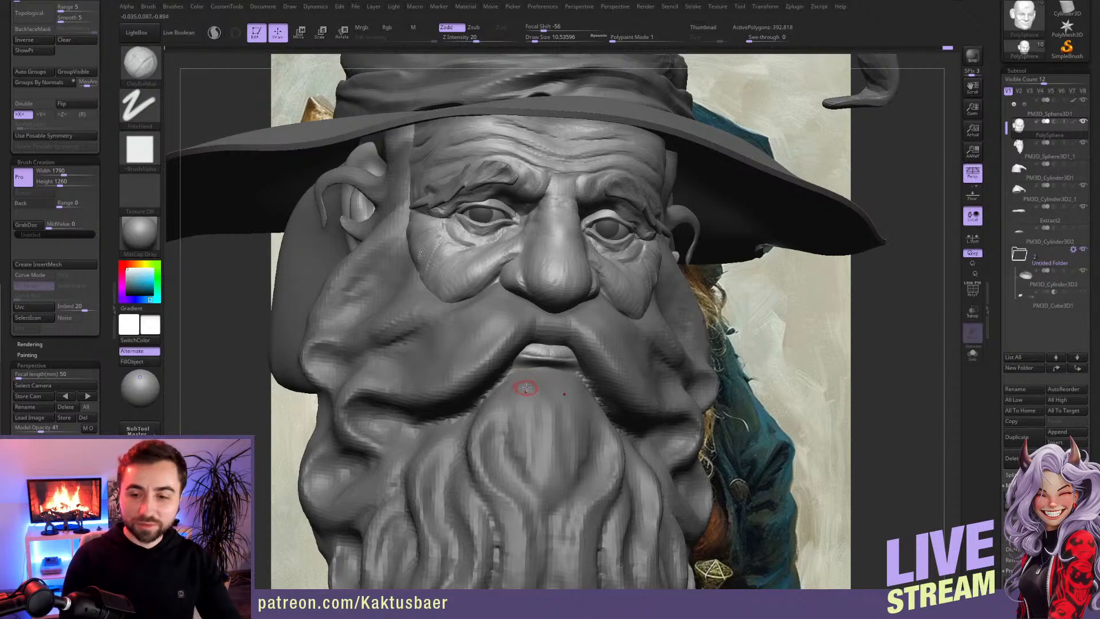
Step: Isolate the head, add volume to the lower lip and carve the crease along its edge with the Dam Standard brush
key("alt+shift+s")
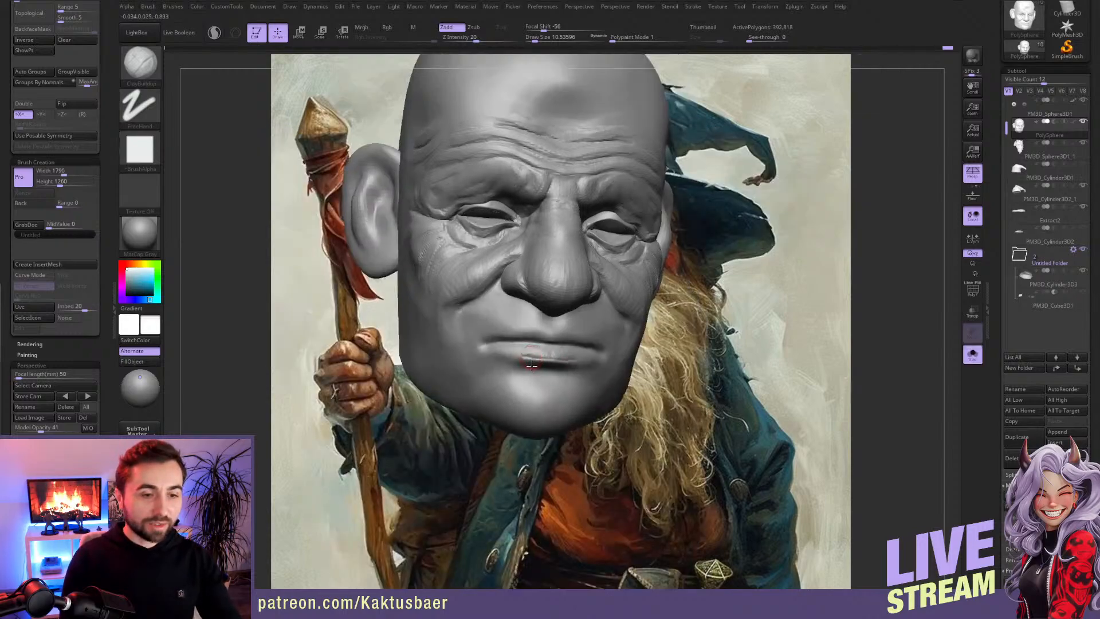
right_click_drag(531, 365, 556, 395, "ctrl")
right_click_drag(582, 356, 494, 356)
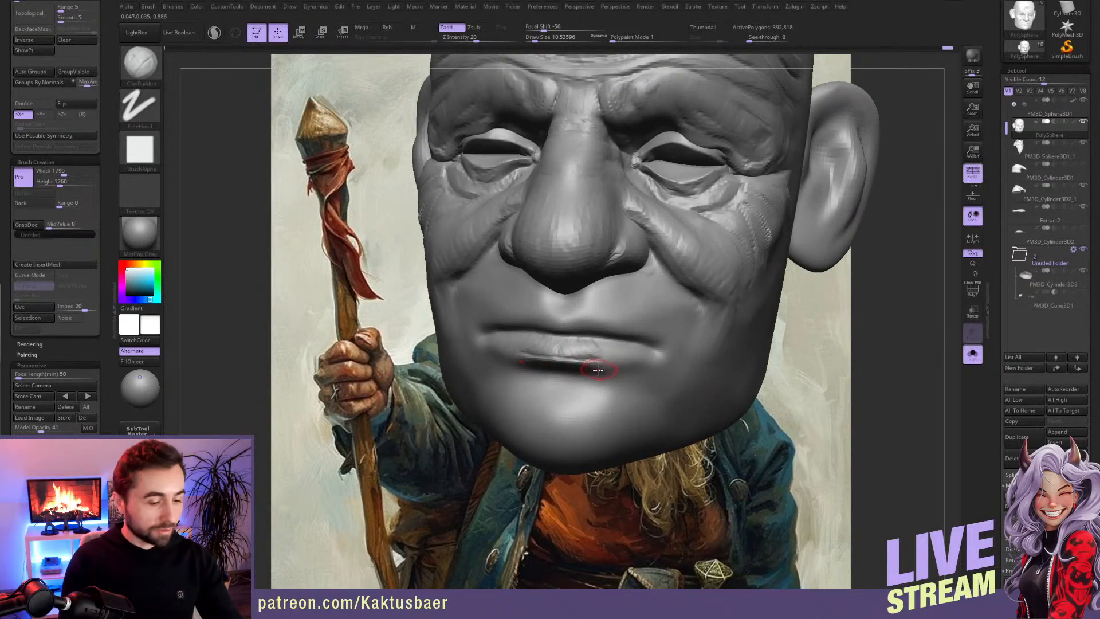
key("b")
key("s")
key("t")
left_click_drag(629, 354, 645, 348)
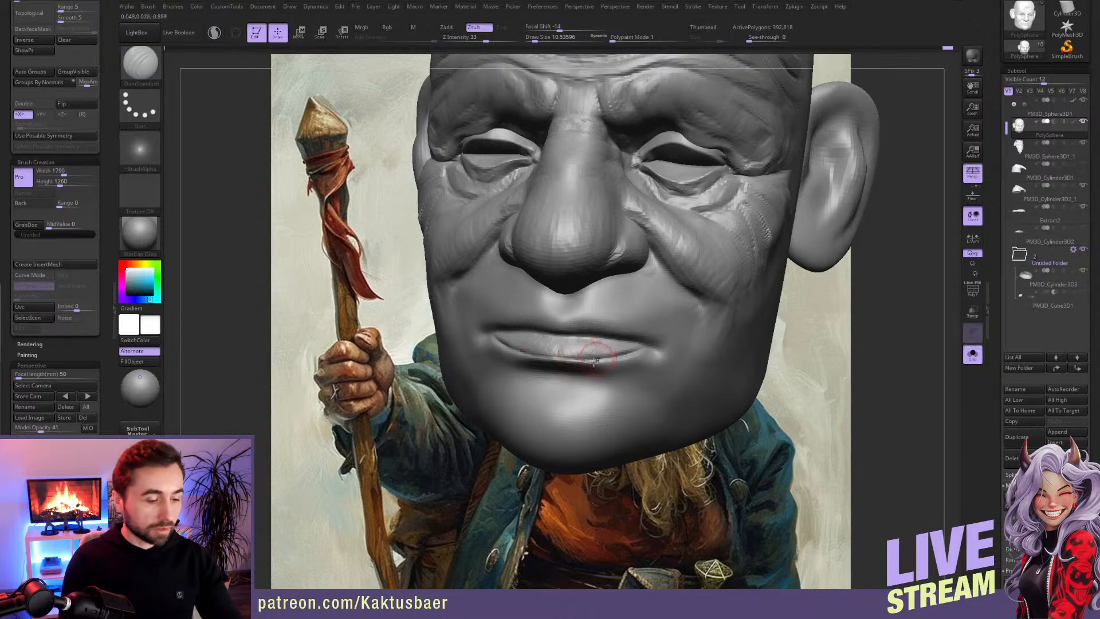
Step: Show all subtools again and refine the lower lip between moustache and beard with Clay Buildup at draw size about 7
key("b")
key("c")
key("b")
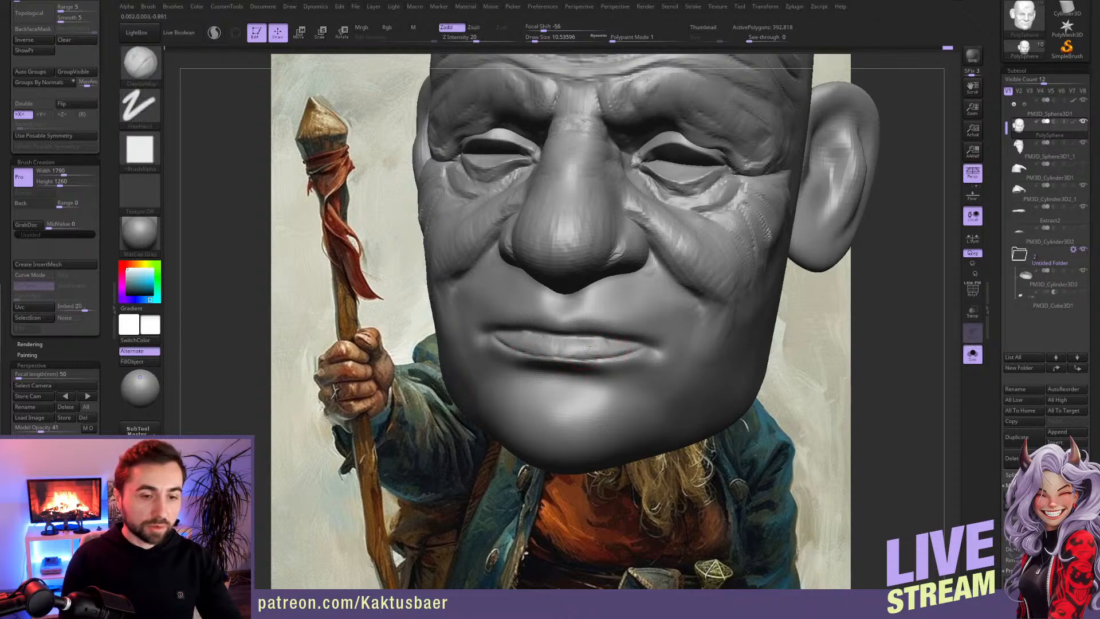
key("alt+s")
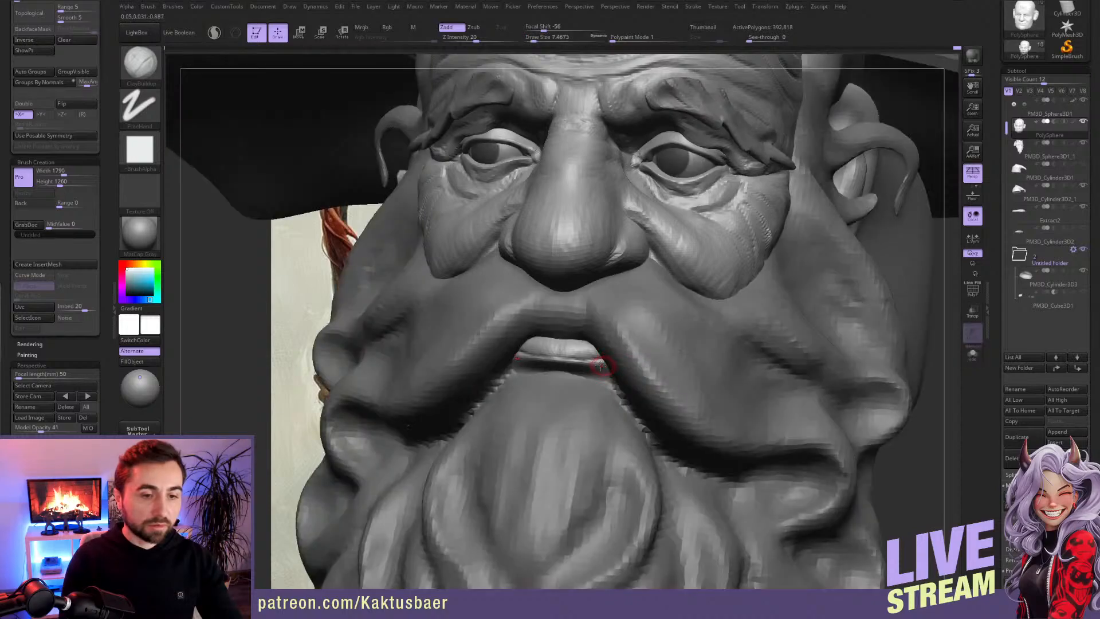
right_click_drag(570, 366, 605, 378)
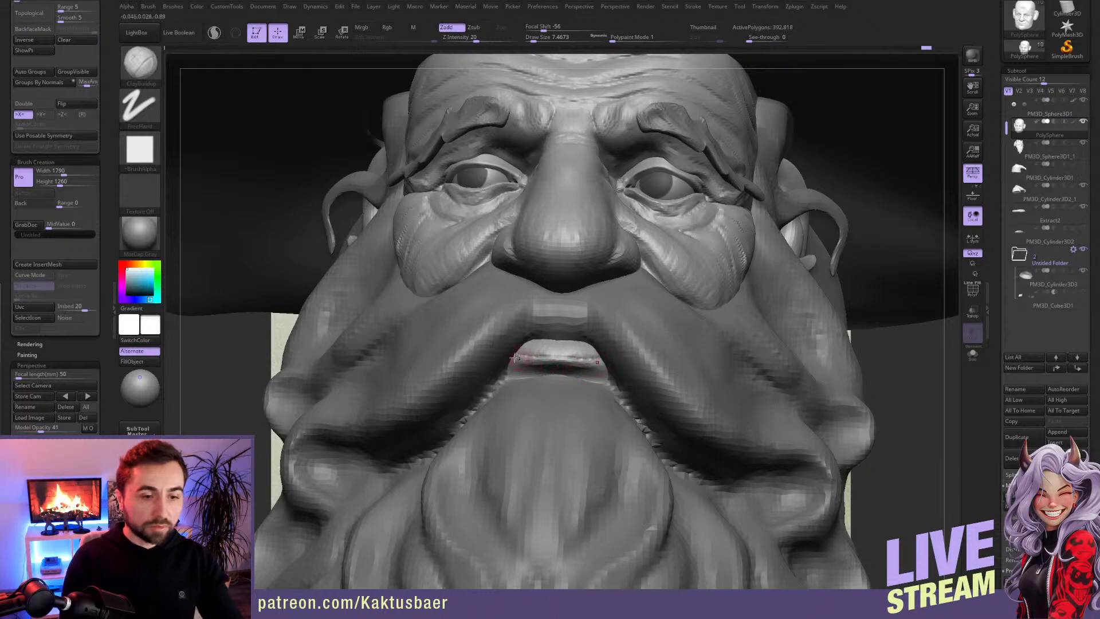
right_click_drag(526, 383, 534, 382)
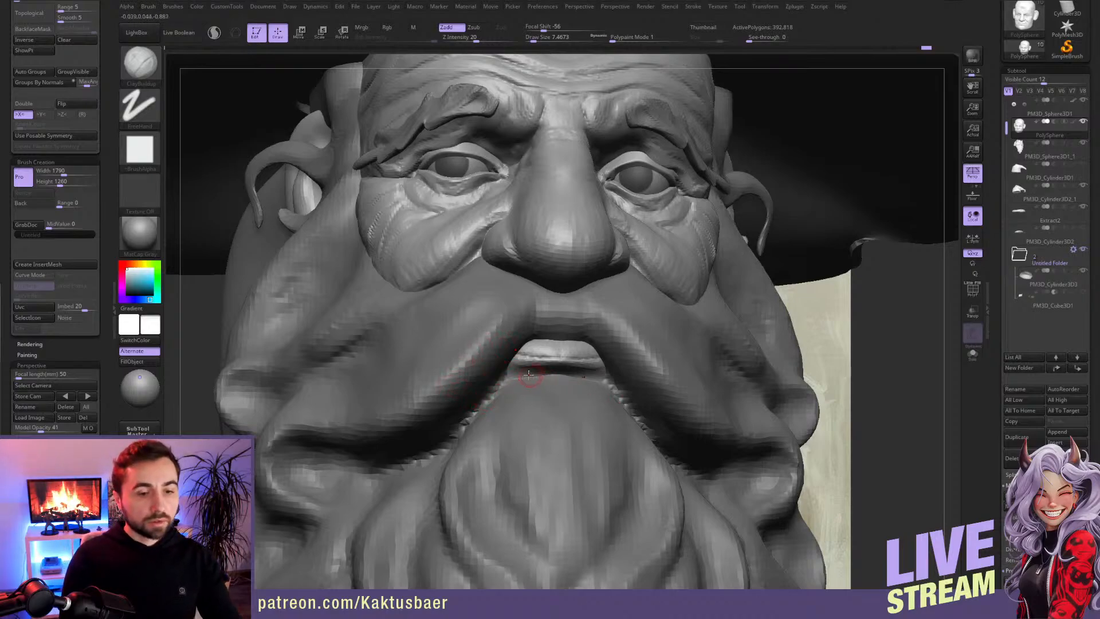
Step: Isolate the head and carve the crease under the lower lip and around the mouth corners with Dam Standard at draw size about 13
key("alt+s")
right_click_drag(521, 370, 493, 366)
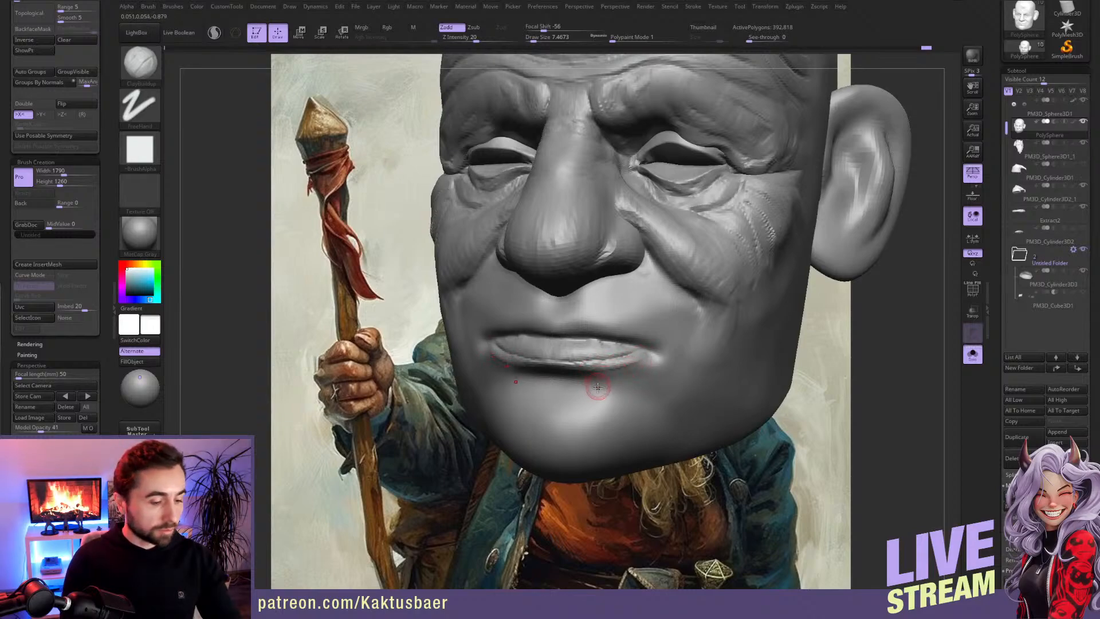
key("b")
key("d")
key("s")
left_click_drag(550, 374, 604, 394)
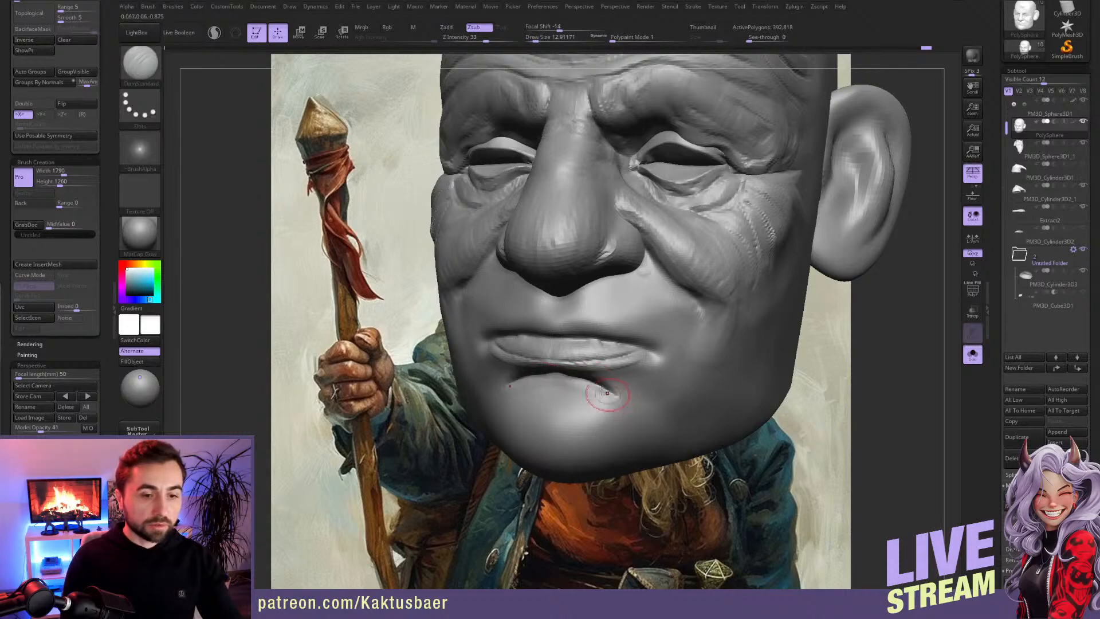
key("ctrl+z")
right_click_drag(573, 396, 559, 375)
left_click_drag(559, 374, 634, 403)
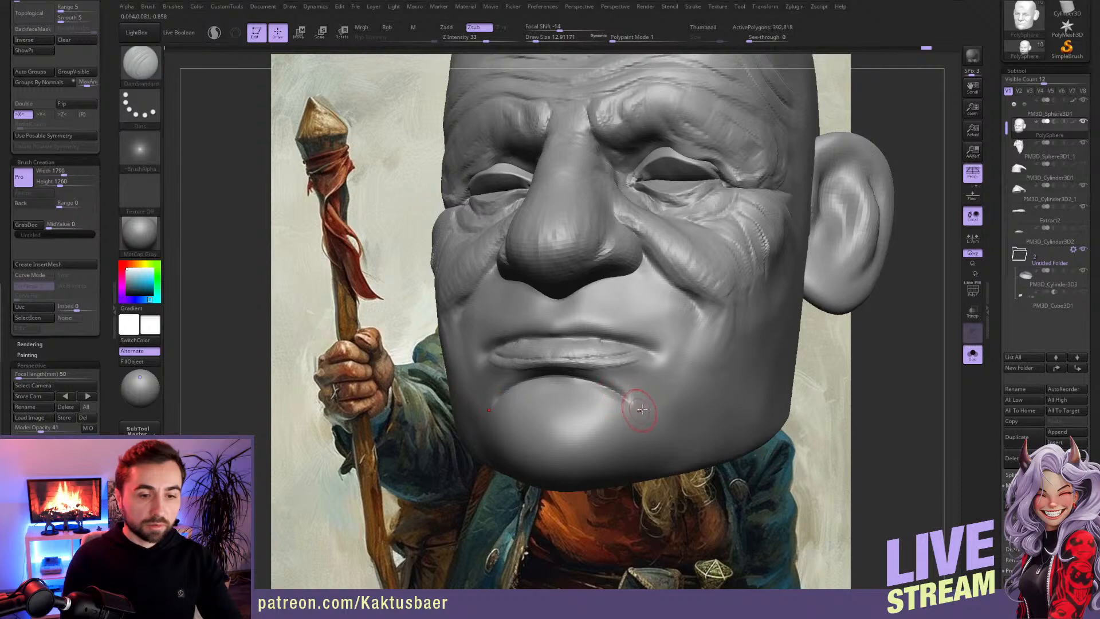
mouse_move(646, 352)
left_mouse_down()
mouse_move(658, 361)
mouse_move(646, 415)
left_mouse_up()
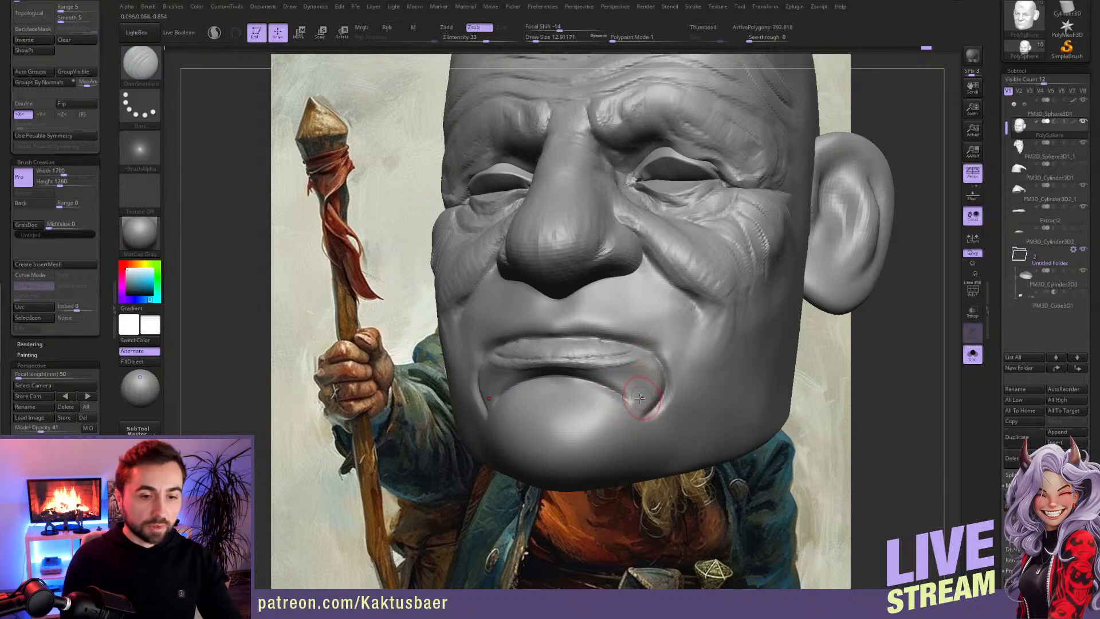
Step: Fill out the area beside the mouth corners with Clay Buildup at draw size about 13 and show all subtools again
key("b")
key("c")
key("b")
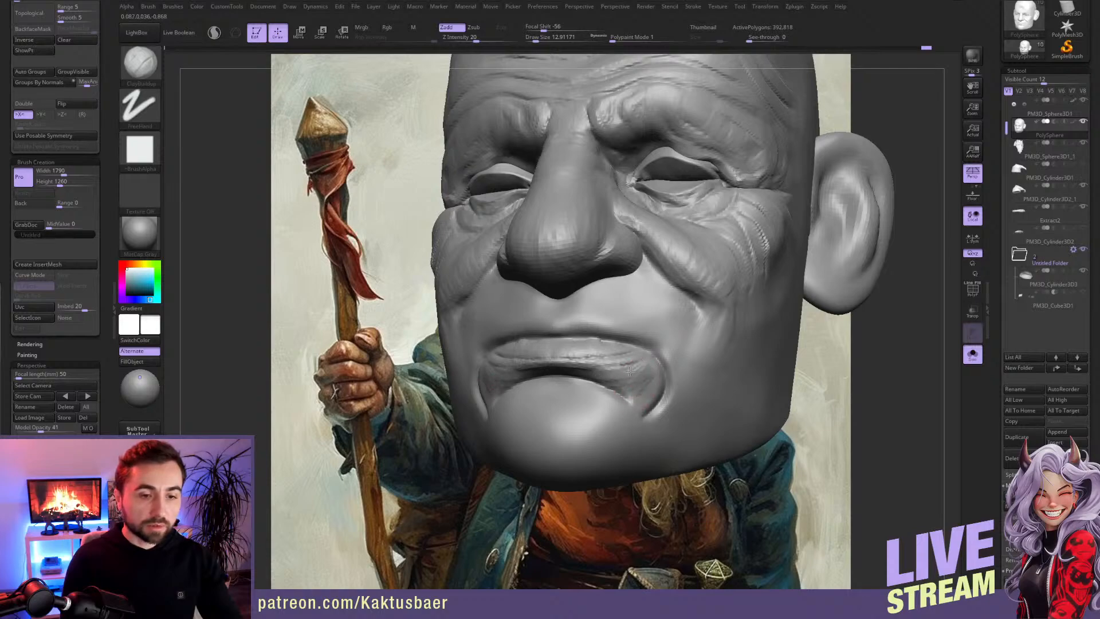
left_click_drag(646, 384, 636, 367)
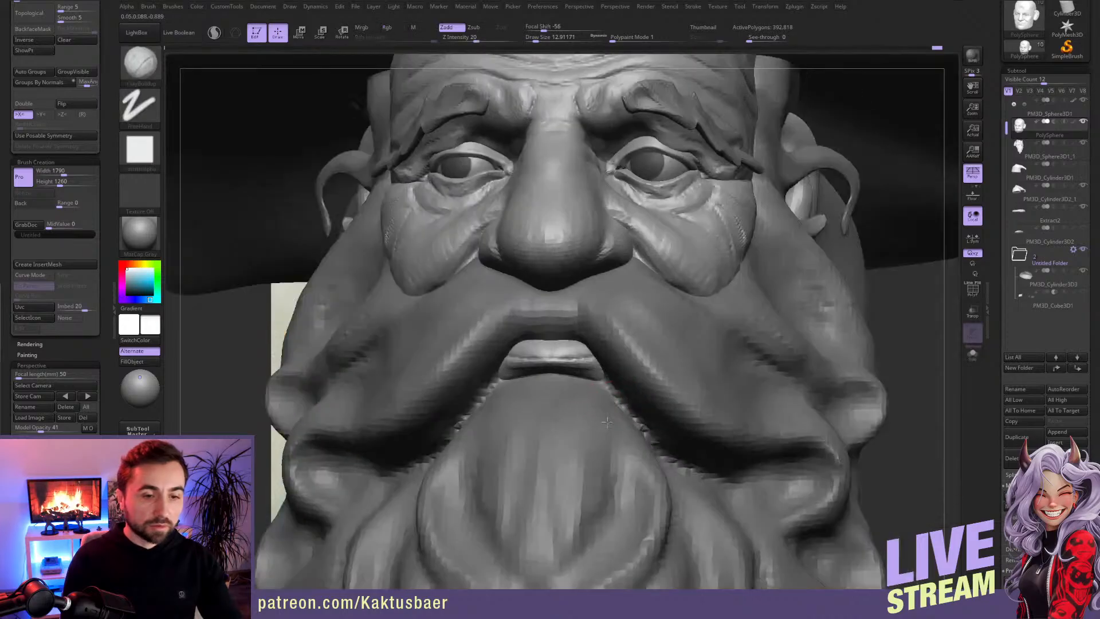
right_click_drag(607, 422, 638, 439)
mouse_move(545, 394)
right_mouse_down("ctrl")
mouse_move(554, 361)
mouse_move(527, 360)
mouse_move(533, 351)
right_mouse_up("ctrl")
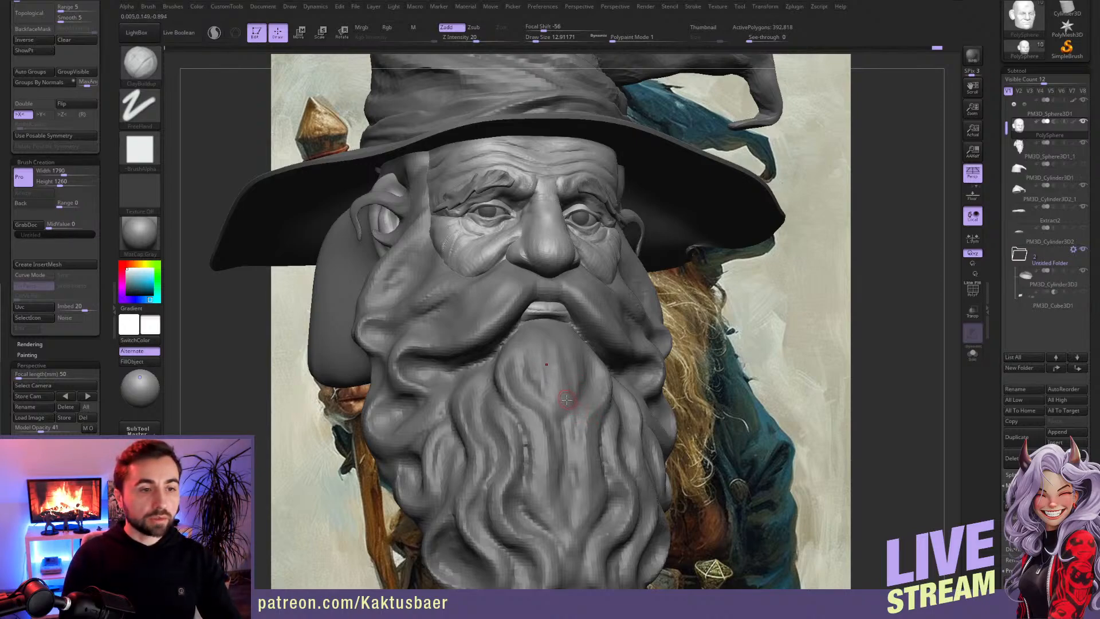
Step: Isolate the head, mask everything except the ears and subdivide the unmasked ear geometry
key("alt+s")
right_click_drag(405, 252, 510, 338, "alt")
mouse_move(481, 292)
right_mouse_down()
mouse_move(533, 284)
mouse_move(542, 305)
mouse_move(578, 318)
right_mouse_up()
key("r")
left_click(521, 314, "ctrl")
key("q")
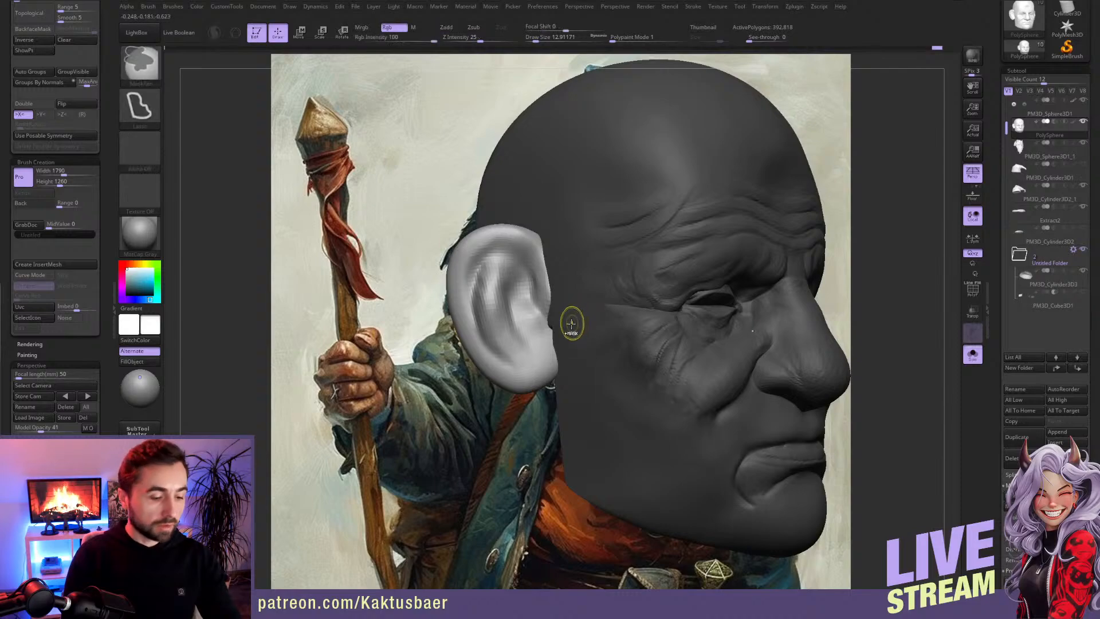
key("ctrl+d")
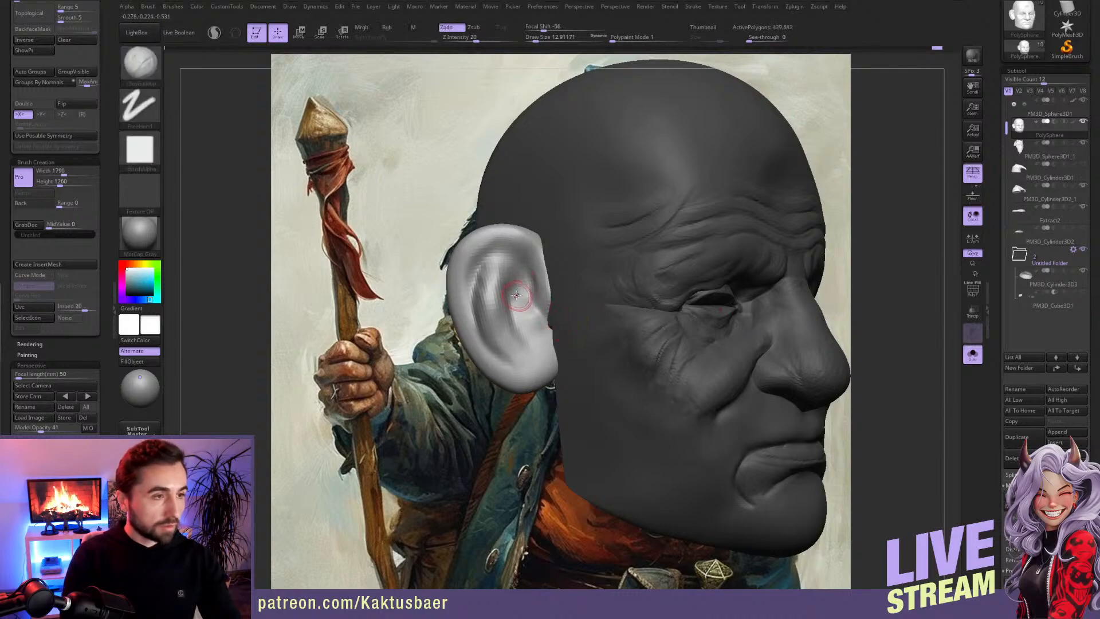
Step: Build up the inner folds and deepen the bowl of the ear with Clay Buildup at draw size about 13
key("s")
mouse_move(511, 280)
left_mouse_down()
mouse_move(507, 322)
mouse_move(499, 286)
mouse_move(503, 341)
left_mouse_up()
left_click_drag(493, 298, 513, 338)
mouse_move(497, 256)
left_mouse_down()
mouse_move(499, 342)
mouse_move(503, 306)
mouse_move(505, 321)
left_mouse_up()
left_click_drag(504, 281, 507, 324)
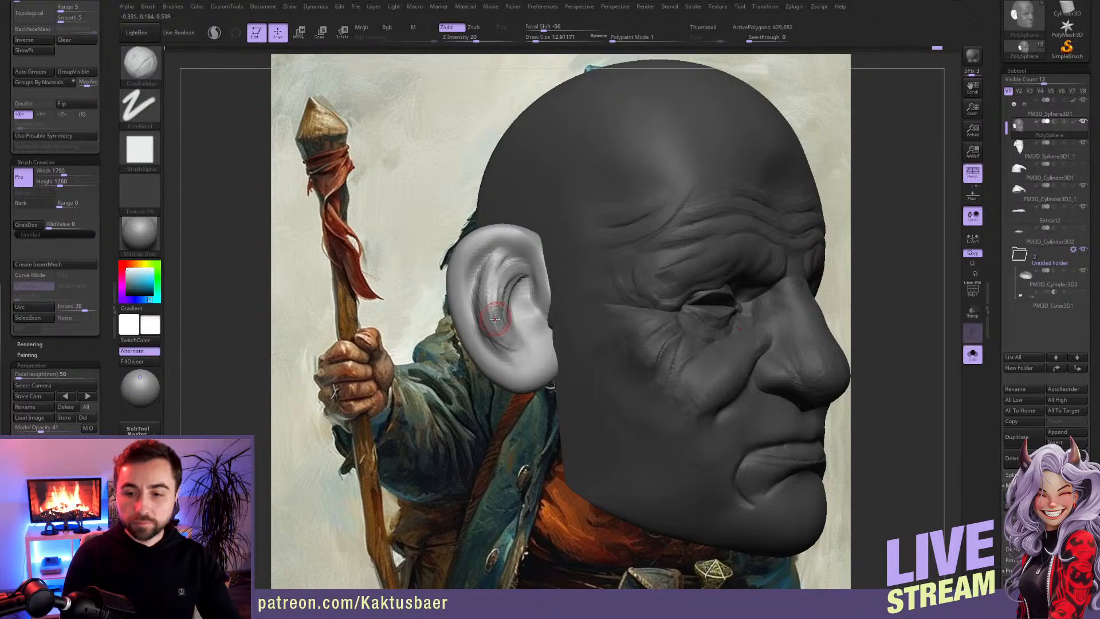
left_click_drag(510, 291, 512, 281)
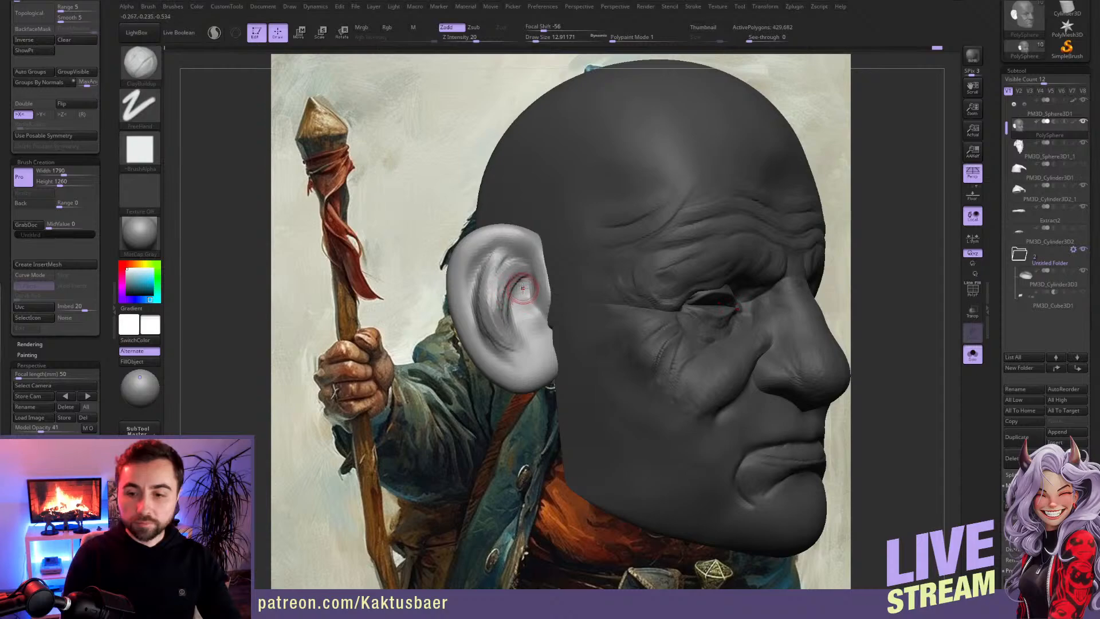
mouse_move(520, 278)
right_mouse_down()
mouse_move(503, 280)
mouse_move(514, 282)
right_mouse_up()
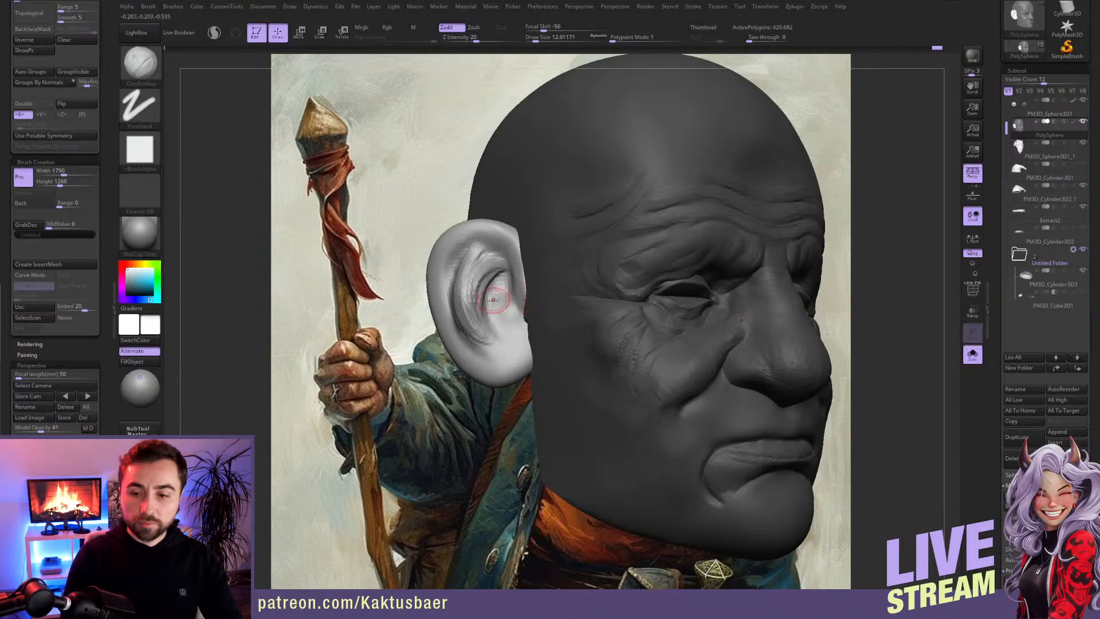
left_click_drag(493, 300, 517, 314)
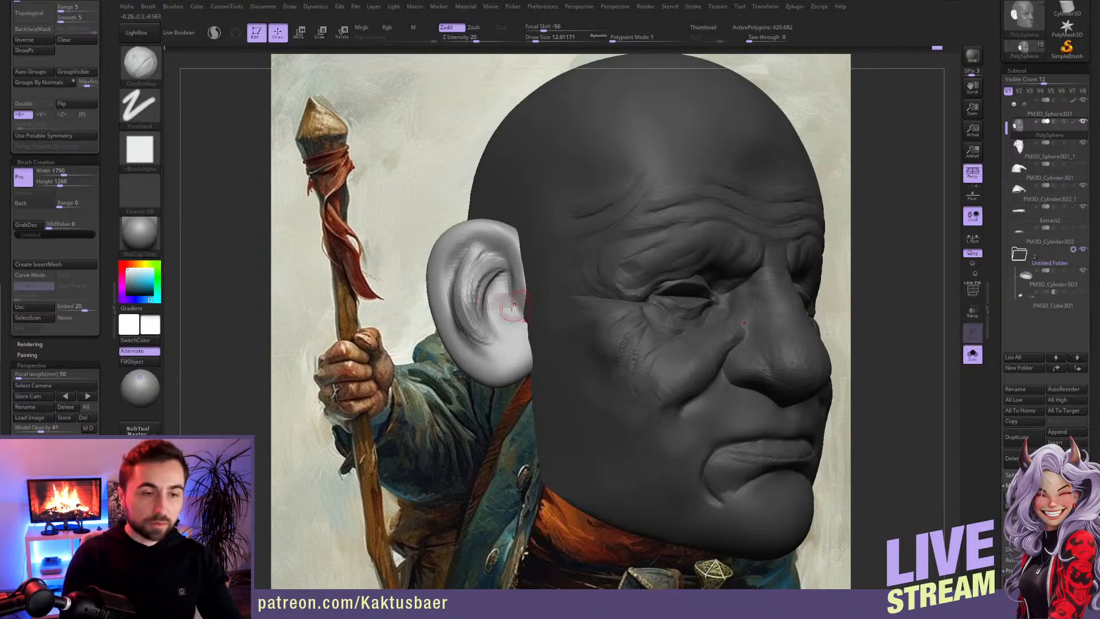
Step: Shape the ear's outer rim and the groove inside it with Clay Buildup at draw size about 18
left_click_drag(480, 256, 519, 285)
key("s")
mouse_move(515, 247)
left_mouse_down()
mouse_move(470, 241)
mouse_move(456, 275)
left_mouse_up()
mouse_move(502, 230)
left_mouse_down()
mouse_move(440, 298)
mouse_move(445, 314)
left_mouse_up()
left_click_drag(444, 265, 466, 348)
mouse_move(447, 283)
left_mouse_down()
mouse_move(460, 339)
mouse_move(470, 232)
left_mouse_up()
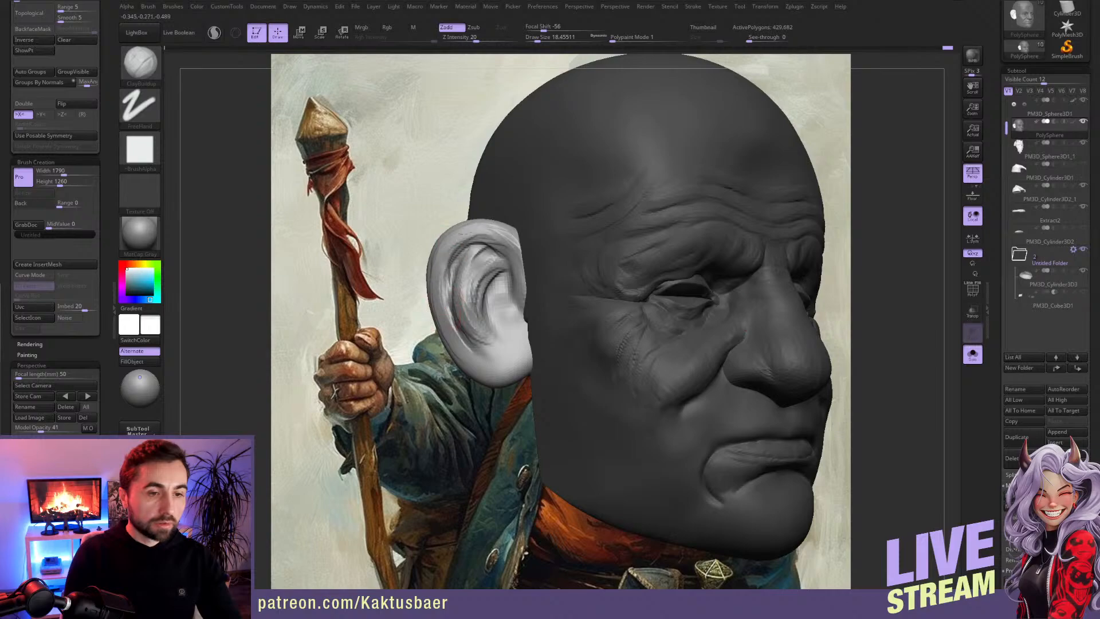
Step: Carve and smooth the grooves between the ear's outer rim and inner fold with Dam Standard at draw size about 18
key("b")
key("d")
key("s")
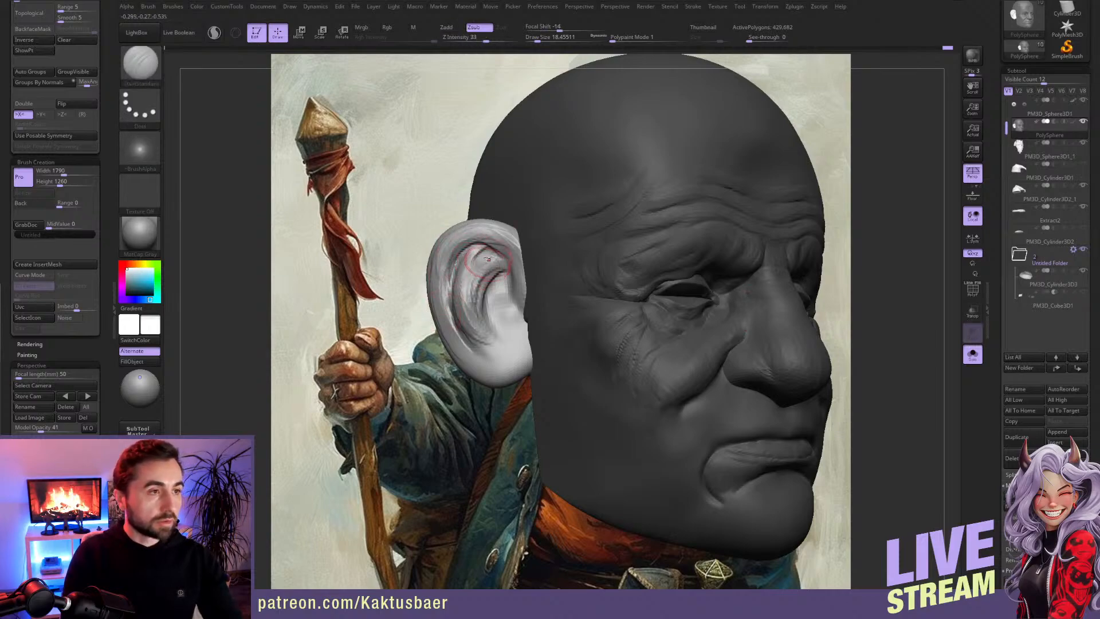
left_click_drag(507, 273, 504, 294)
mouse_move(486, 242)
left_mouse_down()
mouse_move(456, 259)
mouse_move(447, 305)
left_mouse_up()
key("ctrl+z")
mouse_move(488, 271)
right_mouse_down()
mouse_move(503, 266)
mouse_move(501, 281)
right_mouse_up()
mouse_move(508, 248)
left_mouse_down("shift")
mouse_move(446, 239)
mouse_move(481, 315)
mouse_move(489, 304)
mouse_move(470, 325)
left_mouse_up("shift")
left_click_drag(433, 271, 473, 343, "shift")
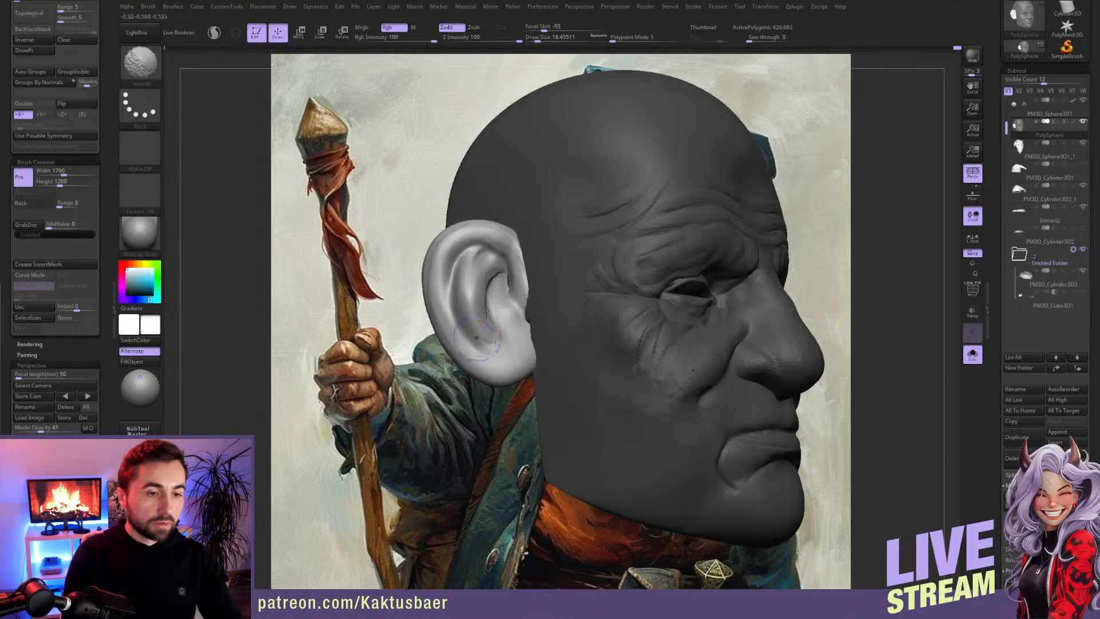
mouse_move(501, 274)
left_mouse_down("shift")
mouse_move(485, 287)
mouse_move(486, 317)
mouse_move(506, 263)
mouse_move(461, 254)
mouse_move(450, 284)
mouse_move(457, 323)
mouse_move(497, 354)
left_mouse_up("shift")
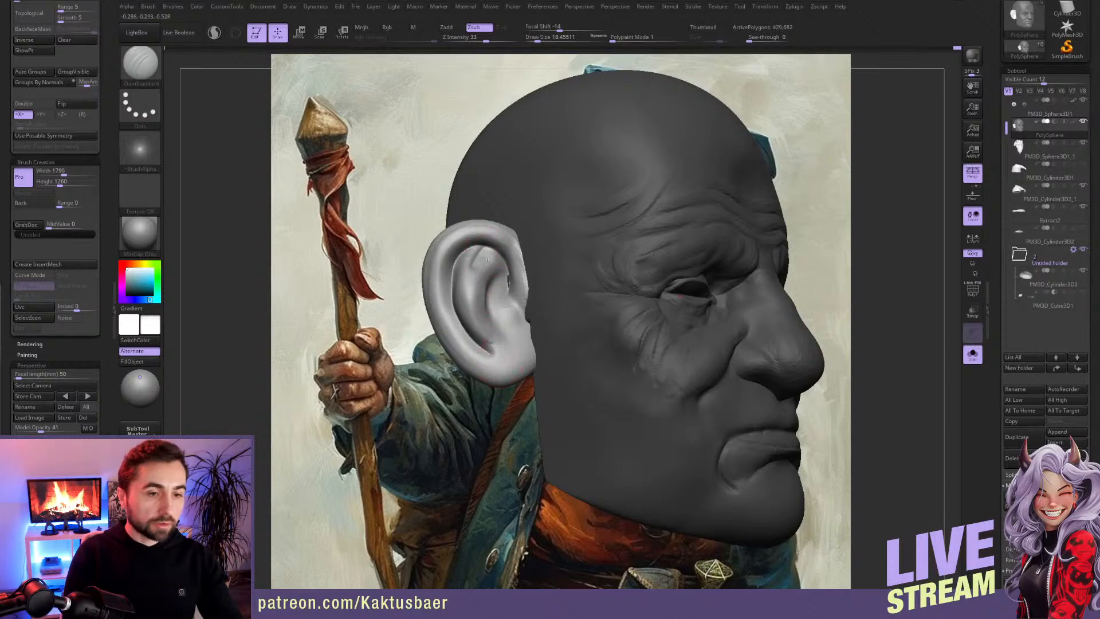
key("ctrl+z")
Step: Add volume to the upper inner fold of the ear with Clay Buildup at draw size about 13 and smooth it
key("b")
key("c")
key("b")
key("s")
left_click_drag(499, 256, 484, 252)
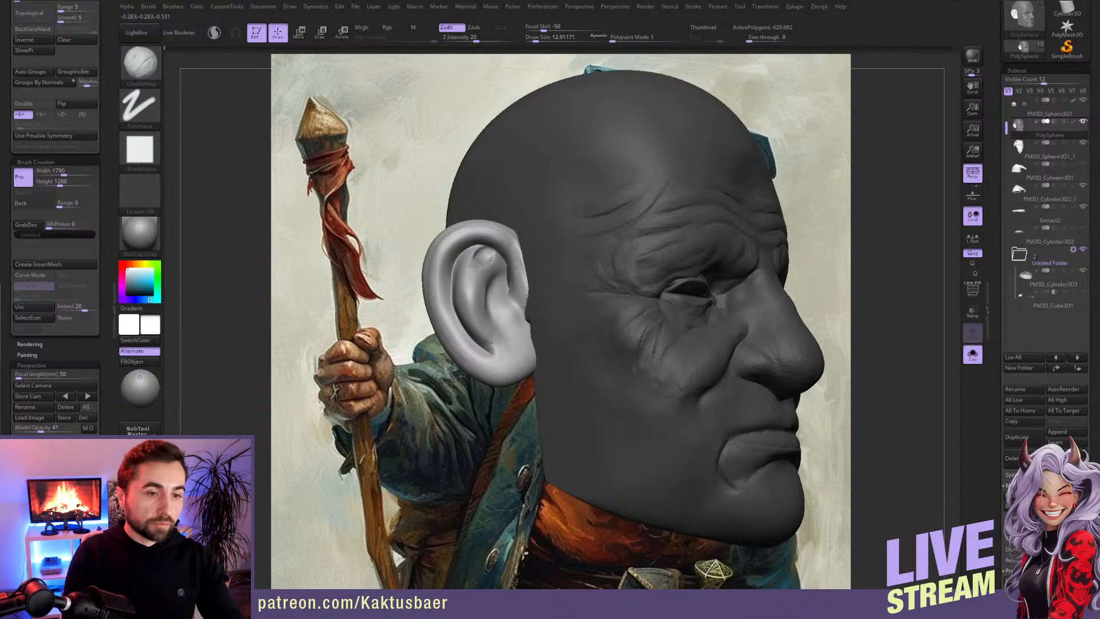
key("shift")
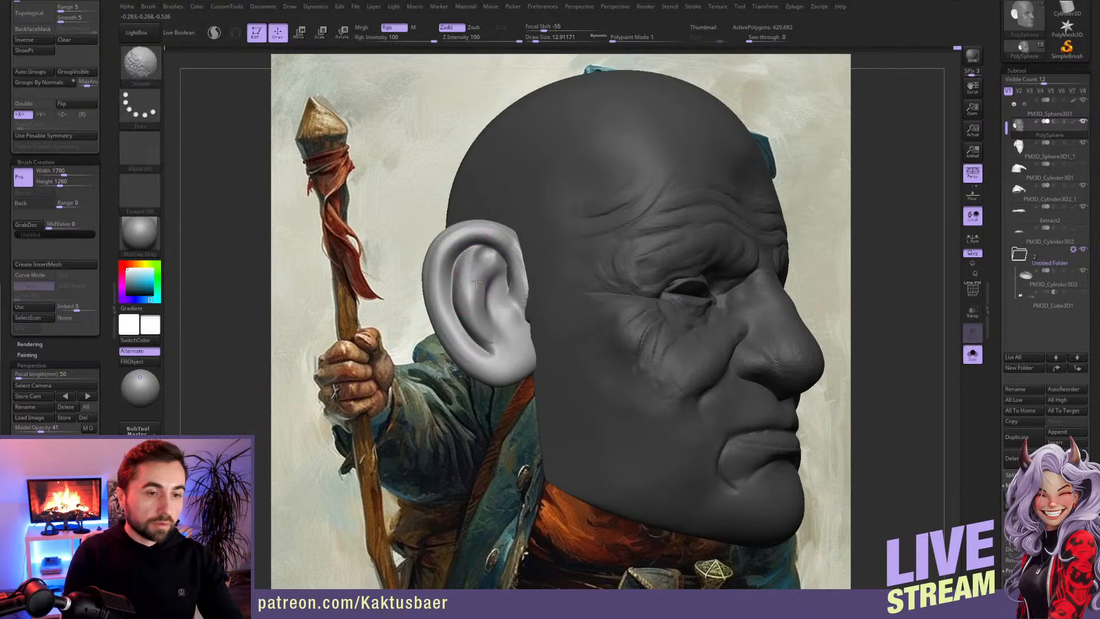
left_click_drag(476, 283, 488, 287, "shift")
right_click_drag(494, 287, 500, 289)
Step: Adjust the inner ear with the Move brush and start the ridge entering the ear bowl with Clay Buildup at draw size about 12
key("b")
key("m")
key("v")
key("s")
mouse_move(490, 302)
left_mouse_down()
mouse_move(486, 315)
mouse_move(504, 311)
mouse_move(503, 327)
mouse_move(507, 308)
left_mouse_up()
key("s")
key("b")
key("d")
key("s")
key("s")
key("b")
key("c")
key("b")
right_click_drag(500, 308, 522, 303)
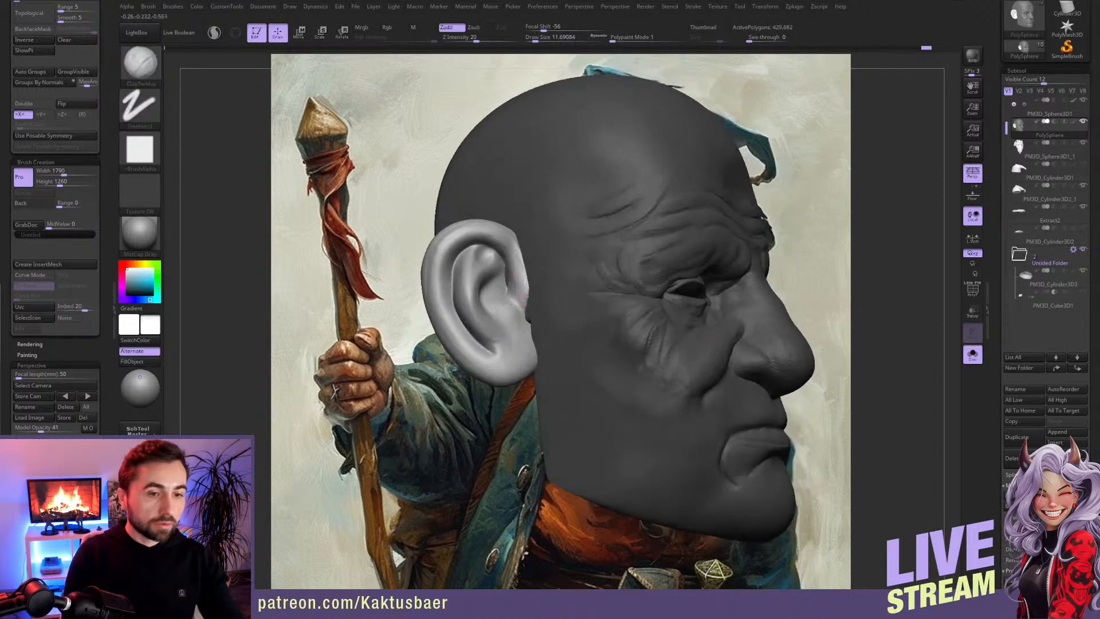
Step: Hide the head geometry to leave only the ears and build up the inner ridge and tragus with Clay Buildup
left_click(510, 304, "ctrl+shift")
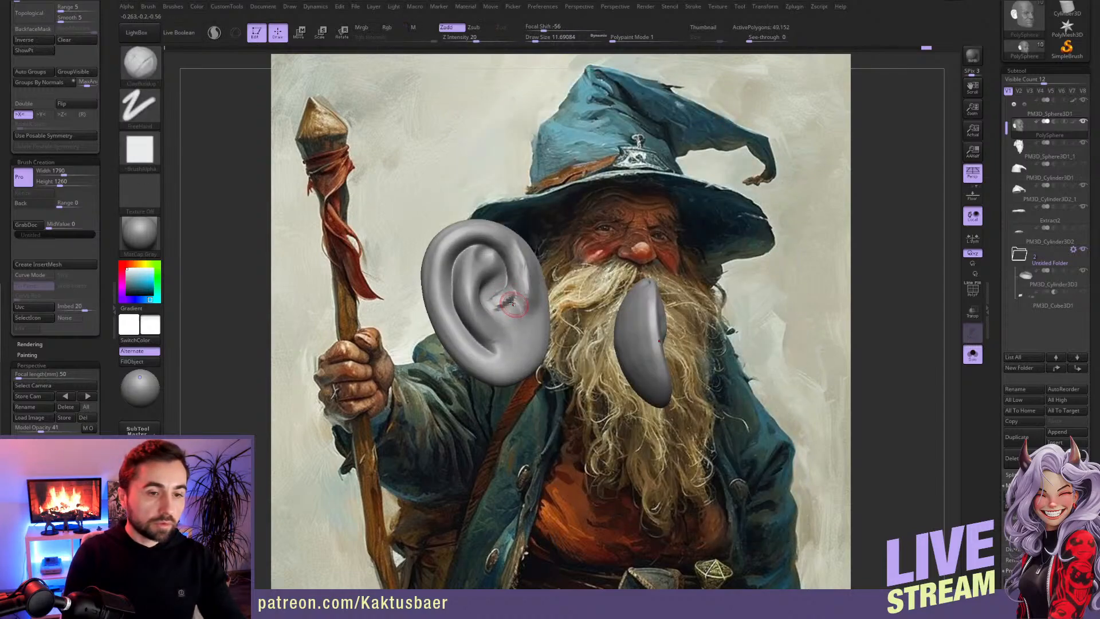
mouse_move(512, 288)
left_mouse_down()
mouse_move(523, 276)
mouse_move(516, 301)
left_mouse_up()
key("s")
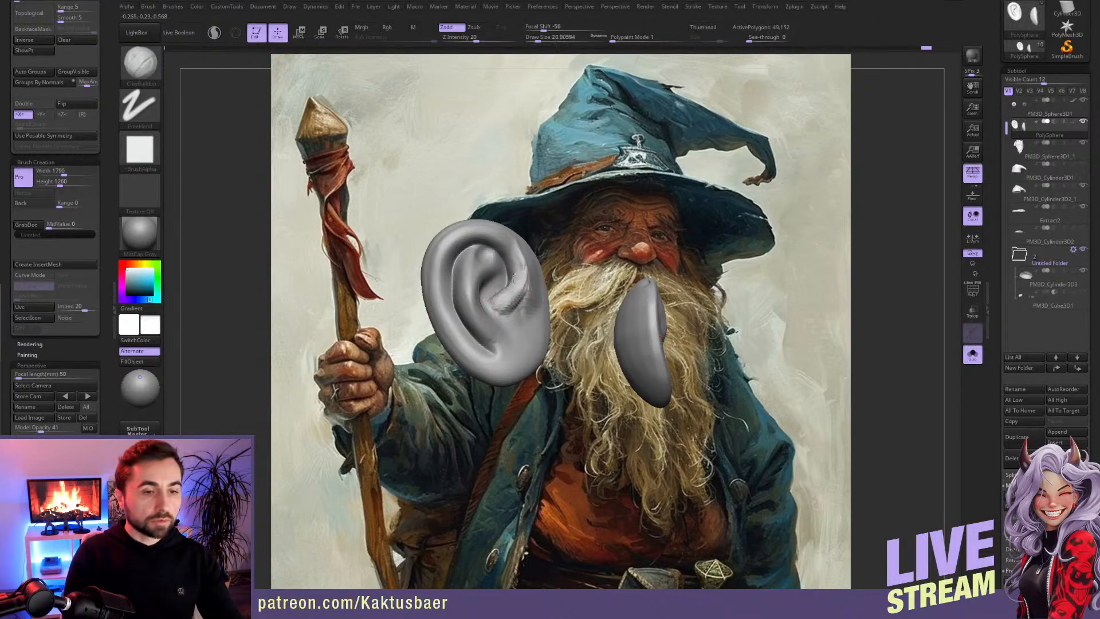
right_click_drag(494, 308, 498, 304)
key("bracketleft")
mouse_move(511, 289)
left_mouse_down()
mouse_move(490, 301)
mouse_move(503, 323)
mouse_move(528, 320)
mouse_move(525, 343)
left_mouse_up()
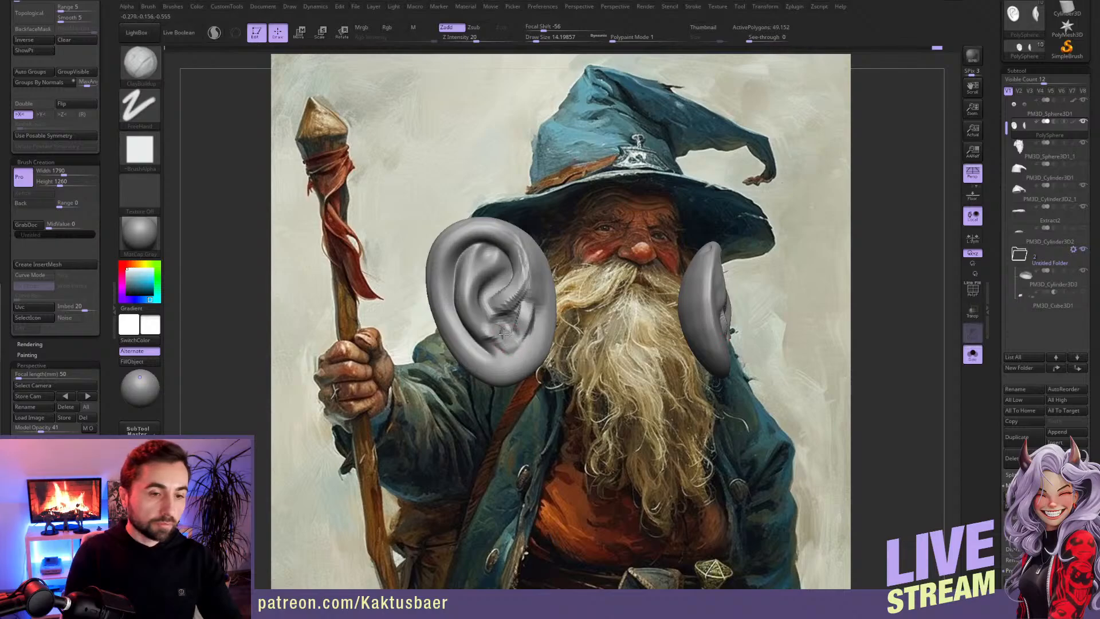
left_click_drag(520, 312, 525, 340)
Step: Check the ear against the hair and hat with all subtools shown and isolate the ears again
key("alt+s")
right_click_drag(490, 353, 484, 346)
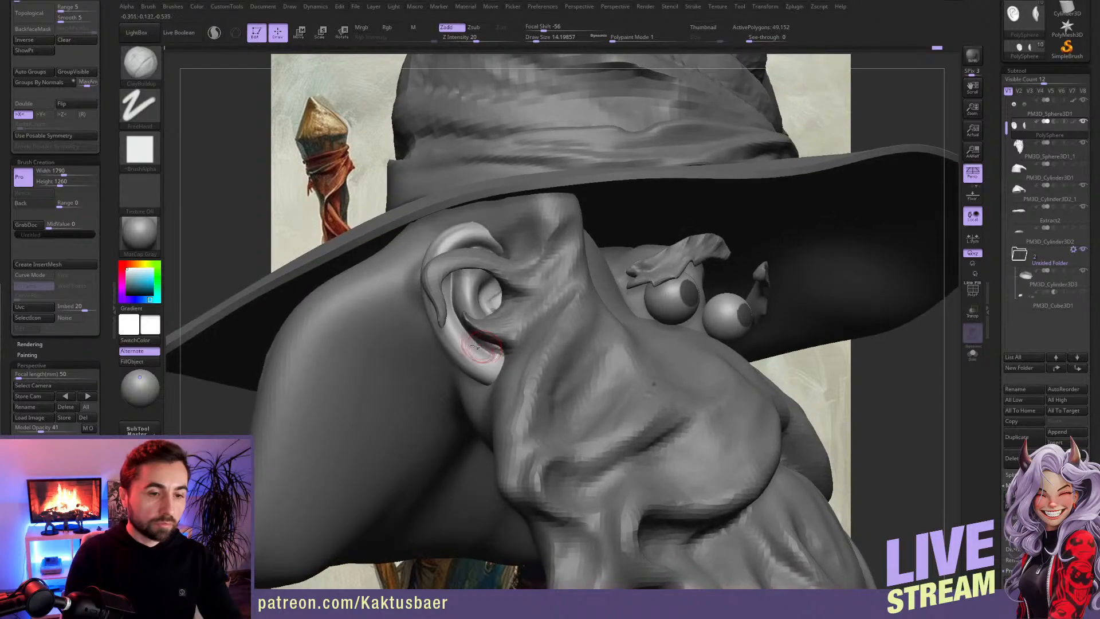
key("alt+s")
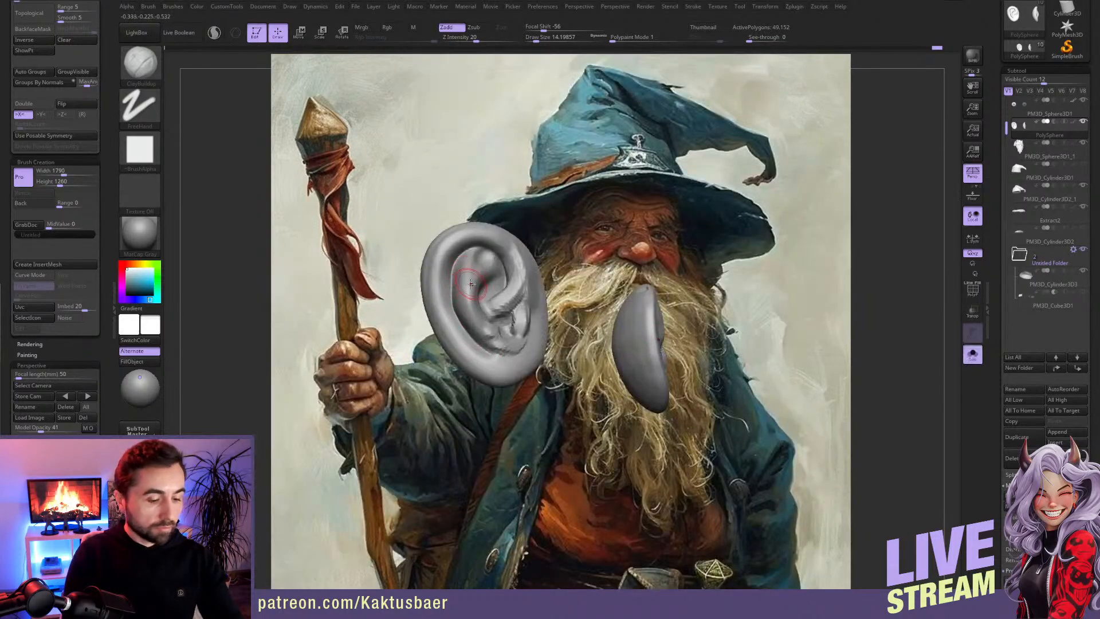
Step: Try to reshape the ear's upper rim with the Pinch brush at draw size about 54
key("b")
key("p")
key("i")
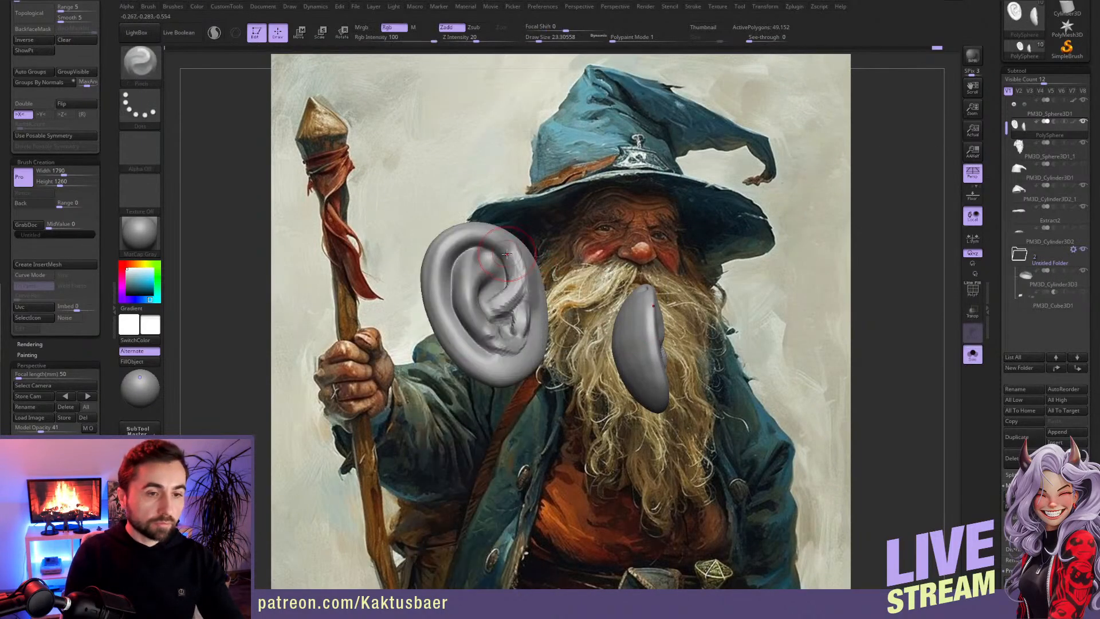
key("s")
left_click_drag(507, 253, 517, 254)
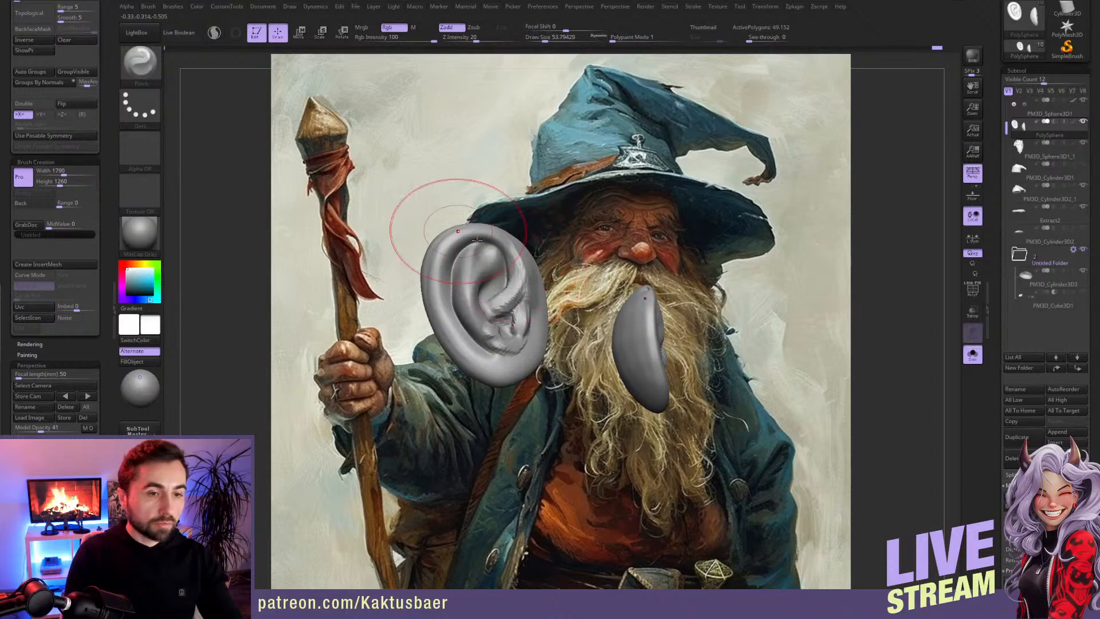
key("ctrl")
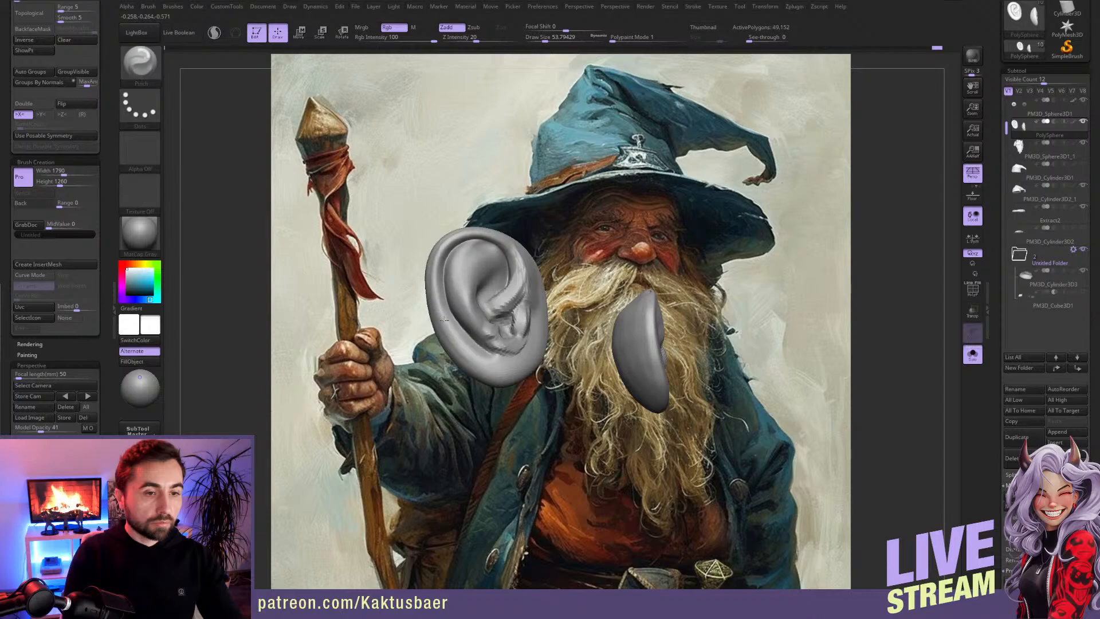
key("ctrl")
key("ctrl+z")
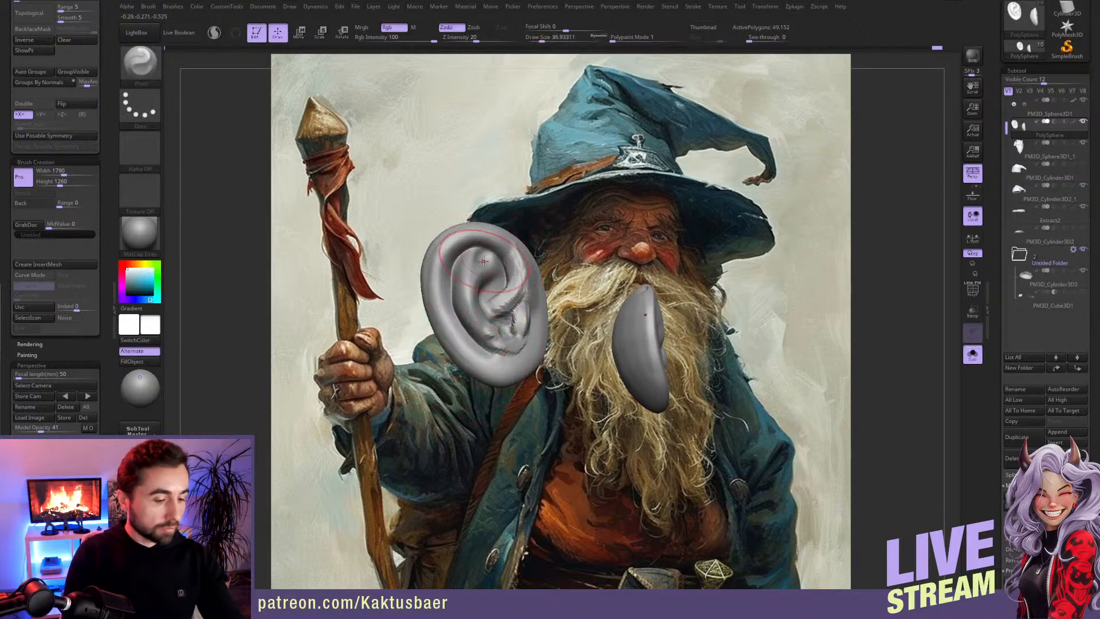
Step: Reshape the ear's rim and pull the earlobe downward with the Move brush at draw size about 37
key("b")
key("m")
key("v")
mouse_move(484, 267)
left_mouse_down()
mouse_move(450, 262)
mouse_move(453, 249)
left_mouse_up()
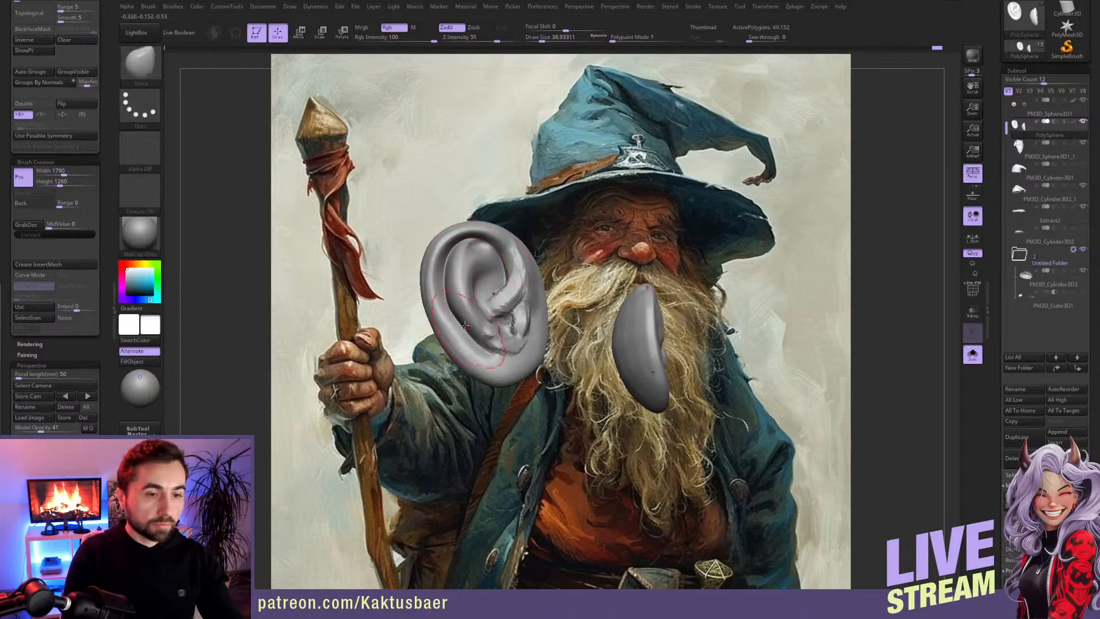
mouse_move(469, 336)
left_mouse_down()
mouse_move(472, 325)
mouse_move(460, 343)
left_mouse_up()
left_click_drag(524, 371, 514, 385)
Step: Refine the notch above the earlobe with Clay Buildup at draw size about 16
key("b")
key("d")
key("s")
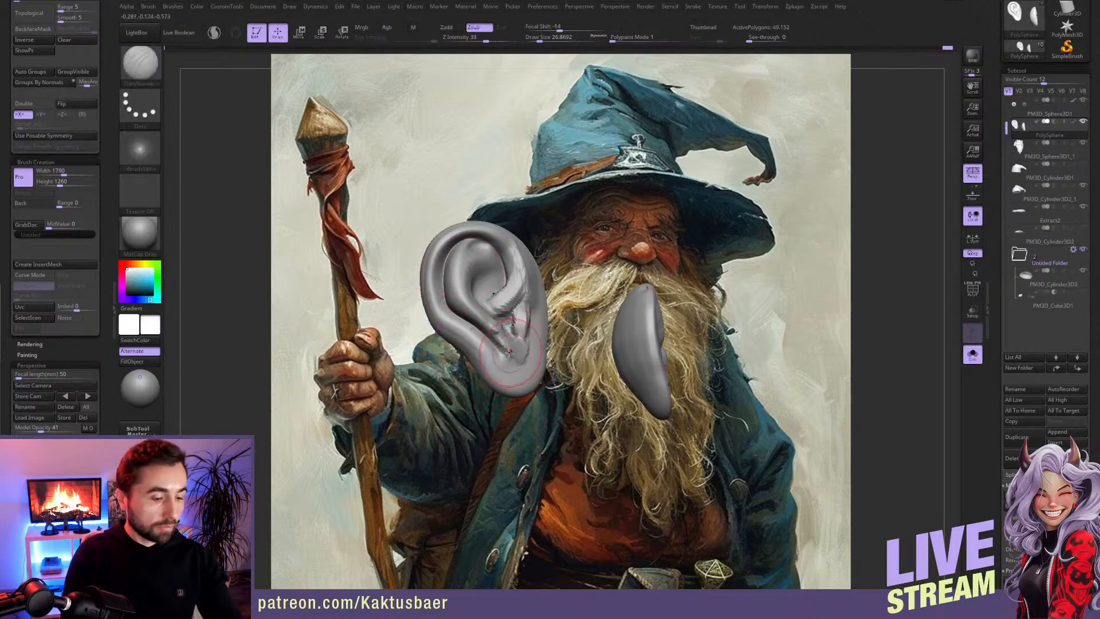
key("b")
key("c")
key("b")
key("s")
right_click_drag(518, 361, 506, 359)
key("s")
left_click_drag(506, 360, 509, 359)
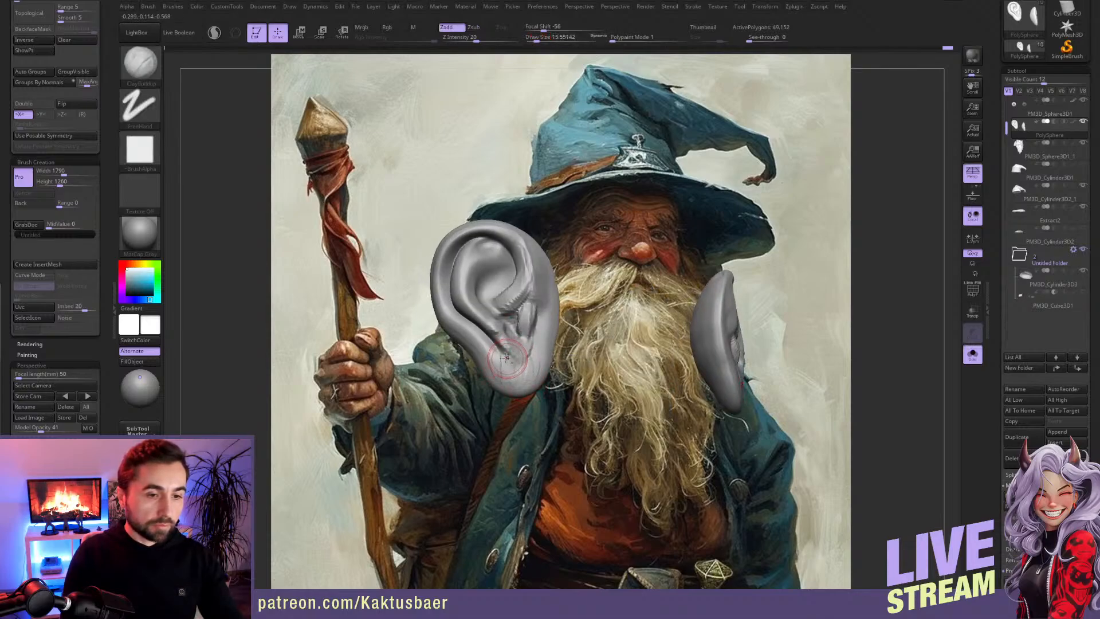
Step: Finish the earlobe strokes, unhide the head geometry and show all subtools again
right_click_drag(519, 375, 554, 334)
key("alt+s")
left_click(890, 359, "ctrl+shift")
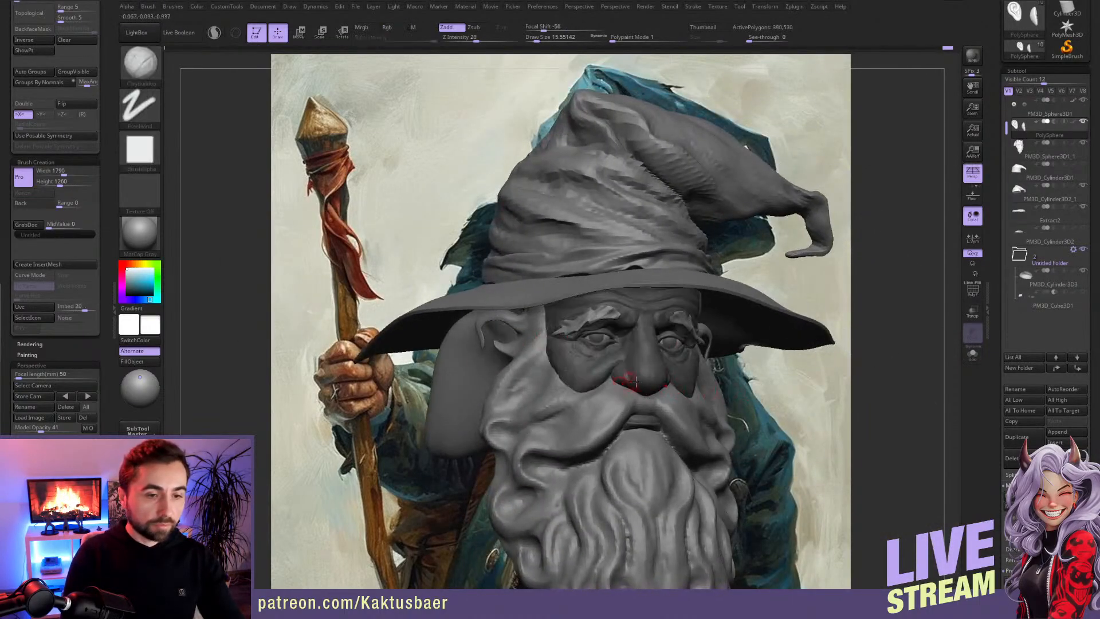
key("alt+s")
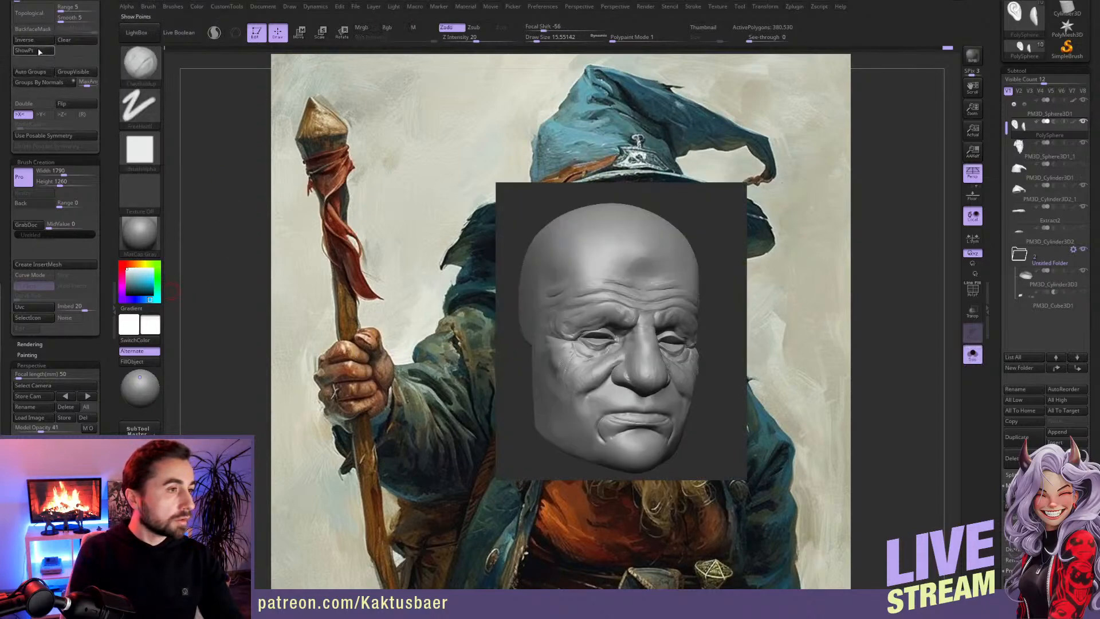
key("alt+s")
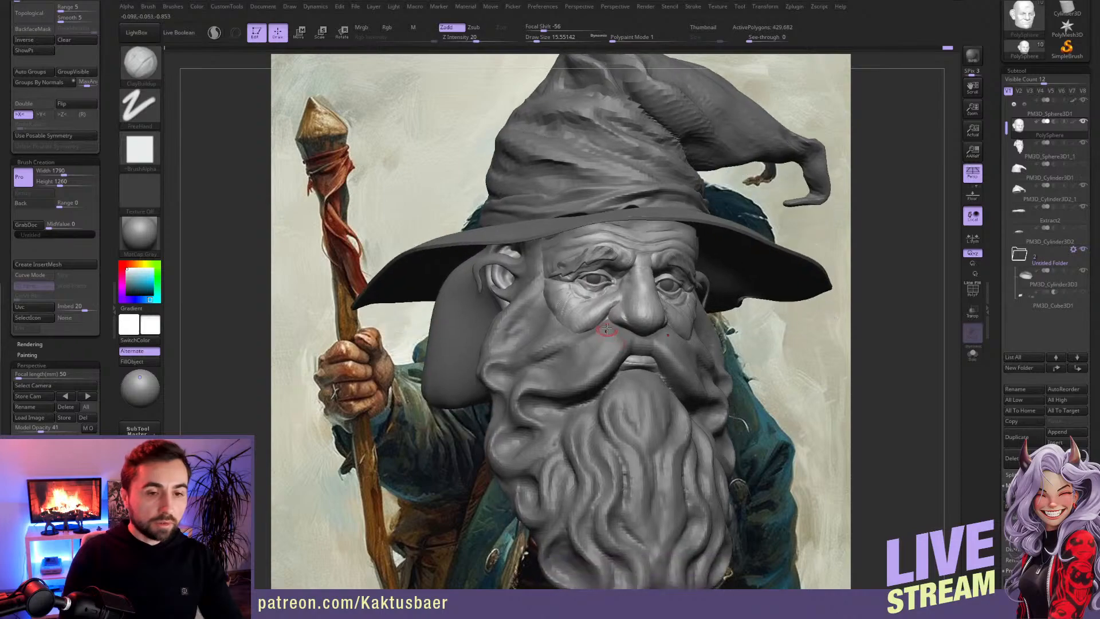
Step: Save the wizard project
right_click_drag(609, 323, 613, 322)
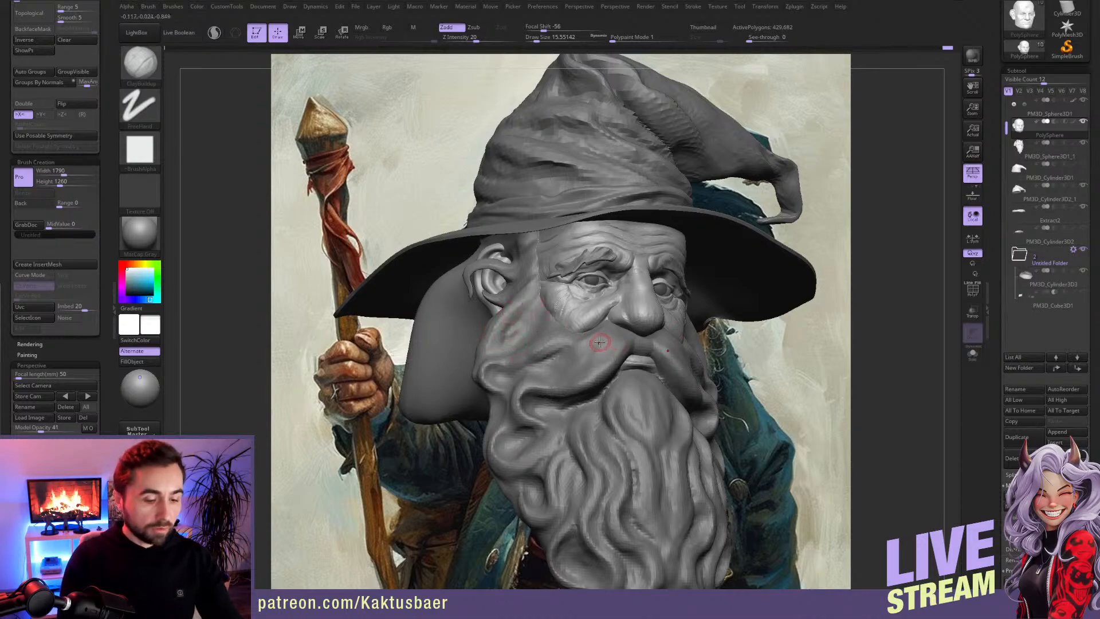
key("ctrl+s")
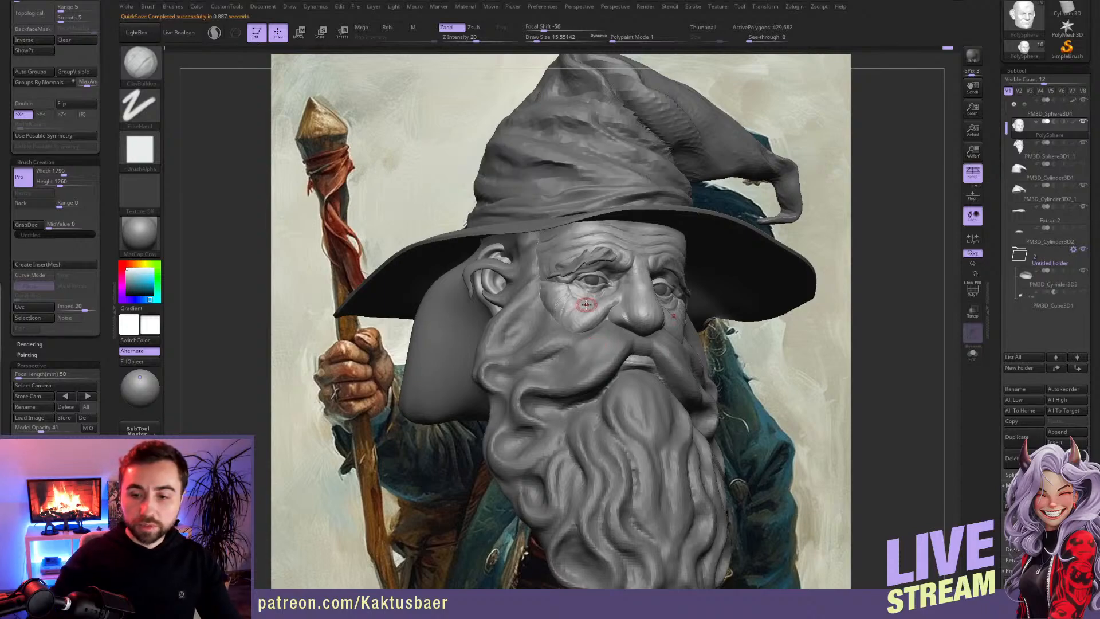
key("ctrl")
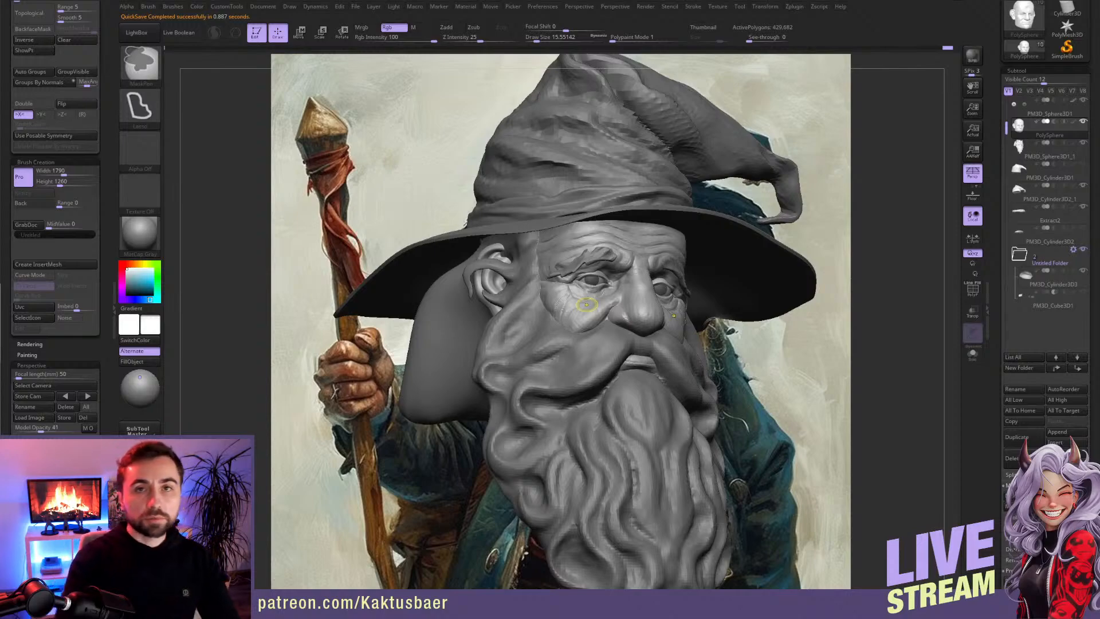
key("ctrl+s")
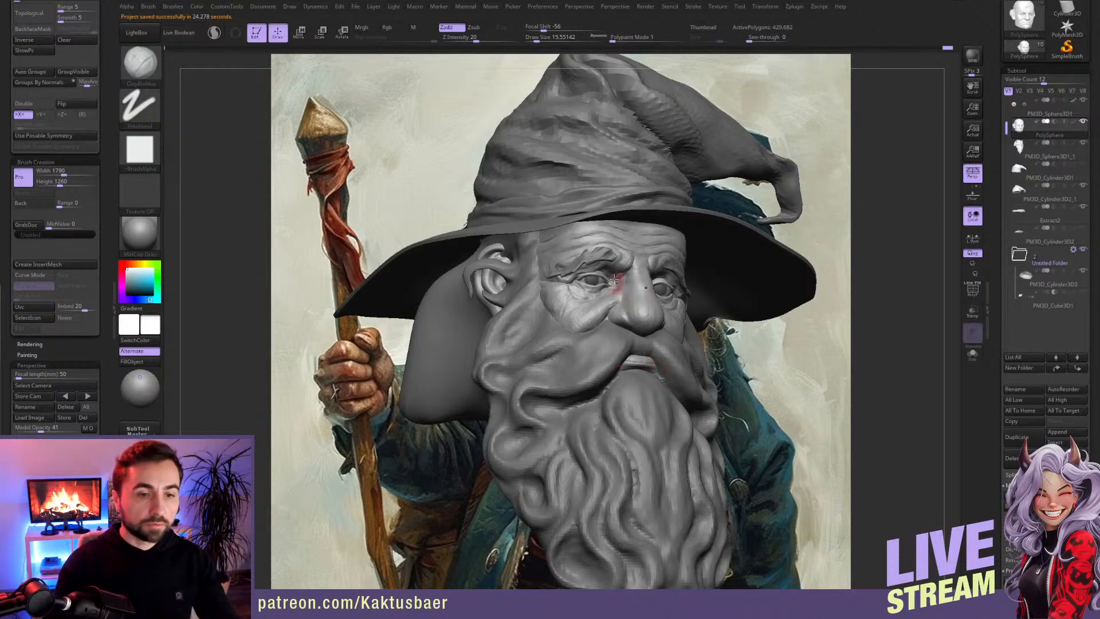
Step: Activate the eyebrow subtool and adjust the eyebrow's shape with the Move brush at draw size about 29
left_click(589, 279, "alt")
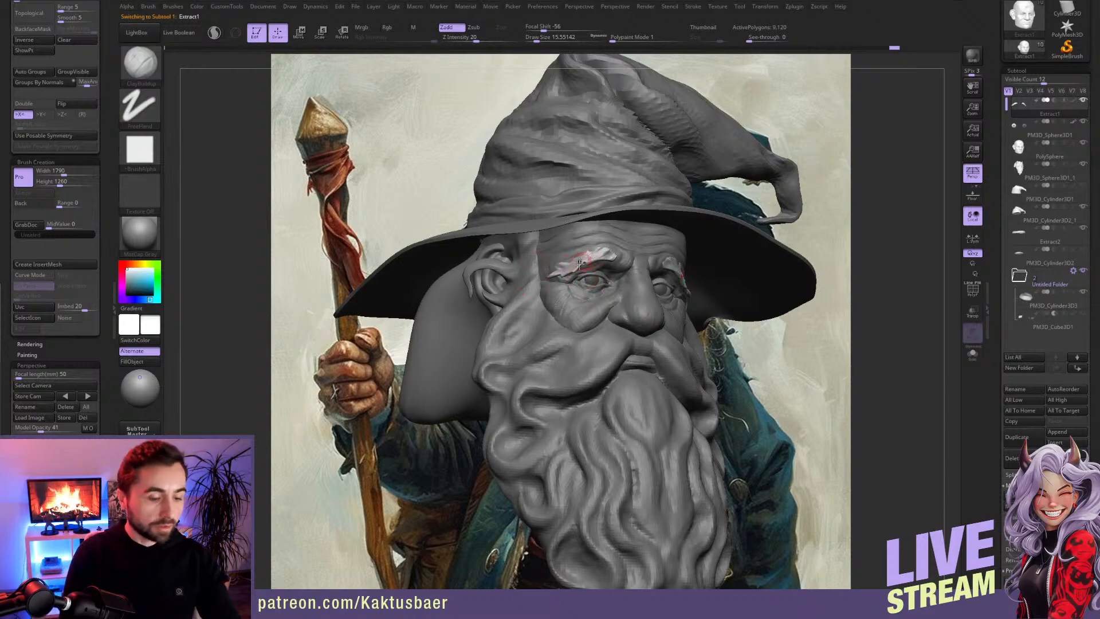
key("1")
key("s")
left_click_drag(574, 260, 570, 263)
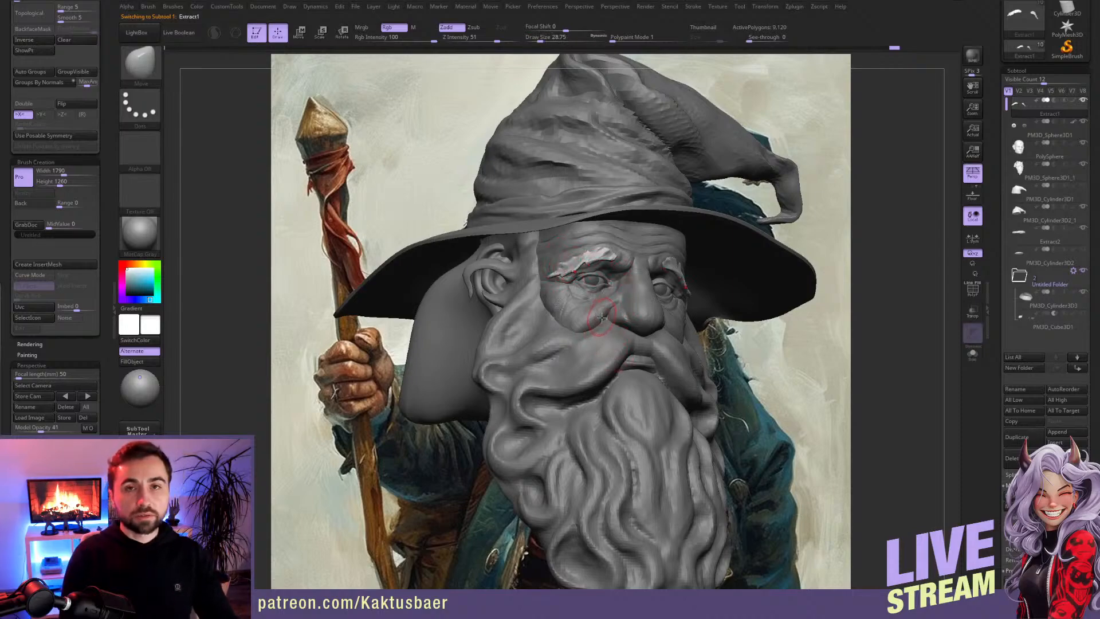
right_click_drag(608, 324, 574, 332)
Step: Activate the beard subtool and carve strand grooves into the moustache with DamStandard at draw size about 27
left_click(573, 330, "alt")
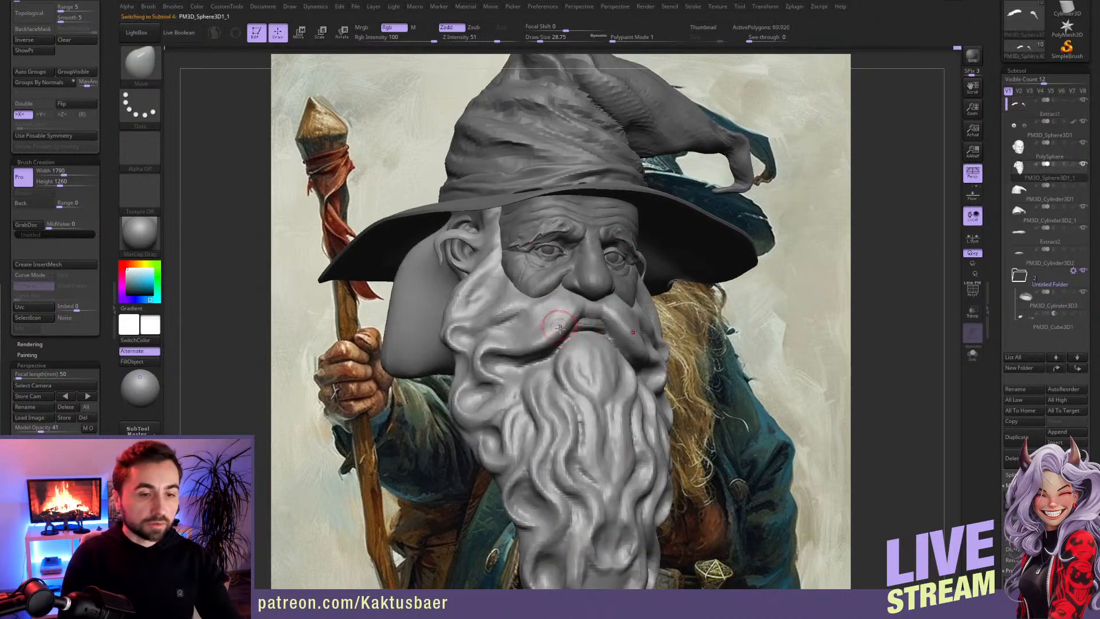
key("b")
key("c")
key("b")
key("bracketleft")
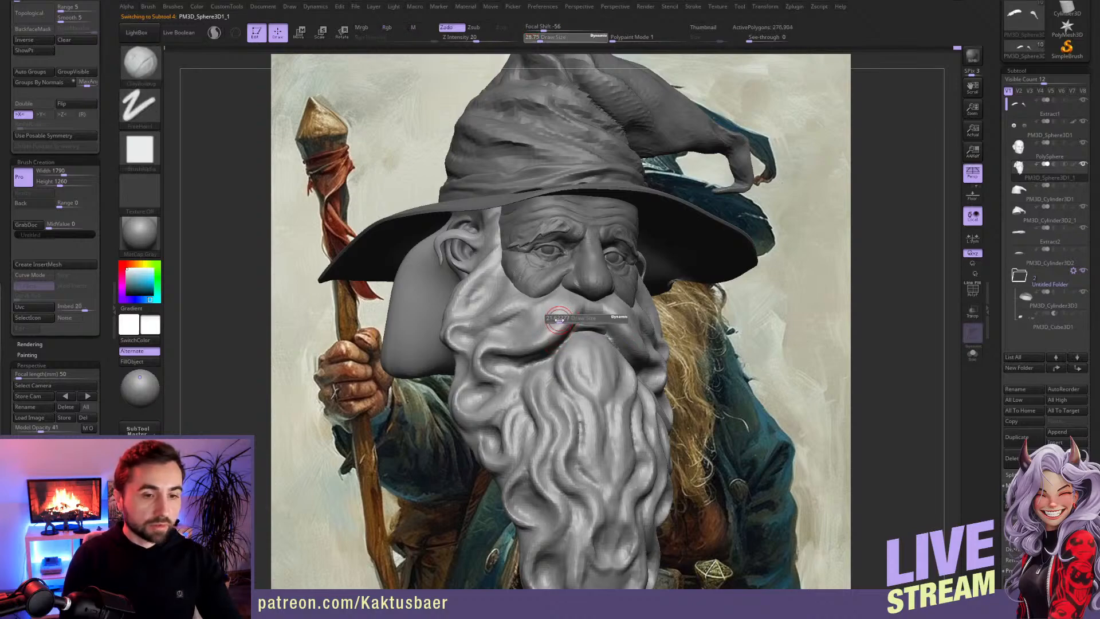
key("b")
key("d")
key("s")
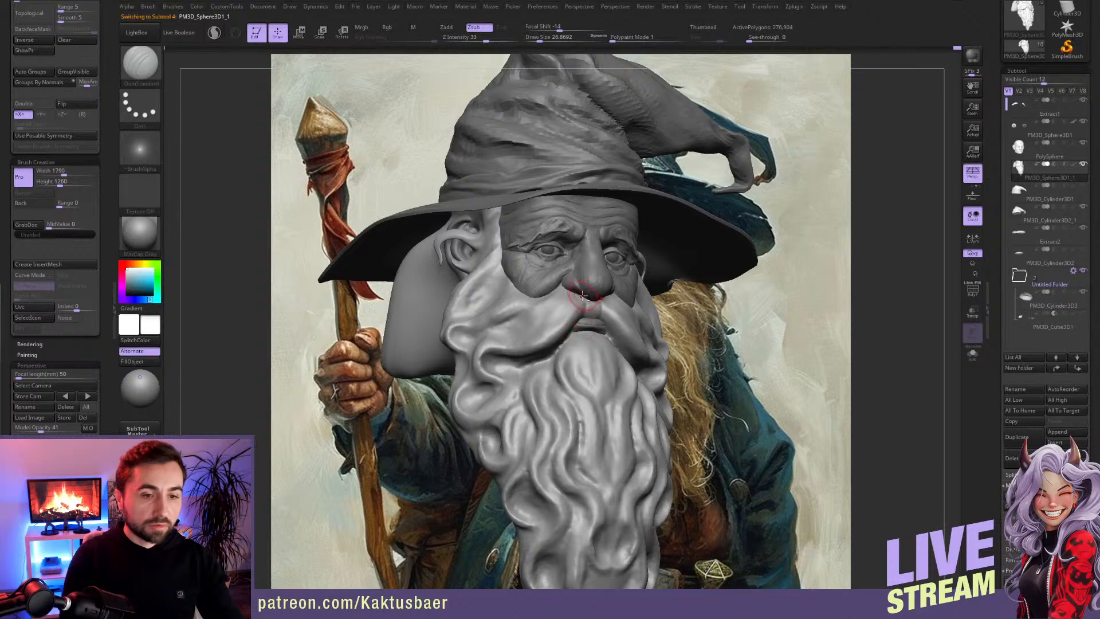
left_click_drag(531, 342, 487, 358)
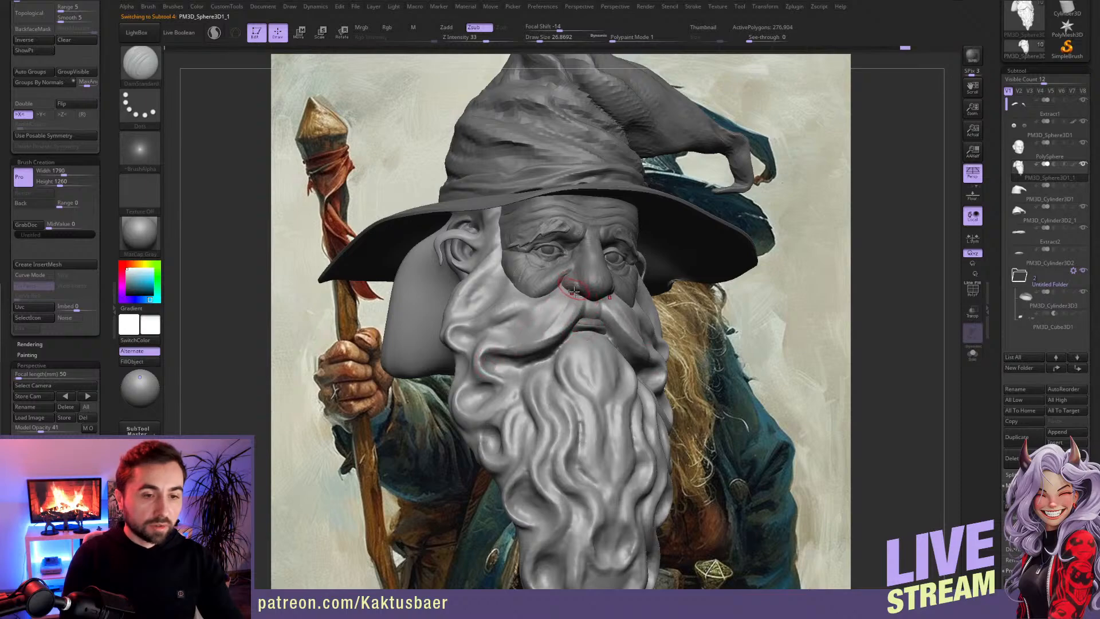
mouse_move(569, 291)
left_mouse_down()
mouse_move(531, 336)
mouse_move(514, 327)
left_mouse_up()
right_click_drag(549, 315, 550, 316)
mouse_move(487, 341)
left_mouse_down()
mouse_move(476, 370)
mouse_move(499, 388)
left_mouse_up()
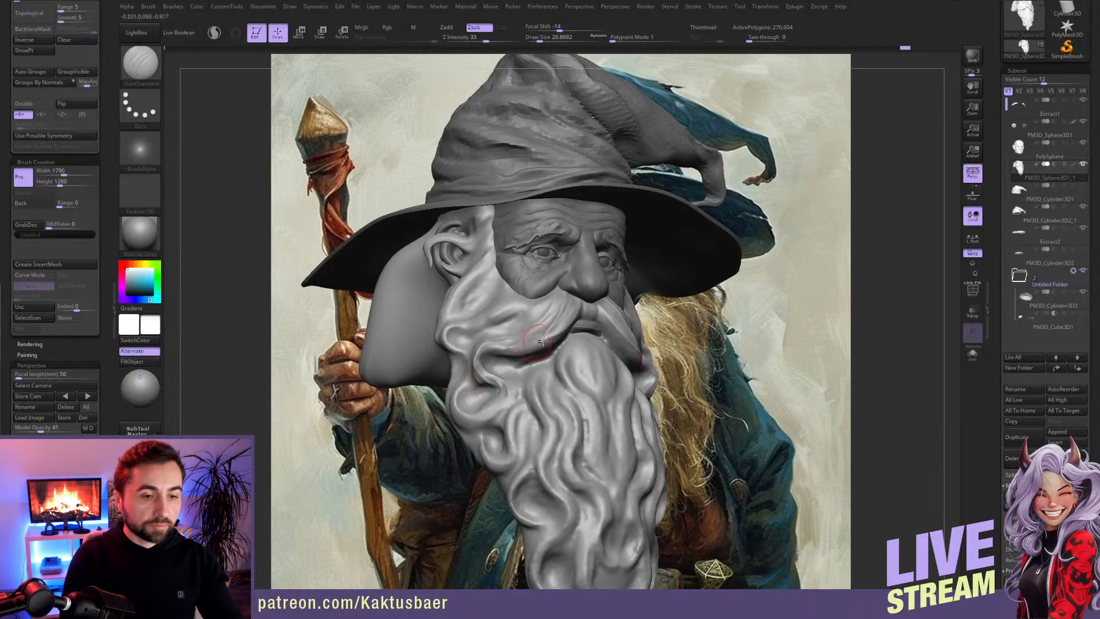
Step: Deepen the crease between moustache and beard with DamStandard at draw size about 31
left_click_drag(505, 330, 517, 333)
right_click_drag(538, 323, 562, 339)
key("s")
left_click_drag(559, 339, 481, 368)
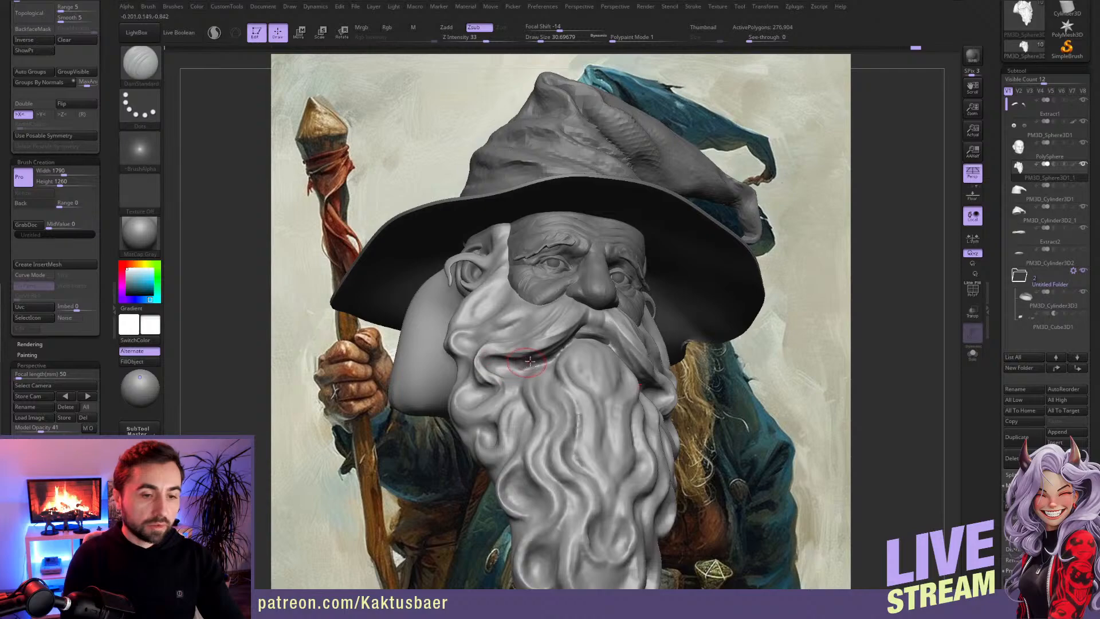
mouse_move(509, 380)
right_mouse_down()
mouse_move(510, 390)
mouse_move(515, 333)
mouse_move(550, 304)
right_mouse_up()
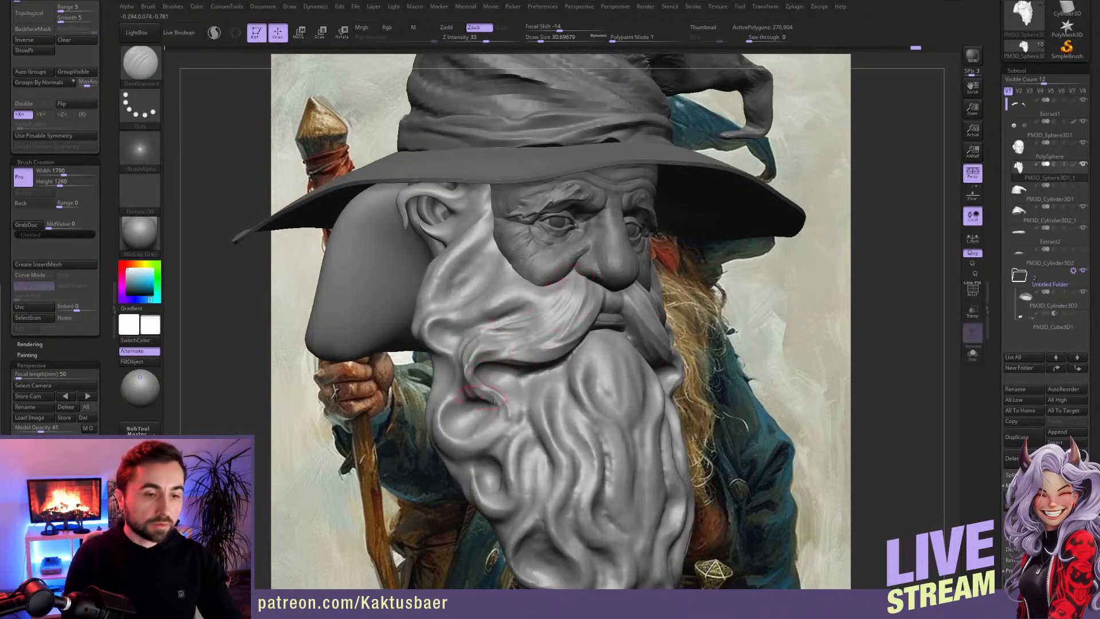
Step: Carve strand grooves around the moustache's curled tip and along its upper edge below the cheek
key("ctrl")
right_click_drag(498, 357, 547, 349)
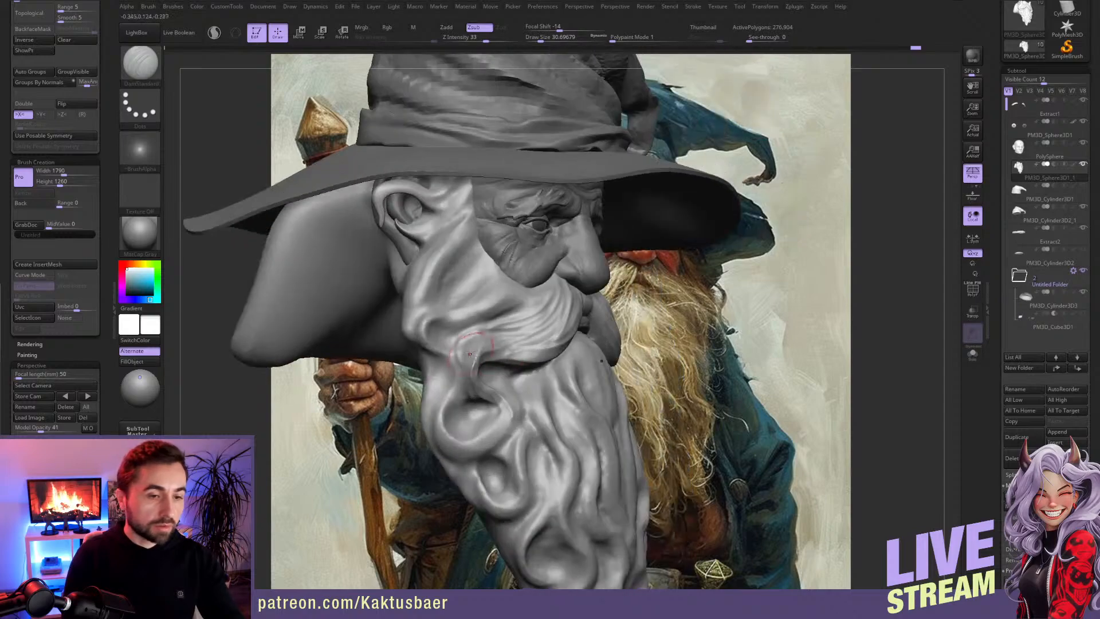
left_click_drag(479, 346, 484, 373)
right_click_drag(578, 344, 529, 338)
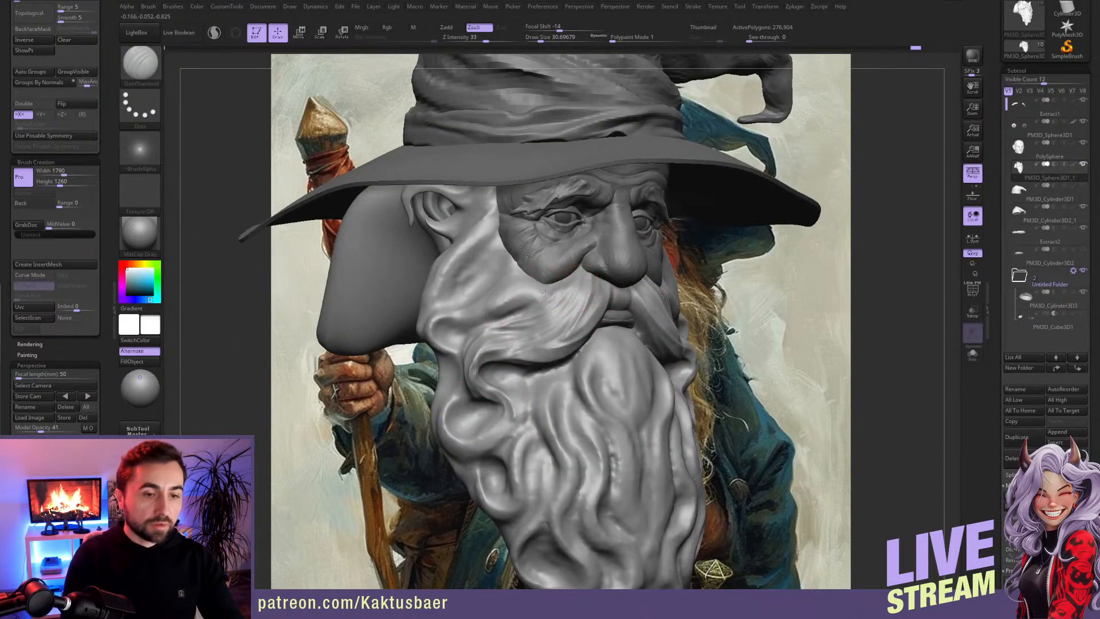
left_click_drag(545, 293, 530, 307)
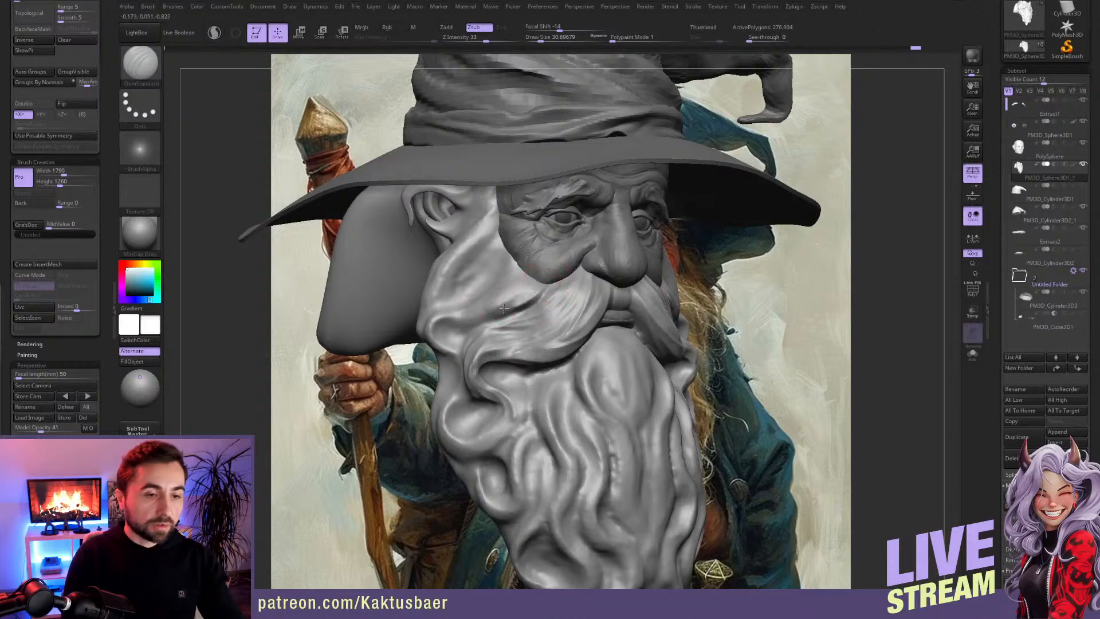
Step: Undo the last groove strokes and recarve the moustache's upper boundary and strands with DamStandard at draw size about 22
mouse_move(452, 315)
left_mouse_down()
mouse_move(500, 317)
mouse_move(471, 313)
left_mouse_up()
key("ctrl+z")
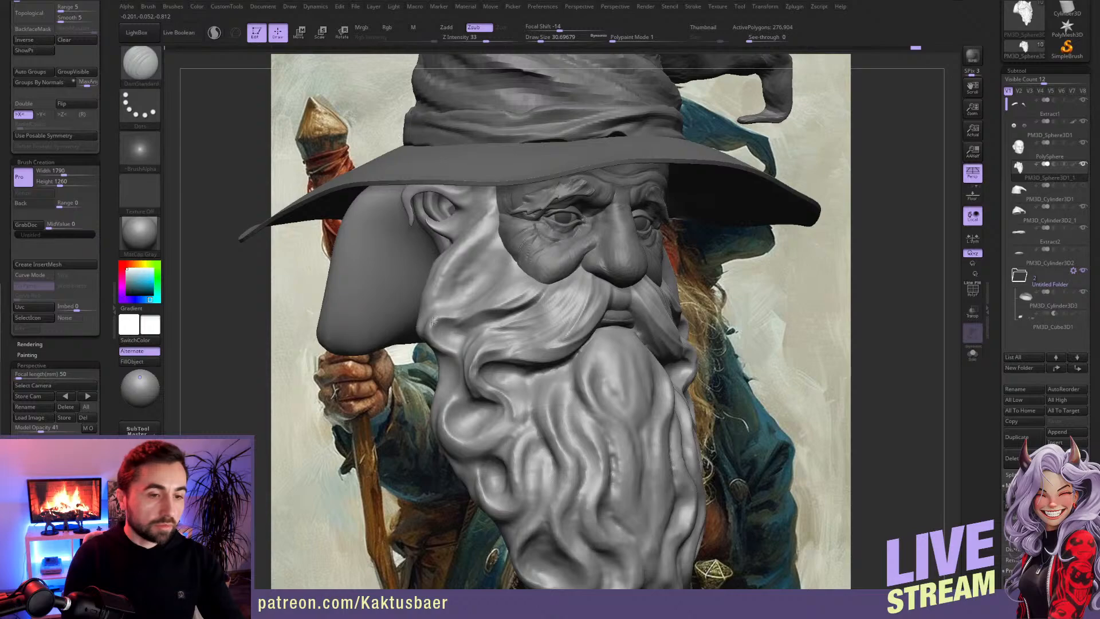
key("bracketleft")
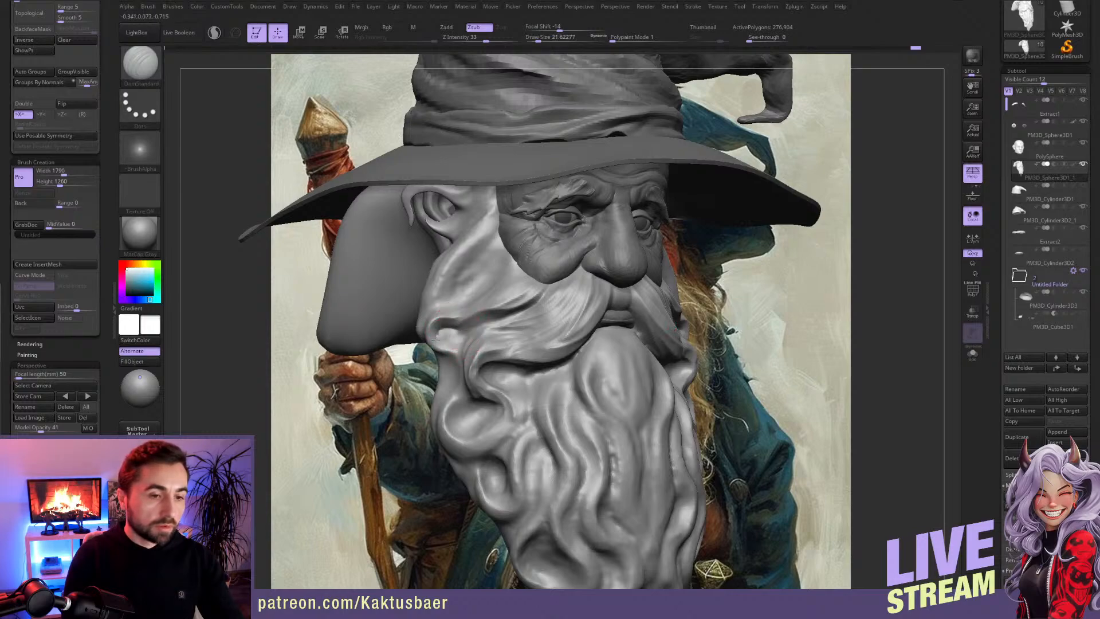
key("ctrl+z")
mouse_move(459, 325)
left_mouse_down()
mouse_move(435, 327)
mouse_move(441, 345)
left_mouse_up()
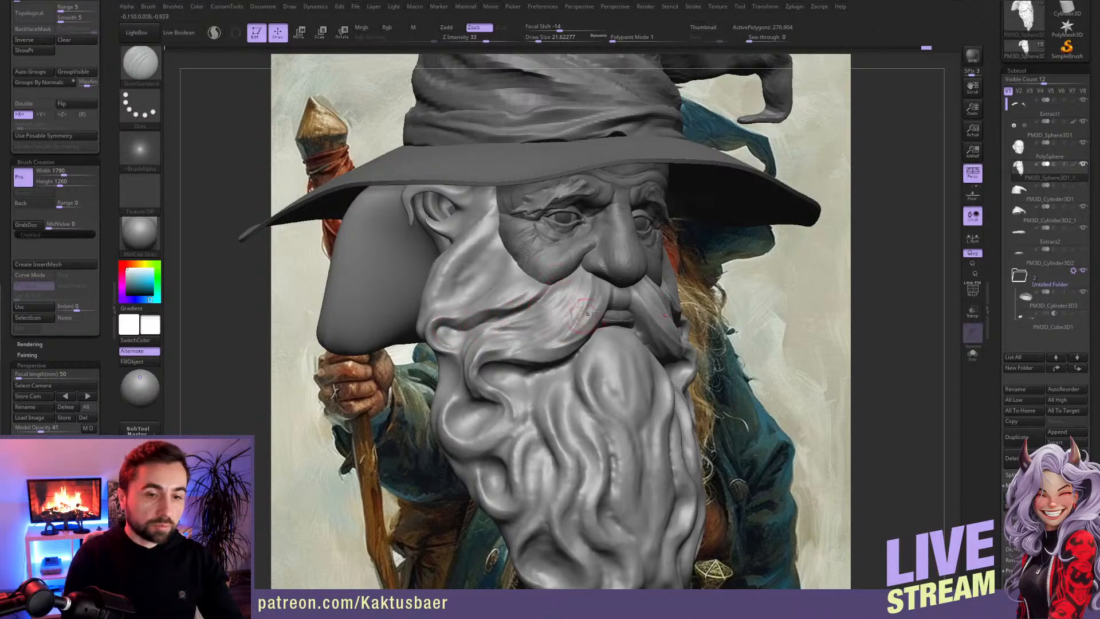
right_click_drag(621, 302, 570, 297)
left_click_drag(617, 287, 617, 303)
right_click_drag(569, 314, 463, 339)
Step: Sharpen the groove separating the cheek beard from the moustache with DamStandard at draw size about 22
key("b")
key("c")
key("b")
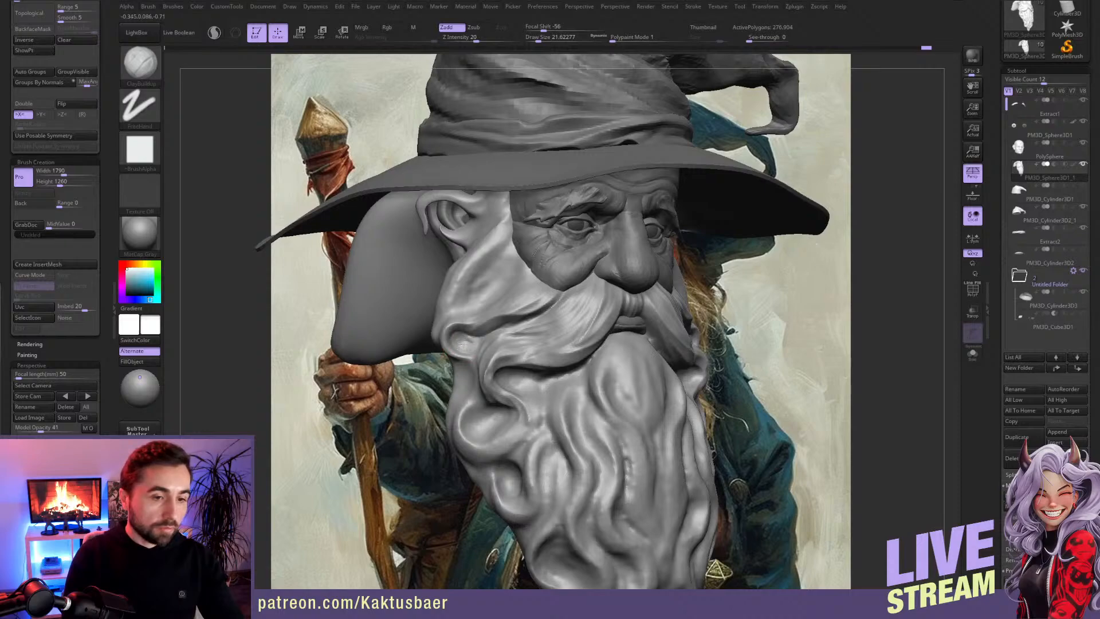
key("b")
key("d")
key("s")
right_click_drag(459, 361, 499, 319)
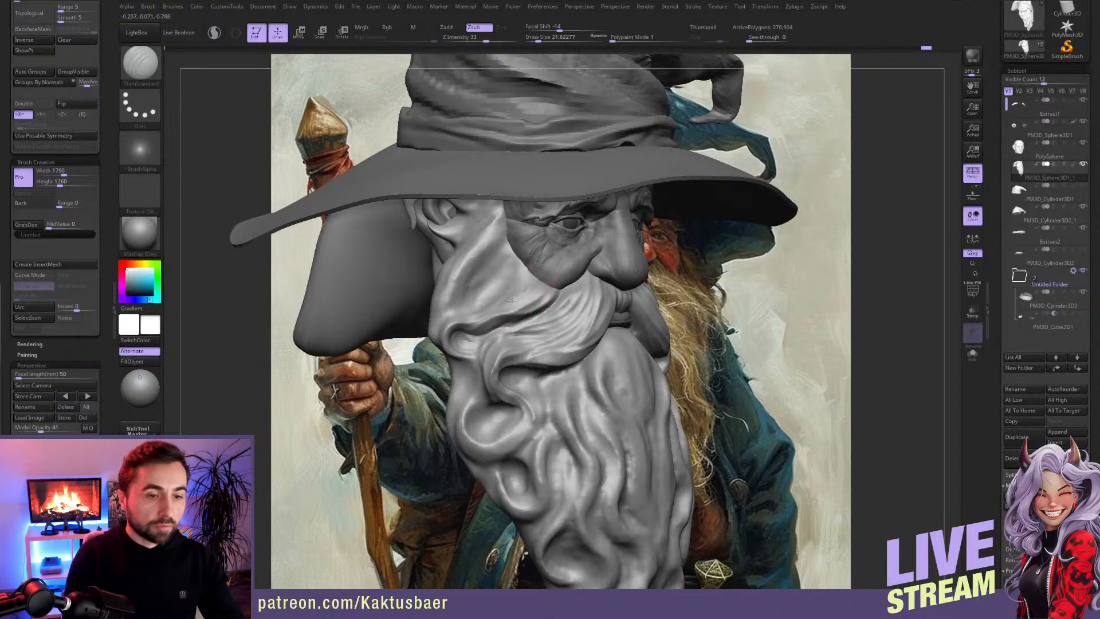
right_click_drag(512, 296, 517, 282)
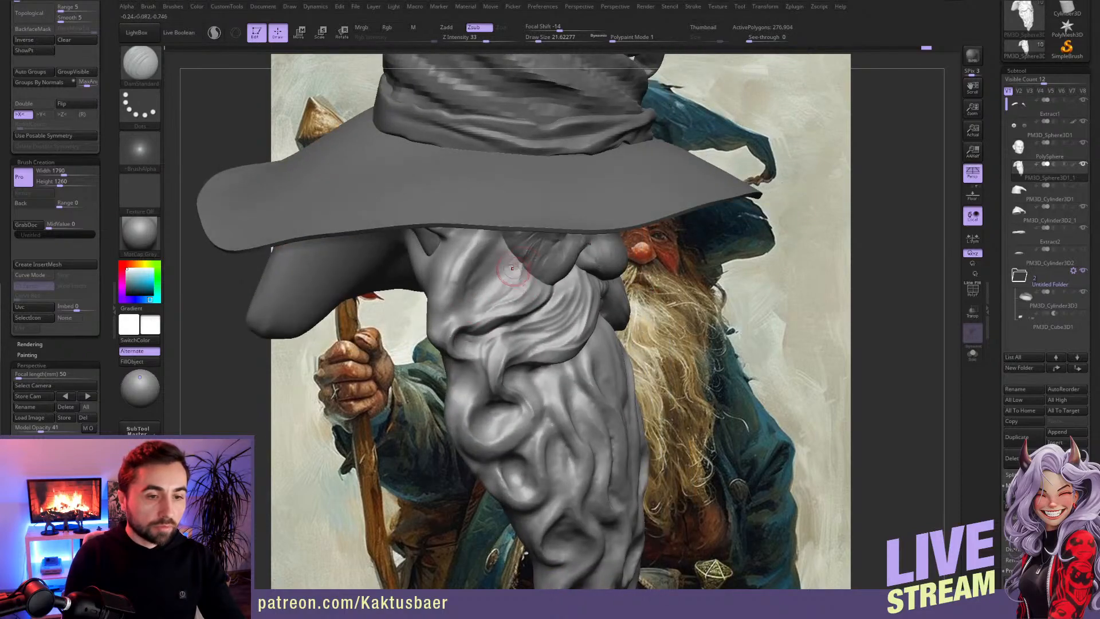
right_click_drag(452, 332, 532, 266)
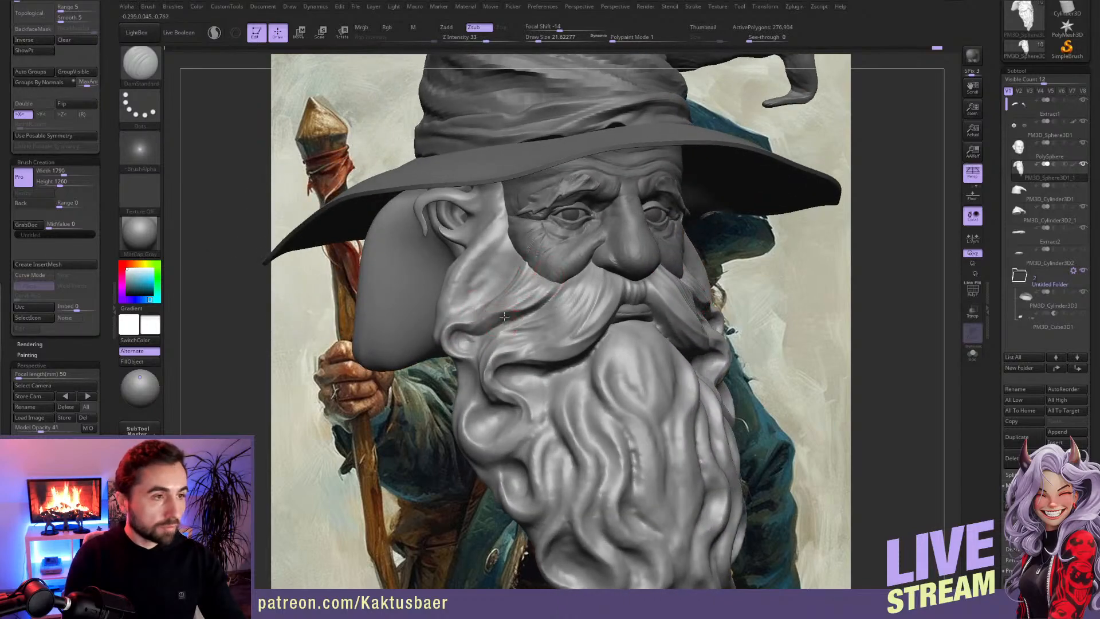
right_click_drag(504, 318, 511, 310)
Step: Reshape the moustache's outer end with the Move brush at draw size about 31
key("b")
key("m")
key("v")
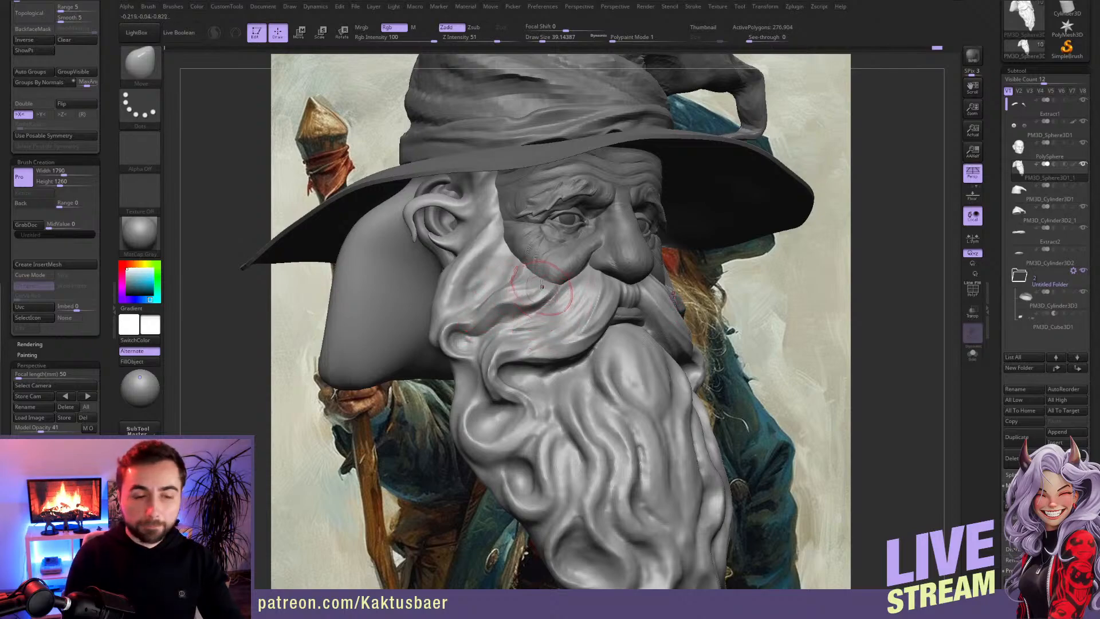
right_click_drag(536, 330, 518, 353)
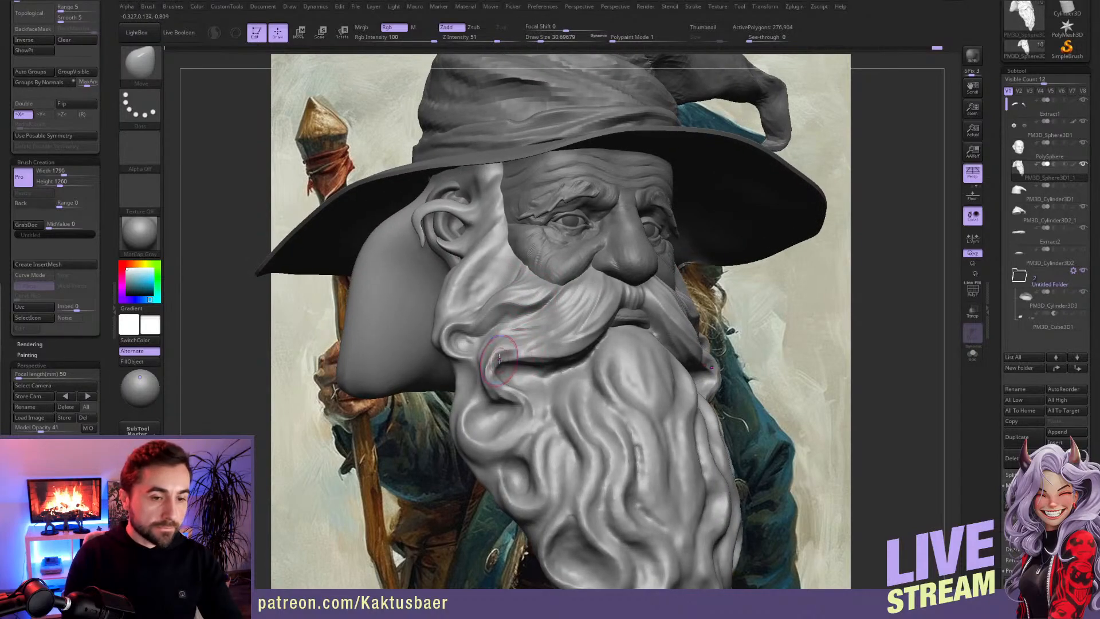
Step: Define the moustache's curled tip and lower edge with DamStandard strokes at draw size about 24
key("b")
key("d")
key("s")
key("s")
left_click_drag(506, 363, 503, 363)
right_click_drag(487, 360, 507, 345)
left_click_drag(508, 335, 487, 348)
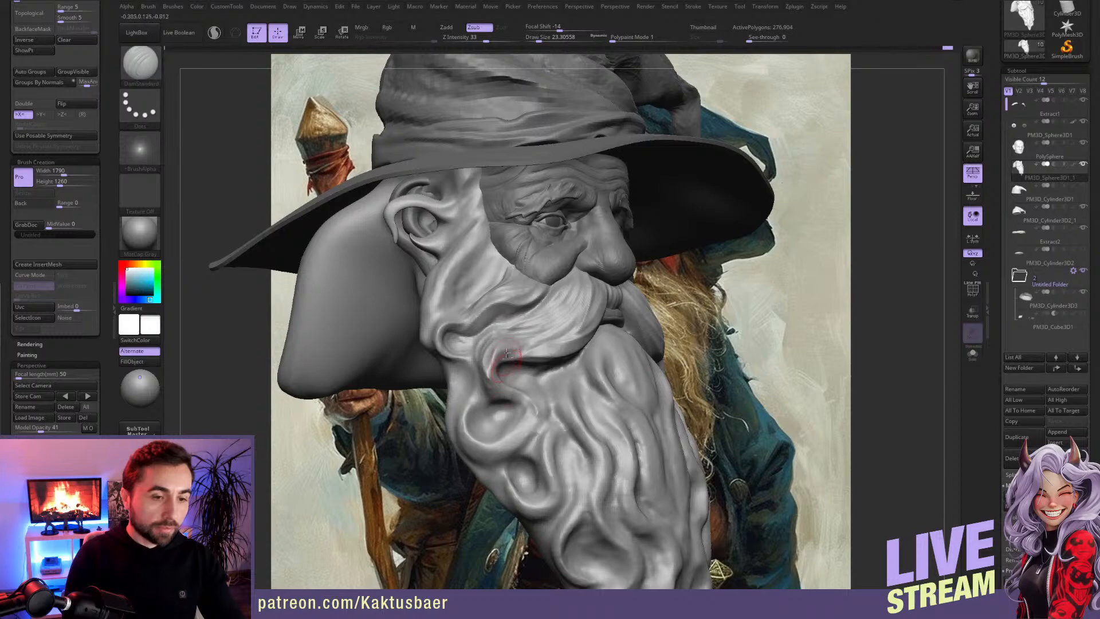
right_click_drag(487, 348, 499, 346)
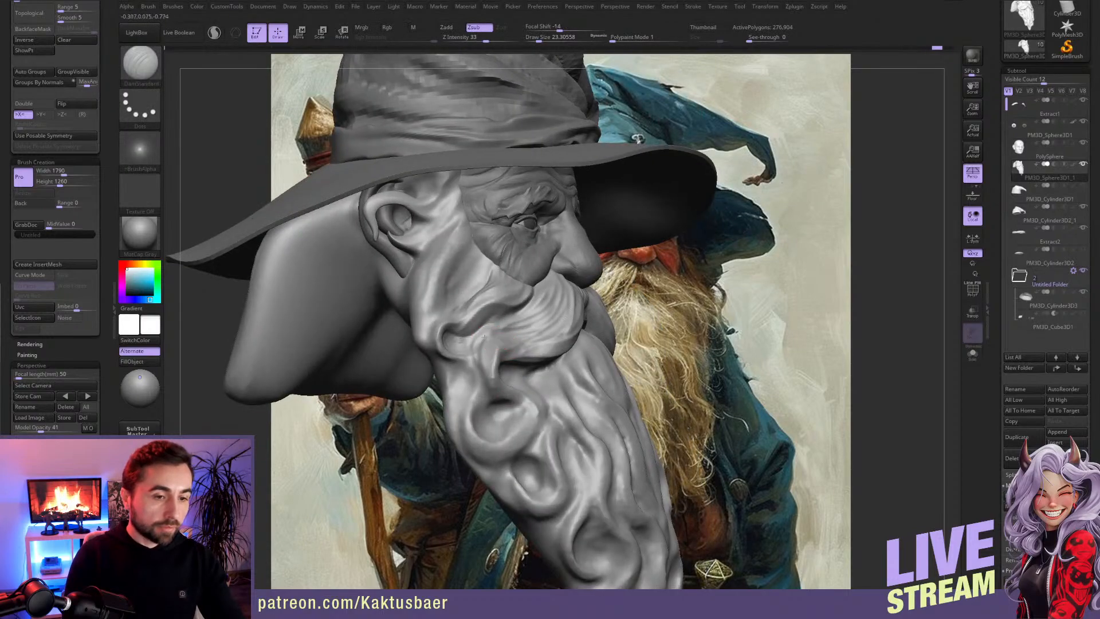
mouse_move(514, 409)
right_mouse_down()
mouse_move(510, 368)
mouse_move(526, 352)
right_mouse_up()
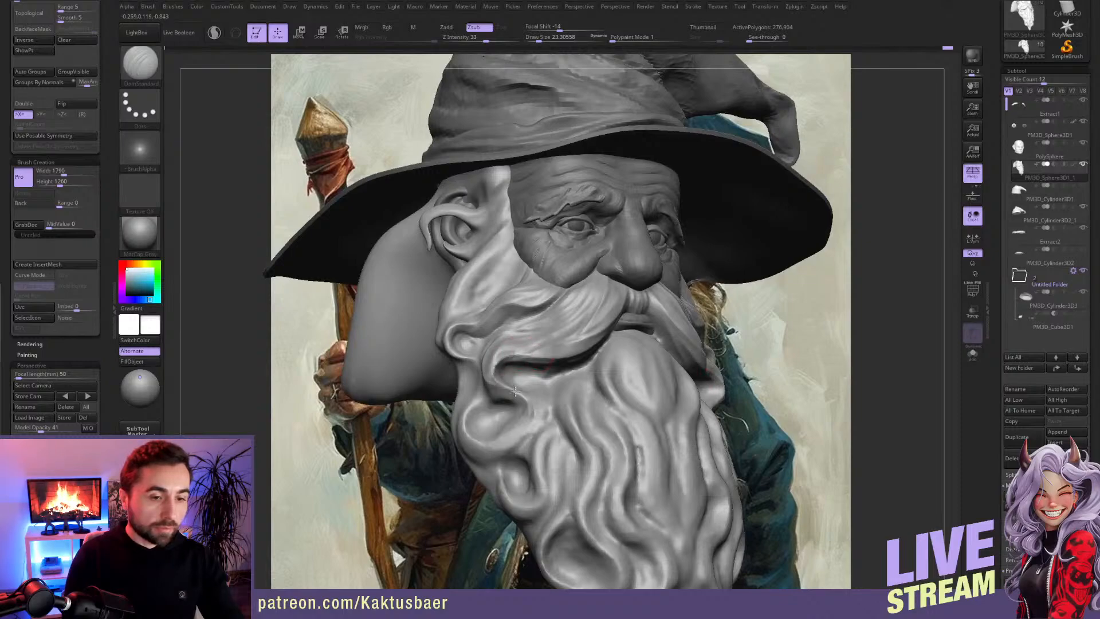
right_click_drag(507, 349, 542, 351)
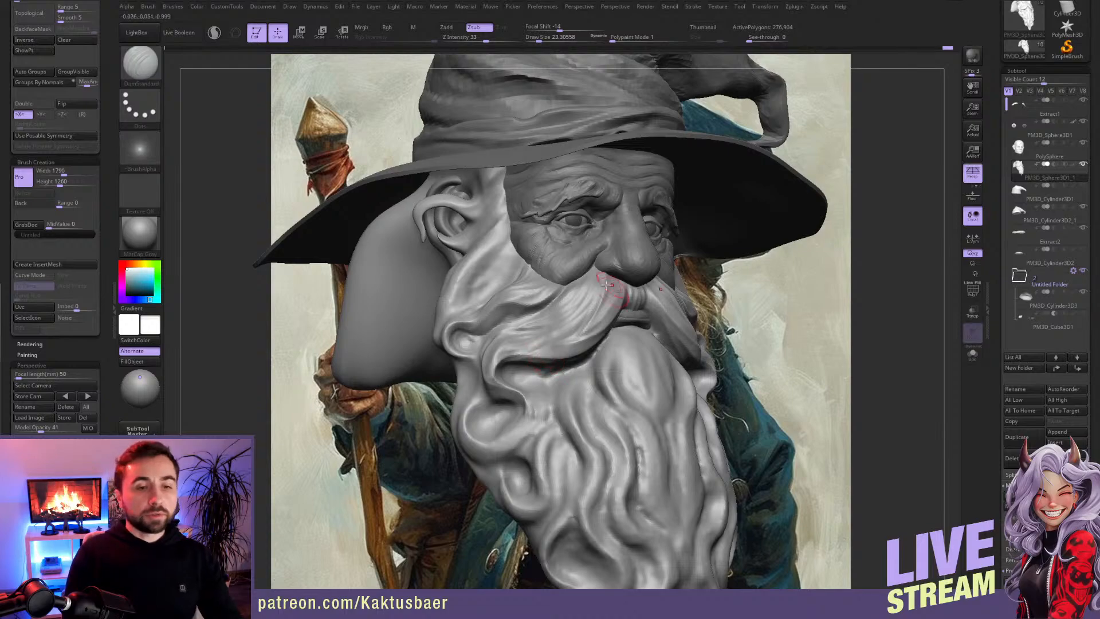
Step: Refine and smooth the fine hair grooves on the moustache's outer half with DamStandard at draw size about 18
mouse_move(602, 262)
right_mouse_down()
mouse_move(595, 290)
mouse_move(599, 273)
right_mouse_up()
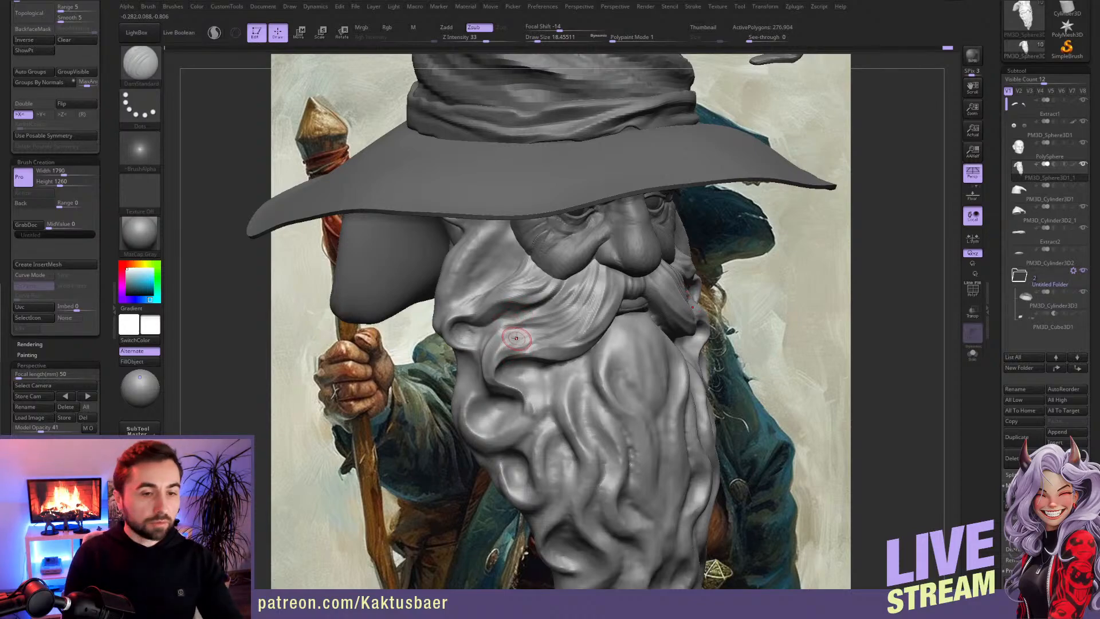
mouse_move(509, 302)
right_mouse_down()
mouse_move(533, 261)
mouse_move(520, 309)
right_mouse_up()
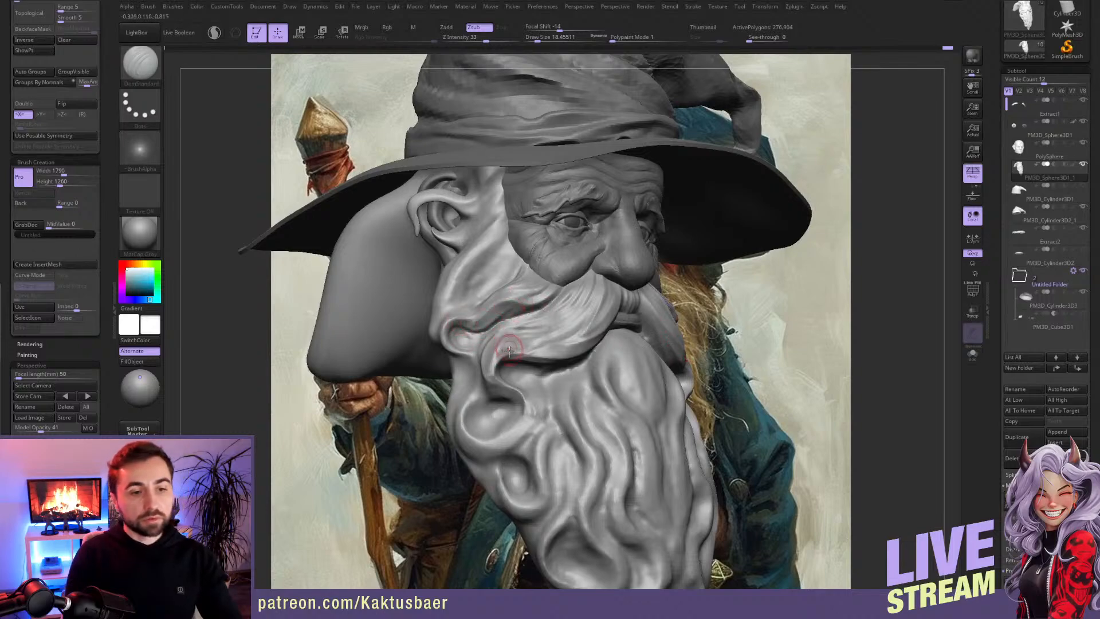
key("shift")
left_click_drag(499, 314, 511, 319, "shift")
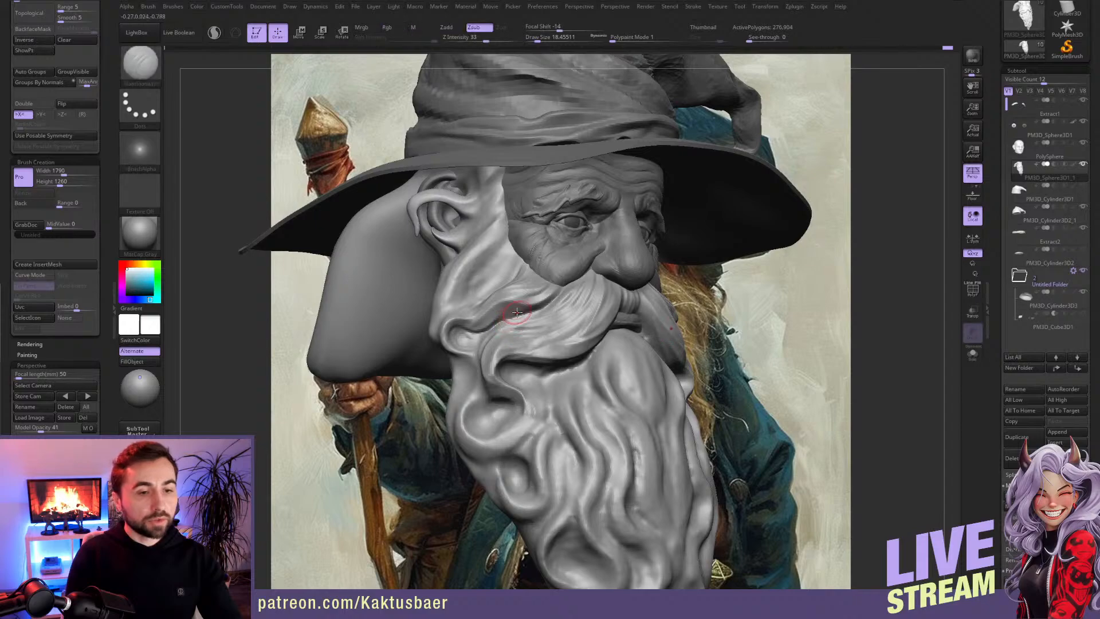
Step: Carve hair grooves into the beard beside the cheek below the ear with DamStandard at draw size about 22
mouse_move(528, 292)
right_mouse_down()
mouse_move(512, 293)
mouse_move(526, 298)
right_mouse_up()
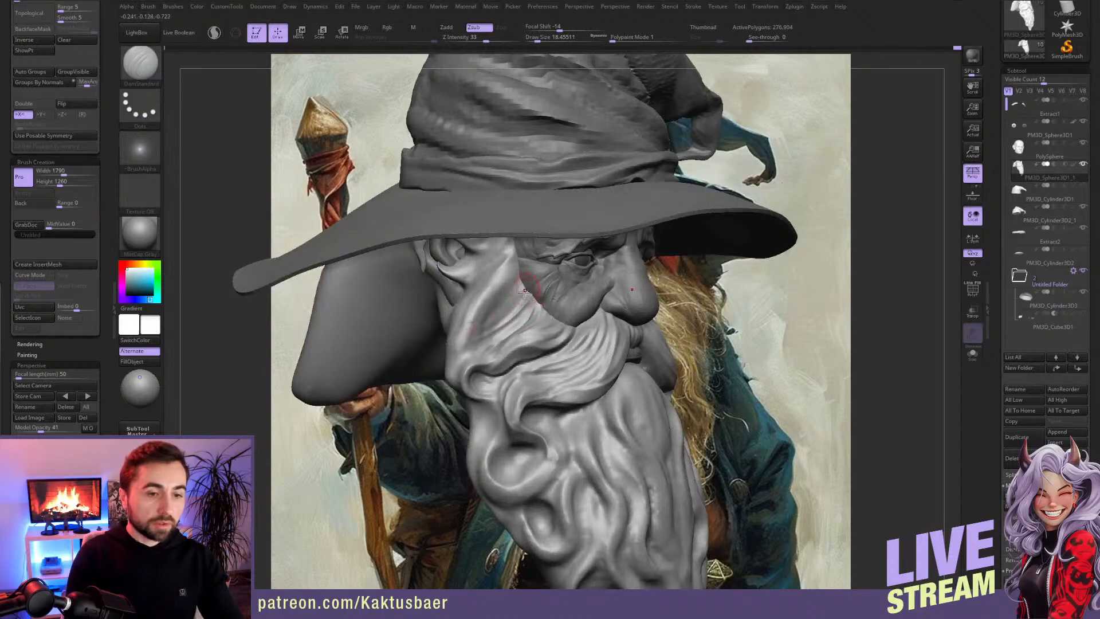
key("bracketright")
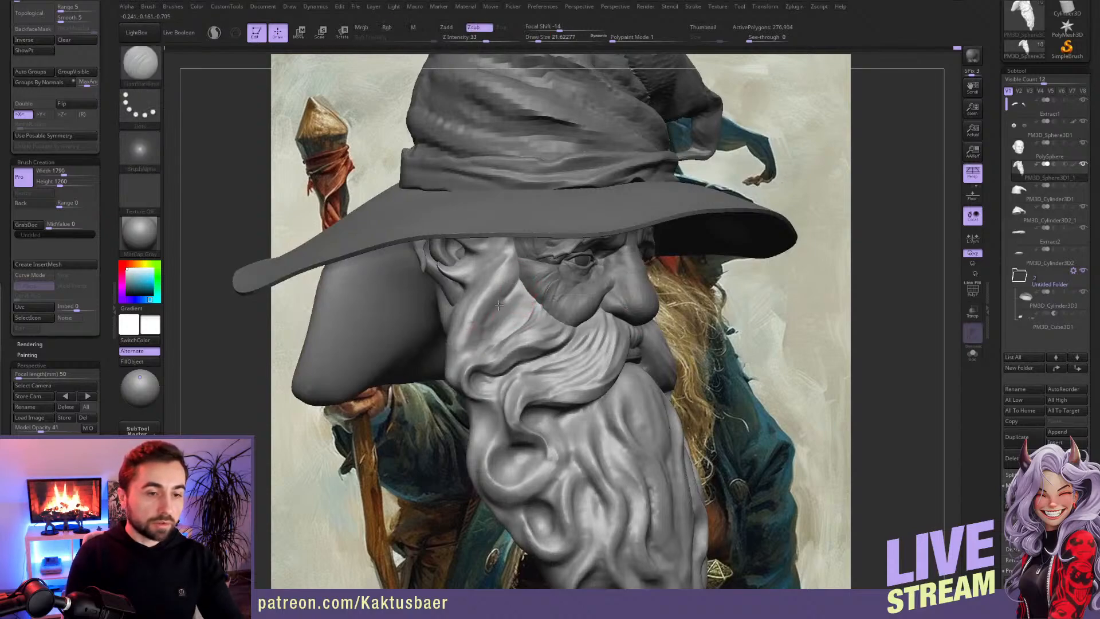
right_click_drag(491, 309, 521, 286)
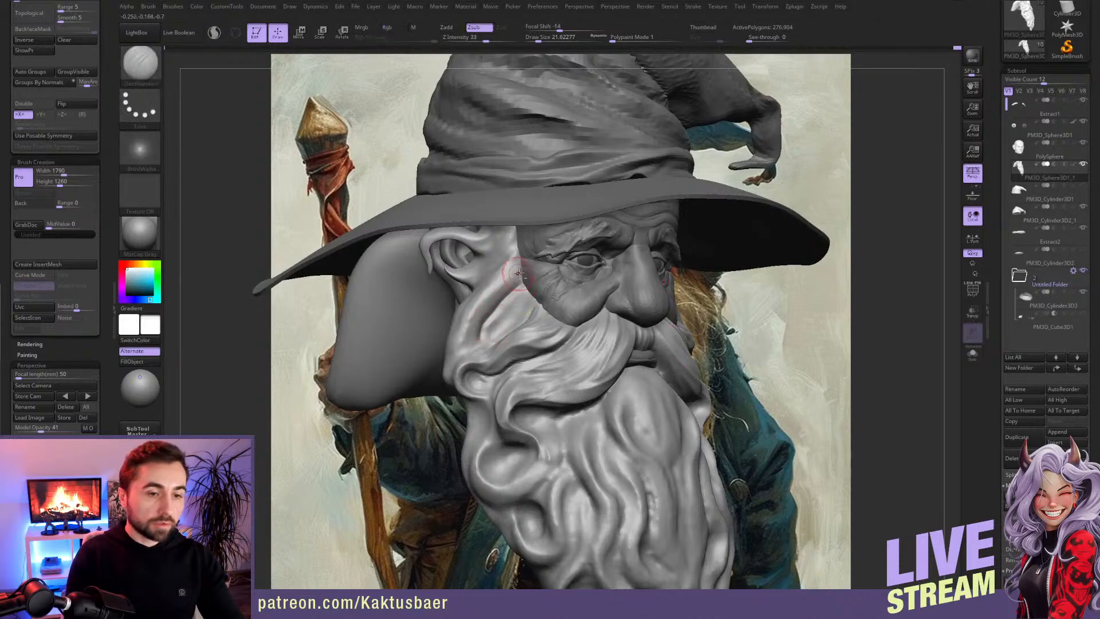
Step: Deepen the hair grooves along the beard's inner cheek edge with DamStandard at draw size about 22
left_click_drag(474, 345, 472, 352)
mouse_move(512, 261)
left_mouse_down()
mouse_move(477, 343)
mouse_move(497, 282)
mouse_move(477, 327)
left_mouse_up()
right_click_drag(509, 306, 526, 282)
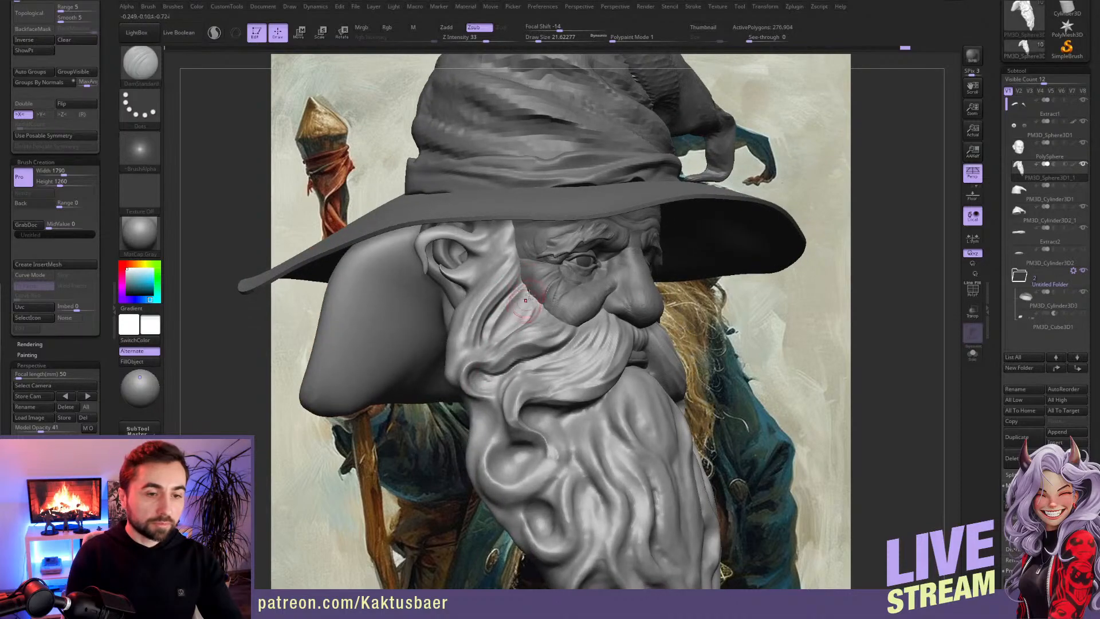
mouse_move(486, 333)
right_mouse_down()
mouse_move(563, 335)
mouse_move(562, 325)
right_mouse_up()
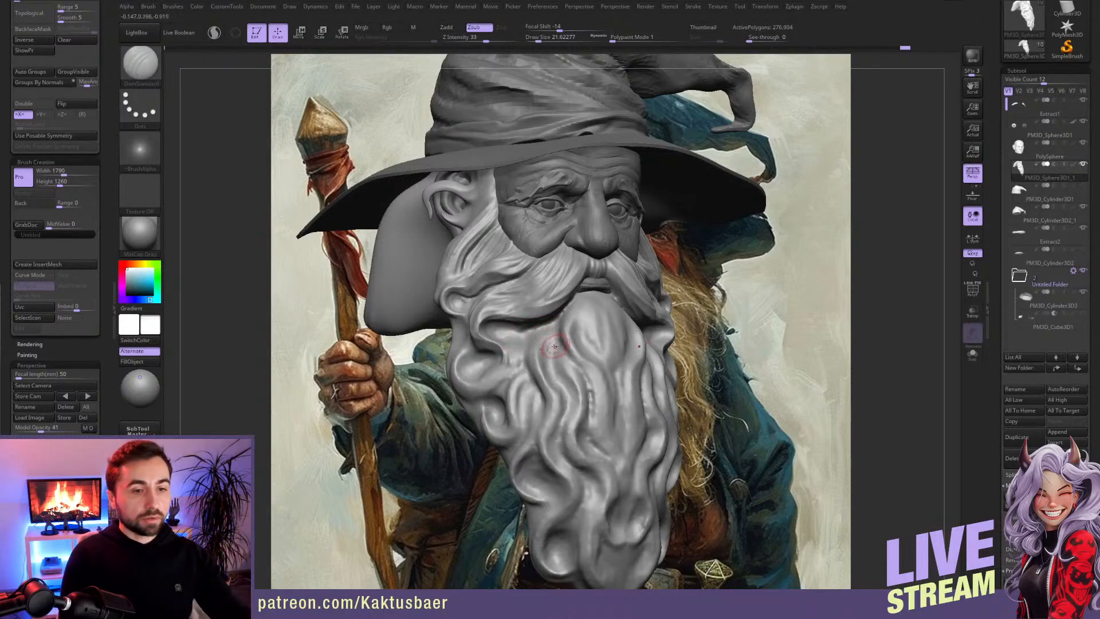
Step: Refine the moustache's inner strands and its lower edge beside the mouth with DamStandard at draw size about 22
mouse_move(550, 330)
right_mouse_down()
mouse_move(470, 323)
mouse_move(461, 301)
right_mouse_up()
right_click_drag(453, 263, 518, 296, "ctrl")
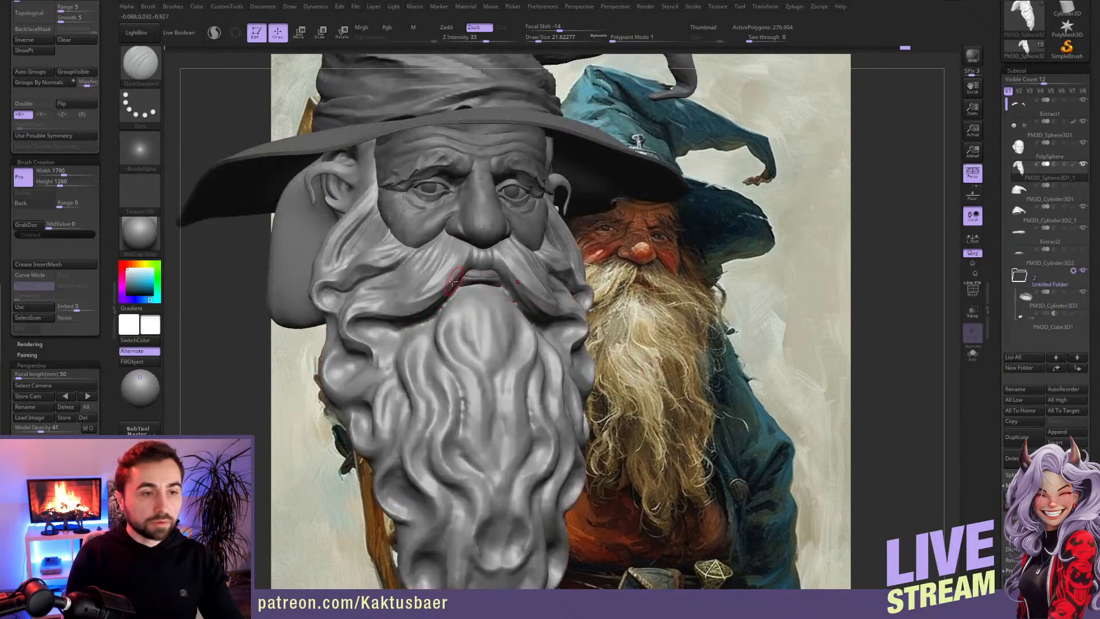
right_click_drag(454, 281, 460, 261)
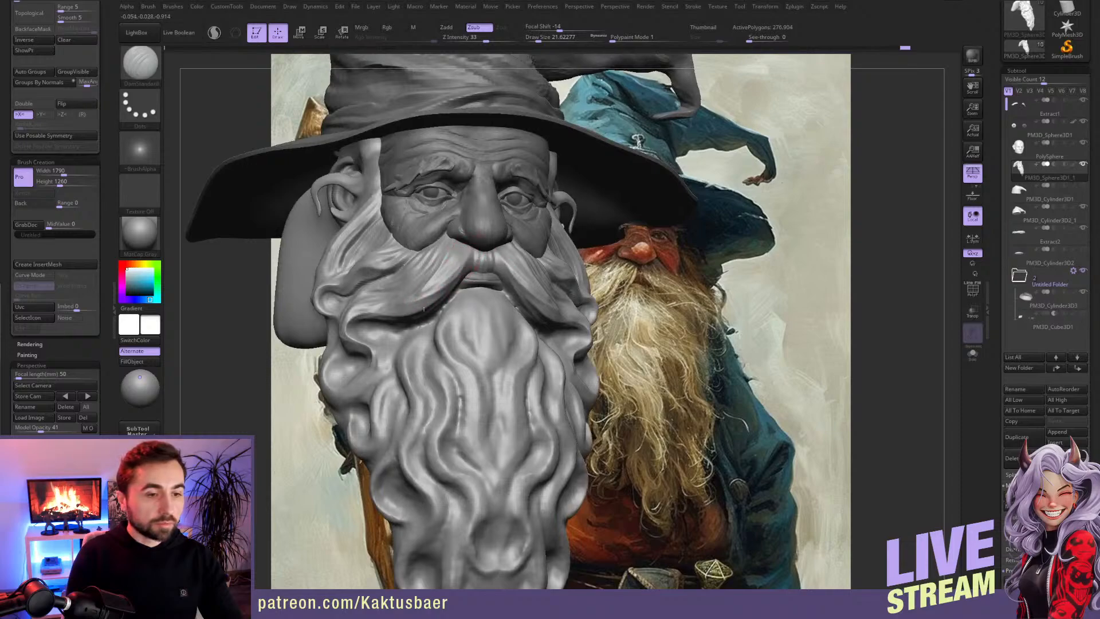
right_click_drag(471, 312, 481, 276)
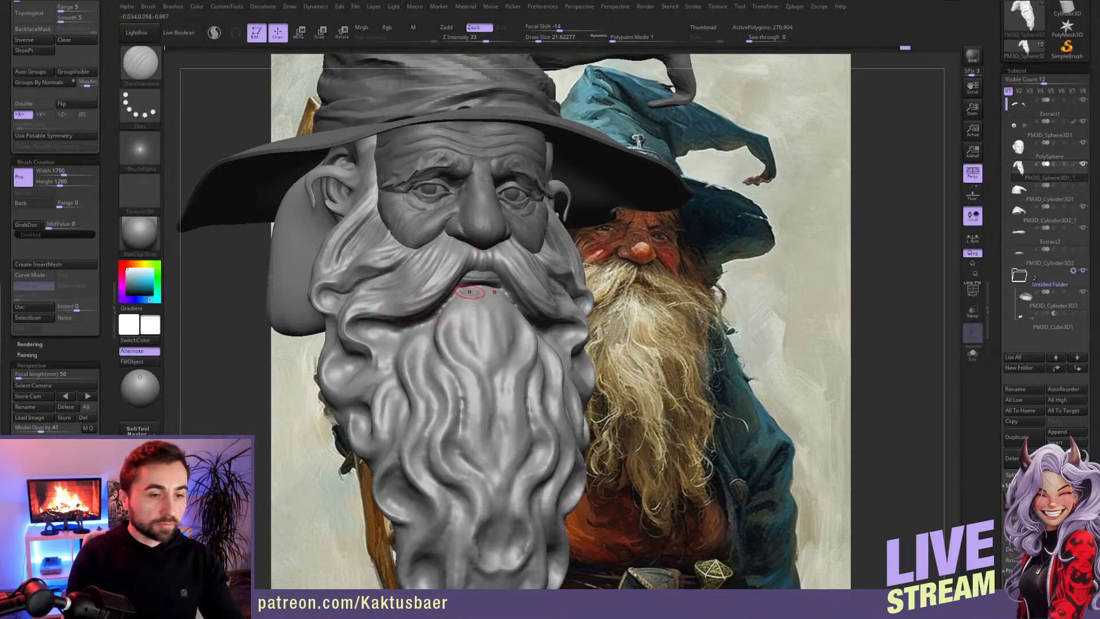
mouse_move(451, 322)
right_mouse_down()
mouse_move(459, 327)
mouse_move(449, 299)
right_mouse_up()
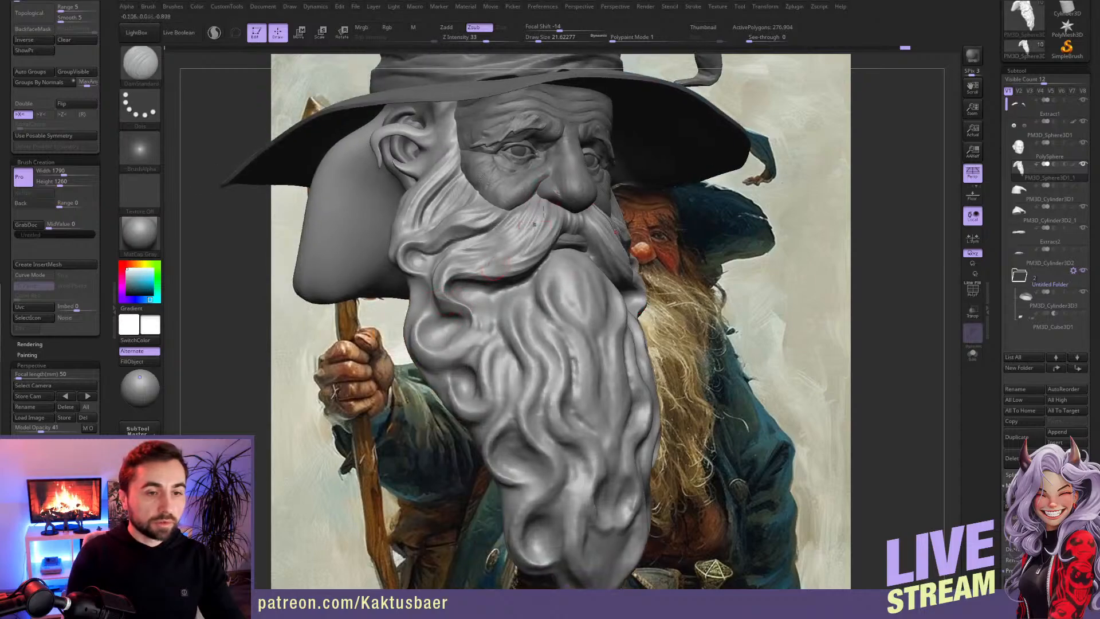
Step: Carve hair grooves into the sideburn in front of the ear with DamStandard at draw size about 22
right_click_drag(465, 205, 462, 170)
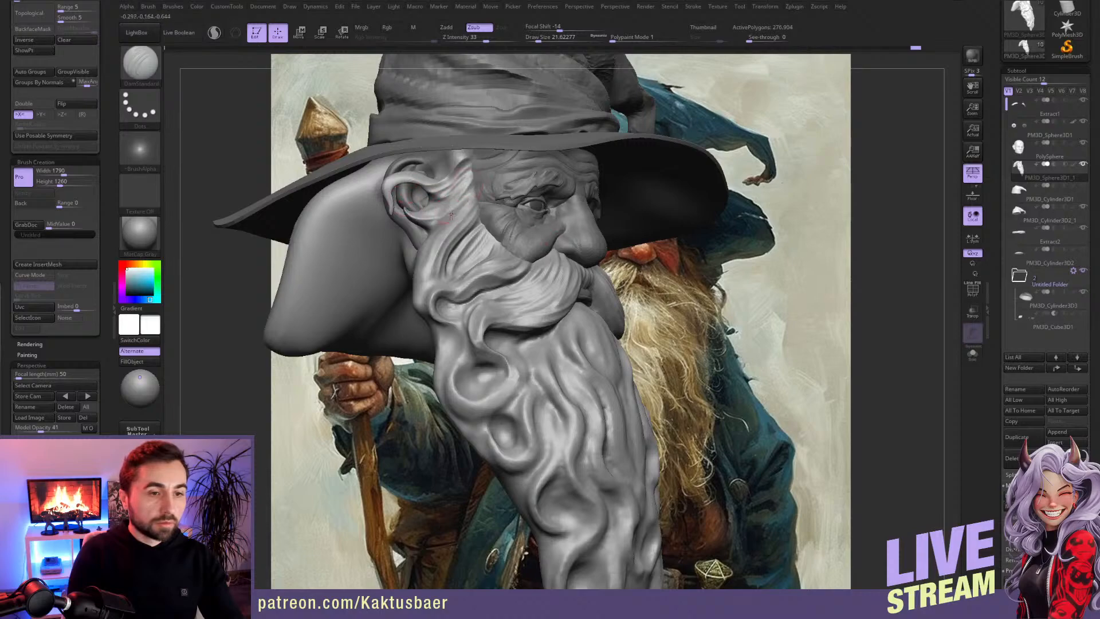
right_click_drag(451, 212, 467, 197)
right_click_drag(441, 254, 434, 321)
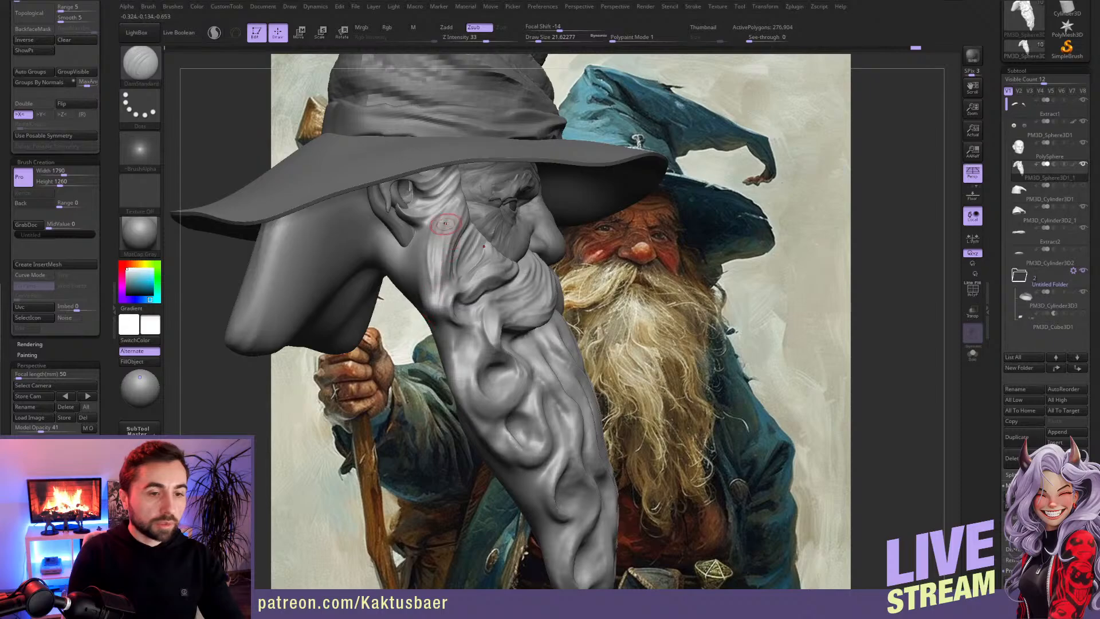
right_click_drag(411, 222, 422, 180)
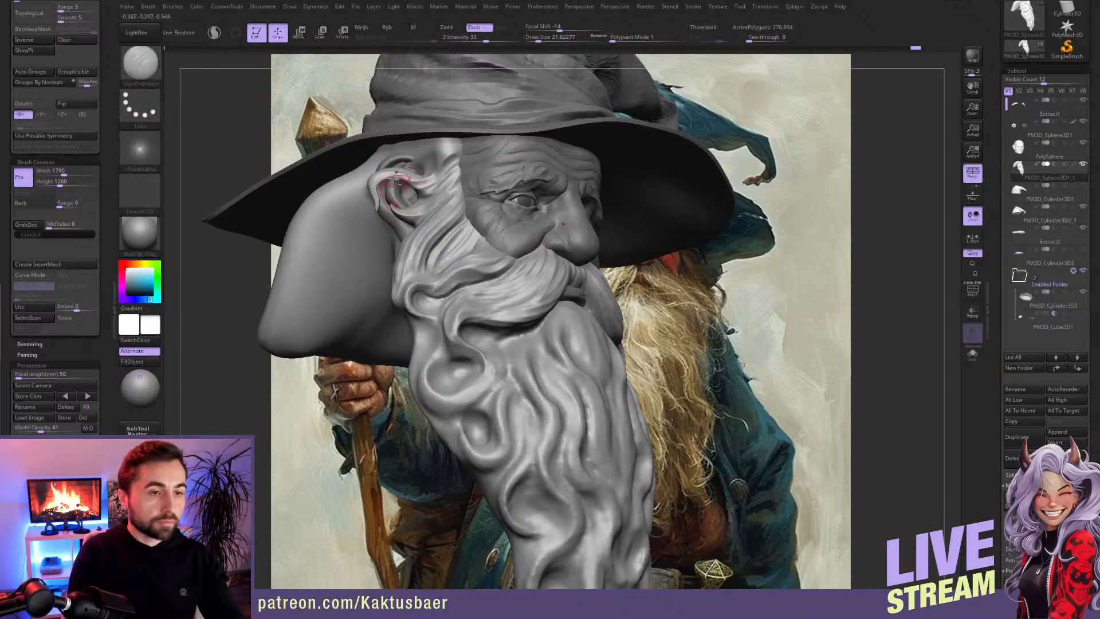
right_click_drag(433, 180, 456, 178)
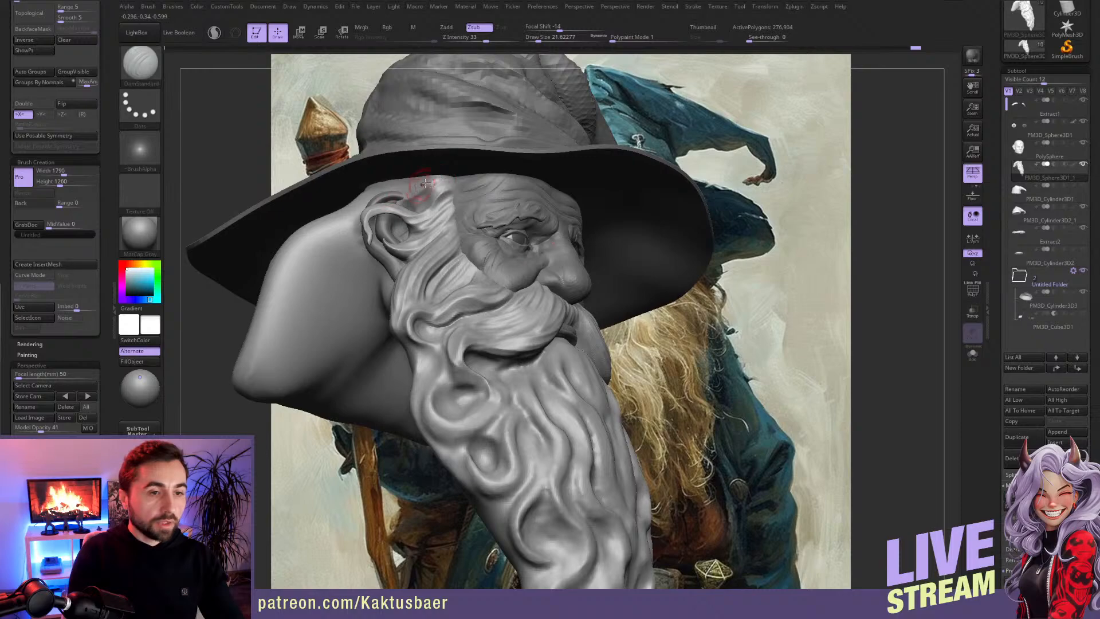
mouse_move(383, 198)
right_mouse_down()
mouse_move(461, 257)
mouse_move(449, 225)
right_mouse_up()
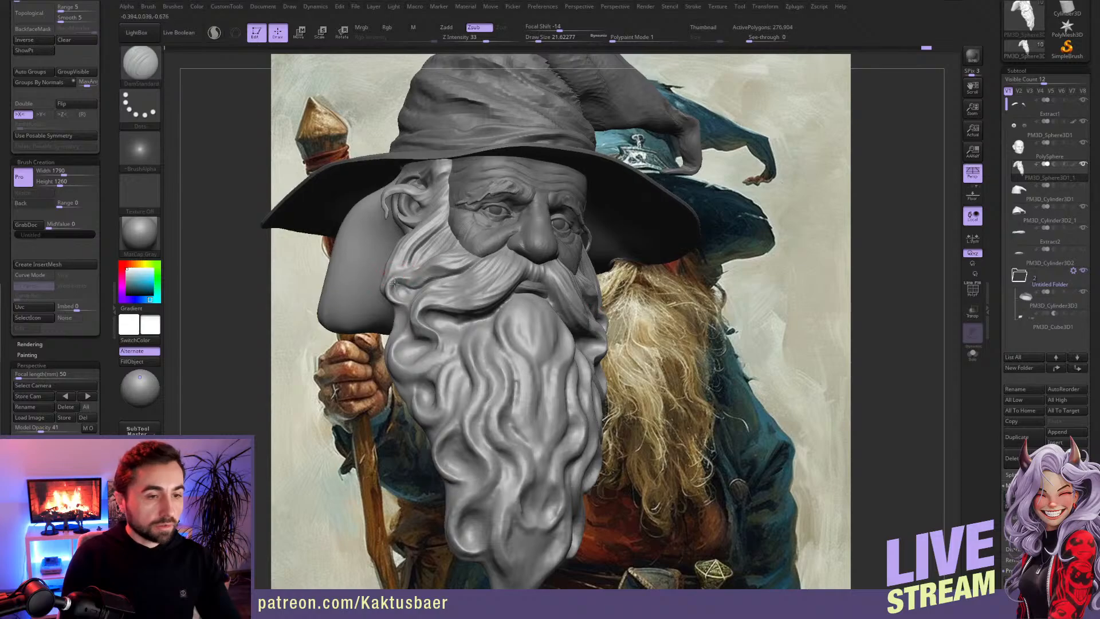
Step: Reshape the cheek strands and the beard below the moustache tip with the Move brush at draw sizes about 37 and 20
right_click_drag(396, 284, 397, 304, "ctrl")
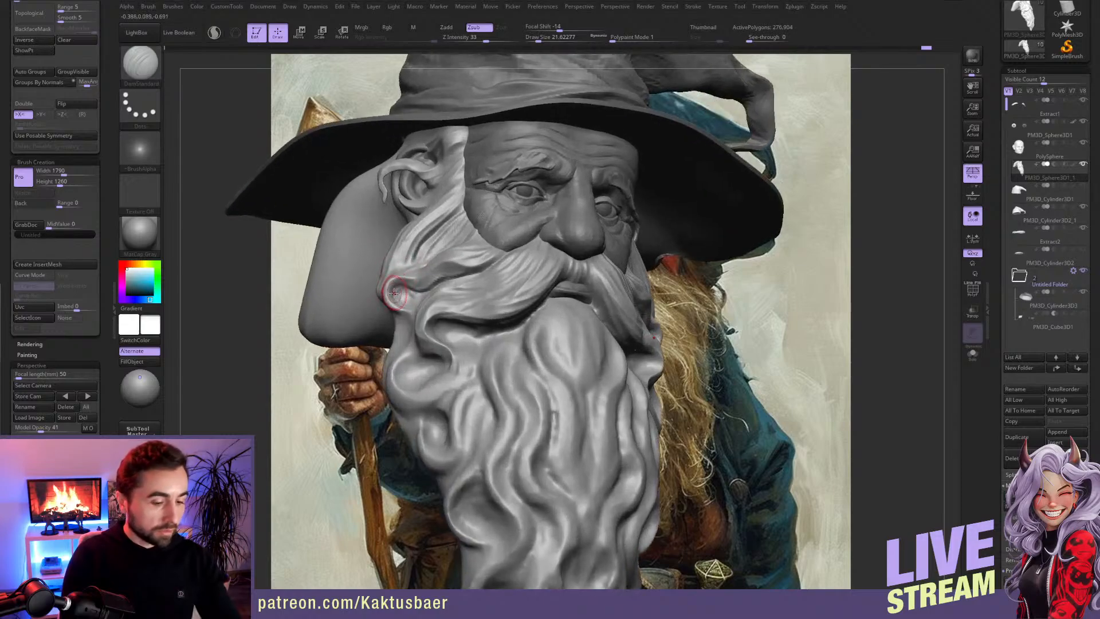
key("b")
key("m")
key("v")
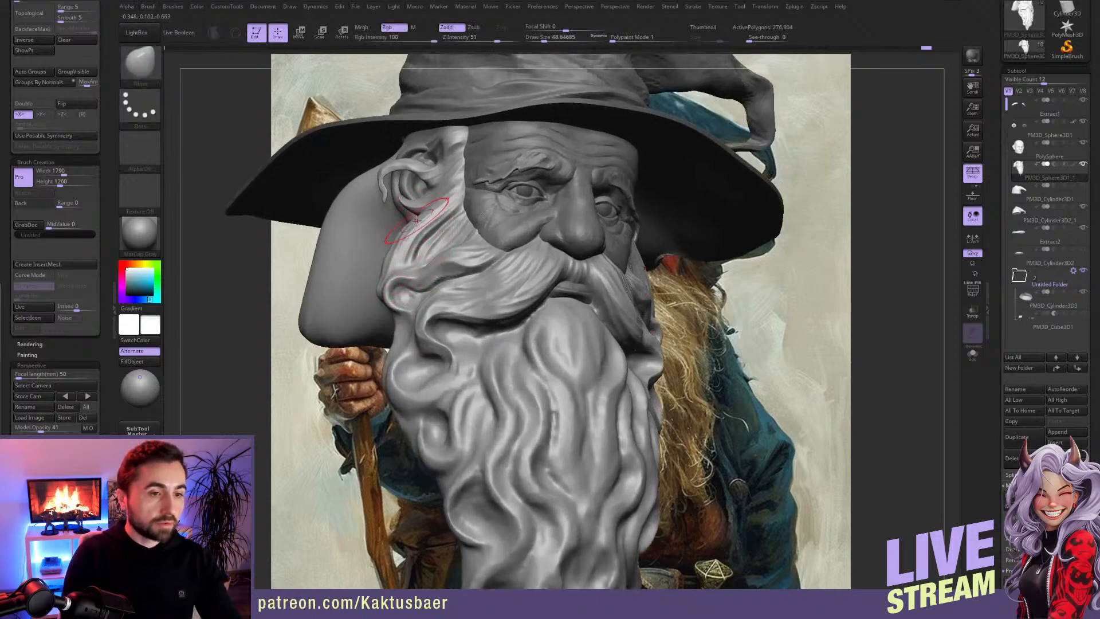
key("bracketleft")
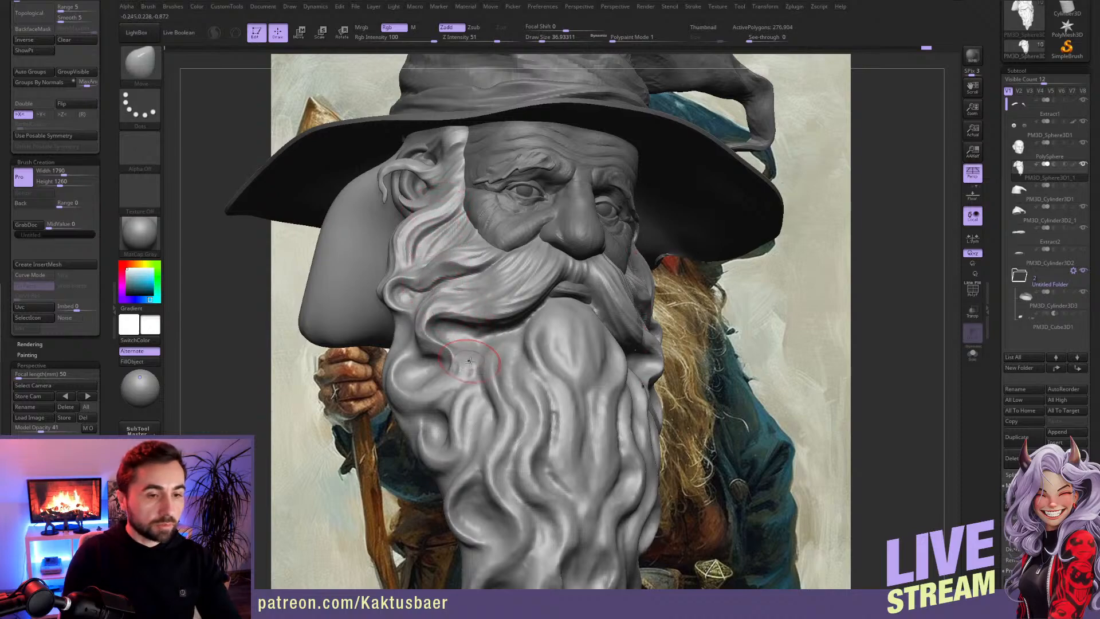
right_click_drag(472, 367, 461, 338, "ctrl")
key("s")
left_click_drag(461, 339, 458, 339)
right_click_drag(461, 350, 465, 326, "alt")
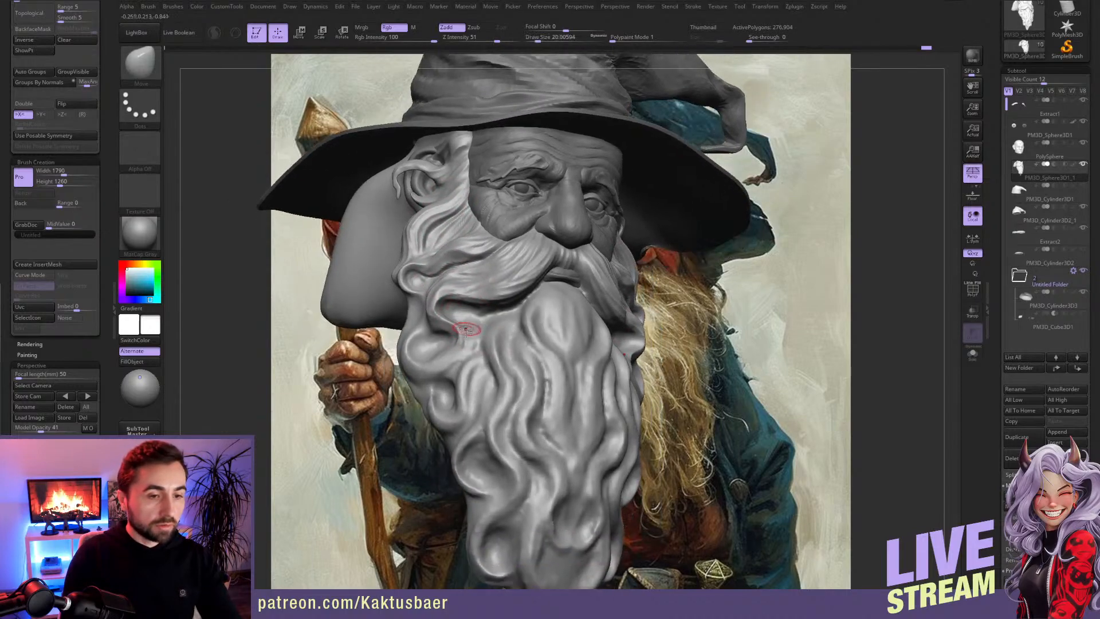
Step: Define the beard strands beneath the moustache's curled tip with DamStandard at draw size about 20
key("b")
key("c")
key("b")
key("b")
key("d")
key("s")
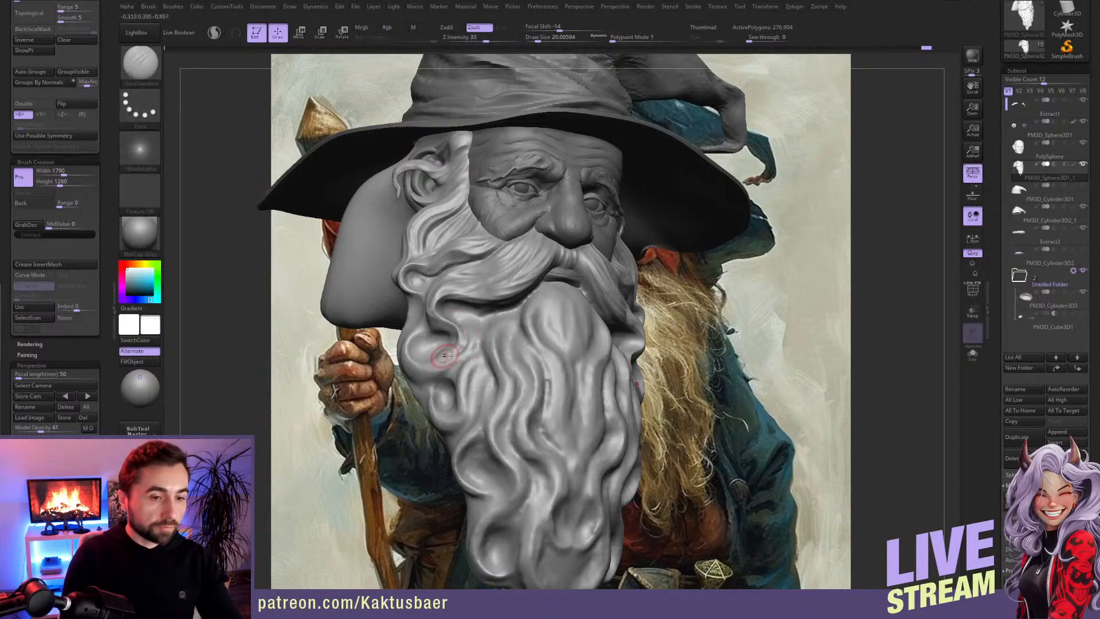
key("shift")
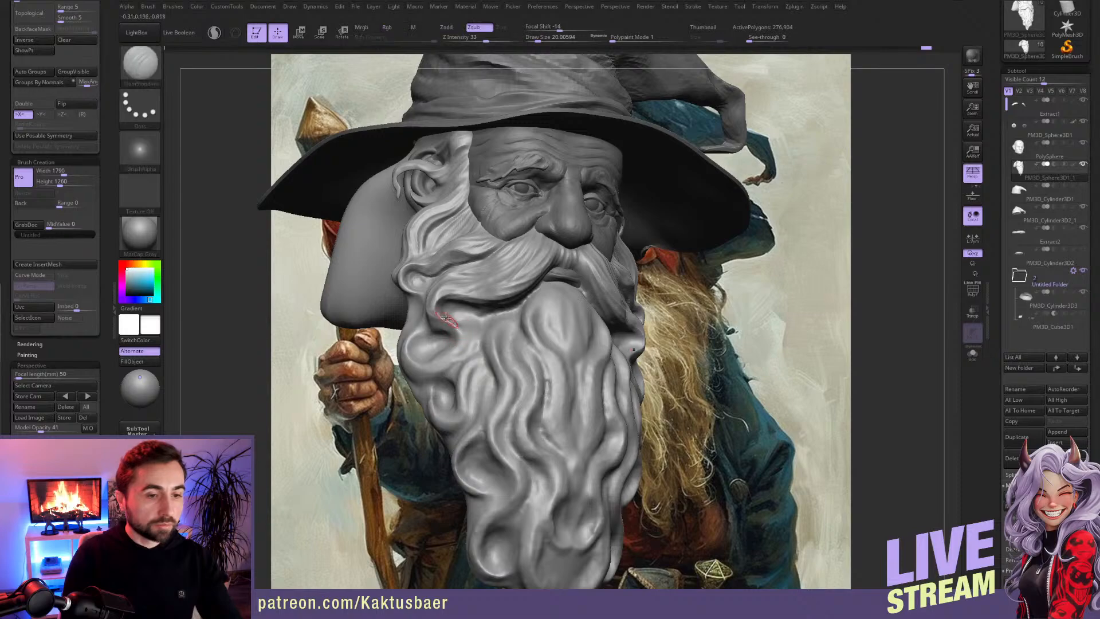
left_click_drag(437, 313, 452, 326)
key("ctrl+z")
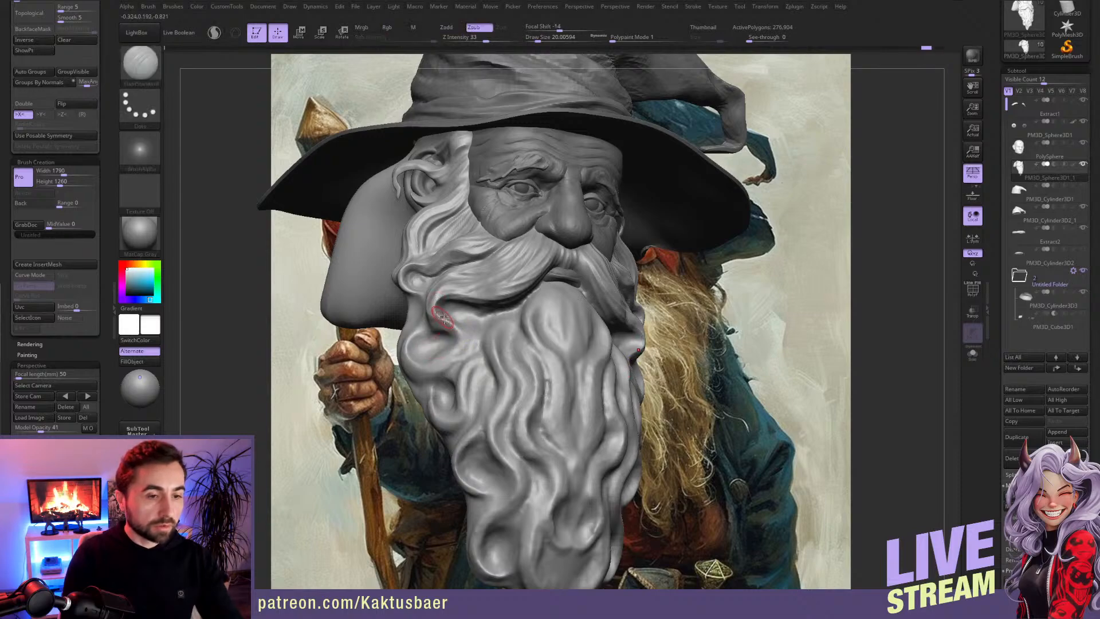
right_click_drag(447, 333, 482, 326)
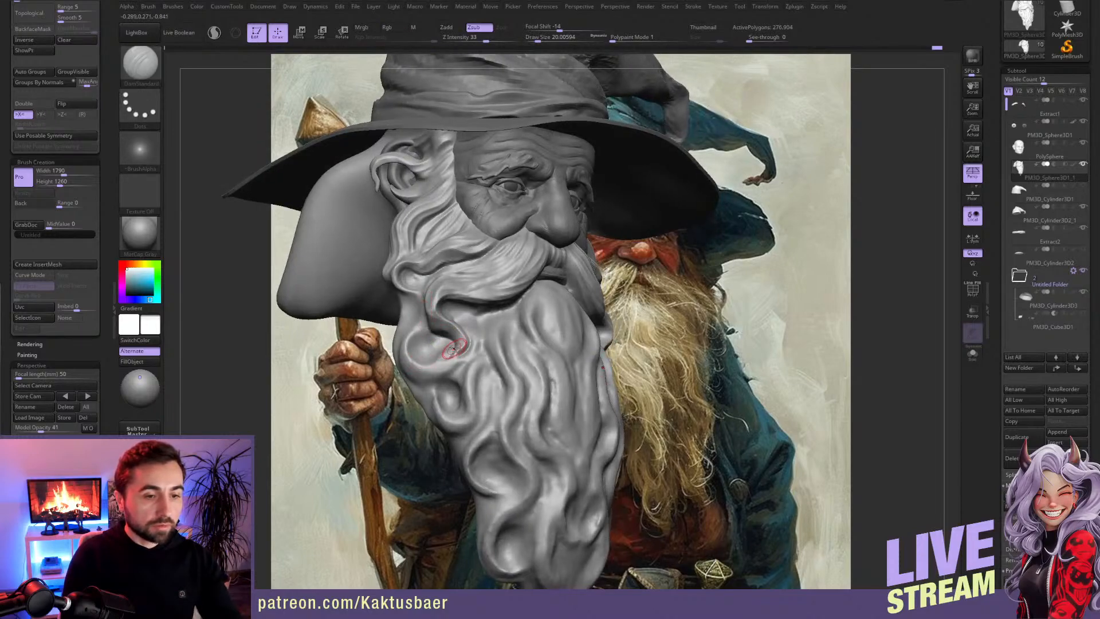
left_click_drag(459, 359, 437, 365, "shift")
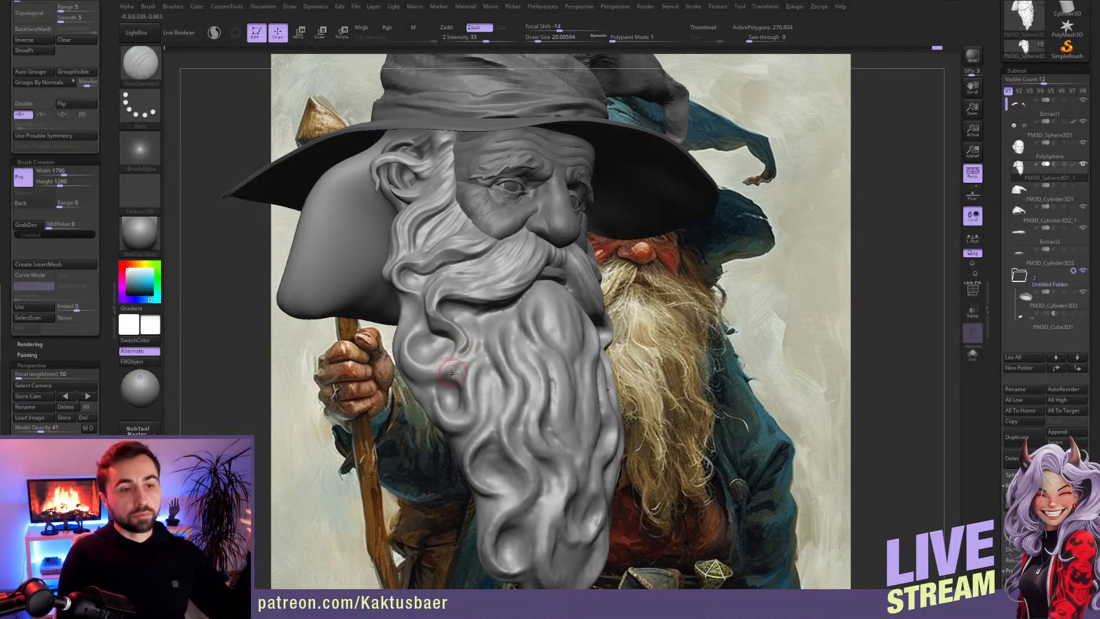
mouse_move(456, 374)
right_mouse_down()
mouse_move(478, 330)
mouse_move(459, 321)
right_mouse_up()
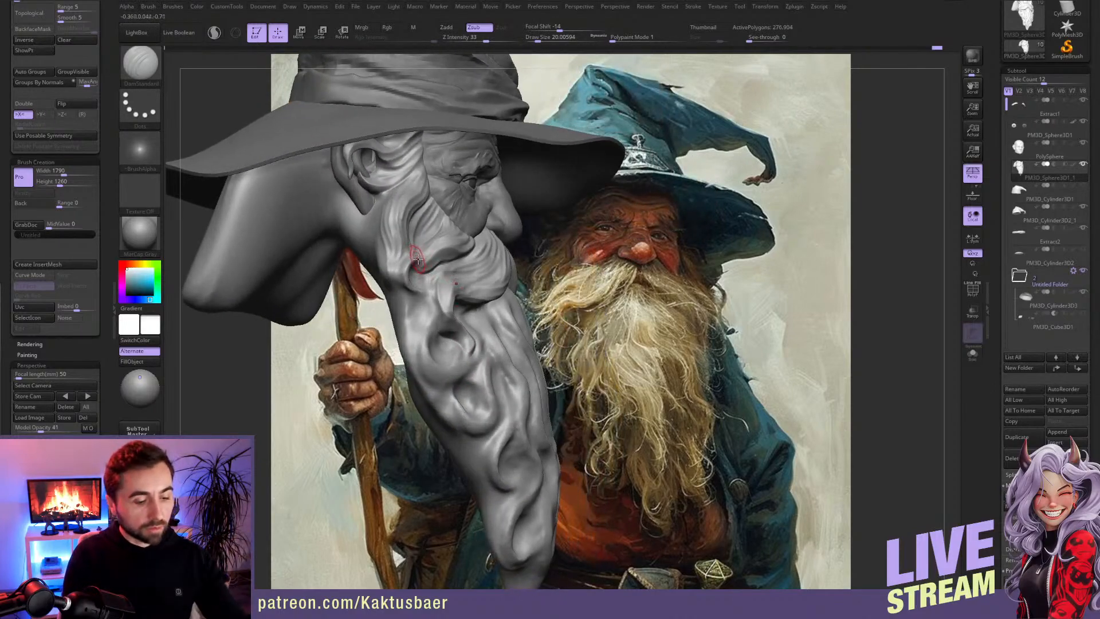
Step: Reshape the cheek locks below the ear and the beard's upper side curl with Move at draw sizes about 51, 30 and 49
key("b")
key("m")
key("v")
mouse_move(409, 226)
left_mouse_down()
mouse_move(391, 223)
mouse_move(395, 257)
mouse_move(421, 280)
left_mouse_up()
key("s")
key("s")
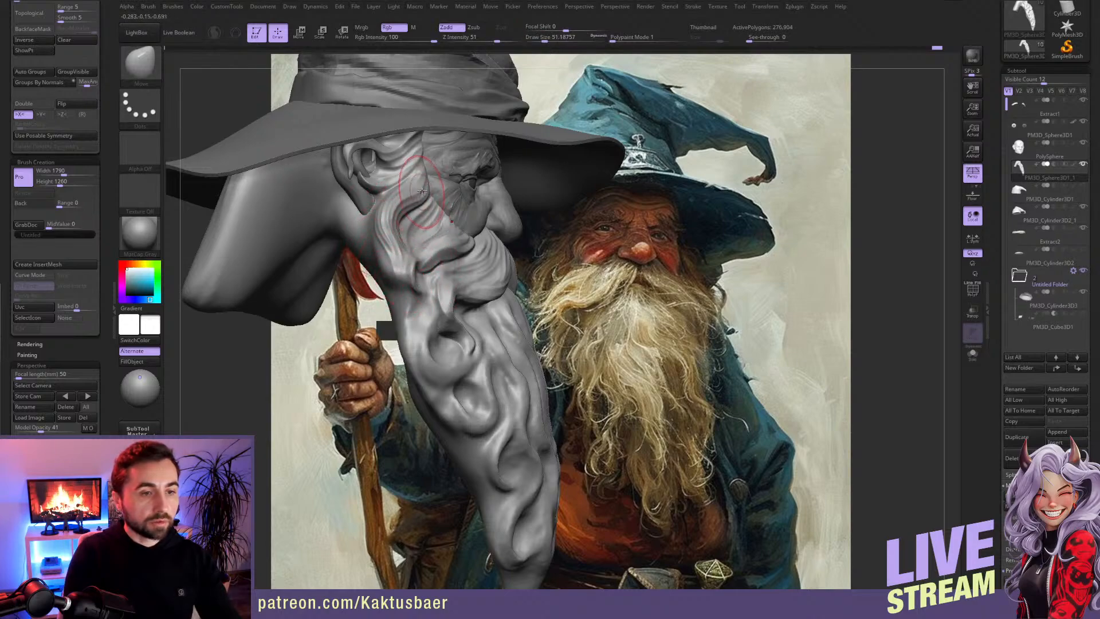
left_click_drag(422, 186, 404, 195)
key("s")
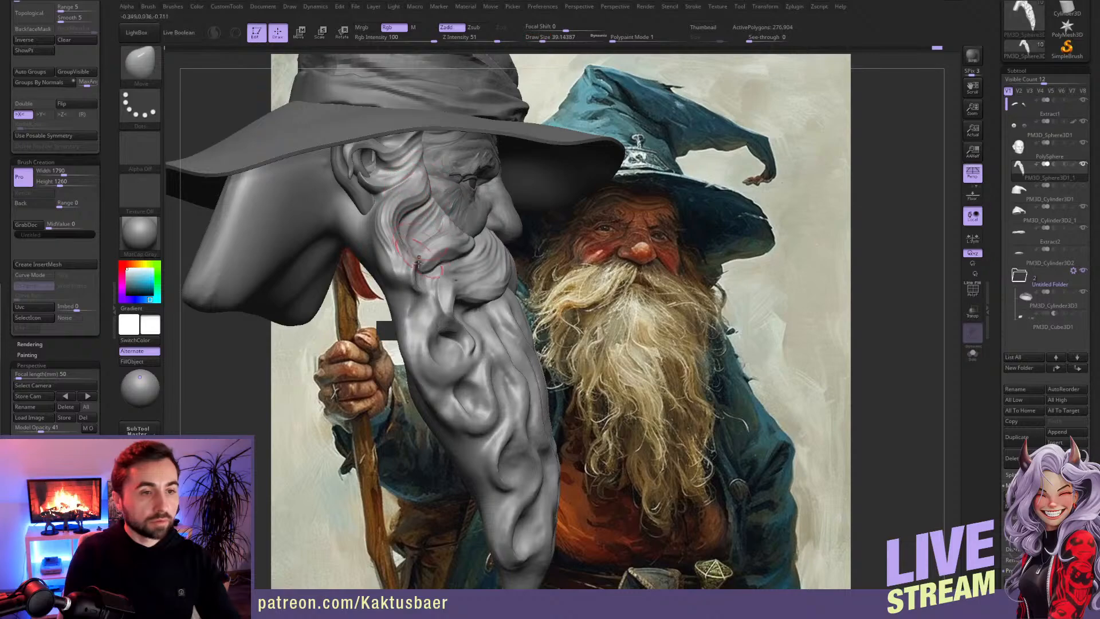
key("s")
left_click_drag(453, 297, 456, 287)
right_click_drag(455, 291, 450, 299)
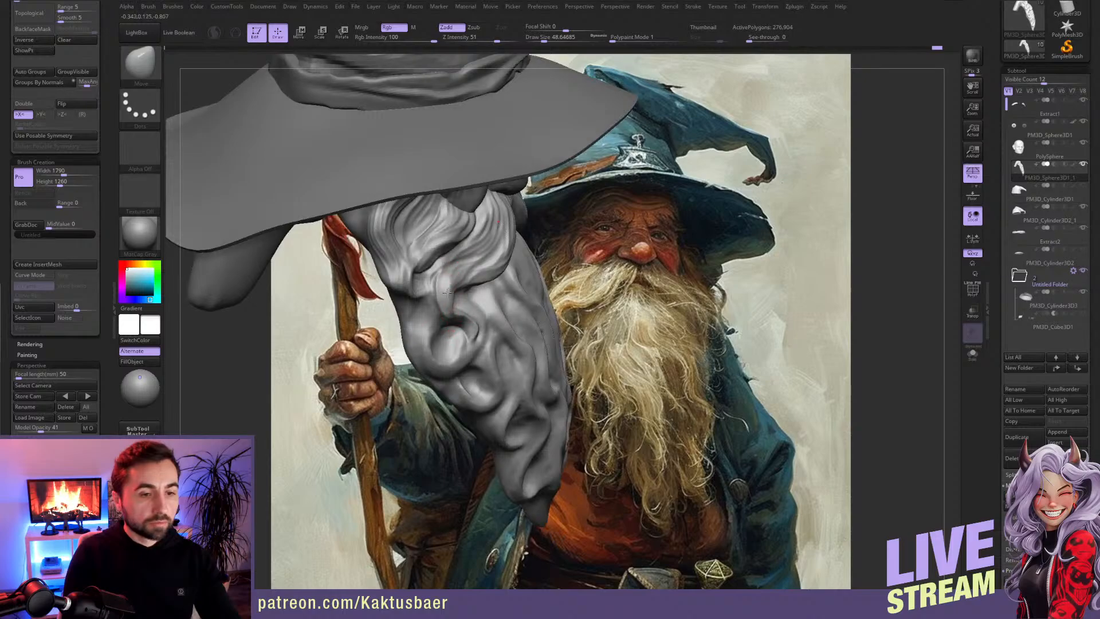
mouse_move(476, 331)
right_mouse_down()
mouse_move(475, 287)
mouse_move(462, 348)
mouse_move(426, 341)
mouse_move(430, 330)
right_mouse_up()
Step: Carve strand grooves below the moustache and around the beard's side curls with DamStandard at draw sizes about 29 and 23
key("b")
key("c")
key("b")
key("b")
key("d")
key("s")
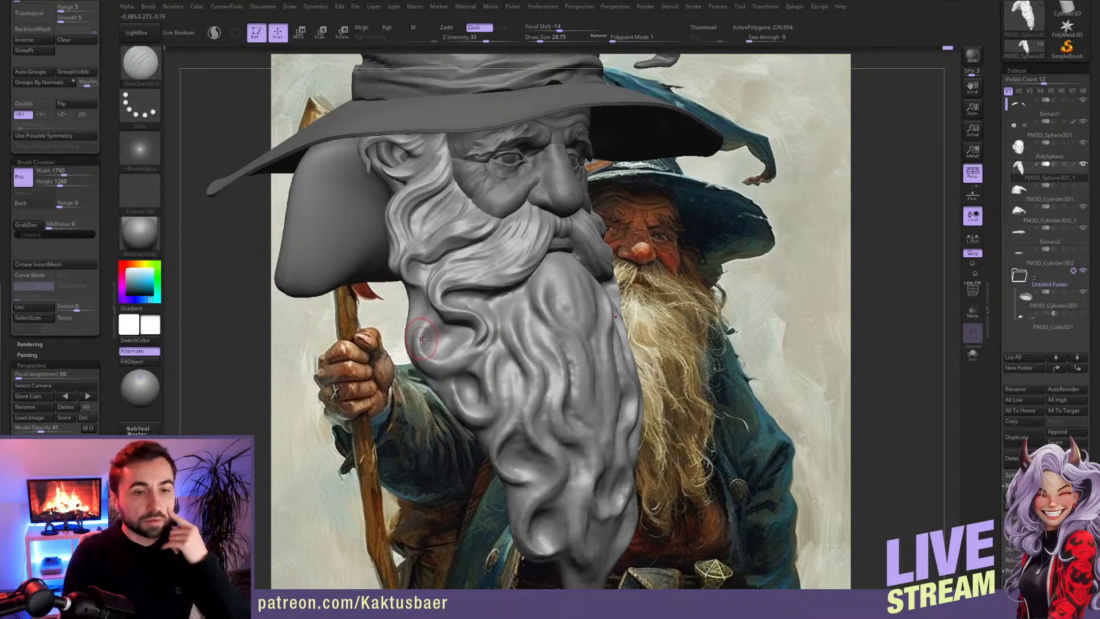
right_click_drag(427, 332, 506, 315)
key("bracketleft")
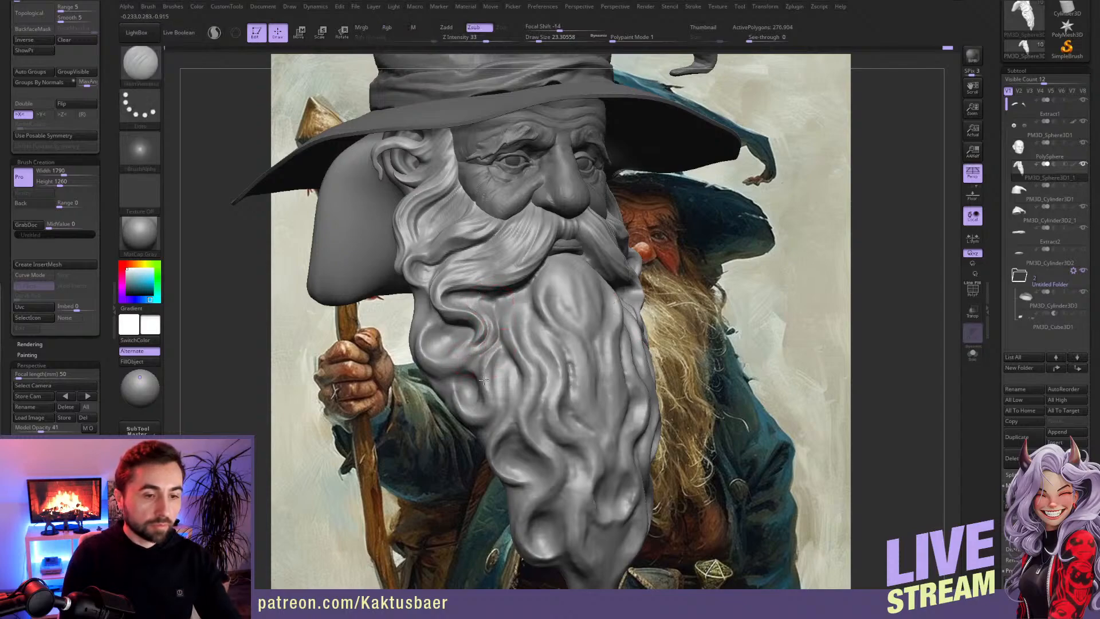
right_click_drag(496, 374, 491, 310)
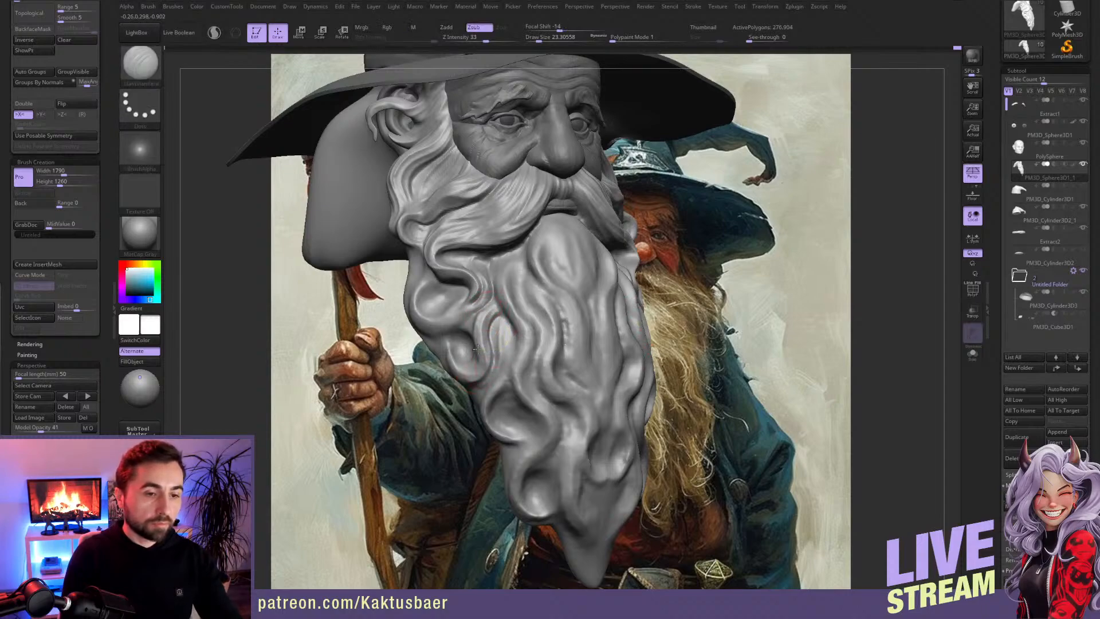
right_click_drag(456, 347, 459, 353)
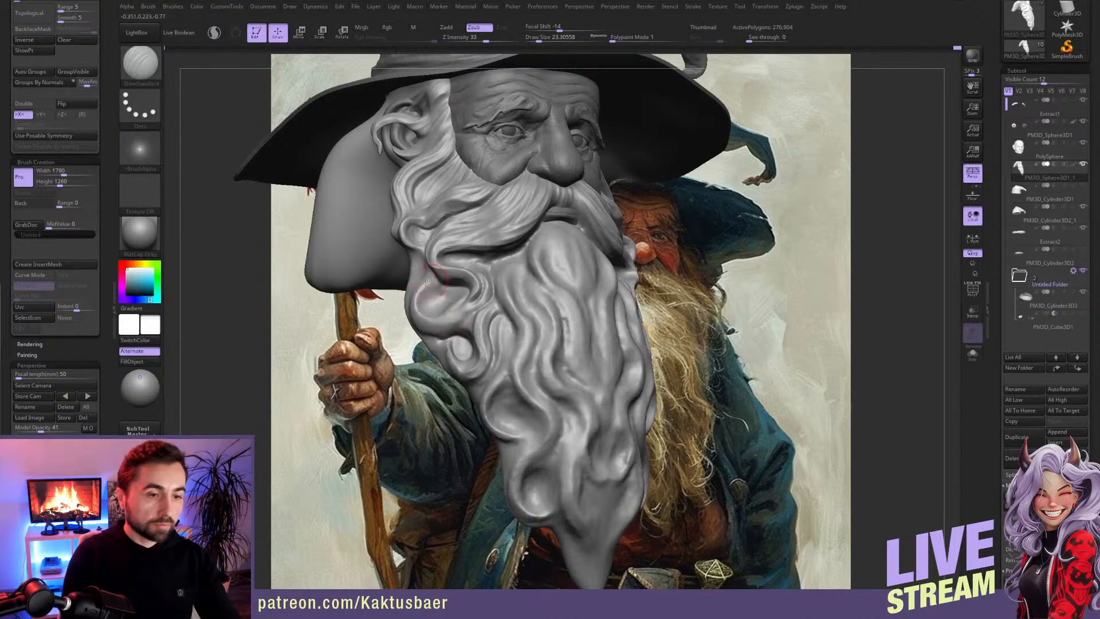
Step: Carve grooves into the beard's upper side curl and the adjoining strands with DamStandard at draw size about 23, undoing stray strokes
mouse_move(440, 309)
right_mouse_down()
mouse_move(449, 316)
mouse_move(435, 290)
right_mouse_up()
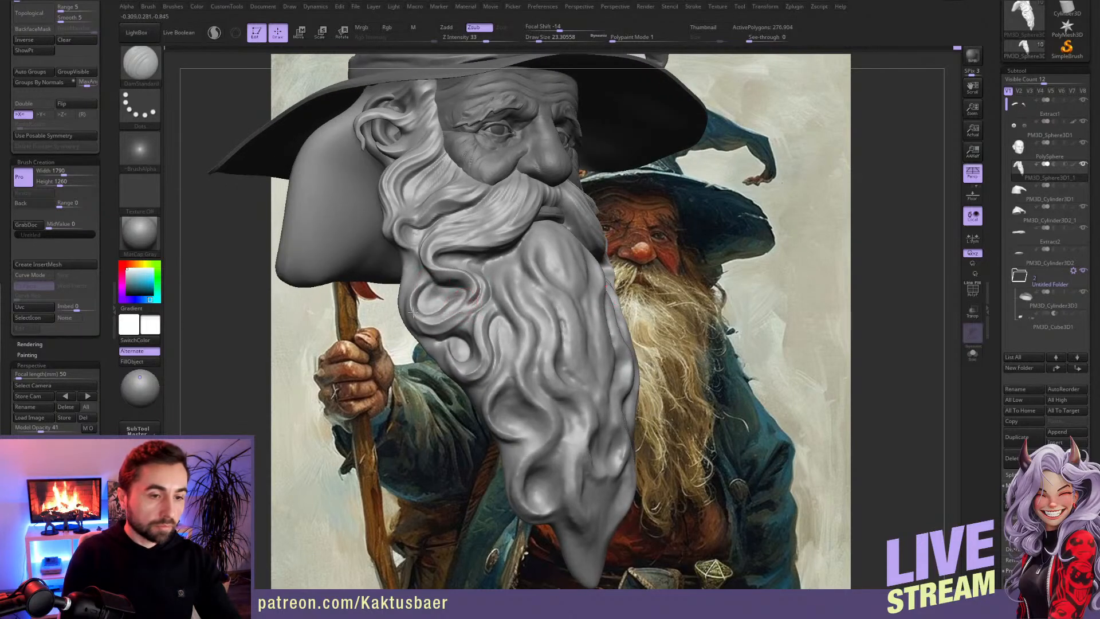
mouse_move(431, 301)
right_mouse_down()
mouse_move(424, 309)
mouse_move(419, 295)
right_mouse_up()
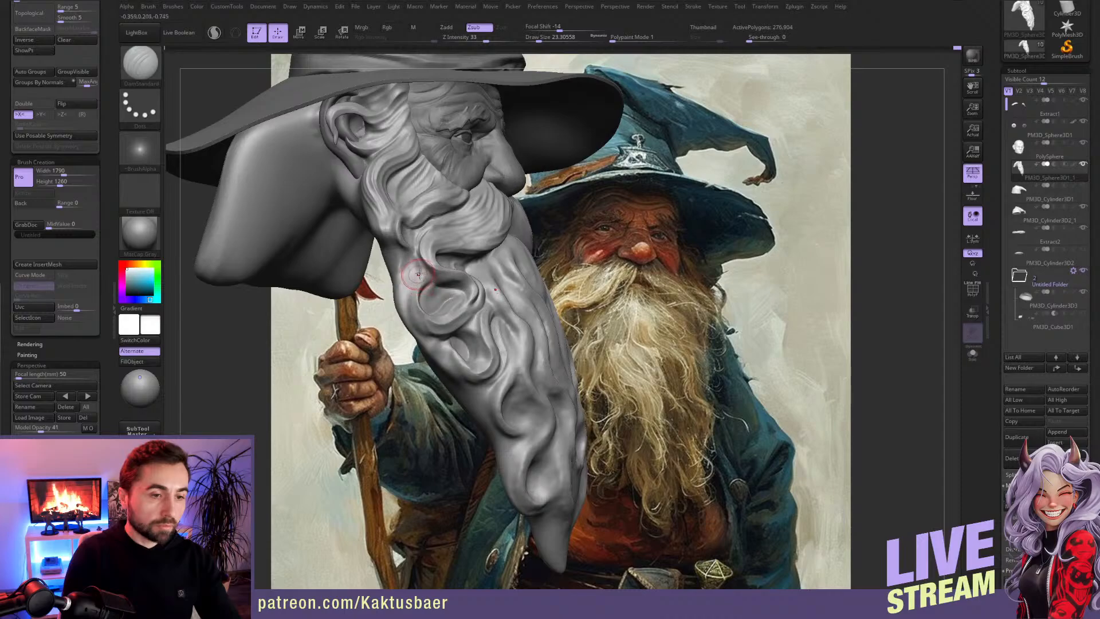
key("ctrl+z")
left_click_drag(434, 316, 415, 292)
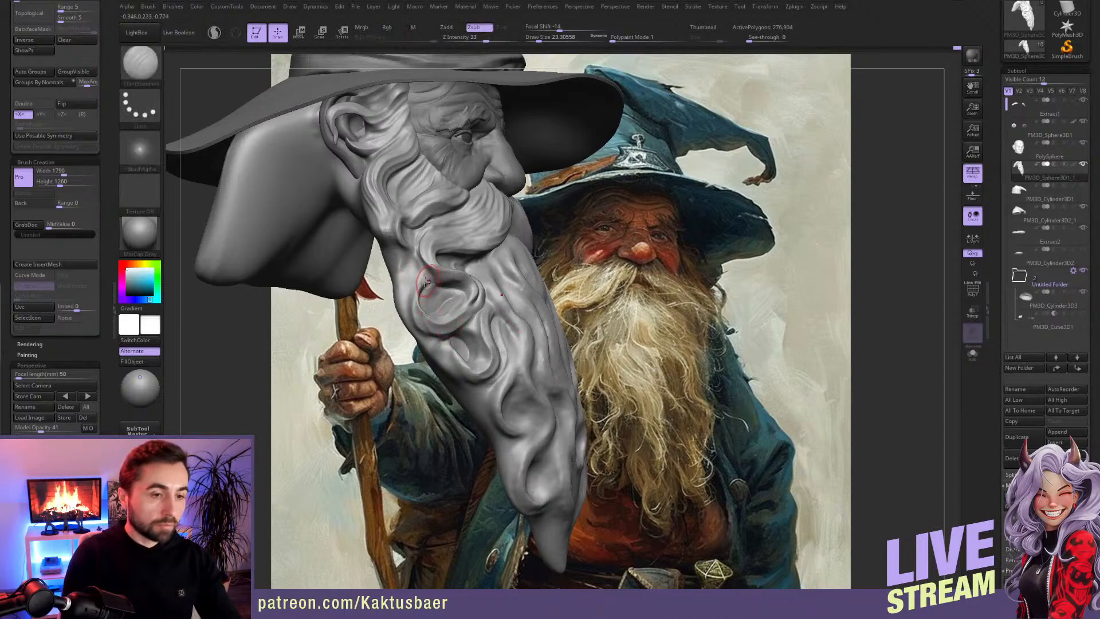
key("ctrl+z")
left_click_drag(408, 324, 358, 334)
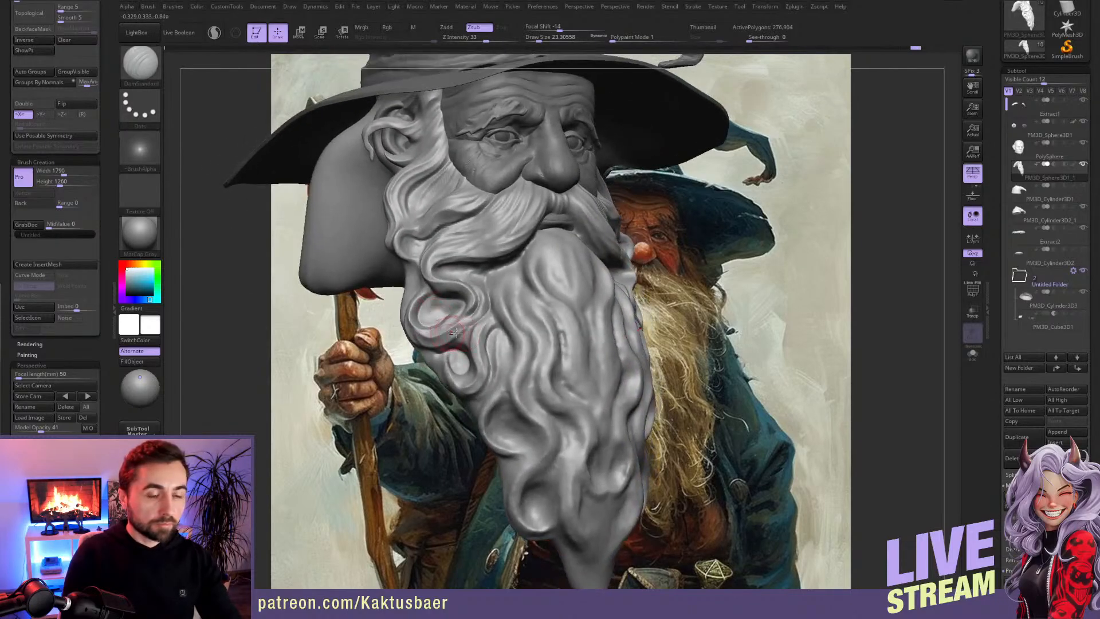
mouse_move(475, 324)
right_mouse_down()
mouse_move(488, 320)
mouse_move(473, 310)
right_mouse_up()
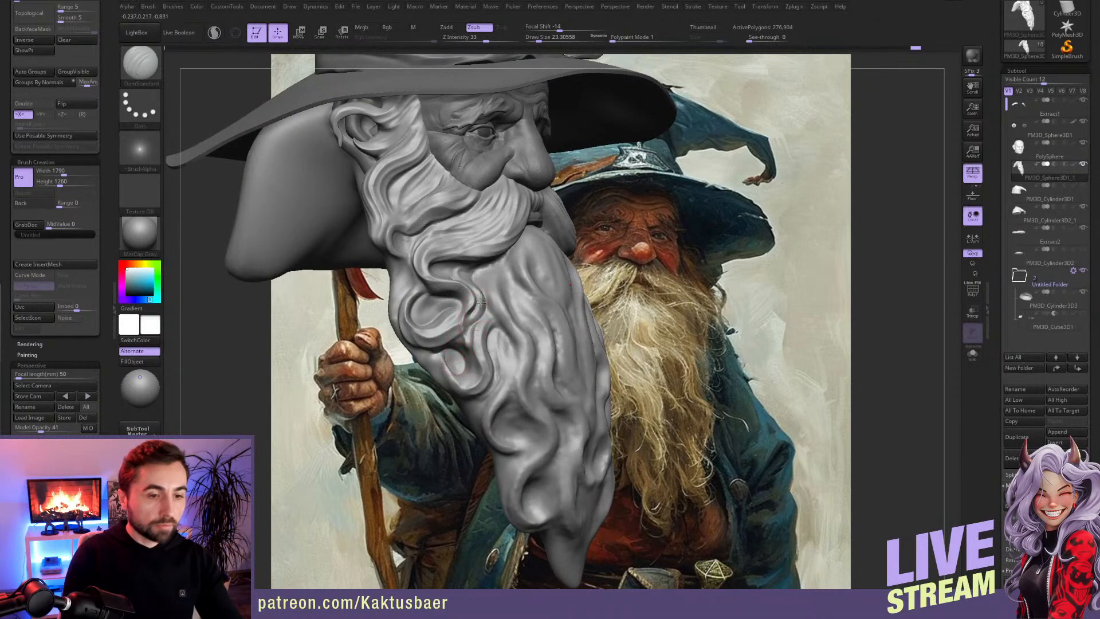
right_click_drag(464, 339, 464, 322)
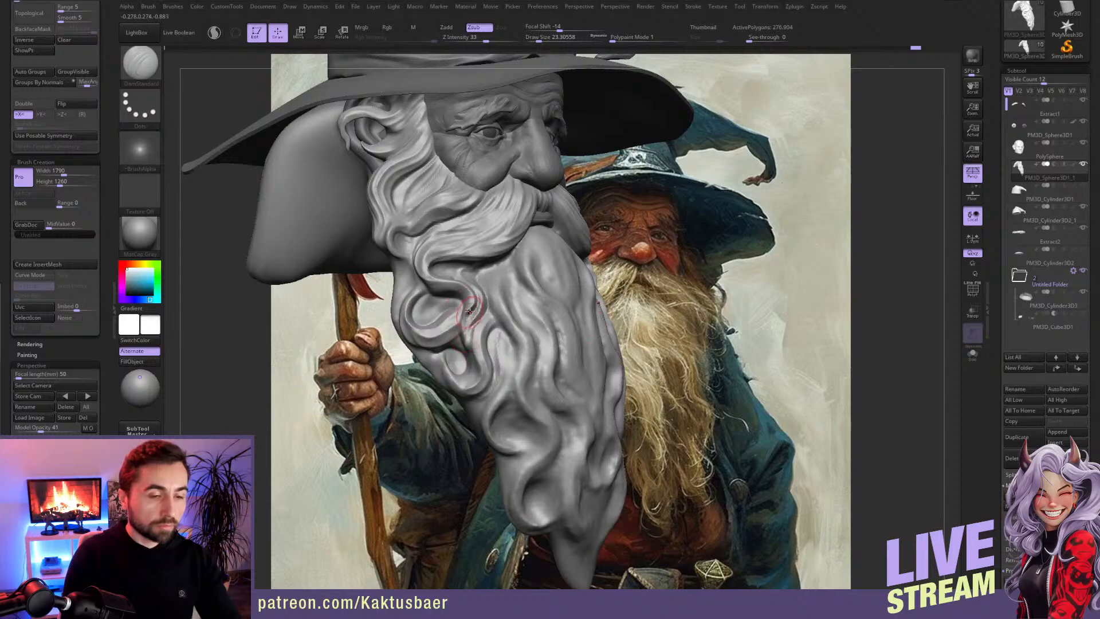
Step: Carve fine strand grooves beside the beard's side curls and into the strands below them with DamStandard at draw size about 18
key("b")
key("c")
key("b")
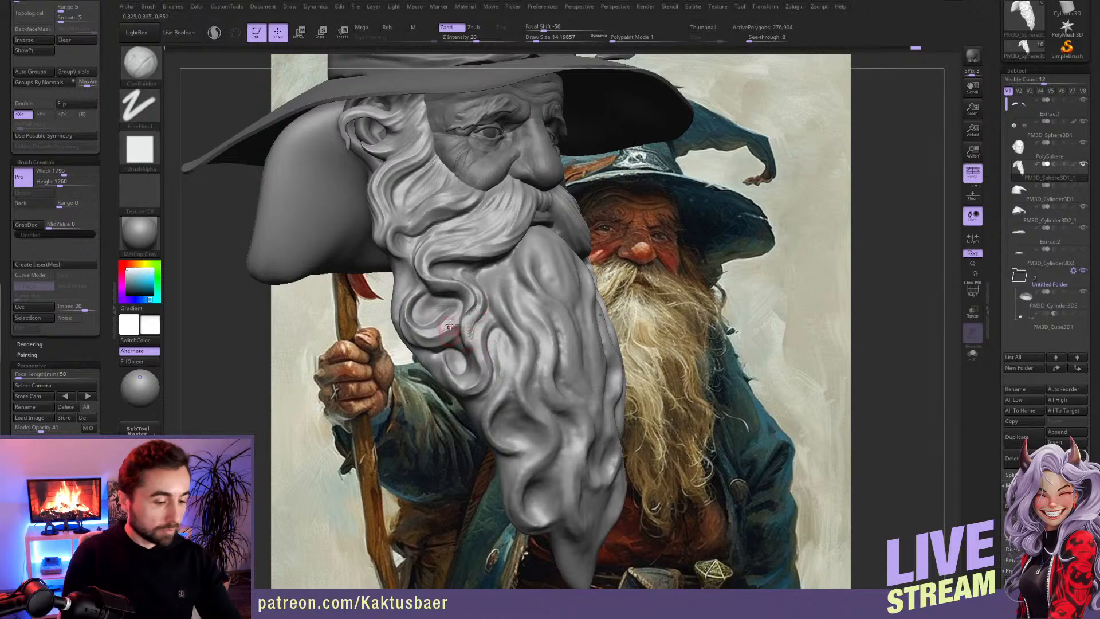
key("b")
key("d")
key("s")
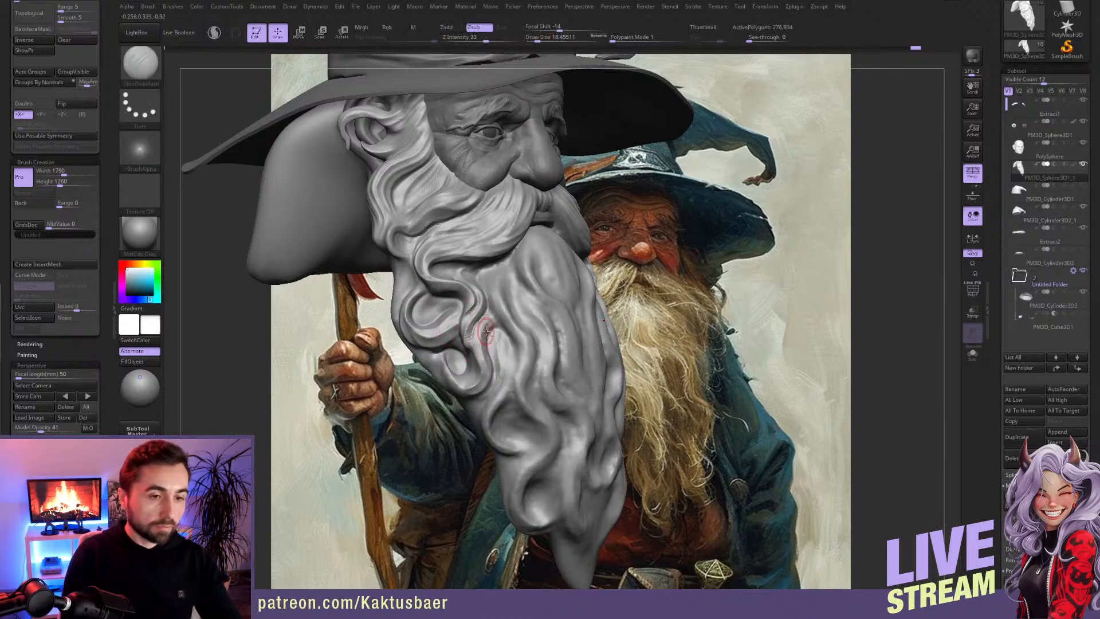
mouse_move(450, 351)
right_mouse_down()
mouse_move(480, 351)
mouse_move(476, 323)
right_mouse_up()
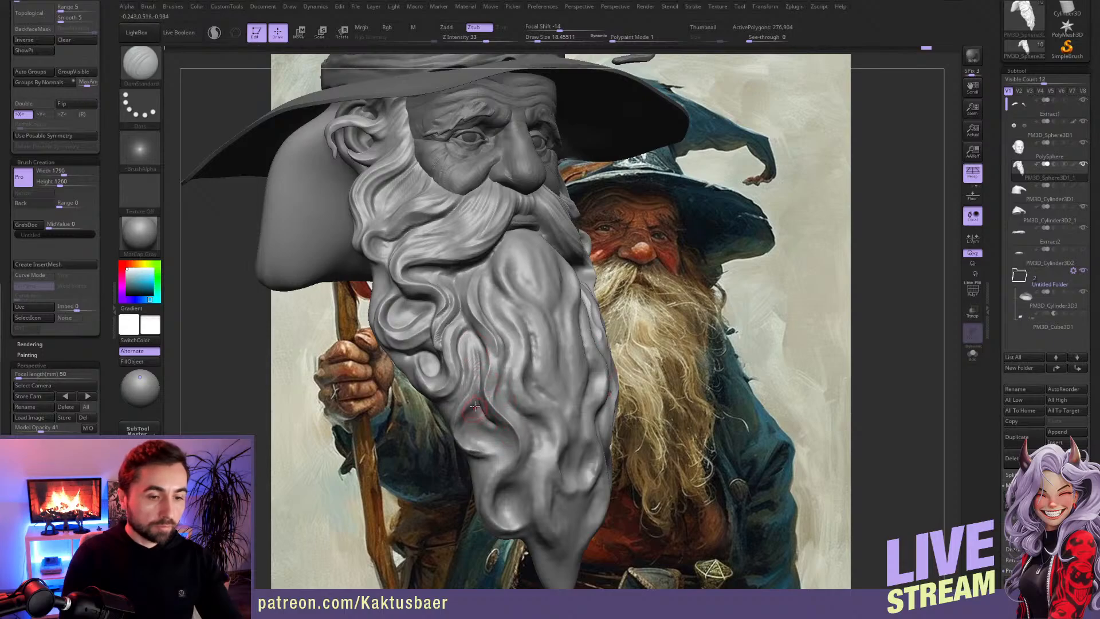
right_click_drag(466, 387, 496, 301)
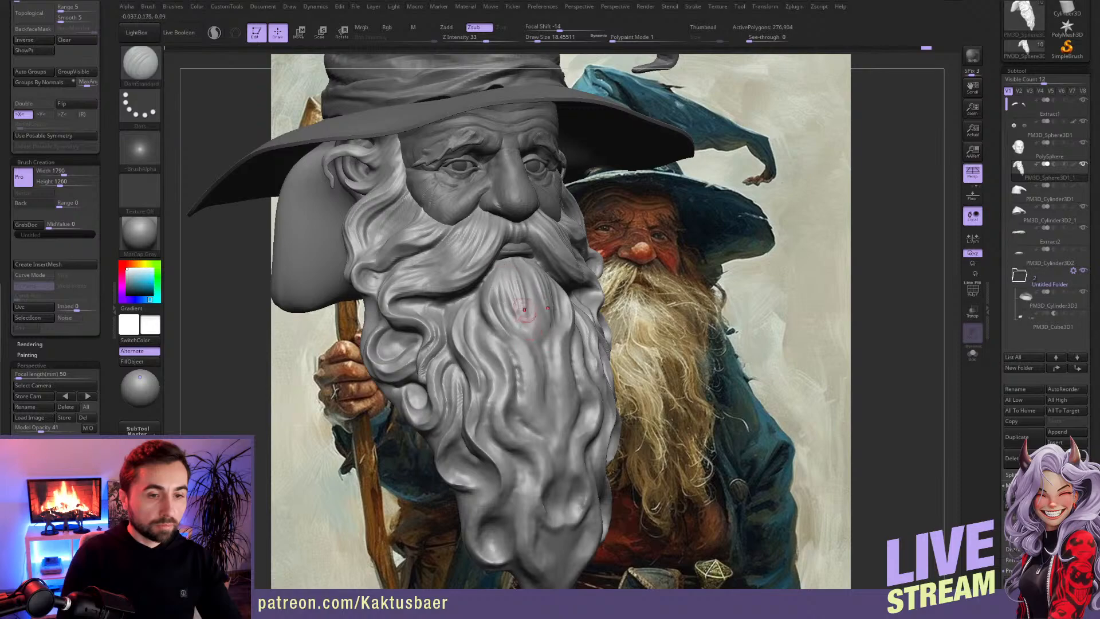
Step: Carve vertical hair grooves into the central beard tuft below the lower lip with DamStandard at draw size about 18
left_click_drag(536, 305, 529, 328)
mouse_move(517, 267)
left_mouse_down()
mouse_move(524, 328)
mouse_move(516, 318)
left_mouse_up()
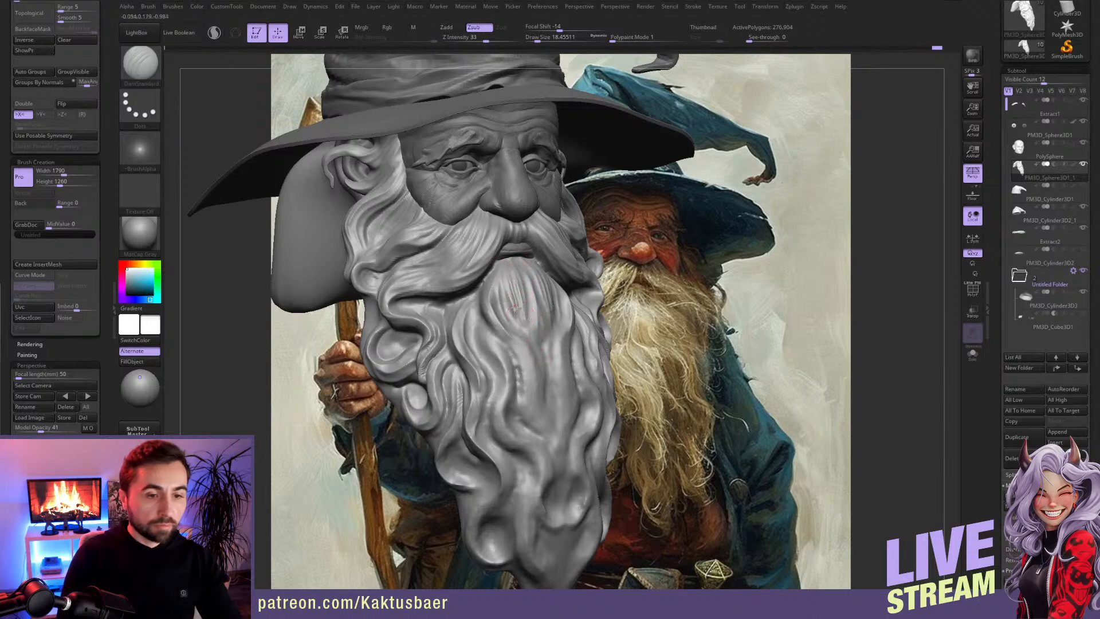
right_click_drag(566, 354, 553, 359)
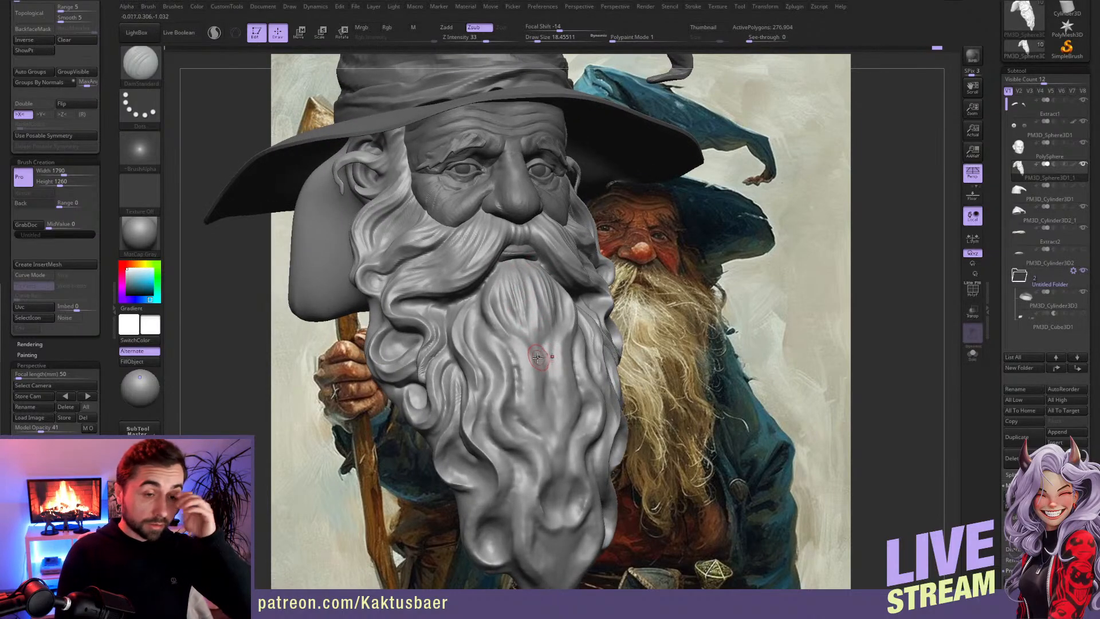
left_click_drag(528, 276, 528, 324)
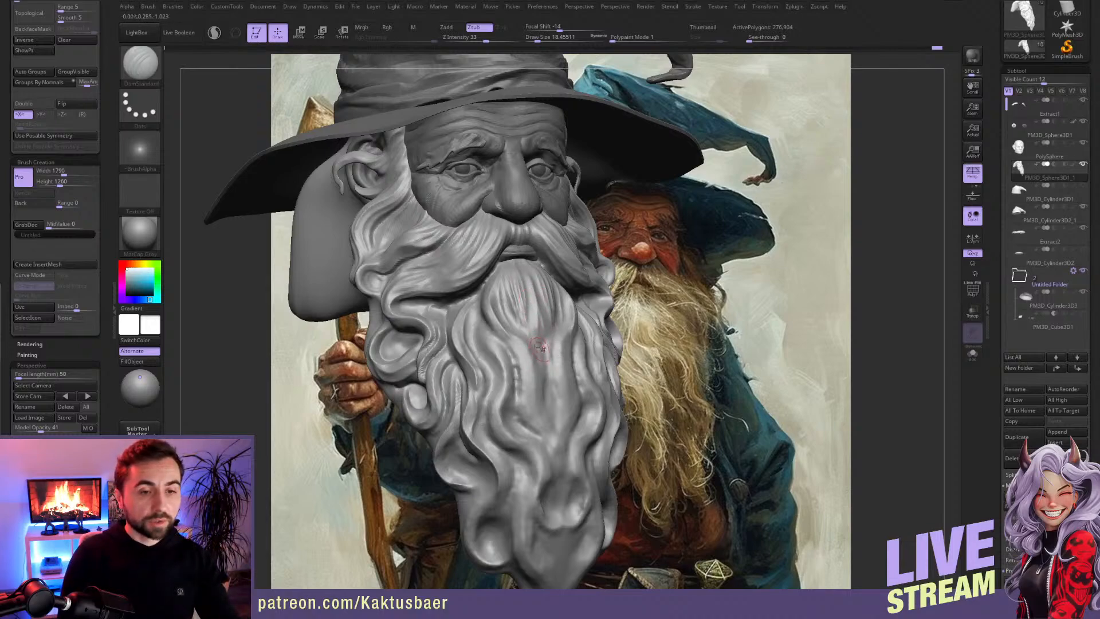
Step: Carve long wavy grooves into the strands running from beside the central tuft to mid-beard with DamStandard at draw size about 18
right_click_drag(480, 332, 495, 327)
left_click_drag(477, 304, 507, 387)
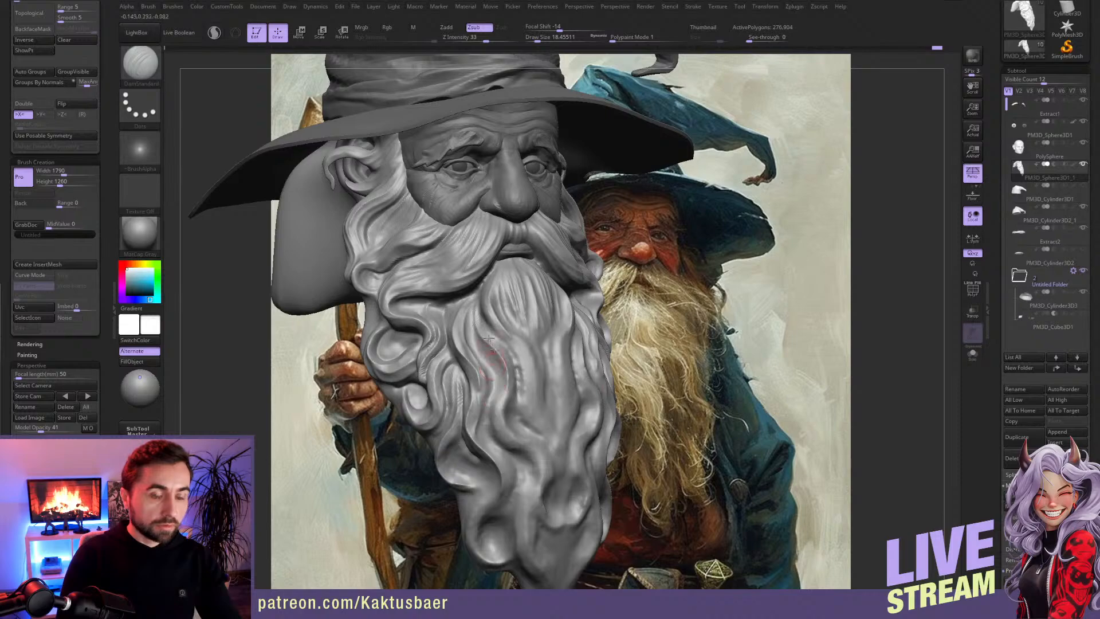
left_click_drag(475, 320, 494, 400)
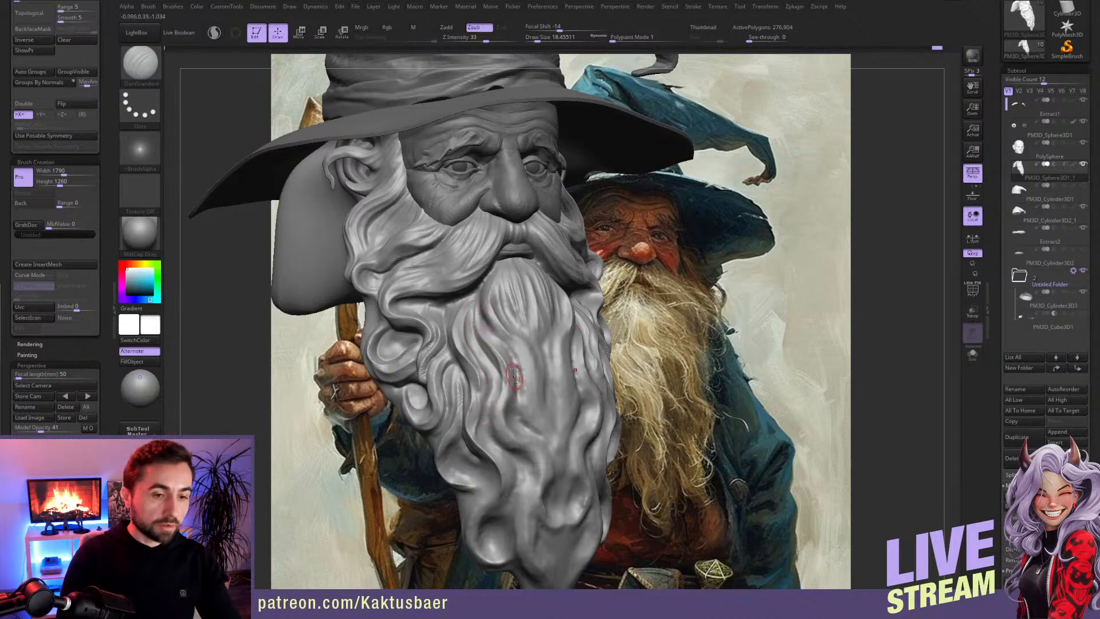
left_click_drag(492, 333, 517, 398)
mouse_move(492, 335)
left_mouse_down()
mouse_move(505, 411)
mouse_move(543, 450)
left_mouse_up()
mouse_move(504, 383)
left_mouse_down()
mouse_move(501, 421)
mouse_move(545, 445)
mouse_move(531, 494)
left_mouse_up()
right_click_drag(529, 451, 515, 372)
left_click_drag(517, 386, 526, 460)
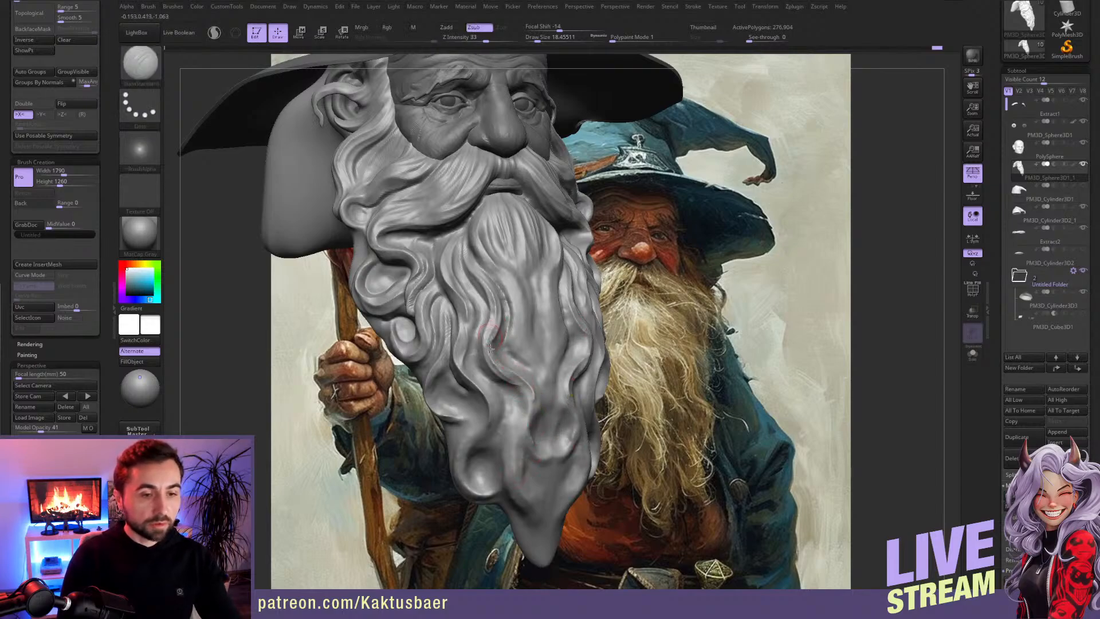
Step: Define the wavy strands of the lower middle beard and the edges of the lower side locks with DamStandard at draw size about 18
left_click_drag(529, 398, 527, 436)
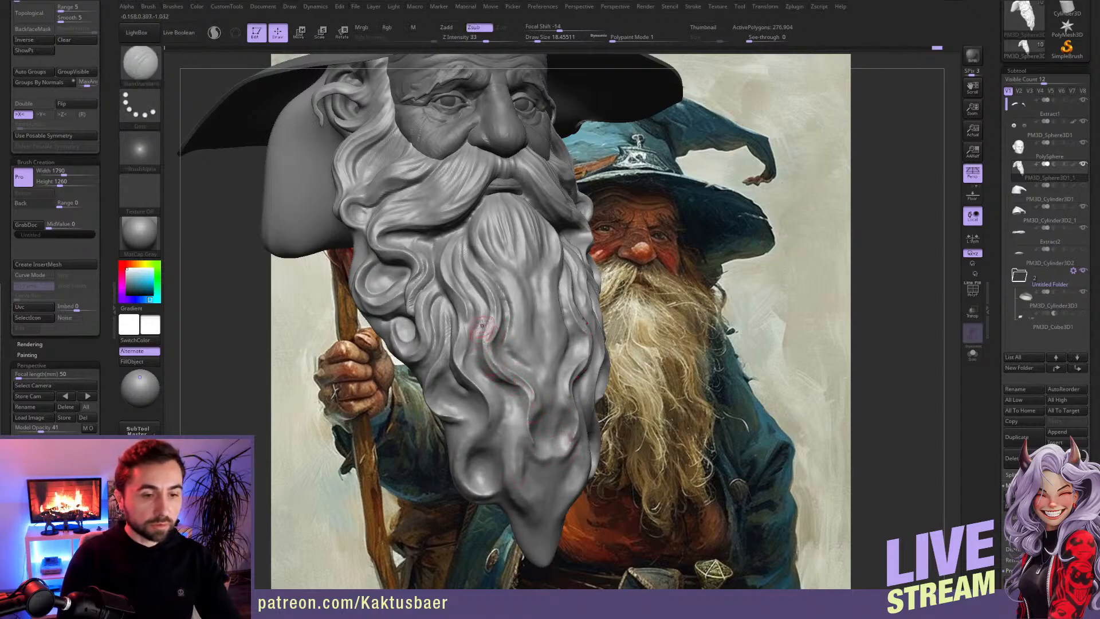
left_click_drag(504, 386, 550, 451)
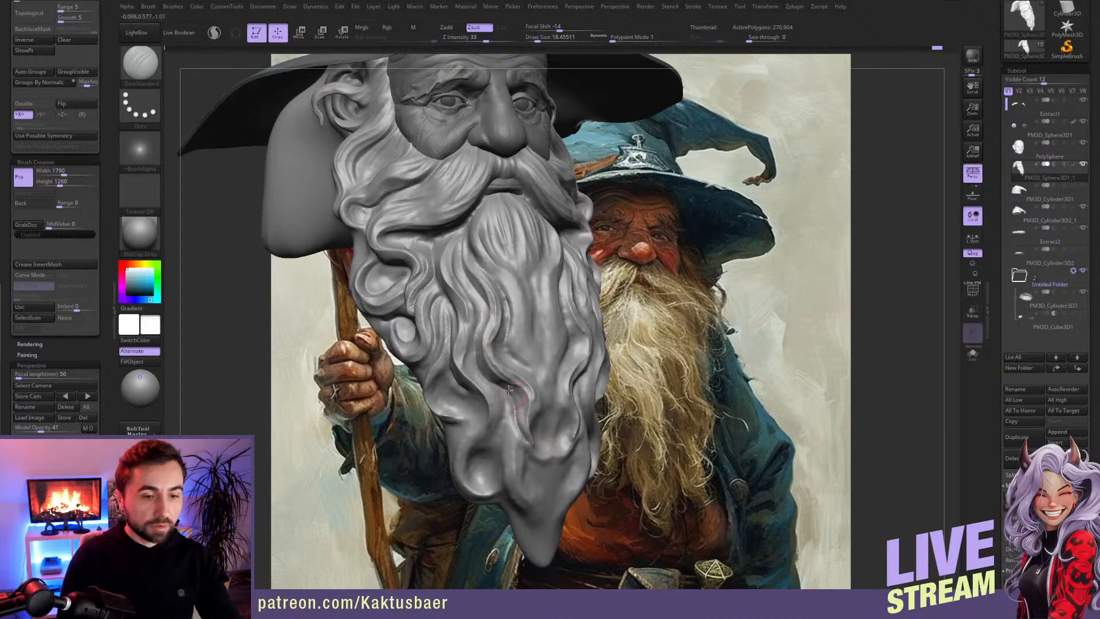
right_click_drag(509, 392, 520, 393)
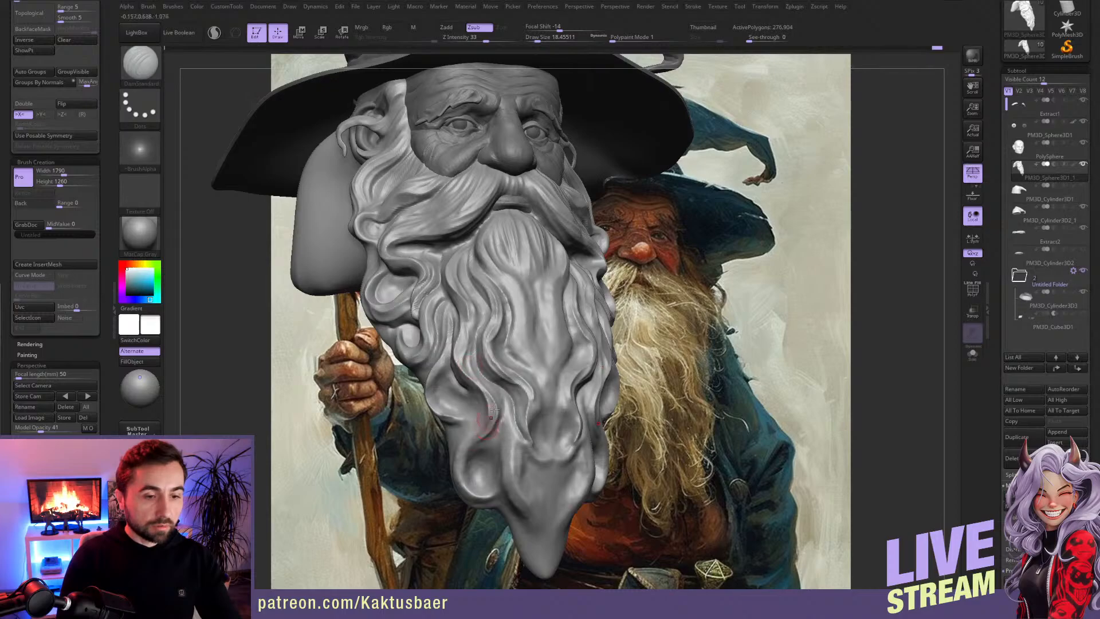
right_click_drag(471, 382, 461, 382)
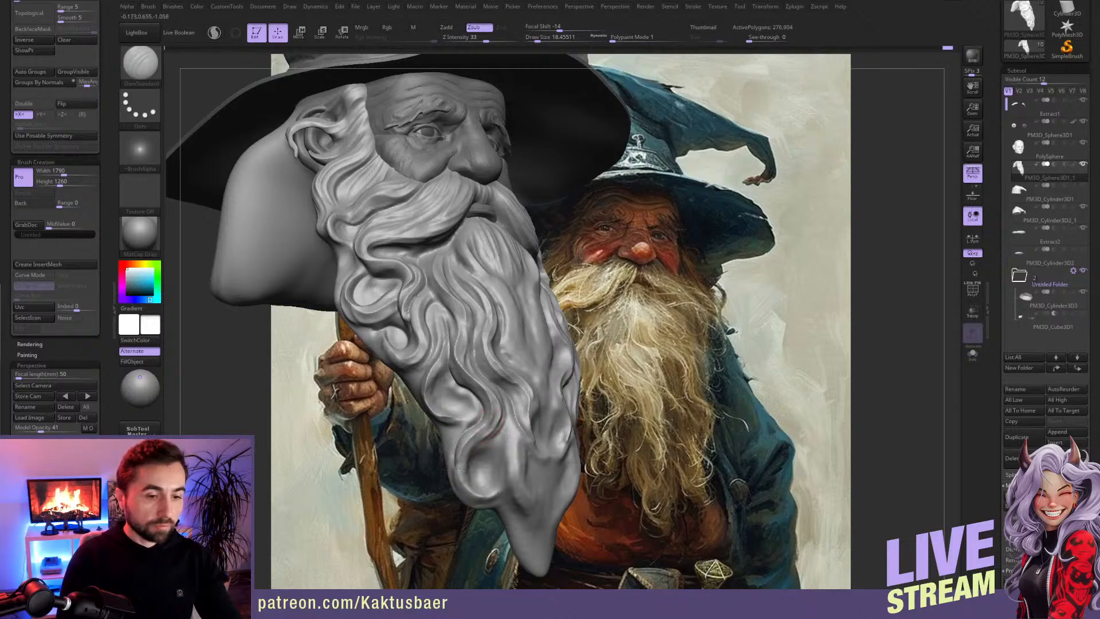
mouse_move(474, 410)
right_mouse_down("alt")
mouse_move(472, 355)
mouse_move(470, 373)
right_mouse_up("alt")
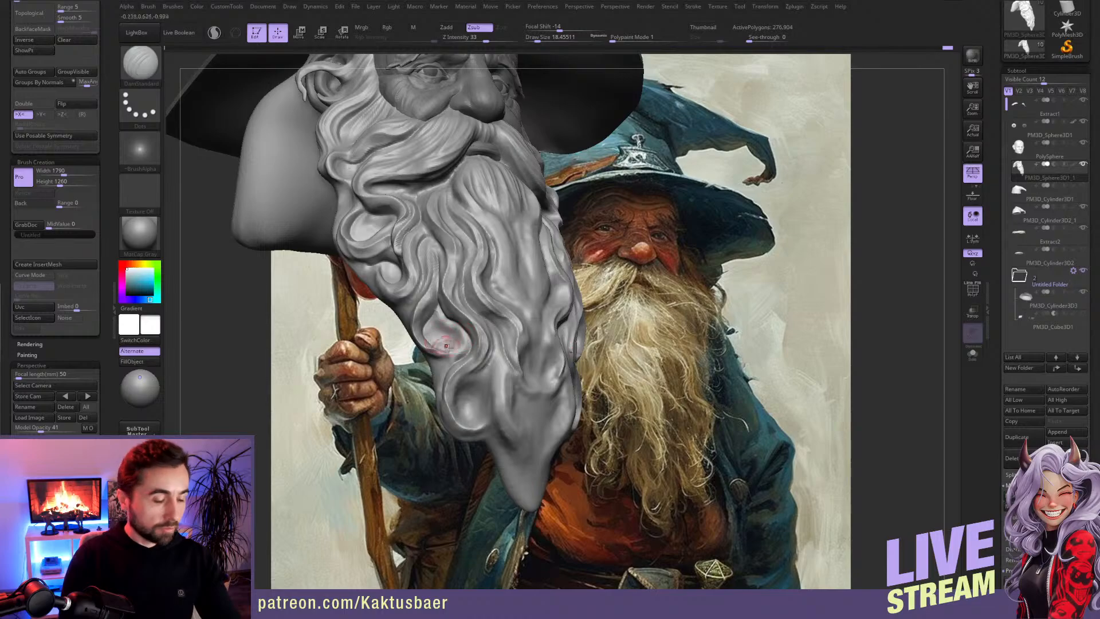
Step: Build up volume in the beard's hollow lower side curl with ClayBuildup at draw size about 18 and smooth it
key("b")
key("c")
key("b")
left_click_drag(441, 321, 455, 334)
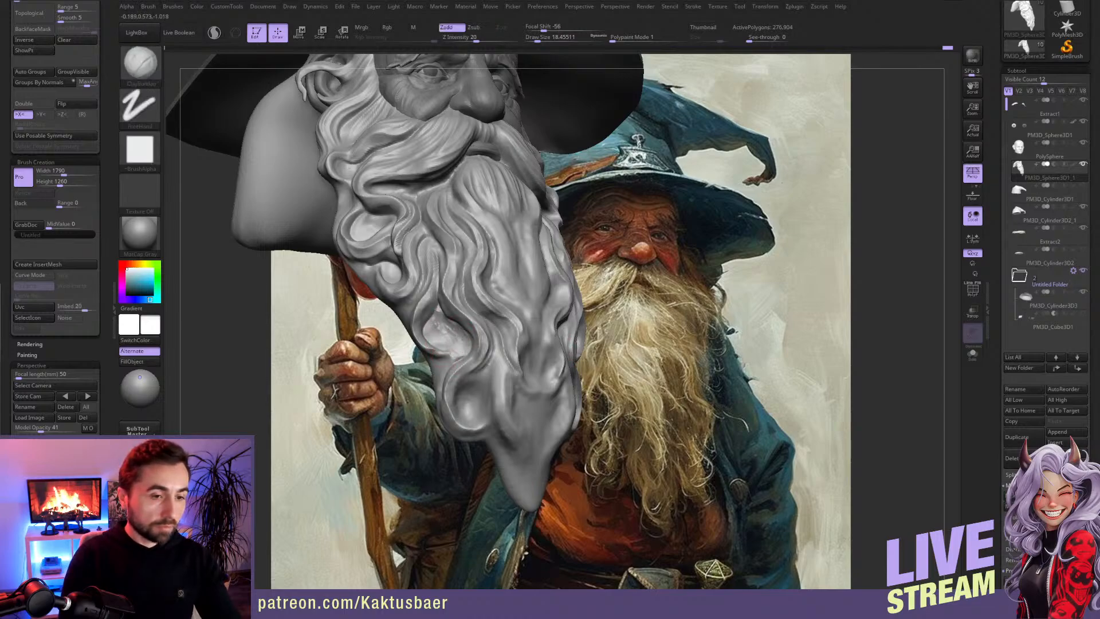
key("shift")
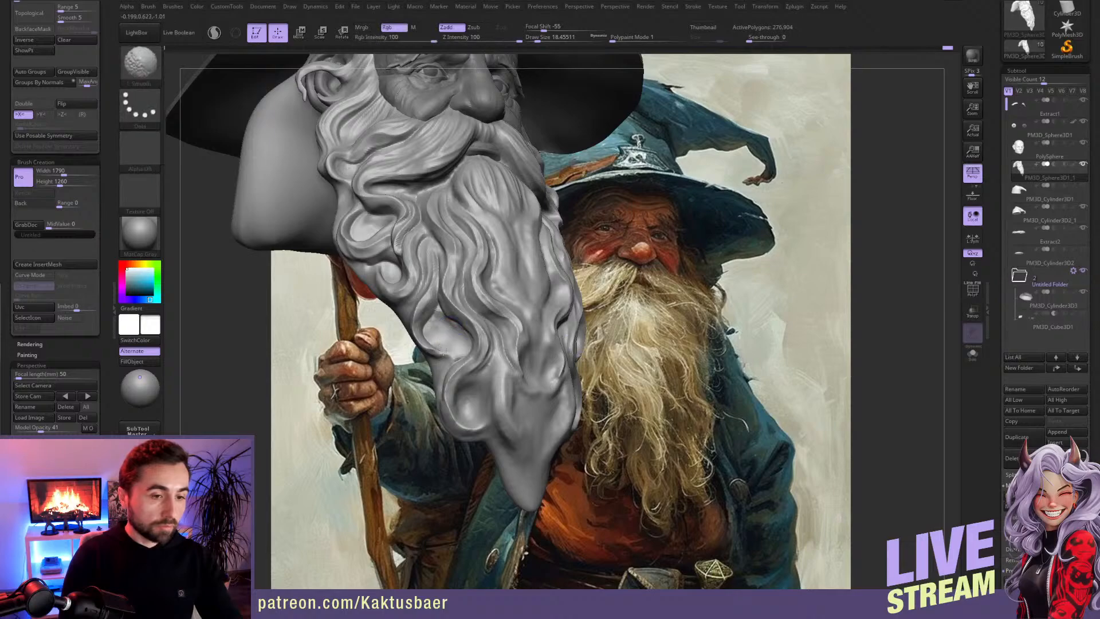
Step: Carve grooves into the beard's lower side curl and the lock beneath it with DamStandard at draw size about 18
key("b")
key("d")
key("s")
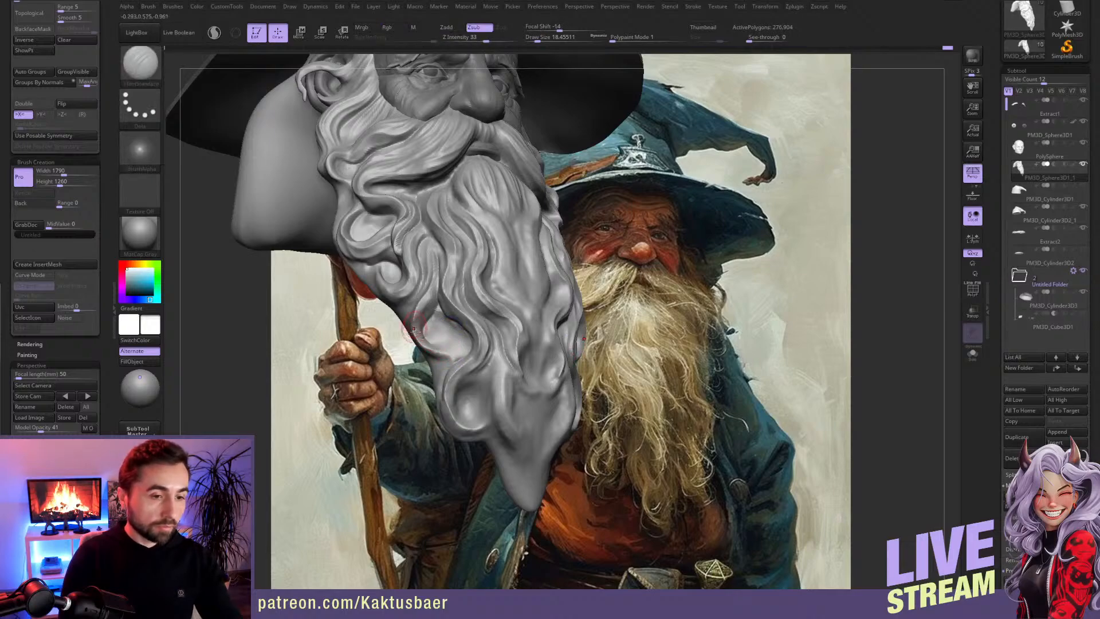
left_click_drag(452, 388, 460, 423)
mouse_move(491, 413)
right_mouse_down()
mouse_move(475, 397)
mouse_move(481, 373)
right_mouse_up()
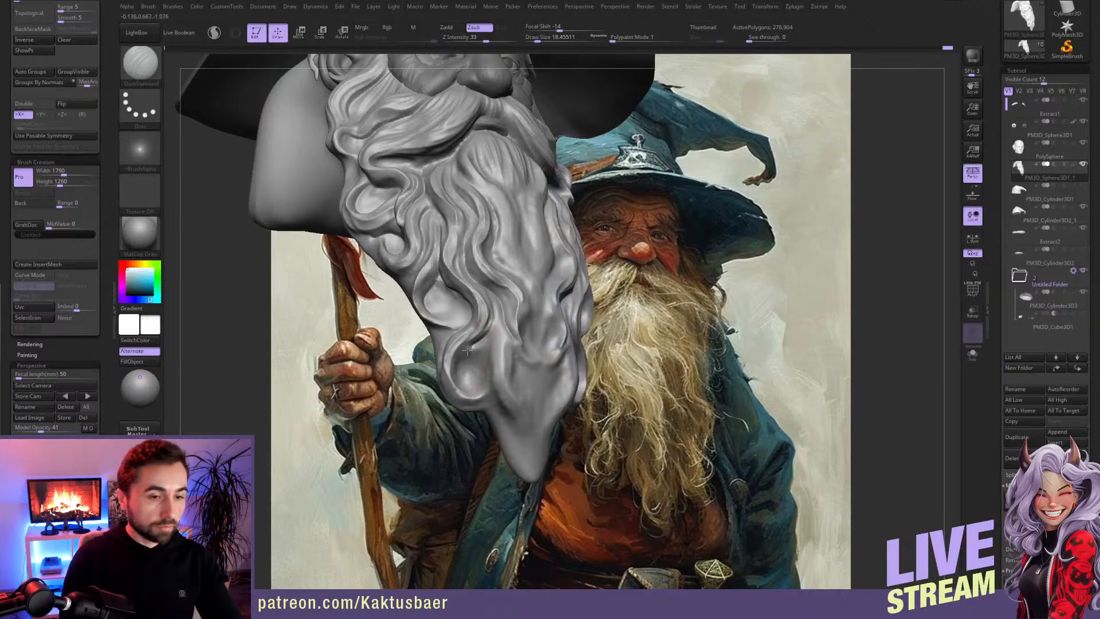
mouse_move(487, 359)
right_mouse_down()
mouse_move(454, 368)
mouse_move(446, 348)
right_mouse_up()
mouse_move(493, 394)
right_mouse_down()
mouse_move(463, 394)
mouse_move(436, 338)
mouse_move(472, 335)
right_mouse_up()
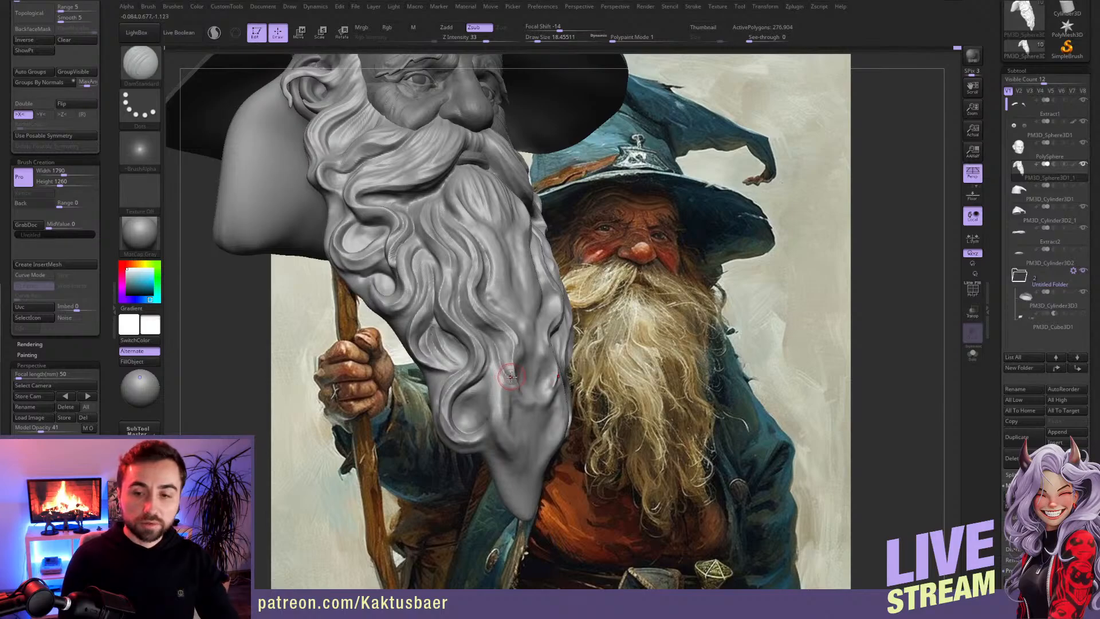
Step: Carve strand grooves into the beard's center and around the lower central lock with DamStandard at draw size about 18
mouse_move(502, 352)
right_mouse_down()
mouse_move(491, 342)
mouse_move(491, 361)
mouse_move(507, 354)
mouse_move(487, 321)
right_mouse_up()
right_click_drag(512, 393, 498, 338)
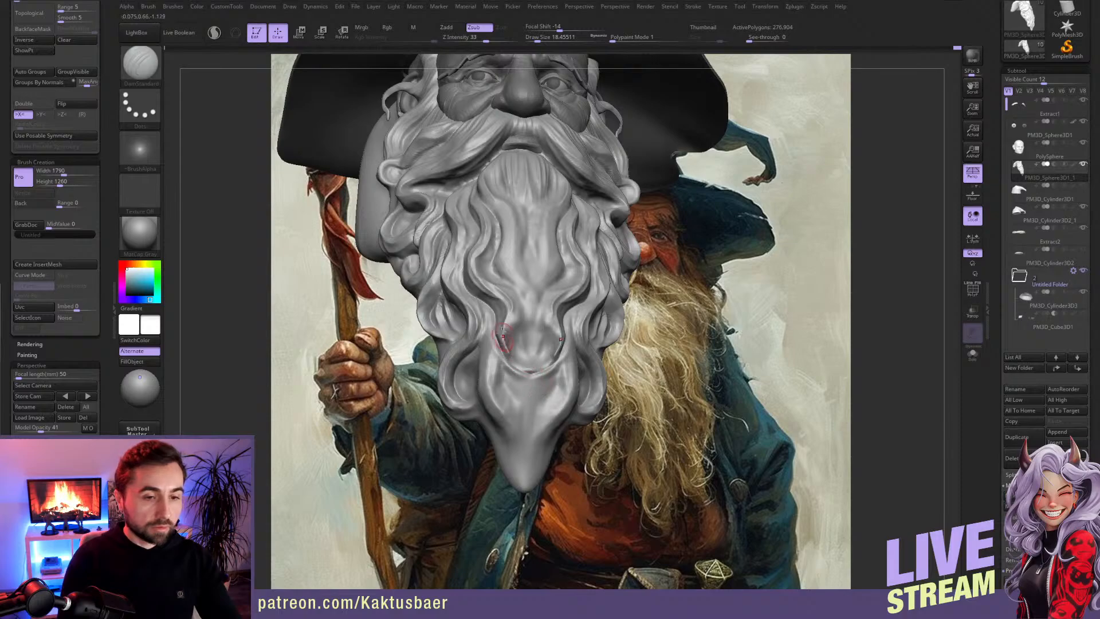
right_click_drag(530, 356, 508, 280)
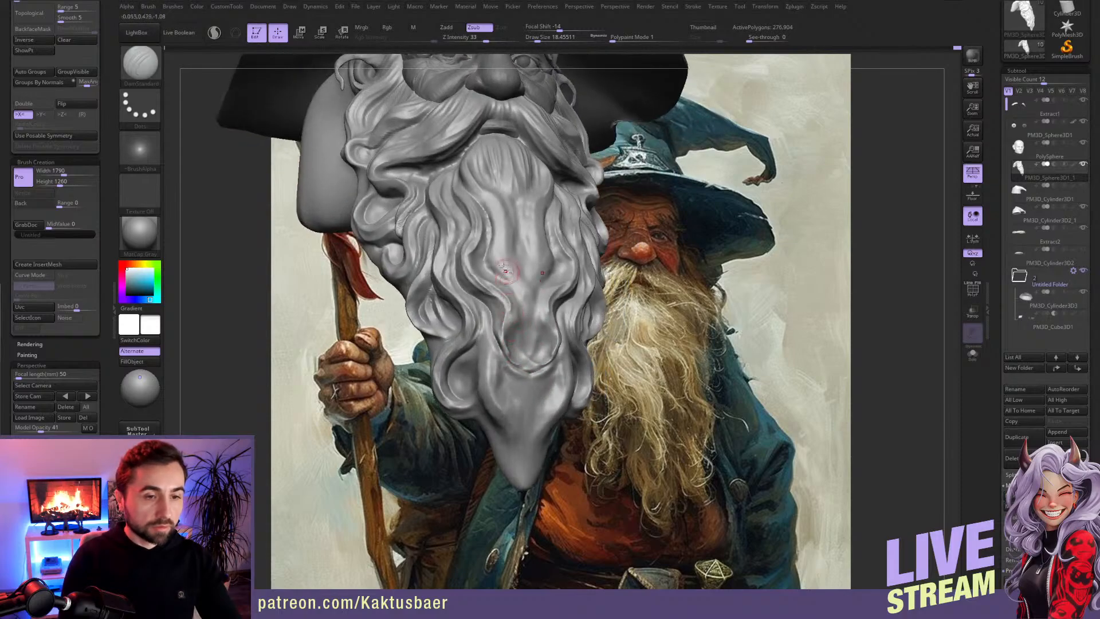
right_click_drag(517, 351, 491, 232)
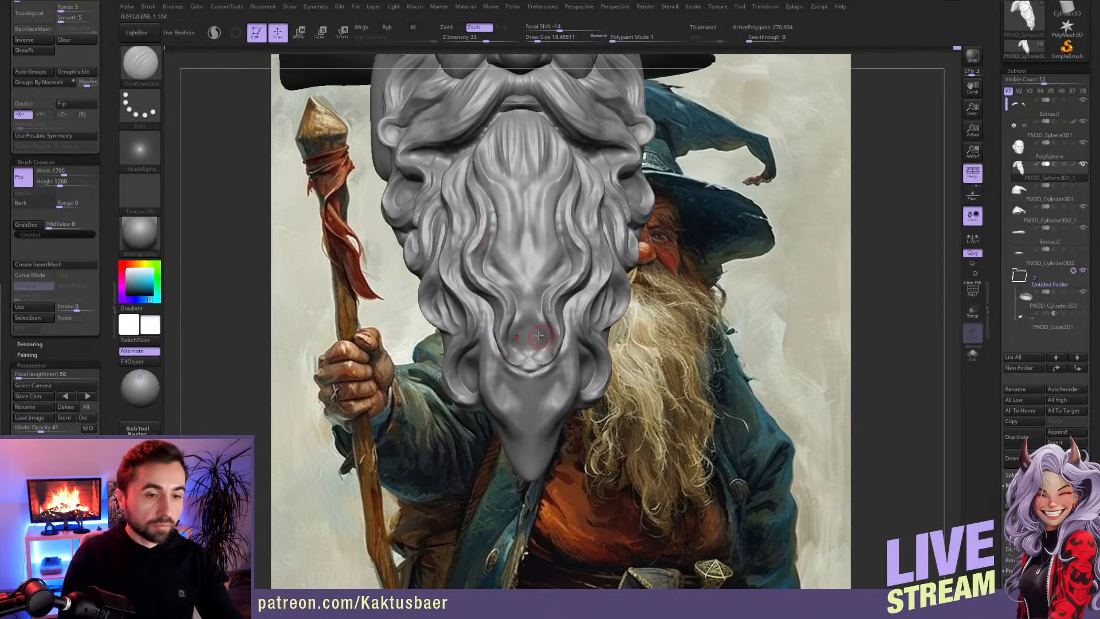
right_click_drag(540, 337, 507, 258)
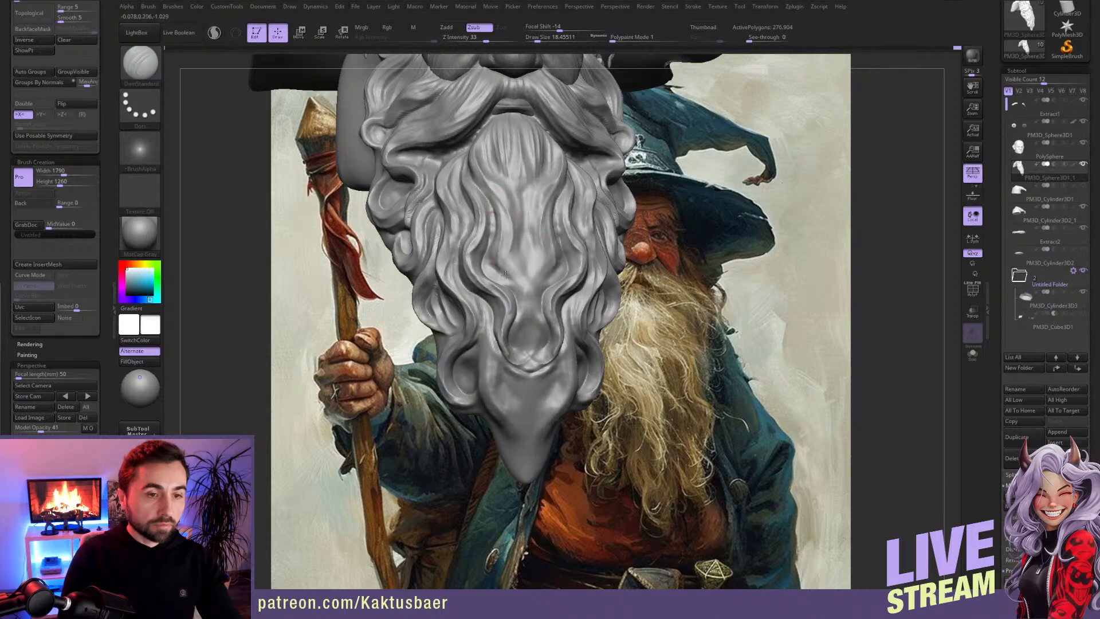
Step: Outline the paired hooked locks just above the beard's tip with DamStandard at draw size about 18, undoing a stray stroke
mouse_move(533, 328)
right_mouse_down()
mouse_move(504, 286)
mouse_move(492, 309)
right_mouse_up()
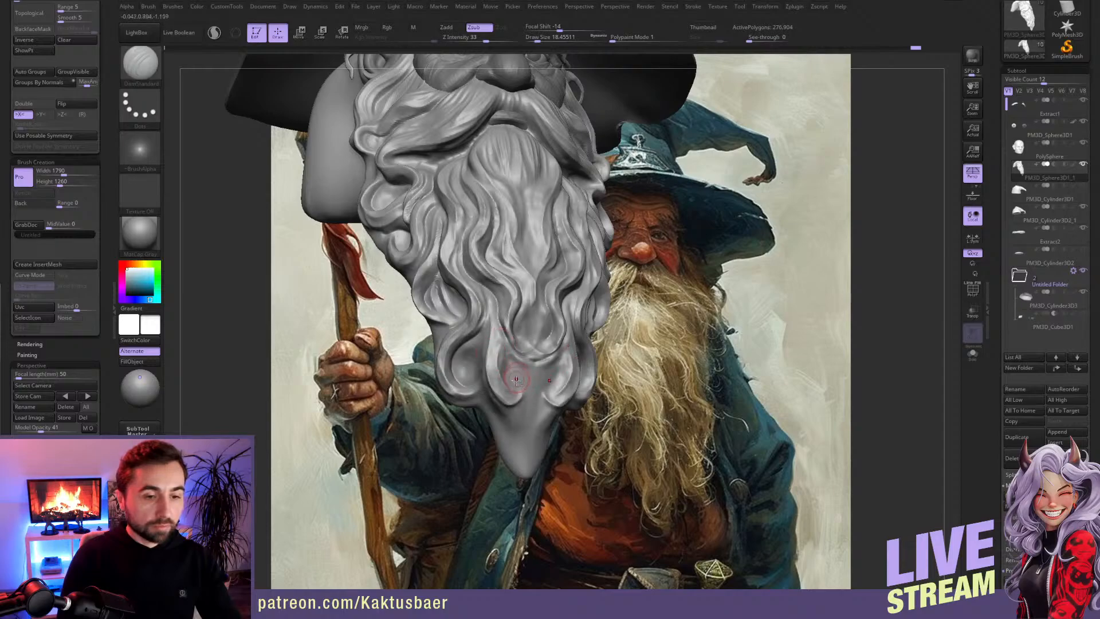
right_click_drag(506, 390, 494, 375)
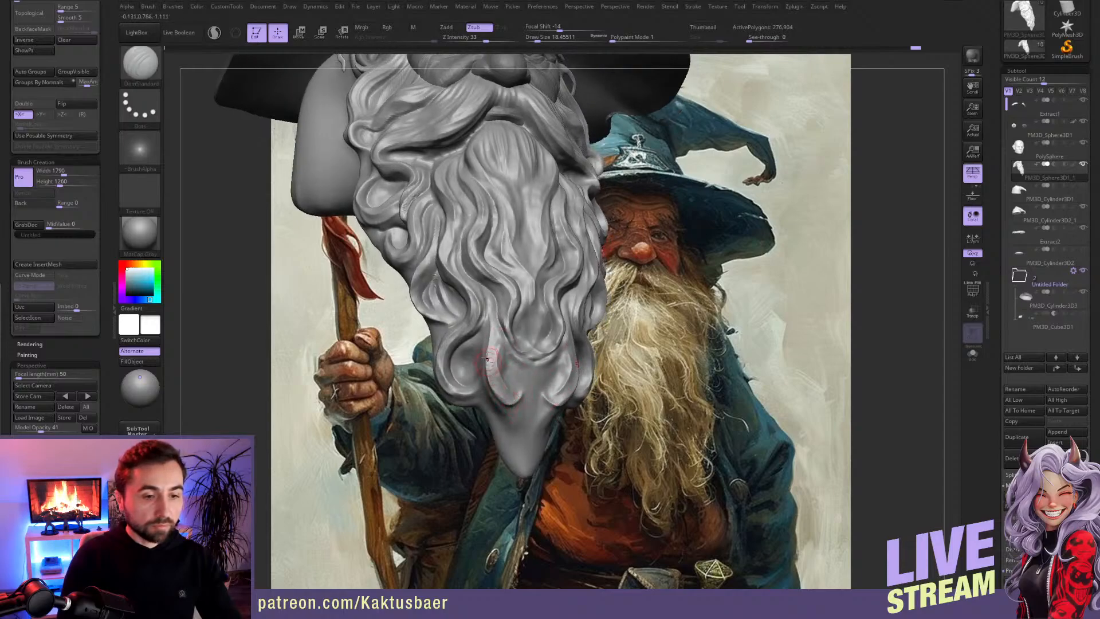
left_click_drag(493, 405, 530, 463)
key("ctrl+z")
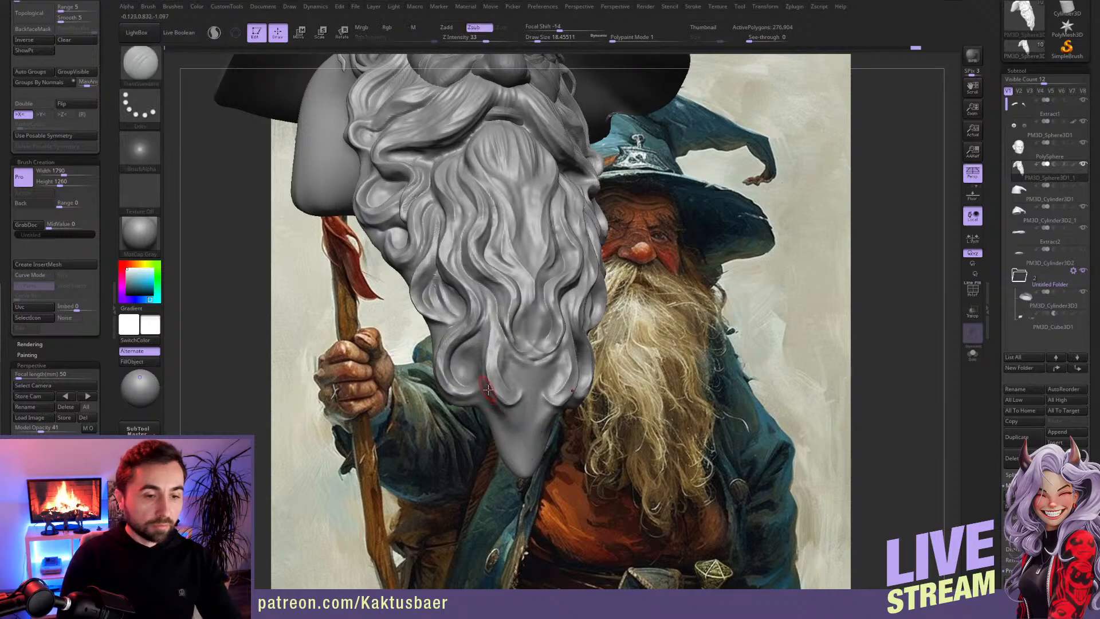
Step: Turn off symmetry and build up a one-sided curved lock in the middle of the beard with ClayBuildup
key("x")
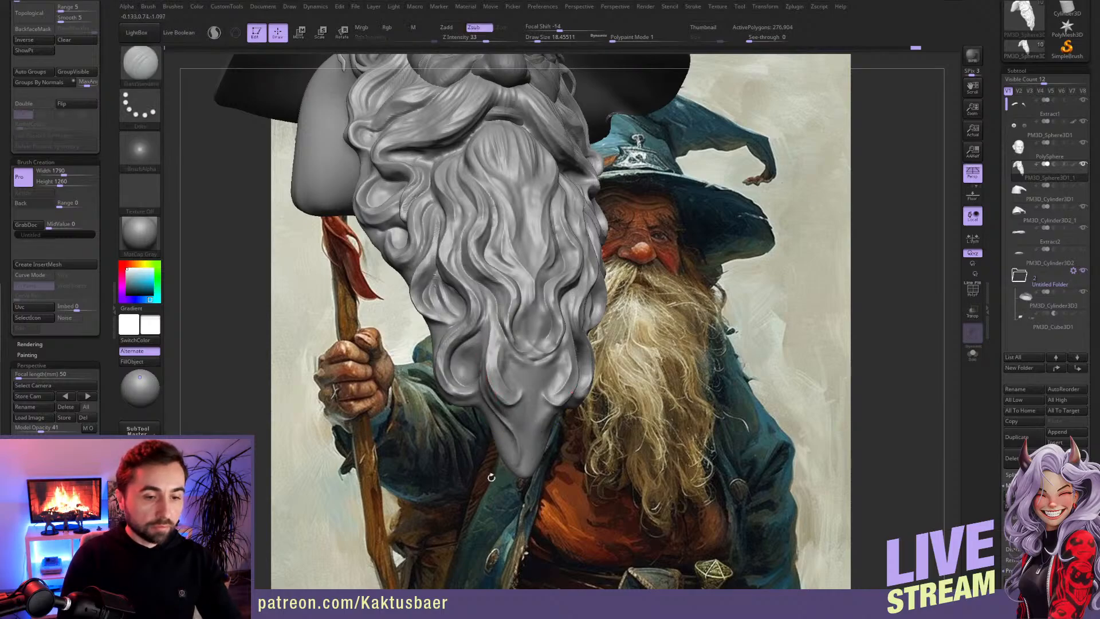
right_click_drag(512, 405, 542, 285)
key("b")
key("c")
key("b")
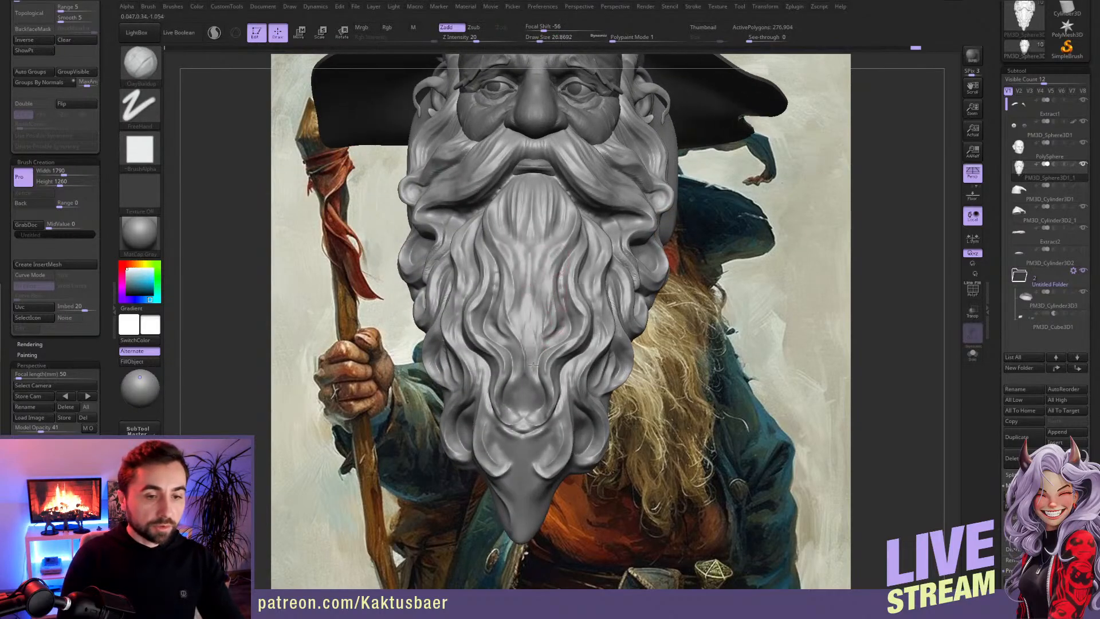
mouse_move(549, 323)
left_mouse_down()
mouse_move(567, 240)
mouse_move(547, 337)
left_mouse_up()
mouse_move(548, 291)
left_mouse_down()
mouse_move(554, 260)
mouse_move(537, 330)
left_mouse_up()
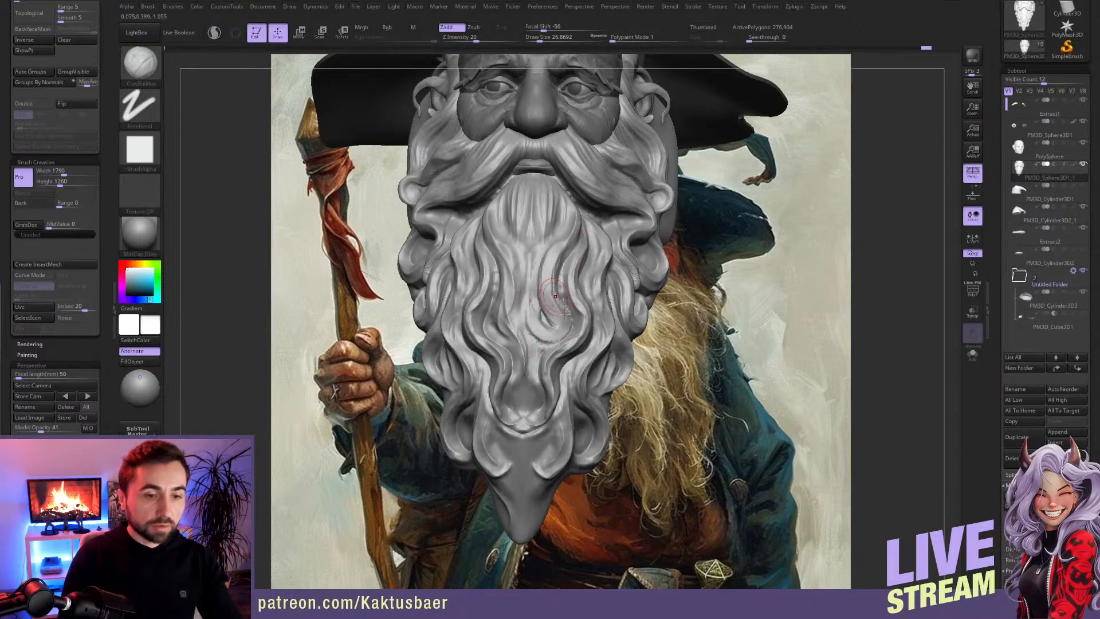
mouse_move(541, 314)
right_mouse_down()
mouse_move(584, 318)
mouse_move(550, 329)
right_mouse_up()
Step: Reshape the one-sided middle lock and the lower central strands with Move at draw size about 68 to break the beard's symmetry
key("b")
key("m")
key("v")
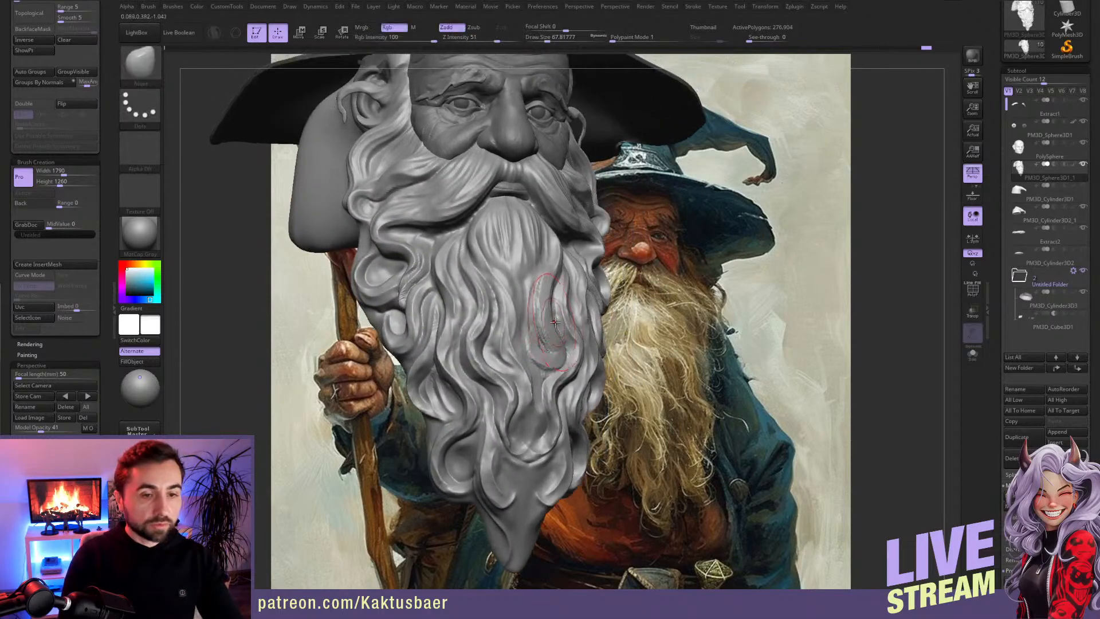
left_click_drag(559, 333, 551, 311)
right_click_drag(560, 380, 556, 309, "alt")
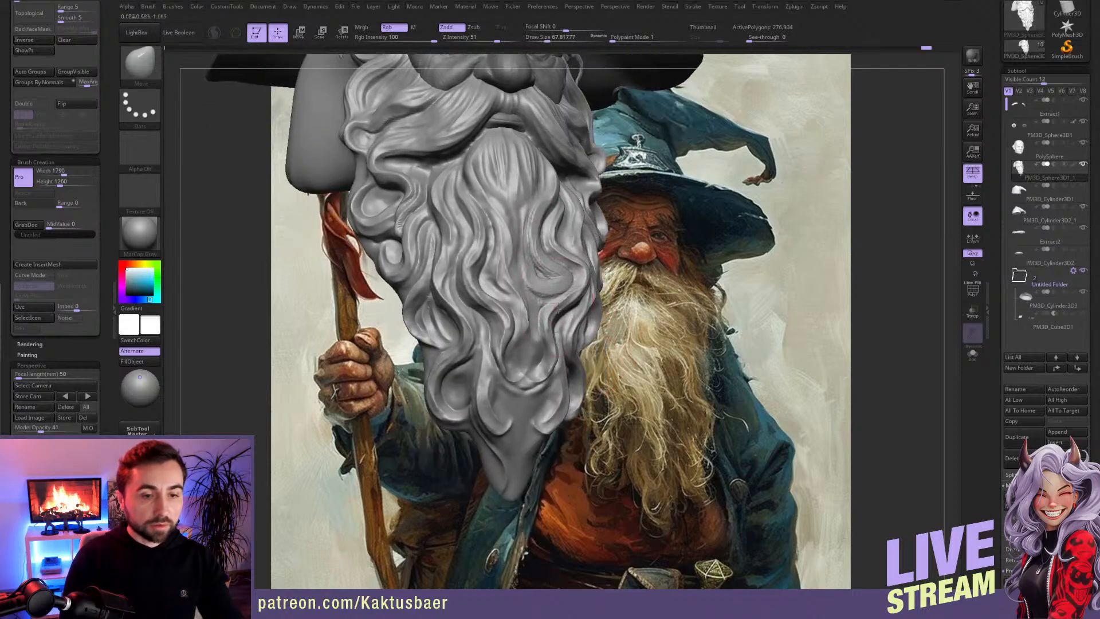
left_click_drag(544, 291, 546, 327)
left_click_drag(535, 375, 530, 385, "shift")
Step: Pull the locks on one side of the beard's tip down and outward with Move at draw size about 56 for an asymmetrical end
key("s")
mouse_move(533, 413)
right_mouse_down("alt")
mouse_move(531, 386)
mouse_move(570, 414)
mouse_move(565, 407)
right_mouse_up("alt")
key("s")
key("s")
mouse_move(566, 396)
left_mouse_down()
mouse_move(571, 408)
mouse_move(590, 355)
left_mouse_up()
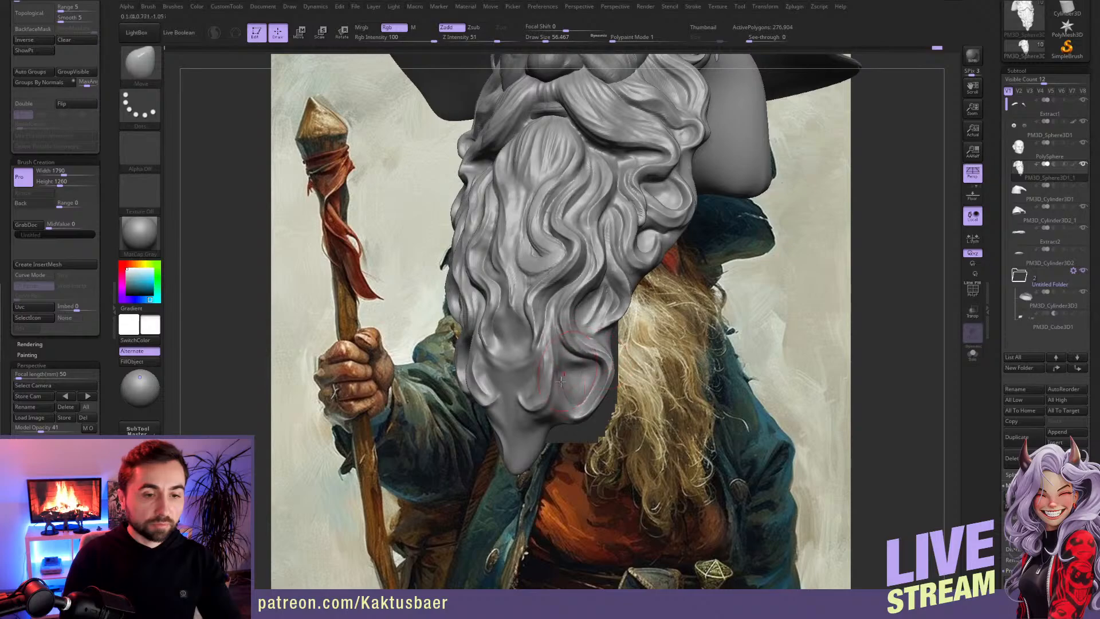
right_click_drag(557, 380, 530, 418)
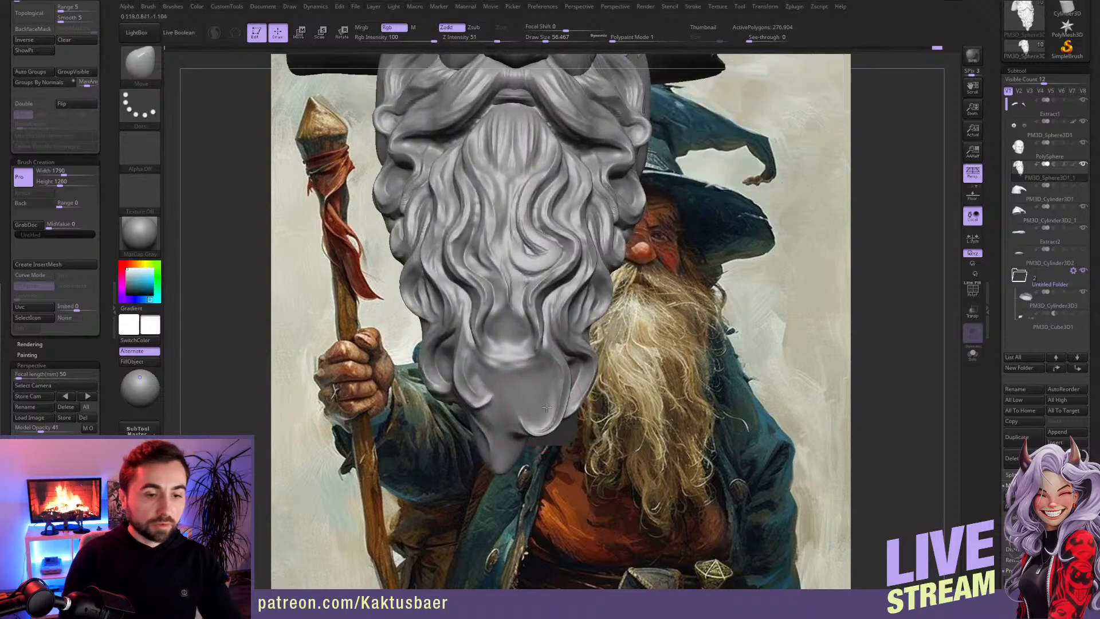
left_click_drag(542, 412, 545, 431, "shift")
right_click_drag(541, 427, 567, 404)
Step: Build up a one-sided S-curved strand across the smooth area near the beard's tip with ClayBuildup at draw size about 30
key("b")
key("c")
key("b")
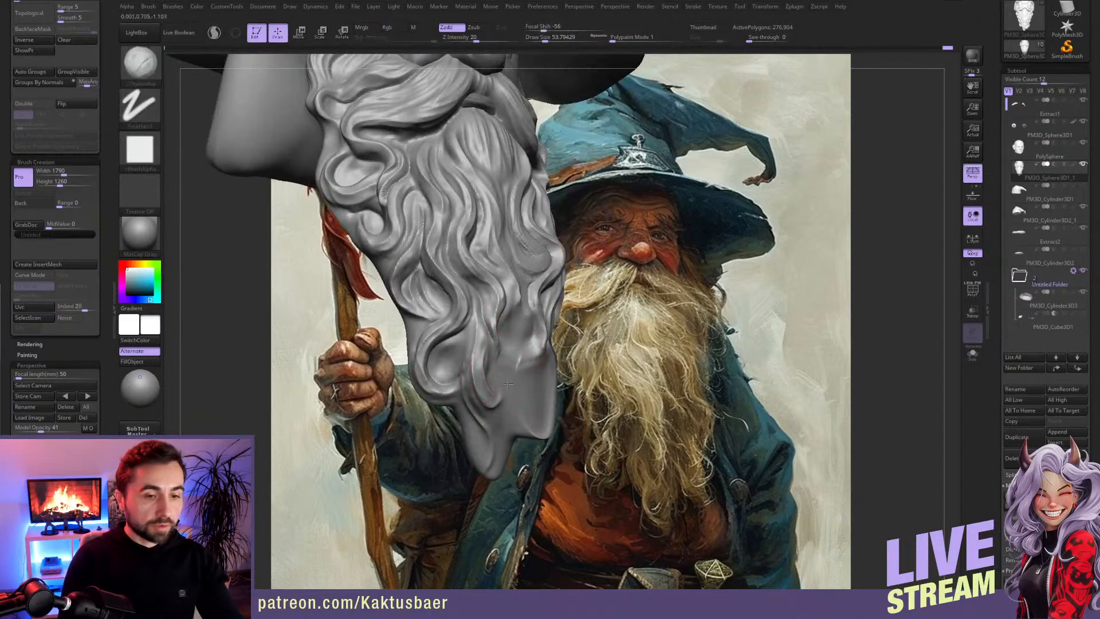
right_click_drag(537, 362, 533, 323)
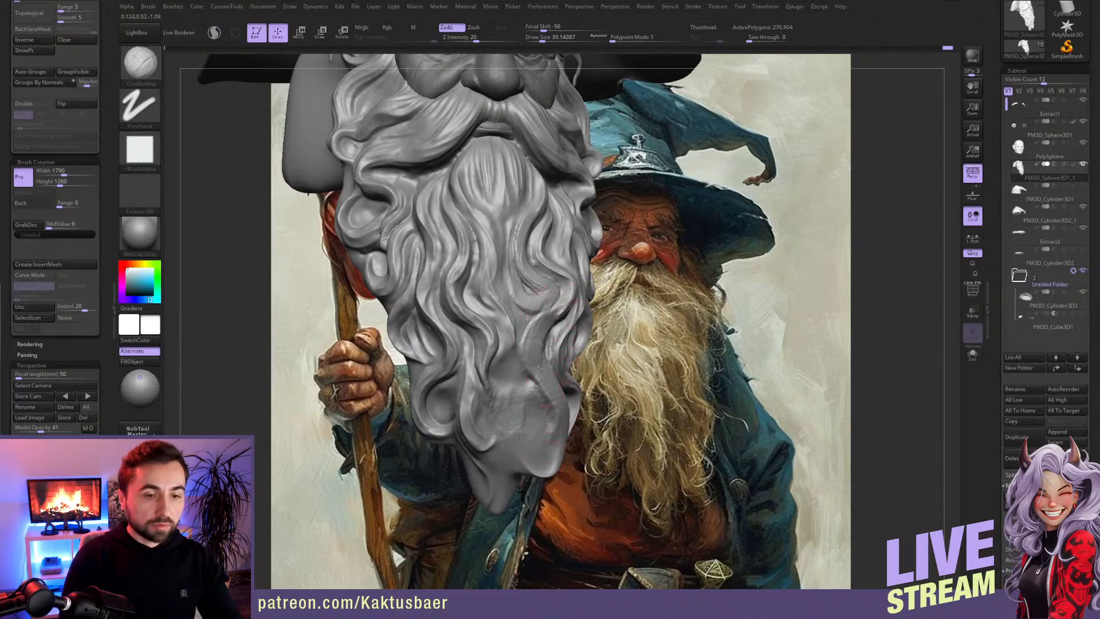
mouse_move(558, 414)
right_mouse_down()
mouse_move(529, 419)
mouse_move(533, 388)
mouse_move(536, 436)
right_mouse_up()
right_click_drag(530, 367, 561, 325)
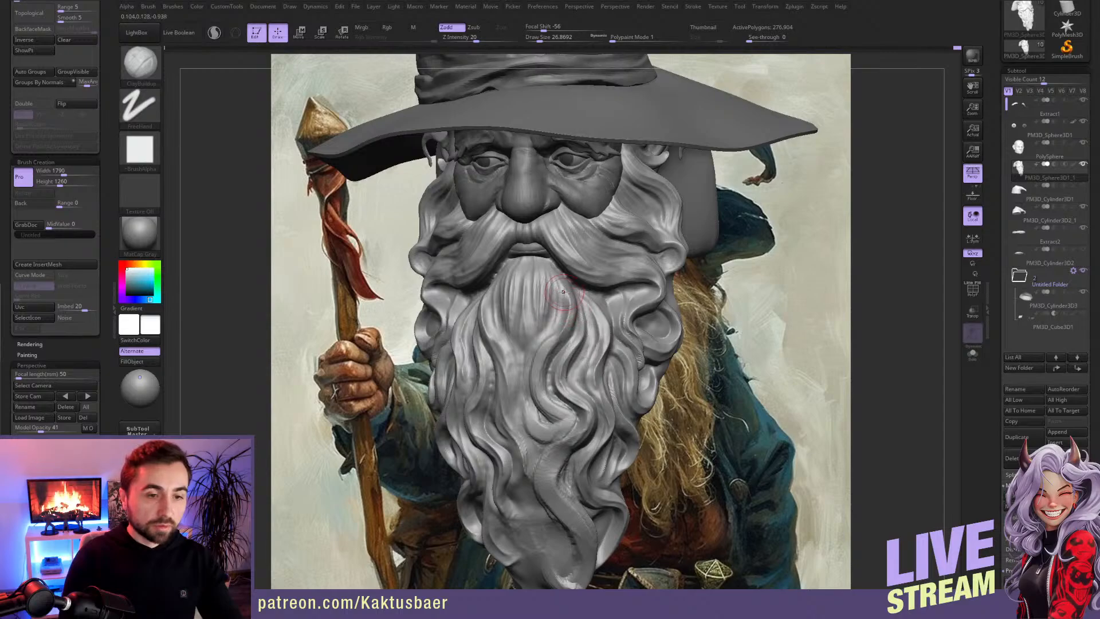
key("b")
key("m")
key("v")
key("s")
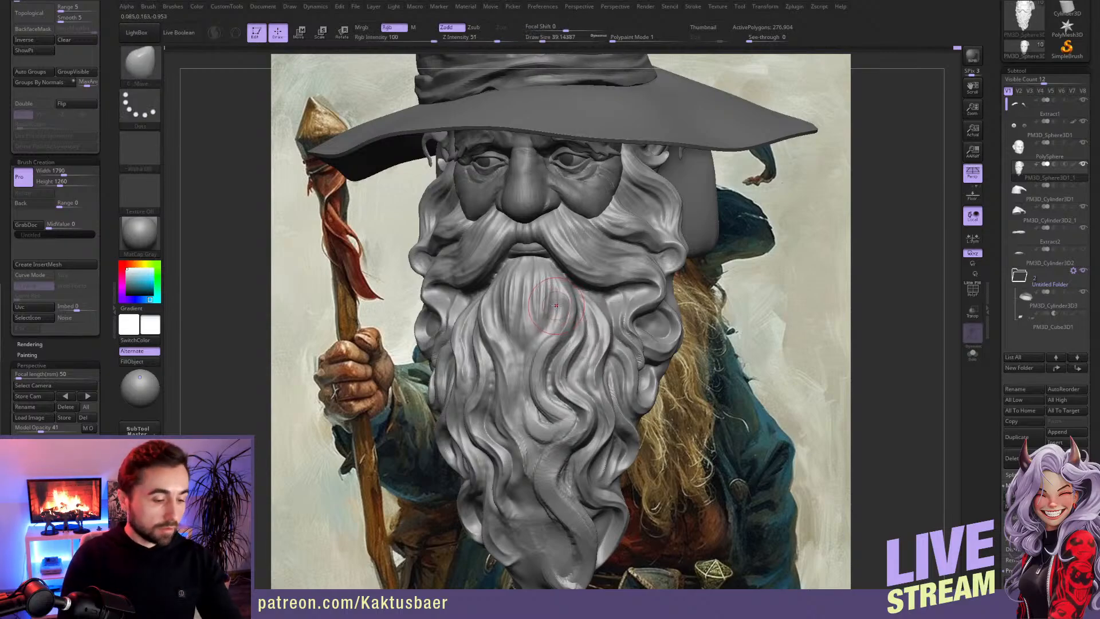
Step: Build up an asymmetrical wavy strand from below the lower lip to mid-beard with ClayBuildup at draw size about 25
key("b")
key("c")
key("b")
right_click_drag(548, 297, 462, 292)
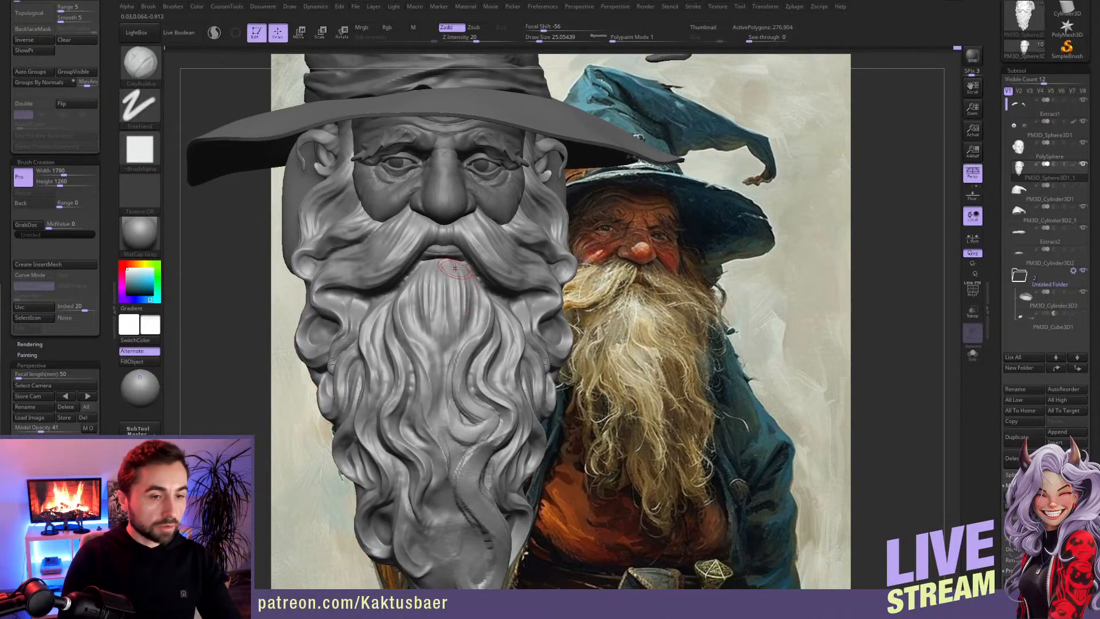
left_click_drag(445, 361, 452, 390)
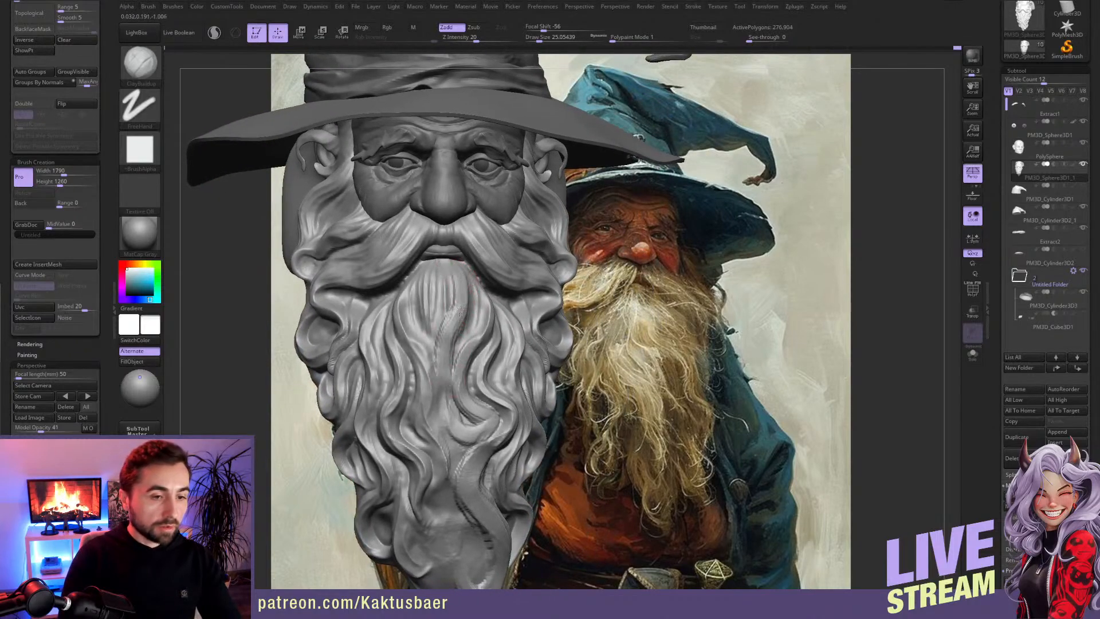
mouse_move(450, 333)
left_mouse_down()
mouse_move(451, 295)
mouse_move(446, 396)
left_mouse_up()
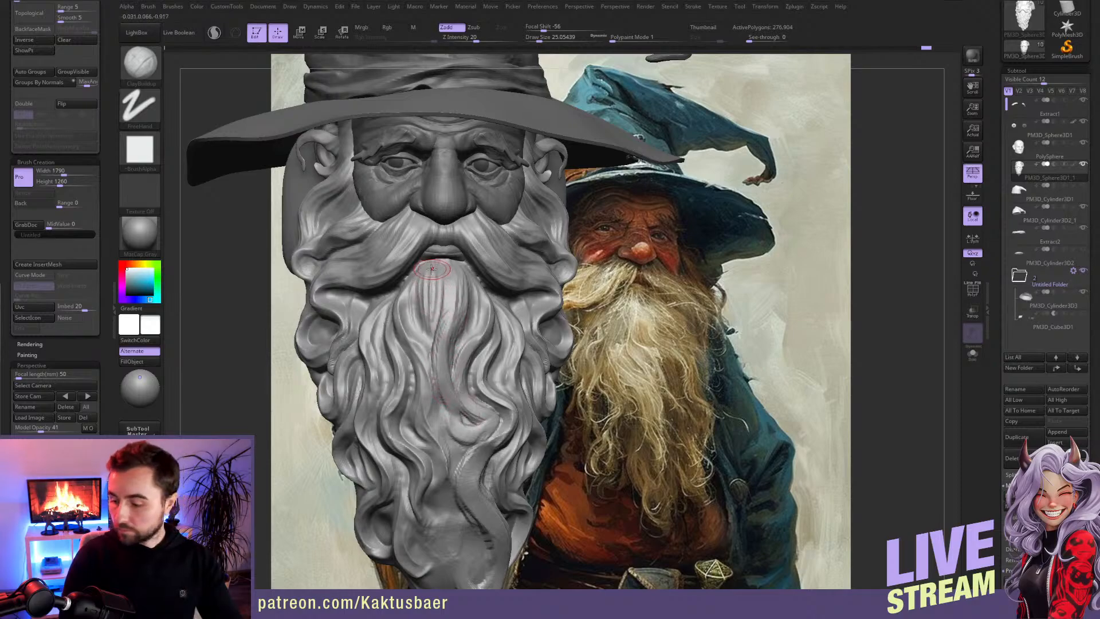
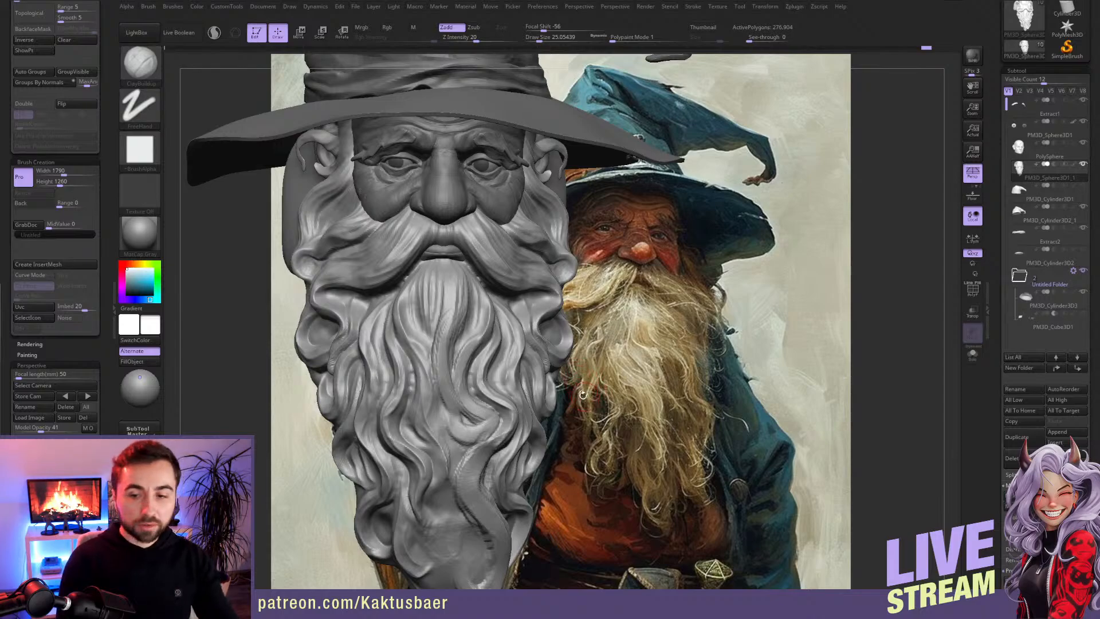
Step: Carve grooves along the asymmetrical strand below the lower lip with DamStandard at draw size about 23, smoothing its upper part
left_click_drag(578, 392, 602, 340, "alt")
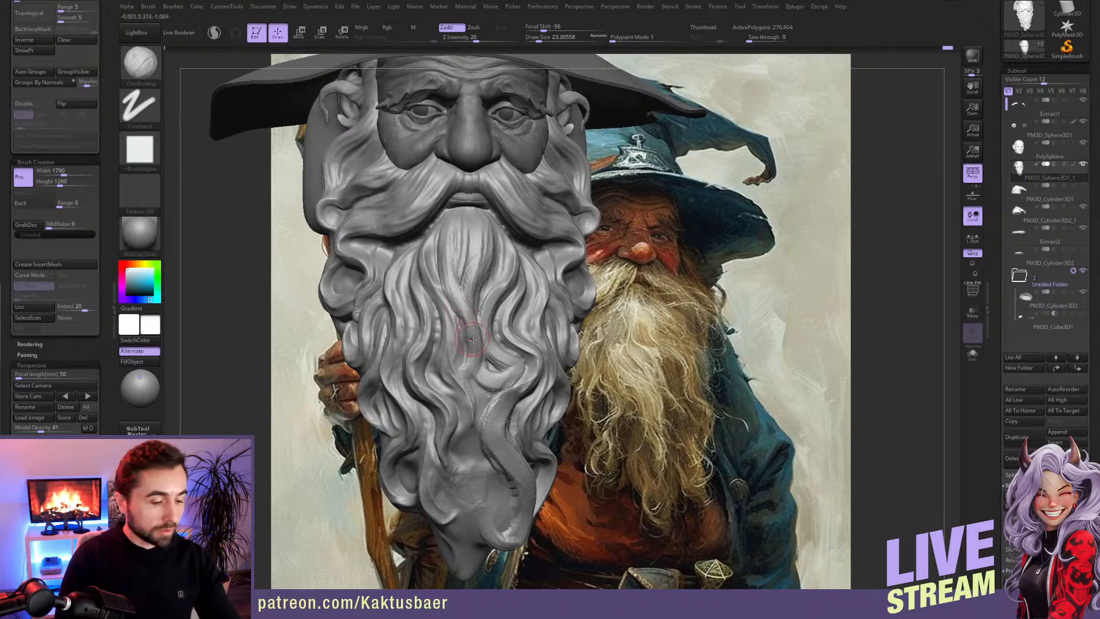
key("b")
key("d")
key("s")
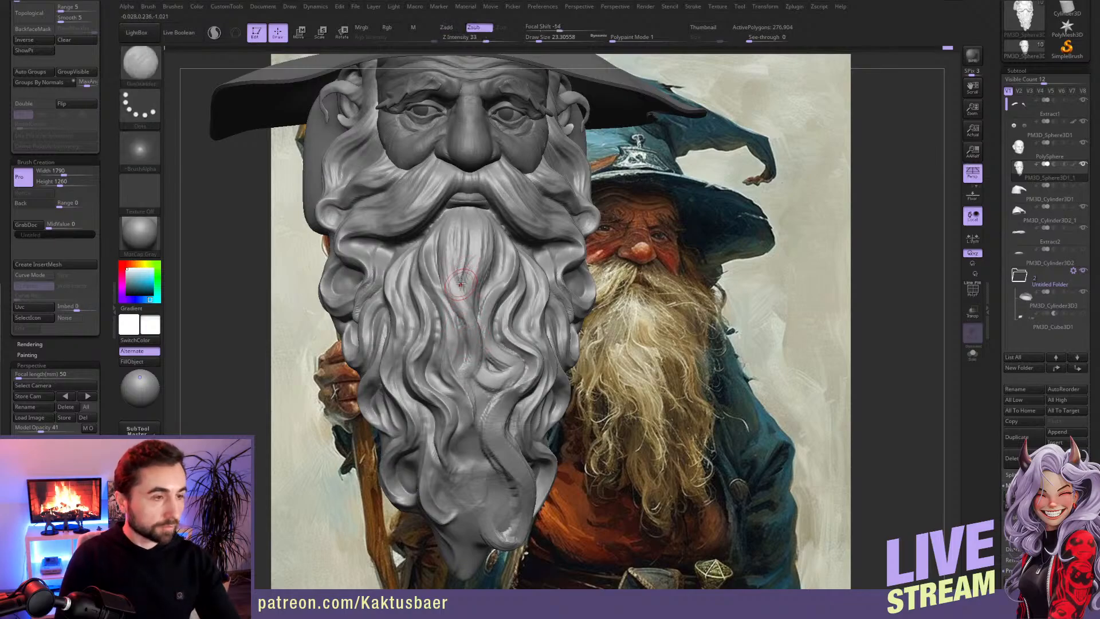
mouse_move(448, 220)
left_mouse_down()
mouse_move(442, 272)
mouse_move(475, 342)
left_mouse_up()
mouse_move(442, 245)
left_mouse_down()
mouse_move(473, 334)
mouse_move(470, 376)
left_mouse_up()
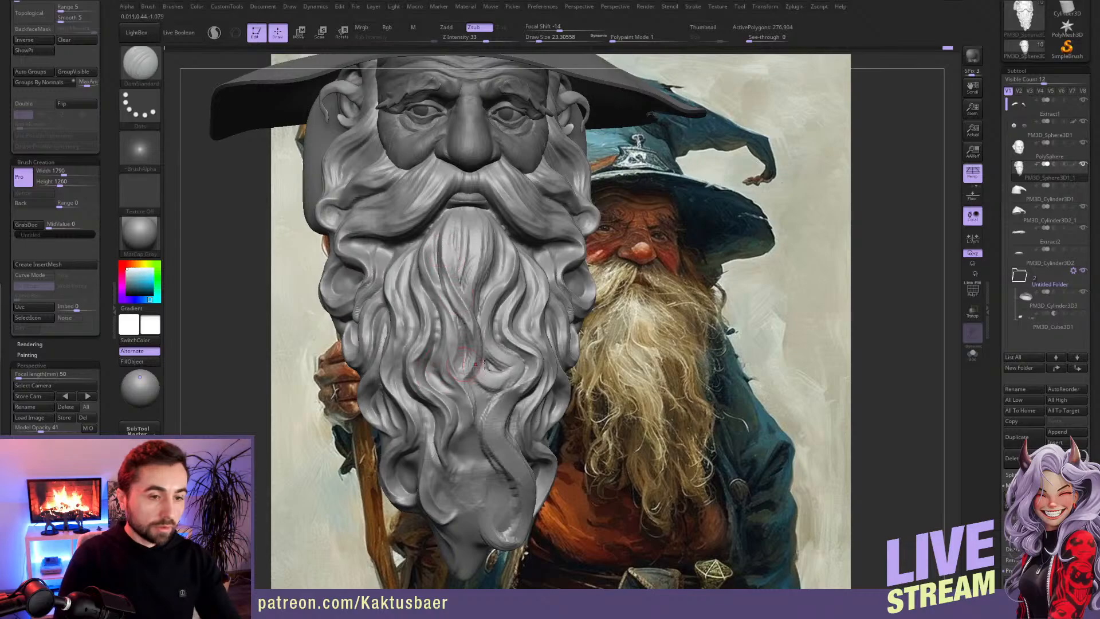
mouse_move(446, 275)
left_mouse_down("shift")
mouse_move(459, 364)
mouse_move(453, 304)
left_mouse_up("shift")
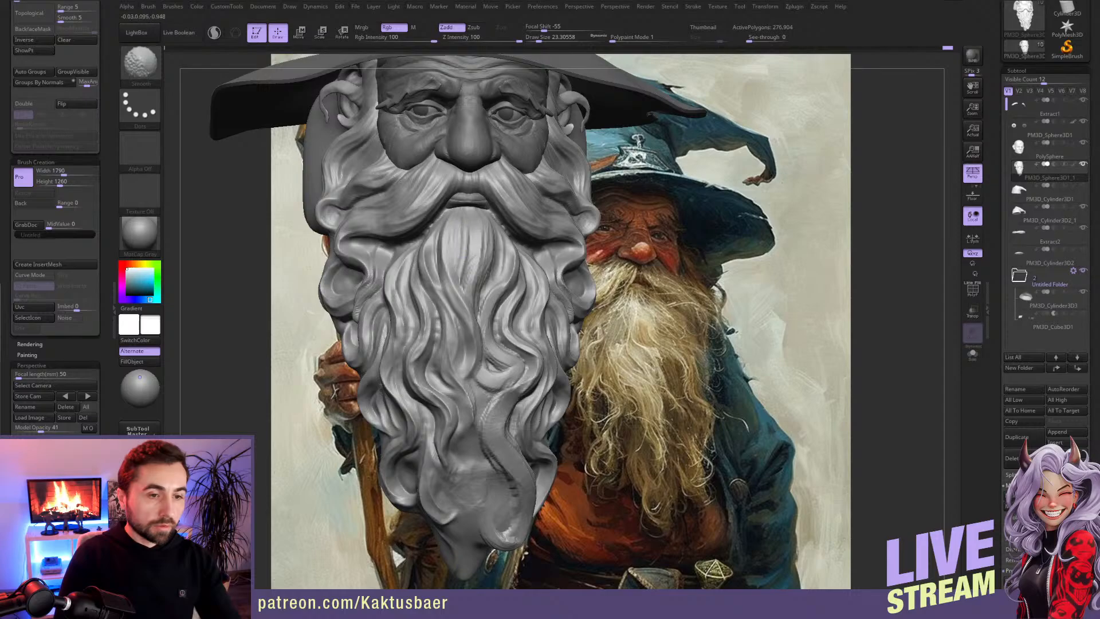
left_click_drag(457, 257, 458, 239, "shift")
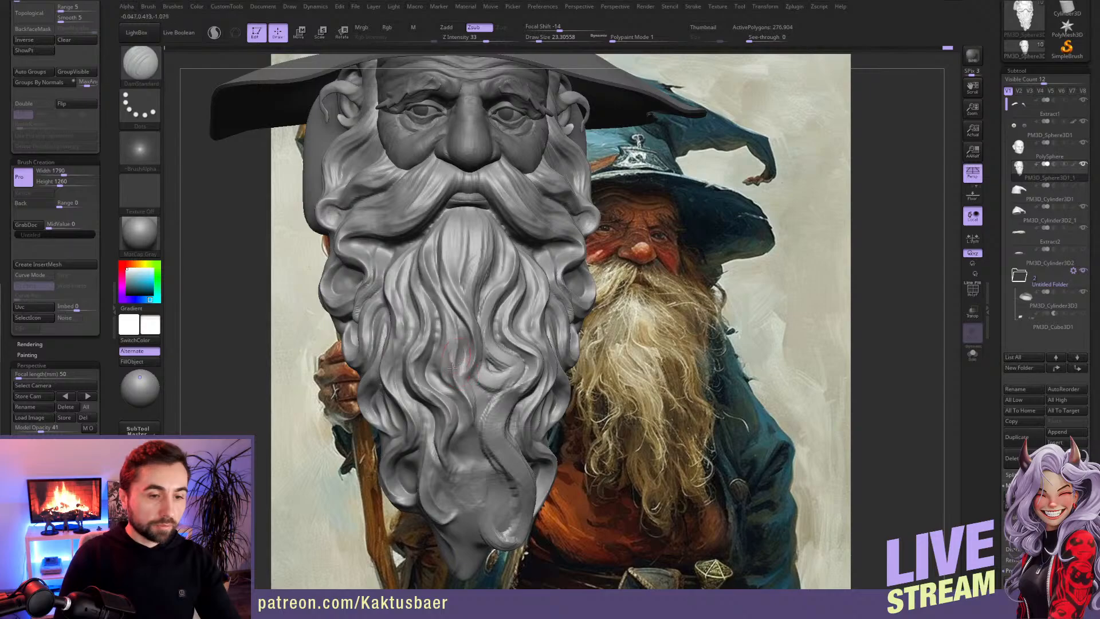
Step: Cut grooves beside the central strand and along the S-curved strand at the beard's tip with DamStandard at draw size about 23
mouse_move(496, 291)
left_mouse_down("shift")
mouse_move(490, 261)
mouse_move(478, 295)
left_mouse_up("shift")
mouse_move(490, 227)
left_mouse_down()
mouse_move(485, 293)
mouse_move(468, 259)
mouse_move(470, 301)
mouse_move(503, 357)
mouse_move(488, 347)
mouse_move(491, 376)
mouse_move(503, 342)
left_mouse_up()
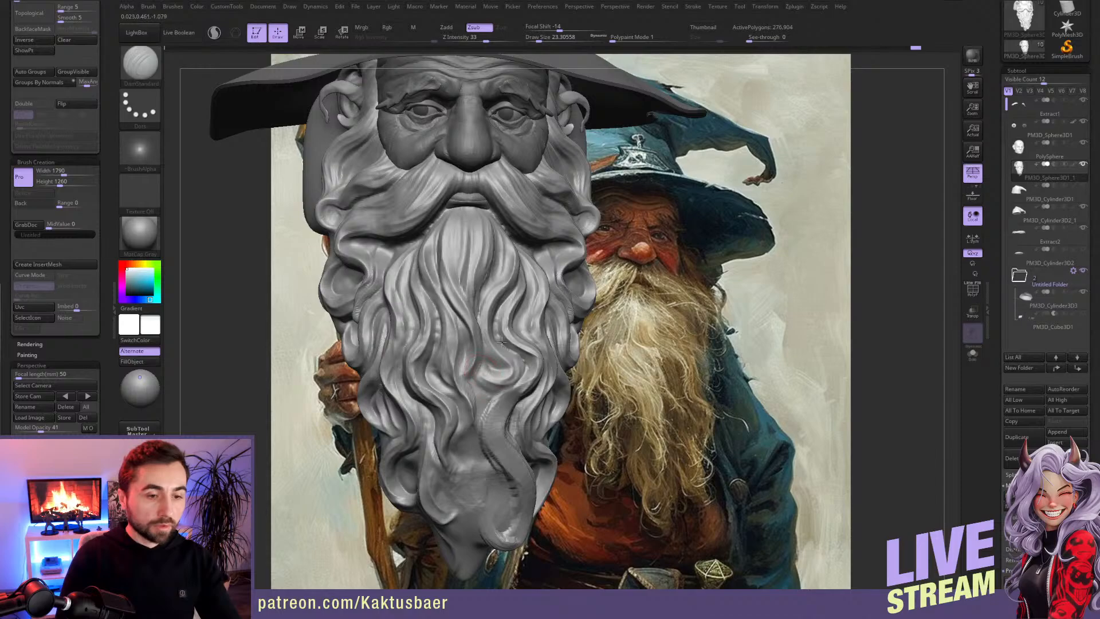
left_click_drag(500, 304, 505, 390)
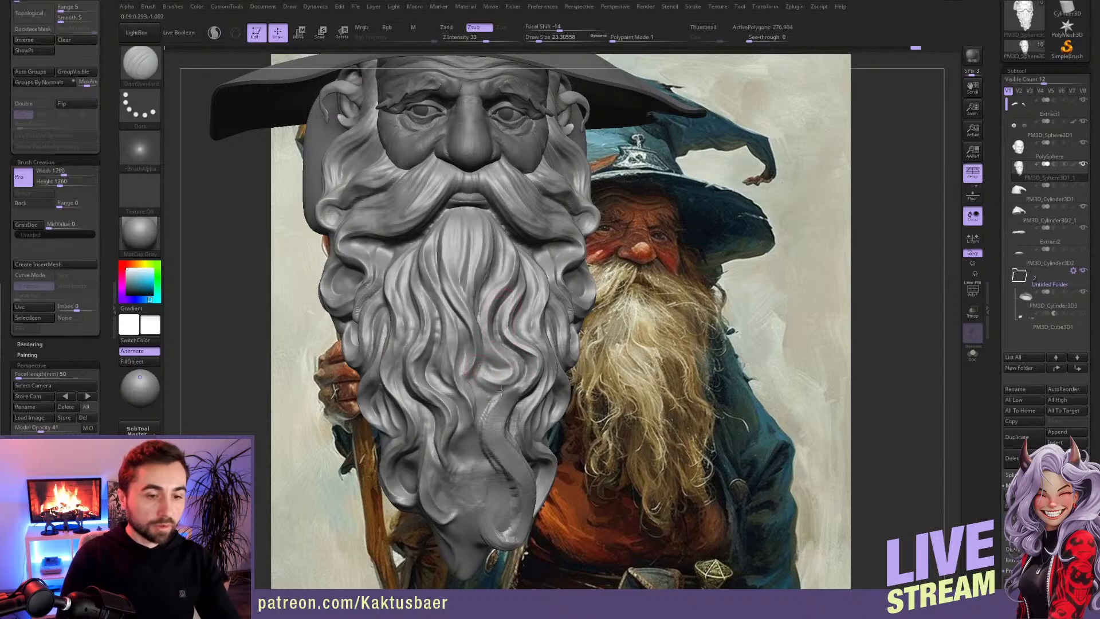
right_click_drag(496, 403, 494, 397)
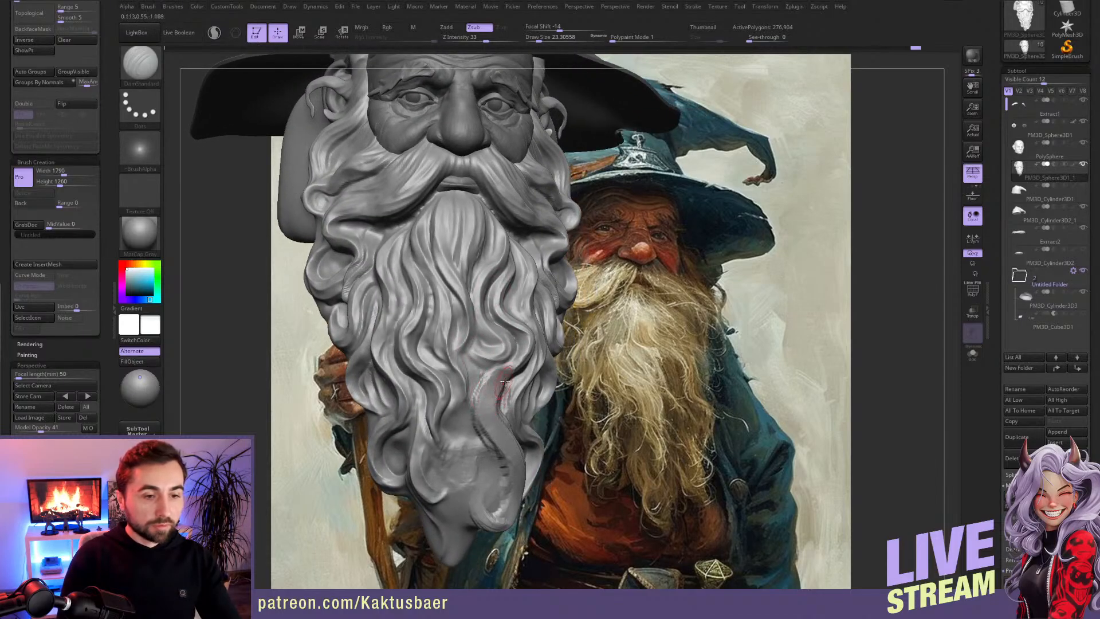
mouse_move(510, 370)
left_mouse_down()
mouse_move(481, 405)
mouse_move(487, 397)
mouse_move(519, 473)
mouse_move(509, 509)
left_mouse_up()
mouse_move(495, 376)
left_mouse_down()
mouse_move(485, 441)
mouse_move(506, 479)
left_mouse_up()
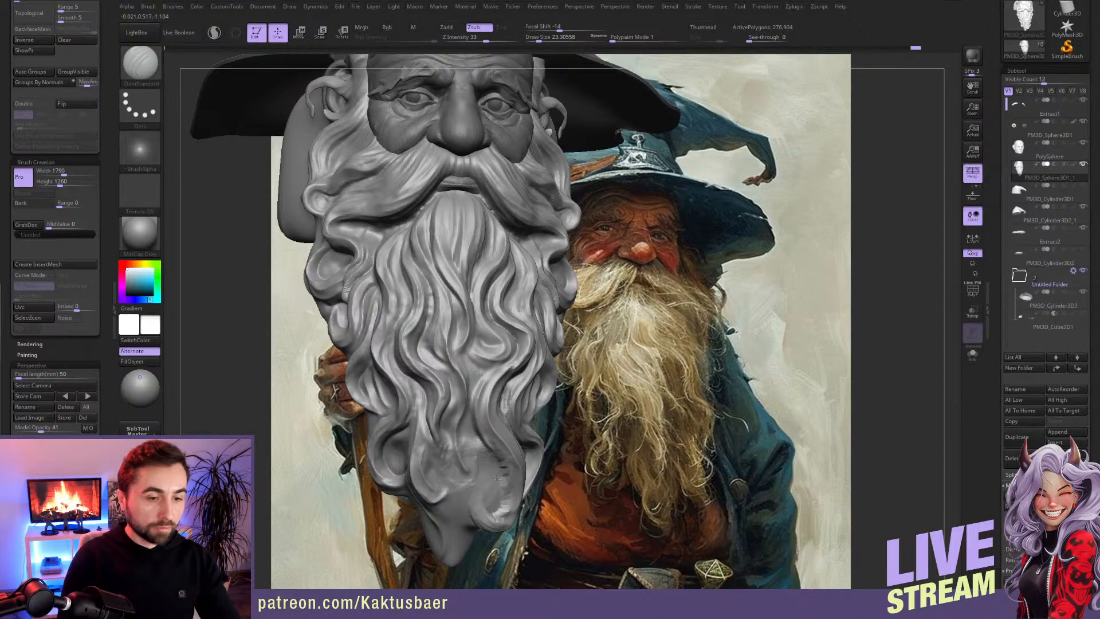
Step: Build up extra strands over the smooth area above the beard's tip with ClayBuildup at draw size about 23
key("b")
key("c")
key("b")
mouse_move(462, 404)
left_mouse_down()
mouse_move(454, 447)
mouse_move(477, 478)
left_mouse_up()
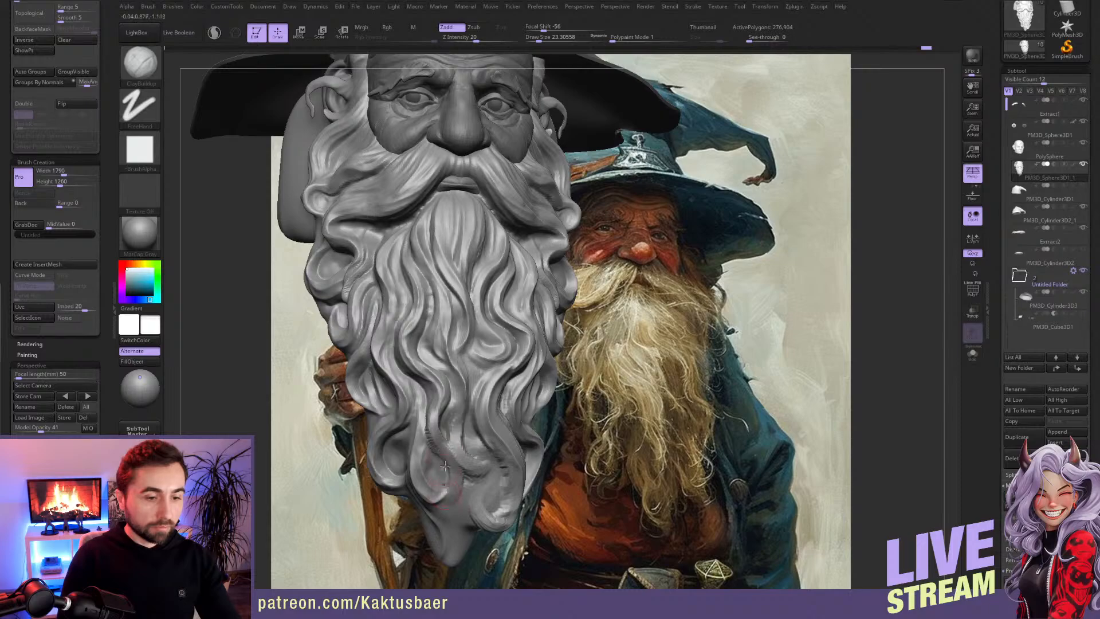
left_click_drag(445, 440, 445, 506)
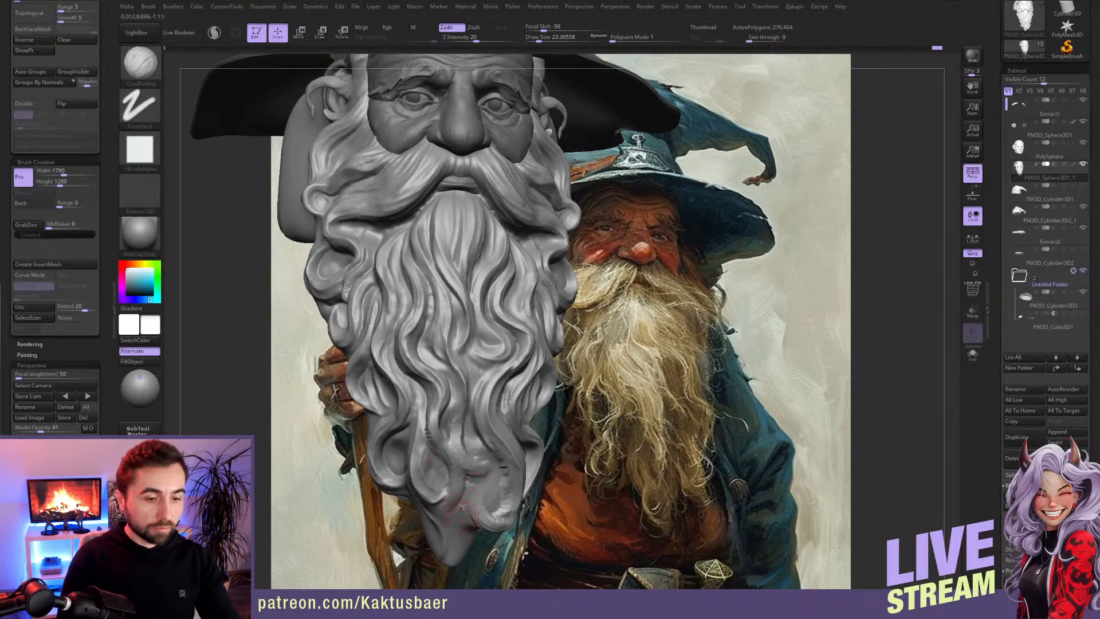
right_click_drag(448, 522, 446, 437, "alt")
Step: Pull the lowest point of the beard into a curled tip with Move at draw size about 29
key("b")
key("m")
key("v")
key("s")
mouse_move(456, 460)
left_mouse_down()
mouse_move(445, 474)
mouse_move(462, 485)
mouse_move(428, 449)
mouse_move(446, 471)
mouse_move(455, 463)
left_mouse_up()
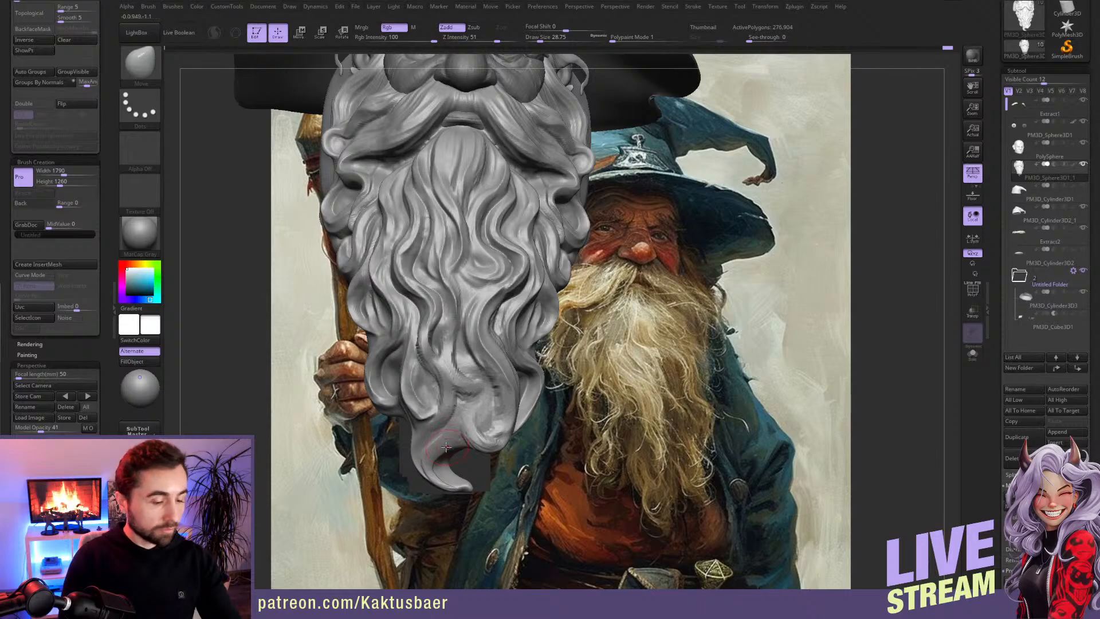
Step: Carve separating grooves into the curled tip and the neighbouring lower locks with DamStandard at draw size about 29
key("b")
key("d")
key("s")
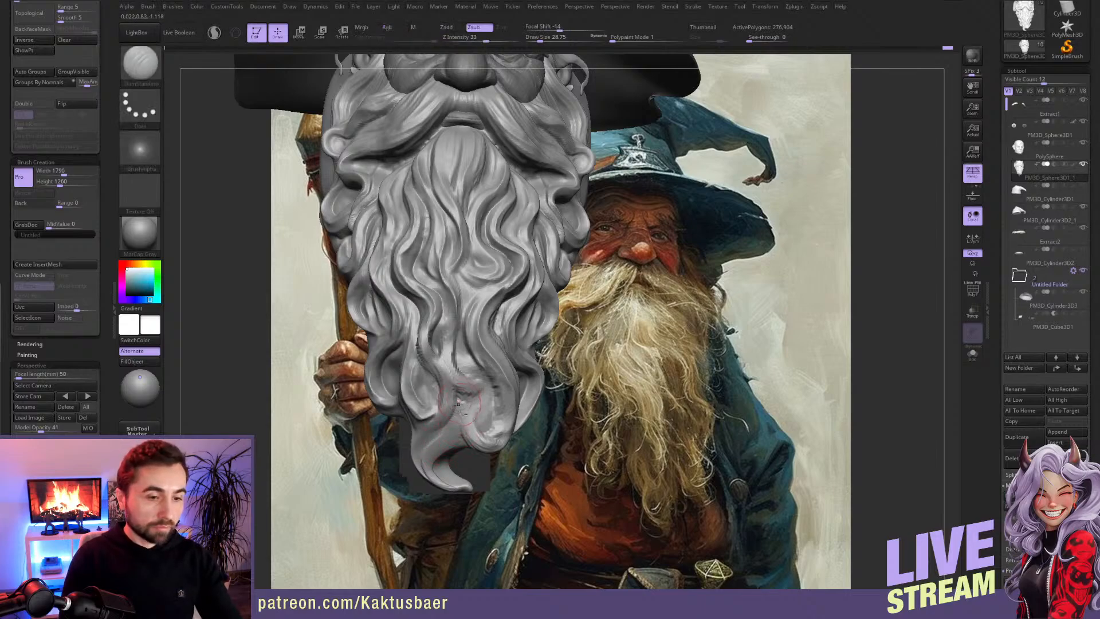
left_click_drag(446, 439, 451, 480)
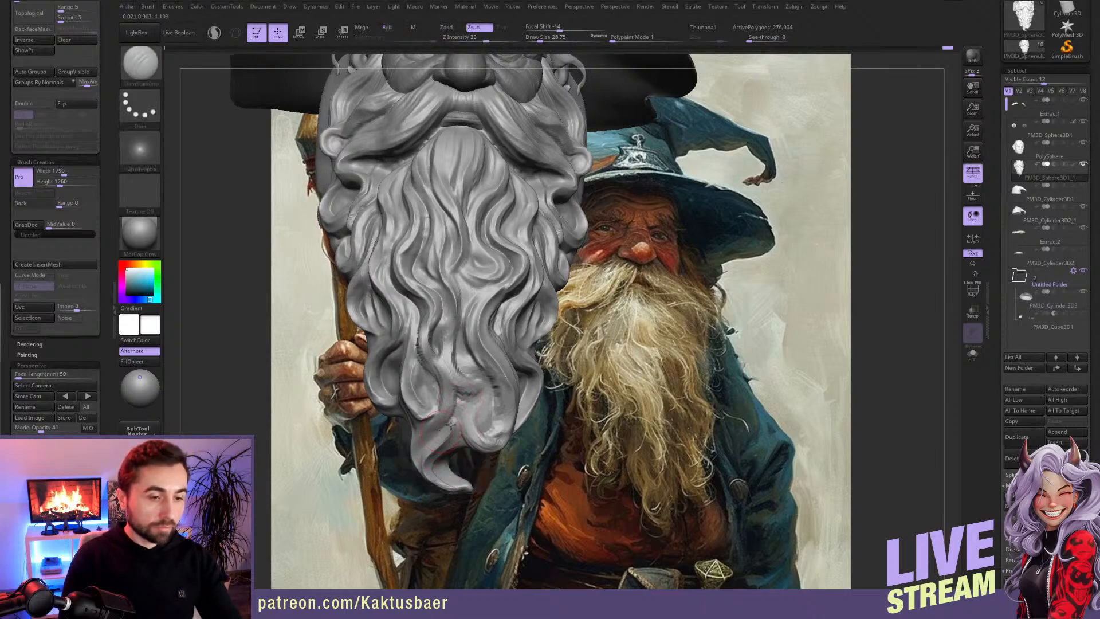
right_click_drag(440, 430, 441, 411)
mouse_move(434, 346)
left_mouse_down()
mouse_move(440, 425)
mouse_move(417, 451)
left_mouse_up()
mouse_move(431, 449)
right_mouse_down()
mouse_move(420, 444)
mouse_move(472, 416)
right_mouse_up()
mouse_move(466, 417)
left_mouse_down()
mouse_move(502, 452)
mouse_move(518, 417)
mouse_move(504, 419)
mouse_move(501, 395)
mouse_move(493, 426)
mouse_move(476, 420)
left_mouse_up()
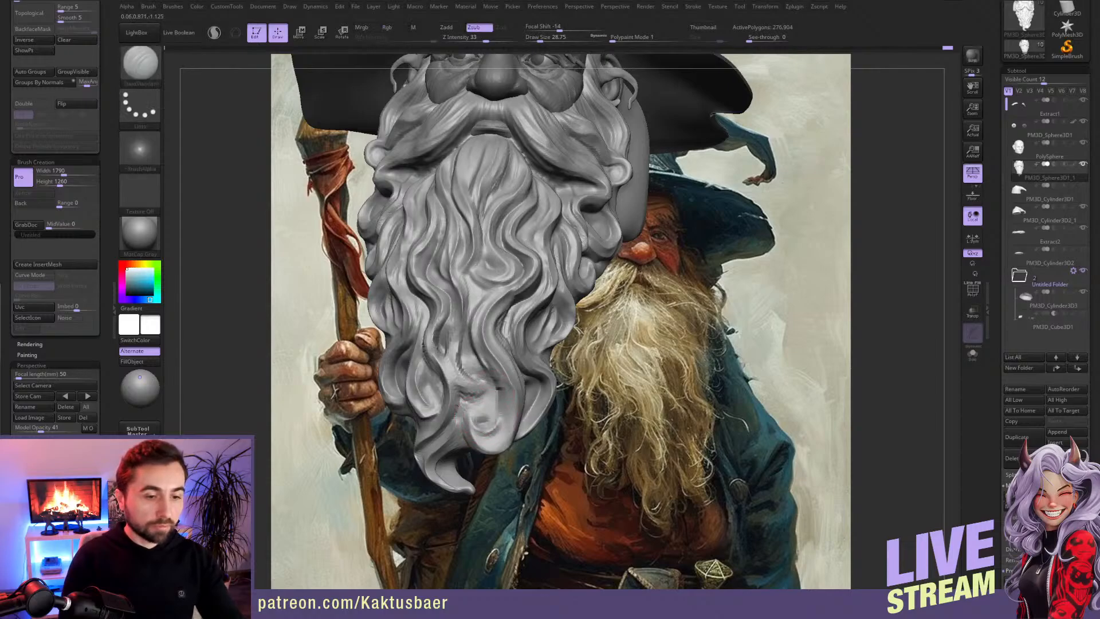
left_click_drag(492, 405, 492, 373, "shift")
mouse_move(487, 424)
right_mouse_down("alt")
mouse_move(490, 450)
mouse_move(554, 443)
right_mouse_up("alt")
mouse_move(462, 398)
right_mouse_down("alt")
mouse_move(490, 418)
mouse_move(487, 390)
right_mouse_up("alt")
Step: Shift the locks around the beard's tip with Move, undoing the first pull and changing the draw size
key("b")
key("m")
key("v")
key("s")
mouse_move(486, 413)
left_mouse_down()
mouse_move(503, 414)
mouse_move(511, 437)
mouse_move(519, 413)
left_mouse_up()
key("ctrl+z")
key("s")
right_click_drag(587, 413, 541, 413)
mouse_move(476, 408)
left_mouse_down()
mouse_move(490, 409)
mouse_move(487, 442)
left_mouse_up()
Step: Reshape the lower side of the beard and its overall flow with Move at draw size about 187
key("s")
left_click_drag(447, 394, 435, 390)
left_click_drag(401, 327, 406, 324)
right_click_drag(404, 344, 450, 346)
left_click_drag(457, 477, 481, 467)
right_click_drag(478, 405, 479, 374, "alt")
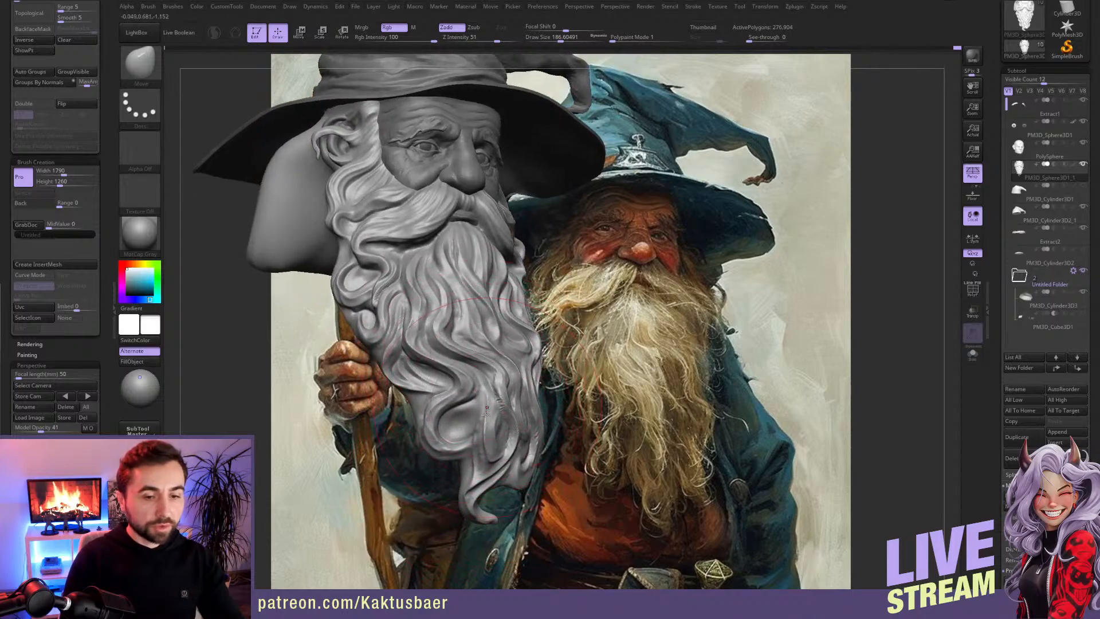
left_click_drag(442, 428, 433, 425)
left_click_drag(422, 379, 418, 377)
right_click_drag(430, 349, 444, 416, "alt")
Step: Adjust the beard's far outline and the locks beside the moustache with Move, reducing the draw size to about 71
key("s")
left_click_drag(483, 350, 474, 350)
key("s")
left_click_drag(538, 311, 534, 310)
right_click_drag(559, 310, 499, 302)
key("s")
left_click_drag(538, 320, 555, 341)
right_click_drag(533, 329, 621, 327)
key("s")
left_click_drag(532, 287, 525, 286)
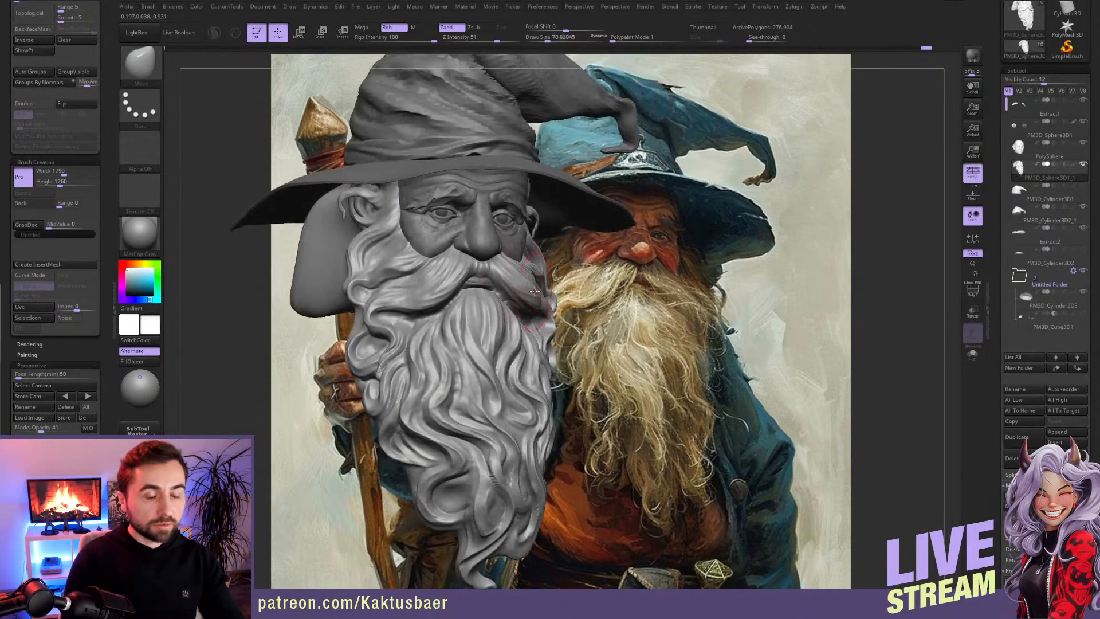
right_click_drag(534, 291, 553, 290)
right_click_drag(437, 334, 456, 311)
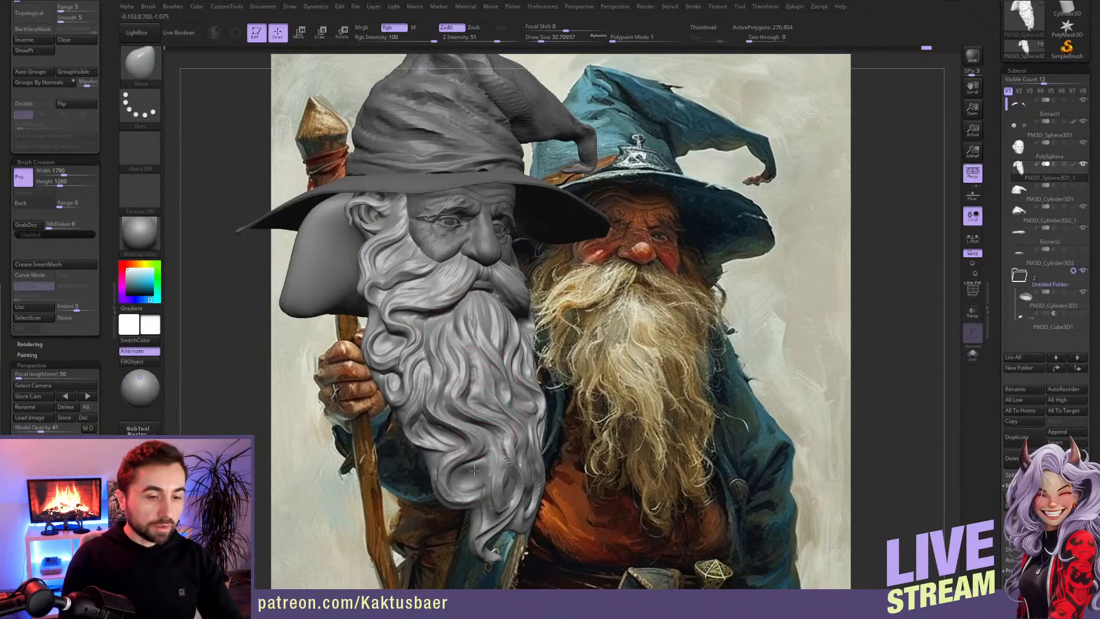
Step: Add volume to the hollow of the curled lower side lock with ClayBuildup and groove it with DamStandard at draw size about 33
scroll(480, 473, "up", 2)
key("b")
key("c")
key("b")
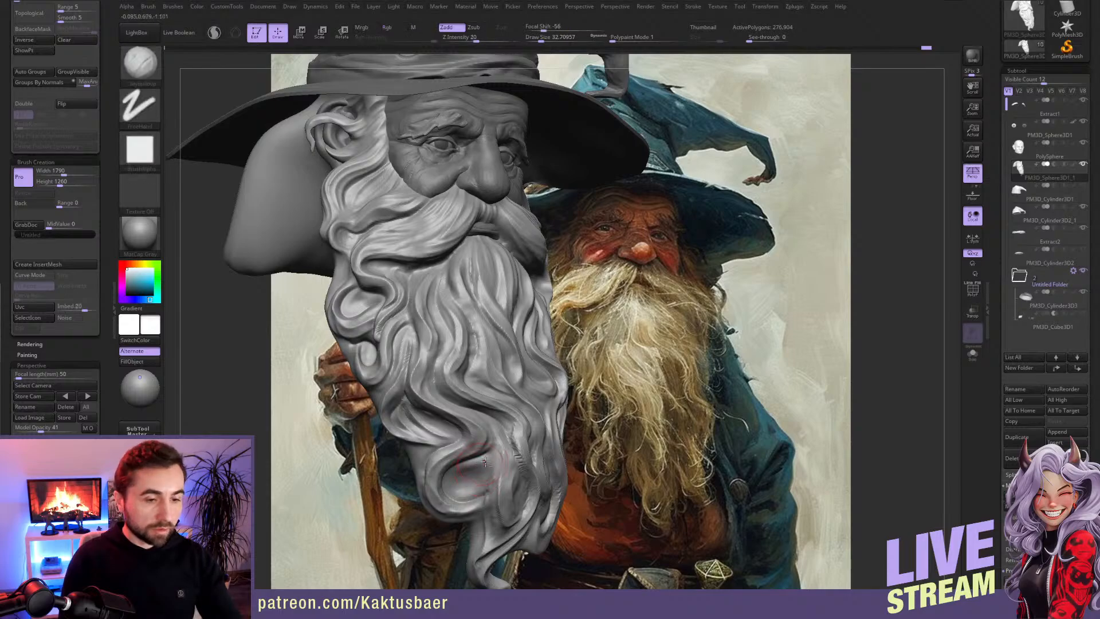
mouse_move(460, 476)
left_mouse_down()
mouse_move(480, 488)
mouse_move(459, 493)
mouse_move(483, 484)
mouse_move(460, 489)
left_mouse_up()
key("b")
key("d")
key("s")
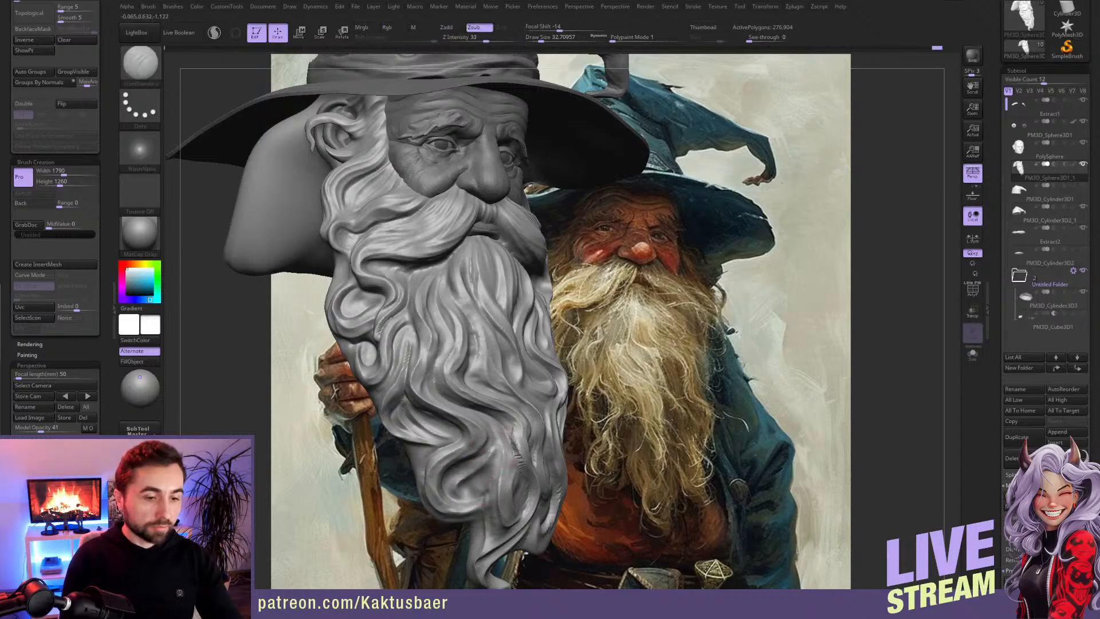
mouse_move(479, 476)
right_mouse_down()
mouse_move(516, 378)
mouse_move(510, 389)
right_mouse_up()
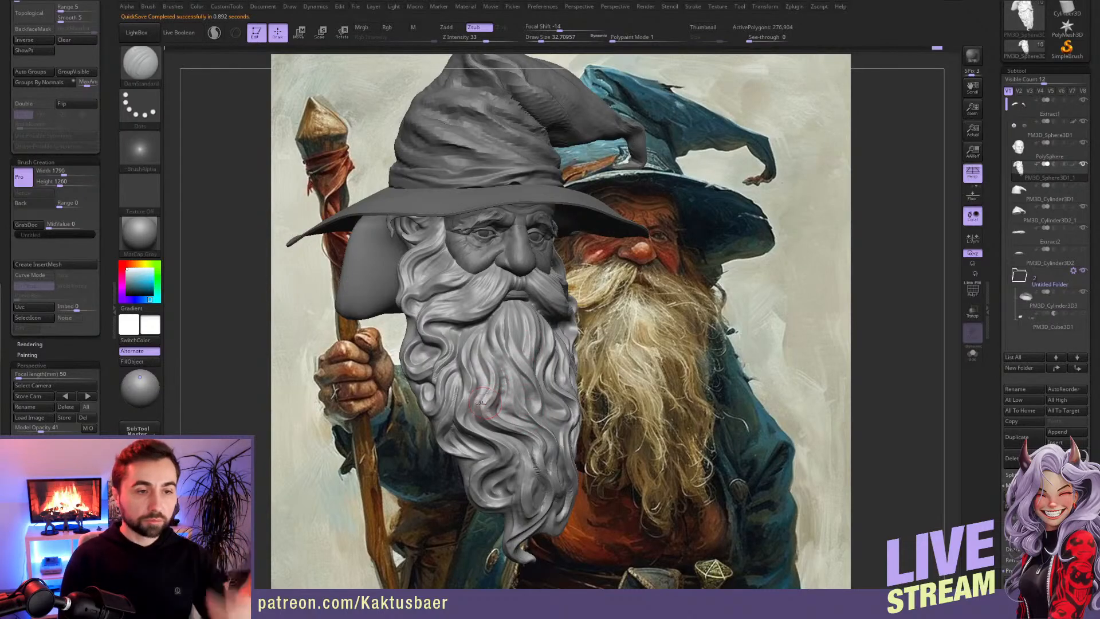
Step: Refine the overall silhouette of the beard with Move at draw size about 280
right_click_drag(465, 381, 480, 381)
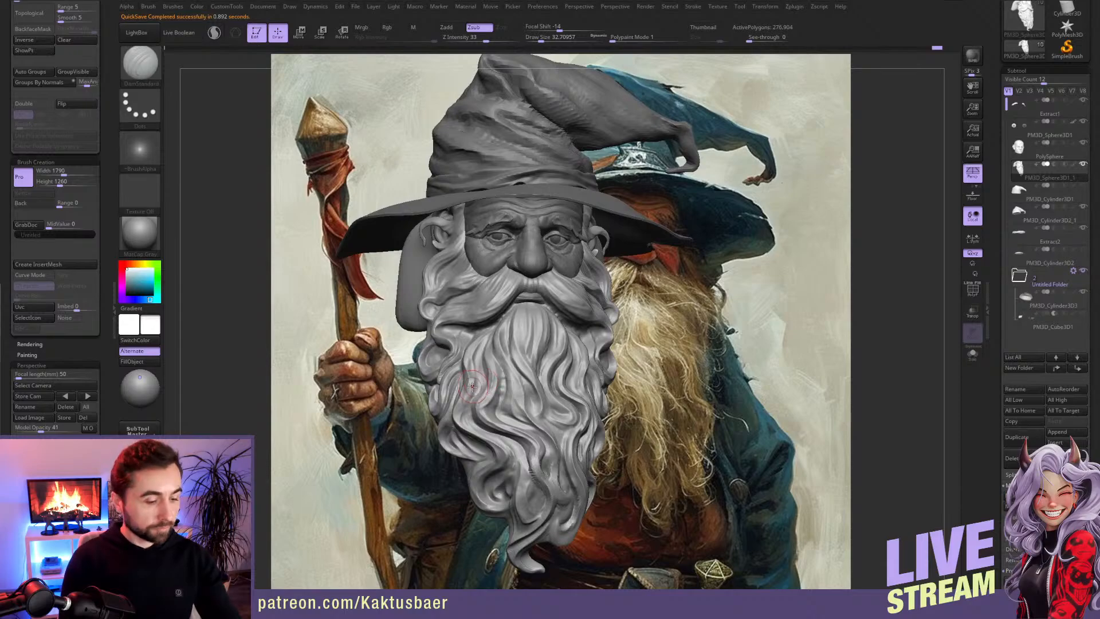
key("b")
key("m")
key("v")
left_click_drag(445, 389, 452, 389)
left_click_drag(594, 396, 586, 393)
right_click_drag(580, 390, 539, 416)
left_click_drag(554, 415, 554, 405)
right_click_drag(554, 406, 539, 419)
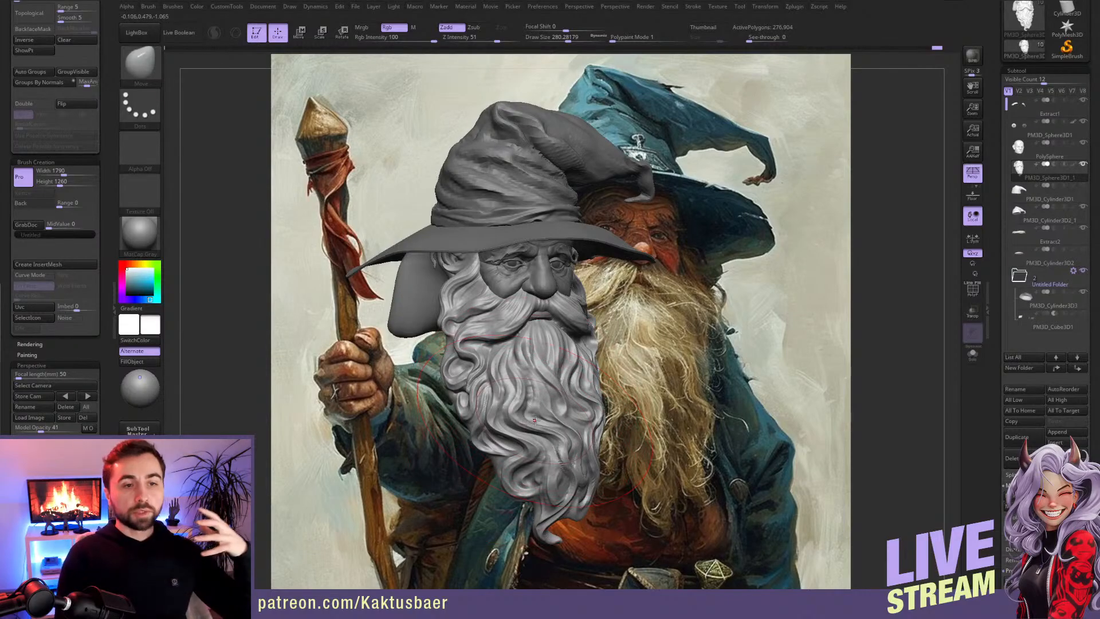
mouse_move(533, 421)
right_mouse_down()
mouse_move(537, 383)
mouse_move(548, 384)
mouse_move(508, 385)
mouse_move(522, 389)
right_mouse_up()
Step: Nudge the middle and upper beard locks with Move at draw size about 80
left_click(550, 40)
right_click_drag(507, 444, 496, 399, "alt")
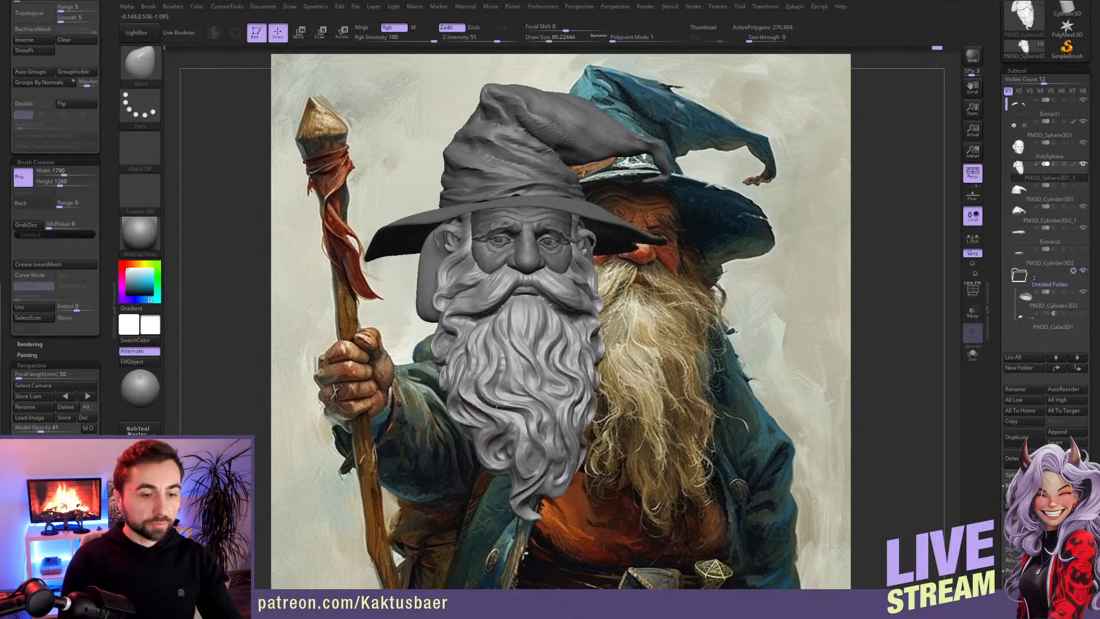
right_click_drag(522, 418, 516, 448)
right_click_drag(514, 305, 548, 379)
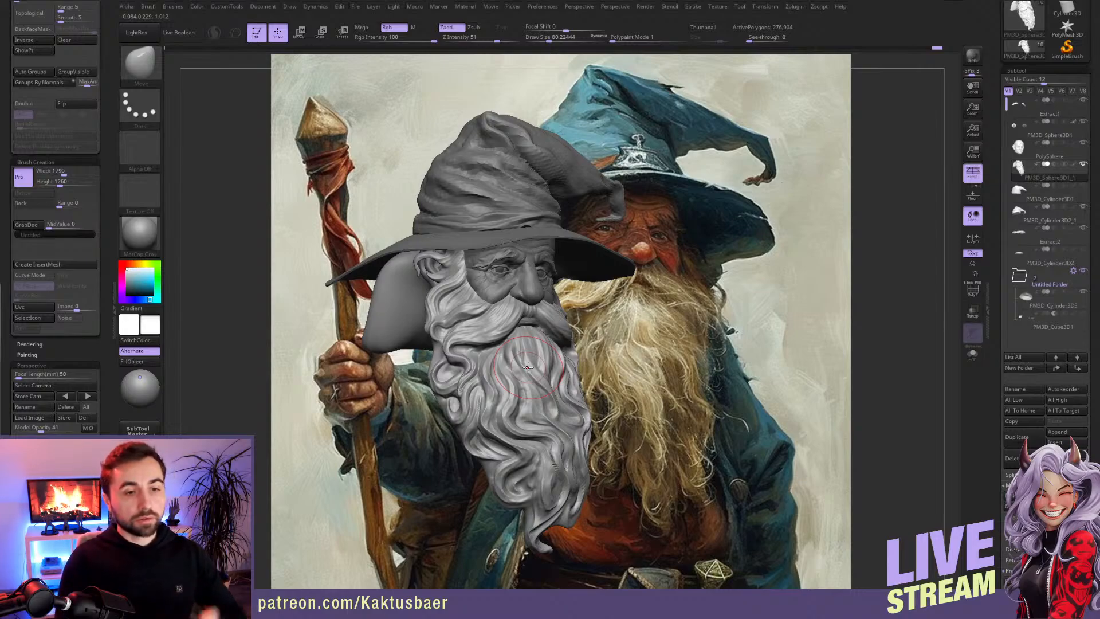
mouse_move(527, 324)
right_mouse_down()
mouse_move(487, 322)
mouse_move(524, 315)
mouse_move(491, 291)
right_mouse_up()
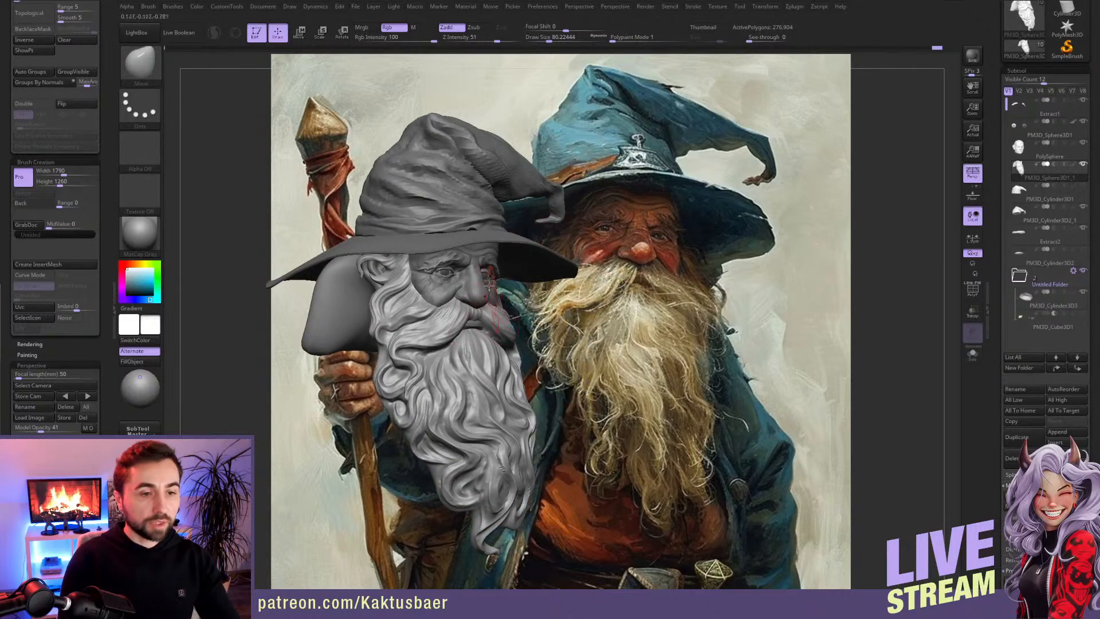
Step: Select the face subtool with the Standard brush and turn on polypaint colour display for all subtools
right_click_drag(483, 331, 469, 330)
left_click(471, 268, "alt")
mouse_move(471, 264)
right_mouse_down("ctrl")
mouse_move(471, 290)
mouse_move(257, 256)
right_mouse_up("ctrl")
key("b")
key("s")
key("t")
scroll(108, 77, "up", 6)
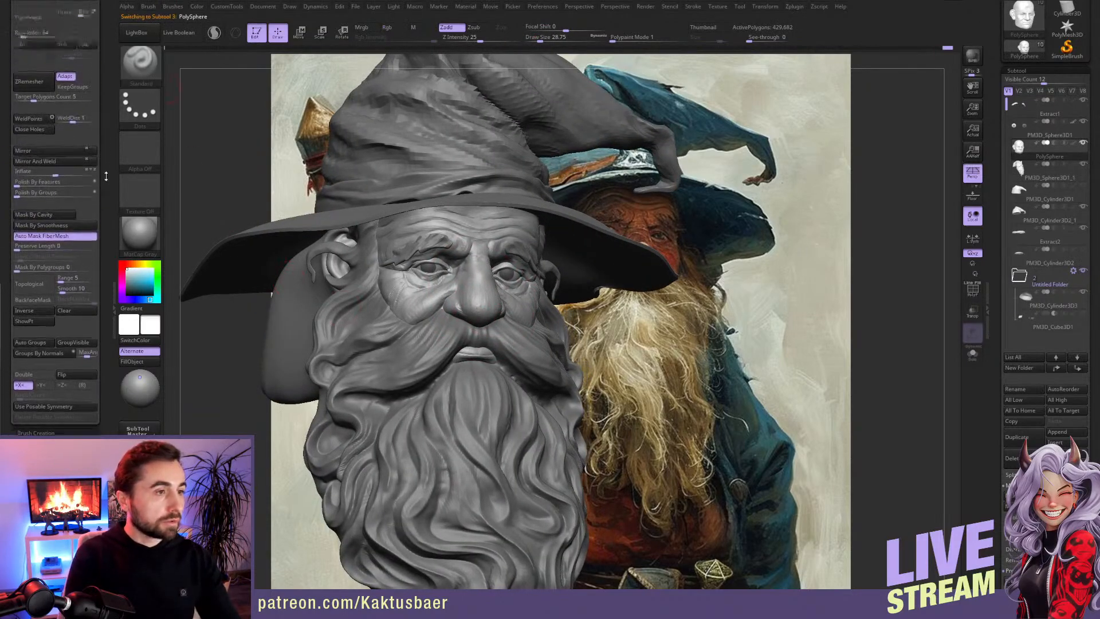
scroll(115, 46, "down", 1)
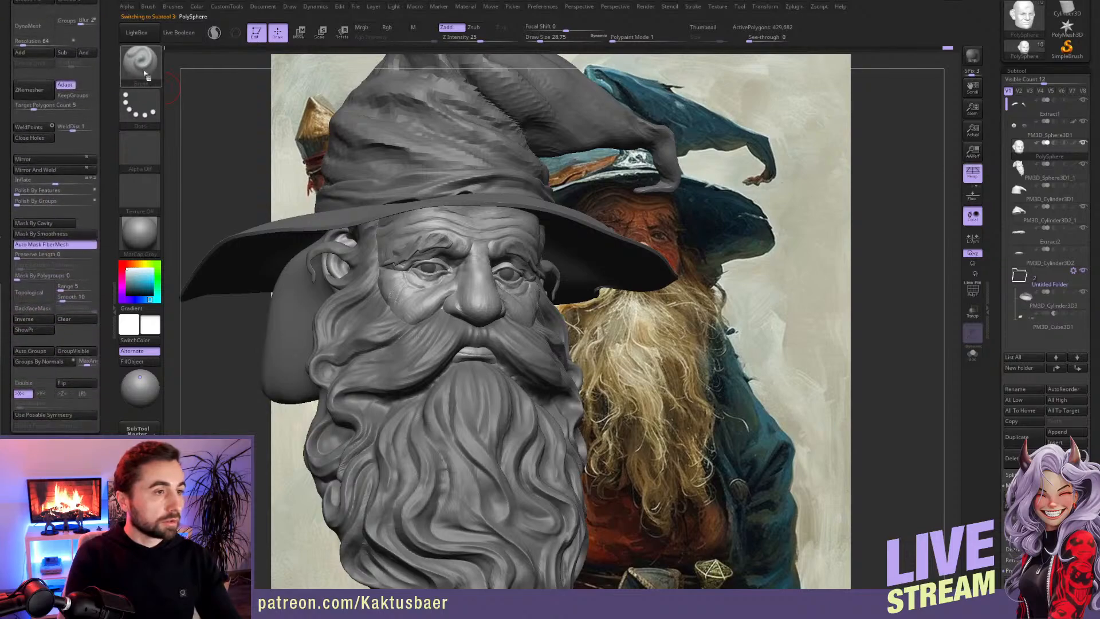
left_click(140, 106)
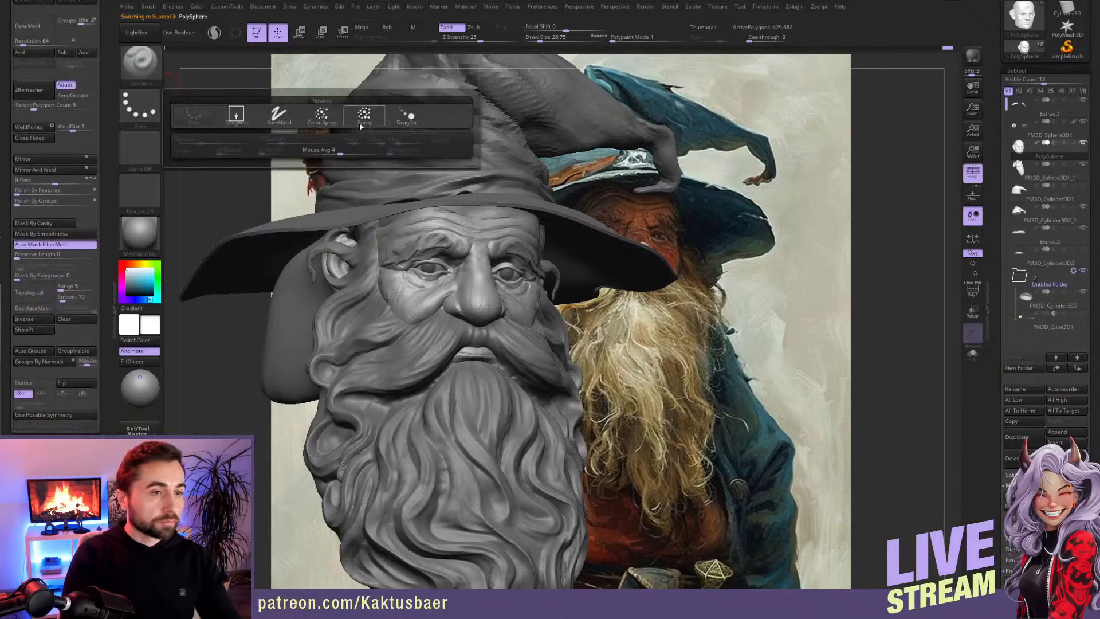
left_click(1074, 144, "shift")
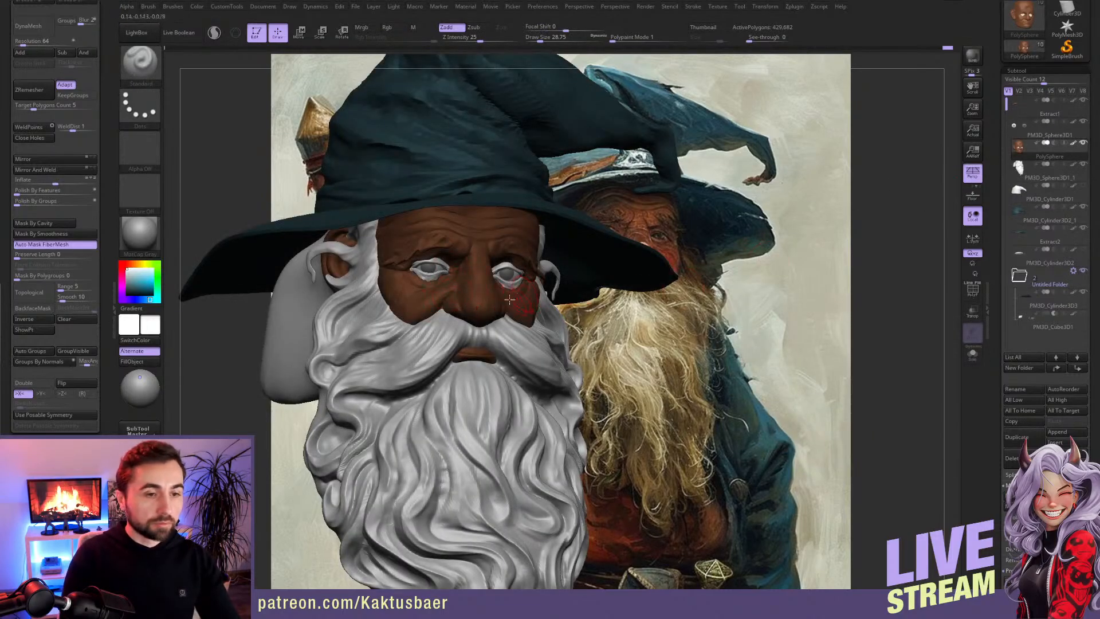
Step: Pick a brown skin colour, switch to the SkinShade material and fill the face subtool with the colour
key("c")
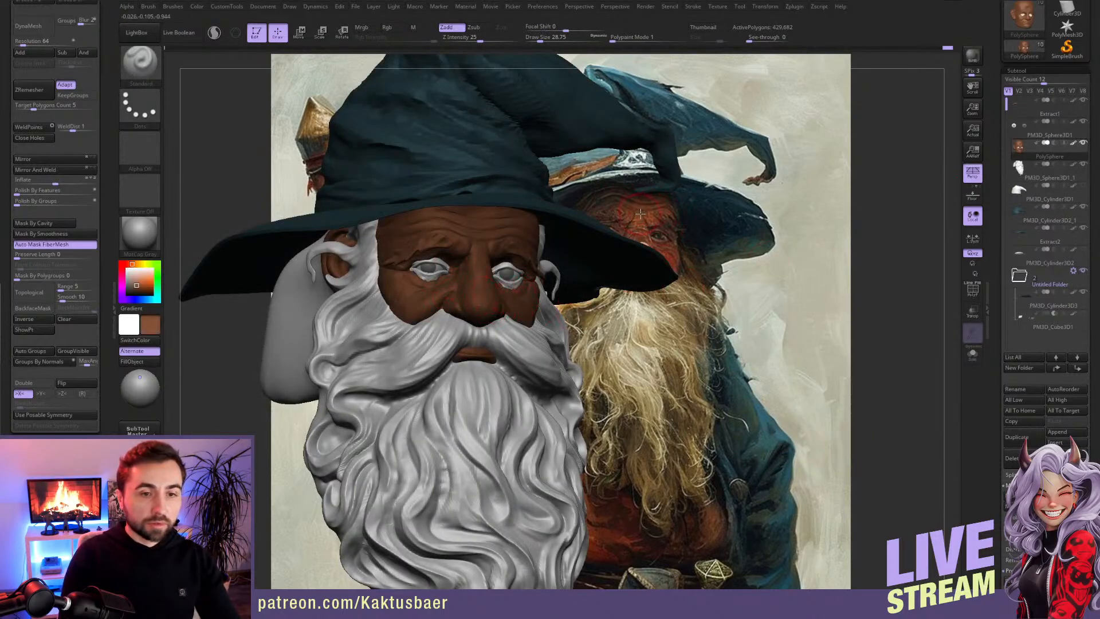
left_click(140, 233)
left_click(406, 245)
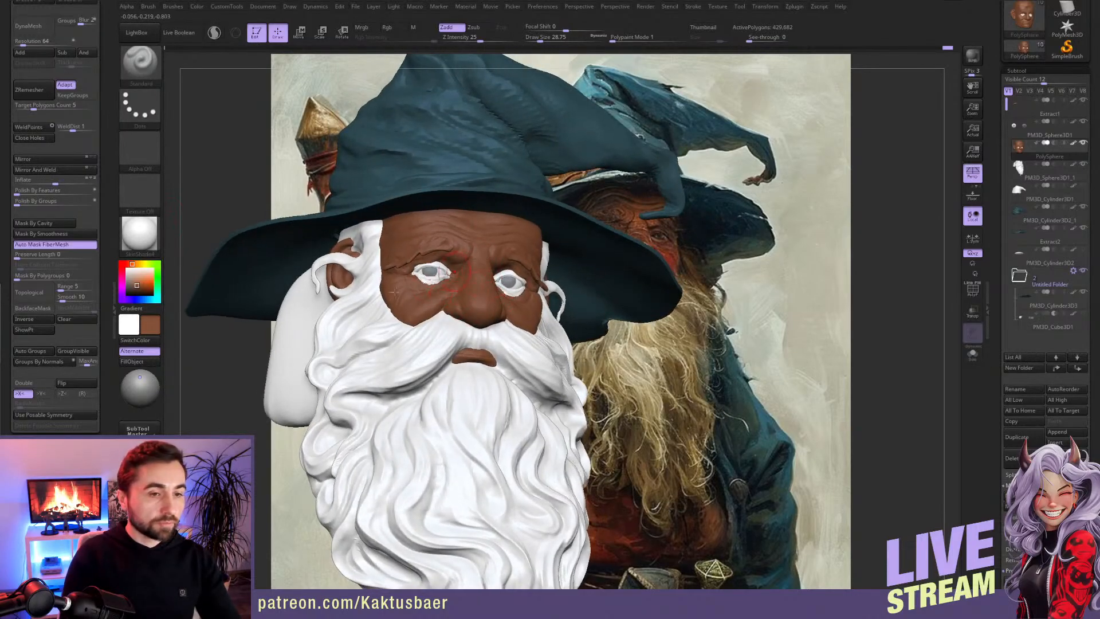
left_click(135, 362)
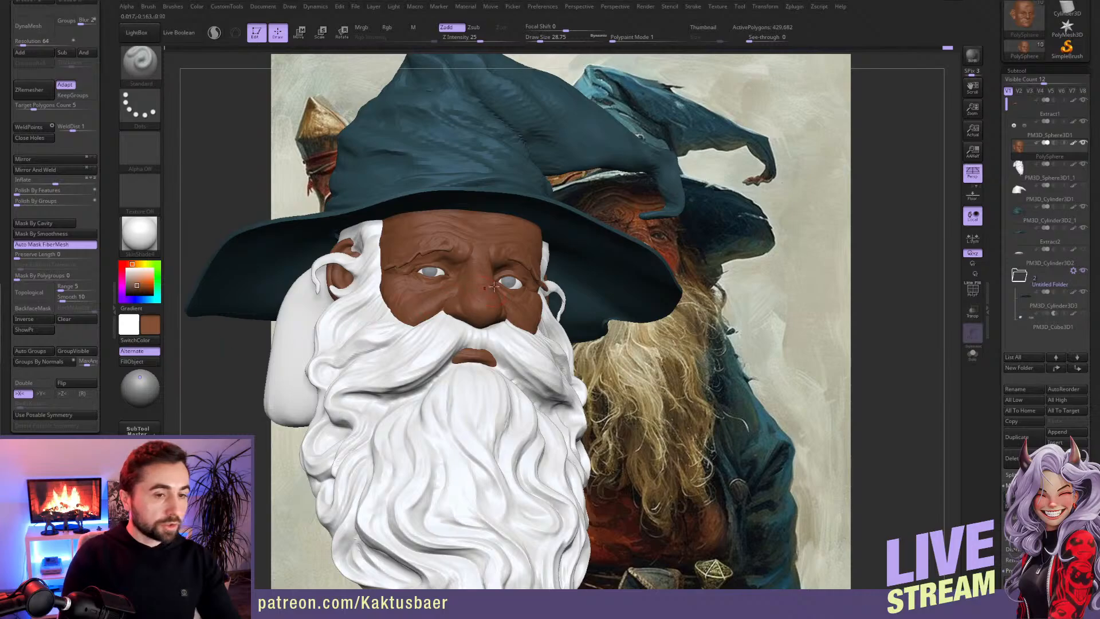
Step: Fill the eyebrow subtool and the beard subtool with a pale beige hair colour
left_click(301, 312, "alt")
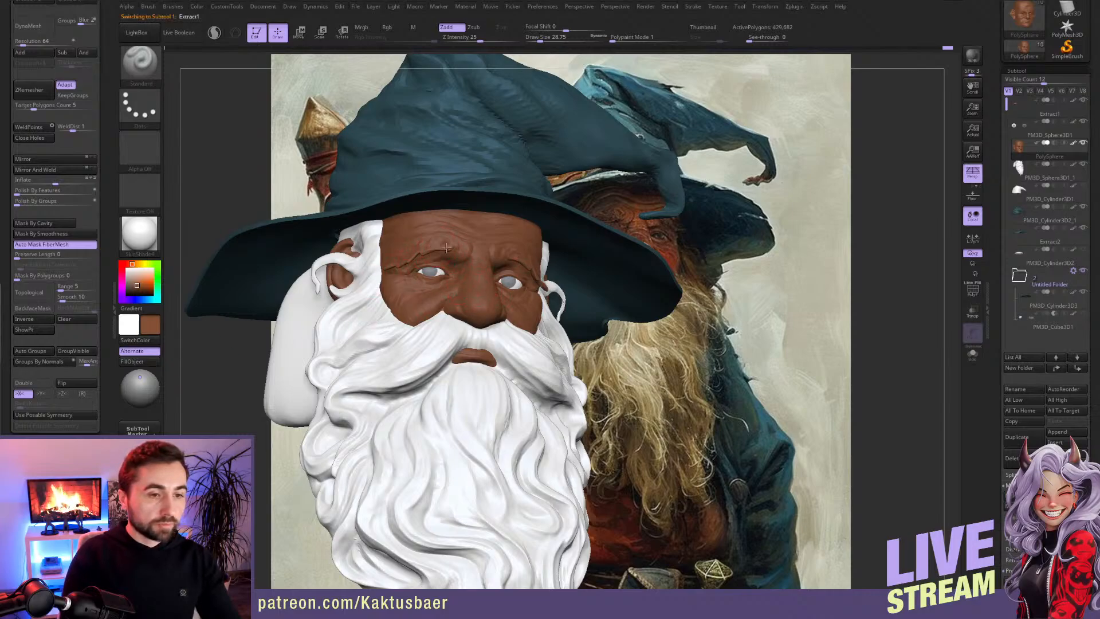
left_click(135, 362)
left_click(379, 358, "alt")
left_click(137, 361)
right_click_drag(434, 356, 440, 356)
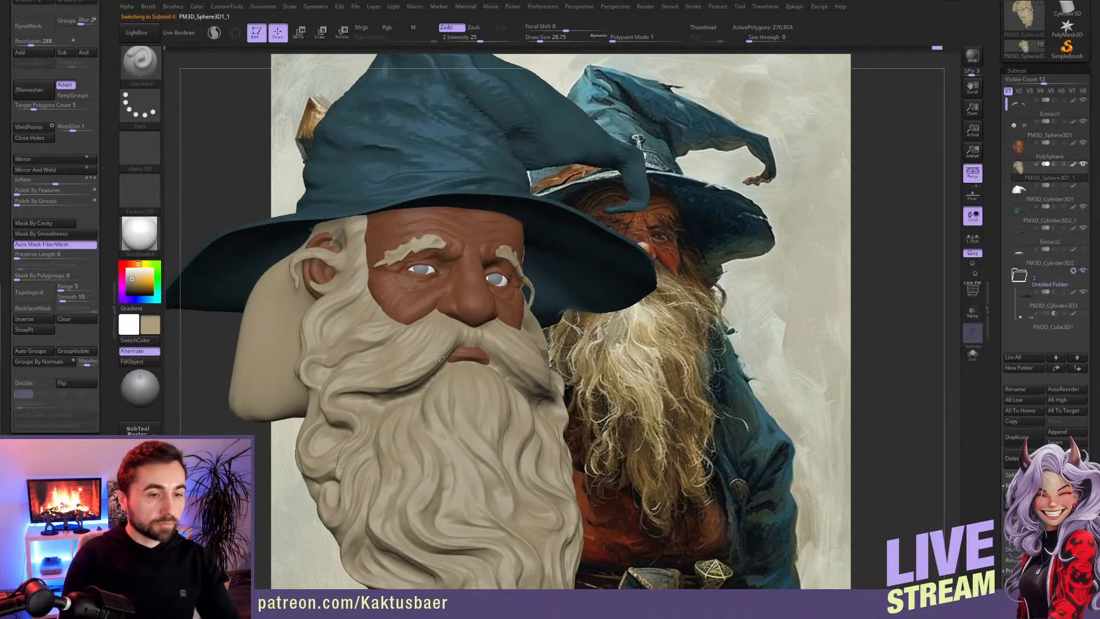
Step: Select the face subtool and adjust the lower eyelids with the Move brush, using X symmetry
right_click_drag(476, 314, 389, 263)
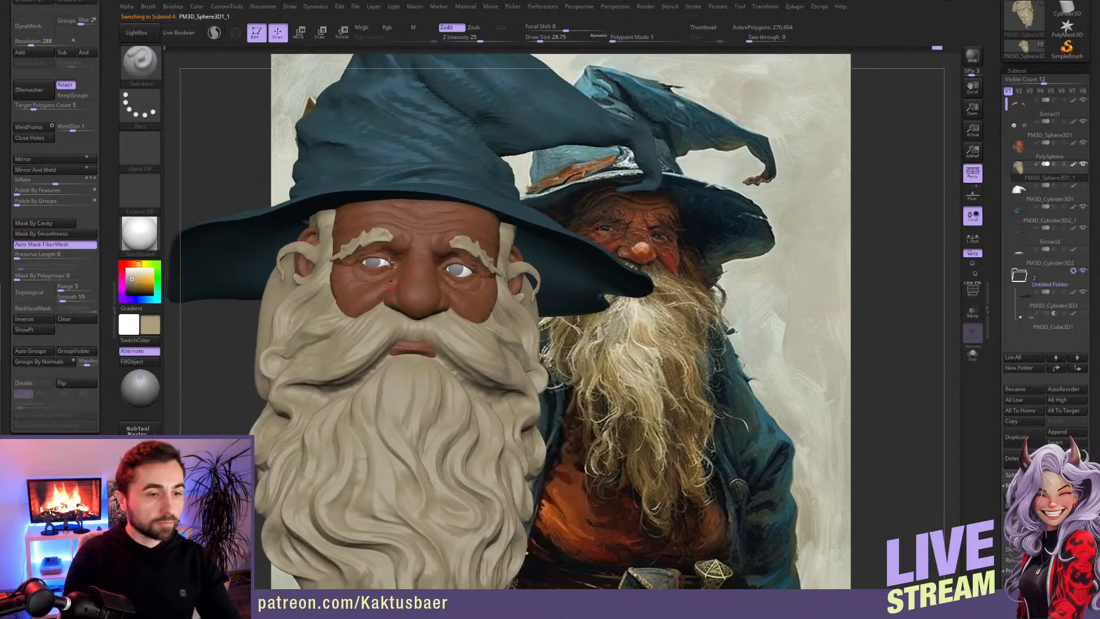
left_click(379, 264, "alt")
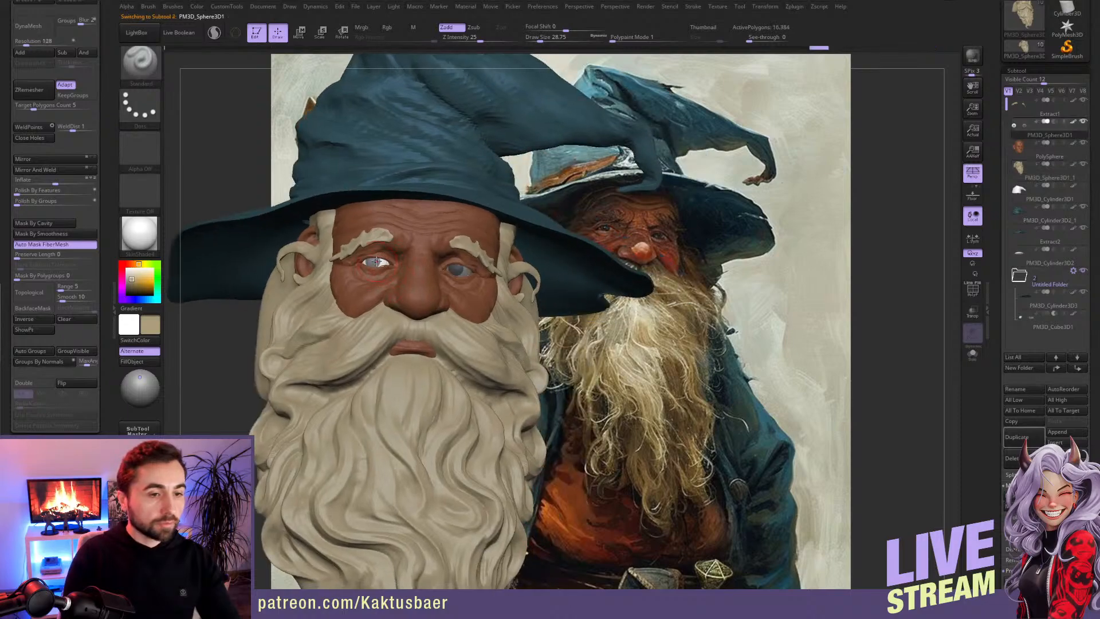
left_click_drag(222, 322, 226, 328, "ctrl")
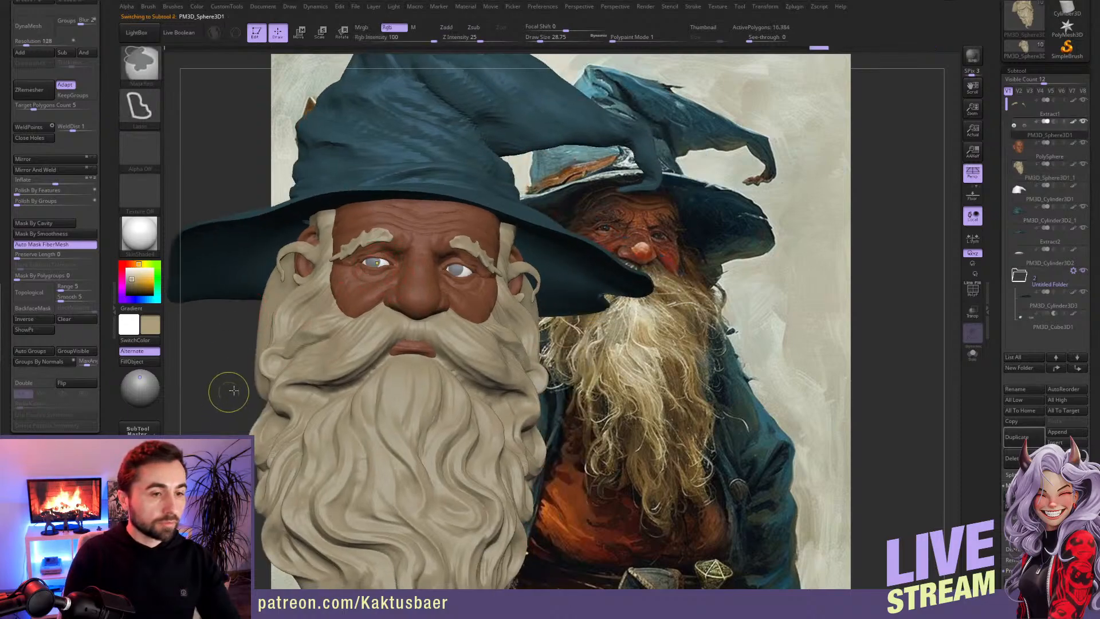
mouse_move(405, 312)
right_mouse_down("shift")
mouse_move(465, 282)
mouse_move(465, 374)
right_mouse_up("shift")
left_click(466, 281, "alt")
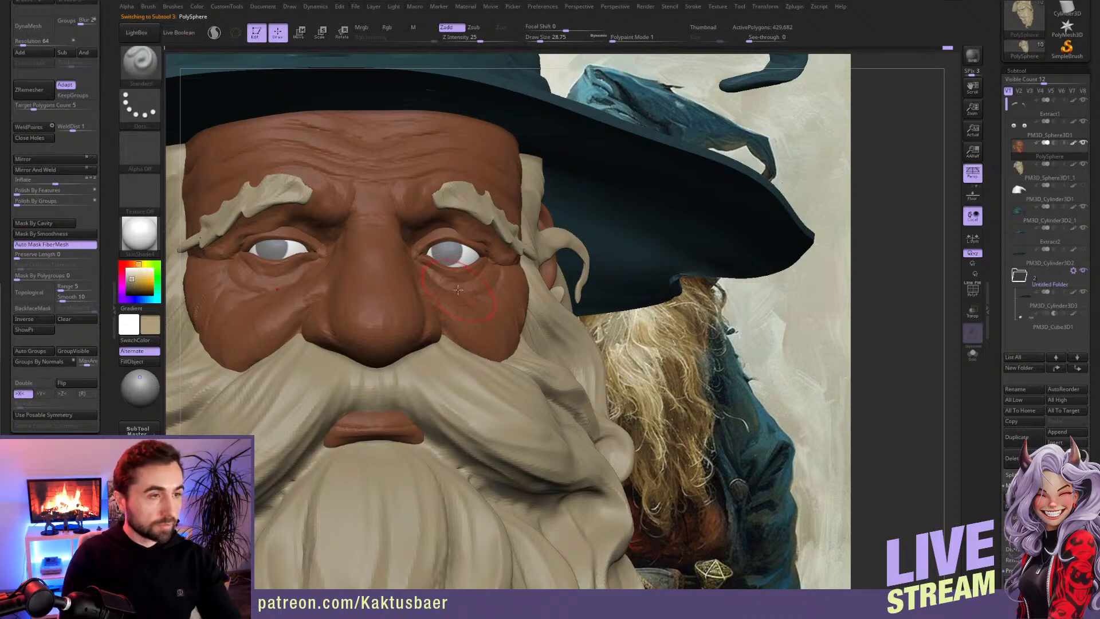
key("b")
key("i")
key("n")
key("x")
right_click_drag(460, 276, 461, 261)
left_click_drag(461, 272, 463, 264)
mouse_move(455, 279)
right_mouse_down()
mouse_move(460, 296)
mouse_move(422, 251)
mouse_move(433, 263)
right_mouse_up()
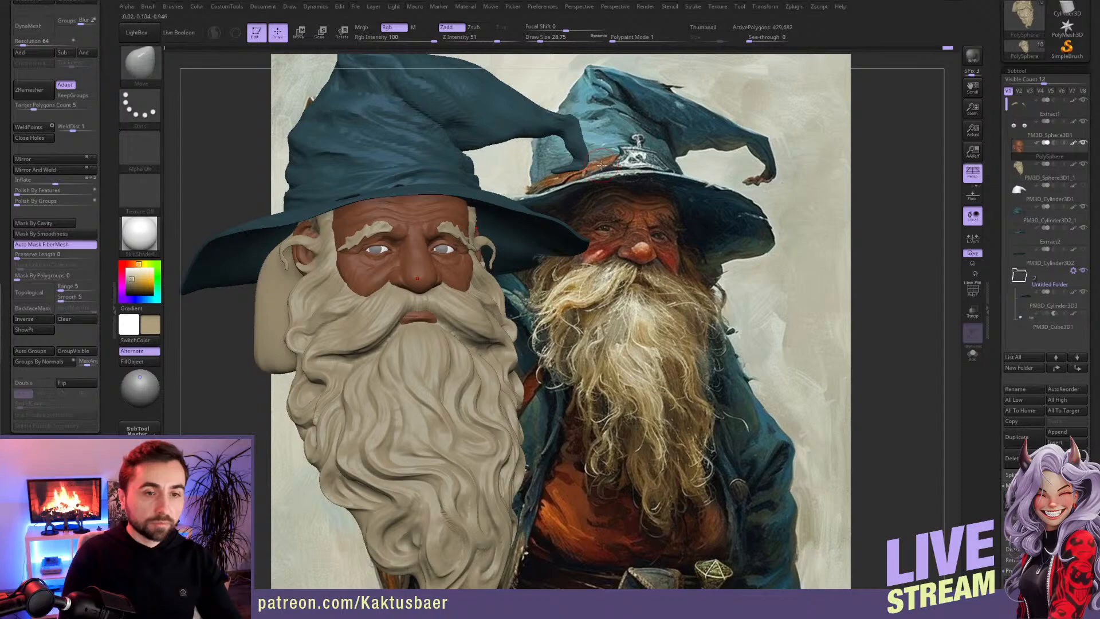
Step: Pick a leather-brown colour and fill the hat band subtool with it
key("c")
left_click(417, 177, "alt")
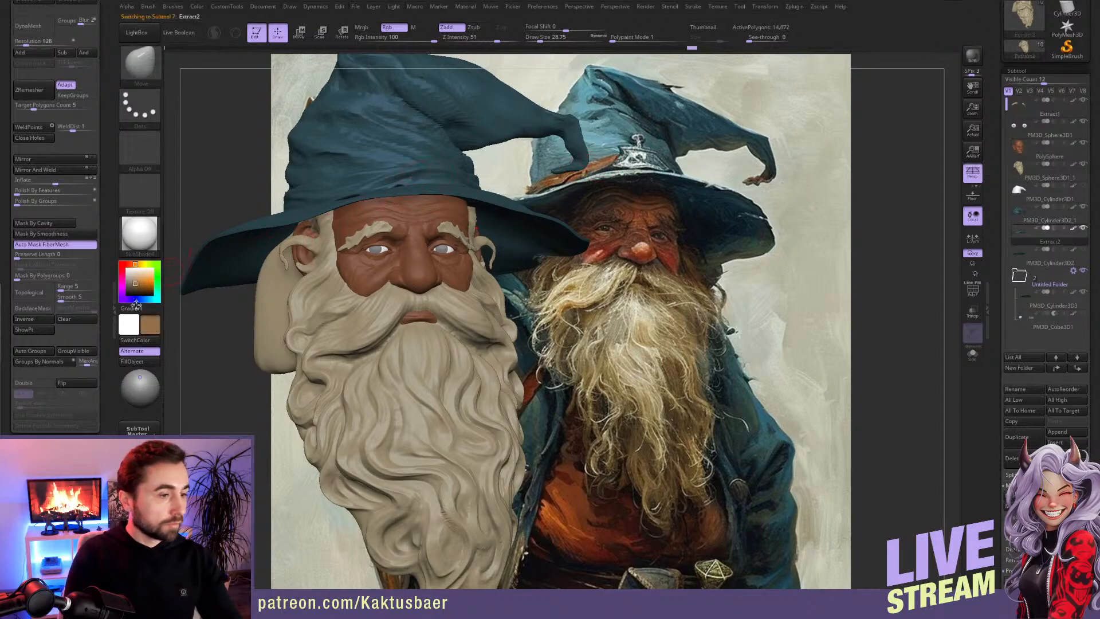
left_click(132, 362)
Step: Select the face subtool and choose a muted dark red as the paint colour
left_click(425, 261, "alt")
key("c")
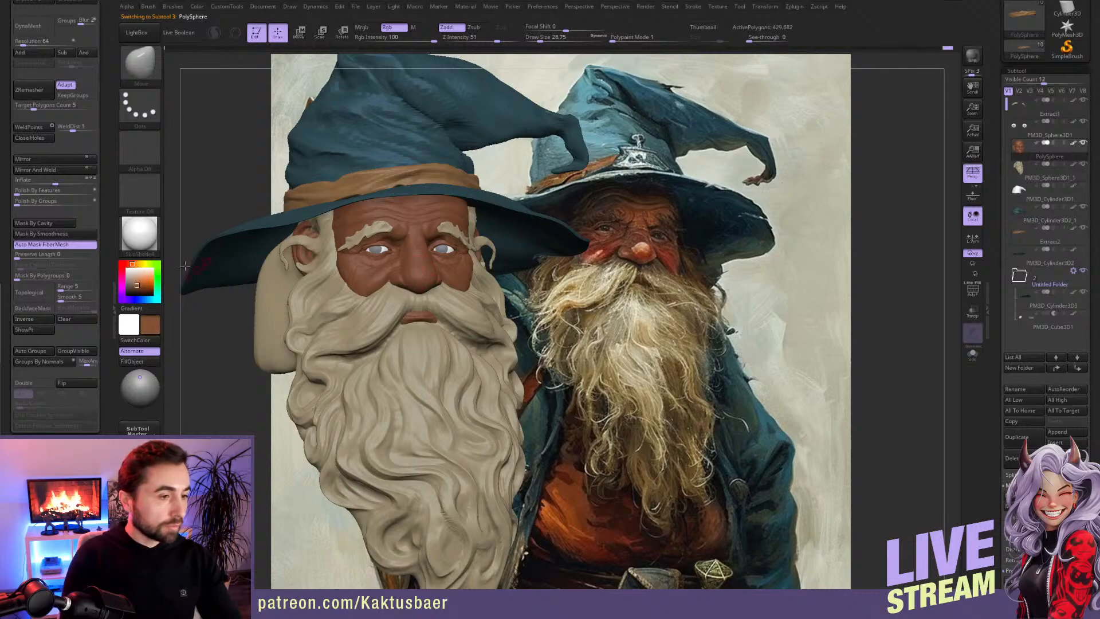
left_click(127, 264)
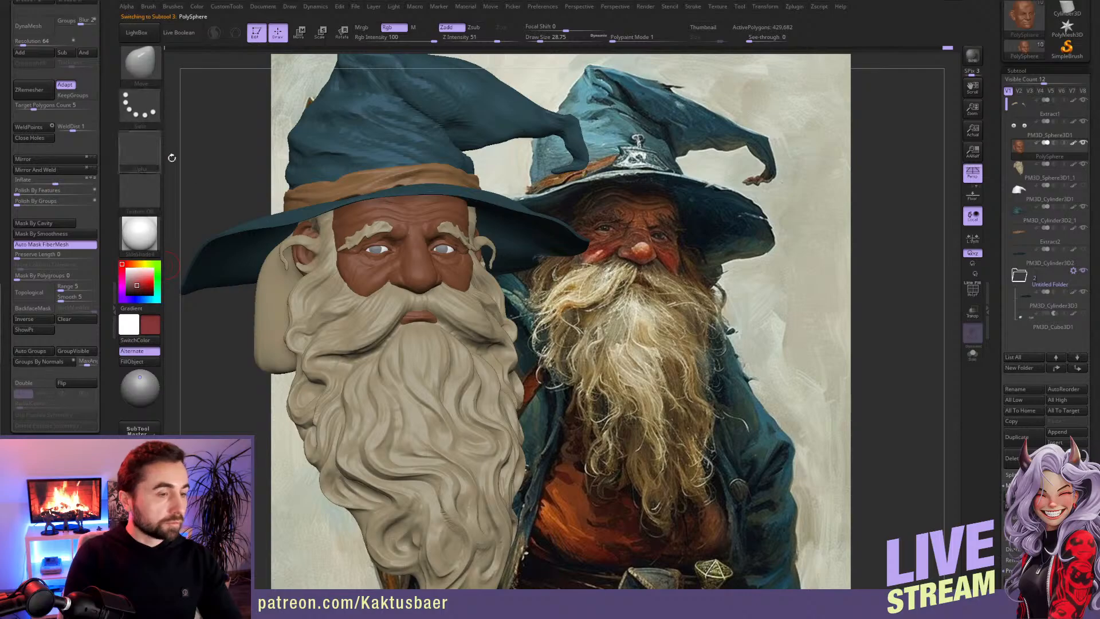
Step: Set up the Standard brush for colour-only painting with the Color Spray stroke, Rgb on, Zadd off and Alpha 07
key("b")
key("s")
key("t")
left_click(140, 106)
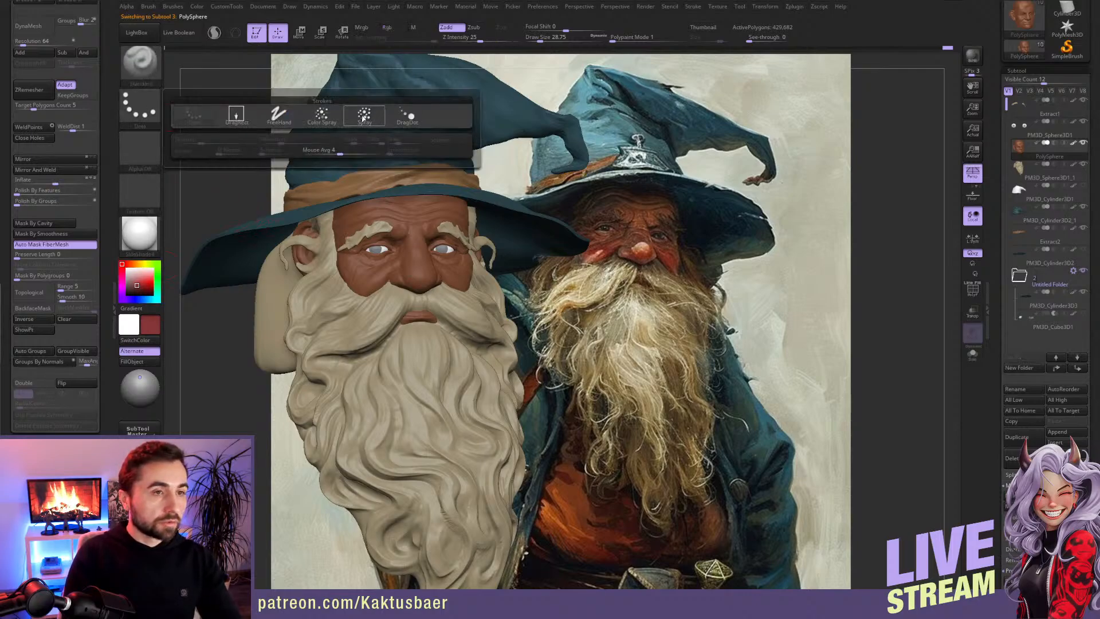
left_click(322, 115)
left_click(387, 27)
left_click(446, 27)
left_click(147, 150)
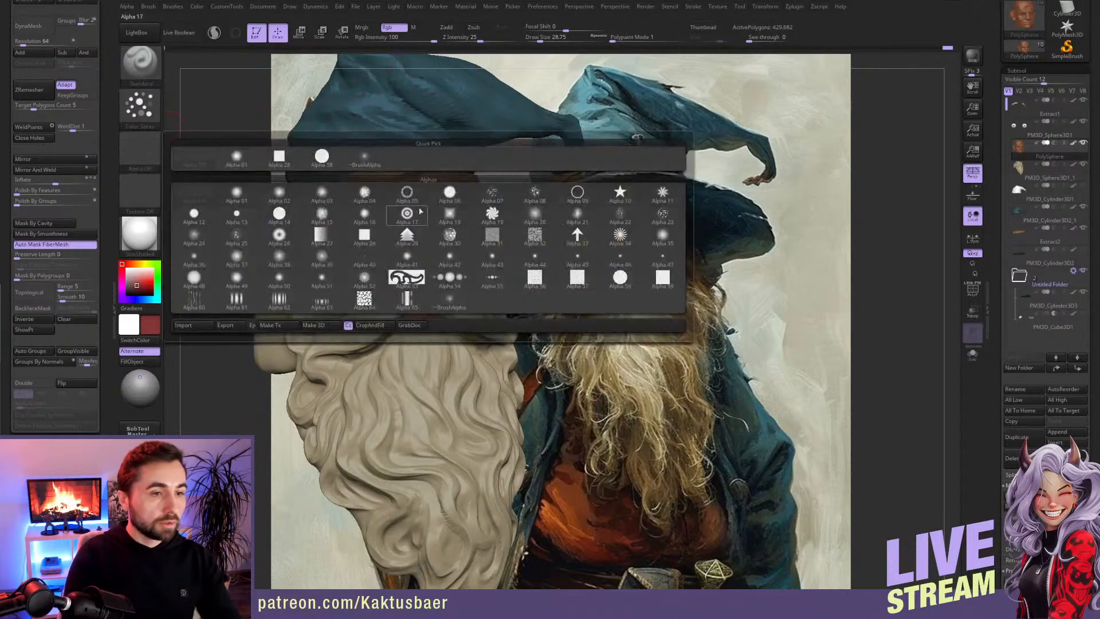
left_click(496, 195)
Step: Paint the nose and cheeks dark red with X symmetry on, reducing the draw size from about 37 to 13
key("x")
key("bracketright")
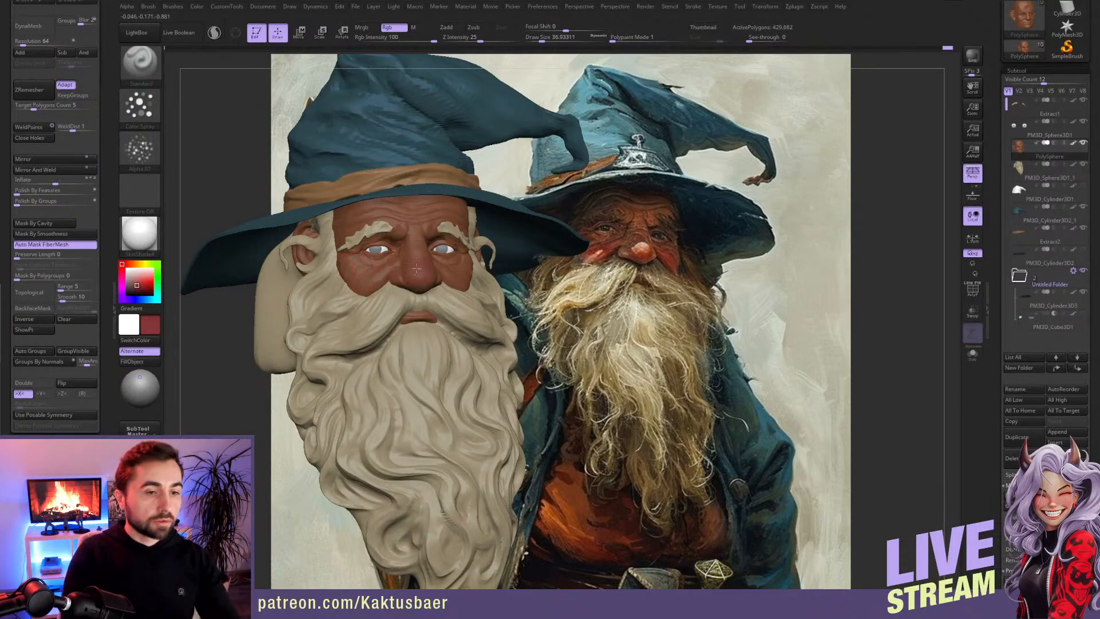
key("b")
left_click(391, 585)
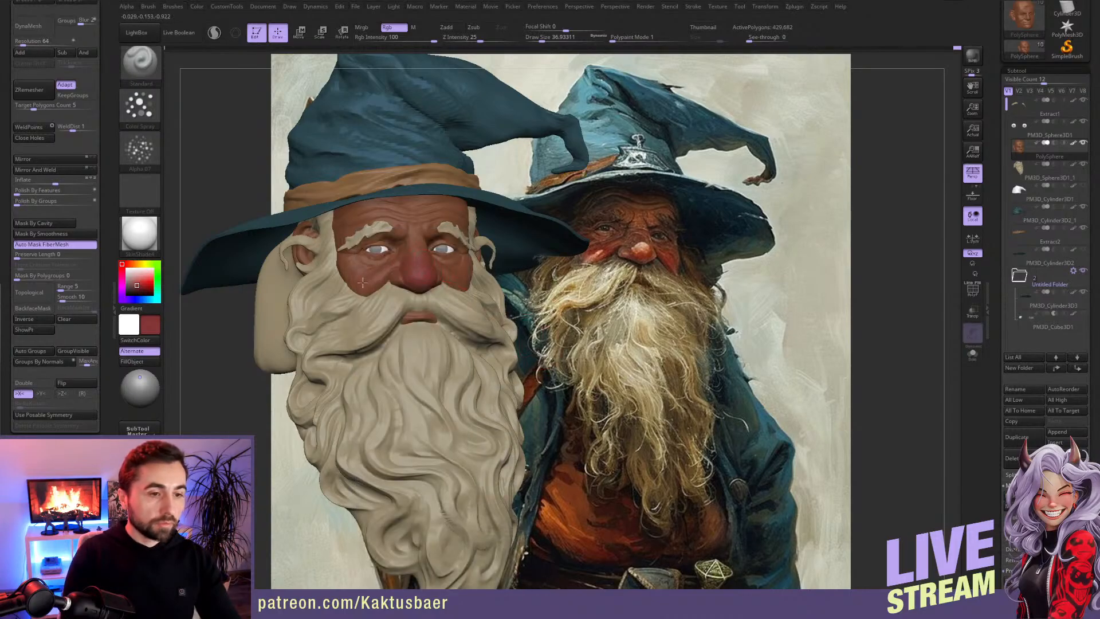
right_click_drag(408, 277, 438, 301, "ctrl")
key("s")
left_click_drag(439, 298, 431, 297)
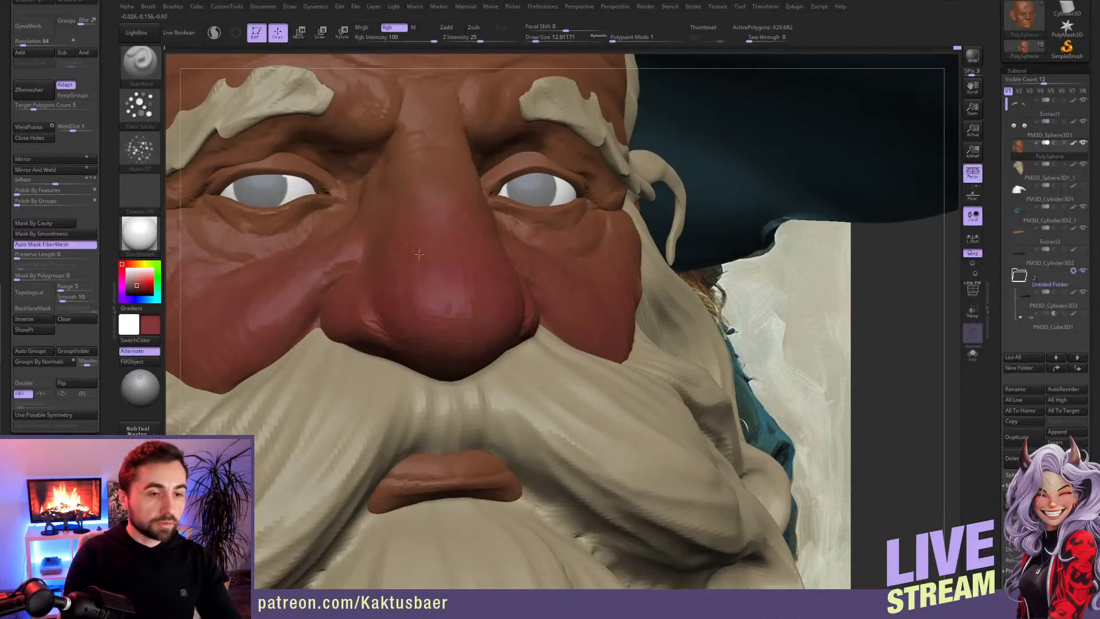
right_click_drag(417, 319, 394, 174, "ctrl")
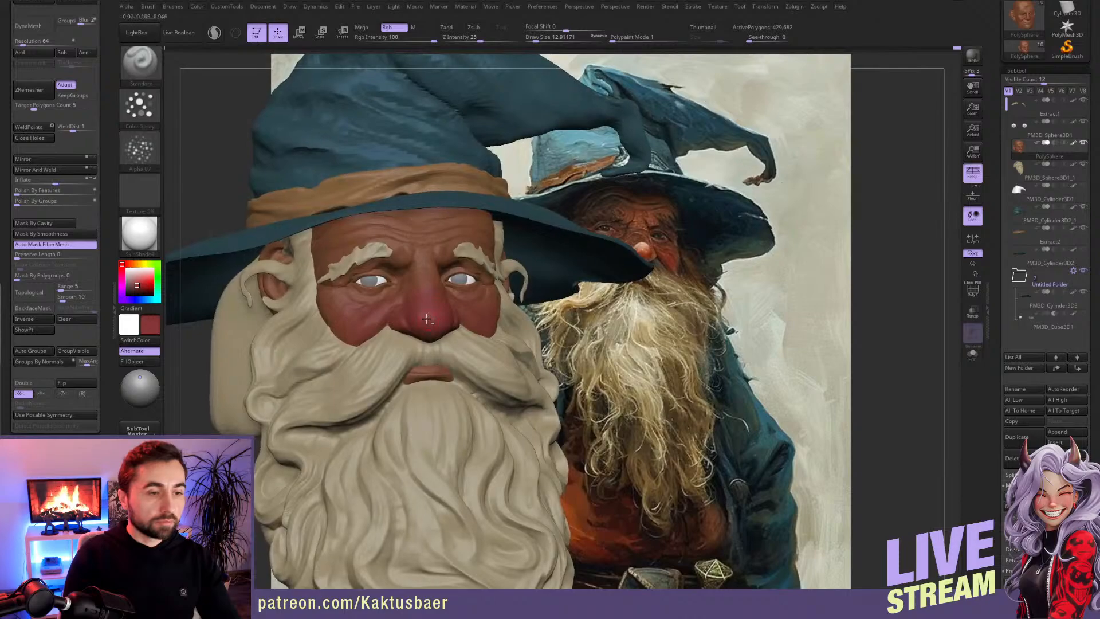
mouse_move(416, 290)
right_mouse_down("ctrl")
mouse_move(414, 258)
mouse_move(402, 292)
right_mouse_up("ctrl")
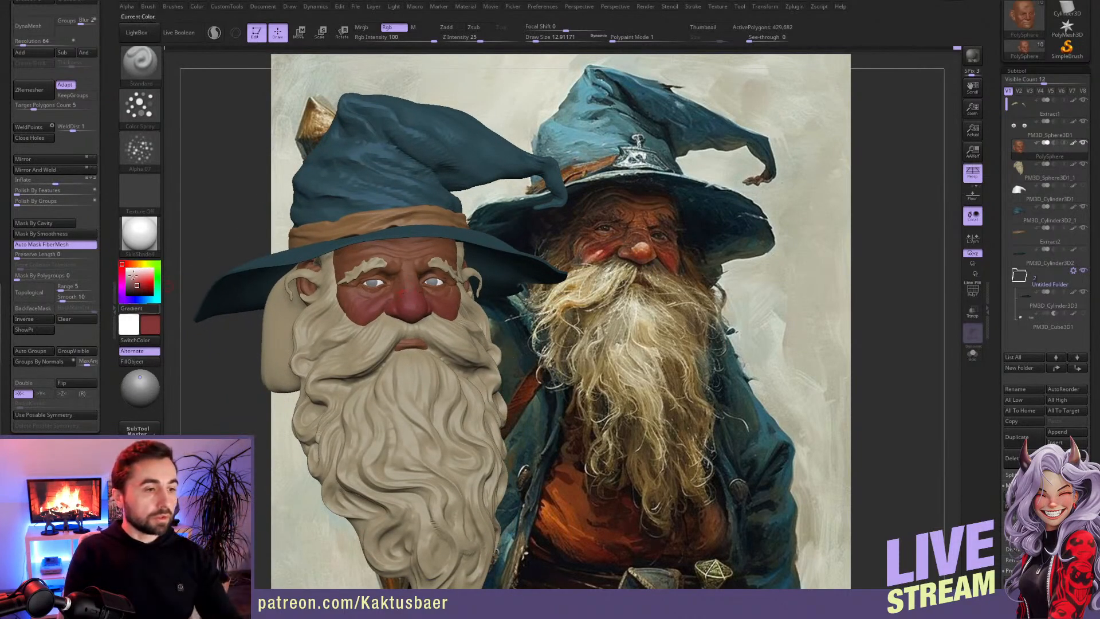
right_click_drag(396, 304, 401, 296)
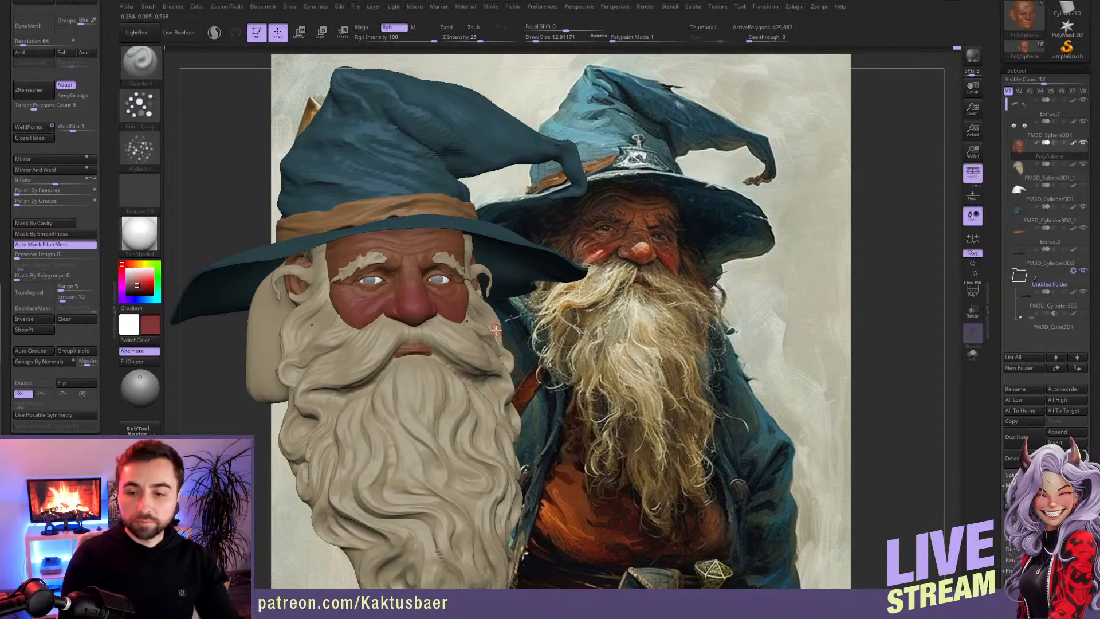
Step: Paint the ears dark red at draw size about 22, isolating the face to reach the covered areas
right_click_drag(286, 291, 306, 271)
key("]")
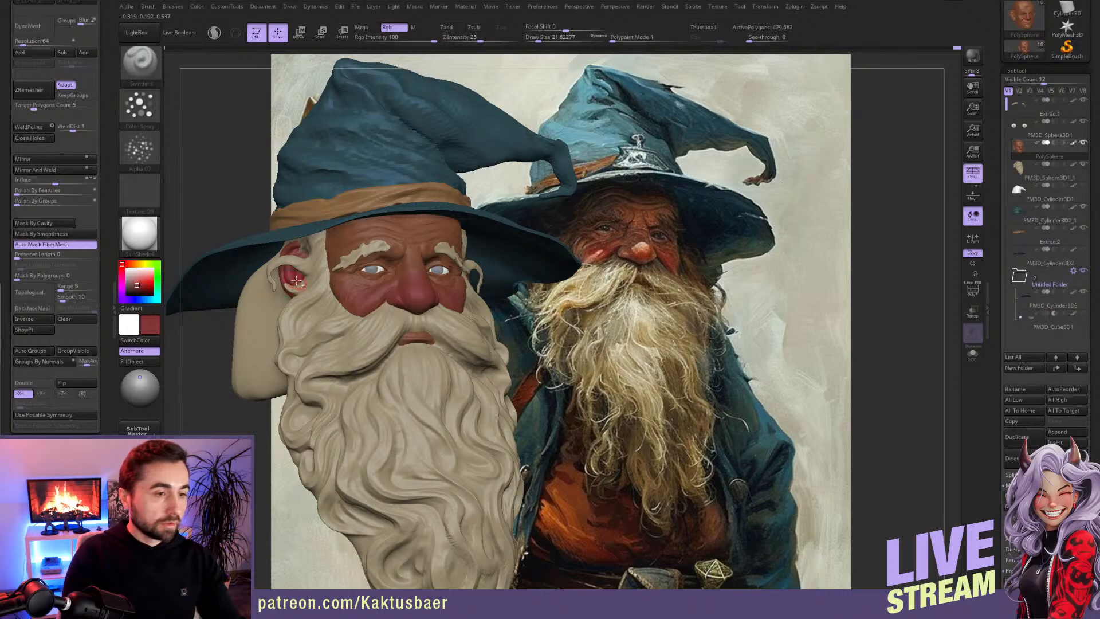
key("alt+s")
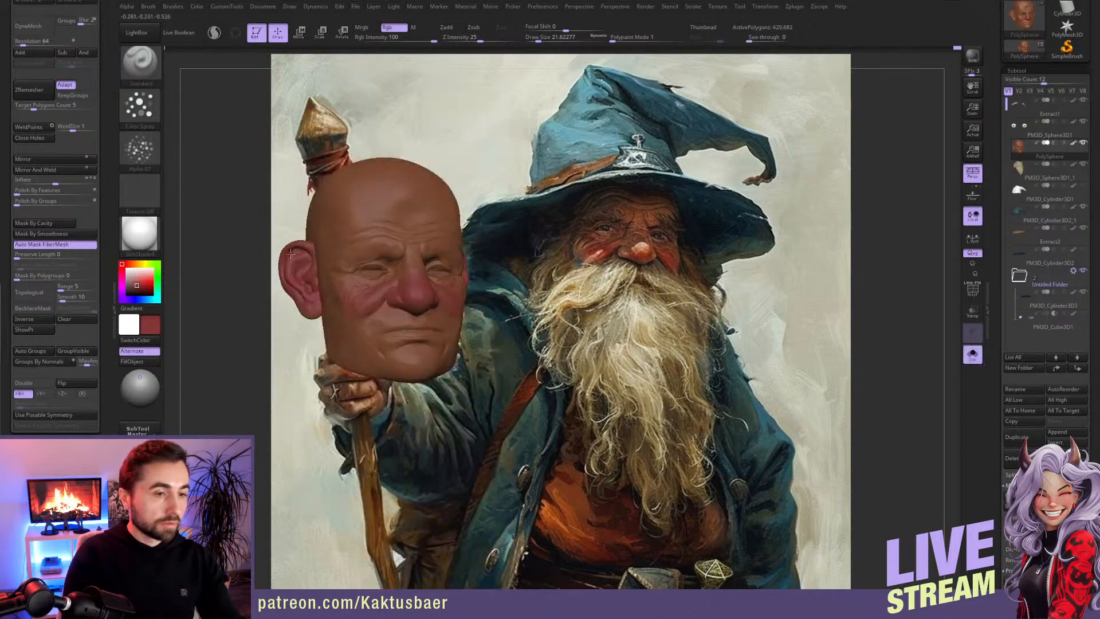
key("alt+s")
key("alt+s")
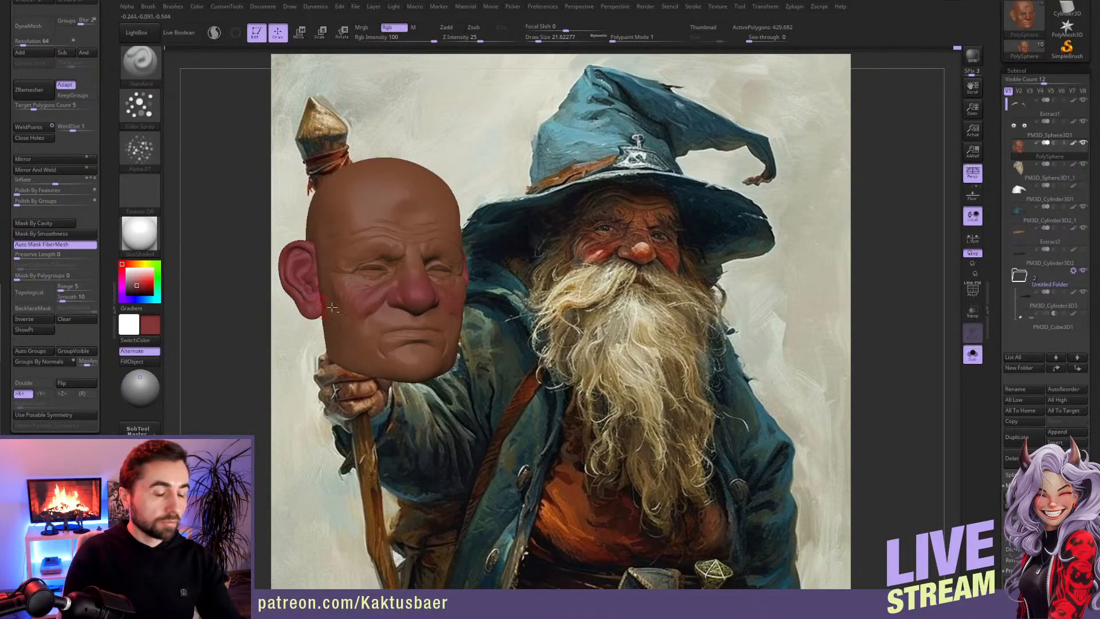
key("alt+s")
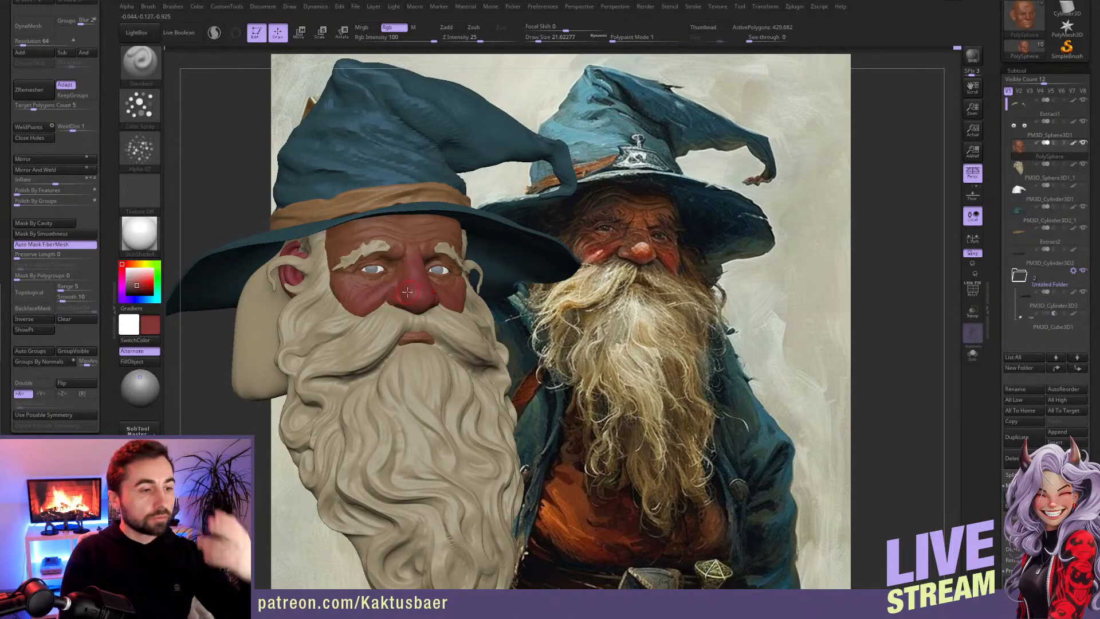
Step: Strengthen the nose and cheeks with a more saturated red and paint the forehead yellow
left_click(142, 283)
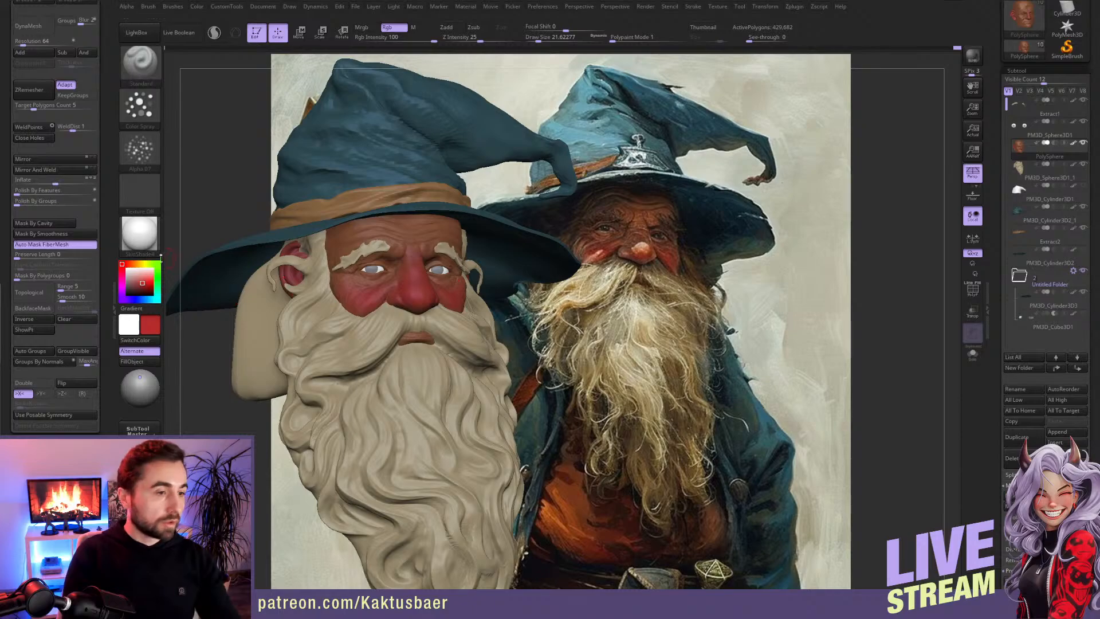
left_click(143, 264)
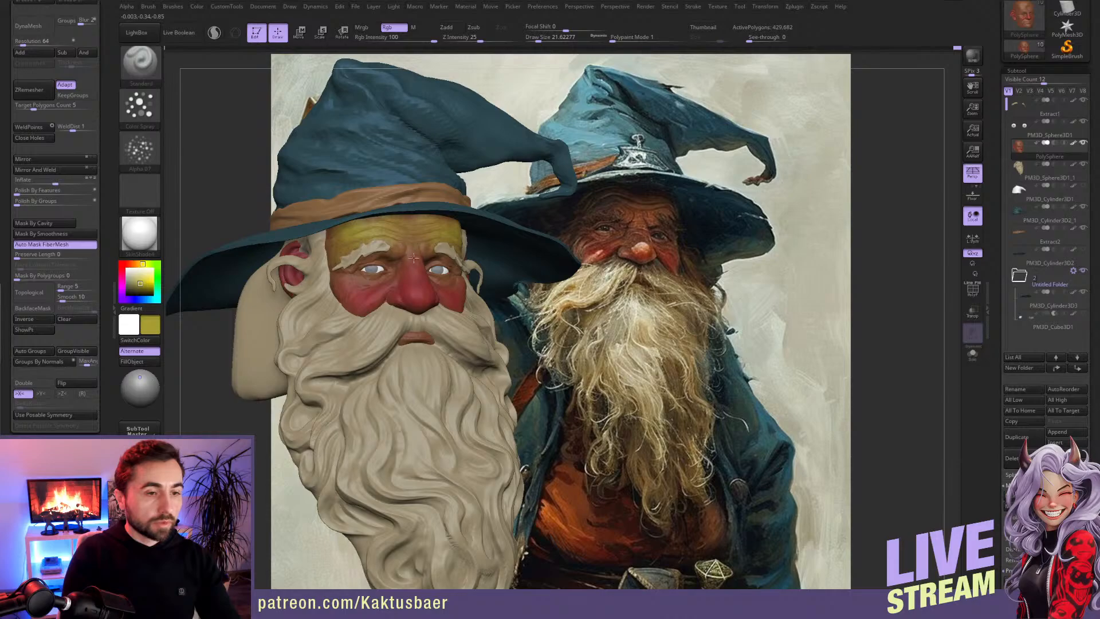
left_click_drag(358, 223, 354, 244)
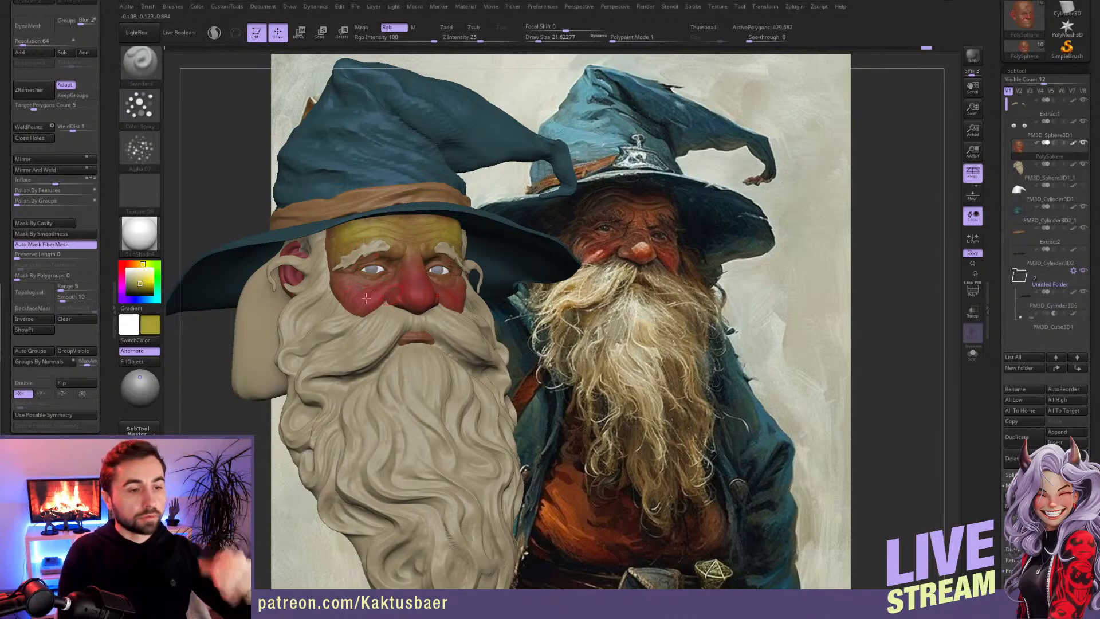
Step: Isolate the face, paint the mouth, chin and jaw blue at draw size about 29, and show all subtools again
key("alt+s")
right_click_drag(394, 328, 389, 334, "ctrl")
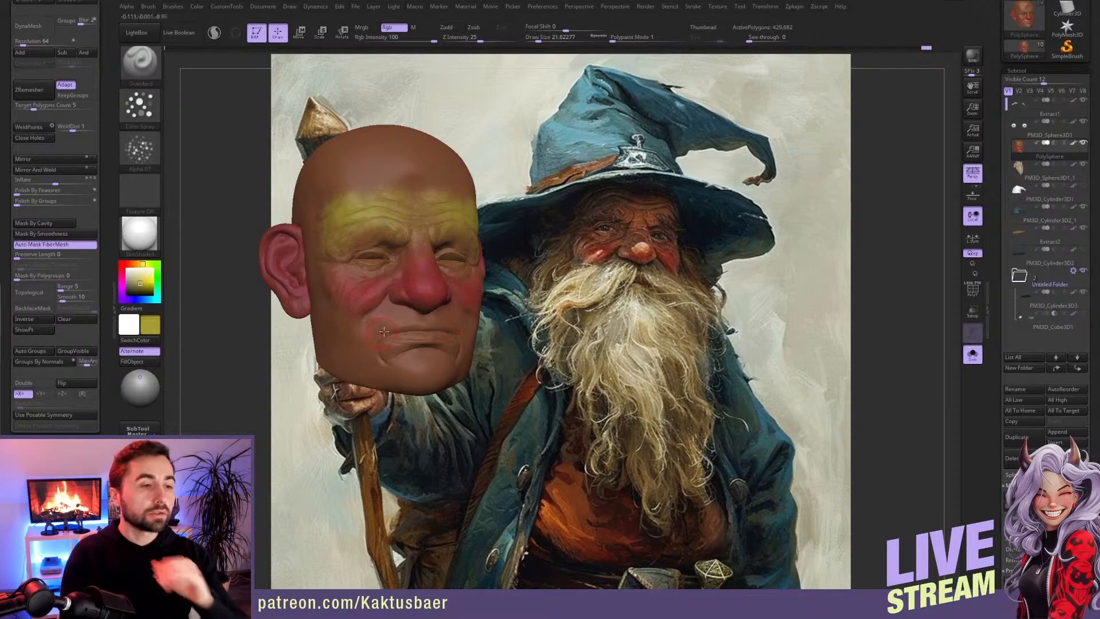
left_click(143, 299)
left_click_drag(262, 309, 298, 307)
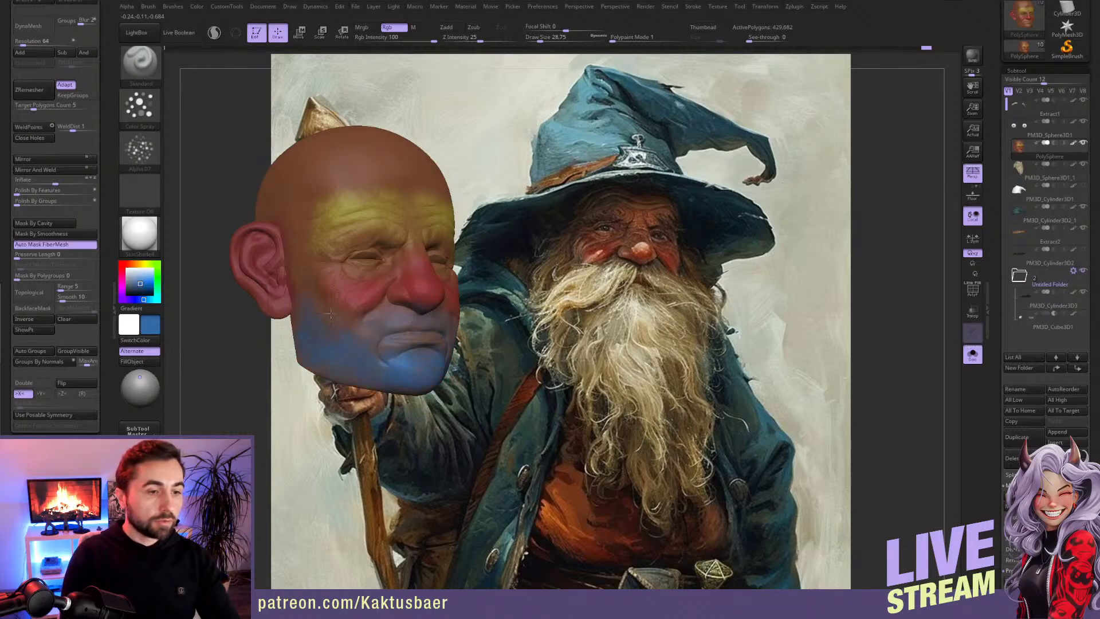
key("alt+s")
right_click_drag(368, 352, 346, 349)
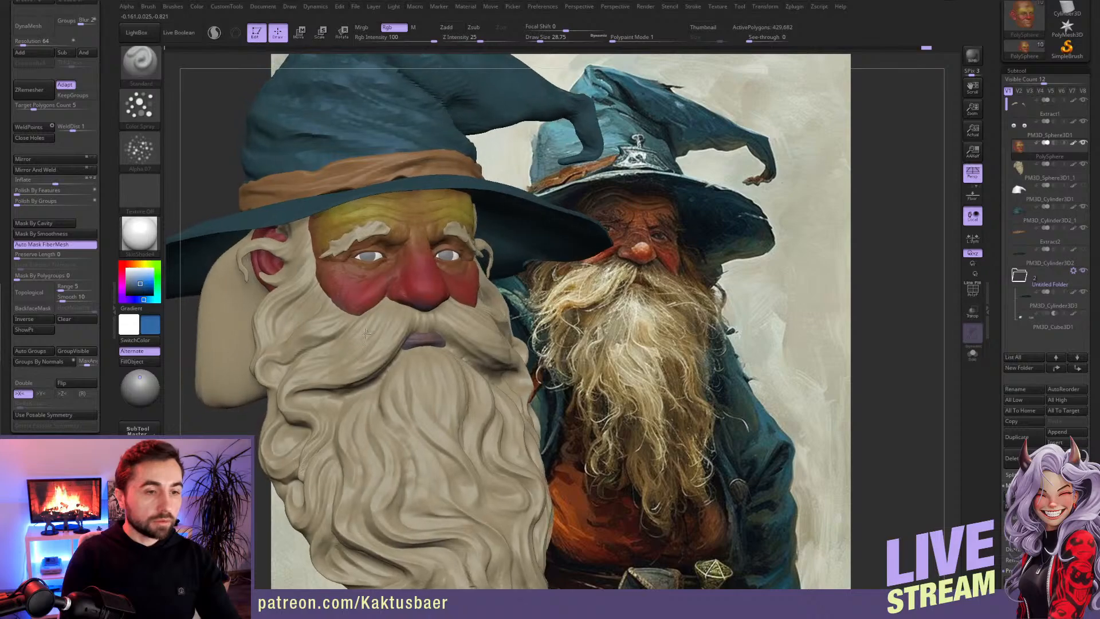
Step: Blend the yellow forehead and red nose and cheeks with sampled red, ochre and reddish-brown tones at draw size about 29
key("c")
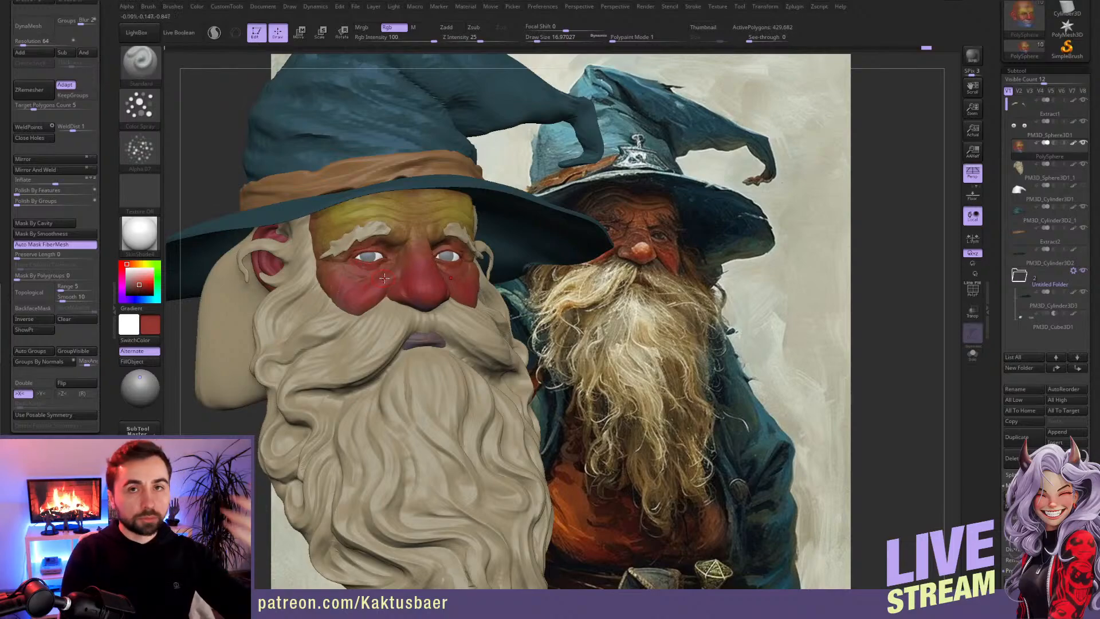
key("bracketright")
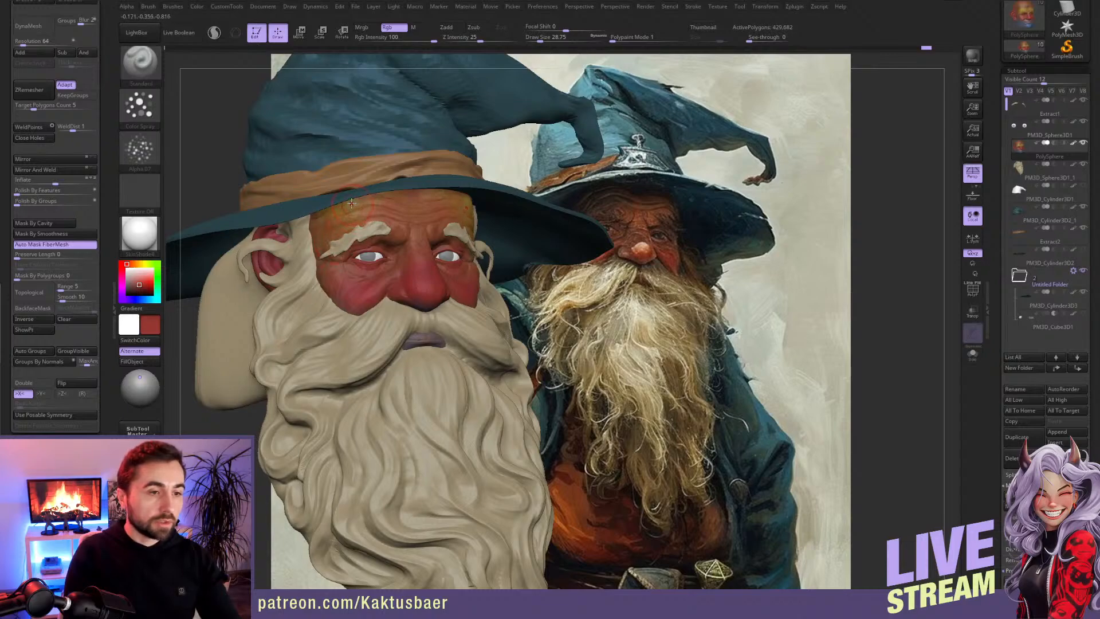
key("c")
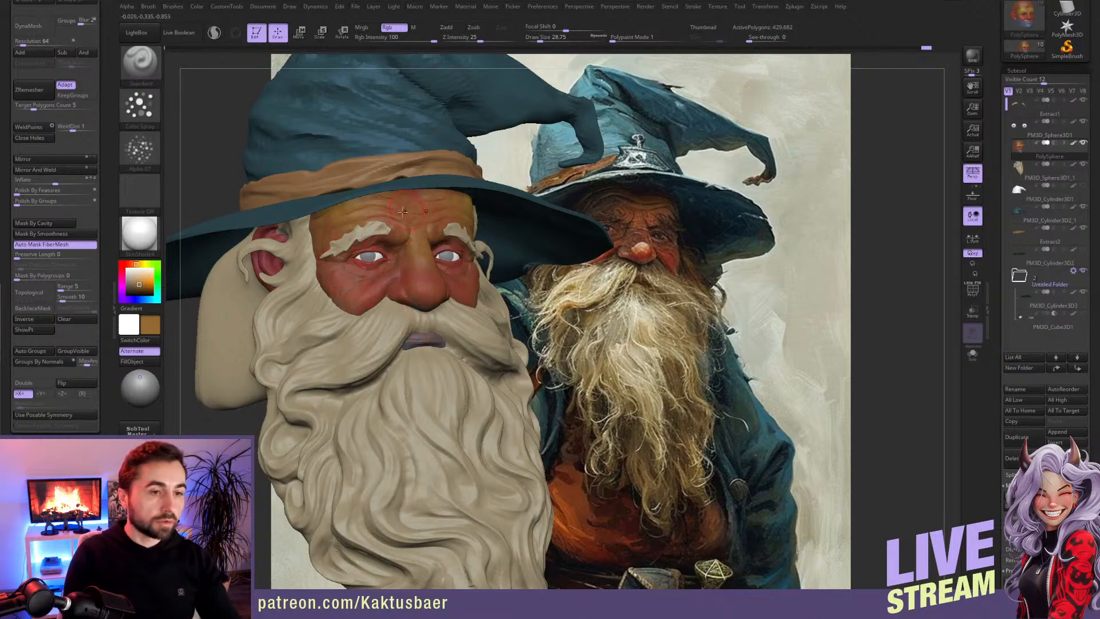
key("c")
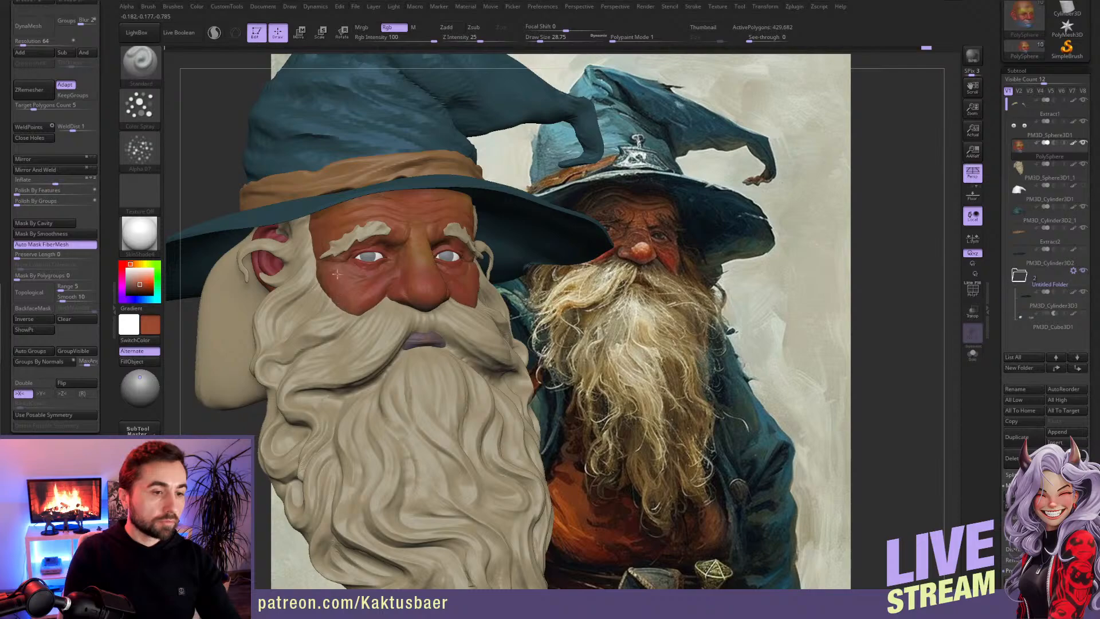
key("c")
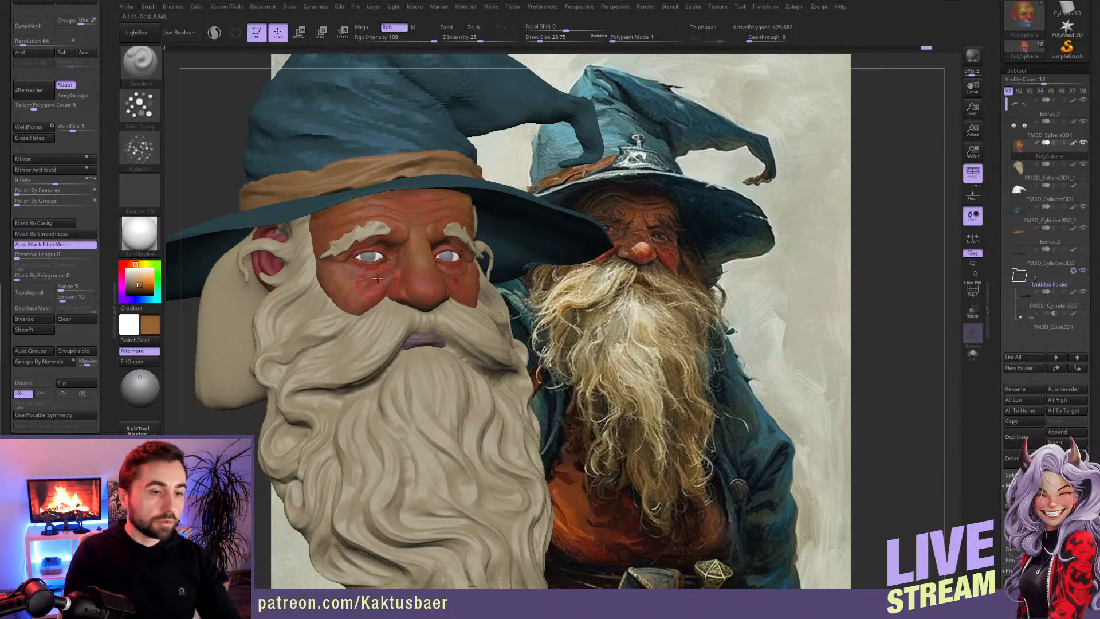
key("c")
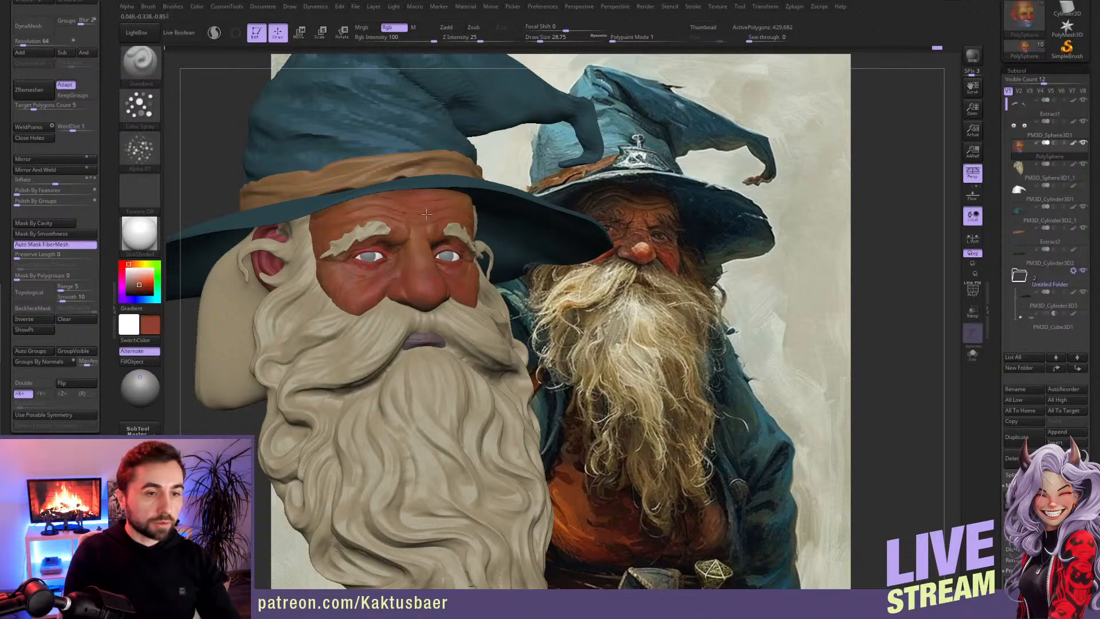
Step: Blend the forehead, temples and cheeks with sampled red and orange-brown tones at draw size about 29, isolating the face to reach covered areas
right_click_drag(370, 229, 344, 187)
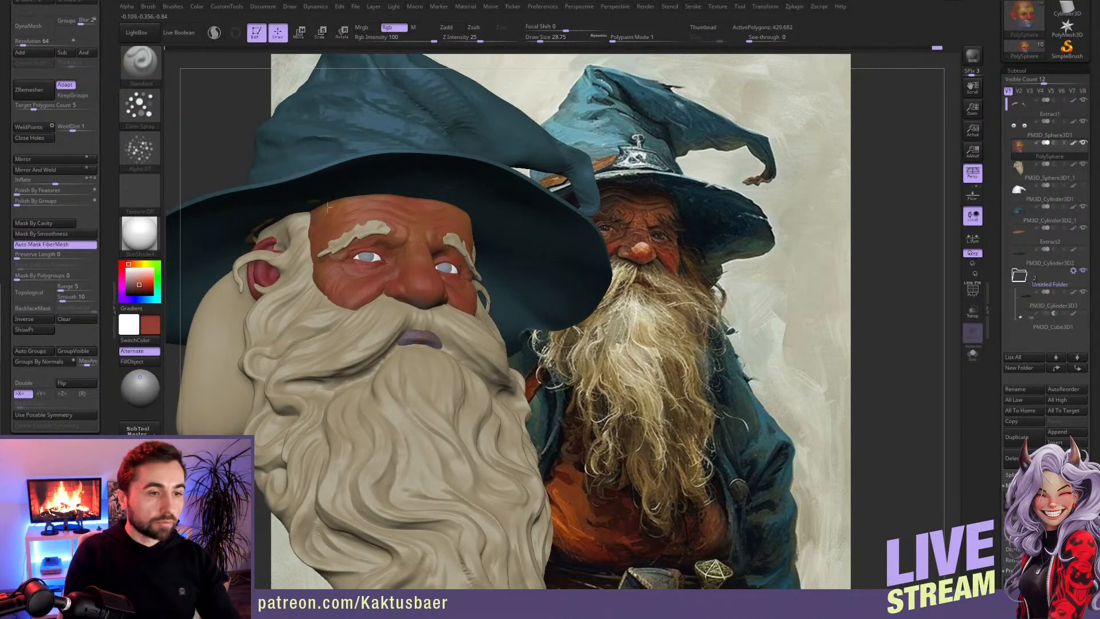
right_click_drag(406, 248, 413, 247)
key("c")
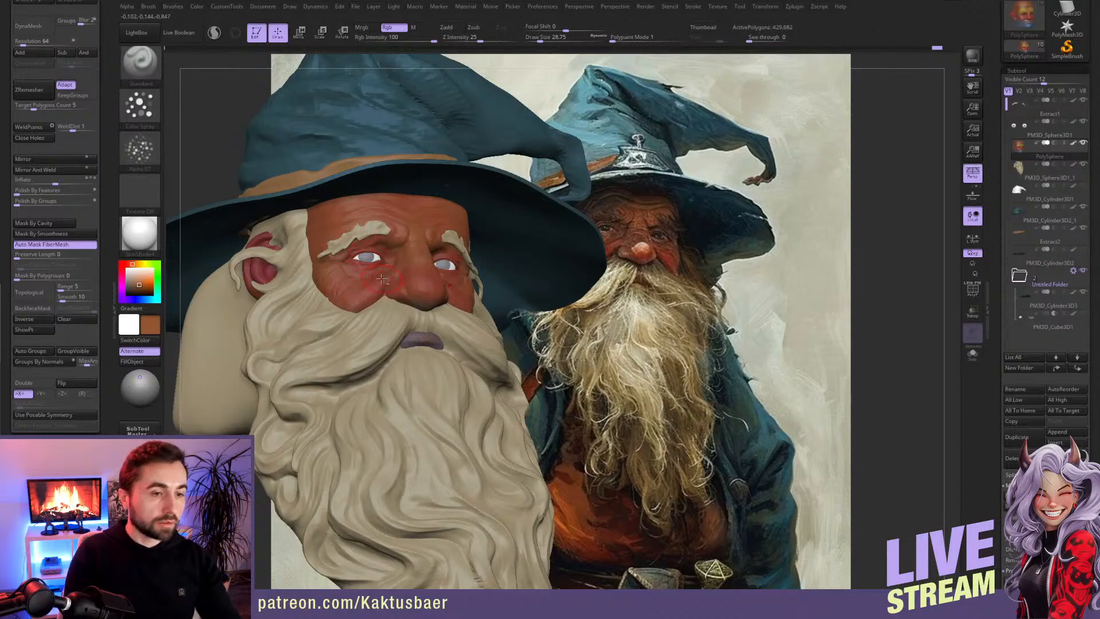
key("alt+s")
right_click_drag(382, 279, 405, 280)
key("c")
key("c")
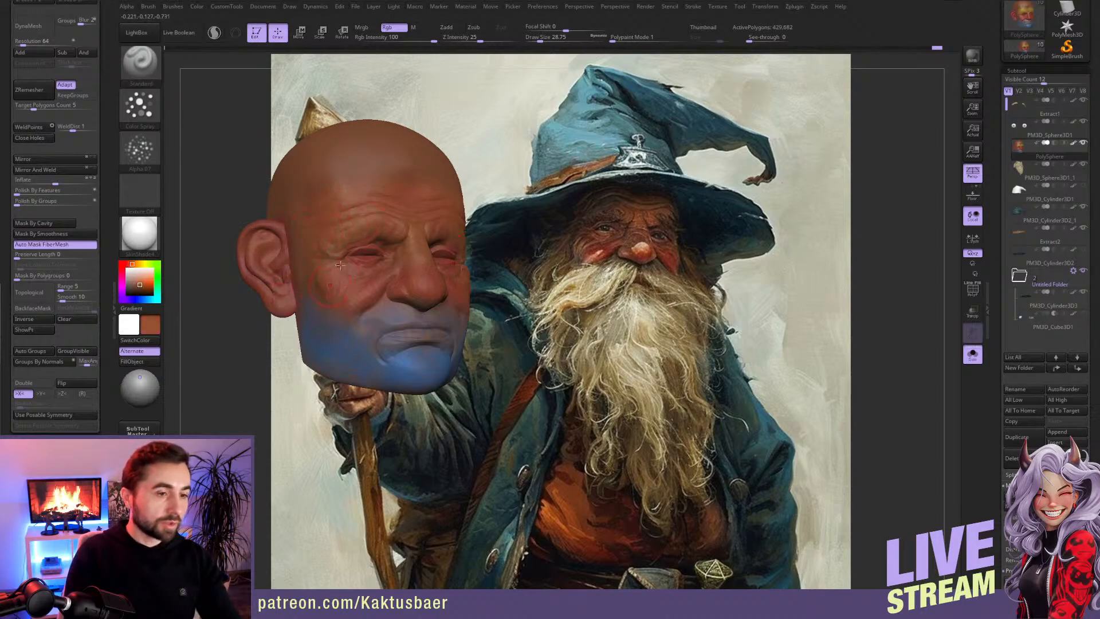
key("c")
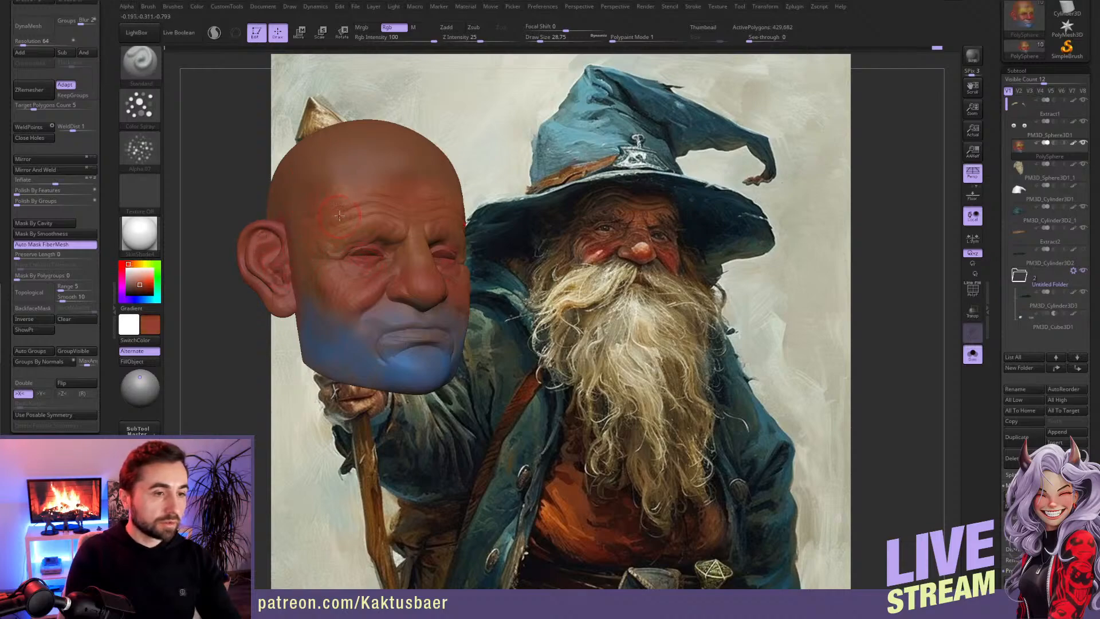
key("c")
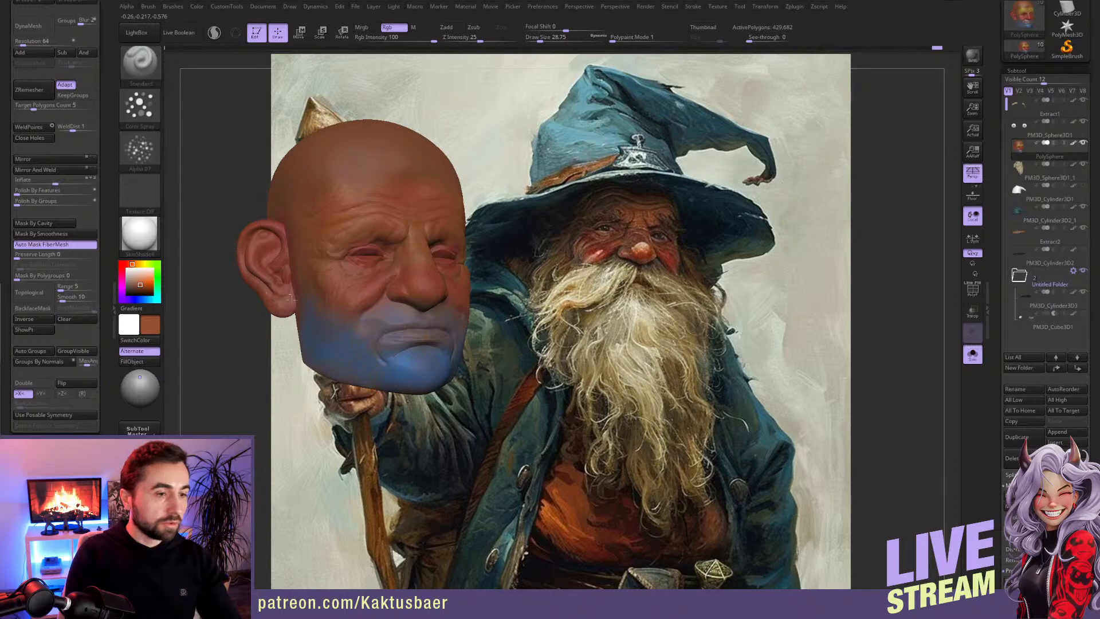
key("alt+s")
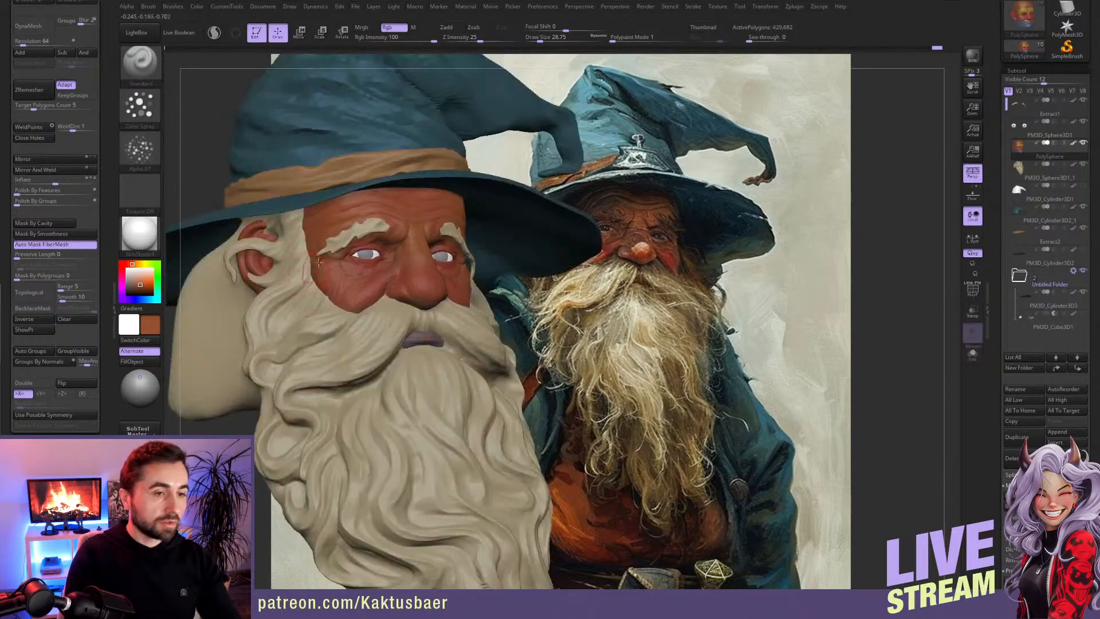
key("alt+s")
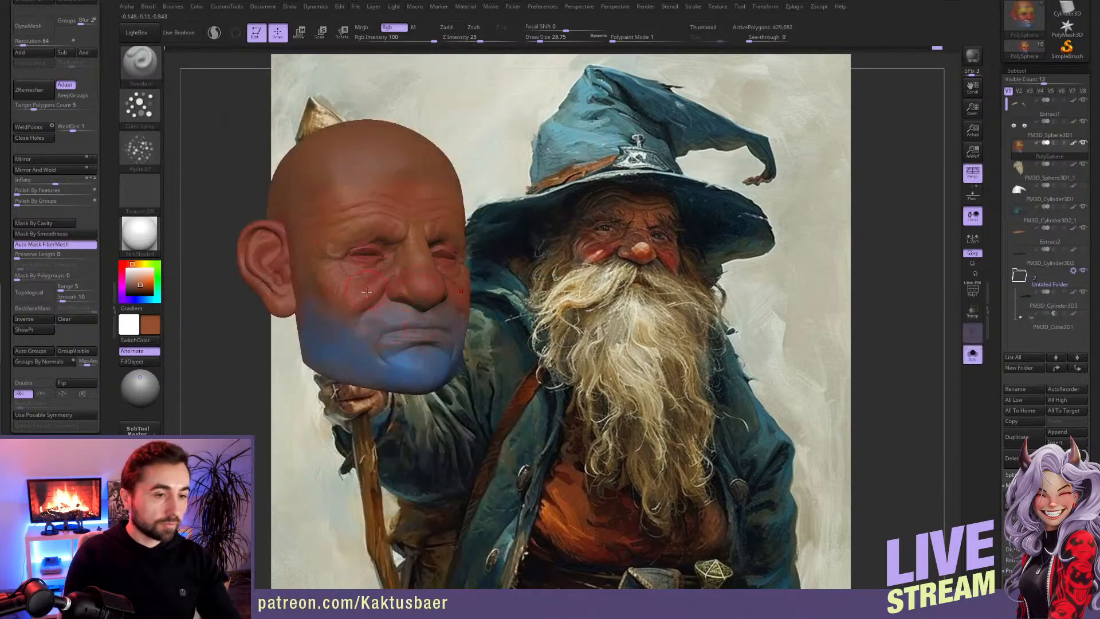
Step: Paint the lips red at draw size about 14 and cover the blue mouth and jaw with reddish brown at draw sizes about 49 and 33
key("[")
mouse_move(423, 333)
left_mouse_down()
mouse_move(402, 337)
mouse_move(424, 337)
left_mouse_up()
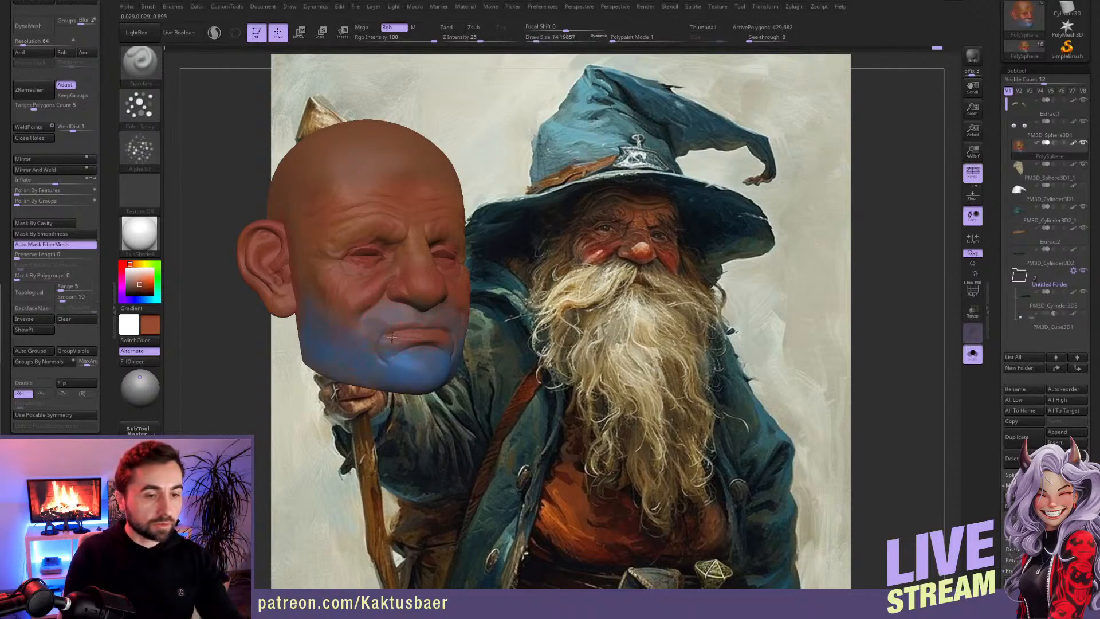
key("]")
key("]")
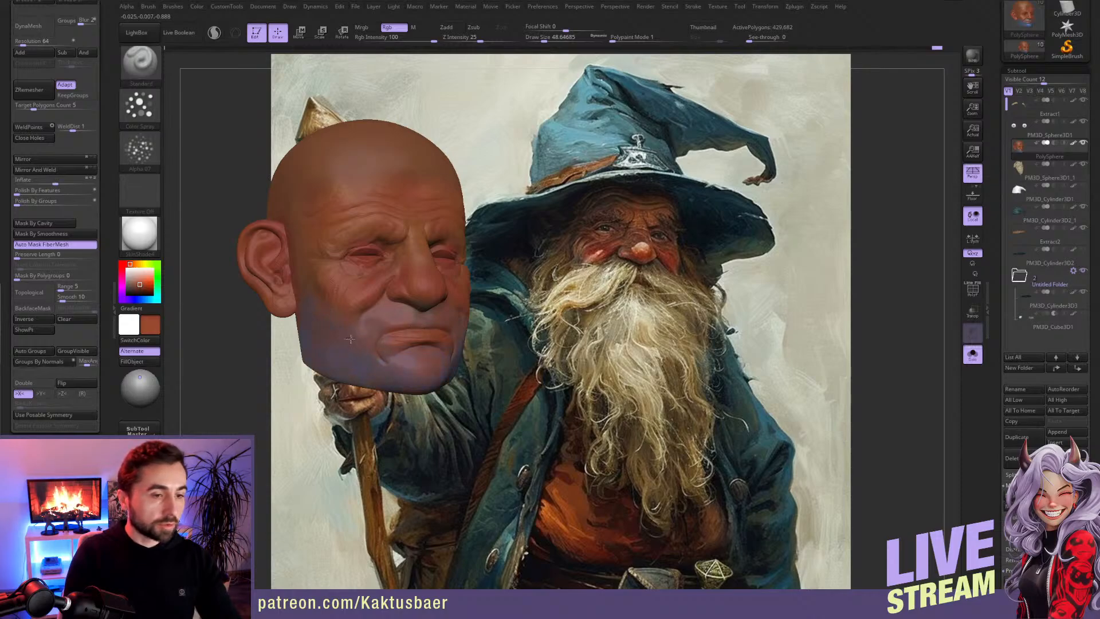
key("[")
key("c")
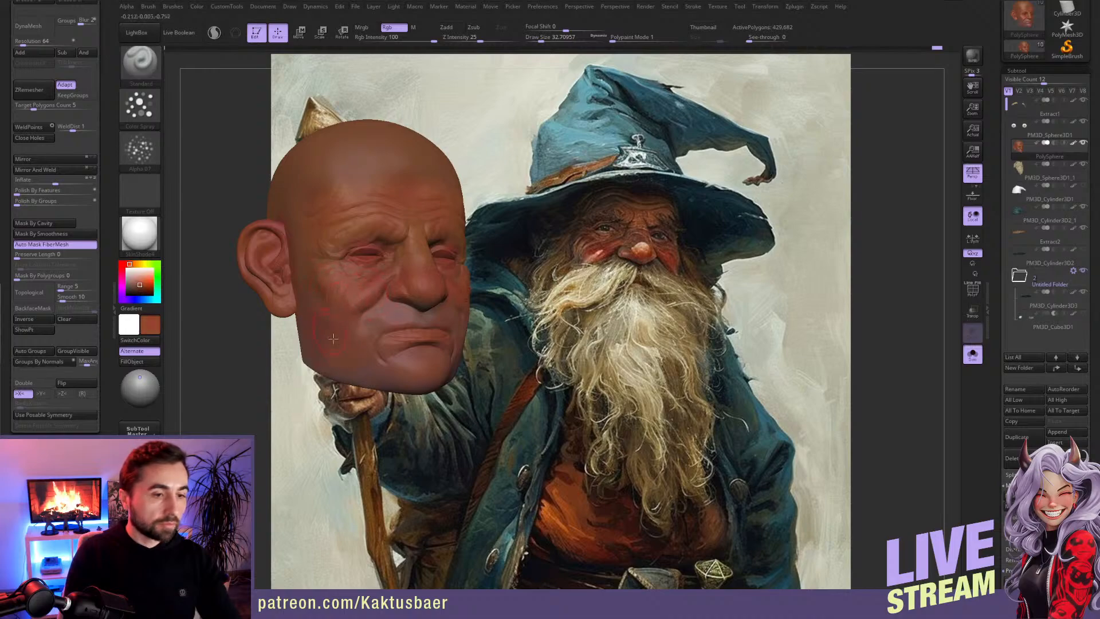
key("alt+s")
Step: Blend the cheeks, temples and ear area with sampled skin tones at draw size about 24, isolating the face and showing all subtools again
key("bracketleft")
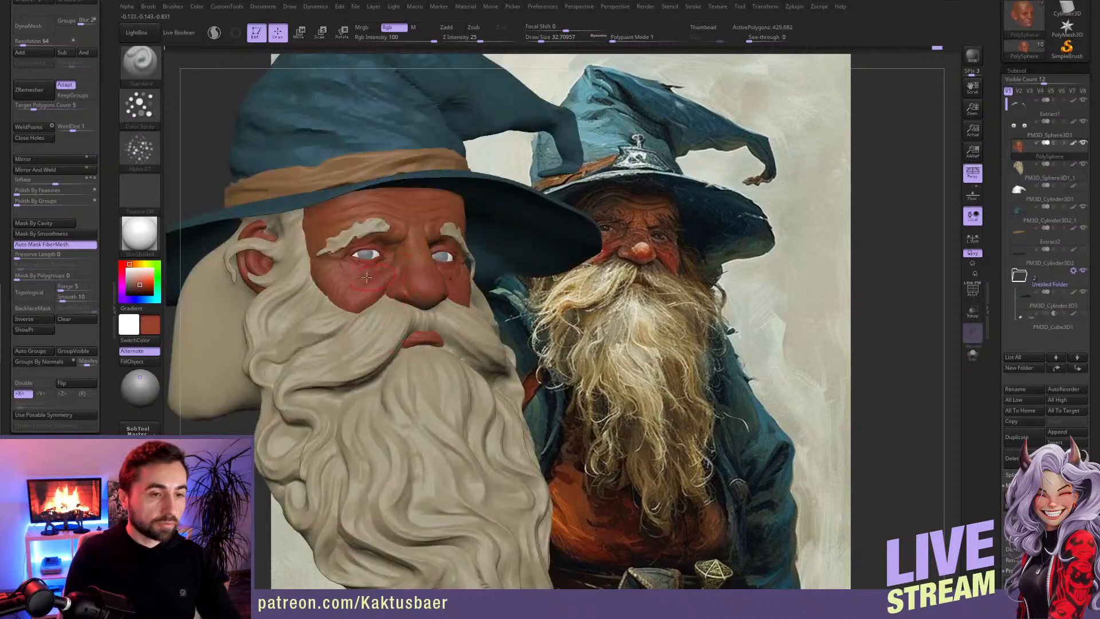
key("c")
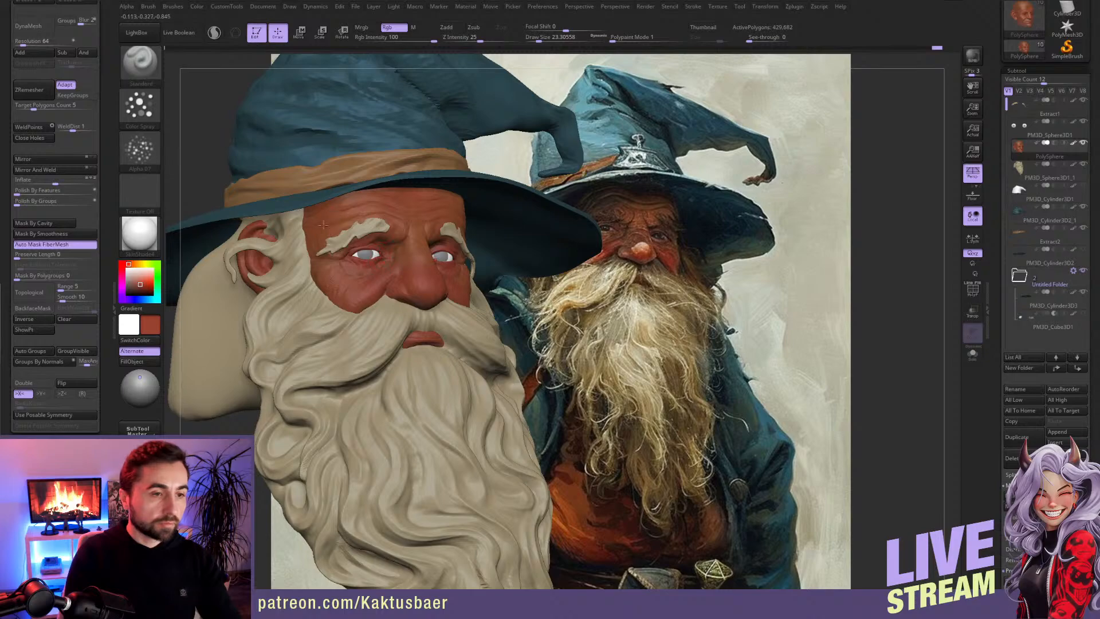
key("c")
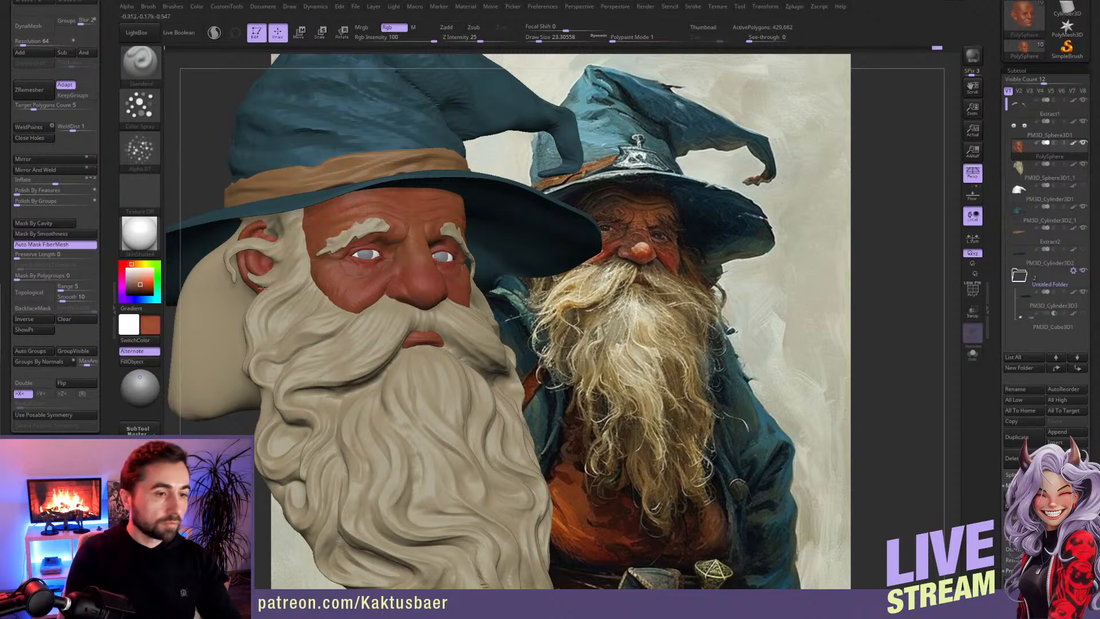
key("alt+s")
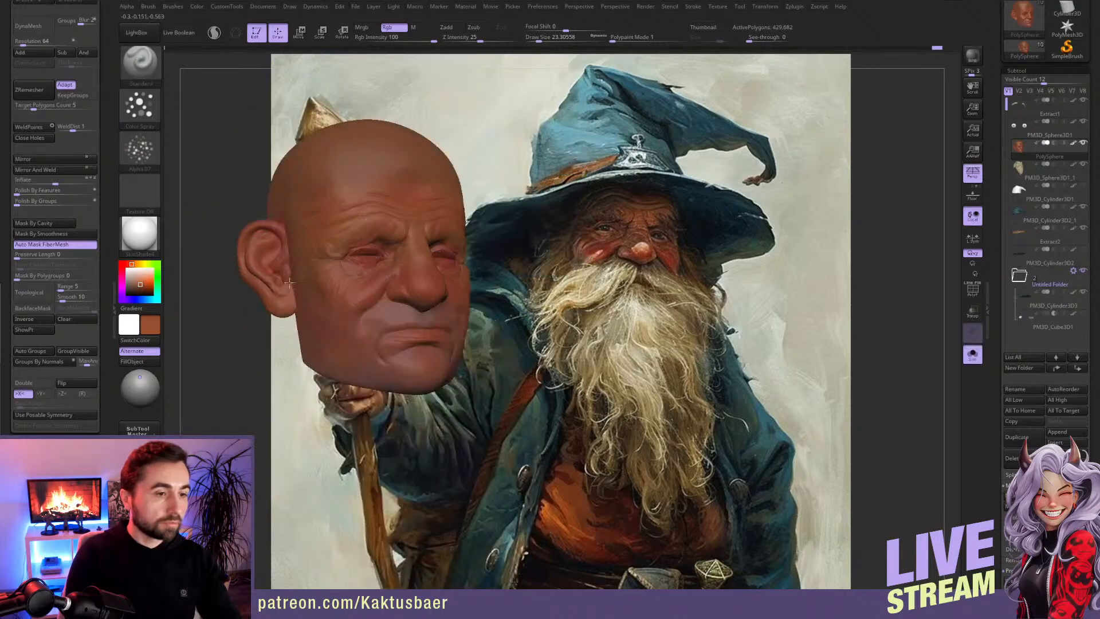
key("c")
key("alt+s")
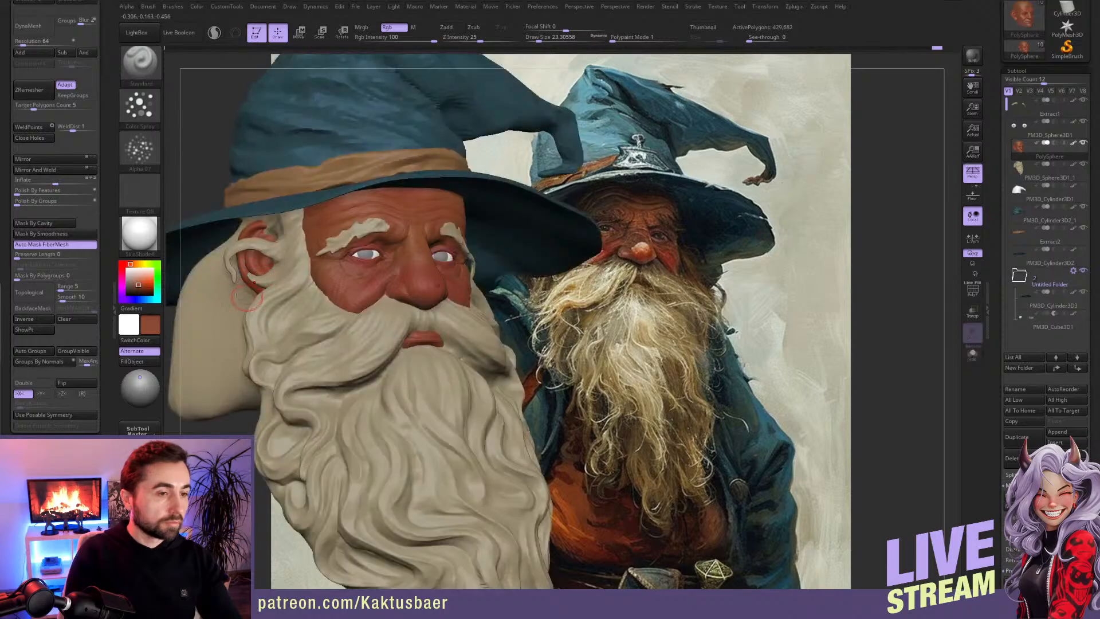
Step: Redden the ears with a saturated red on the isolated face and tint the nose and cheeks with a lighter pink
left_click(122, 264)
left_click(142, 284)
key("alt+s")
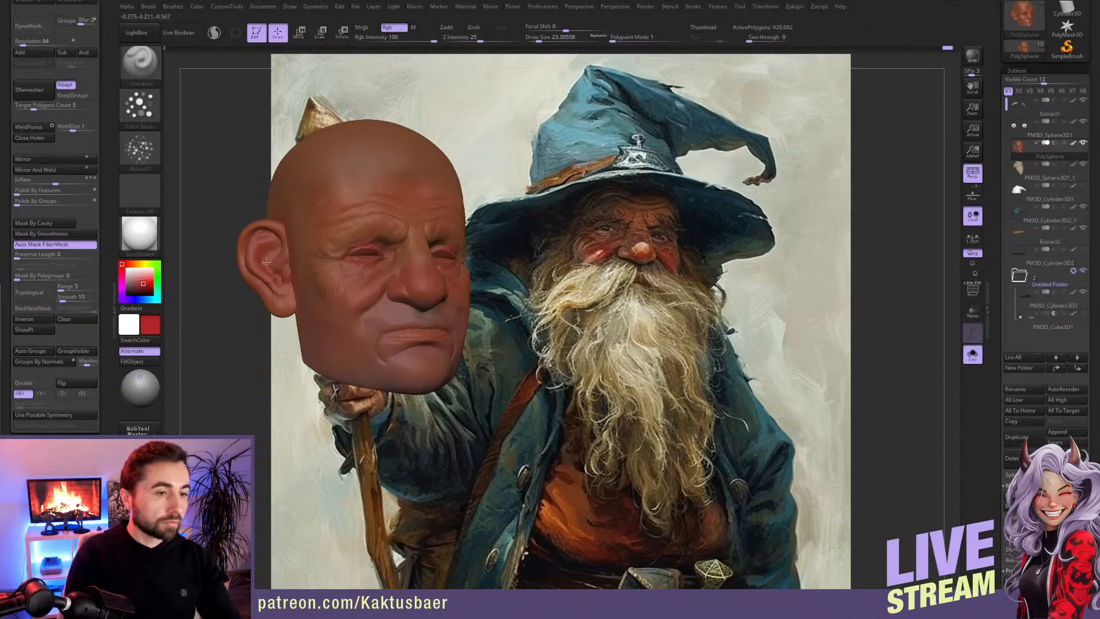
key("alt+s")
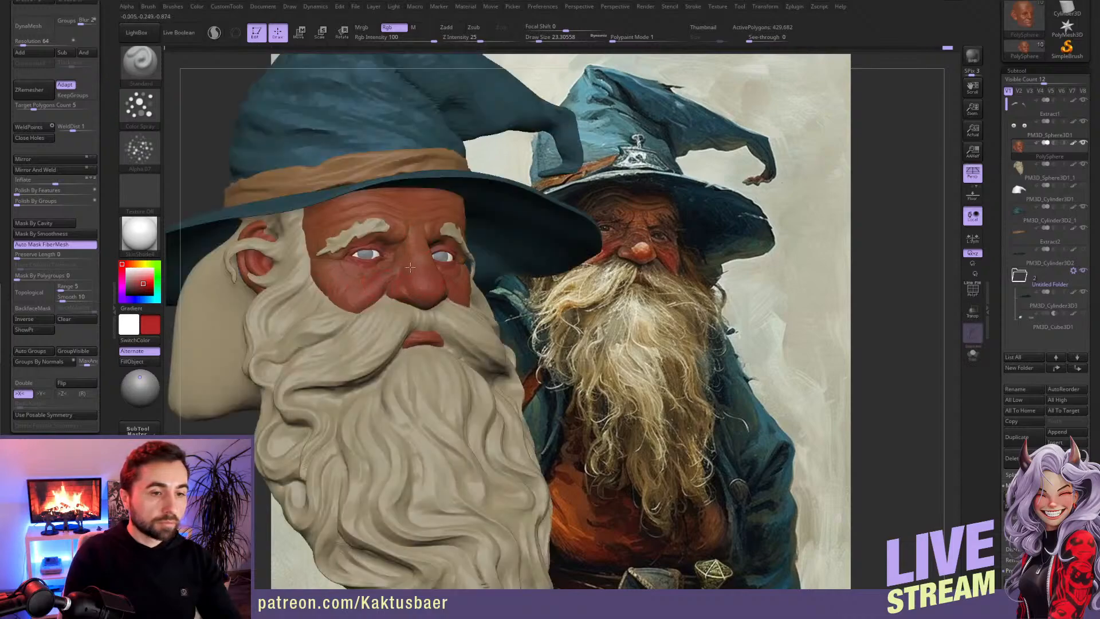
left_click_drag(139, 275, 139, 277)
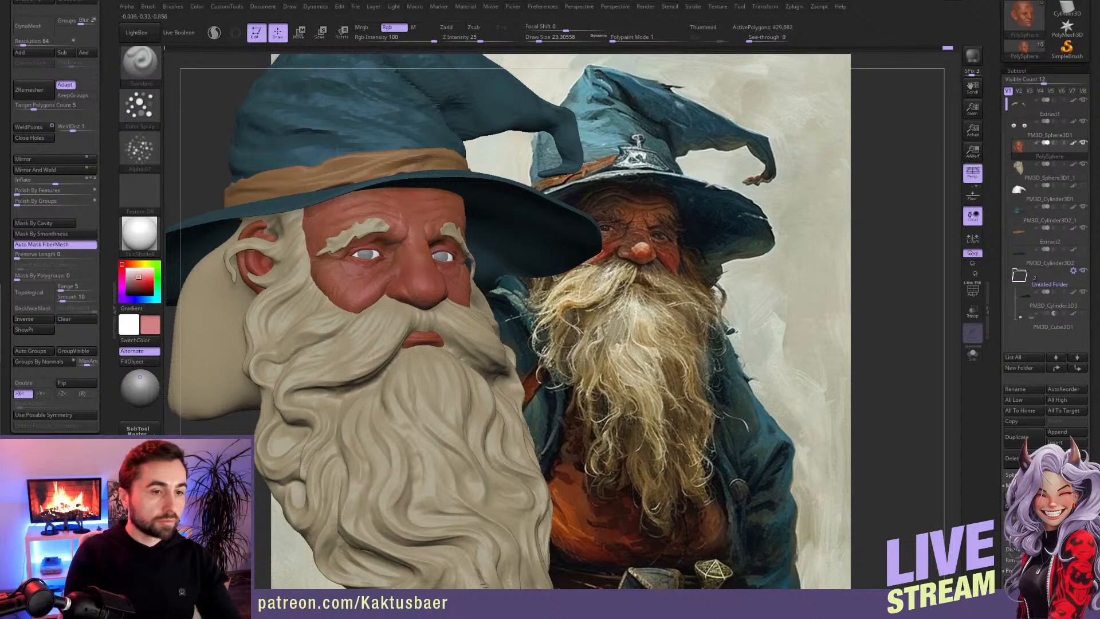
Step: Pick a muted ochre yellow and tint the forehead and ears with it, isolating the face for the covered areas
key("c")
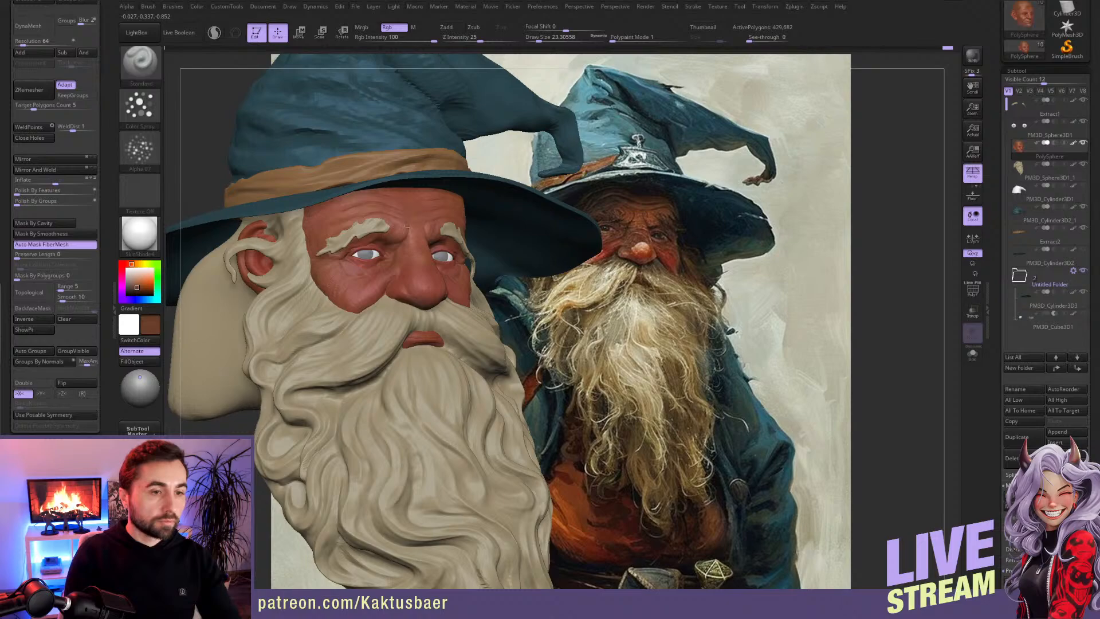
left_click(137, 264)
left_click(138, 283)
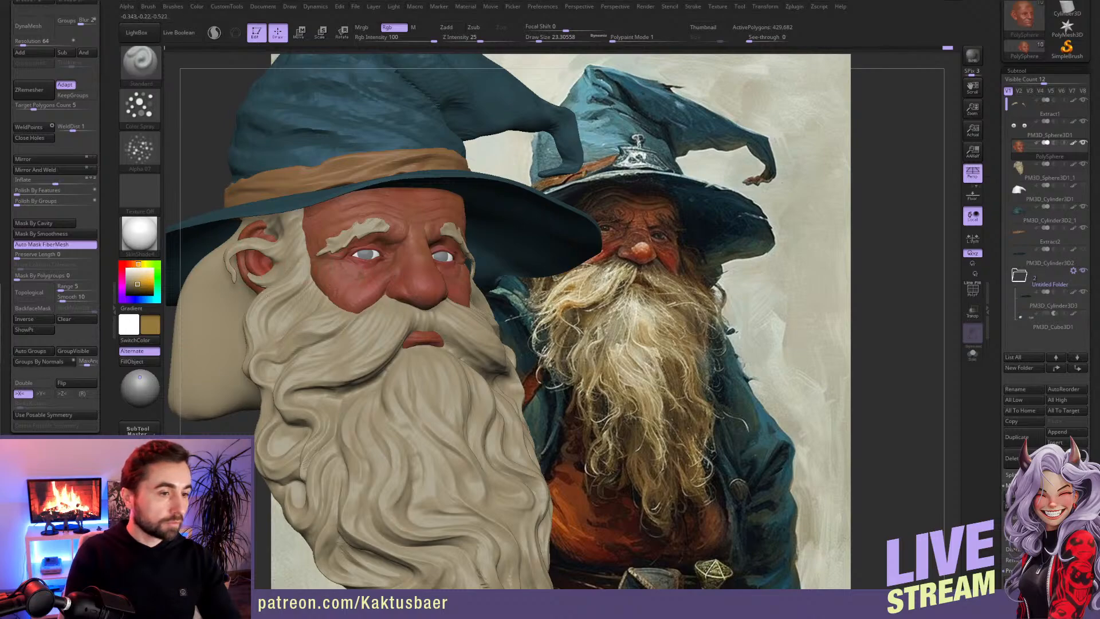
key("alt+s")
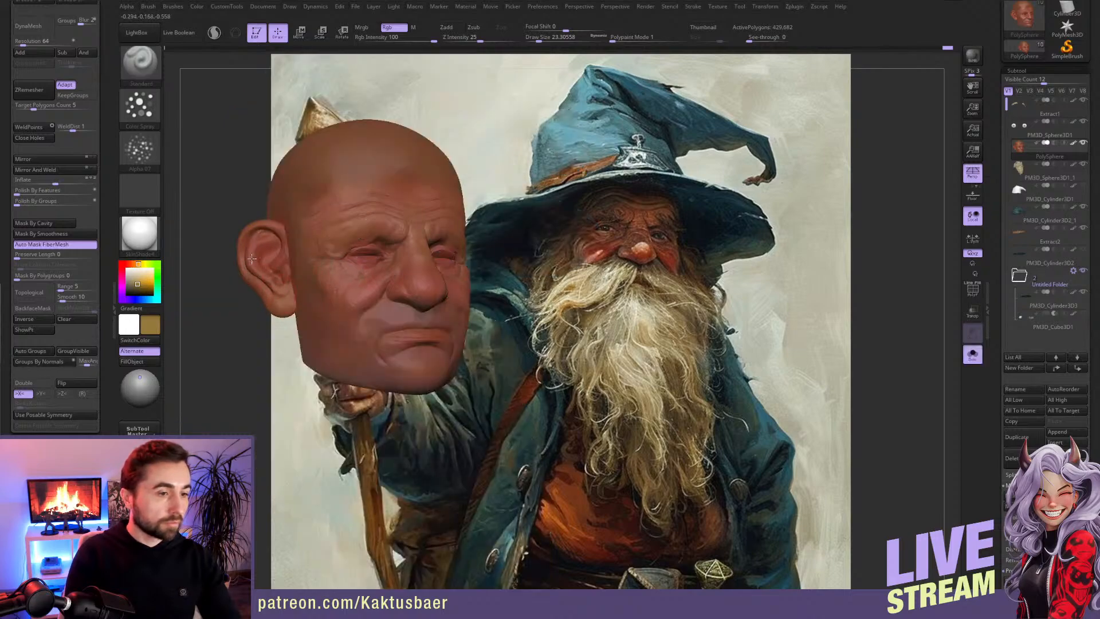
key("alt+s")
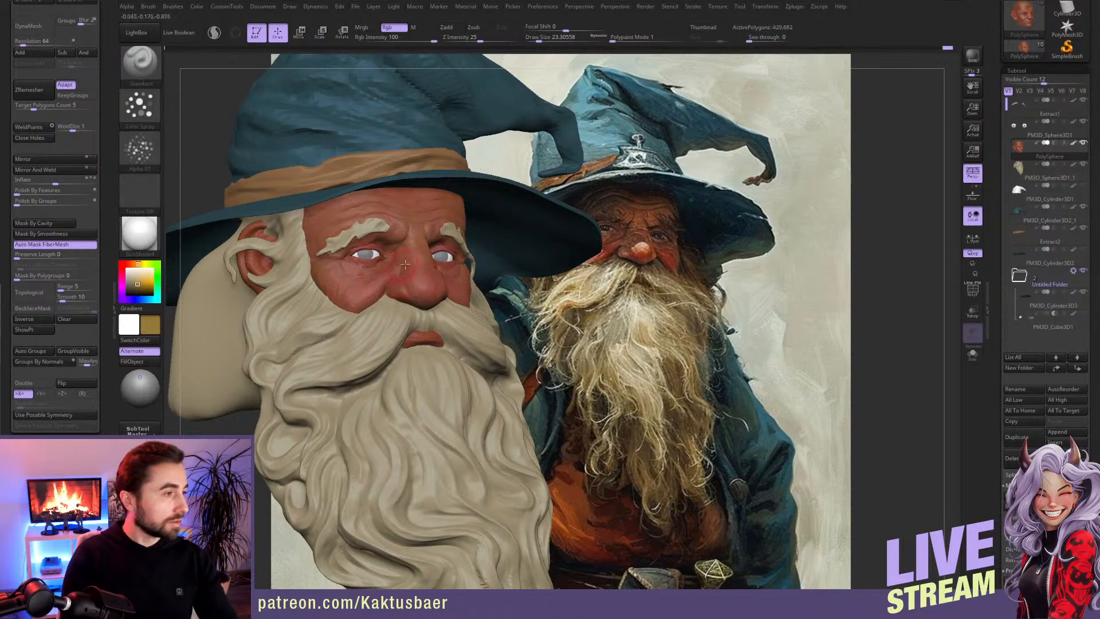
Step: Build up the forms around the inner eye corners and nose bridge with the ClayBuildup brush at draw size about 10 to 12
key("[")
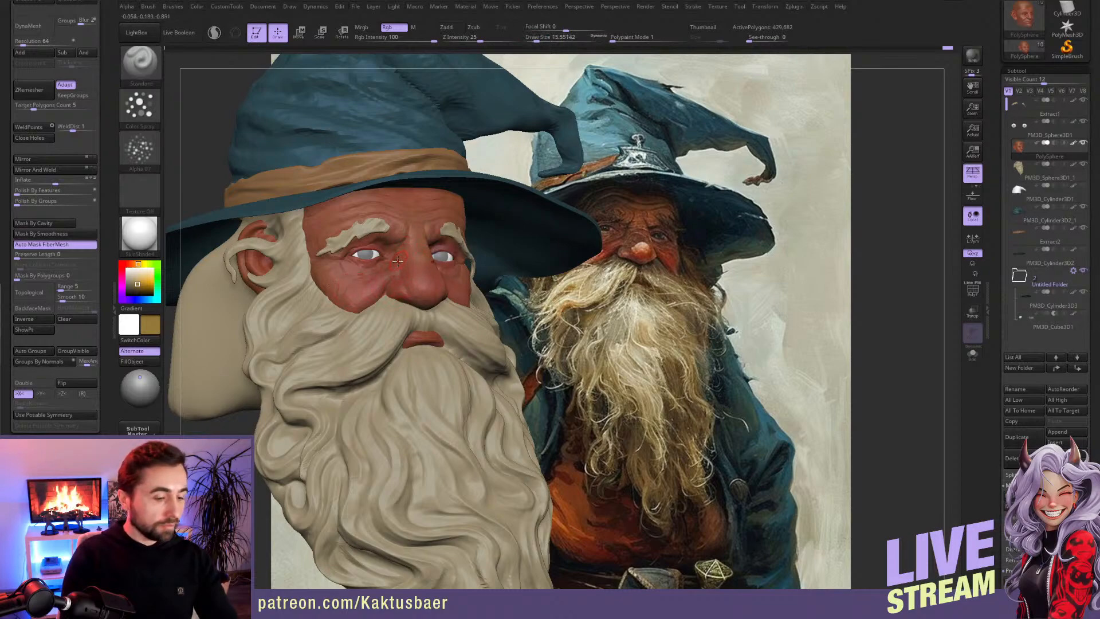
key("b")
key("c")
key("b")
right_click_drag(395, 255, 414, 246, "ctrl")
key("s")
left_click_drag(413, 241, 408, 240)
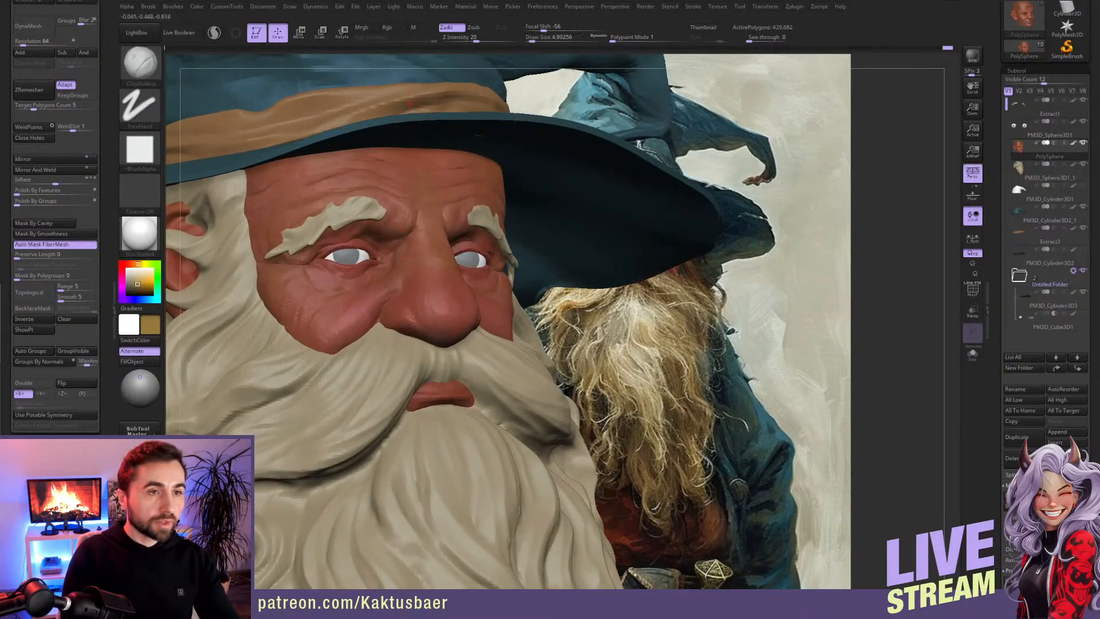
key("]")
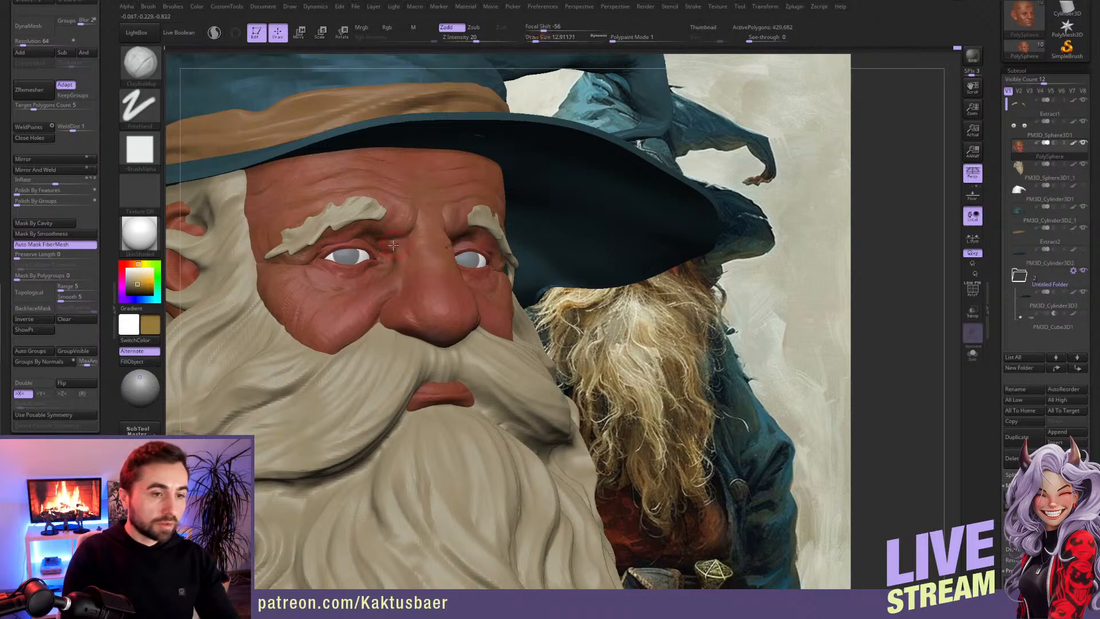
key("bracketleft")
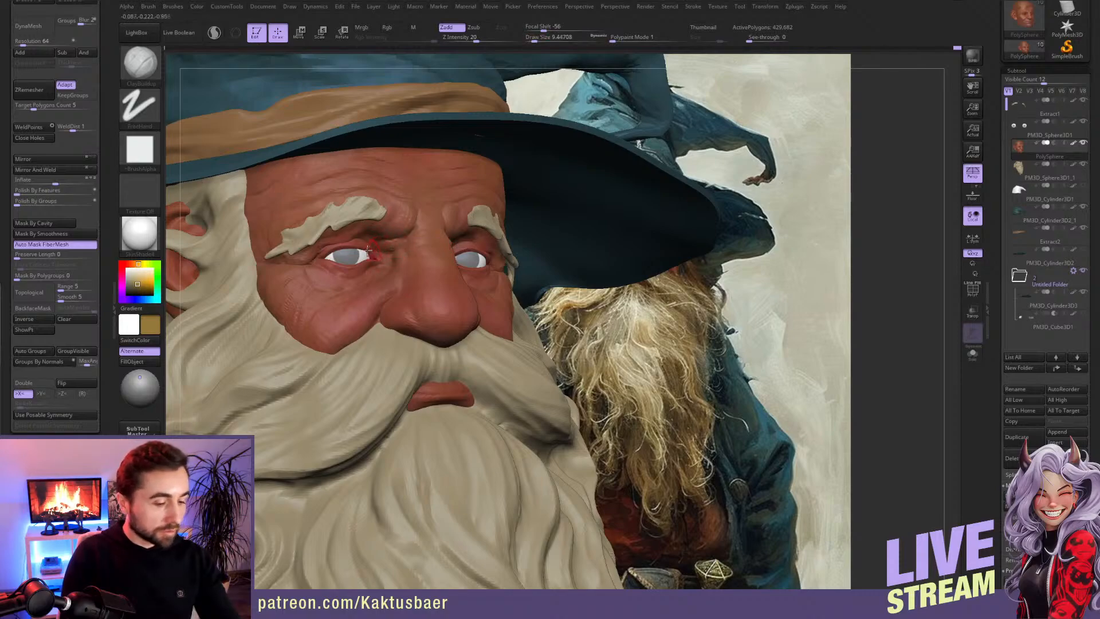
Step: Carve creases around the inner brows, upper eyelids and nose bridge with the DamStandard brush at draw size about 10
key("b")
key("d")
key("s")
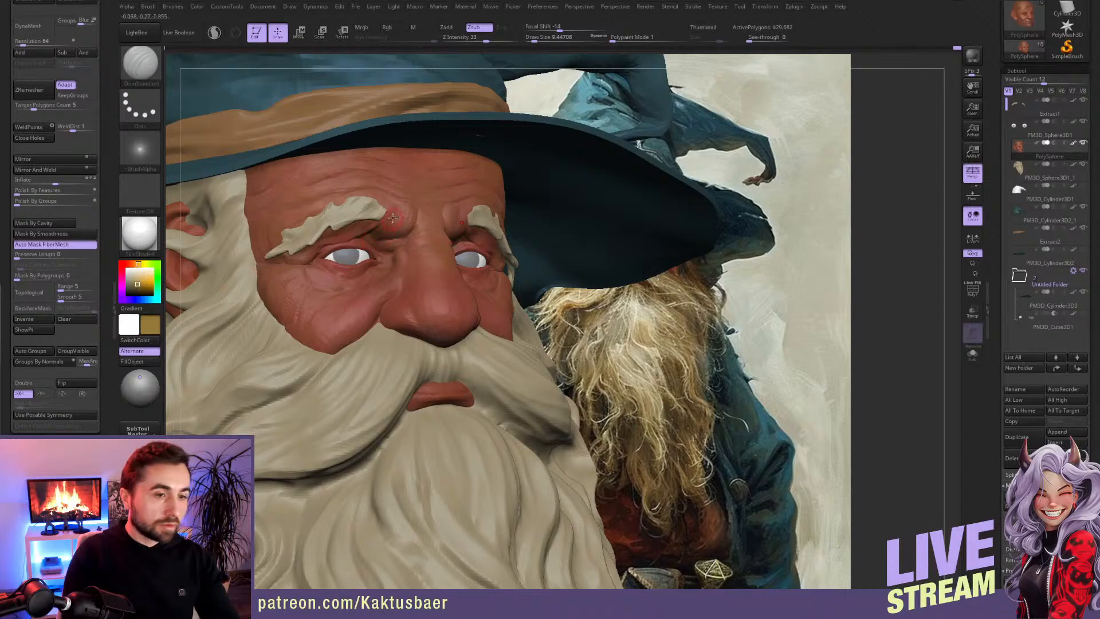
left_click_drag(391, 220, 365, 239)
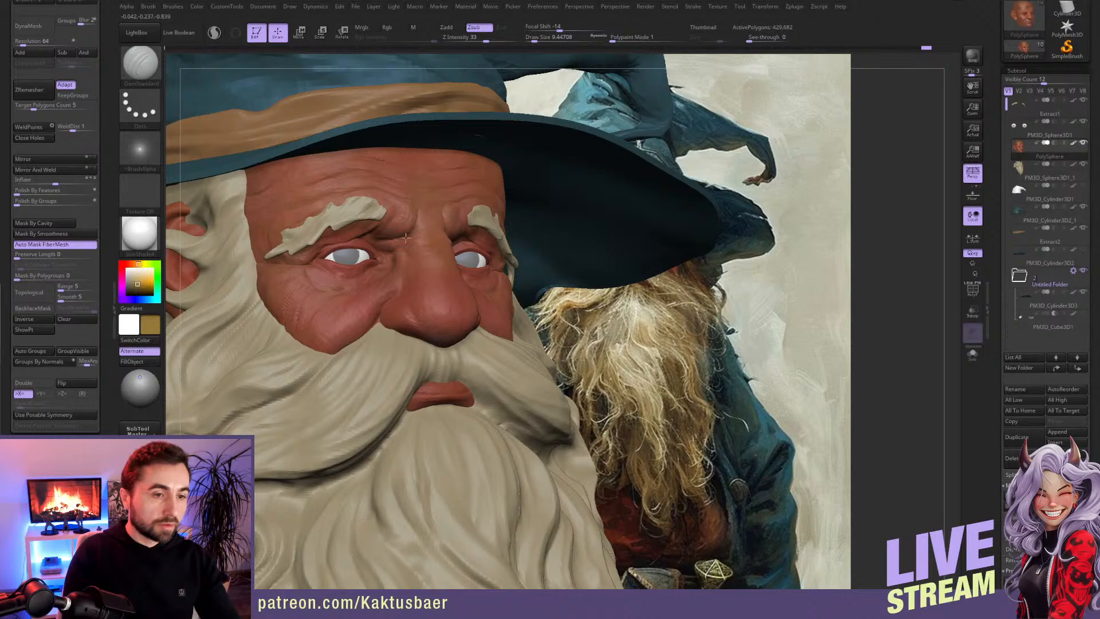
left_click_drag(406, 232, 414, 218)
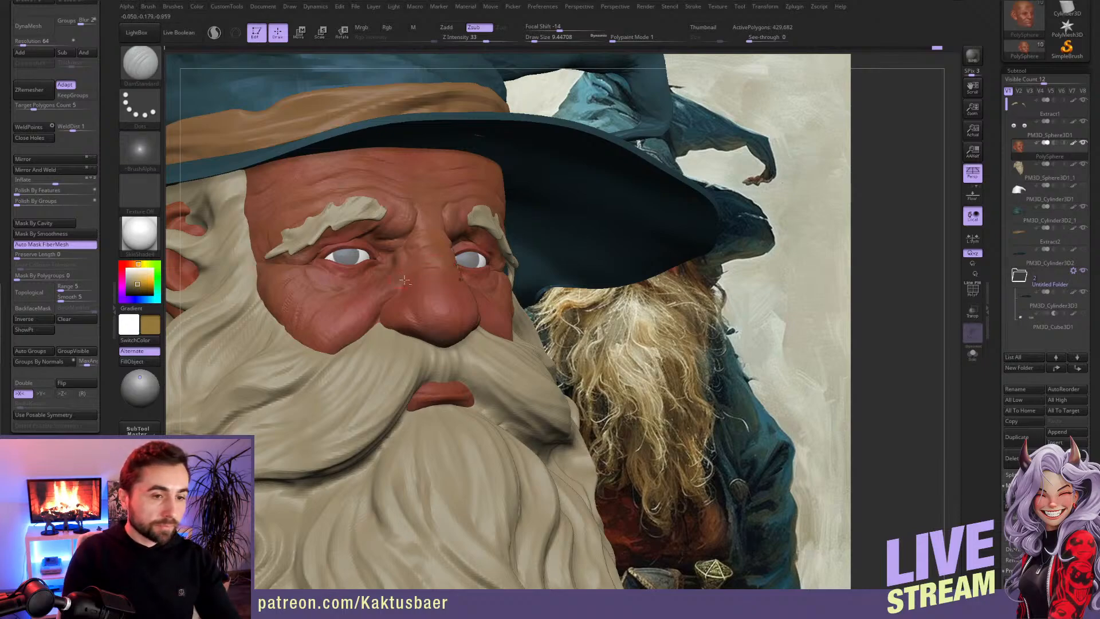
Step: Add volume along the nose bridge and nostrils with the ClayBuildup brush at draw size about 10.5
key("b")
key("c")
key("b")
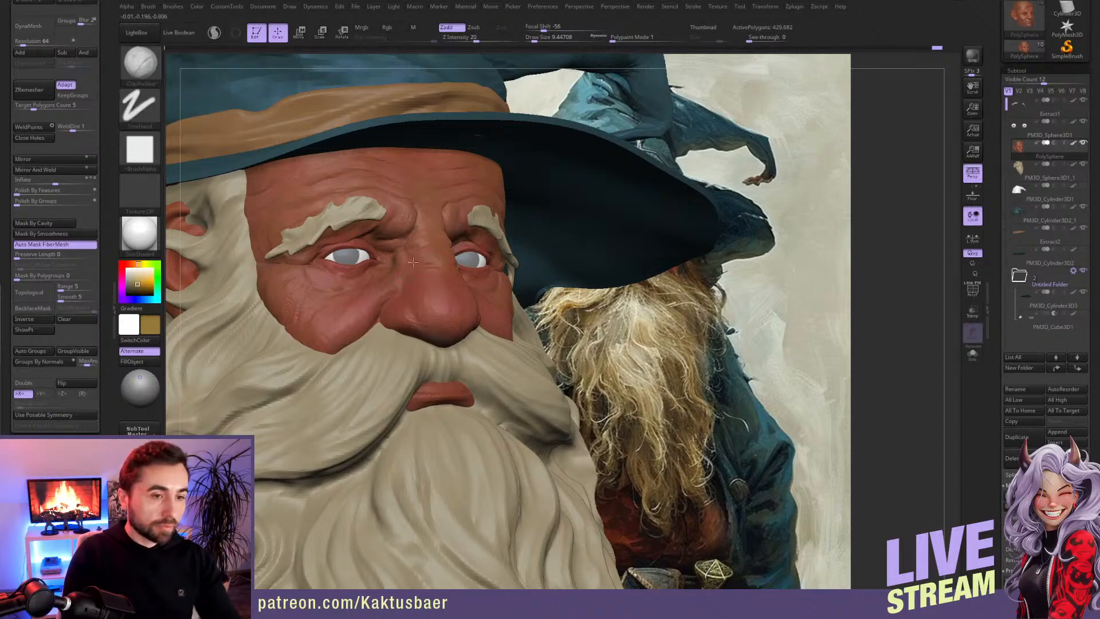
left_click_drag(420, 283, 398, 314)
key("s")
Step: Switch back to the Standard colour brush and make the eyebrows the active subtool
key("s")
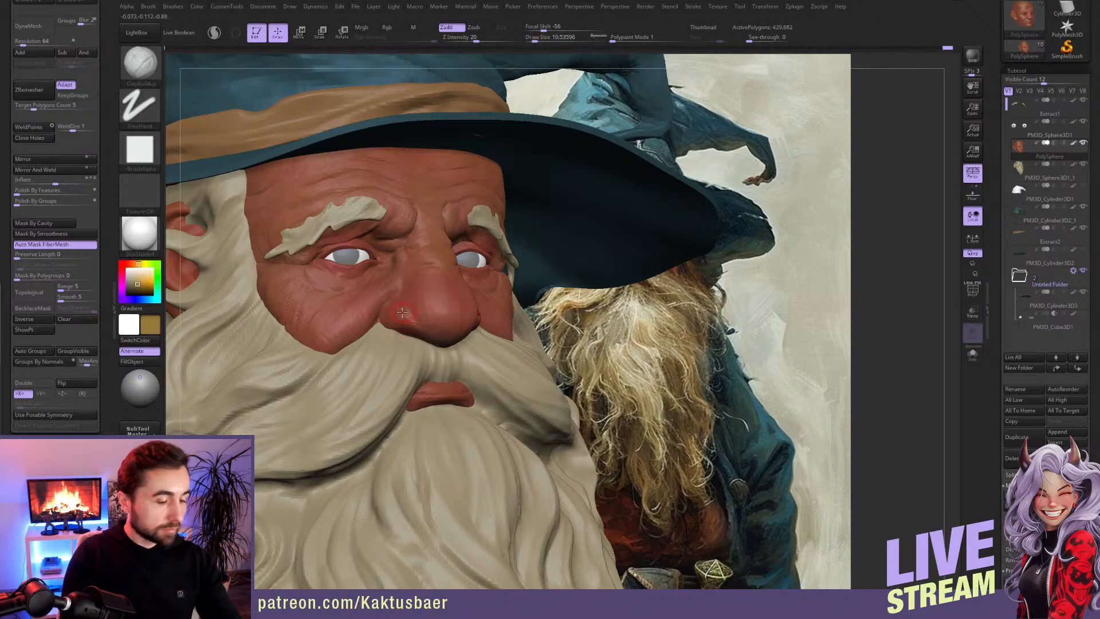
key("b")
key("s")
key("t")
mouse_move(403, 300)
right_mouse_down("ctrl")
mouse_move(401, 278)
mouse_move(465, 258)
mouse_move(449, 260)
right_mouse_up("ctrl")
left_click_drag(431, 290, 467, 301)
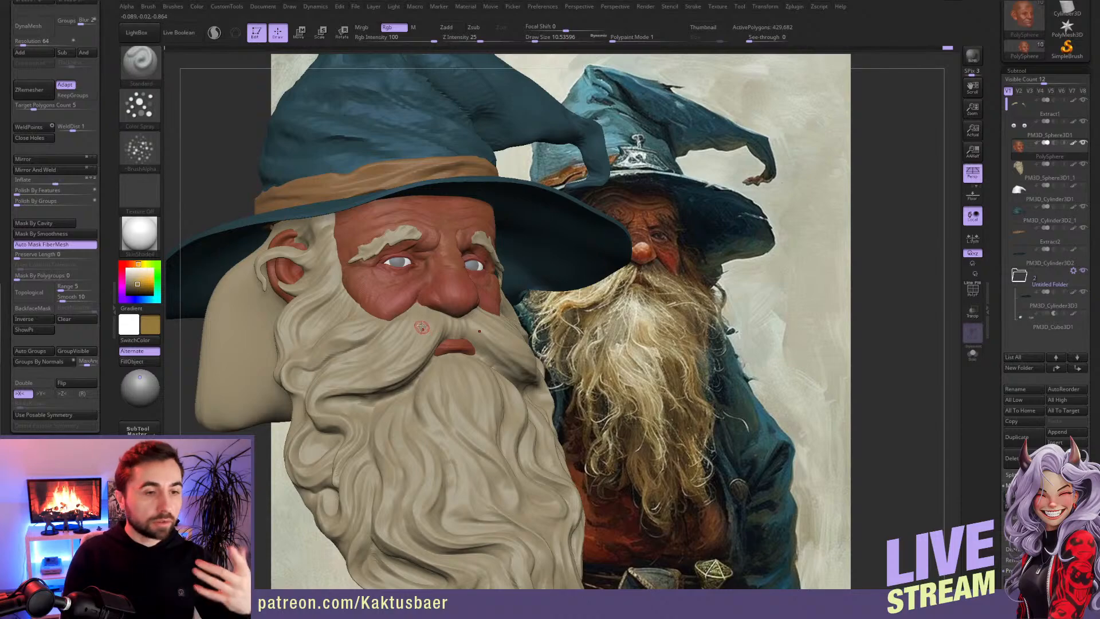
right_click_drag(453, 301, 430, 305)
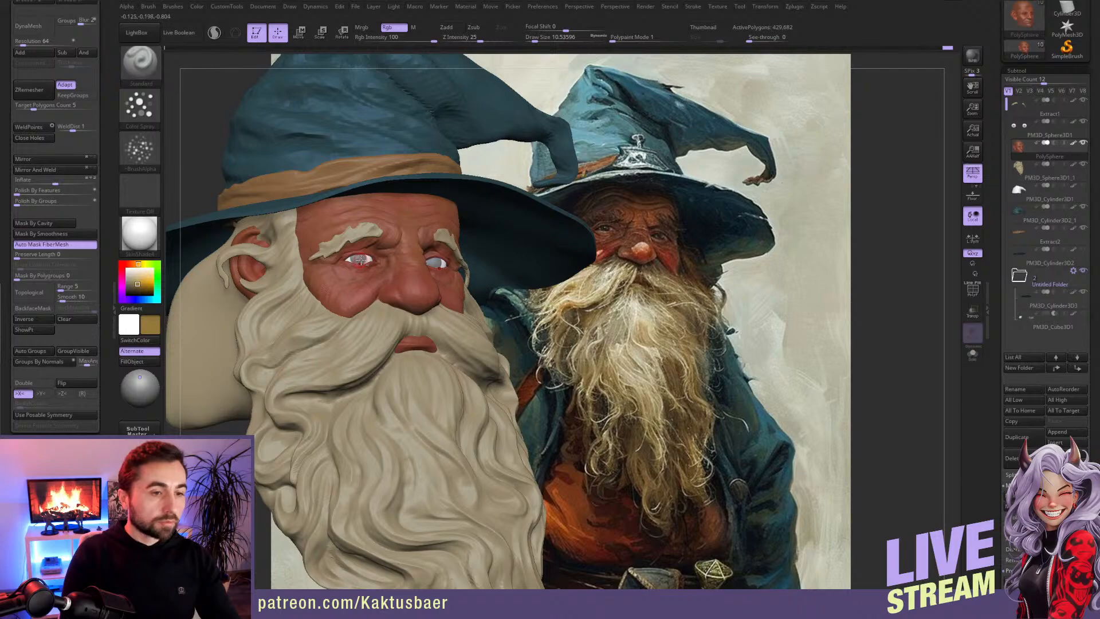
left_click(363, 262, "alt")
left_click(412, 287, "alt")
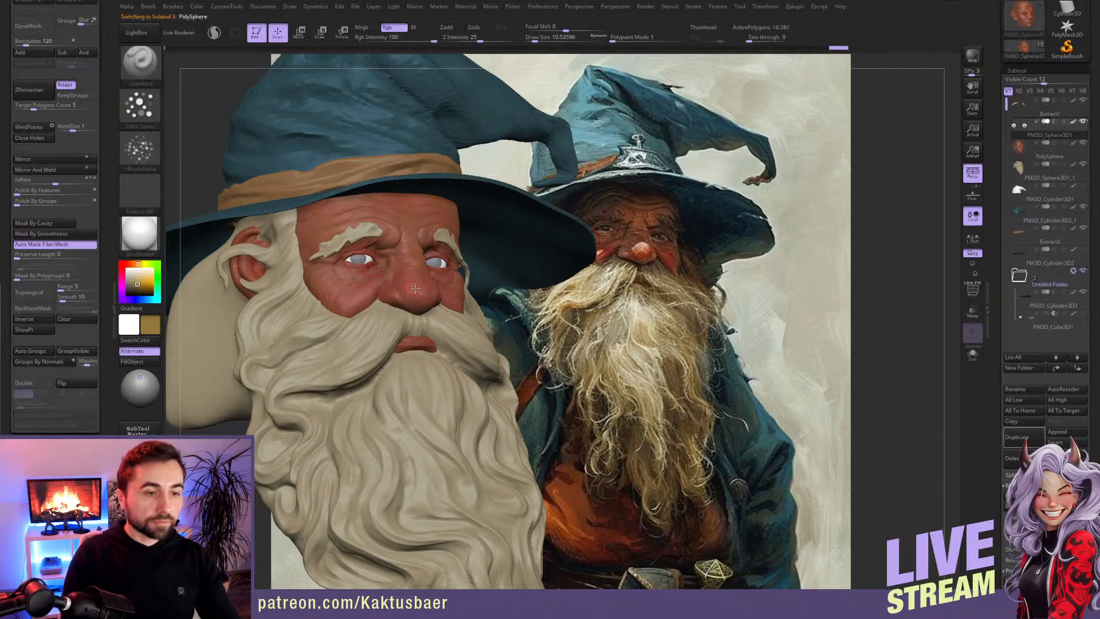
key("alt+s")
key("alt+s")
left_click(363, 232, "alt")
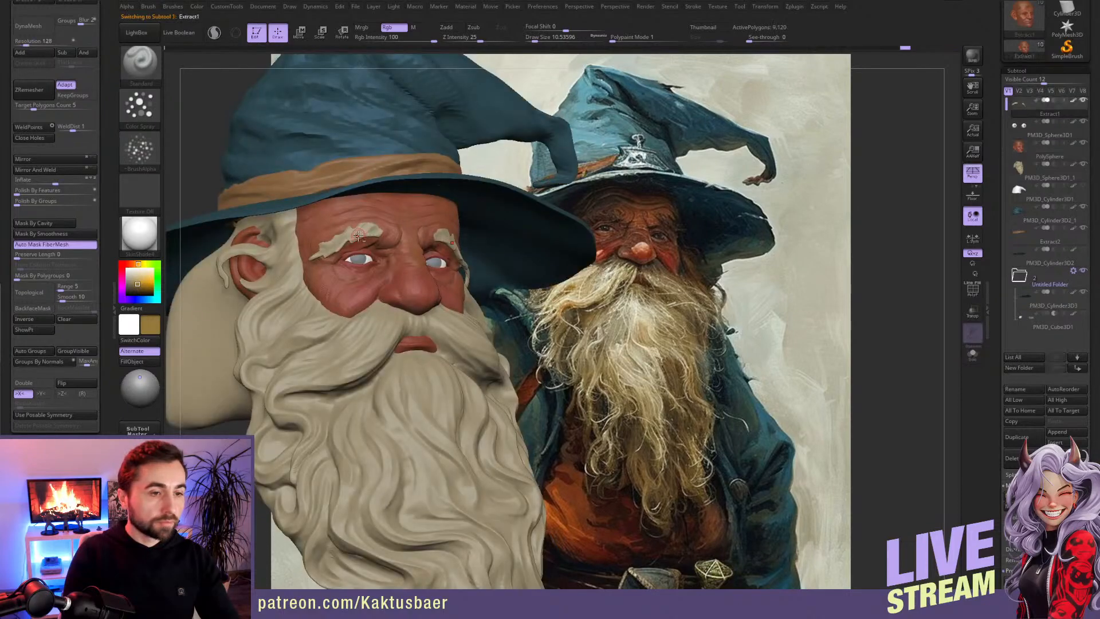
Step: Carve dark brown hair grooves into the eyebrows with the DamStandard brush, reducing the draw size from about 10.5 for finer strands
key("c")
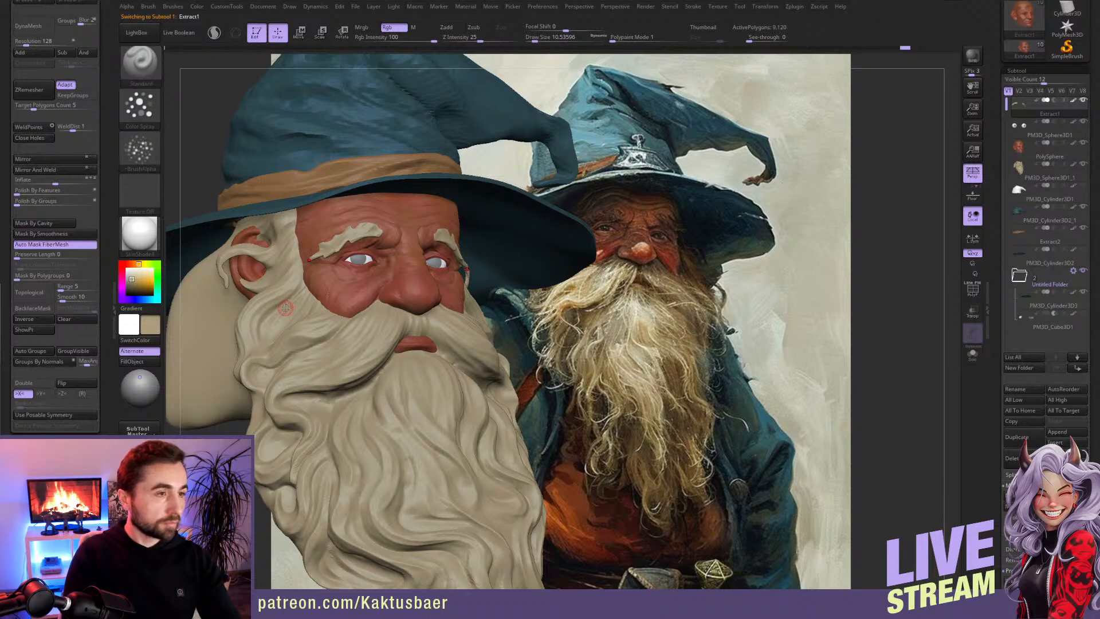
key("b")
key("d")
key("s")
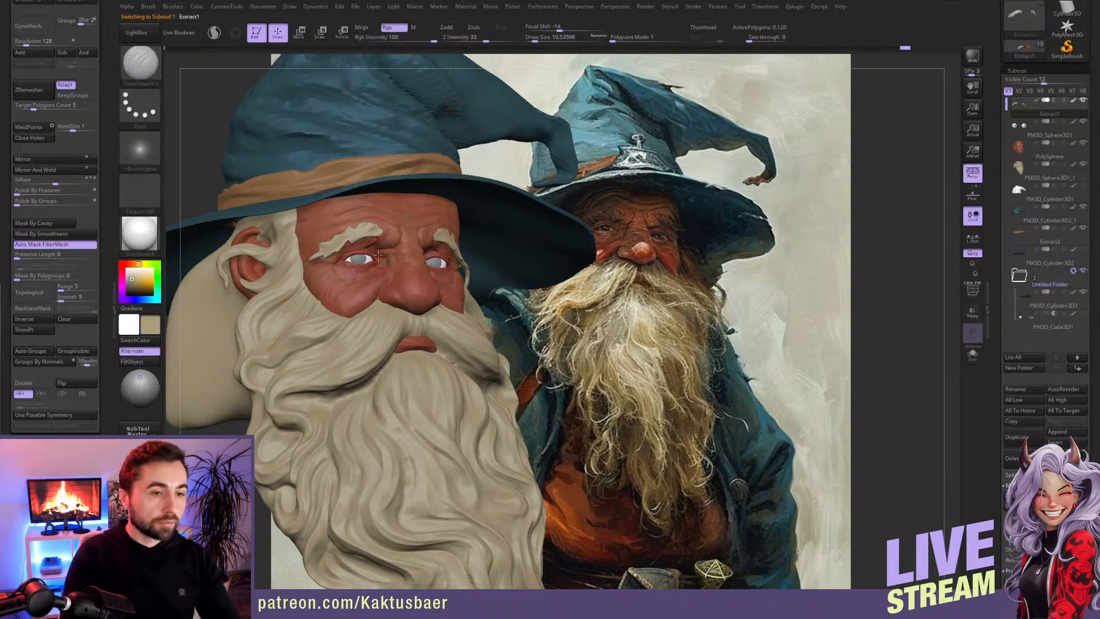
left_click_drag(143, 281, 132, 290)
mouse_move(352, 236)
left_mouse_down()
mouse_move(370, 229)
mouse_move(349, 228)
left_mouse_up()
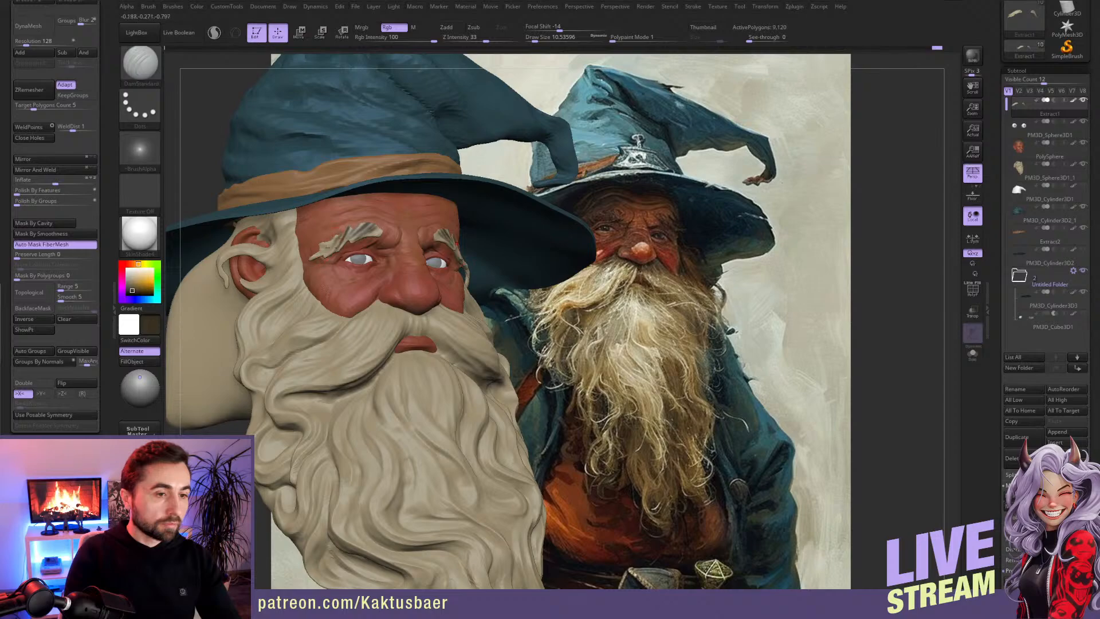
key("bracketleft")
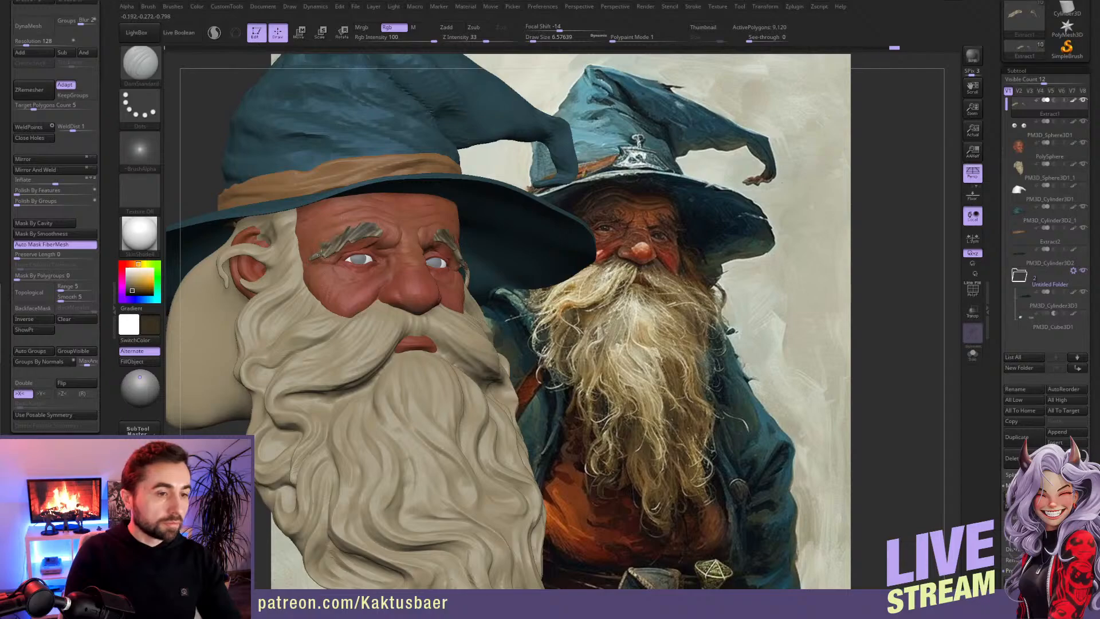
left_click_drag(337, 243, 324, 262)
Step: Paint lighter beige strands sampled from the beard over the eyebrows, with darker strokes towards the inner brows
key("c")
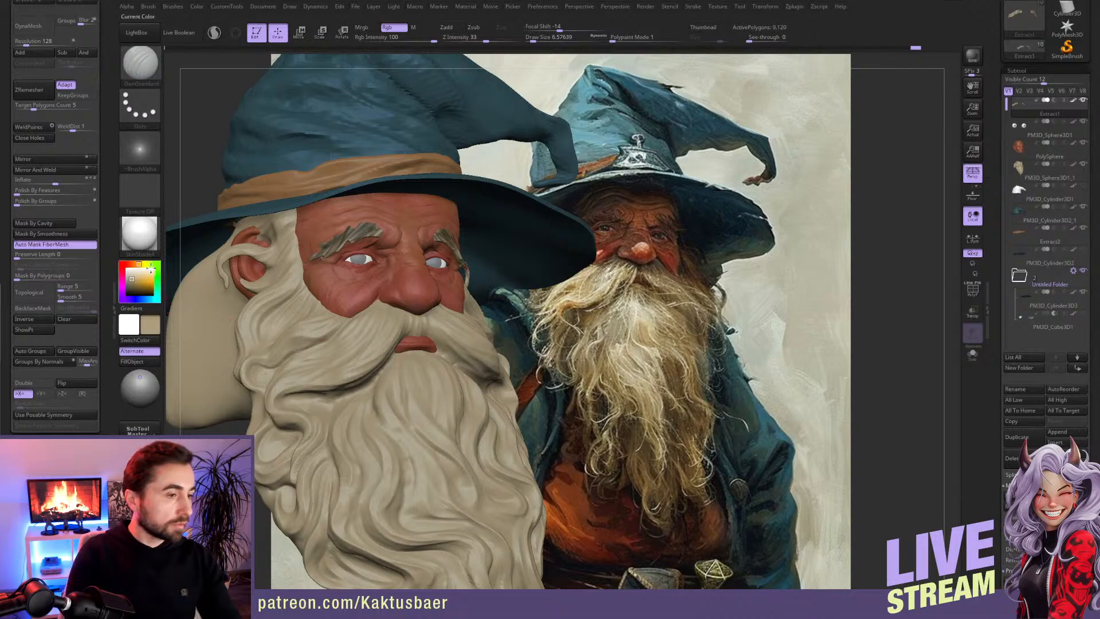
left_click_drag(131, 279, 133, 276)
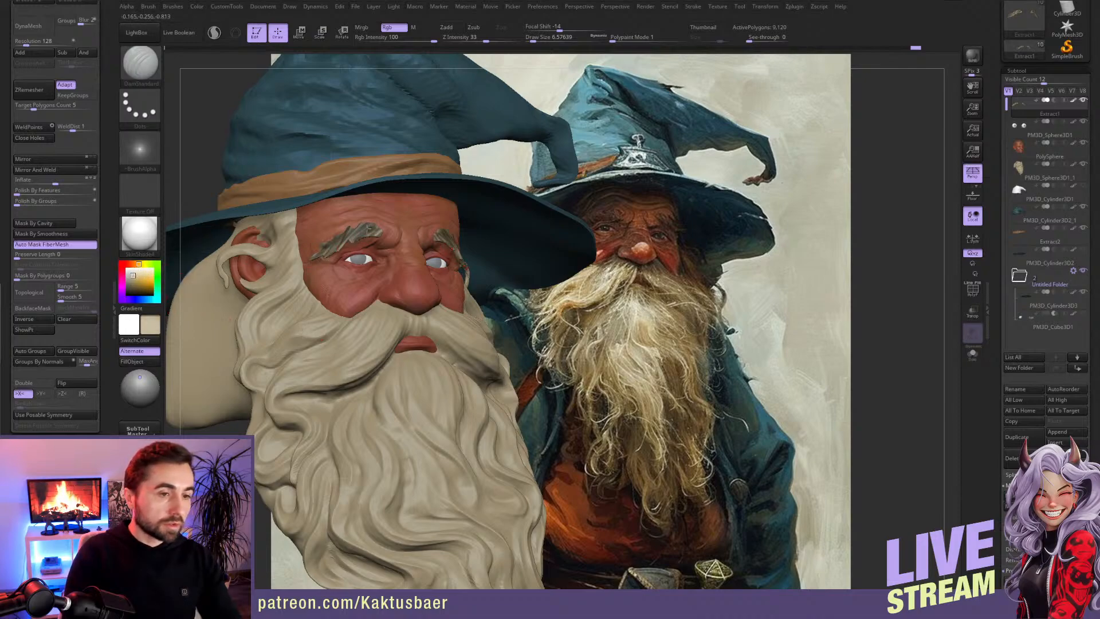
left_click_drag(338, 245, 347, 232)
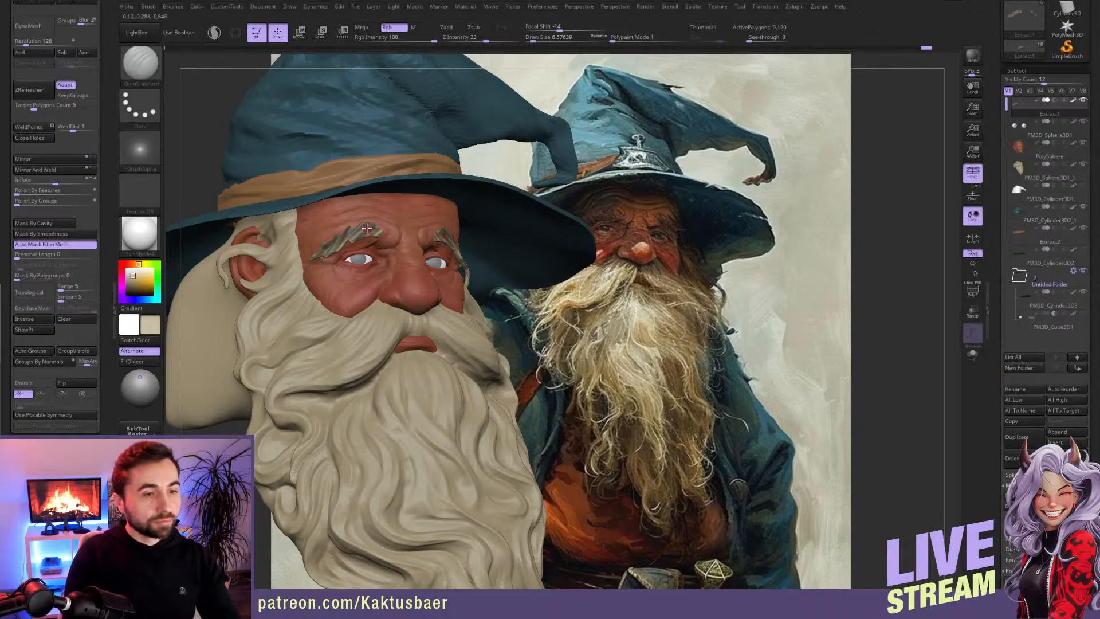
key("c")
left_click_drag(374, 225, 357, 234)
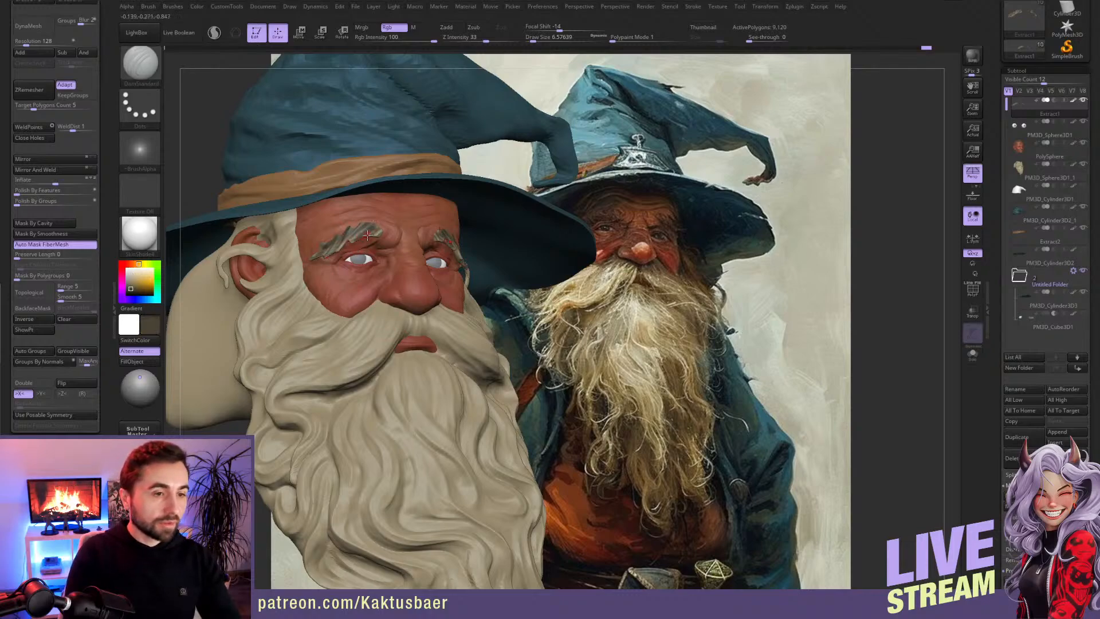
Step: Refine the eyebrow hairs with alternating sampled beige and dark brown DamStandard strokes, undoing the stray one at the outer brow
key("c")
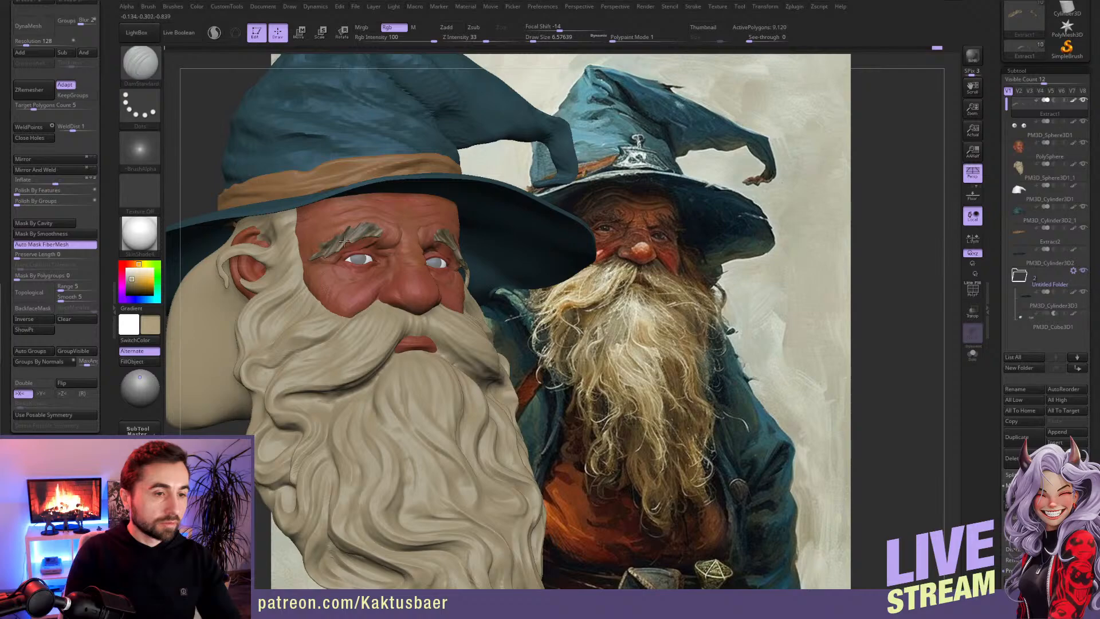
left_click_drag(337, 245, 333, 237)
key("ctrl+z")
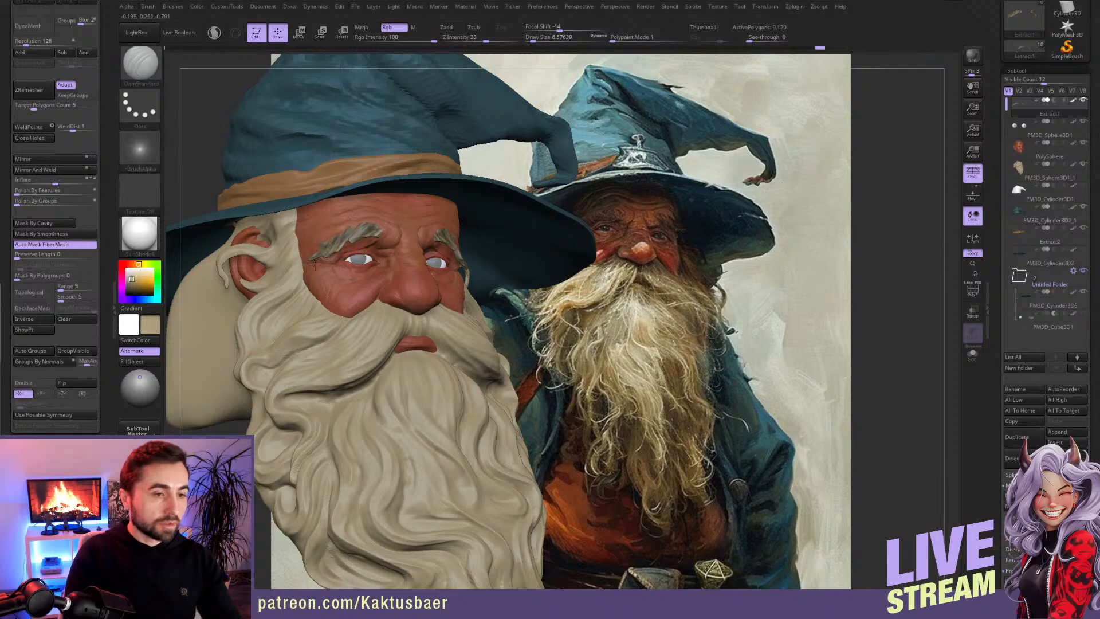
left_click_drag(379, 219, 369, 229)
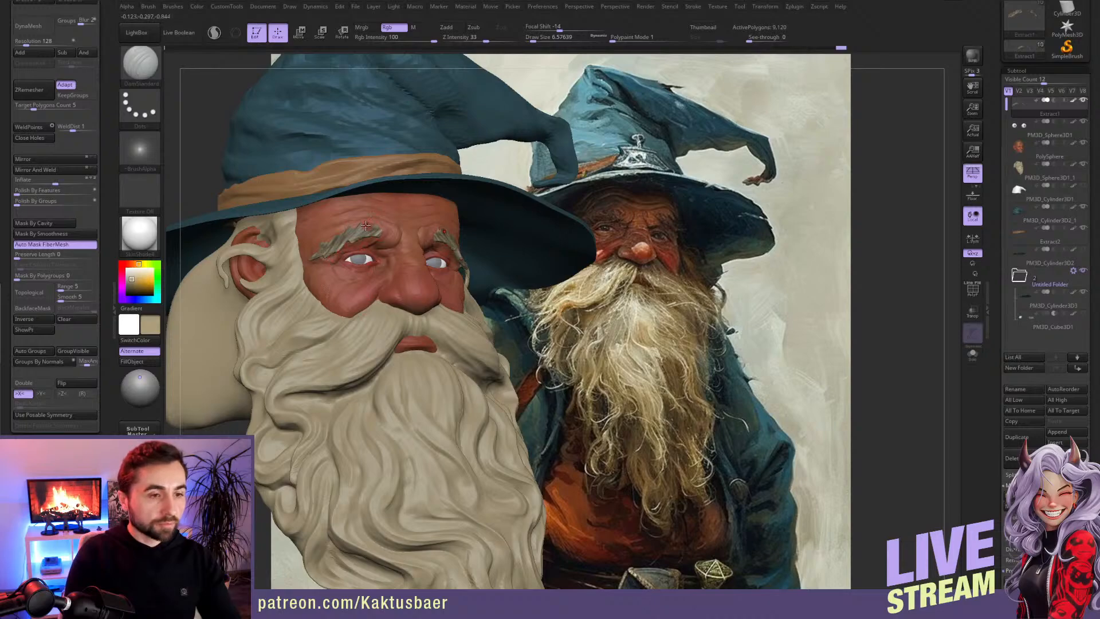
key("c")
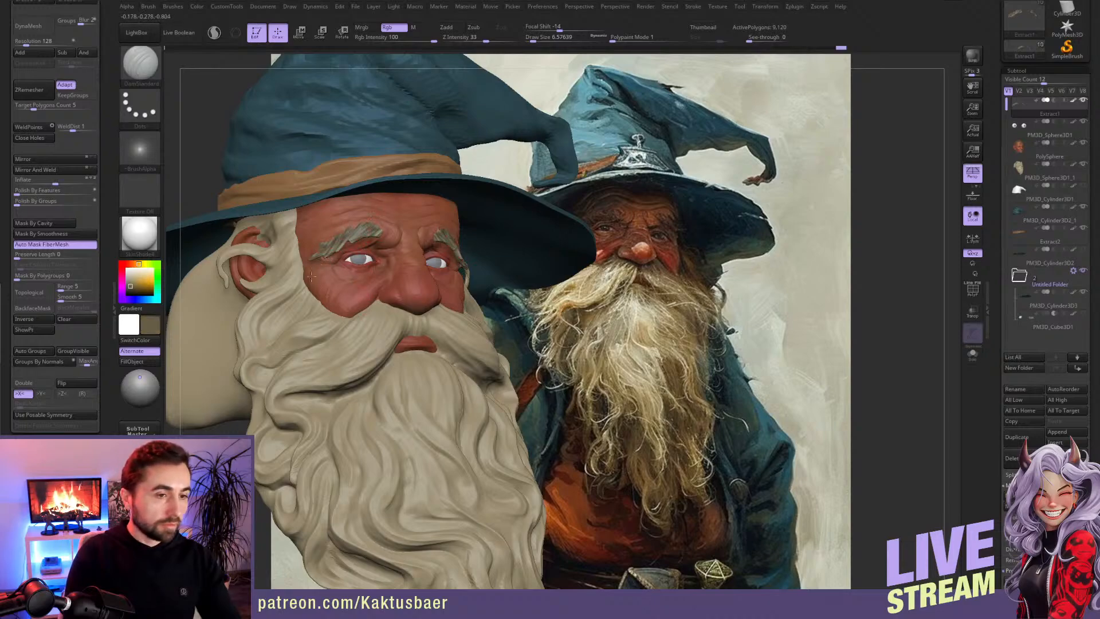
left_click_drag(314, 274, 313, 275)
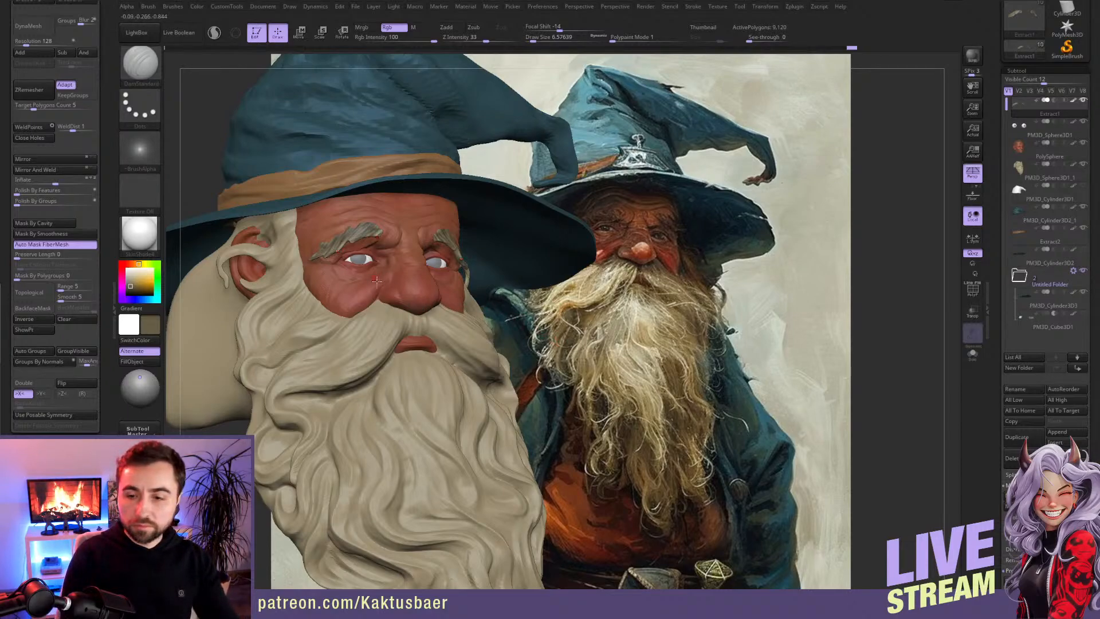
Step: Add fine beige hair strokes along the eyebrows with the DamStandard brush at draw size about 4.3
key("bracketright")
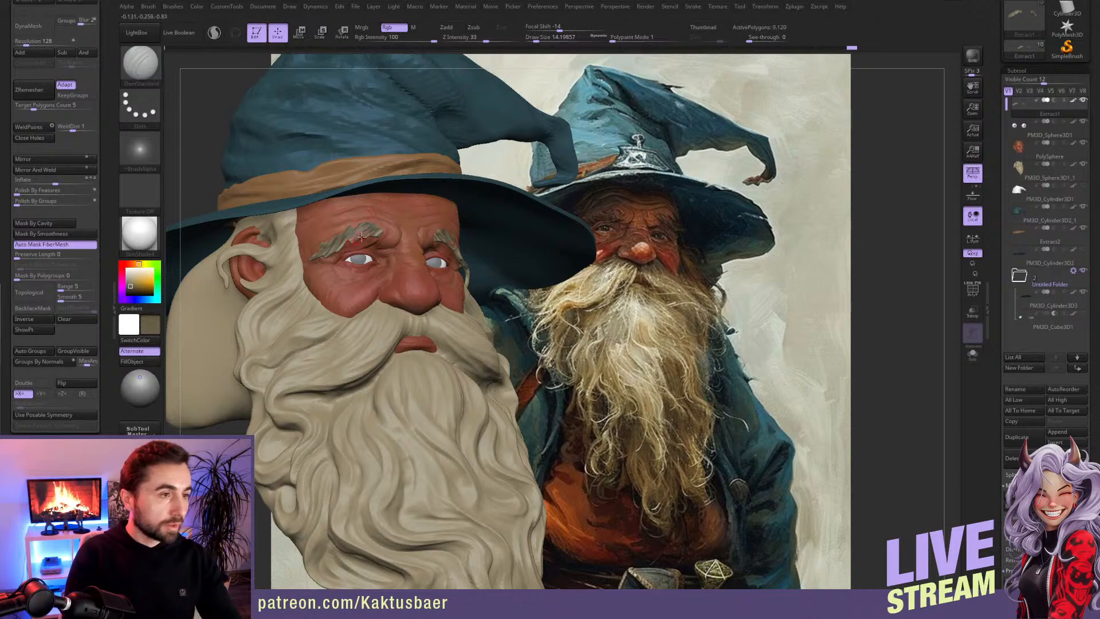
key("[")
key("[")
key("[")
key("[")
key("[")
key("[")
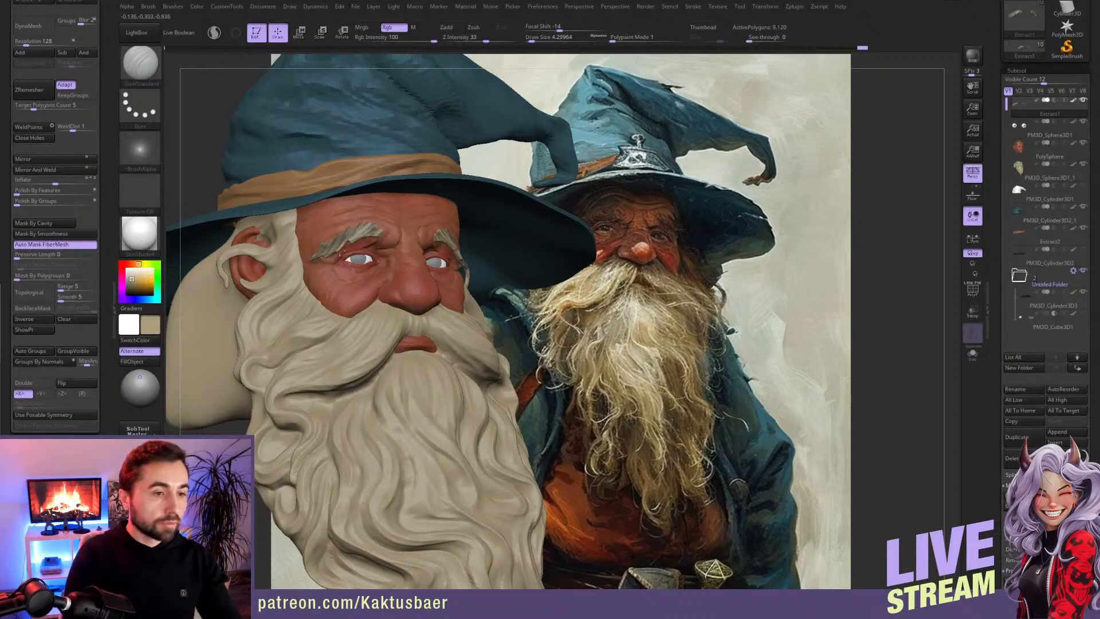
left_click_drag(308, 282, 290, 282)
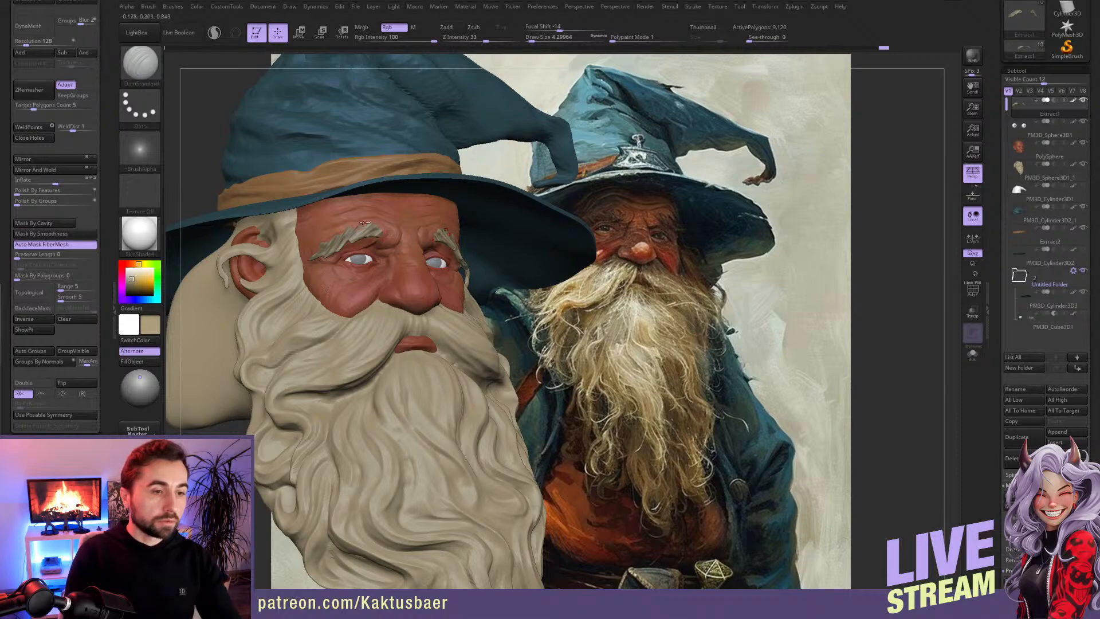
left_click_drag(320, 256, 333, 244)
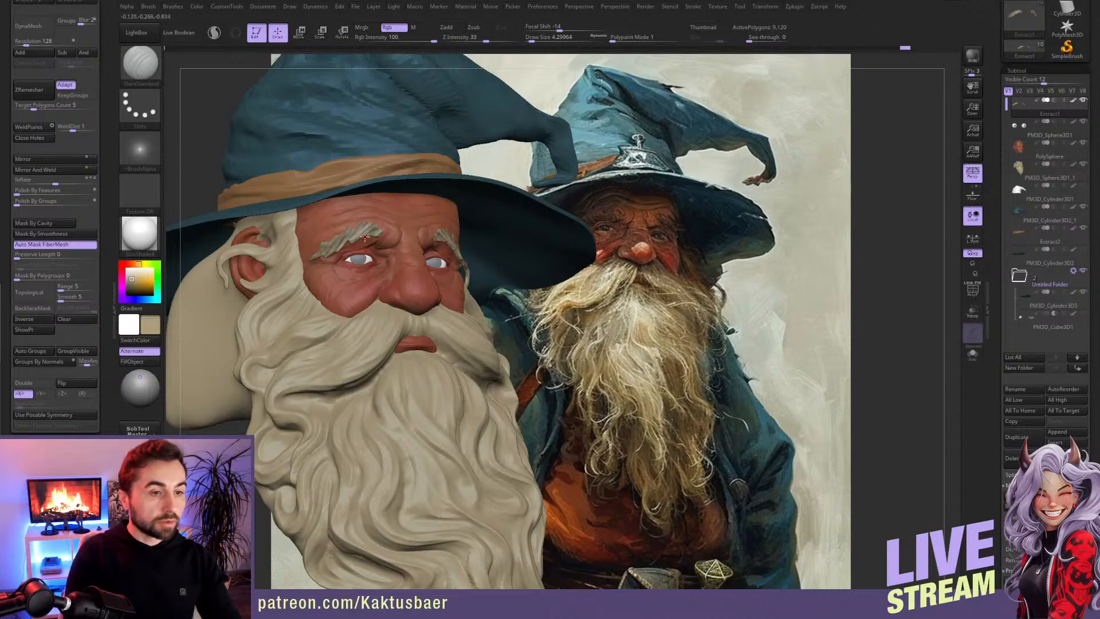
Step: Paint thin near-white highlights and black gaps between the eyebrow strands at draw size about 4.3
left_click_drag(135, 272, 132, 269)
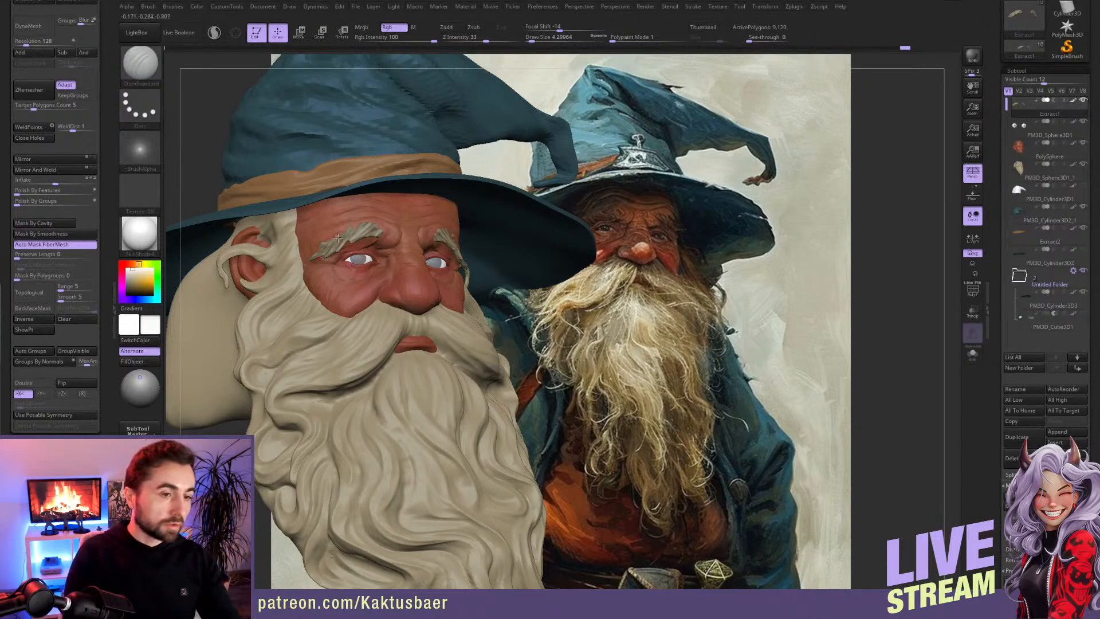
left_click_drag(356, 220, 360, 217)
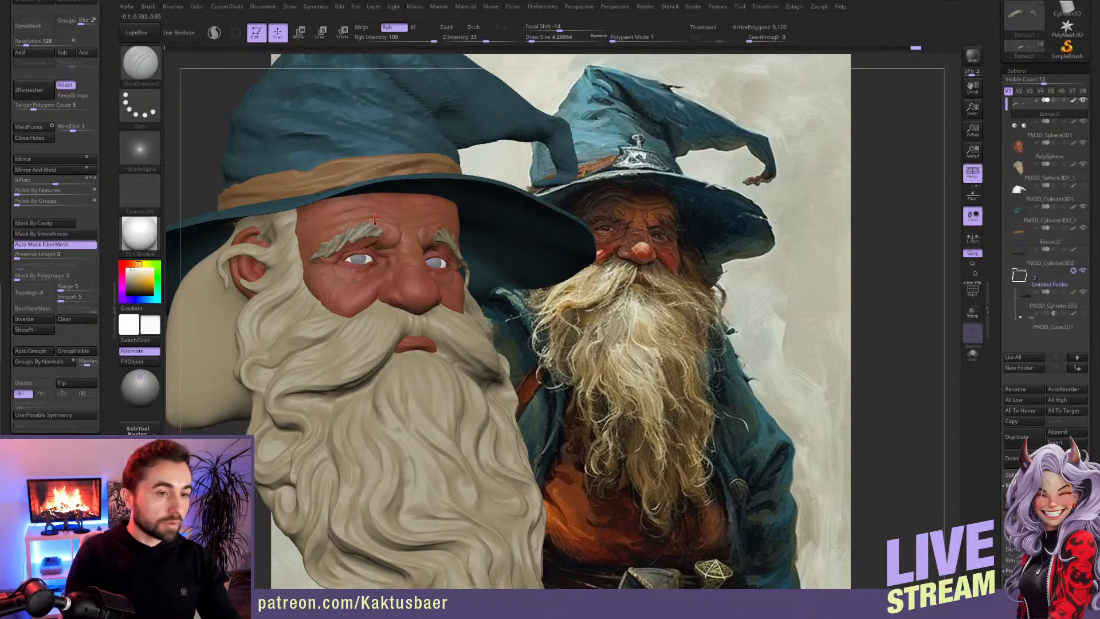
left_click_drag(339, 244, 353, 230)
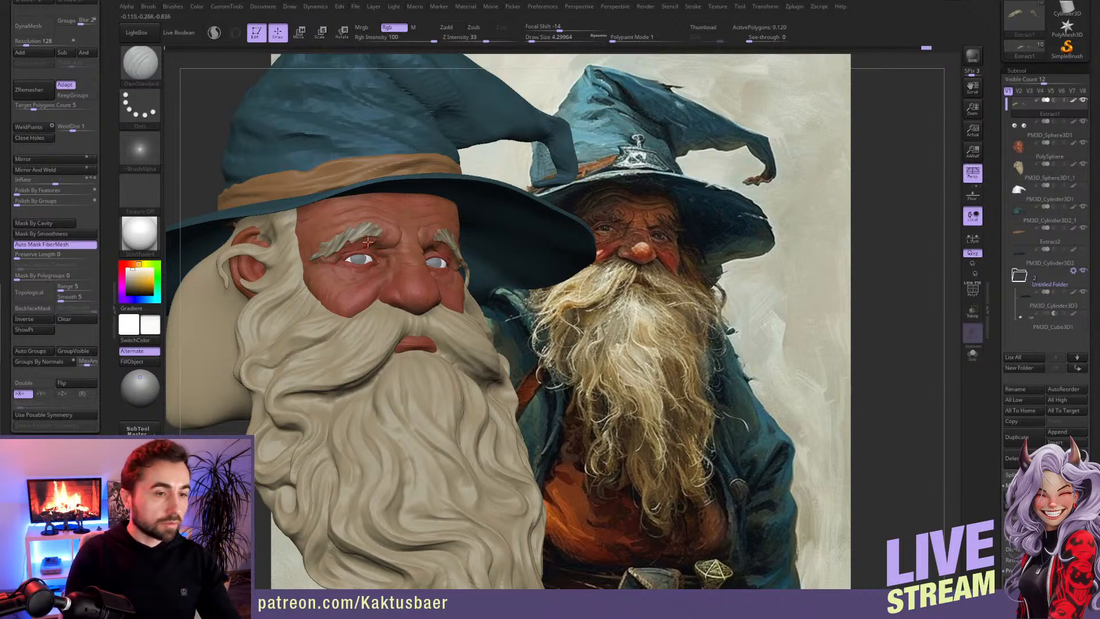
left_click_drag(128, 277, 127, 294)
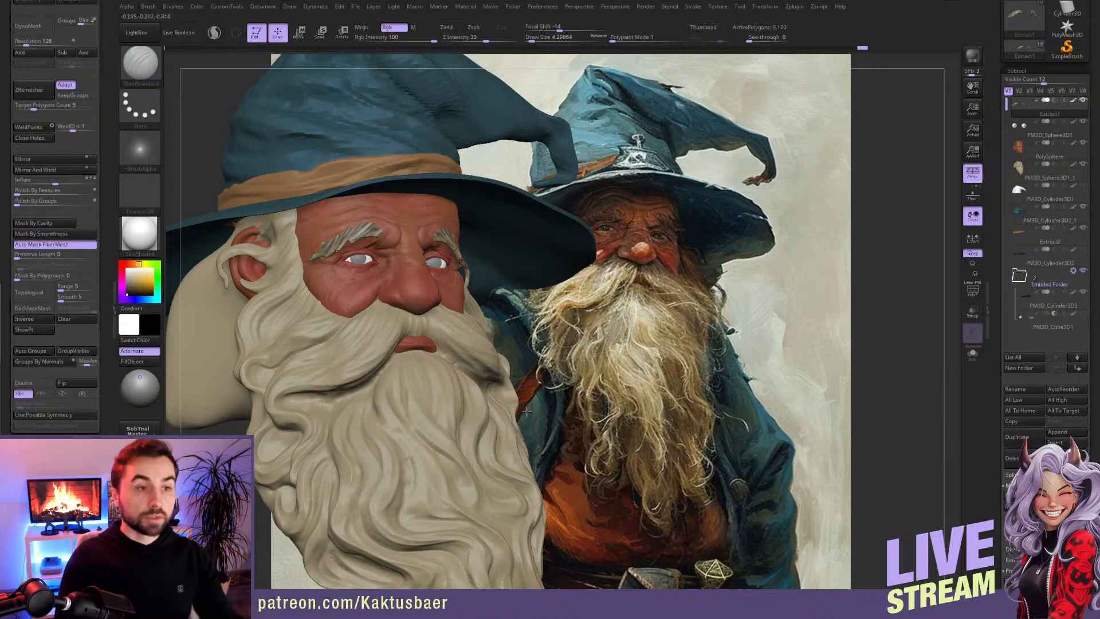
Step: Make the beard the active subtool with symmetry on, then smooth and rework the moustache strands with DamStandard at draw size about 23.3
left_click(389, 333, "alt")
key("x")
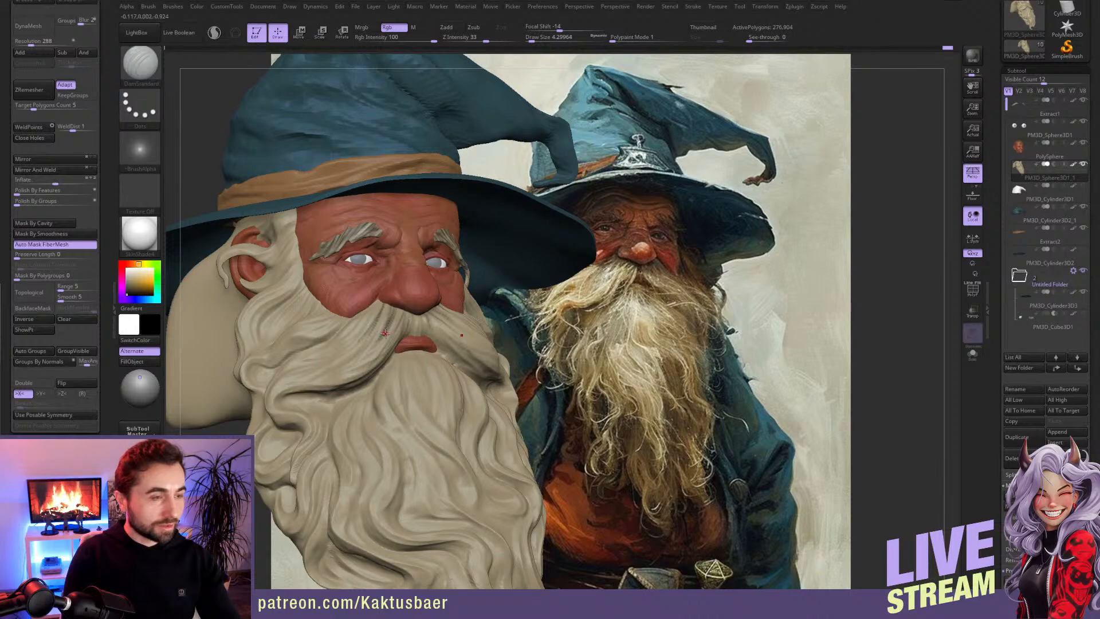
key("b")
key("c")
key("b")
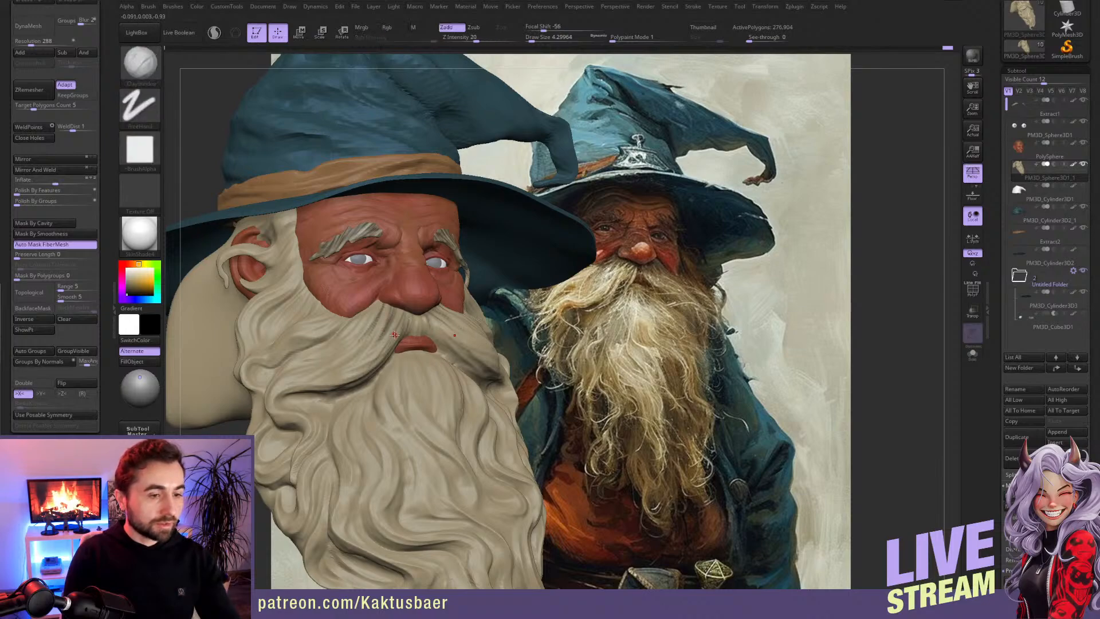
key("b")
key("d")
key("s")
key("bracketright")
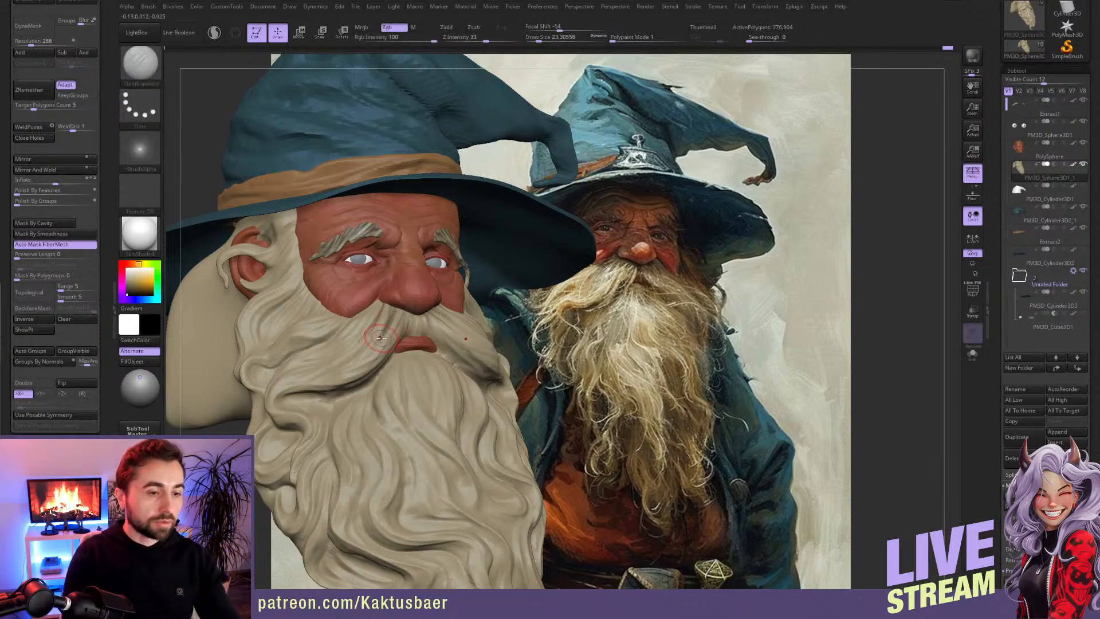
key("shift")
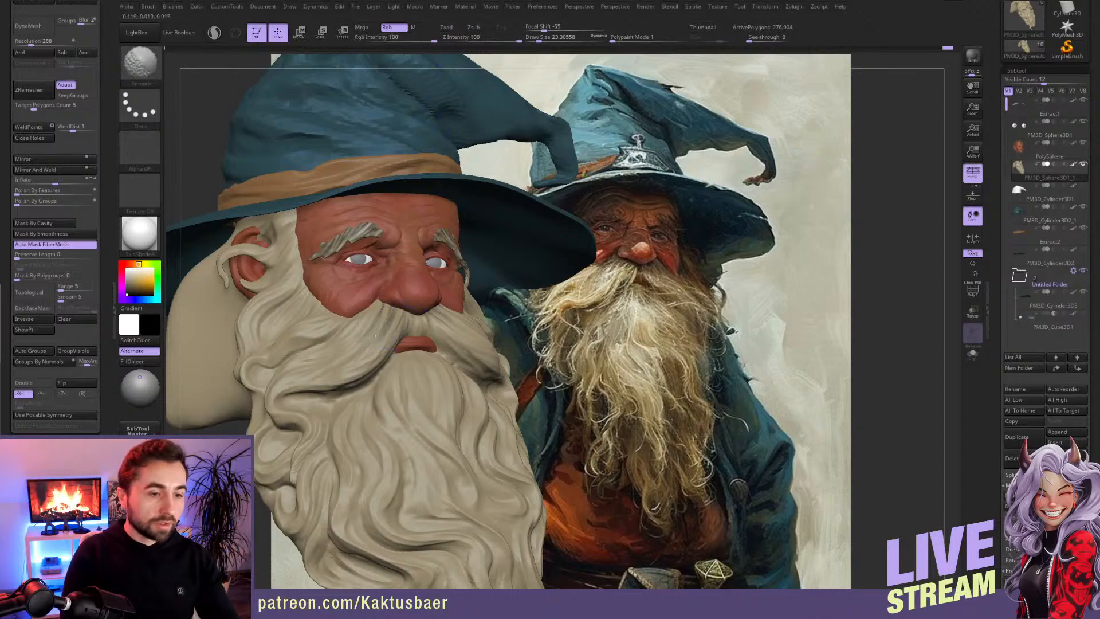
left_click_drag(377, 340, 411, 315)
left_click_drag(395, 313, 349, 346, "shift")
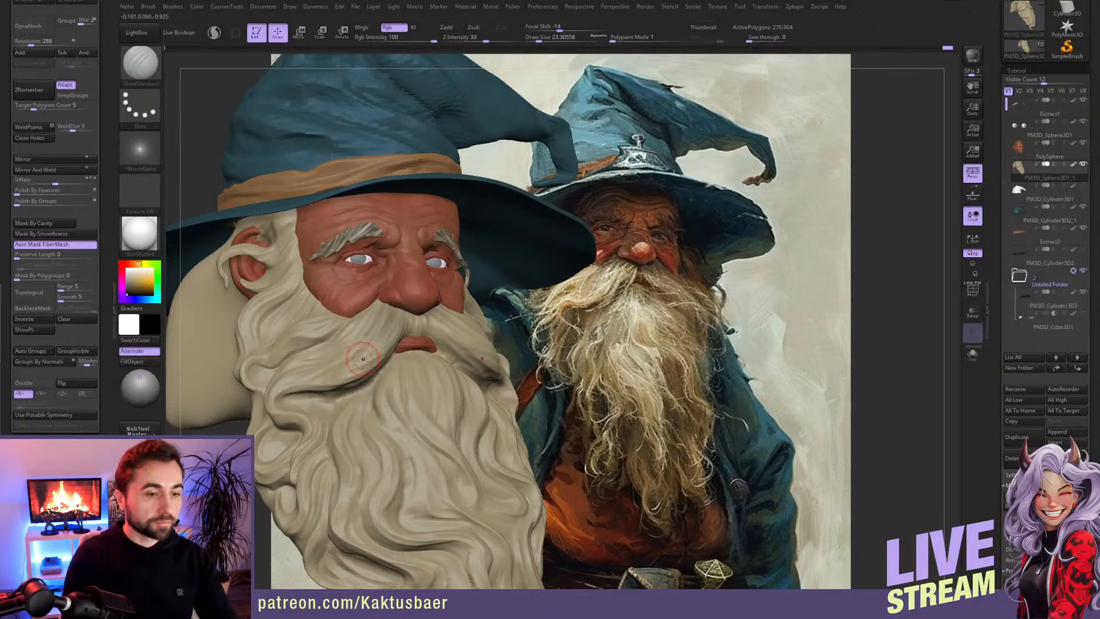
Step: Make the head the active subtool, isolate it and paint the lips in a sampled skin tone with the Standard brush
left_click(417, 343, "alt")
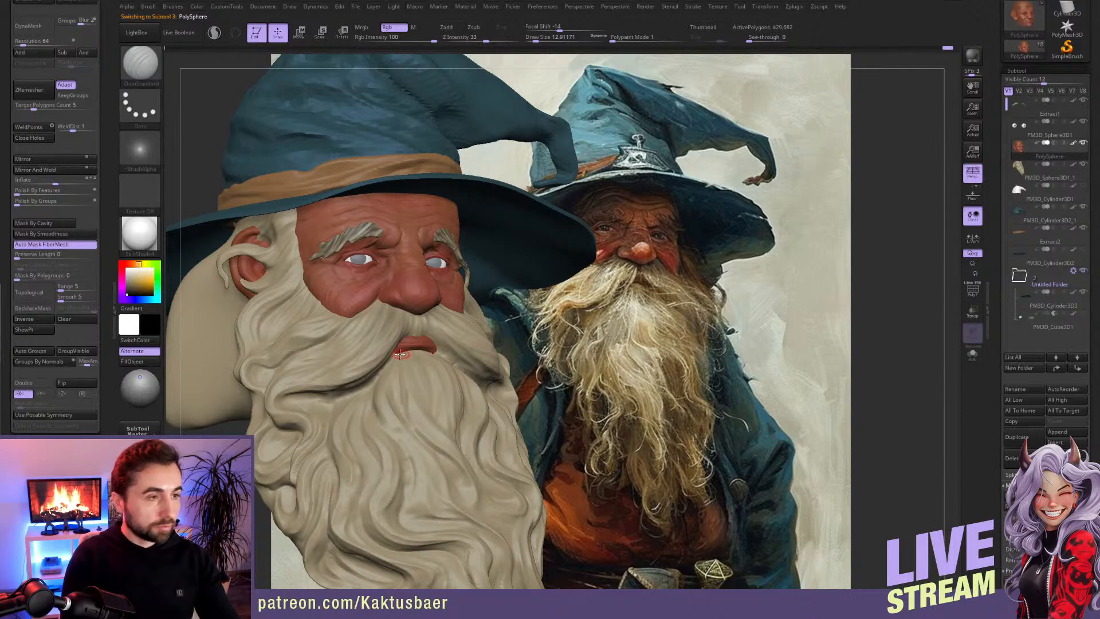
key("b")
key("s")
key("t")
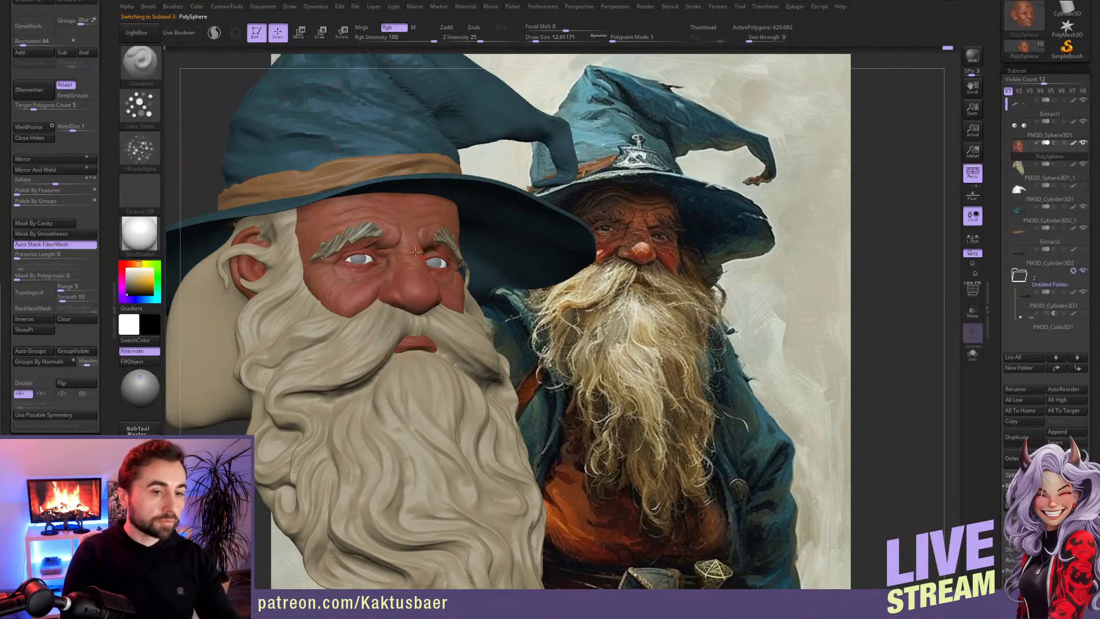
key("c")
key("alt+s")
right_click_drag(402, 349, 418, 351, "ctrl")
key("s")
left_click_drag(418, 350, 416, 350)
Step: Set the Standard colour brush to the Dots stroke with no alpha at draw size about 5.8
key("b")
key("c")
key("b")
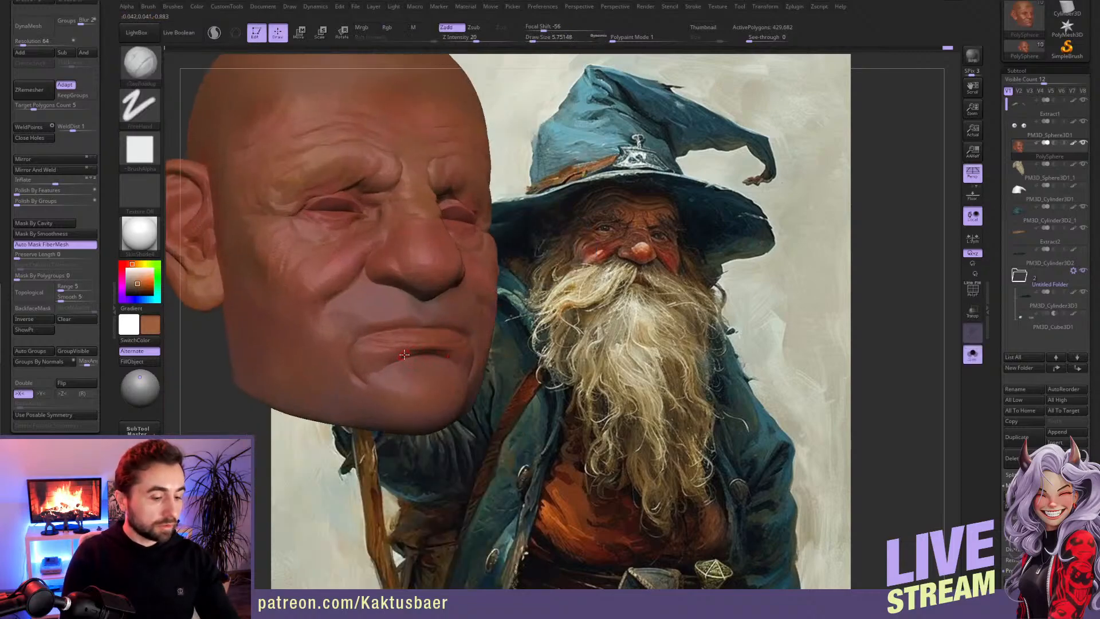
key("b")
key("s")
key("t")
left_click(149, 115)
left_click(192, 116)
left_click(144, 146)
left_click(192, 151)
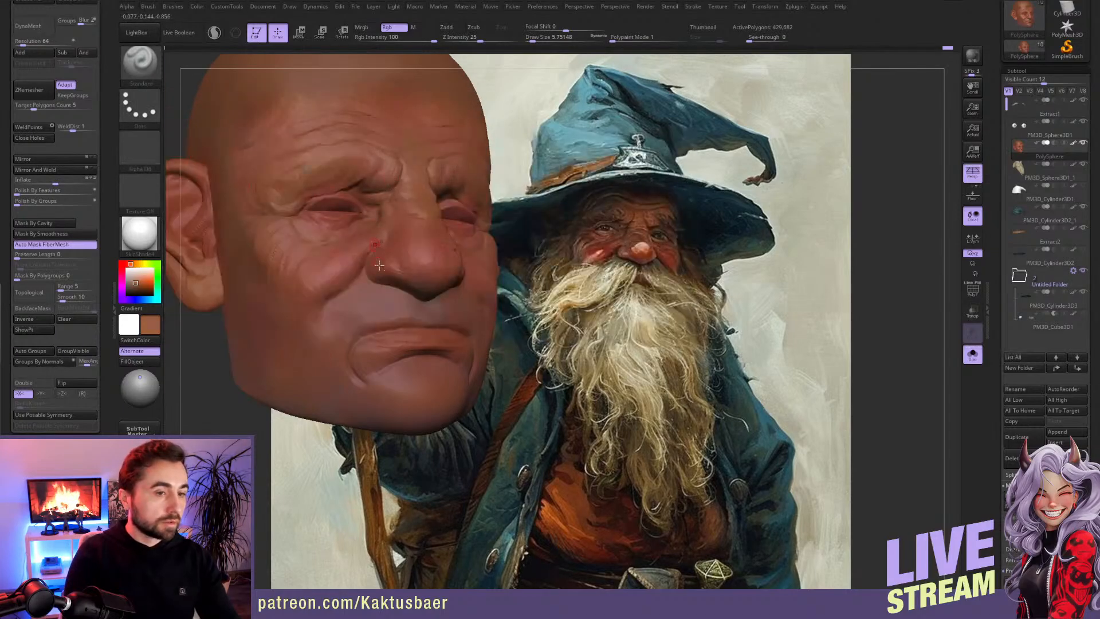
Step: Show all subtools again and paint the lower lip in a light yellowish beige, varying the draw size between about 9.4 and 17
key("alt+s")
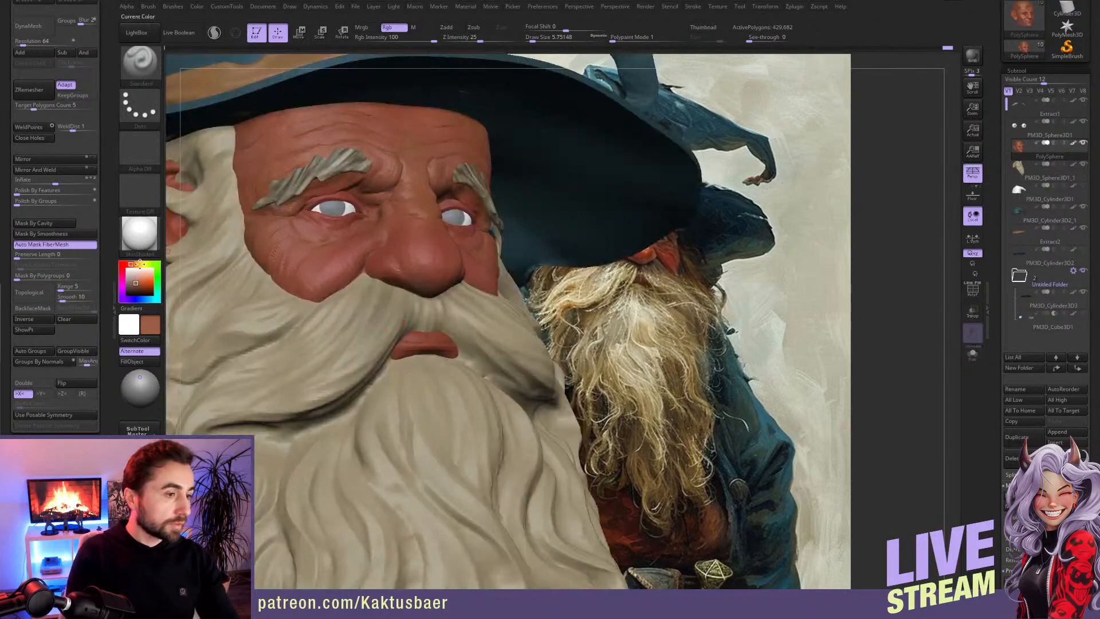
left_click(139, 264)
key("]")
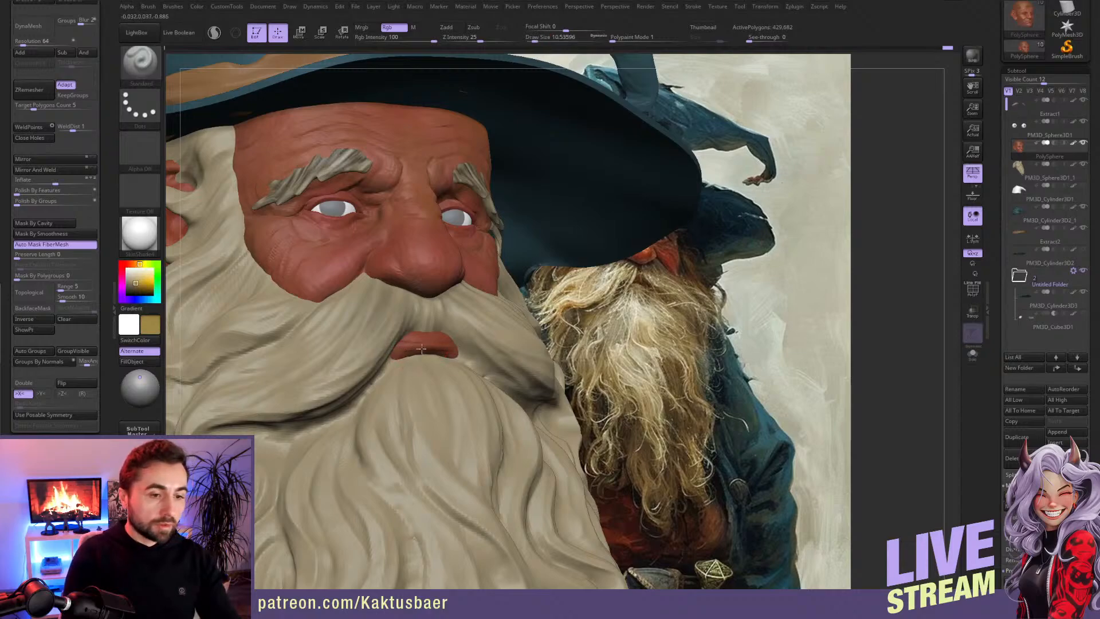
left_click(135, 277)
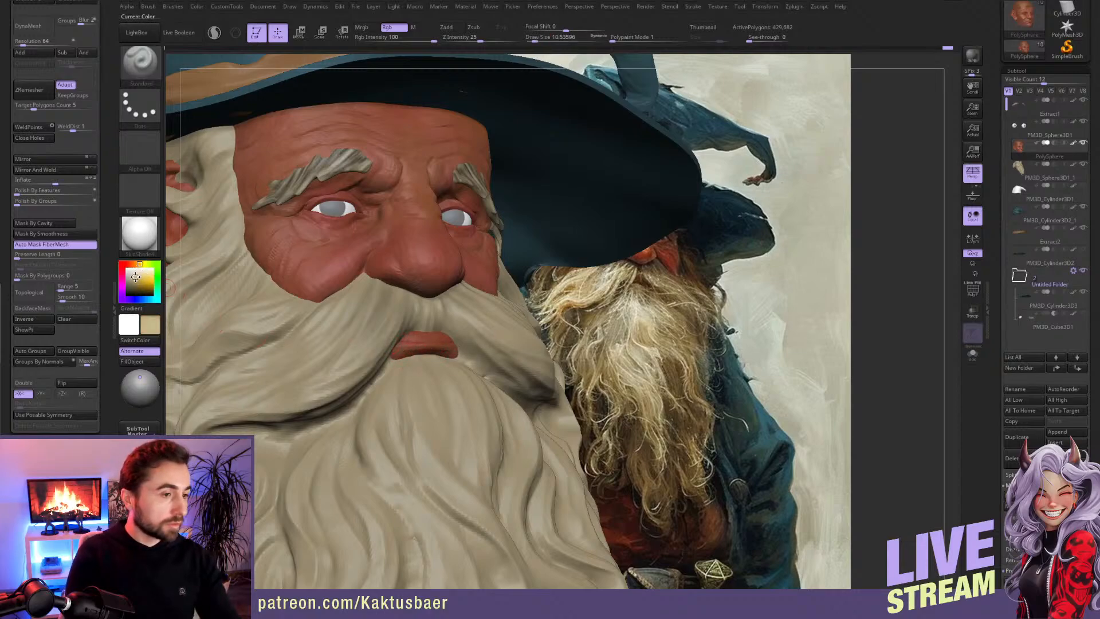
key("]")
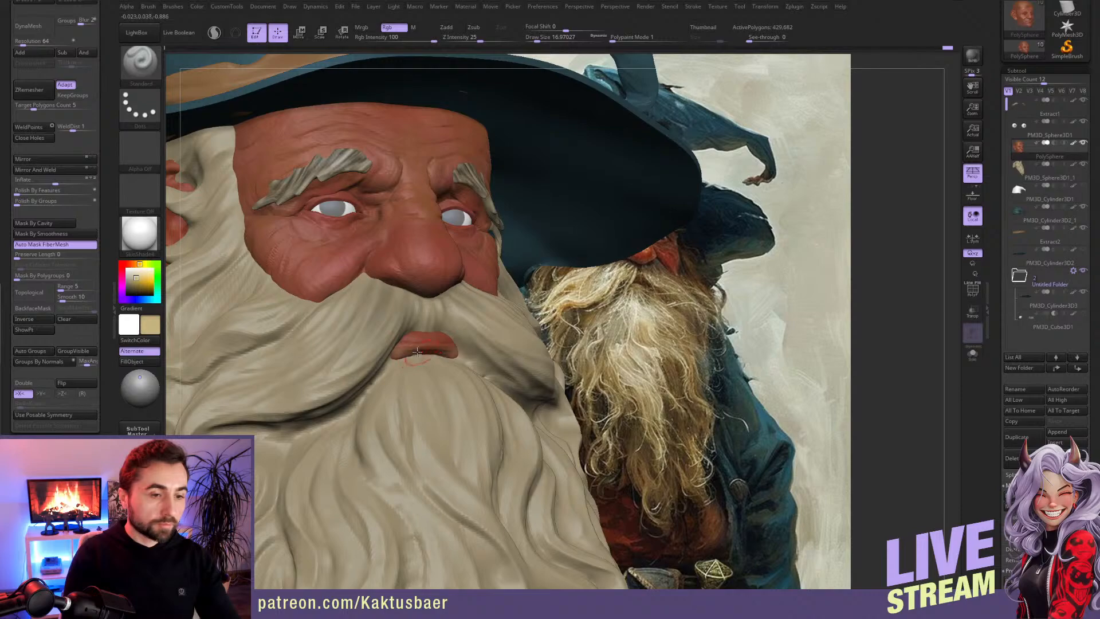
key("bracketleft")
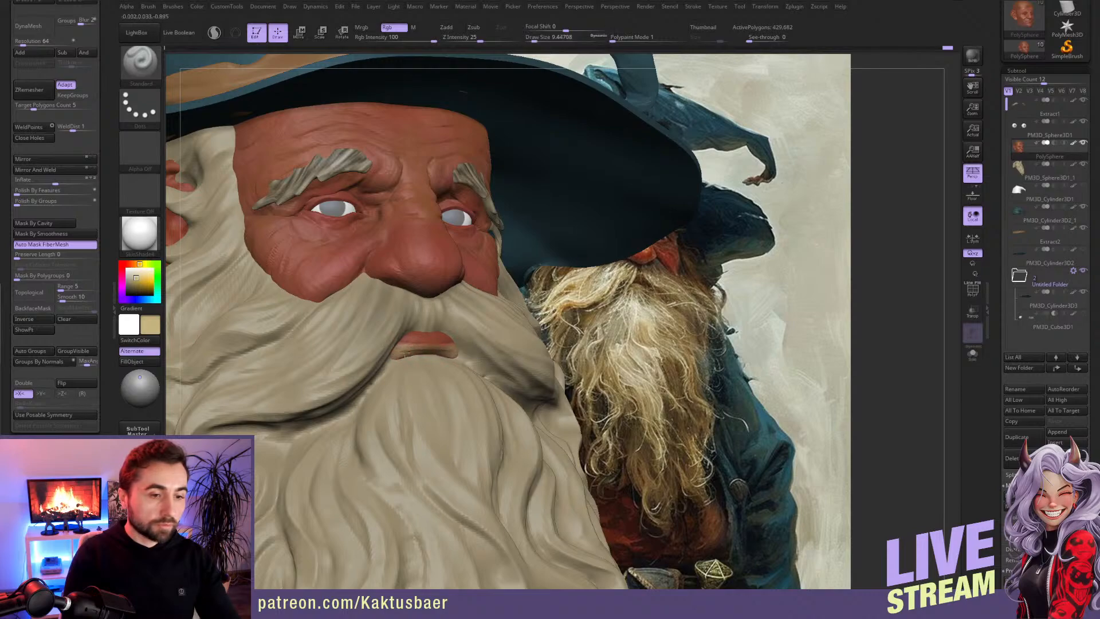
Step: Repaint the lips of the head in a reddish brown and a muted pink, then blend them with a sampled lip tone
key("c")
left_click(141, 284)
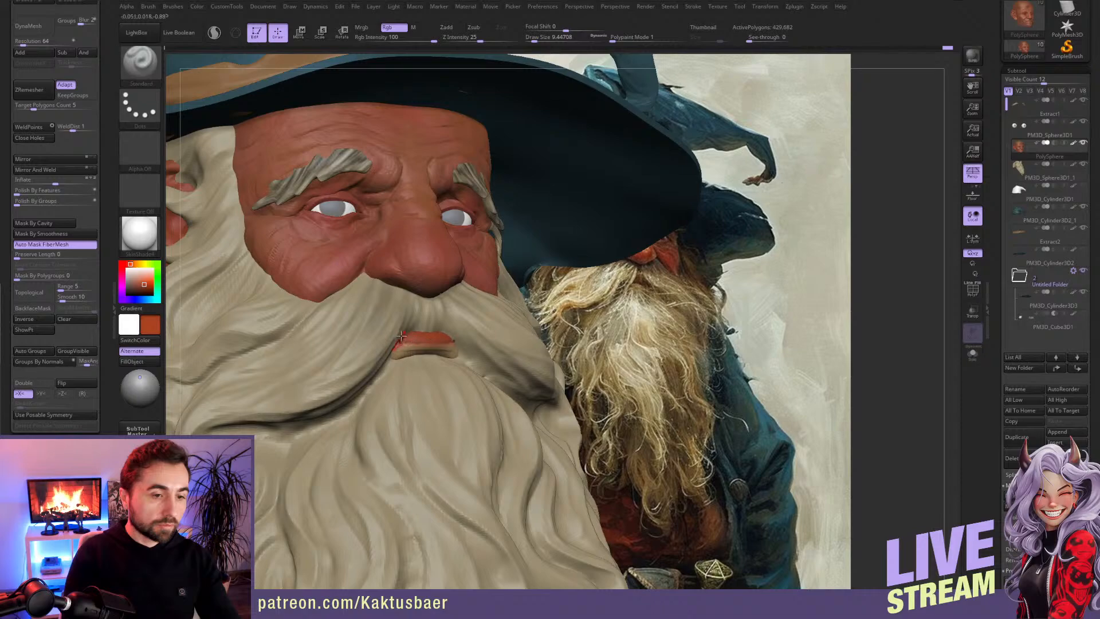
left_click_drag(134, 274, 127, 265)
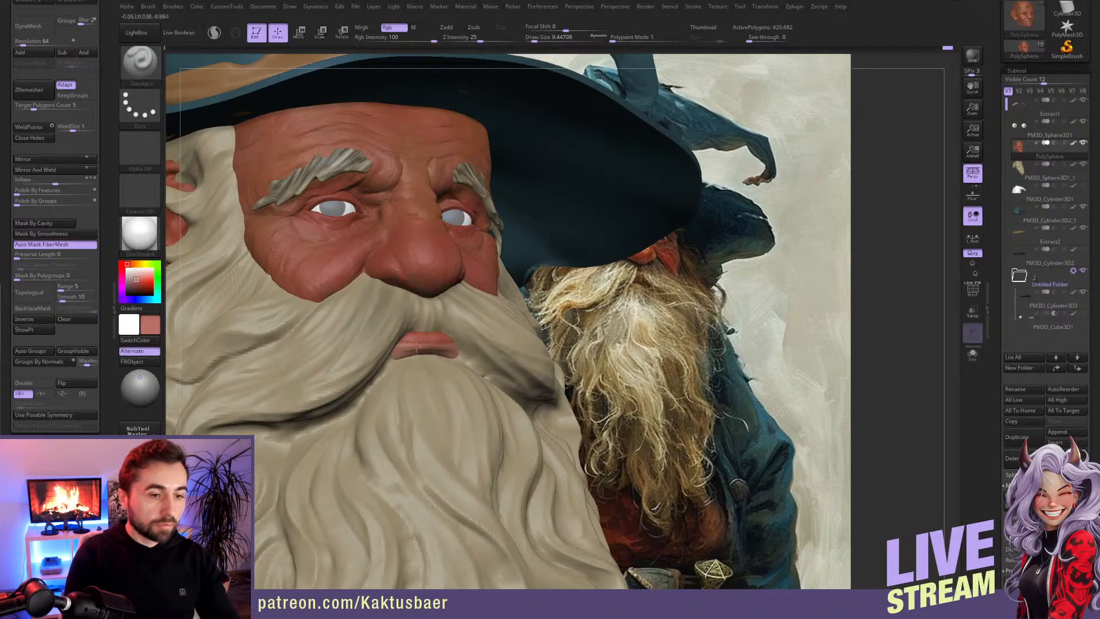
key("c")
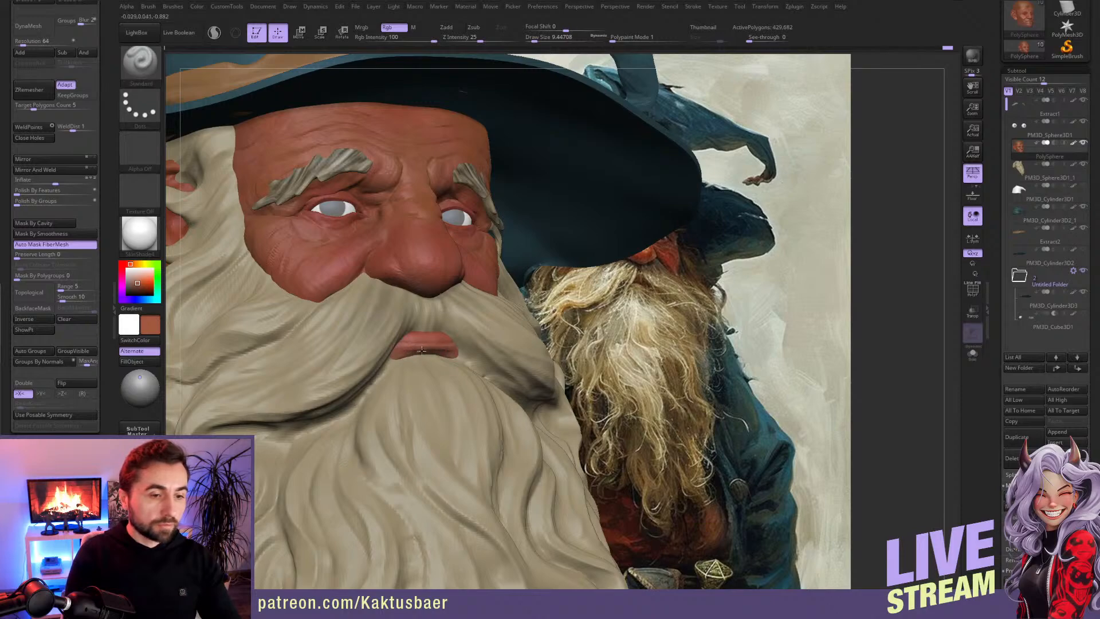
right_click_drag(415, 365, 411, 321, "ctrl")
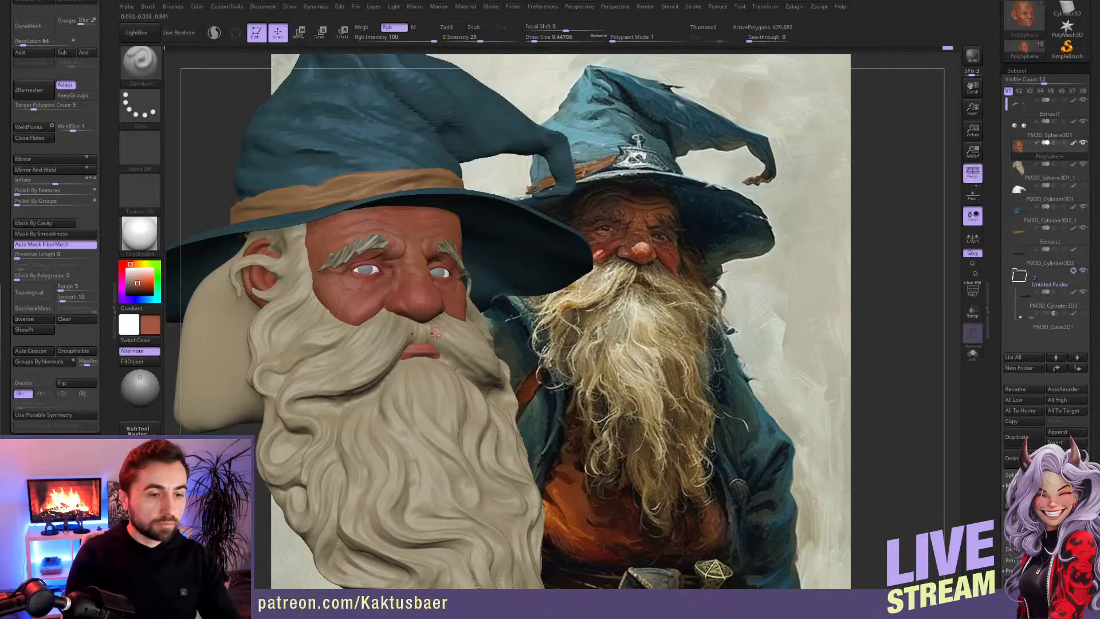
left_click(402, 337, "alt")
Step: Make the eyebrows the active subtool, smooth their strands and lower the draw size to about 5.8
left_click(373, 245, "alt")
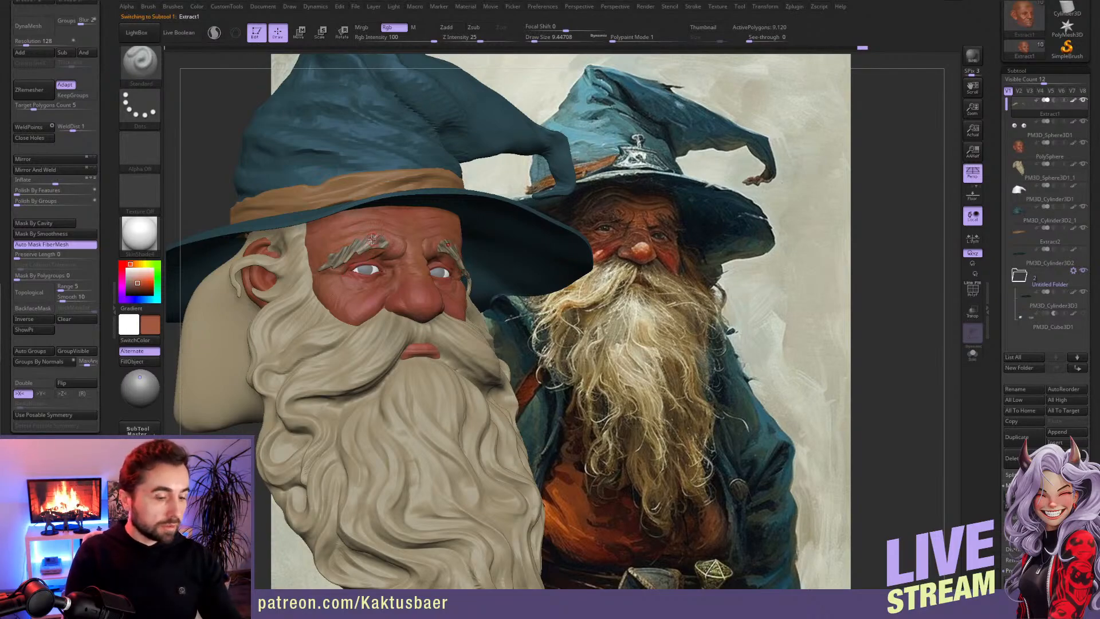
mouse_move(383, 236)
left_mouse_down("shift")
mouse_move(347, 249)
mouse_move(343, 262)
left_mouse_up("shift")
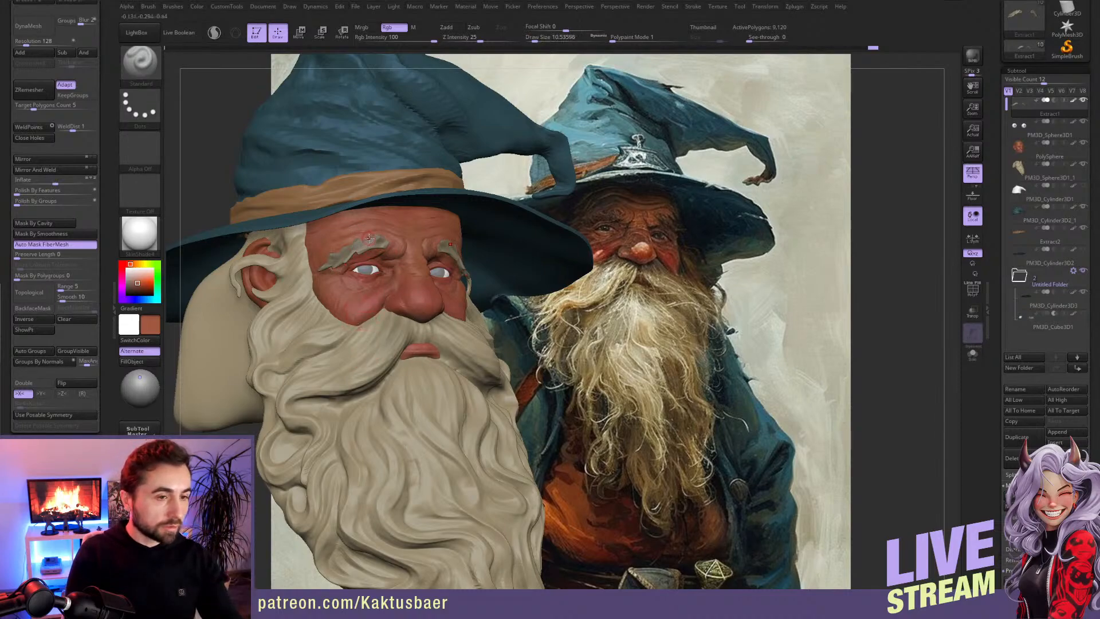
key("shift")
key("s")
left_click_drag(369, 240, 367, 239)
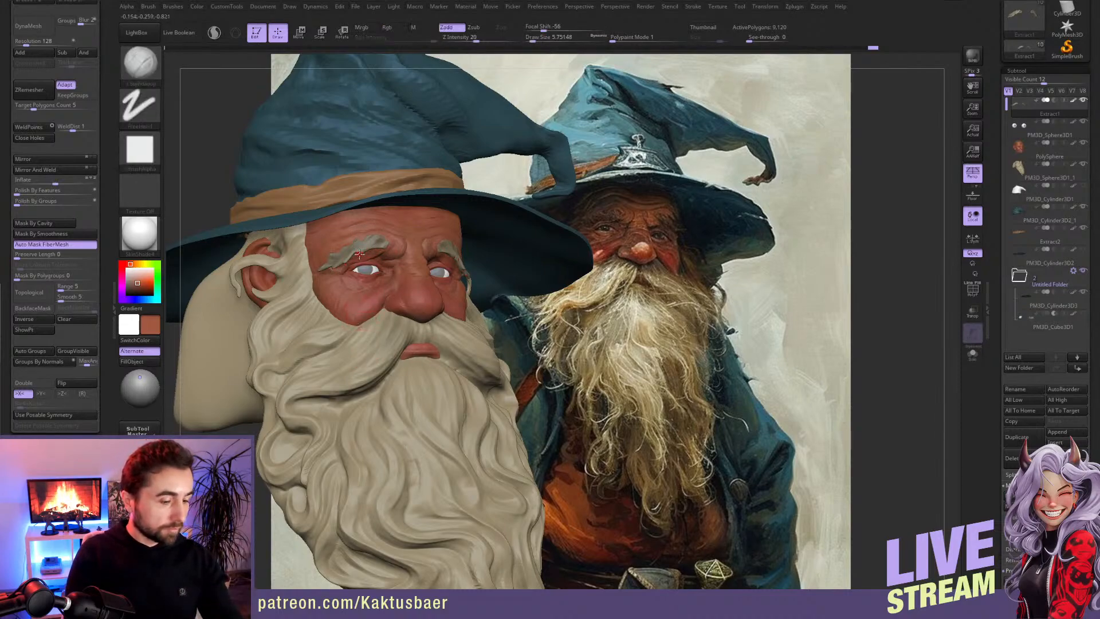
Step: Paint light beige highlights on the eyebrow strands using DamStandard in Rgb mode with sampled hair colours
key("b")
key("s")
key("t")
key("2")
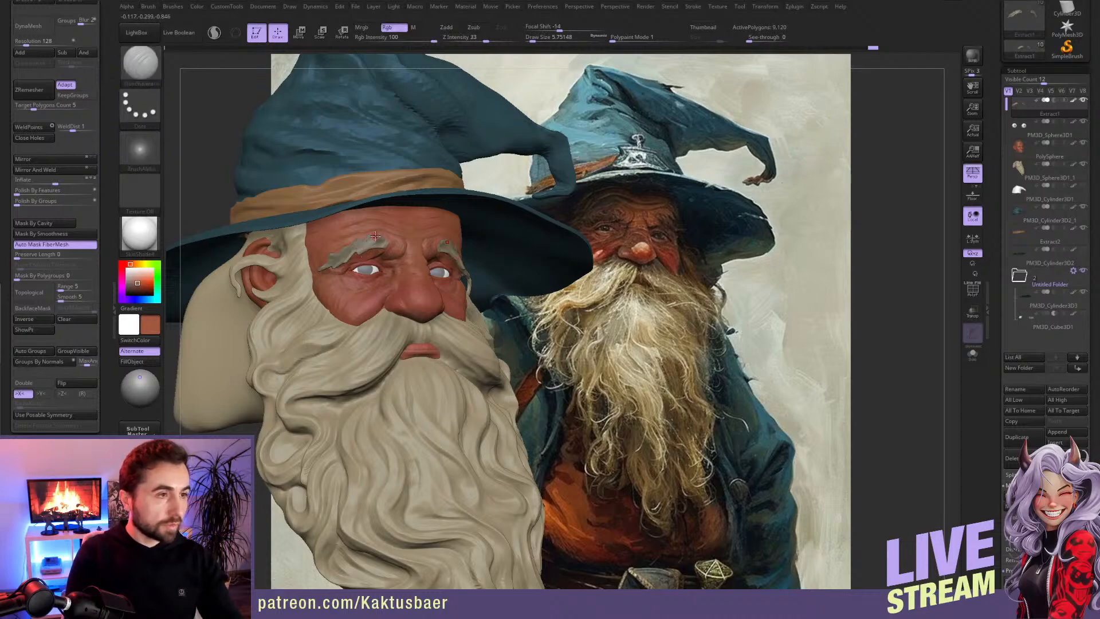
key("c")
key("c")
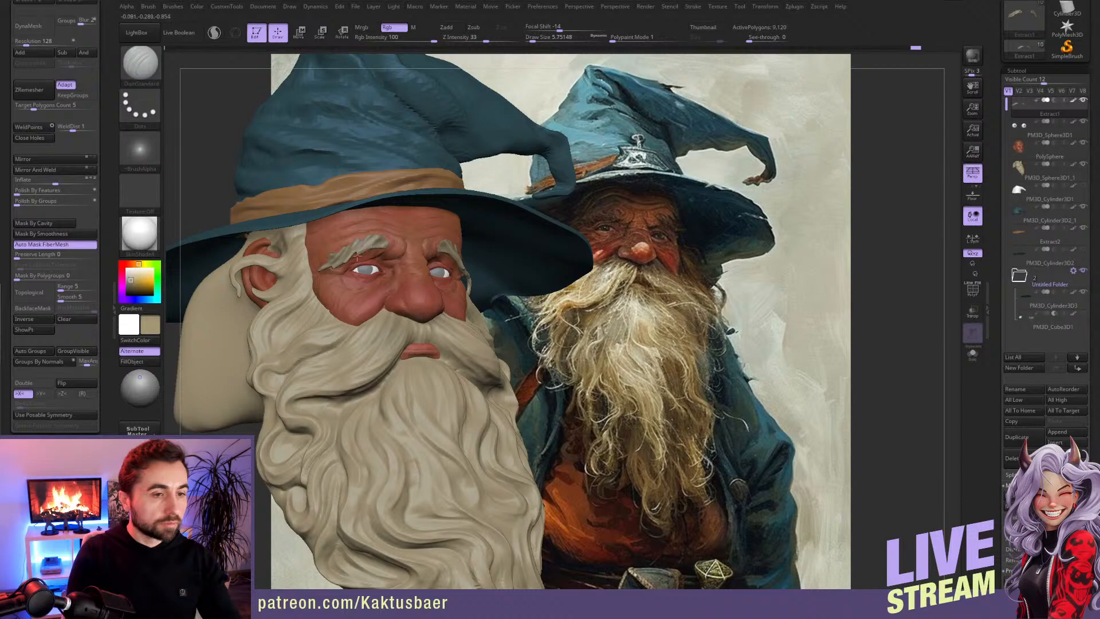
Step: Make the beard the active subtool with a darker greyish brown colour, mask it by cavity, and invert the mask twice to compare
left_click(361, 342, "alt")
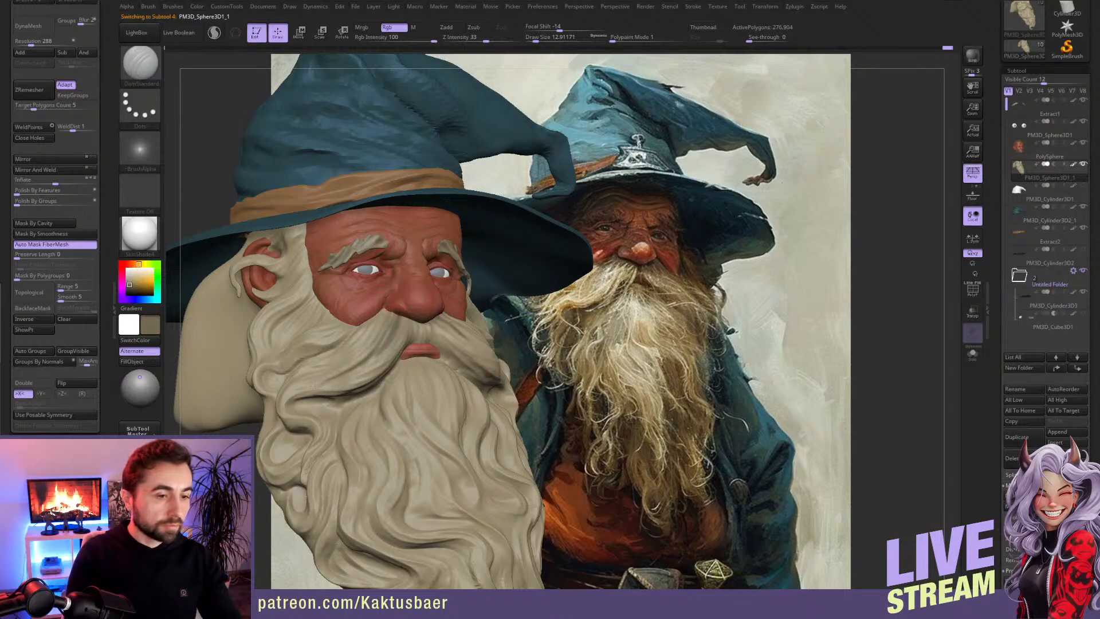
scroll(106, 187, "down", 3)
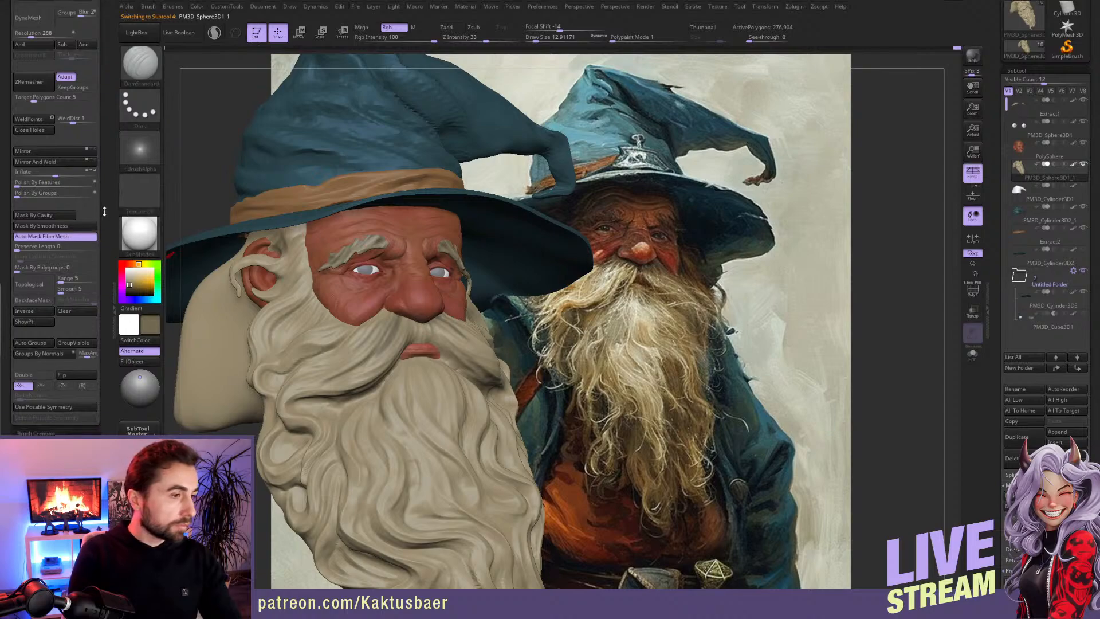
scroll(105, 187, "down", 4)
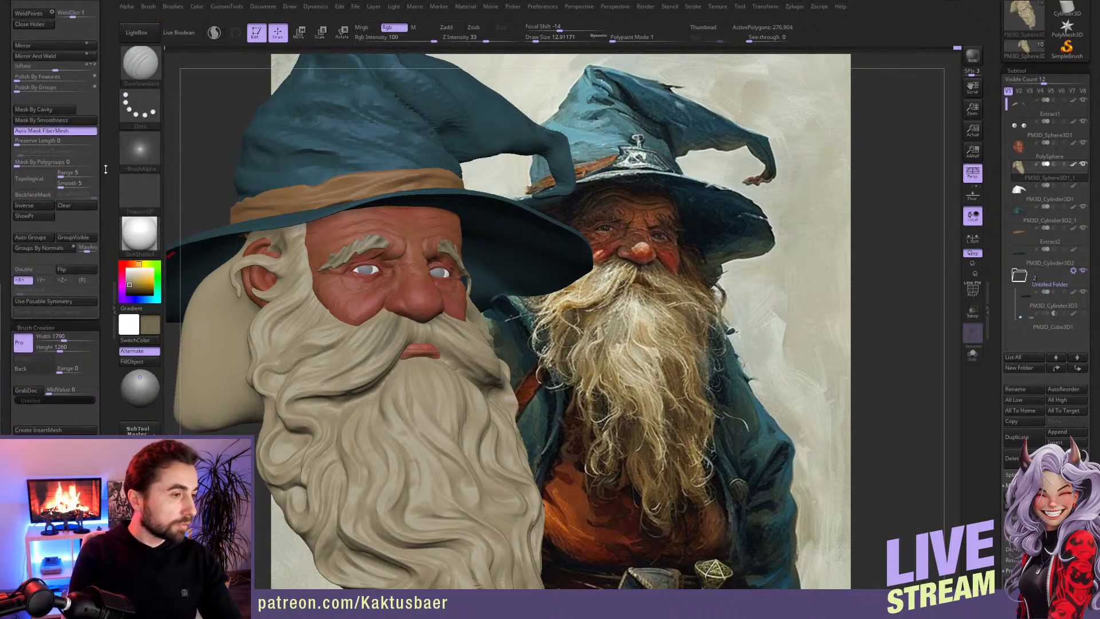
scroll(106, 165, "down", 1)
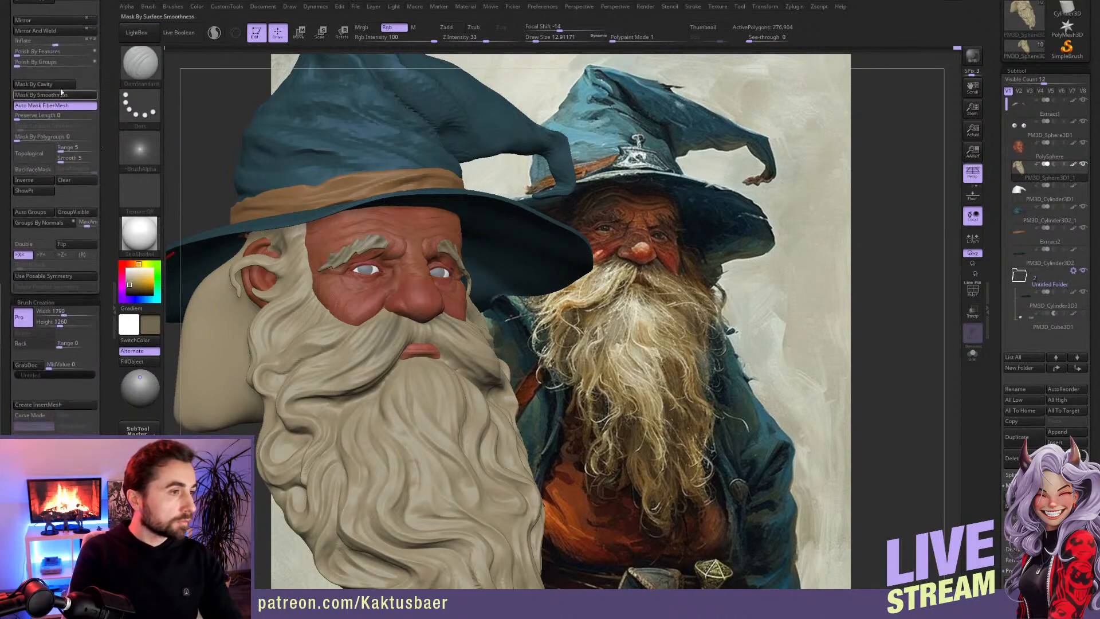
left_click(64, 85)
right_click_drag(398, 371, 431, 315, "alt")
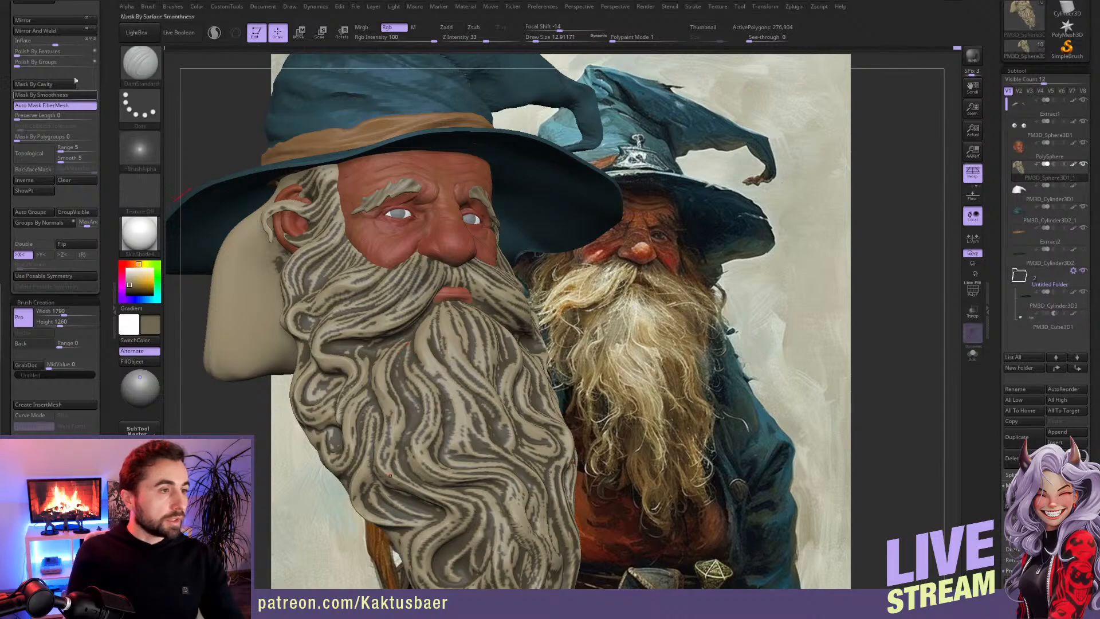
left_click(241, 413, "ctrl")
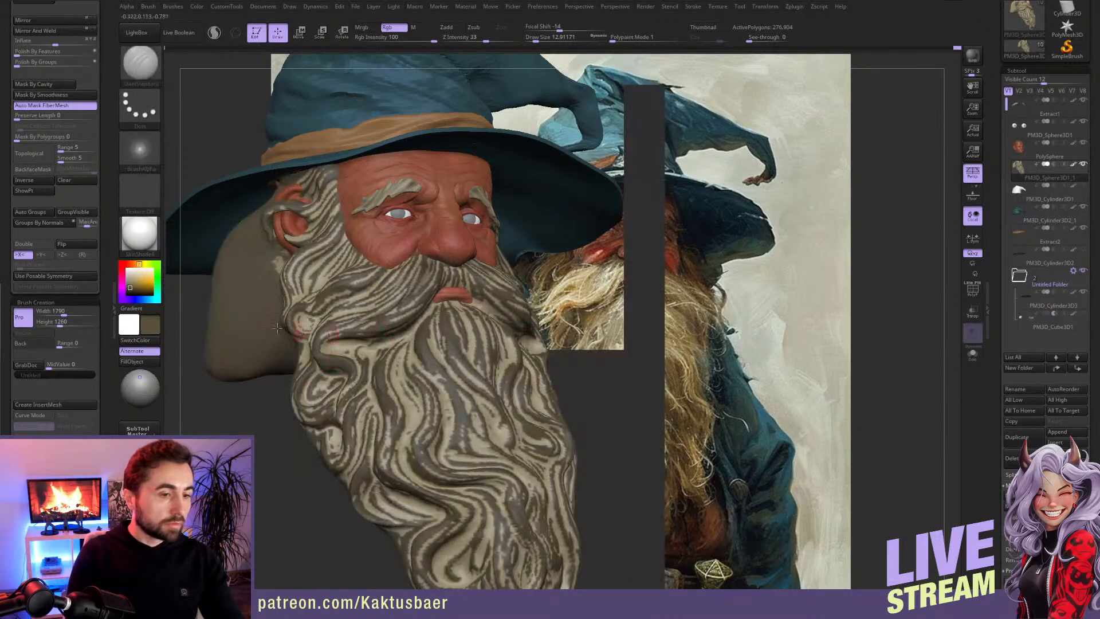
left_click_drag(230, 404, 239, 423, "ctrl")
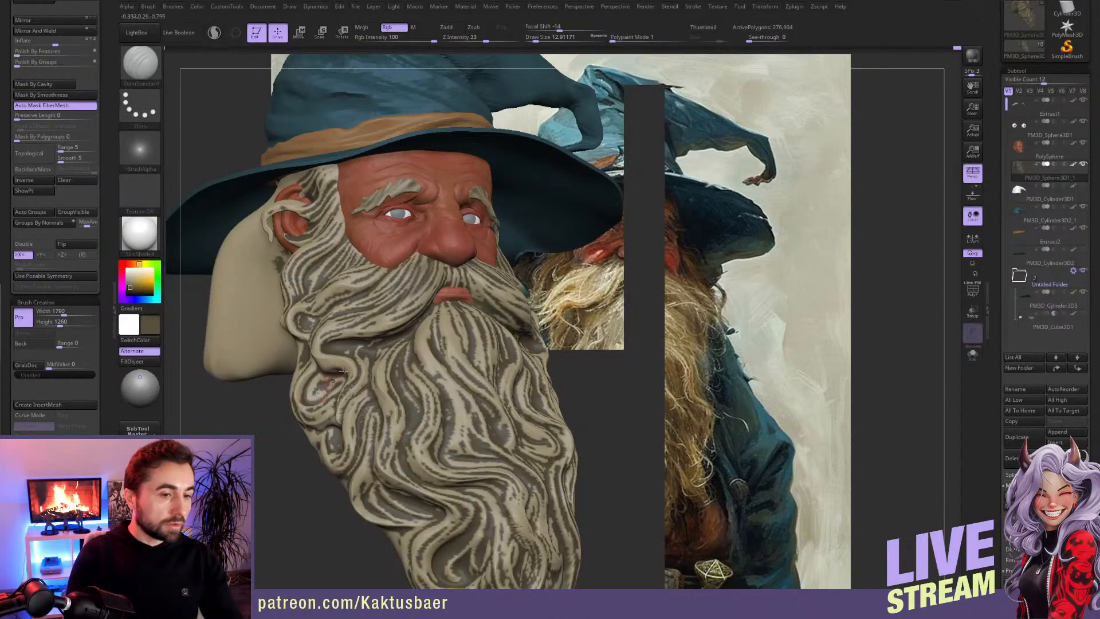
Step: Paint the whole beard, sideburn and moustache in dark greyish brown through the cavity mask, then clear the mask
mouse_move(341, 333)
left_mouse_down("shift")
mouse_move(435, 309)
mouse_move(395, 350)
mouse_move(313, 201)
left_mouse_up("shift")
mouse_move(294, 252)
left_mouse_down("shift")
mouse_move(356, 395)
mouse_move(424, 481)
mouse_move(492, 339)
mouse_move(498, 550)
left_mouse_up("shift")
mouse_move(335, 458)
left_mouse_down("shift")
mouse_move(314, 398)
mouse_move(338, 375)
left_mouse_up("shift")
right_click_drag(401, 451, 390, 333, "alt")
mouse_move(464, 379)
left_mouse_down("shift")
mouse_move(507, 492)
mouse_move(433, 417)
left_mouse_up("shift")
left_click_drag(560, 406, 558, 467, "shift")
right_click_drag(426, 206, 475, 327, "alt")
Step: Choose a light grey hair colour, reduce the draw size to about 5 and paint highlights on the moustache strands
key("s")
left_click_drag(460, 295, 449, 295)
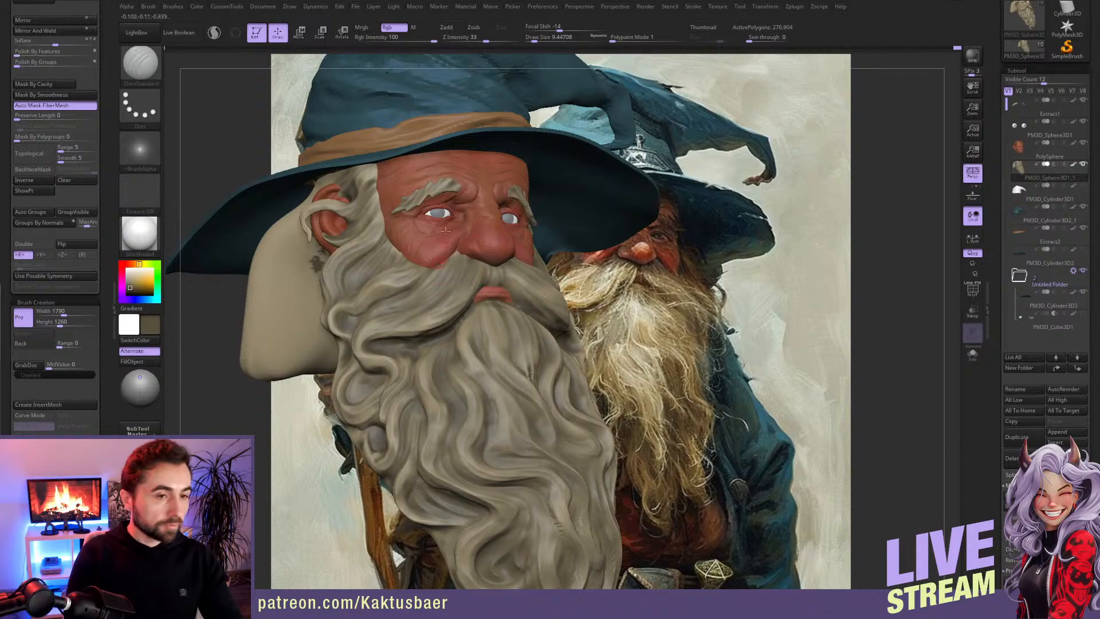
key("c")
key("s")
left_click_drag(439, 280, 421, 271)
key("c")
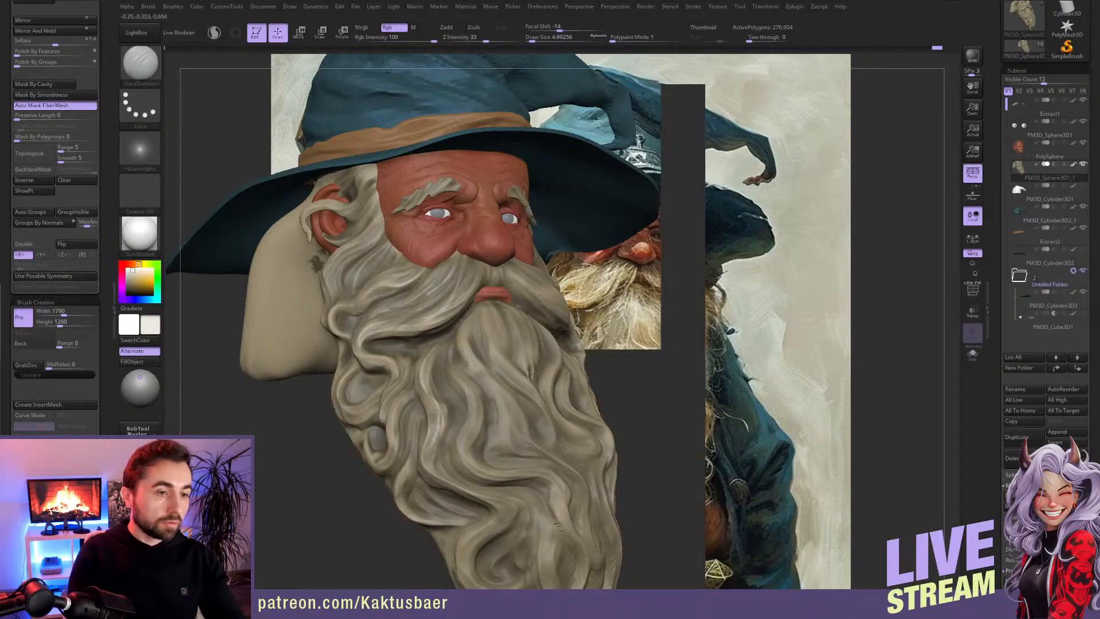
Step: Paint light grey highlights along the sideburn and the wavy strands on the side of the beard
right_click_drag(376, 231, 385, 233, "alt")
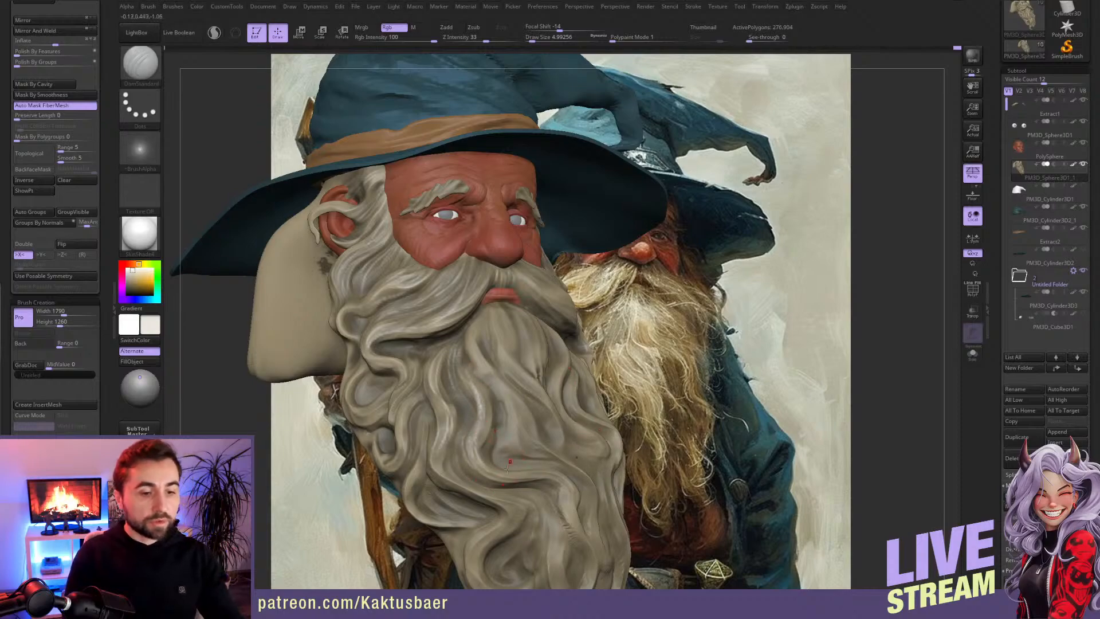
right_click_drag(491, 427, 497, 371, "alt")
left_click_drag(379, 281, 417, 306)
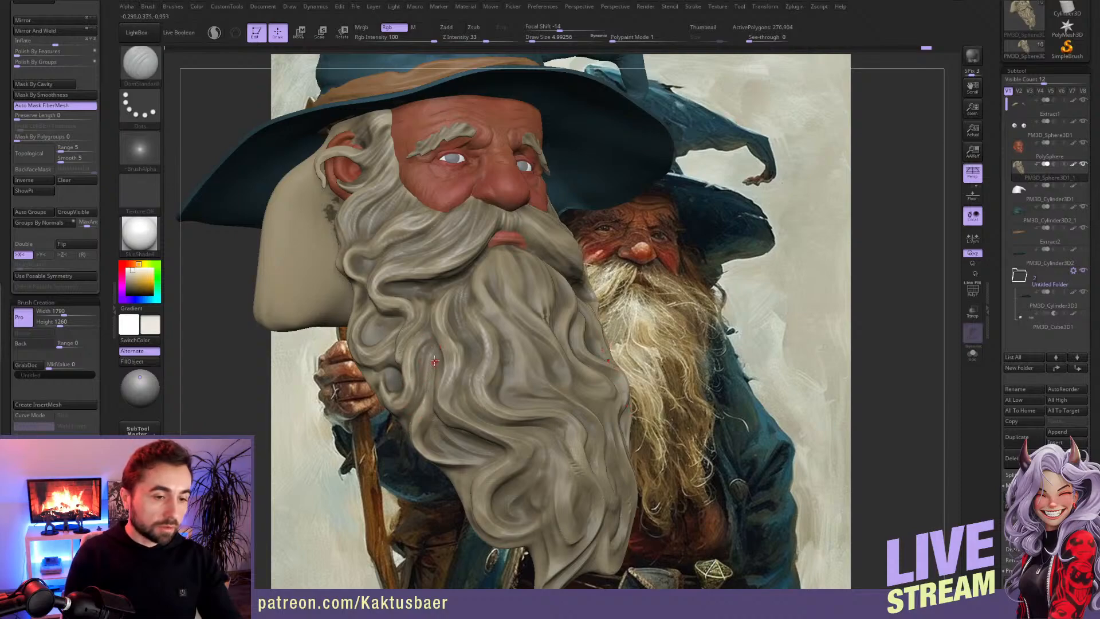
left_click_drag(467, 437, 429, 420)
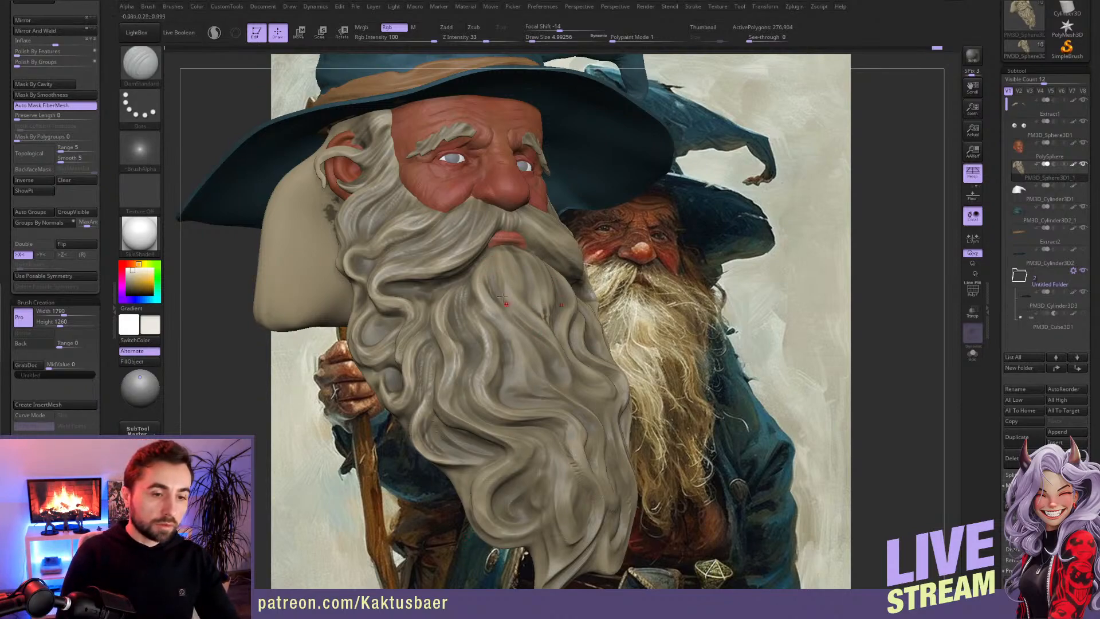
Step: Turn symmetry off and paint light grey highlights on the individual waves in the middle and lower beard
key("x")
right_click_drag(534, 347, 510, 341)
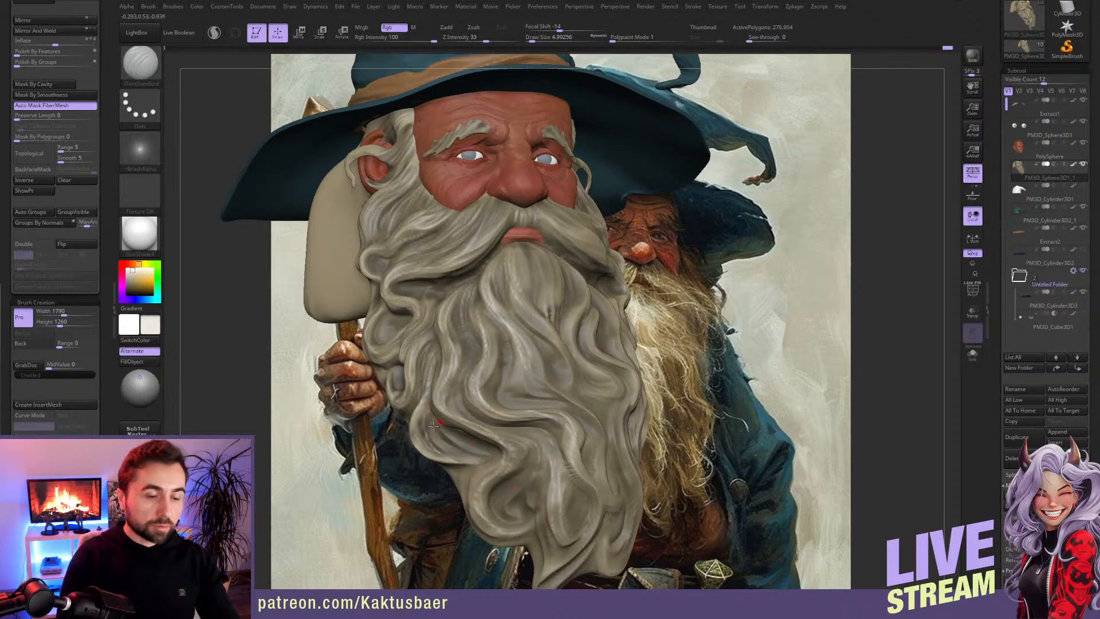
right_click_drag(512, 427, 435, 261)
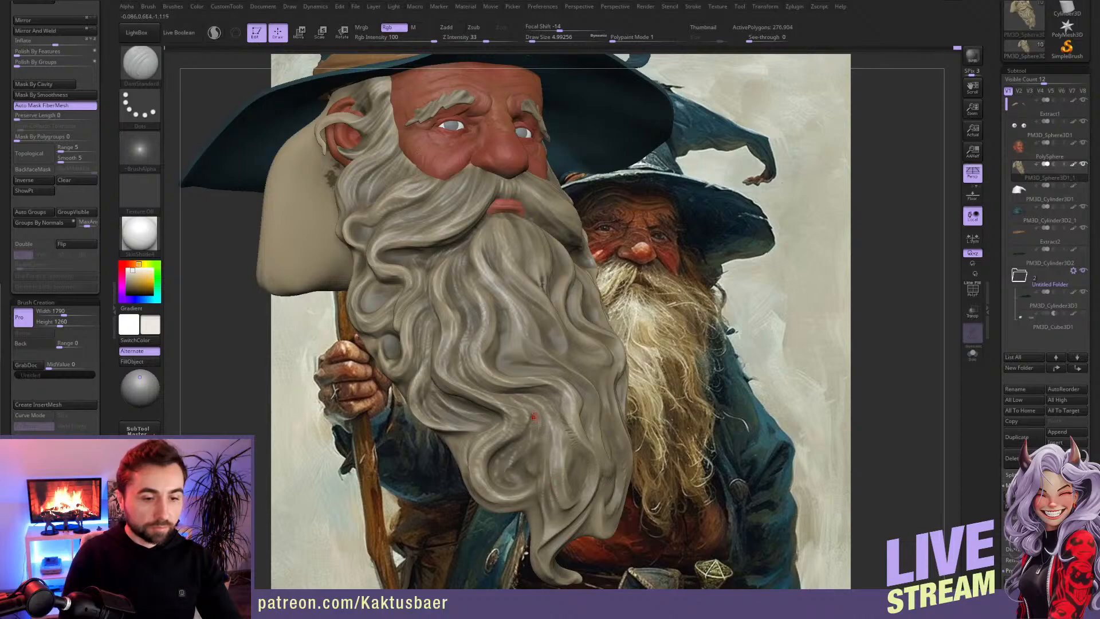
right_click_drag(538, 385, 559, 369)
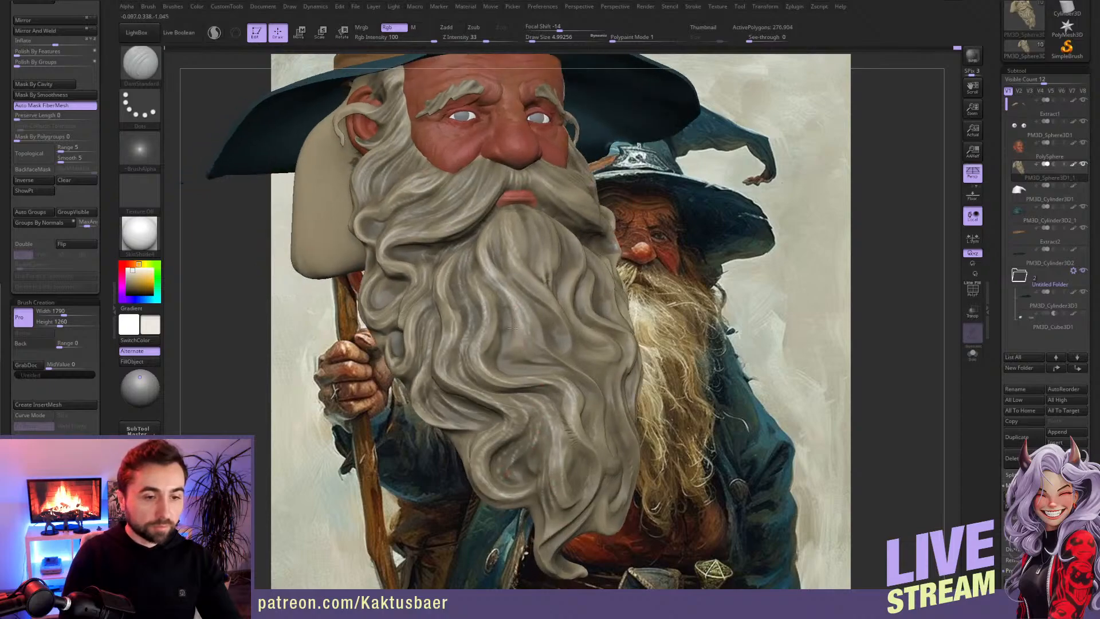
mouse_move(526, 330)
left_mouse_down()
mouse_move(557, 353)
mouse_move(580, 454)
left_mouse_up()
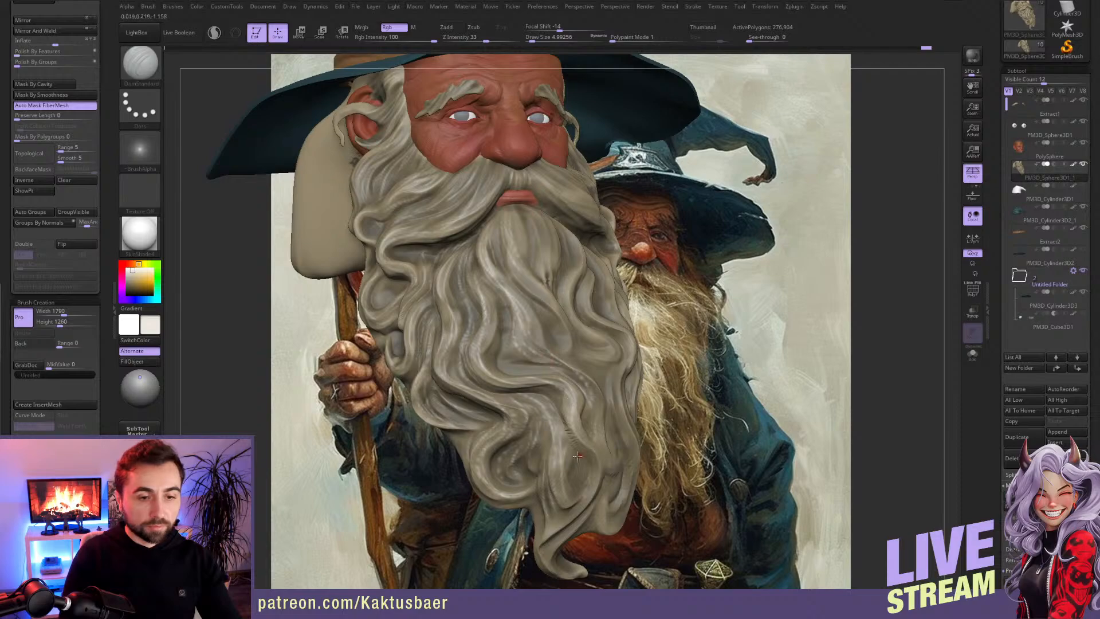
Step: Highlight the strands below the lip, through the beard's centre and down to its tip in light grey
right_click_drag(584, 402, 541, 267)
left_click_drag(541, 194, 526, 262)
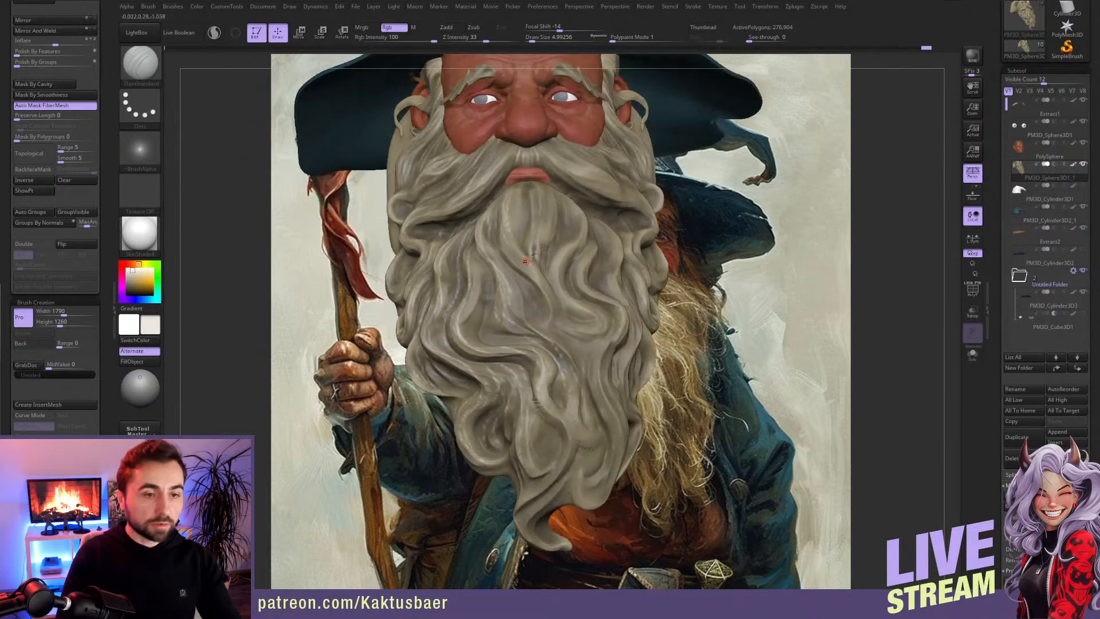
left_click_drag(534, 184, 530, 258)
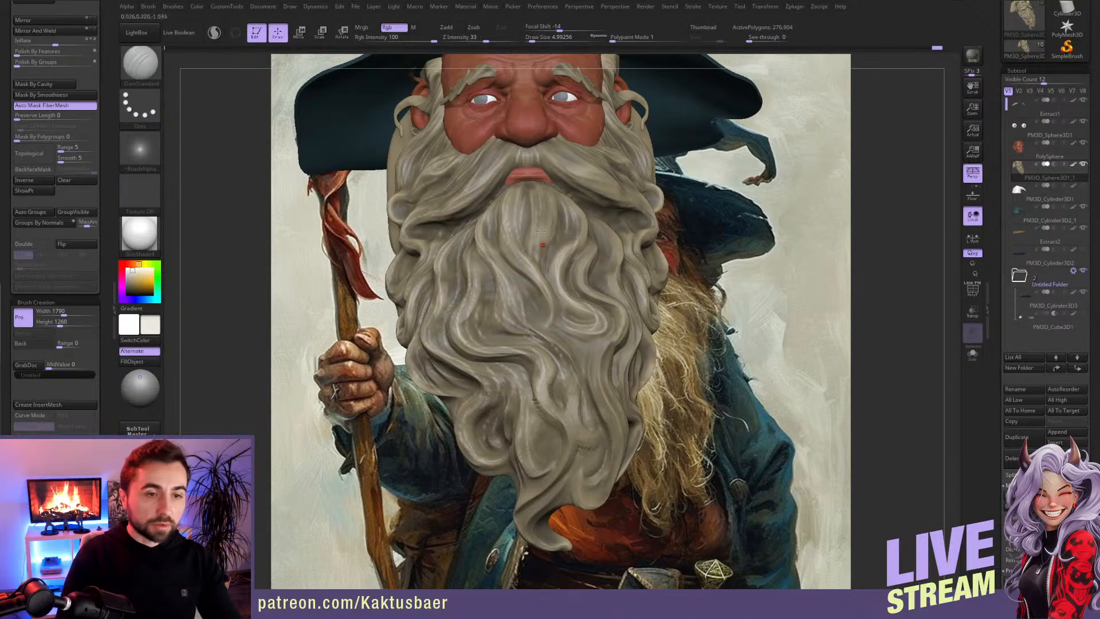
right_click_drag(545, 245, 494, 234)
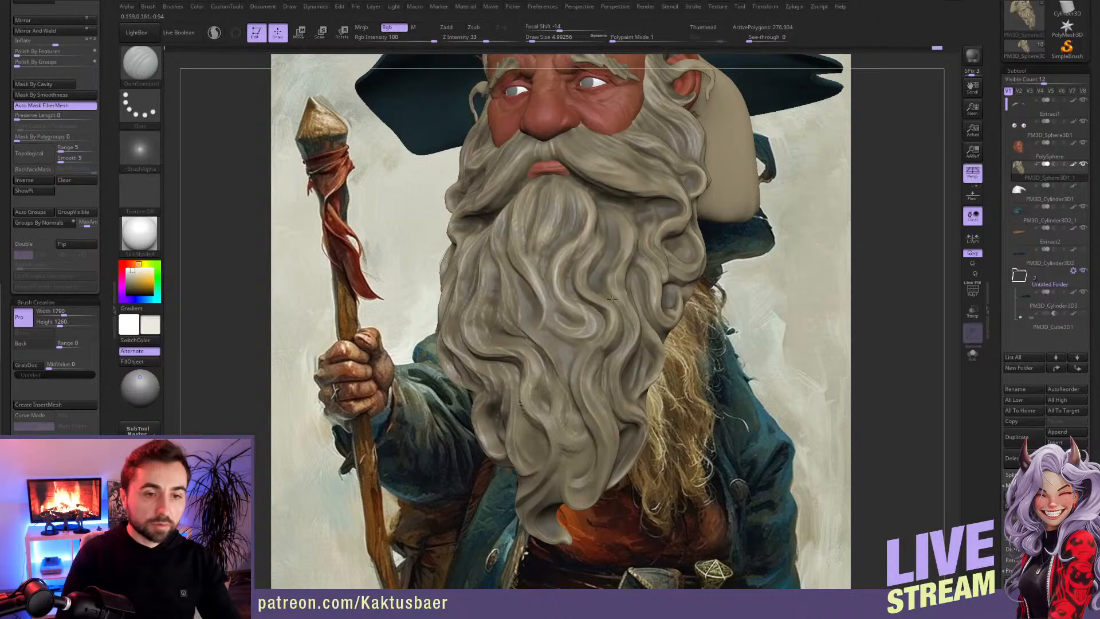
right_click_drag(587, 359, 555, 342)
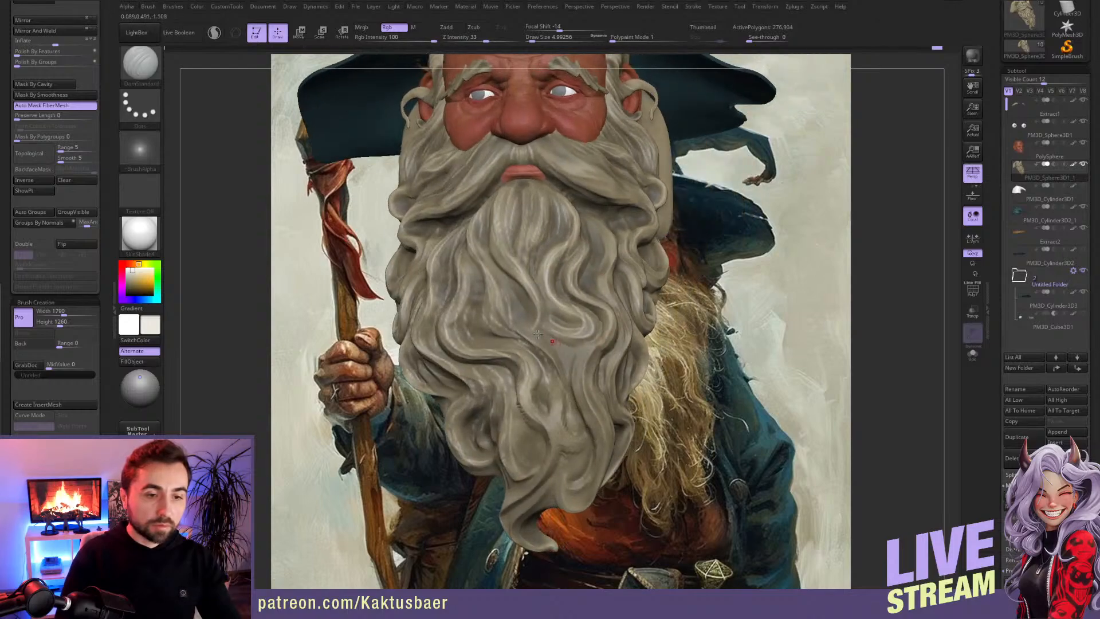
mouse_move(534, 431)
right_mouse_down()
mouse_move(547, 401)
mouse_move(541, 459)
right_mouse_up()
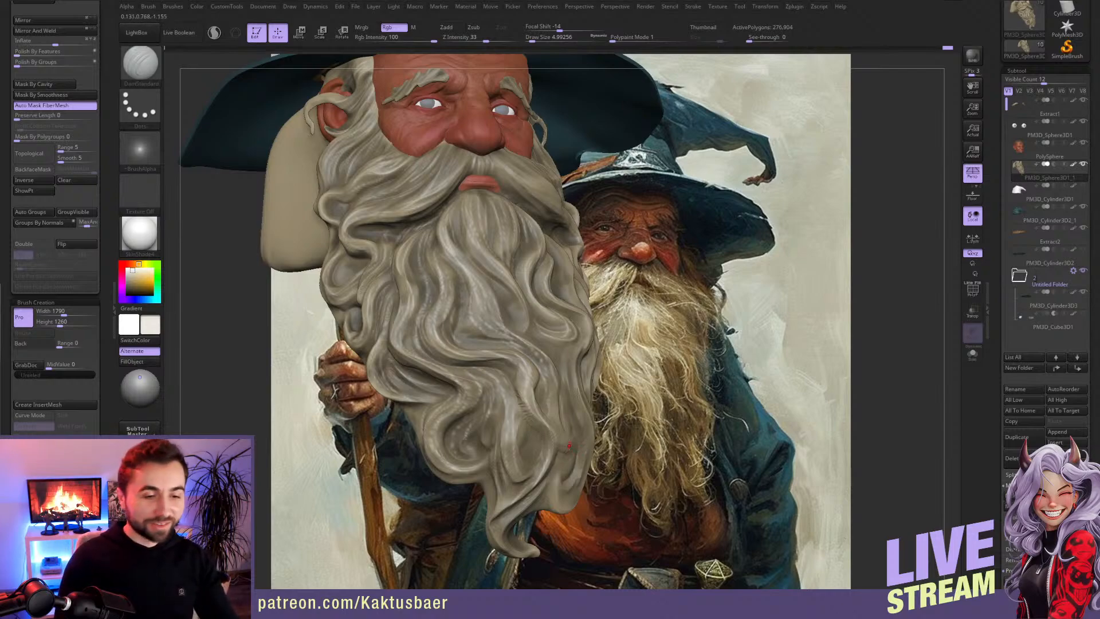
Step: Undo the last stroke on the lower curl and highlight the lower side strands at draw size about 7.5
mouse_move(464, 425)
left_mouse_down("shift")
mouse_move(473, 413)
mouse_move(461, 454)
left_mouse_up("shift")
key("ctrl+z")
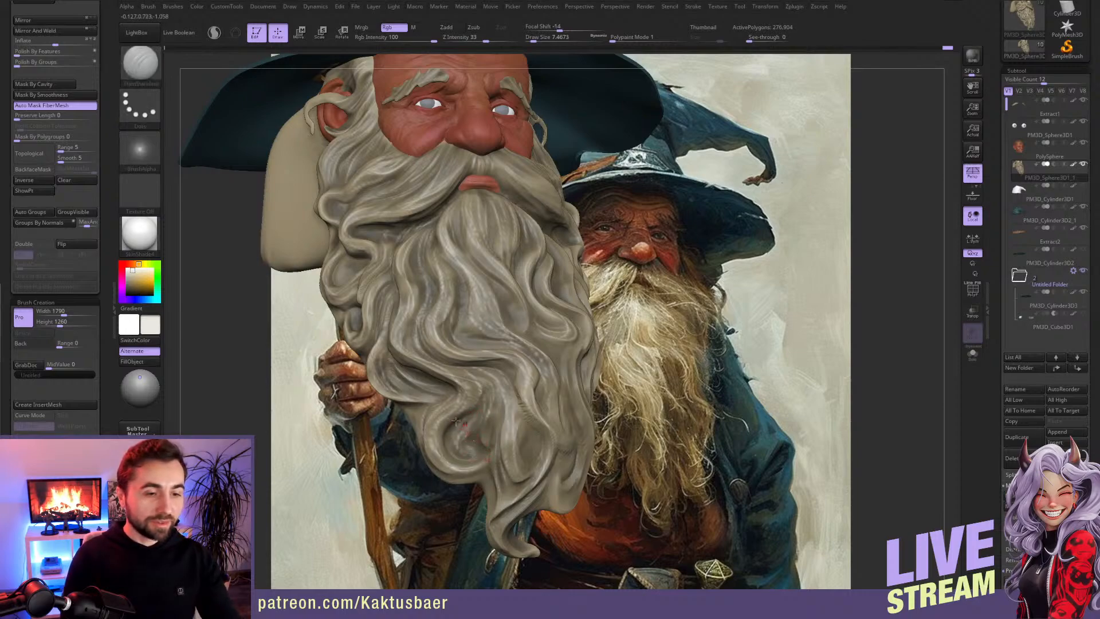
left_click_drag(393, 363, 425, 392)
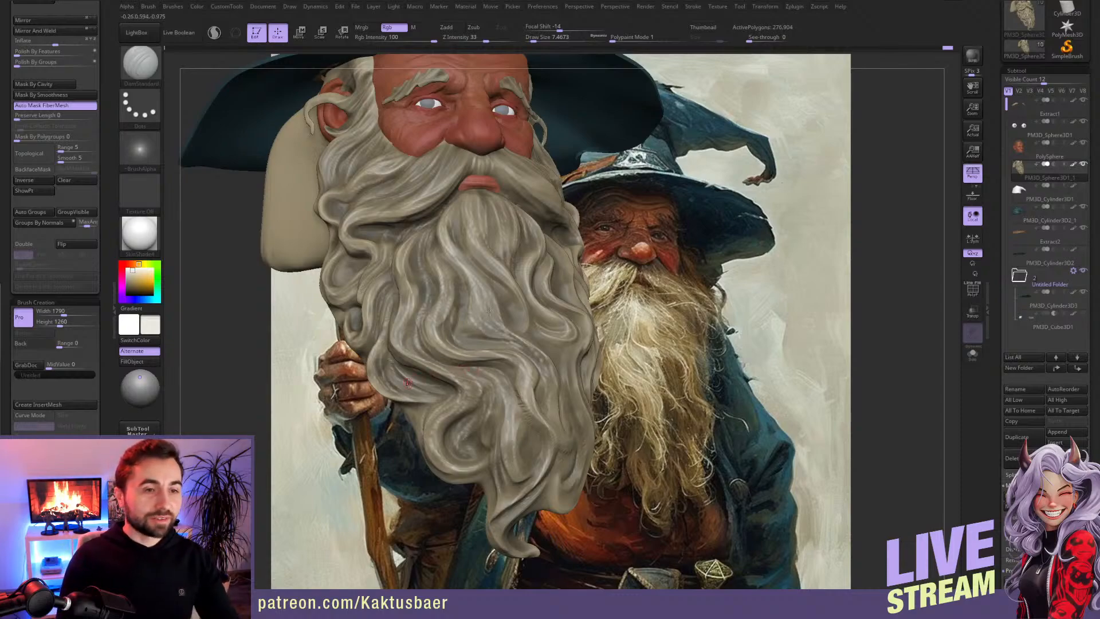
Step: Paint light grey highlights on the moustache and the upper side strands of the beard at draw size about 5
right_click_drag(501, 193, 509, 250)
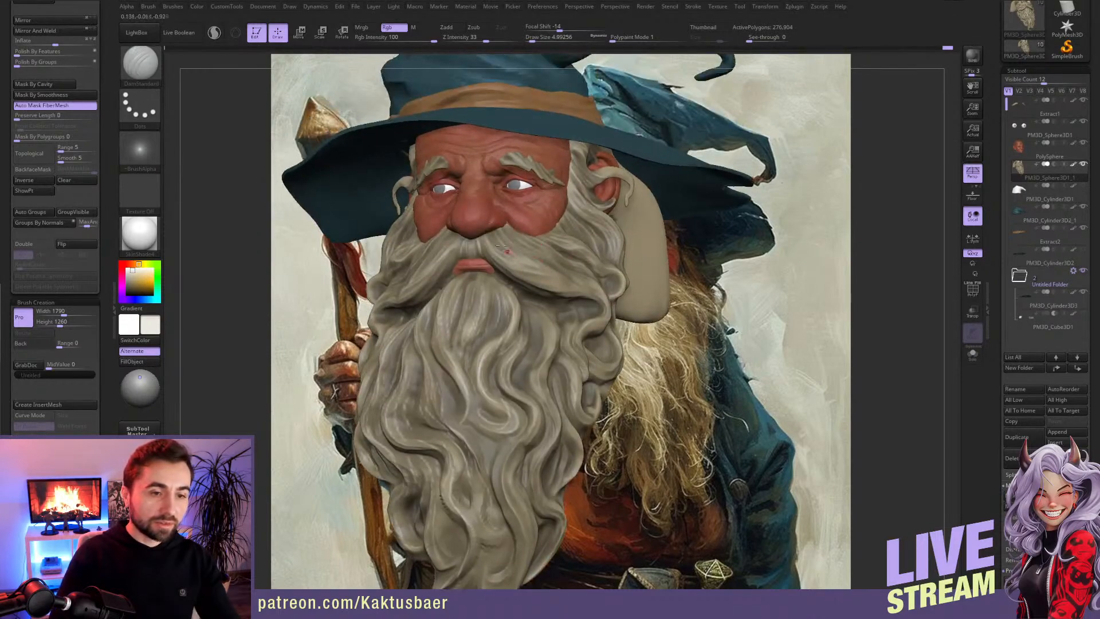
right_click_drag(555, 290, 510, 252)
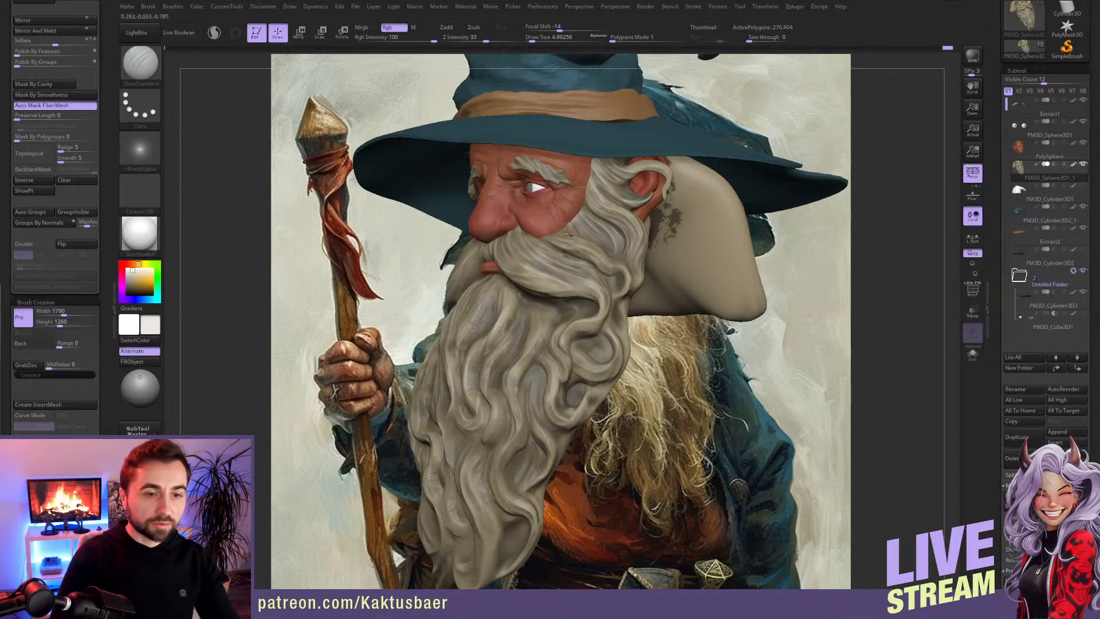
right_click_drag(604, 291, 604, 255)
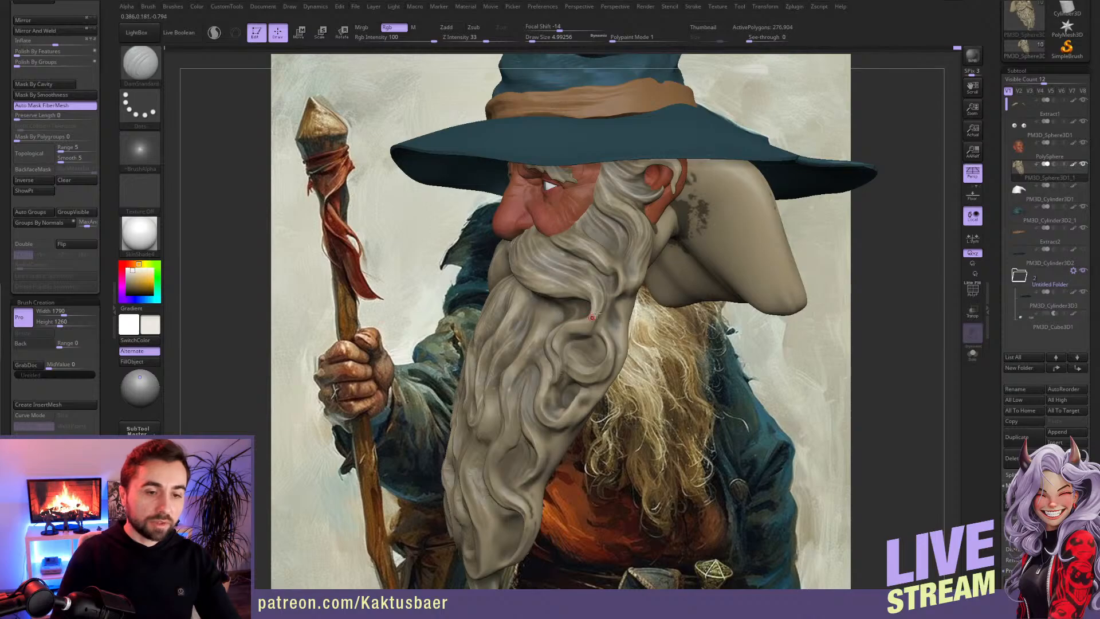
right_click_drag(595, 305, 595, 299)
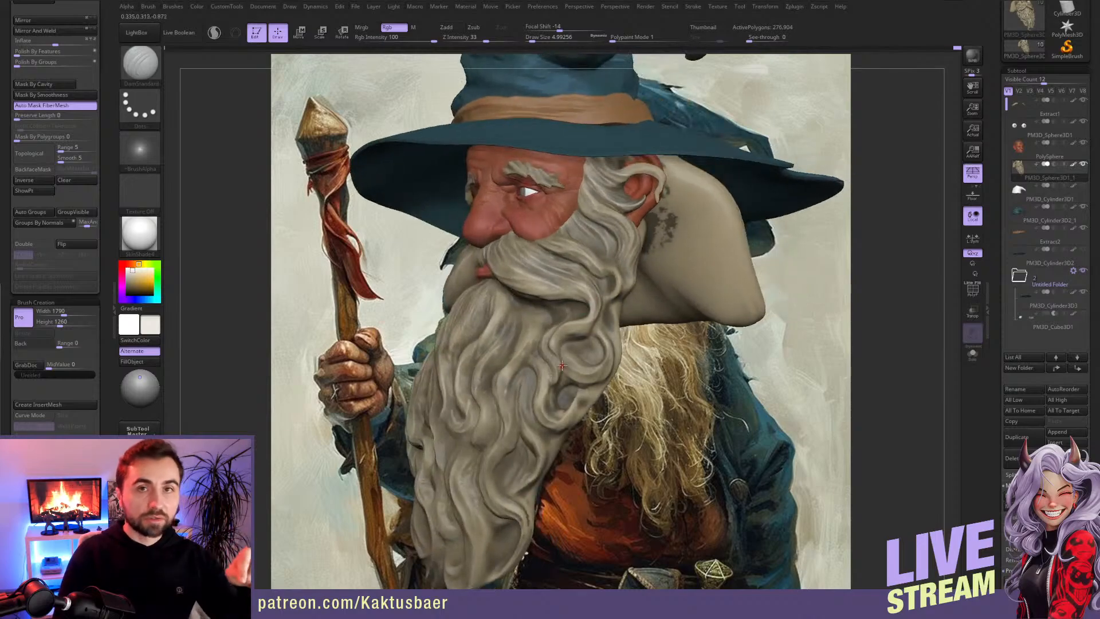
right_click_drag(562, 355, 533, 325)
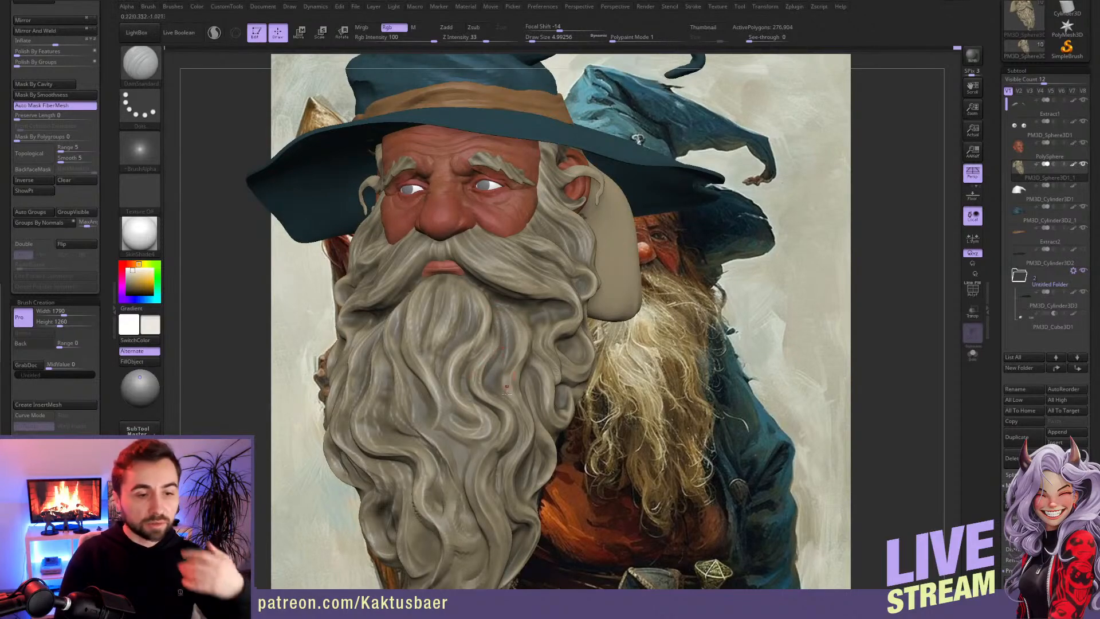
right_click_drag(515, 416, 470, 360)
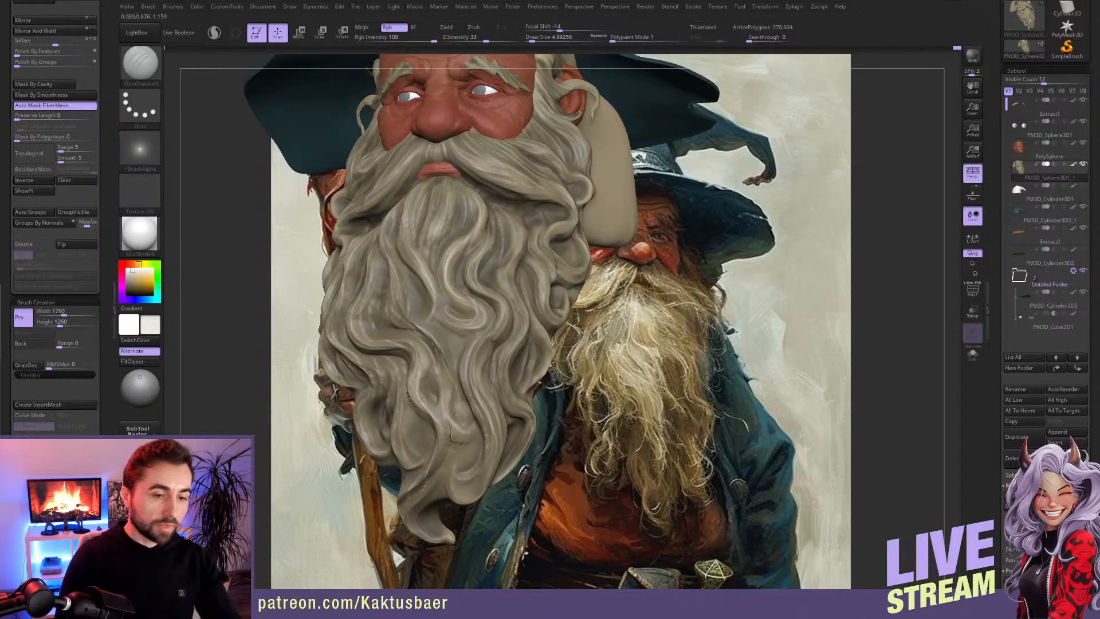
Step: Paint fine light grey highlights along the wavy strands of the lower beard and around its tip
right_click_drag(466, 449, 533, 440)
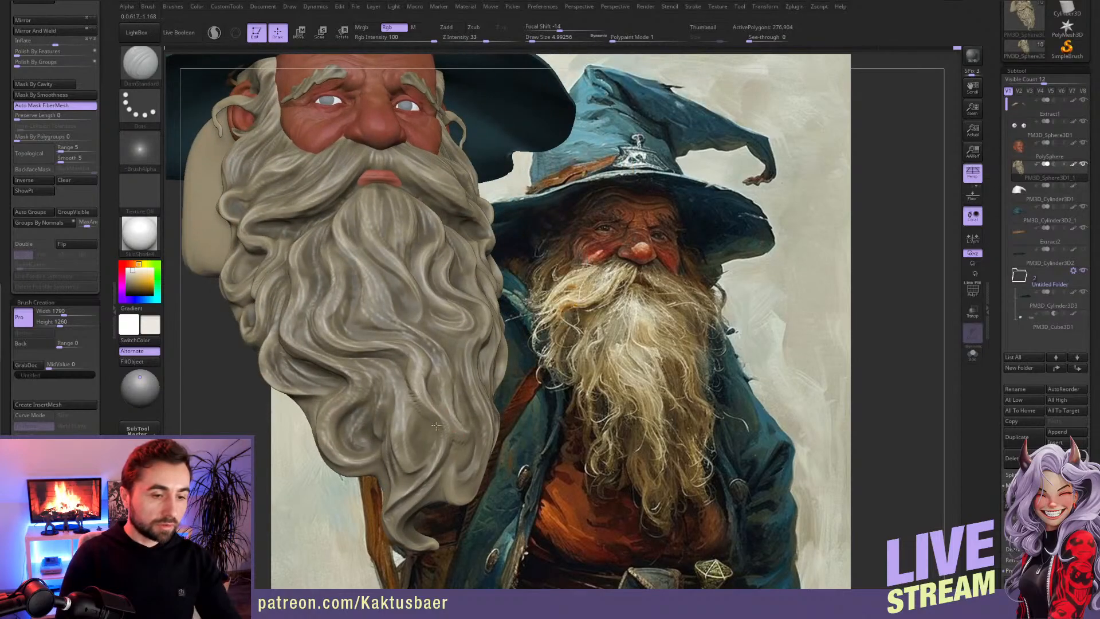
right_click_drag(432, 476, 394, 417)
right_click_drag(505, 473, 484, 419, "alt")
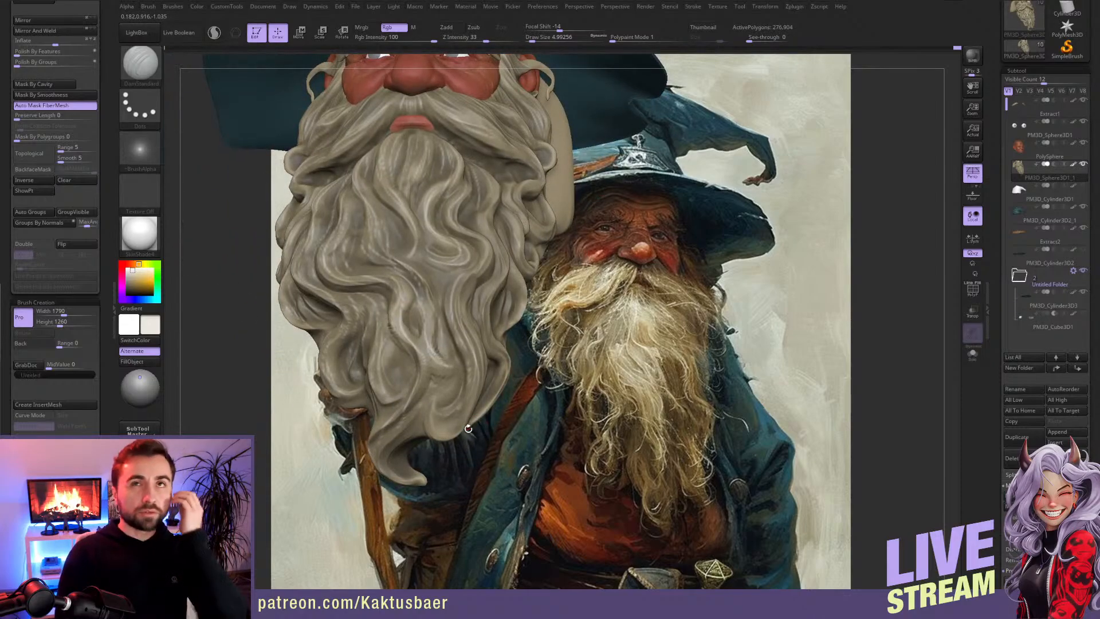
right_click_drag(478, 411, 454, 424)
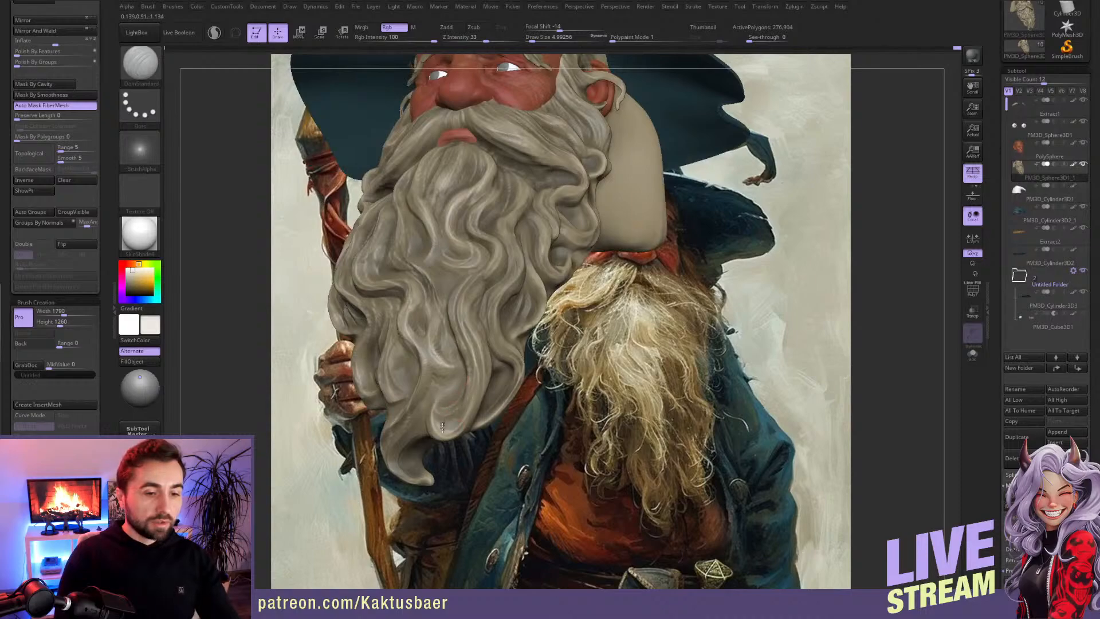
right_click_drag(447, 426, 473, 355)
left_click_drag(466, 334, 476, 385)
right_click_drag(464, 404, 512, 379)
left_click_drag(479, 348, 480, 394)
right_click_drag(517, 302, 527, 241)
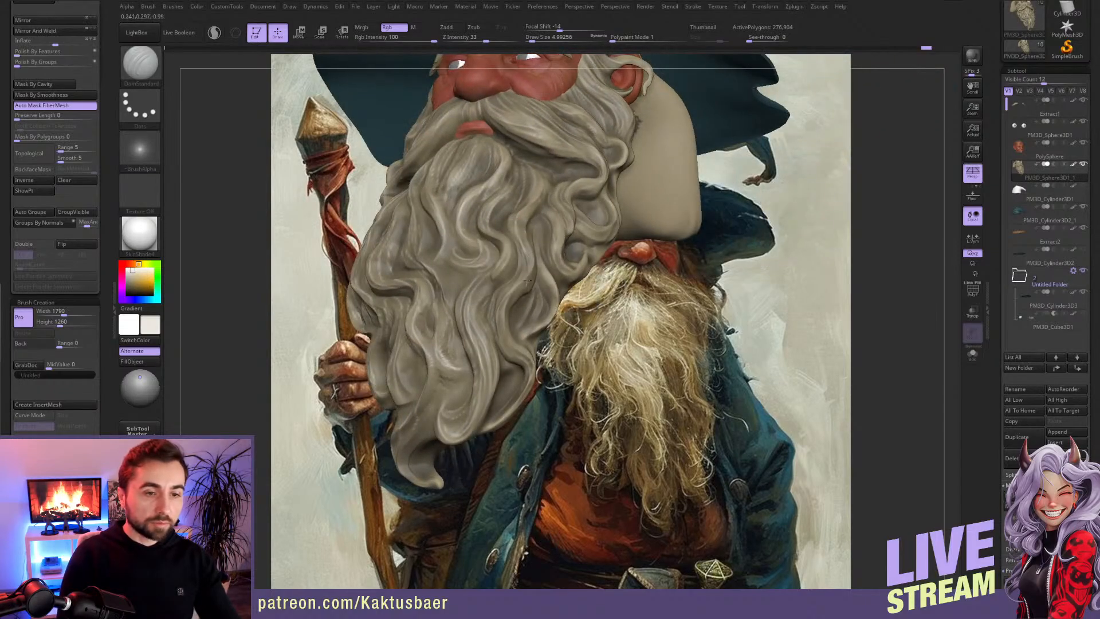
Step: Highlight the curls and strands along the outer side of the beard, up to below the moustache, in light grey
right_click_drag(527, 364, 530, 272)
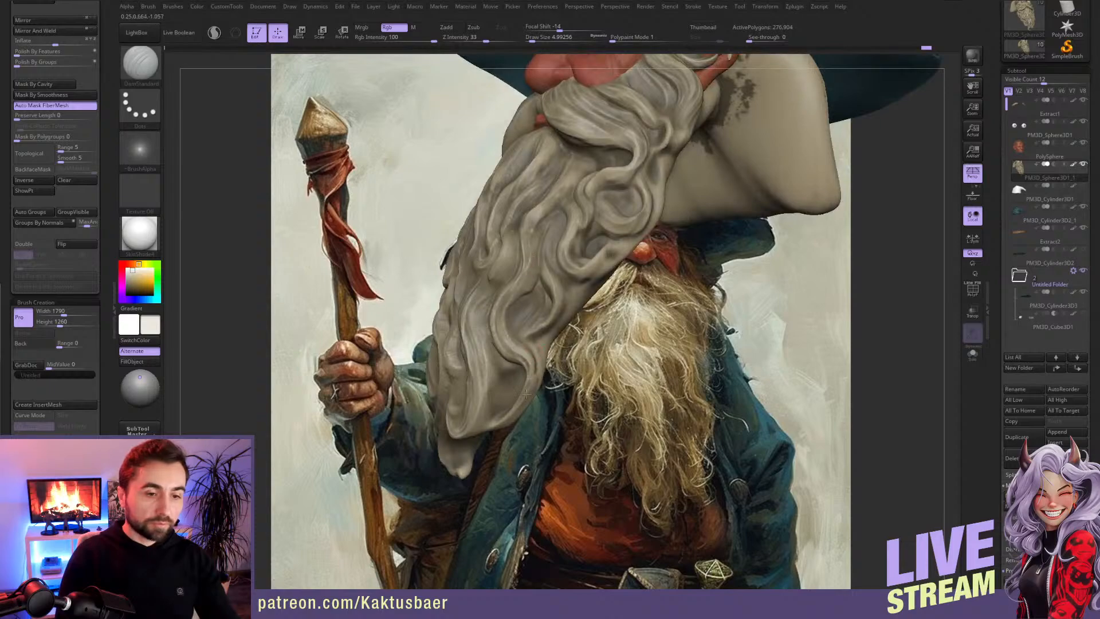
right_click_drag(528, 344, 555, 240)
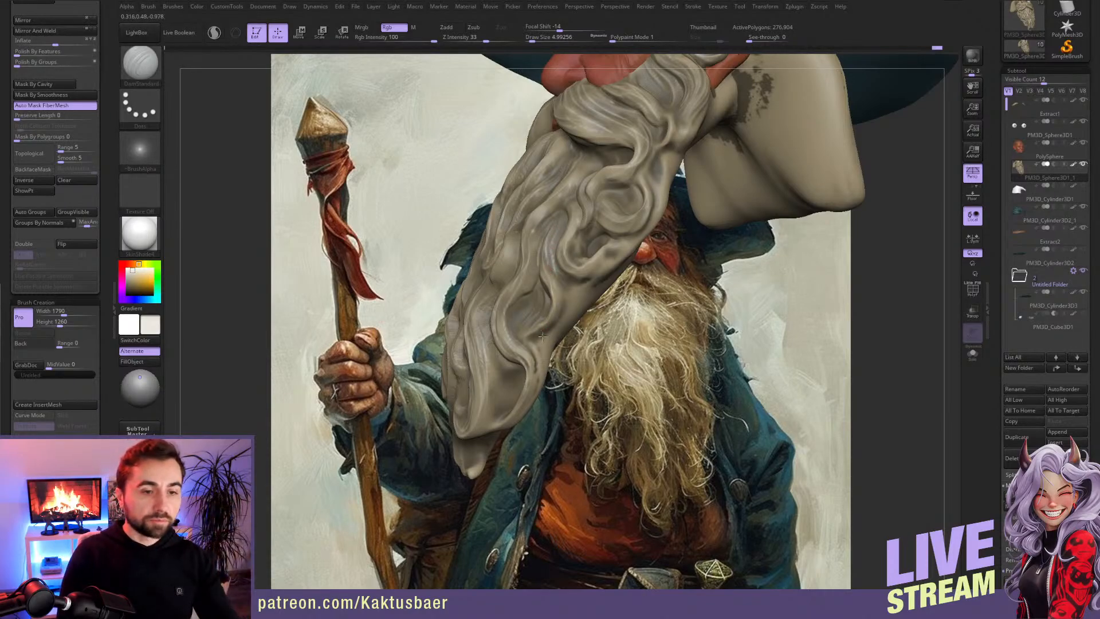
right_click_drag(526, 337, 559, 326)
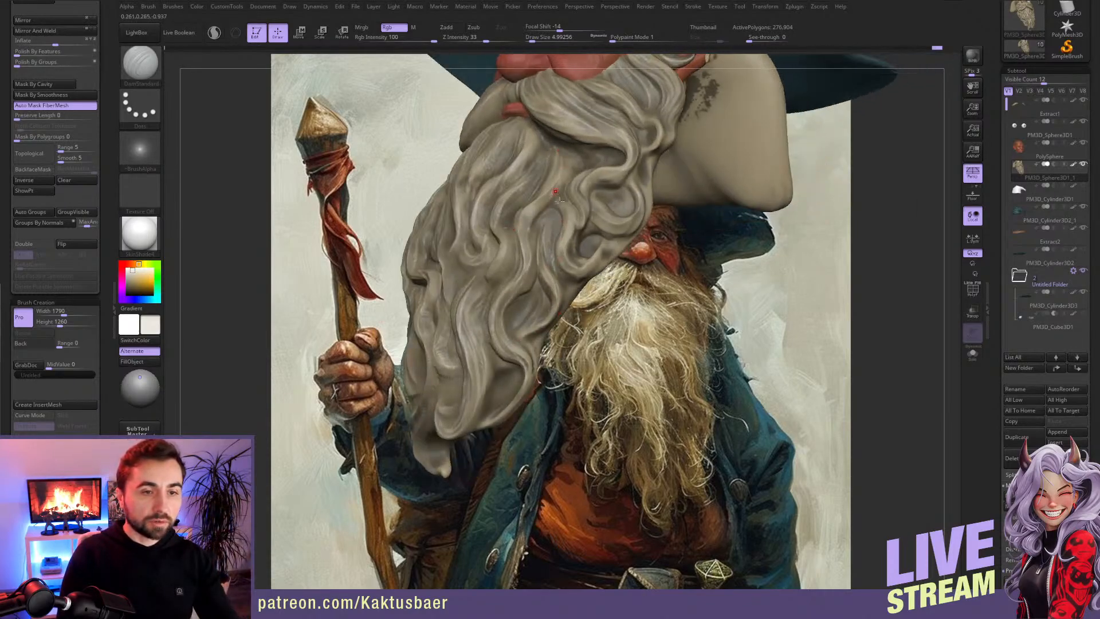
right_click_drag(557, 197, 542, 196)
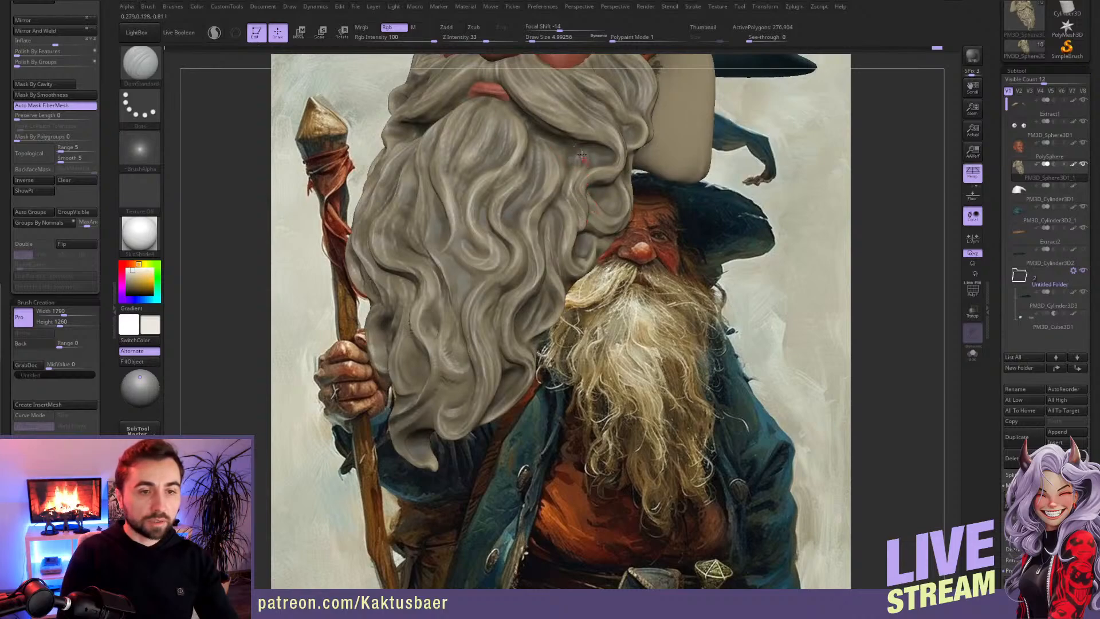
mouse_move(581, 183)
right_mouse_down()
mouse_move(607, 180)
mouse_move(623, 218)
mouse_move(571, 199)
right_mouse_up()
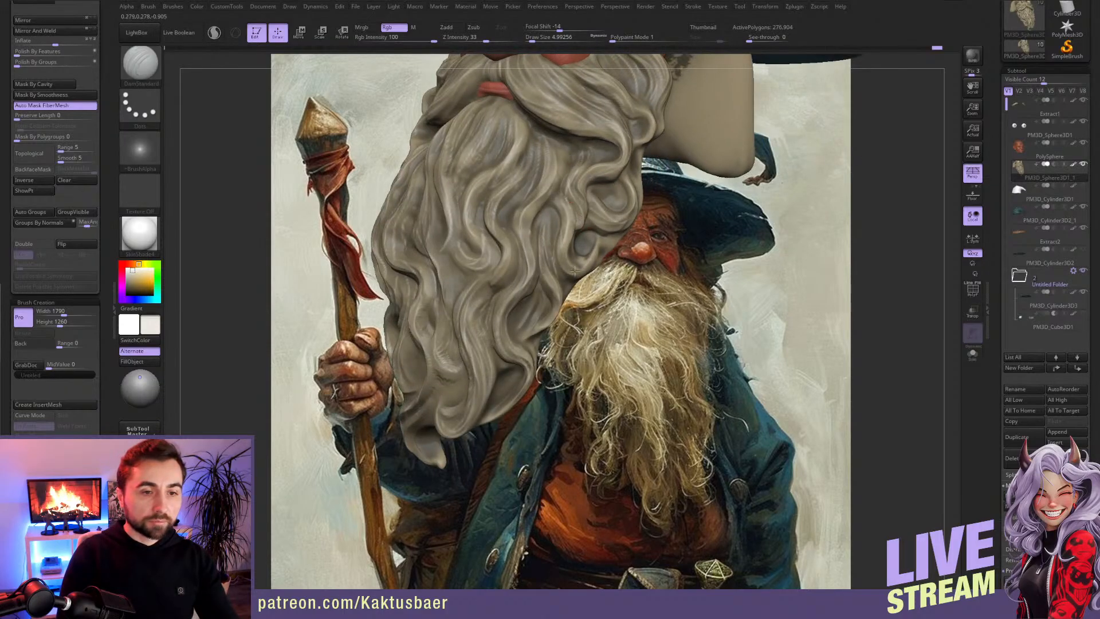
mouse_move(596, 242)
right_mouse_down()
mouse_move(559, 269)
mouse_move(553, 322)
mouse_move(511, 312)
mouse_move(556, 393)
mouse_move(537, 386)
right_mouse_up()
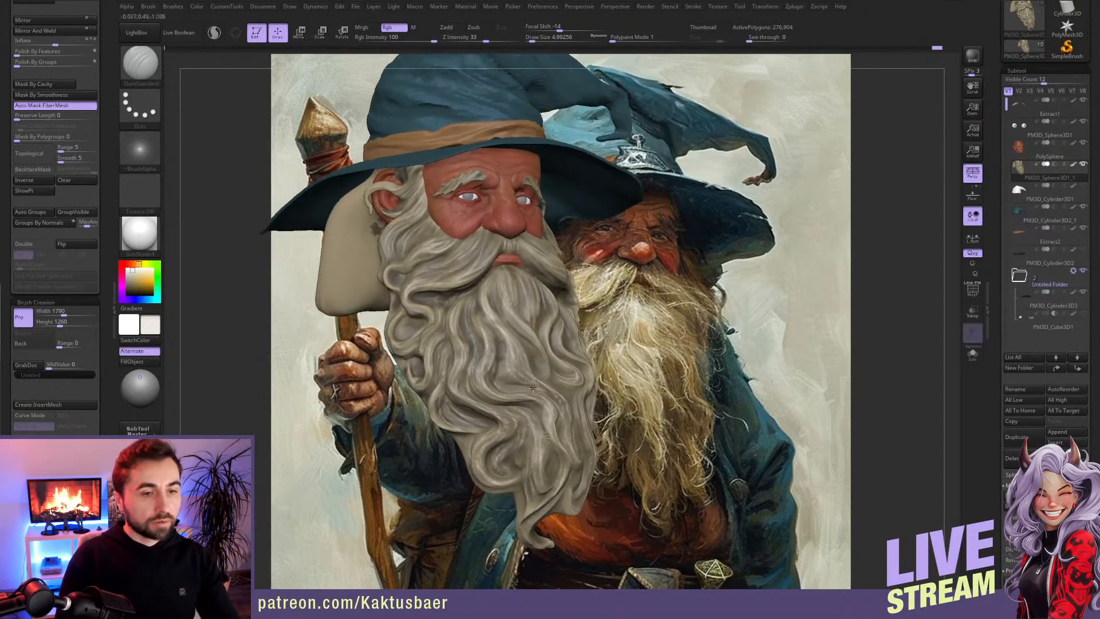
Step: Select the hat band, mask it by cavity, invert the hidden mask and fill the creases with dark brown
left_click(481, 179, "alt")
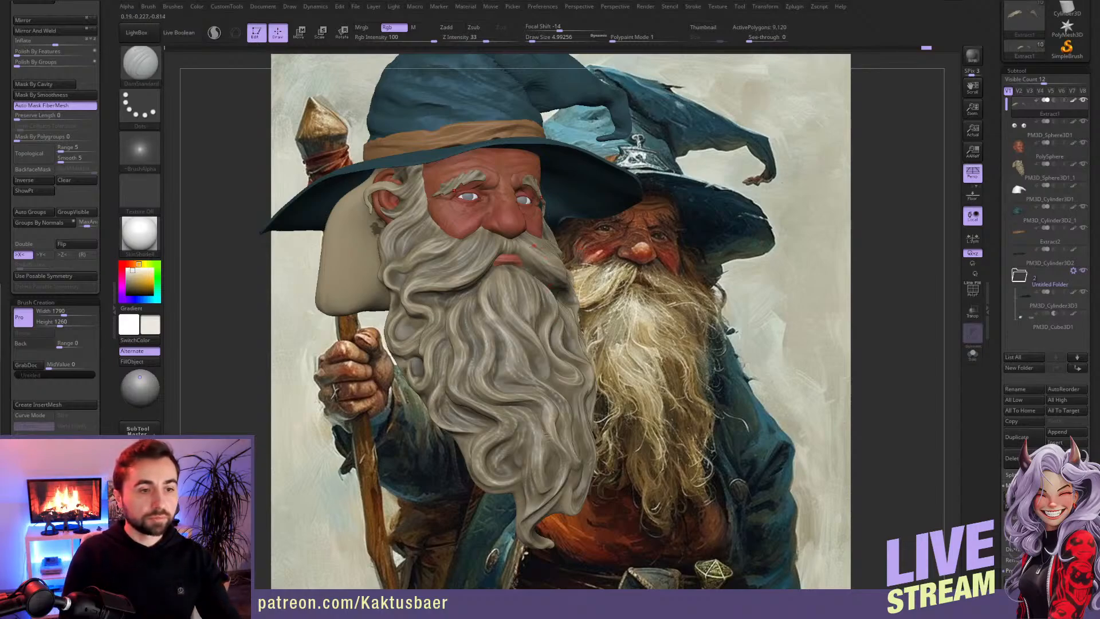
left_click(355, 235, "alt")
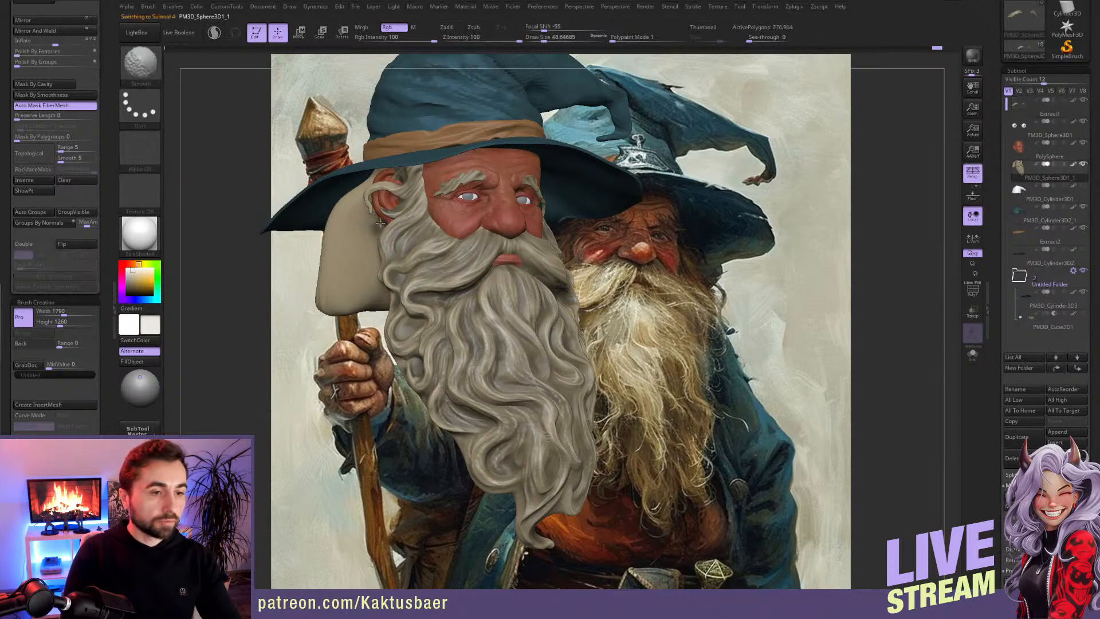
left_click(444, 135, "alt")
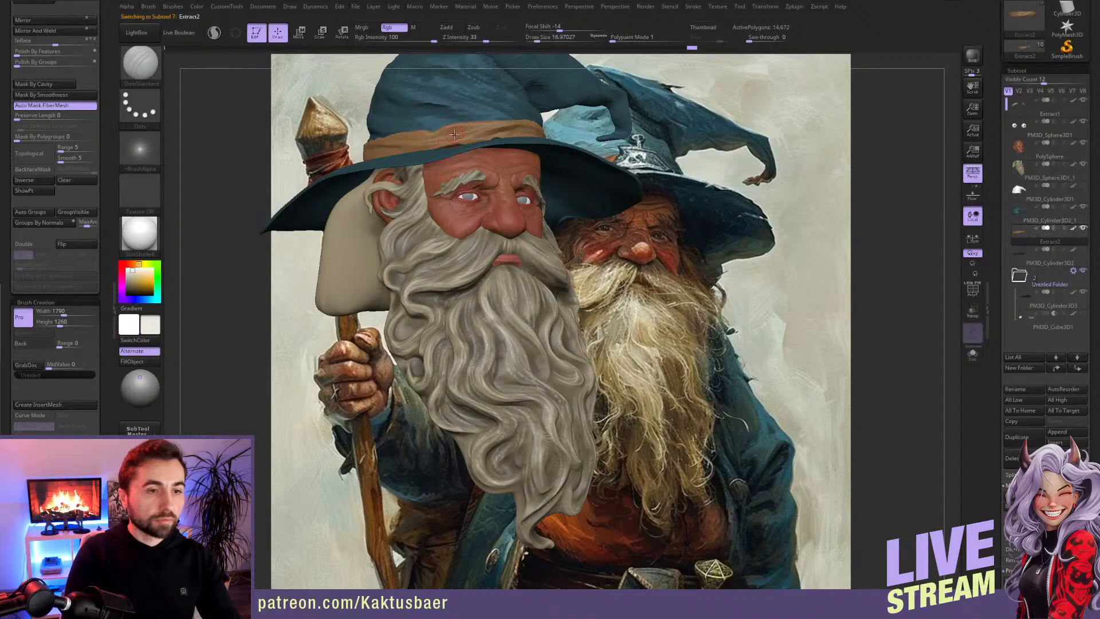
right_click_drag(454, 135, 453, 175, "alt")
key("alt+s")
key("alt+s")
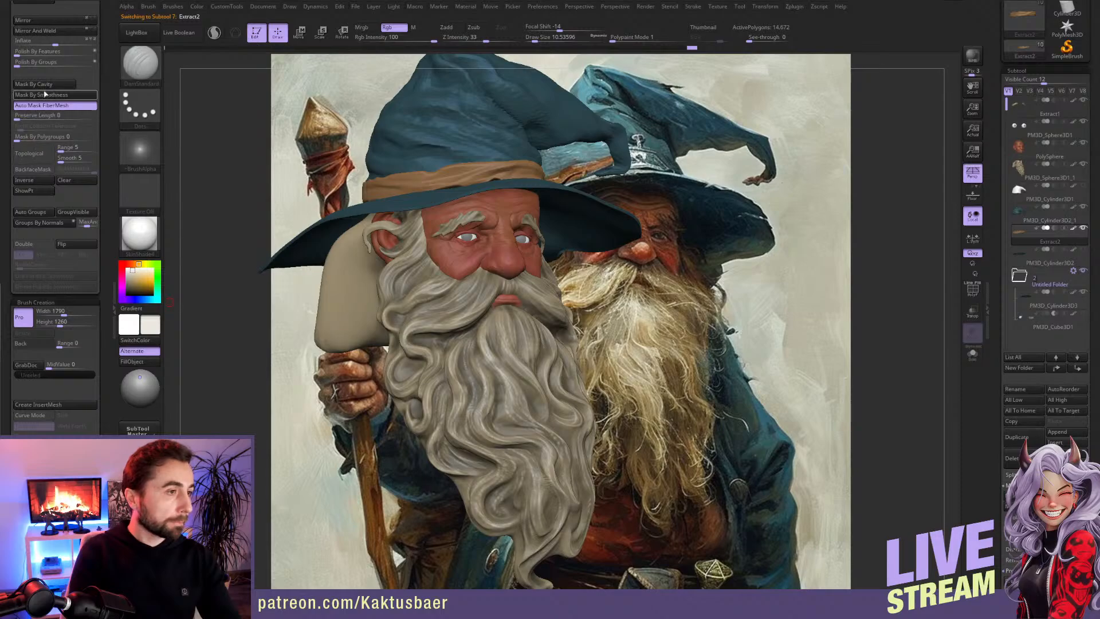
left_click(44, 86)
key("c")
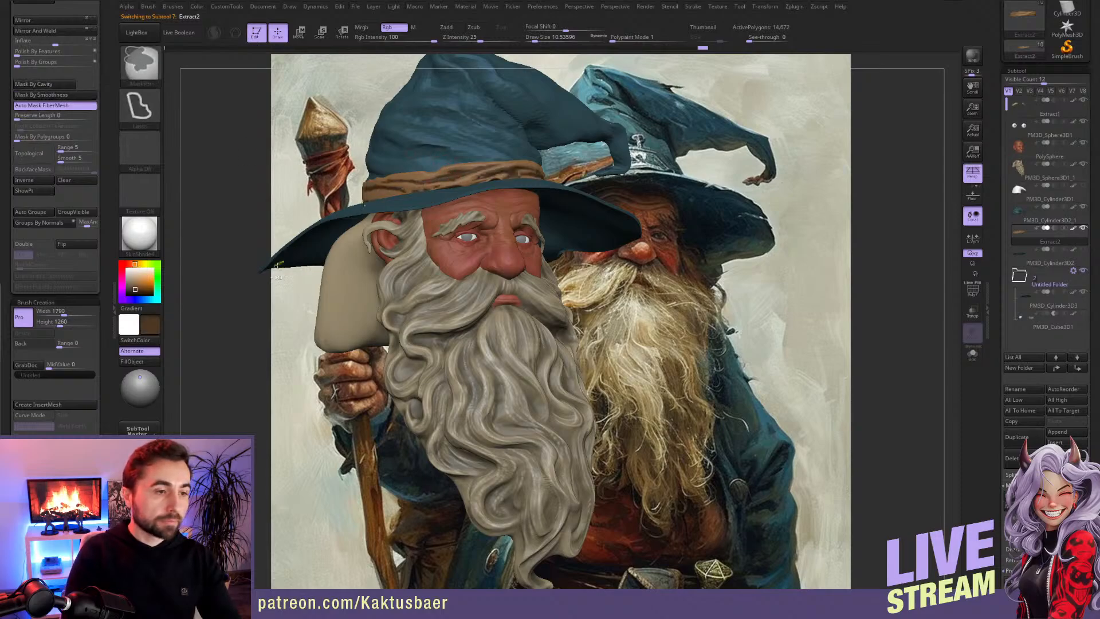
left_click(241, 317, "ctrl")
key("ctrl+h")
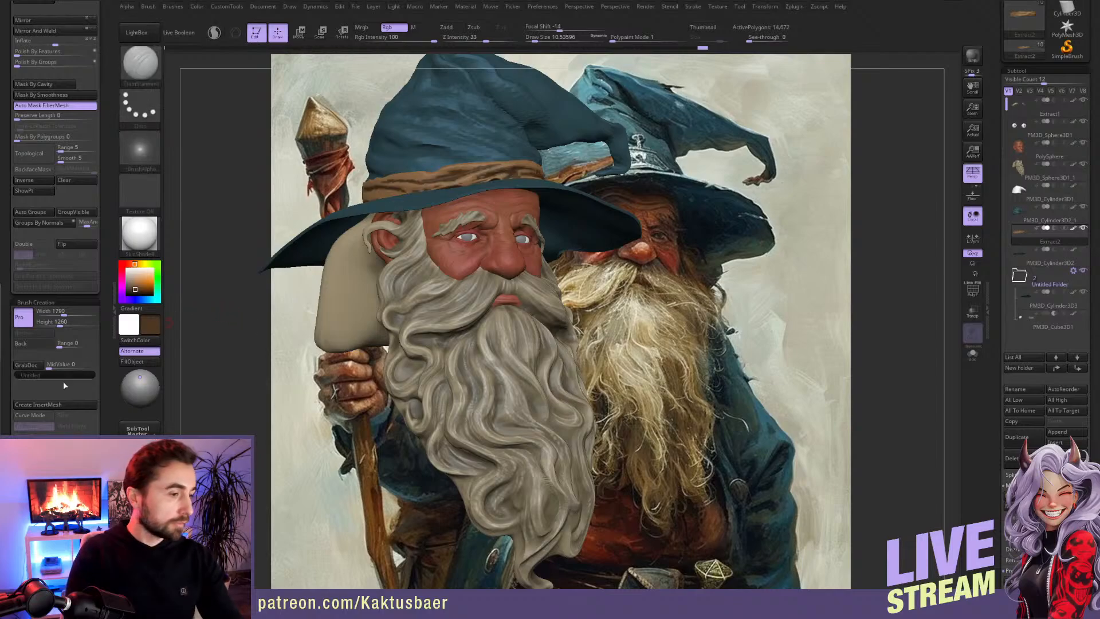
left_click(39, 180)
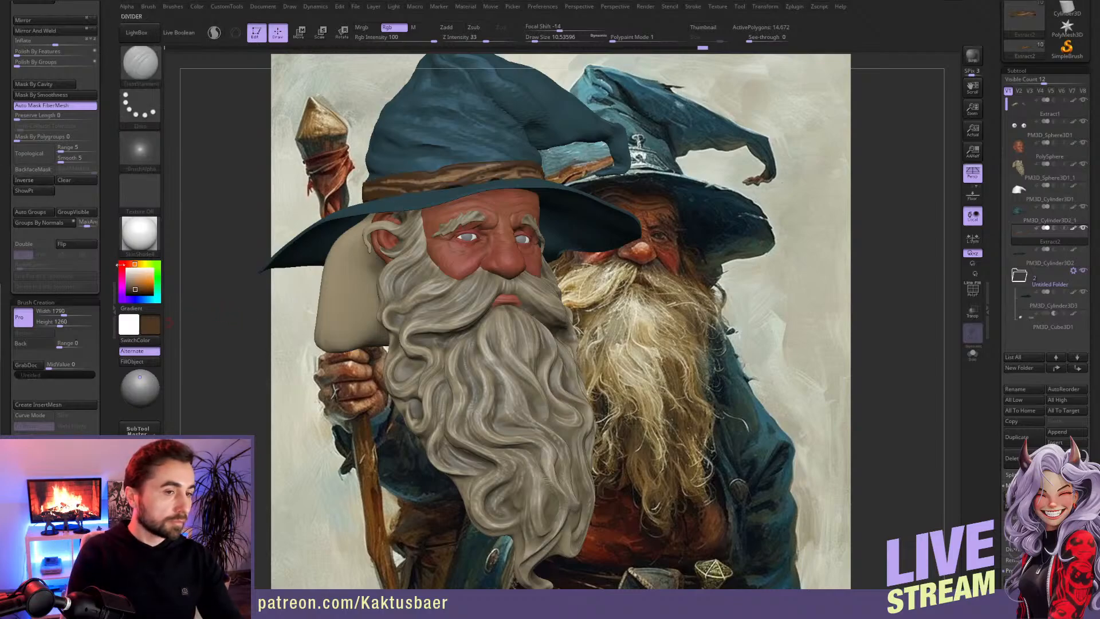
left_click(141, 362)
Step: Clear the hat band's mask and smooth the dark brown crease colour along the band at draw size about 44
left_click_drag(221, 260, 236, 274, "ctrl")
key("shift")
left_click_drag(522, 175, 536, 172, "shift")
right_click_drag(533, 173, 429, 174)
left_click_drag(573, 167, 646, 169, "shift")
right_click_drag(646, 168, 552, 166)
left_click_drag(745, 163, 766, 153, "shift")
mouse_move(619, 186)
right_mouse_down()
mouse_move(664, 171)
mouse_move(566, 228)
mouse_move(558, 267)
mouse_move(533, 235)
mouse_move(397, 205)
right_mouse_up()
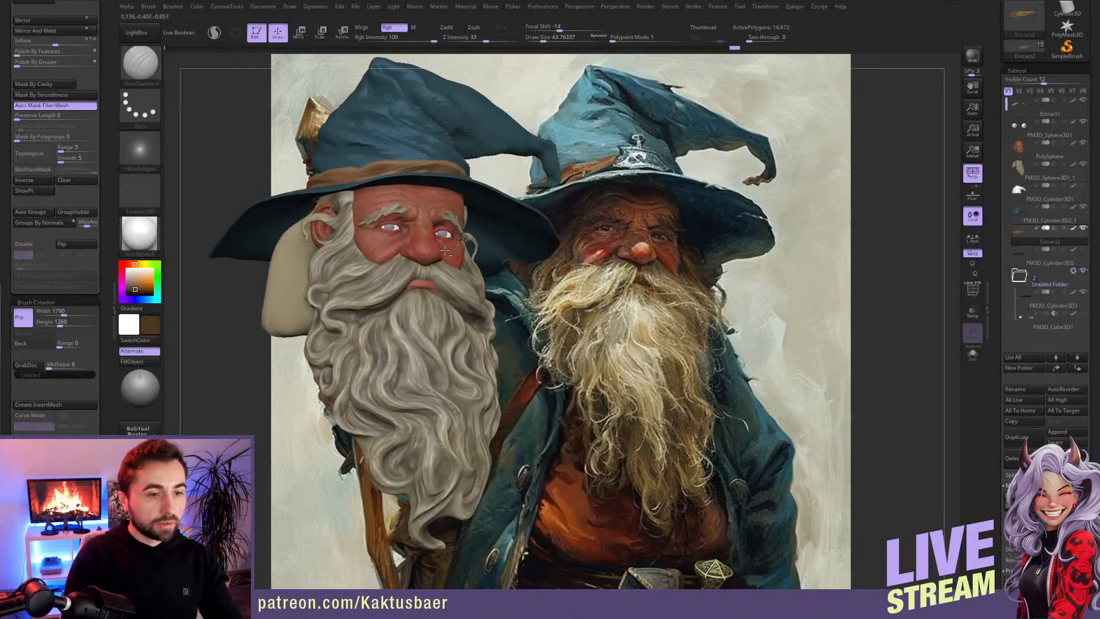
Step: Reduce the draw size to about 18 and save the project
right_click_drag(425, 240, 419, 243, "ctrl")
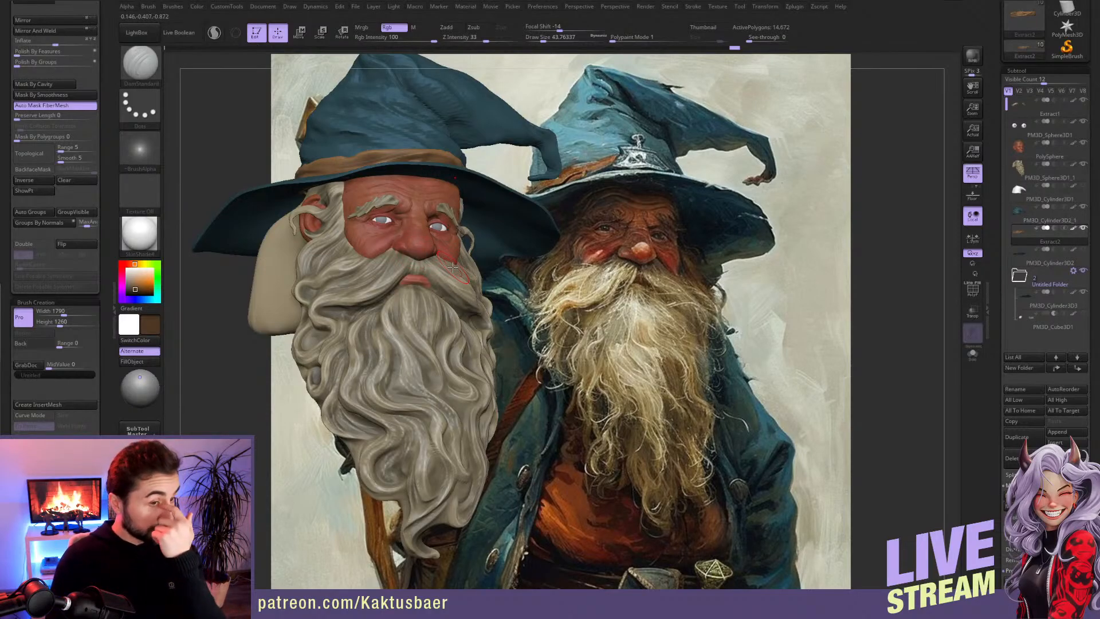
key("bracketleft")
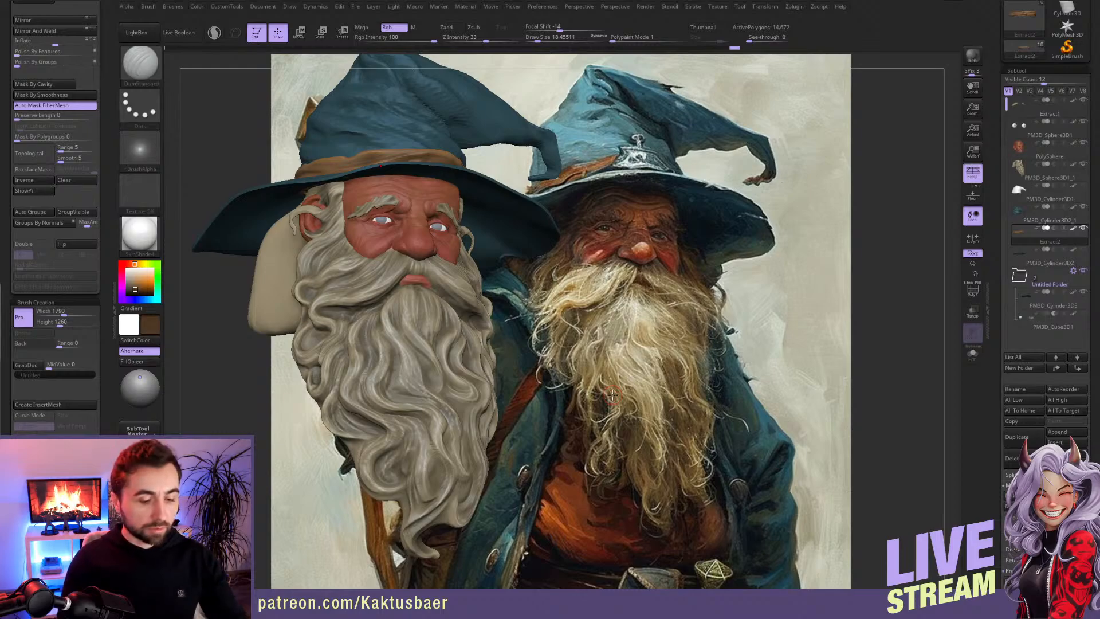
key("ctrl+s")
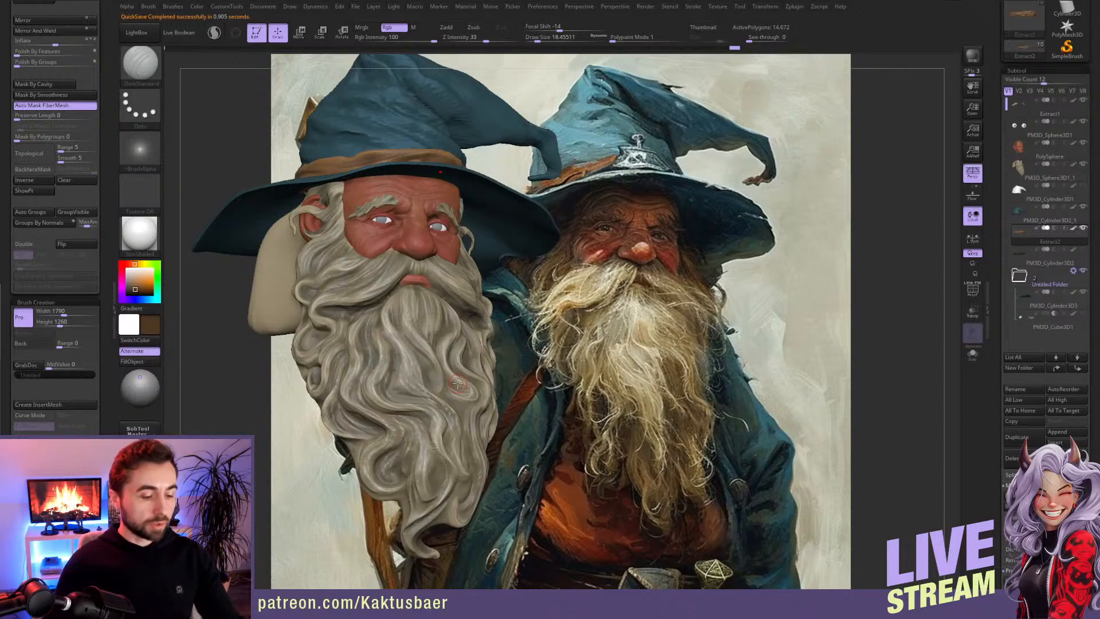
key("ctrl")
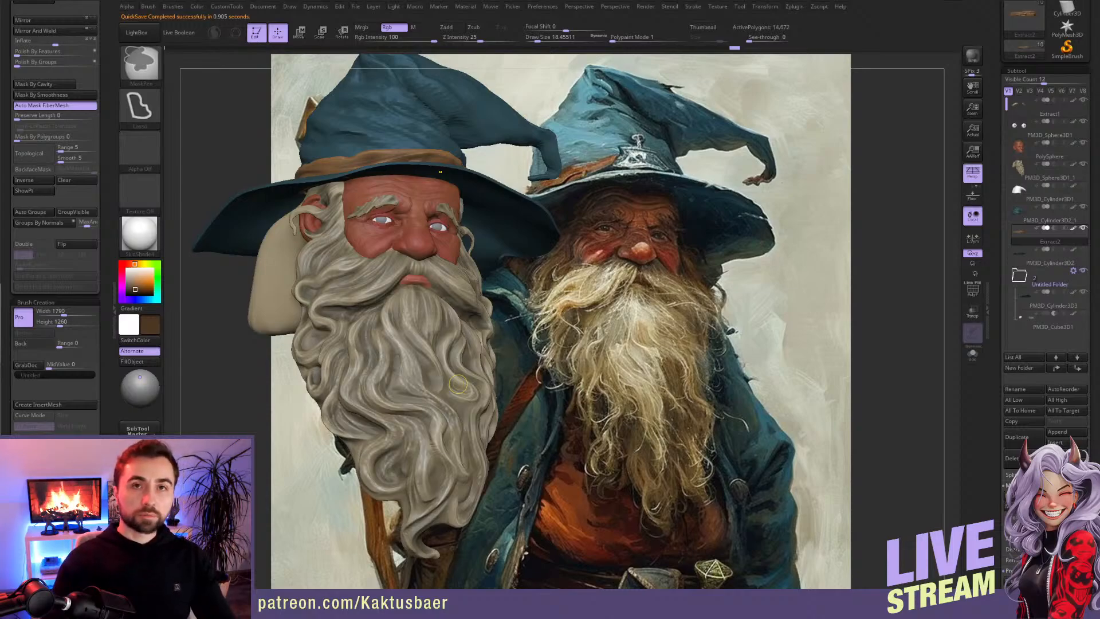
key("ctrl+s")
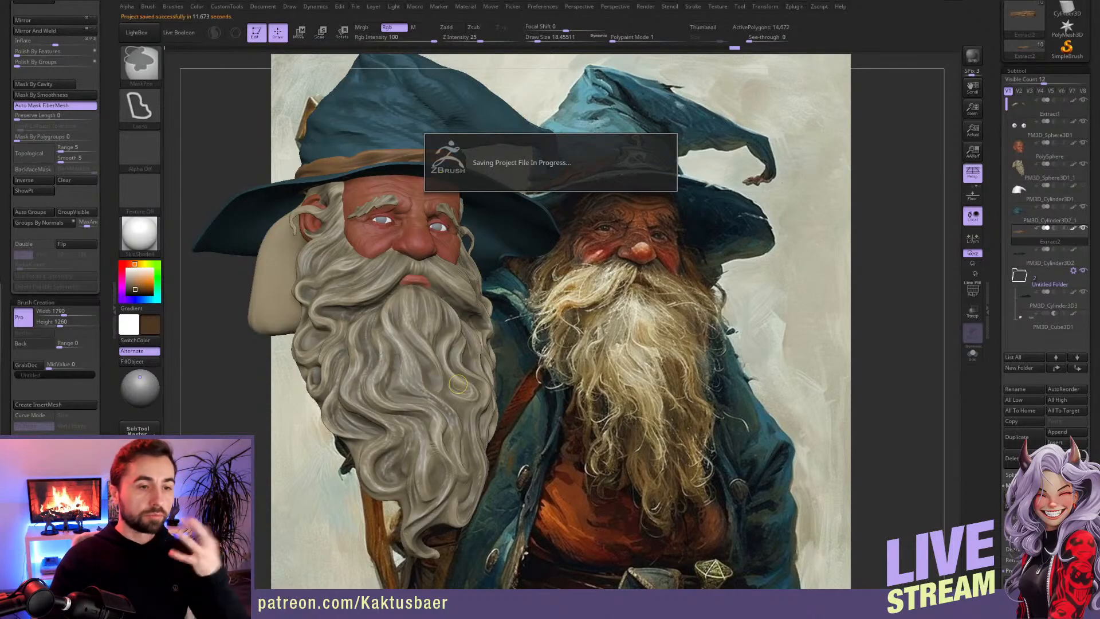